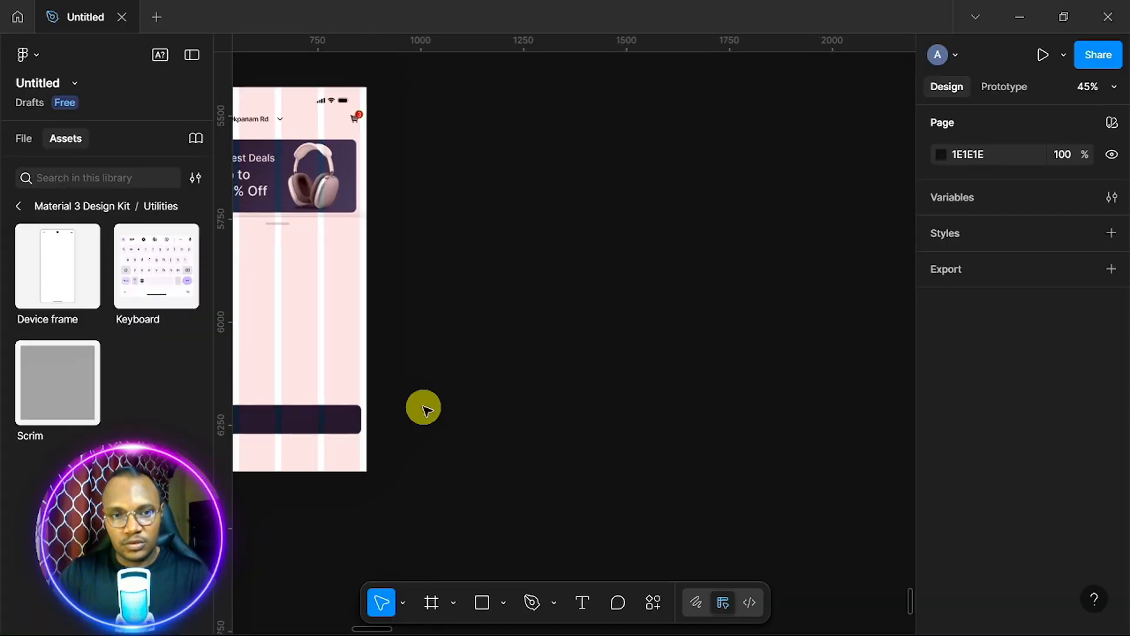
Place a blank 430×932 iPhone 14 & 15 Pro Max frame beside the Home screen.
{"action": "scroll", "coordinate": [425, 408], "scroll_direction": "up", "scroll_amount": 1}
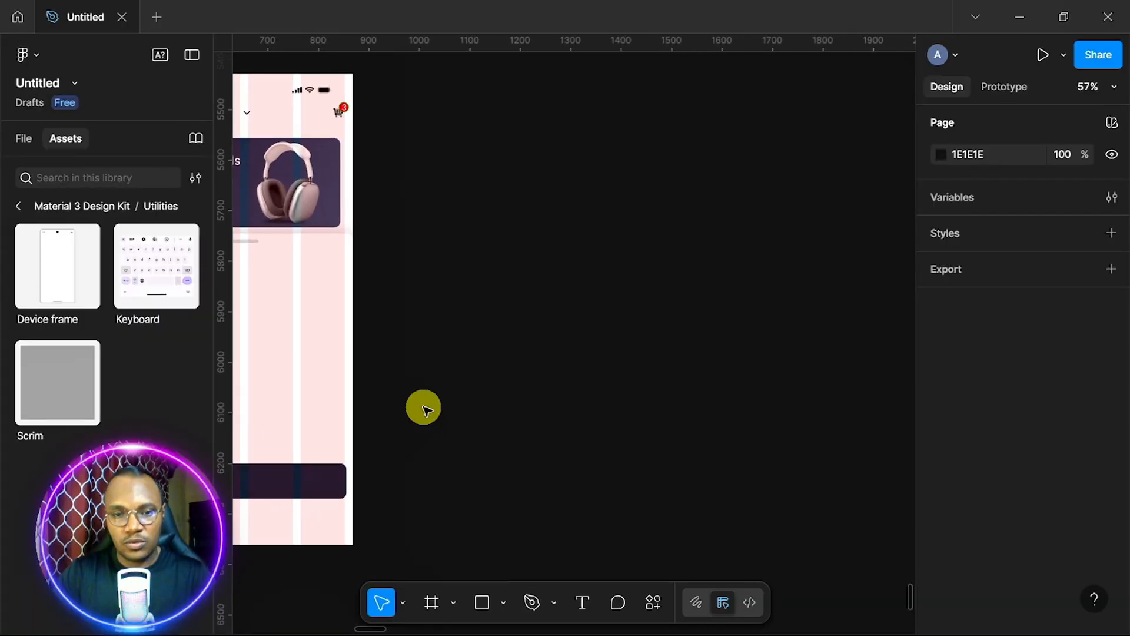
{"action": "left_click", "coordinate": [432, 601]}
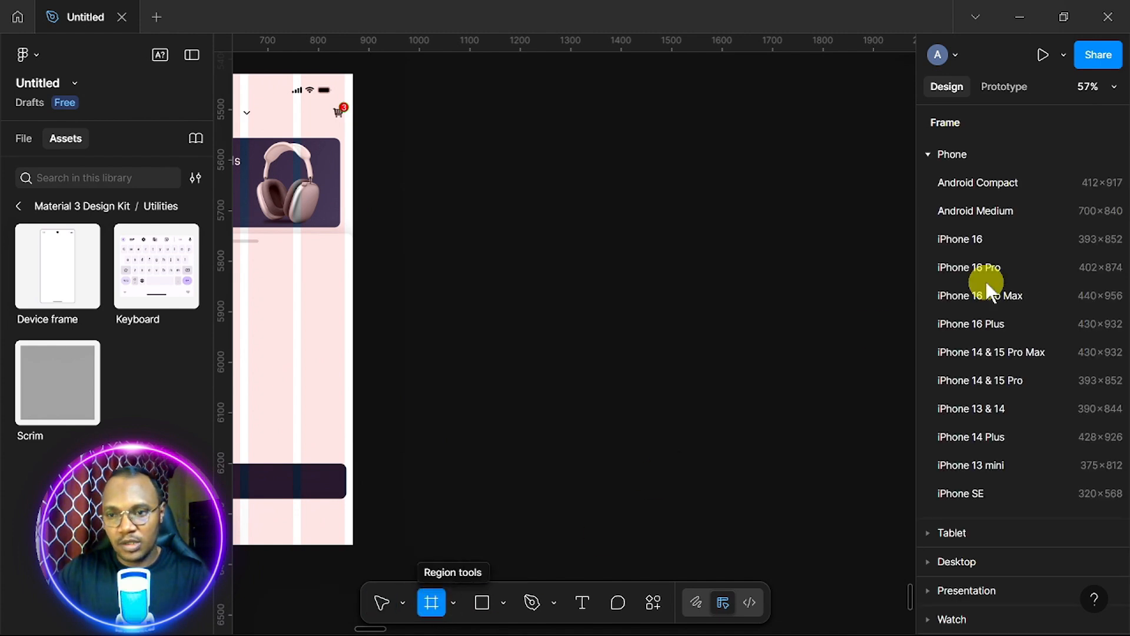
{"action": "left_click", "coordinate": [992, 351]}
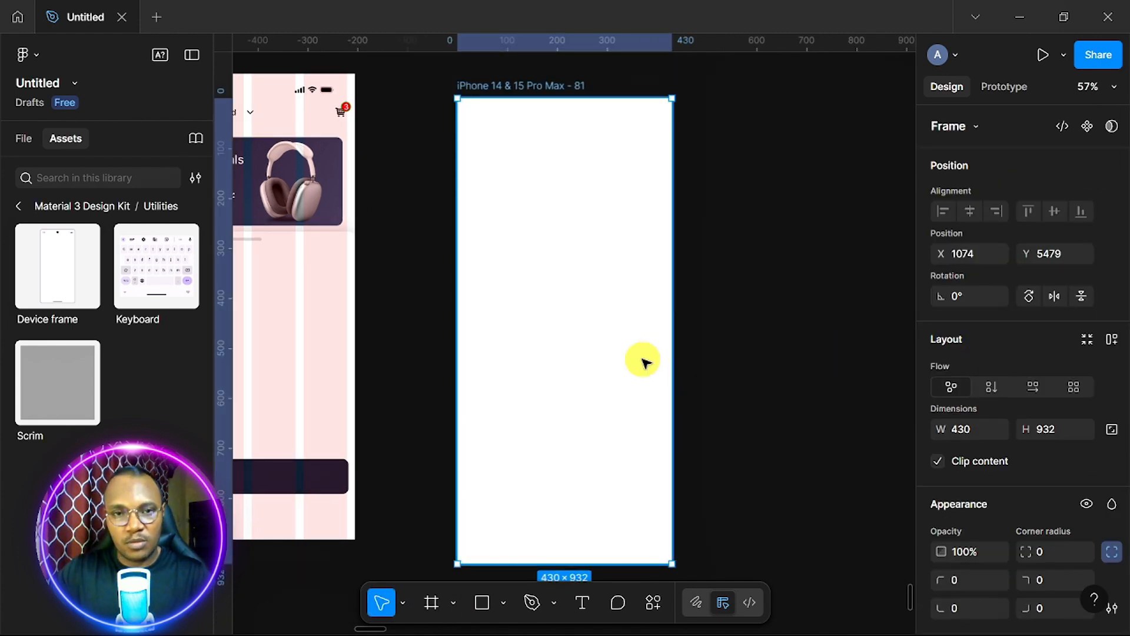
{"action": "left_click_drag", "start_coordinate": [641, 357], "coordinate": [585, 333]}
{"action": "scroll", "coordinate": [586, 334], "scroll_direction": "left", "scroll_amount": 5}
{"action": "scroll", "coordinate": [586, 336], "scroll_direction": "up", "scroll_amount": 2}
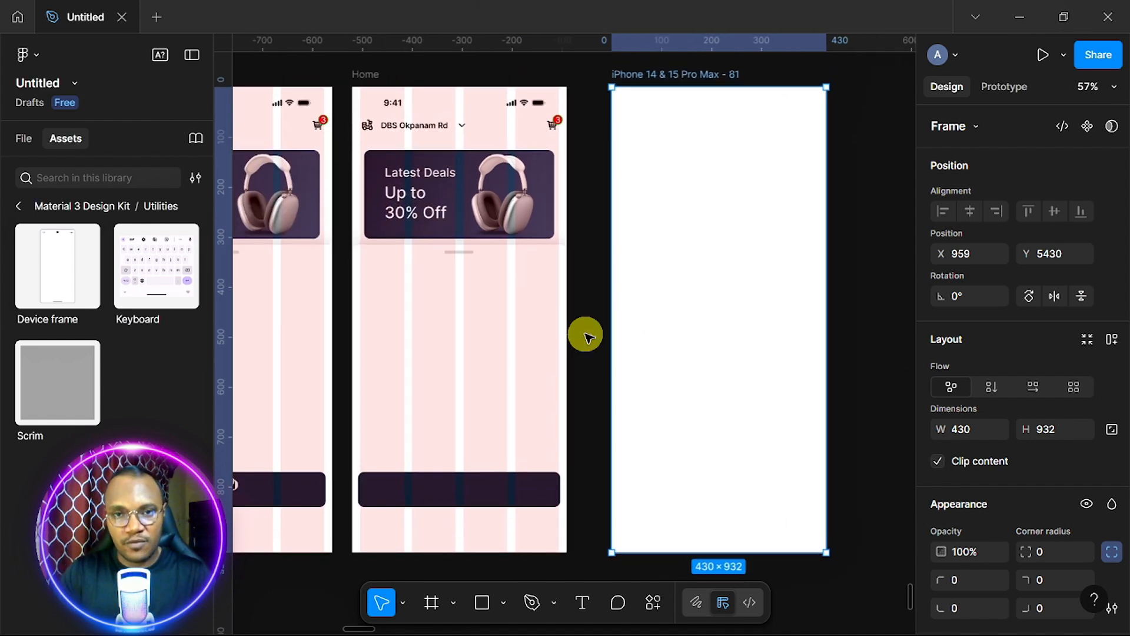
Copy Home's status bar to the new frame's top, with the address row beneath it.
{"action": "left_click", "coordinate": [508, 111]}
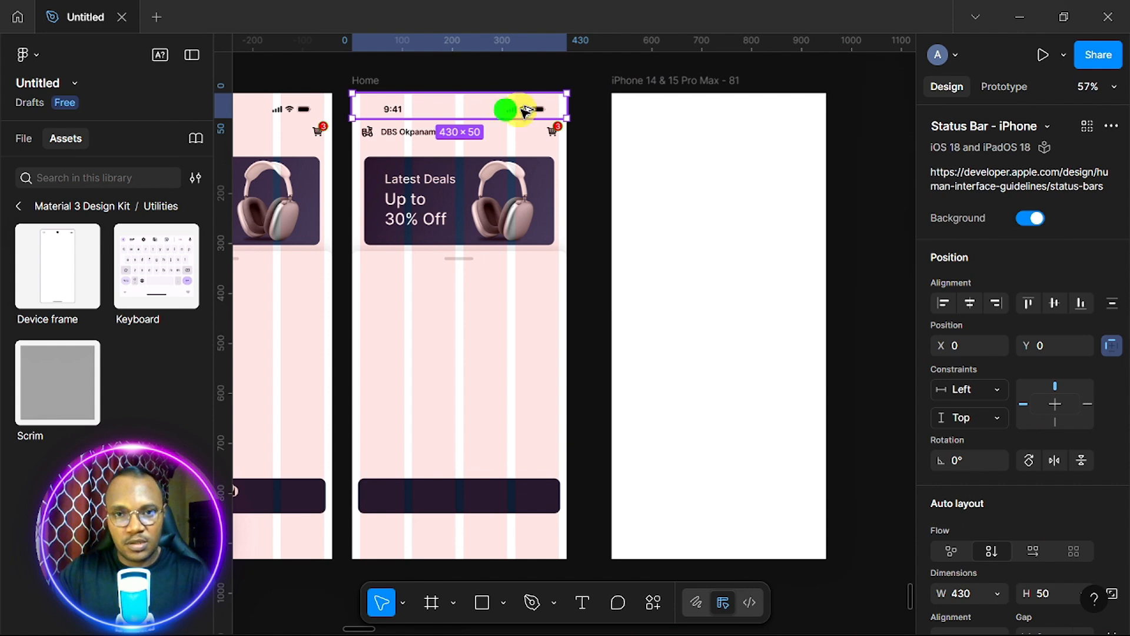
{"action": "left_click_drag", "start_coordinate": [525, 111], "coordinate": [770, 118]}
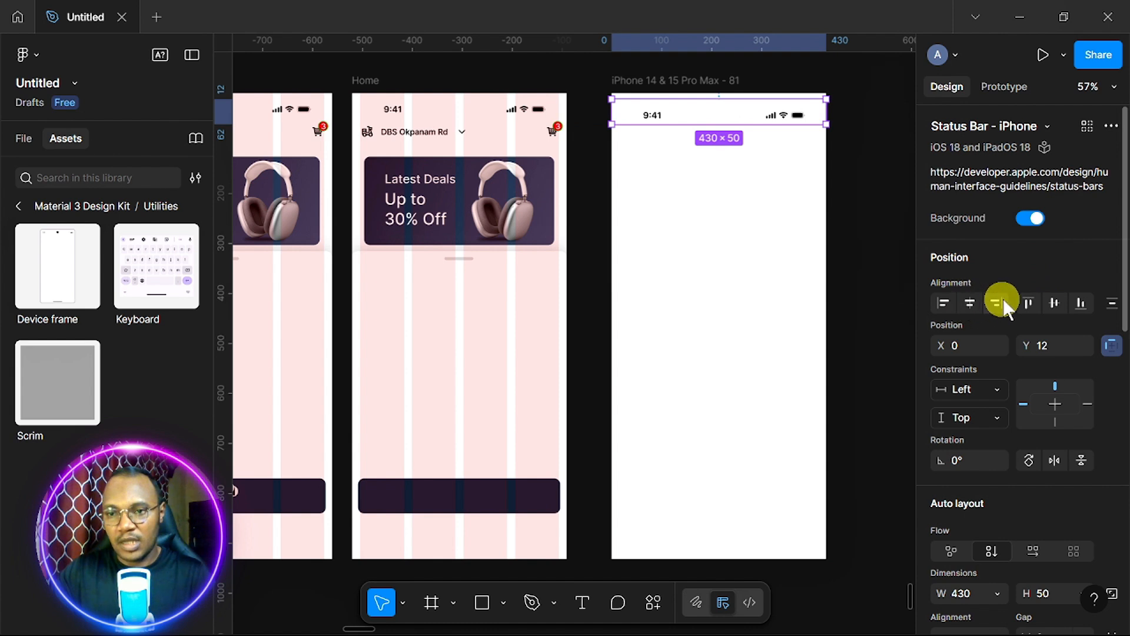
{"action": "left_click", "coordinate": [1029, 302]}
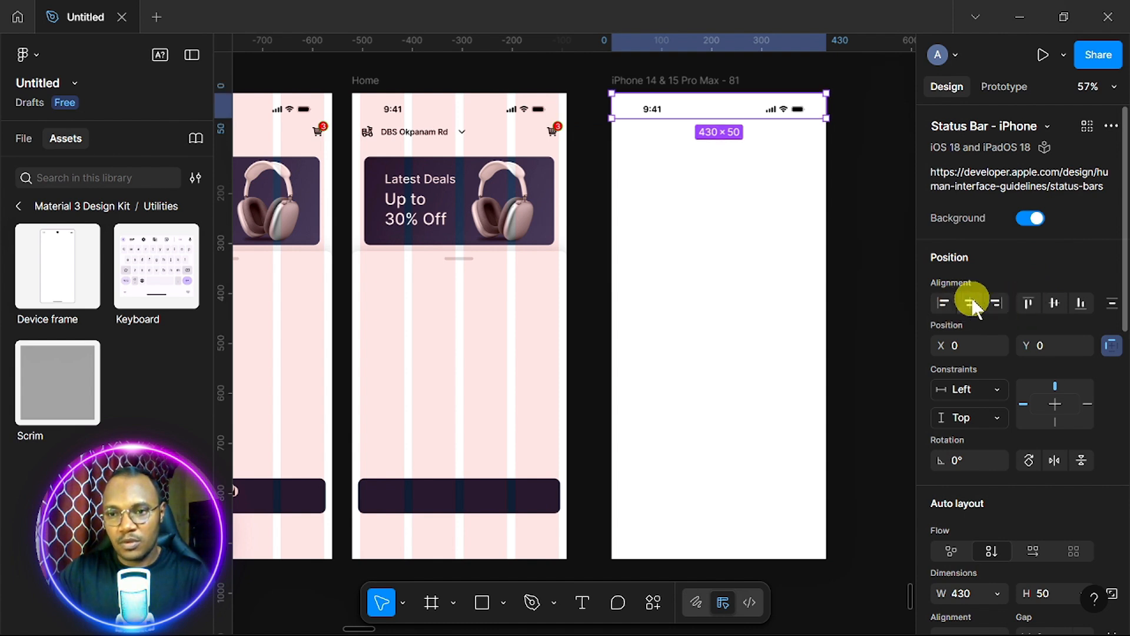
{"action": "left_click", "coordinate": [721, 243]}
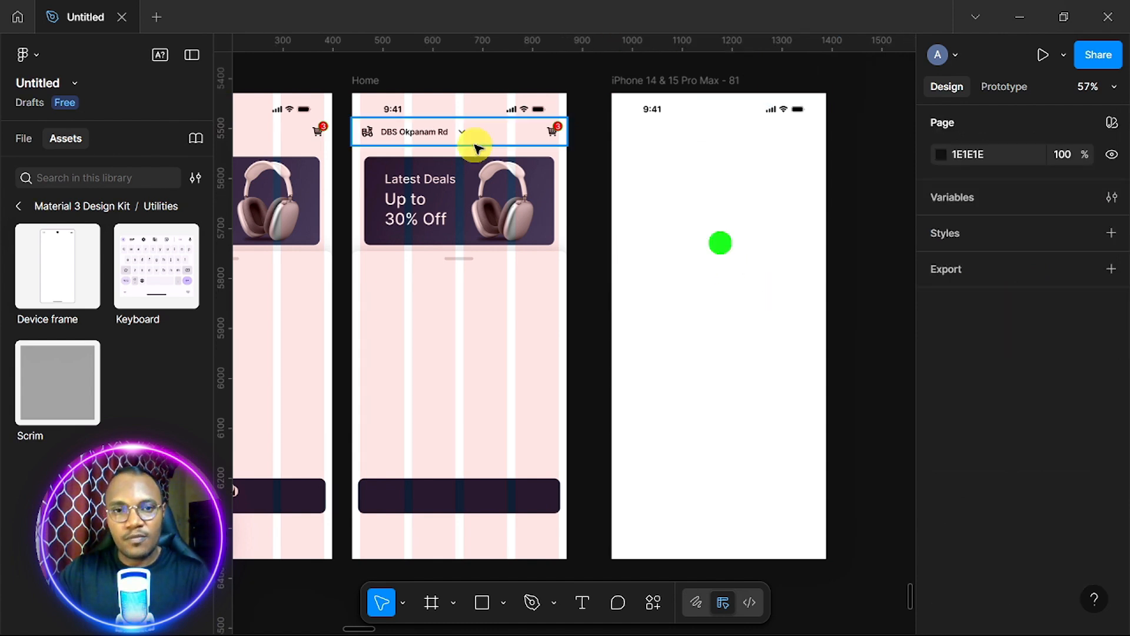
{"action": "left_click", "coordinate": [486, 143]}
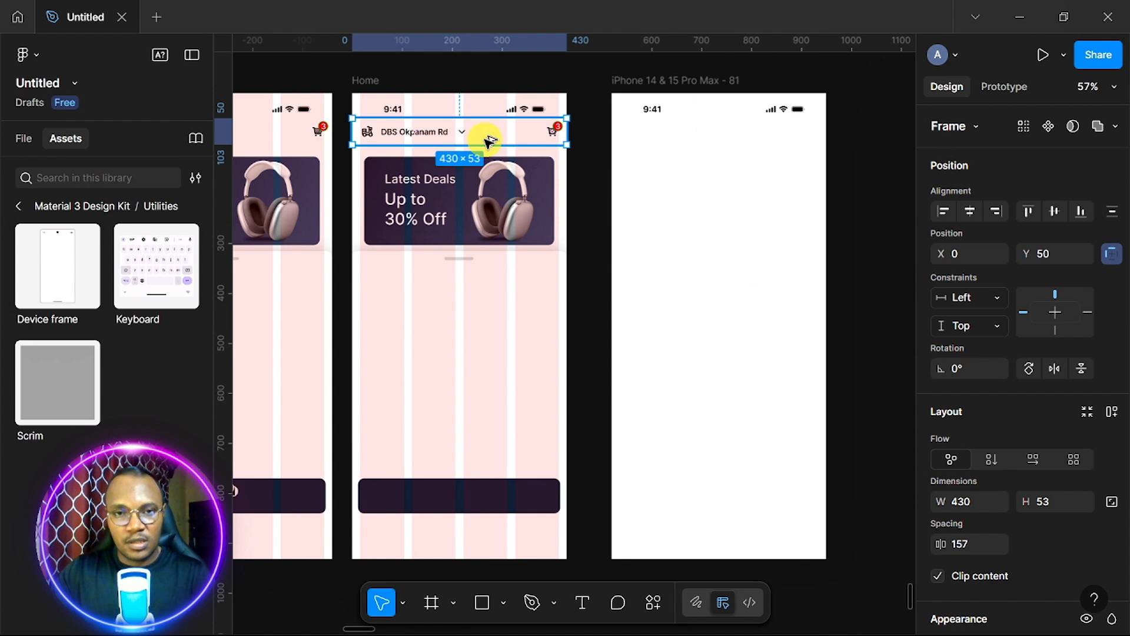
{"action": "left_click_drag", "start_coordinate": [507, 141], "coordinate": [749, 147]}
Remove the row's leading icon and move the chevron before the text, rotated to point left.
{"action": "scroll", "coordinate": [747, 147], "scroll_direction": "up", "scroll_amount": 5}
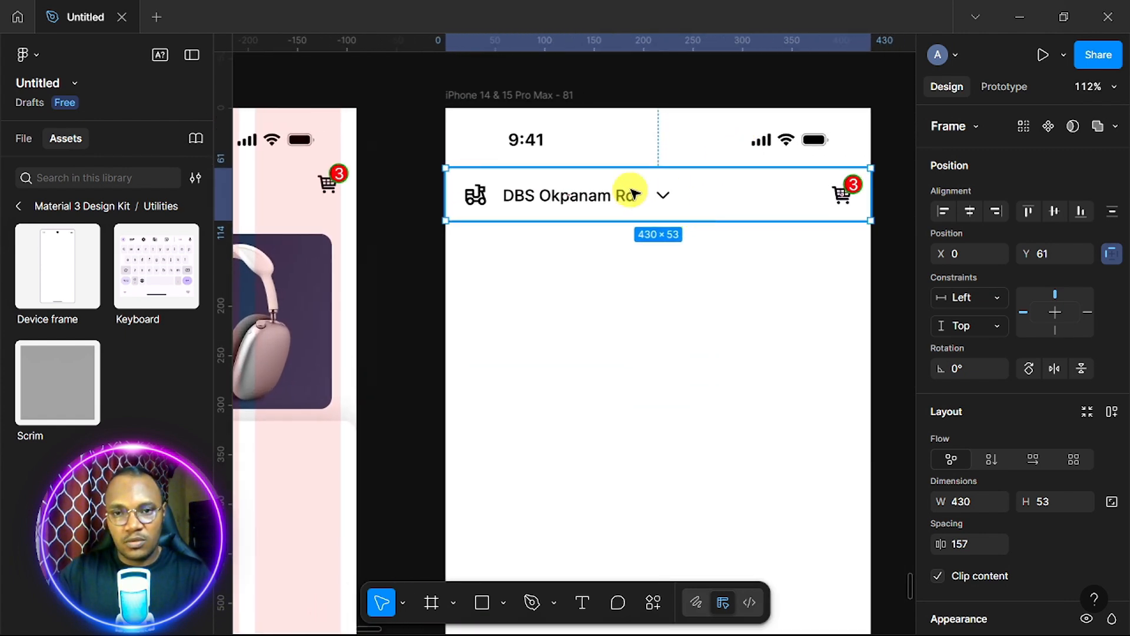
{"action": "double_click", "coordinate": [478, 196]}
{"action": "double_click", "coordinate": [478, 196]}
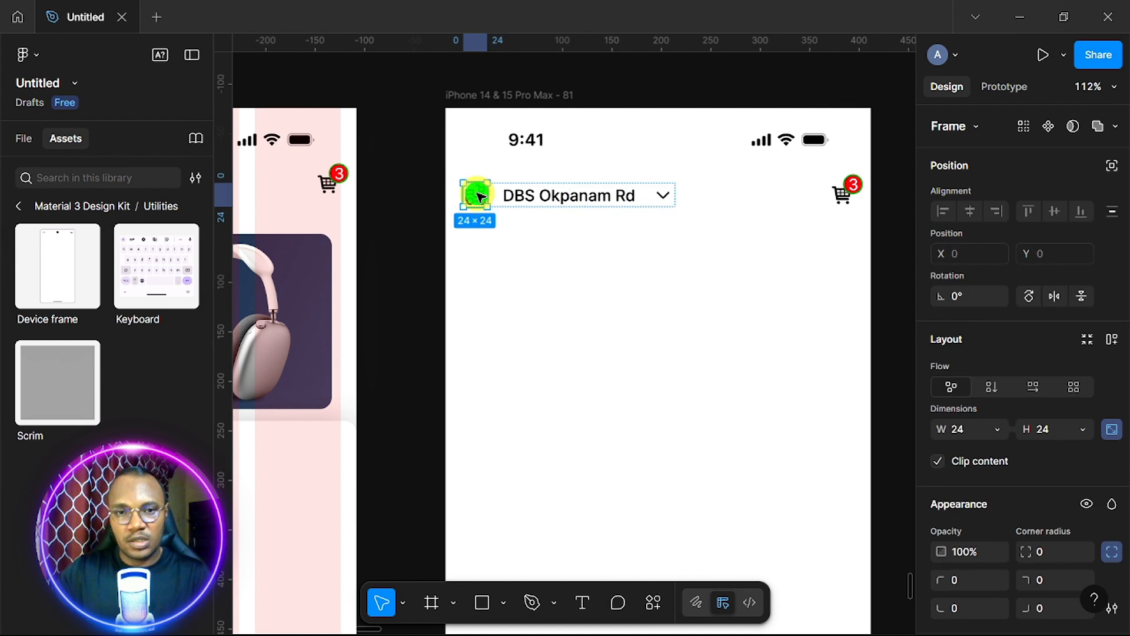
{"action": "key", "text": "Escape"}
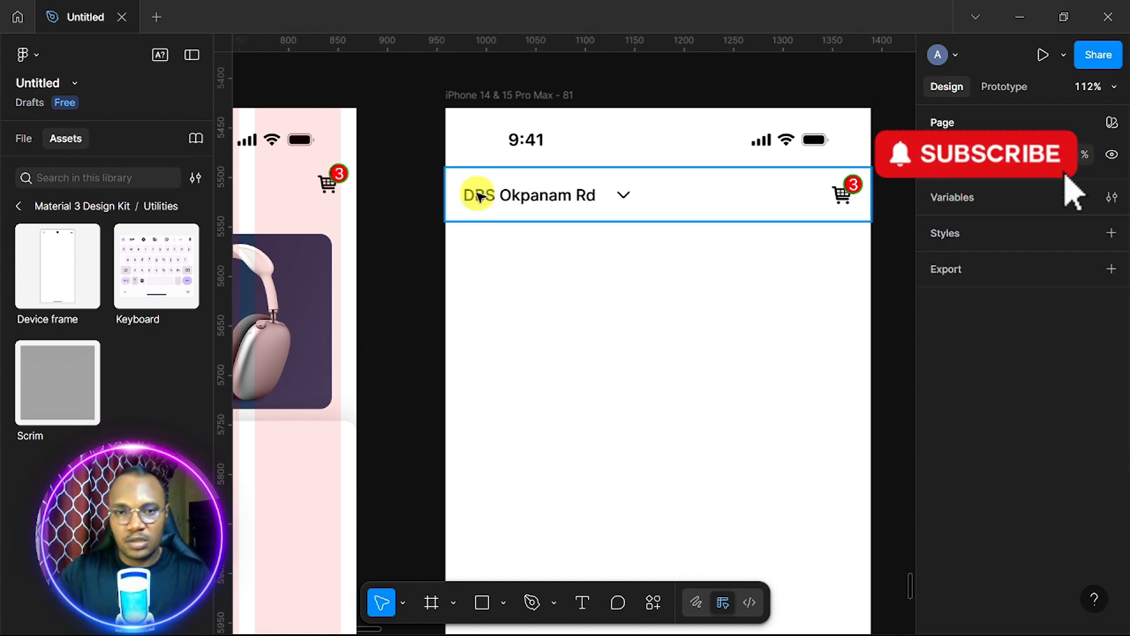
{"action": "left_click", "coordinate": [632, 200], "text": "ctrl"}
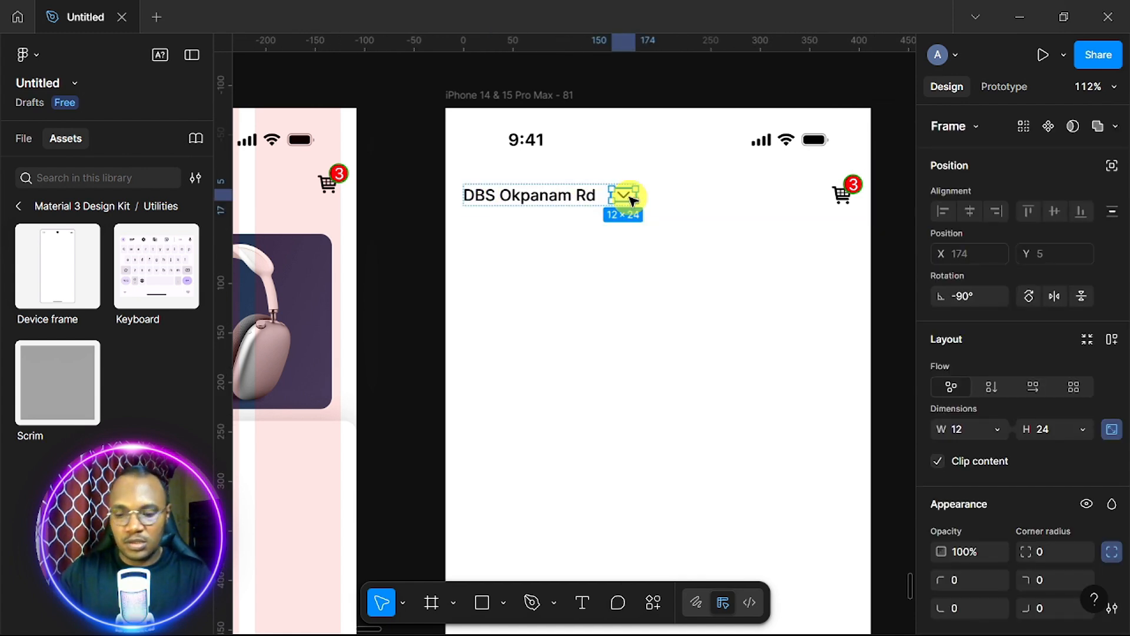
{"action": "key", "text": "Left"}
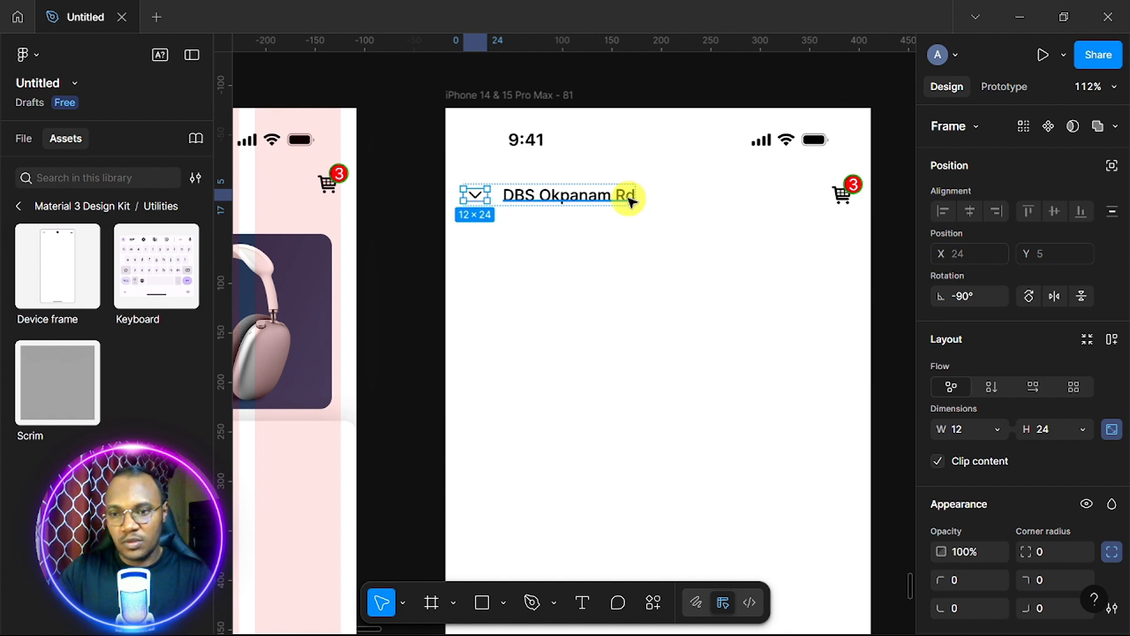
{"action": "left_click", "coordinate": [1029, 297]}
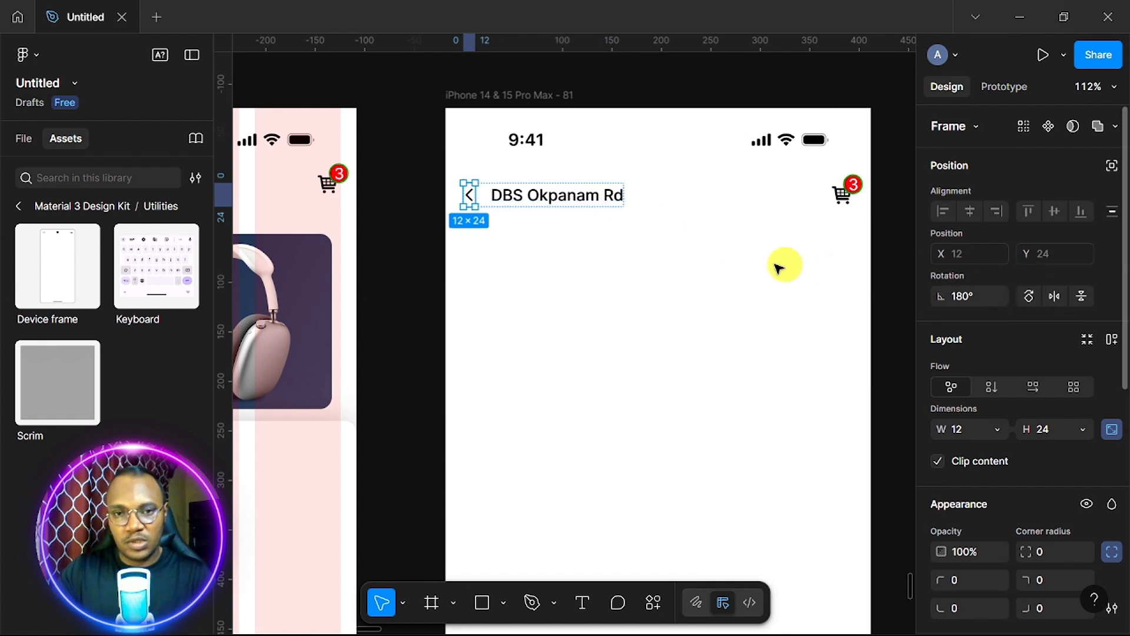
Ungroup the chevron and address text, then center the text horizontally in the header.
{"action": "left_click", "coordinate": [644, 194]}
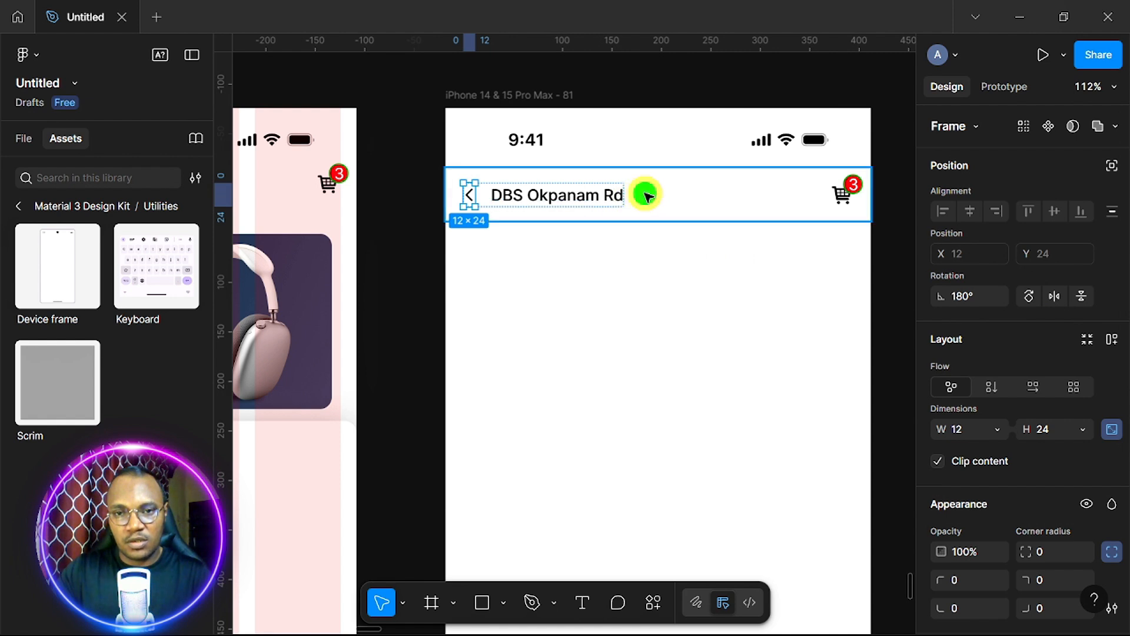
{"action": "left_click", "coordinate": [604, 199]}
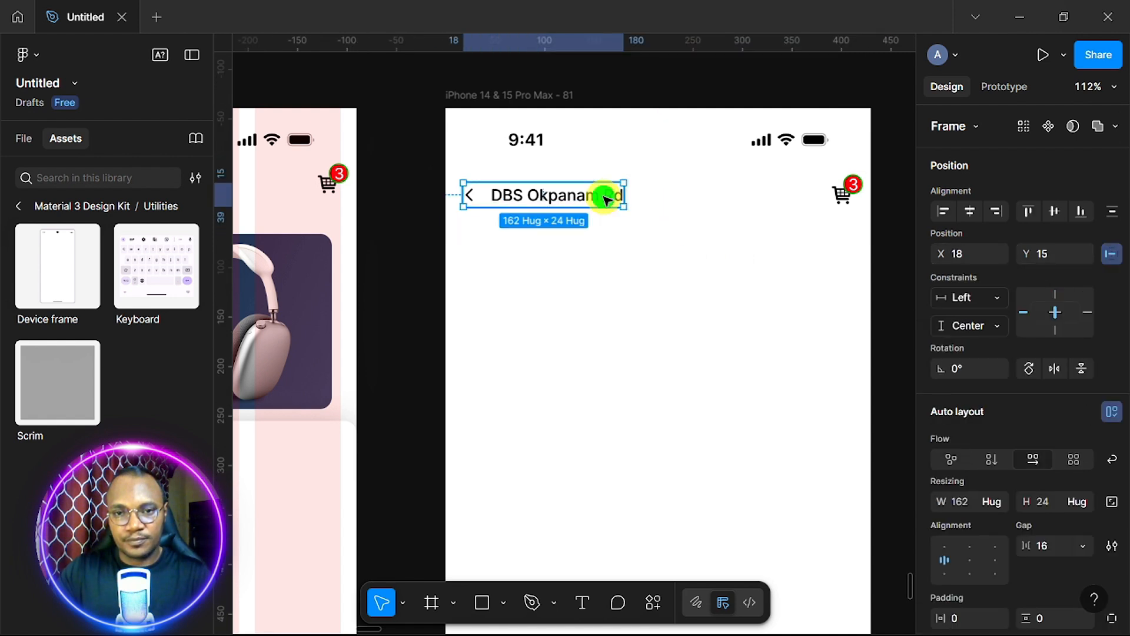
{"action": "right_click", "coordinate": [538, 195]}
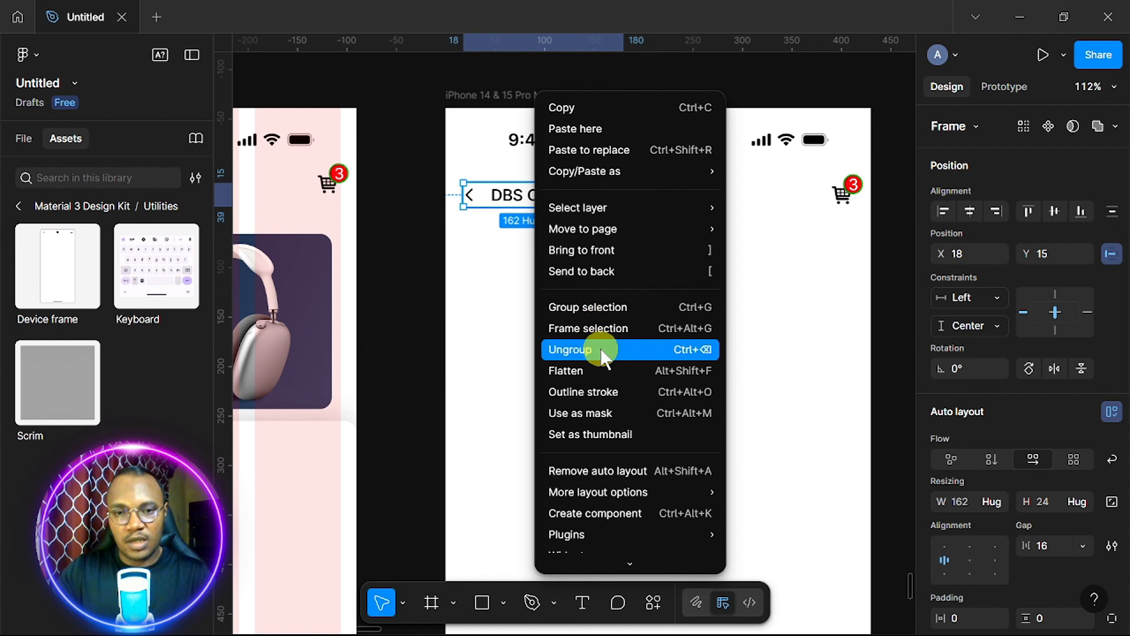
{"action": "left_click", "coordinate": [601, 350]}
{"action": "left_click", "coordinate": [582, 197]}
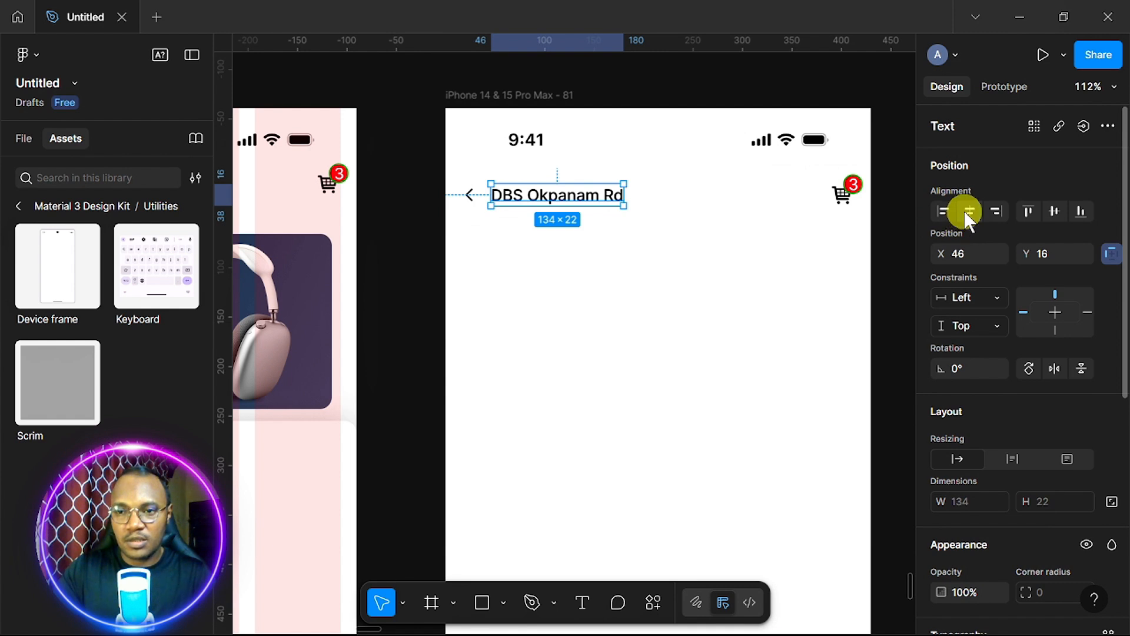
{"action": "left_click", "coordinate": [968, 211]}
Retype the title as 'Checkout' and delete the cart icon from the header.
{"action": "double_click", "coordinate": [606, 195]}
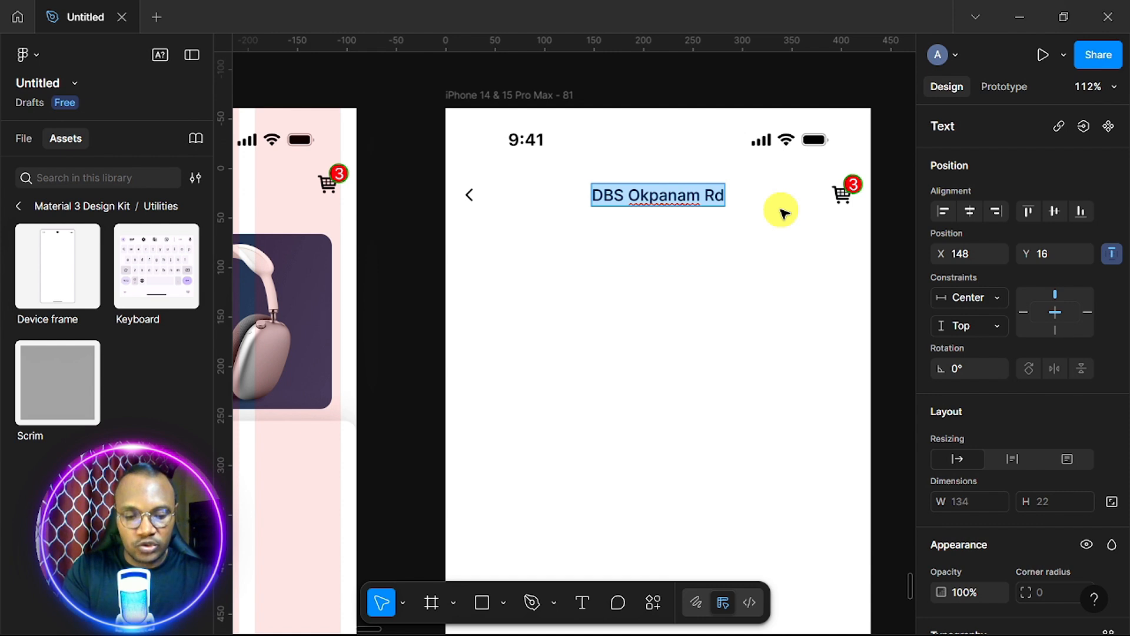
{"action": "type", "text": "Ch"}
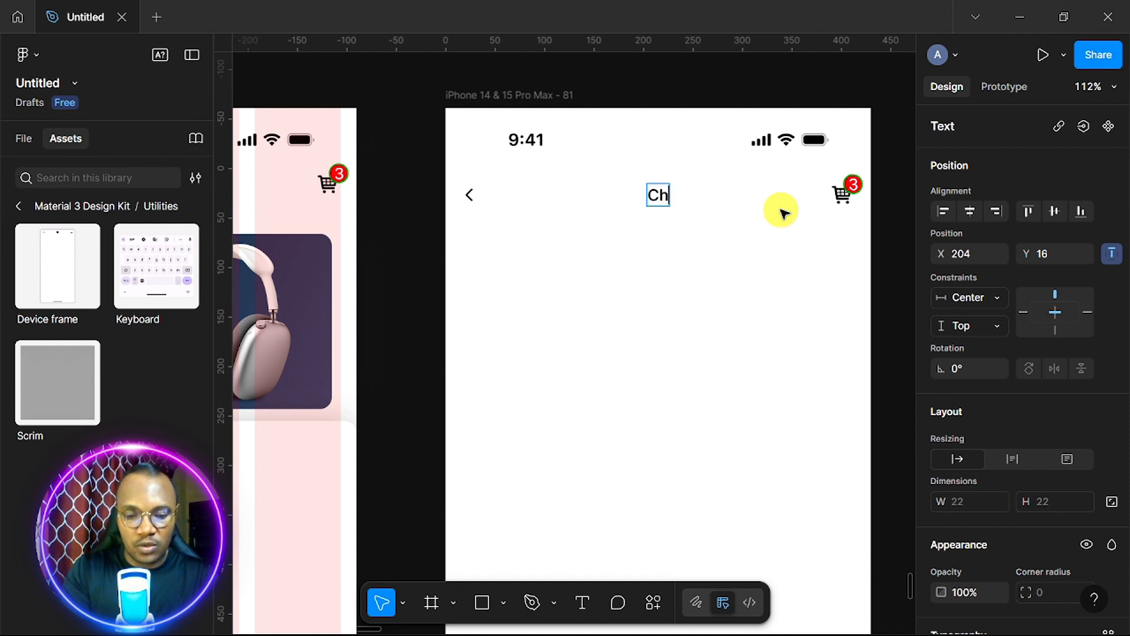
{"action": "type", "text": "eckout"}
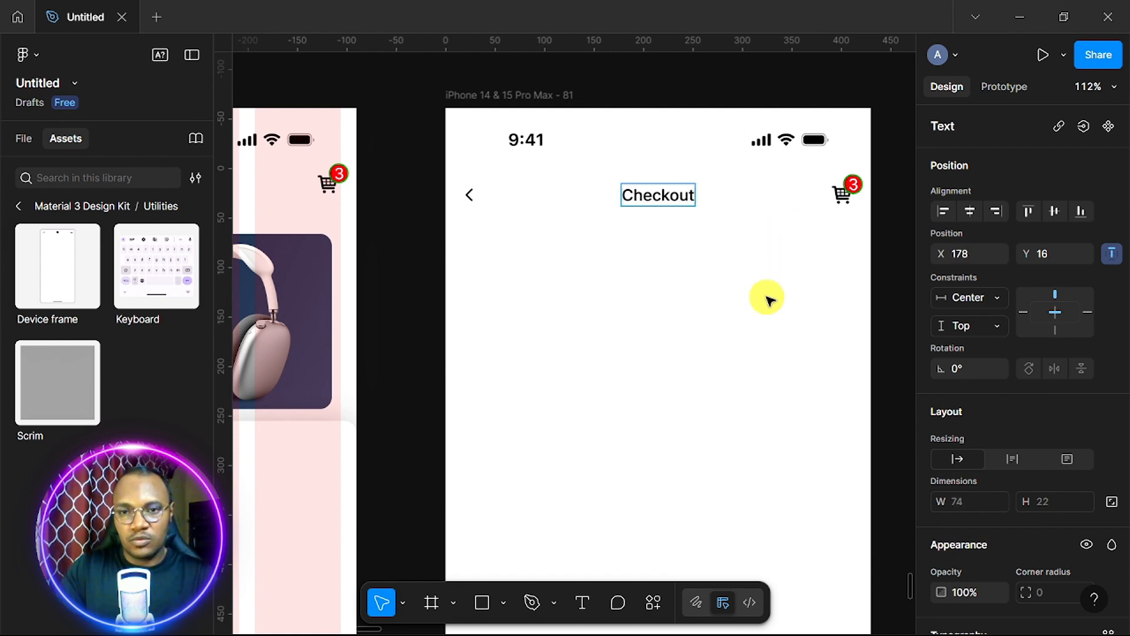
{"action": "key", "text": "Escape"}
{"action": "left_click", "coordinate": [767, 299]}
{"action": "left_click", "coordinate": [846, 195]}
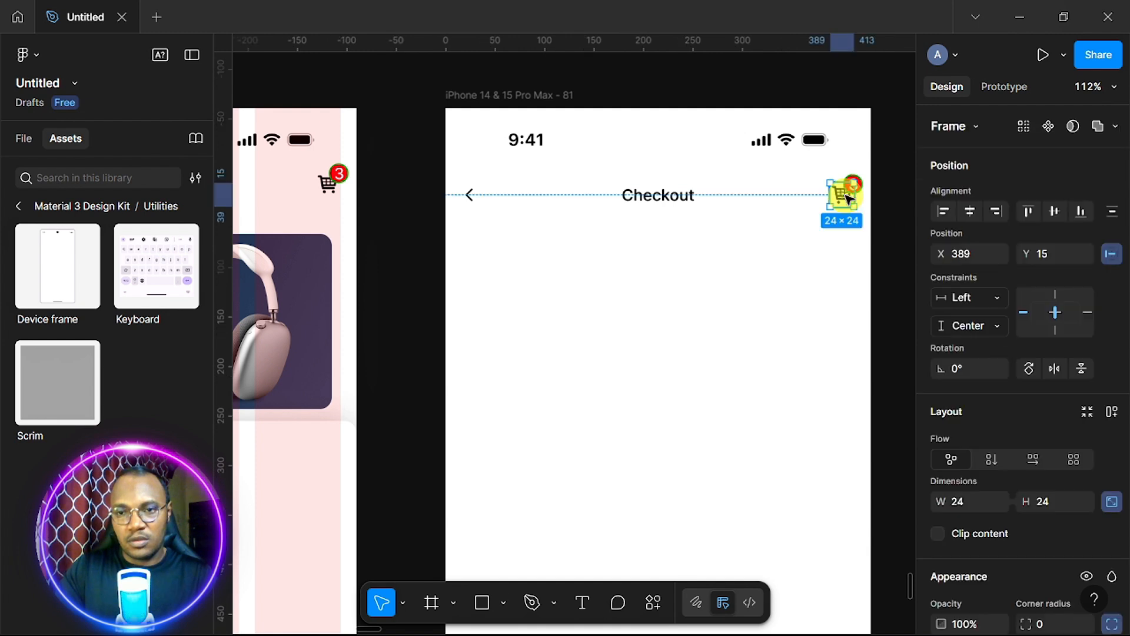
{"action": "key", "text": "Delete"}
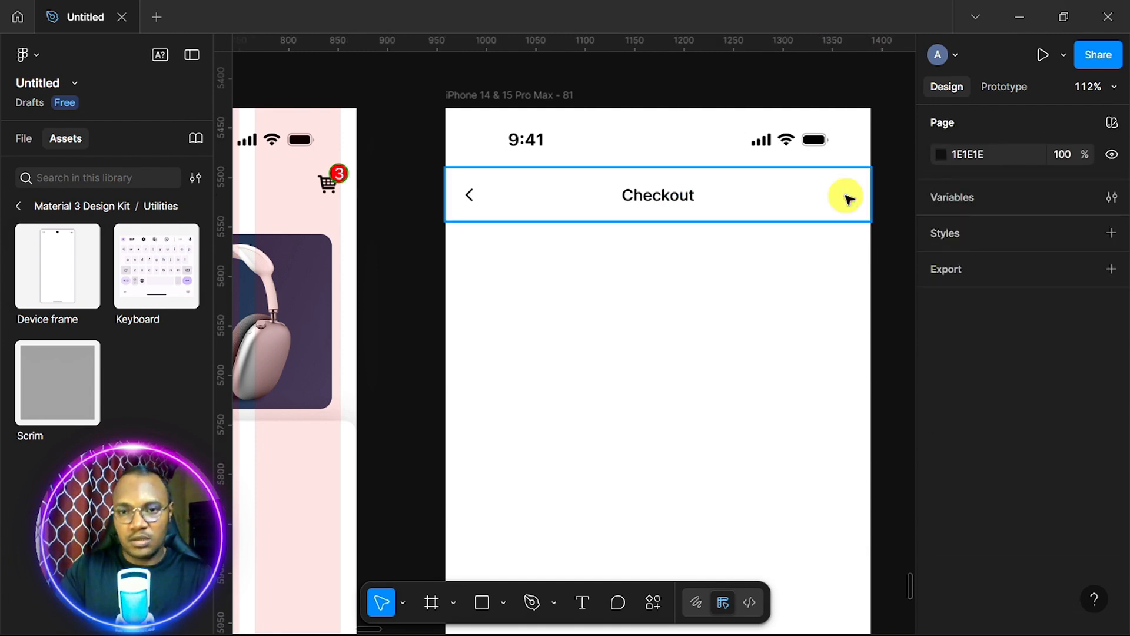
Give the header a white fill and a stroke on its bottom edge only.
{"action": "left_click", "coordinate": [799, 203]}
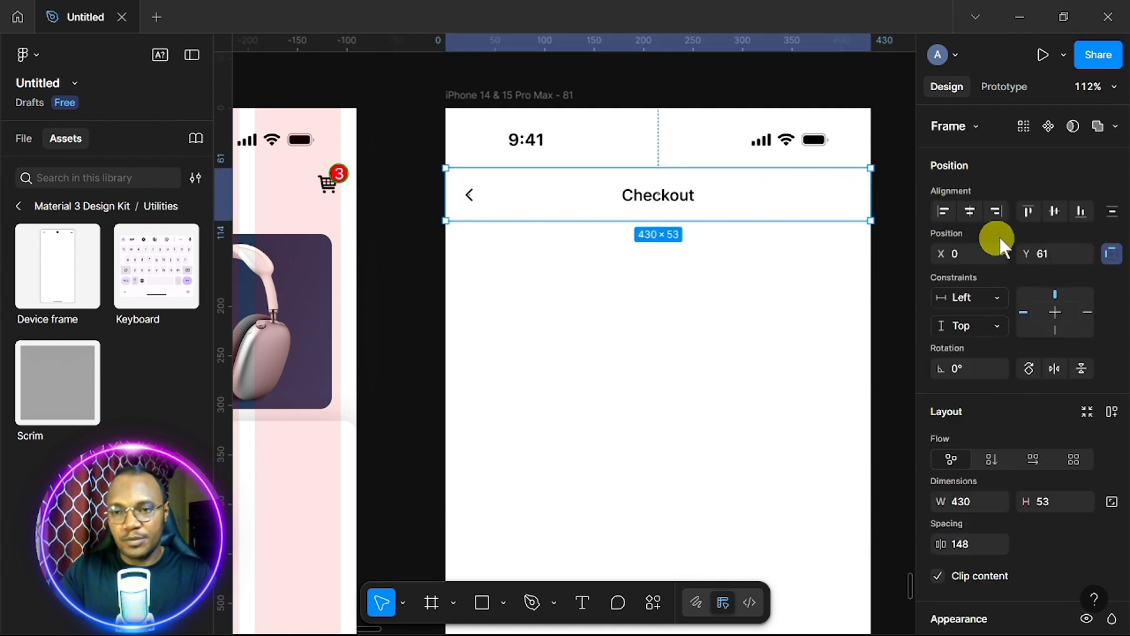
{"action": "scroll", "coordinate": [1054, 365], "scroll_direction": "down", "scroll_amount": 5}
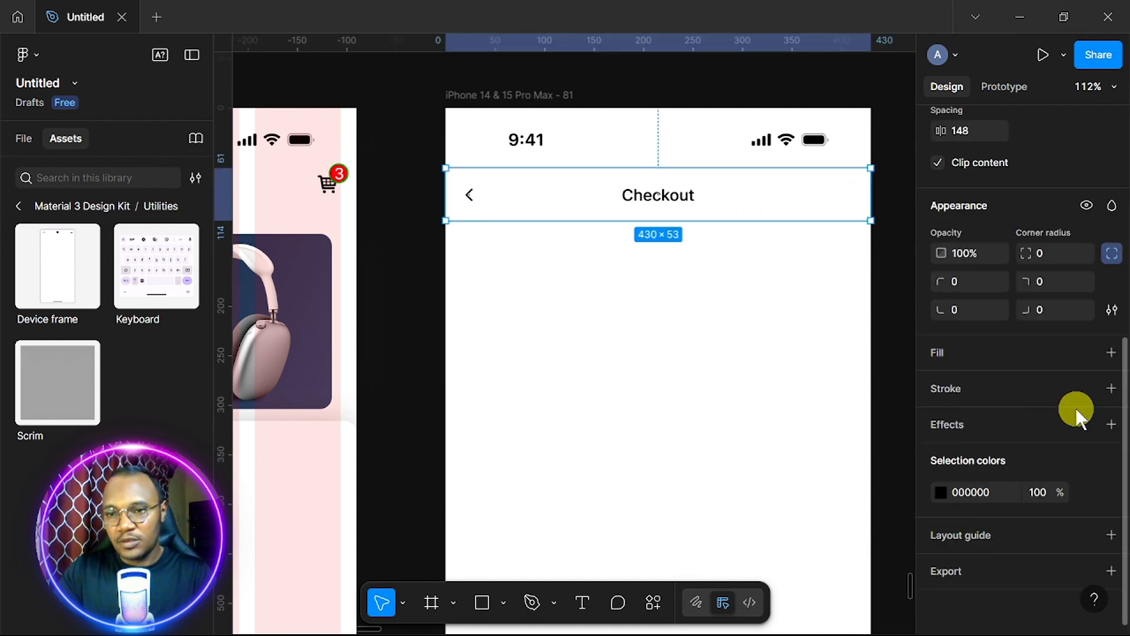
{"action": "left_click", "coordinate": [1112, 352]}
{"action": "scroll", "coordinate": [1014, 431], "scroll_direction": "down", "scroll_amount": 2}
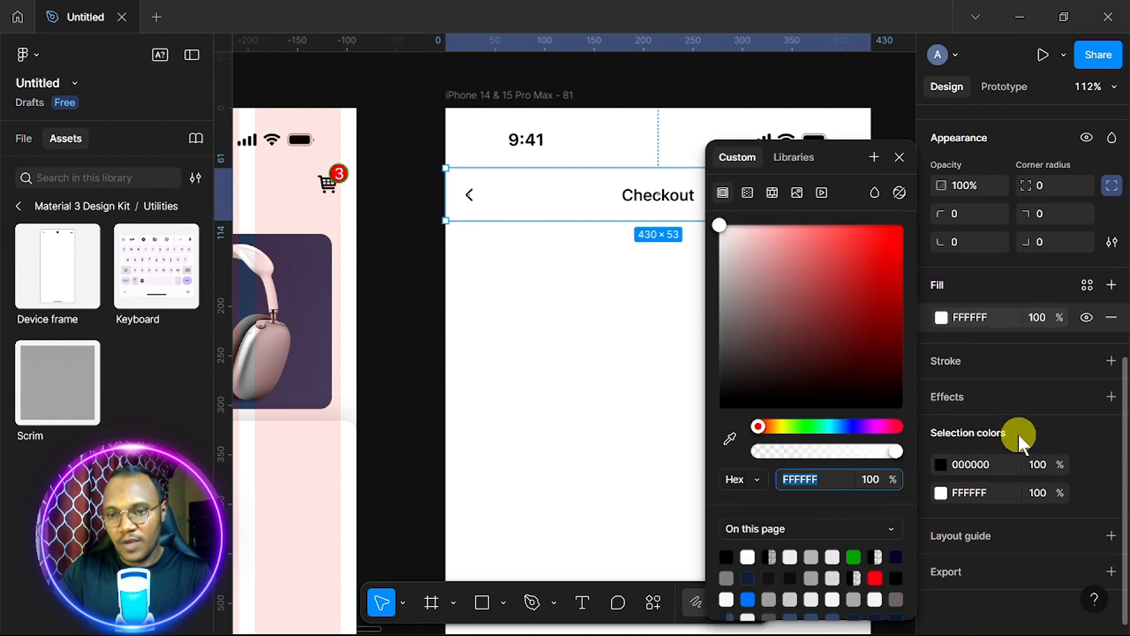
{"action": "left_click", "coordinate": [1116, 364]}
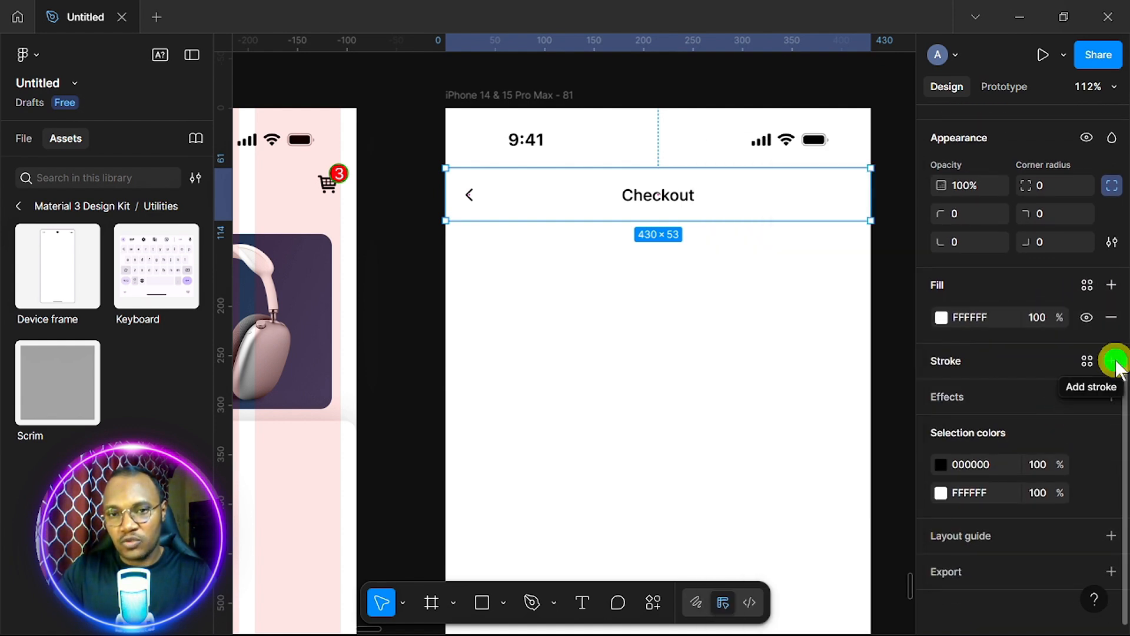
{"action": "left_click", "coordinate": [1113, 361]}
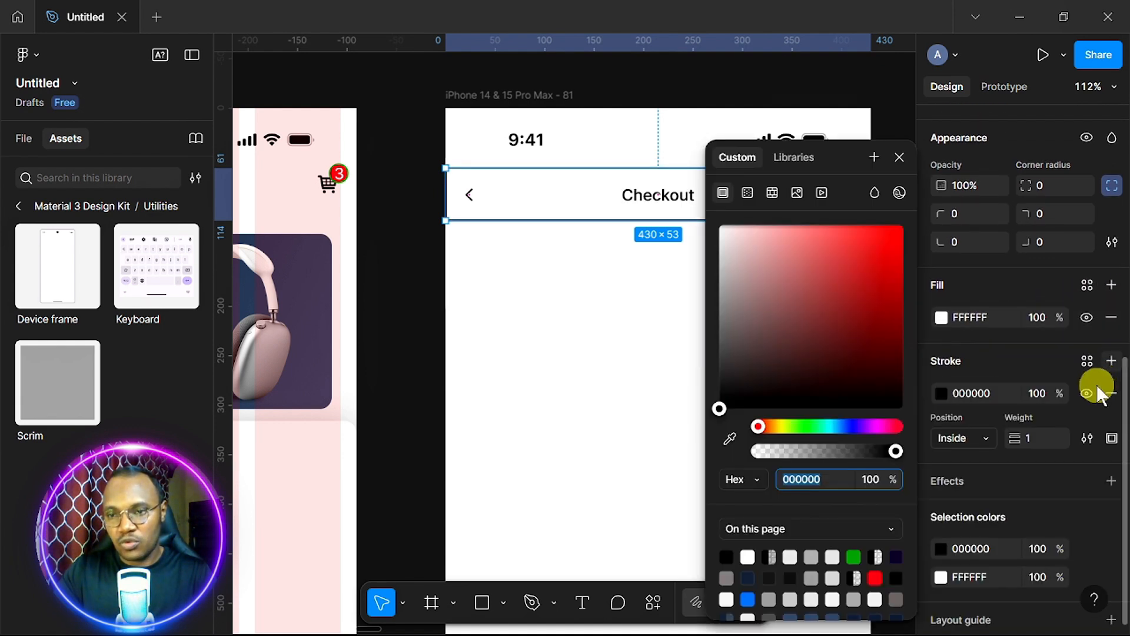
{"action": "left_click", "coordinate": [1112, 438]}
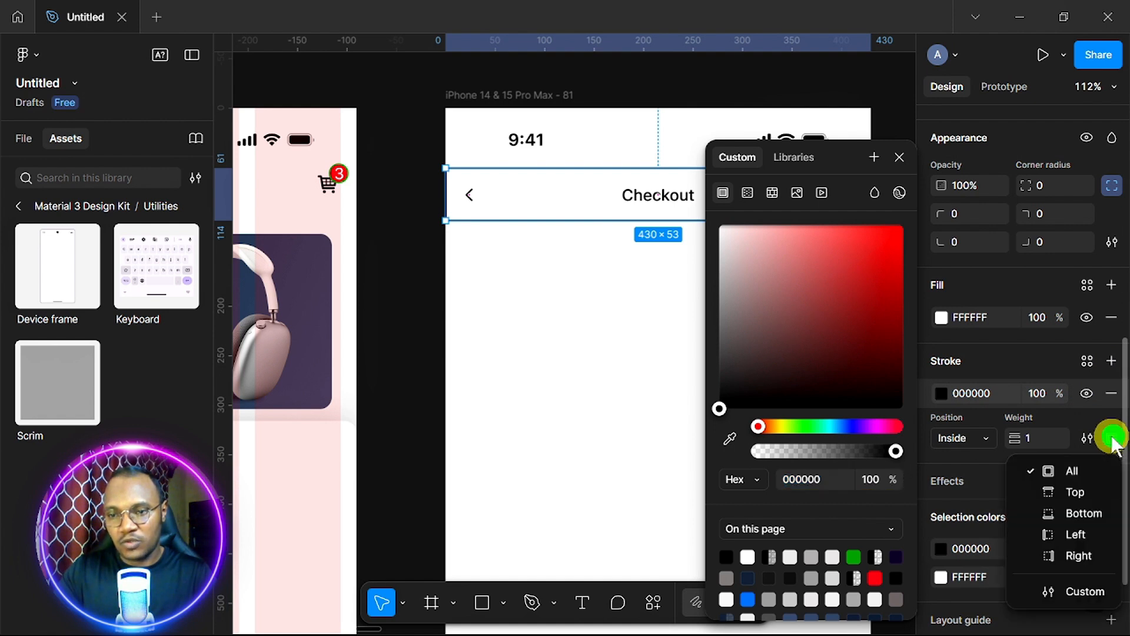
{"action": "left_click", "coordinate": [1071, 514]}
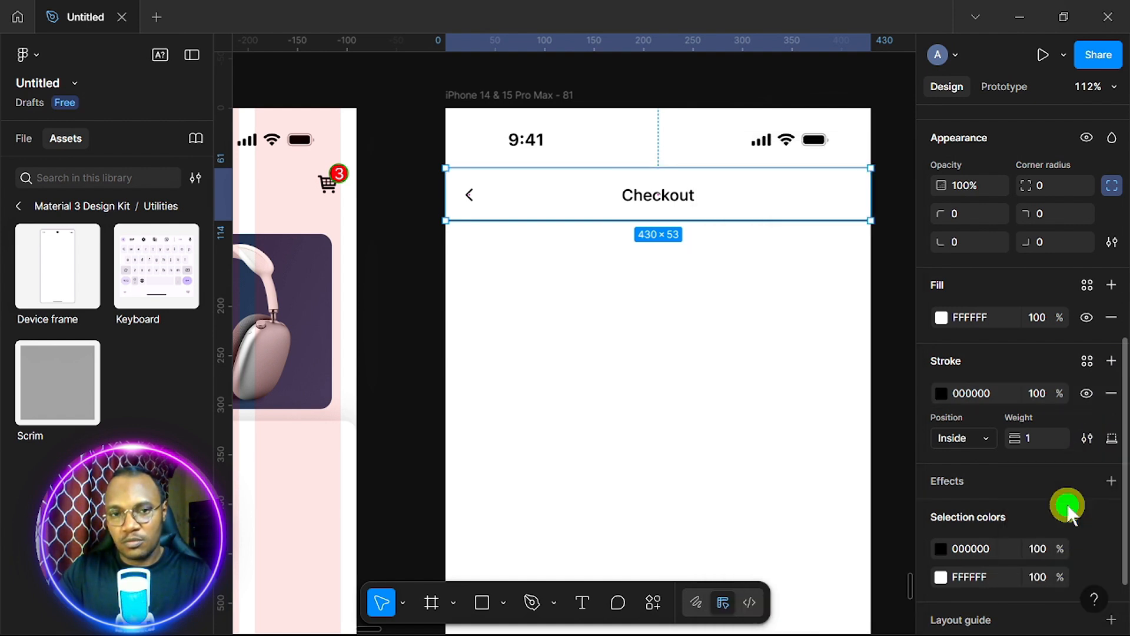
Change the header border colour to light grey EBE8E8 with weight 1.
{"action": "left_click", "coordinate": [942, 393]}
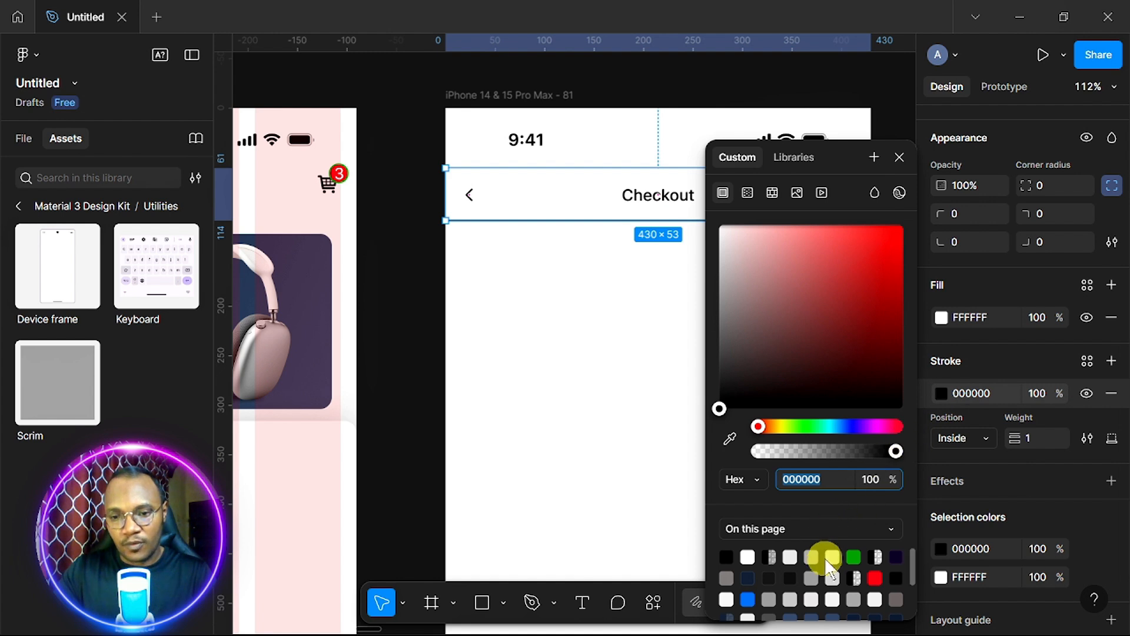
{"action": "left_click", "coordinate": [811, 598]}
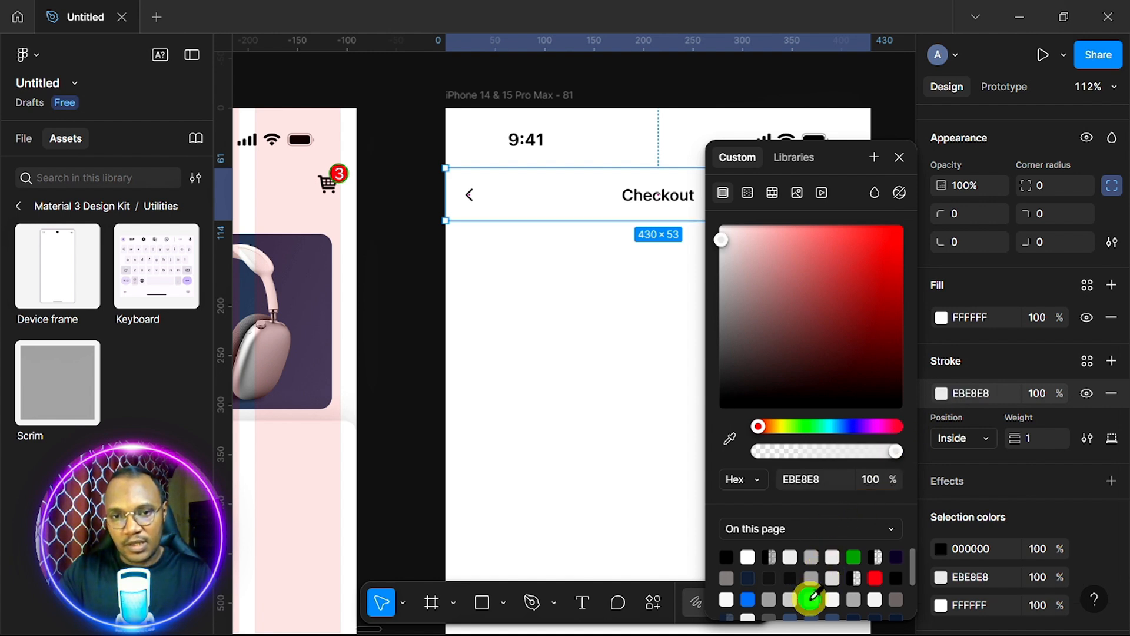
{"action": "left_click", "coordinate": [1034, 439]}
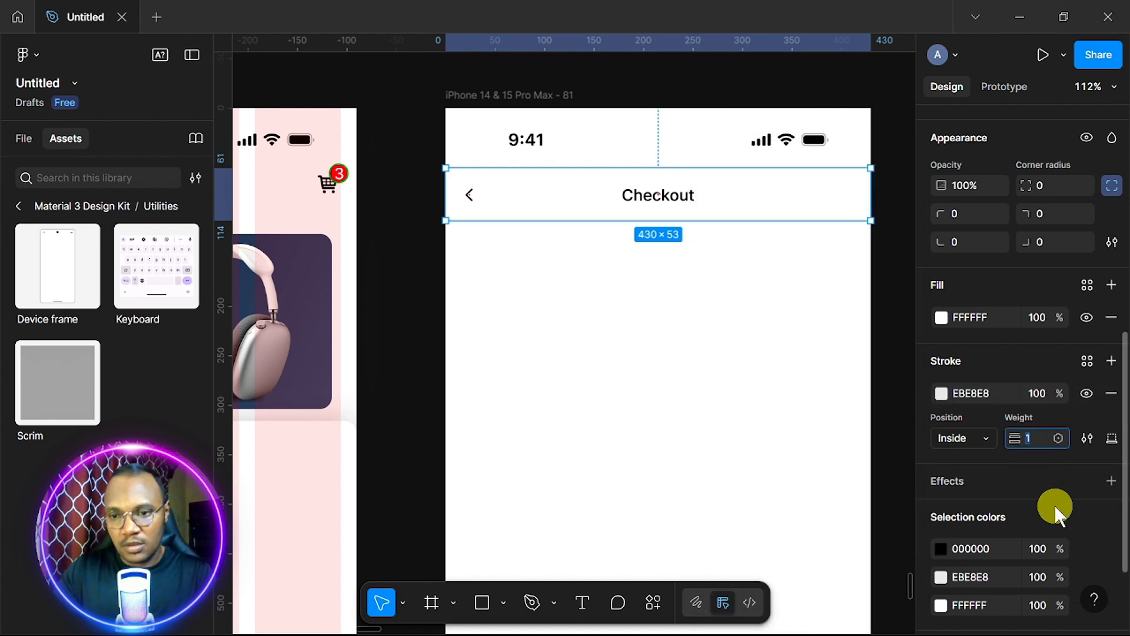
{"action": "left_click", "coordinate": [717, 380]}
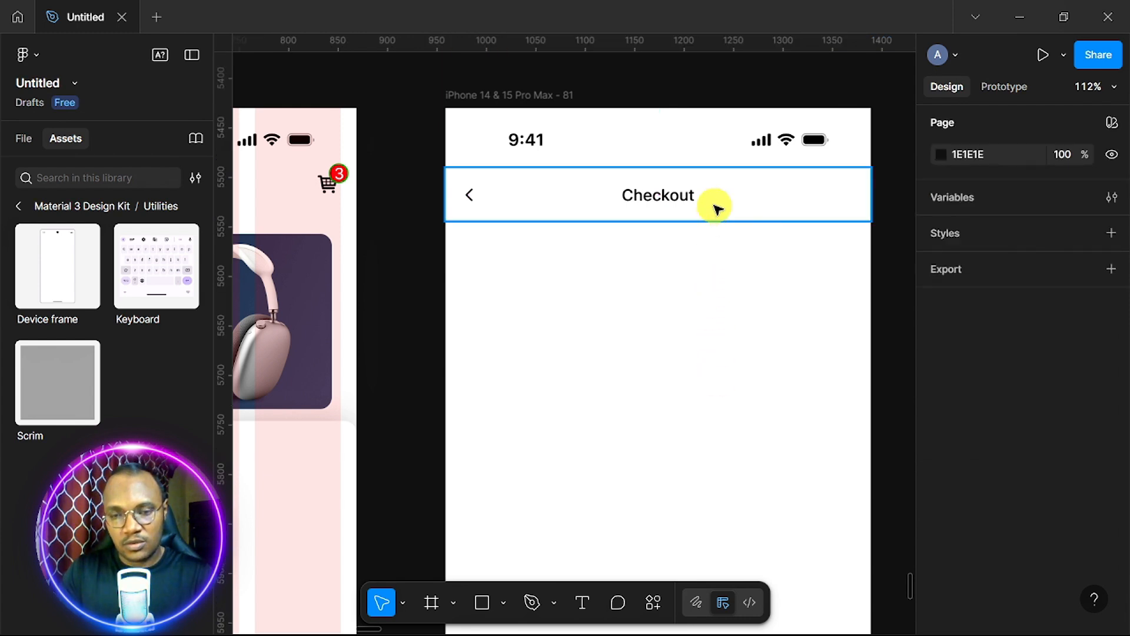
Locate the finished Checkout reference frame and drag it beside the new iPhone frame.
{"action": "scroll", "coordinate": [721, 293], "scroll_direction": "up", "scroll_amount": 5}
{"action": "scroll", "coordinate": [721, 292], "scroll_direction": "down", "scroll_amount": 4}
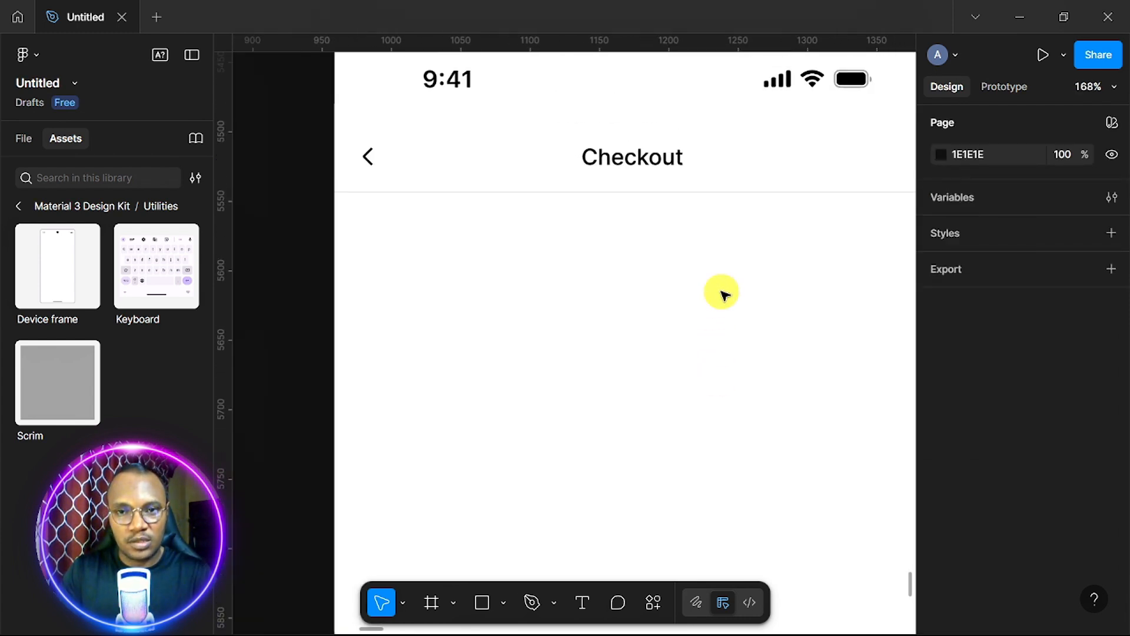
{"action": "scroll", "coordinate": [721, 292], "scroll_direction": "down", "scroll_amount": 4}
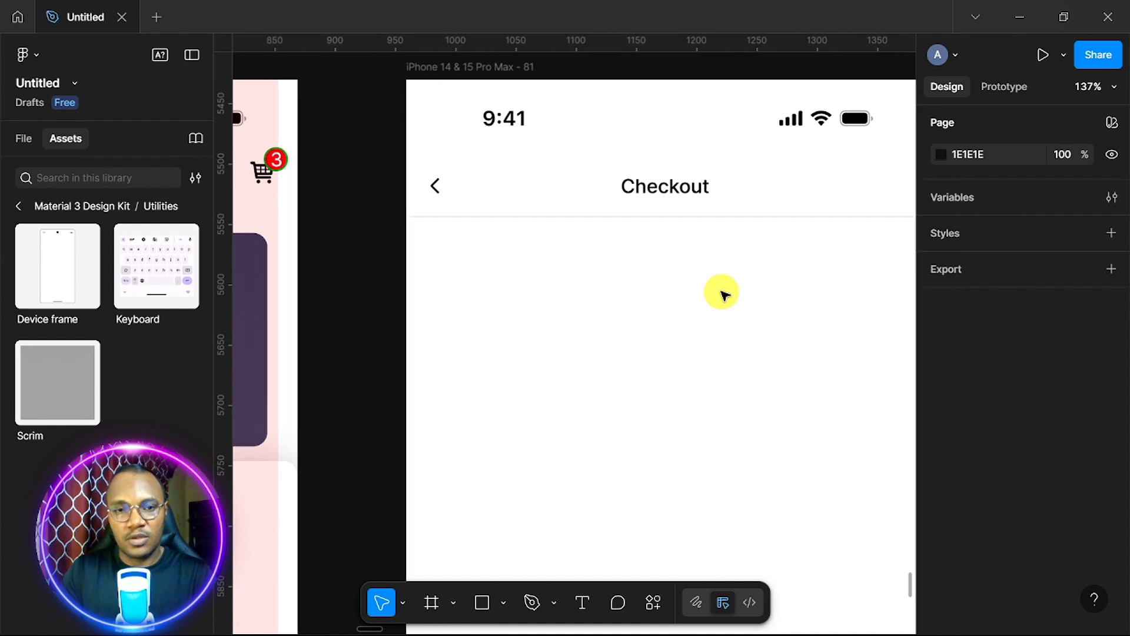
{"action": "scroll", "coordinate": [724, 295], "scroll_direction": "left", "scroll_amount": 1}
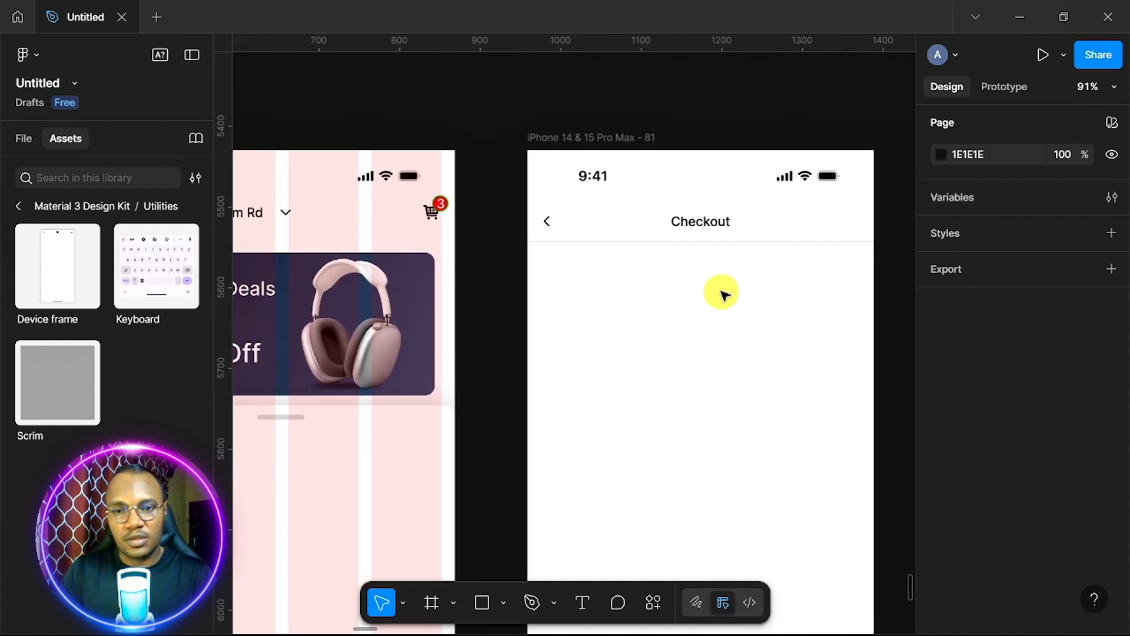
{"action": "scroll", "coordinate": [721, 292], "scroll_direction": "down", "scroll_amount": 8}
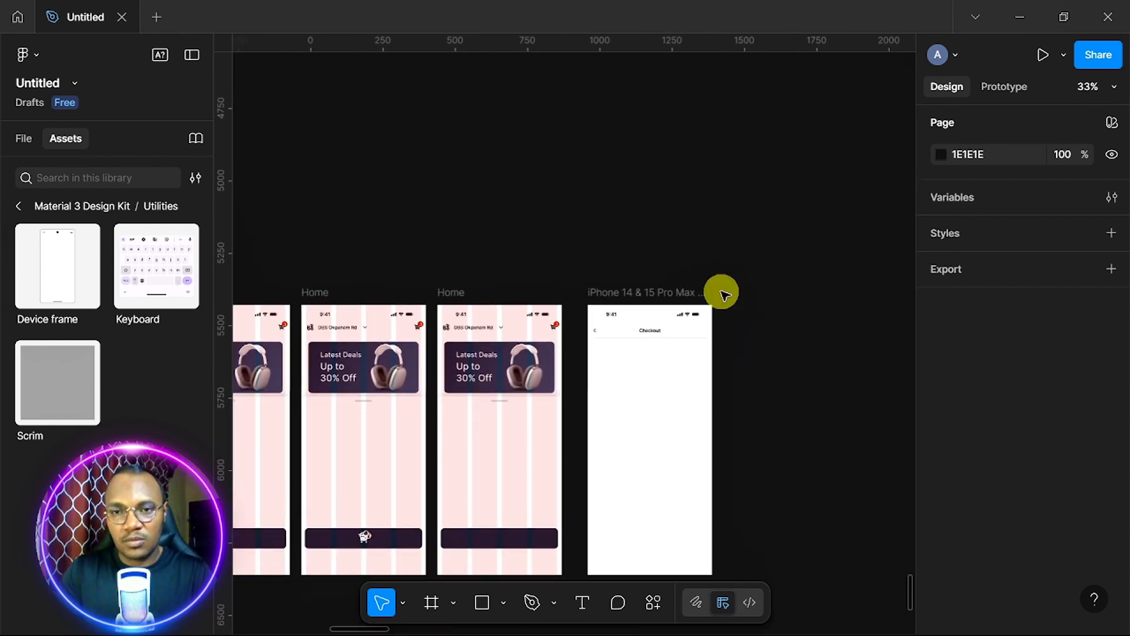
{"action": "scroll", "coordinate": [722, 293], "scroll_direction": "up", "scroll_amount": 10}
{"action": "scroll", "coordinate": [721, 293], "scroll_direction": "up", "scroll_amount": 5}
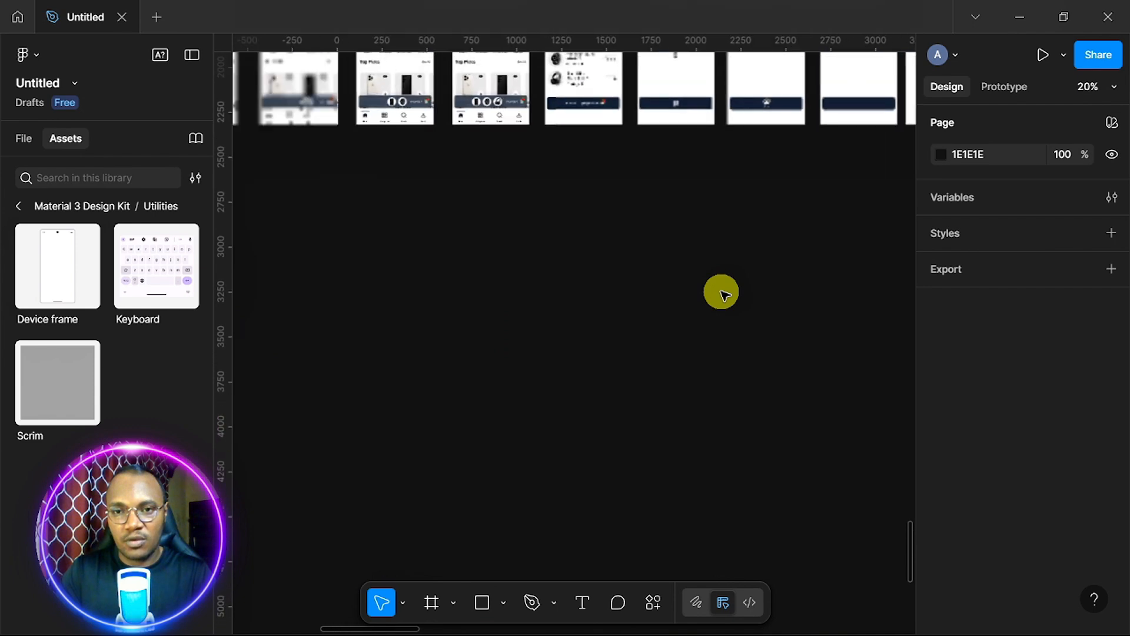
{"action": "scroll", "coordinate": [722, 293], "scroll_direction": "right", "scroll_amount": 6}
{"action": "scroll", "coordinate": [721, 292], "scroll_direction": "up", "scroll_amount": 1}
{"action": "scroll", "coordinate": [725, 294], "scroll_direction": "up", "scroll_amount": 1}
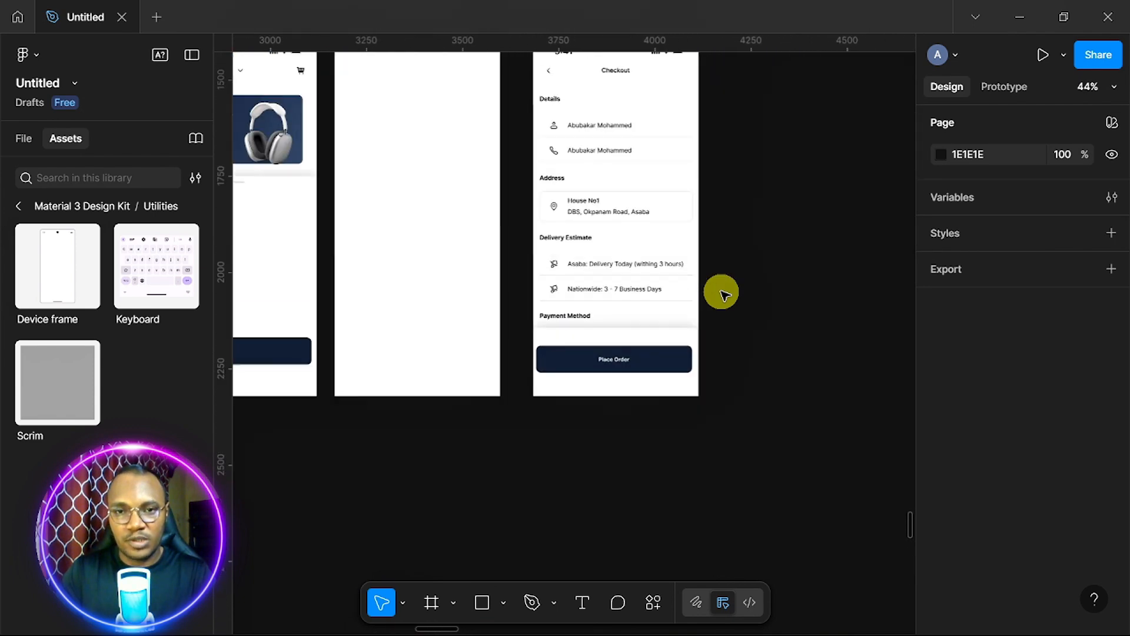
{"action": "scroll", "coordinate": [724, 295], "scroll_direction": "up", "scroll_amount": 3}
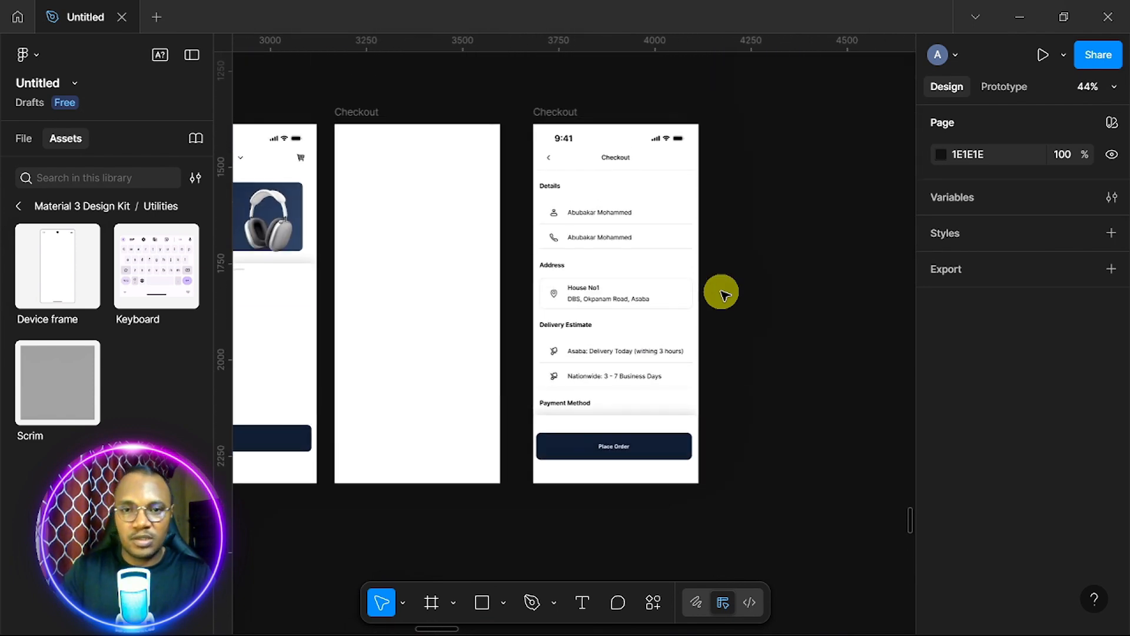
{"action": "left_click", "coordinate": [559, 114]}
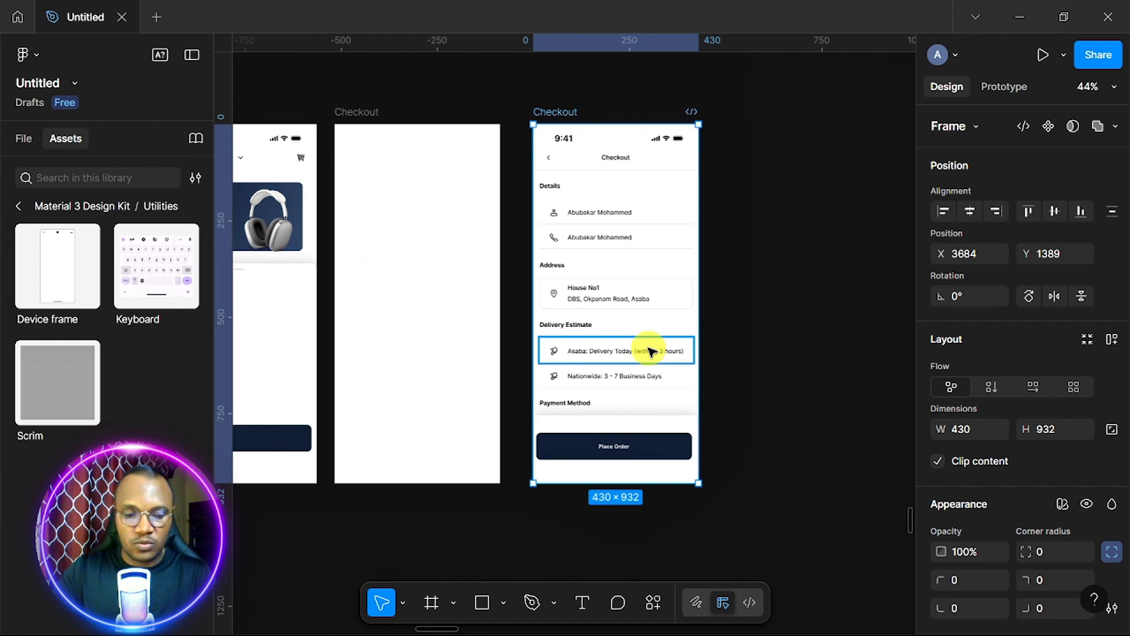
{"action": "left_click_drag", "start_coordinate": [650, 352], "coordinate": [418, 346]}
{"action": "scroll", "coordinate": [412, 339], "scroll_direction": "up", "scroll_amount": 3}
{"action": "left_click_drag", "start_coordinate": [412, 335], "coordinate": [565, 319]}
{"action": "scroll", "coordinate": [565, 321], "scroll_direction": "down", "scroll_amount": 3}
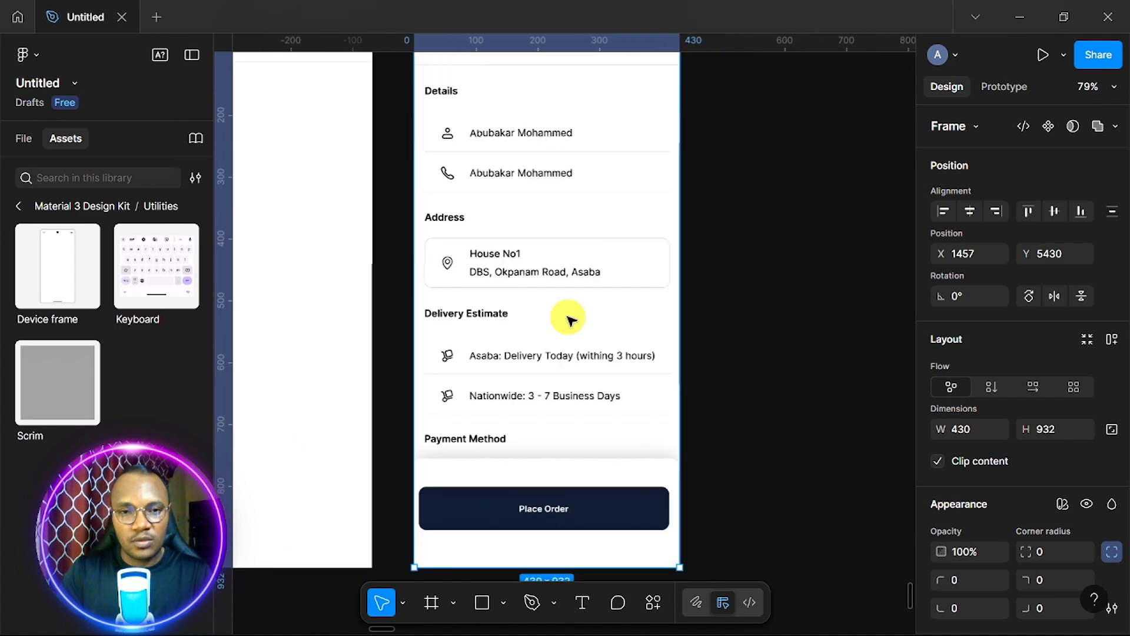
{"action": "scroll", "coordinate": [565, 332], "scroll_direction": "up", "scroll_amount": 2}
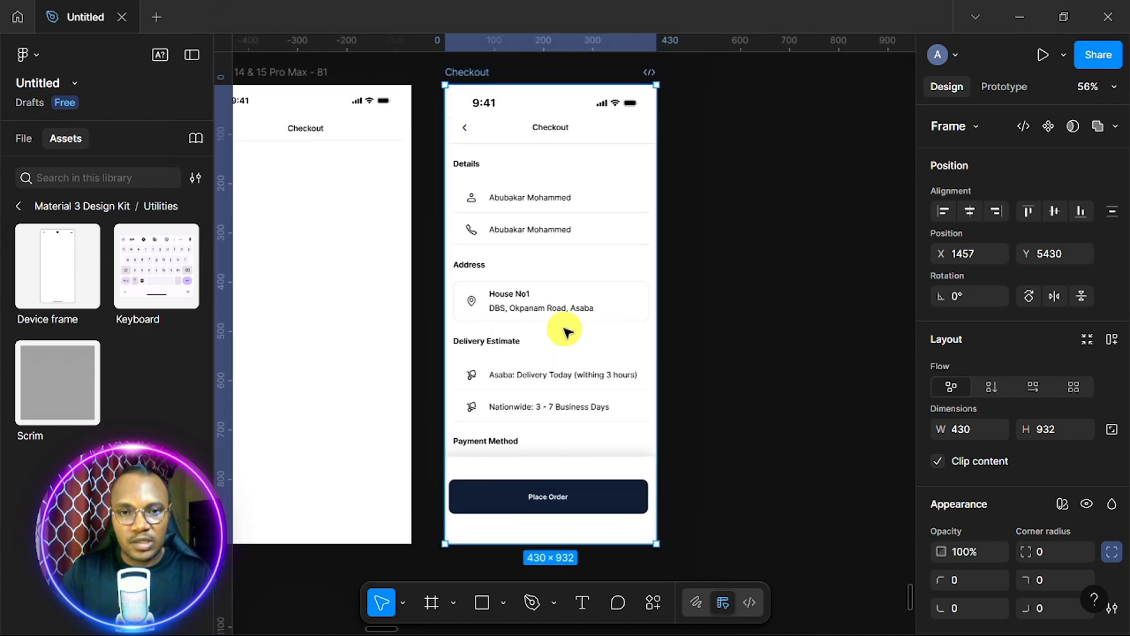
{"action": "scroll", "coordinate": [565, 332], "scroll_direction": "up", "scroll_amount": 1}
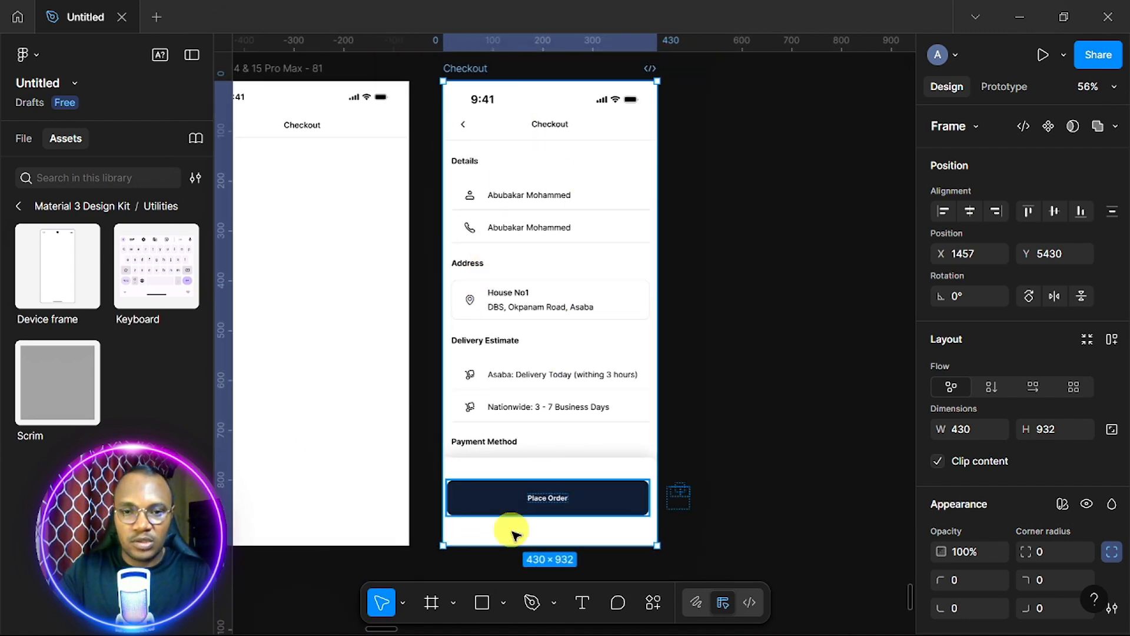
Launch the Iconify plugin and place a profile icon and an outline phone icon in the frame.
{"action": "right_click", "coordinate": [732, 299]}
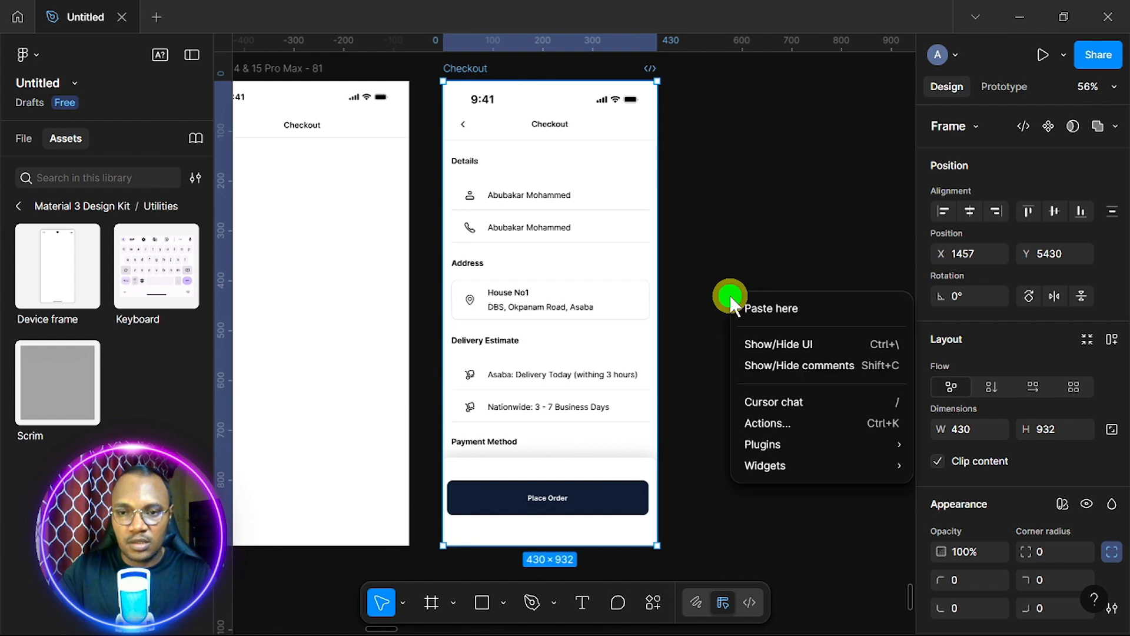
{"action": "mouse_move", "coordinate": [799, 445]}
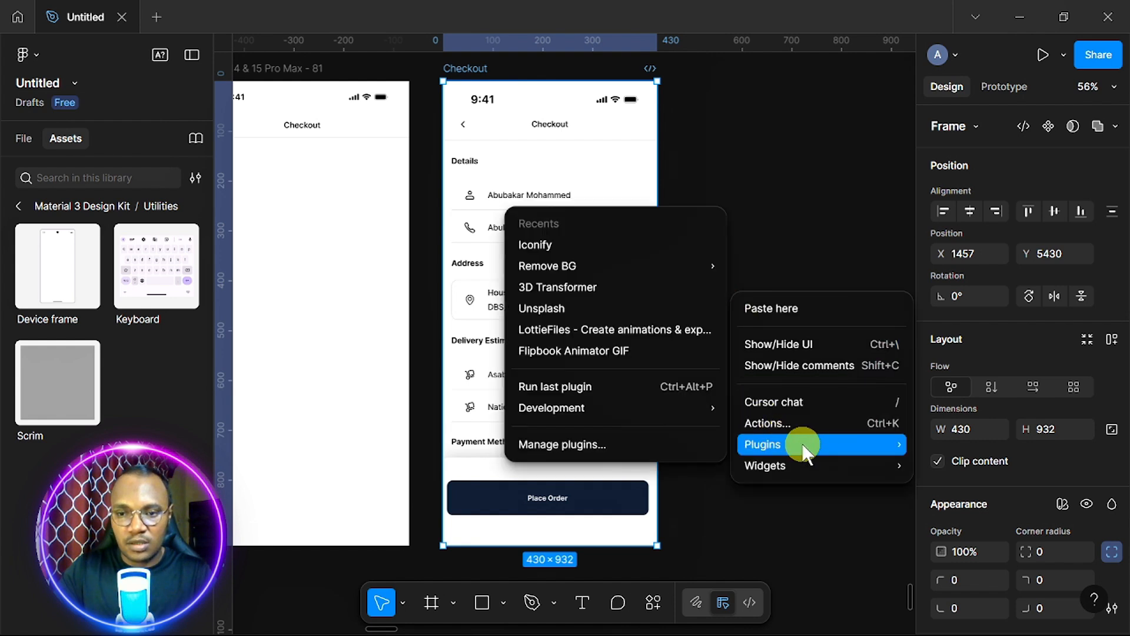
{"action": "left_click", "coordinate": [575, 245]}
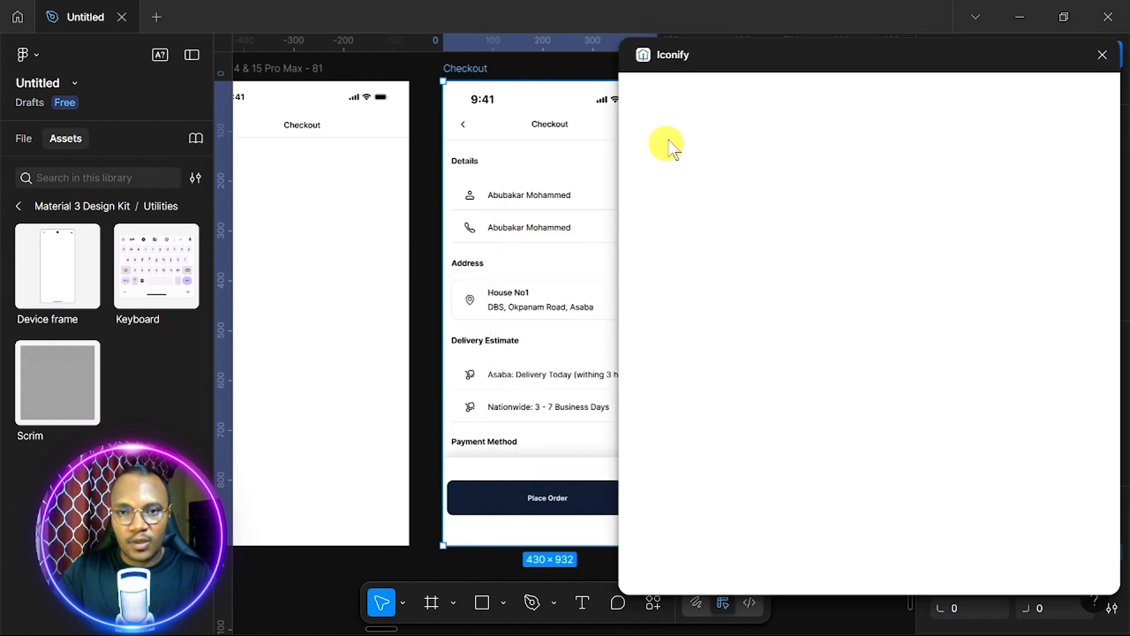
{"action": "left_click", "coordinate": [723, 123]}
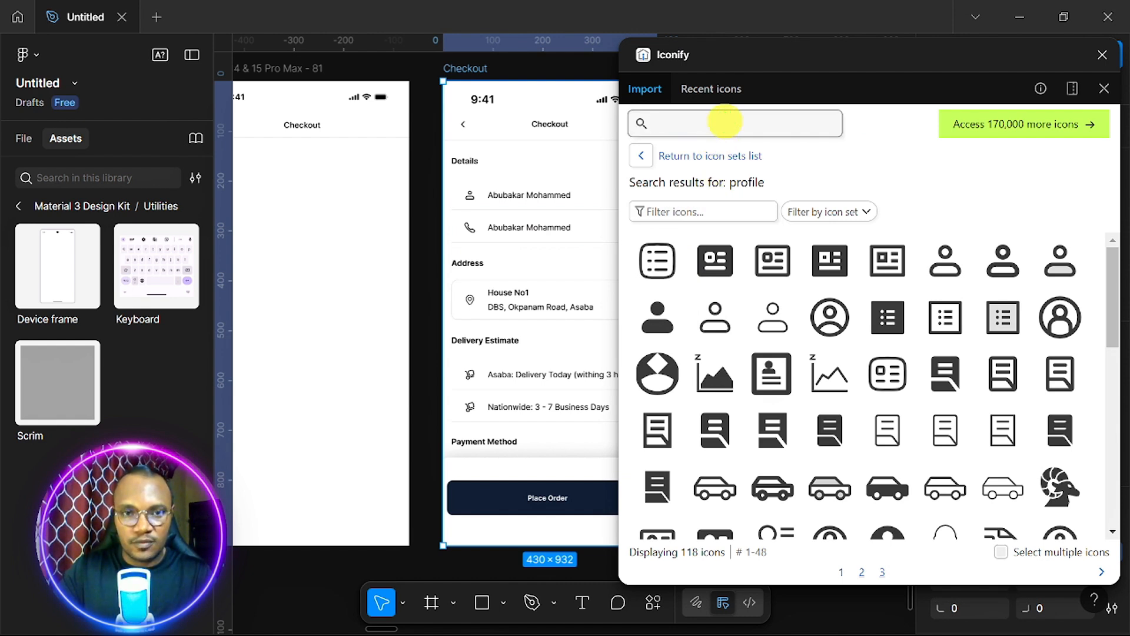
{"action": "type", "text": "pro"}
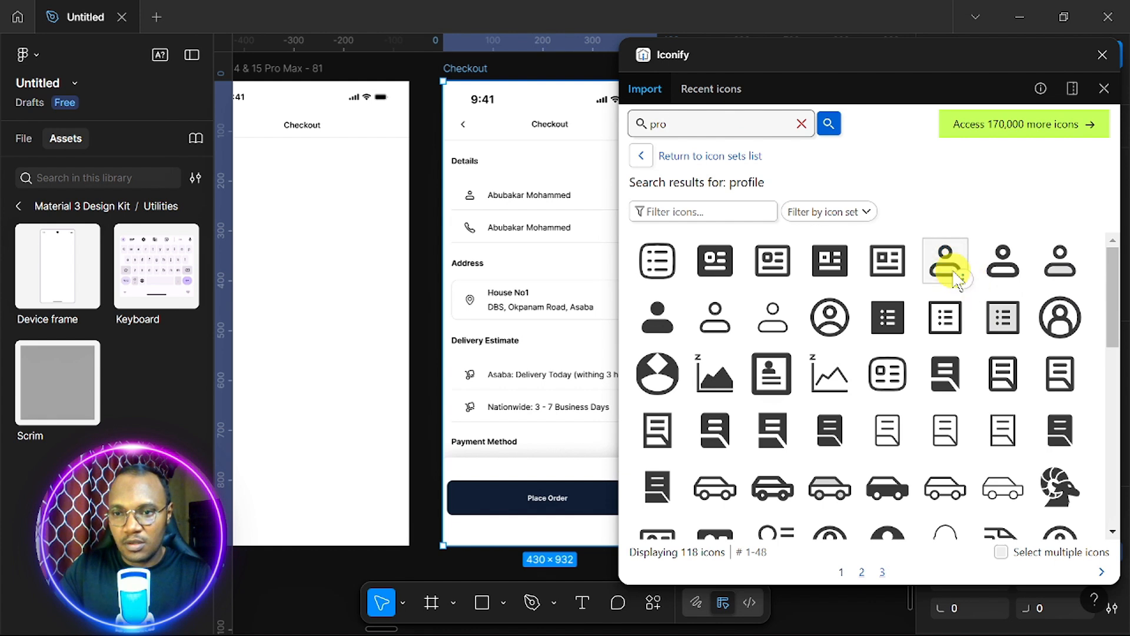
{"action": "left_click_drag", "start_coordinate": [954, 274], "coordinate": [335, 327]}
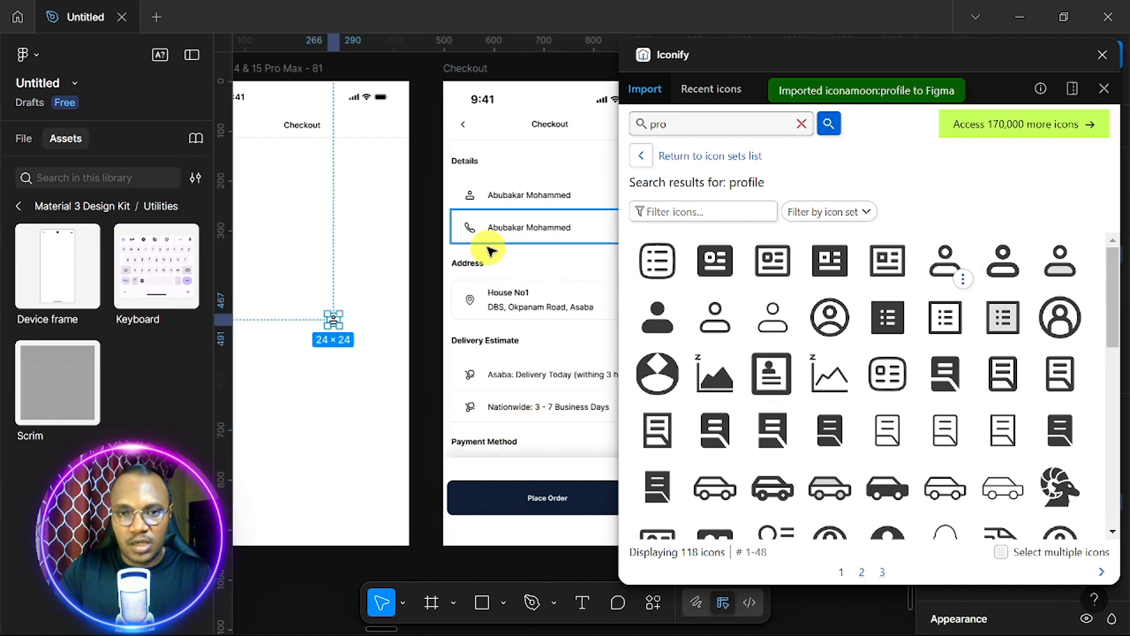
{"action": "left_click", "coordinate": [698, 120]}
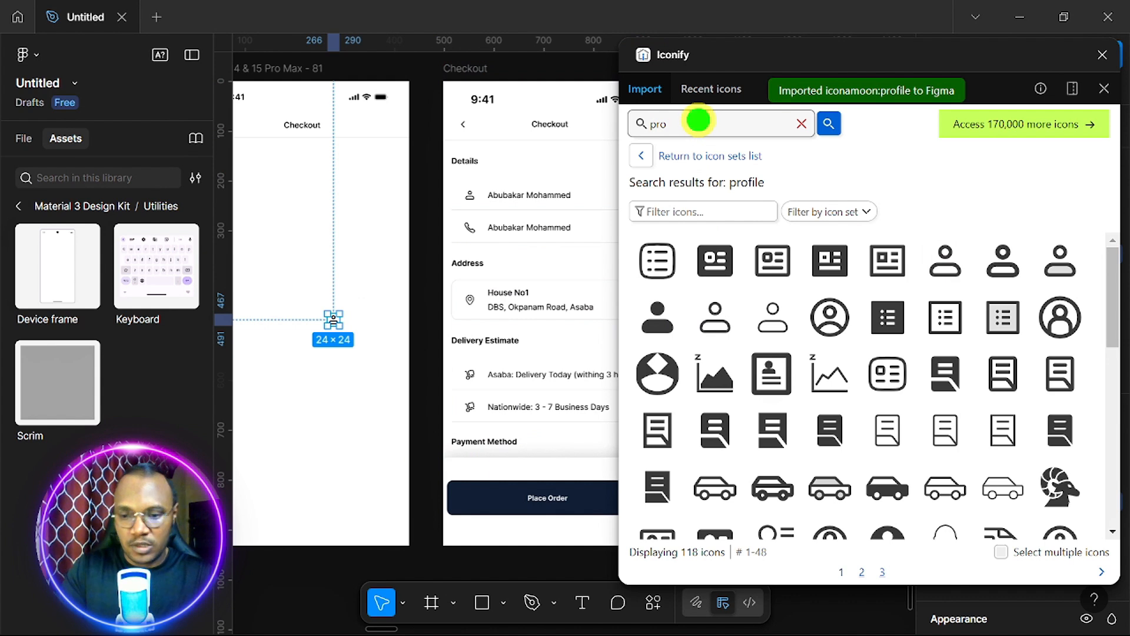
{"action": "key", "text": "BackSpace"}
{"action": "key", "text": "BackSpace"}
{"action": "key", "text": "BackSpace"}
{"action": "type", "text": "phone"}
{"action": "key", "text": "Return"}
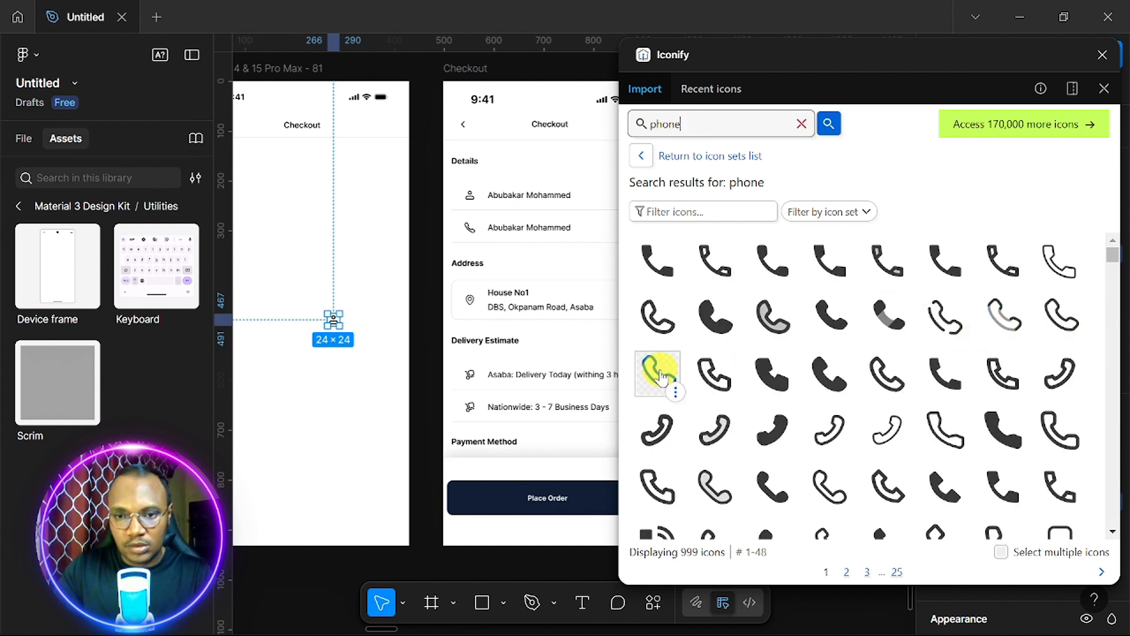
{"action": "left_click", "coordinate": [656, 372]}
{"action": "left_click_drag", "start_coordinate": [301, 289], "coordinate": [325, 286]}
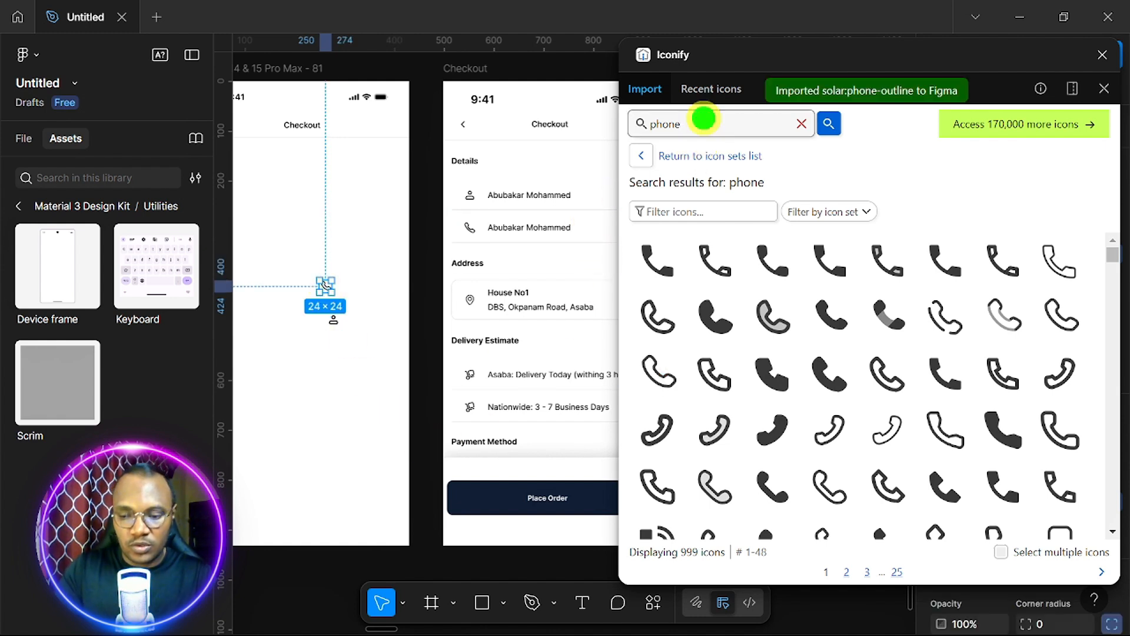
Add location pin, delivery and card icons from Iconify into the Checkout frame.
{"action": "double_click", "coordinate": [703, 121]}
{"action": "type", "text": "location"}
{"action": "key", "text": "Return"}
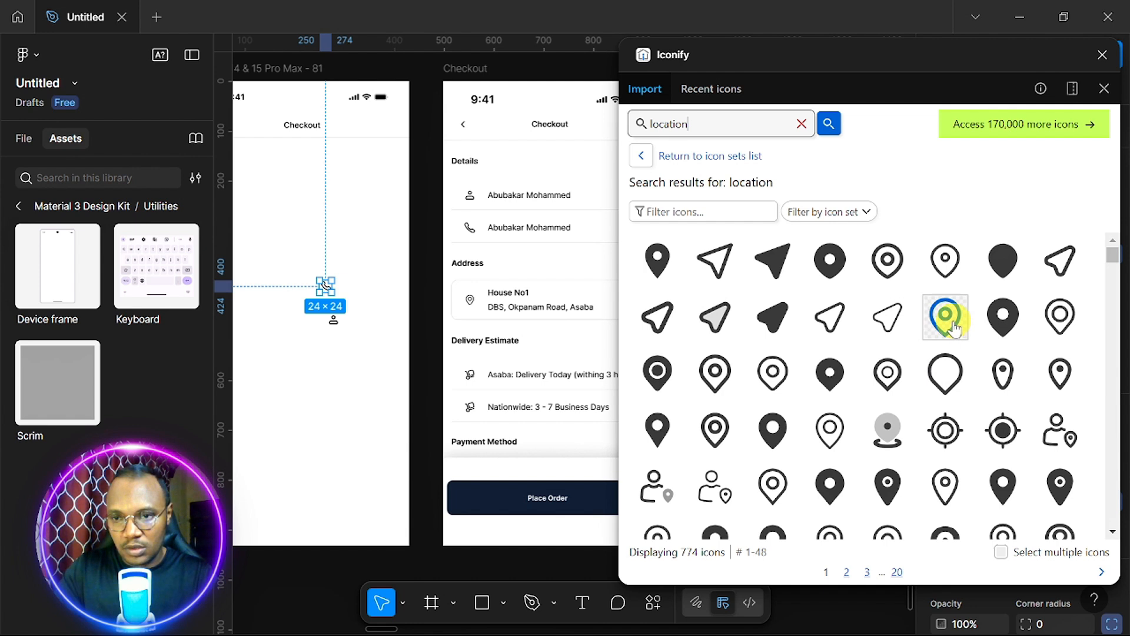
{"action": "left_click", "coordinate": [1057, 325]}
{"action": "double_click", "coordinate": [705, 124]}
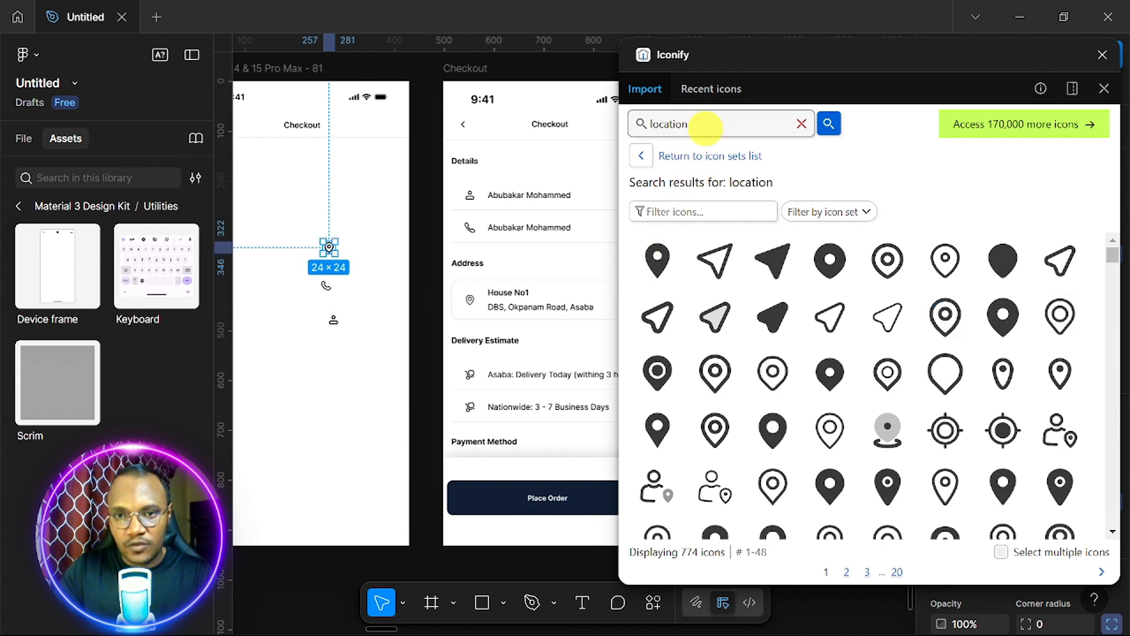
{"action": "type", "text": "delivery"}
{"action": "key", "text": "Return"}
{"action": "left_click_drag", "start_coordinate": [945, 261], "coordinate": [291, 305]}
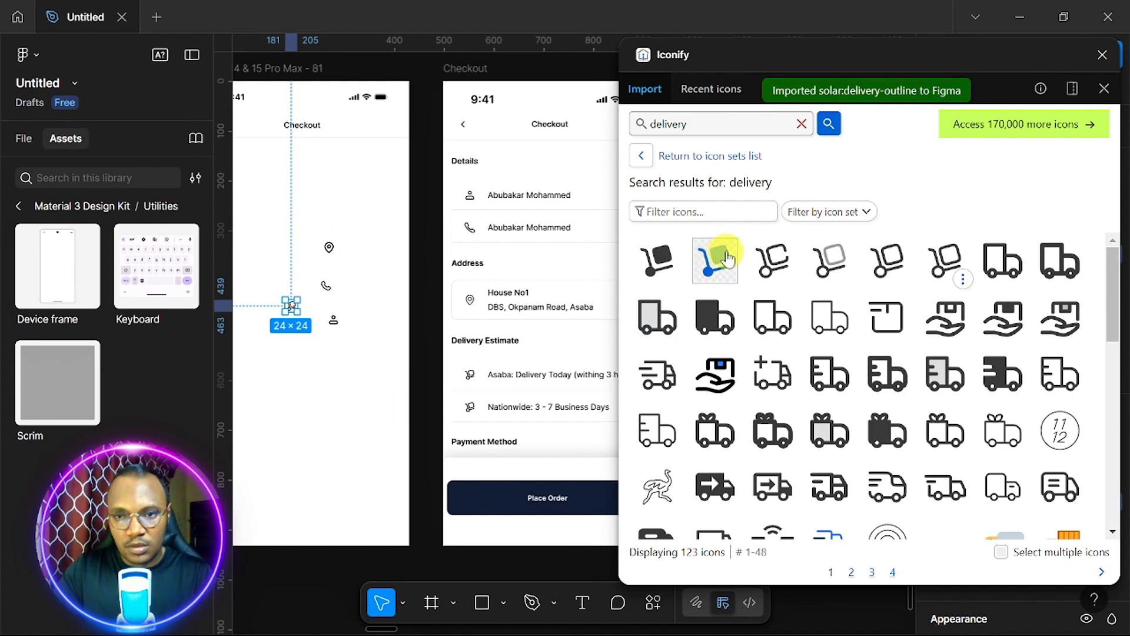
{"action": "double_click", "coordinate": [706, 125]}
{"action": "type", "text": "Card"}
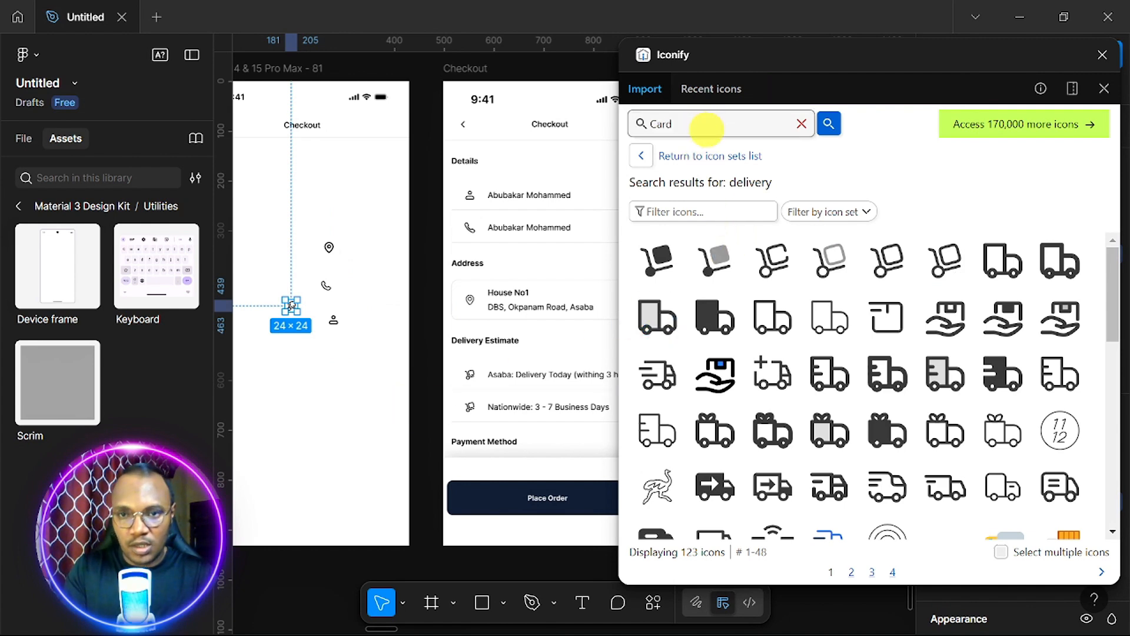
{"action": "key", "text": "Return"}
{"action": "left_click_drag", "start_coordinate": [727, 385], "coordinate": [303, 370]}
Duplicate the Checkout header bar and place the copy below the original.
{"action": "left_click", "coordinate": [1103, 55]}
{"action": "scroll", "coordinate": [355, 388], "scroll_direction": "up", "scroll_amount": 3}
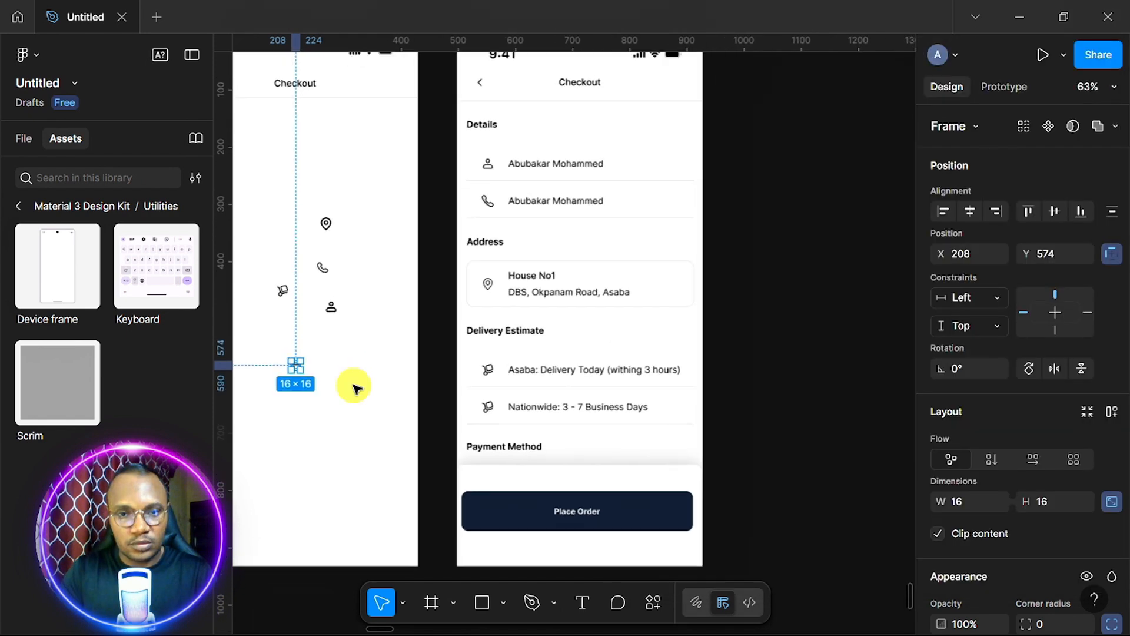
{"action": "scroll", "coordinate": [356, 388], "scroll_direction": "left", "scroll_amount": 4}
{"action": "scroll", "coordinate": [356, 387], "scroll_direction": "up", "scroll_amount": 2}
{"action": "scroll", "coordinate": [356, 388], "scroll_direction": "down", "scroll_amount": 1}
{"action": "scroll", "coordinate": [355, 388], "scroll_direction": "right", "scroll_amount": 3}
{"action": "scroll", "coordinate": [355, 388], "scroll_direction": "up", "scroll_amount": 1}
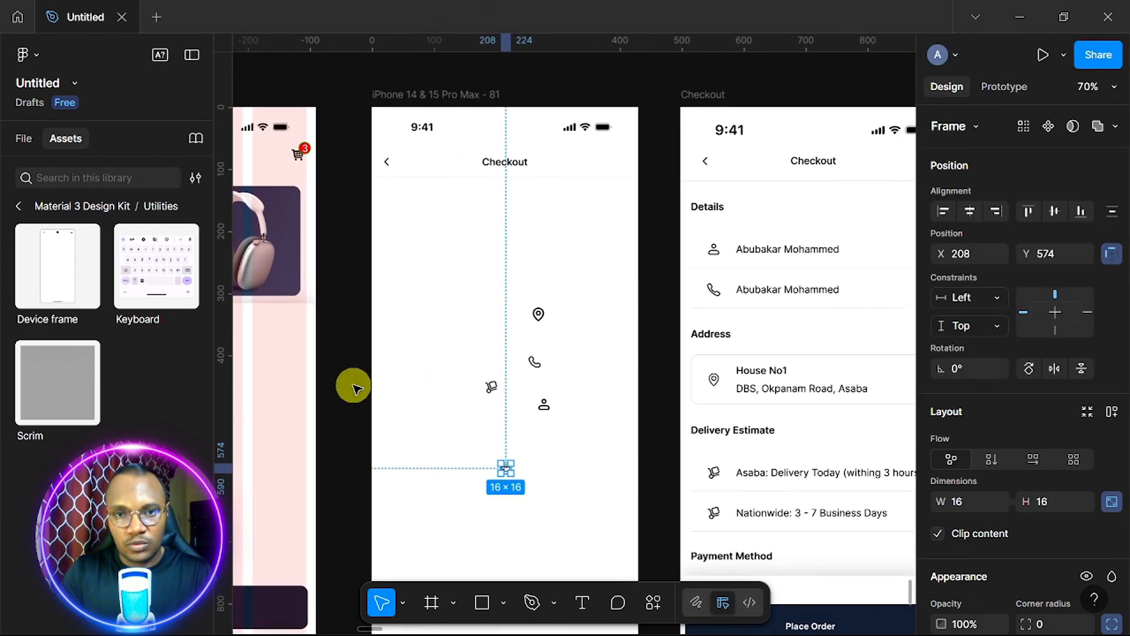
{"action": "left_click", "coordinate": [455, 169]}
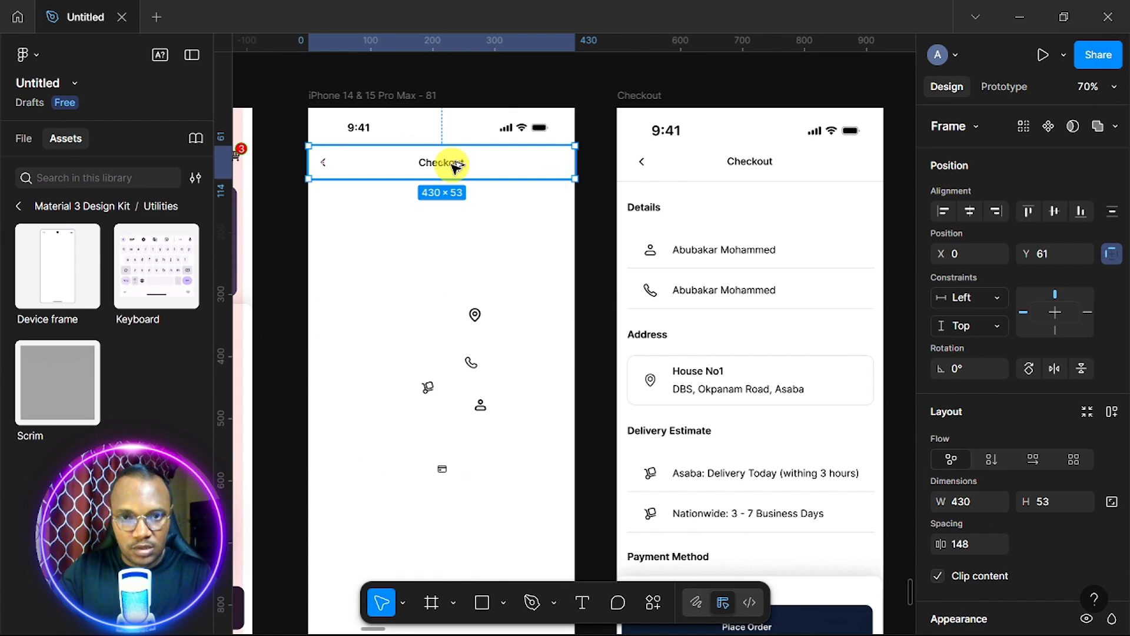
{"action": "left_click_drag", "start_coordinate": [454, 168], "coordinate": [458, 213]}
{"action": "scroll", "coordinate": [454, 232], "scroll_direction": "up", "scroll_amount": 3}
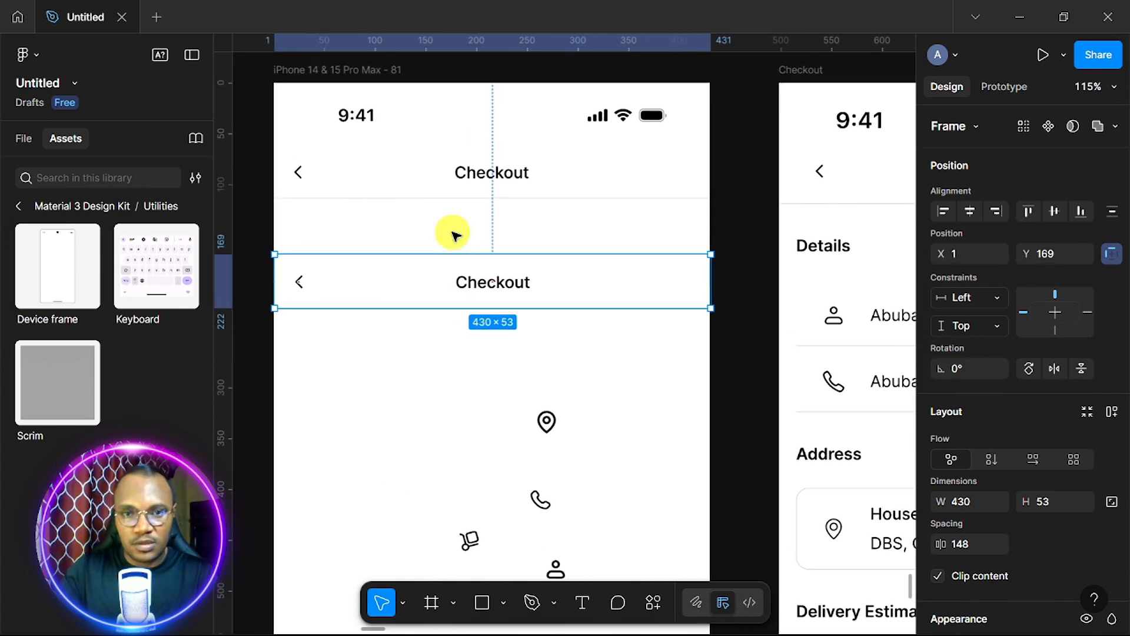
Copy the title into the gap, rename it 'Details' and make it Semi Bold.
{"action": "double_click", "coordinate": [507, 174]}
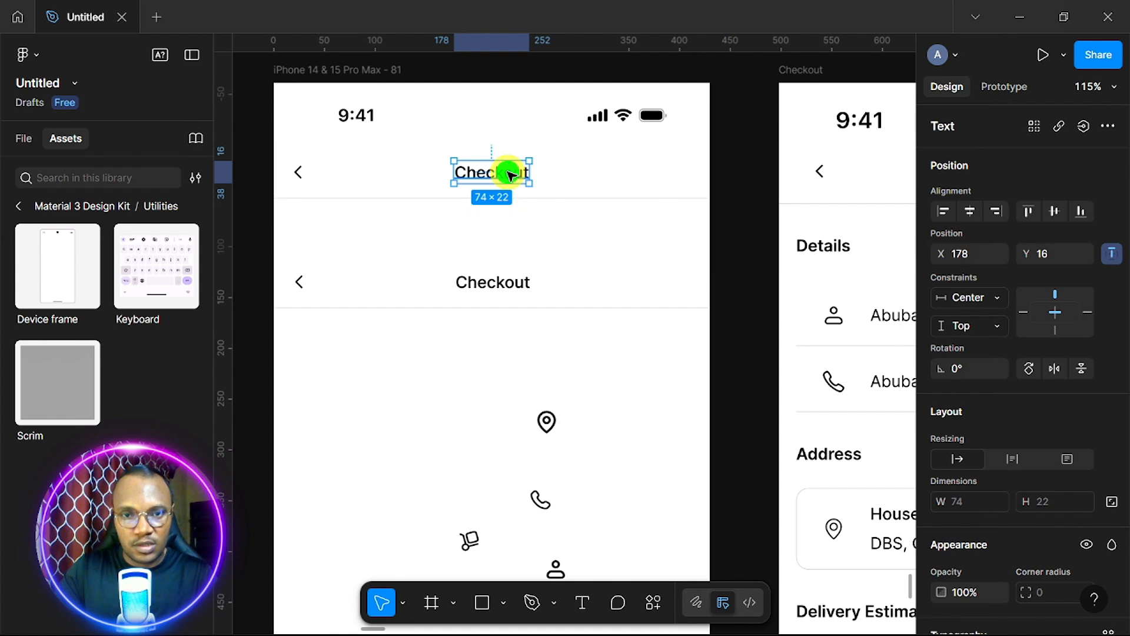
{"action": "left_click_drag", "start_coordinate": [507, 174], "coordinate": [377, 227]}
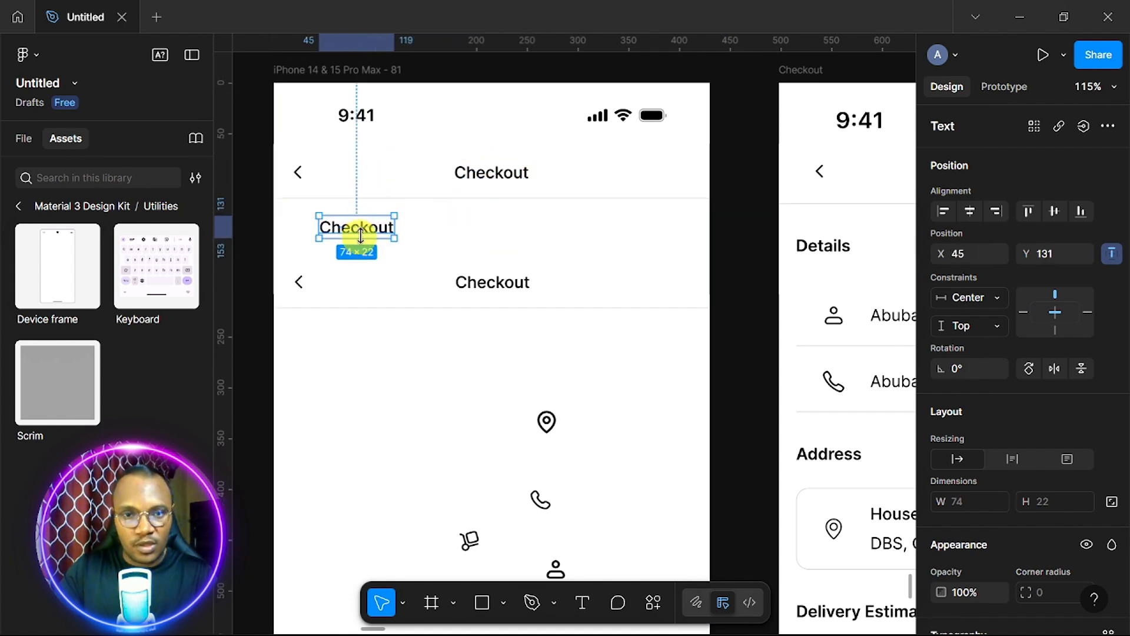
{"action": "double_click", "coordinate": [367, 234]}
{"action": "type", "text": "Detail"}
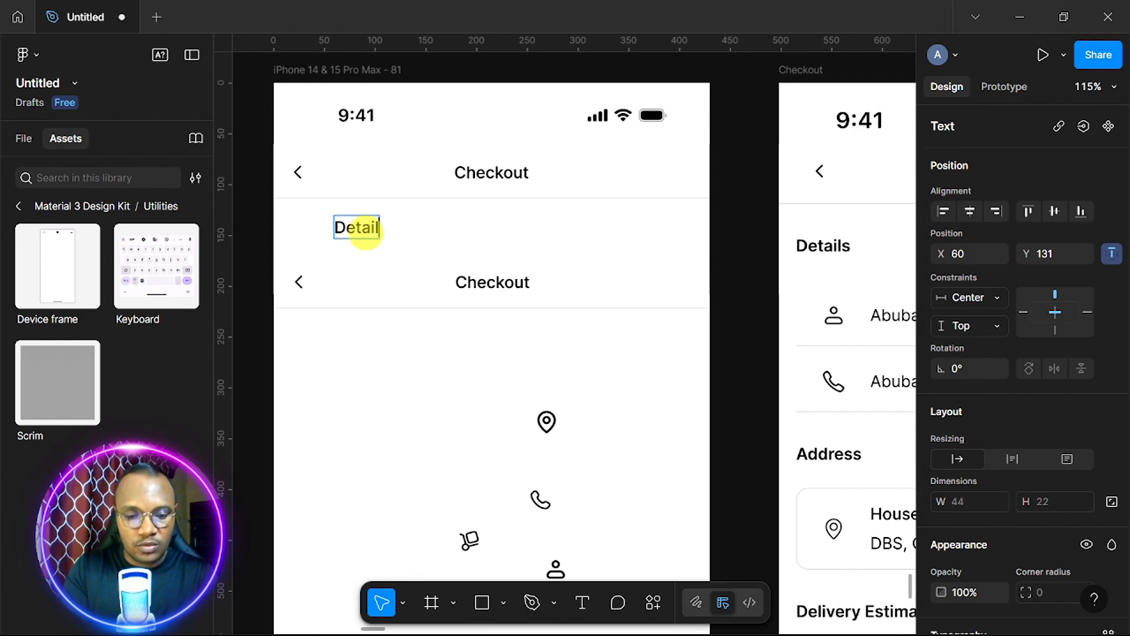
{"action": "type", "text": "s"}
{"action": "key", "text": "Escape"}
{"action": "scroll", "coordinate": [987, 481], "scroll_direction": "down", "scroll_amount": 5}
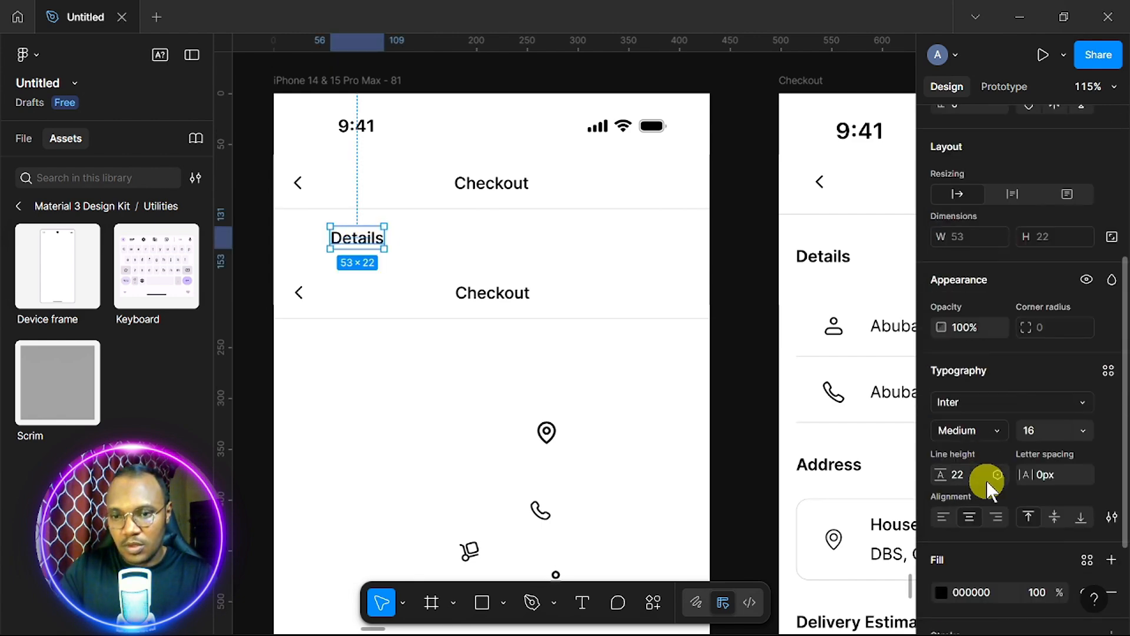
{"action": "left_click", "coordinate": [993, 430]}
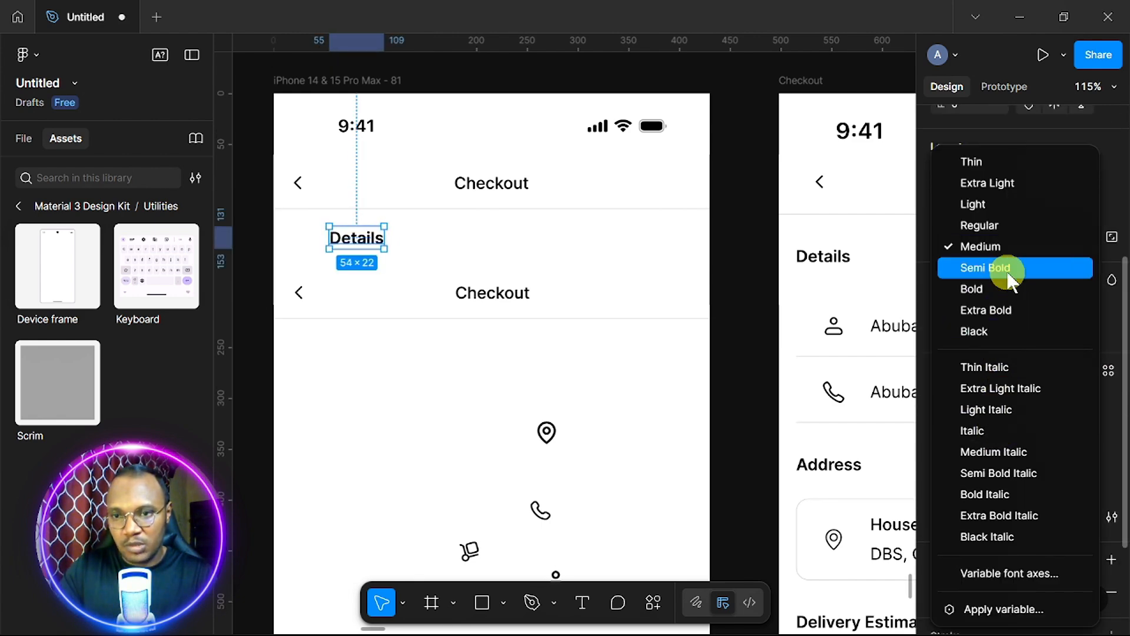
{"action": "left_click", "coordinate": [961, 270]}
{"action": "scroll", "coordinate": [515, 243], "scroll_direction": "down", "scroll_amount": 1}
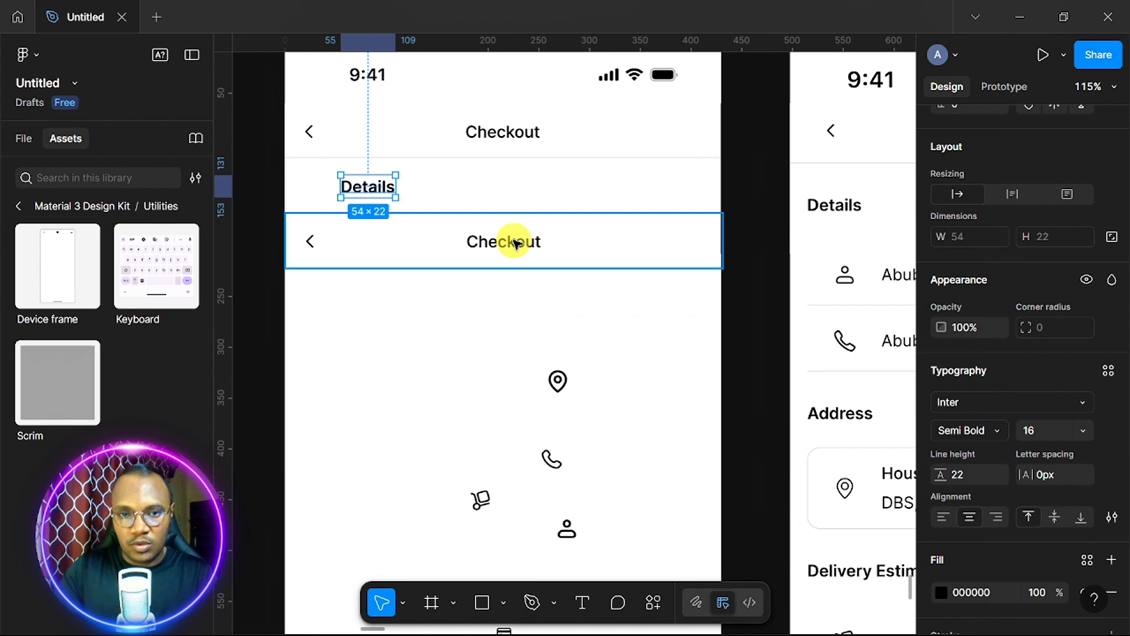
Wrap the lower bar's back arrow and Checkout text in auto layout with 0 gap.
{"action": "double_click", "coordinate": [516, 242]}
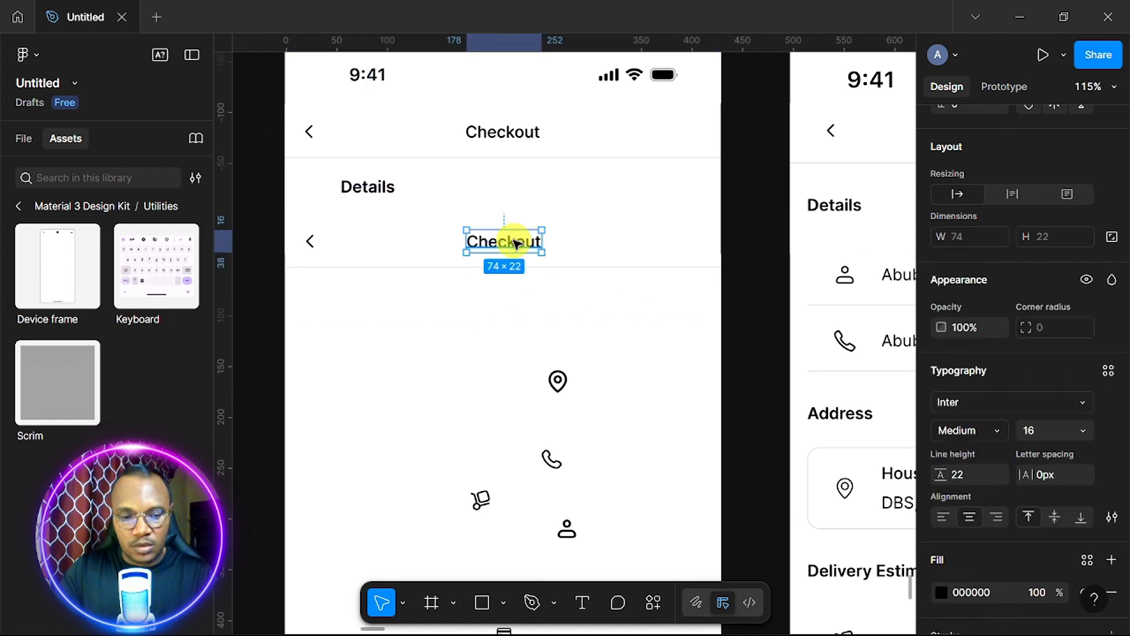
{"action": "left_click", "coordinate": [310, 243], "text": "shift"}
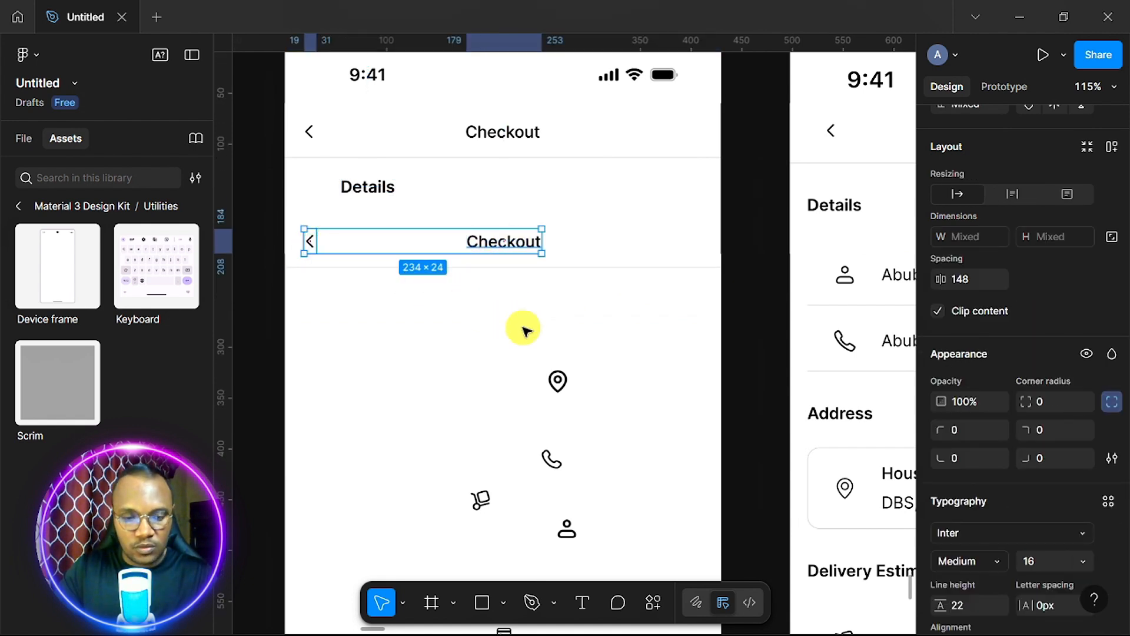
{"action": "key", "text": "shift+a"}
{"action": "scroll", "coordinate": [984, 337], "scroll_direction": "down", "scroll_amount": 4}
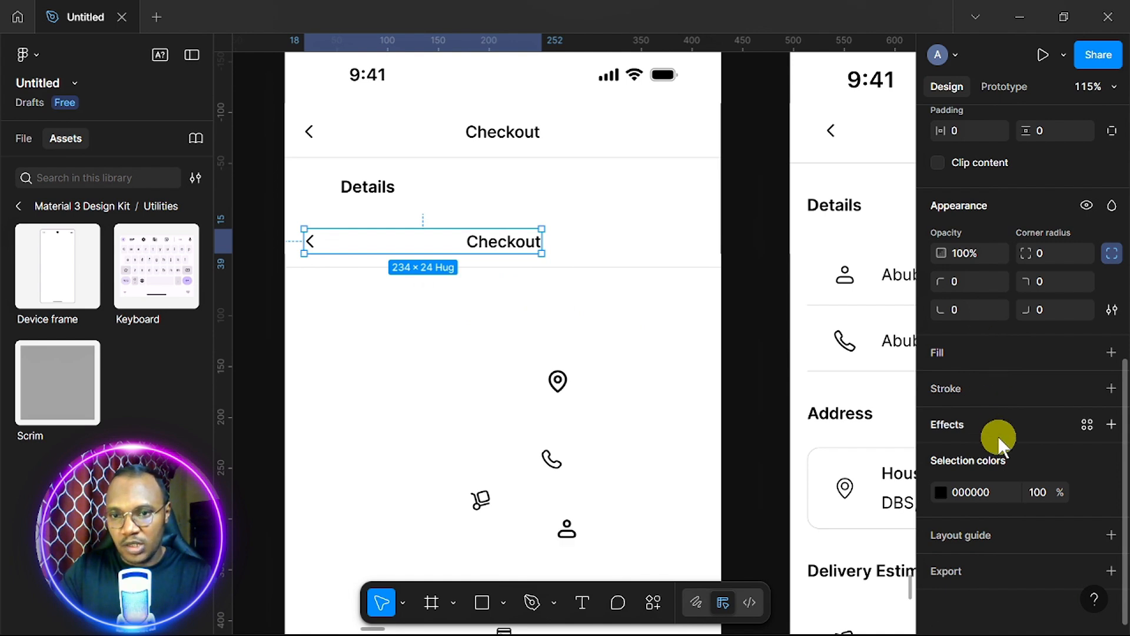
{"action": "scroll", "coordinate": [1037, 281], "scroll_direction": "up", "scroll_amount": 4}
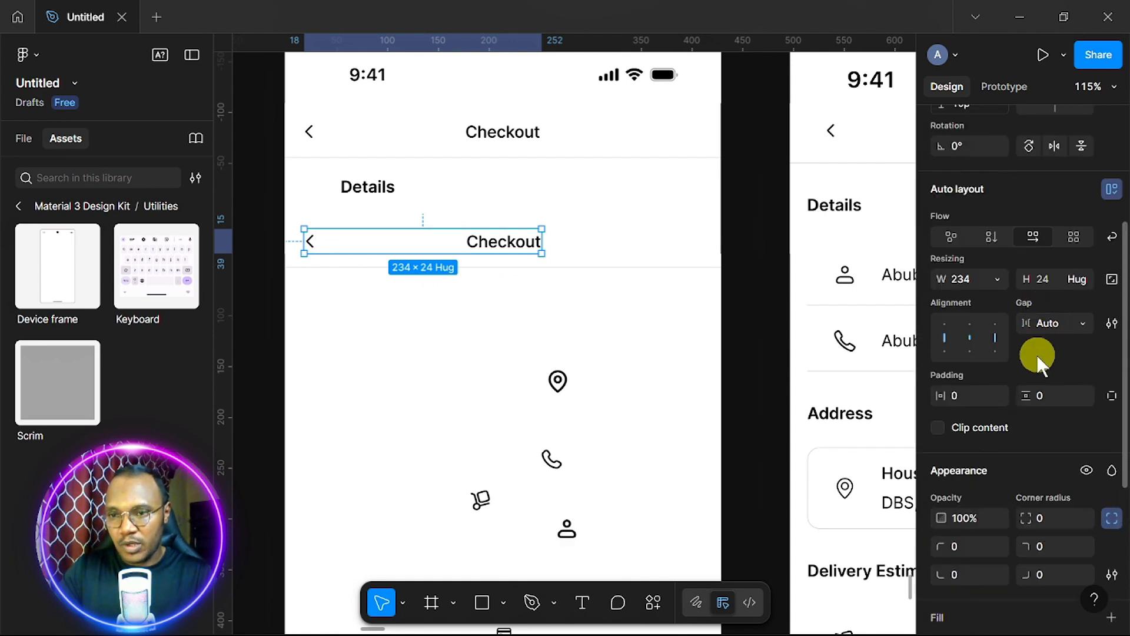
{"action": "left_click", "coordinate": [1053, 323]}
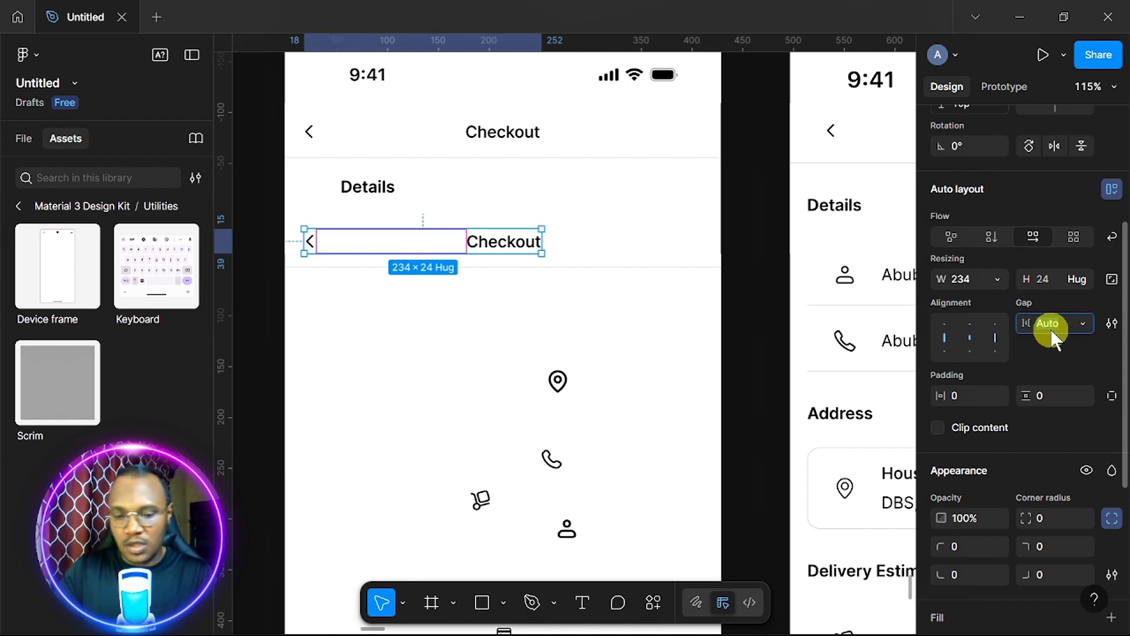
{"action": "key", "text": "Return"}
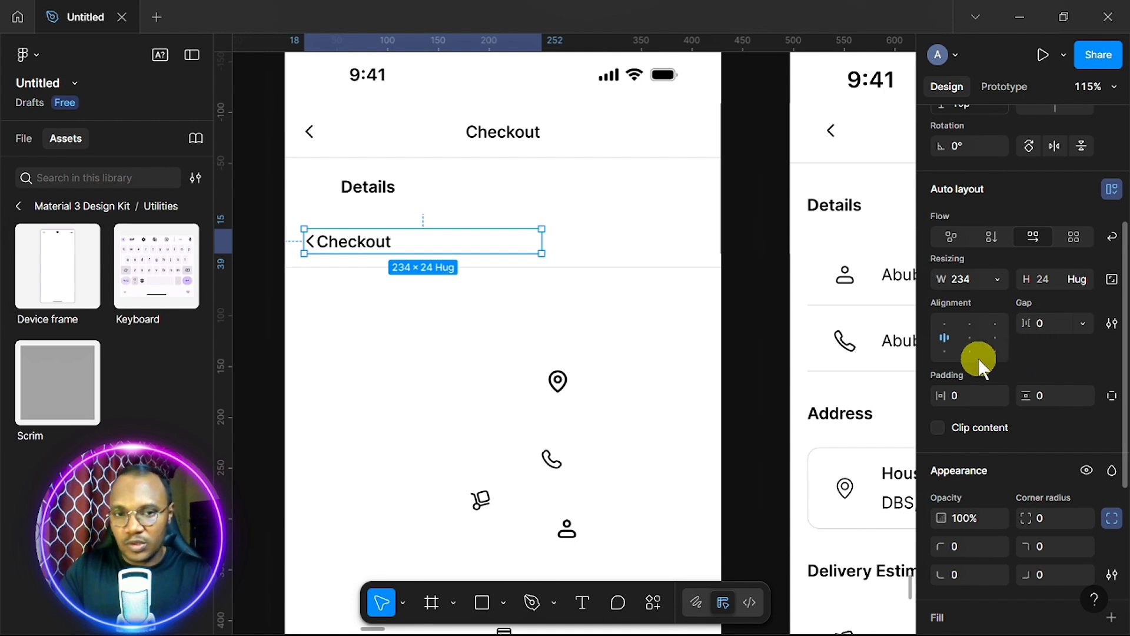
Narrow the arrow-and-title row to 150 wide and set its gap to 32.
{"action": "left_click_drag", "start_coordinate": [540, 242], "coordinate": [365, 240]}
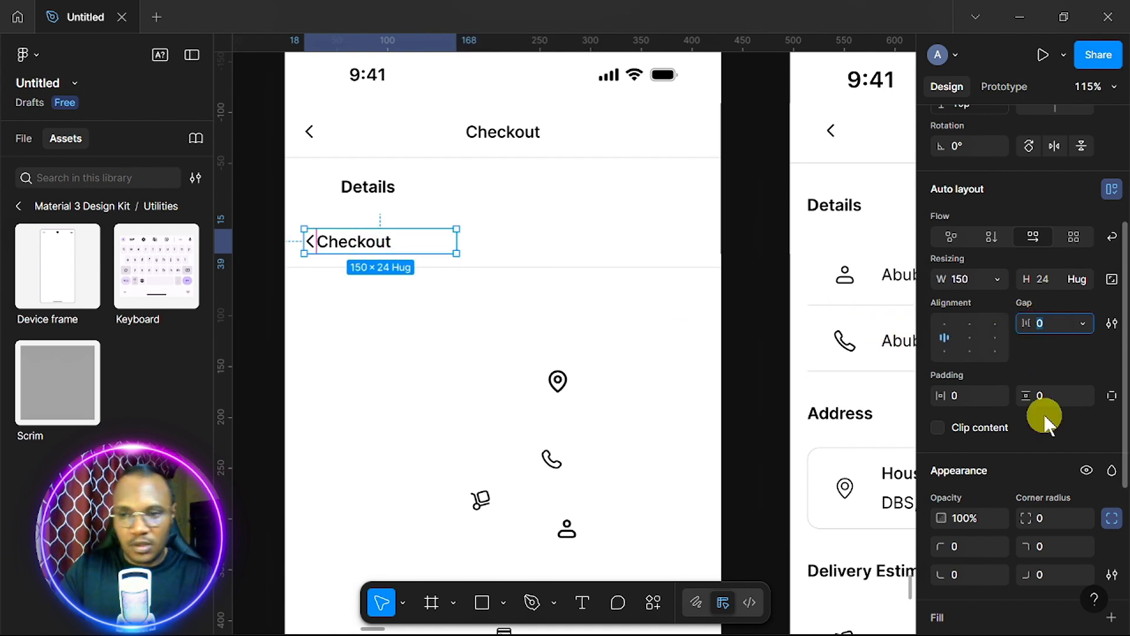
{"action": "type", "text": "12"}
{"action": "key", "text": "Return"}
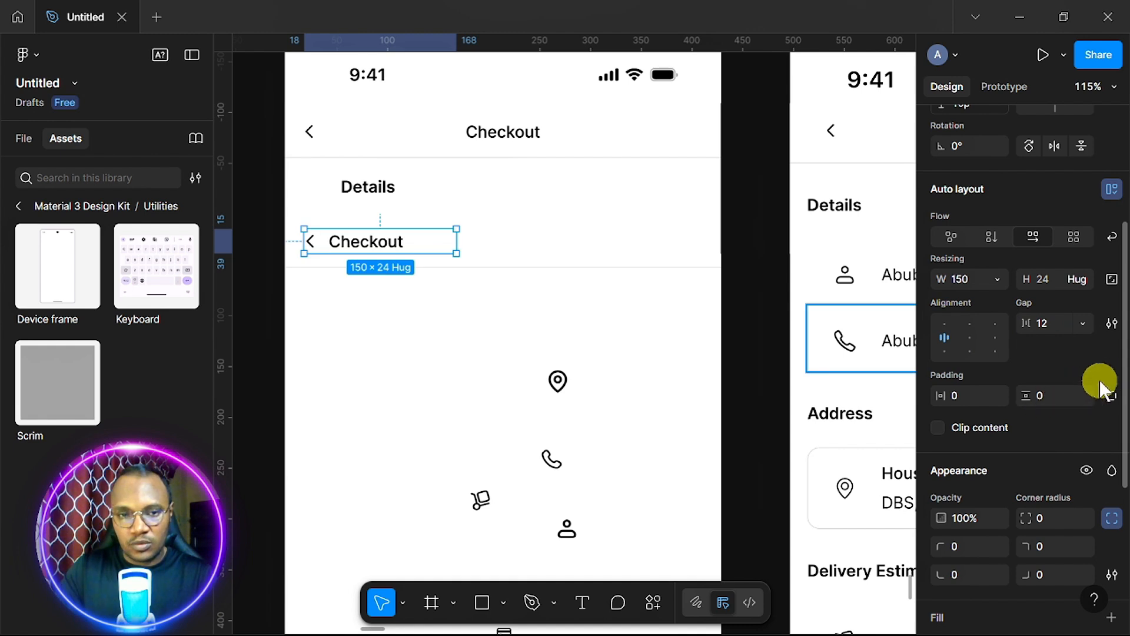
{"action": "left_click", "coordinate": [1056, 322]}
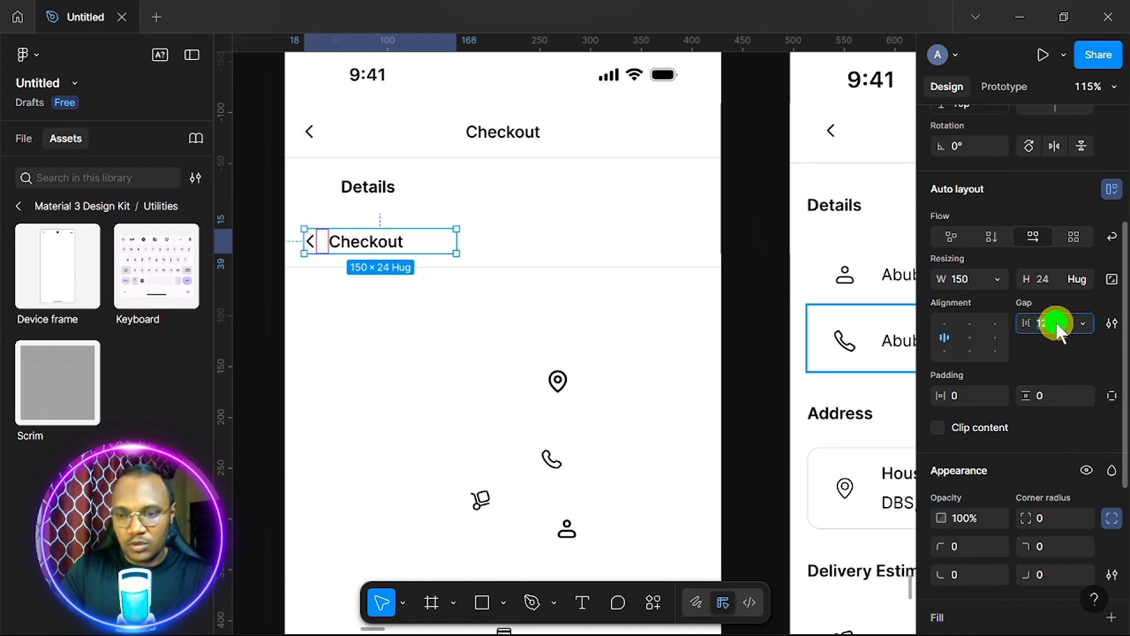
{"action": "type", "text": "32"}
{"action": "key", "text": "Return"}
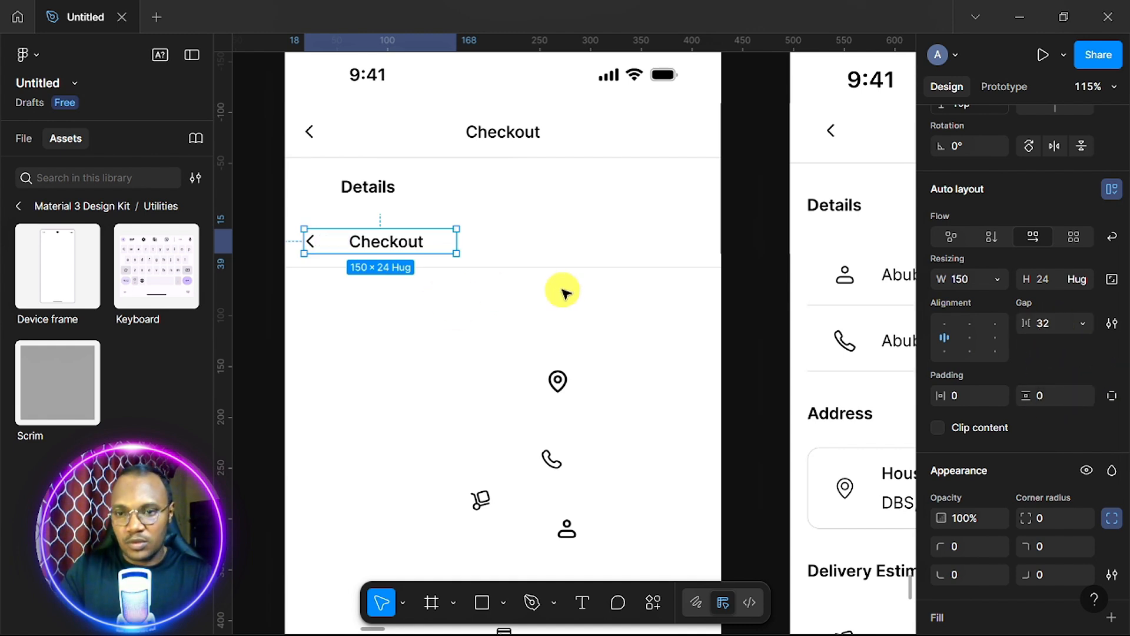
{"action": "scroll", "coordinate": [562, 293], "scroll_direction": "down", "scroll_amount": 3}
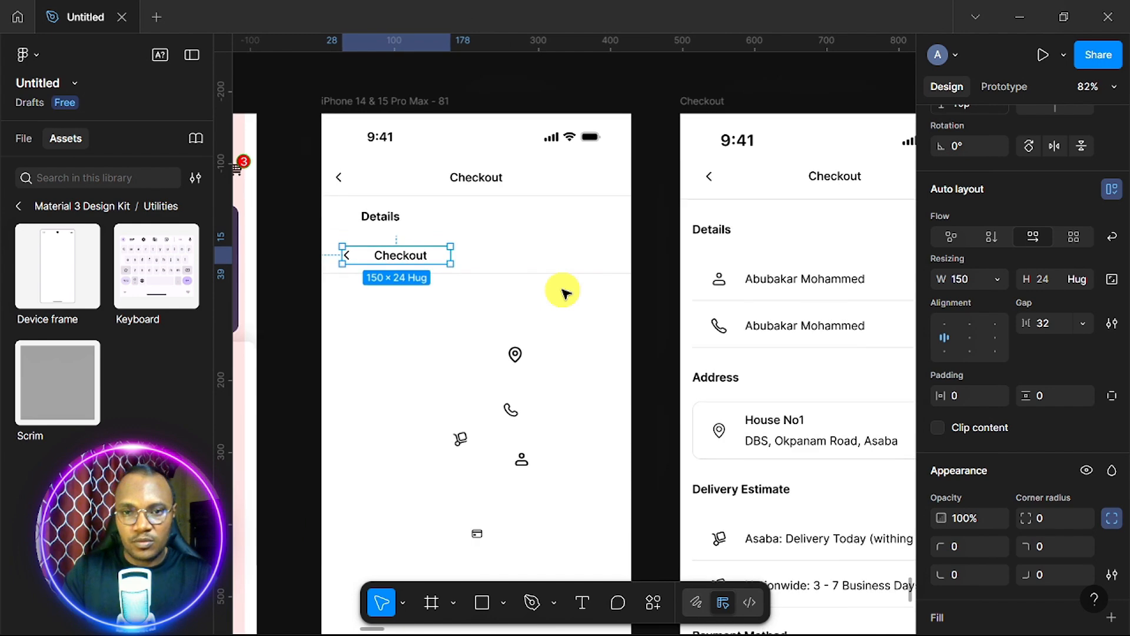
{"action": "left_click", "coordinate": [353, 99]}
Add a 4-column layout grid with 16 margins to the iPhone frame.
{"action": "scroll", "coordinate": [1056, 418], "scroll_direction": "down", "scroll_amount": 4}
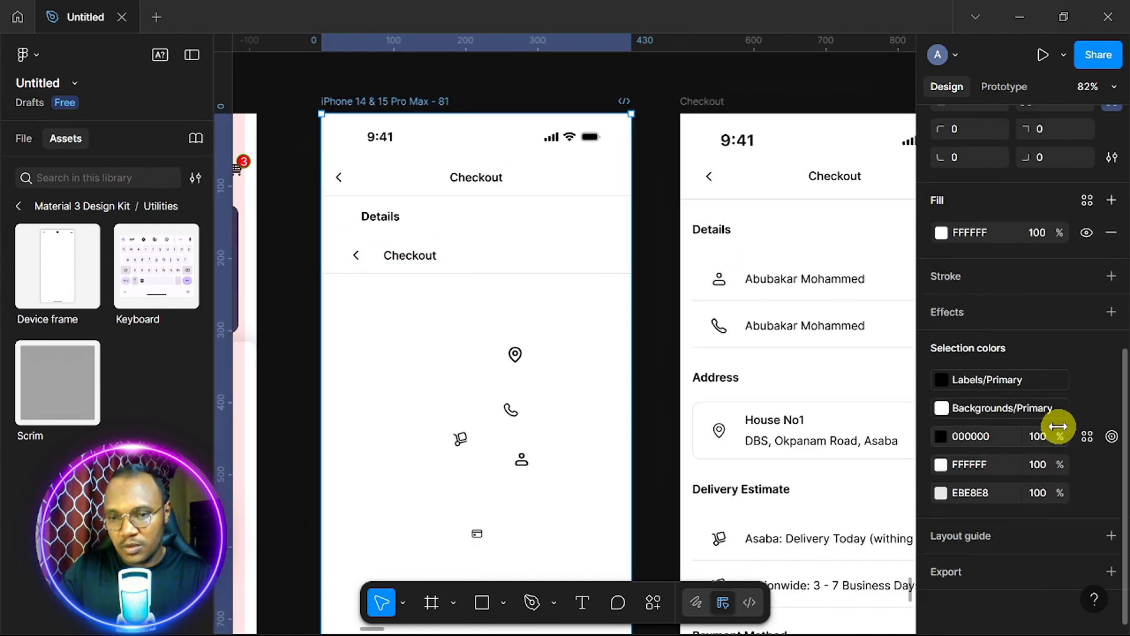
{"action": "left_click", "coordinate": [1111, 535]}
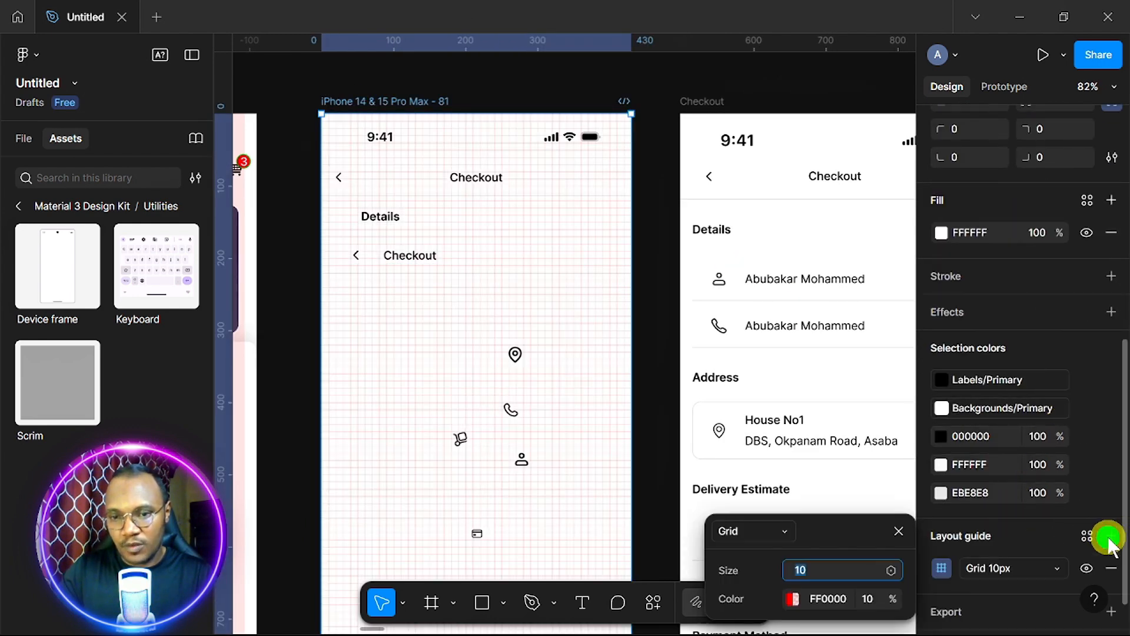
{"action": "left_click", "coordinate": [778, 529]}
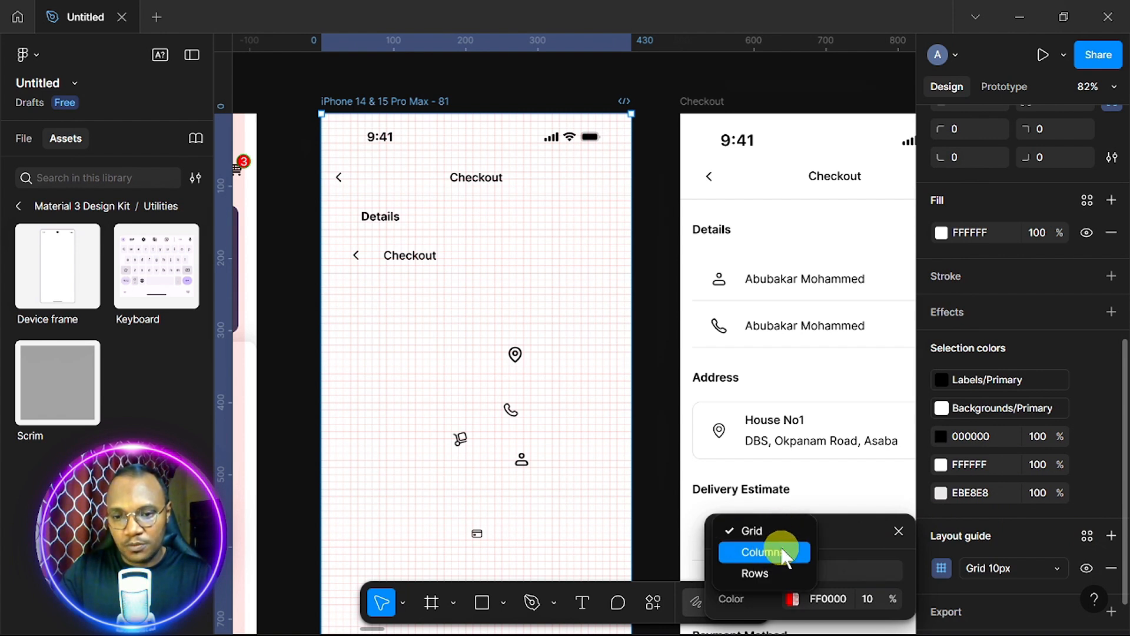
{"action": "left_click", "coordinate": [768, 553]}
{"action": "type", "text": "416"}
{"action": "left_click", "coordinate": [821, 598]}
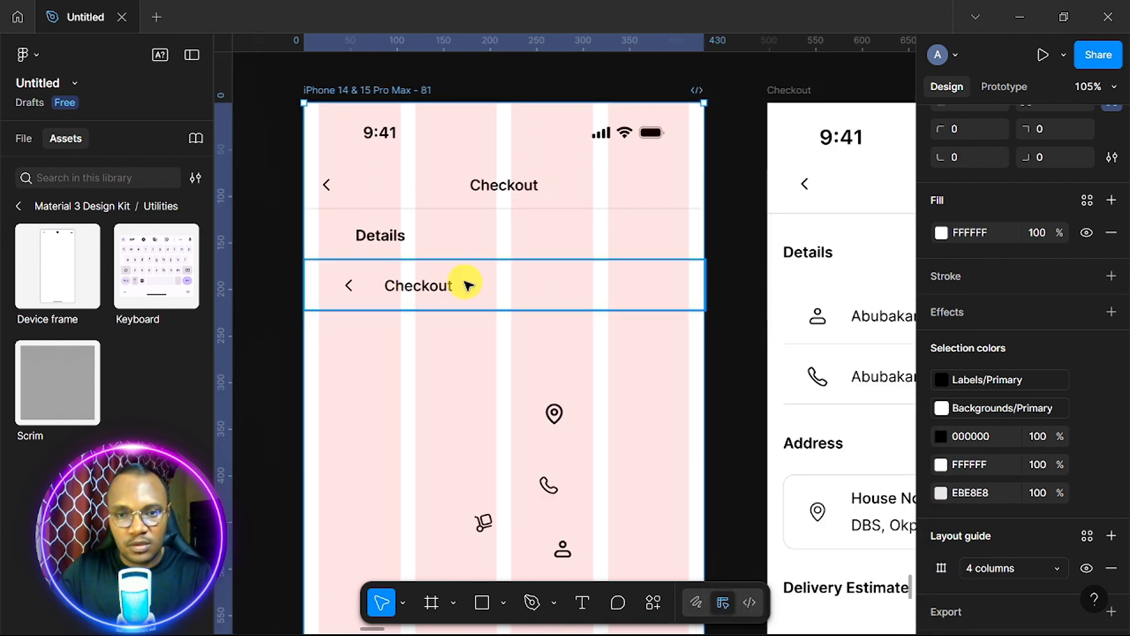
Resize the lower Checkout row to 398 wide, inset to the 16 px margins.
{"action": "left_click", "coordinate": [539, 290]}
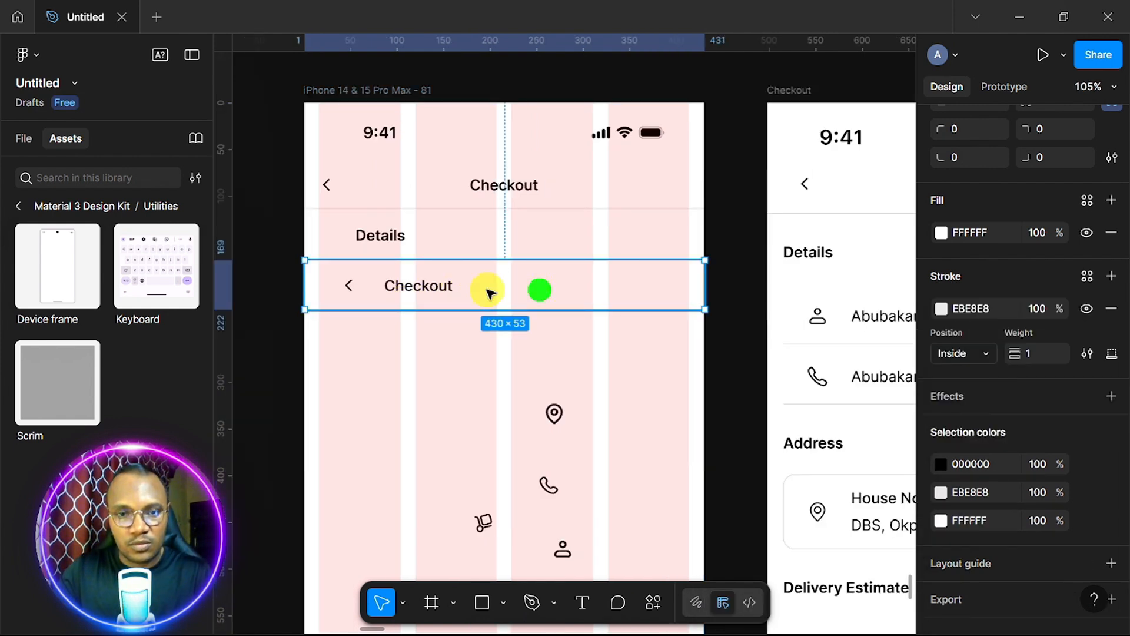
{"action": "left_click", "coordinate": [302, 294]}
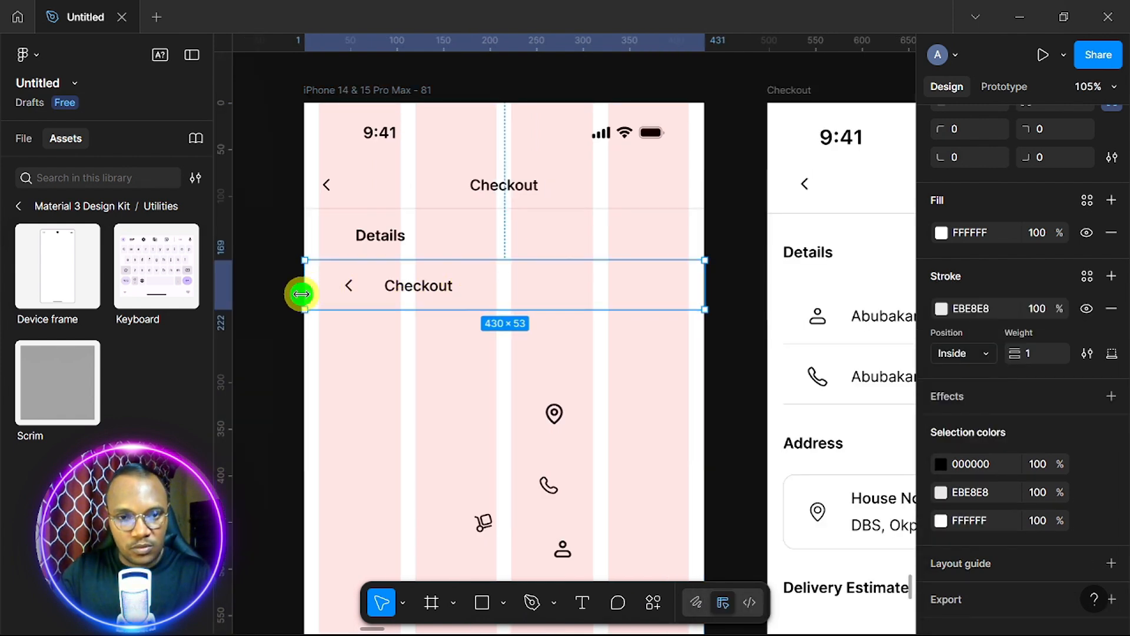
{"action": "left_click_drag", "start_coordinate": [301, 293], "coordinate": [318, 290]}
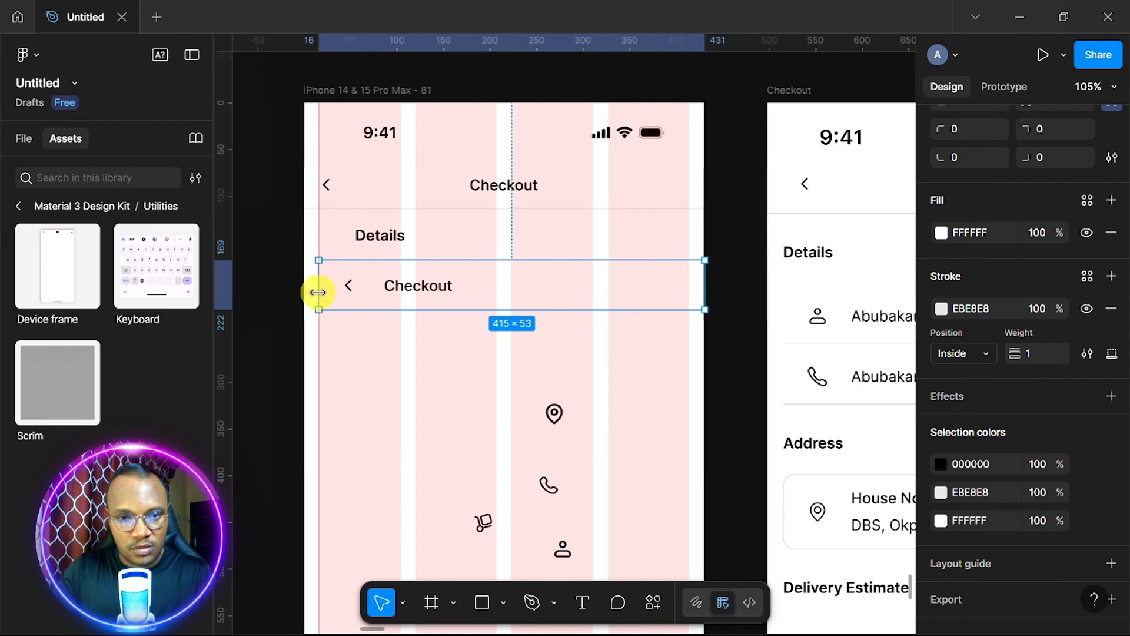
{"action": "left_click_drag", "start_coordinate": [707, 289], "coordinate": [695, 289]}
{"action": "scroll", "coordinate": [468, 328], "scroll_direction": "down", "scroll_amount": 2}
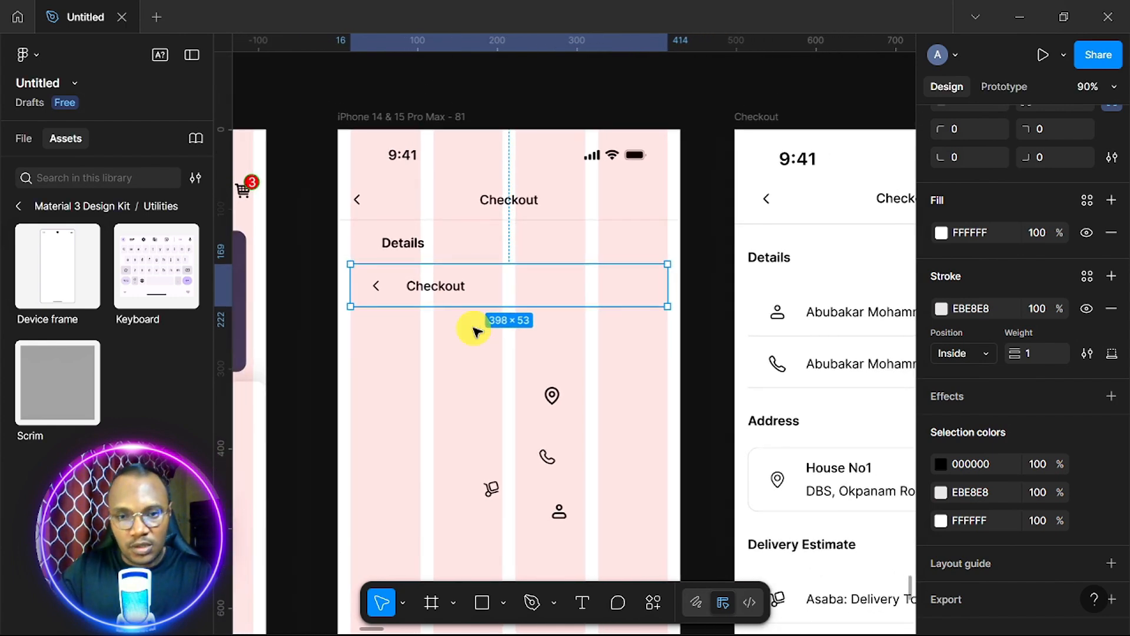
Delete the person icon, then bring up the context options for the row's back arrow.
{"action": "left_click", "coordinate": [558, 514]}
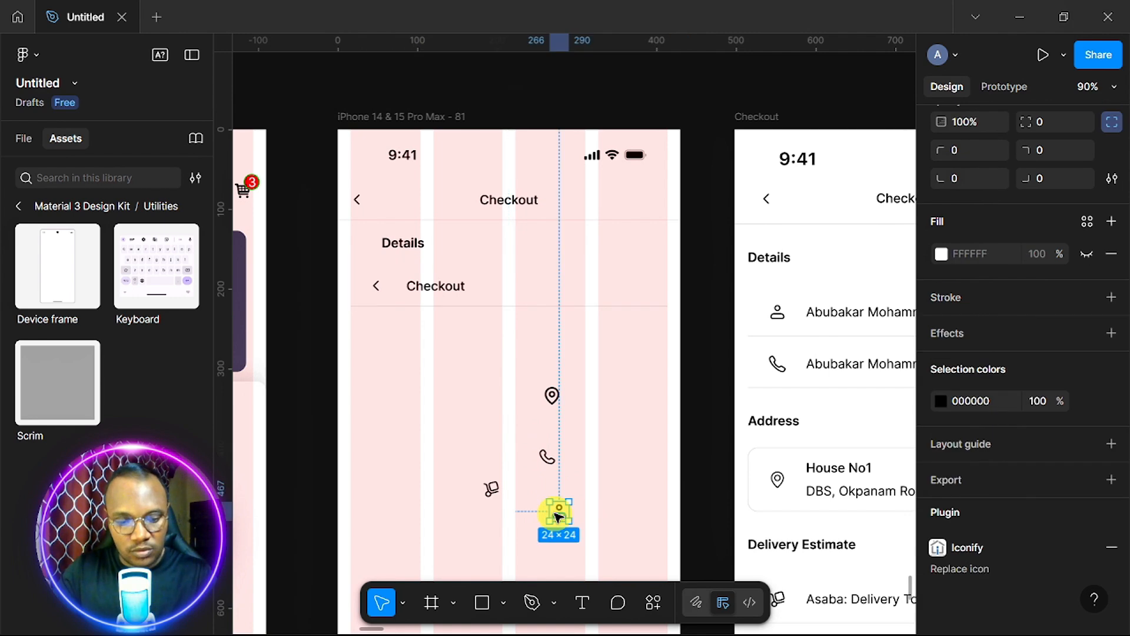
{"action": "key", "text": "Delete"}
{"action": "left_click", "coordinate": [382, 287]}
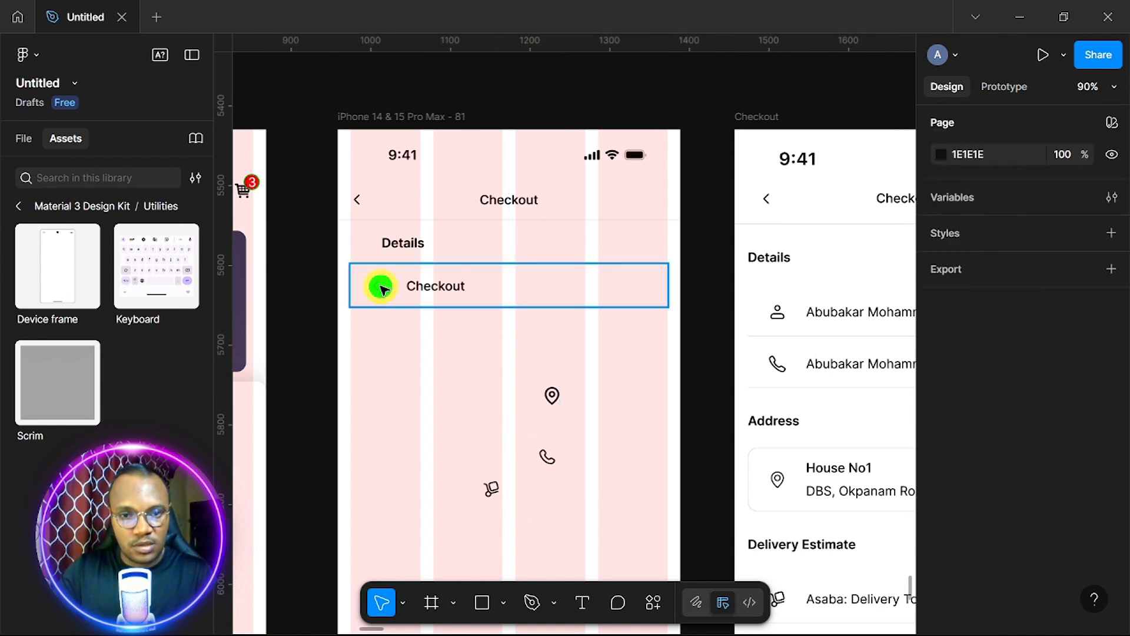
{"action": "left_click", "coordinate": [382, 287]}
{"action": "left_click", "coordinate": [382, 287]}
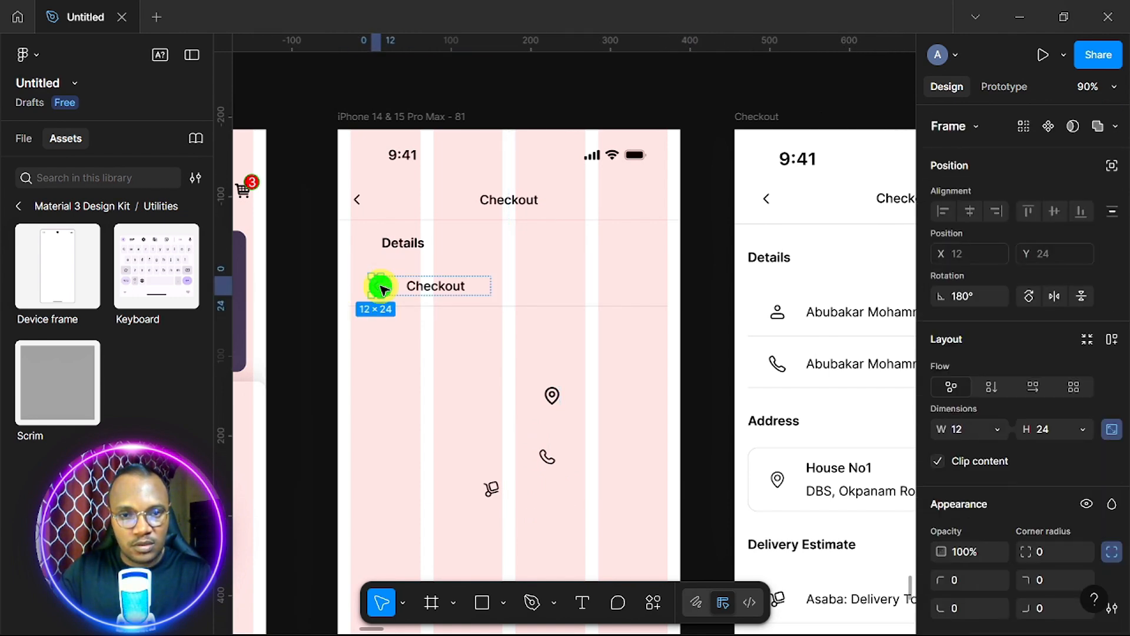
{"action": "right_click", "coordinate": [383, 289]}
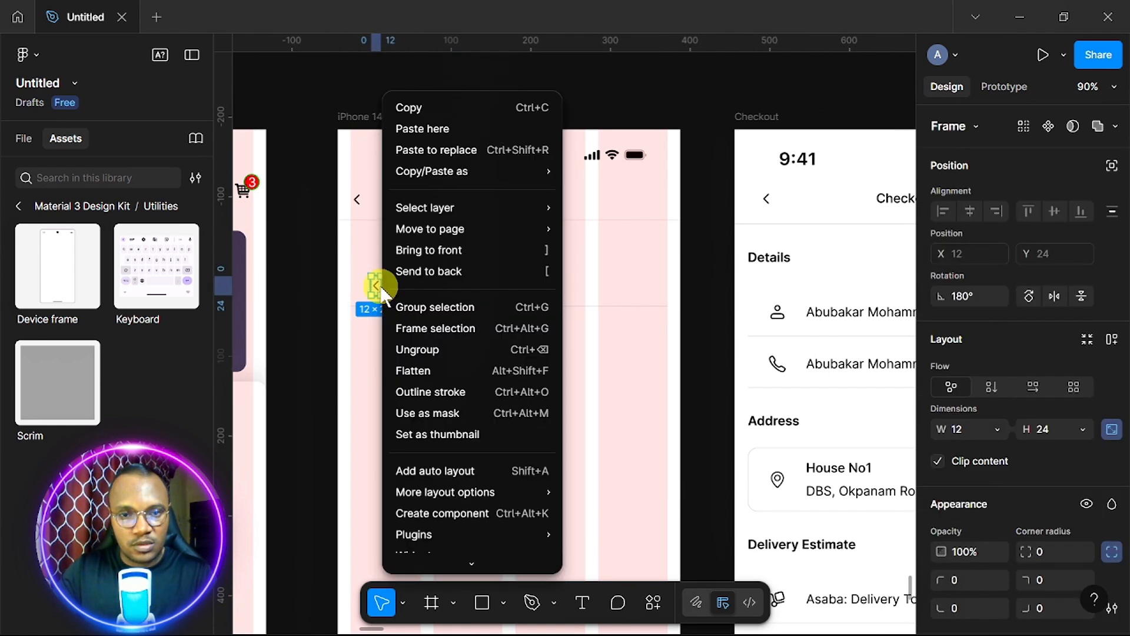
Set the first Details row text to Regular weight and enter the customer's full name.
{"action": "left_click", "coordinate": [444, 149]}
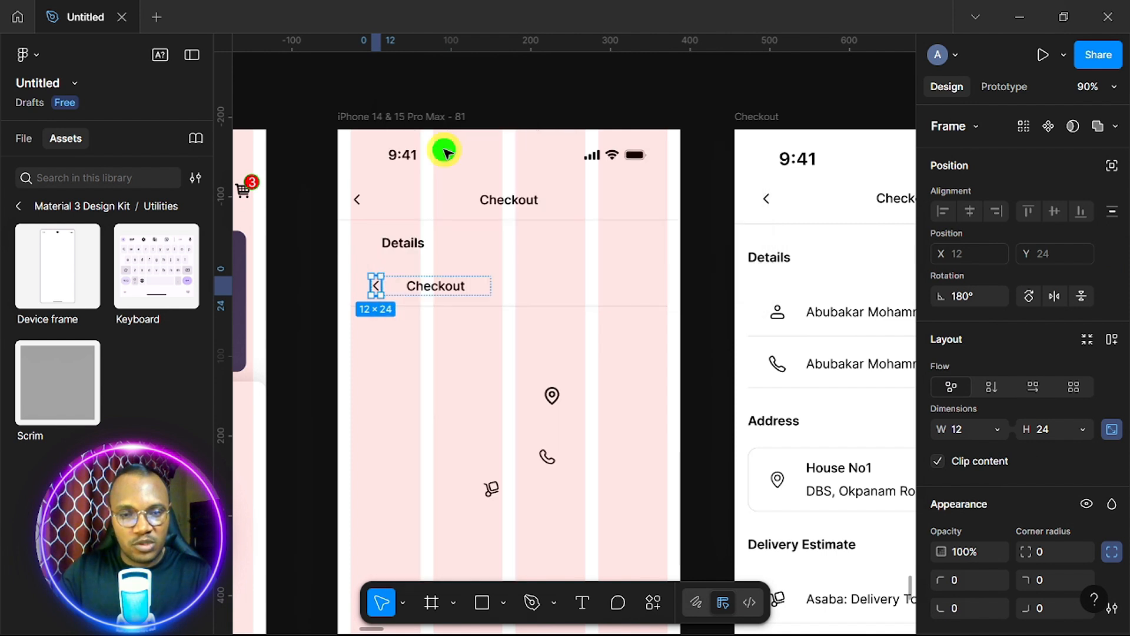
{"action": "left_click", "coordinate": [451, 290]}
{"action": "scroll", "coordinate": [1022, 436], "scroll_direction": "down", "scroll_amount": 5}
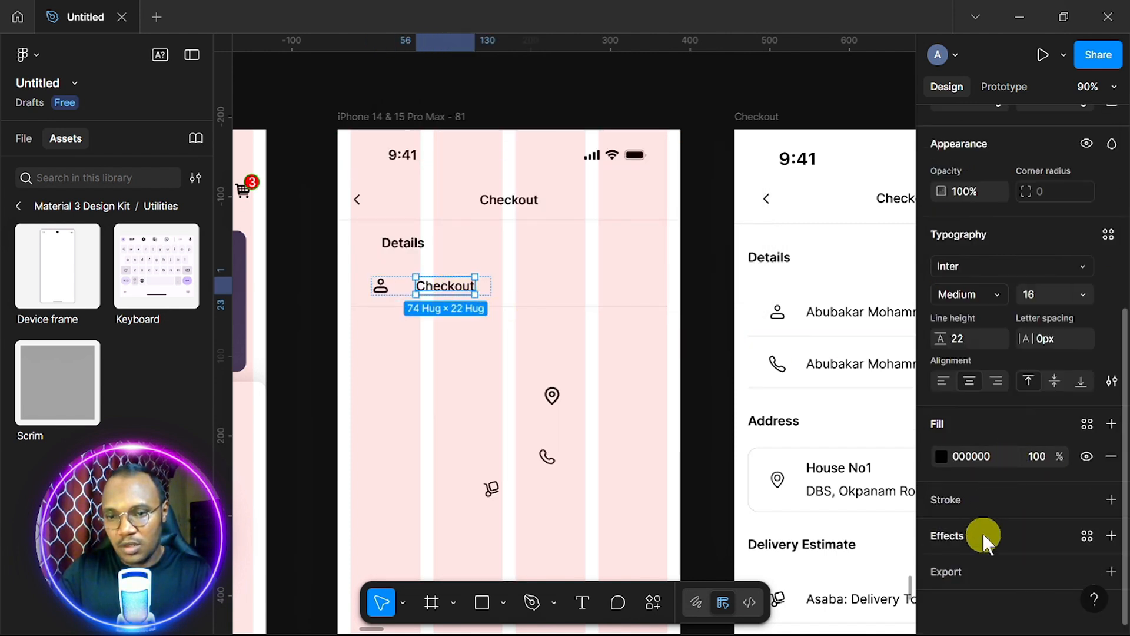
{"action": "left_click", "coordinate": [997, 294]}
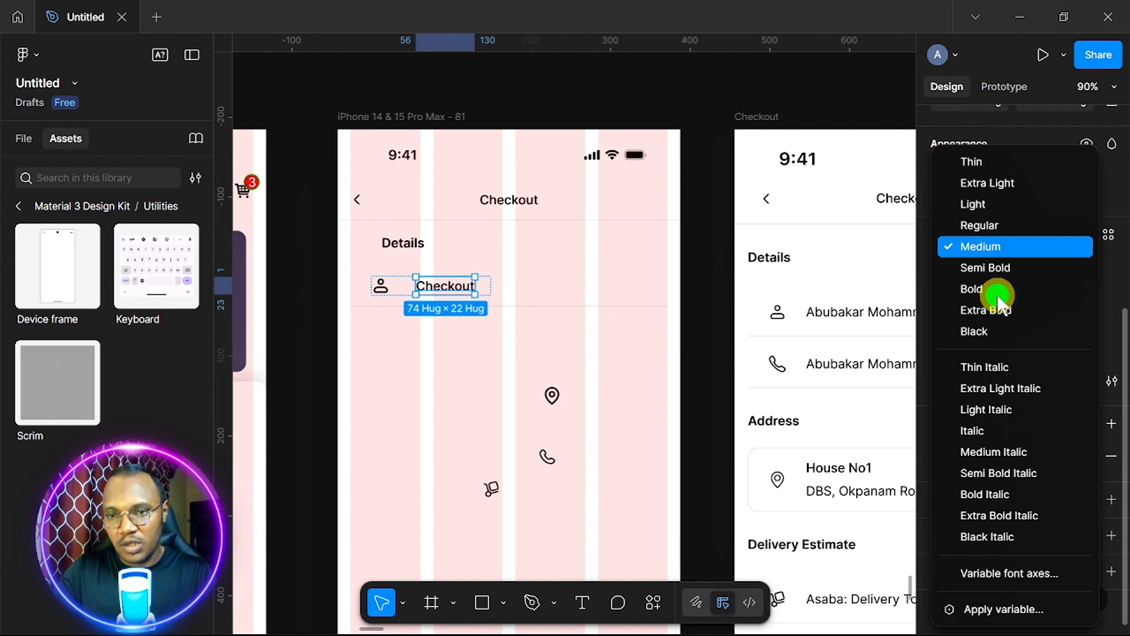
{"action": "left_click", "coordinate": [977, 225]}
{"action": "double_click", "coordinate": [448, 288]}
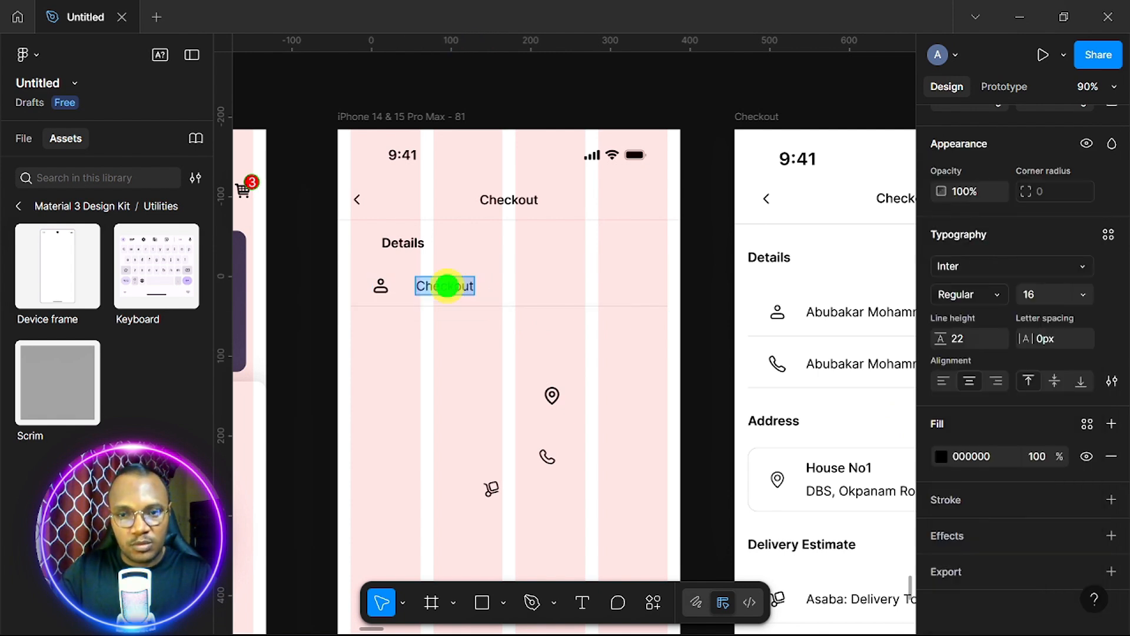
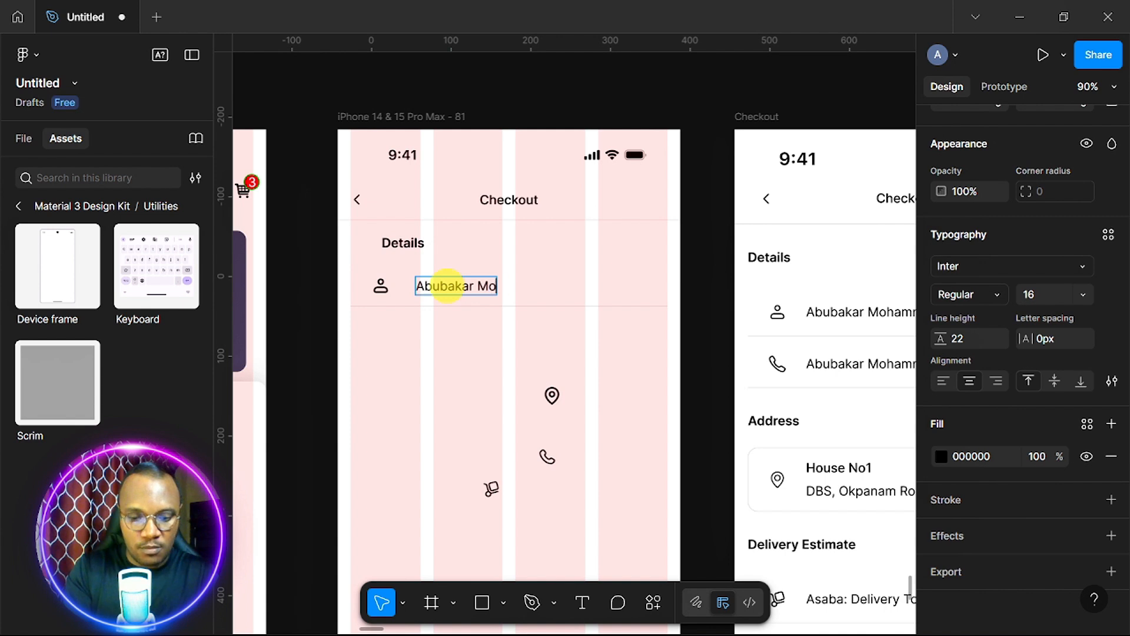
{"action": "key", "text": "Escape"}
Duplicate the details row below the original and cut the loose phone icon for reuse.
{"action": "scroll", "coordinate": [585, 235], "scroll_direction": "down", "scroll_amount": 2}
{"action": "left_click", "coordinate": [584, 235]}
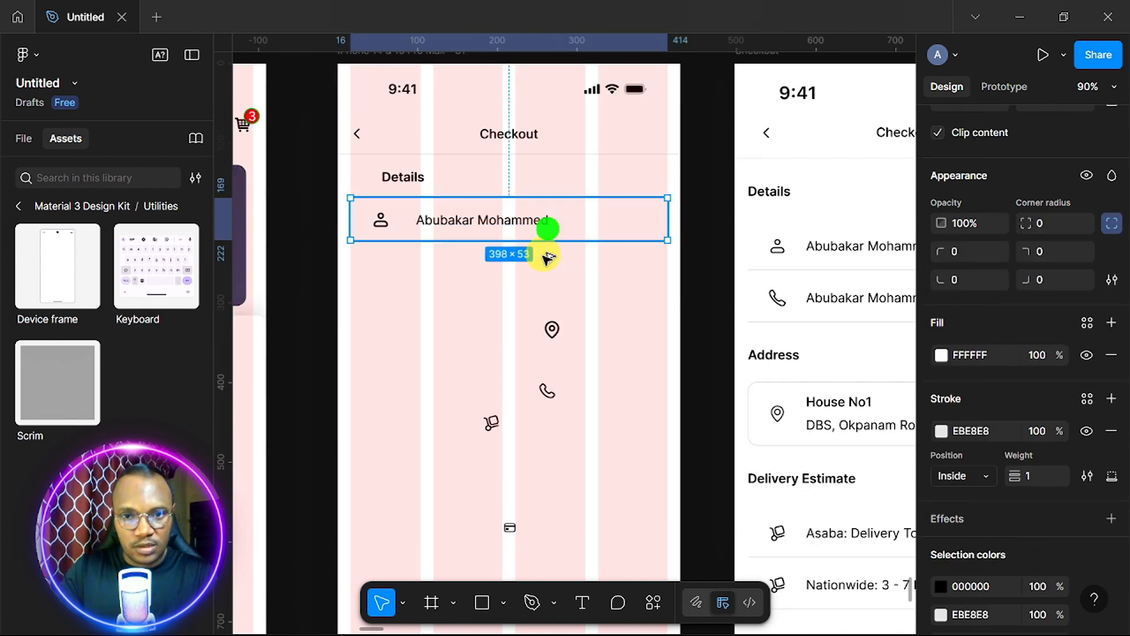
{"action": "key", "text": "ctrl+d"}
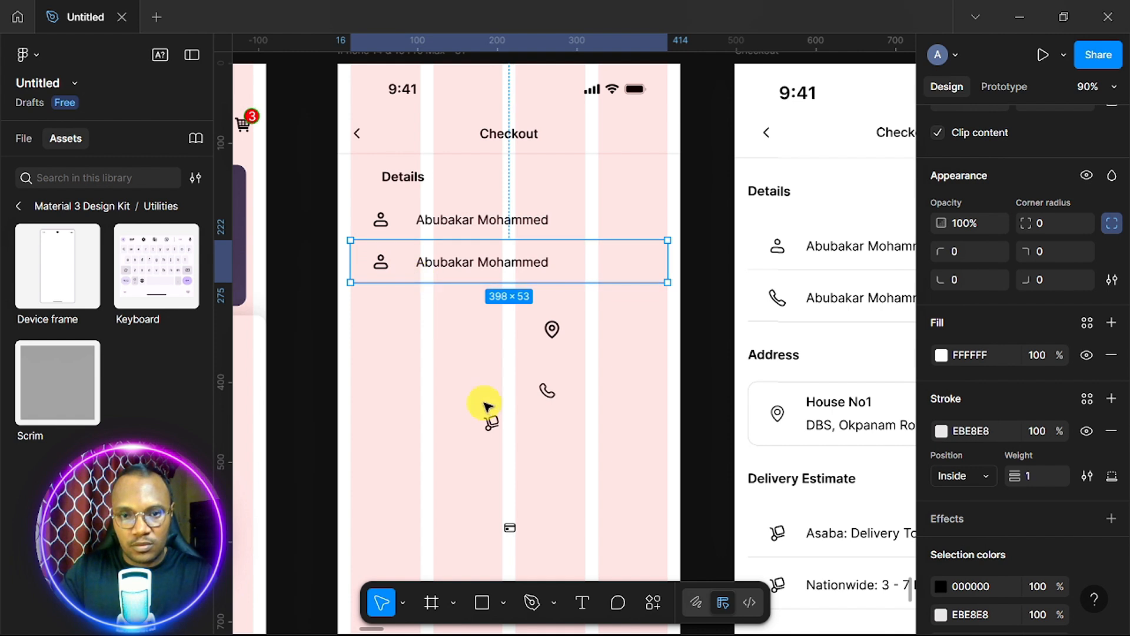
{"action": "left_click", "coordinate": [554, 393]}
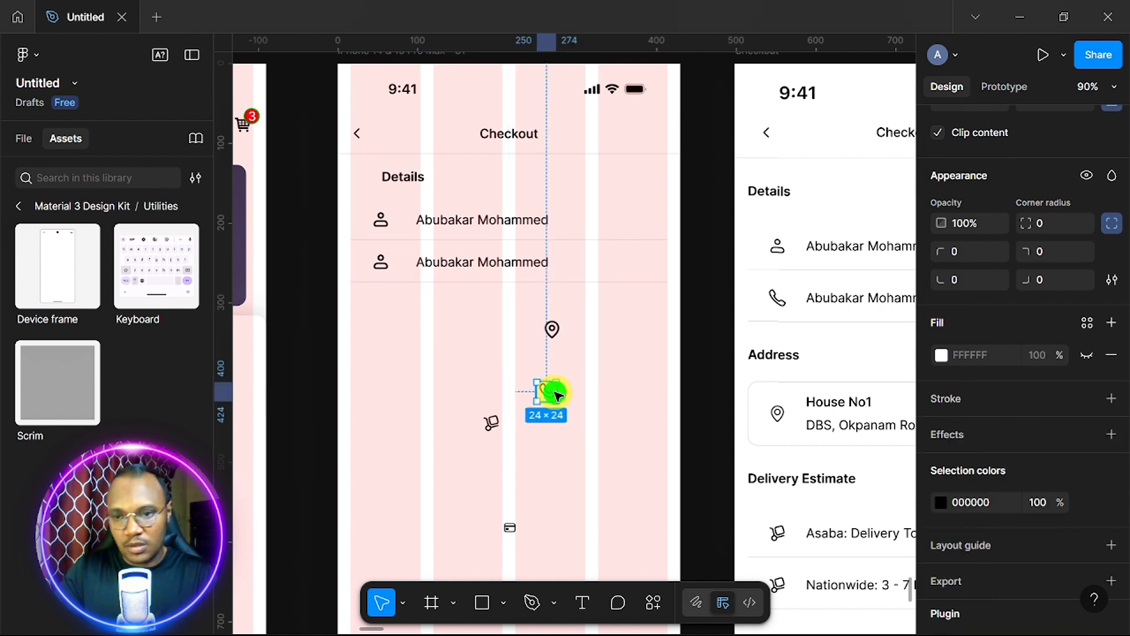
{"action": "scroll", "coordinate": [1083, 325], "scroll_direction": "up", "scroll_amount": 6}
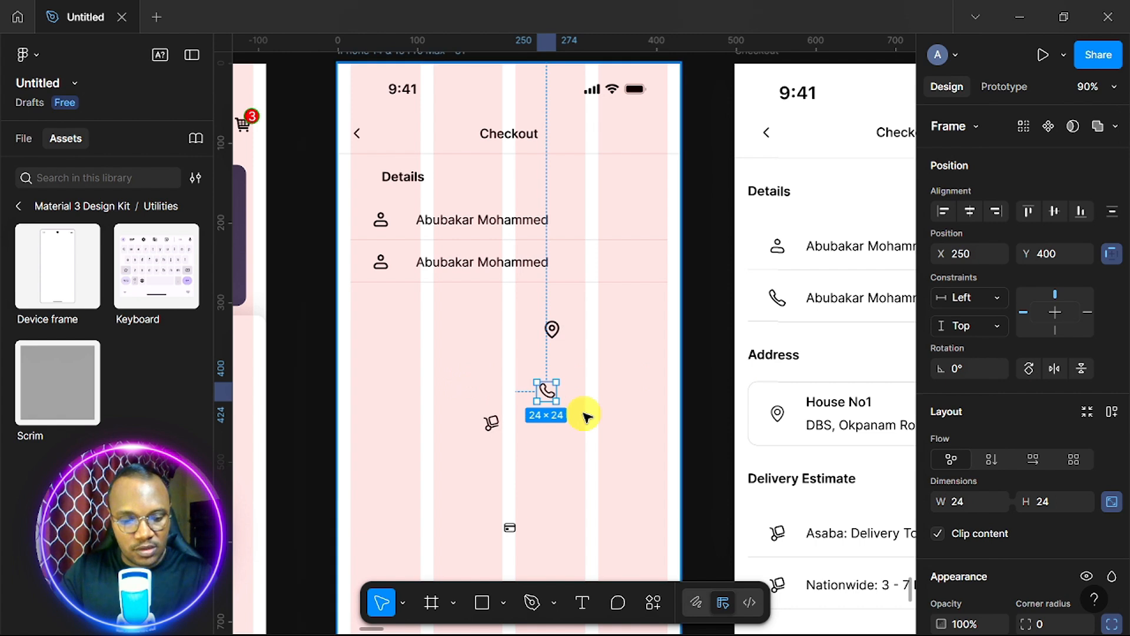
{"action": "key", "text": "Delete"}
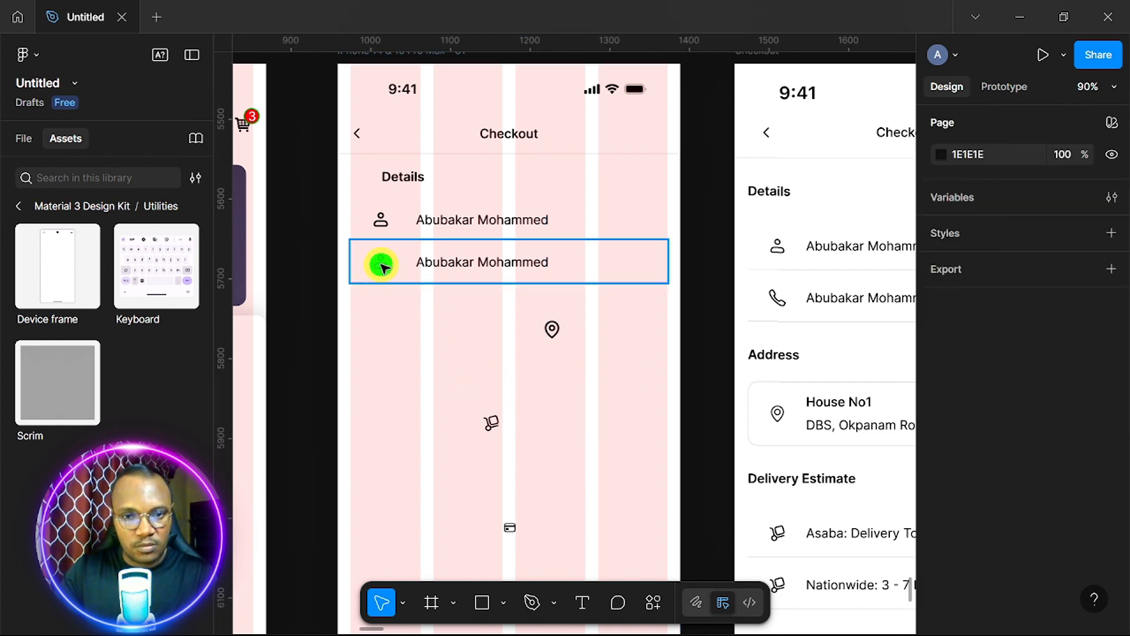
Swap the second row's person icon for the phone icon and enter the customer's phone number.
{"action": "left_click", "coordinate": [383, 268]}
{"action": "left_click", "coordinate": [382, 265]}
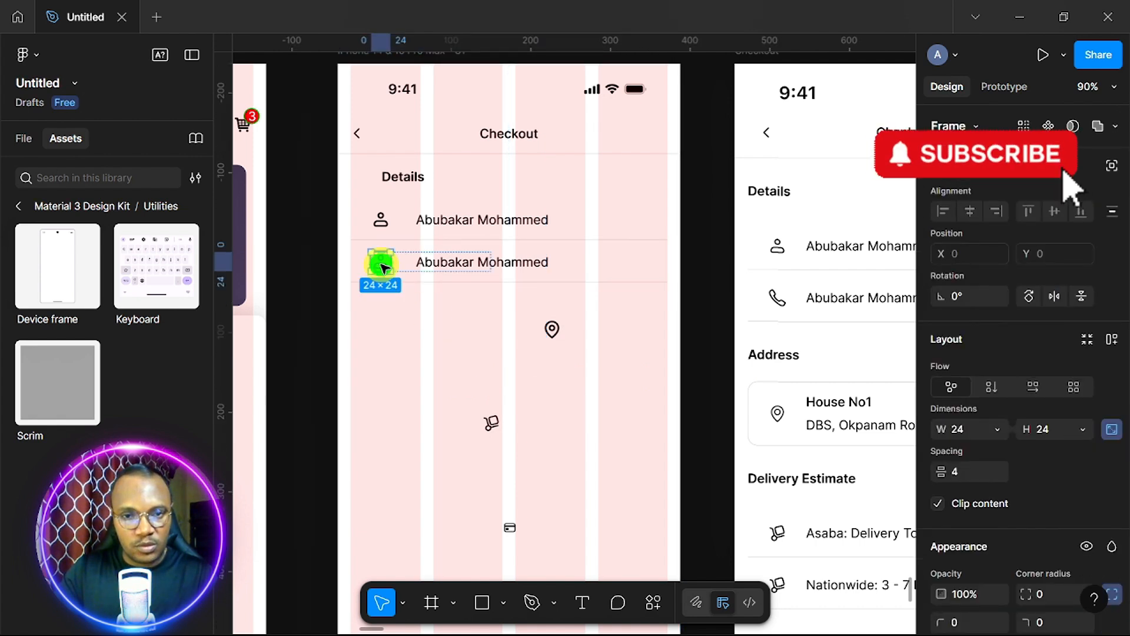
{"action": "key", "text": "ctrl+shift+r"}
{"action": "double_click", "coordinate": [450, 264]}
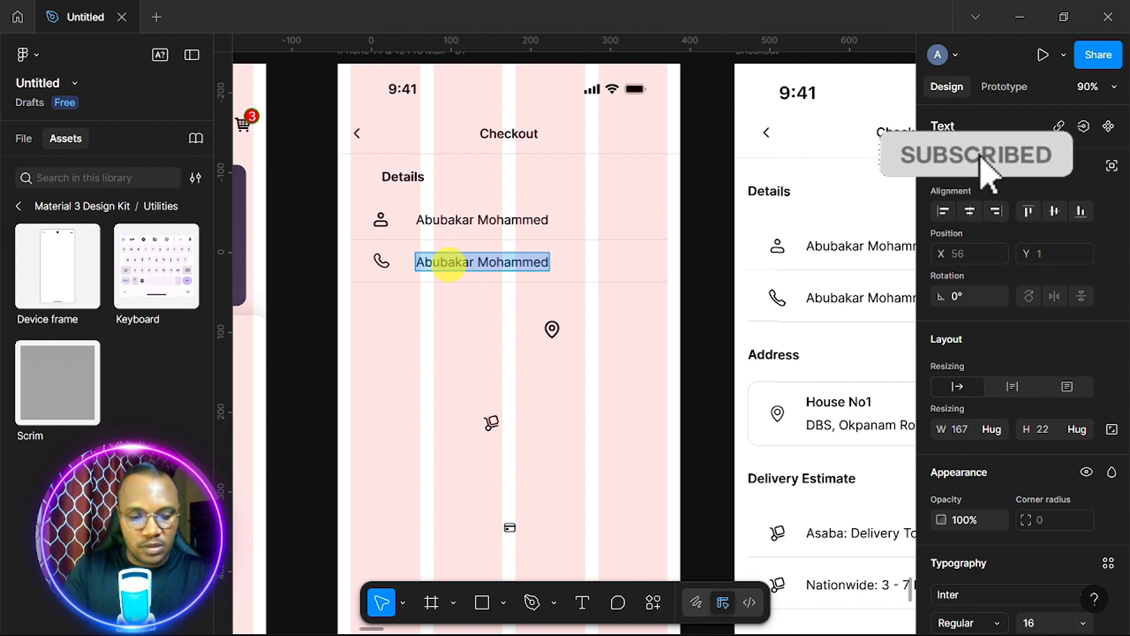
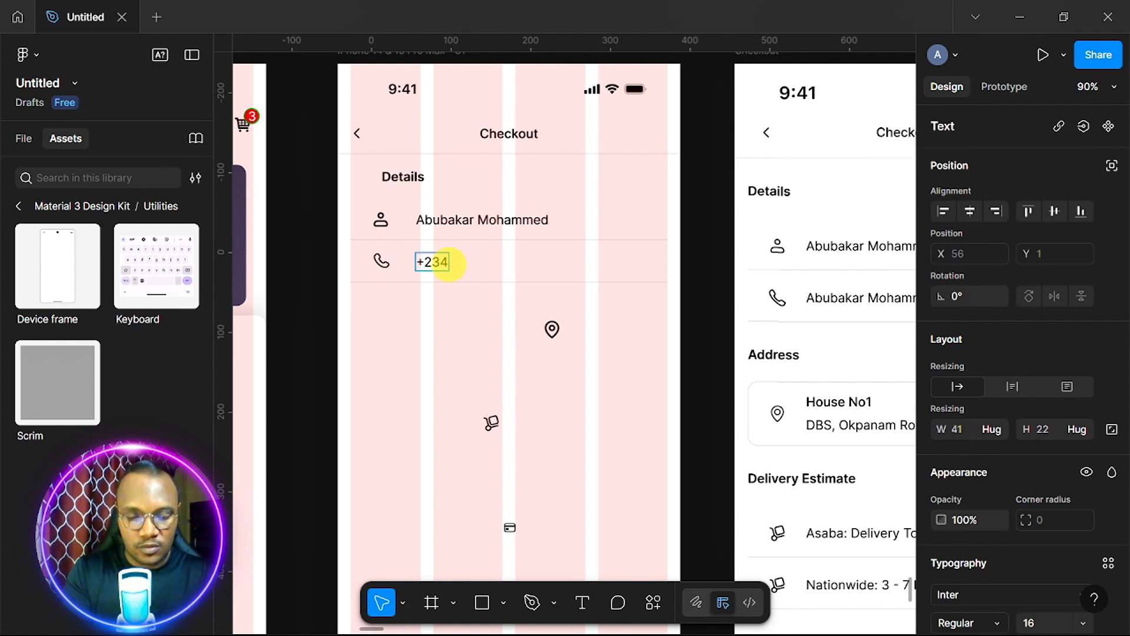
{"action": "left_click", "coordinate": [598, 396]}
{"action": "scroll", "coordinate": [598, 397], "scroll_direction": "down", "scroll_amount": 3}
Copy the Details heading below the rows and rename it 'Address'.
{"action": "left_click_drag", "start_coordinate": [552, 259], "coordinate": [558, 434]}
{"action": "left_click_drag", "start_coordinate": [490, 352], "coordinate": [492, 403]}
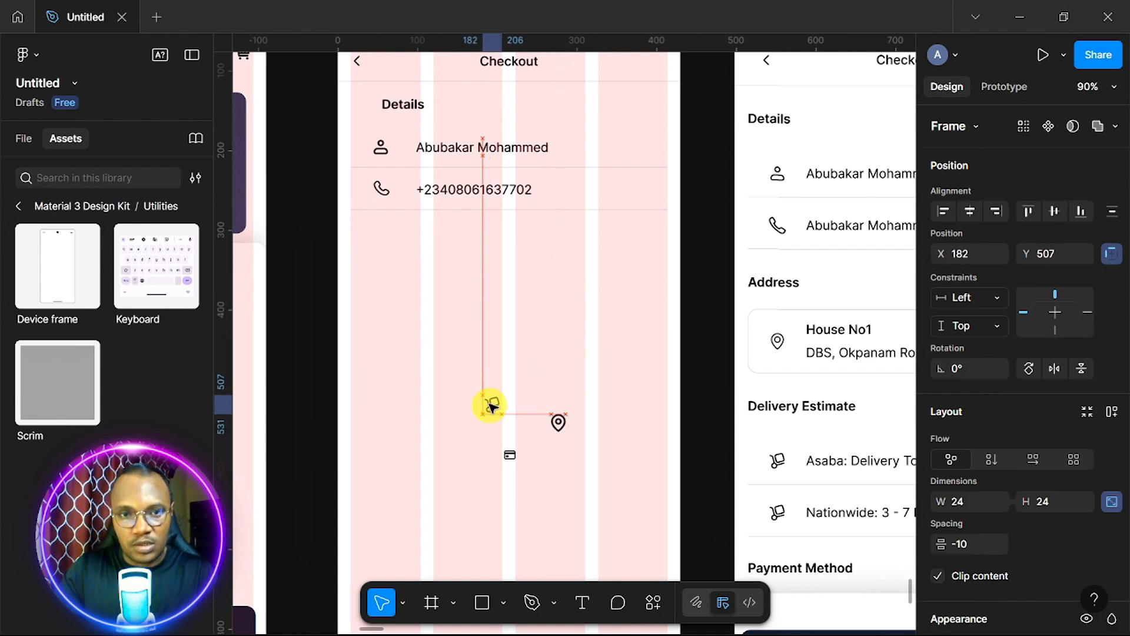
{"action": "left_click", "coordinate": [471, 188]}
{"action": "left_click", "coordinate": [417, 106]}
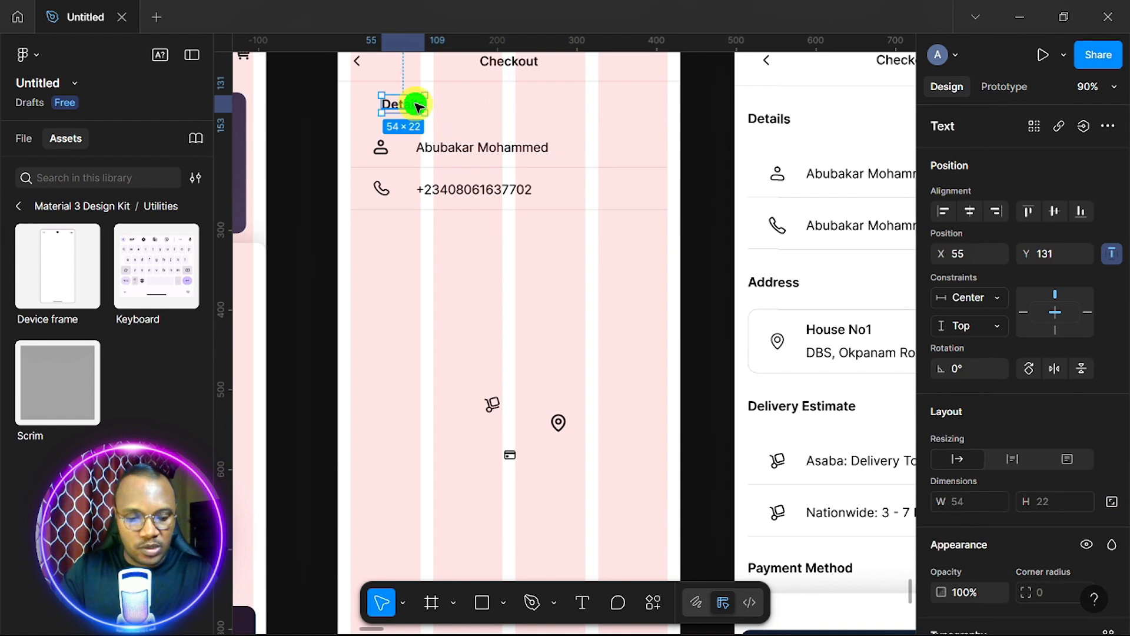
{"action": "left_click_drag", "start_coordinate": [418, 106], "coordinate": [390, 252]}
{"action": "double_click", "coordinate": [389, 252]}
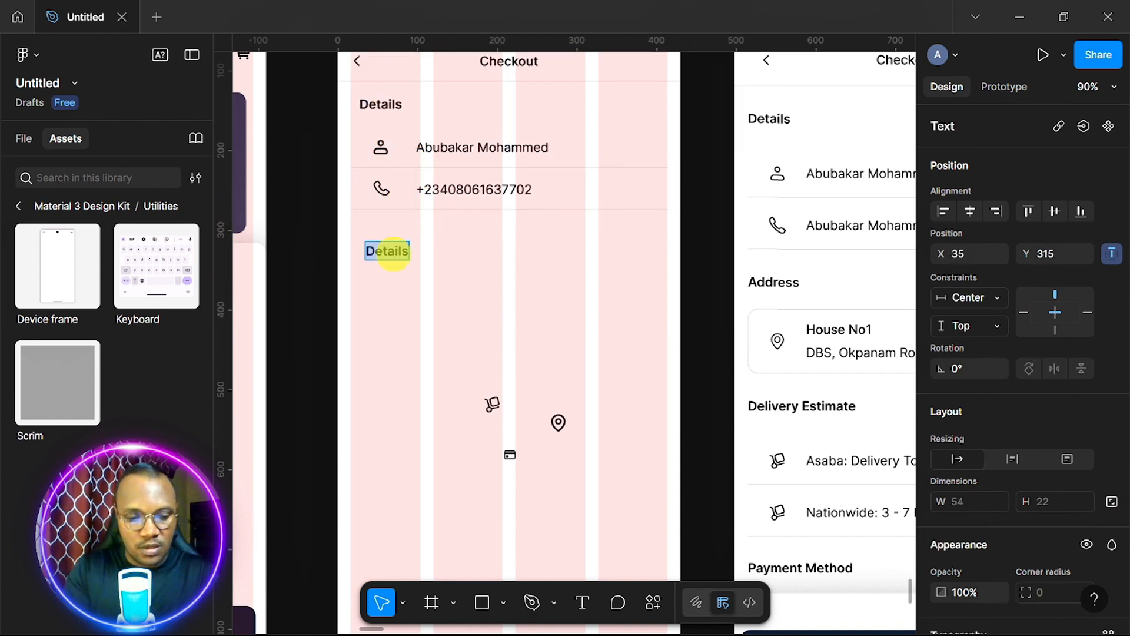
{"action": "type", "text": "Address"}
{"action": "left_click", "coordinate": [509, 315]}
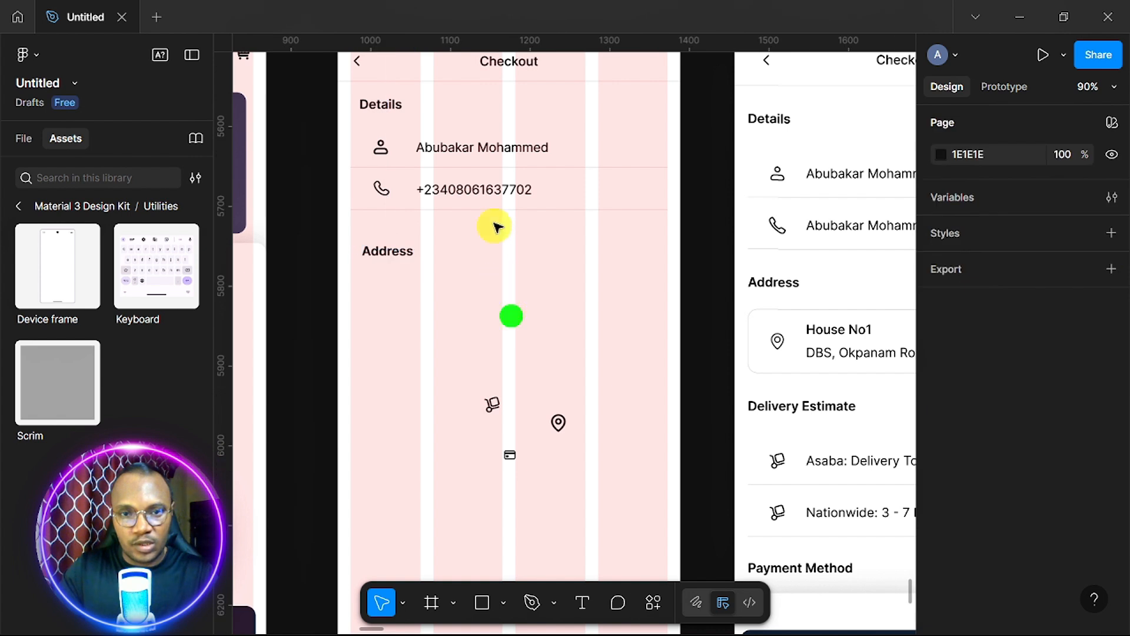
Place a copy of the phone row under Address with its stroke set to All sides.
{"action": "left_click", "coordinate": [480, 196]}
{"action": "left_click_drag", "start_coordinate": [481, 195], "coordinate": [493, 319]}
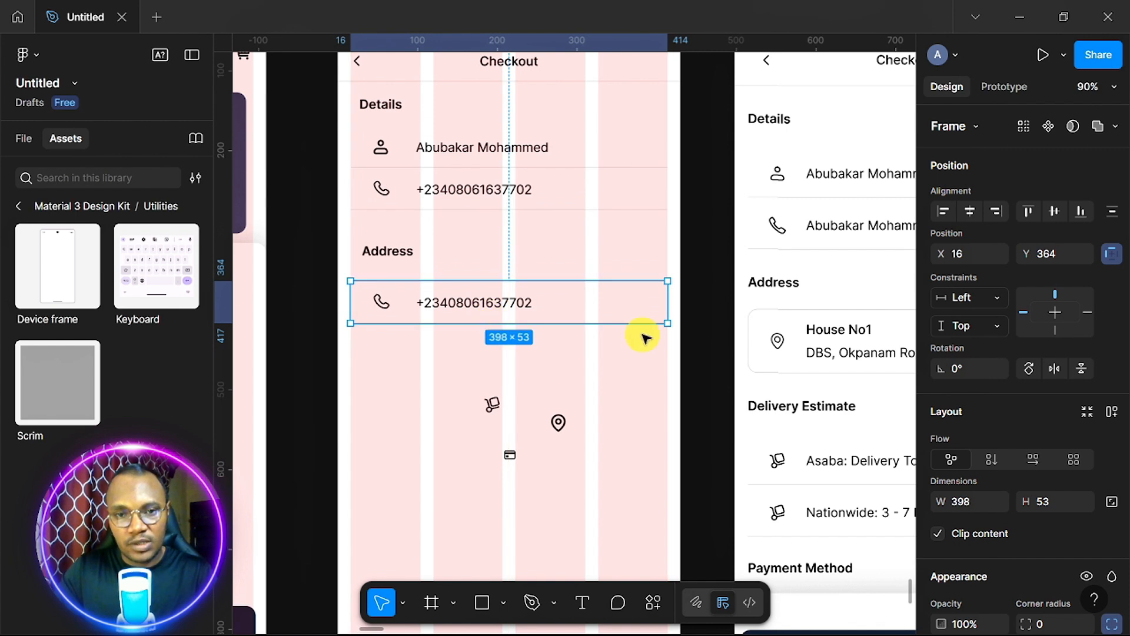
{"action": "scroll", "coordinate": [1005, 425], "scroll_direction": "down", "scroll_amount": 5}
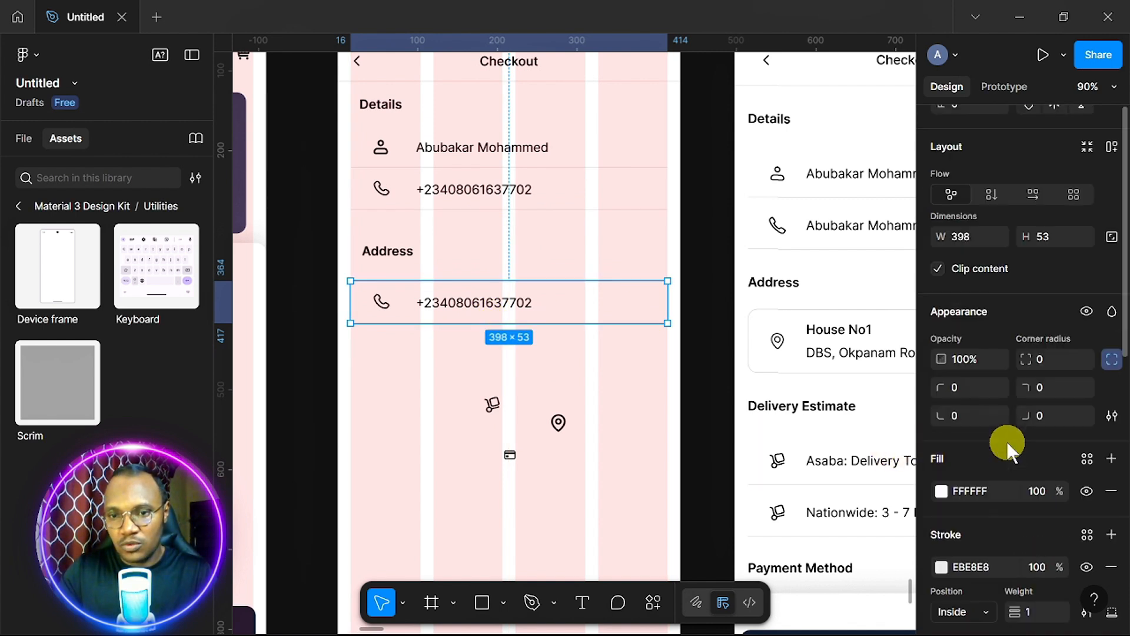
{"action": "scroll", "coordinate": [1007, 441], "scroll_direction": "down", "scroll_amount": 5}
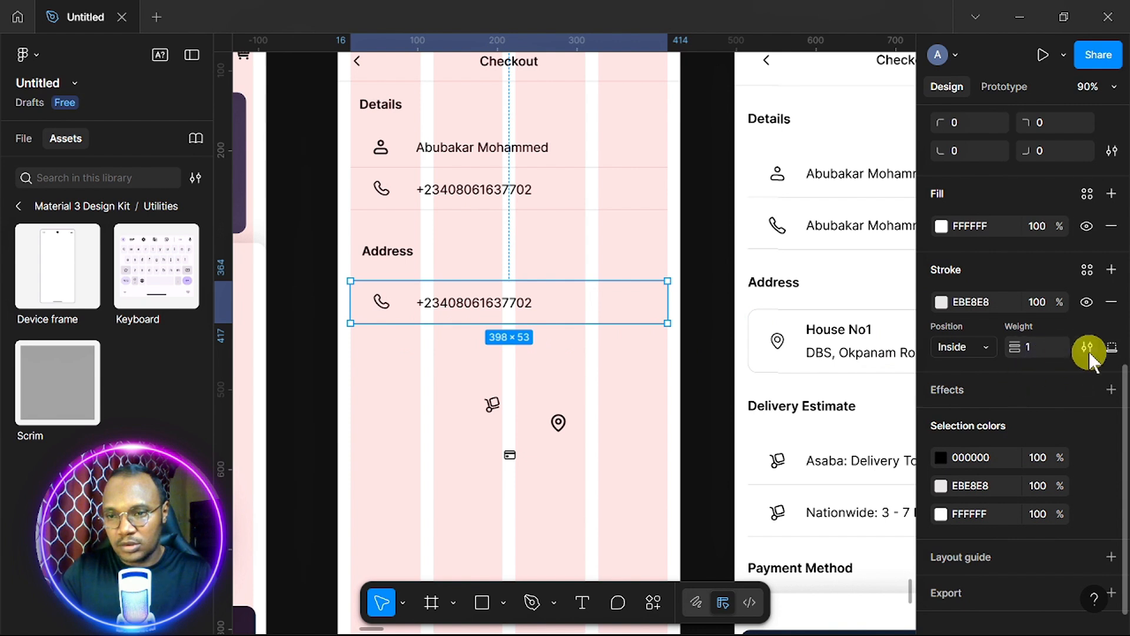
{"action": "left_click", "coordinate": [1110, 347]}
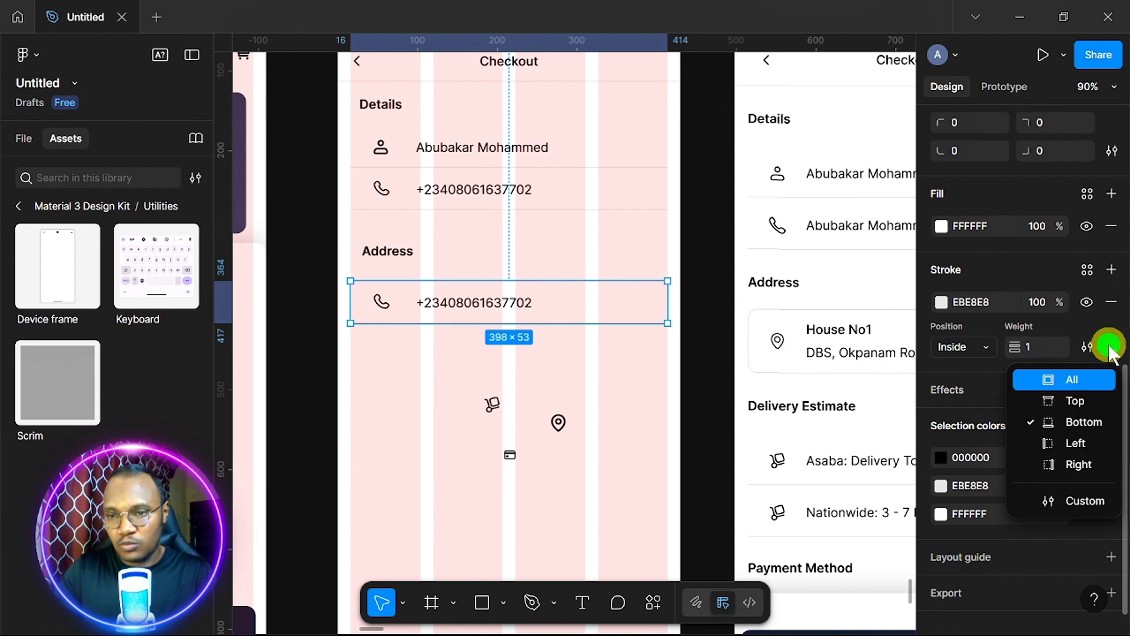
{"action": "left_click", "coordinate": [1048, 382]}
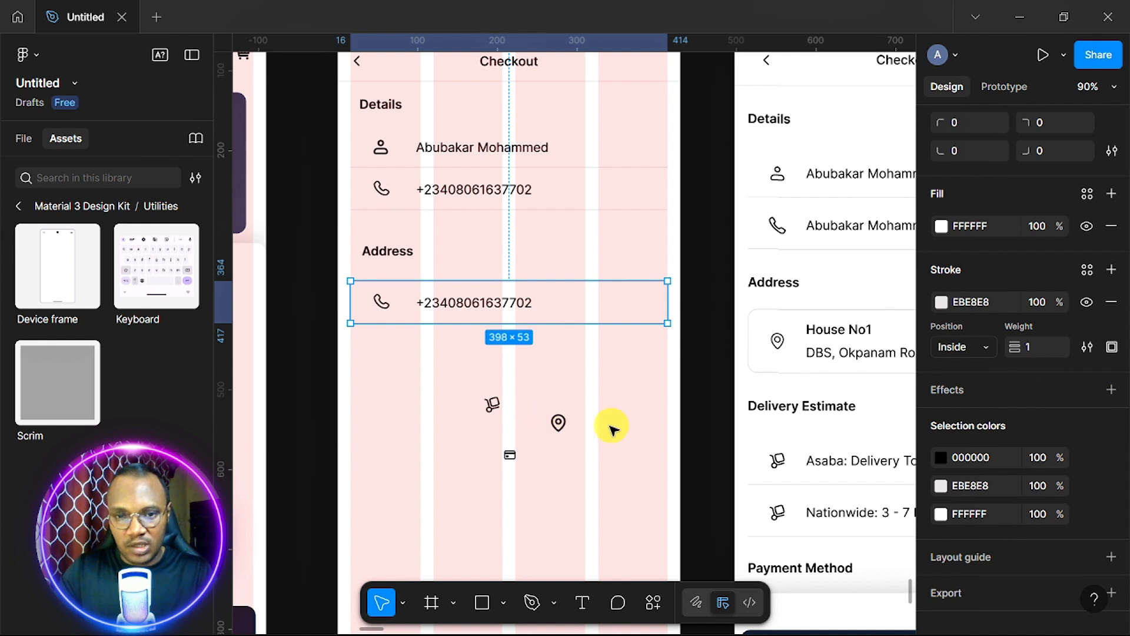
{"action": "left_click", "coordinate": [562, 425]}
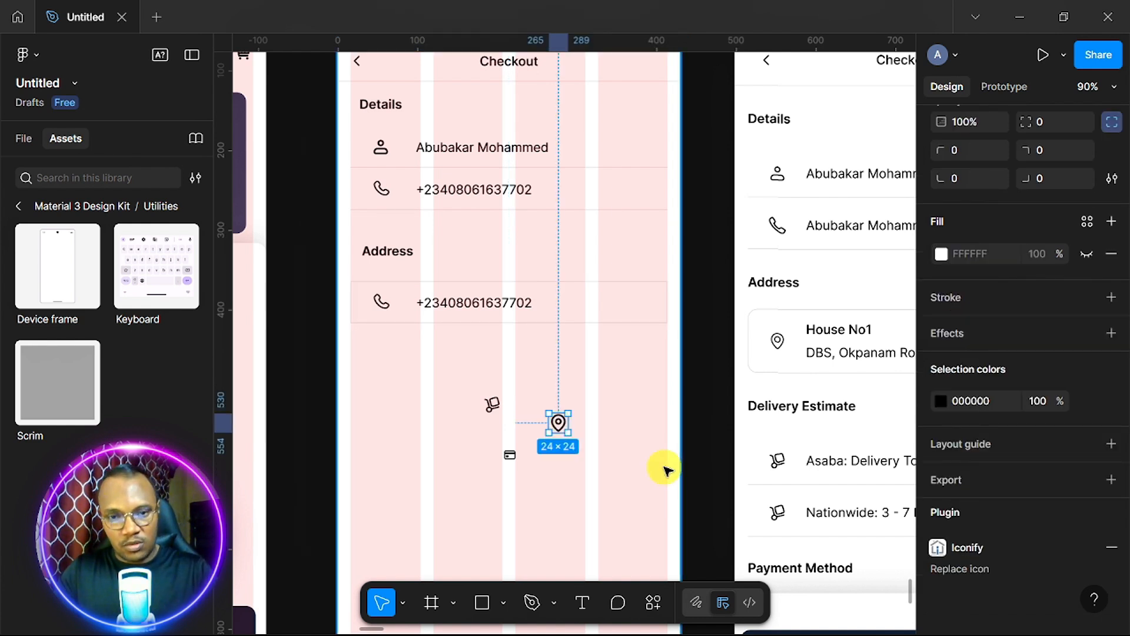
Replace the Address row's phone icon with the location pin and ungroup the icon and text.
{"action": "key", "text": "Delete"}
{"action": "left_click", "coordinate": [386, 304]}
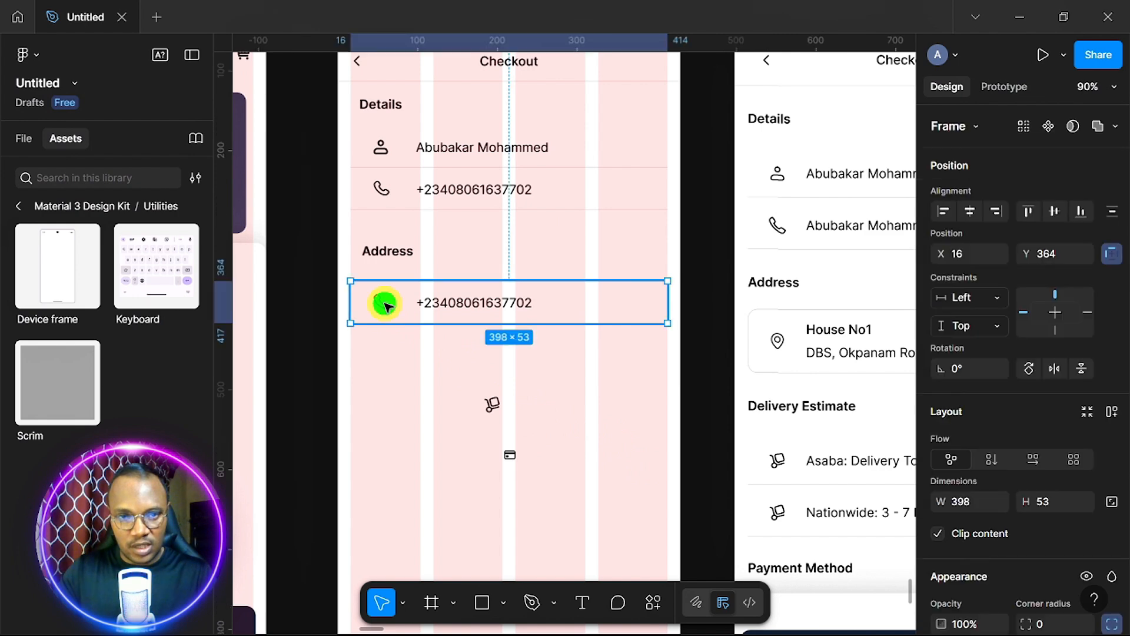
{"action": "left_click", "coordinate": [384, 303]}
{"action": "right_click", "coordinate": [384, 303]}
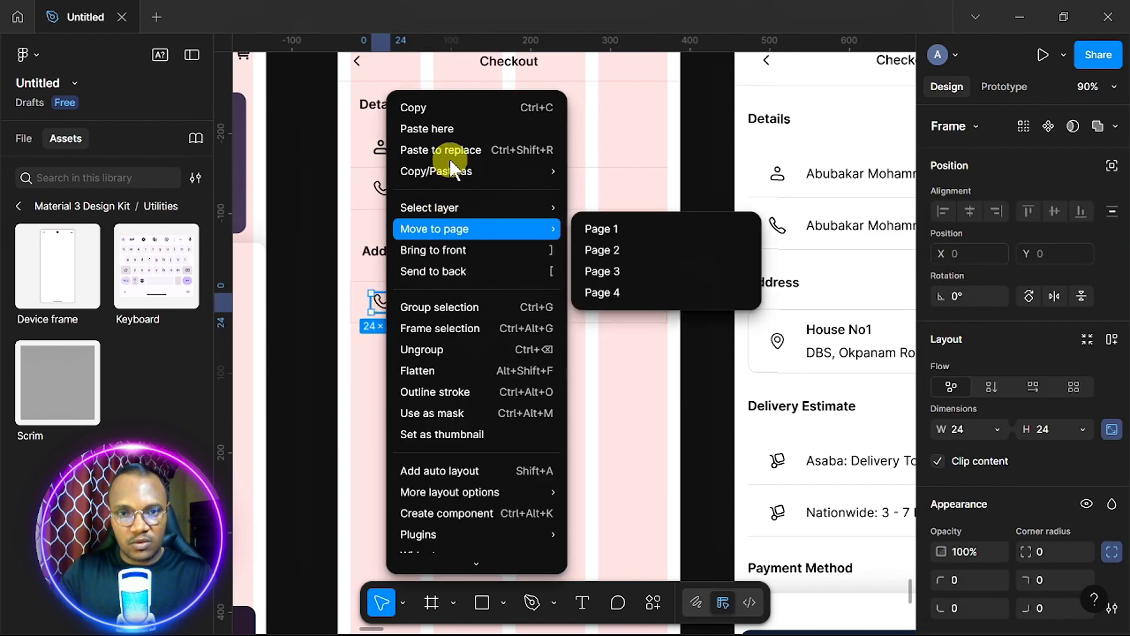
{"action": "left_click", "coordinate": [448, 149]}
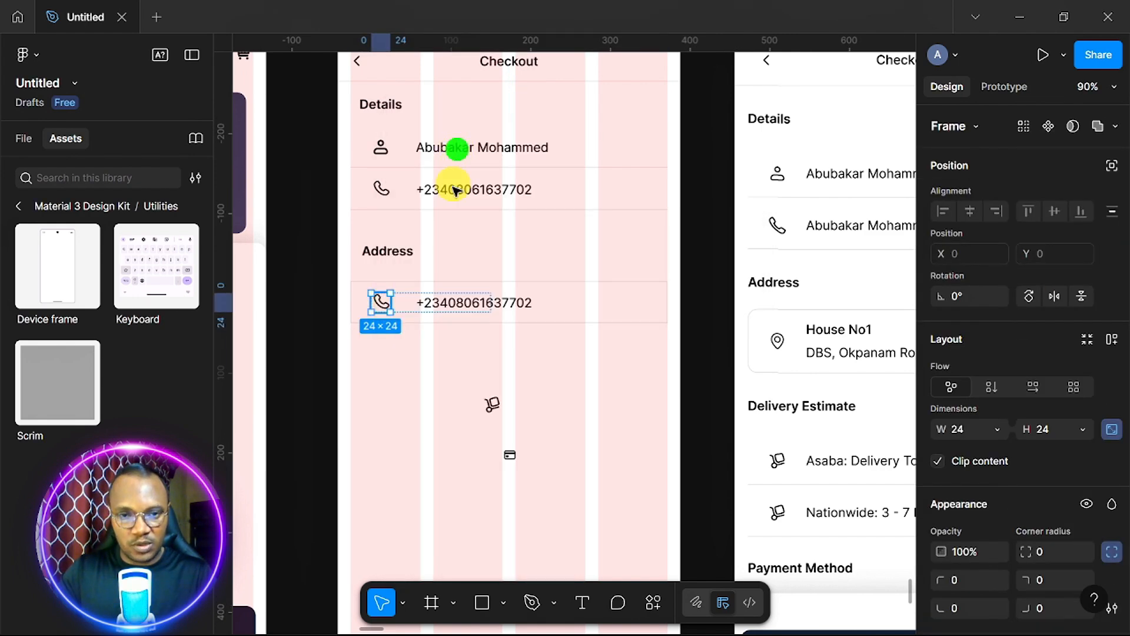
{"action": "left_click", "coordinate": [406, 307]}
{"action": "right_click", "coordinate": [406, 306]}
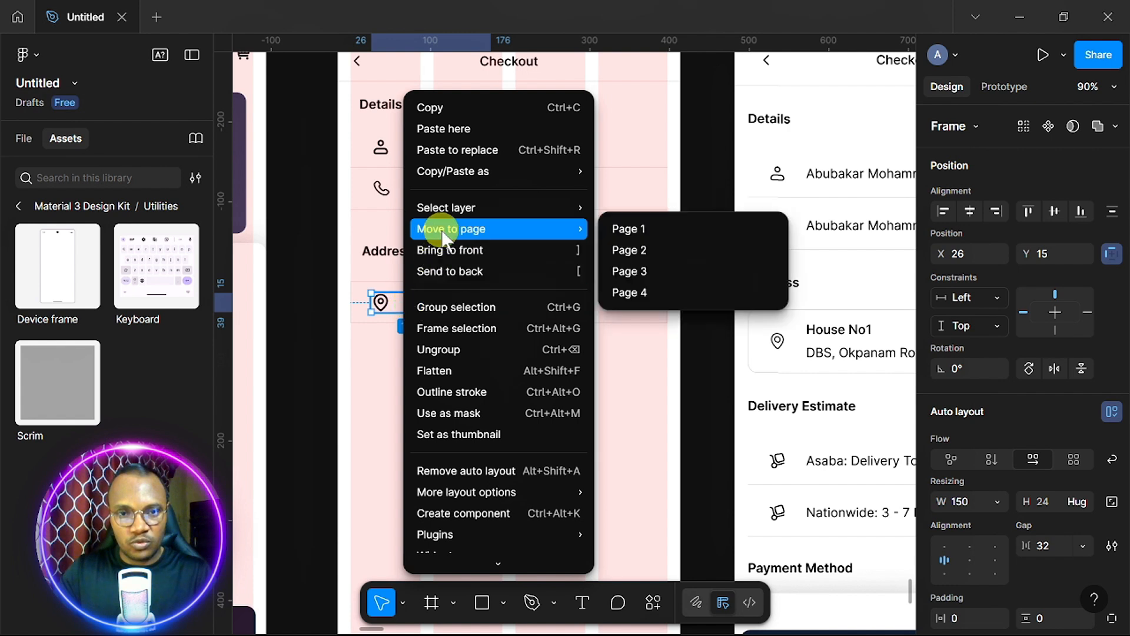
{"action": "left_click", "coordinate": [461, 350]}
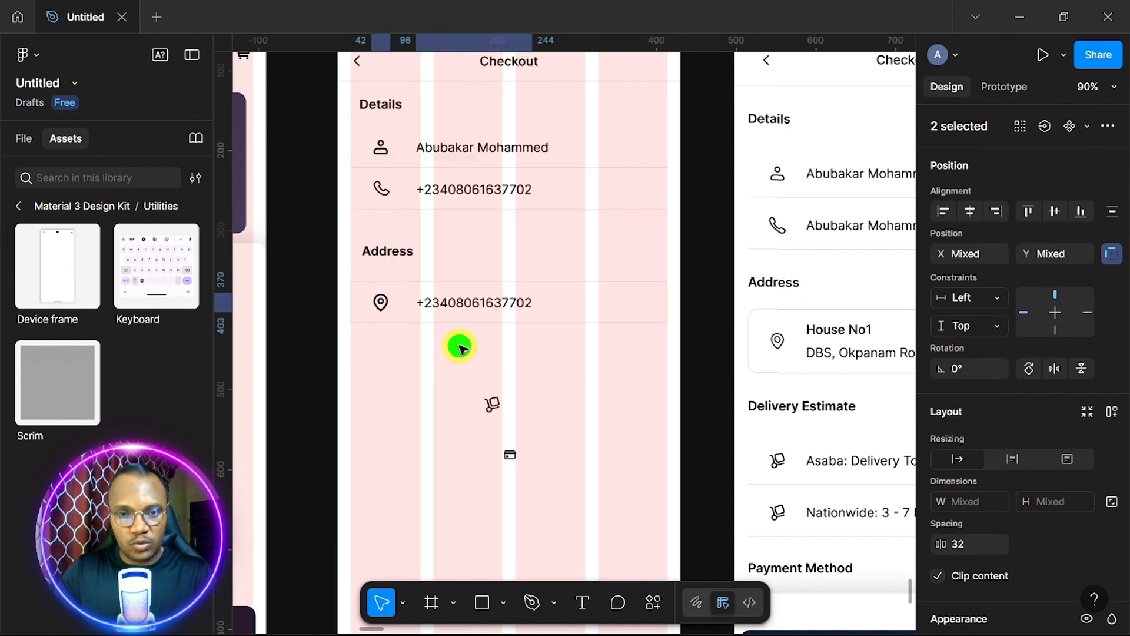
Change the row text to the house-number line and enlarge the row to 398×73.
{"action": "left_click", "coordinate": [477, 304]}
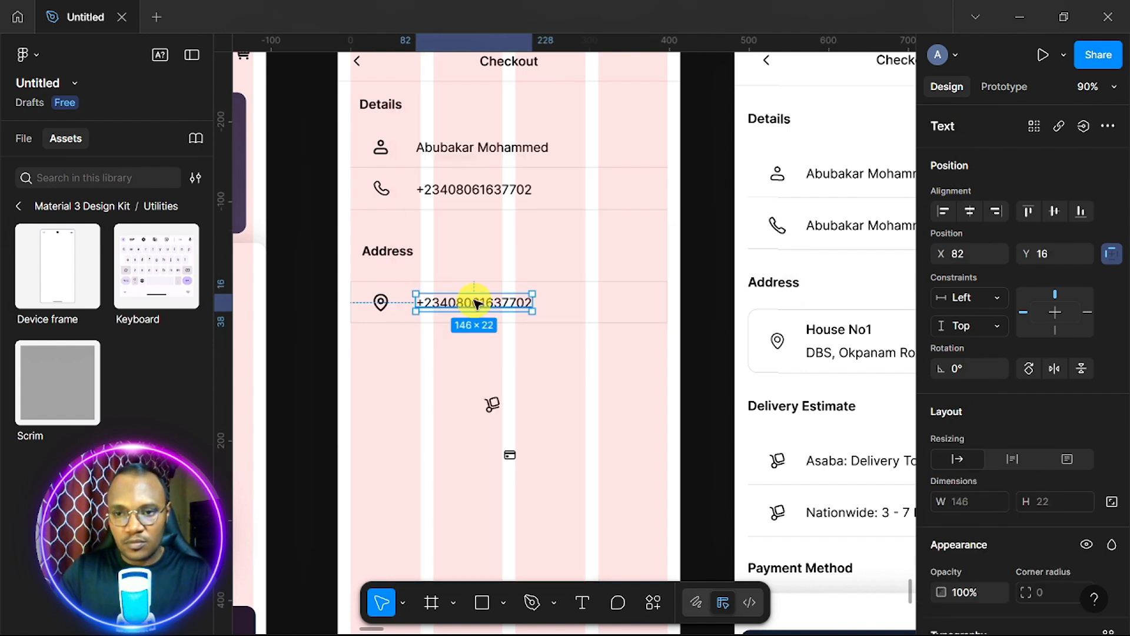
{"action": "double_click", "coordinate": [477, 303]}
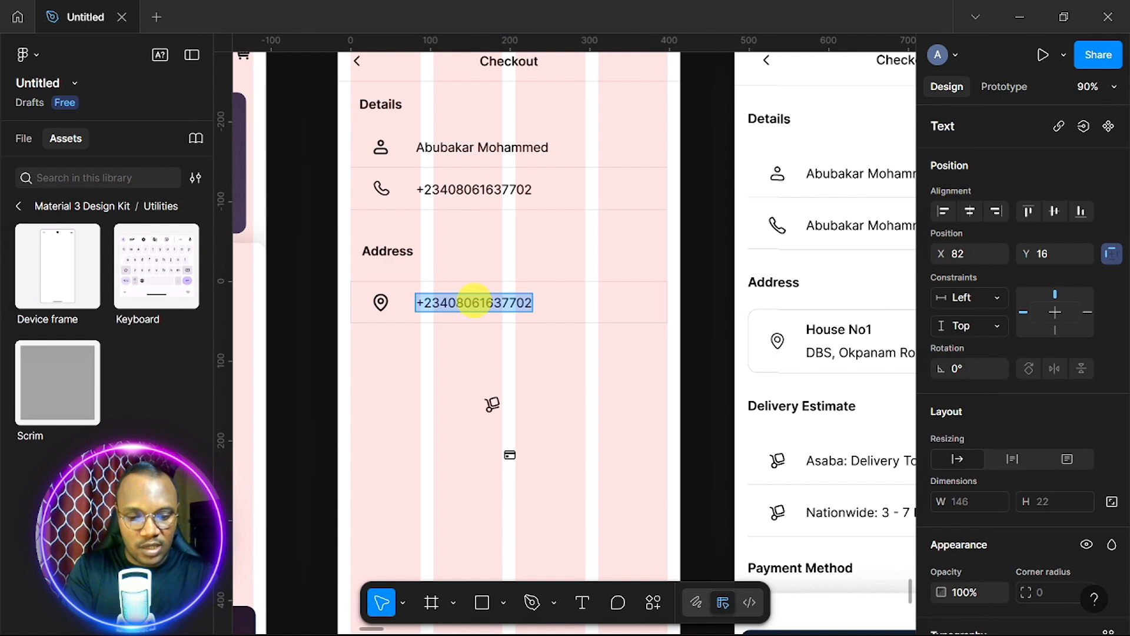
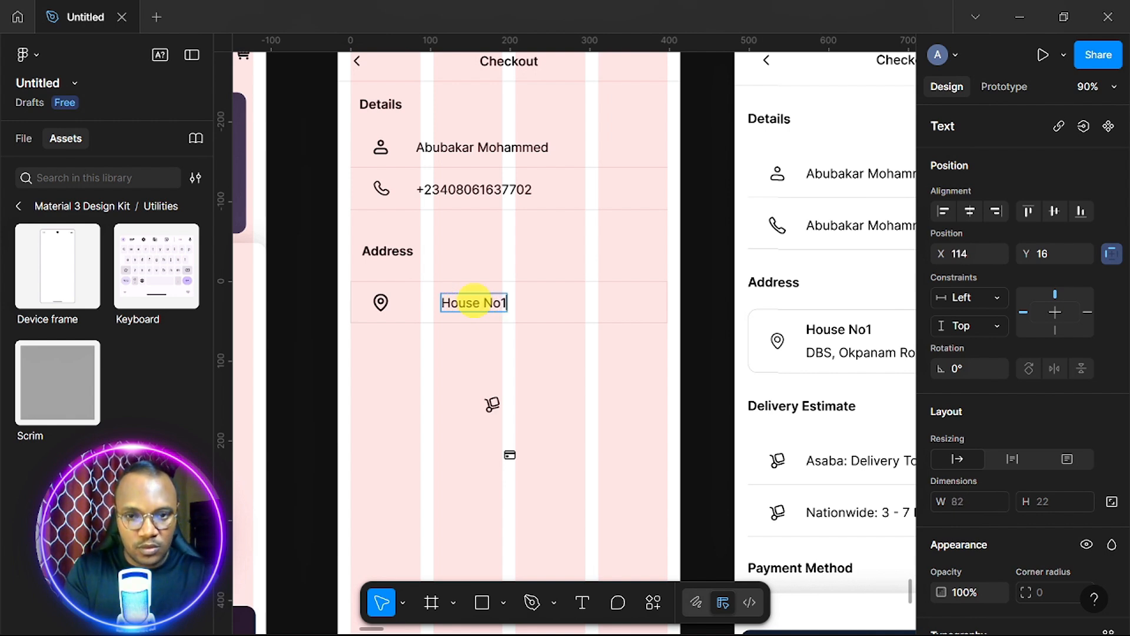
{"action": "left_click", "coordinate": [589, 303]}
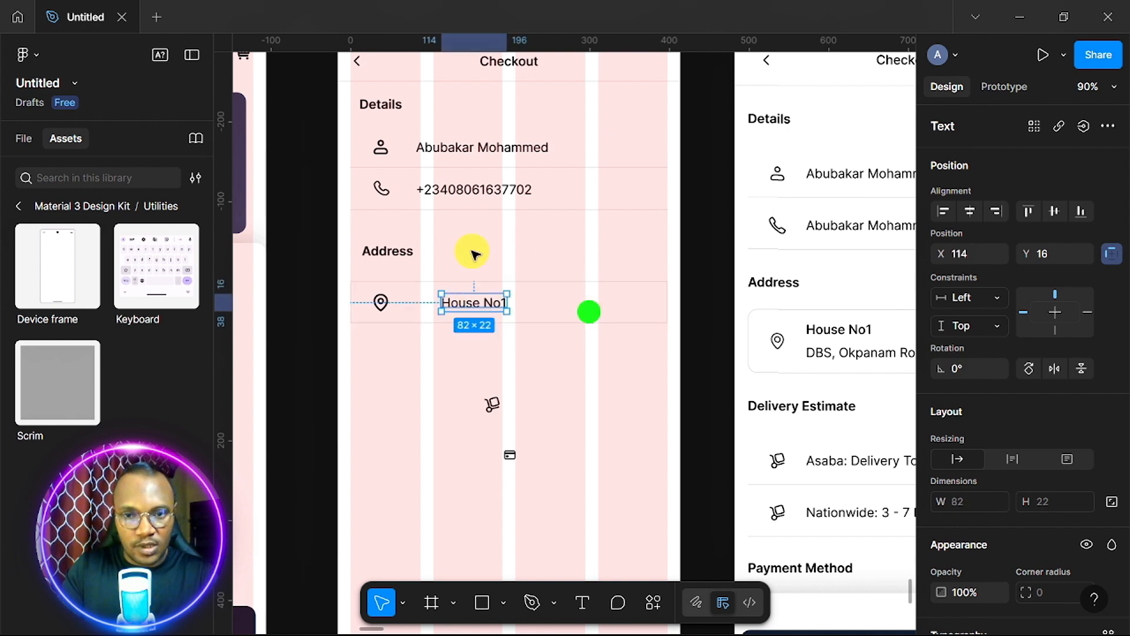
{"action": "left_click", "coordinate": [532, 292]}
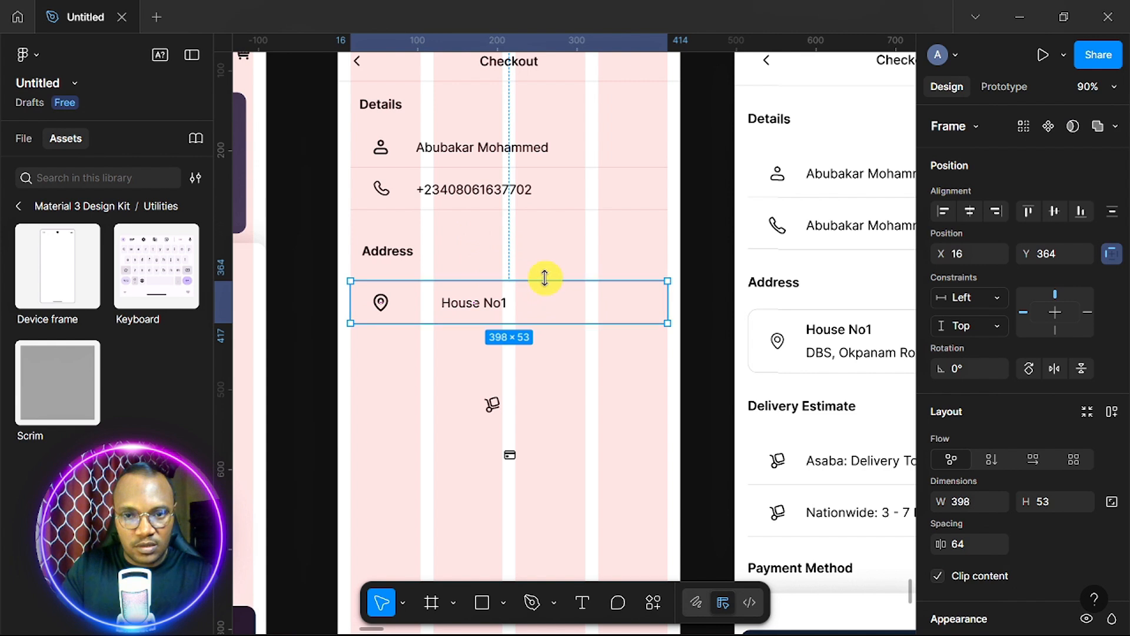
{"action": "left_click_drag", "start_coordinate": [542, 279], "coordinate": [547, 259]}
Retype the copied second line as the street address and align it under the house-number line.
{"action": "double_click", "coordinate": [479, 301]}
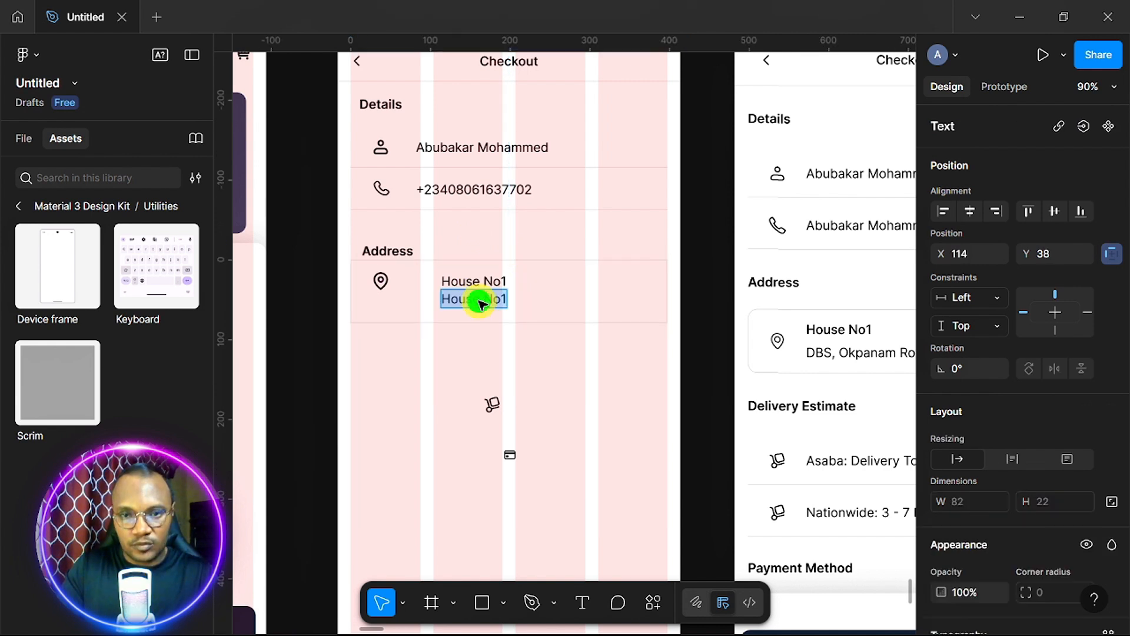
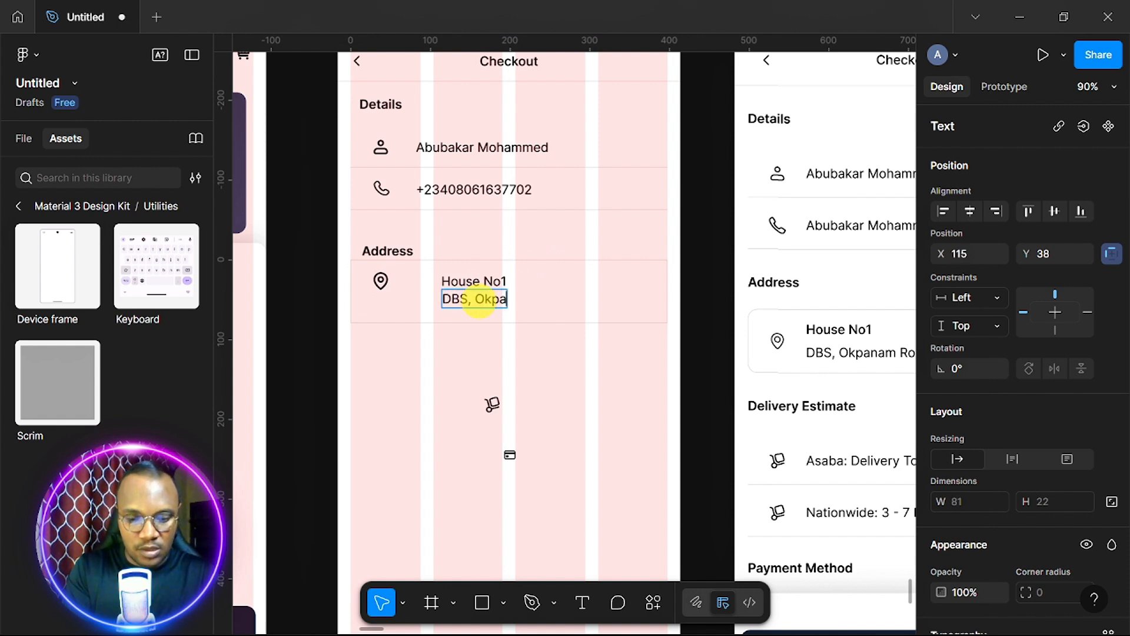
{"action": "scroll", "coordinate": [483, 305], "scroll_direction": "right", "scroll_amount": 3}
{"action": "type", "text": "Asaba"}
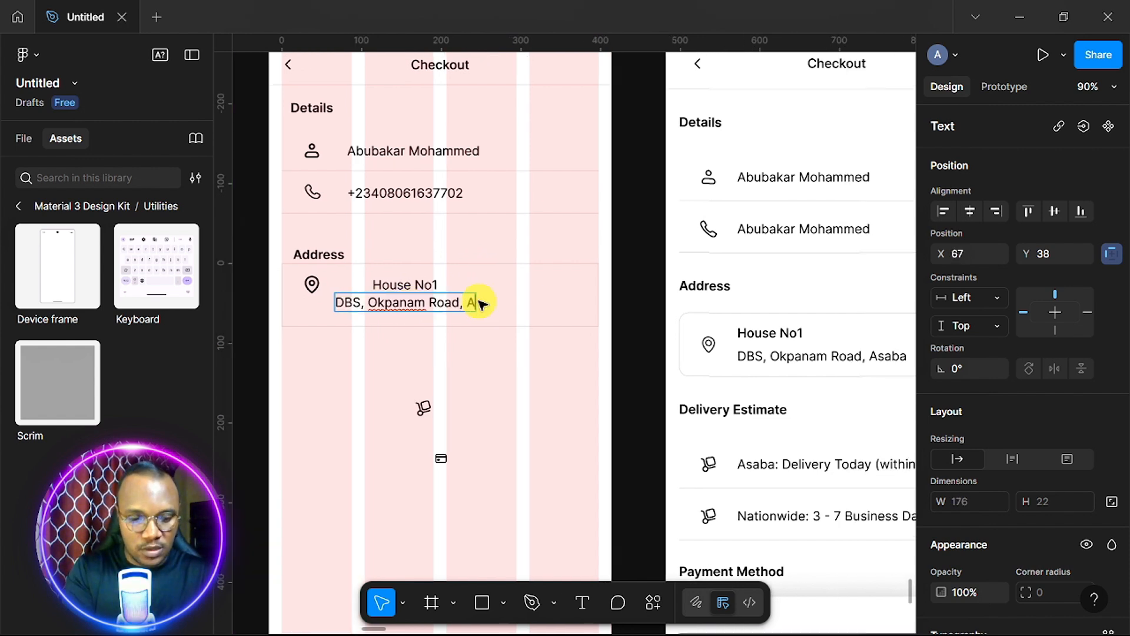
{"action": "key", "text": "Escape"}
{"action": "left_click_drag", "start_coordinate": [441, 306], "coordinate": [377, 285]}
Set the house-number line to Medium weight and select both address lines.
{"action": "scroll", "coordinate": [977, 490], "scroll_direction": "down", "scroll_amount": 5}
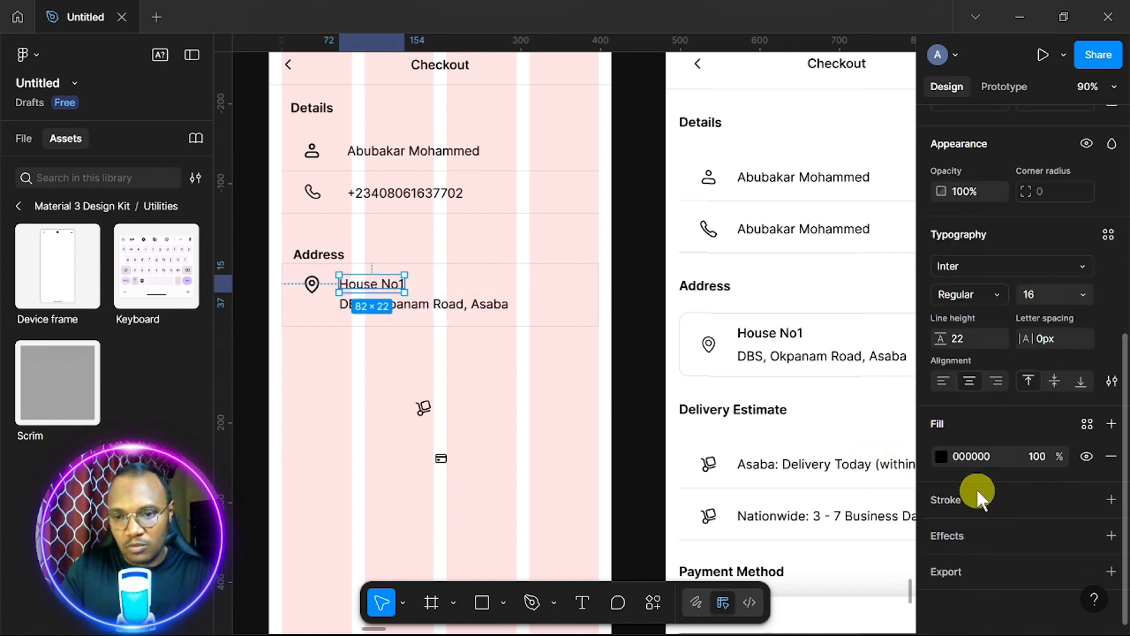
{"action": "left_click", "coordinate": [993, 288]}
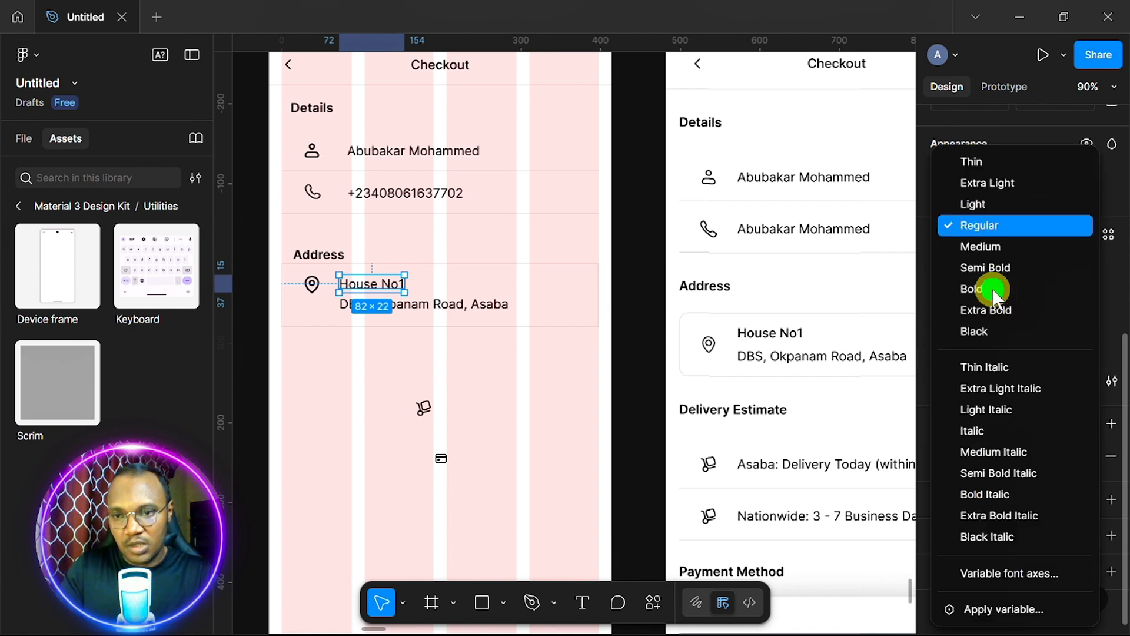
{"action": "left_click", "coordinate": [1000, 250]}
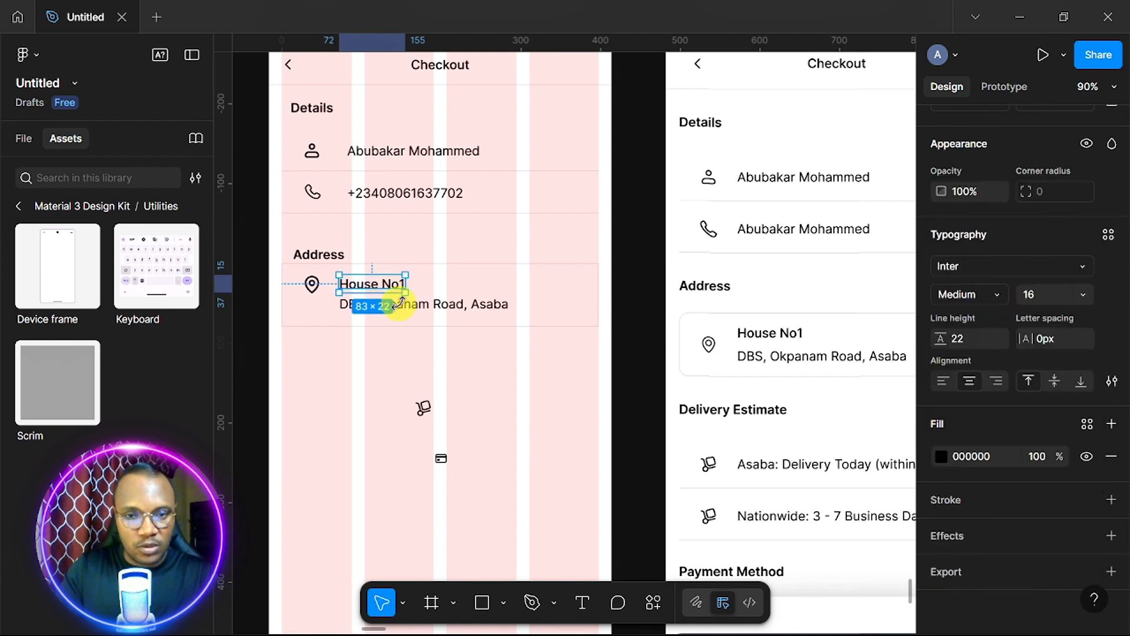
{"action": "left_click", "coordinate": [428, 307], "text": "shift"}
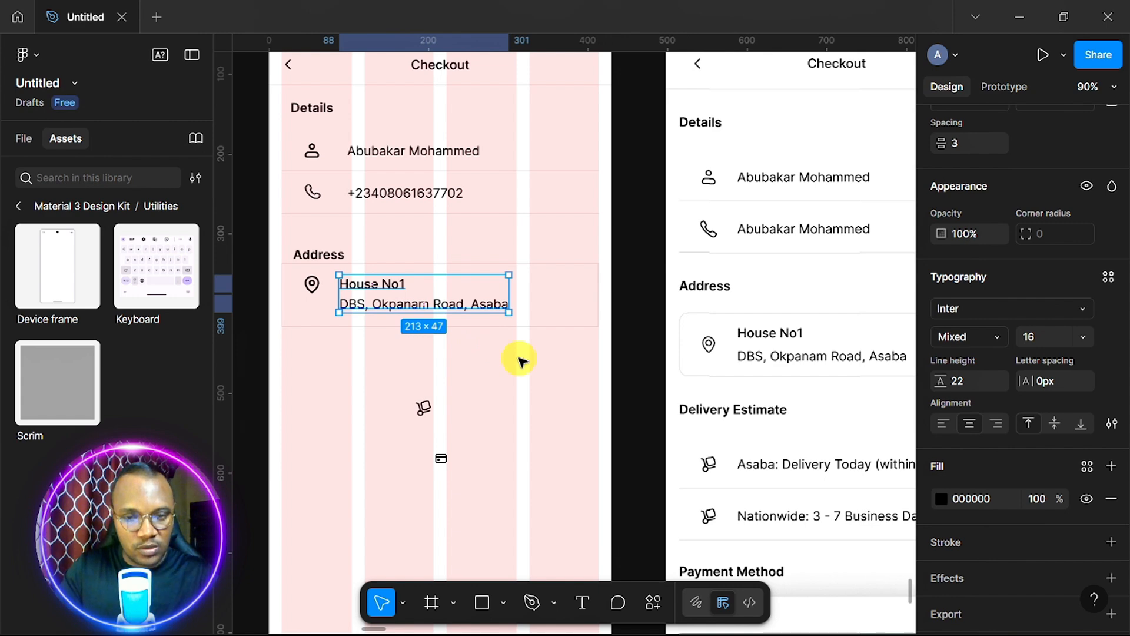
Wrap both address lines in auto layout and vertically center them and the pin icon in the row.
{"action": "key", "text": "shift+a"}
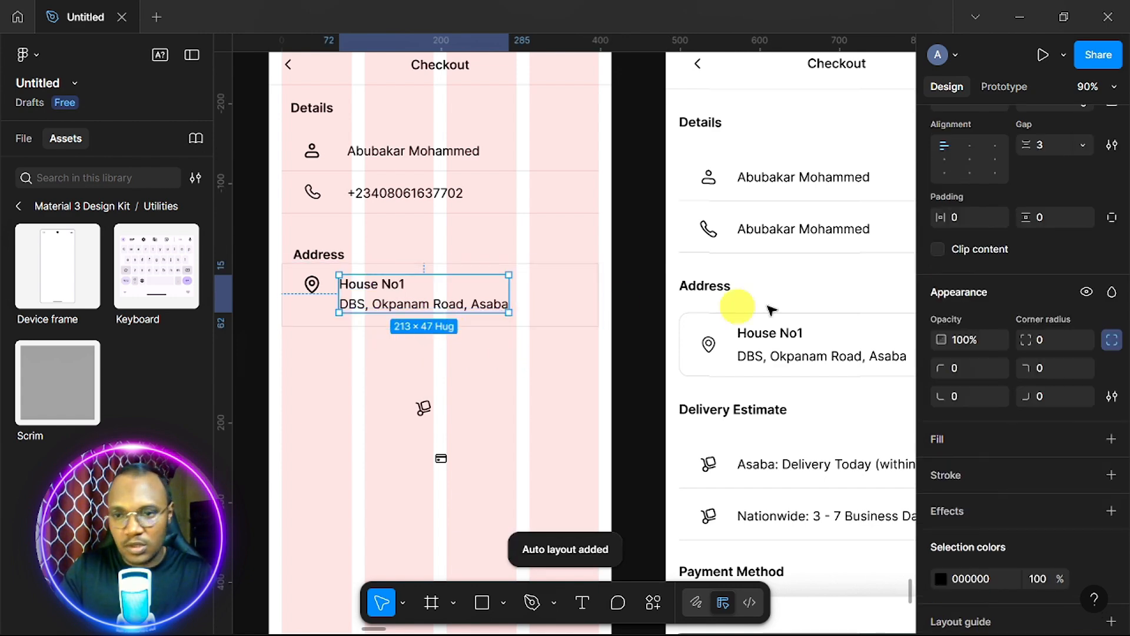
{"action": "scroll", "coordinate": [986, 223], "scroll_direction": "up", "scroll_amount": 5}
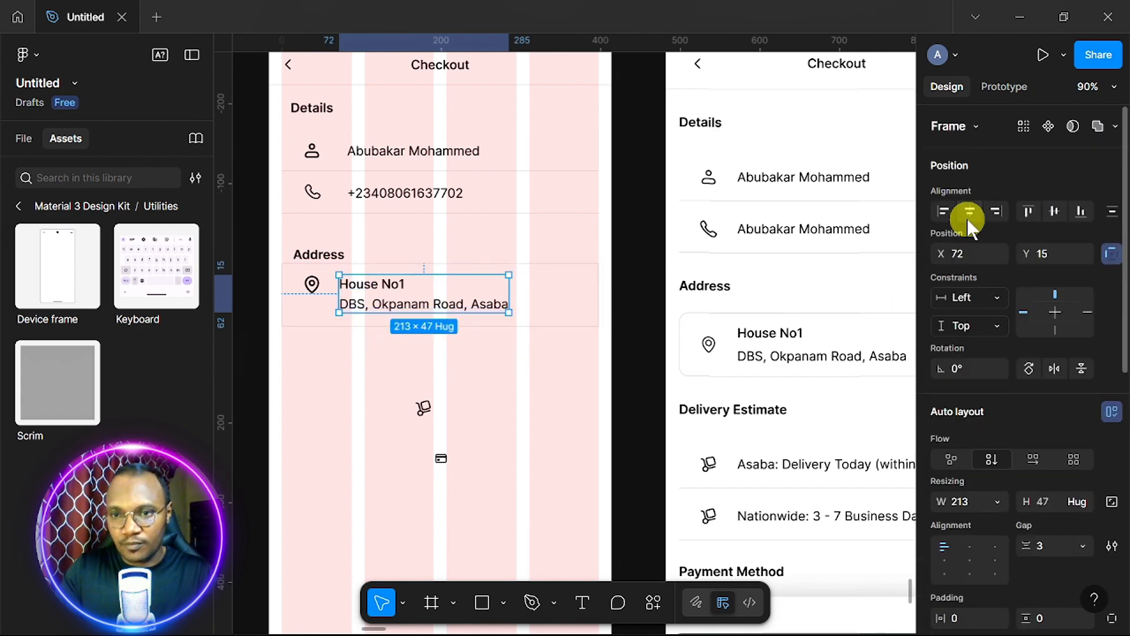
{"action": "left_click", "coordinate": [1054, 212]}
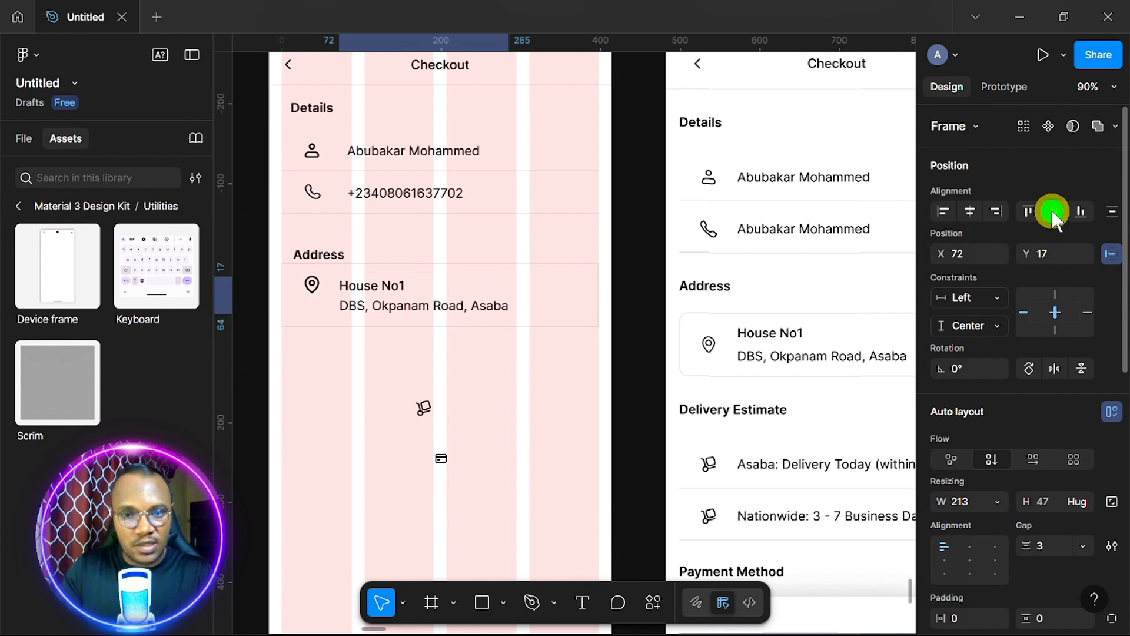
{"action": "left_click", "coordinate": [312, 287]}
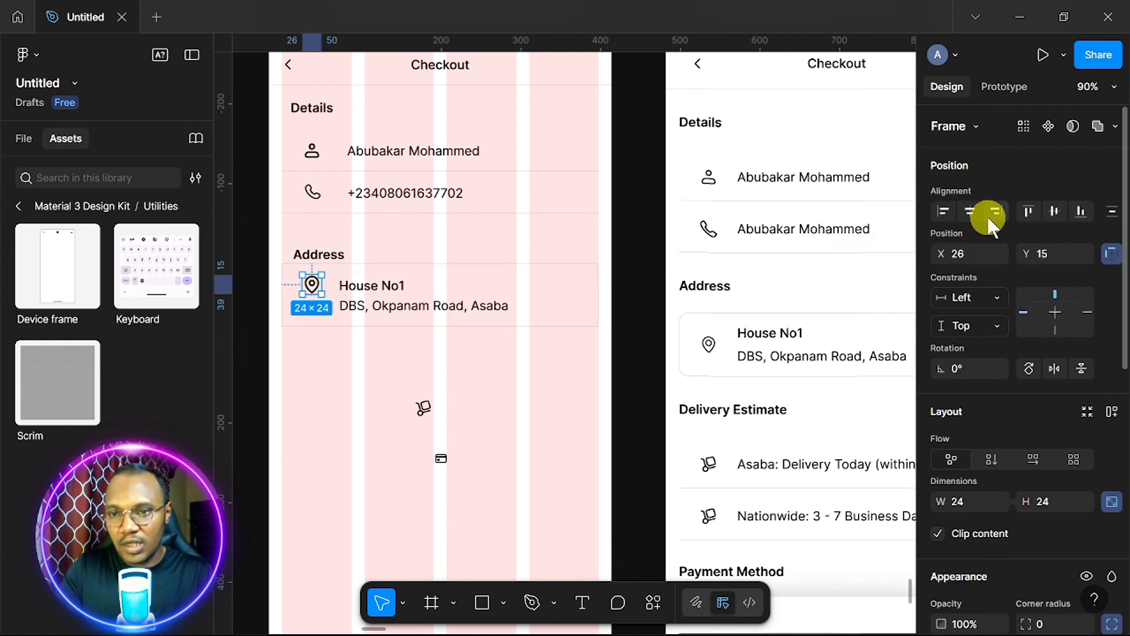
{"action": "left_click", "coordinate": [1054, 212]}
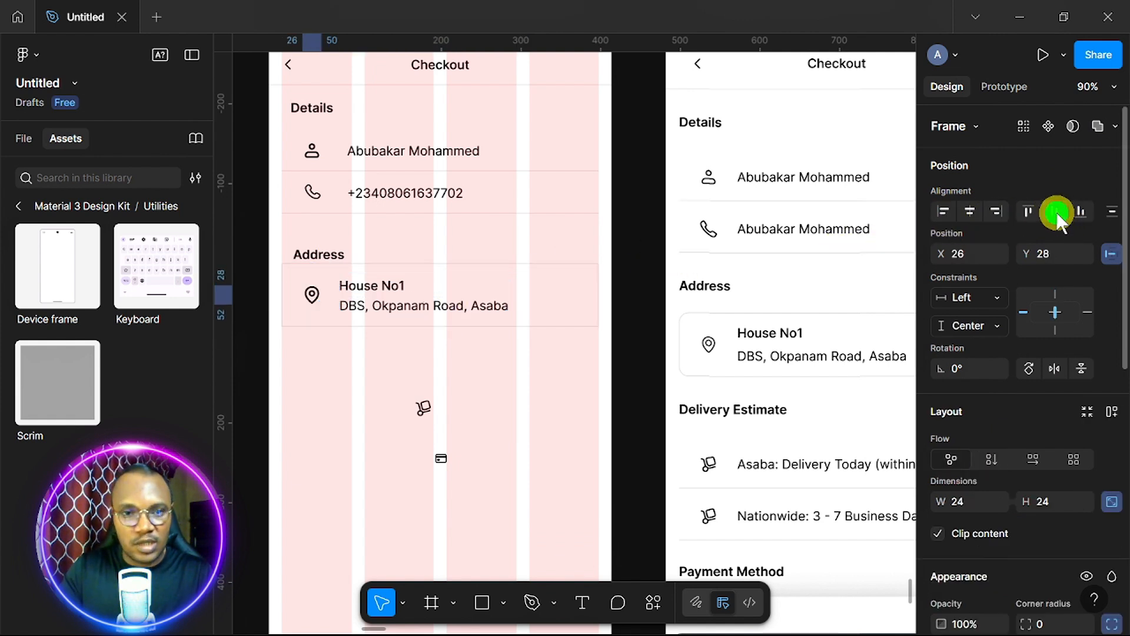
{"action": "scroll", "coordinate": [532, 386], "scroll_direction": "down", "scroll_amount": 2}
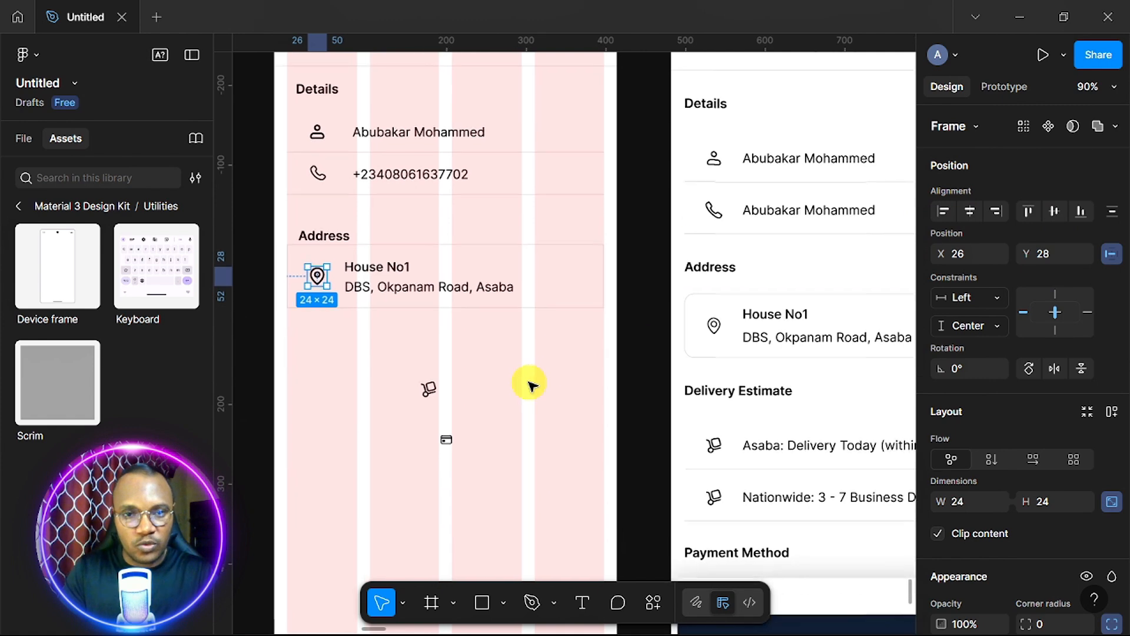
{"action": "scroll", "coordinate": [532, 386], "scroll_direction": "left", "scroll_amount": 3}
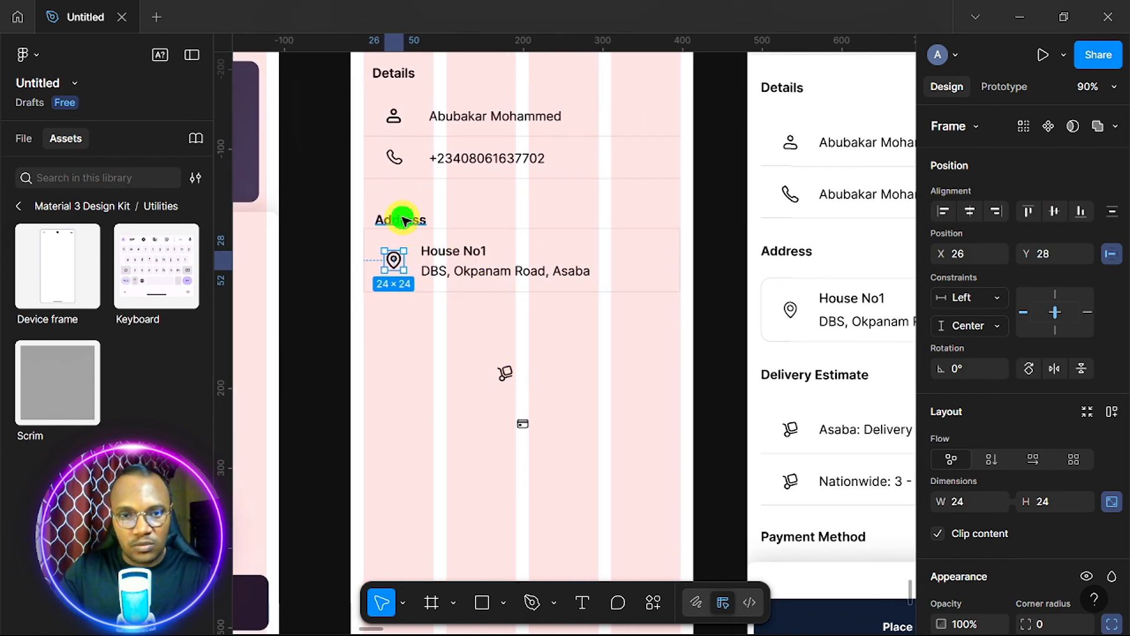
Add a left-aligned 'Delivery Estimate' heading below the Address row and move the card icon lower.
{"action": "left_click_drag", "start_coordinate": [405, 220], "coordinate": [404, 329]}
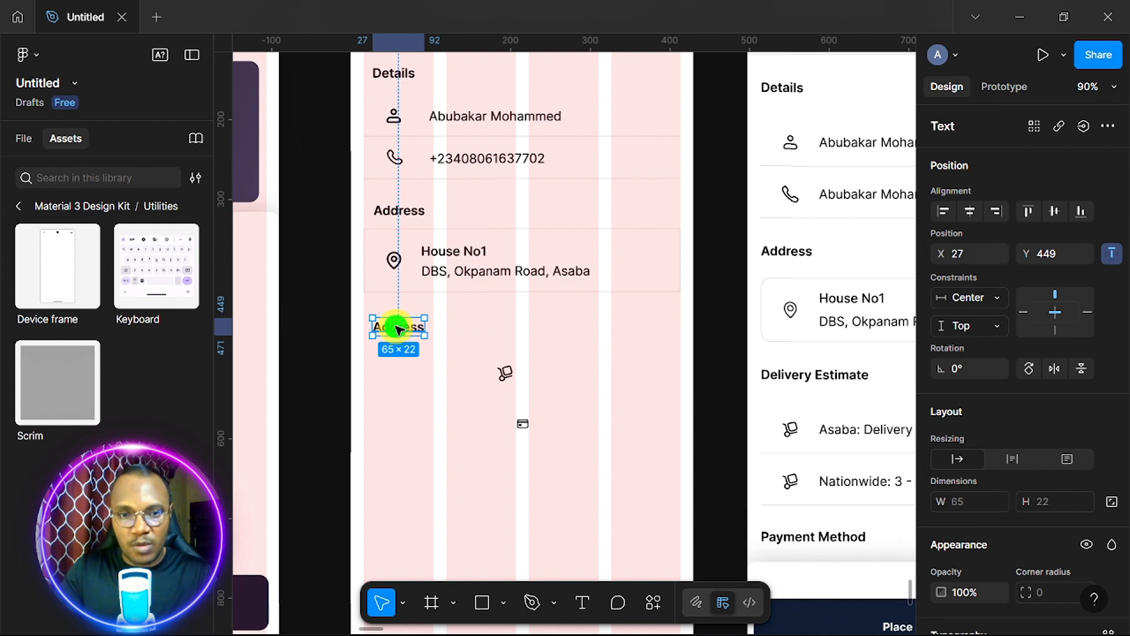
{"action": "double_click", "coordinate": [398, 328]}
{"action": "type", "text": "D"}
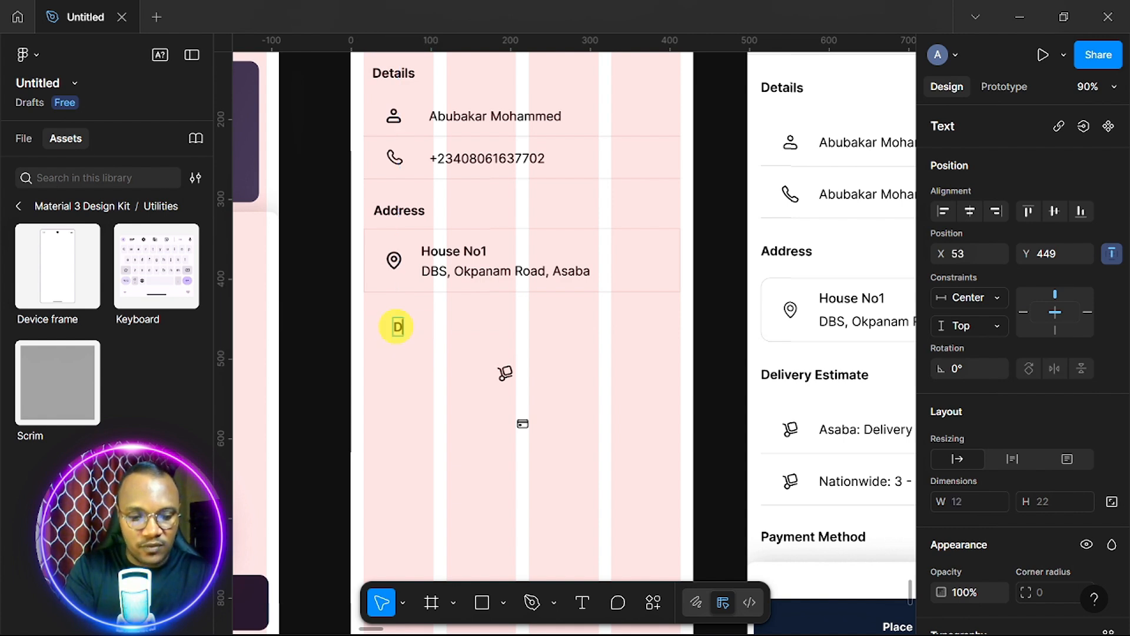
{"action": "type", "text": "elivery Estimate"}
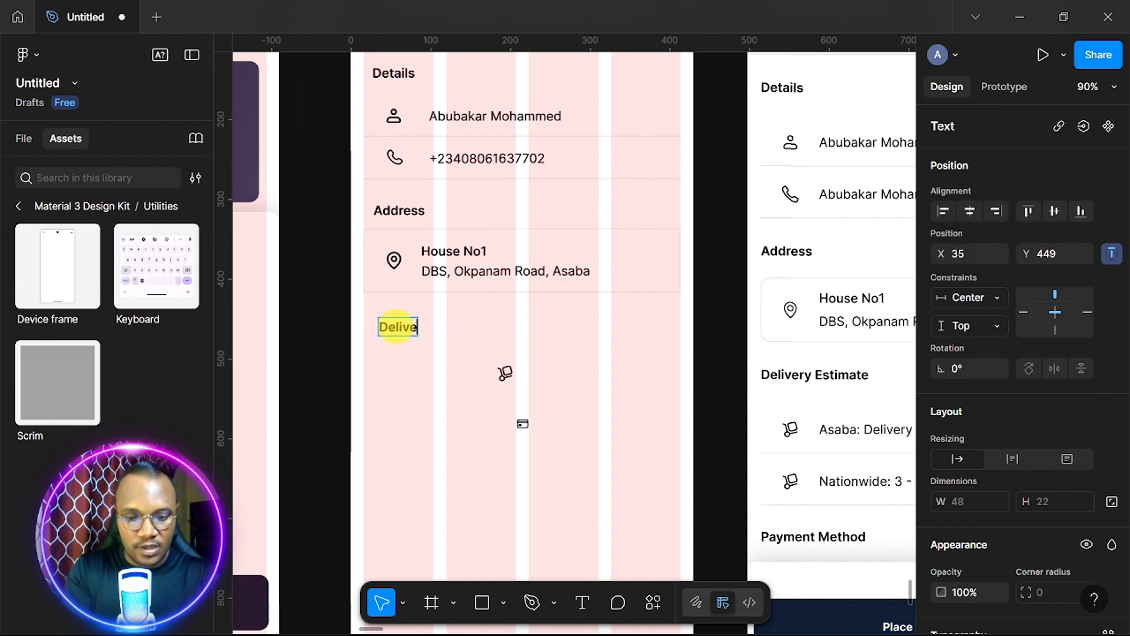
{"action": "key", "text": "Escape"}
{"action": "left_click_drag", "start_coordinate": [424, 326], "coordinate": [441, 335]}
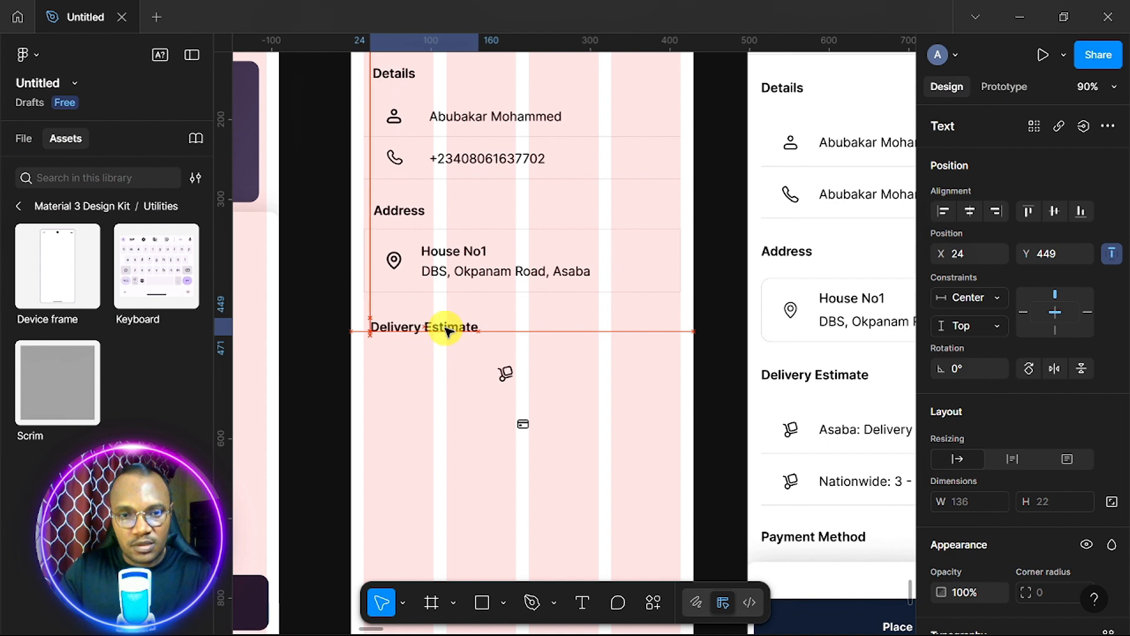
{"action": "scroll", "coordinate": [465, 306], "scroll_direction": "down", "scroll_amount": 3}
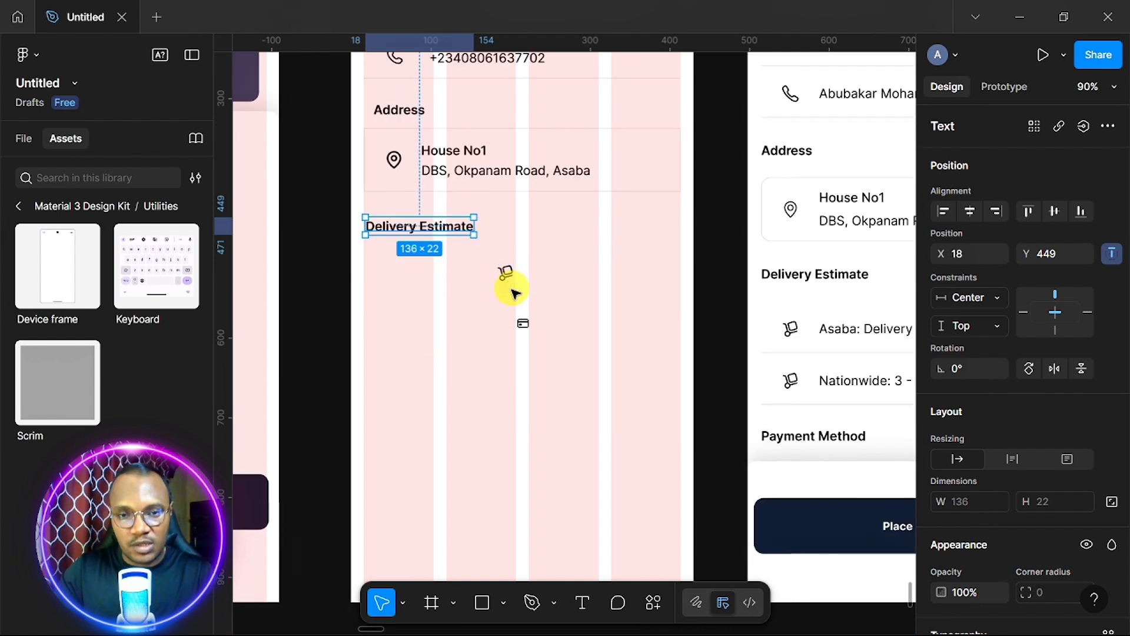
{"action": "left_click_drag", "start_coordinate": [523, 323], "coordinate": [521, 449]}
{"action": "scroll", "coordinate": [506, 111], "scroll_direction": "up", "scroll_amount": 1}
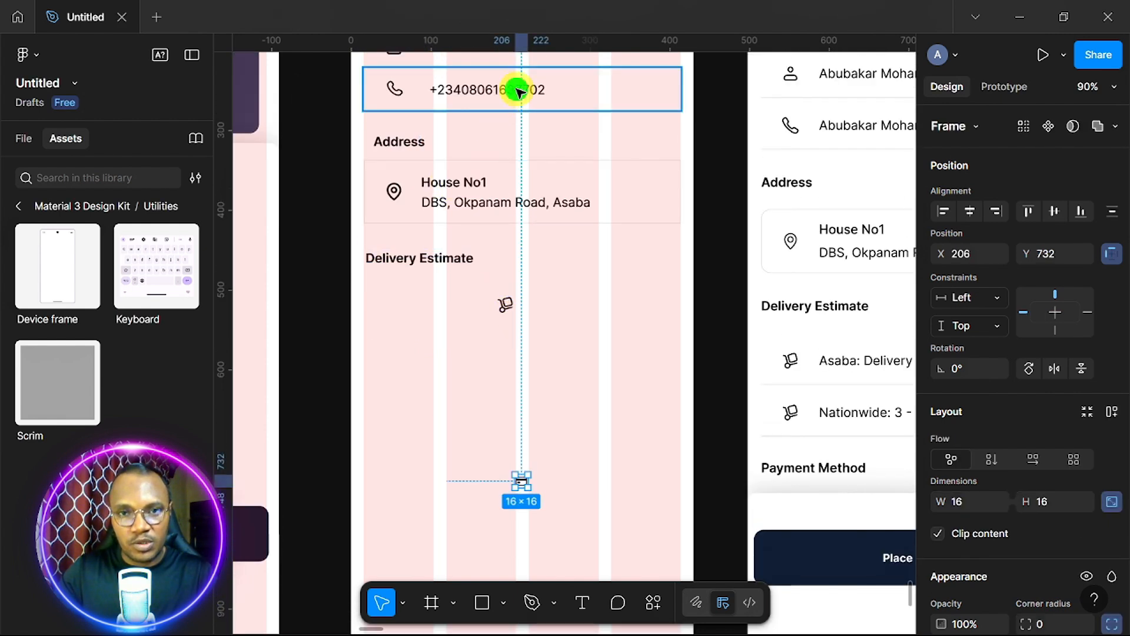
Copy the phone row under Delivery Estimate, swap its icon for the truck, and center it horizontally.
{"action": "left_click_drag", "start_coordinate": [517, 89], "coordinate": [479, 429]}
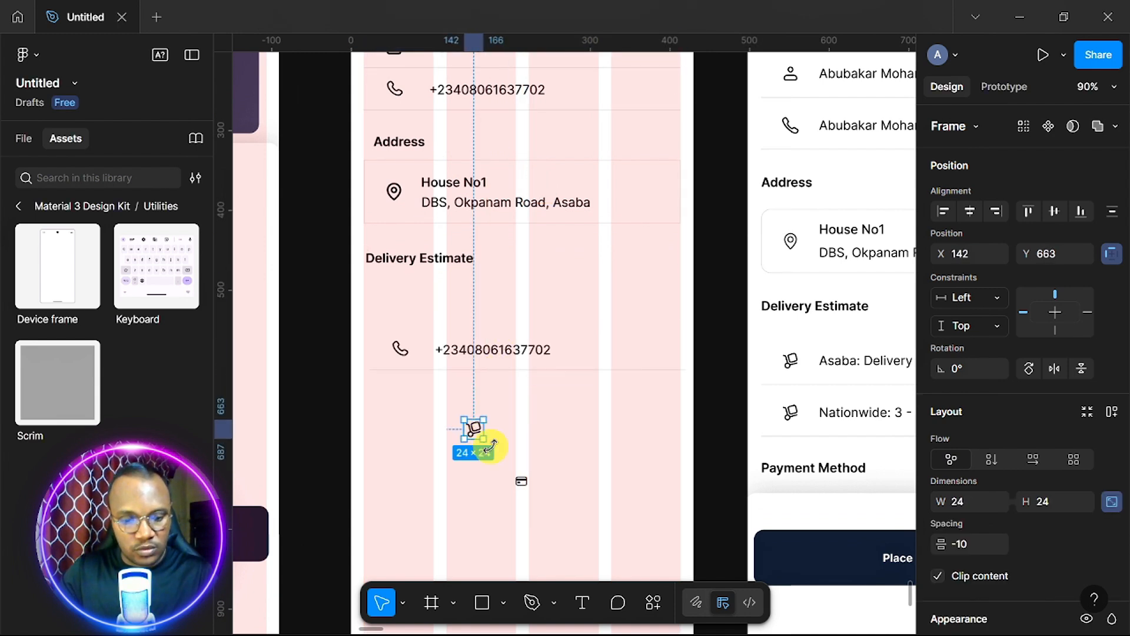
{"action": "key", "text": "Delete"}
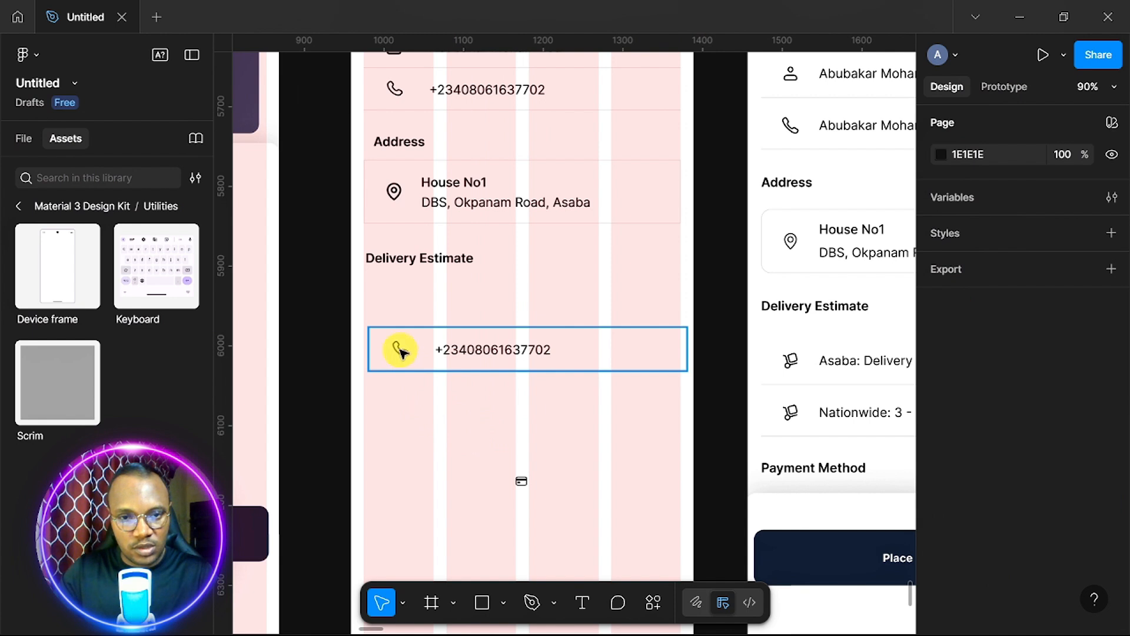
{"action": "double_click", "coordinate": [405, 352]}
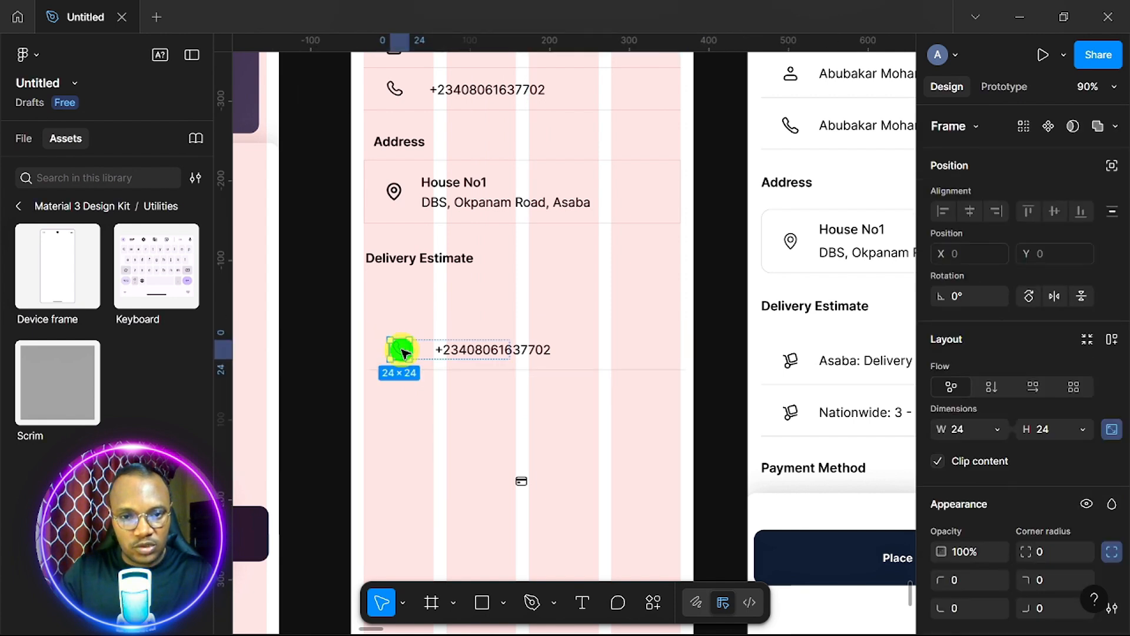
{"action": "right_click", "coordinate": [403, 352]}
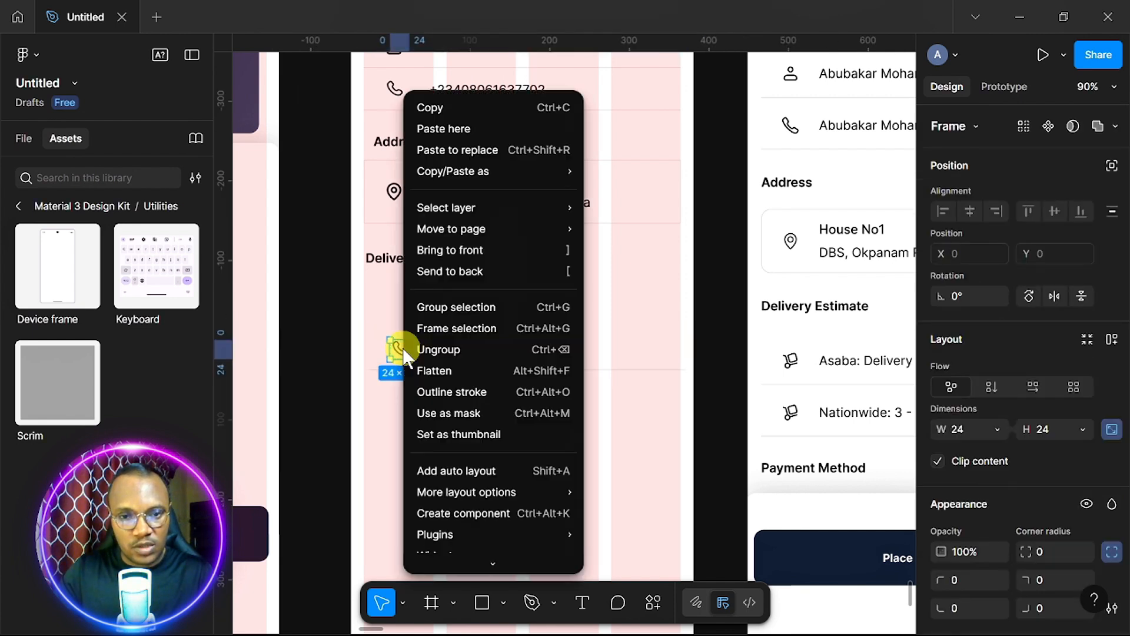
{"action": "left_click", "coordinate": [476, 154]}
{"action": "left_click_drag", "start_coordinate": [580, 353], "coordinate": [580, 323]}
{"action": "left_click", "coordinate": [970, 210]}
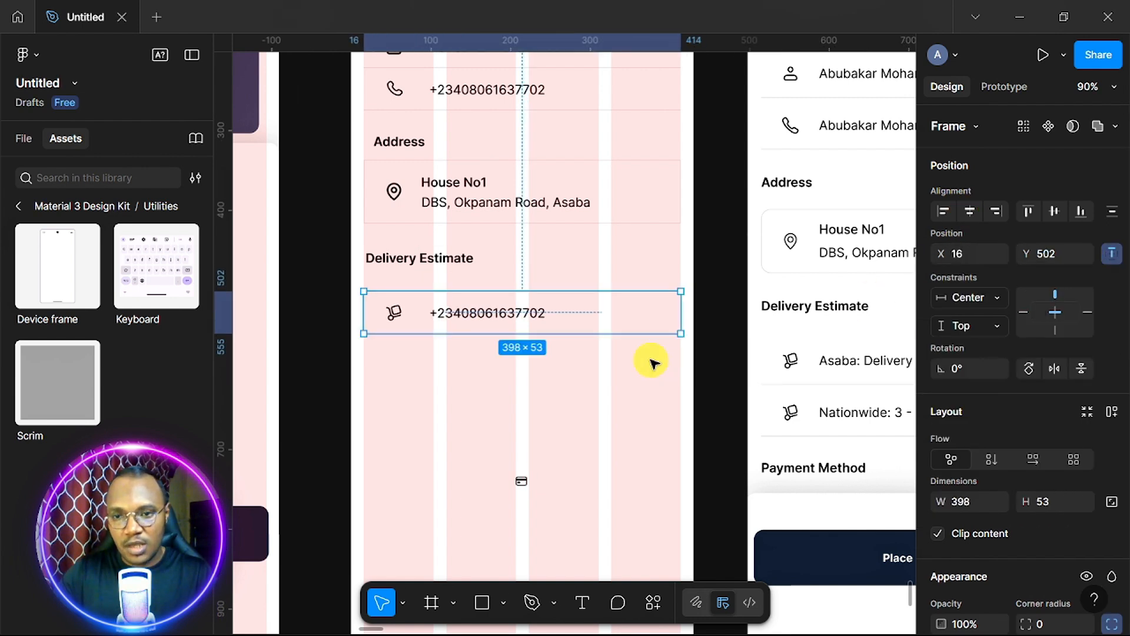
{"action": "left_click", "coordinate": [469, 315]}
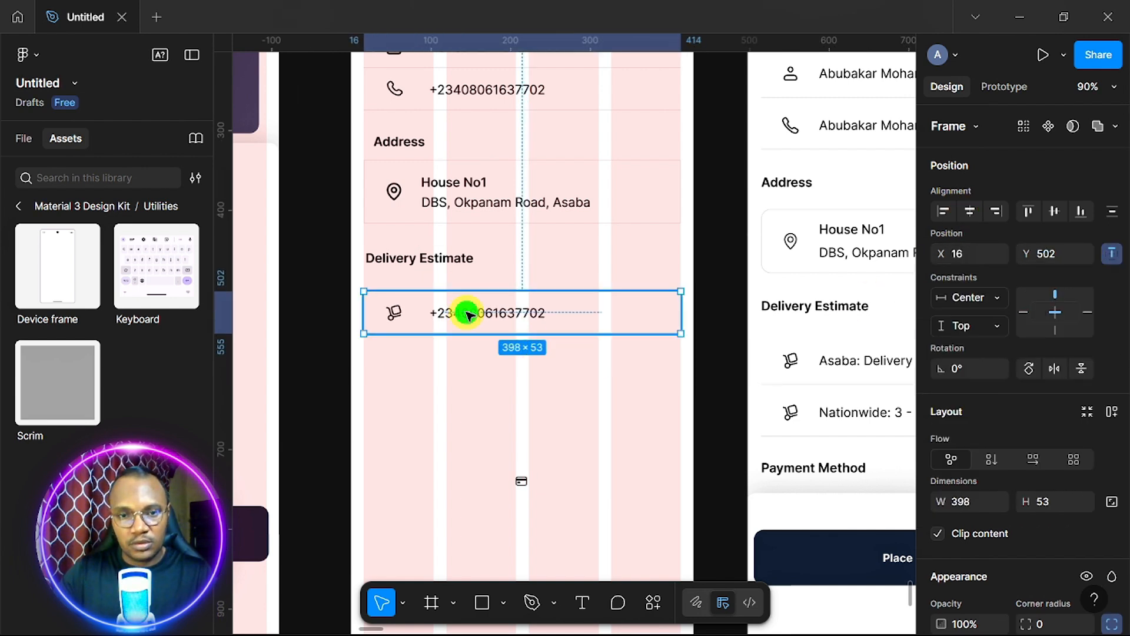
Retype the delivery row as 'Asaba: Delivery To…day (withing 3 hours)'.
{"action": "double_click", "coordinate": [468, 315]}
{"action": "double_click", "coordinate": [468, 315]}
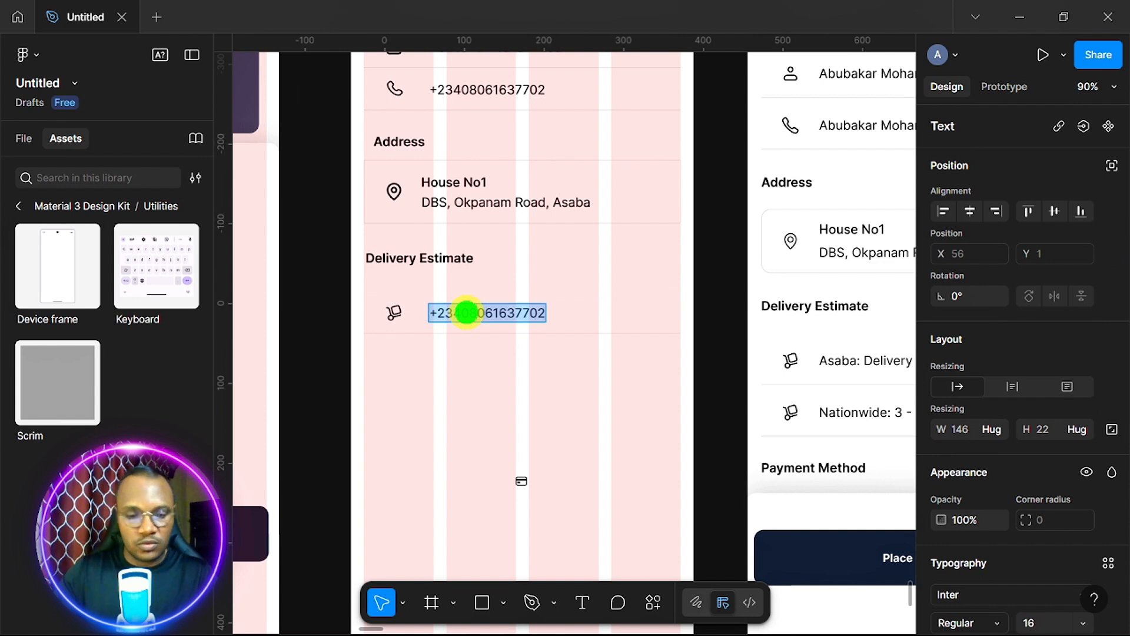
{"action": "type", "text": "A"}
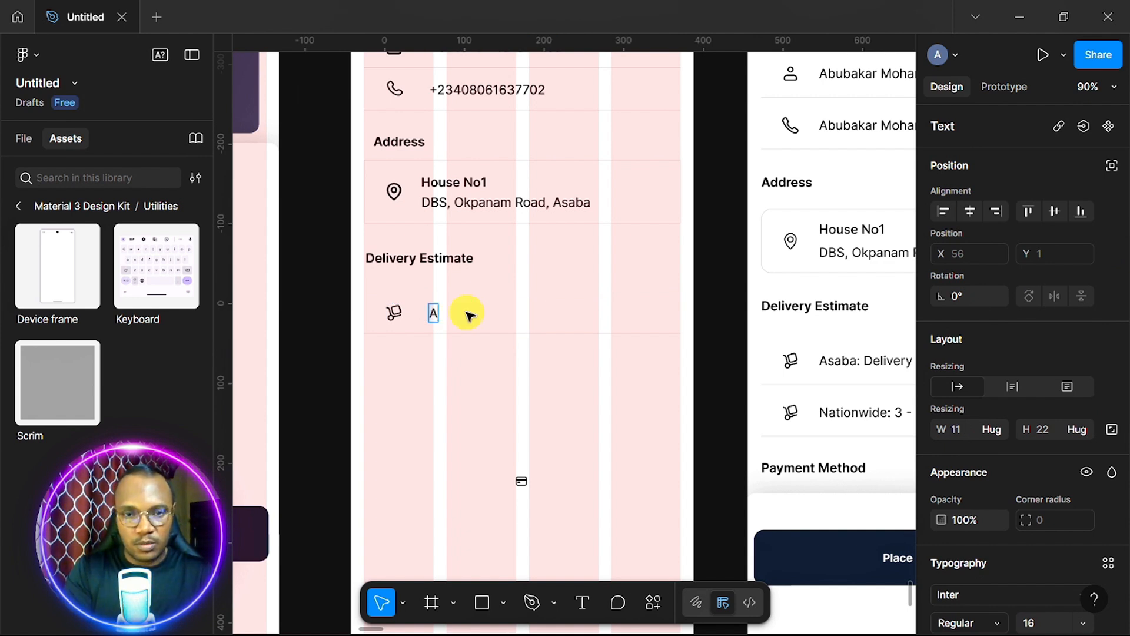
{"action": "type", "text": "saba: Delivery To"}
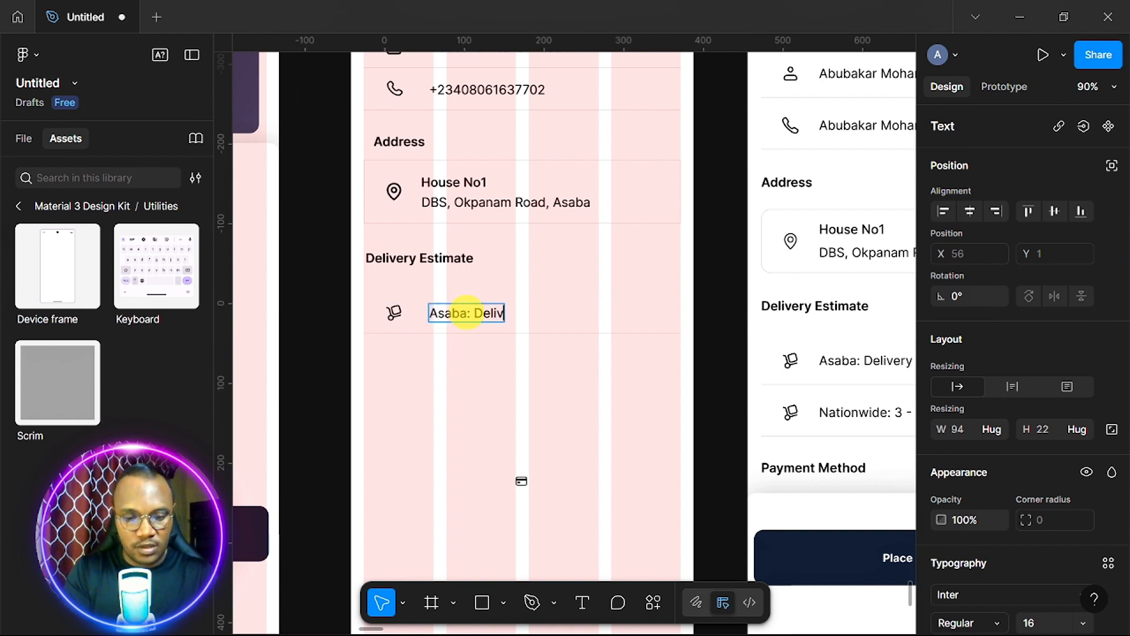
{"action": "scroll", "coordinate": [466, 314], "scroll_direction": "right", "scroll_amount": 3}
{"action": "type", "text": "day (withing 3 hours)"}
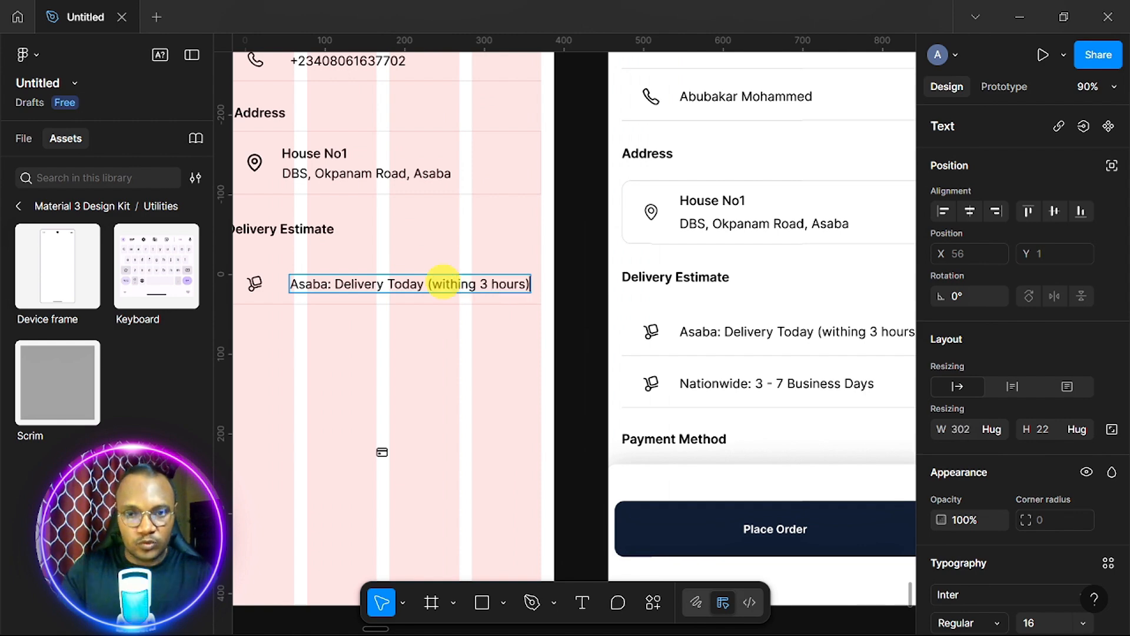
Duplicate it as 'Nationwide: 3 - 7 Business Days' and copy the heading below both rows.
{"action": "left_click_drag", "start_coordinate": [424, 250], "coordinate": [423, 287]}
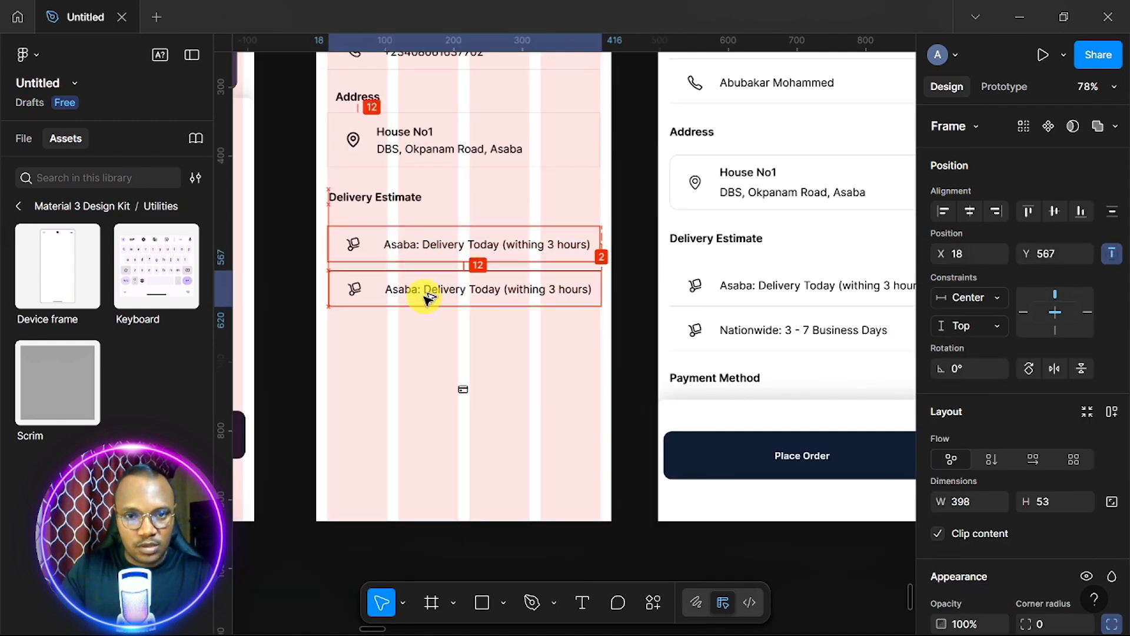
{"action": "double_click", "coordinate": [406, 281]}
{"action": "double_click", "coordinate": [407, 281]}
{"action": "type", "text": "Nationwide:"}
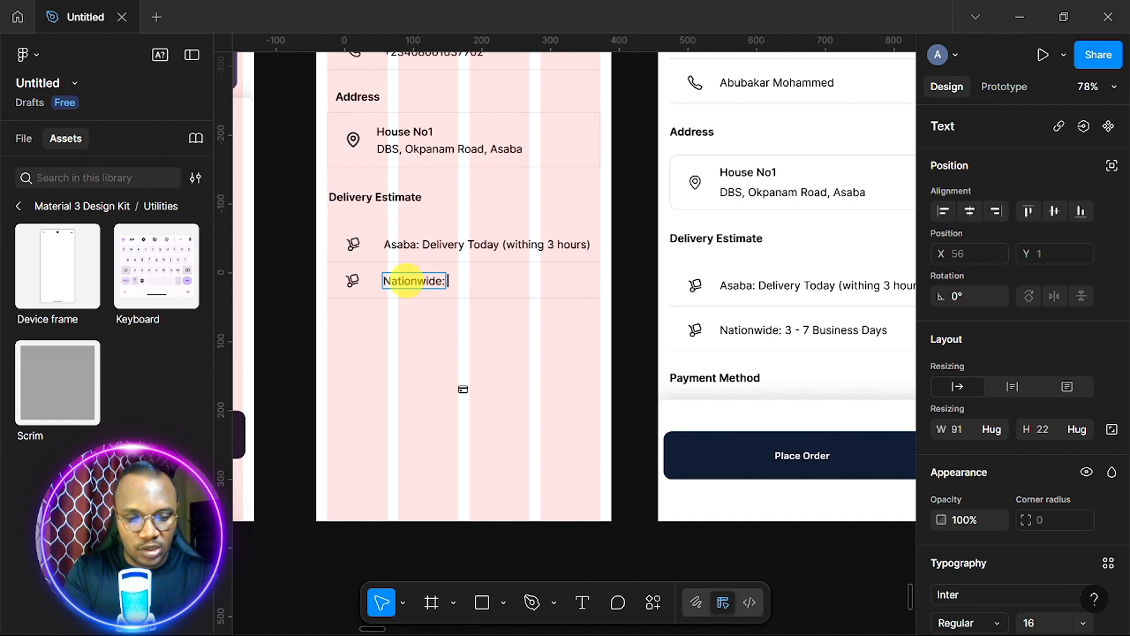
{"action": "type", "text": " 3"}
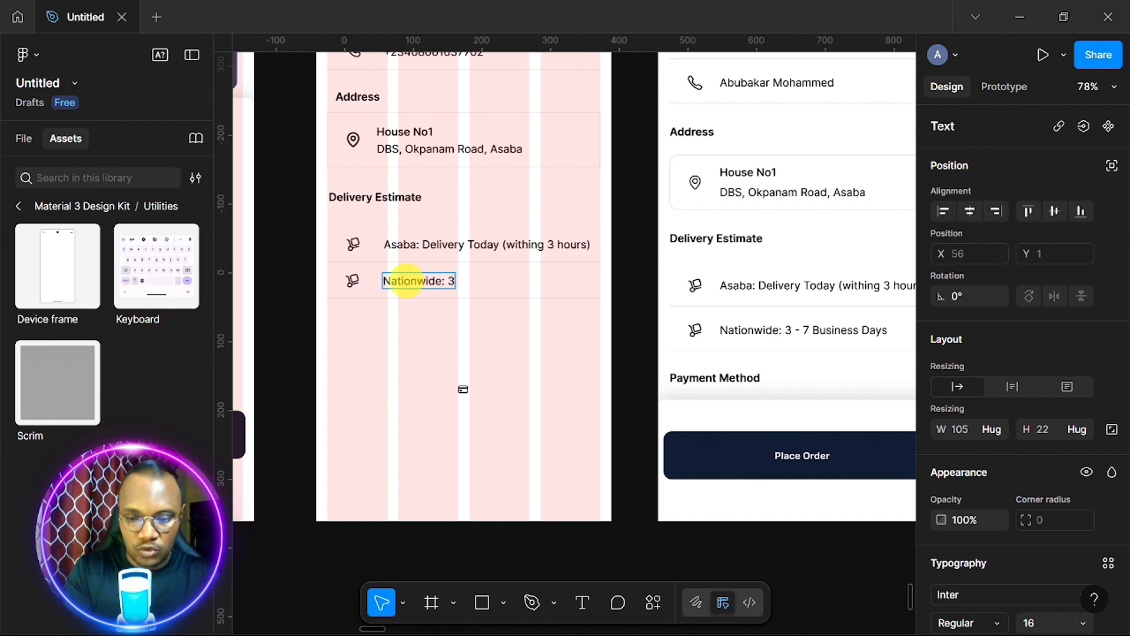
{"action": "type", "text": " - 7"}
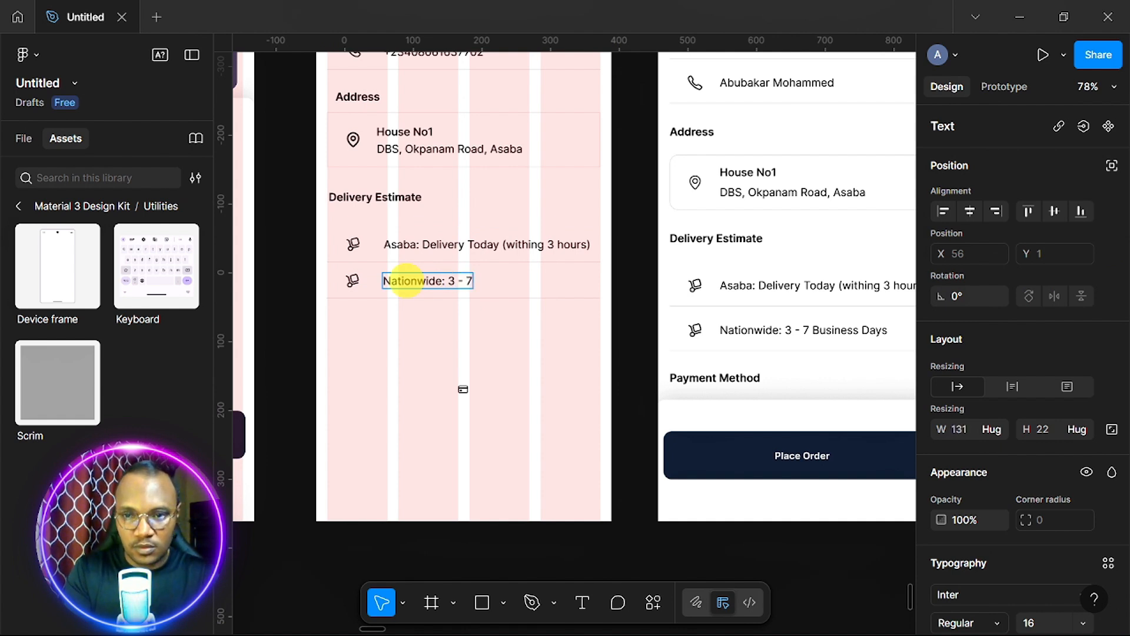
{"action": "type", "text": " Business"}
{"action": "type", "text": "Days"}
{"action": "left_click", "coordinate": [372, 201]}
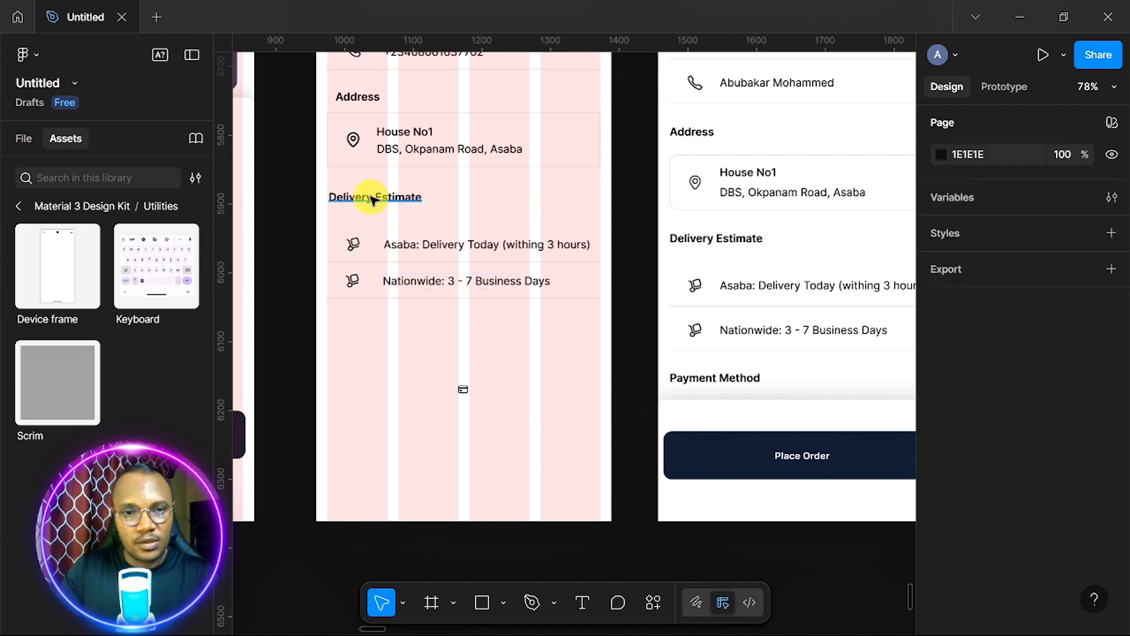
{"action": "left_click_drag", "start_coordinate": [372, 201], "coordinate": [371, 329]}
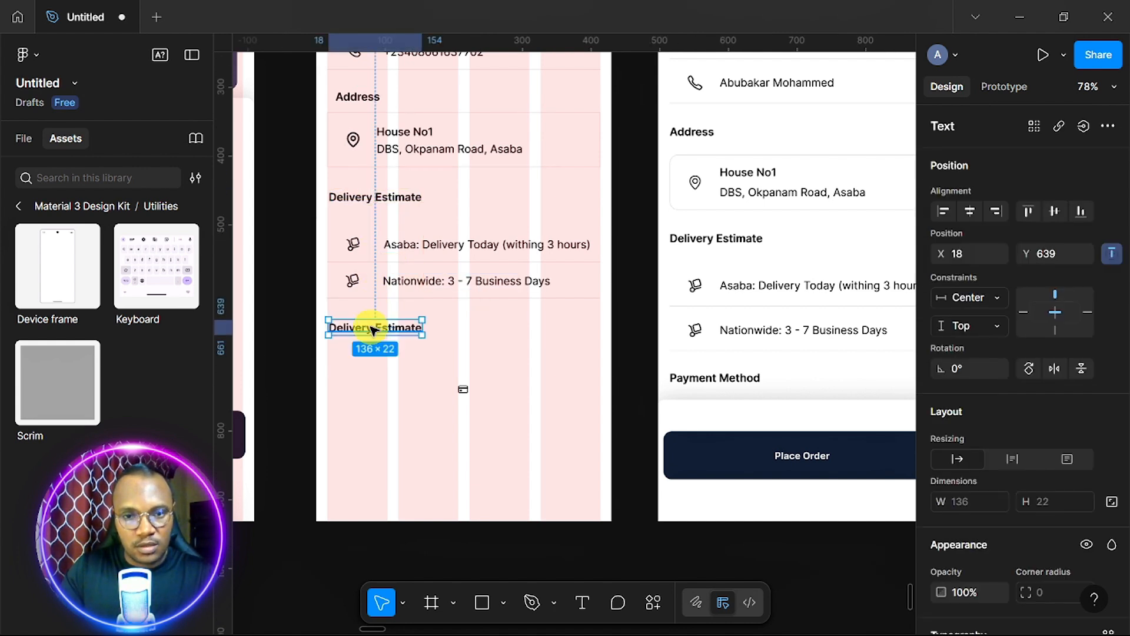
Retype the copied heading below the delivery rows as 'Payment Method'.
{"action": "double_click", "coordinate": [372, 328]}
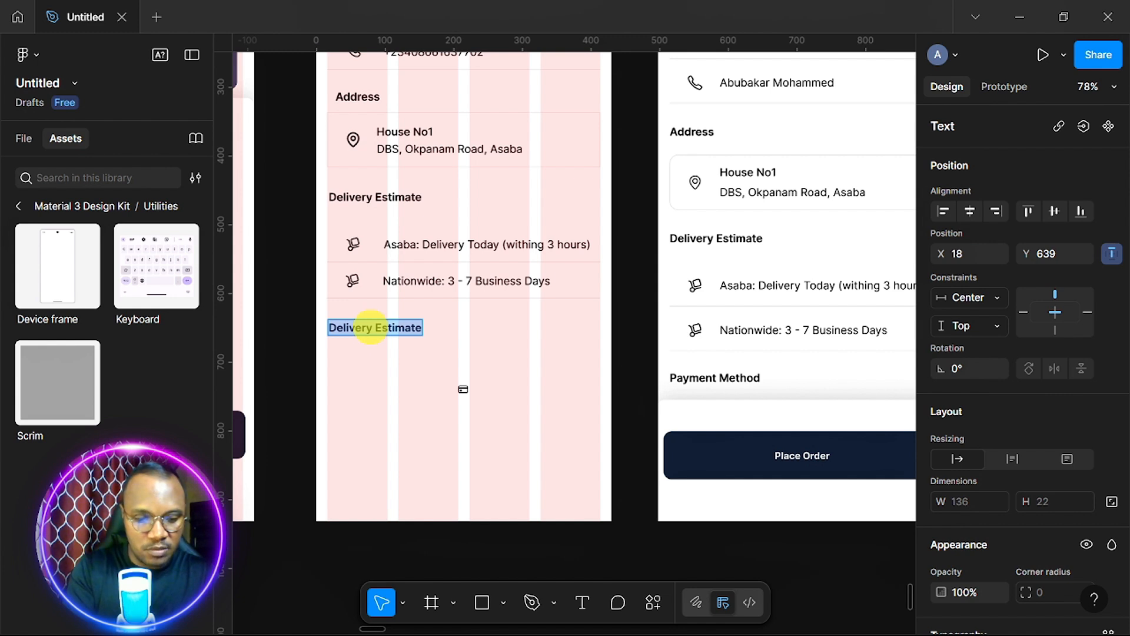
{"action": "type", "text": "Pay"}
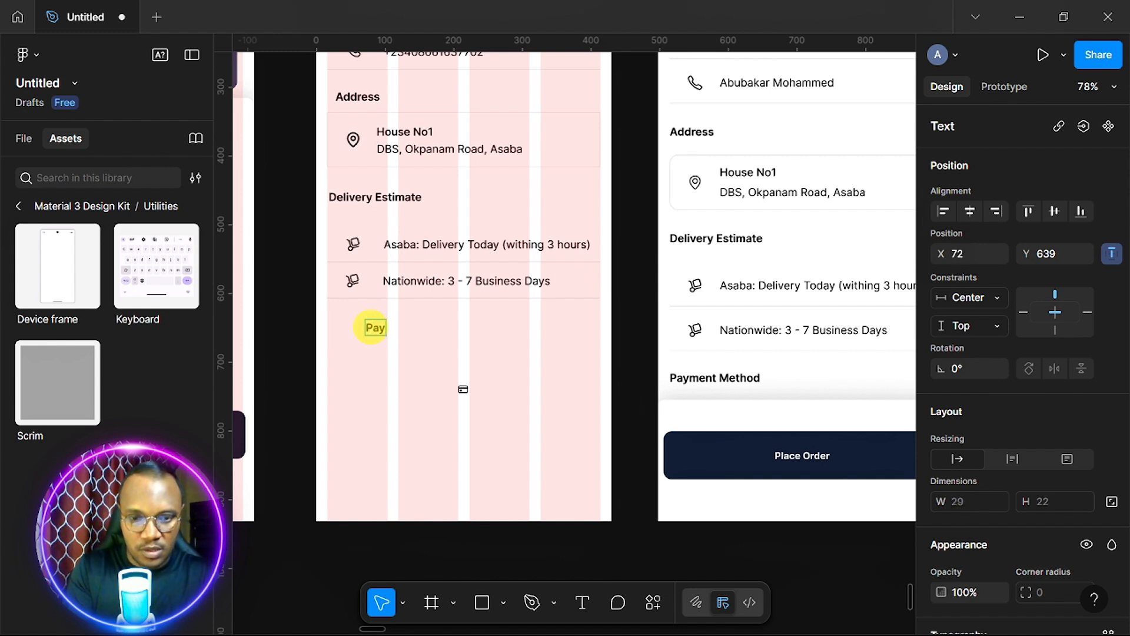
{"action": "type", "text": "ment Me"}
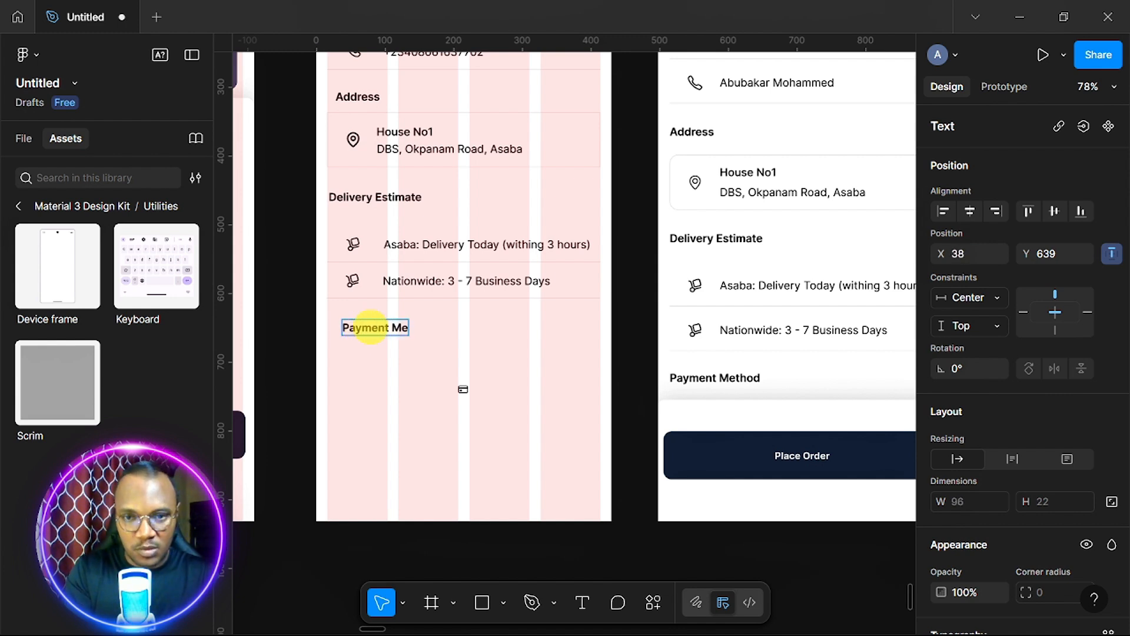
{"action": "type", "text": "thod"}
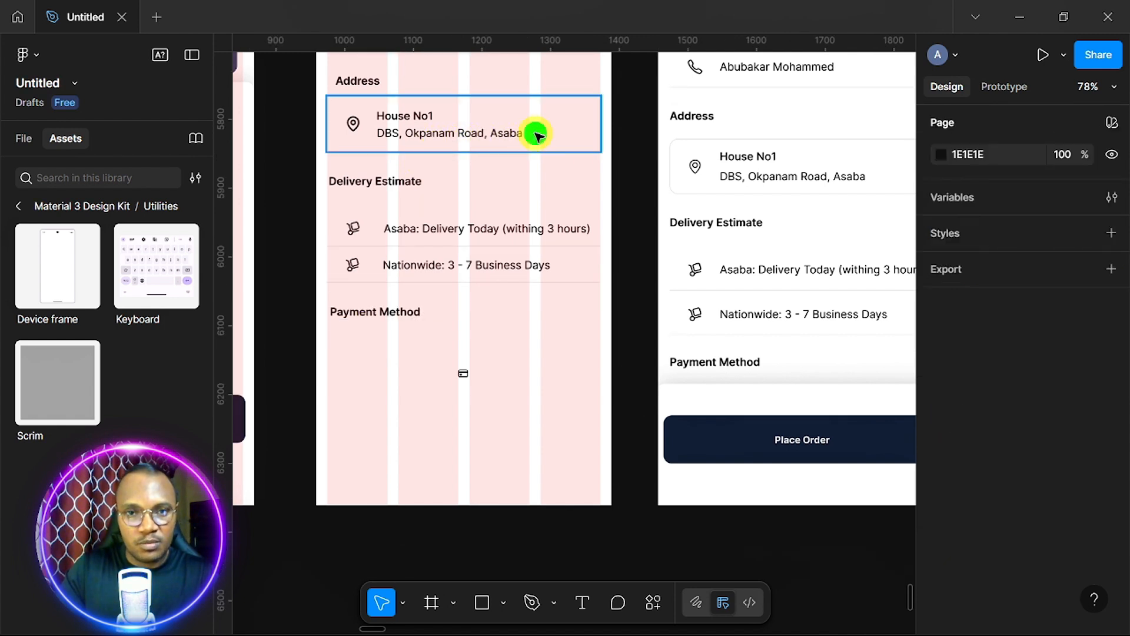
Duplicate the address card below Payment Method and resize the card icon to 24×24.
{"action": "left_click", "coordinate": [538, 135]}
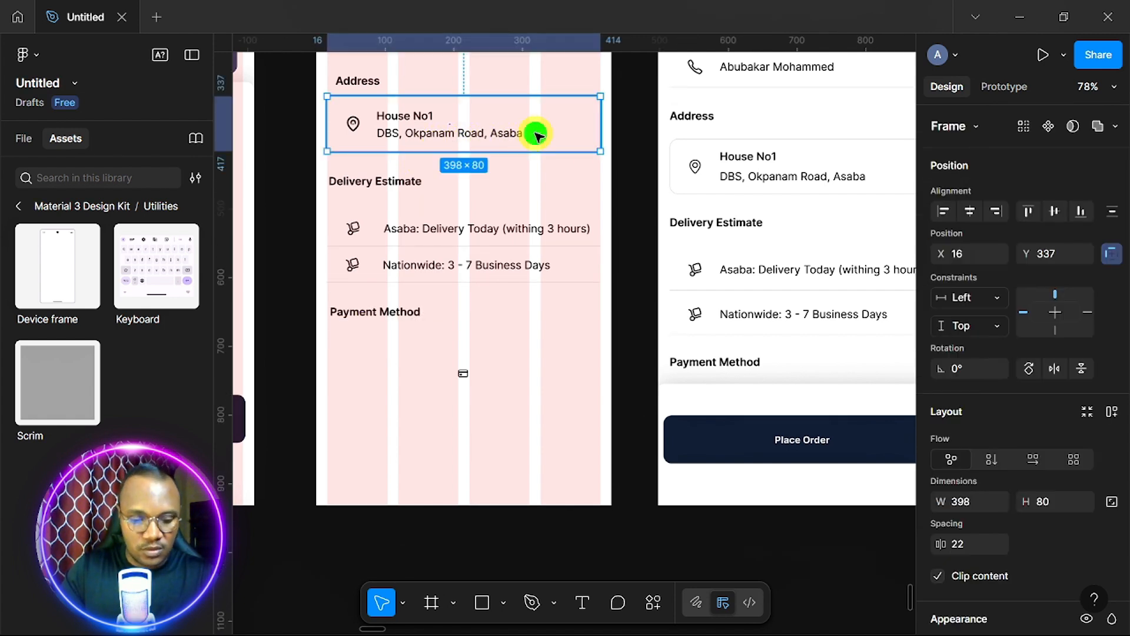
{"action": "left_click_drag", "start_coordinate": [537, 135], "coordinate": [541, 351]}
{"action": "left_click_drag", "start_coordinate": [540, 351], "coordinate": [541, 351]}
{"action": "left_click_drag", "start_coordinate": [464, 373], "coordinate": [467, 404]}
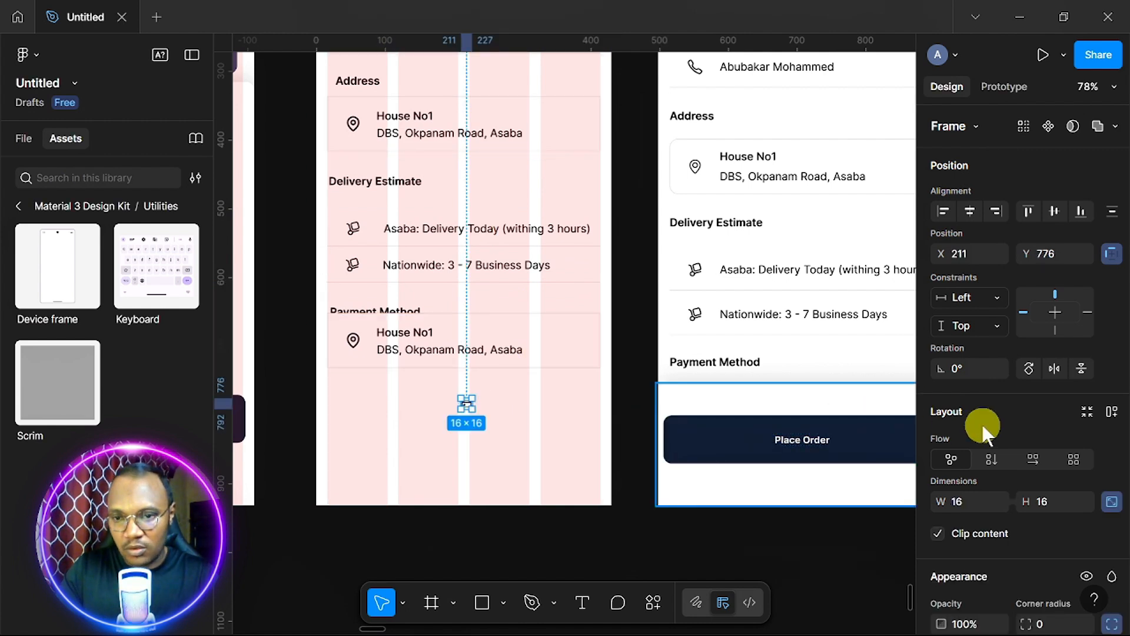
{"action": "left_click", "coordinate": [970, 500]}
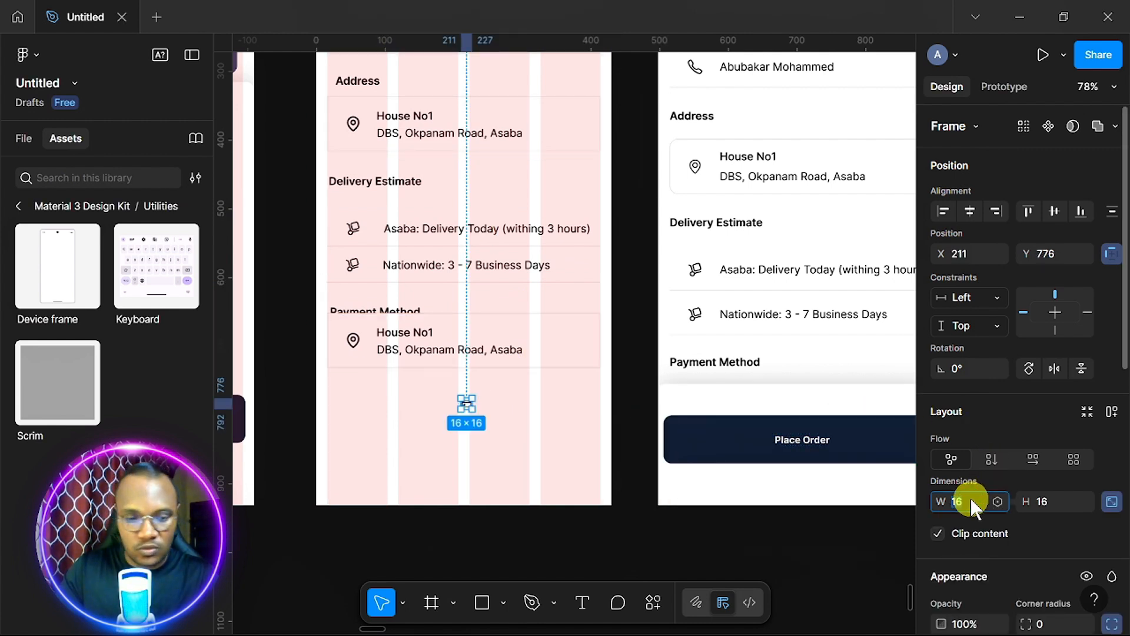
{"action": "key", "text": "Tab"}
{"action": "type", "text": "24"}
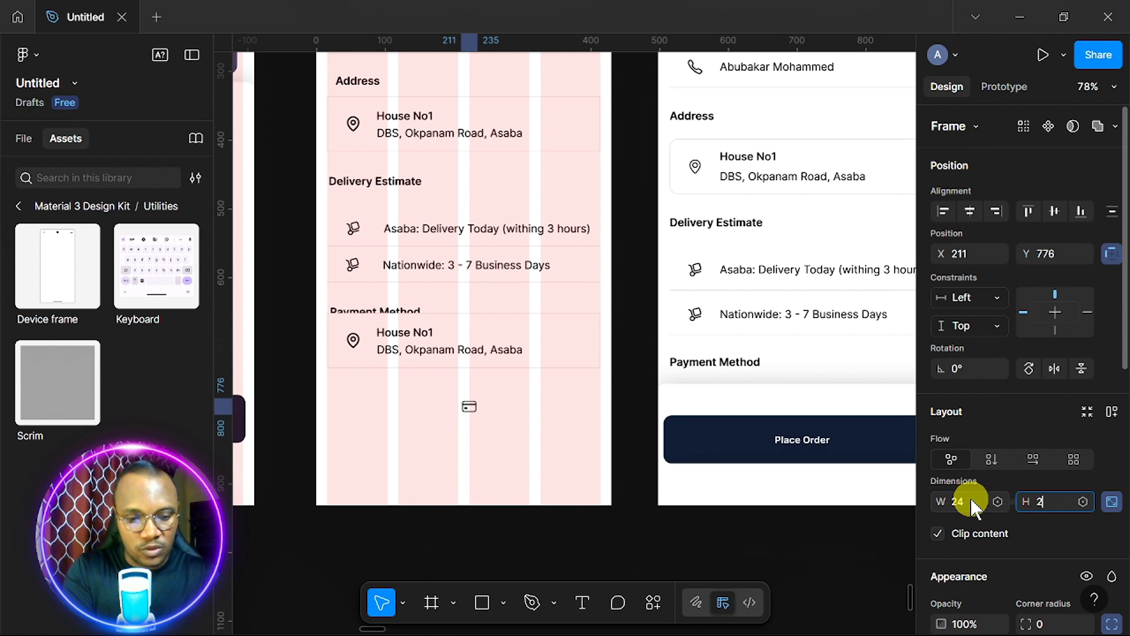
{"action": "key", "text": "Return"}
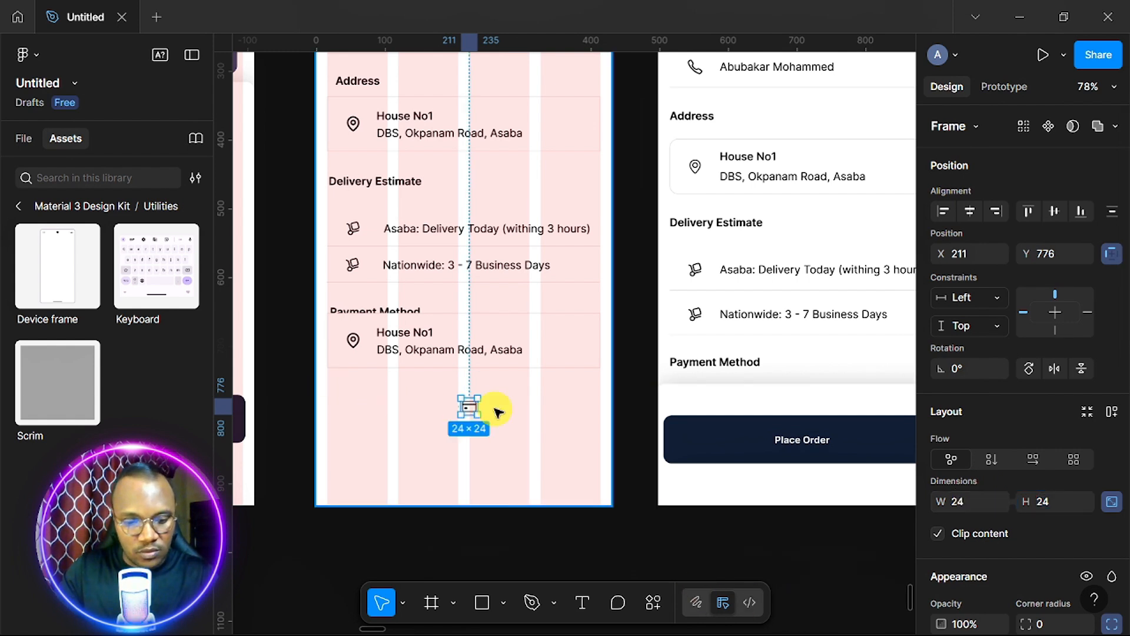
{"action": "left_click", "coordinate": [421, 424]}
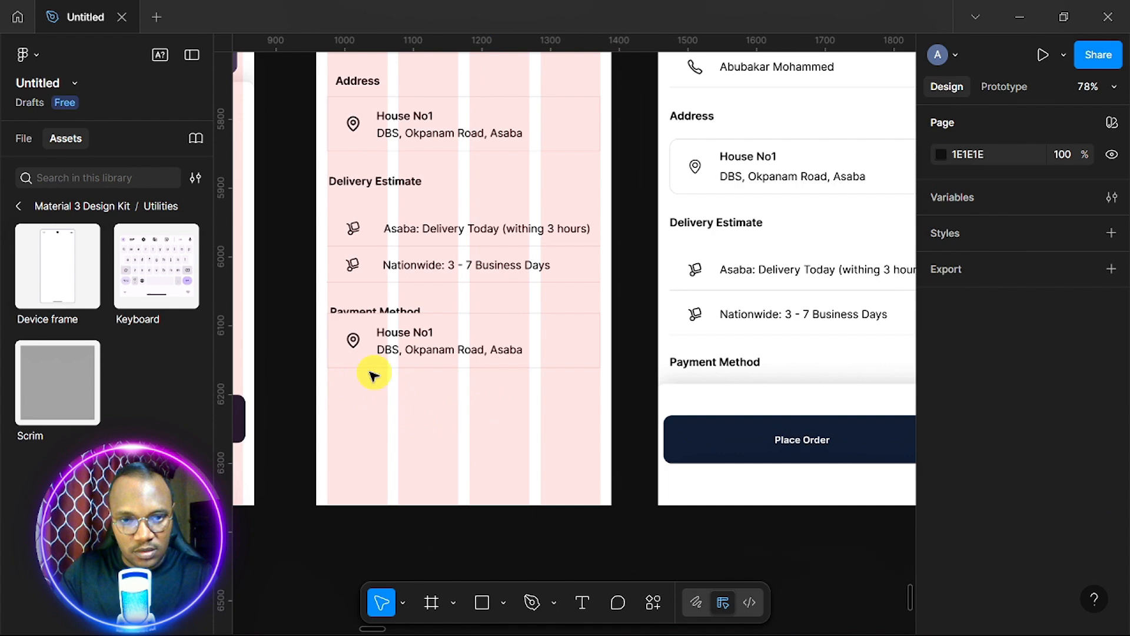
Replace the pin with the card icon, delete the house-number line, and move the row under the heading.
{"action": "right_click", "coordinate": [351, 344]}
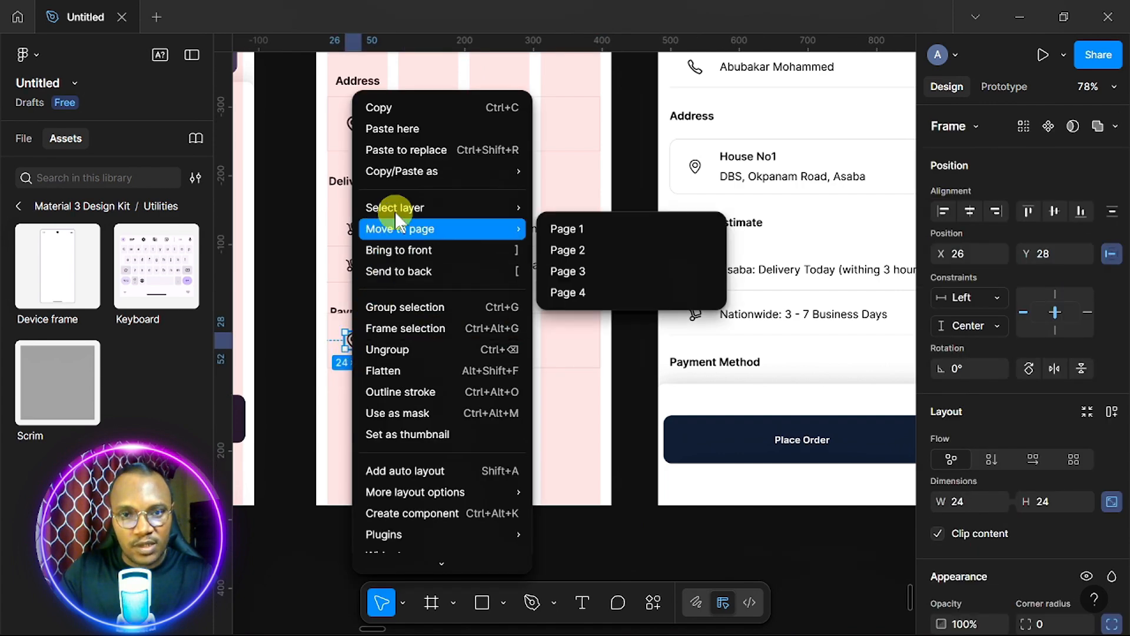
{"action": "left_click", "coordinate": [420, 152]}
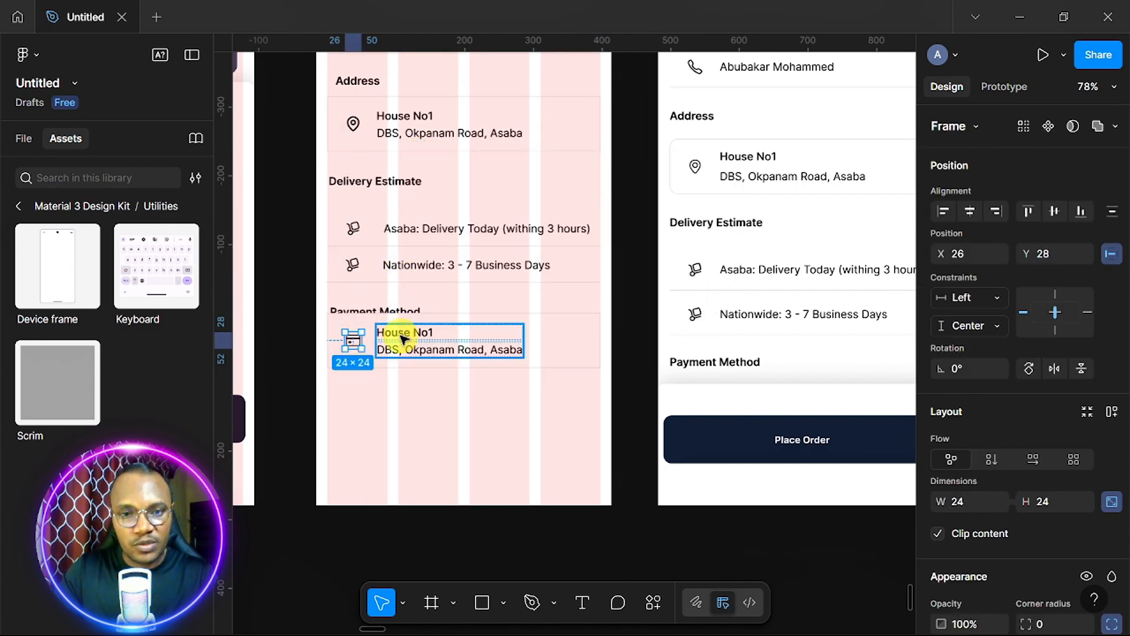
{"action": "left_click", "coordinate": [425, 342]}
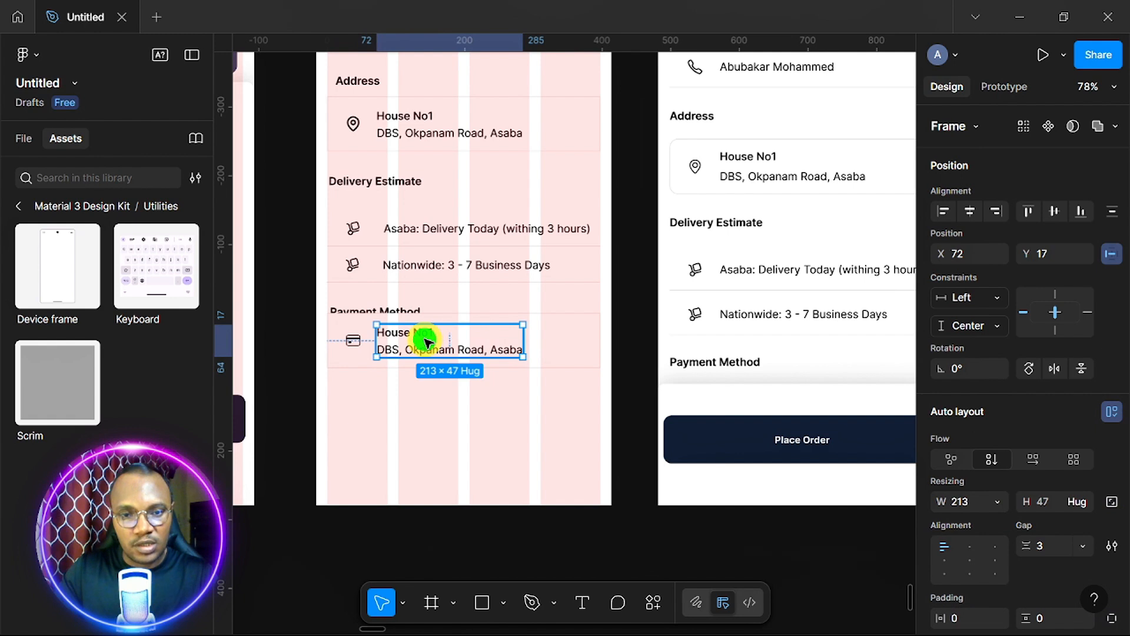
{"action": "right_click", "coordinate": [426, 342]}
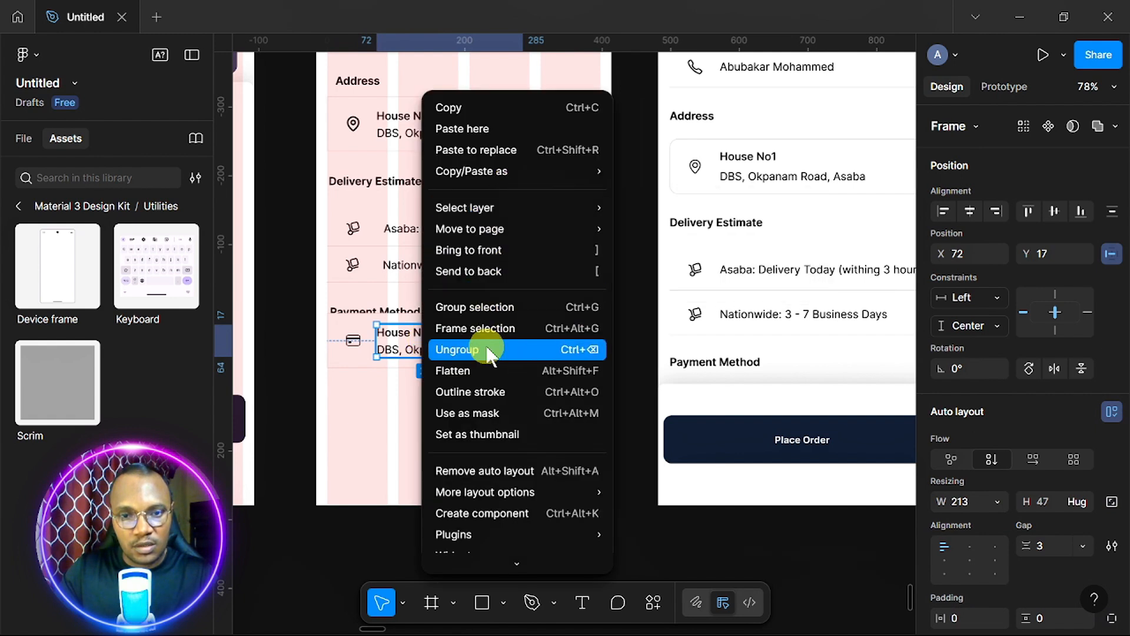
{"action": "left_click", "coordinate": [487, 350]}
{"action": "left_click", "coordinate": [421, 334]}
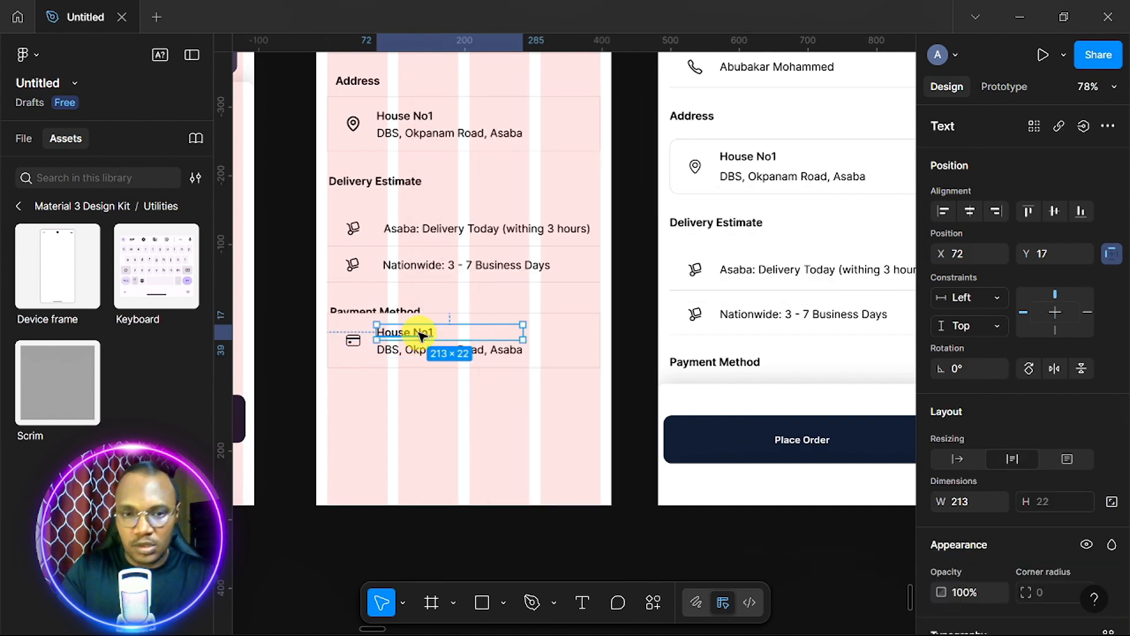
{"action": "key", "text": "Delete"}
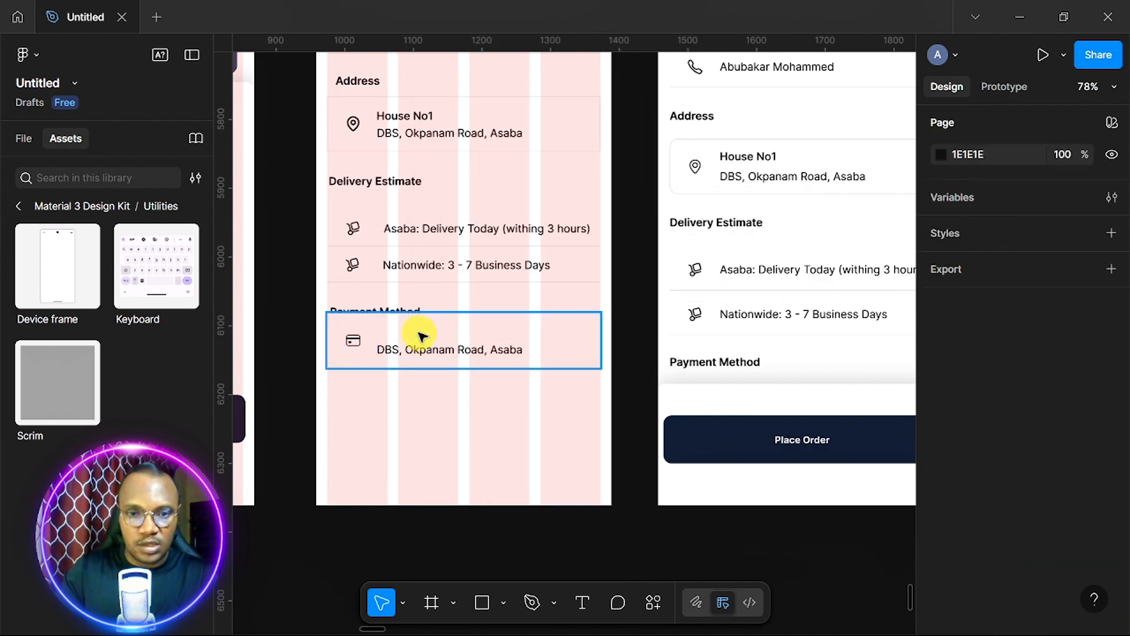
{"action": "left_click", "coordinate": [451, 338]}
{"action": "left_click_drag", "start_coordinate": [453, 349], "coordinate": [443, 386]}
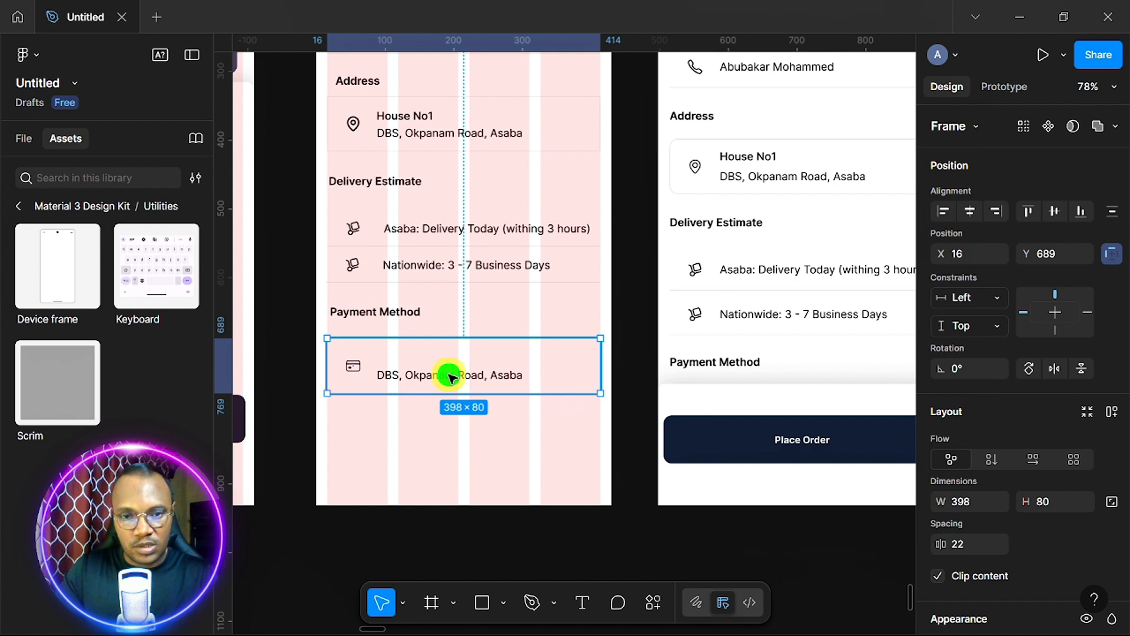
{"action": "double_click", "coordinate": [450, 375]}
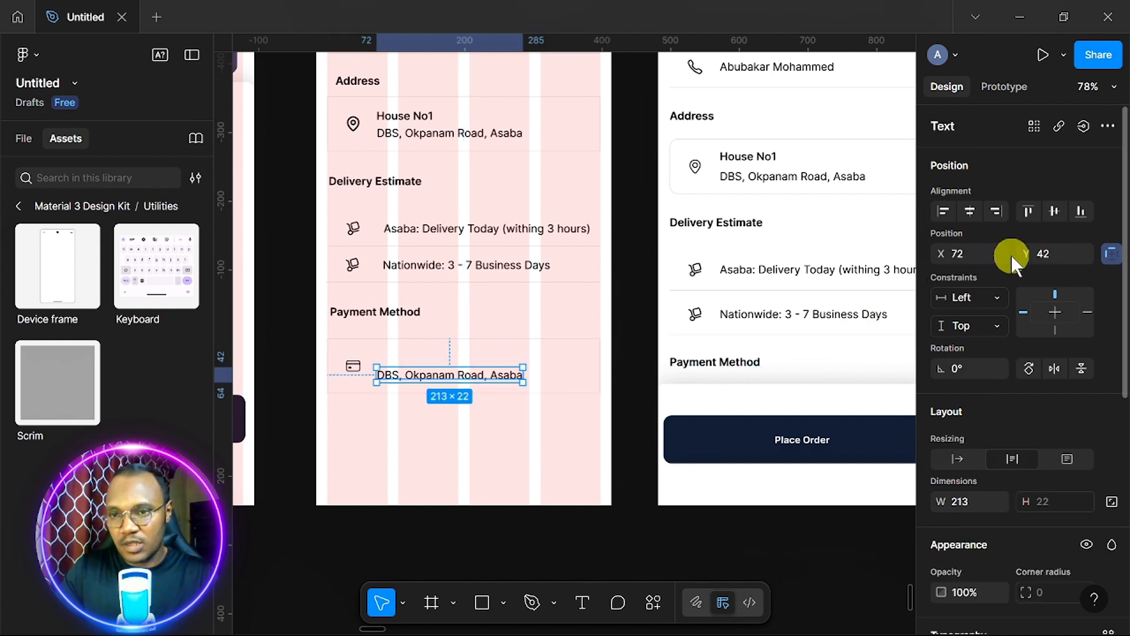
{"action": "left_click", "coordinate": [1053, 212]}
{"action": "key", "text": "Escape"}
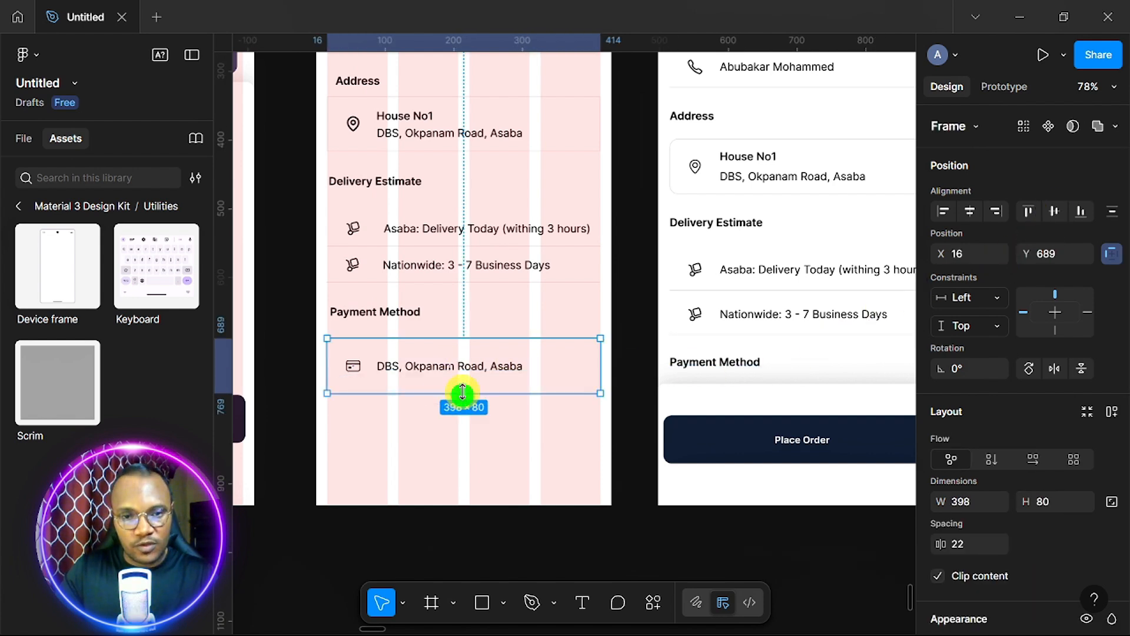
{"action": "left_click_drag", "start_coordinate": [463, 392], "coordinate": [473, 375]}
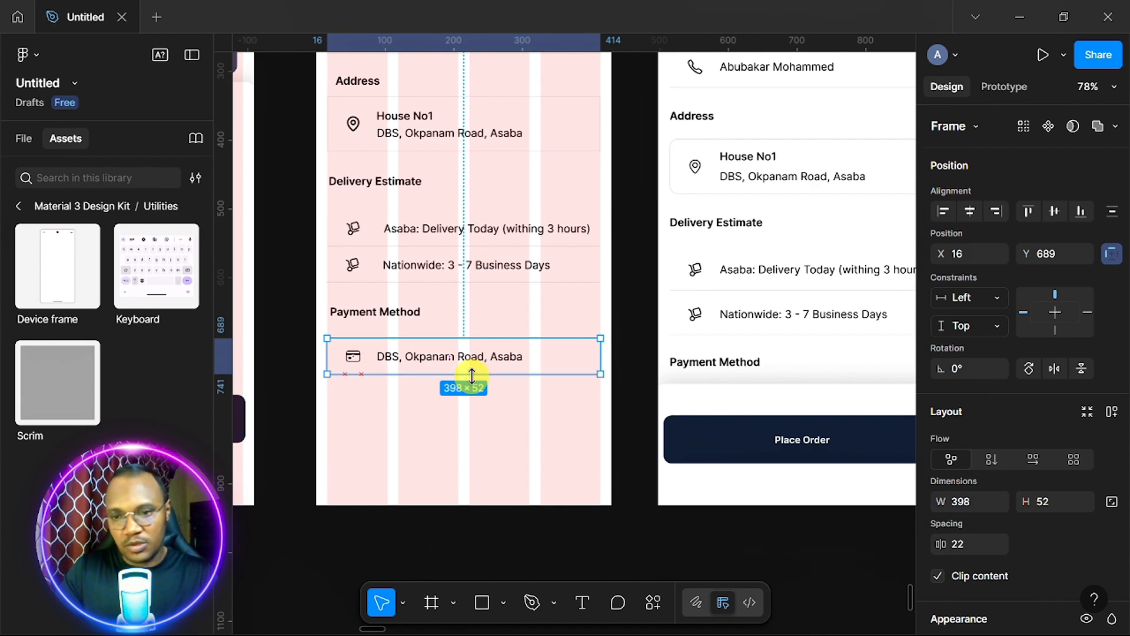
{"action": "scroll", "coordinate": [583, 430], "scroll_direction": "down", "scroll_amount": 2}
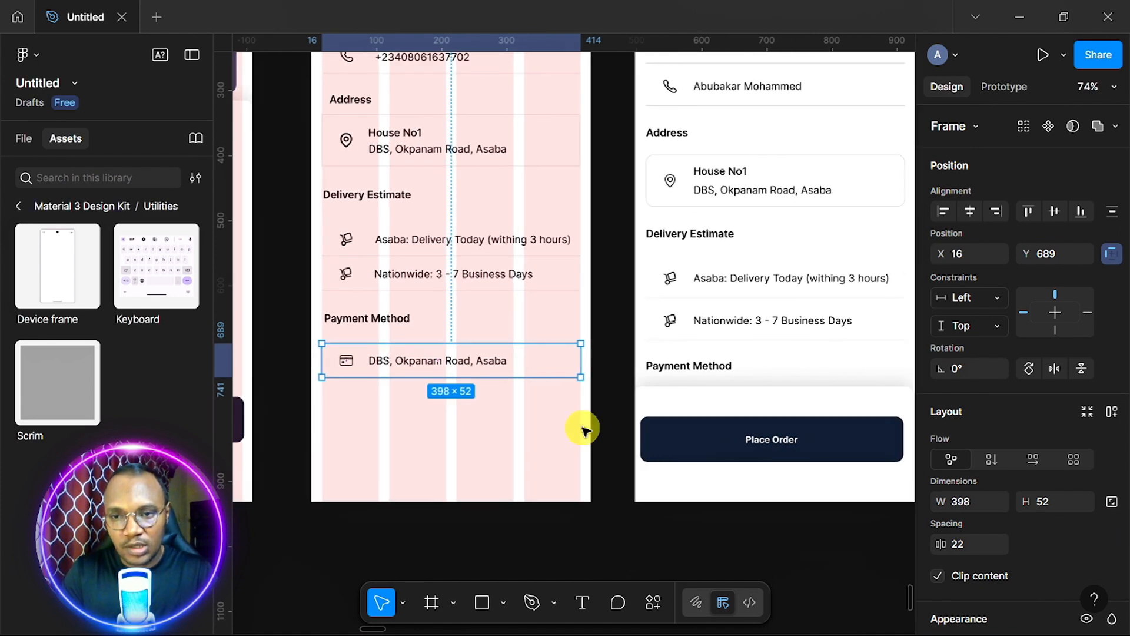
{"action": "scroll", "coordinate": [582, 430], "scroll_direction": "up", "scroll_amount": 3}
{"action": "scroll", "coordinate": [583, 430], "scroll_direction": "left", "scroll_amount": 1}
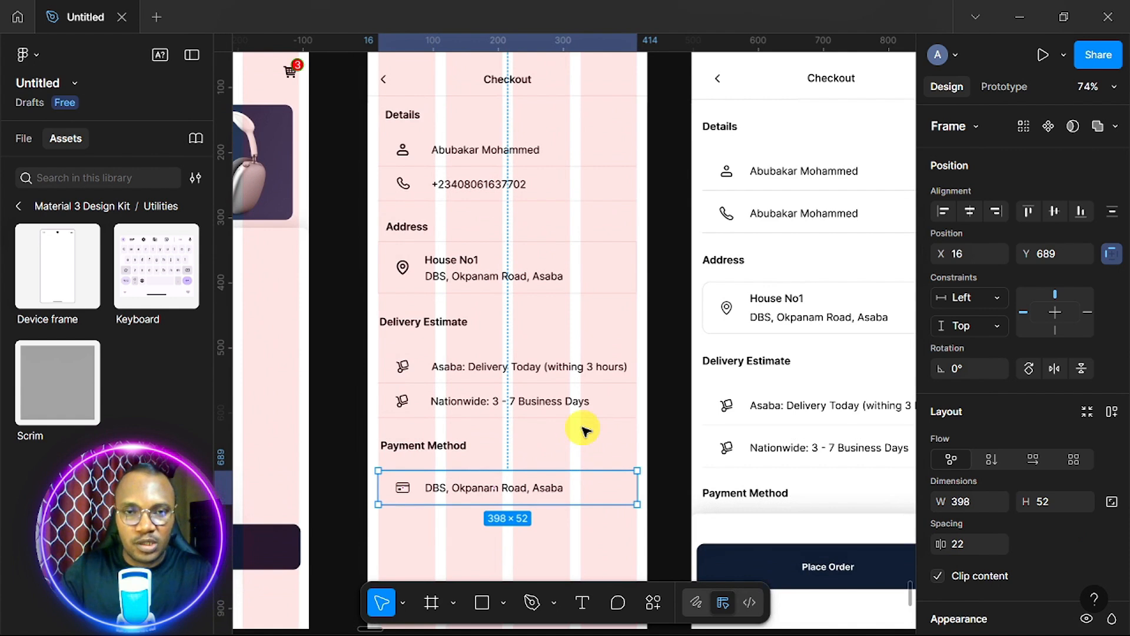
Copy the header back arrow into the Payment Method row's right end, flipped to point right and vertically centred.
{"action": "double_click", "coordinate": [385, 82]}
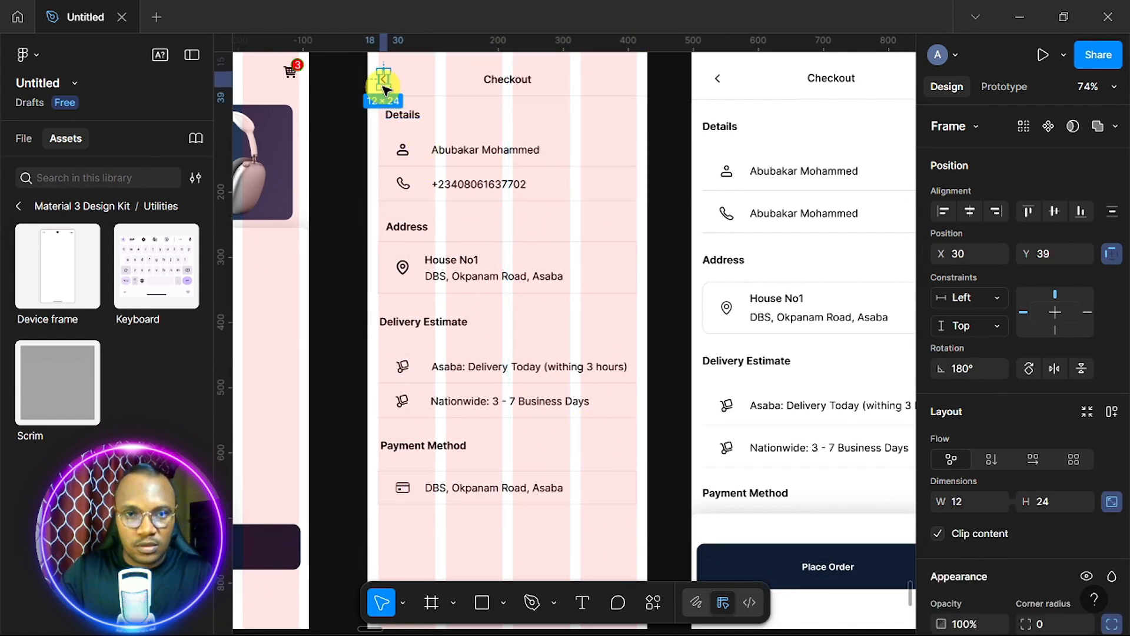
{"action": "left_click_drag", "start_coordinate": [384, 79], "coordinate": [617, 487]}
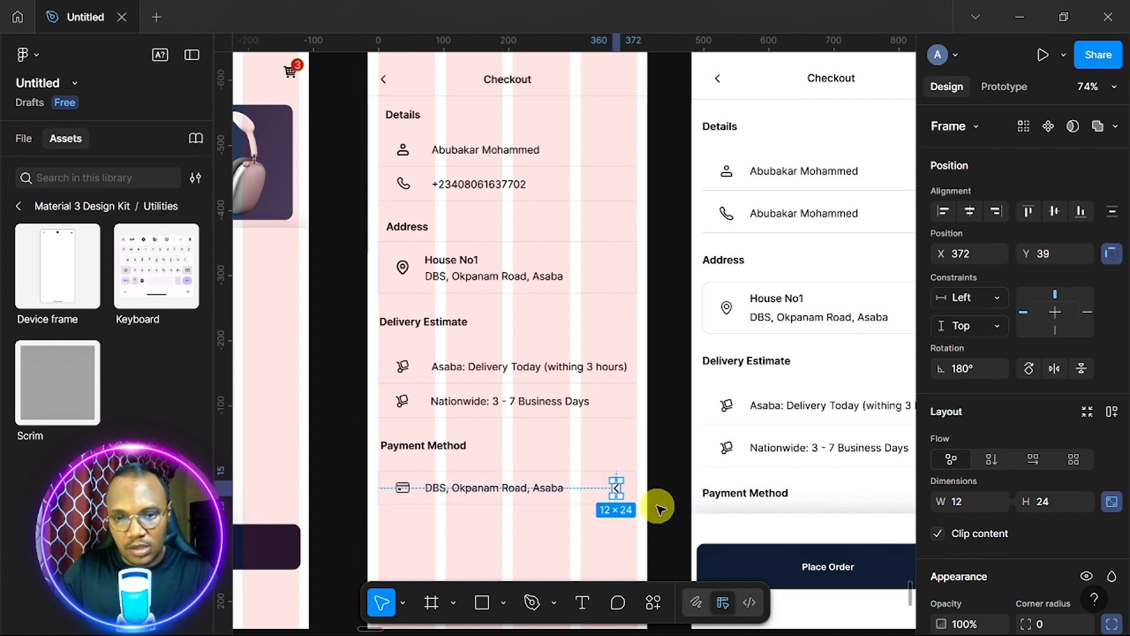
{"action": "left_click", "coordinate": [1055, 369]}
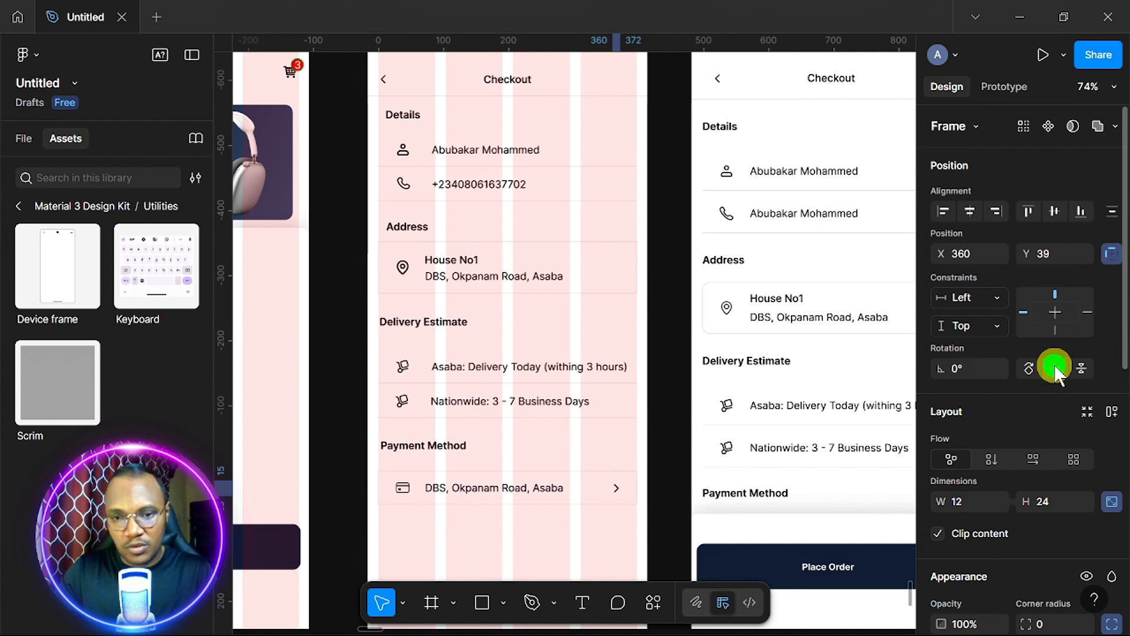
{"action": "left_click", "coordinate": [1056, 206]}
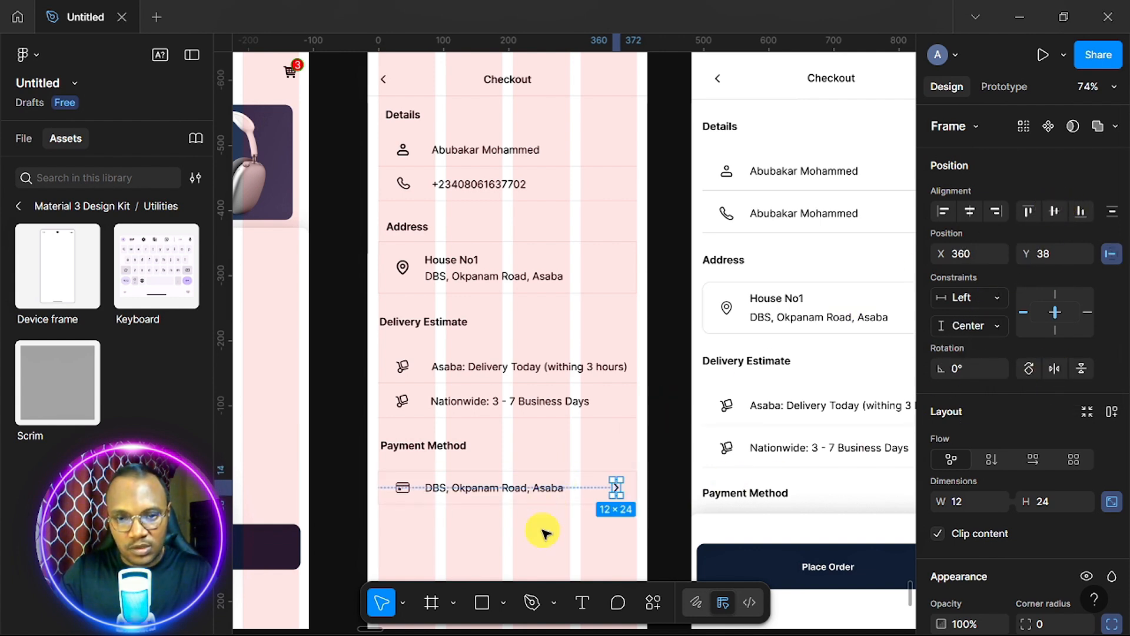
{"action": "scroll", "coordinate": [542, 533], "scroll_direction": "up", "scroll_amount": 5}
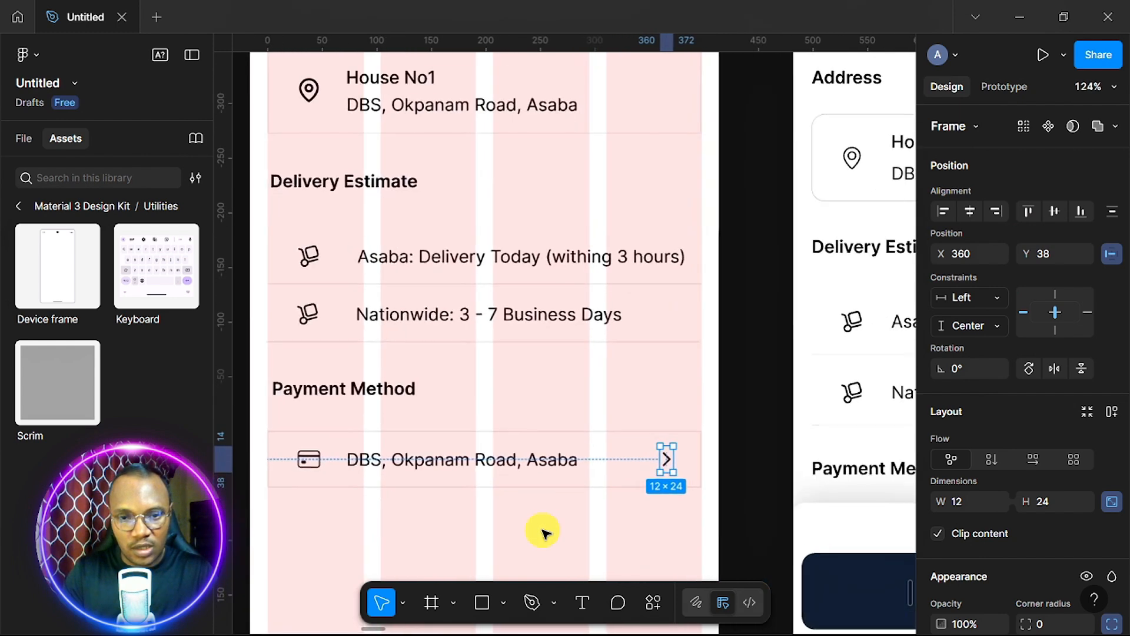
{"action": "scroll", "coordinate": [542, 533], "scroll_direction": "down", "scroll_amount": 4}
{"action": "scroll", "coordinate": [542, 533], "scroll_direction": "down", "scroll_amount": 5}
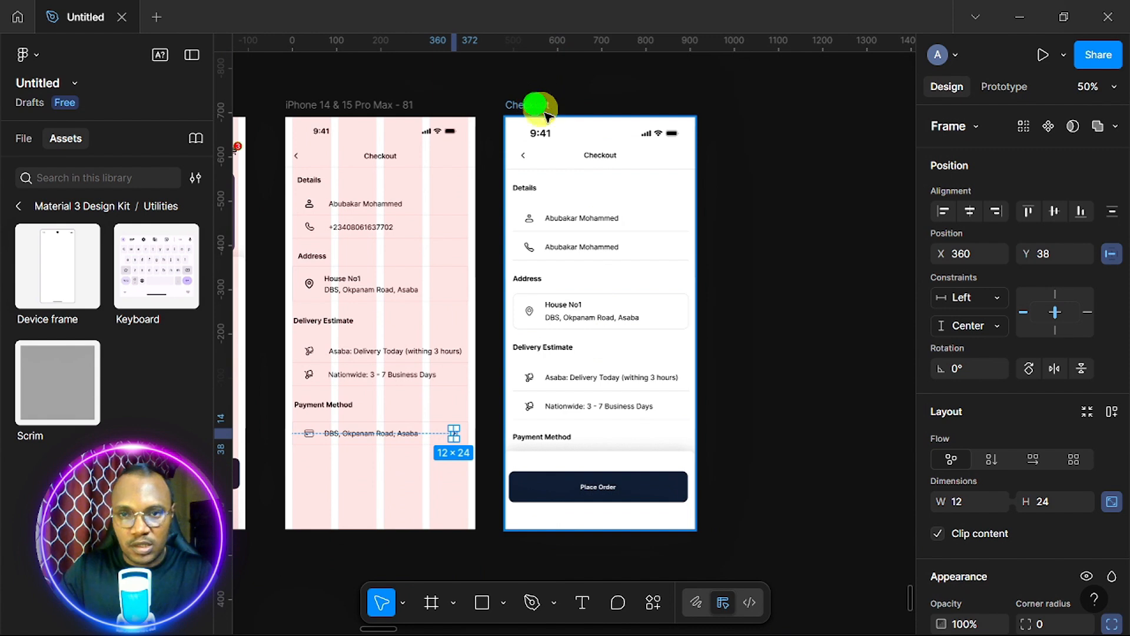
Turn off Clip content on the reference Checkout frame and shift it up and right.
{"action": "left_click", "coordinate": [545, 113]}
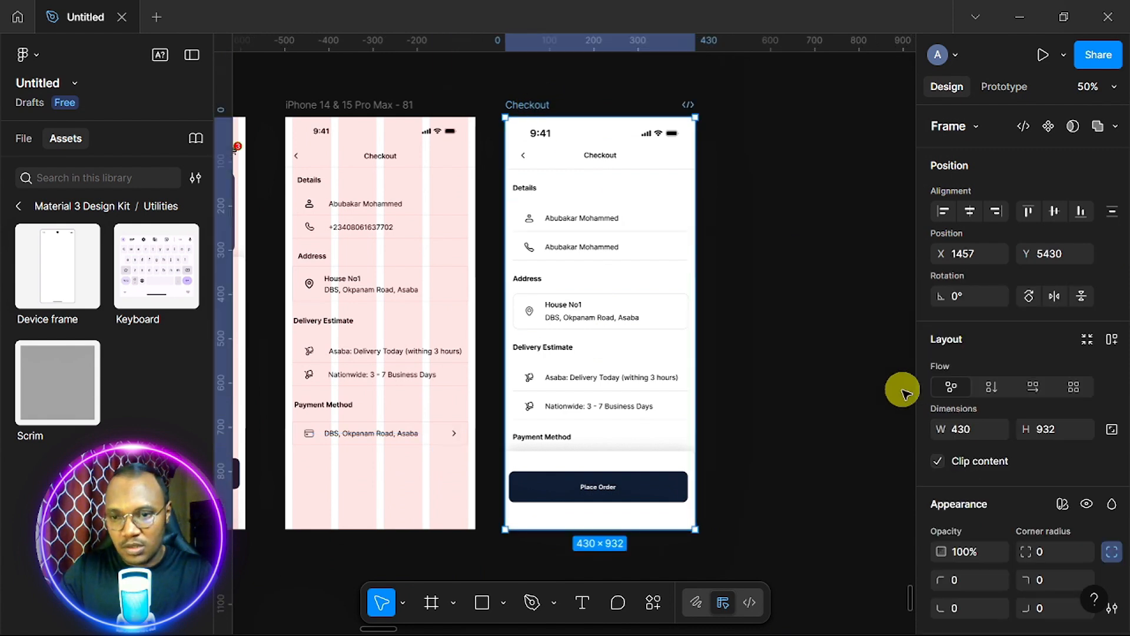
{"action": "left_click", "coordinate": [939, 461]}
{"action": "left_click_drag", "start_coordinate": [600, 517], "coordinate": [864, 443]}
Move the Place Order button out beside the frame to reveal the Order Summary rows.
{"action": "left_click", "coordinate": [618, 513]}
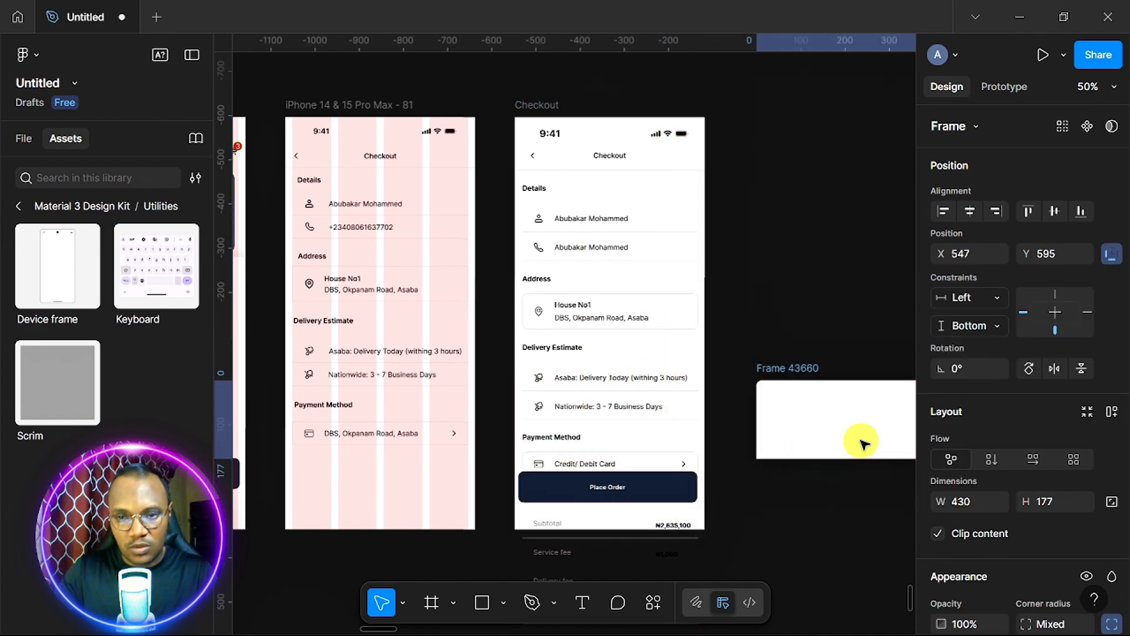
{"action": "left_click", "coordinate": [646, 487]}
{"action": "left_click_drag", "start_coordinate": [646, 487], "coordinate": [877, 493]}
{"action": "scroll", "coordinate": [610, 494], "scroll_direction": "down", "scroll_amount": 1}
{"action": "scroll", "coordinate": [610, 494], "scroll_direction": "up", "scroll_amount": 2}
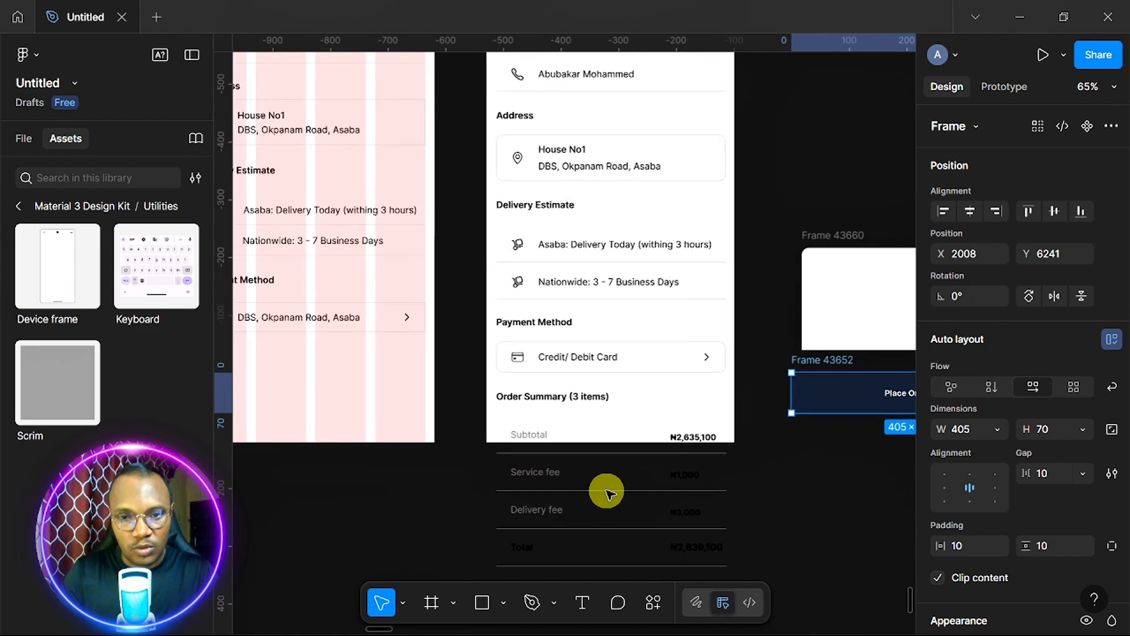
{"action": "scroll", "coordinate": [606, 492], "scroll_direction": "left", "scroll_amount": 5}
{"action": "scroll", "coordinate": [383, 303], "scroll_direction": "up", "scroll_amount": 3}
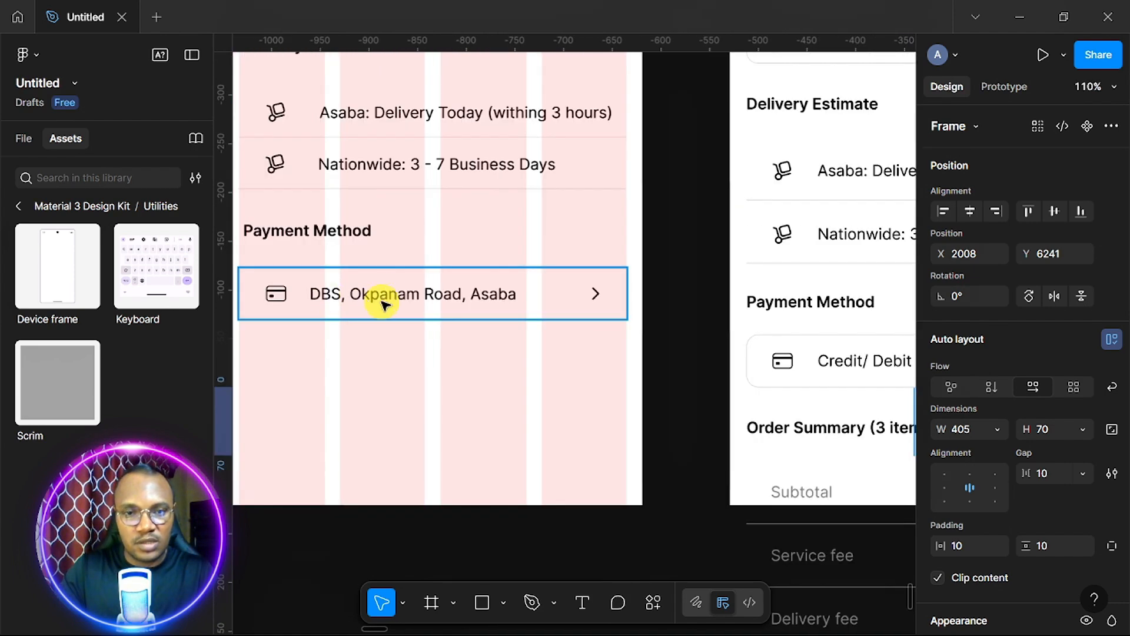
Replace the payment row's address text with 'Credit/ Debit Card'.
{"action": "left_click", "coordinate": [391, 293]}
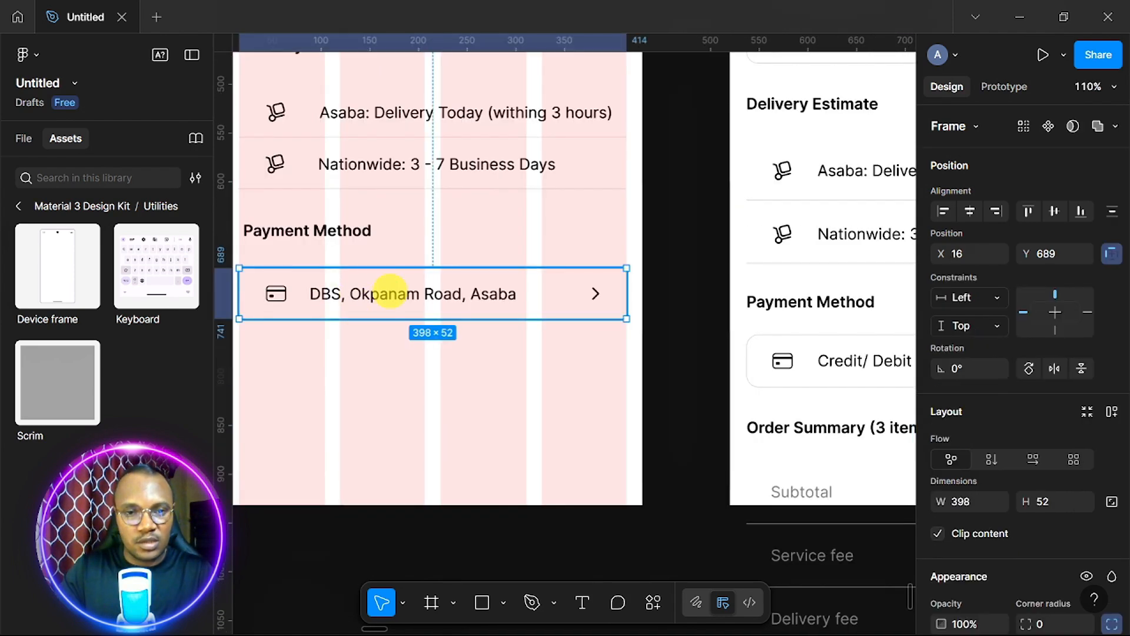
{"action": "double_click", "coordinate": [390, 293]}
{"action": "triple_click", "coordinate": [390, 292]}
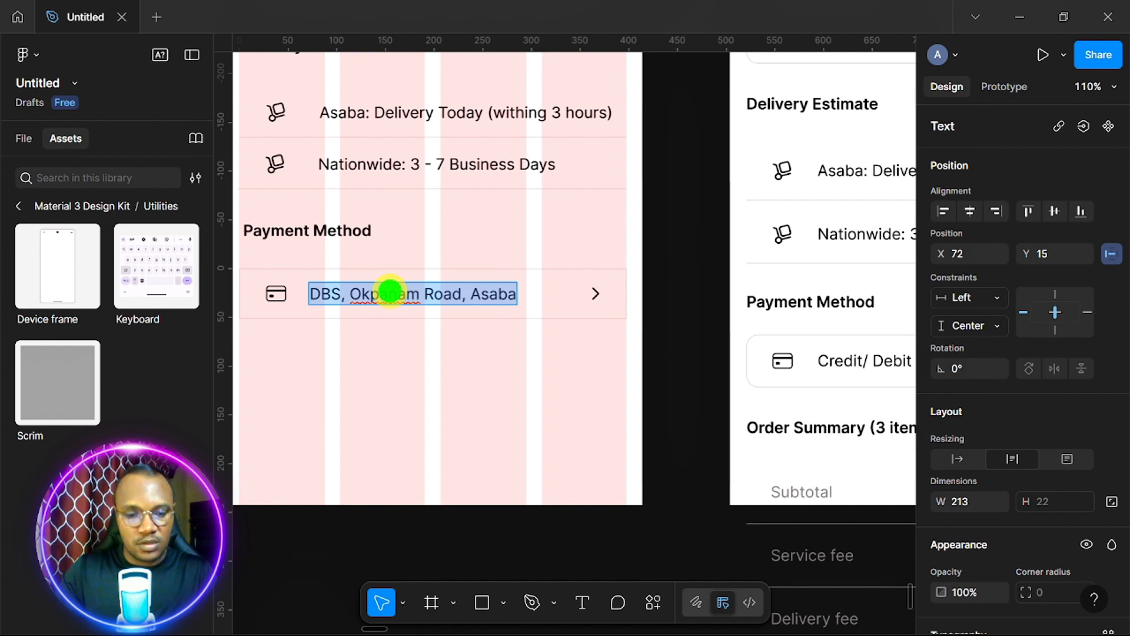
{"action": "type", "text": "Credit/ De"}
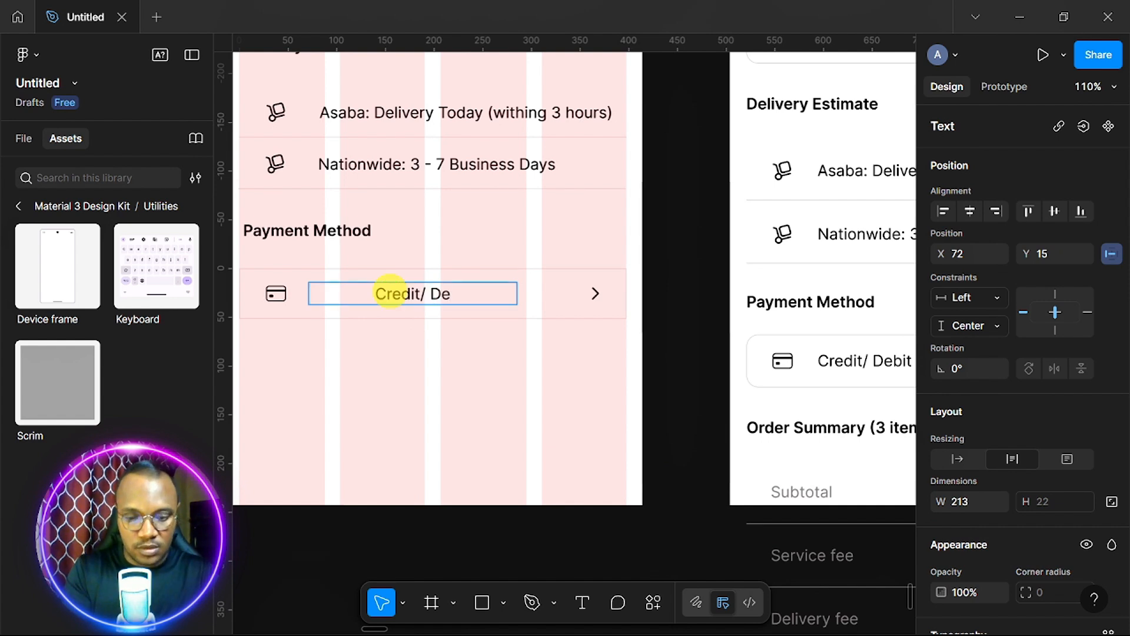
{"action": "type", "text": "bit Card"}
{"action": "left_click", "coordinate": [555, 313]}
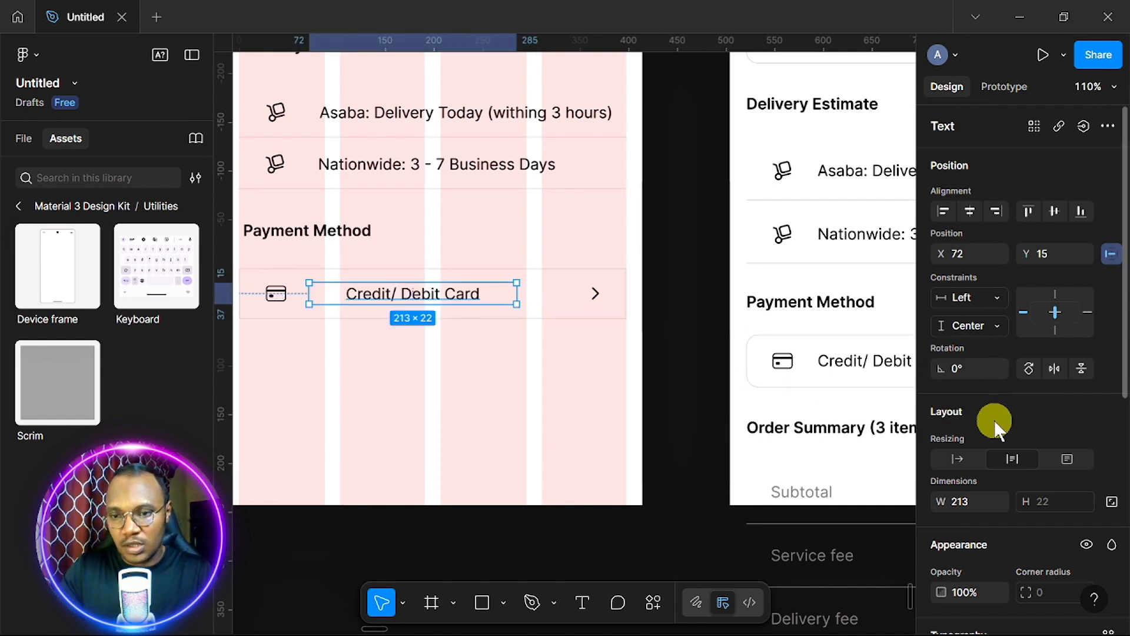
Left-align the Credit/ Debit Card text beside its card icon.
{"action": "scroll", "coordinate": [994, 419], "scroll_direction": "down", "scroll_amount": 7}
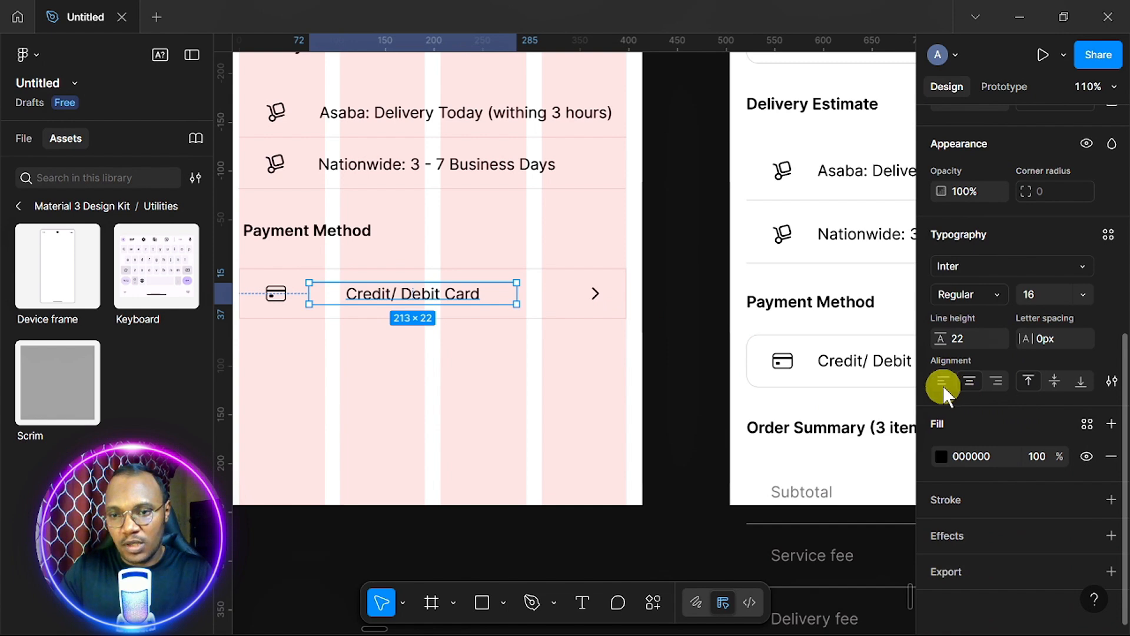
{"action": "left_click", "coordinate": [943, 381]}
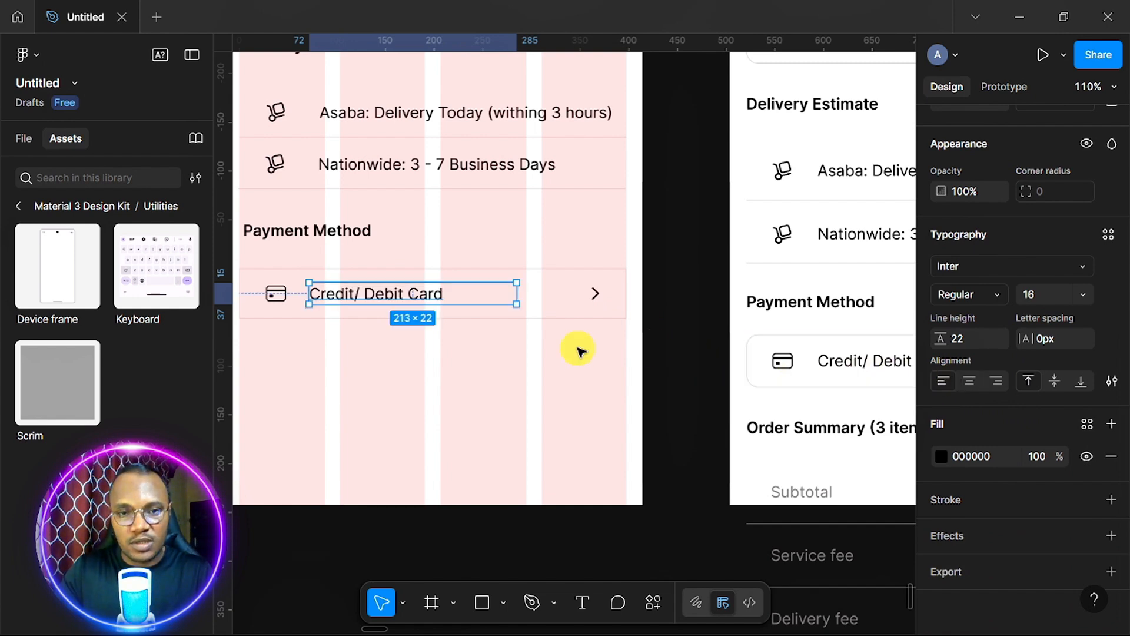
{"action": "left_click", "coordinate": [608, 375]}
{"action": "scroll", "coordinate": [608, 376], "scroll_direction": "down", "scroll_amount": 3}
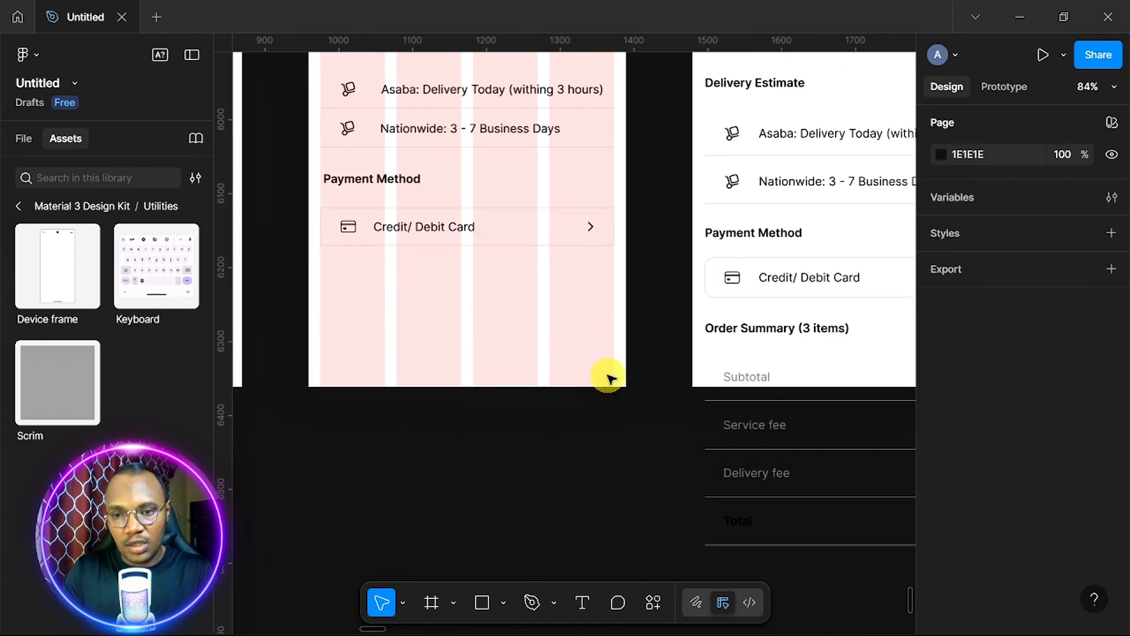
Duplicate the Payment Method heading below the row and retype it as 'Order Summary (3 items)'.
{"action": "left_click", "coordinate": [375, 170]}
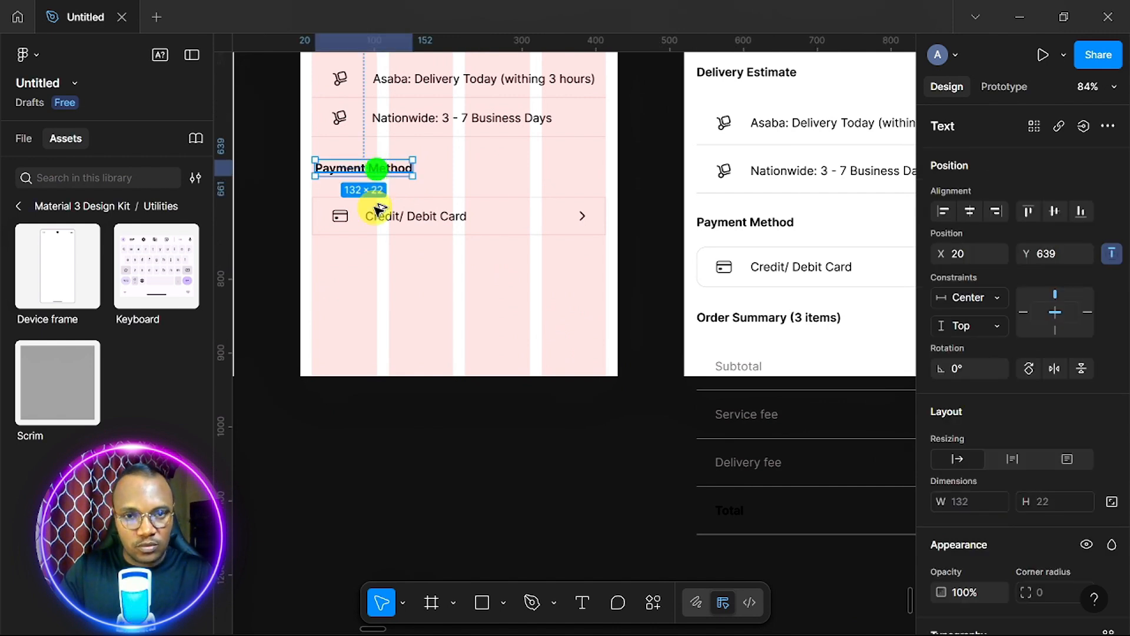
{"action": "left_click_drag", "start_coordinate": [376, 169], "coordinate": [371, 286]}
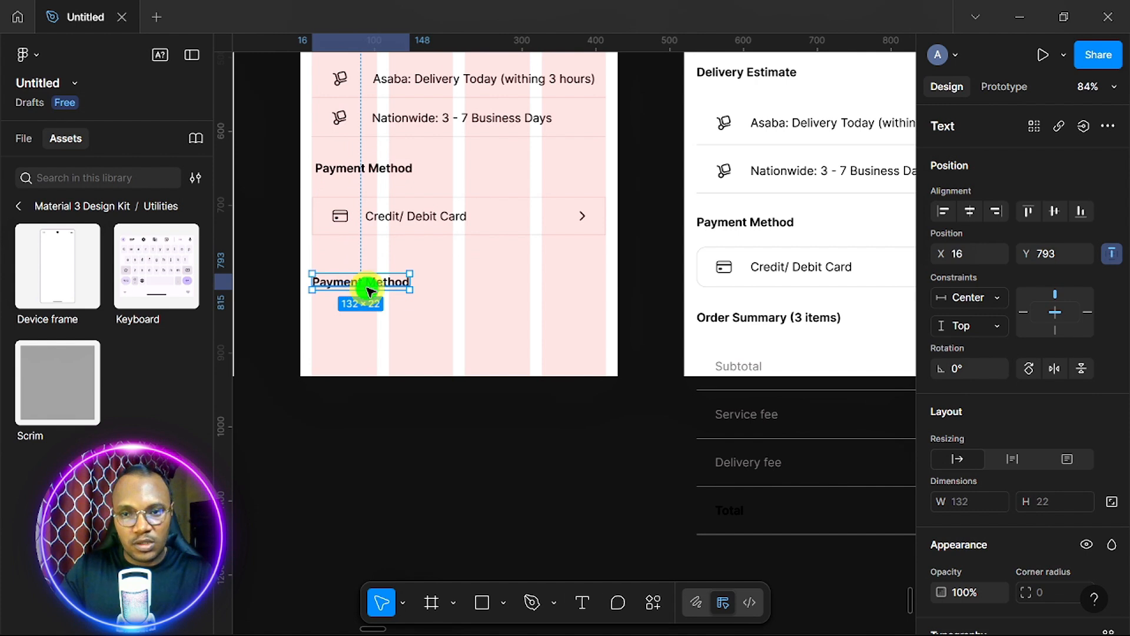
{"action": "double_click", "coordinate": [365, 289]}
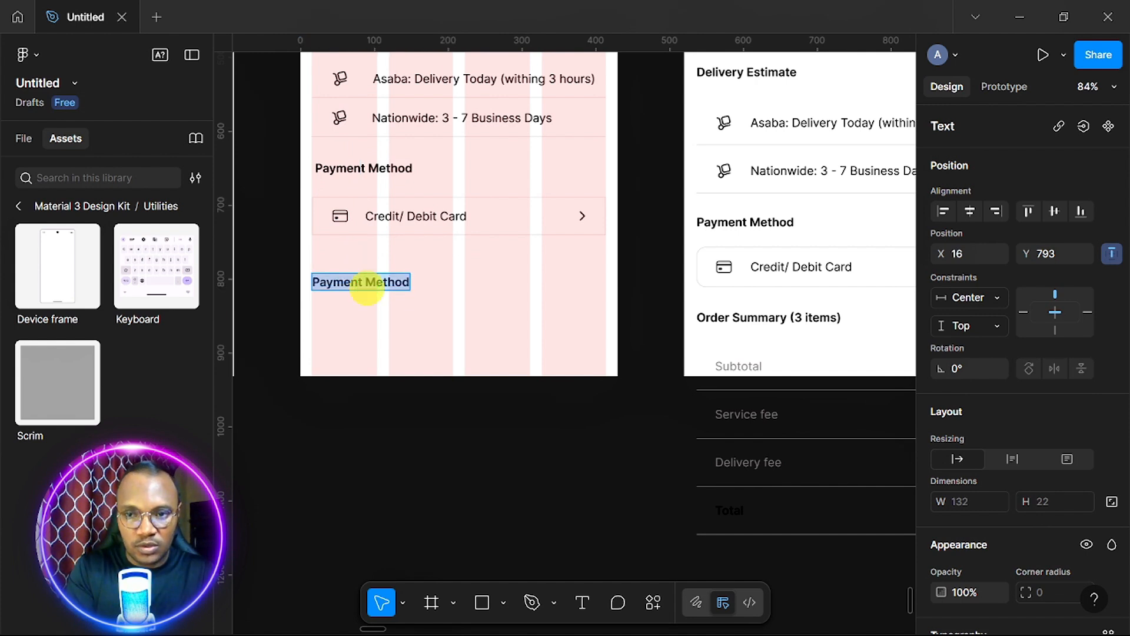
{"action": "type", "text": "Order Summary (2"}
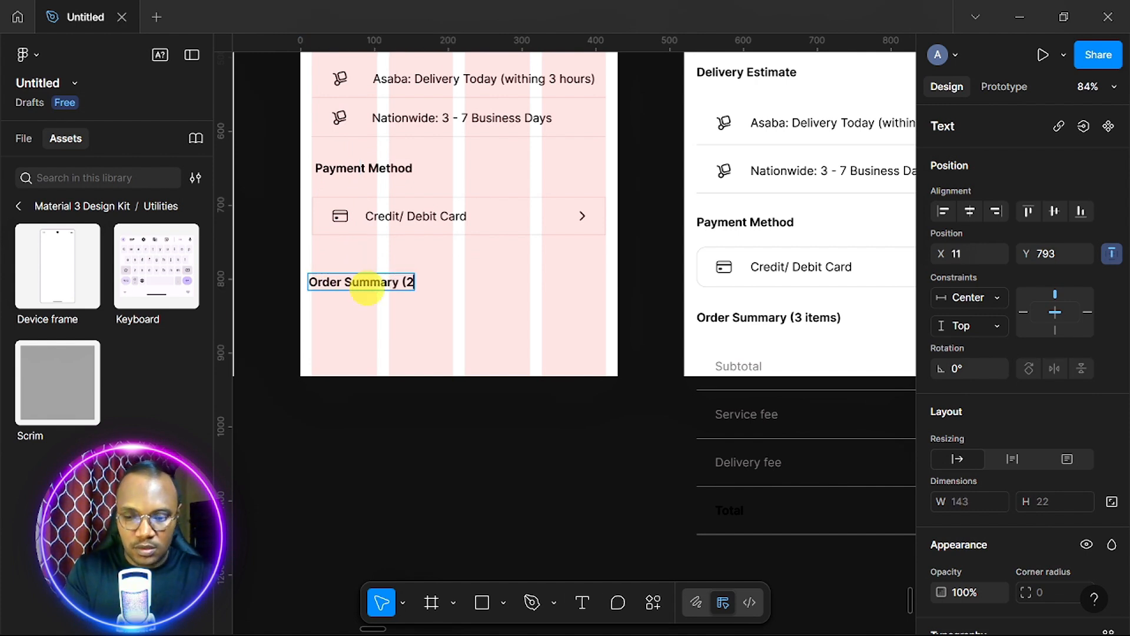
{"action": "key", "text": "BackSpace"}
{"action": "type", "text": "3"}
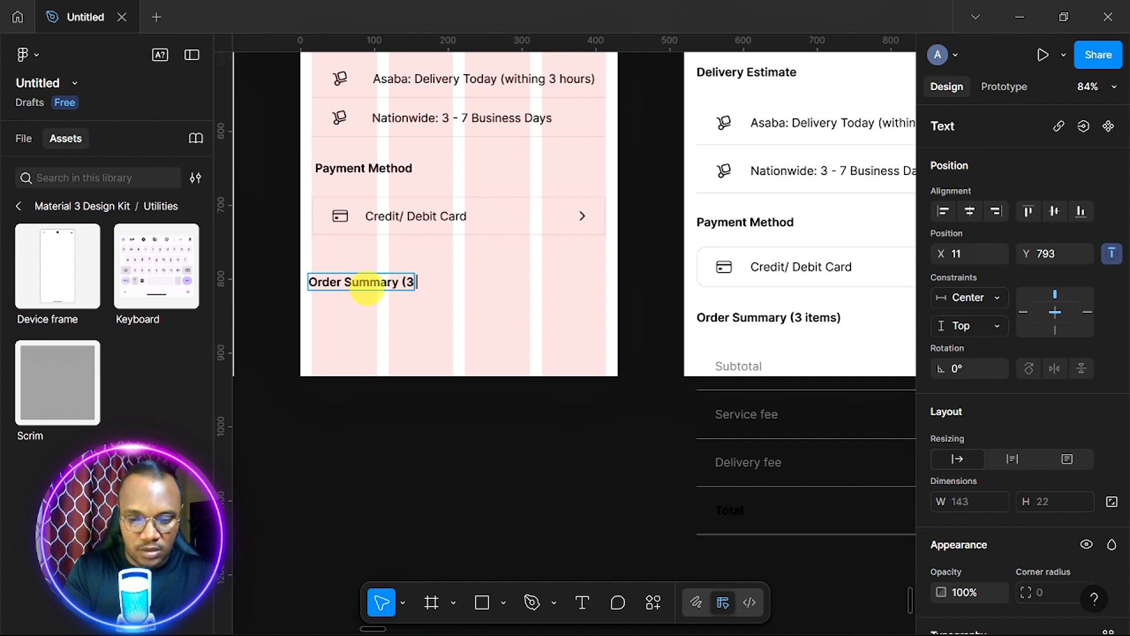
{"action": "type", "text": " items"}
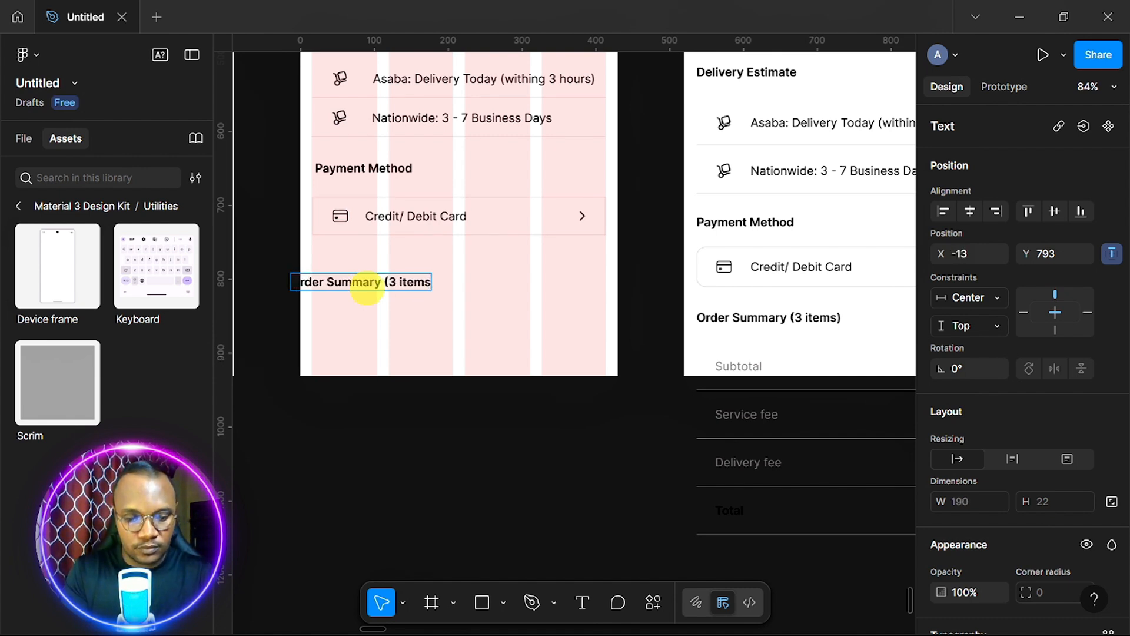
{"action": "type", "text": ")"}
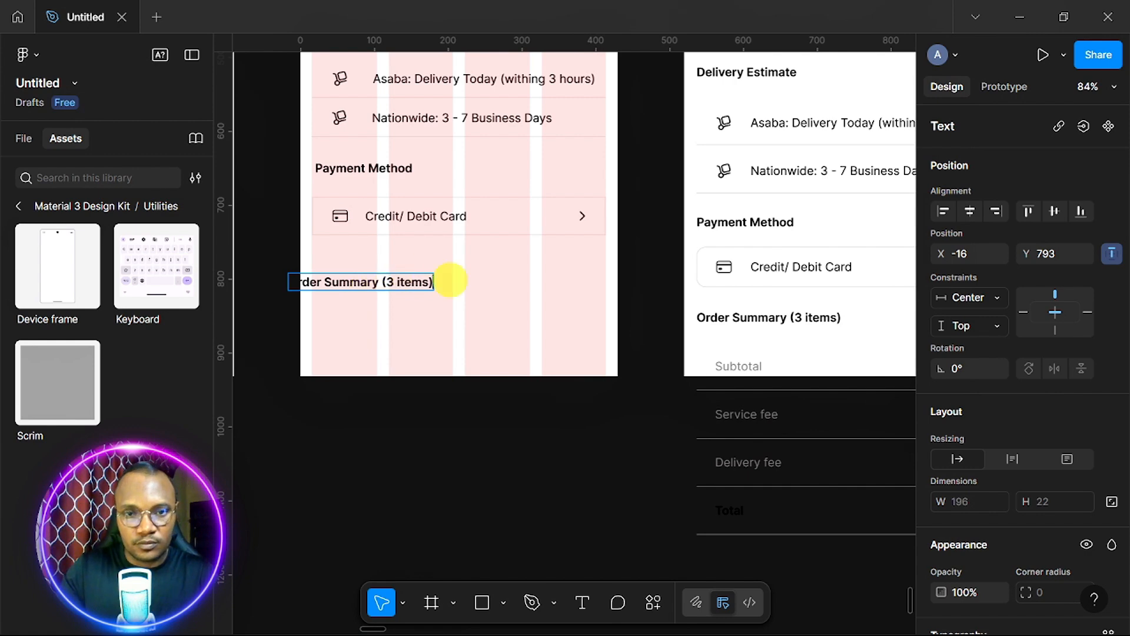
{"action": "key", "text": "Escape"}
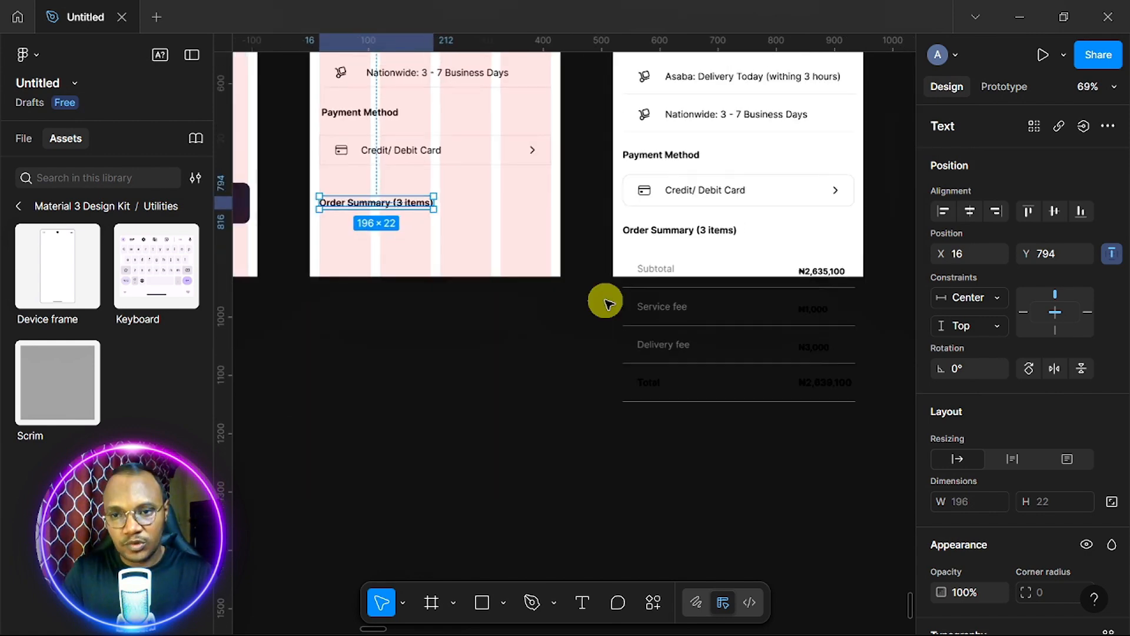
{"action": "scroll", "coordinate": [606, 300], "scroll_direction": "down", "scroll_amount": 5}
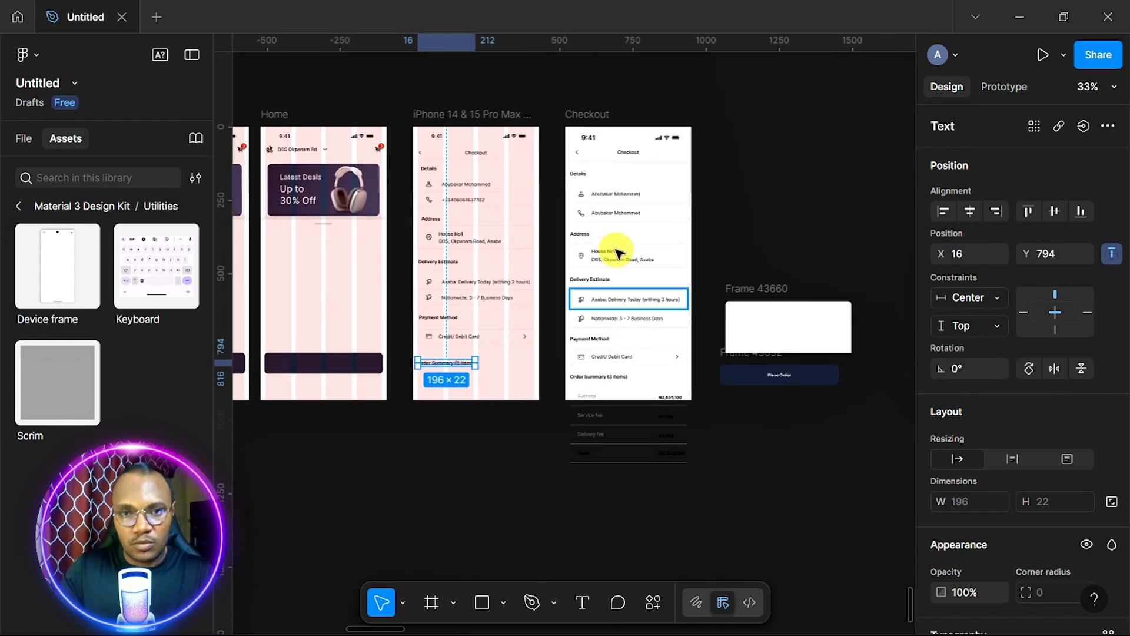
Extend the reference Checkout frame to 430×1224 so it encloses the Subtotal, fees and Total rows.
{"action": "left_click", "coordinate": [586, 112]}
{"action": "left_click_drag", "start_coordinate": [634, 432], "coordinate": [636, 486]}
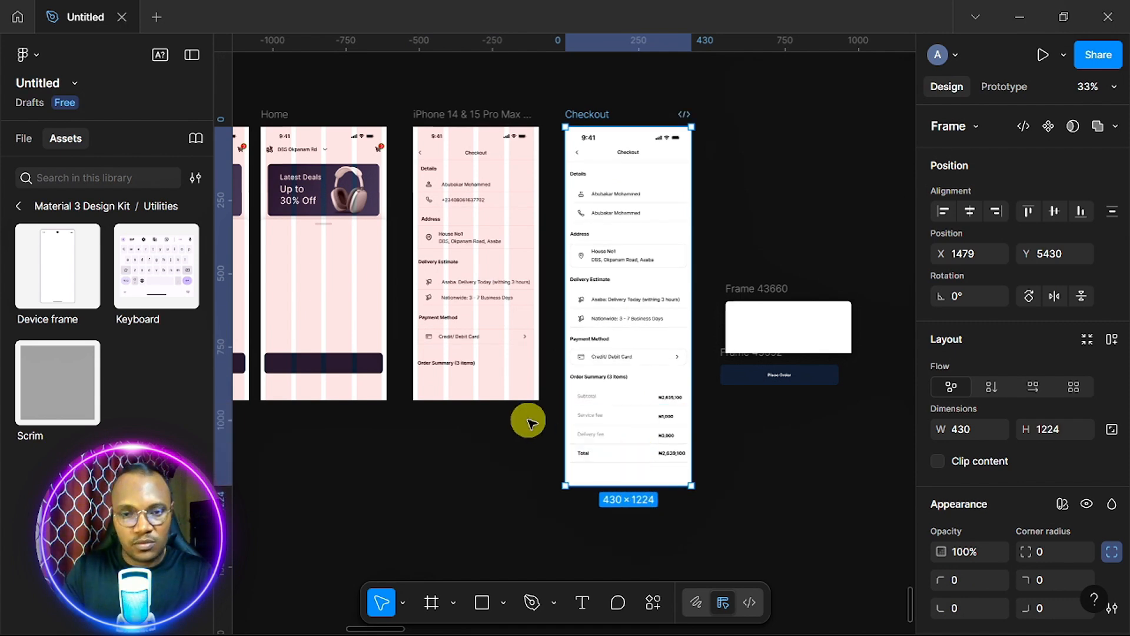
{"action": "scroll", "coordinate": [531, 423], "scroll_direction": "up", "scroll_amount": 4}
{"action": "scroll", "coordinate": [532, 423], "scroll_direction": "left", "scroll_amount": 2}
{"action": "scroll", "coordinate": [532, 422], "scroll_direction": "up", "scroll_amount": 1}
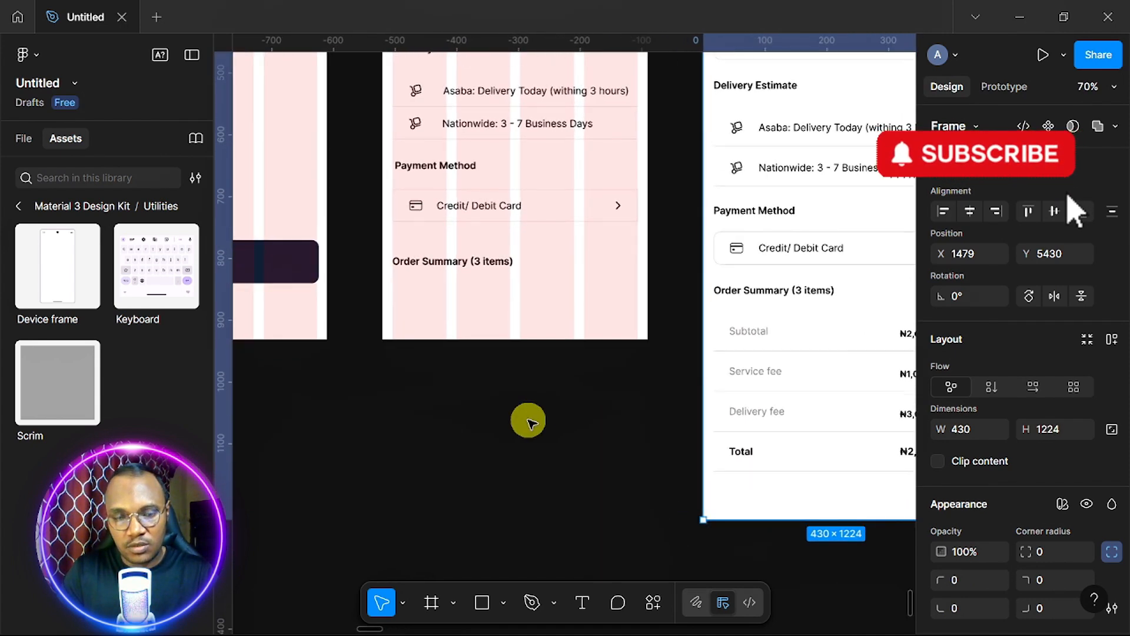
{"action": "scroll", "coordinate": [529, 422], "scroll_direction": "down", "scroll_amount": 4}
{"action": "scroll", "coordinate": [530, 421], "scroll_direction": "left", "scroll_amount": 3}
{"action": "scroll", "coordinate": [532, 424], "scroll_direction": "left", "scroll_amount": 2}
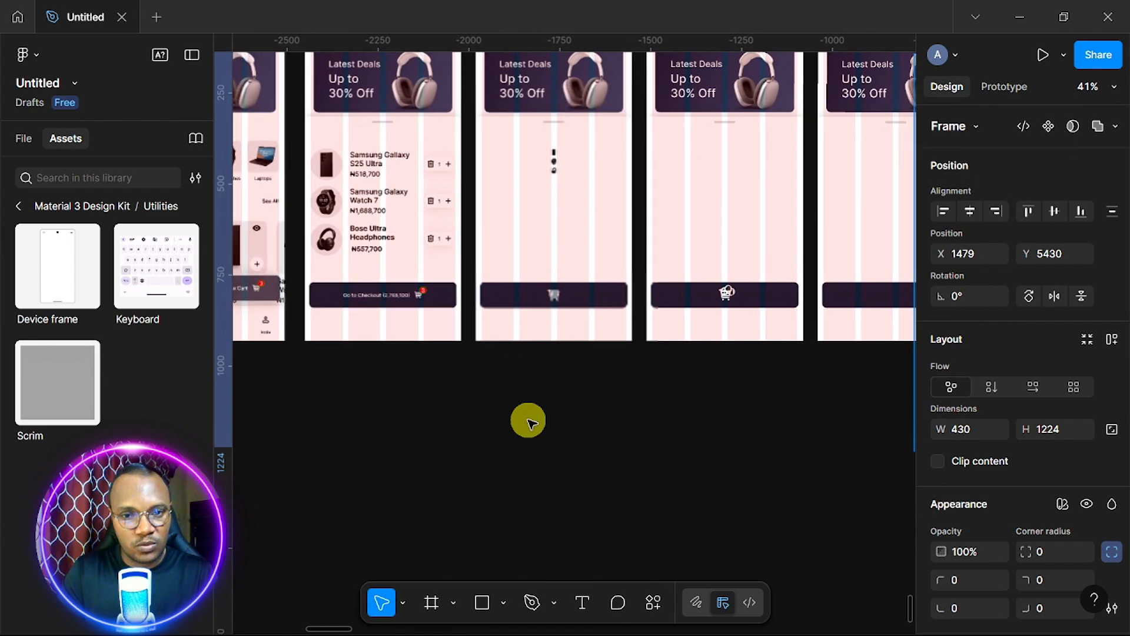
{"action": "scroll", "coordinate": [532, 424], "scroll_direction": "up", "scroll_amount": 3}
{"action": "scroll", "coordinate": [531, 424], "scroll_direction": "up", "scroll_amount": 2}
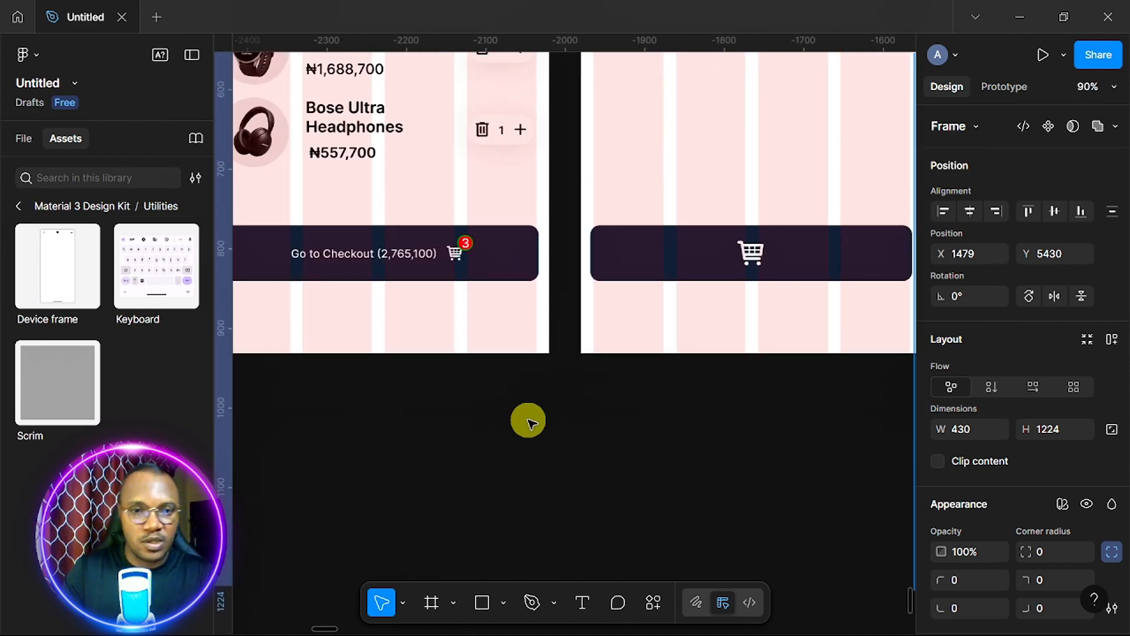
Select the Go to Checkout label on the cart screen.
{"action": "left_click", "coordinate": [398, 258]}
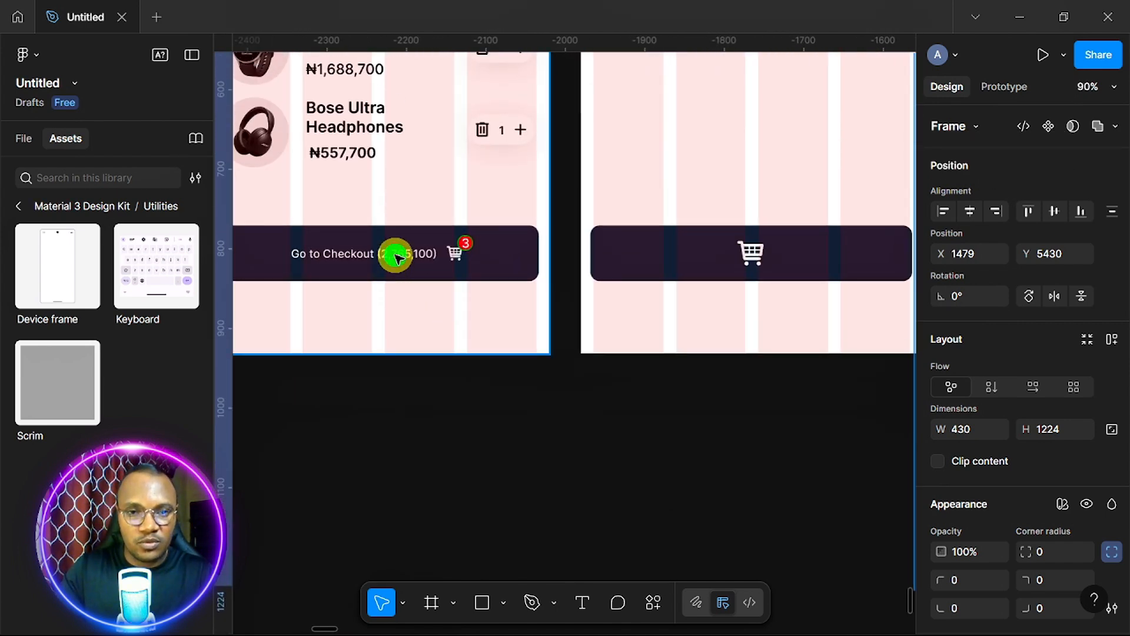
{"action": "left_click", "coordinate": [398, 257]}
{"action": "scroll", "coordinate": [373, 308], "scroll_direction": "down", "scroll_amount": 3}
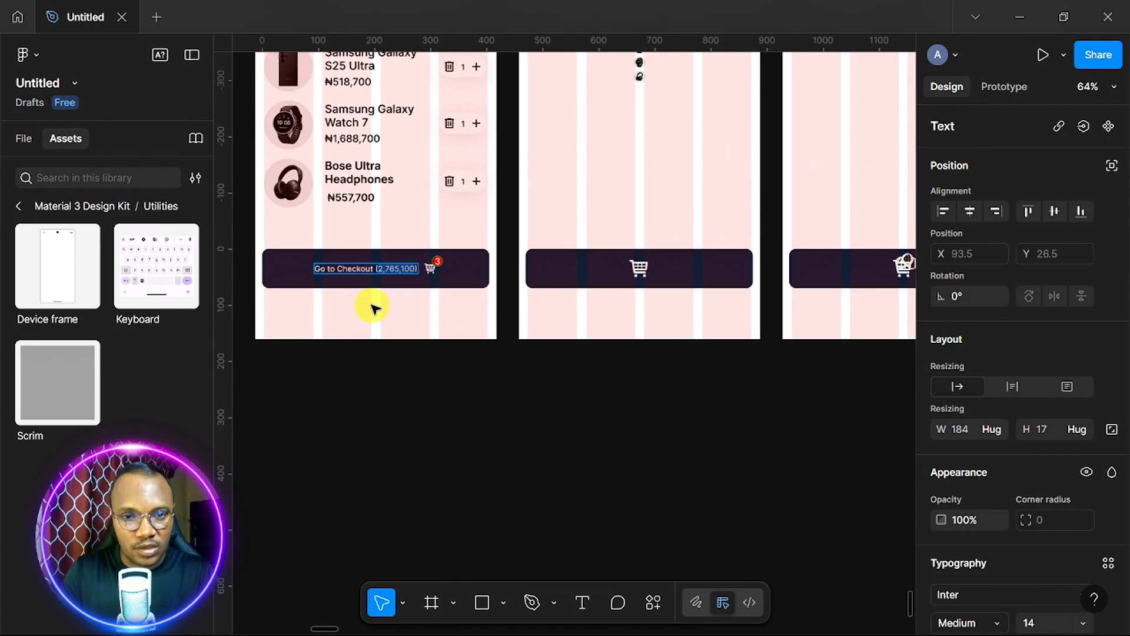
{"action": "scroll", "coordinate": [373, 308], "scroll_direction": "left", "scroll_amount": 2}
{"action": "scroll", "coordinate": [373, 308], "scroll_direction": "up", "scroll_amount": 3}
{"action": "scroll", "coordinate": [374, 308], "scroll_direction": "left", "scroll_amount": 5}
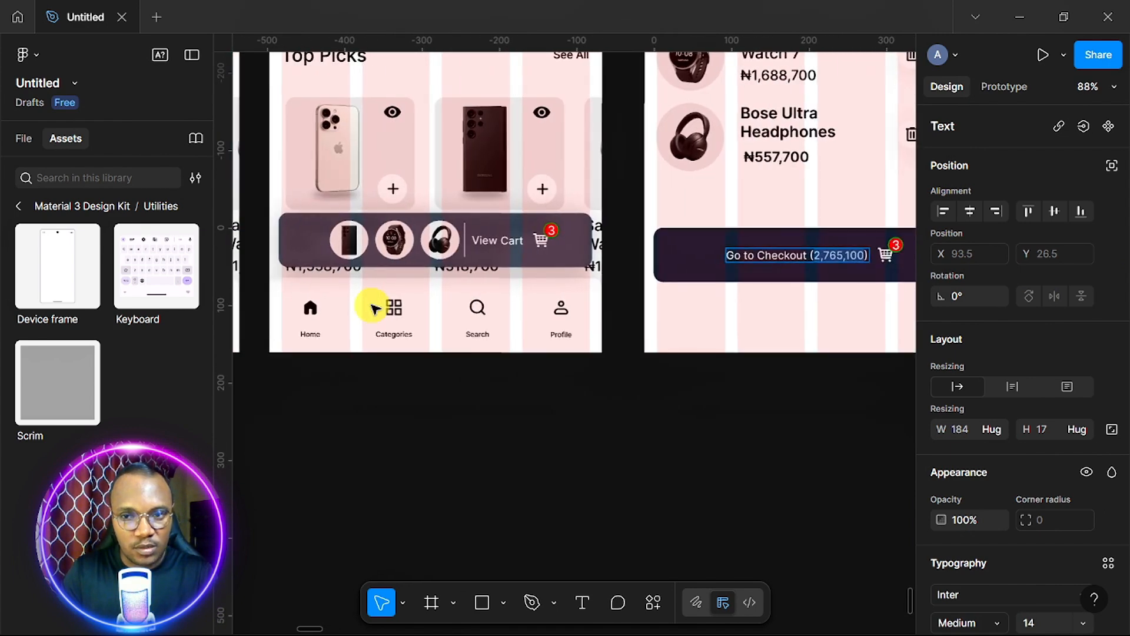
{"action": "scroll", "coordinate": [373, 308], "scroll_direction": "down", "scroll_amount": 2}
{"action": "scroll", "coordinate": [373, 308], "scroll_direction": "down", "scroll_amount": 3}
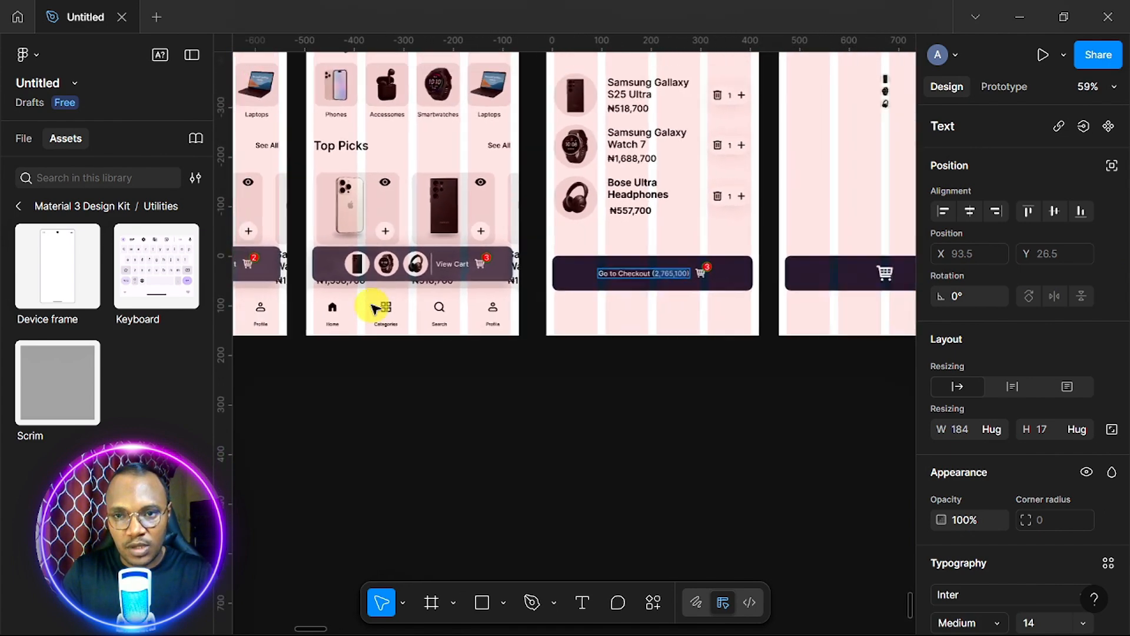
{"action": "scroll", "coordinate": [373, 308], "scroll_direction": "right", "scroll_amount": 2}
{"action": "scroll", "coordinate": [374, 308], "scroll_direction": "up", "scroll_amount": 5}
{"action": "scroll", "coordinate": [373, 308], "scroll_direction": "down", "scroll_amount": 2}
{"action": "scroll", "coordinate": [373, 307], "scroll_direction": "right", "scroll_amount": 2}
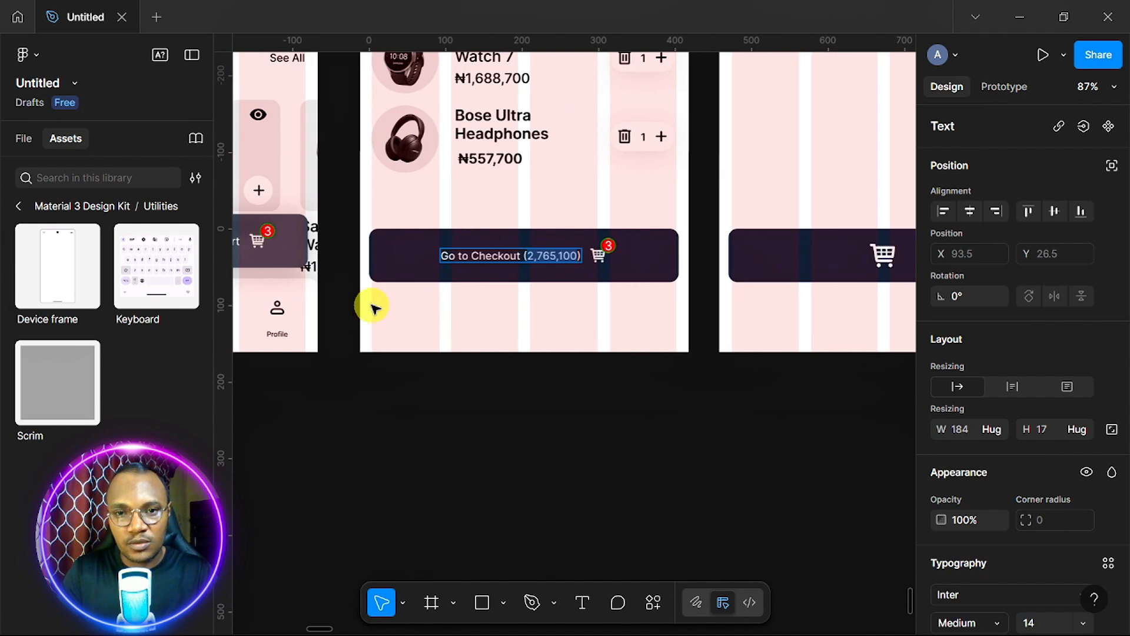
{"action": "scroll", "coordinate": [373, 306], "scroll_direction": "up", "scroll_amount": 5}
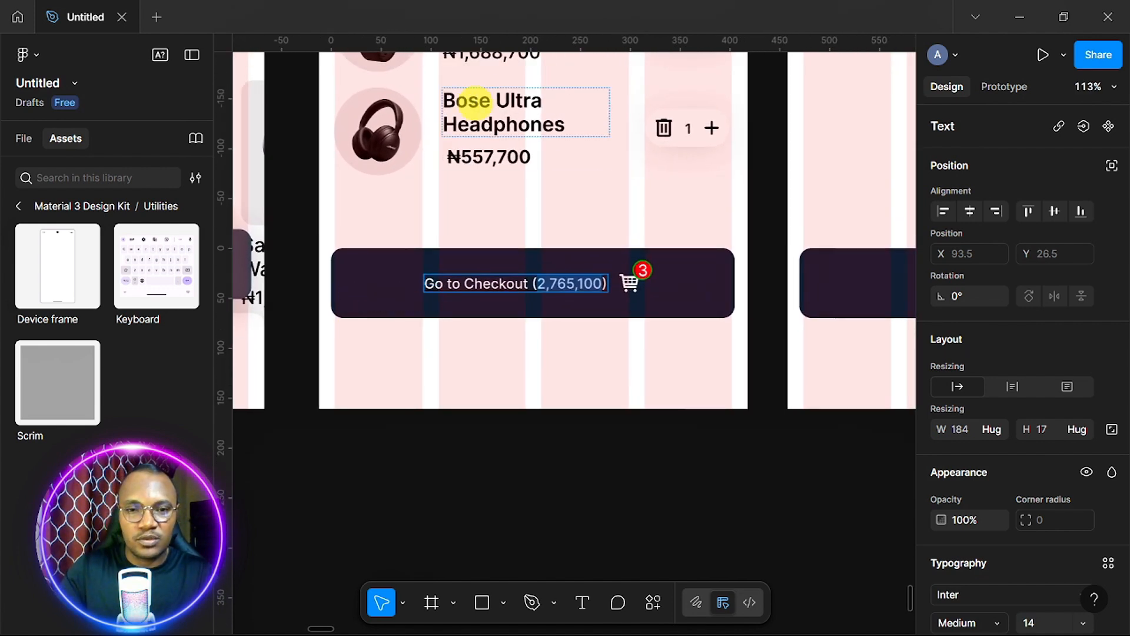
Copy the ₦ sign from the ₦557,700 price and paste it into the label, matching style.
{"action": "left_click", "coordinate": [458, 156]}
{"action": "left_click_drag", "start_coordinate": [458, 156], "coordinate": [435, 156]}
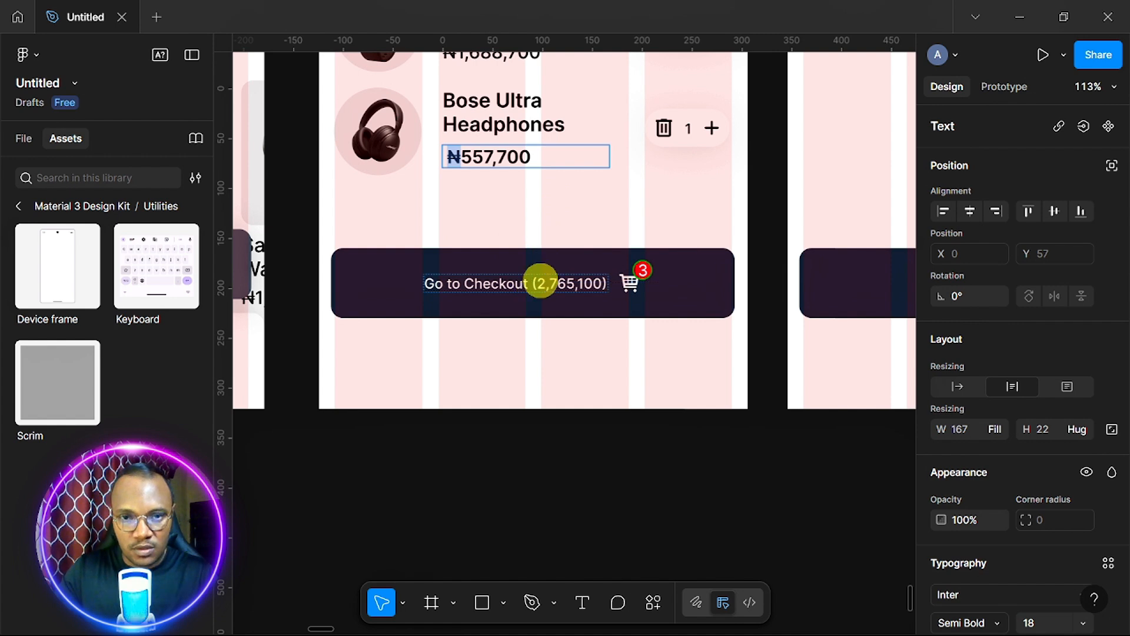
{"action": "left_click", "coordinate": [537, 287]}
{"action": "right_click", "coordinate": [536, 280]}
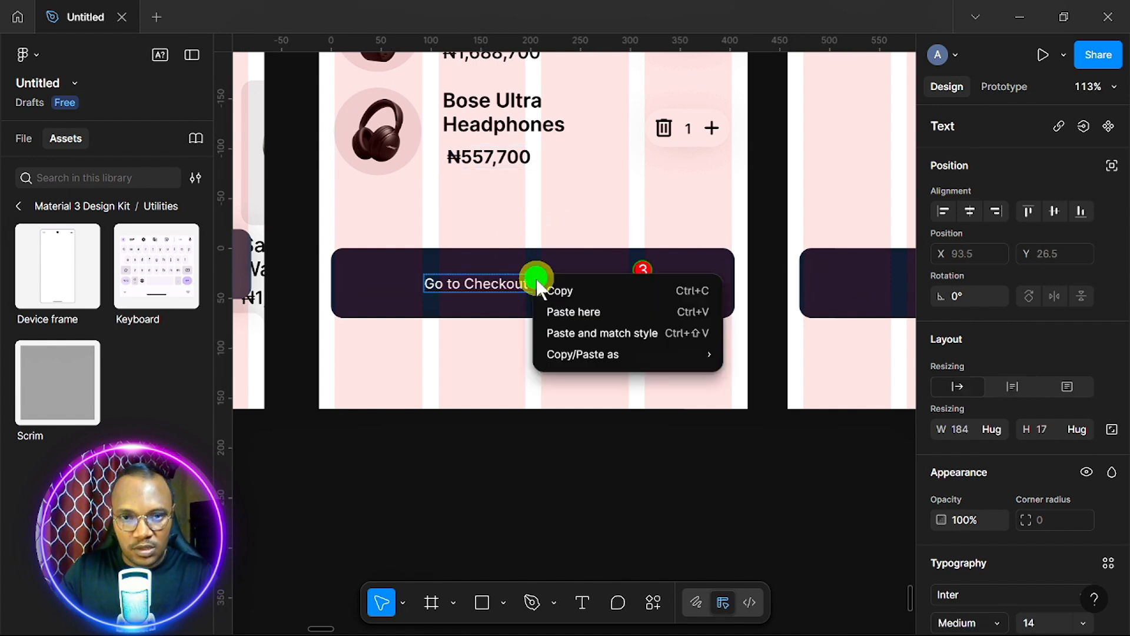
{"action": "left_click", "coordinate": [582, 328]}
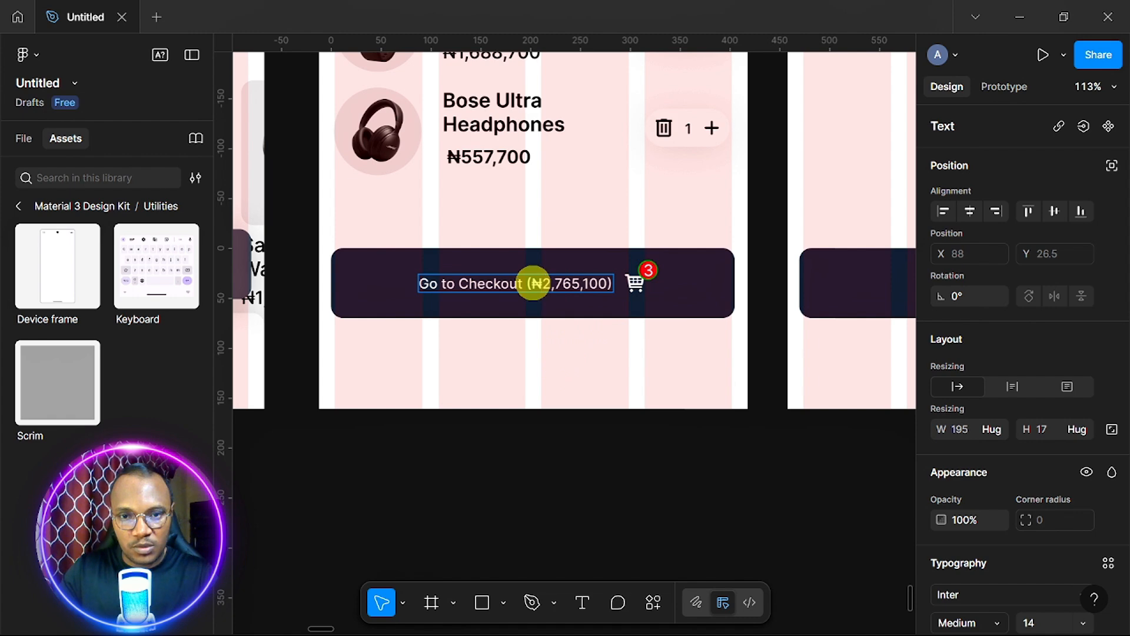
Highlight the ₦2,765,100 amount in the checkout label for copying.
{"action": "left_click_drag", "start_coordinate": [534, 283], "coordinate": [634, 349]}
{"action": "key", "text": "ctrl+c"}
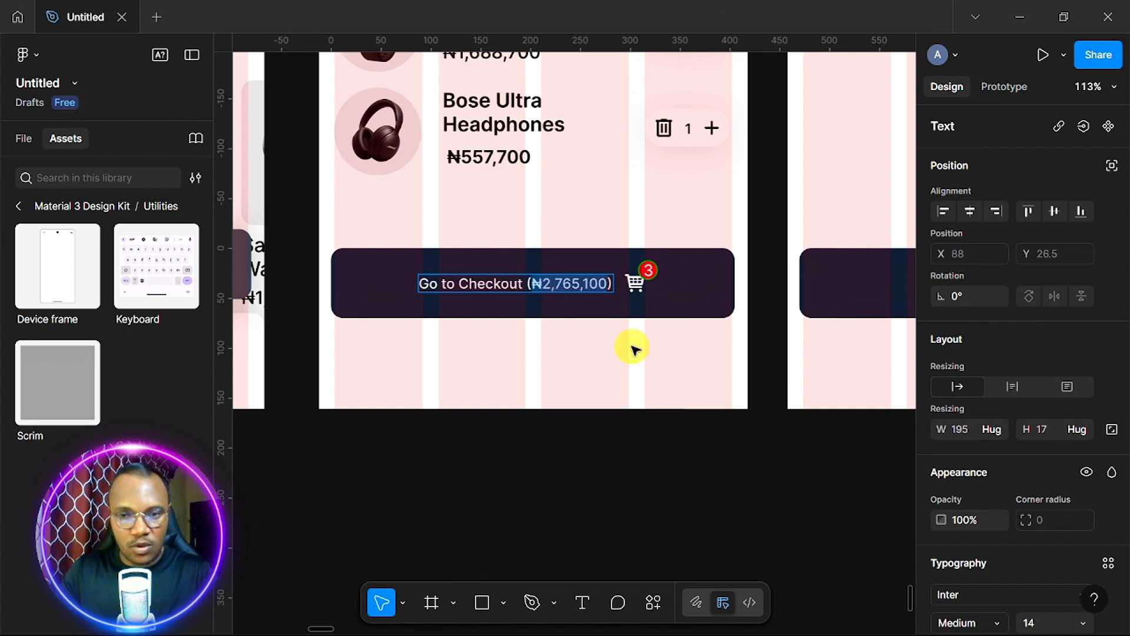
{"action": "scroll", "coordinate": [633, 349], "scroll_direction": "down", "scroll_amount": 5}
{"action": "scroll", "coordinate": [634, 348], "scroll_direction": "right", "scroll_amount": 10}
{"action": "scroll", "coordinate": [634, 349], "scroll_direction": "up", "scroll_amount": 4}
{"action": "scroll", "coordinate": [634, 348], "scroll_direction": "right", "scroll_amount": 1}
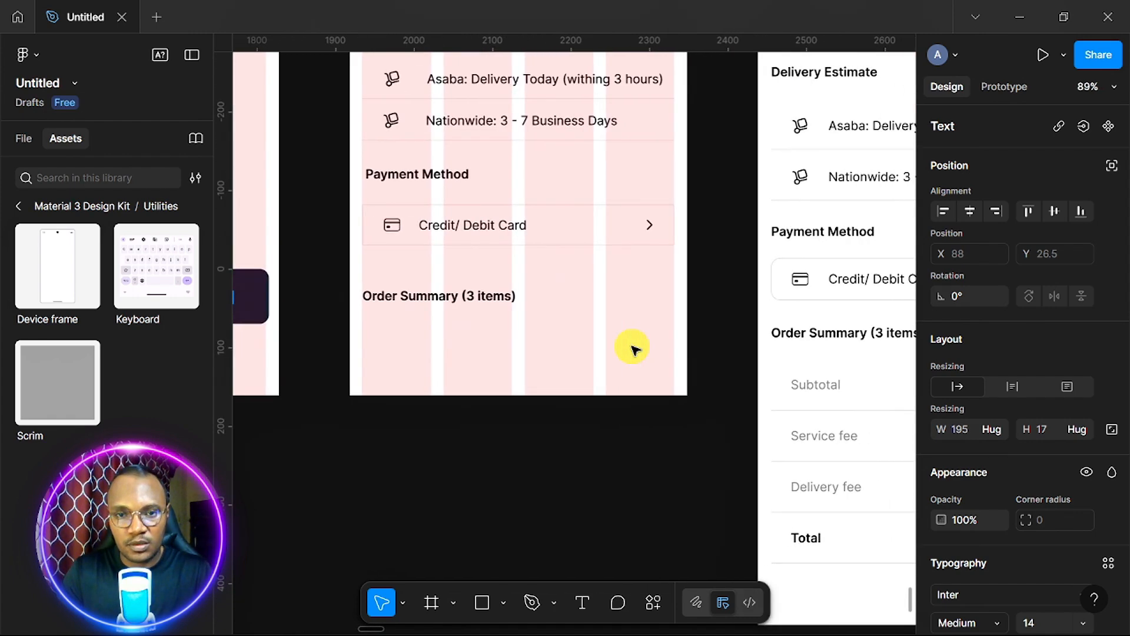
{"action": "scroll", "coordinate": [633, 349], "scroll_direction": "right", "scroll_amount": 3}
{"action": "scroll", "coordinate": [633, 348], "scroll_direction": "down", "scroll_amount": 2}
Drag the unfinished iPhone Checkout frame's bottom edge to grow it from 430×932 to 430×1274.
{"action": "scroll", "coordinate": [633, 348], "scroll_direction": "down", "scroll_amount": 1}
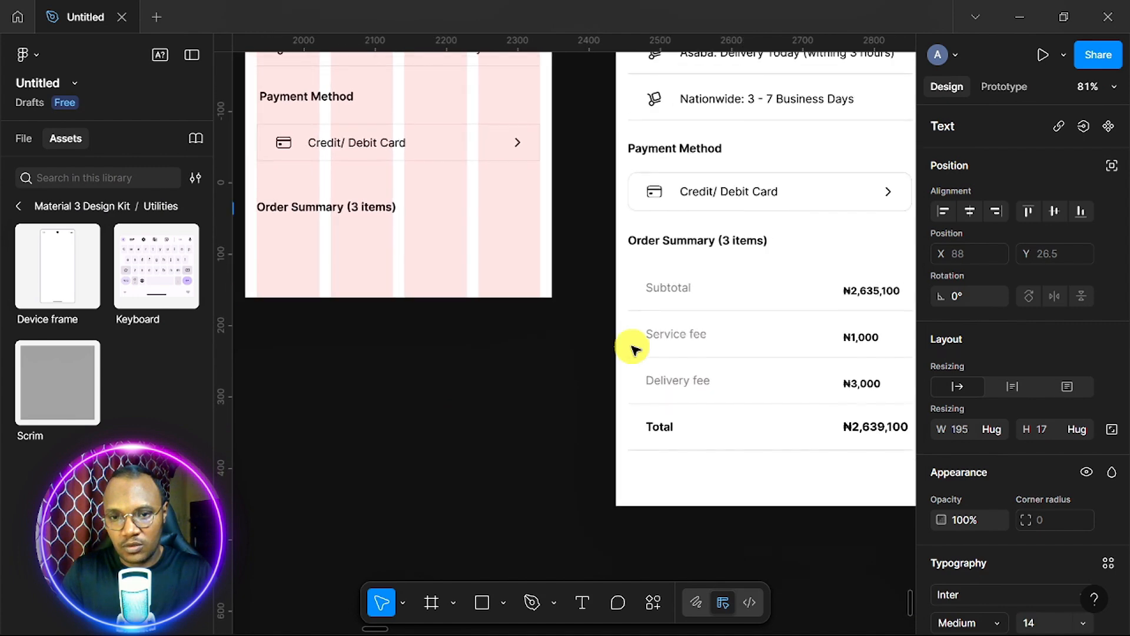
{"action": "scroll", "coordinate": [633, 349], "scroll_direction": "up", "scroll_amount": 2}
{"action": "scroll", "coordinate": [633, 348], "scroll_direction": "left", "scroll_amount": 2}
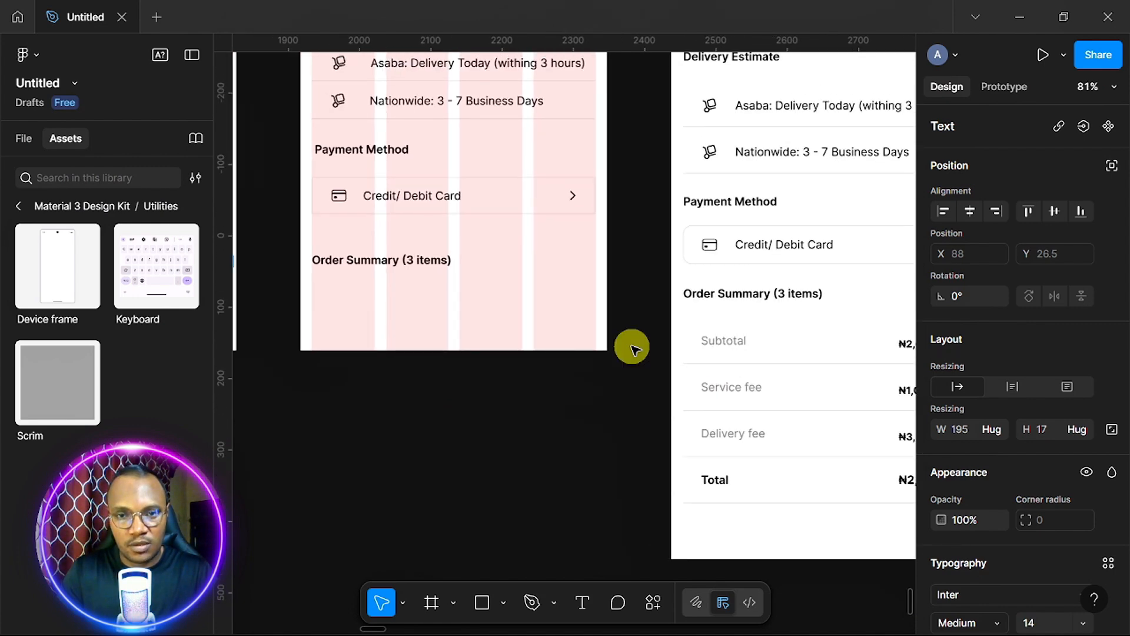
{"action": "scroll", "coordinate": [632, 350], "scroll_direction": "down", "scroll_amount": 6}
{"action": "scroll", "coordinate": [632, 347], "scroll_direction": "up", "scroll_amount": 2}
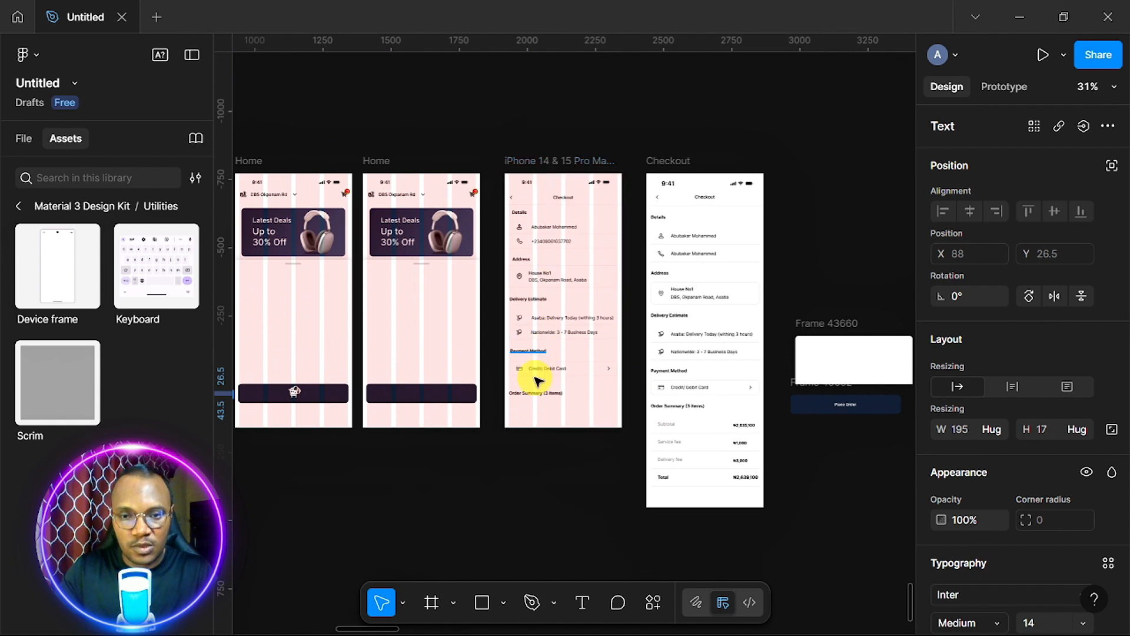
{"action": "left_click", "coordinate": [575, 158]}
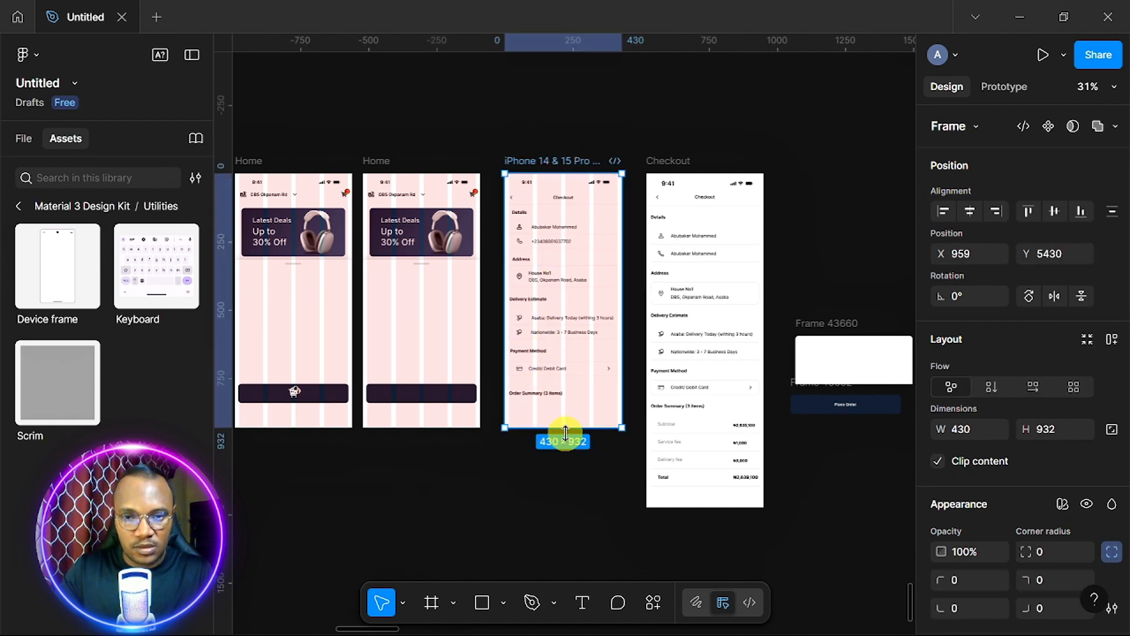
{"action": "left_click_drag", "start_coordinate": [565, 436], "coordinate": [577, 530]}
{"action": "scroll", "coordinate": [598, 435], "scroll_direction": "up", "scroll_amount": 5}
{"action": "scroll", "coordinate": [598, 436], "scroll_direction": "up", "scroll_amount": 2}
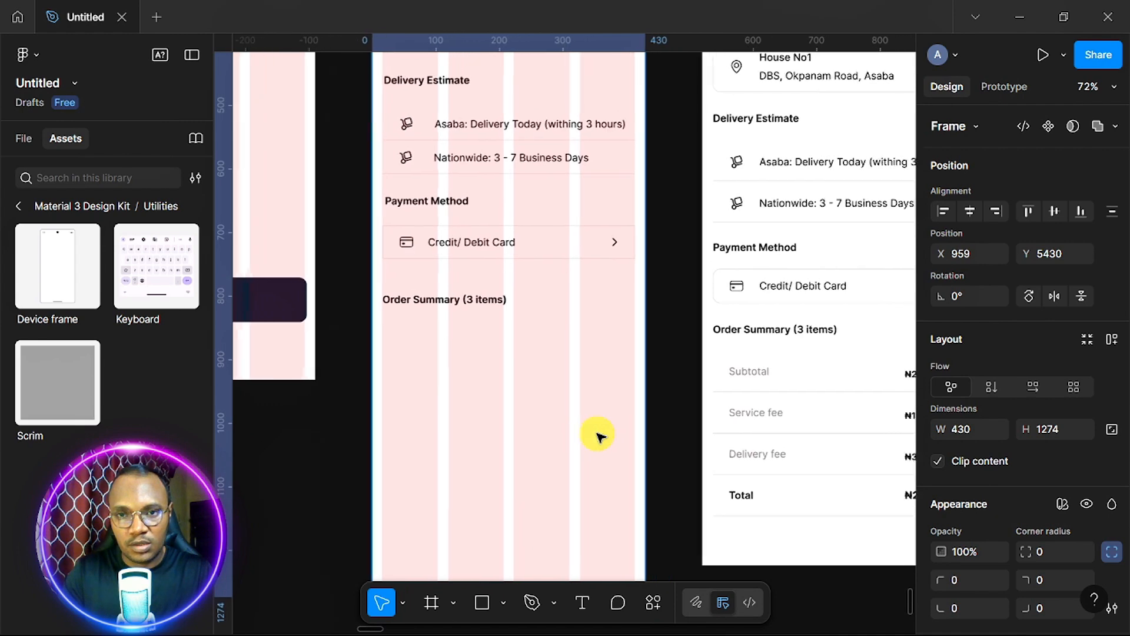
{"action": "scroll", "coordinate": [497, 350], "scroll_direction": "up", "scroll_amount": 4}
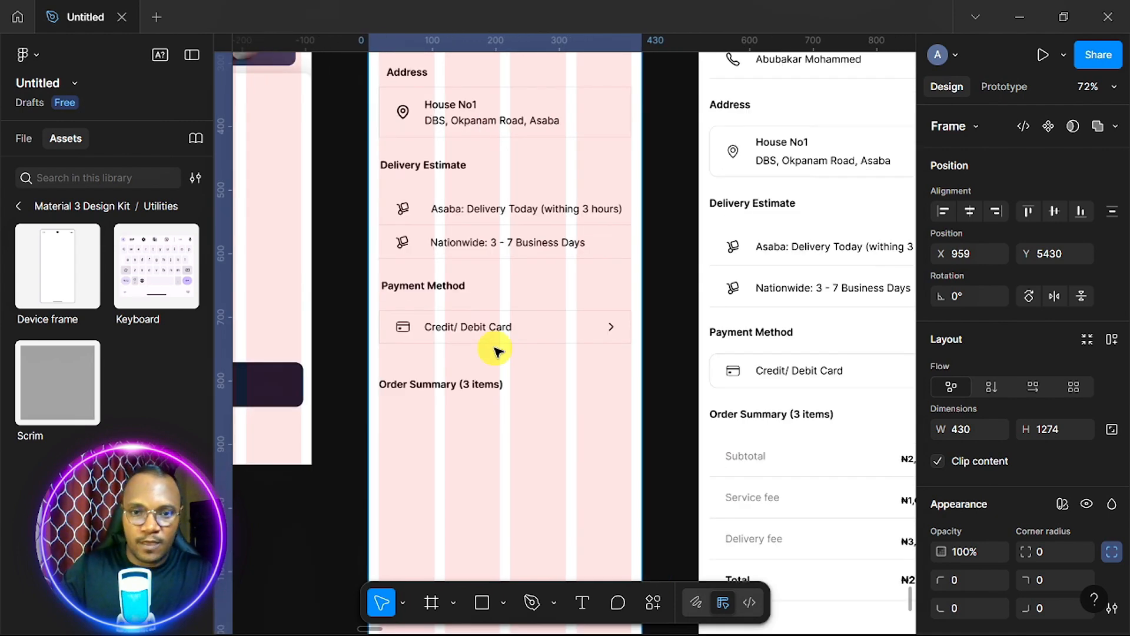
Duplicate the Nationwide delivery row below the Order Summary heading.
{"action": "left_click", "coordinate": [488, 242]}
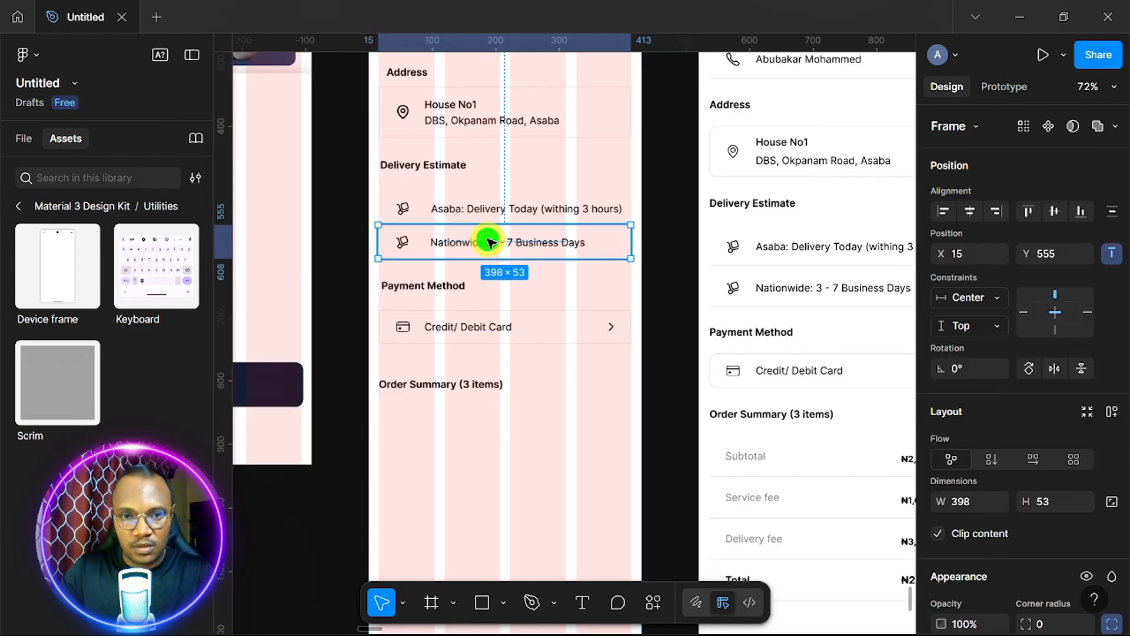
{"action": "left_click_drag", "start_coordinate": [489, 241], "coordinate": [494, 442]}
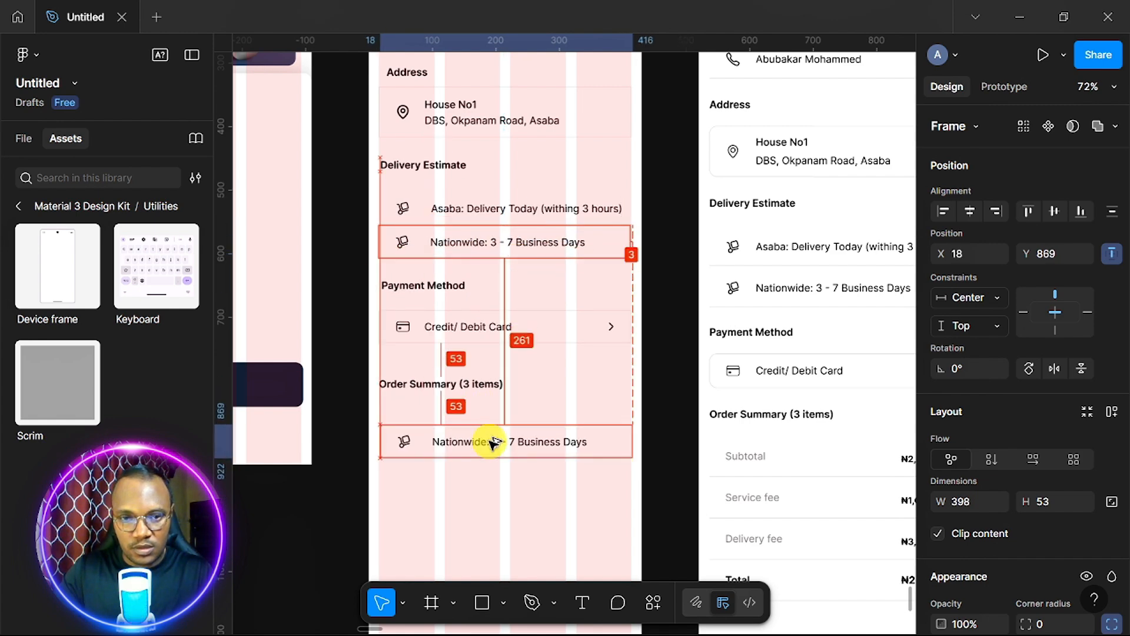
{"action": "left_click_drag", "start_coordinate": [494, 442], "coordinate": [493, 442]}
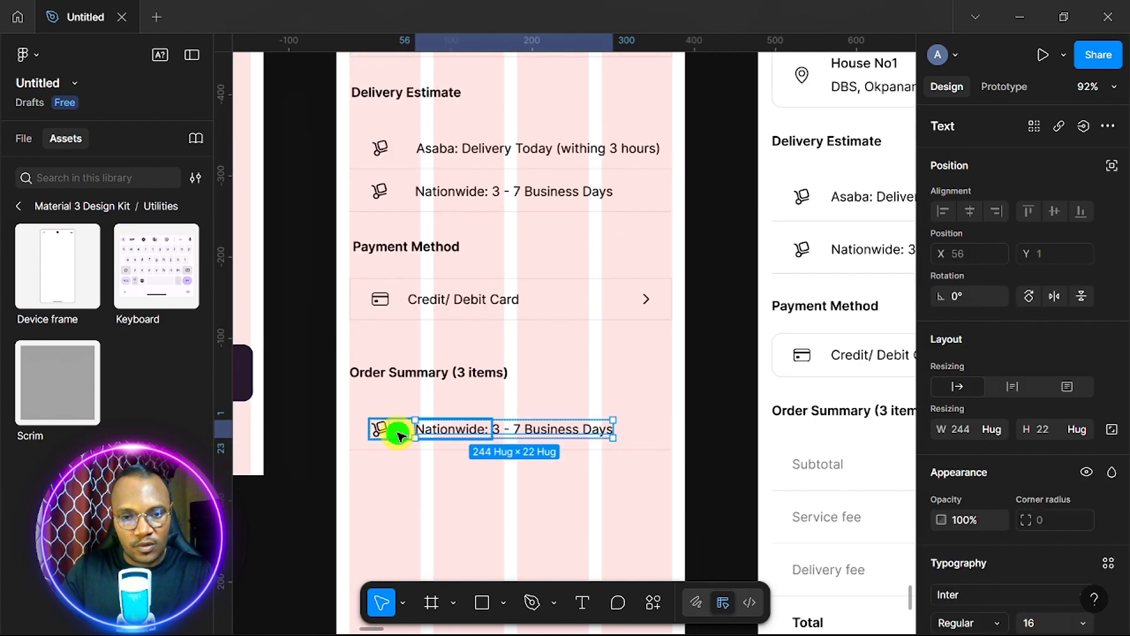
Ungroup the copied row, delete its delivery icon and clear its text.
{"action": "left_click", "coordinate": [396, 434]}
{"action": "right_click", "coordinate": [396, 434]}
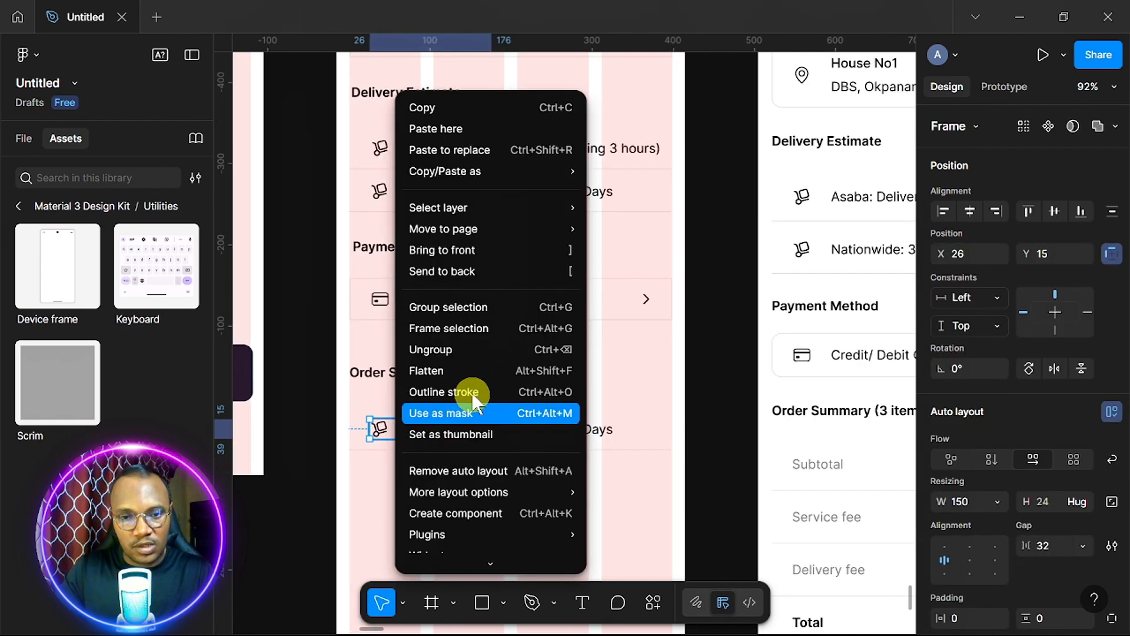
{"action": "left_click", "coordinate": [467, 349]}
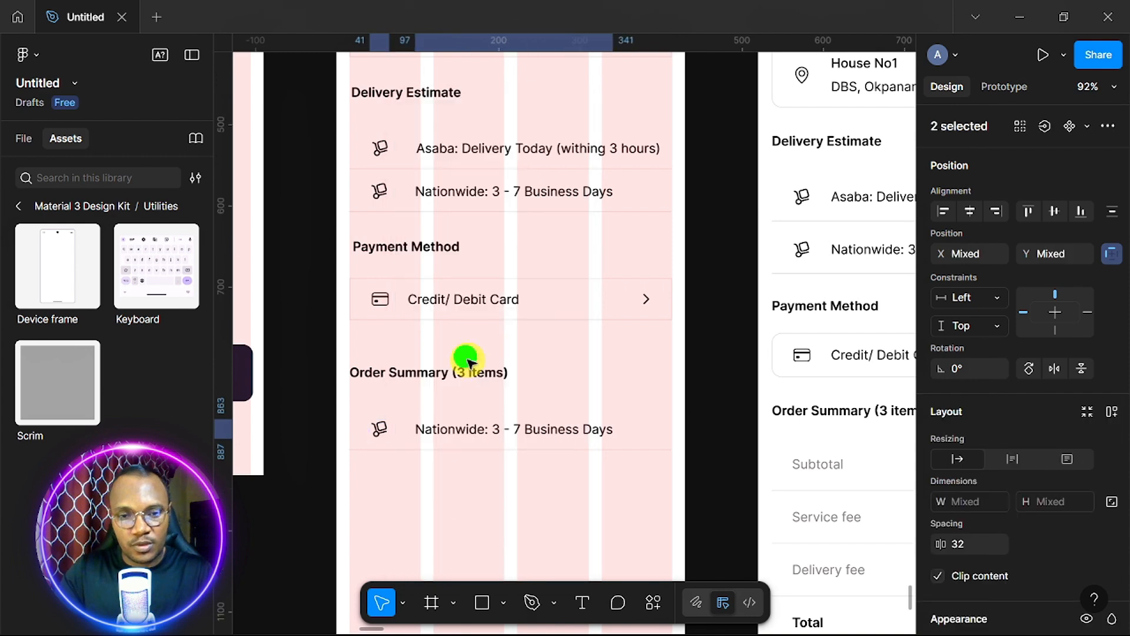
{"action": "left_click", "coordinate": [454, 505]}
{"action": "left_click", "coordinate": [381, 432]}
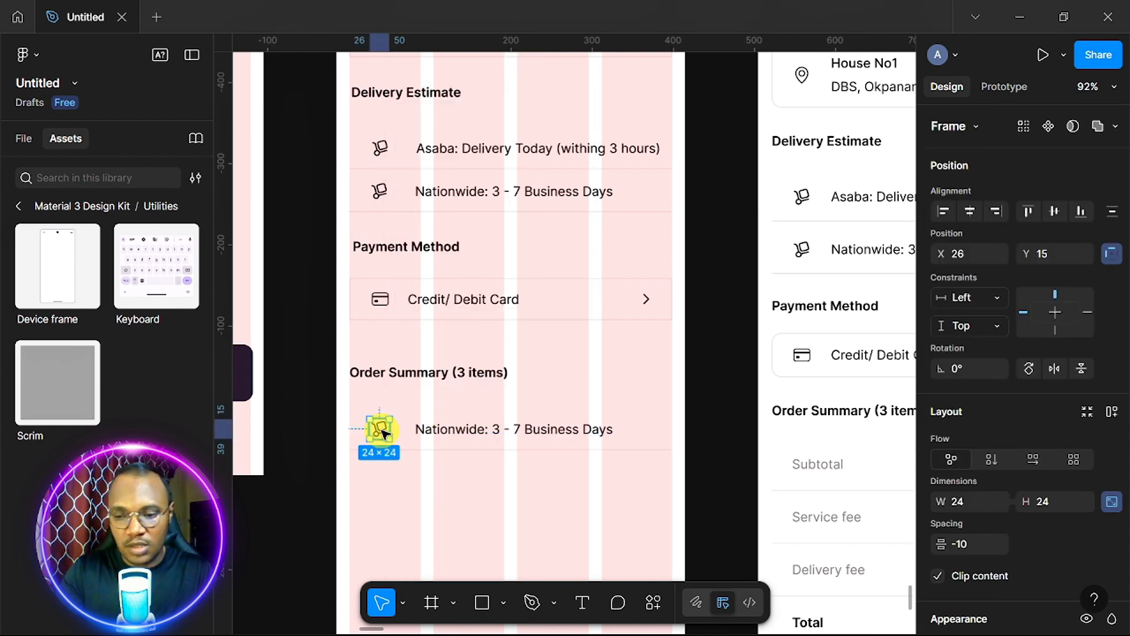
{"action": "key", "text": "Delete"}
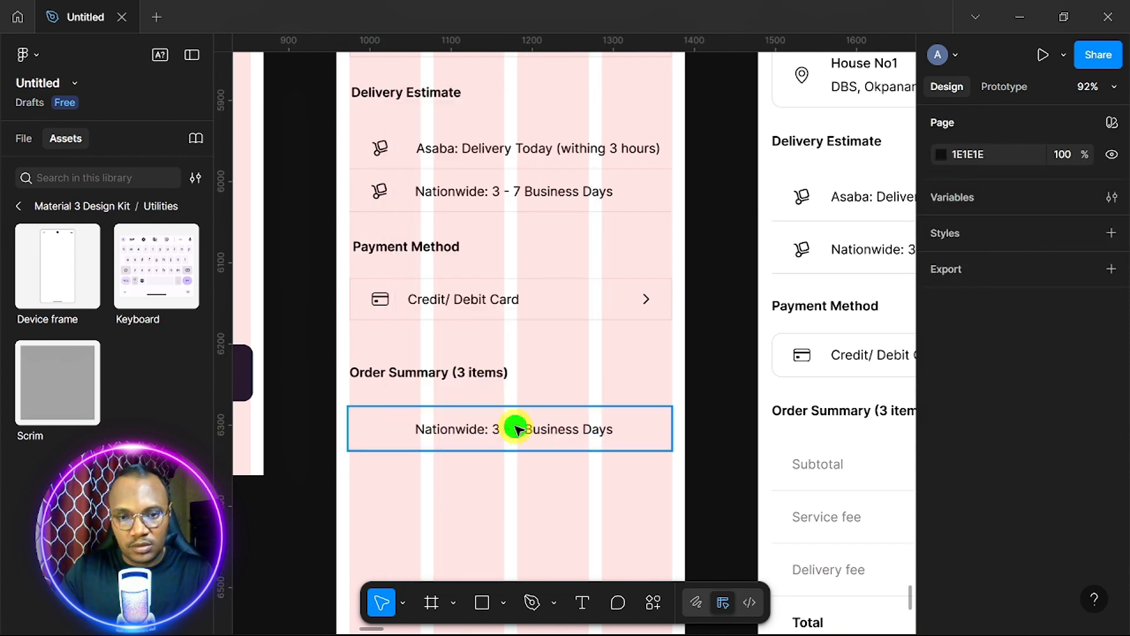
{"action": "double_click", "coordinate": [516, 429]}
{"action": "key", "text": "BackSpace"}
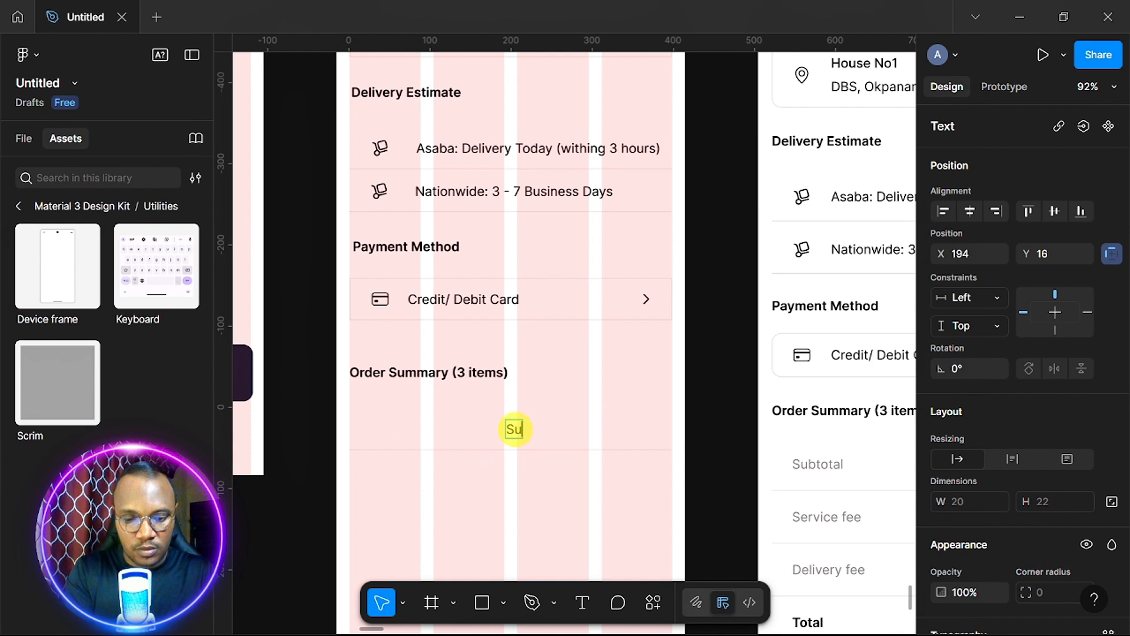
Label the row 'Subtotal' on the left and paste ₦2,765,100 as its right-hand amount.
{"action": "type", "text": "Su"}
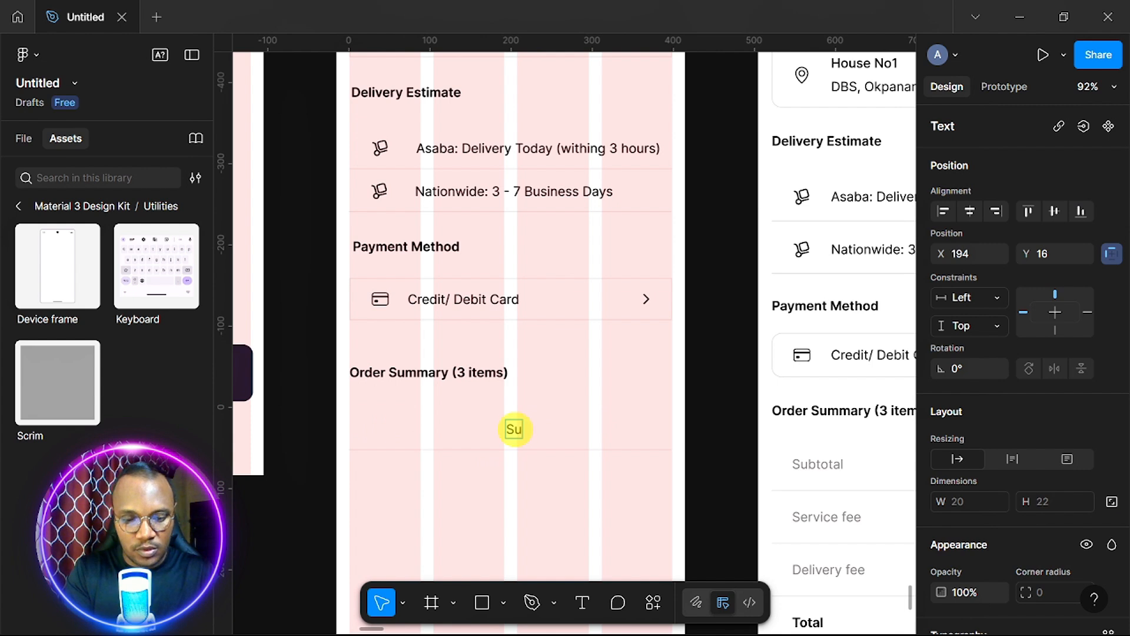
{"action": "type", "text": "btotal"}
{"action": "key", "text": "Escape"}
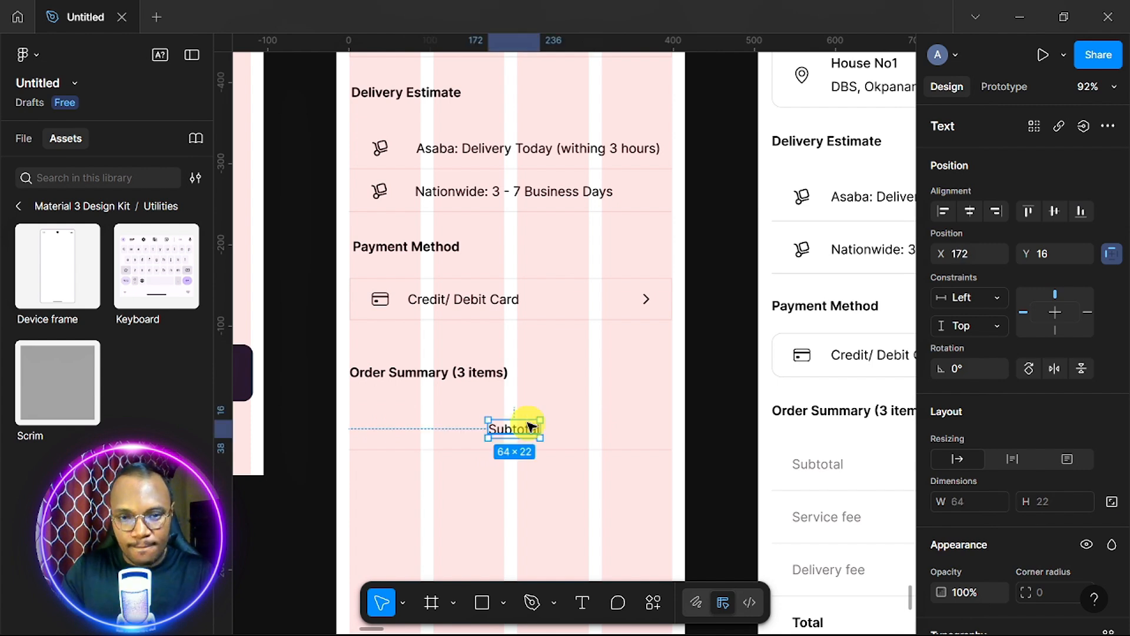
{"action": "left_click_drag", "start_coordinate": [522, 431], "coordinate": [630, 435]}
{"action": "double_click", "coordinate": [630, 431]}
{"action": "right_click", "coordinate": [629, 435]}
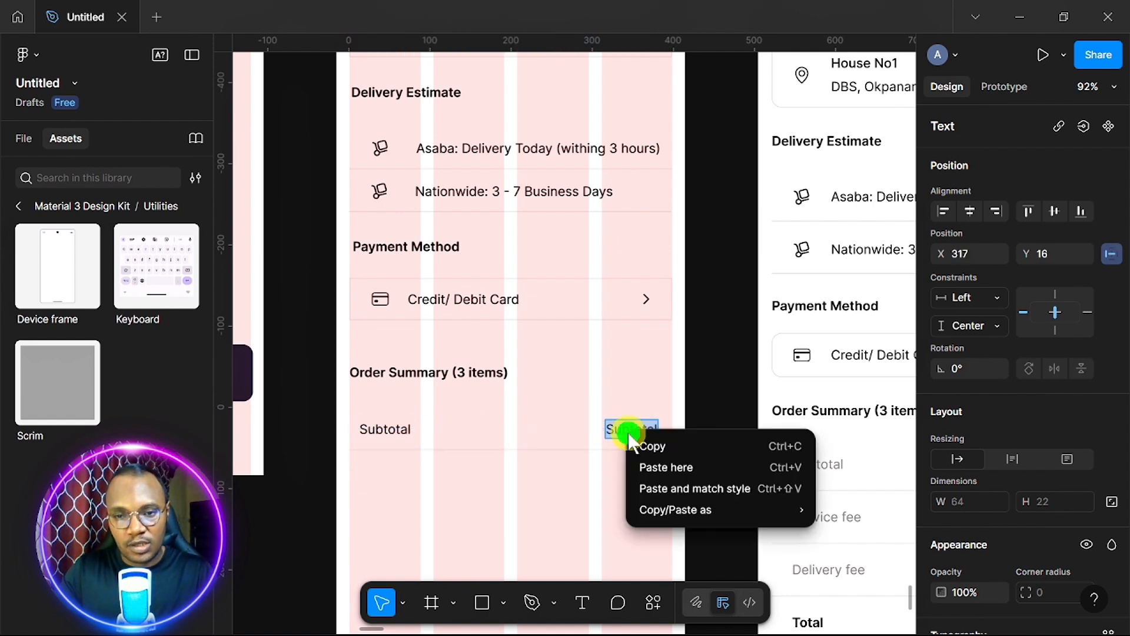
{"action": "left_click", "coordinate": [672, 488]}
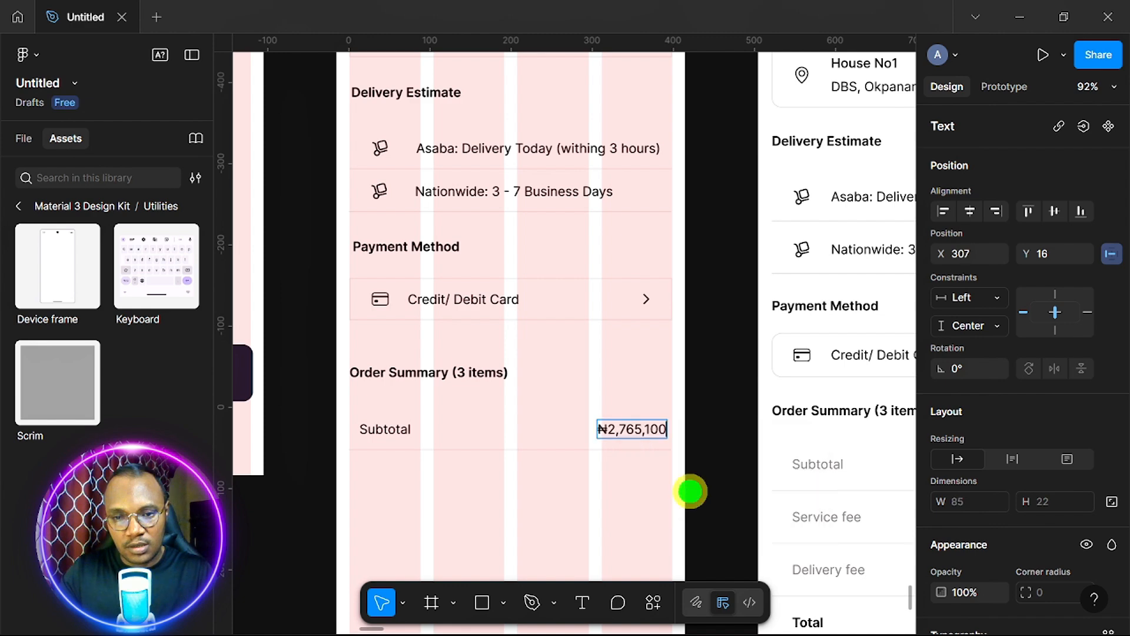
{"action": "scroll", "coordinate": [634, 528], "scroll_direction": "down", "scroll_amount": 1}
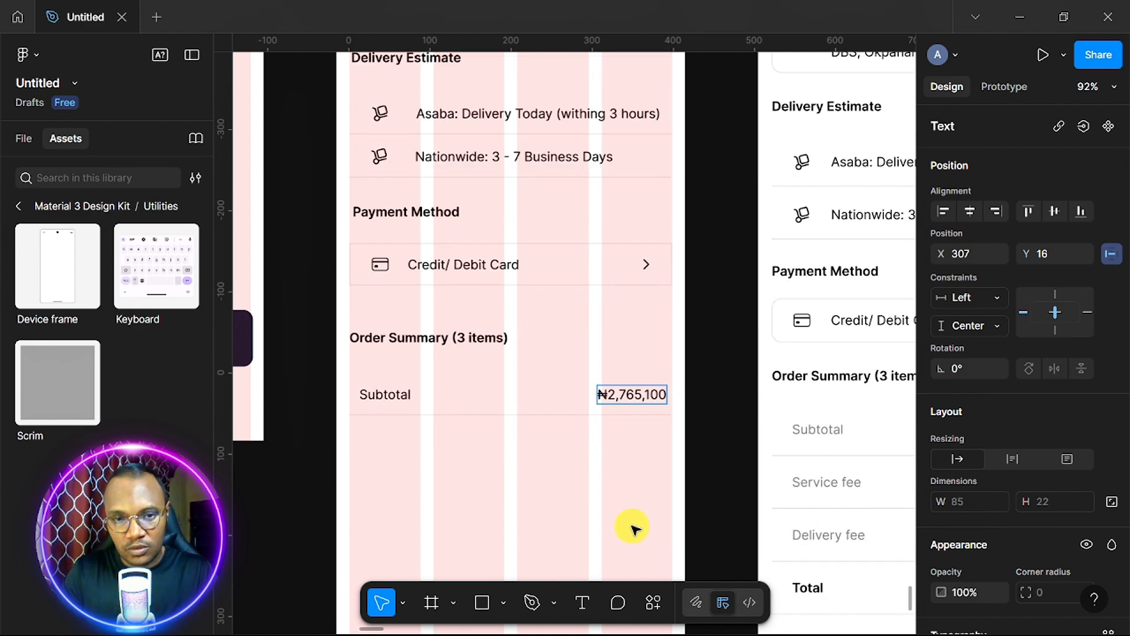
{"action": "key", "text": "Escape"}
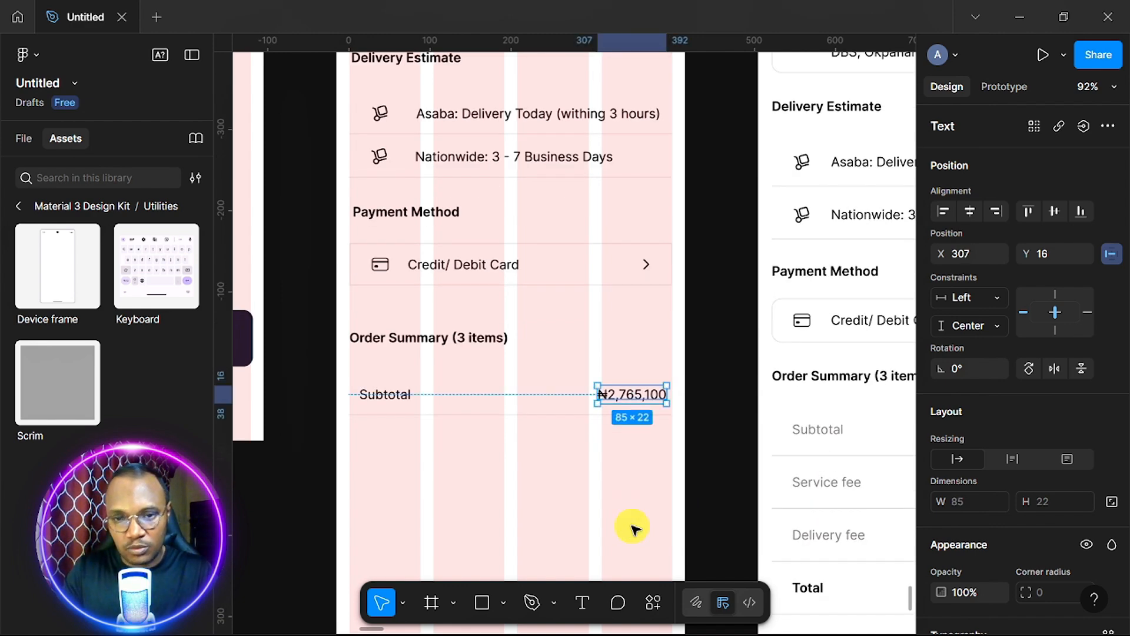
{"action": "scroll", "coordinate": [962, 478], "scroll_direction": "down", "scroll_amount": 5}
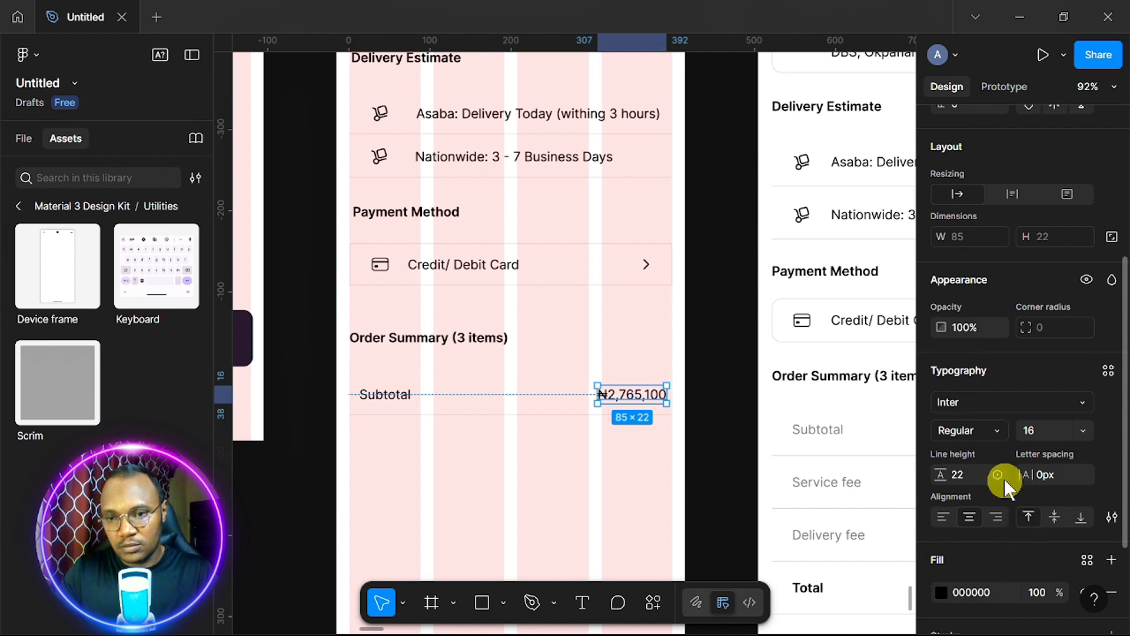
Make the ₦2,765,100 amount Semi Bold and duplicate the Subtotal row.
{"action": "left_click", "coordinate": [1001, 429]}
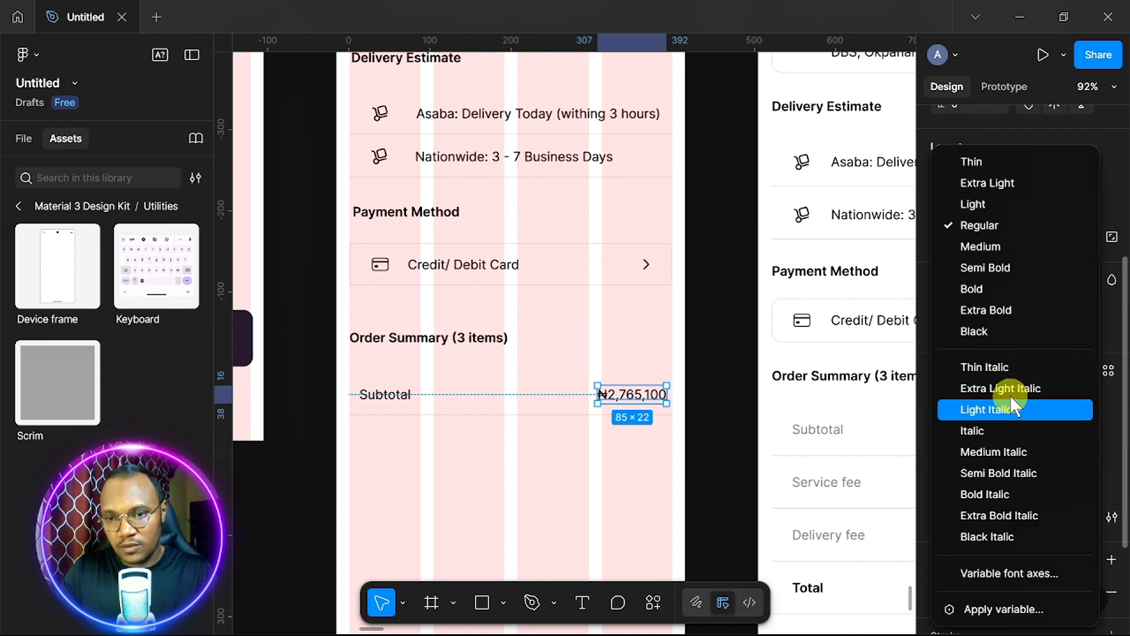
{"action": "left_click", "coordinate": [1013, 274]}
{"action": "scroll", "coordinate": [496, 485], "scroll_direction": "down", "scroll_amount": 3}
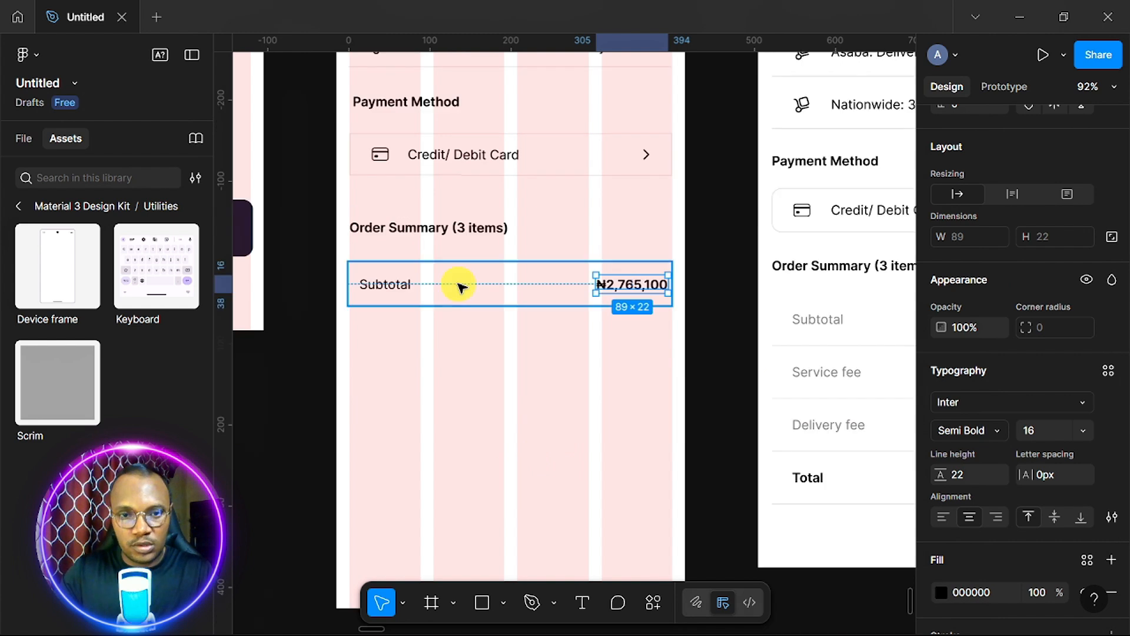
{"action": "left_click", "coordinate": [460, 285]}
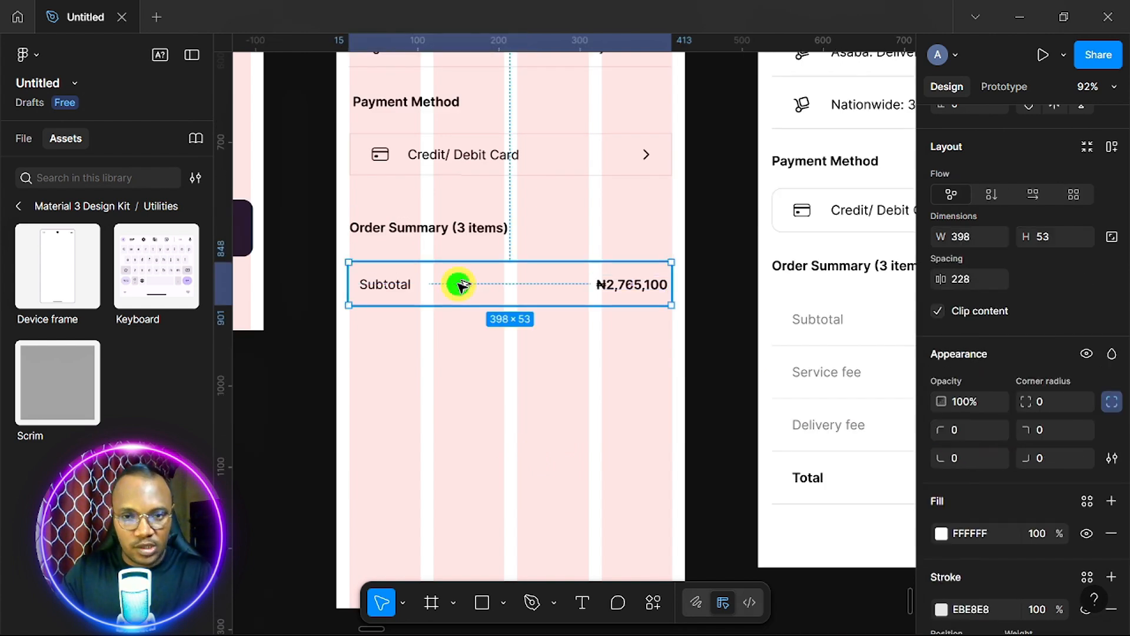
{"action": "key", "text": "ctrl+d"}
Rename the copied row's label to 'Service fee'.
{"action": "double_click", "coordinate": [381, 336]}
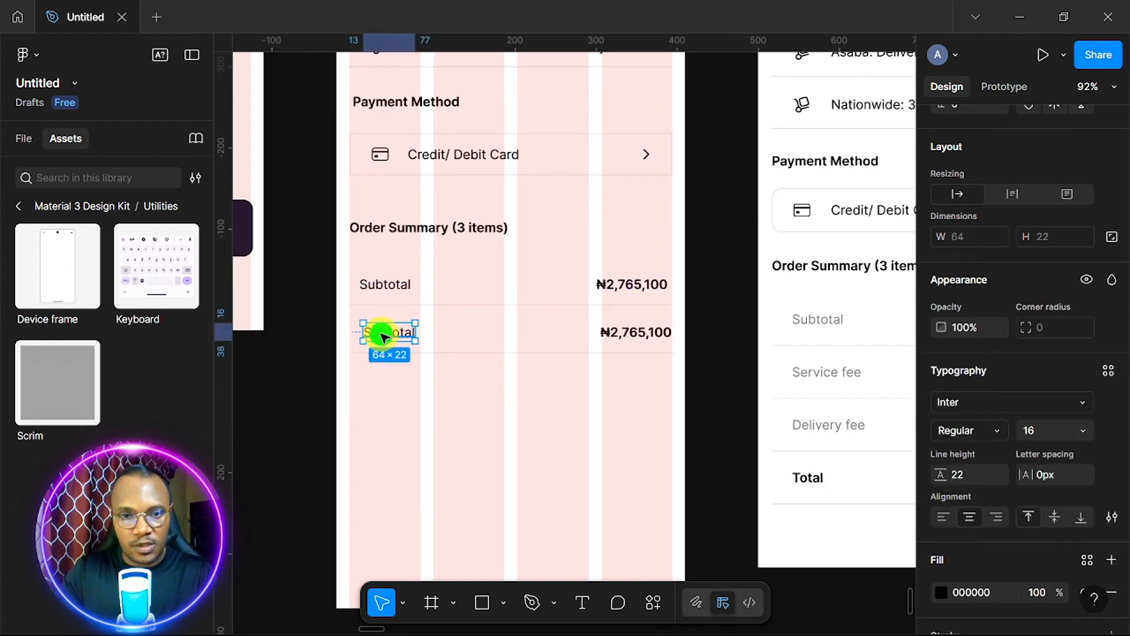
{"action": "double_click", "coordinate": [381, 334]}
{"action": "type", "text": "Ser"}
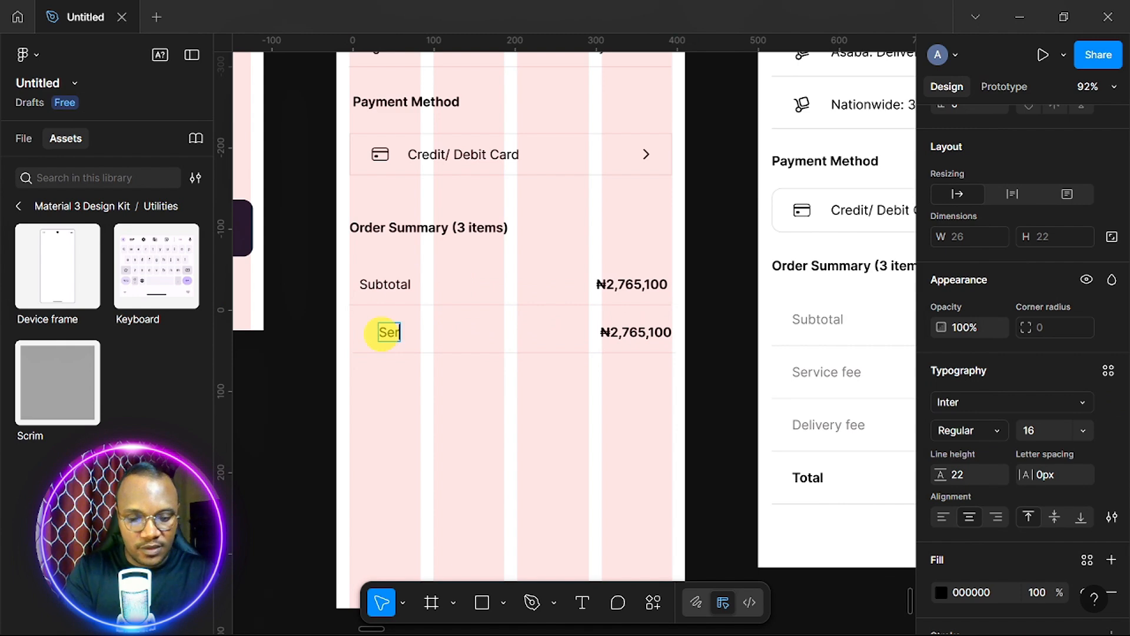
{"action": "type", "text": "vice fee"}
{"action": "key", "text": "Escape"}
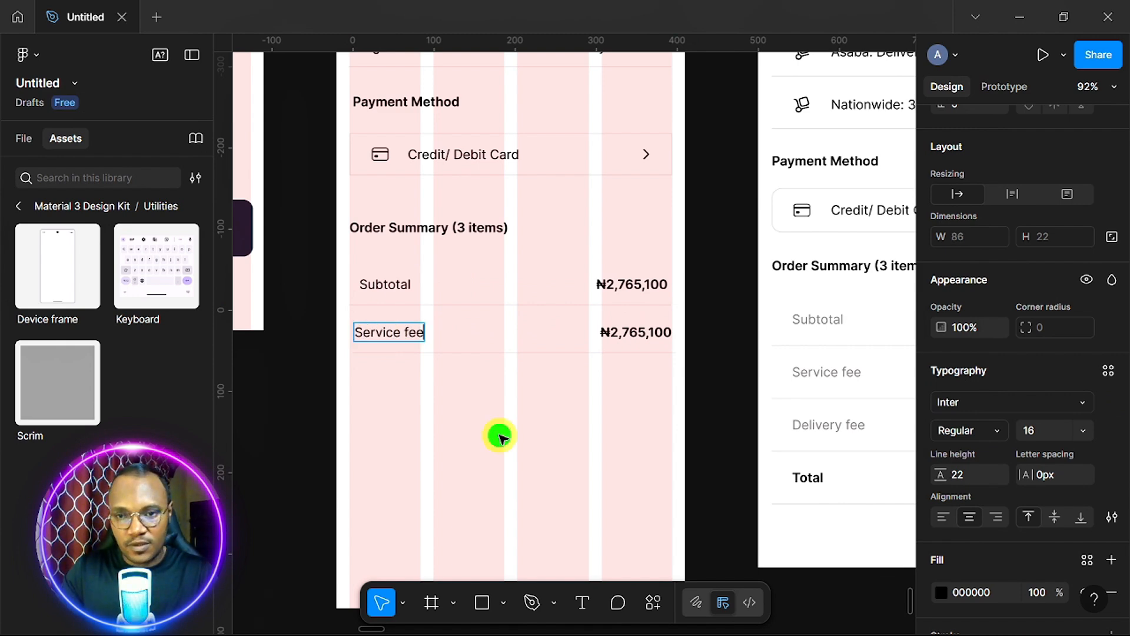
{"action": "scroll", "coordinate": [518, 427], "scroll_direction": "right", "scroll_amount": 5}
{"action": "scroll", "coordinate": [537, 416], "scroll_direction": "left", "scroll_amount": 4}
Change the Service fee amount from ₦2,765,100 to ₦1,000.
{"action": "left_click", "coordinate": [556, 330]}
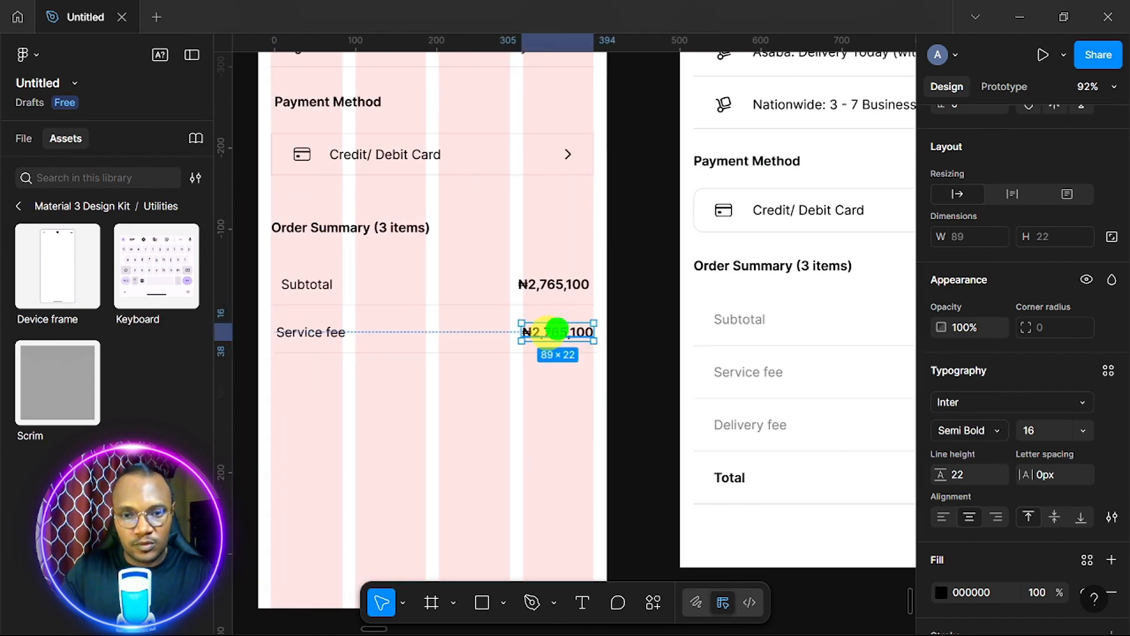
{"action": "double_click", "coordinate": [556, 331]}
{"action": "left_click_drag", "start_coordinate": [537, 334], "coordinate": [603, 322]}
{"action": "left_click_drag", "start_coordinate": [534, 334], "coordinate": [613, 329]}
{"action": "type", "text": "1,000"}
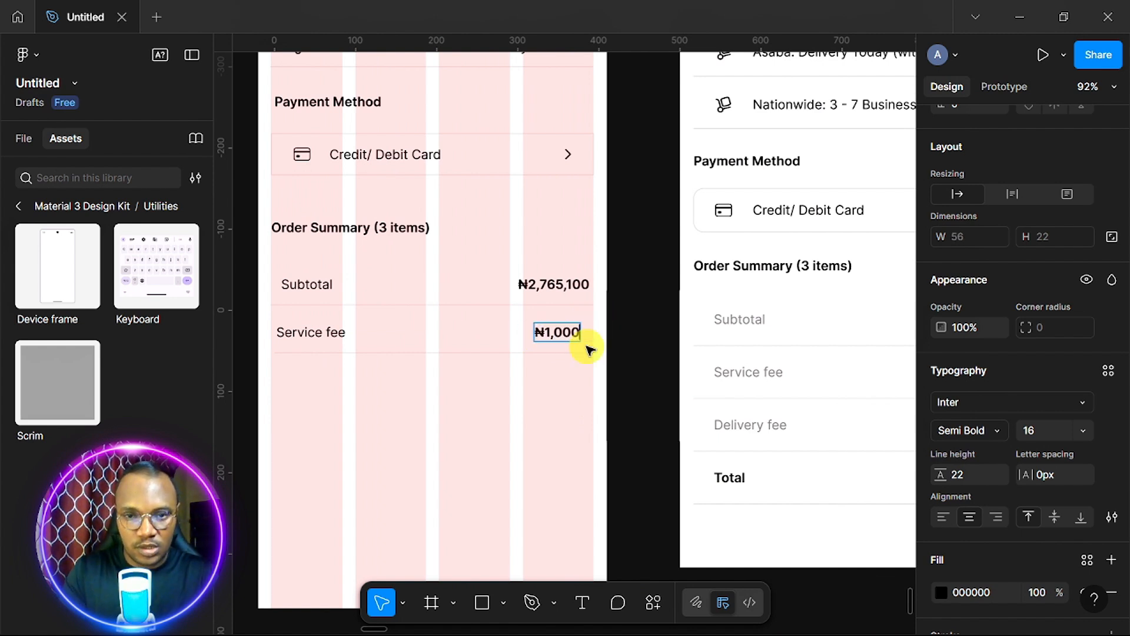
{"action": "key", "text": "Escape"}
{"action": "scroll", "coordinate": [480, 443], "scroll_direction": "left", "scroll_amount": 5}
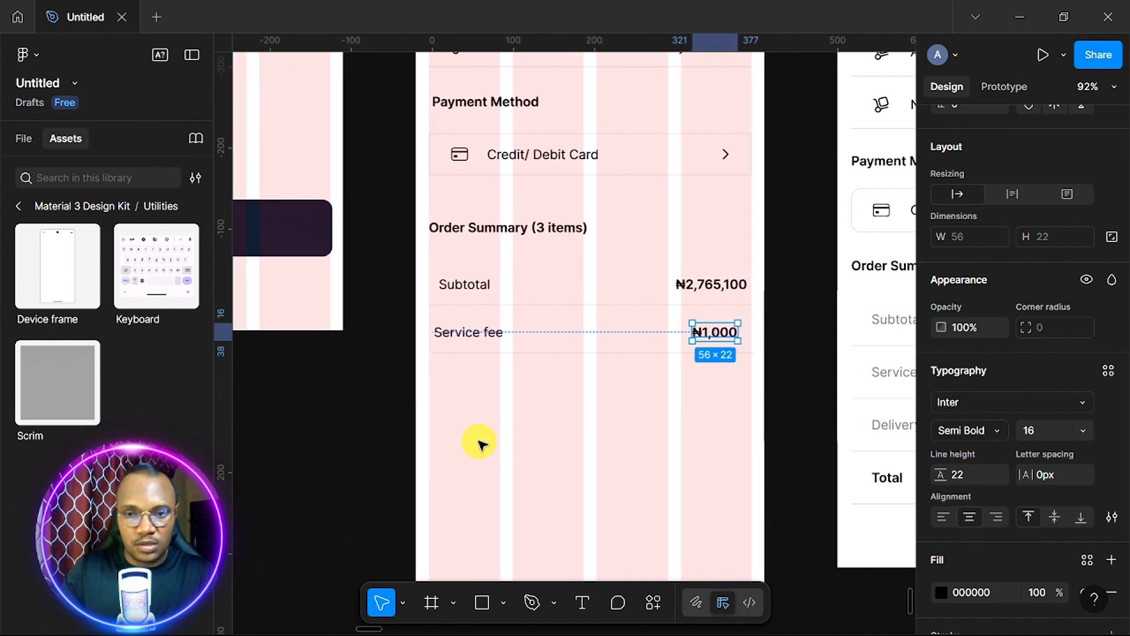
{"action": "left_click", "coordinate": [586, 339]}
Duplicate the Service fee row and relabel the copy 'Delivery fee'.
{"action": "key", "text": "ctrl+d"}
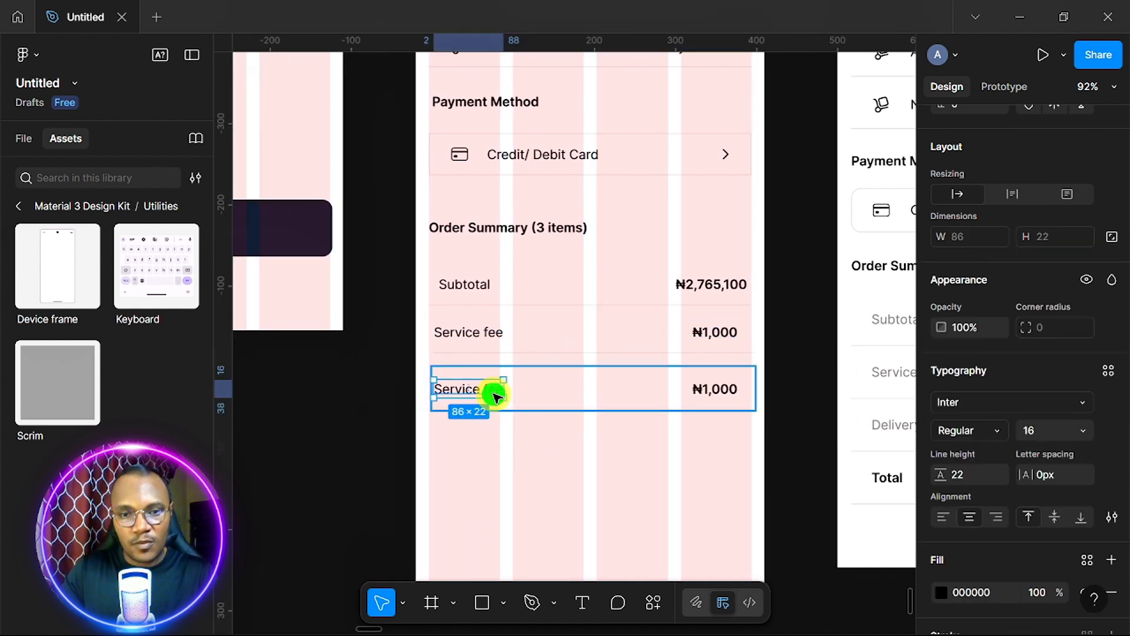
{"action": "double_click", "coordinate": [493, 387]}
{"action": "double_click", "coordinate": [492, 387]}
{"action": "type", "text": "De"}
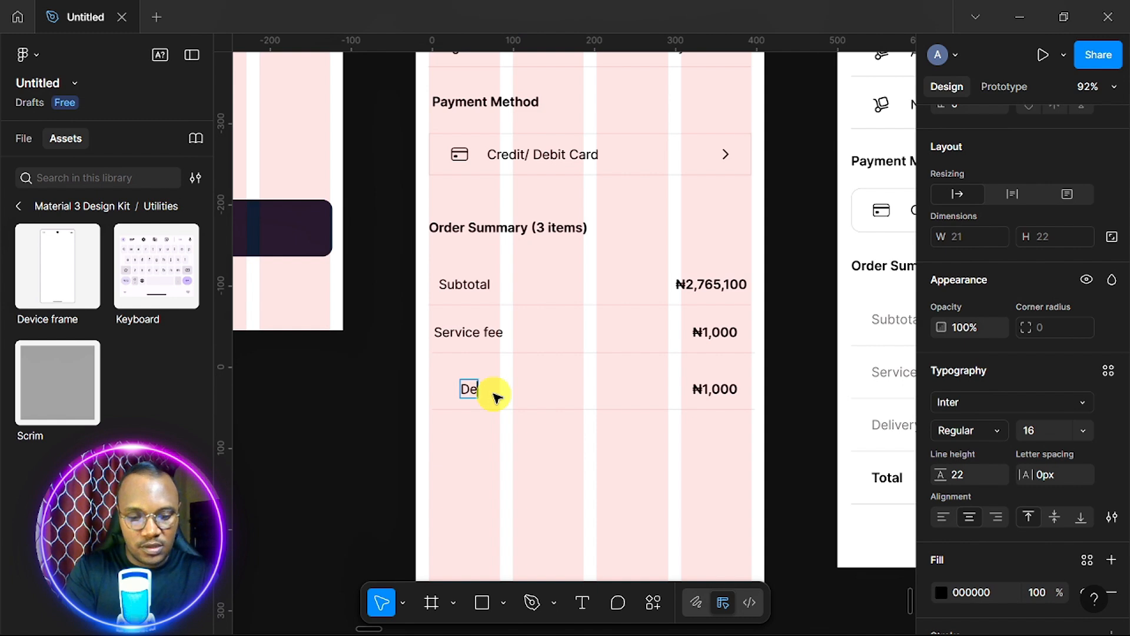
{"action": "type", "text": "livery fee"}
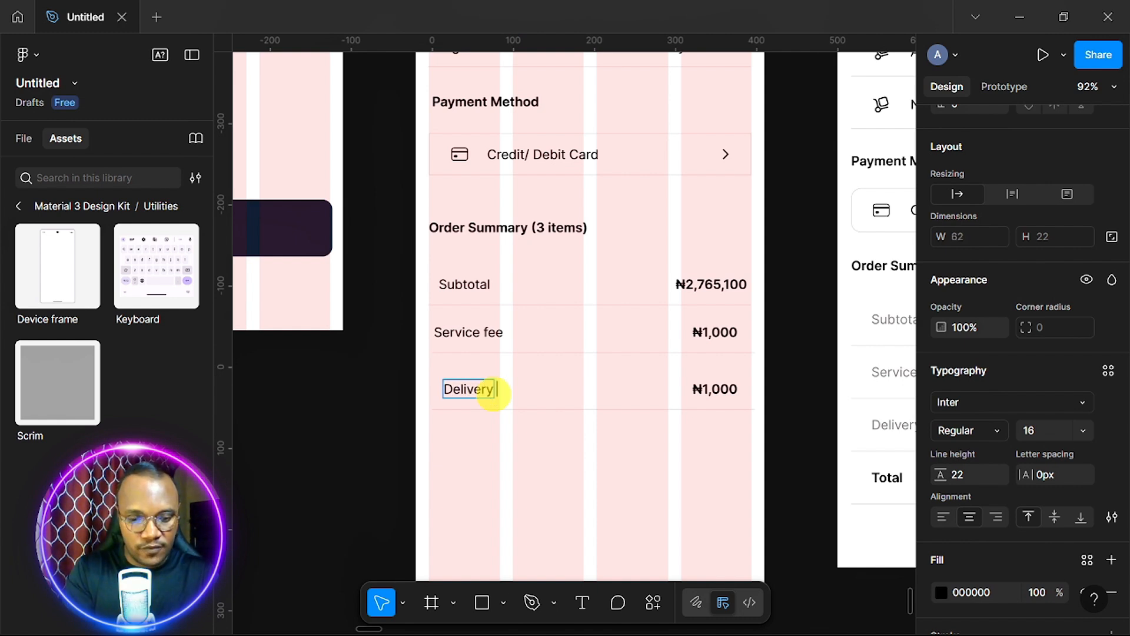
Change the Delivery fee amount to ₦3,000, then select the whole Delivery fee row.
{"action": "double_click", "coordinate": [715, 389]}
{"action": "type", "text": "3"}
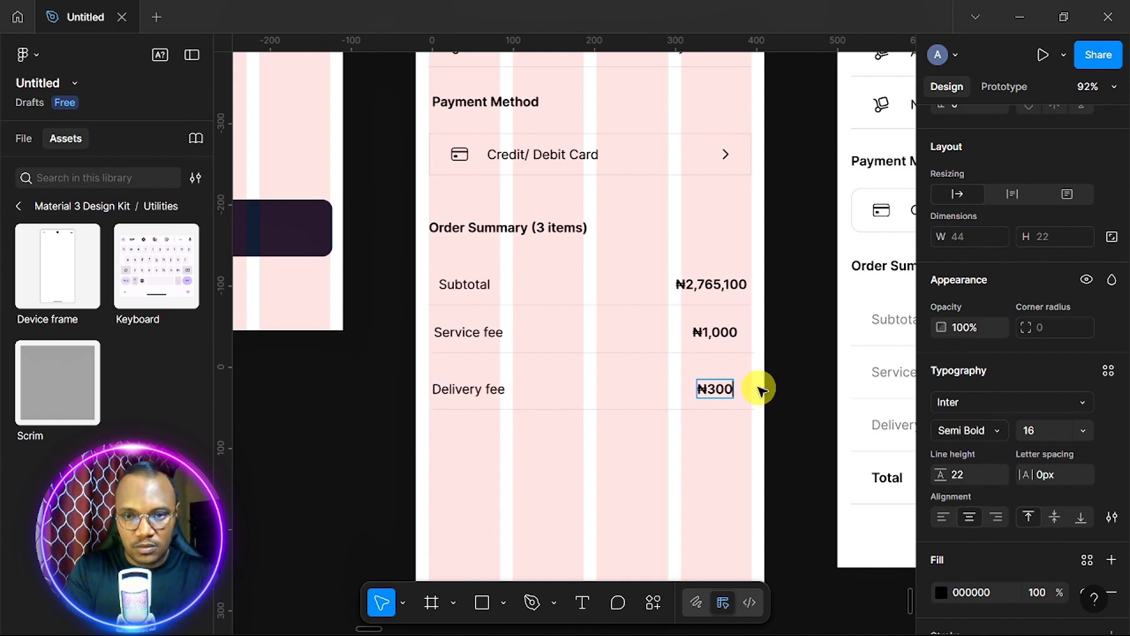
{"action": "key", "text": "BackSpace"}
{"action": "key", "text": "BackSpace"}
{"action": "type", "text": ",000"}
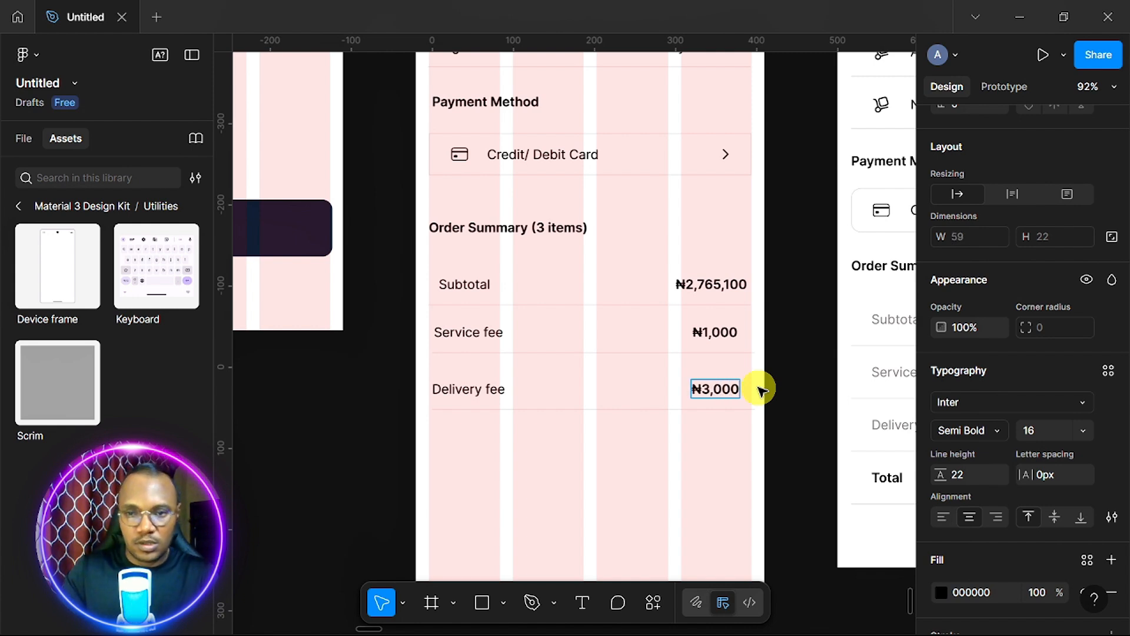
{"action": "left_click", "coordinate": [736, 499]}
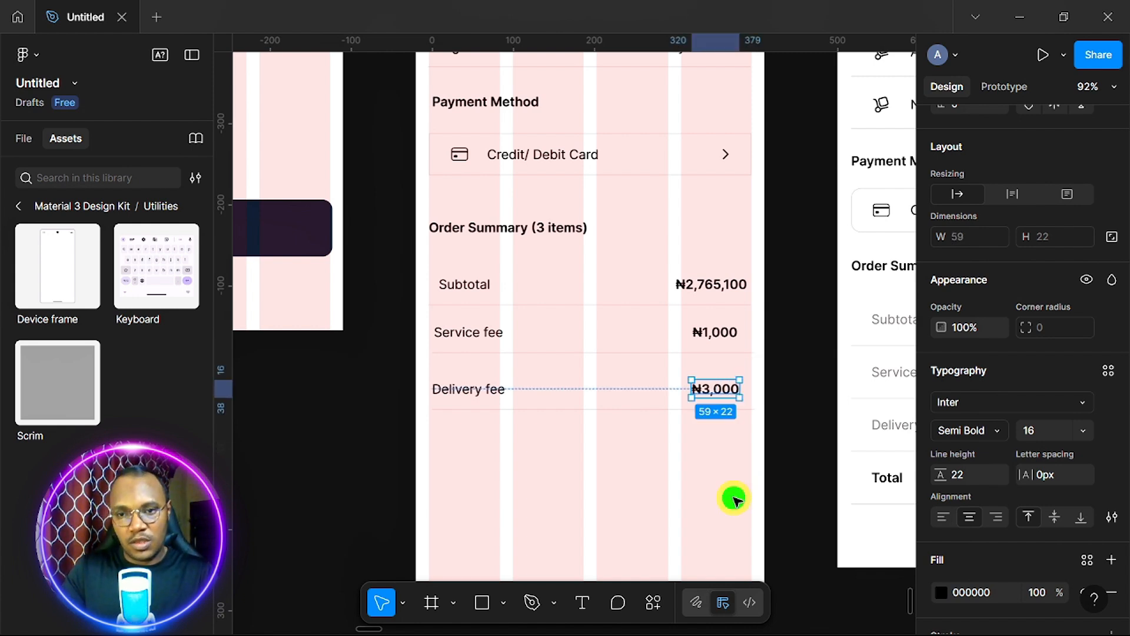
{"action": "left_click", "coordinate": [736, 499]}
{"action": "scroll", "coordinate": [736, 499], "scroll_direction": "down", "scroll_amount": 2}
{"action": "scroll", "coordinate": [735, 499], "scroll_direction": "right", "scroll_amount": 2}
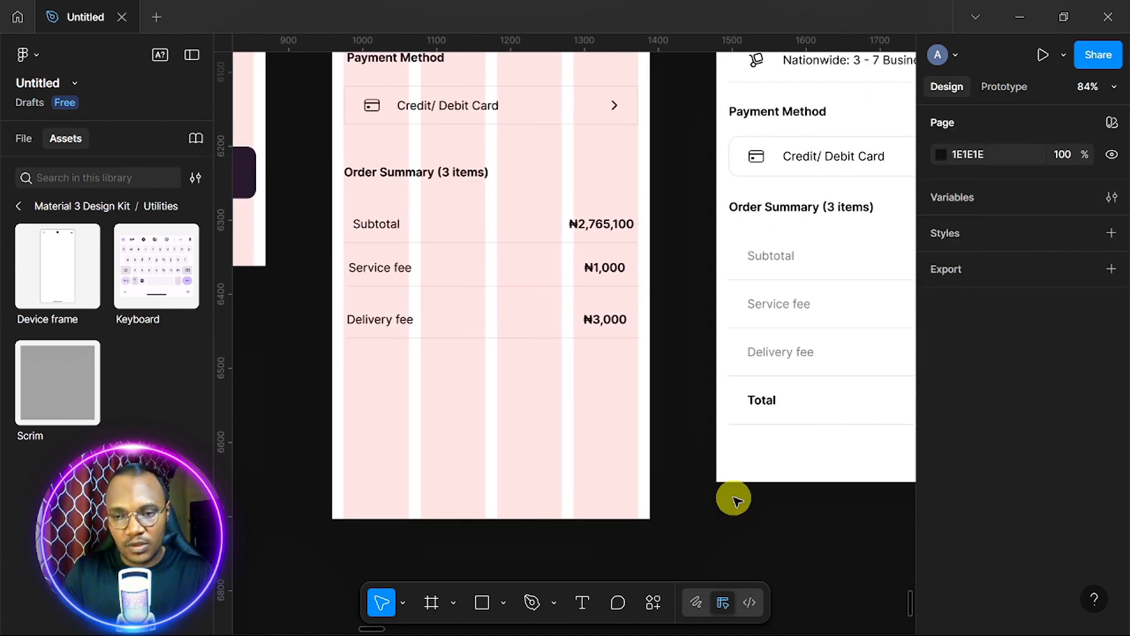
{"action": "left_click", "coordinate": [515, 322]}
Copy the Delivery fee row below itself and make the copy's label size 20, Medium weight.
{"action": "left_click_drag", "start_coordinate": [514, 320], "coordinate": [509, 366]}
{"action": "double_click", "coordinate": [377, 368]}
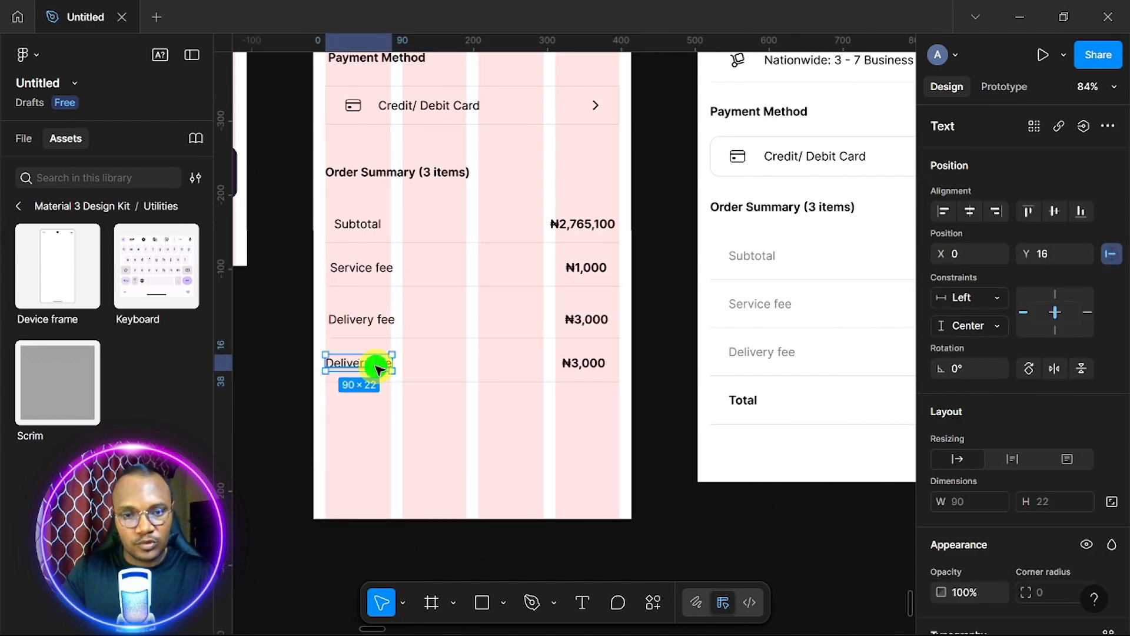
{"action": "scroll", "coordinate": [990, 444], "scroll_direction": "down", "scroll_amount": 5}
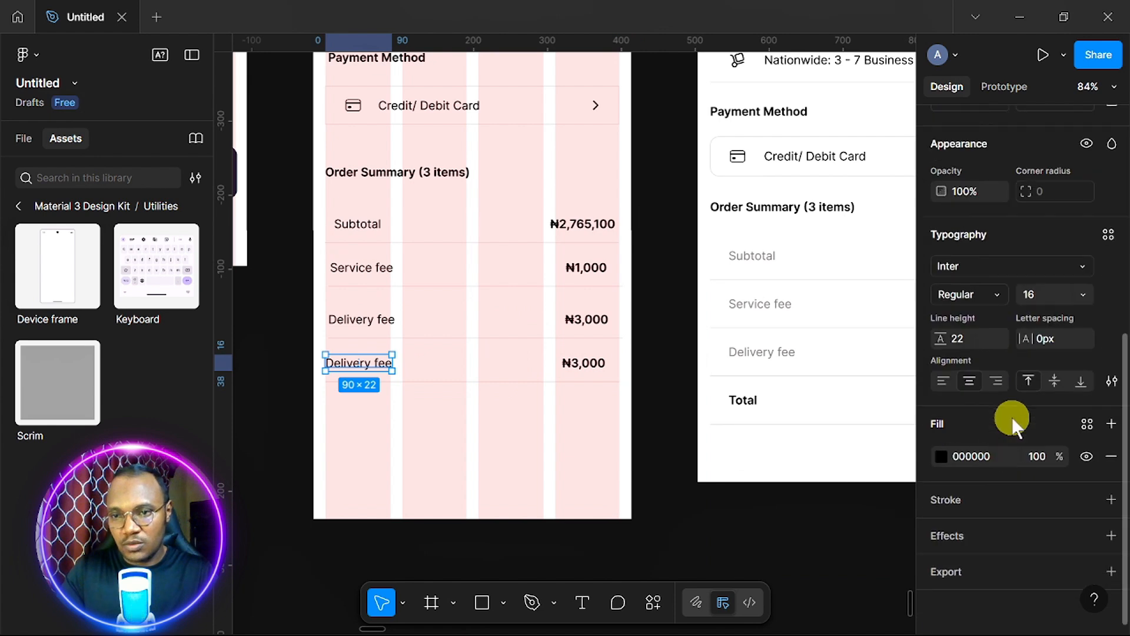
{"action": "left_click", "coordinate": [1085, 294]}
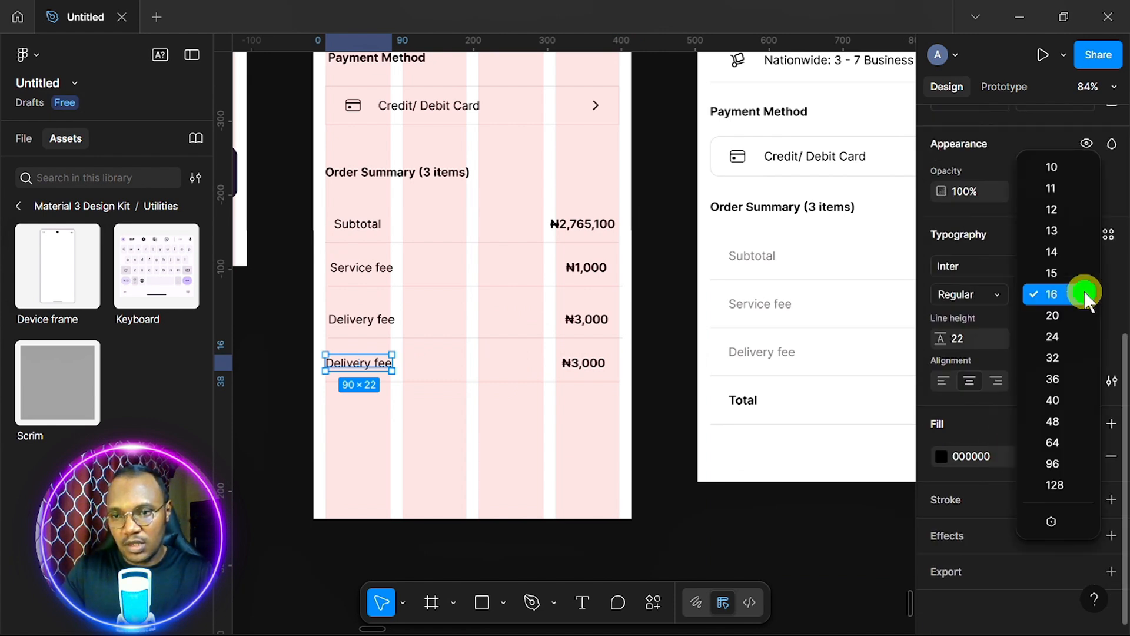
{"action": "left_click", "coordinate": [1072, 322]}
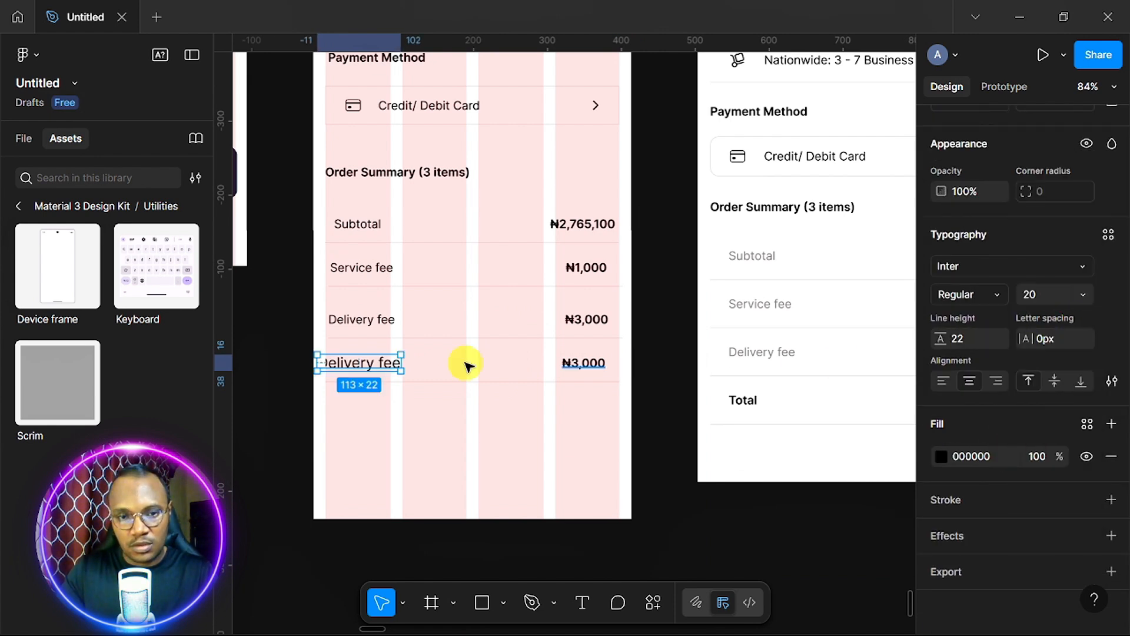
{"action": "left_click", "coordinate": [998, 294]}
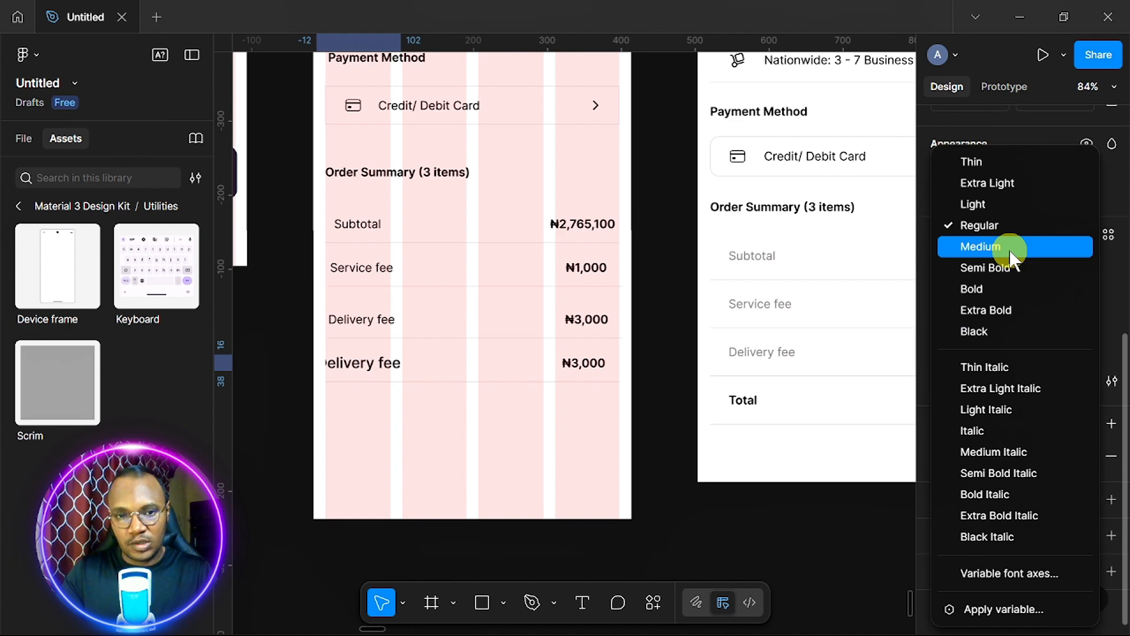
{"action": "left_click", "coordinate": [1009, 250]}
Rename the bottom row's label to 'Total'.
{"action": "double_click", "coordinate": [380, 362]}
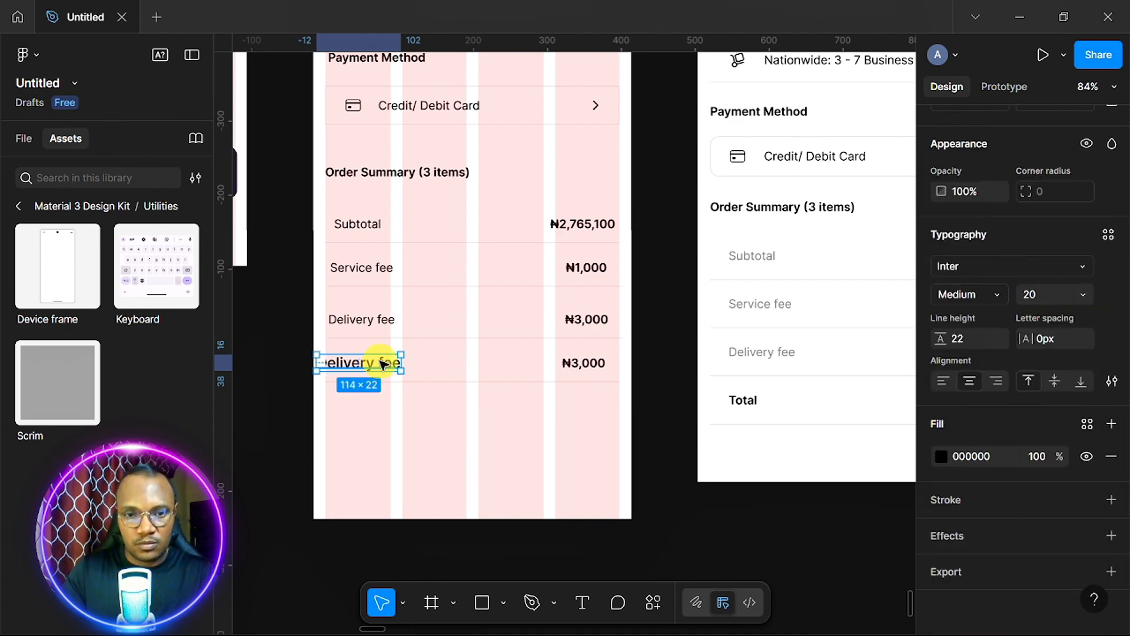
{"action": "type", "text": "Total"}
{"action": "key", "text": "Escape"}
{"action": "key", "text": "Escape"}
{"action": "scroll", "coordinate": [590, 371], "scroll_direction": "down", "scroll_amount": 1}
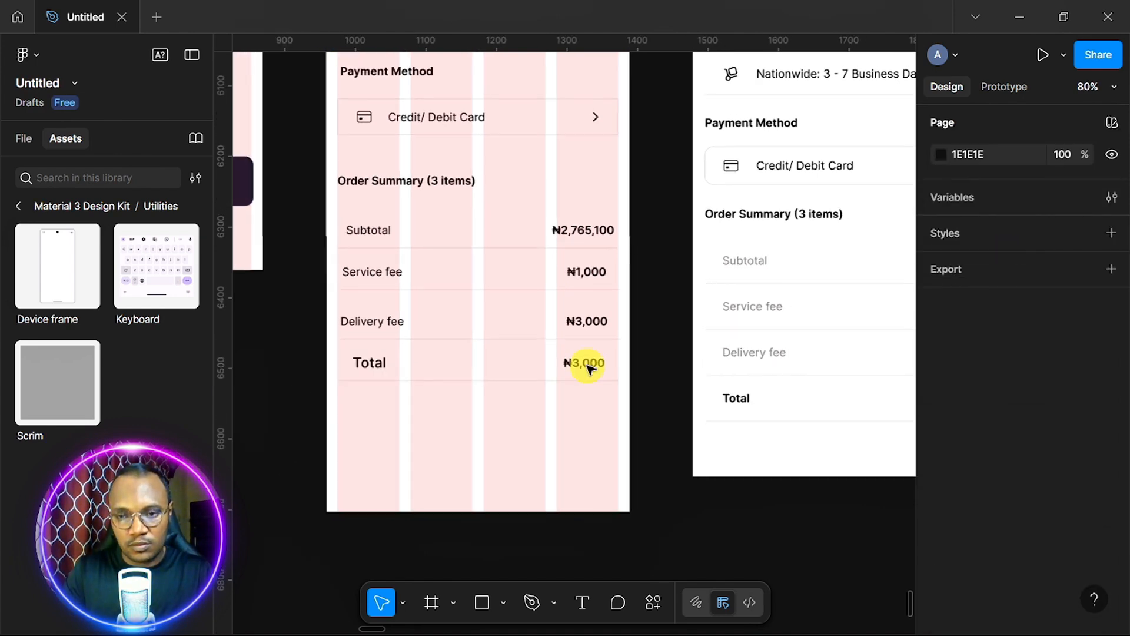
{"action": "scroll", "coordinate": [589, 369], "scroll_direction": "right", "scroll_amount": 1}
{"action": "scroll", "coordinate": [590, 369], "scroll_direction": "left", "scroll_amount": 2}
{"action": "scroll", "coordinate": [589, 370], "scroll_direction": "up", "scroll_amount": 4}
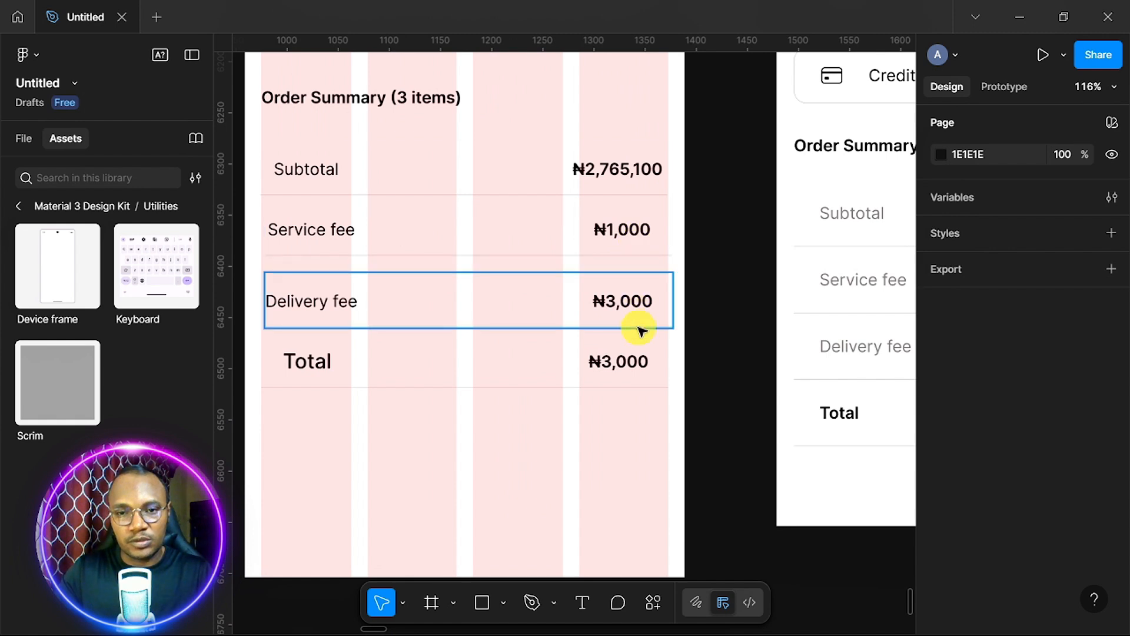
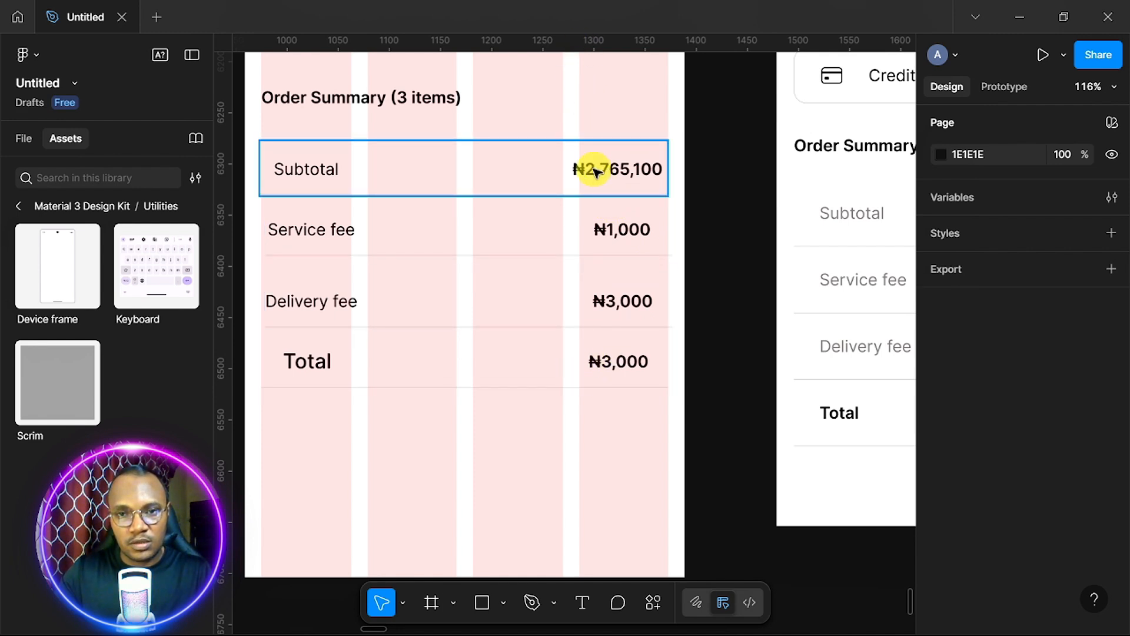
Paste the Subtotal amount into the Total row and change it to ₦2,769,100.
{"action": "left_click", "coordinate": [596, 171]}
{"action": "key", "text": "ctrl+c"}
{"action": "double_click", "coordinate": [608, 361]}
{"action": "key", "text": "ctrl+v"}
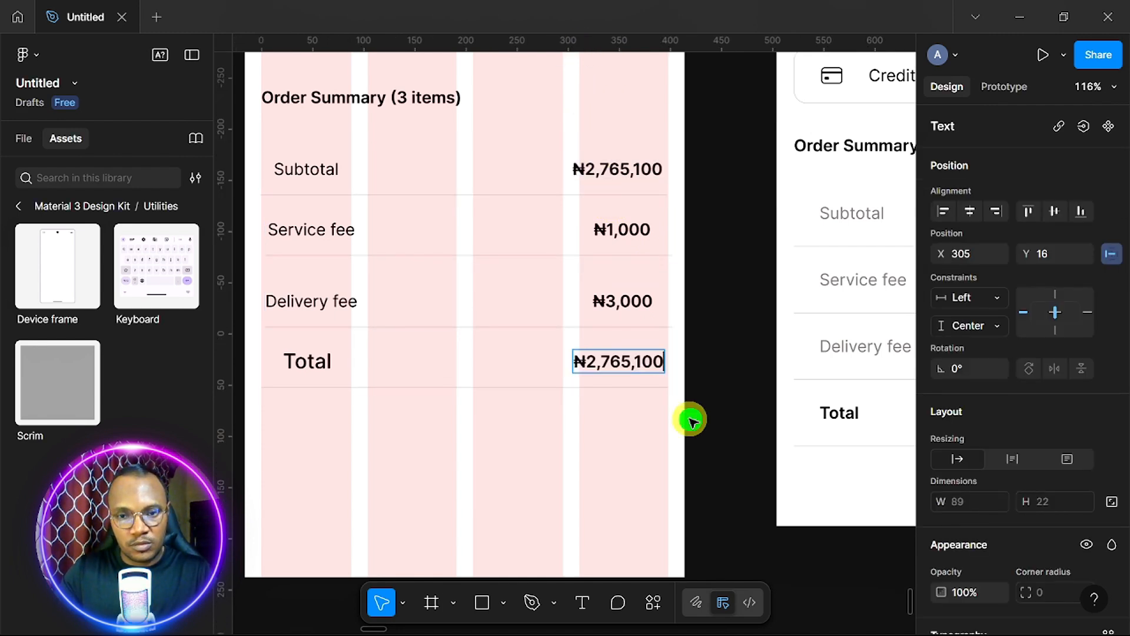
{"action": "left_click", "coordinate": [629, 360]}
{"action": "key", "text": "BackSpace"}
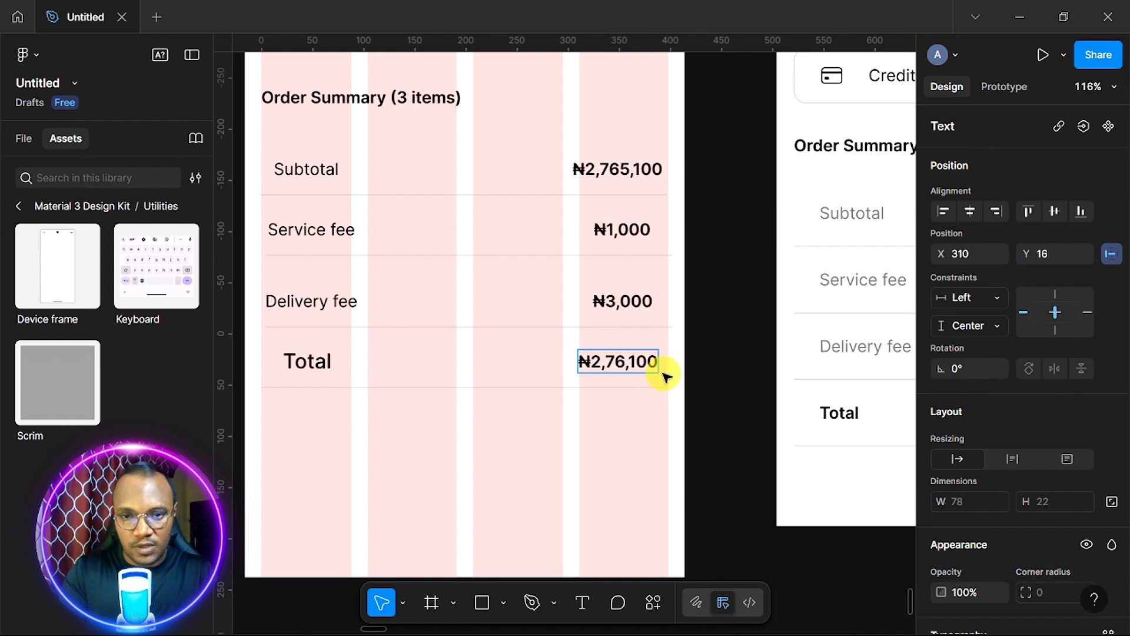
{"action": "type", "text": "9"}
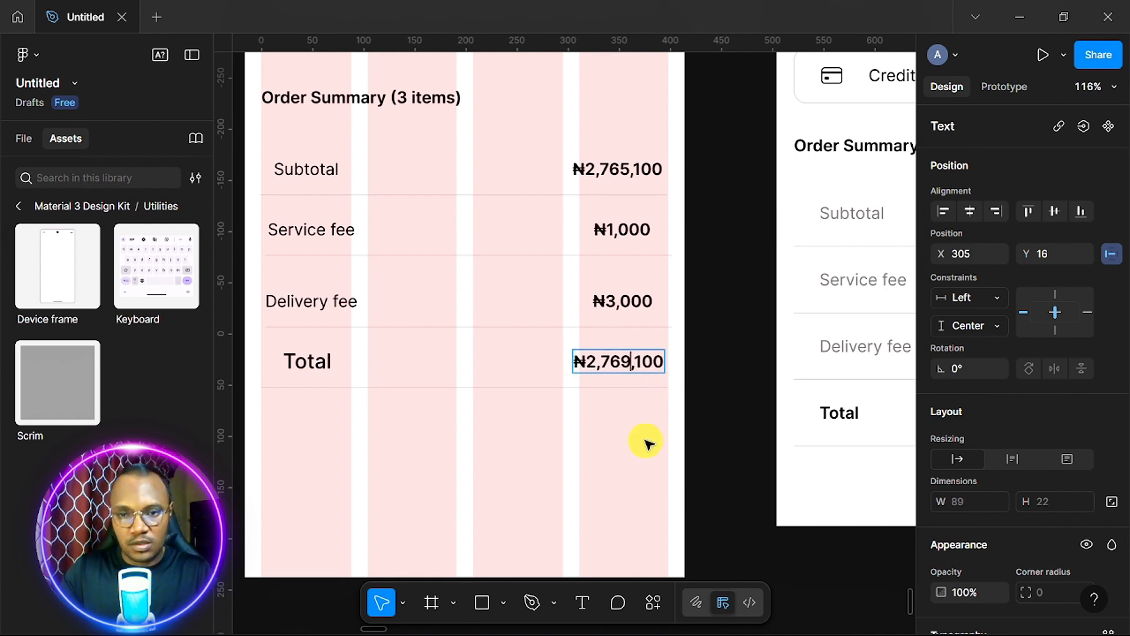
{"action": "key", "text": "Escape"}
{"action": "left_click", "coordinate": [638, 474]}
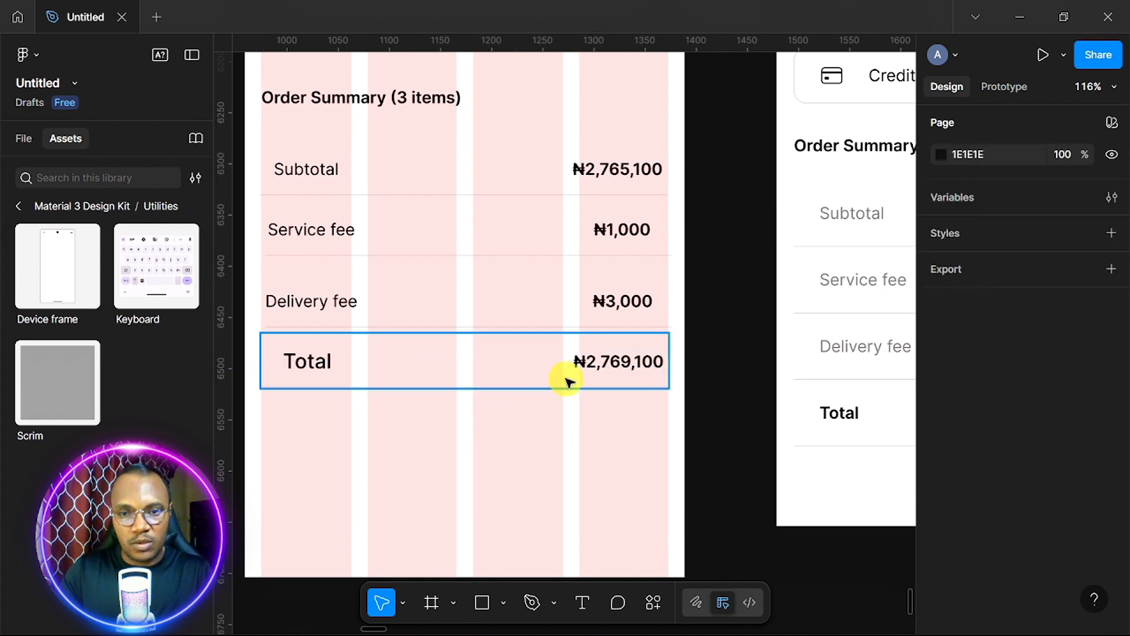
Enlarge the Total amount to size 20 and nudge it left to line up.
{"action": "double_click", "coordinate": [619, 365]}
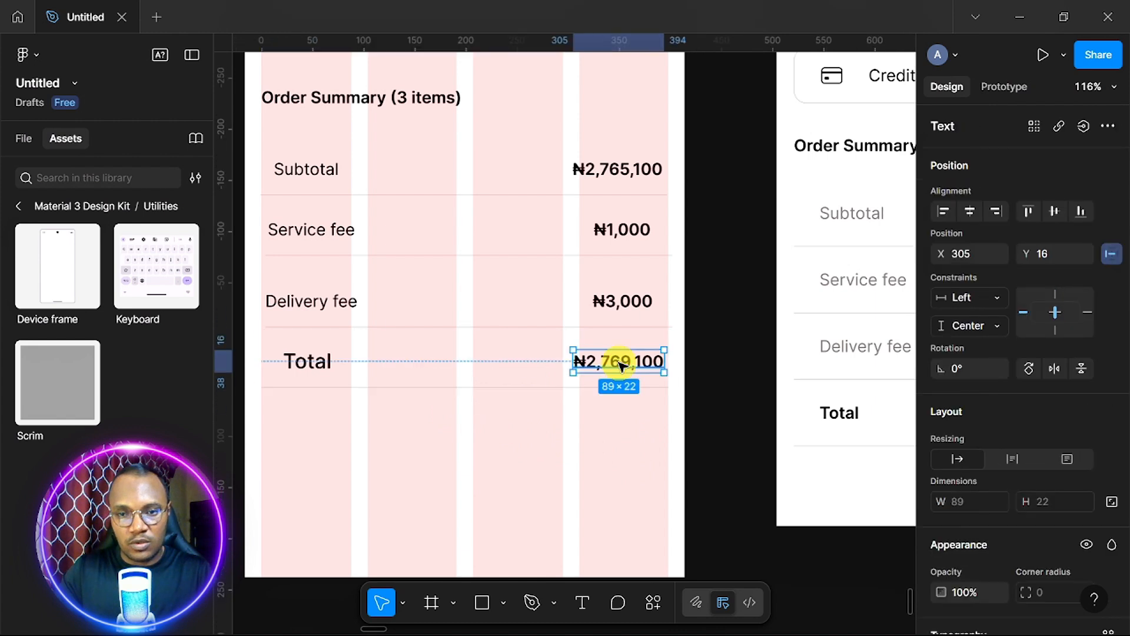
{"action": "left_click", "coordinate": [634, 437]}
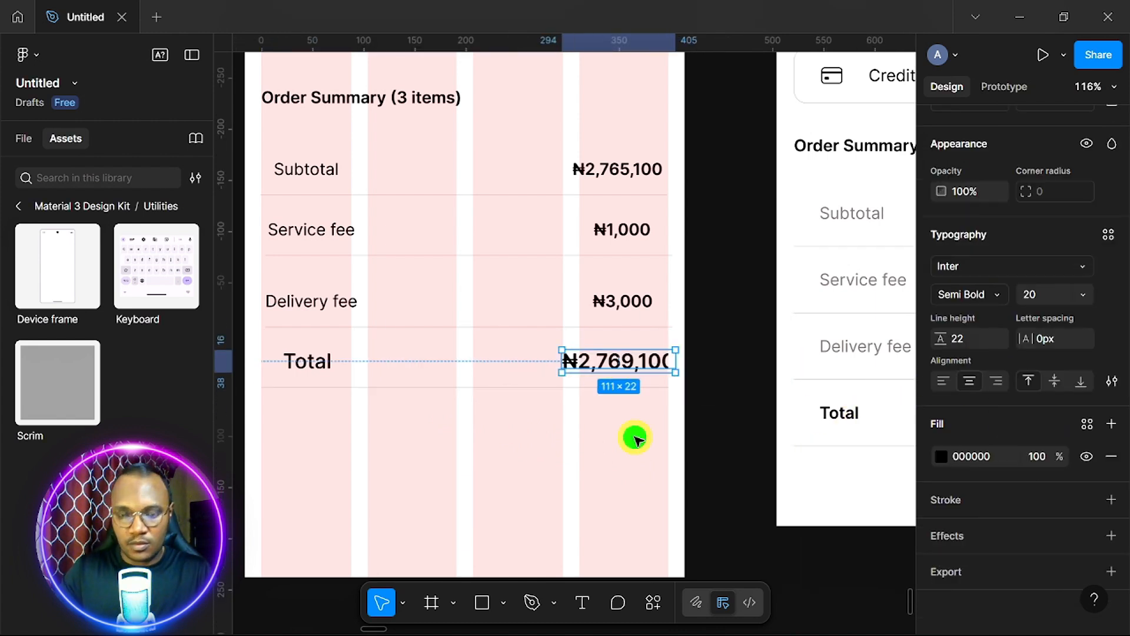
{"action": "key", "text": "Left"}
{"action": "key", "text": "Left"}
{"action": "key", "text": "Left"}
{"action": "key", "text": "Left"}
{"action": "key", "text": "Left"}
{"action": "key", "text": "Left"}
{"action": "key", "text": "Left"}
{"action": "key", "text": "Left"}
{"action": "key", "text": "Left"}
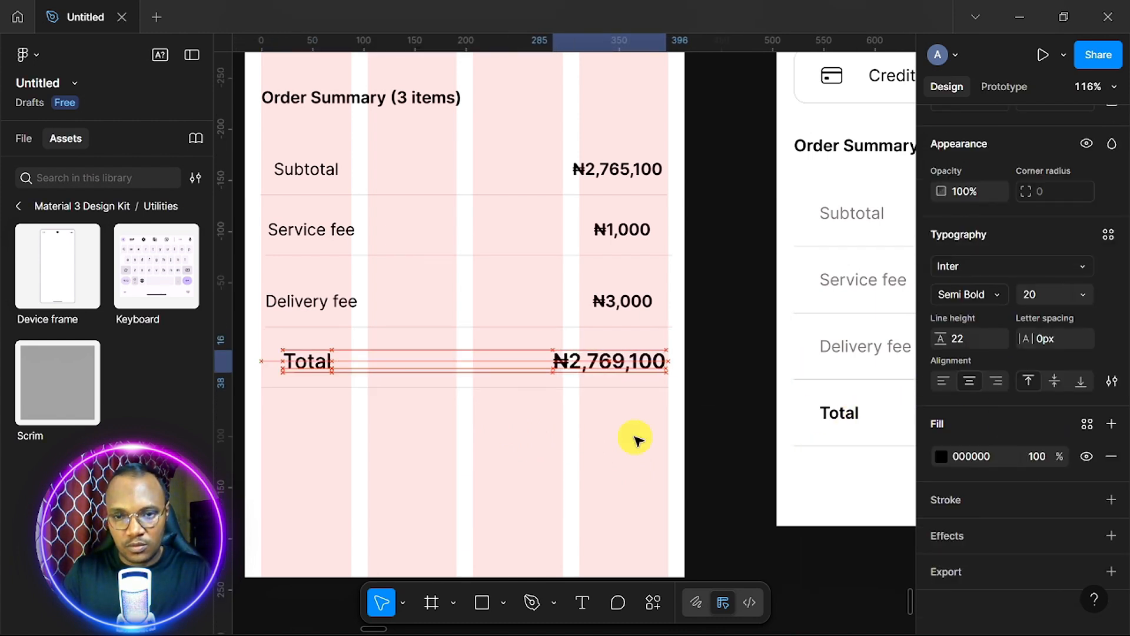
{"action": "key", "text": "Left"}
{"action": "key", "text": "Left"}
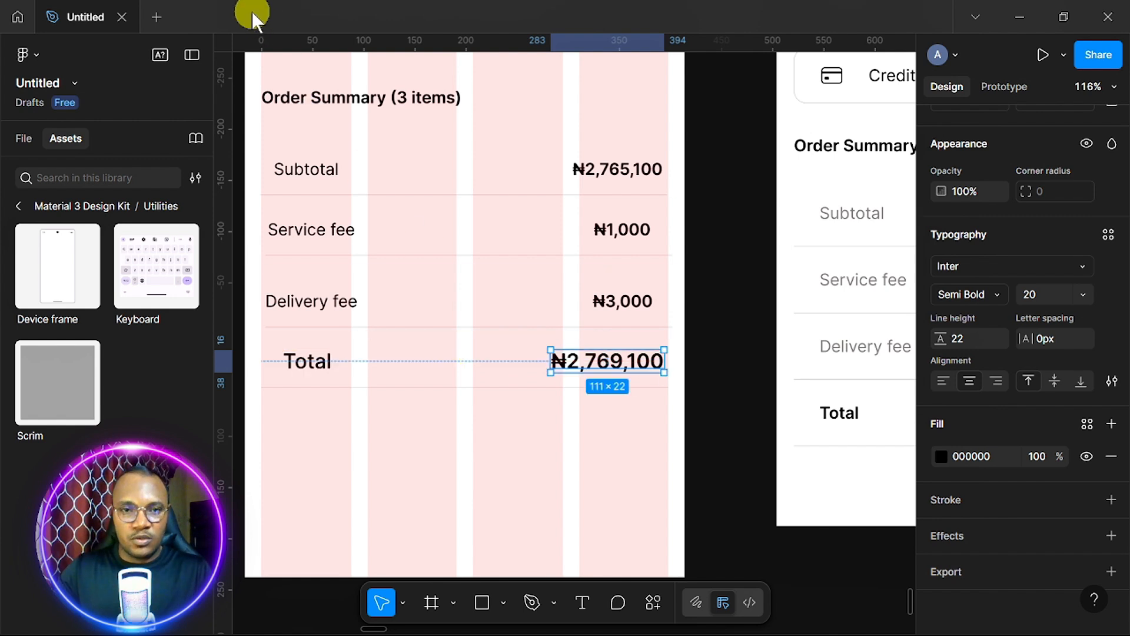
Wrap the Subtotal, Service fee, Delivery fee and Total rows in one 403×242 auto layout frame.
{"action": "left_click", "coordinate": [429, 173]}
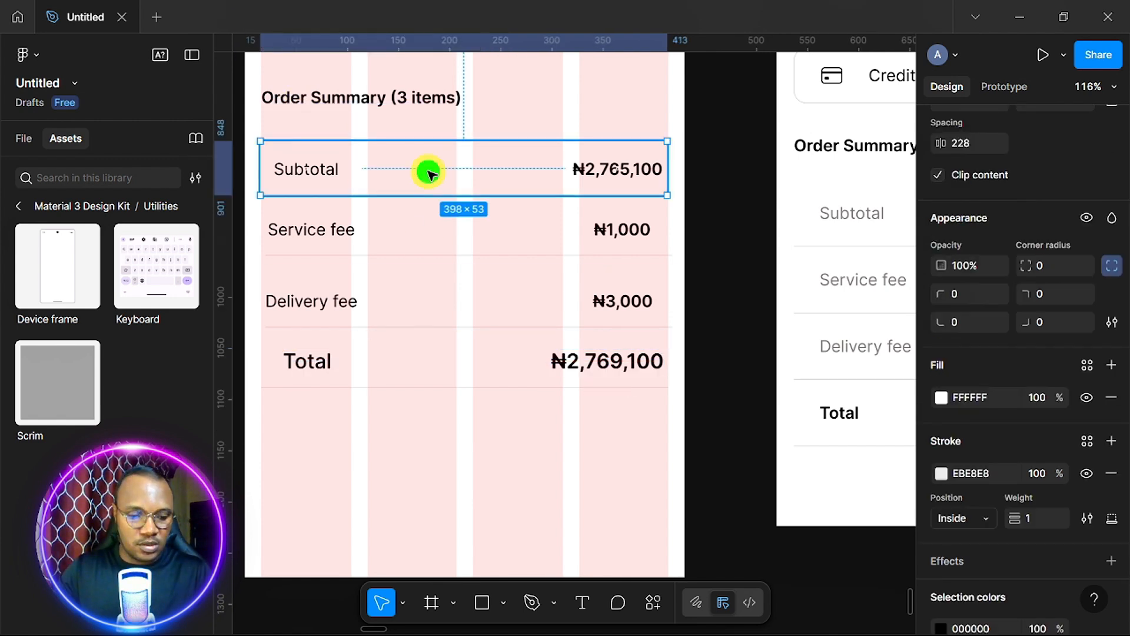
{"action": "left_click", "coordinate": [454, 235], "text": "shift"}
{"action": "left_click", "coordinate": [490, 300], "text": "shift"}
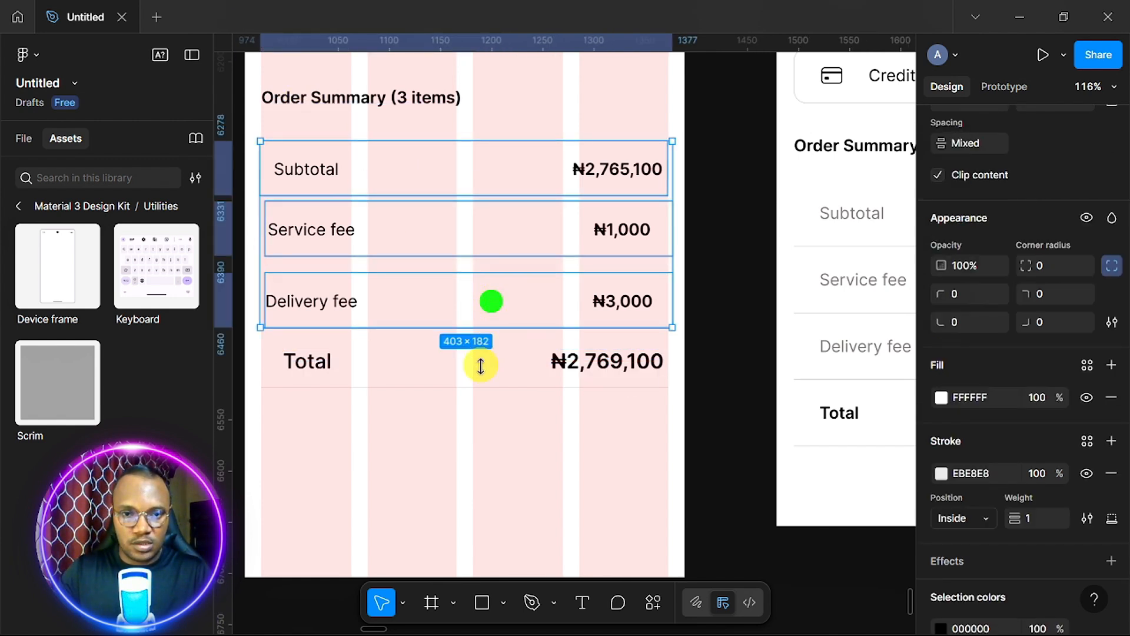
{"action": "left_click", "coordinate": [481, 369], "text": "shift"}
{"action": "key", "text": "shift+a"}
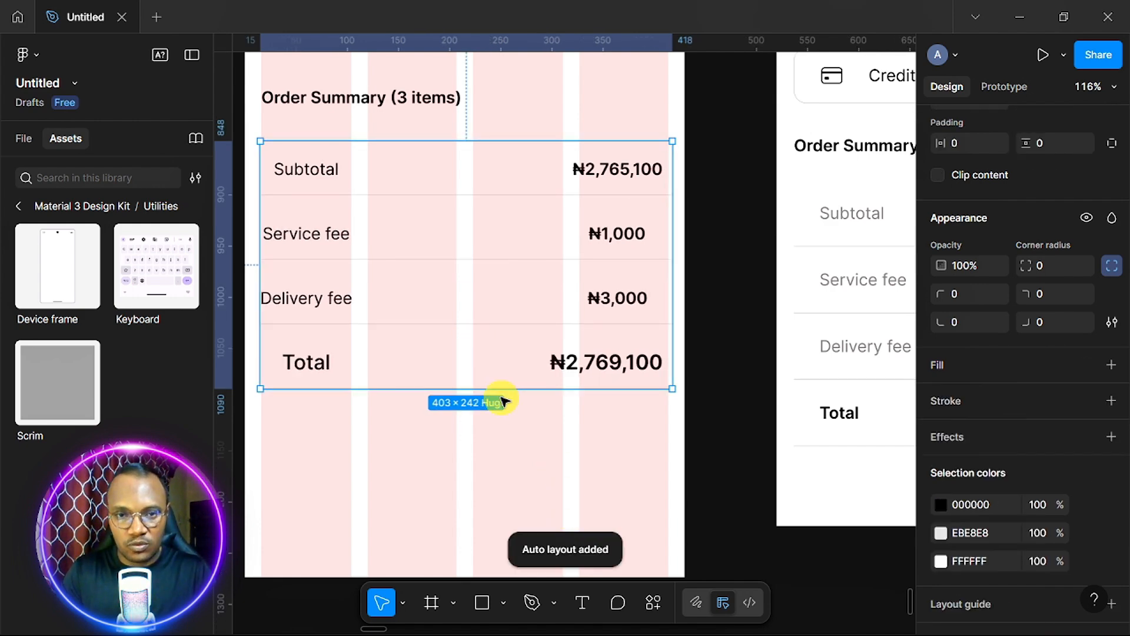
{"action": "scroll", "coordinate": [501, 395], "scroll_direction": "down", "scroll_amount": 3}
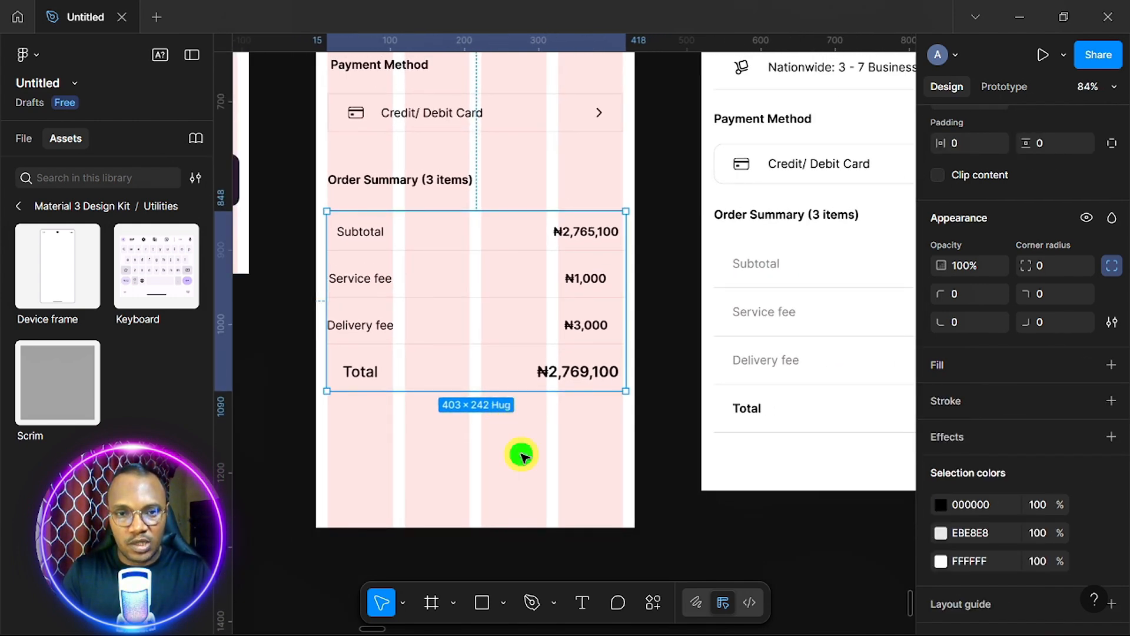
{"action": "left_click", "coordinate": [523, 456]}
{"action": "scroll", "coordinate": [537, 450], "scroll_direction": "up", "scroll_amount": 5}
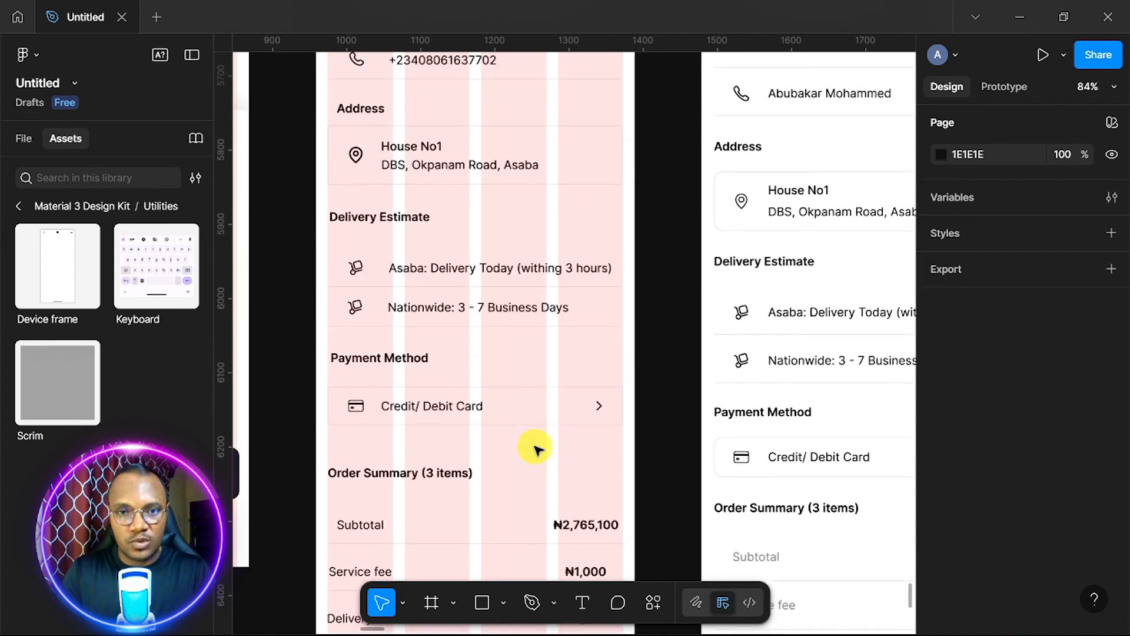
{"action": "scroll", "coordinate": [537, 449], "scroll_direction": "up", "scroll_amount": 2}
Stack the name and phone rows under the Details heading in auto layout, centred horizontally.
{"action": "left_click", "coordinate": [471, 209]}
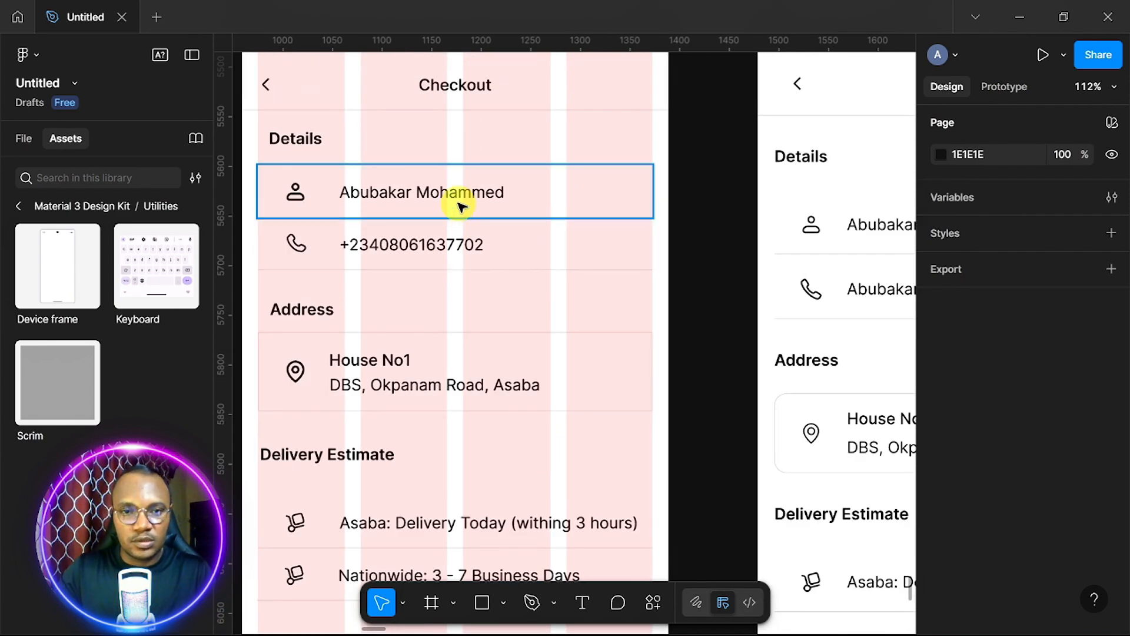
{"action": "left_click", "coordinate": [471, 259], "text": "shift"}
{"action": "key", "text": "shift+a"}
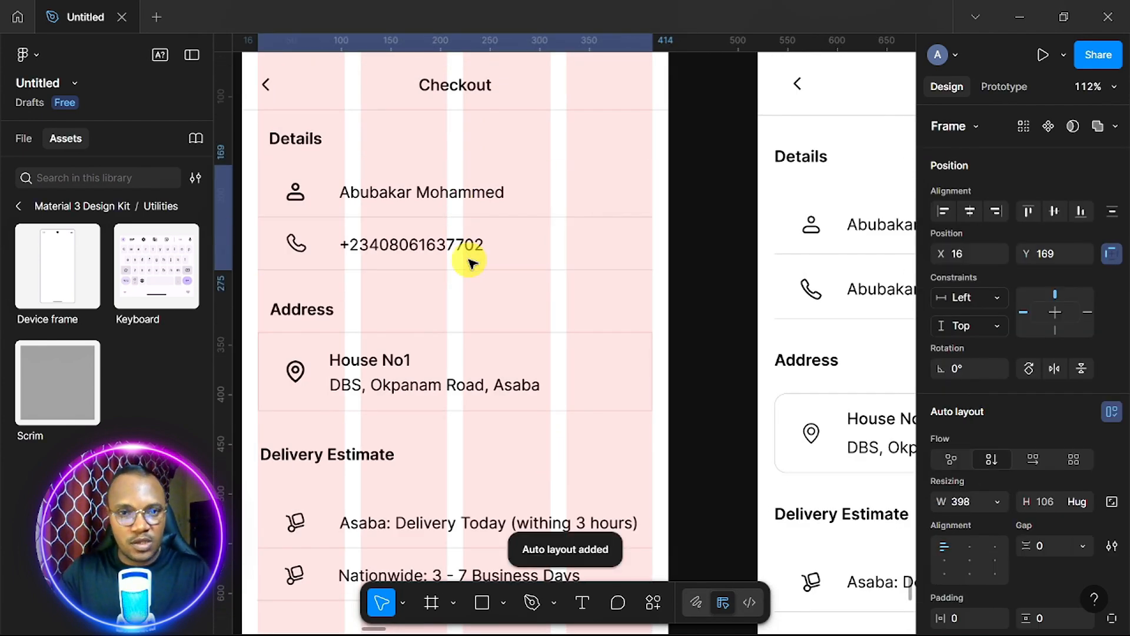
{"action": "left_click", "coordinate": [297, 141]}
{"action": "left_click", "coordinate": [323, 221], "text": "shift"}
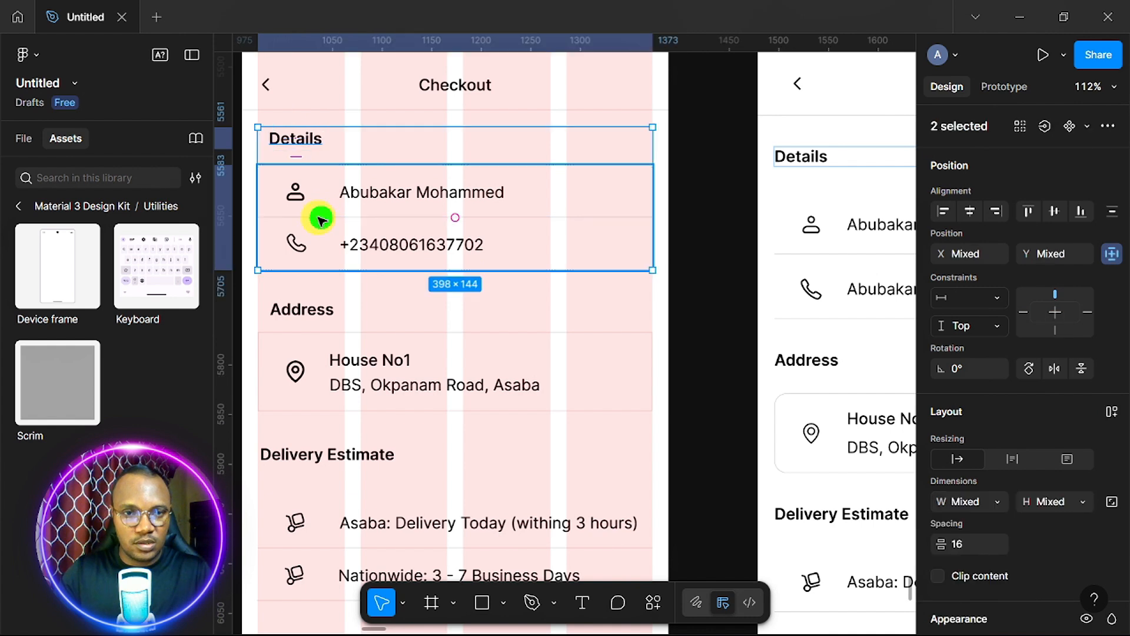
{"action": "key", "text": "shift+a"}
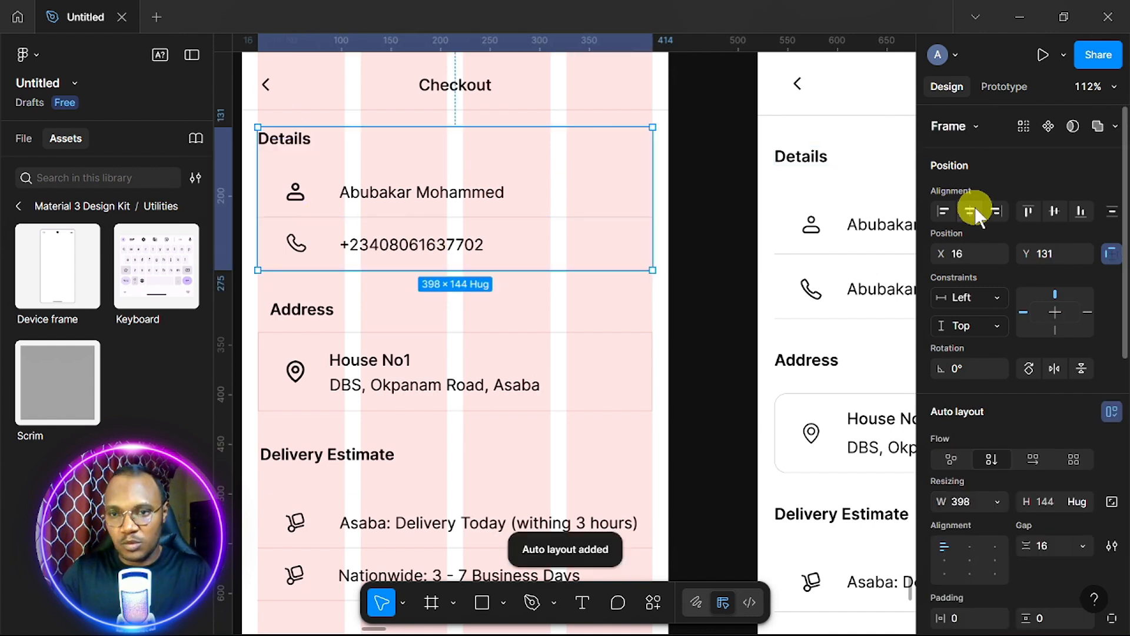
{"action": "left_click", "coordinate": [971, 209]}
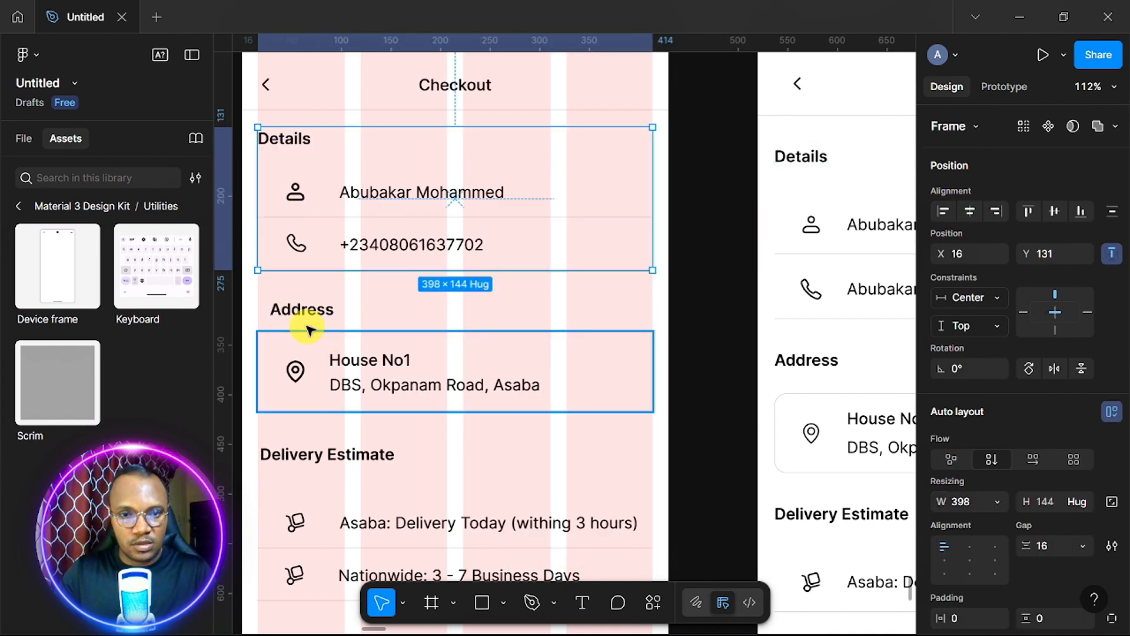
{"action": "left_click", "coordinate": [303, 306]}
{"action": "left_click", "coordinate": [328, 383], "text": "shift"}
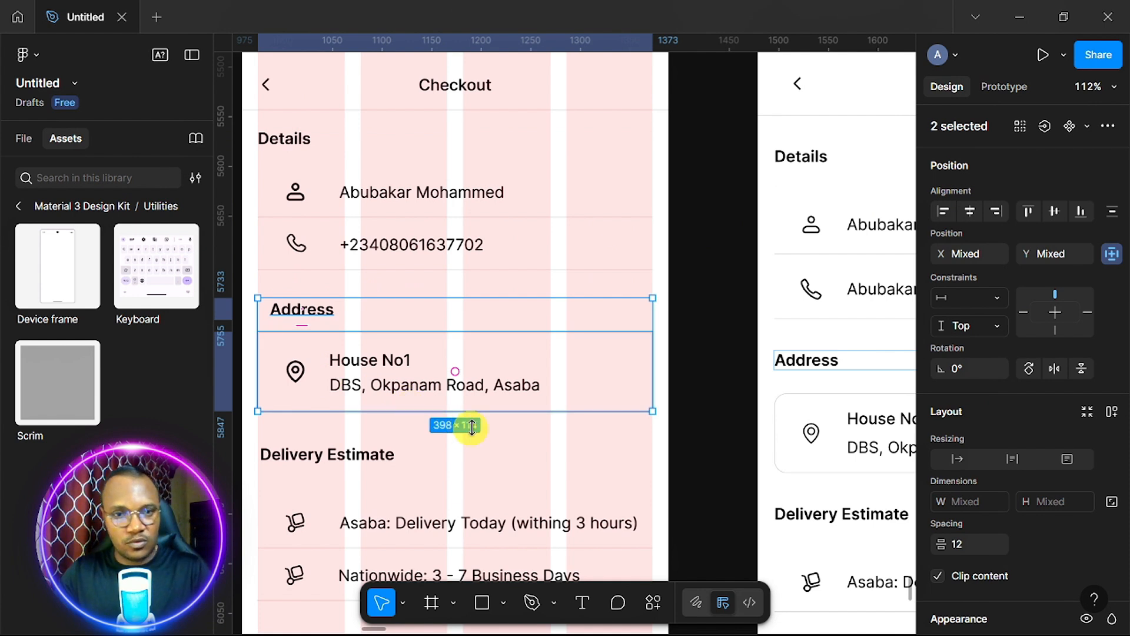
{"action": "key", "text": "shift+a"}
{"action": "left_click", "coordinate": [456, 254]}
{"action": "scroll", "coordinate": [1037, 406], "scroll_direction": "down", "scroll_amount": 3}
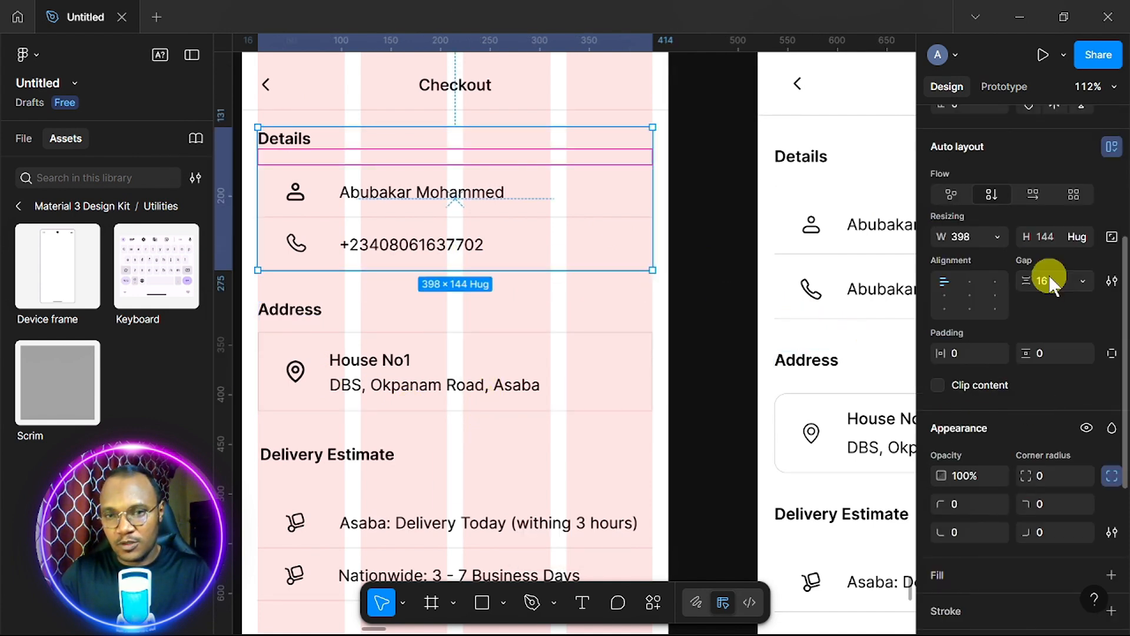
{"action": "left_click", "coordinate": [441, 382]}
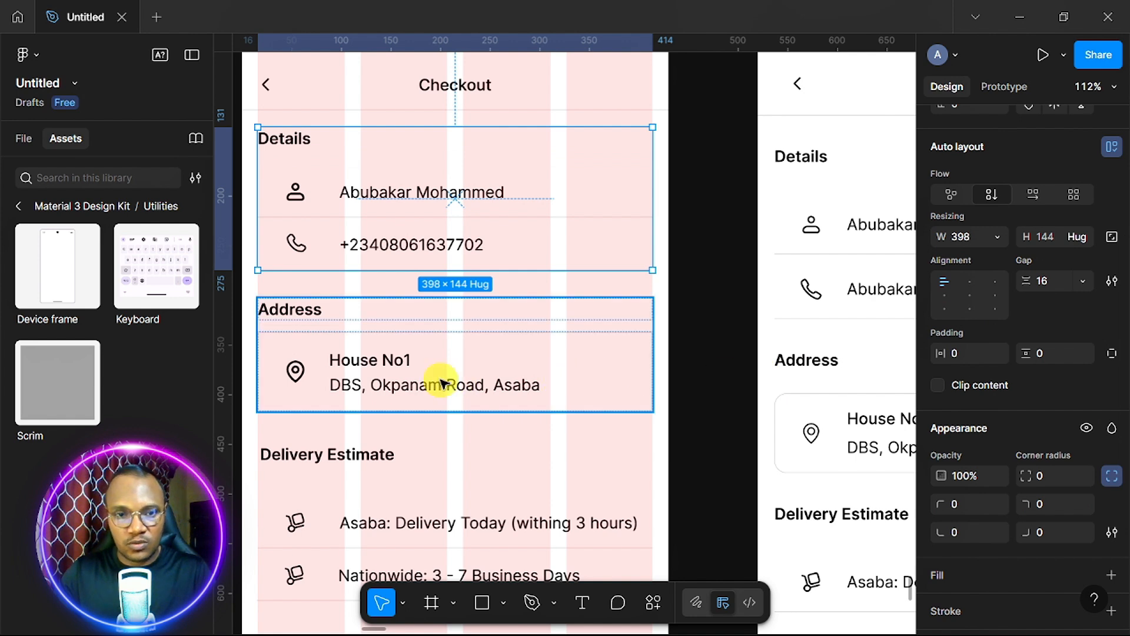
{"action": "left_click", "coordinate": [1052, 285]}
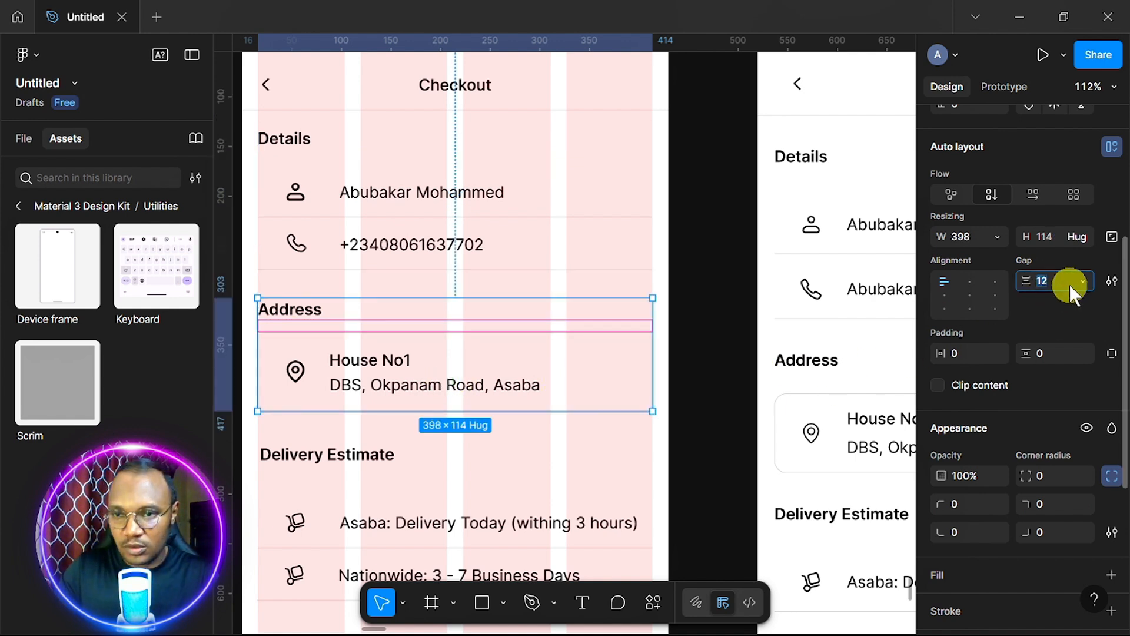
{"action": "scroll", "coordinate": [361, 346], "scroll_direction": "down", "scroll_amount": 3}
{"action": "left_click", "coordinate": [364, 353]}
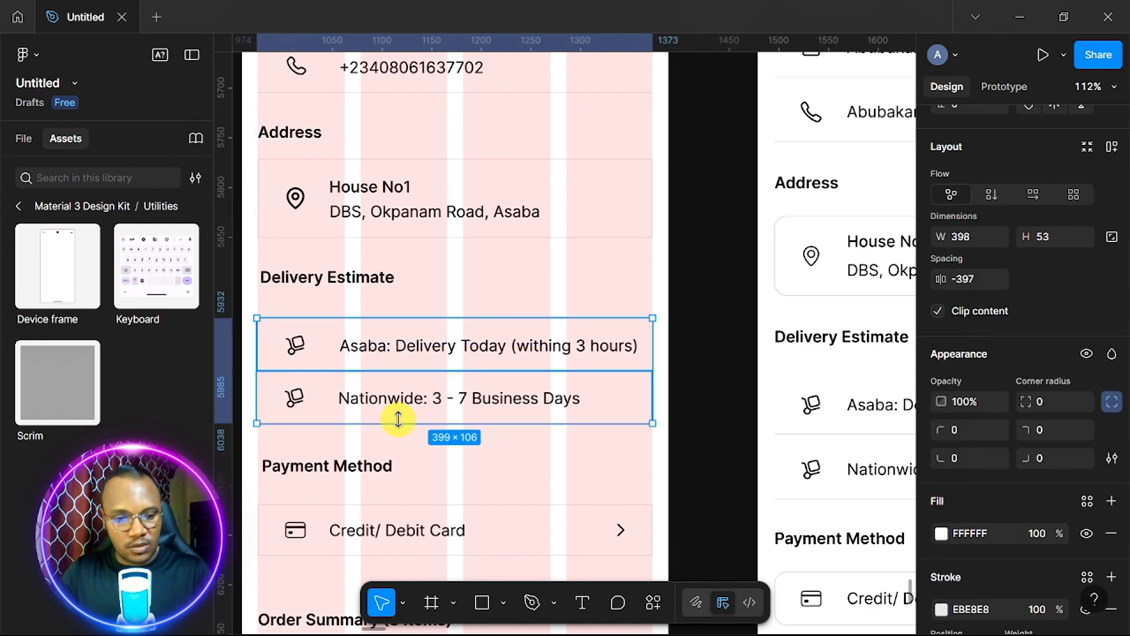
Stack the Delivery Estimate heading and its two delivery rows in auto layout with 16 gap.
{"action": "key", "text": "shift+a"}
{"action": "left_click", "coordinate": [364, 279]}
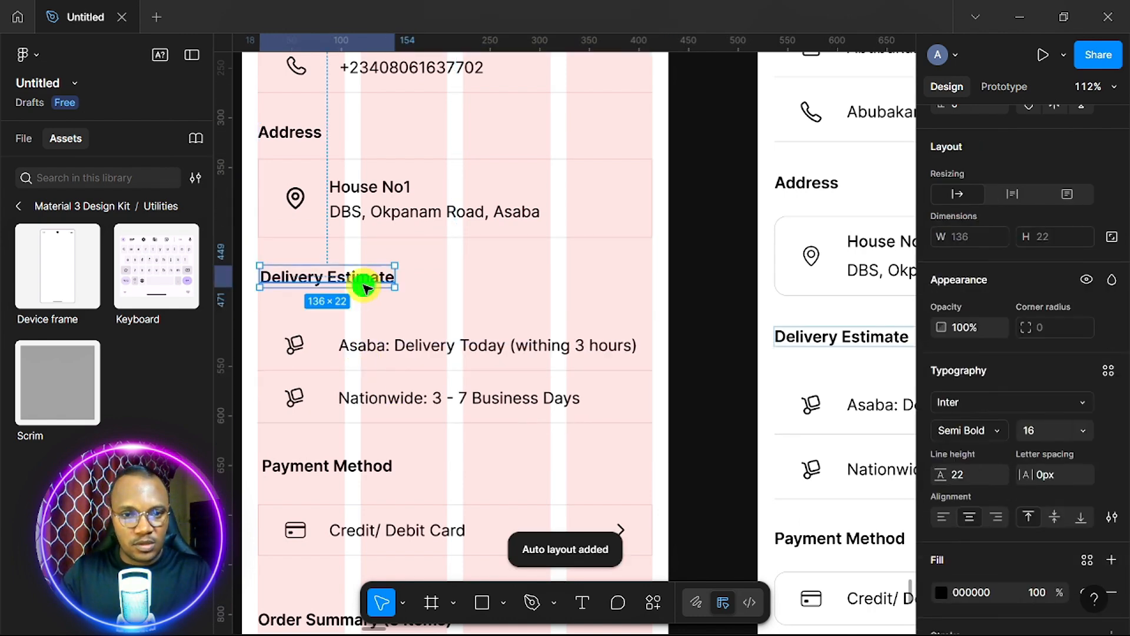
{"action": "left_click", "coordinate": [368, 371], "text": "shift"}
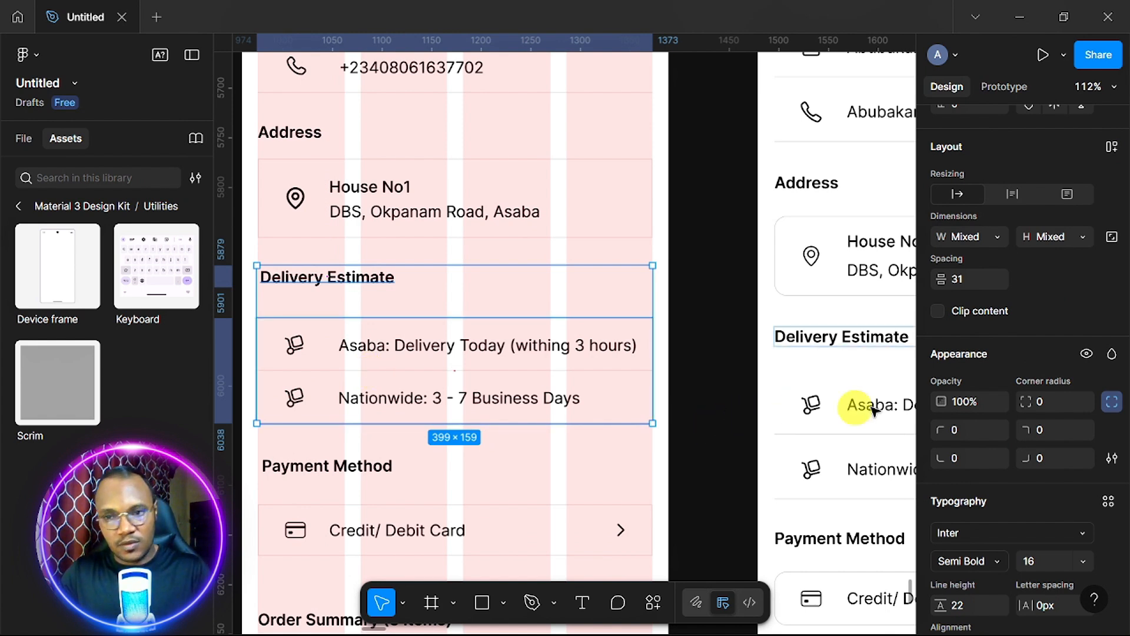
{"action": "key", "text": "shift+a"}
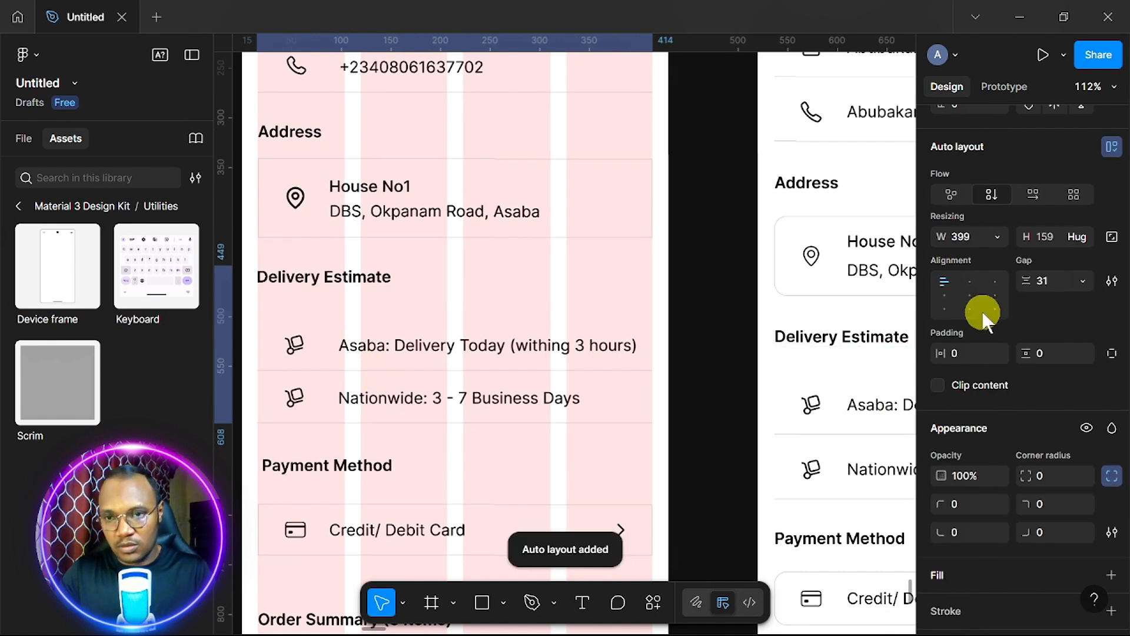
{"action": "left_click", "coordinate": [1055, 282]}
{"action": "type", "text": "16"}
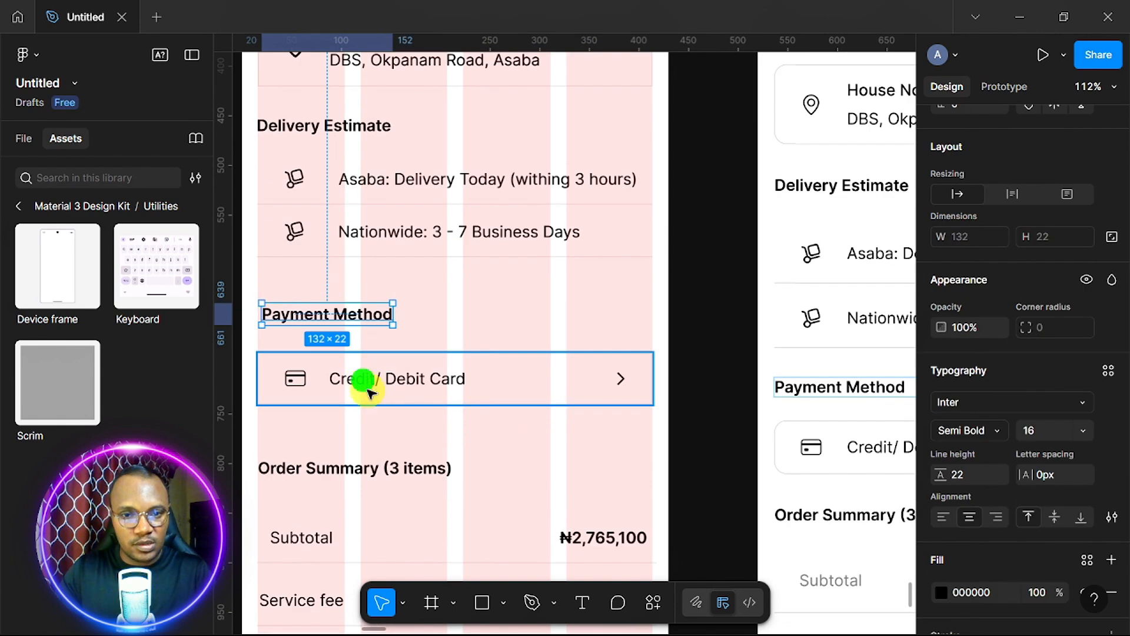
Group the Payment Method heading and card in auto layout with 16 spacing.
{"action": "left_click", "coordinate": [362, 381], "text": "shift"}
{"action": "key", "text": "shift+a"}
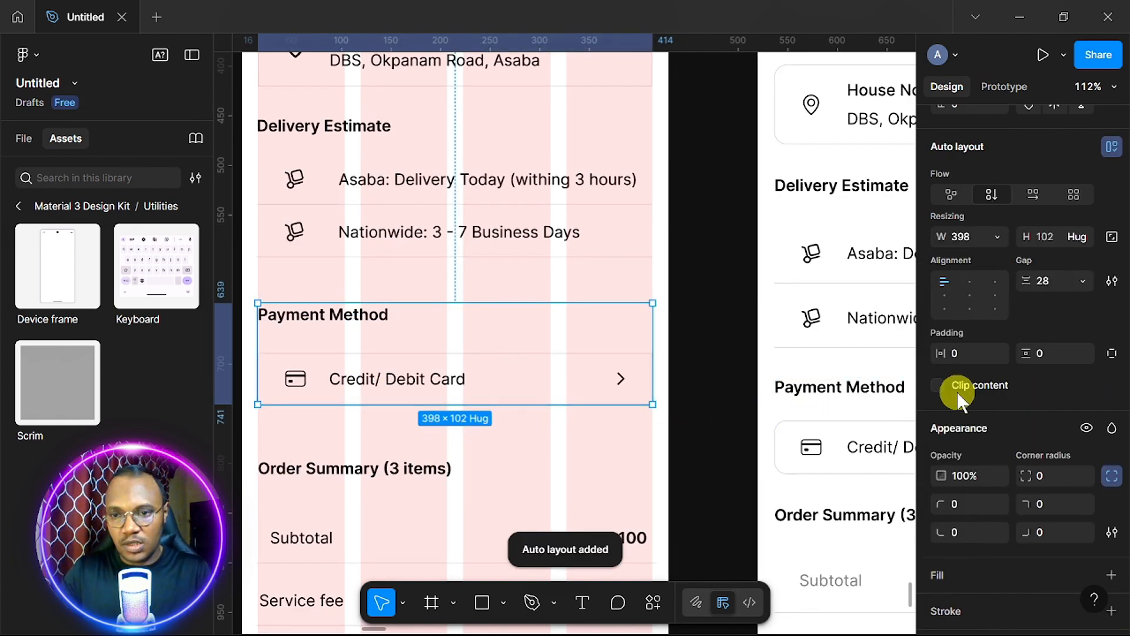
{"action": "left_click", "coordinate": [1055, 278]}
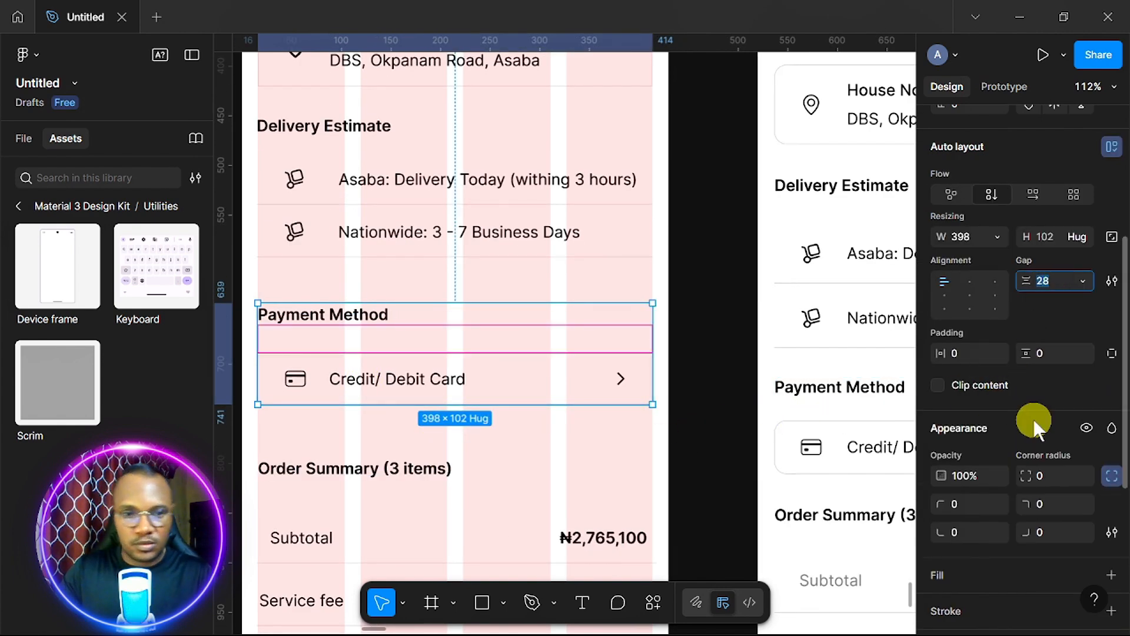
{"action": "type", "text": "16"}
{"action": "key", "text": "Return"}
Wrap the Order Summary heading and price rows in a 403×280 auto layout with 16 gap.
{"action": "left_click", "coordinate": [420, 483]}
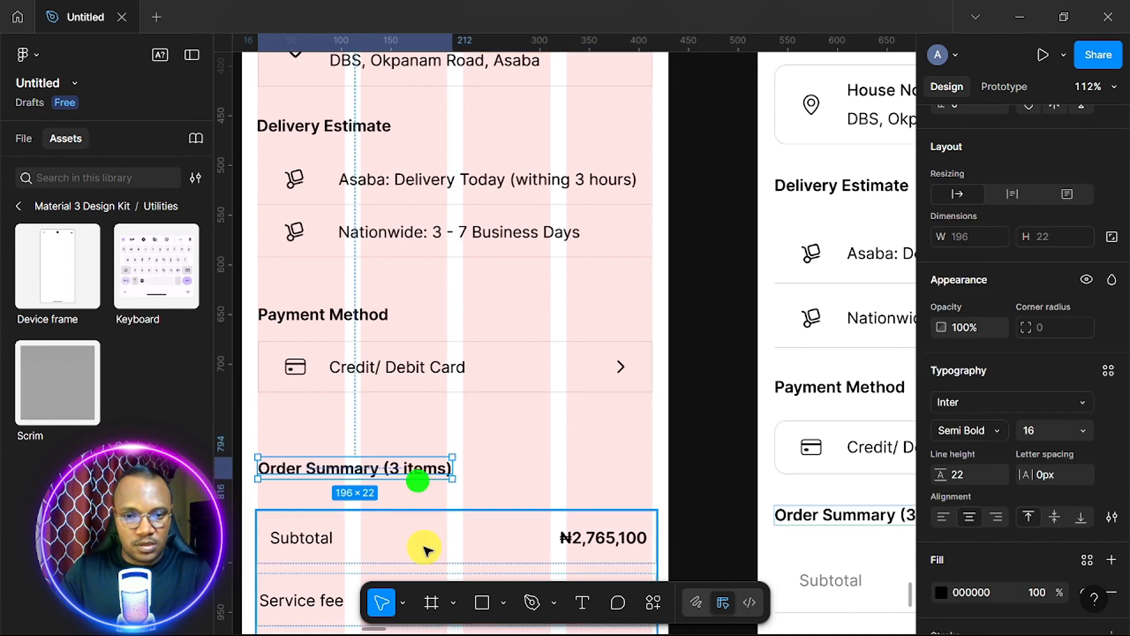
{"action": "left_click", "coordinate": [430, 551], "text": "shift"}
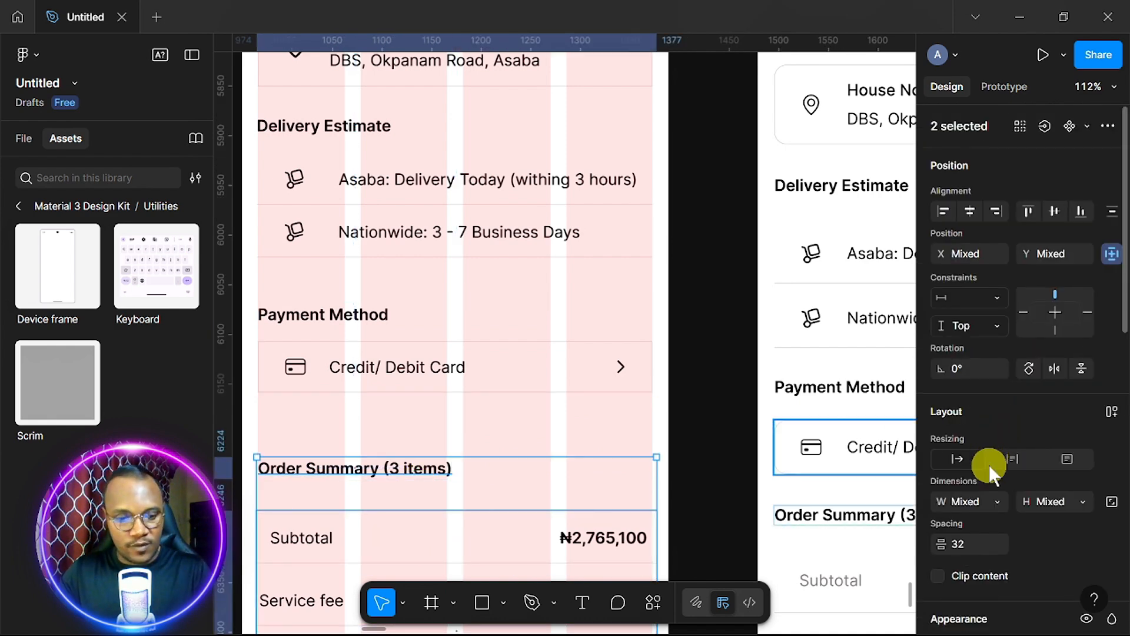
{"action": "key", "text": "shift+a"}
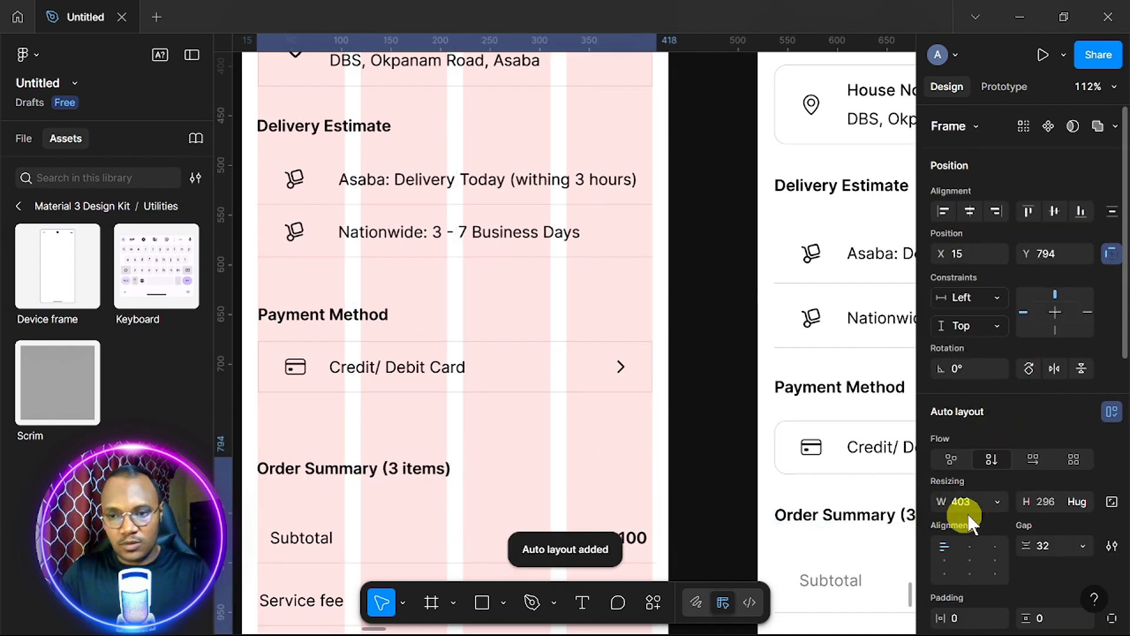
{"action": "left_click", "coordinate": [1048, 542]}
{"action": "type", "text": "1"}
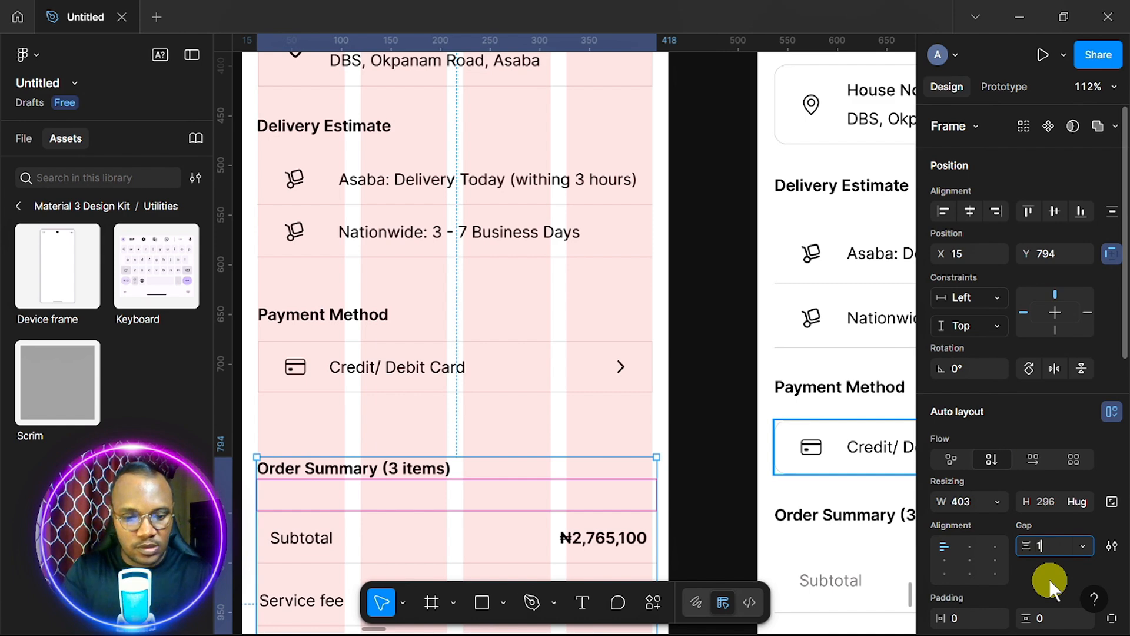
{"action": "type", "text": "6"}
{"action": "key", "text": "Return"}
{"action": "scroll", "coordinate": [297, 379], "scroll_direction": "down", "scroll_amount": 4}
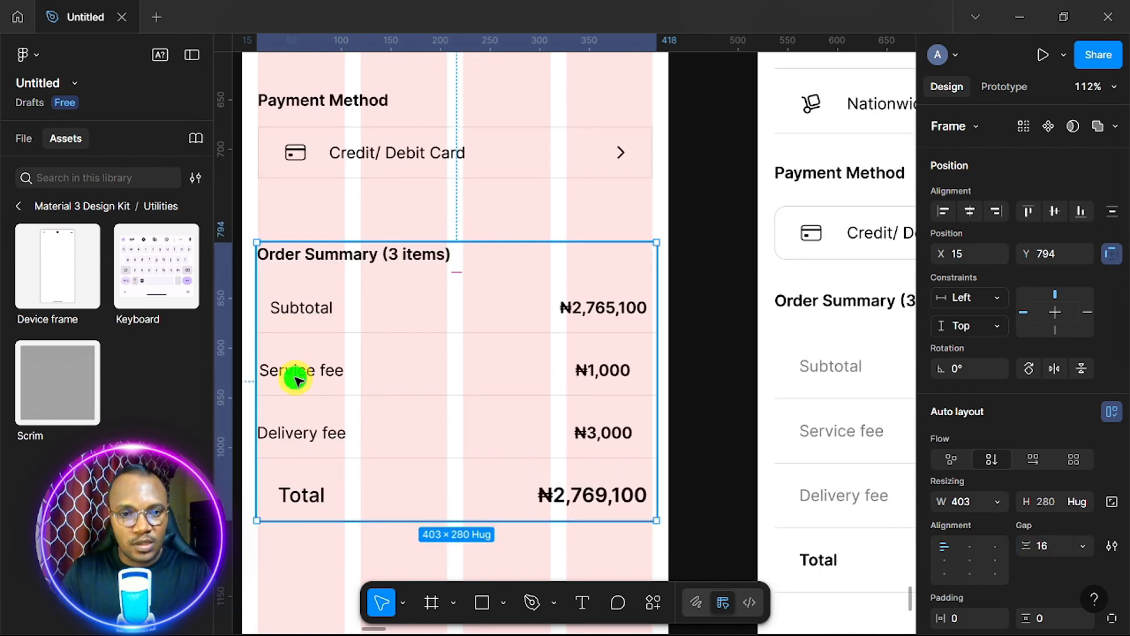
{"action": "left_click", "coordinate": [296, 380]}
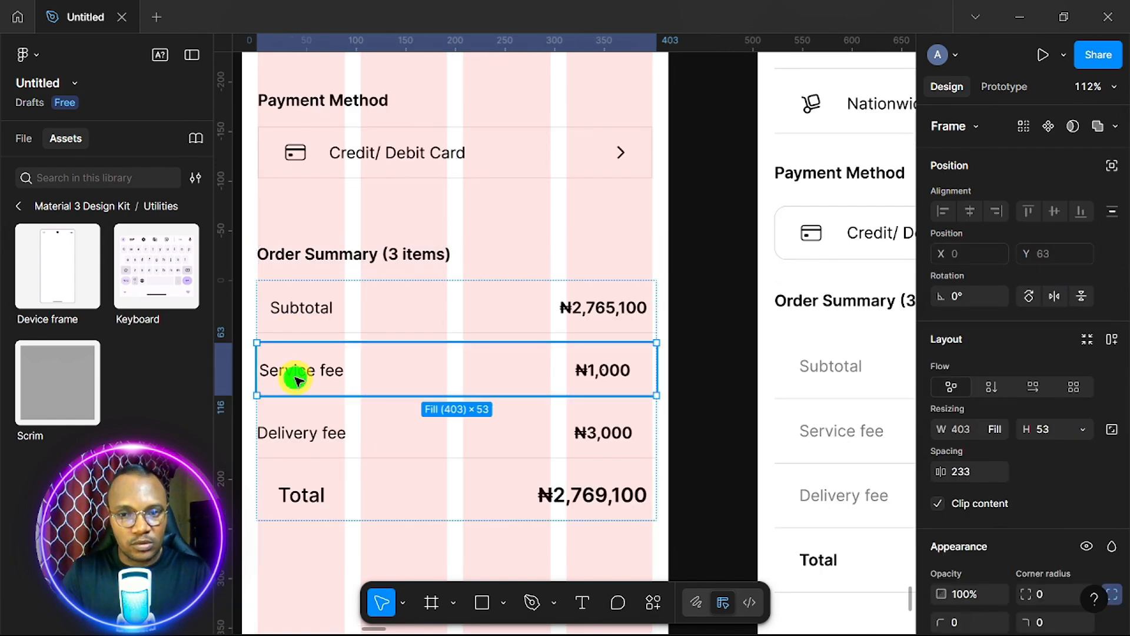
Shift the ₦1,000 and ₦3,000 amounts right so they align with the other amounts.
{"action": "left_click", "coordinate": [296, 380]}
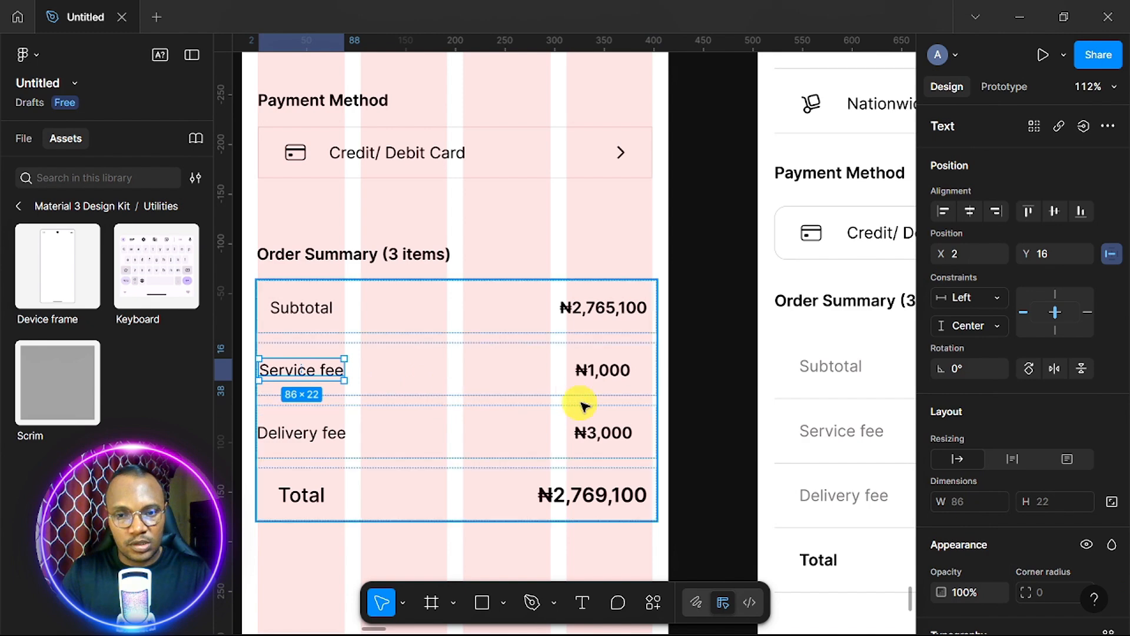
{"action": "left_click", "coordinate": [597, 375]}
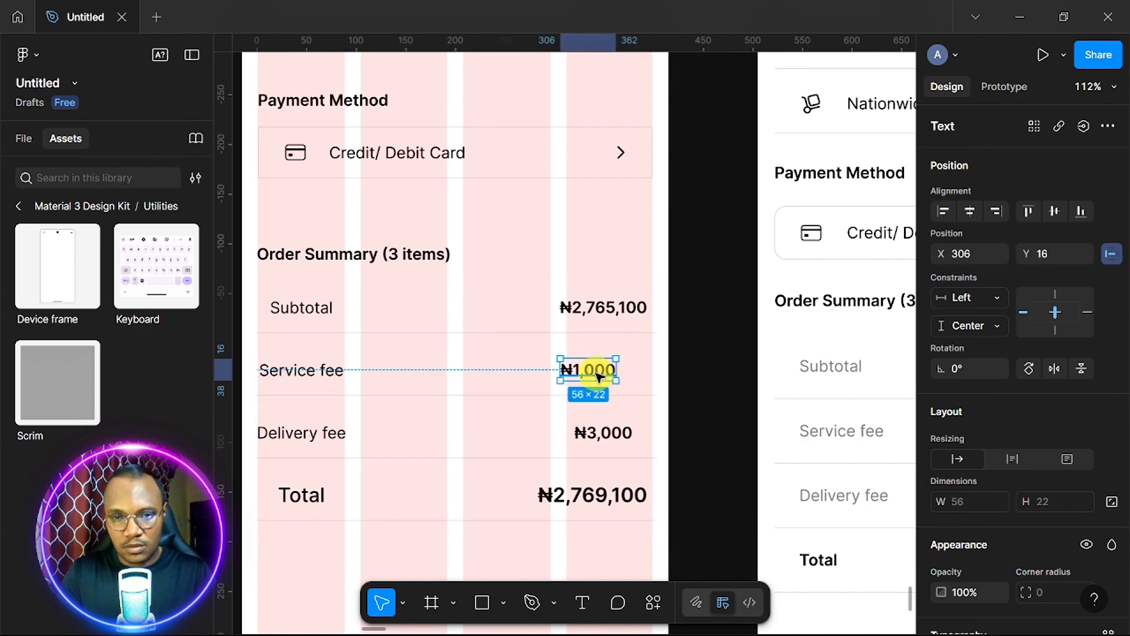
{"action": "left_click", "coordinate": [602, 440]}
{"action": "left_click", "coordinate": [602, 440]}
{"action": "scroll", "coordinate": [602, 440], "scroll_direction": "down", "scroll_amount": 3}
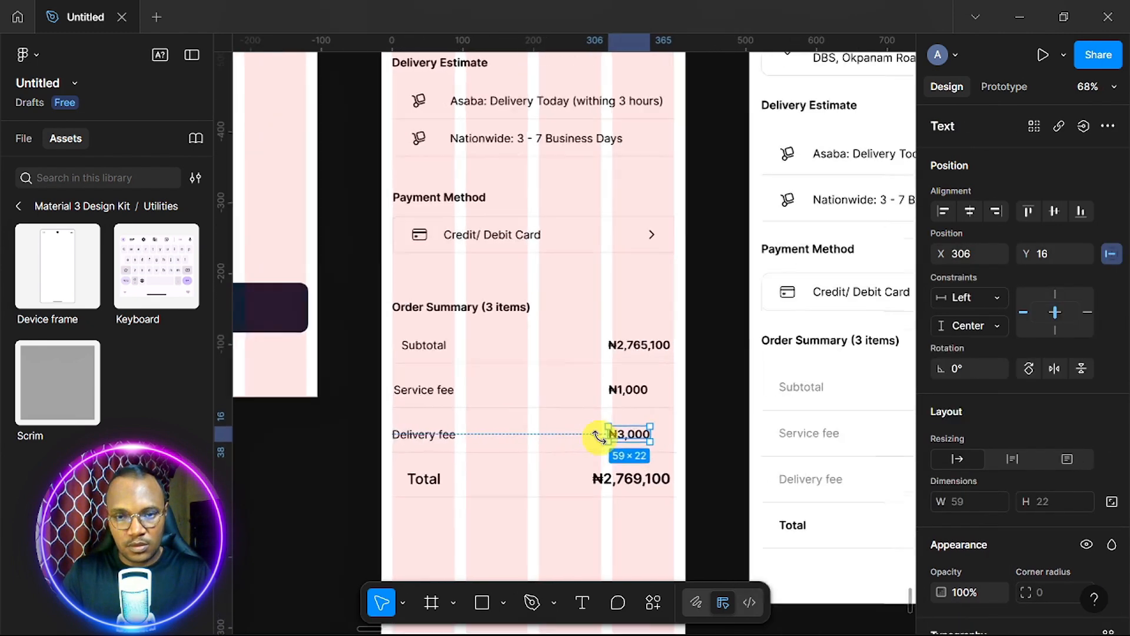
{"action": "scroll", "coordinate": [602, 441], "scroll_direction": "up", "scroll_amount": 4}
{"action": "scroll", "coordinate": [599, 437], "scroll_direction": "up", "scroll_amount": 2}
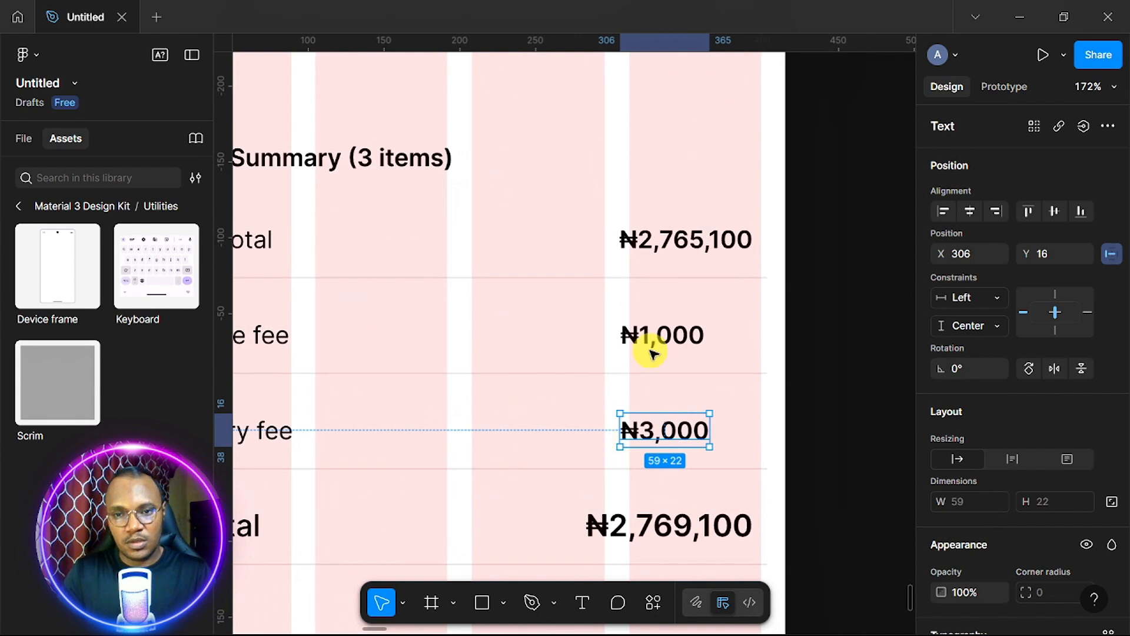
{"action": "left_click", "coordinate": [677, 337]}
{"action": "left_click", "coordinate": [677, 337]}
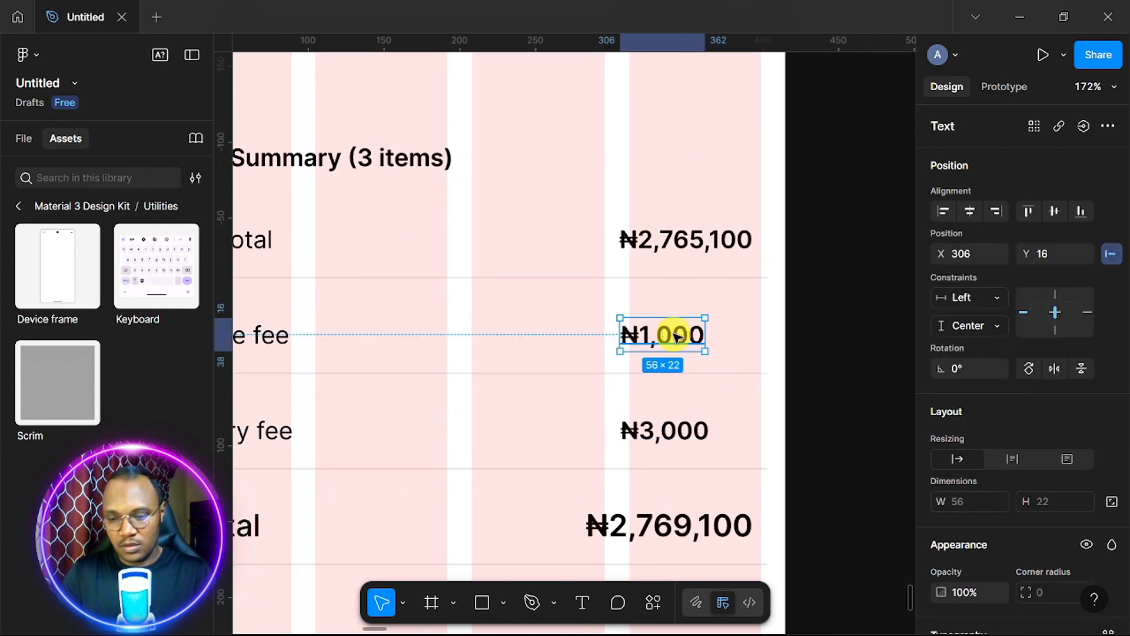
{"action": "left_click_drag", "start_coordinate": [677, 337], "coordinate": [677, 336]}
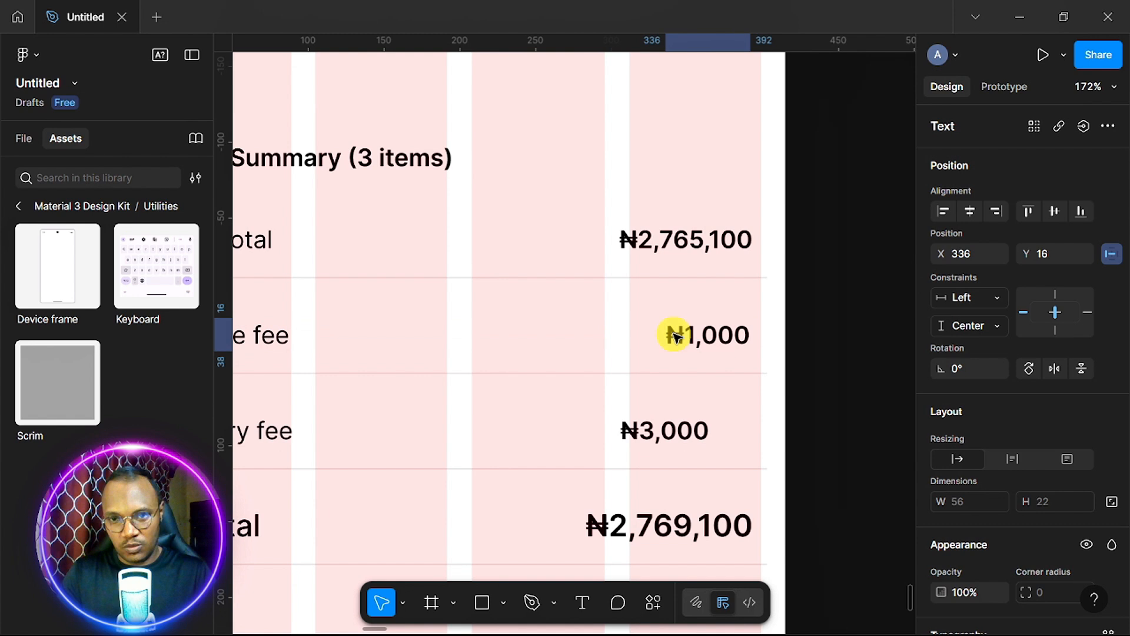
{"action": "left_click", "coordinate": [665, 439]}
{"action": "left_click", "coordinate": [667, 443]}
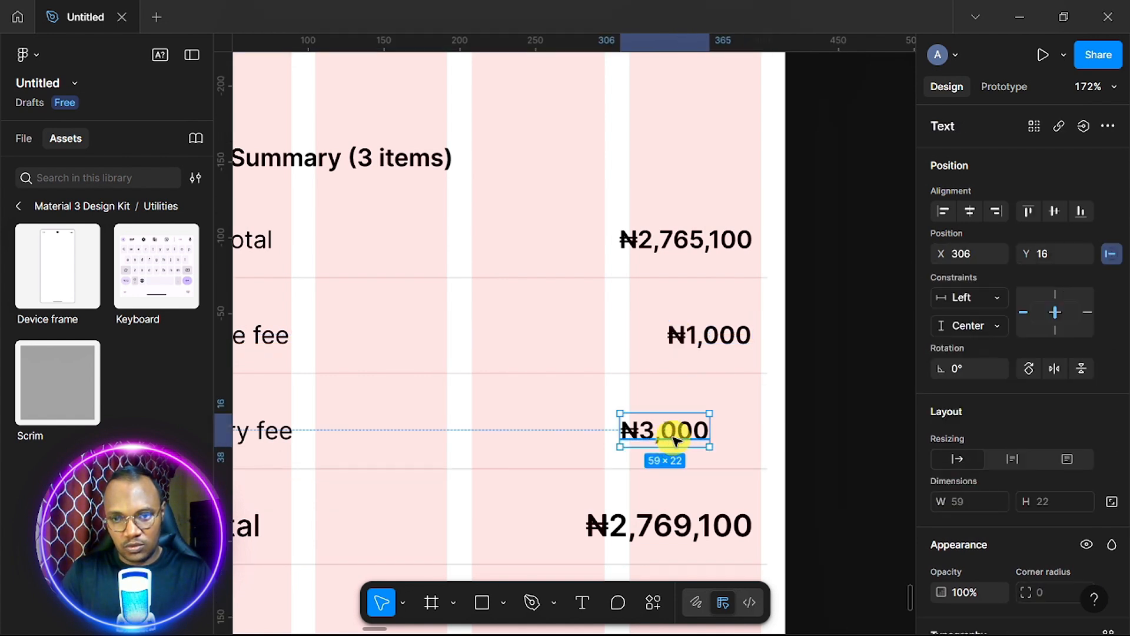
{"action": "left_click_drag", "start_coordinate": [675, 440], "coordinate": [721, 435]}
{"action": "left_click", "coordinate": [716, 335]}
{"action": "left_click", "coordinate": [717, 333]}
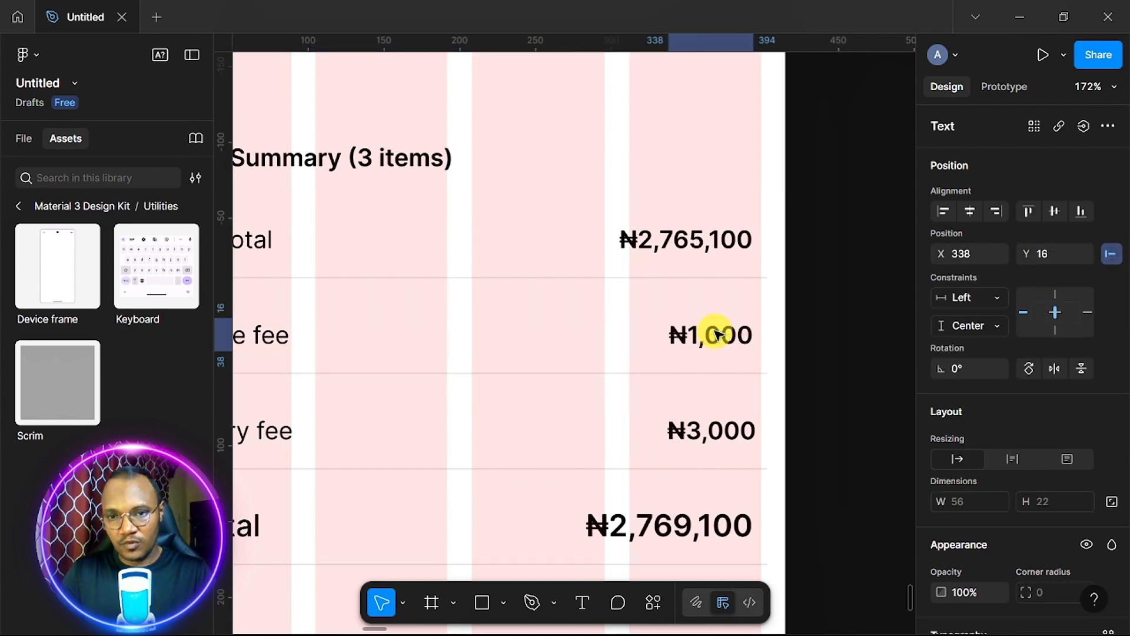
Nudge the Subtotal and Service fee labels flush left to X 0.
{"action": "scroll", "coordinate": [575, 444], "scroll_direction": "down", "scroll_amount": 1}
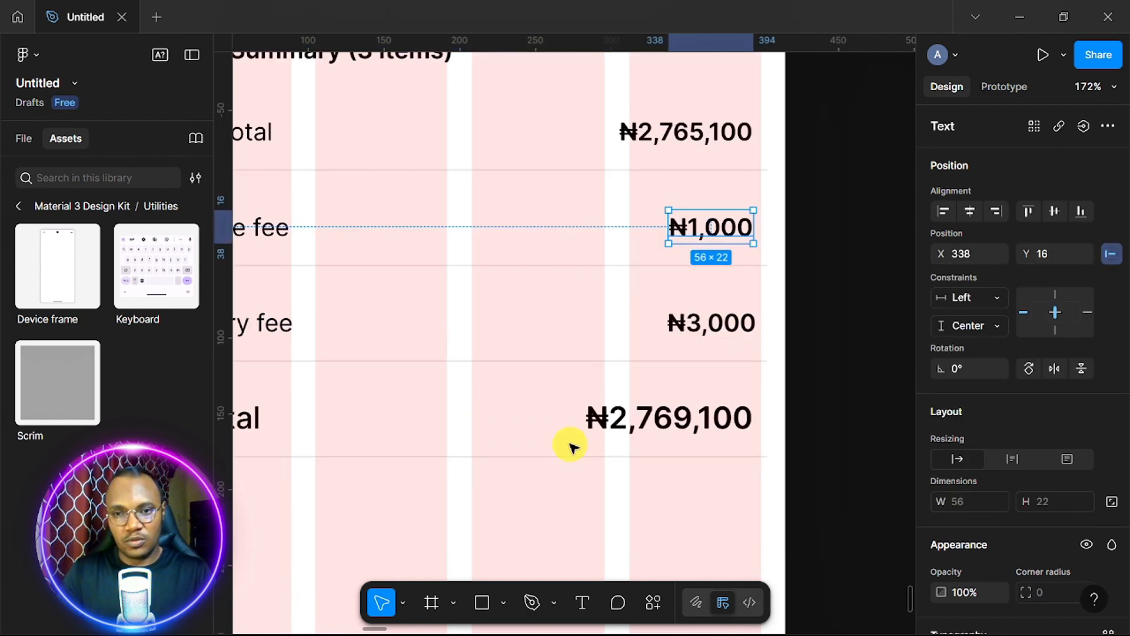
{"action": "scroll", "coordinate": [575, 444], "scroll_direction": "down", "scroll_amount": 3}
{"action": "scroll", "coordinate": [574, 448], "scroll_direction": "down", "scroll_amount": 1}
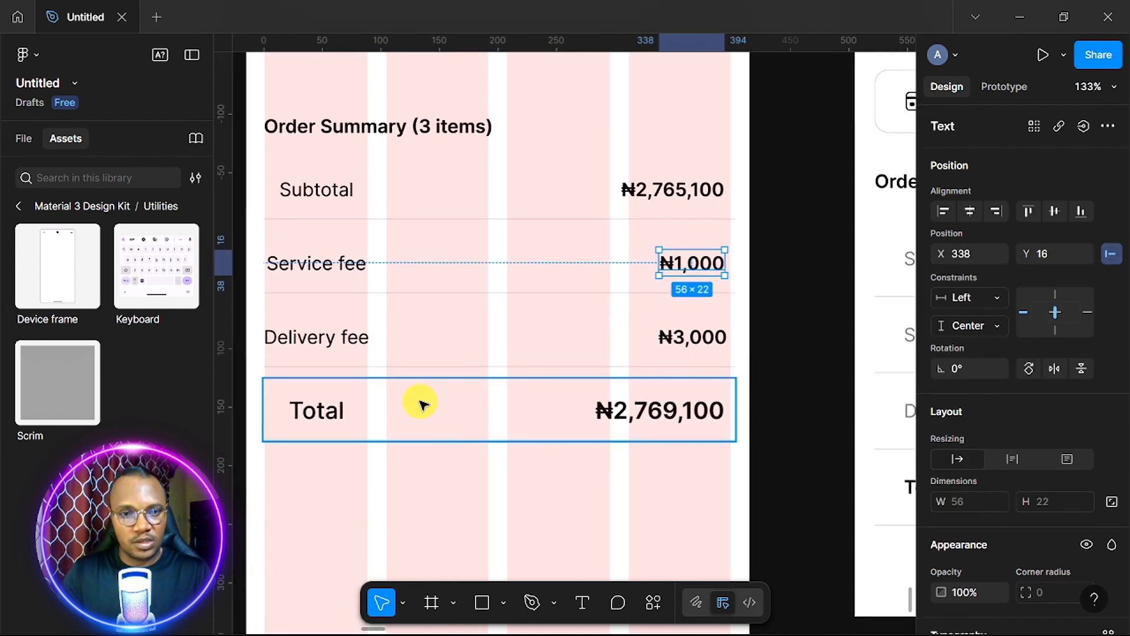
{"action": "left_click", "coordinate": [311, 191]}
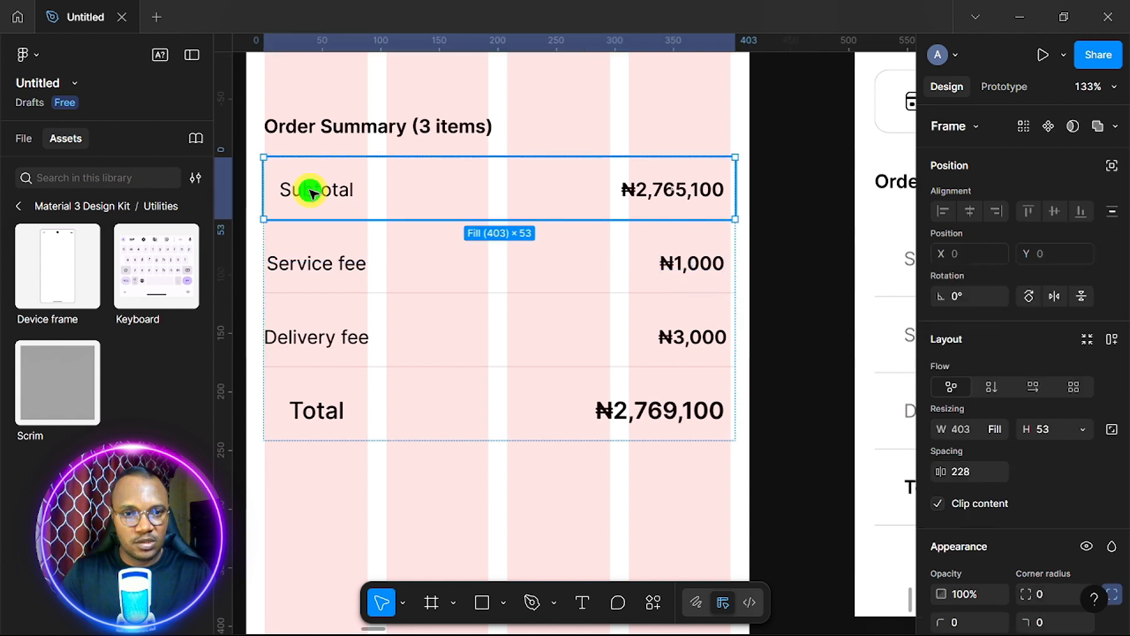
{"action": "left_click", "coordinate": [312, 192]}
{"action": "key", "text": "Left"}
{"action": "key", "text": "Left"}
{"action": "key", "text": "Left"}
{"action": "key", "text": "Left"}
{"action": "key", "text": "Left"}
{"action": "key", "text": "Left"}
{"action": "key", "text": "Left"}
{"action": "key", "text": "Left"}
{"action": "key", "text": "Left"}
{"action": "key", "text": "Left"}
{"action": "key", "text": "Left"}
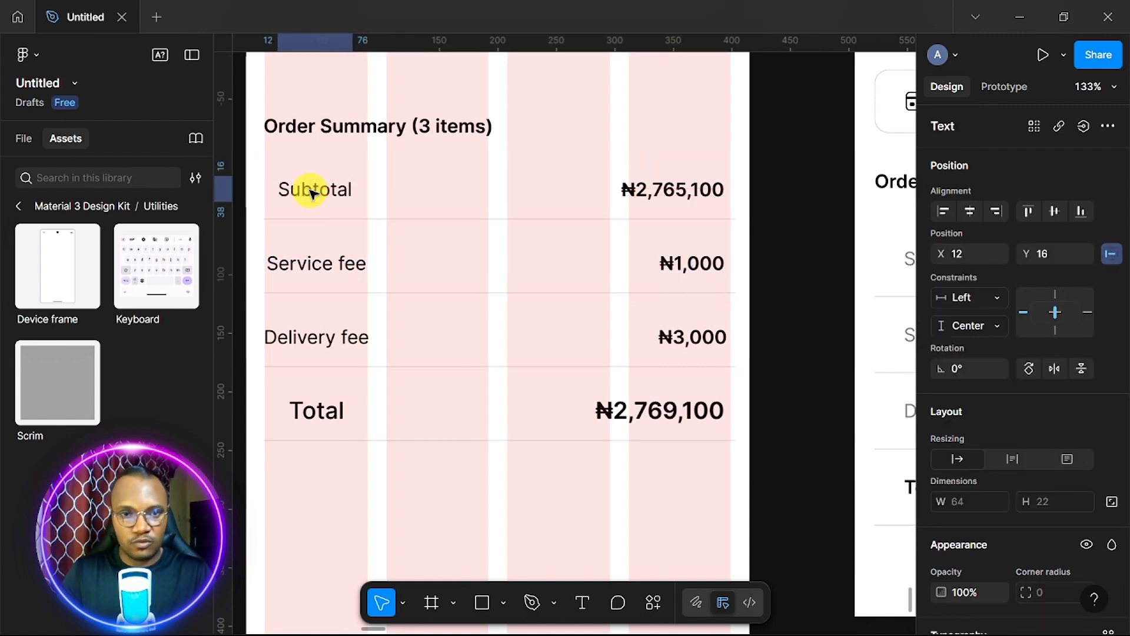
{"action": "left_click", "coordinate": [317, 257]}
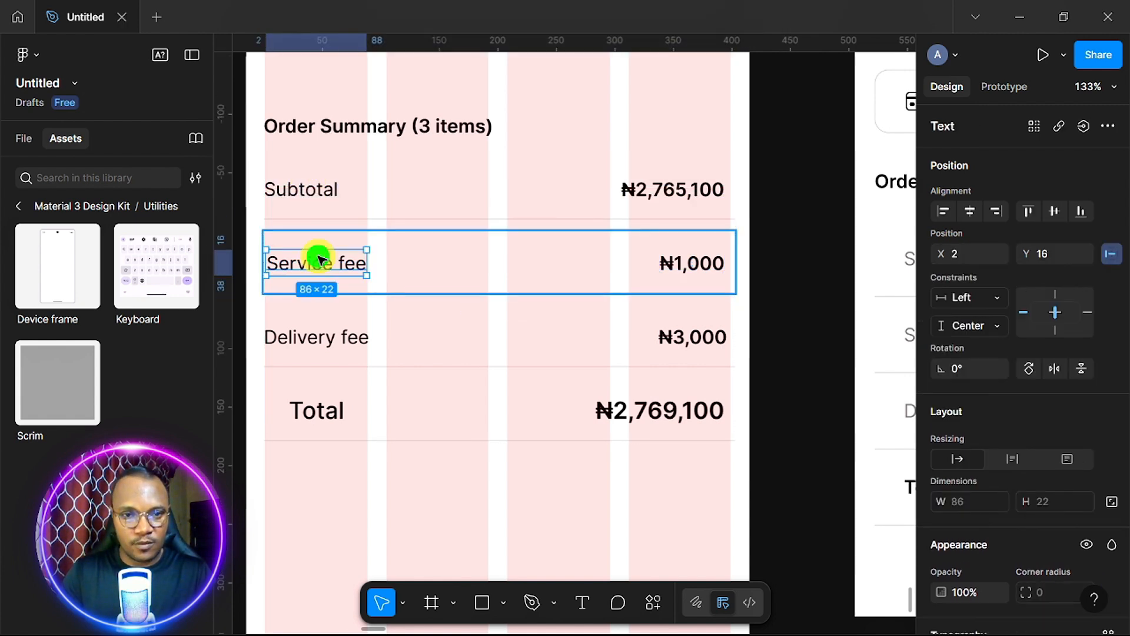
{"action": "left_click", "coordinate": [318, 260]}
{"action": "key", "text": "Left"}
{"action": "key", "text": "Left"}
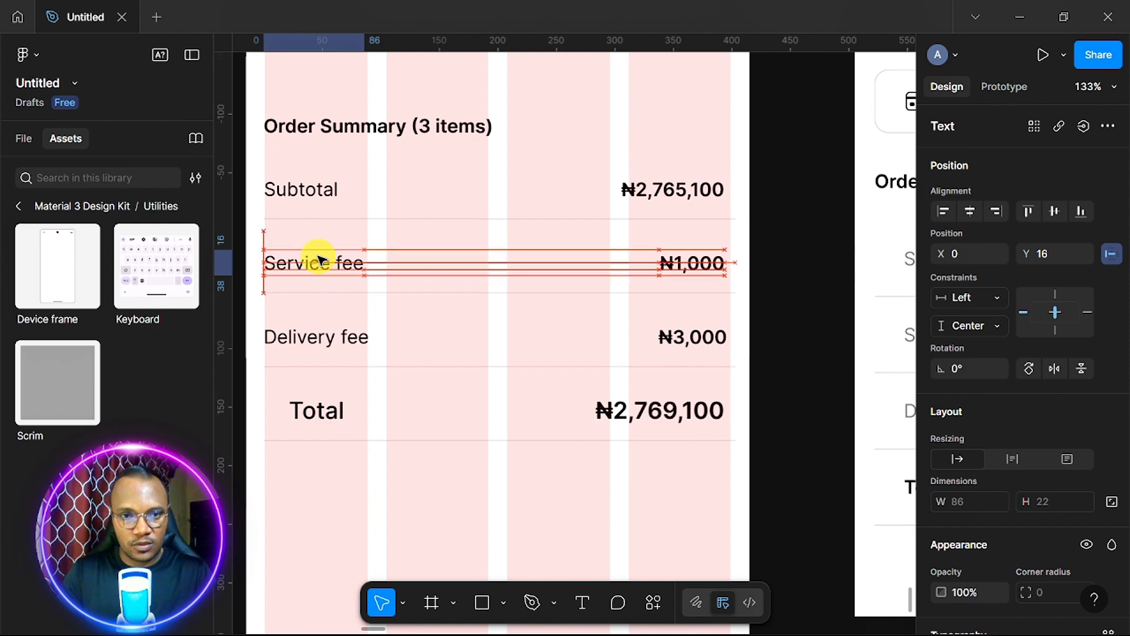
Move the Delivery fee and Total labels flush left, aligned with the Order Summary heading.
{"action": "left_click", "coordinate": [323, 343]}
{"action": "left_click", "coordinate": [323, 341]}
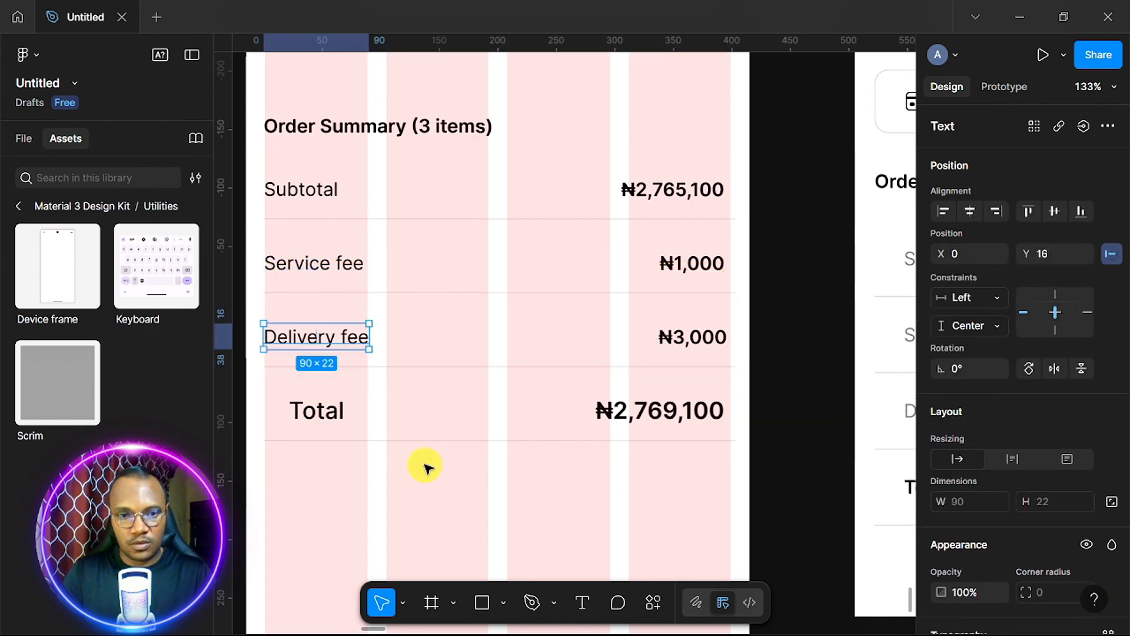
{"action": "left_click", "coordinate": [428, 476]}
{"action": "left_click", "coordinate": [320, 410]}
{"action": "double_click", "coordinate": [320, 413]}
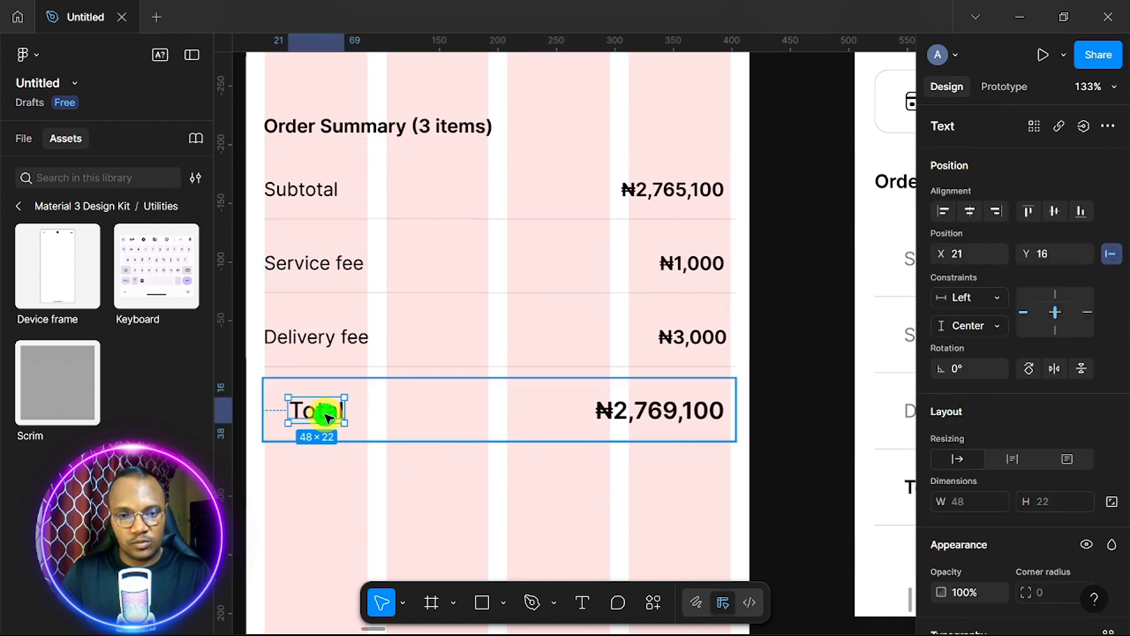
{"action": "left_click_drag", "start_coordinate": [328, 418], "coordinate": [320, 411]}
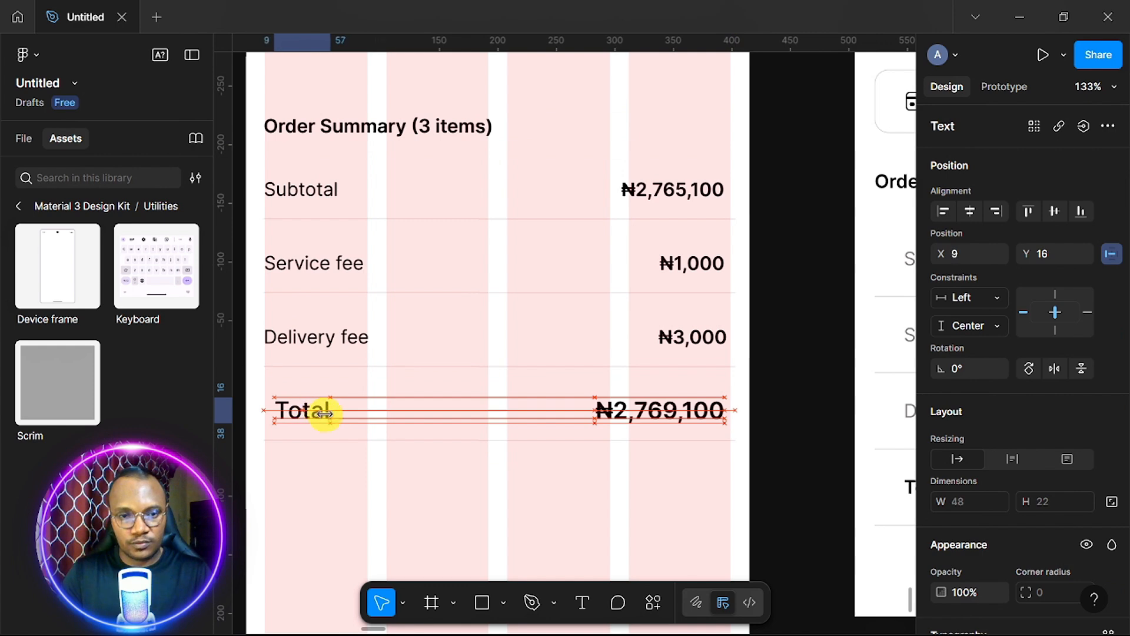
{"action": "scroll", "coordinate": [399, 429], "scroll_direction": "down", "scroll_amount": 3}
{"action": "left_click", "coordinate": [419, 488]}
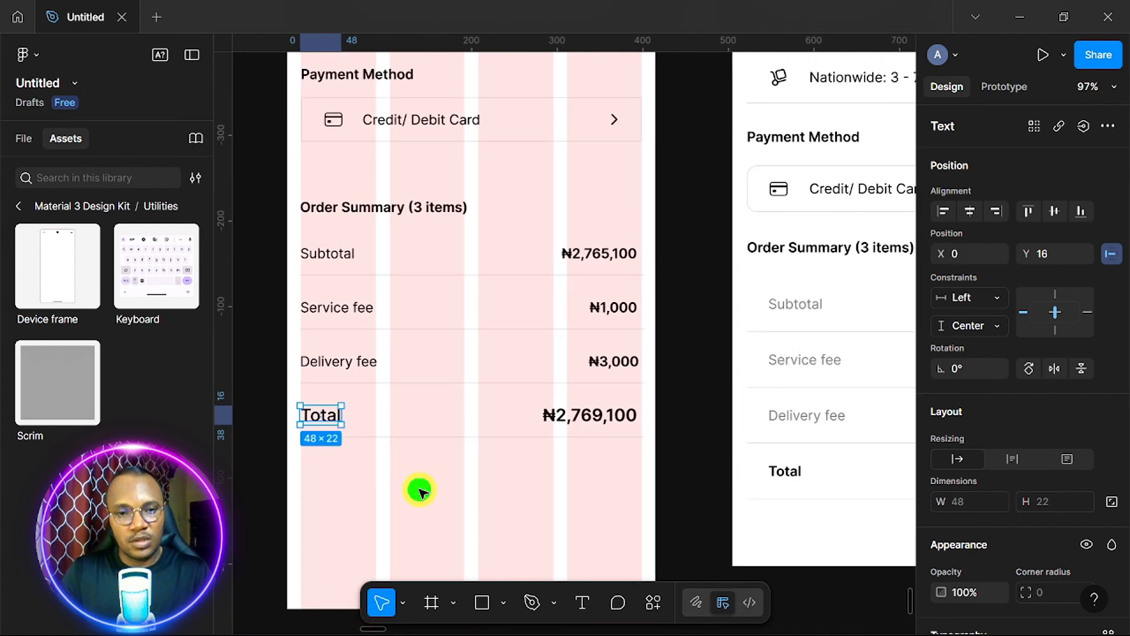
Wrap Details, Address, Delivery Estimate, Payment Method and Order Summary in one 403×904 auto layout column.
{"action": "scroll", "coordinate": [419, 490], "scroll_direction": "down", "scroll_amount": 3}
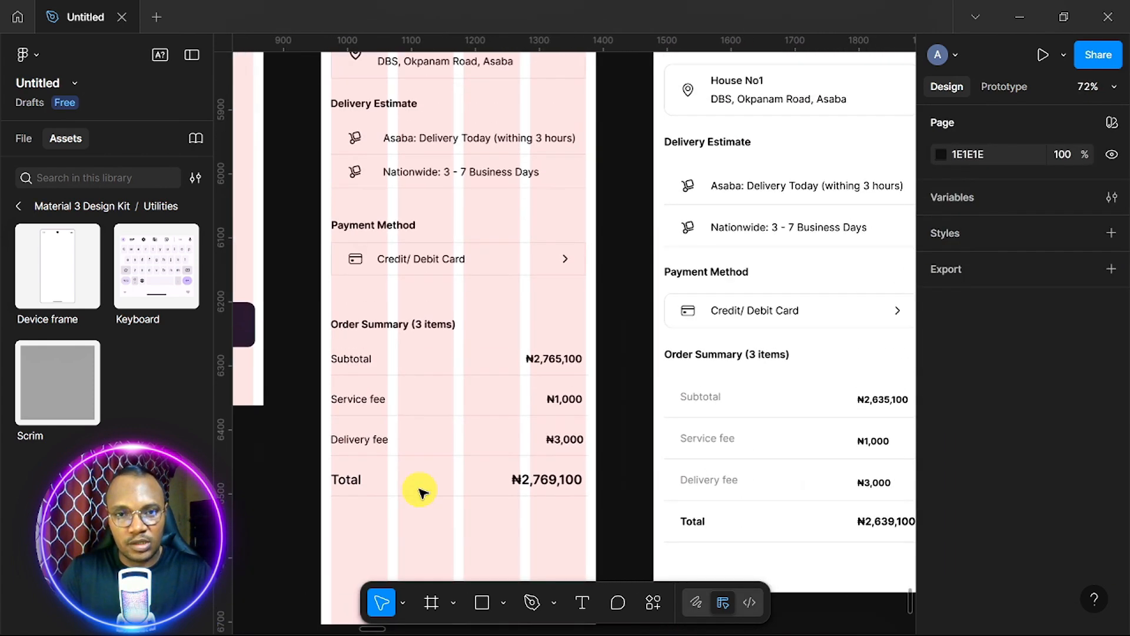
{"action": "scroll", "coordinate": [419, 489], "scroll_direction": "down", "scroll_amount": 2}
{"action": "scroll", "coordinate": [423, 489], "scroll_direction": "up", "scroll_amount": 5}
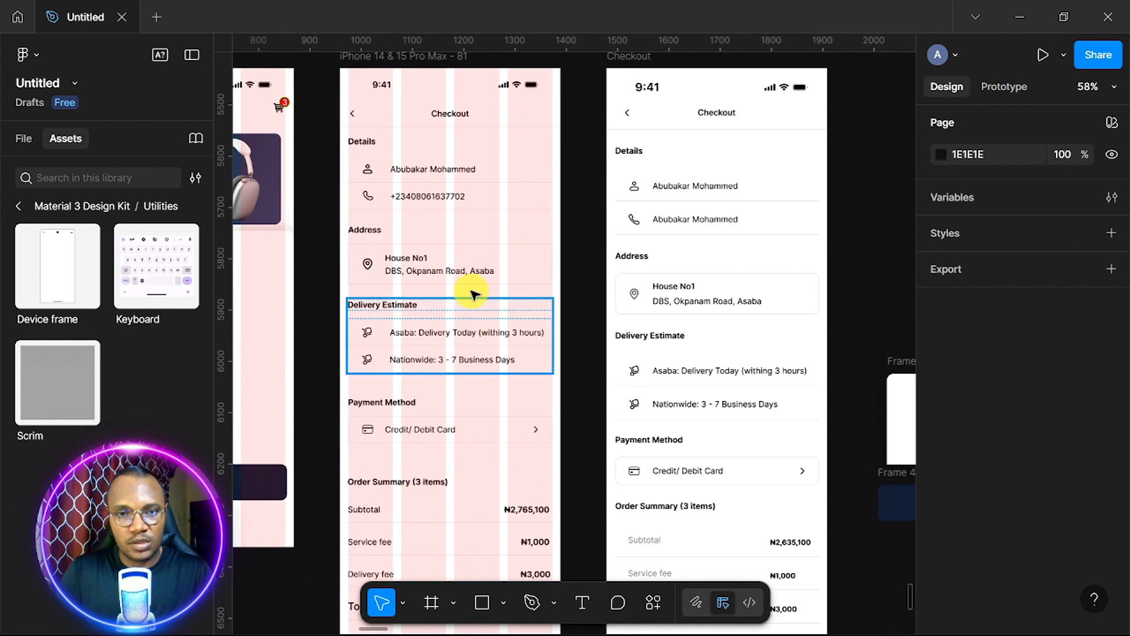
{"action": "left_click", "coordinate": [471, 186]}
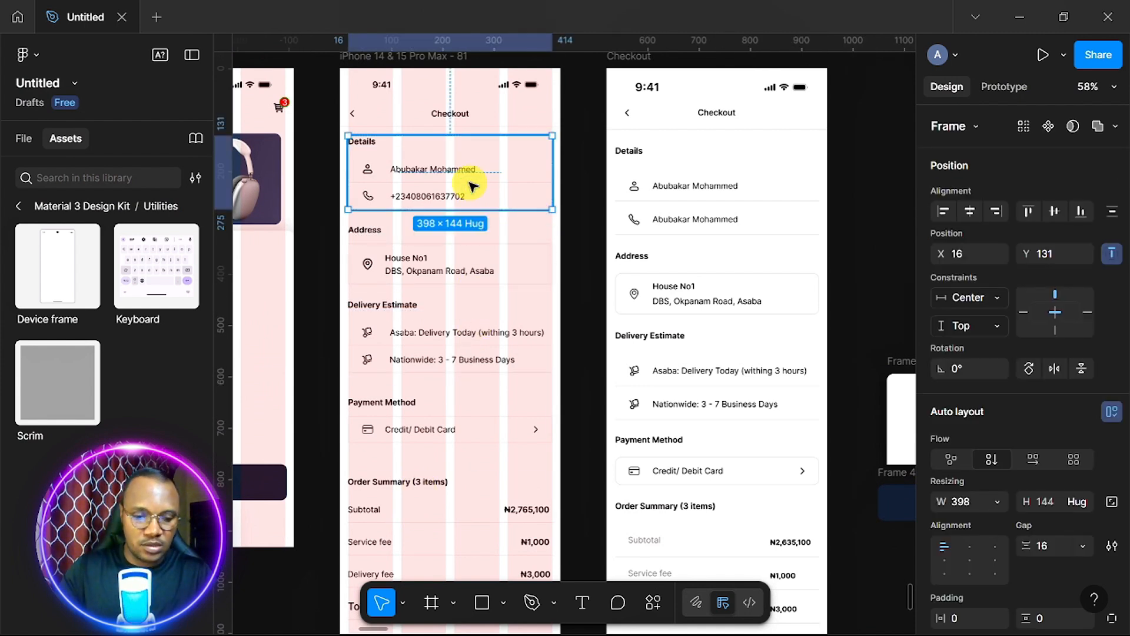
{"action": "left_click", "coordinate": [466, 263], "text": "shift"}
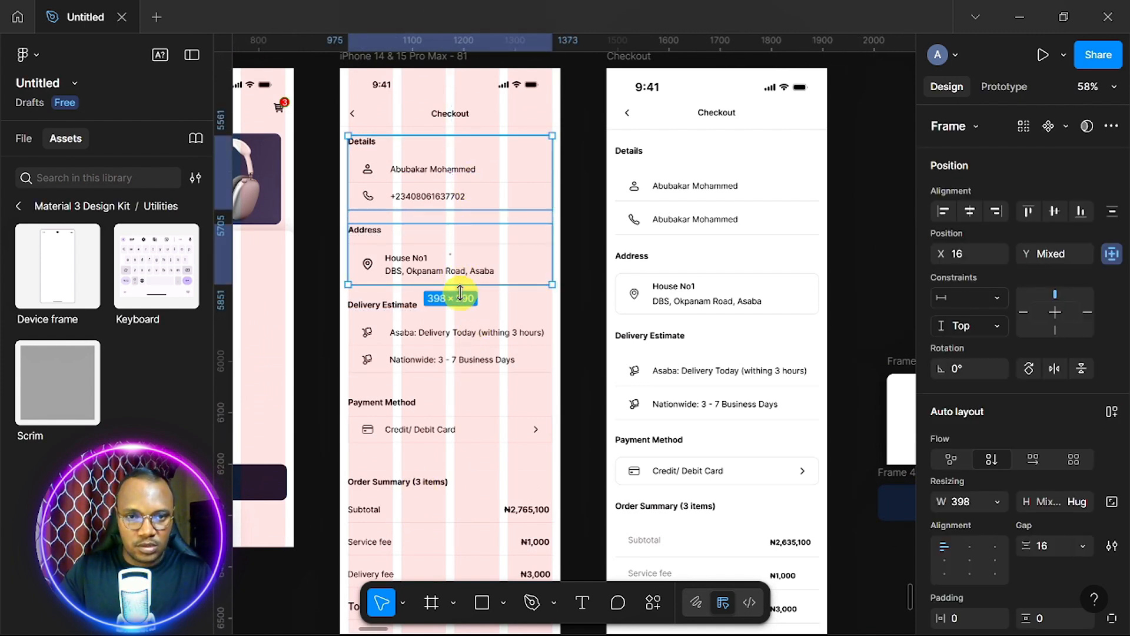
{"action": "left_click", "coordinate": [463, 333], "text": "shift"}
{"action": "left_click", "coordinate": [457, 425], "text": "shift"}
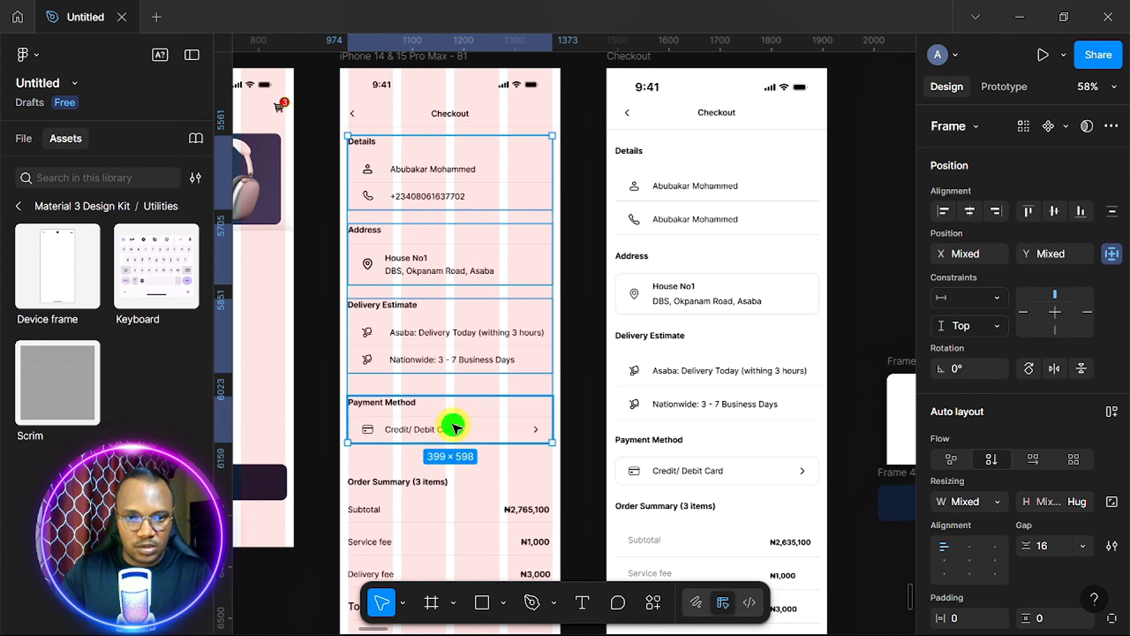
{"action": "left_click", "coordinate": [447, 501], "text": "shift"}
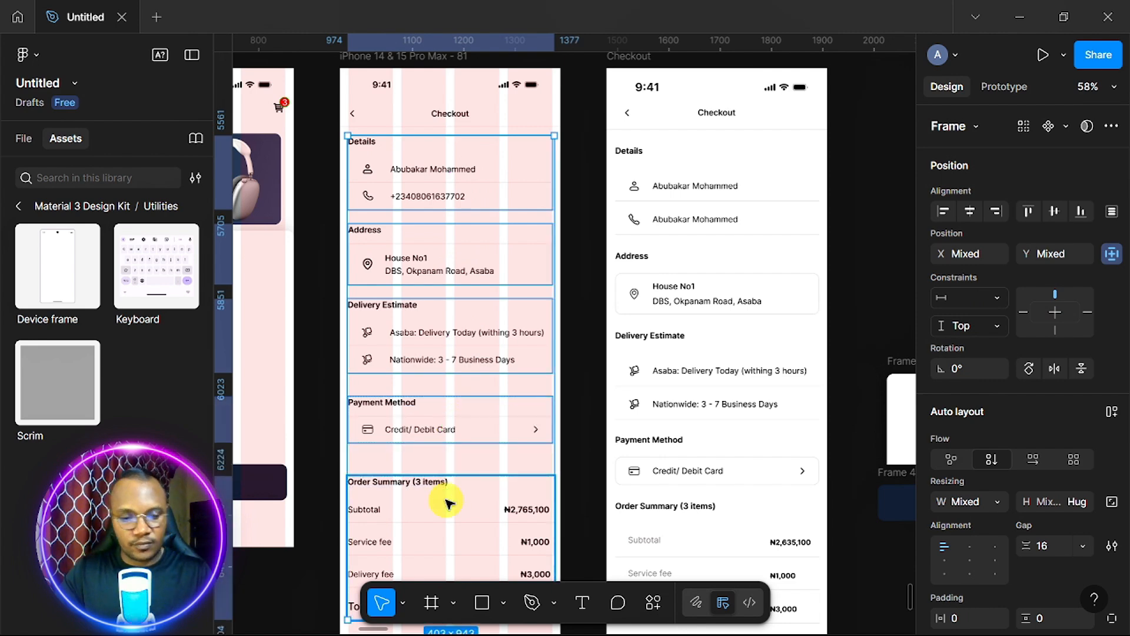
{"action": "key", "text": "shift+a"}
{"action": "scroll", "coordinate": [604, 436], "scroll_direction": "down", "scroll_amount": 5}
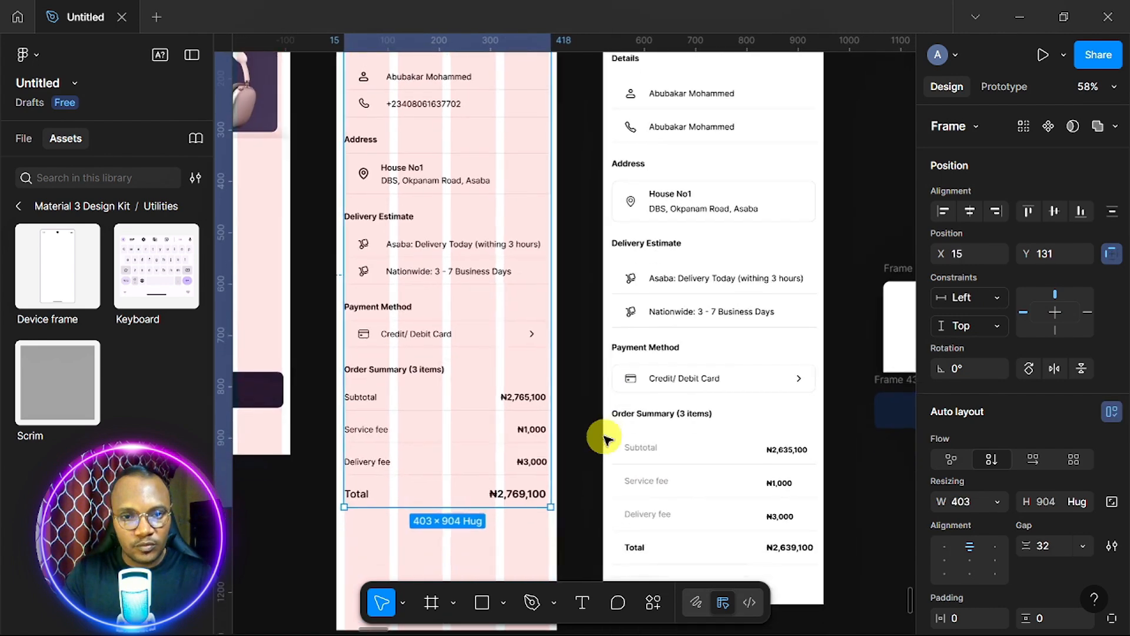
{"action": "scroll", "coordinate": [605, 437], "scroll_direction": "down", "scroll_amount": 1}
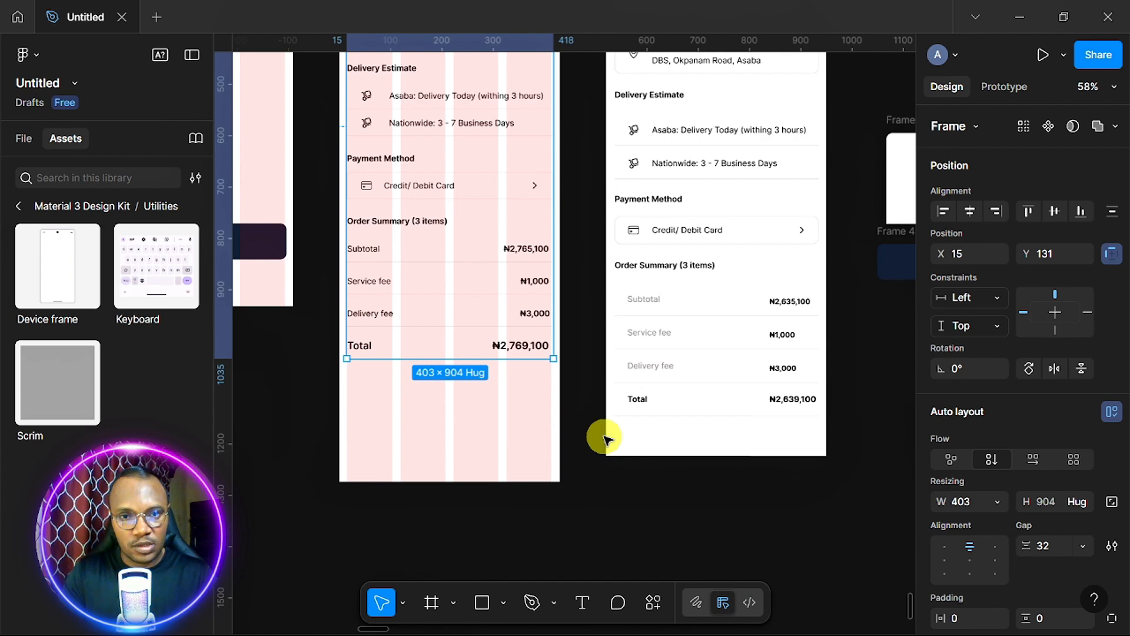
{"action": "scroll", "coordinate": [605, 436], "scroll_direction": "up", "scroll_amount": 3}
{"action": "scroll", "coordinate": [605, 436], "scroll_direction": "down", "scroll_amount": 2}
{"action": "scroll", "coordinate": [605, 437], "scroll_direction": "up", "scroll_amount": 5}
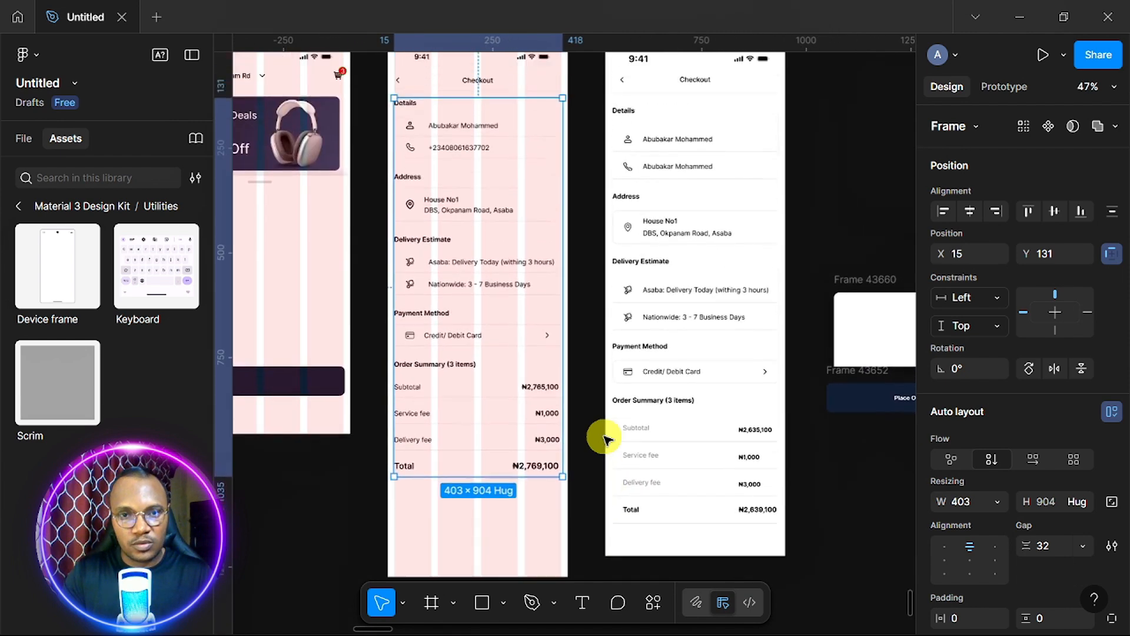
{"action": "scroll", "coordinate": [604, 436], "scroll_direction": "up", "scroll_amount": 1}
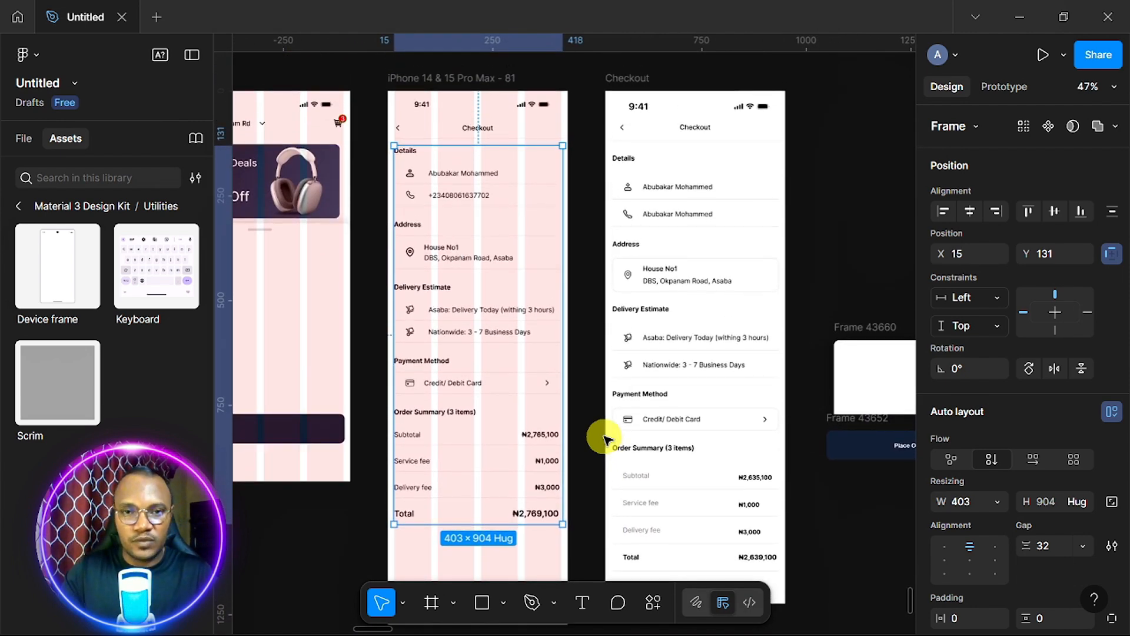
Give the Checkout header and details content frame a 32 spacing between them.
{"action": "left_click", "coordinate": [515, 127]}
{"action": "left_click", "coordinate": [493, 186], "text": "shift"}
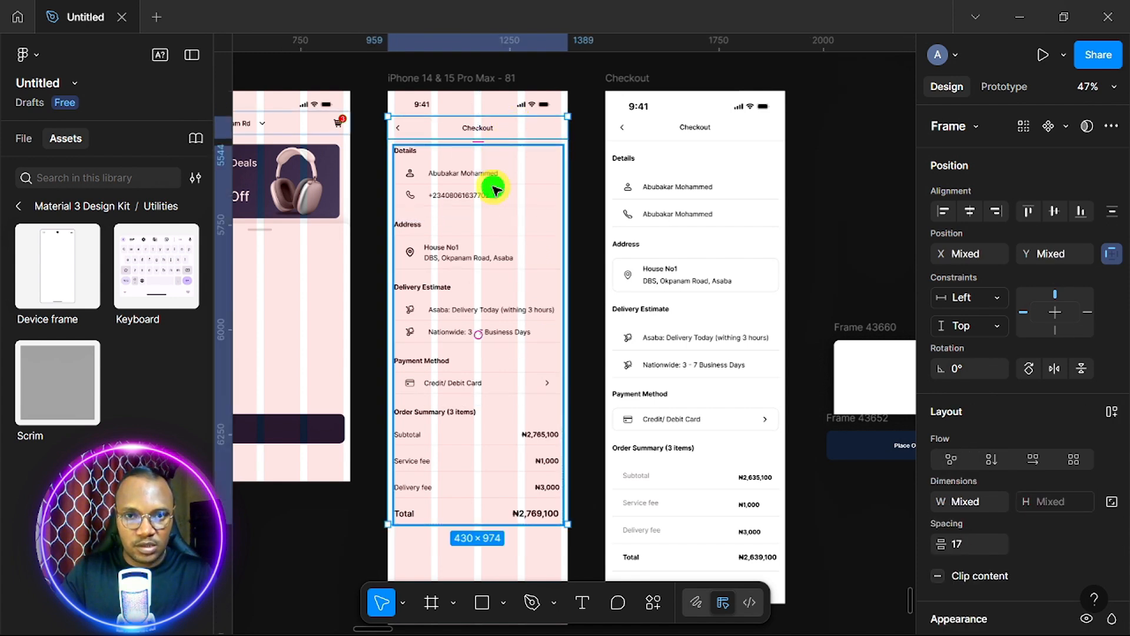
{"action": "left_click", "coordinate": [980, 552]}
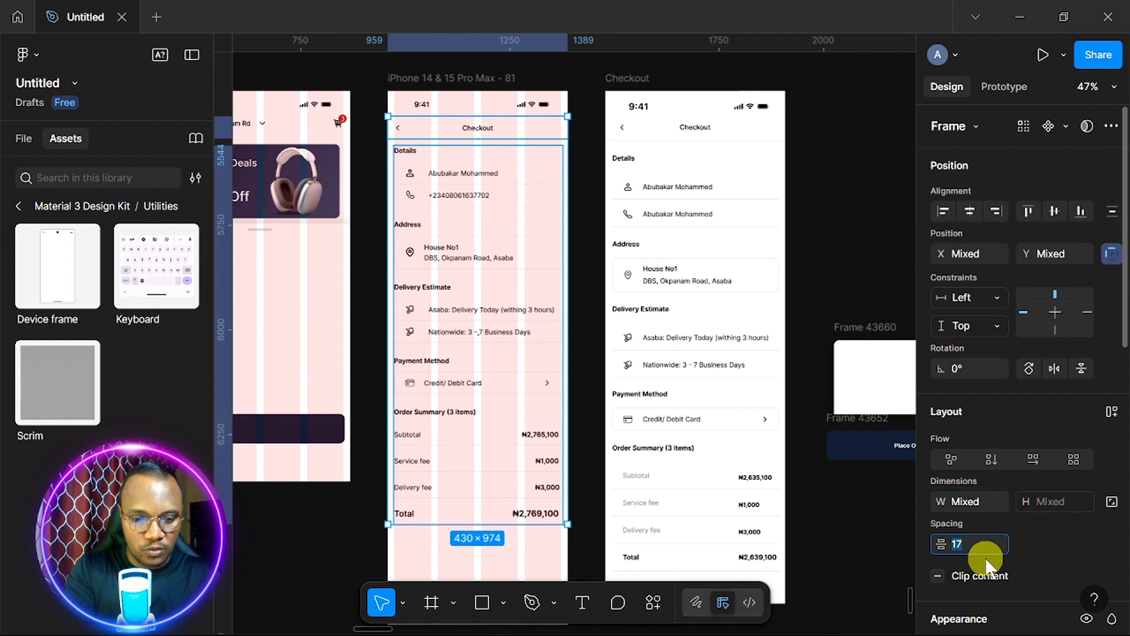
{"action": "type", "text": "32"}
{"action": "key", "text": "Return"}
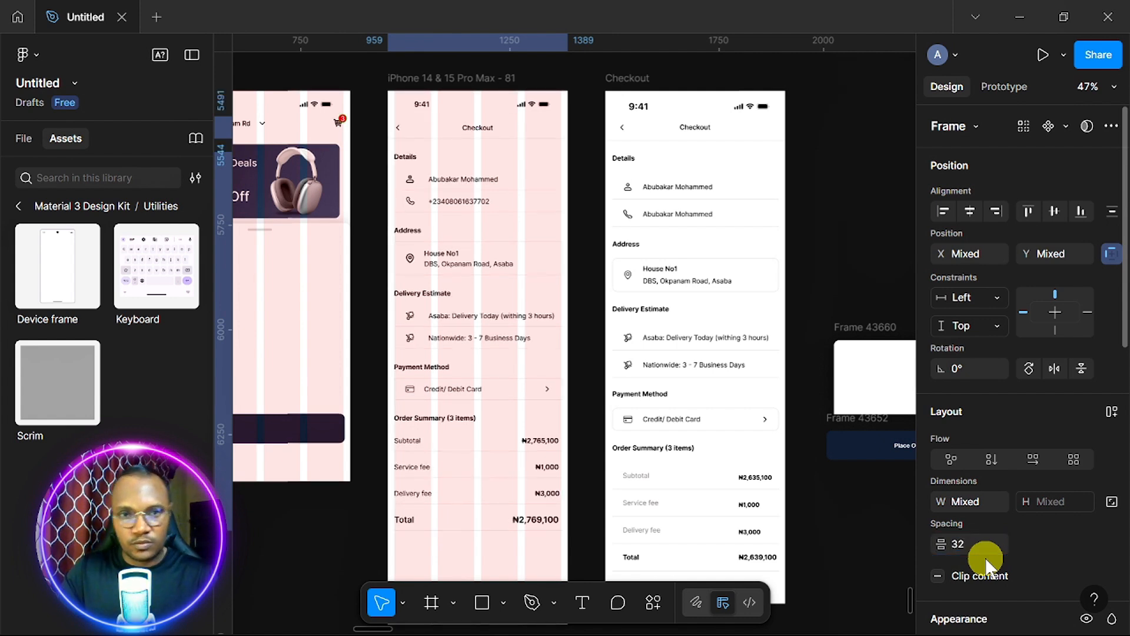
{"action": "left_click", "coordinate": [348, 533]}
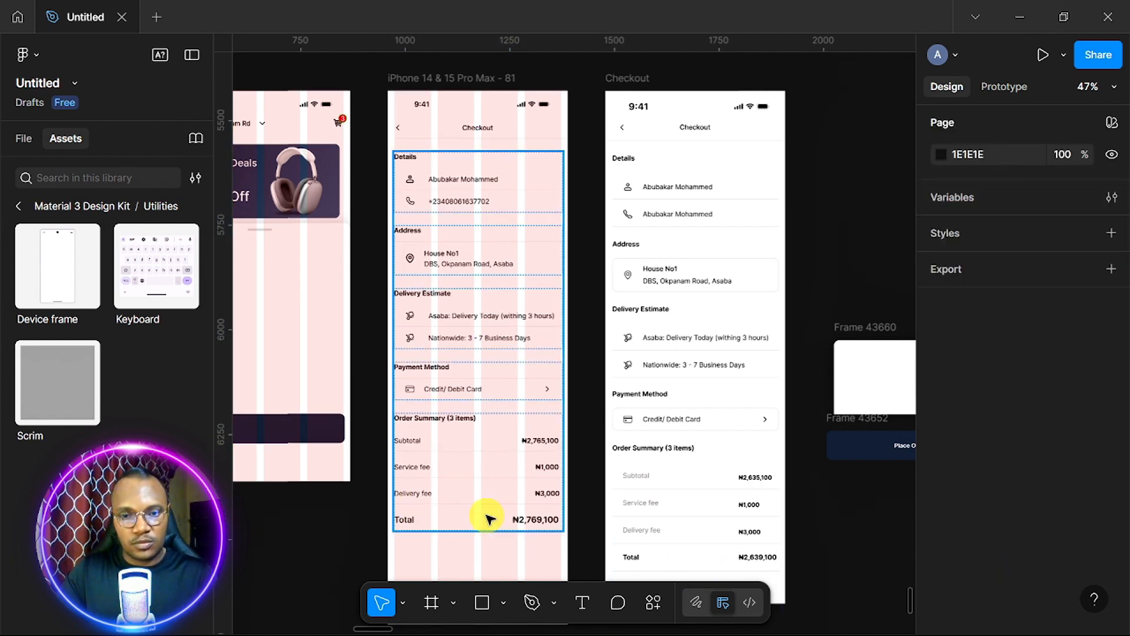
{"action": "scroll", "coordinate": [504, 512], "scroll_direction": "down", "scroll_amount": 2}
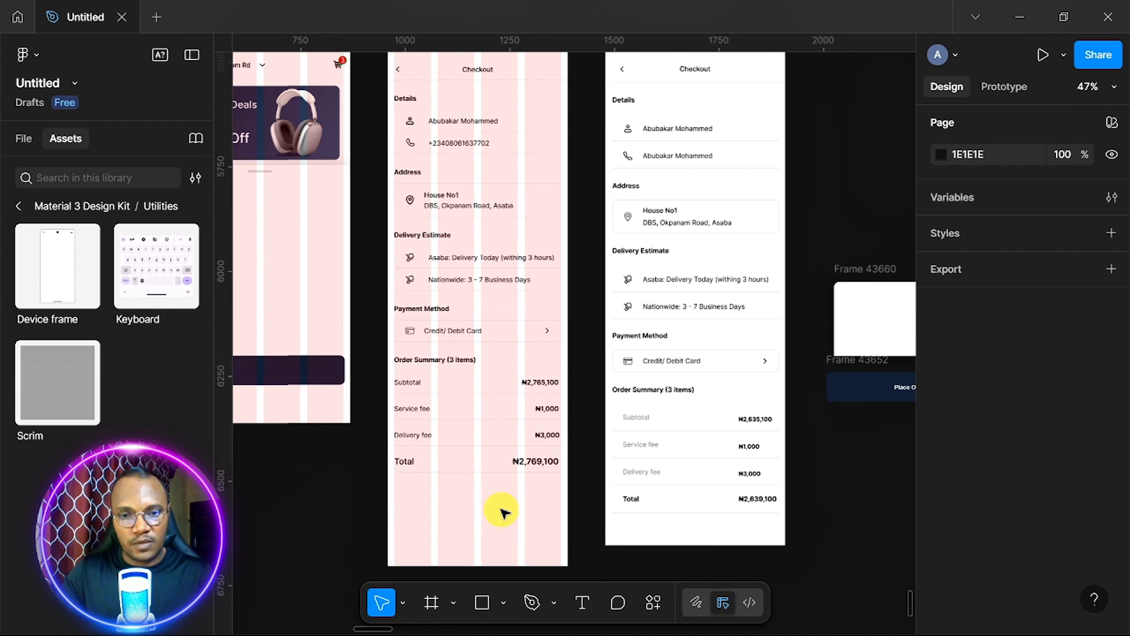
{"action": "scroll", "coordinate": [505, 514], "scroll_direction": "left", "scroll_amount": 1}
{"action": "scroll", "coordinate": [505, 513], "scroll_direction": "up", "scroll_amount": 4}
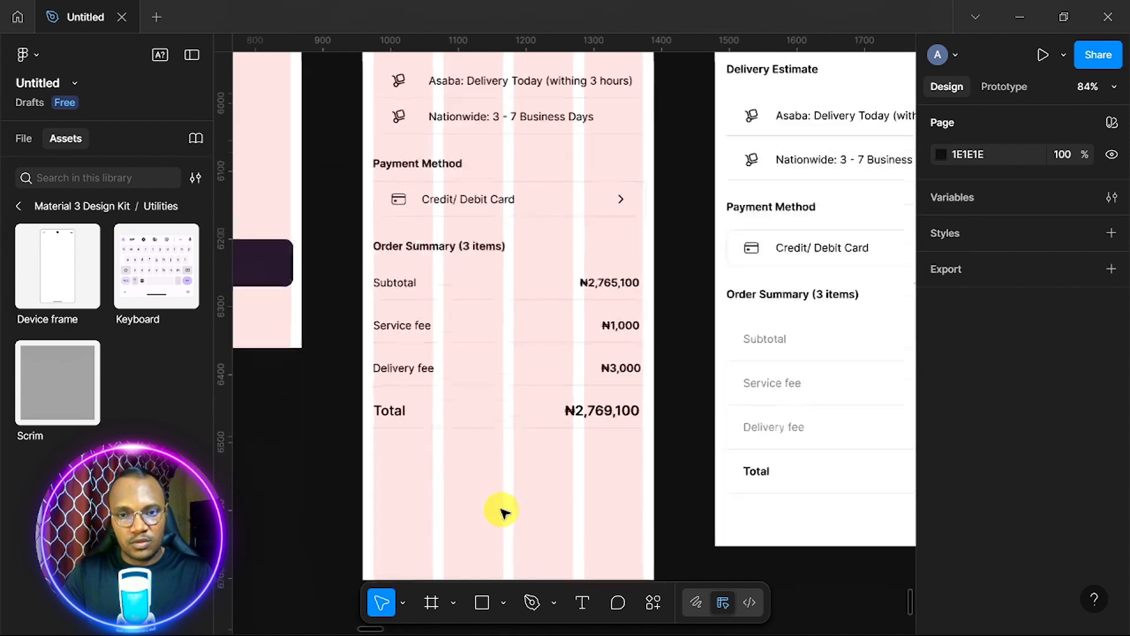
{"action": "scroll", "coordinate": [506, 513], "scroll_direction": "down", "scroll_amount": 4}
{"action": "scroll", "coordinate": [505, 513], "scroll_direction": "right", "scroll_amount": 1}
{"action": "scroll", "coordinate": [503, 512], "scroll_direction": "down", "scroll_amount": 3}
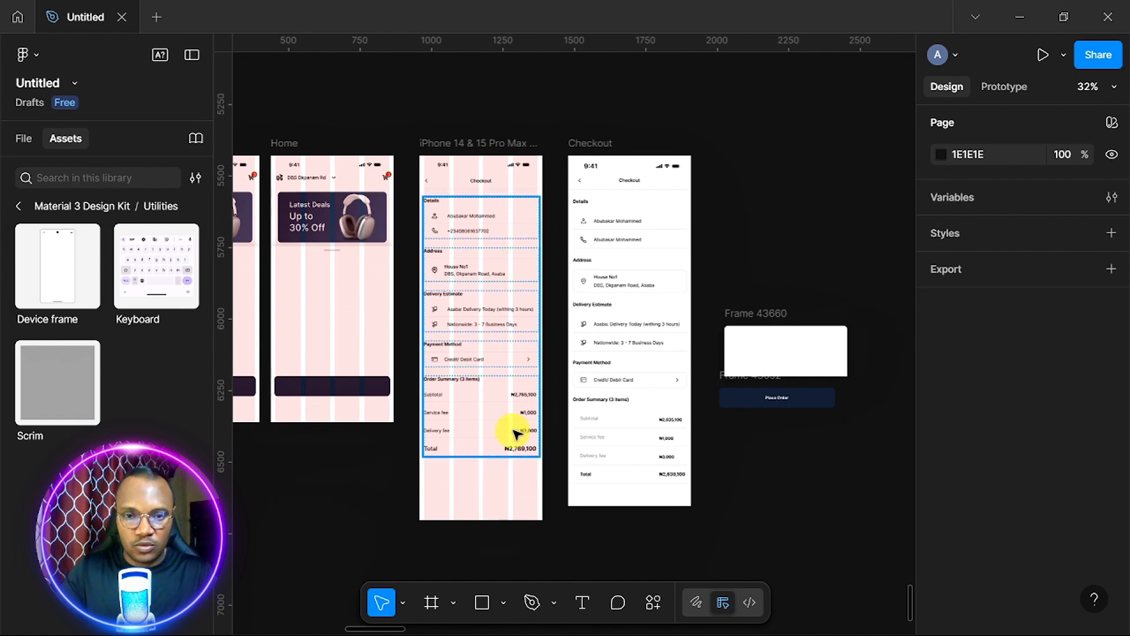
Move the checkout content frame down to Y 1000.
{"action": "left_click", "coordinate": [495, 393]}
{"action": "key", "text": "Down"}
{"action": "key", "text": "Down"}
{"action": "key", "text": "Down"}
{"action": "key", "text": "Down"}
{"action": "key", "text": "Down"}
{"action": "key", "text": "Down"}
{"action": "key", "text": "Down"}
{"action": "key", "text": "Down"}
{"action": "key", "text": "Down"}
{"action": "key", "text": "Down"}
{"action": "key", "text": "Down"}
{"action": "key", "text": "Down"}
{"action": "key", "text": "Down"}
{"action": "key", "text": "Down"}
{"action": "key", "text": "Down"}
{"action": "key", "text": "Down"}
{"action": "key", "text": "Down"}
{"action": "key", "text": "Down"}
{"action": "key", "text": "Down"}
{"action": "key", "text": "Down"}
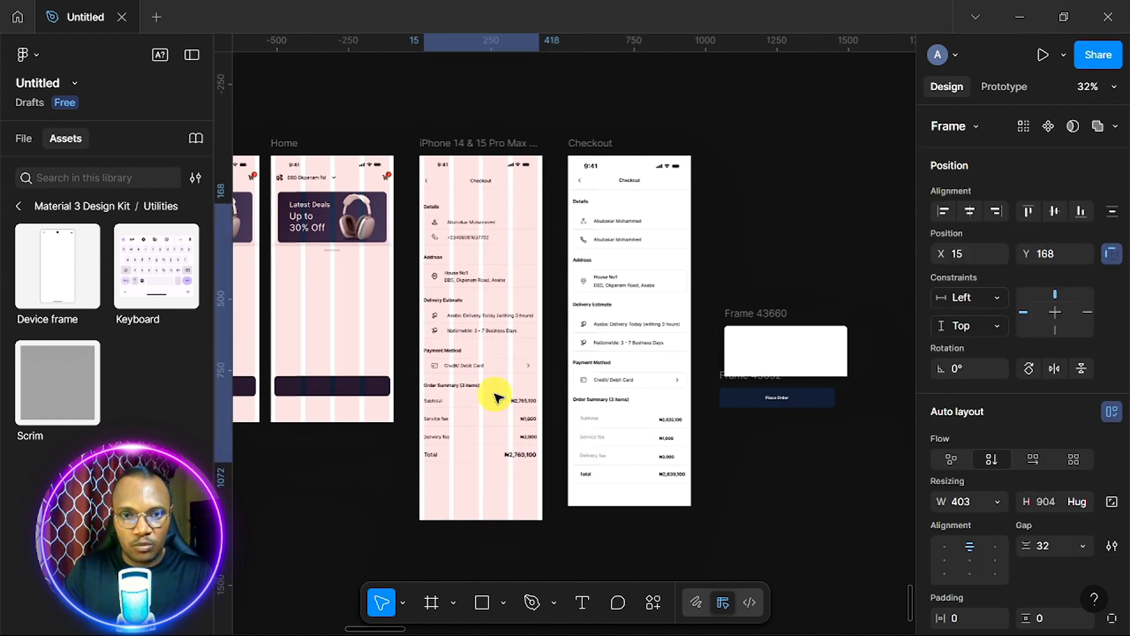
{"action": "key", "text": "Down"}
{"action": "key", "text": "Down"}
{"action": "key", "text": "Down"}
{"action": "key", "text": "Down"}
{"action": "key", "text": "Down"}
{"action": "key", "text": "Down"}
{"action": "key", "text": "Down"}
{"action": "key", "text": "Down"}
{"action": "key", "text": "Down"}
{"action": "key", "text": "Down"}
{"action": "key", "text": "Down"}
{"action": "key", "text": "Down"}
{"action": "key", "text": "Down"}
{"action": "key", "text": "Down"}
{"action": "key", "text": "Down"}
{"action": "key", "text": "Down"}
{"action": "key", "text": "Down"}
{"action": "key", "text": "Down"}
{"action": "key", "text": "Down"}
{"action": "key", "text": "Down"}
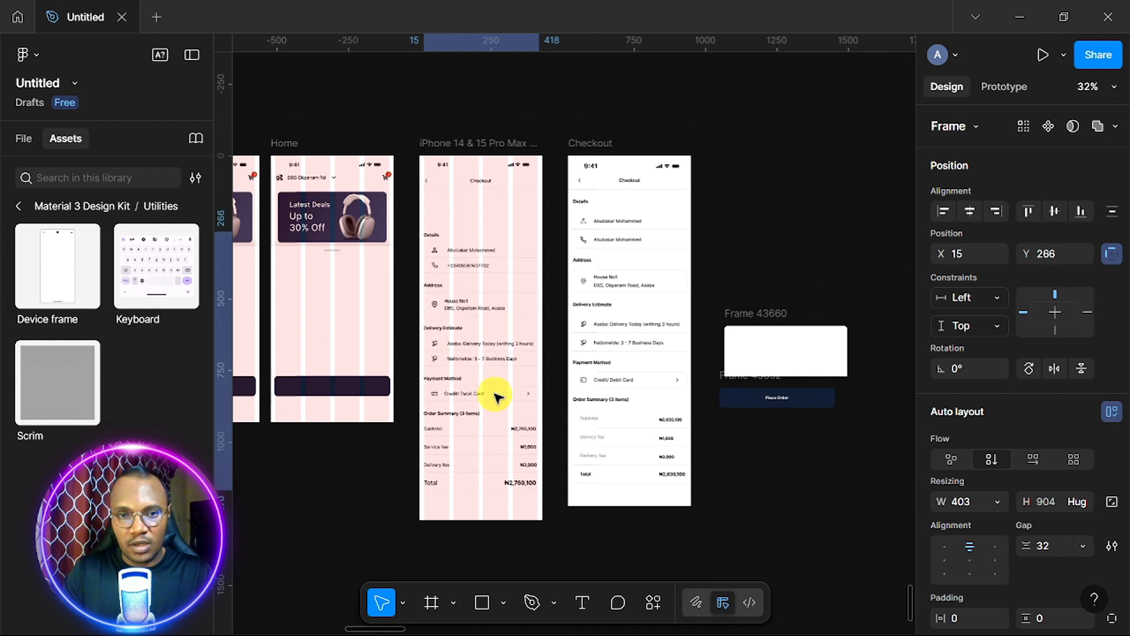
{"action": "key", "text": "Down"}
{"action": "key", "text": "Down"}
{"action": "key", "text": "Down"}
{"action": "key", "text": "Down"}
{"action": "key", "text": "Down"}
{"action": "key", "text": "Down"}
{"action": "key", "text": "Down"}
{"action": "key", "text": "Down"}
{"action": "key", "text": "Down"}
{"action": "key", "text": "Down"}
{"action": "key", "text": "Down"}
{"action": "key", "text": "Down"}
{"action": "key", "text": "Down"}
{"action": "key", "text": "Down"}
{"action": "key", "text": "Down"}
{"action": "key", "text": "Down"}
{"action": "key", "text": "Down"}
{"action": "key", "text": "Down"}
{"action": "key", "text": "Down"}
{"action": "key", "text": "Down"}
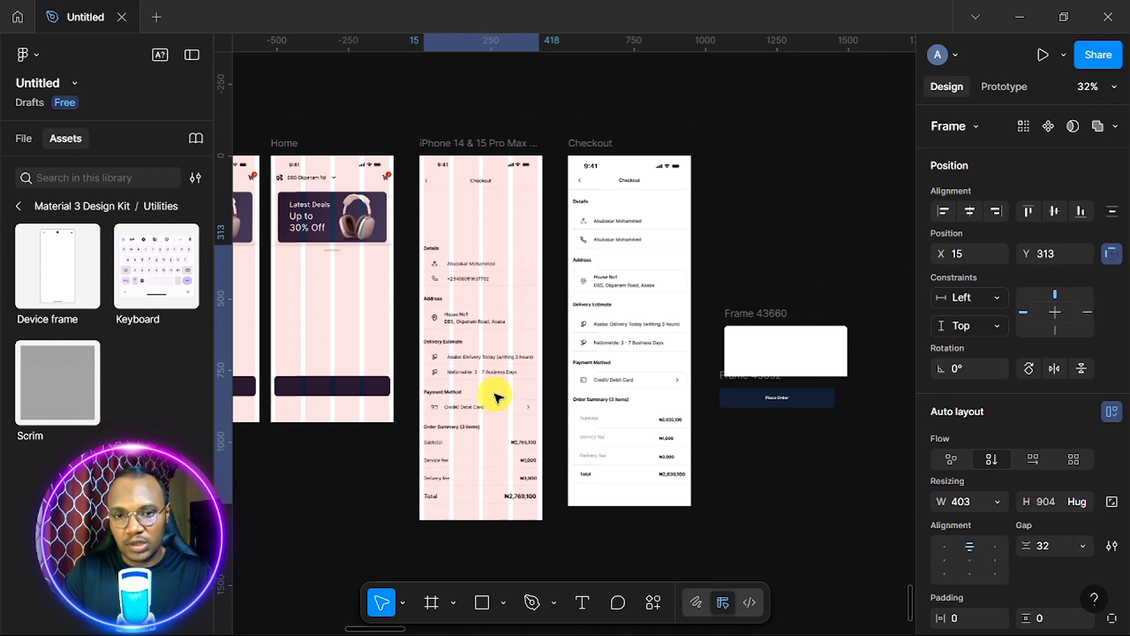
{"action": "key", "text": "Down"}
{"action": "key", "text": "Down"}
{"action": "key", "text": "Down"}
{"action": "key", "text": "Down"}
{"action": "key", "text": "Down"}
{"action": "key", "text": "Down"}
{"action": "key", "text": "Down"}
{"action": "key", "text": "Down"}
{"action": "key", "text": "Down"}
{"action": "key", "text": "Down"}
{"action": "key", "text": "Down"}
{"action": "key", "text": "Down"}
{"action": "key", "text": "Down"}
{"action": "key", "text": "Down"}
{"action": "key", "text": "Down"}
{"action": "key", "text": "Down"}
{"action": "key", "text": "Down"}
{"action": "key", "text": "Down"}
{"action": "key", "text": "Down"}
{"action": "key", "text": "Down"}
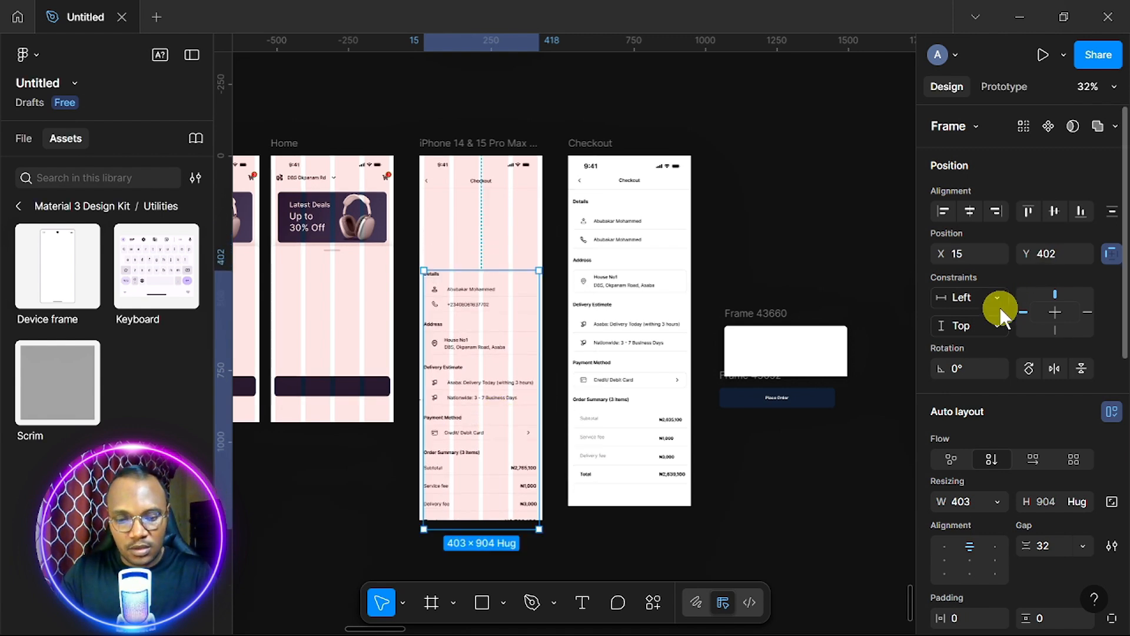
{"action": "left_click", "coordinate": [1069, 257]}
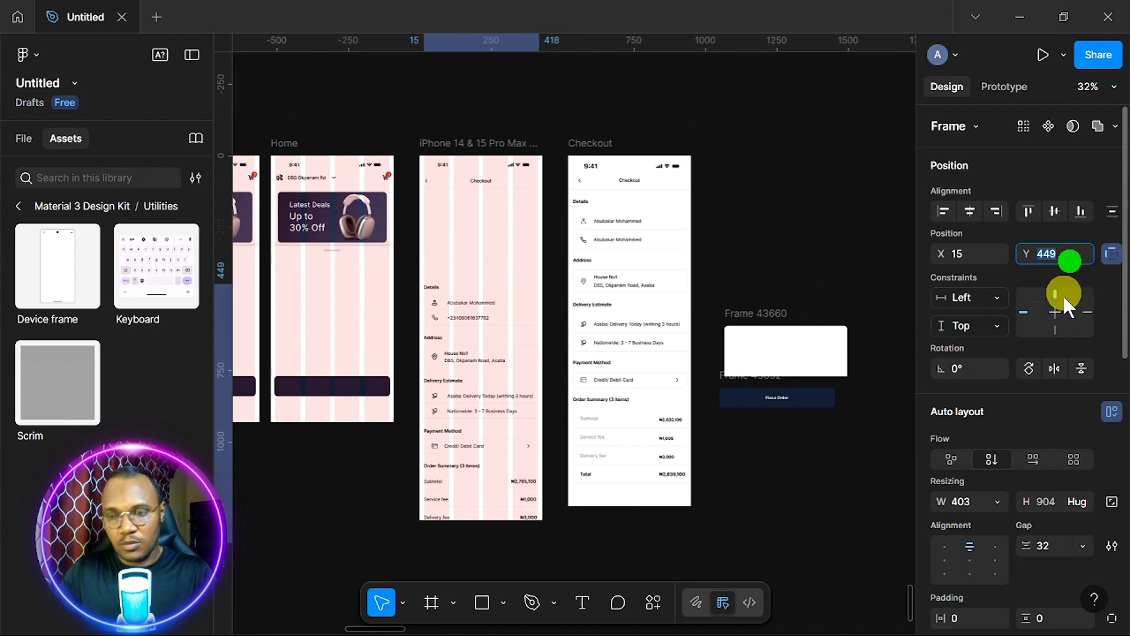
{"action": "type", "text": "1000"}
{"action": "key", "text": "Return"}
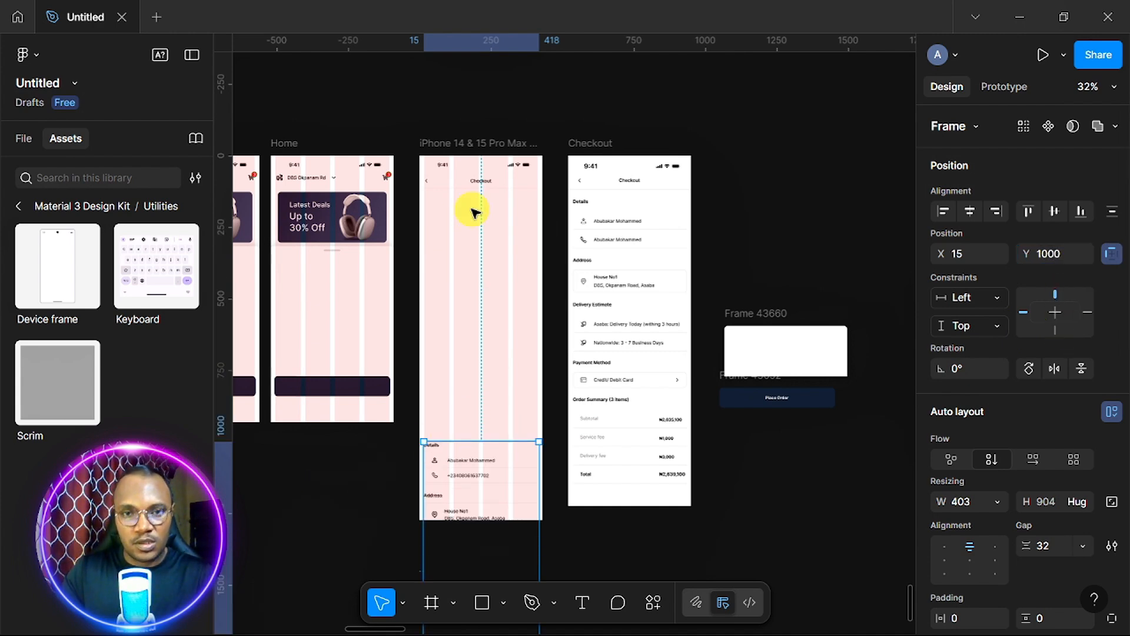
Lift the status bar and Checkout header up out of the iPhone frame.
{"action": "scroll", "coordinate": [471, 212], "scroll_direction": "up", "scroll_amount": 5}
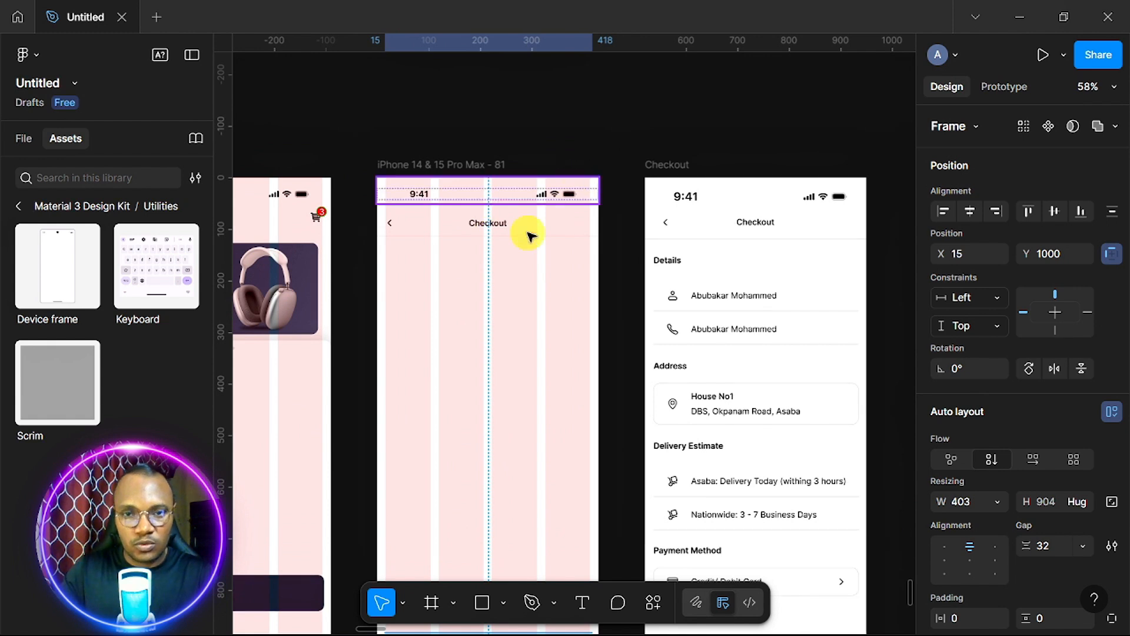
{"action": "left_click", "coordinate": [493, 190]}
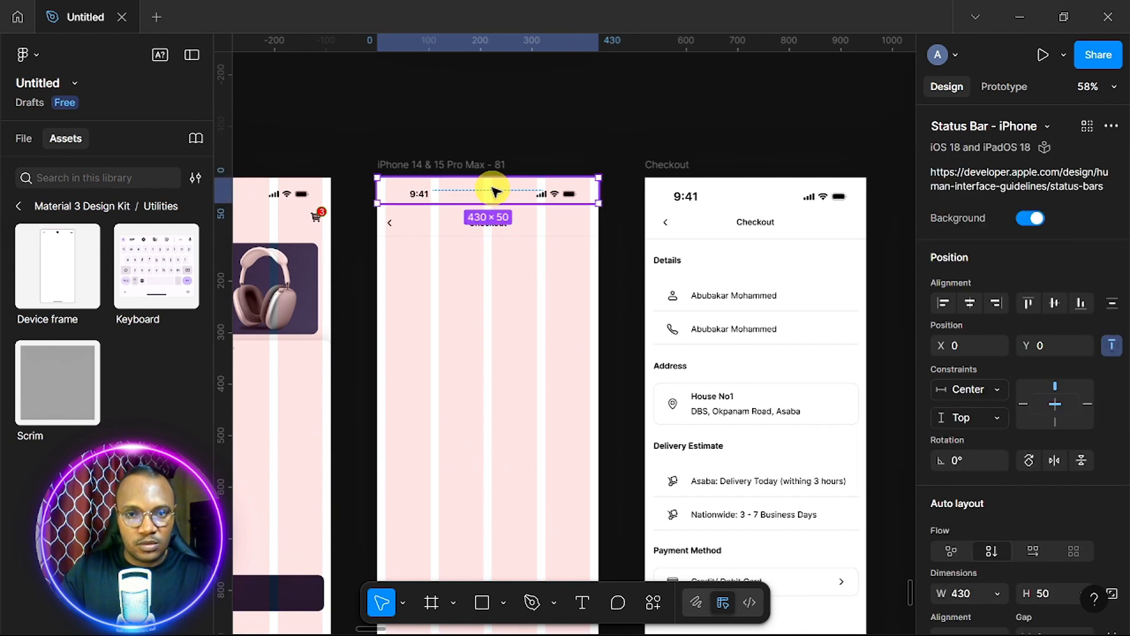
{"action": "left_click", "coordinate": [499, 233], "text": "shift"}
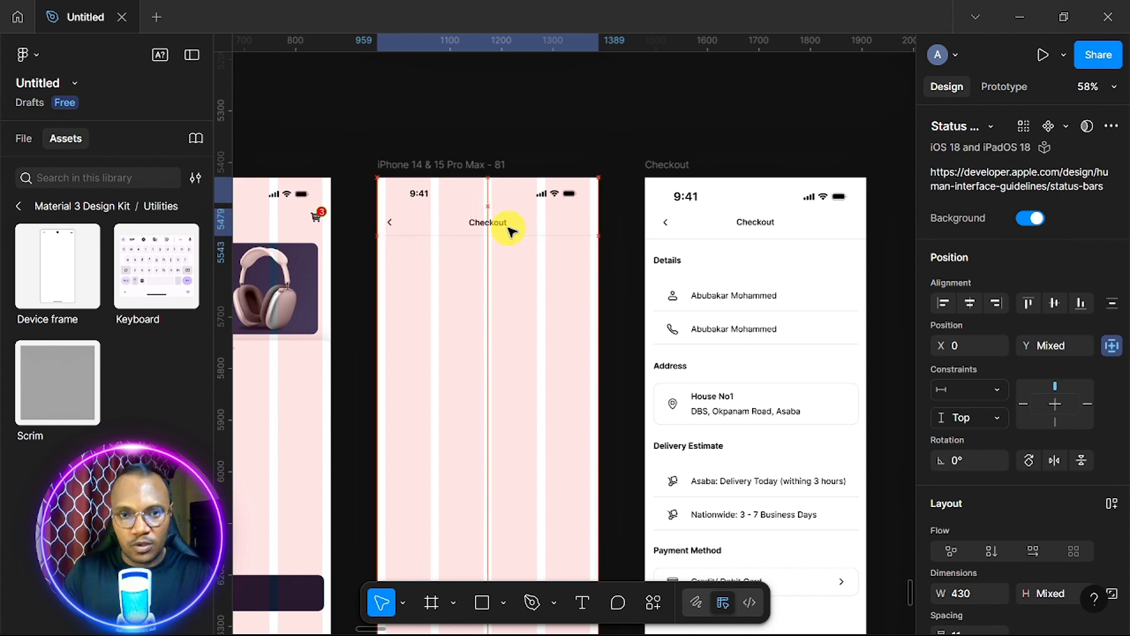
{"action": "key", "text": "shift+Up"}
{"action": "key", "text": "shift+Up"}
{"action": "key", "text": "shift+Up"}
{"action": "key", "text": "shift+Up"}
{"action": "key", "text": "shift+Up"}
{"action": "key", "text": "shift+Up"}
{"action": "key", "text": "shift+Up"}
{"action": "key", "text": "shift+Up"}
{"action": "key", "text": "shift+Up"}
{"action": "key", "text": "shift+Up"}
{"action": "key", "text": "shift+Up"}
{"action": "key", "text": "shift+Up"}
{"action": "key", "text": "shift+Up"}
{"action": "key", "text": "shift+Up"}
{"action": "key", "text": "shift+Up"}
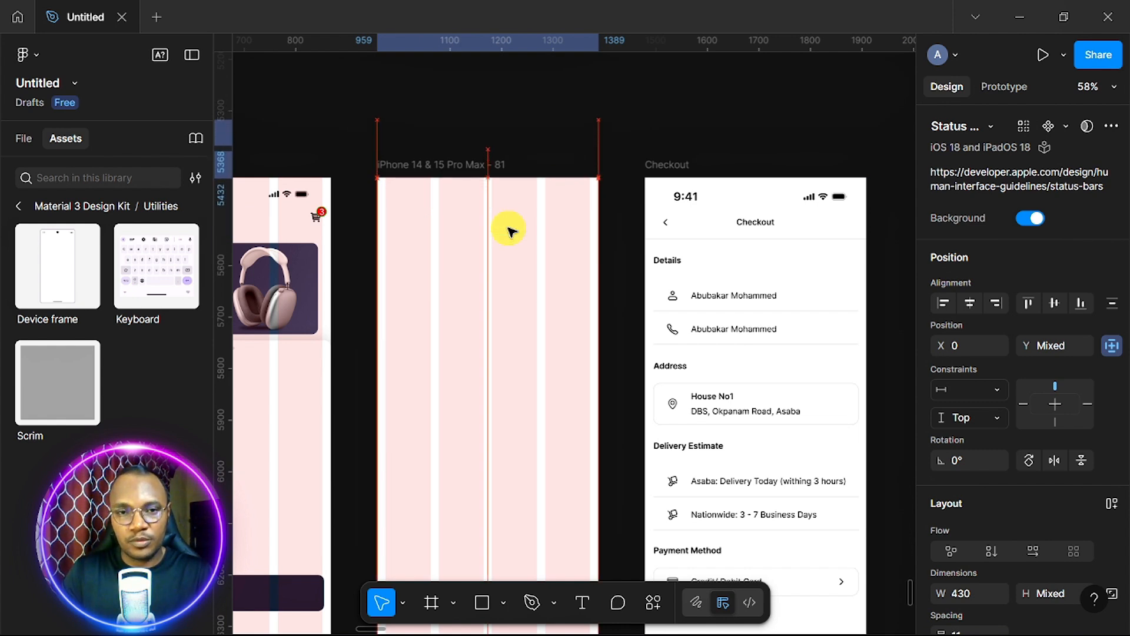
{"action": "scroll", "coordinate": [509, 231], "scroll_direction": "down", "scroll_amount": 3}
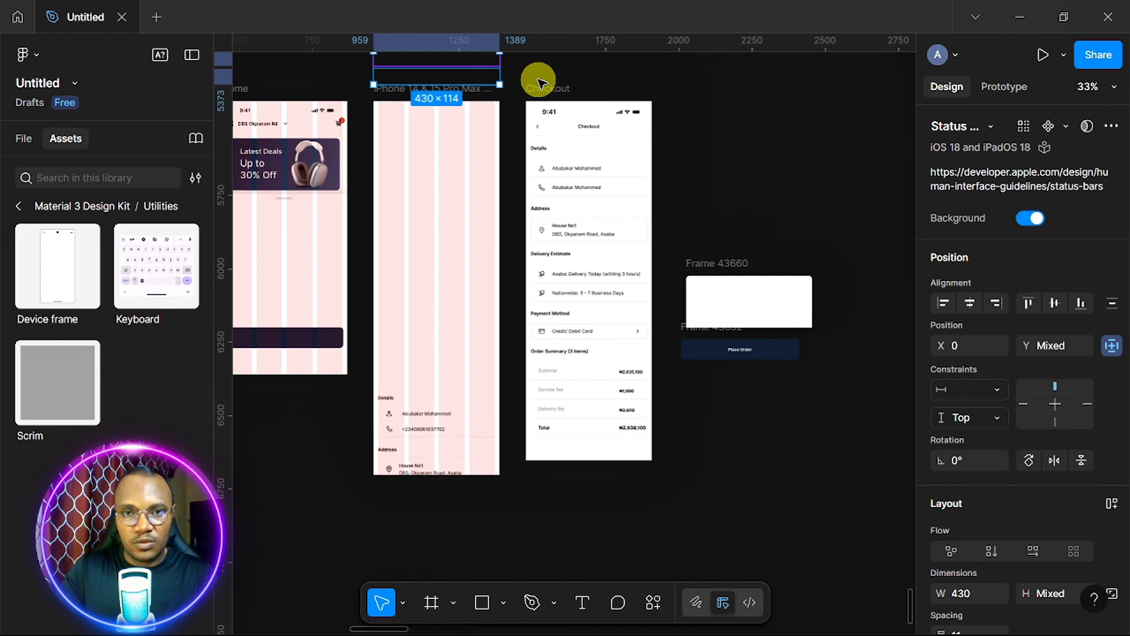
Delete the old Checkout screen and its neighbouring bottom-bar frames.
{"action": "left_click", "coordinate": [677, 170]}
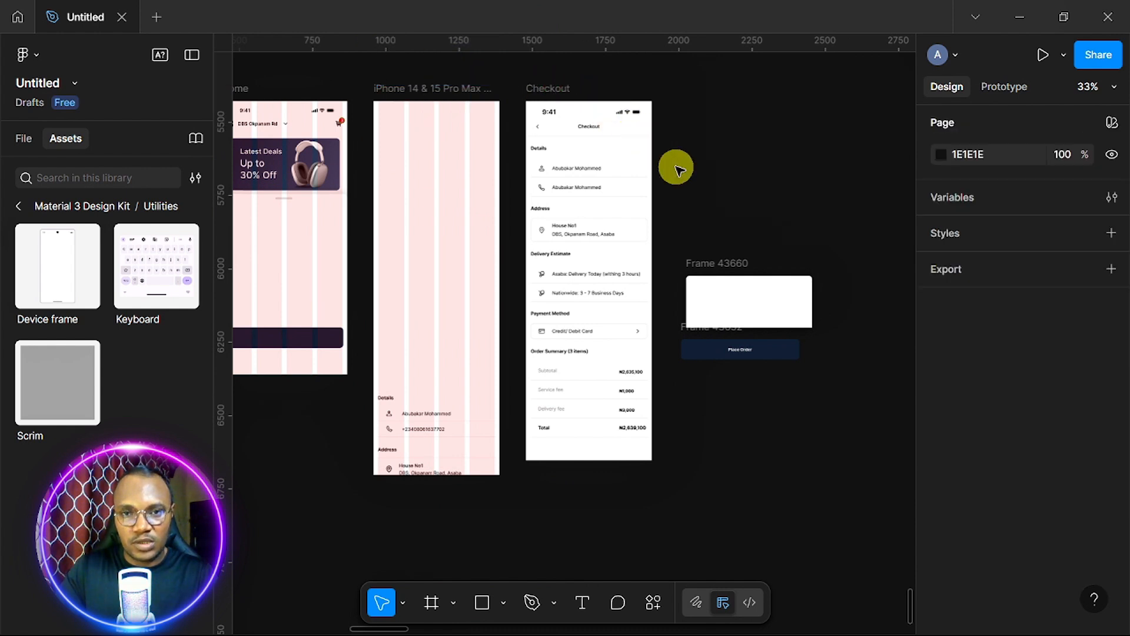
{"action": "left_click_drag", "start_coordinate": [676, 167], "coordinate": [844, 513]}
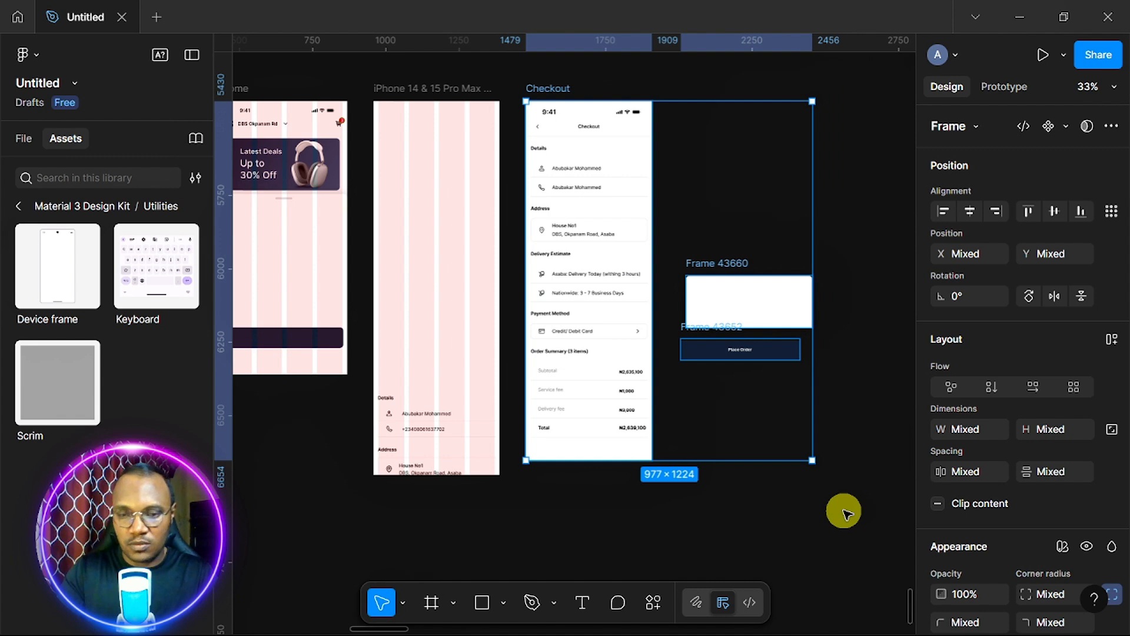
{"action": "key", "text": "Delete"}
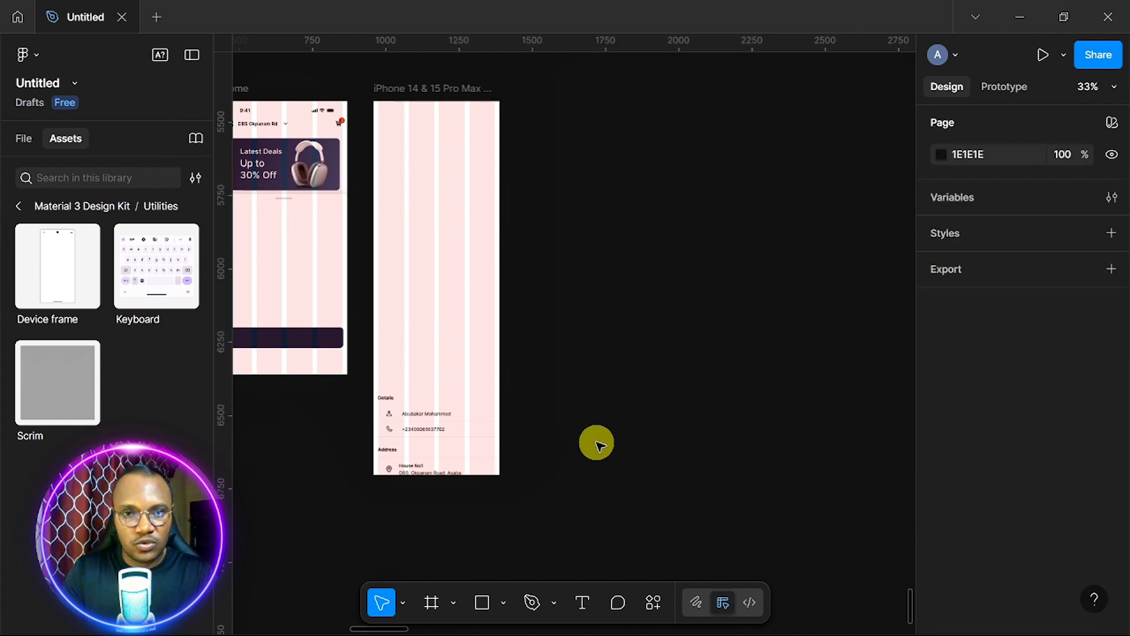
Set the iPhone 14 & 15 Pro Max frame's height to 932, making it 430×932.
{"action": "left_click", "coordinate": [431, 90]}
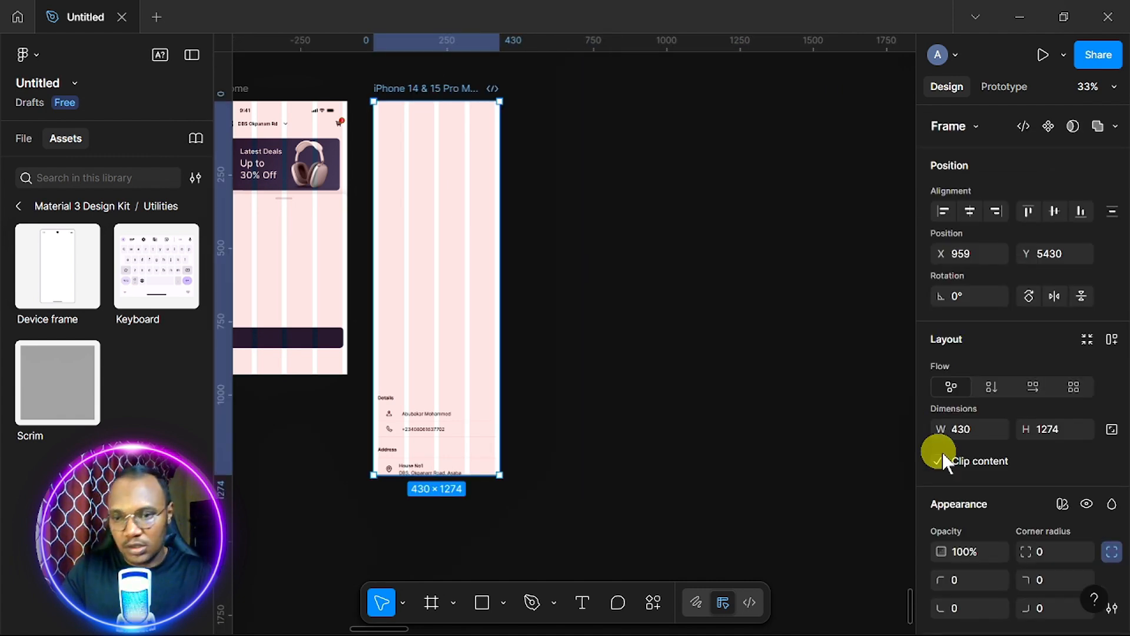
{"action": "left_click", "coordinate": [1068, 431]}
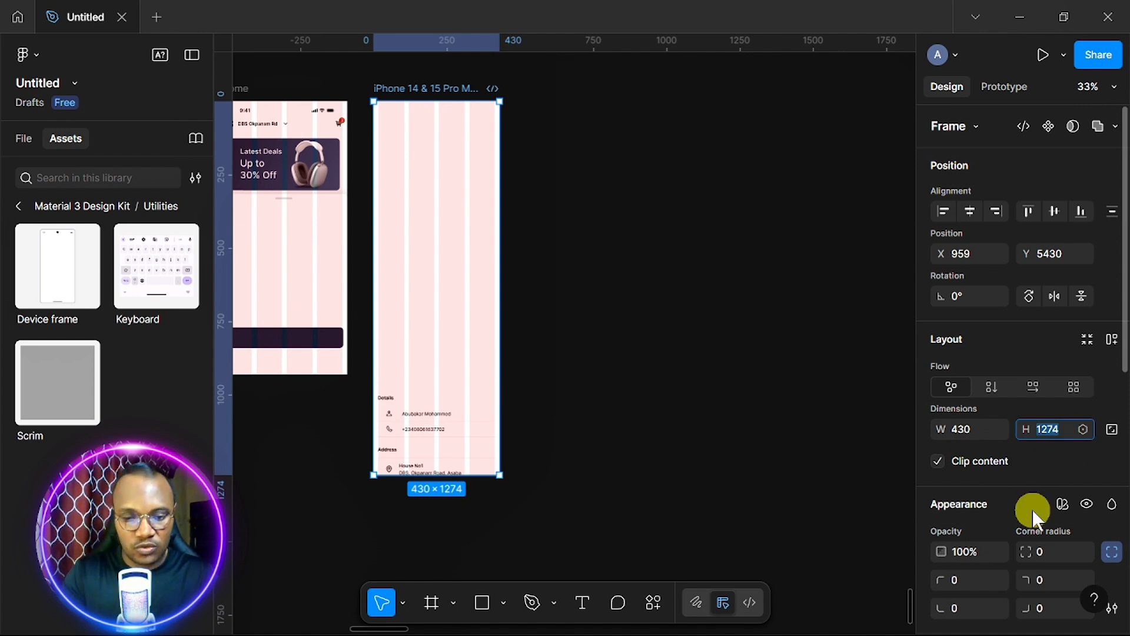
{"action": "type", "text": "93"}
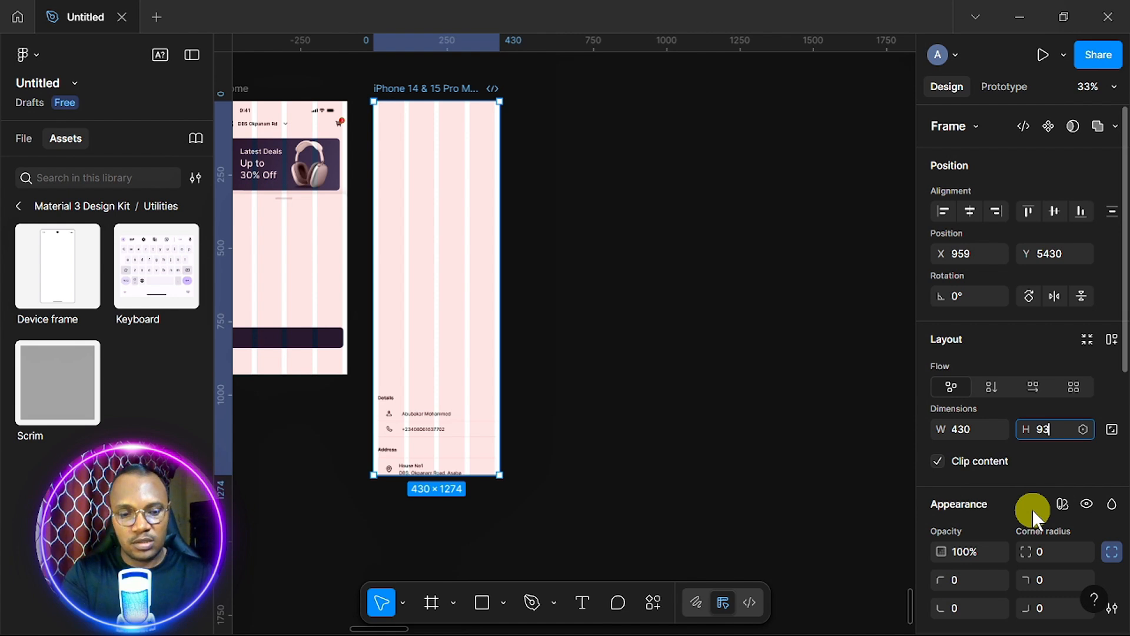
{"action": "type", "text": "2"}
{"action": "key", "text": "Return"}
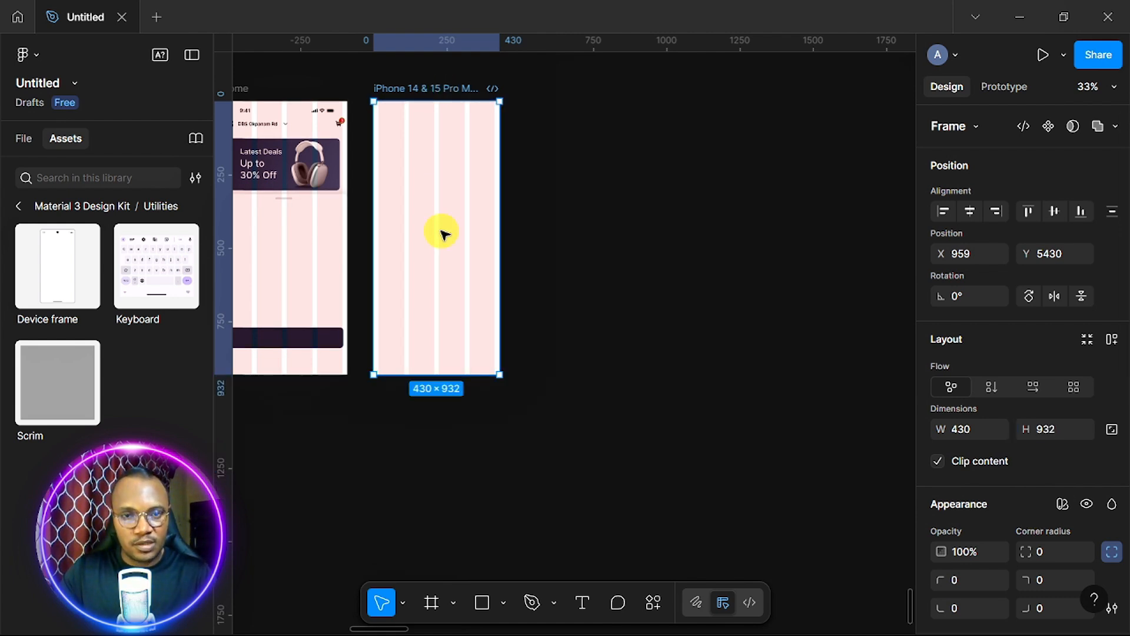
Duplicate the 430×932 iPhone frame to its right as 'iPhone 14 & 15 Pro Max - 82' at X 1450.
{"action": "left_click_drag", "start_coordinate": [442, 231], "coordinate": [586, 249]}
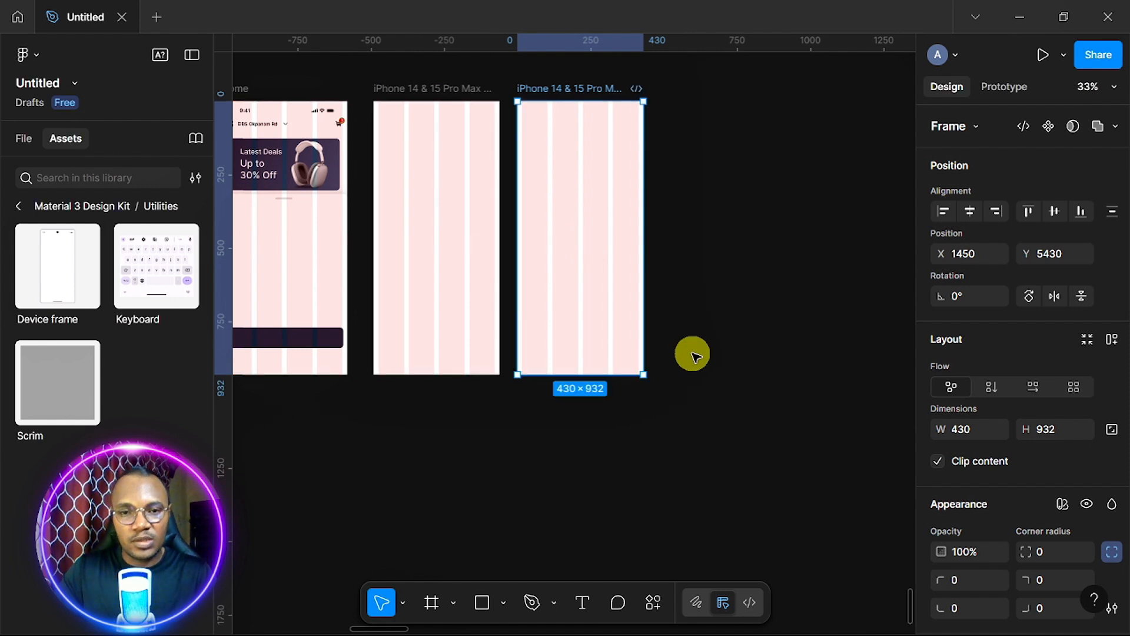
{"action": "scroll", "coordinate": [693, 355], "scroll_direction": "up", "scroll_amount": 3}
{"action": "scroll", "coordinate": [693, 355], "scroll_direction": "up", "scroll_amount": 2}
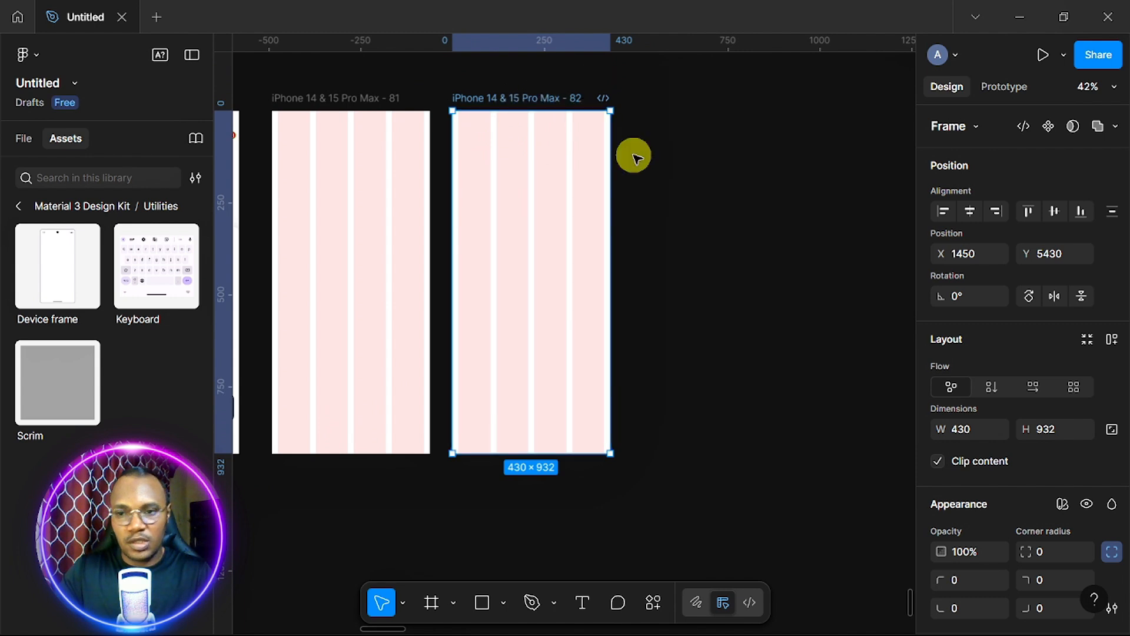
Turn off clipping, then wrap the status bar and Checkout header in auto layout with 0 gap.
{"action": "left_click", "coordinate": [937, 461]}
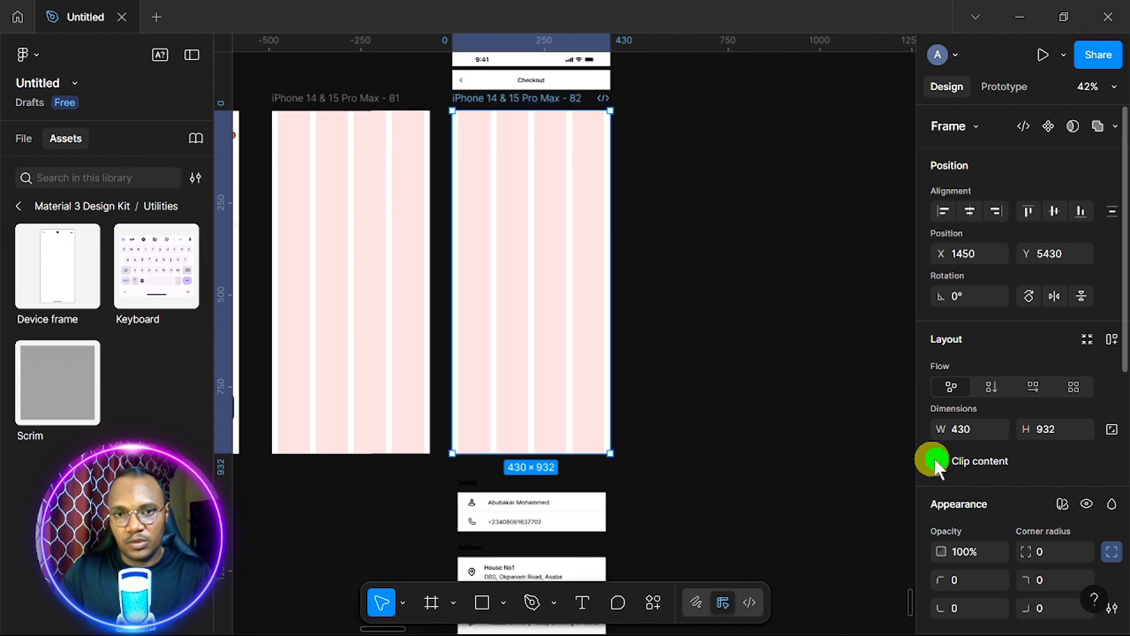
{"action": "scroll", "coordinate": [516, 337], "scroll_direction": "up", "scroll_amount": 3}
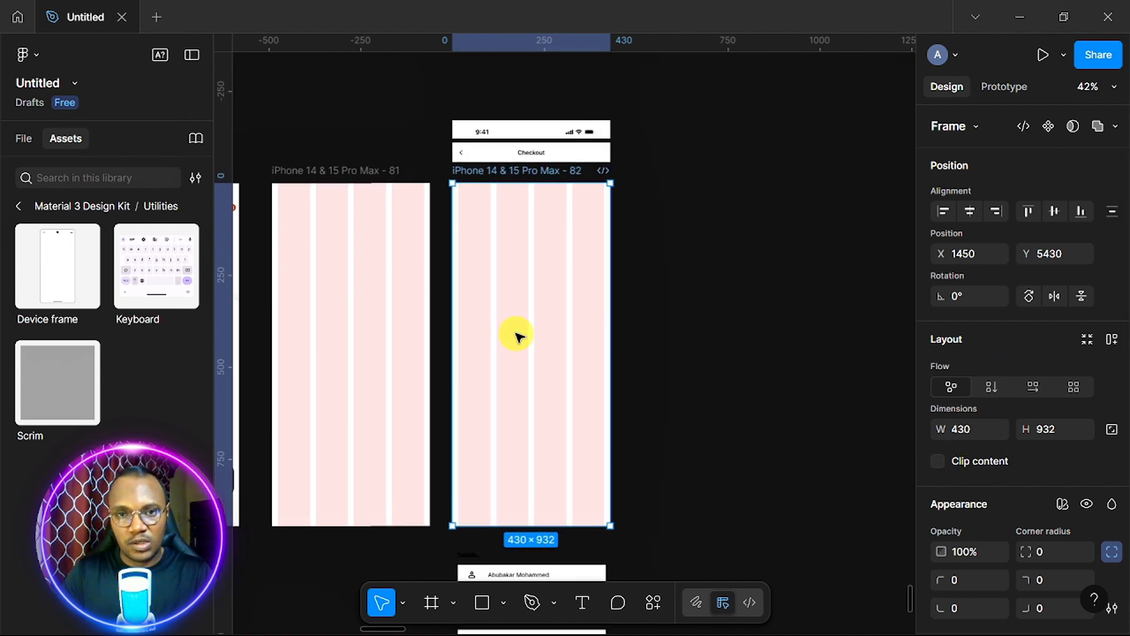
{"action": "left_click", "coordinate": [562, 136]}
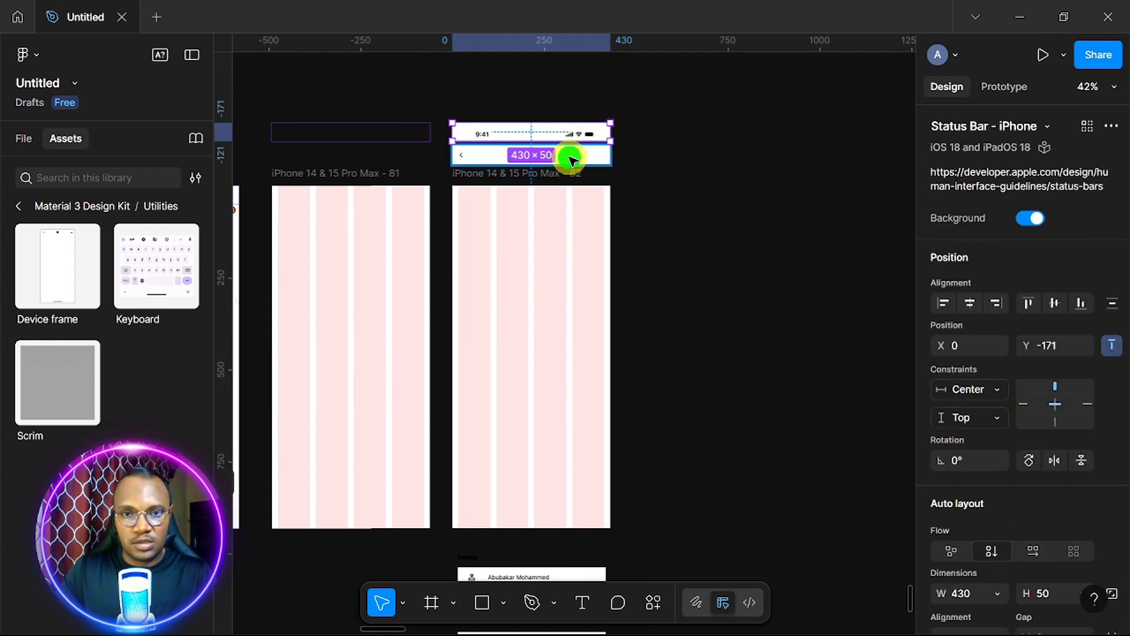
{"action": "left_click", "coordinate": [571, 156], "text": "shift"}
{"action": "key", "text": "shift+a"}
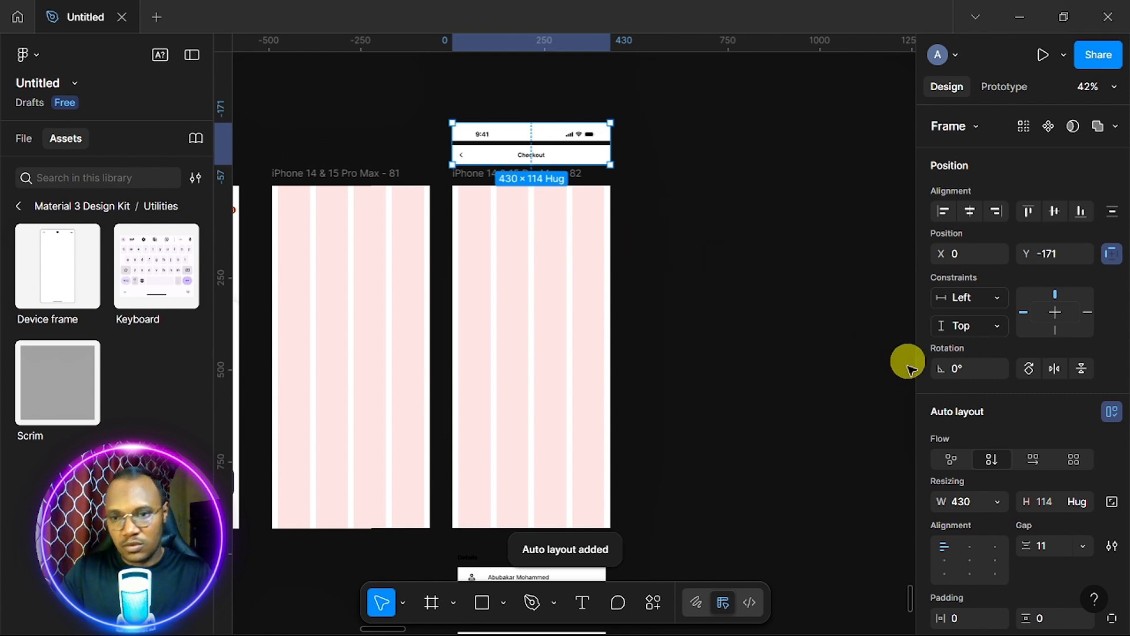
{"action": "left_click", "coordinate": [1056, 547]}
{"action": "type", "text": "0"}
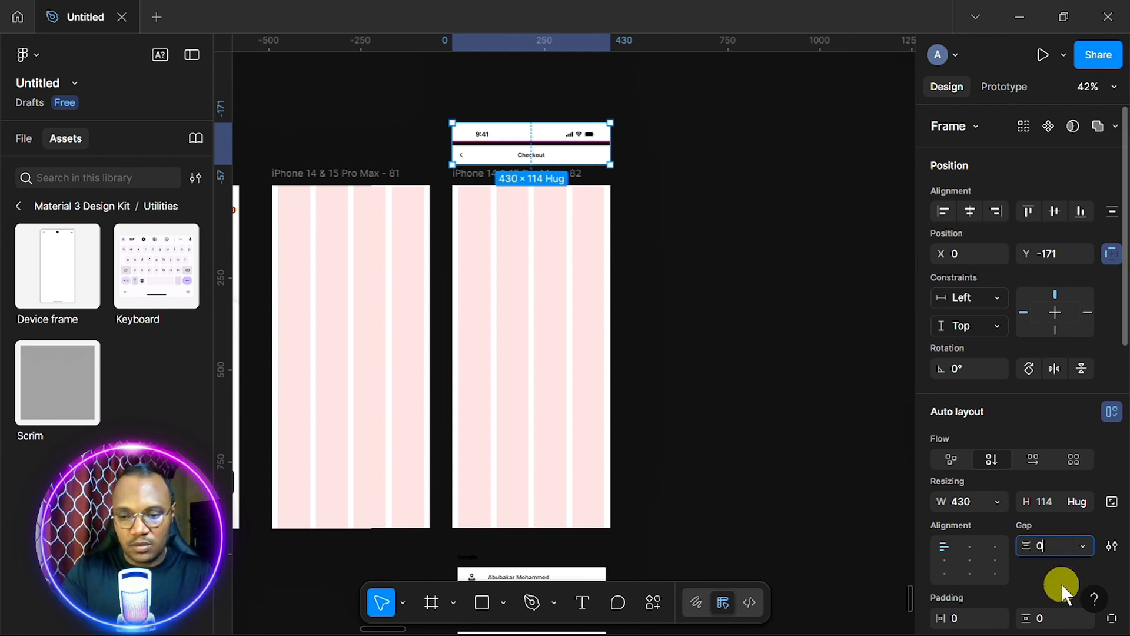
{"action": "key", "text": "Return"}
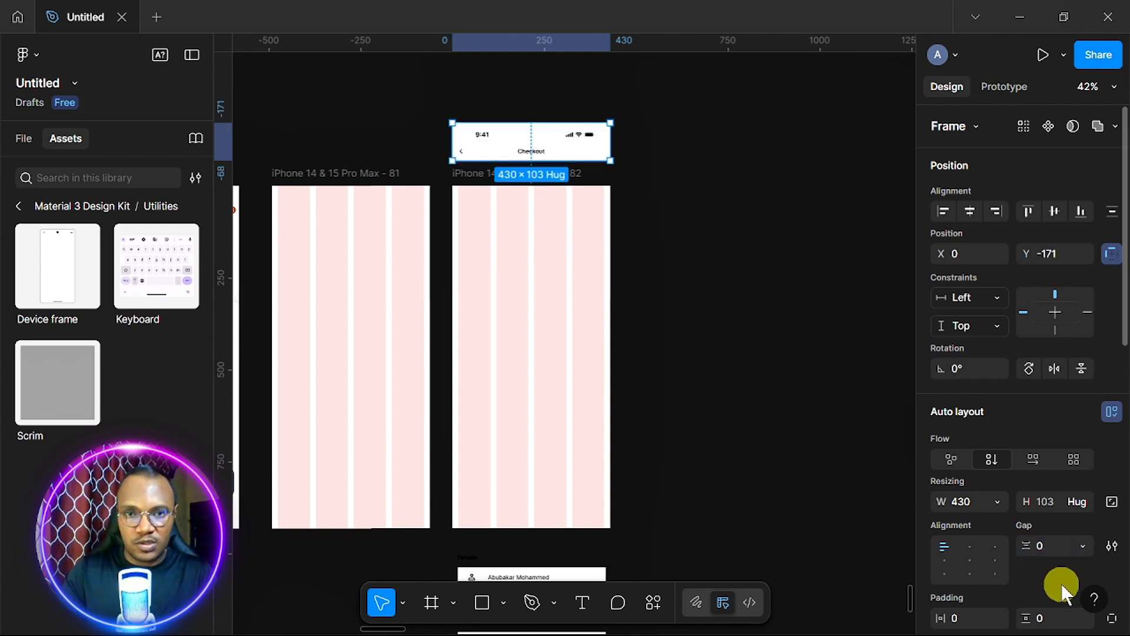
Align the header block to the frame's top and ungroup it into status bar and nav bar.
{"action": "left_click", "coordinate": [1026, 210]}
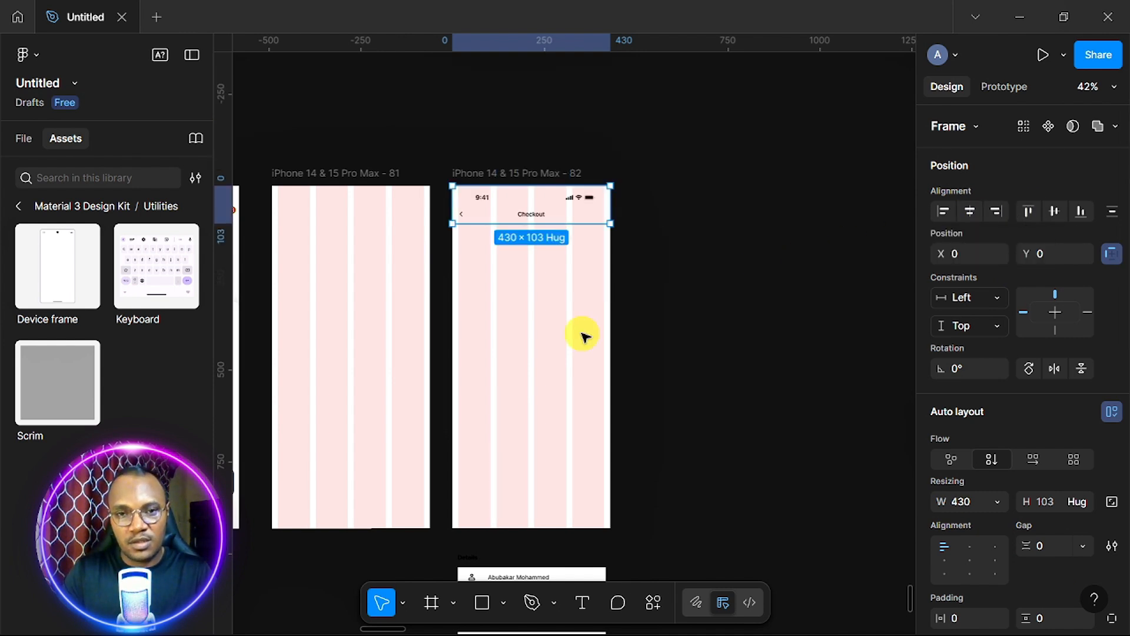
{"action": "scroll", "coordinate": [537, 239], "scroll_direction": "up", "scroll_amount": 5}
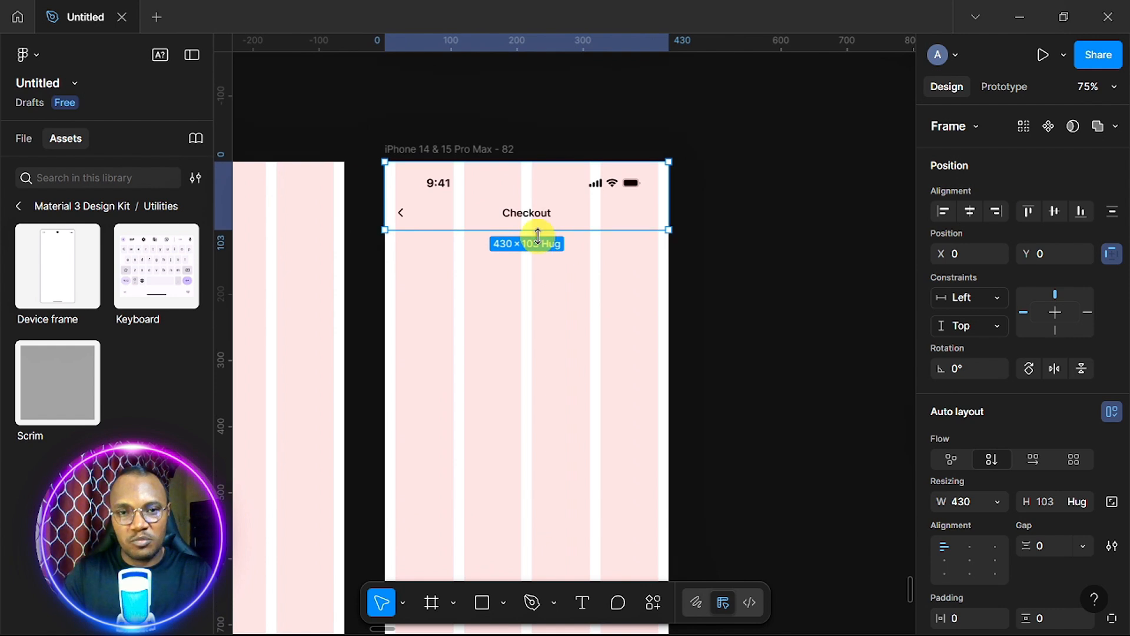
{"action": "left_click", "coordinate": [548, 191]}
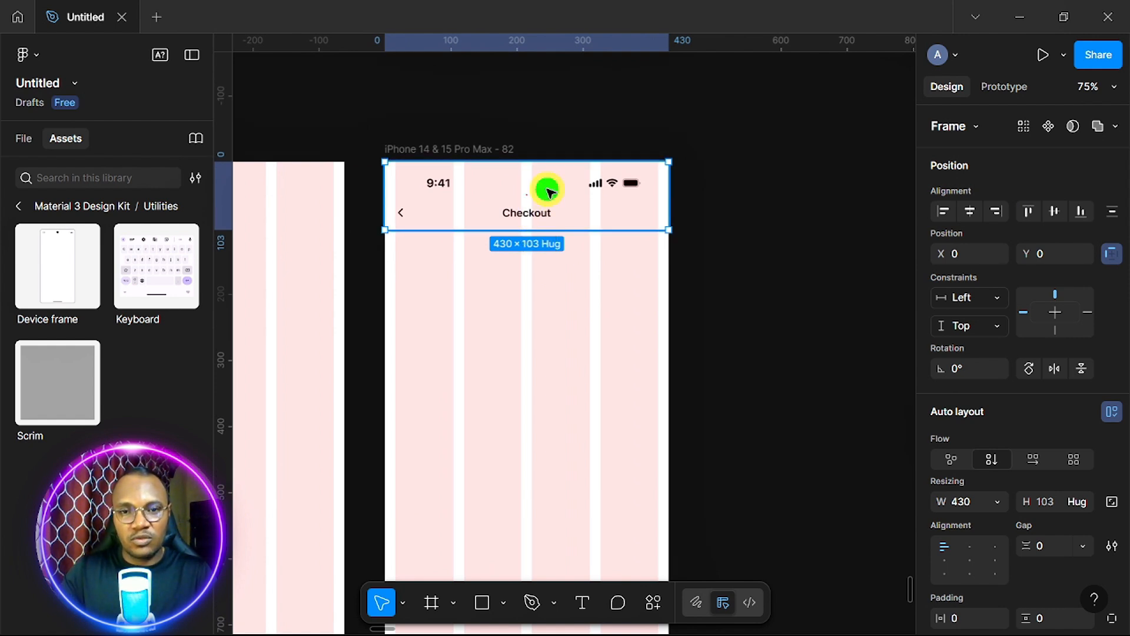
{"action": "right_click", "coordinate": [548, 192]}
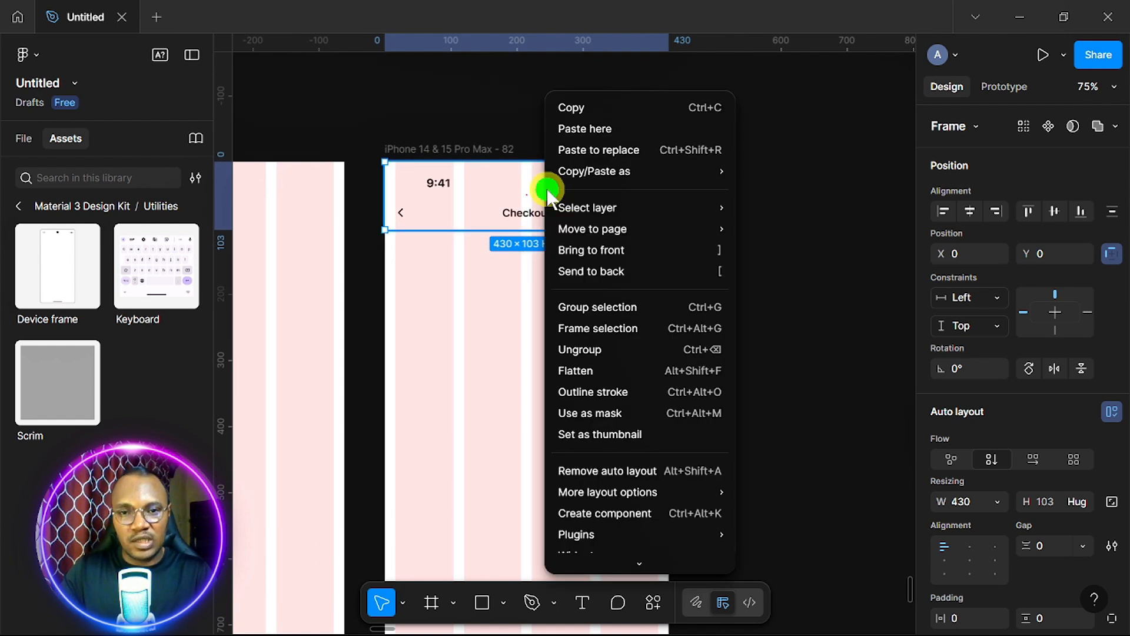
{"action": "left_click", "coordinate": [583, 350]}
Move the checkout details stack to Y 200 and nudge it up slightly.
{"action": "left_click", "coordinate": [597, 340]}
{"action": "scroll", "coordinate": [597, 341], "scroll_direction": "down", "scroll_amount": 9}
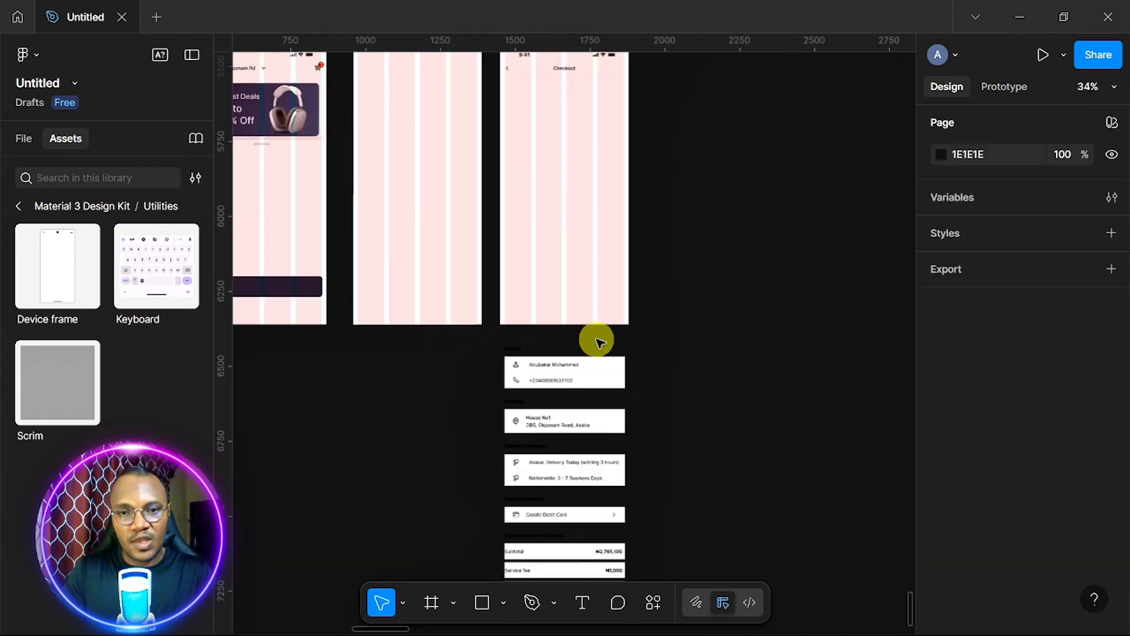
{"action": "left_click", "coordinate": [573, 326]}
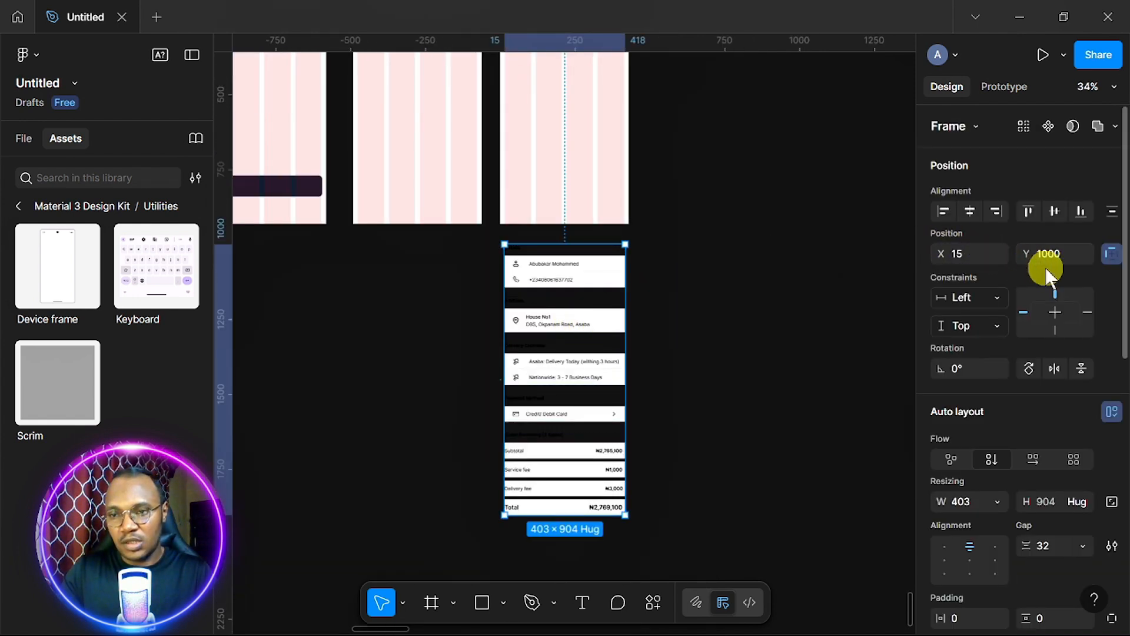
{"action": "left_click", "coordinate": [1074, 253]}
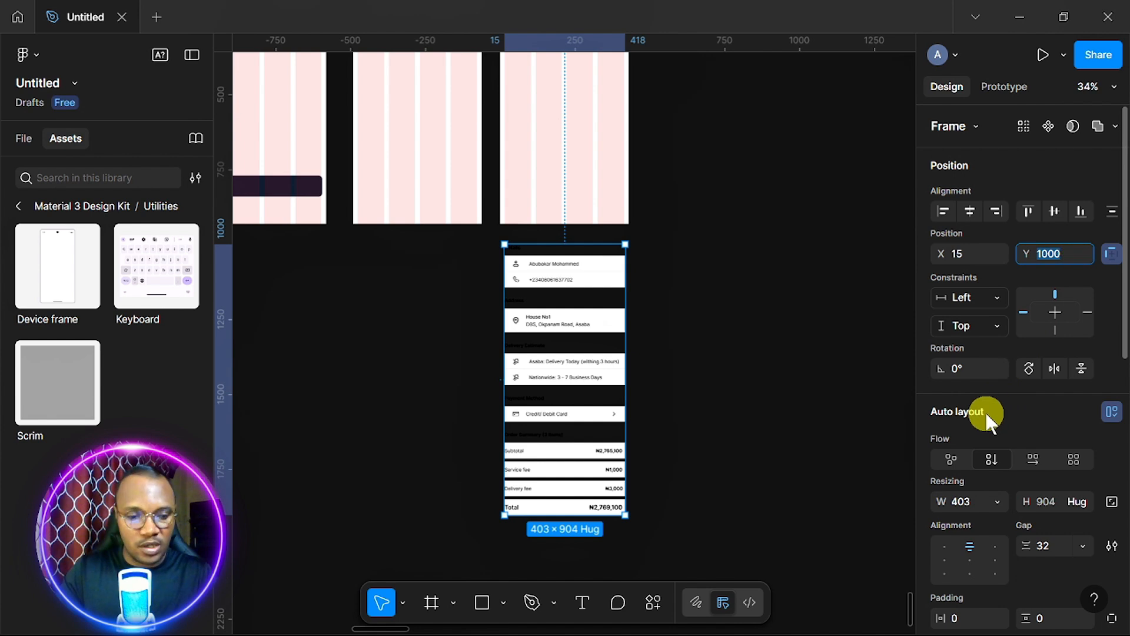
{"action": "type", "text": "200"}
{"action": "key", "text": "Return"}
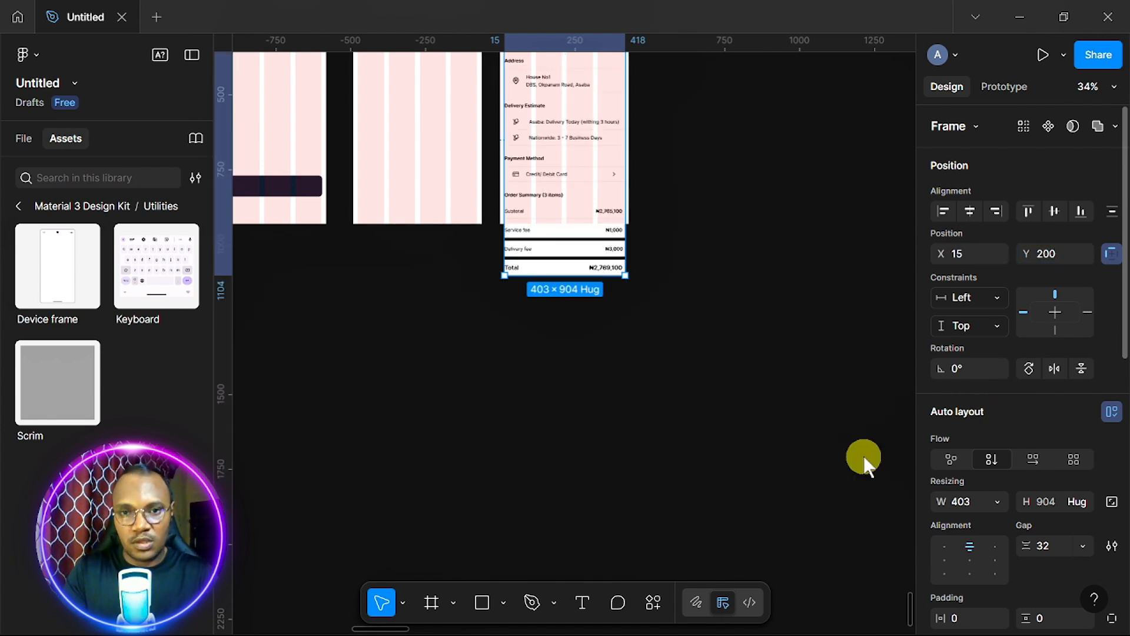
{"action": "scroll", "coordinate": [663, 424], "scroll_direction": "up", "scroll_amount": 5}
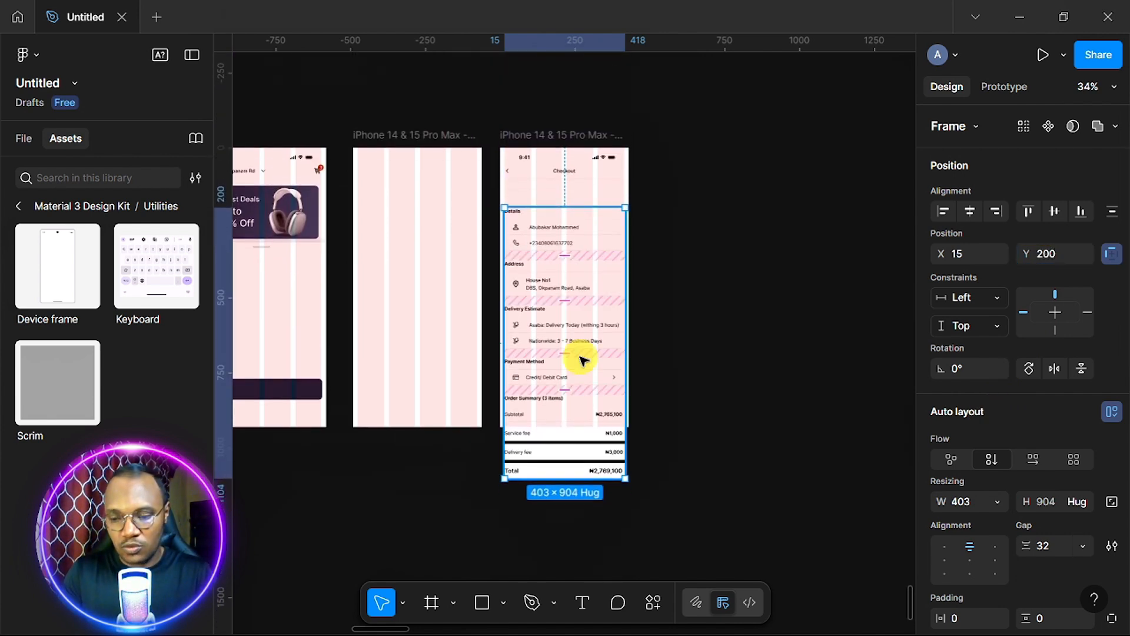
{"action": "key", "text": "Up"}
{"action": "key", "text": "Up"}
{"action": "key", "text": "Up"}
{"action": "key", "text": "Up"}
{"action": "key", "text": "Up"}
{"action": "key", "text": "Up"}
{"action": "key", "text": "Up"}
{"action": "key", "text": "Up"}
{"action": "key", "text": "Up"}
{"action": "key", "text": "Up"}
{"action": "key", "text": "Up"}
{"action": "key", "text": "Up"}
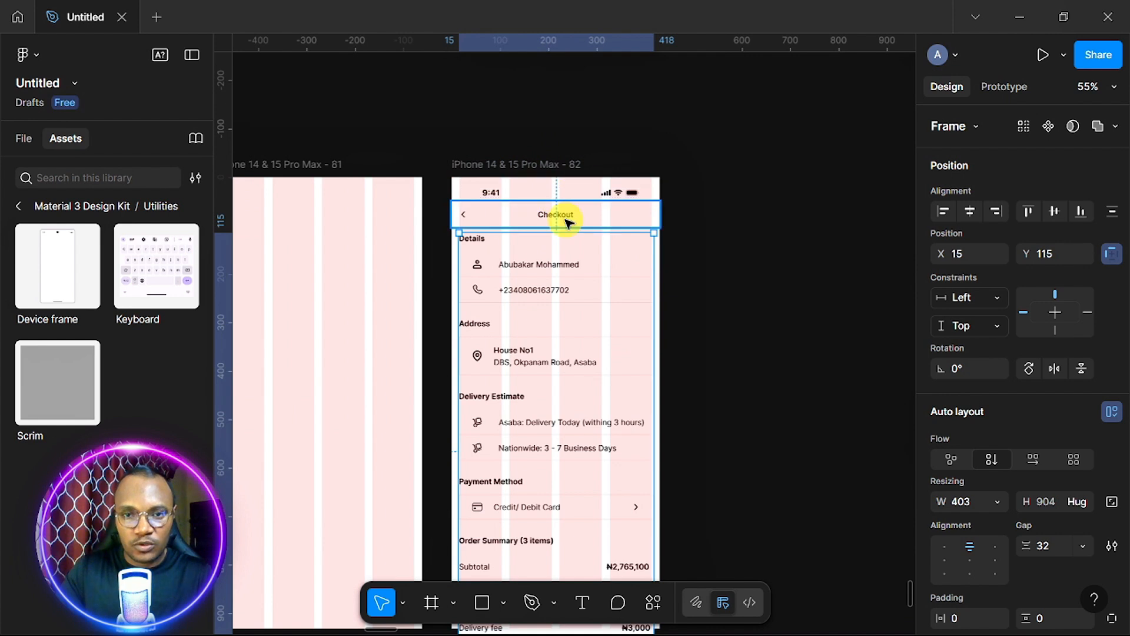
Set 32 spacing between the Checkout nav bar and the details stack.
{"action": "left_click", "coordinate": [564, 220]}
{"action": "left_click", "coordinate": [568, 303], "text": "shift"}
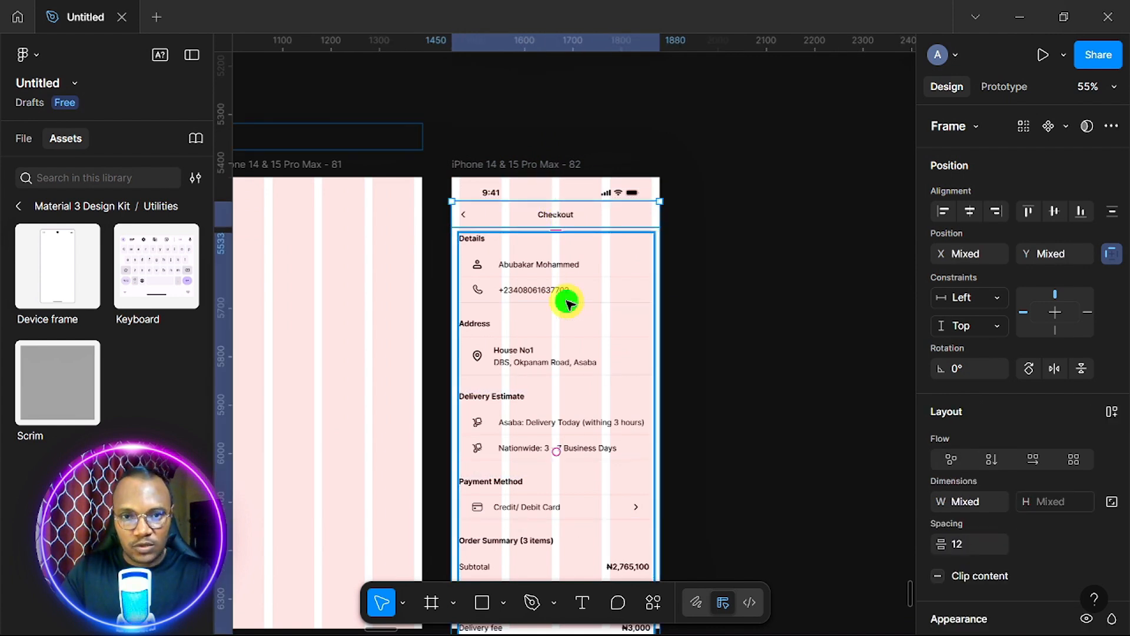
{"action": "scroll", "coordinate": [1009, 465], "scroll_direction": "down", "scroll_amount": 5}
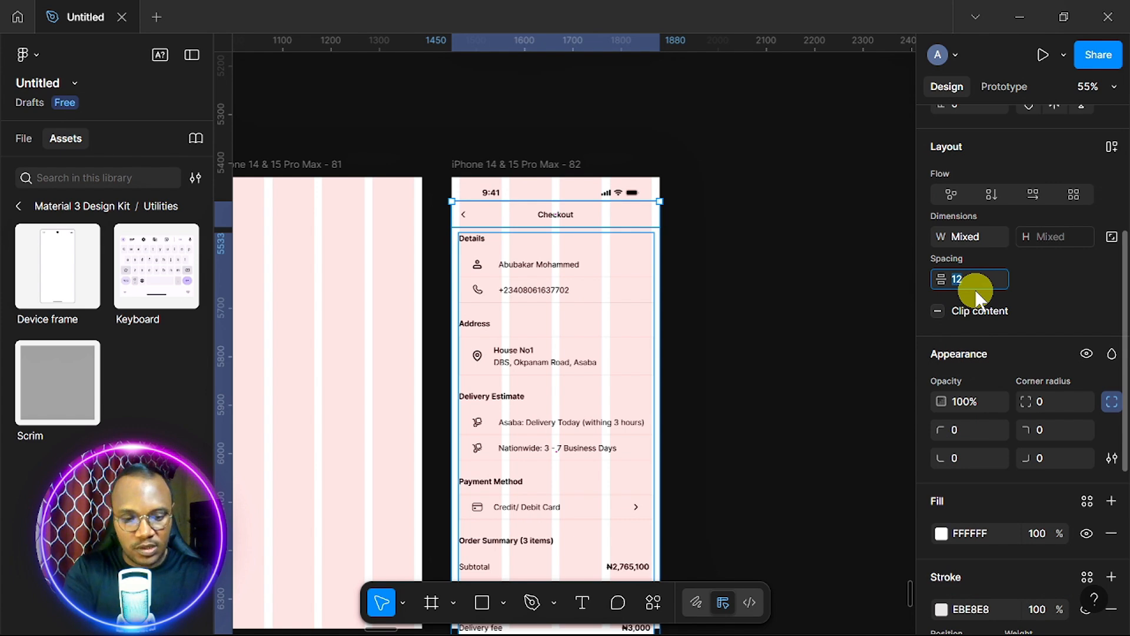
{"action": "key", "text": "Return"}
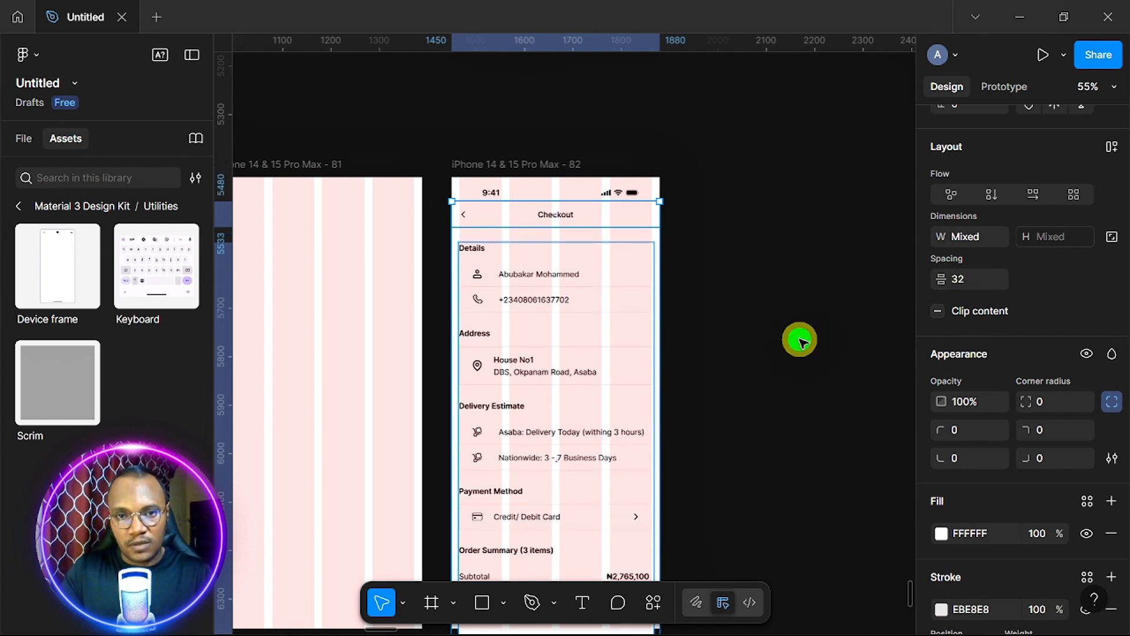
{"action": "left_click", "coordinate": [798, 344]}
{"action": "scroll", "coordinate": [532, 411], "scroll_direction": "down", "scroll_amount": 5}
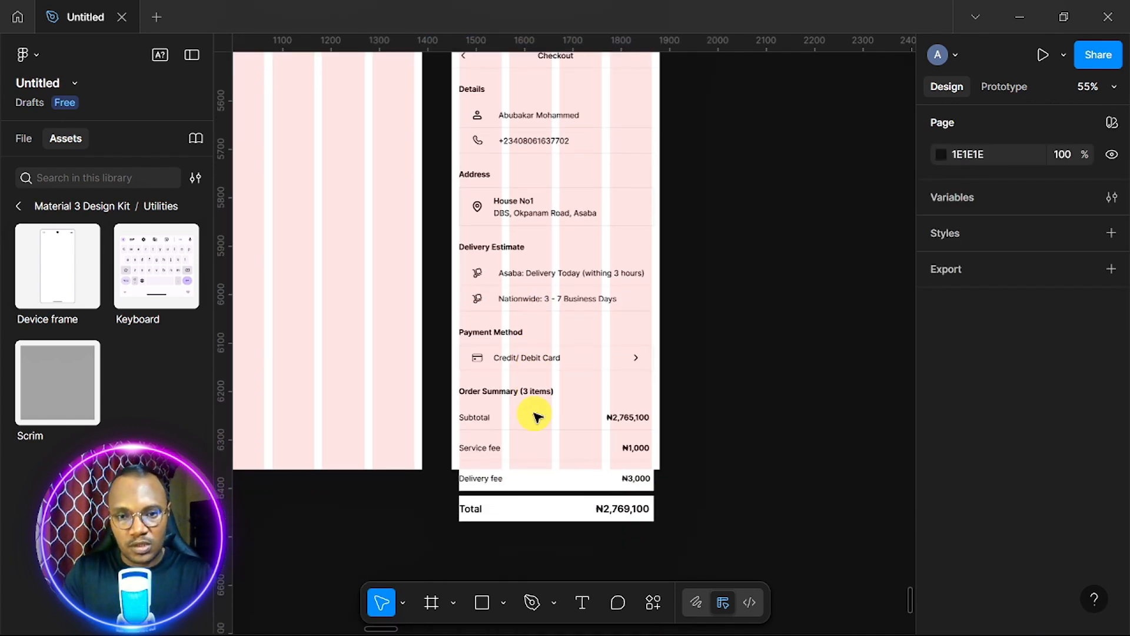
Drag the phone frame's bottom edge to make it 430×1281, covering the ₦2,769,100 Total row.
{"action": "scroll", "coordinate": [537, 417], "scroll_direction": "down", "scroll_amount": 2, "text": "ctrl"}
{"action": "scroll", "coordinate": [537, 417], "scroll_direction": "up", "scroll_amount": 2}
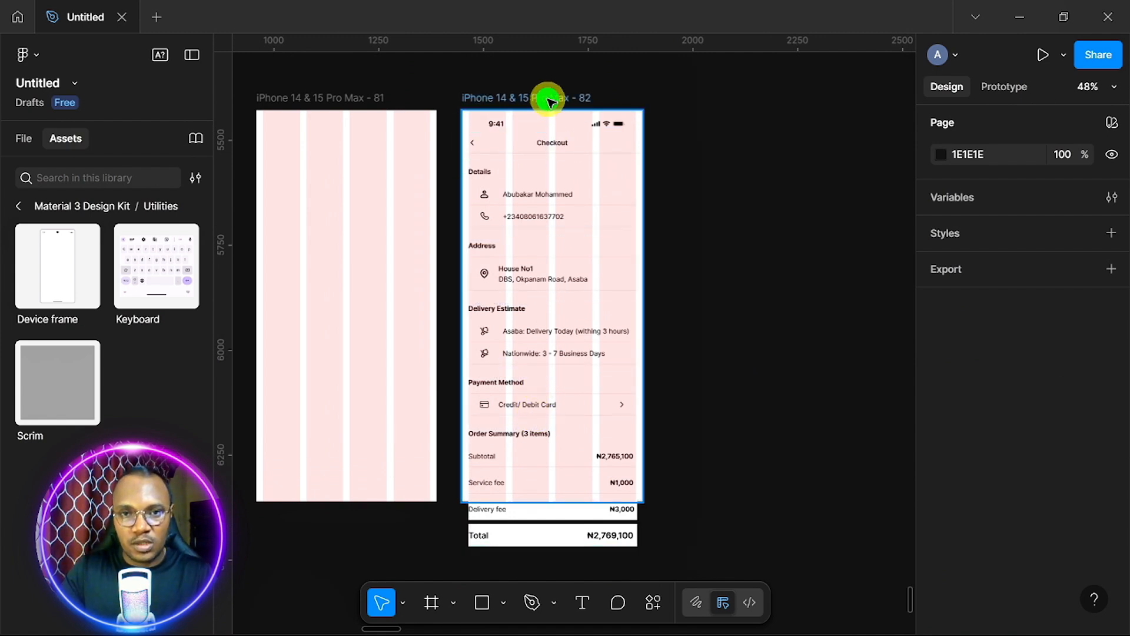
{"action": "left_click", "coordinate": [566, 502]}
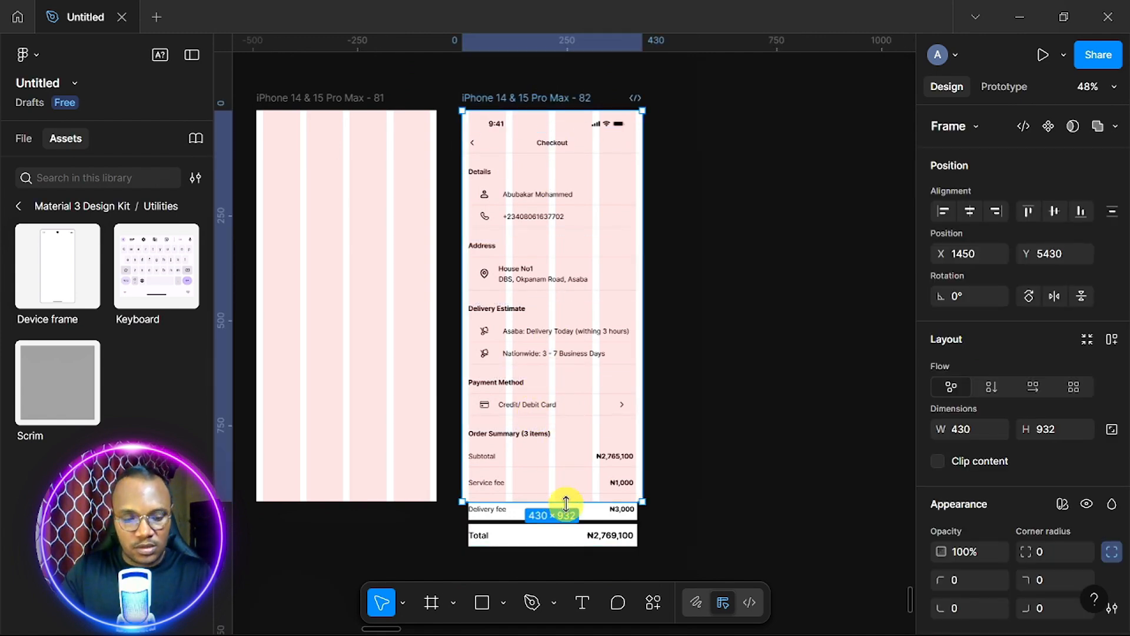
{"action": "left_click_drag", "start_coordinate": [566, 503], "coordinate": [583, 565]}
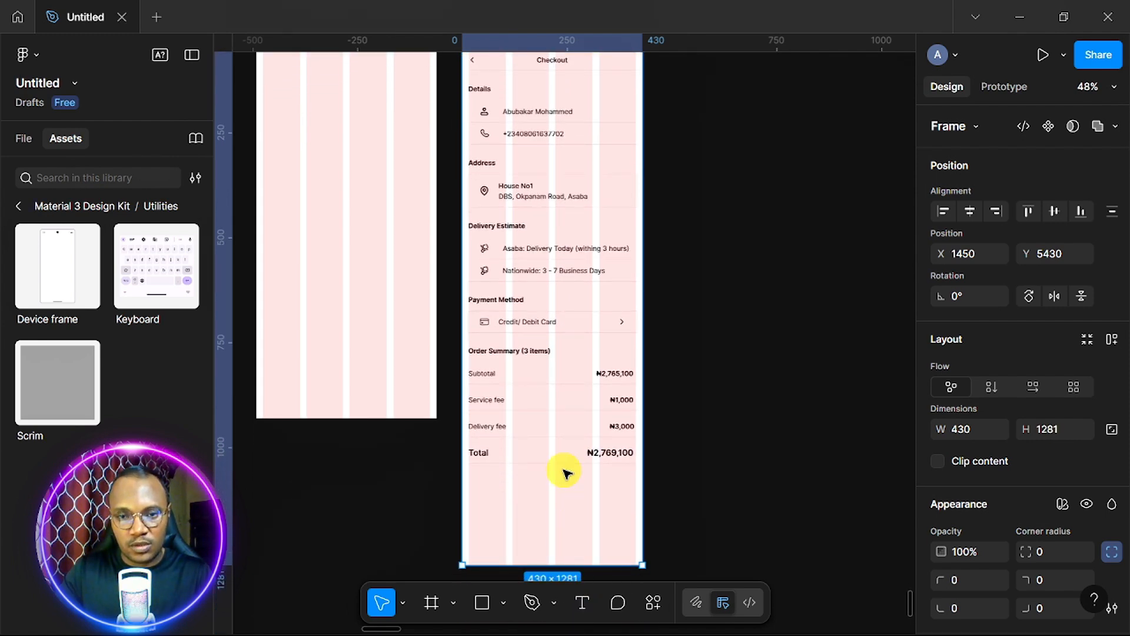
{"action": "scroll", "coordinate": [564, 471], "scroll_direction": "up", "scroll_amount": 3}
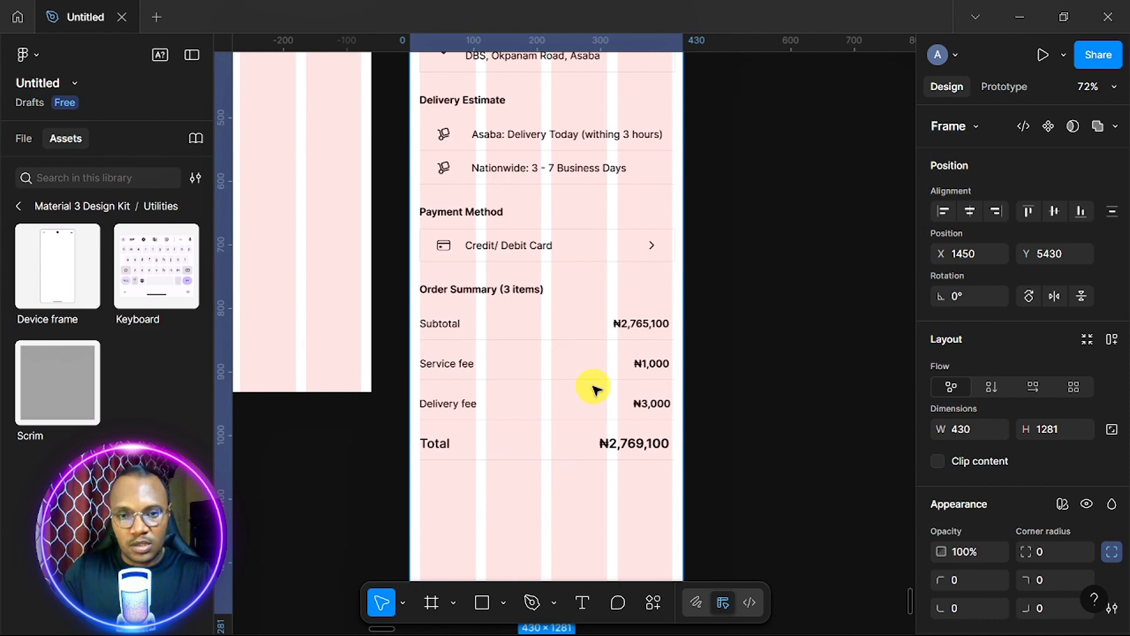
{"action": "left_click", "coordinate": [579, 393]}
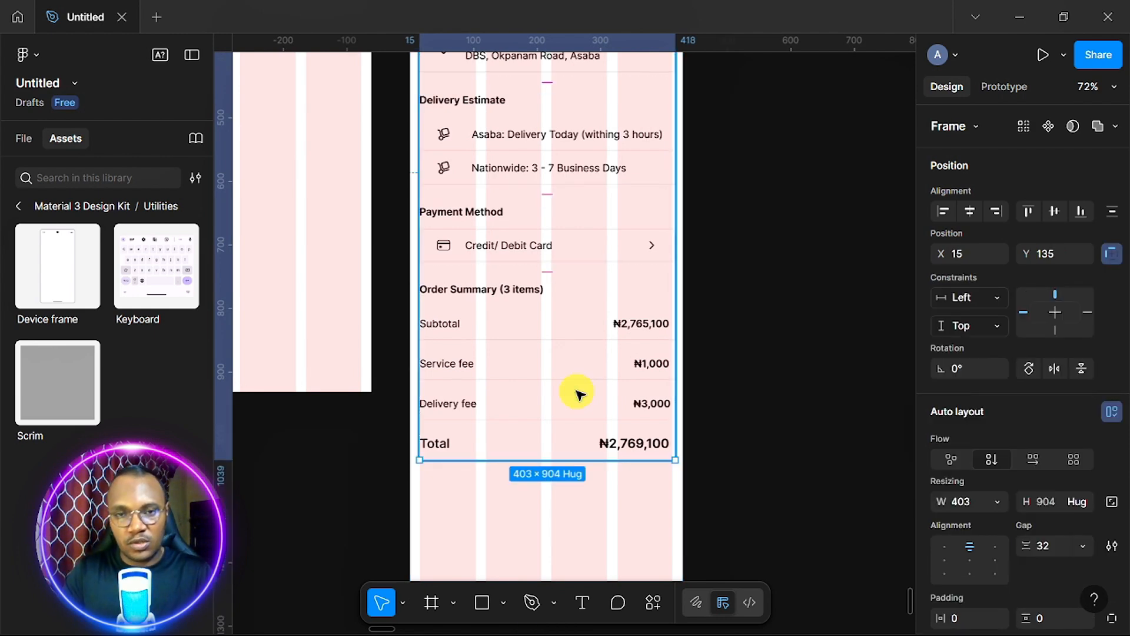
Ungroup the details stack, the Order Summary section and its Subtotal, fee and Total rows.
{"action": "scroll", "coordinate": [579, 393], "scroll_direction": "down", "scroll_amount": 3}
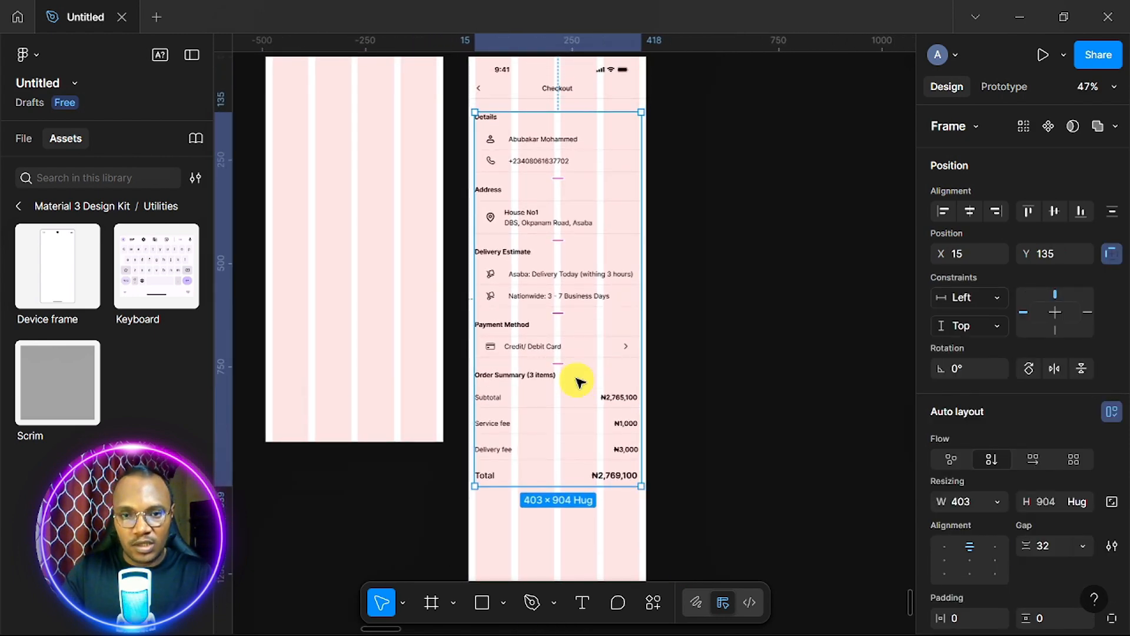
{"action": "right_click", "coordinate": [569, 346]}
{"action": "mouse_move", "coordinate": [623, 208]}
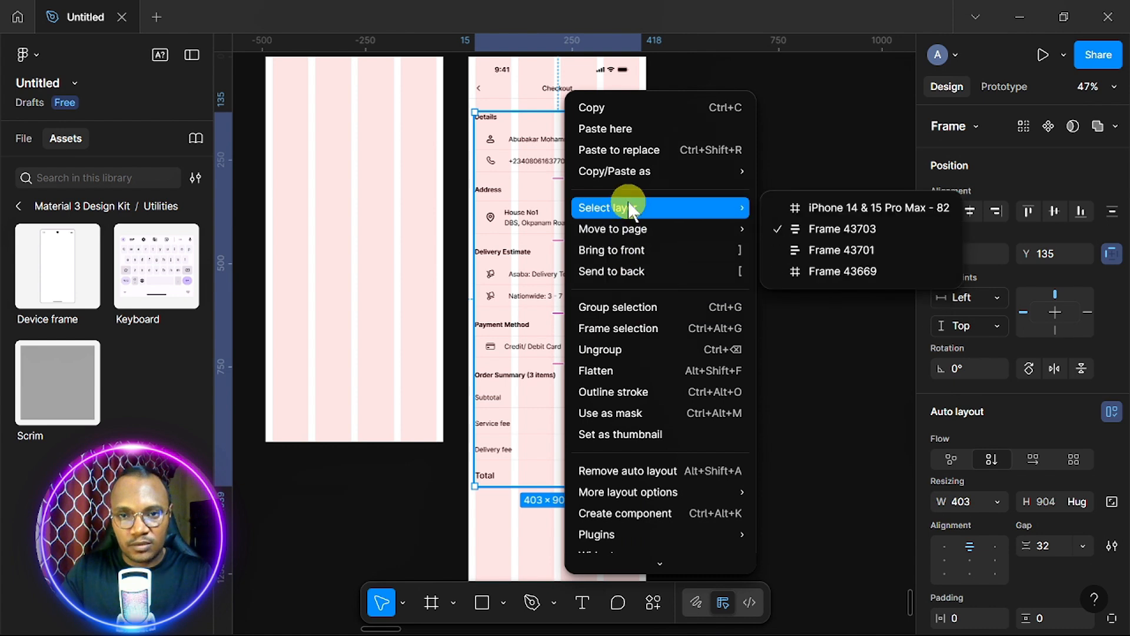
{"action": "left_click", "coordinate": [621, 351]}
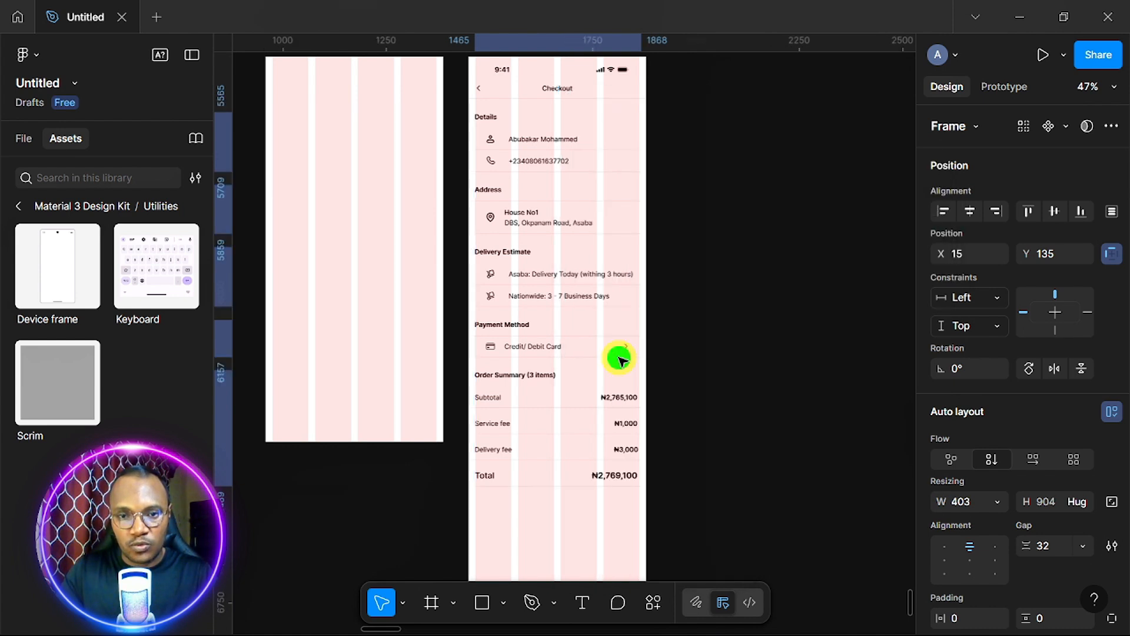
{"action": "left_click", "coordinate": [566, 436]}
{"action": "right_click", "coordinate": [565, 436]}
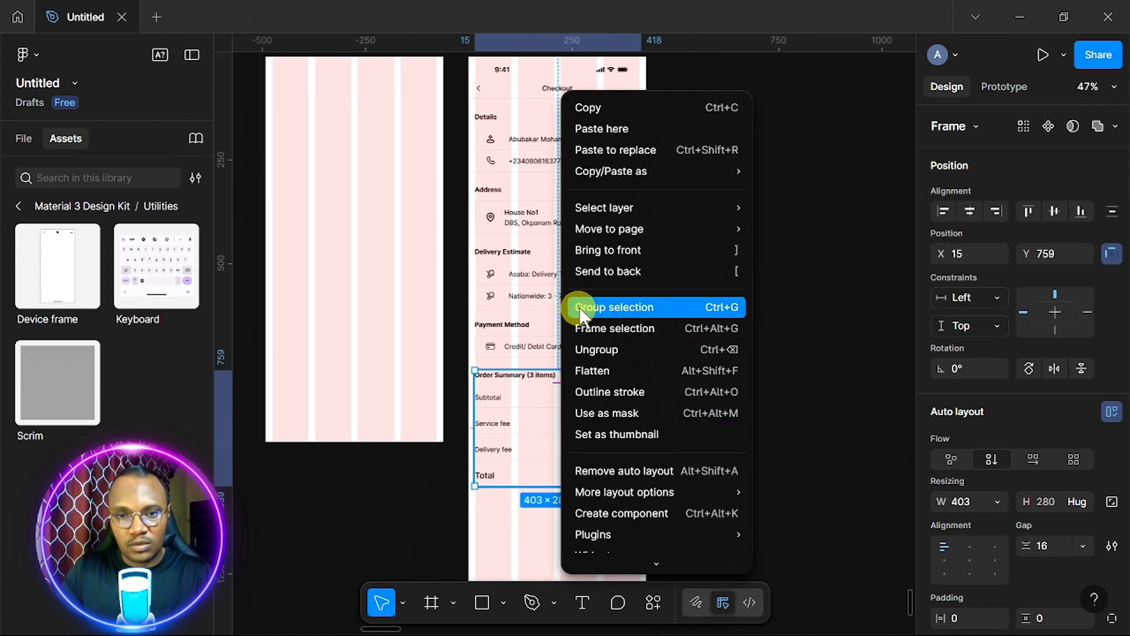
{"action": "left_click", "coordinate": [607, 354]}
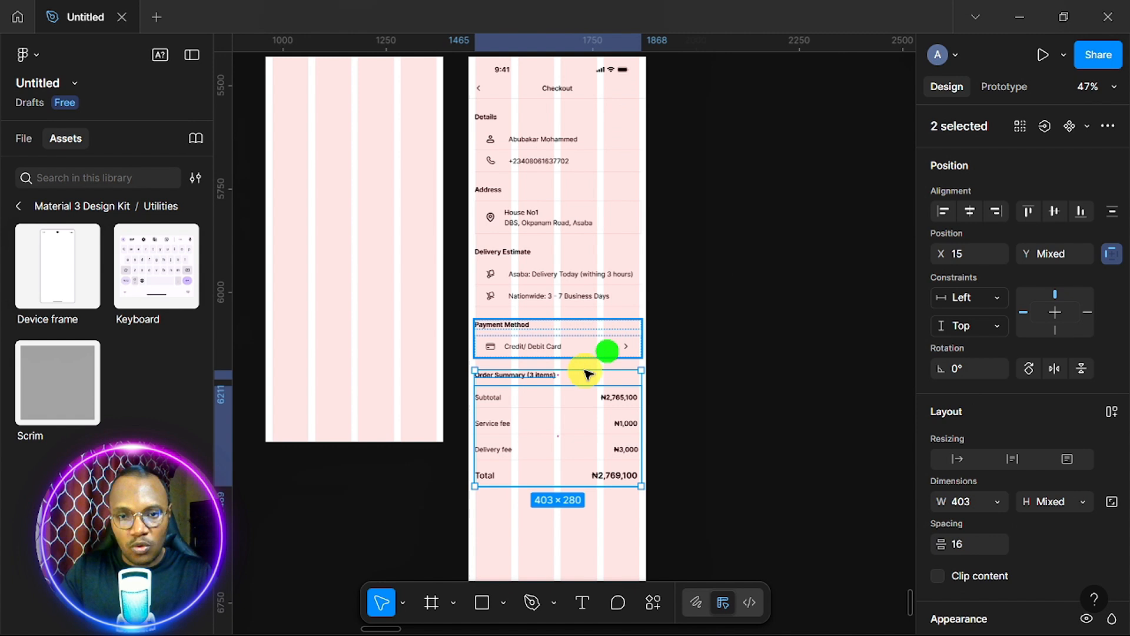
{"action": "left_click", "coordinate": [548, 446]}
{"action": "right_click", "coordinate": [547, 446]}
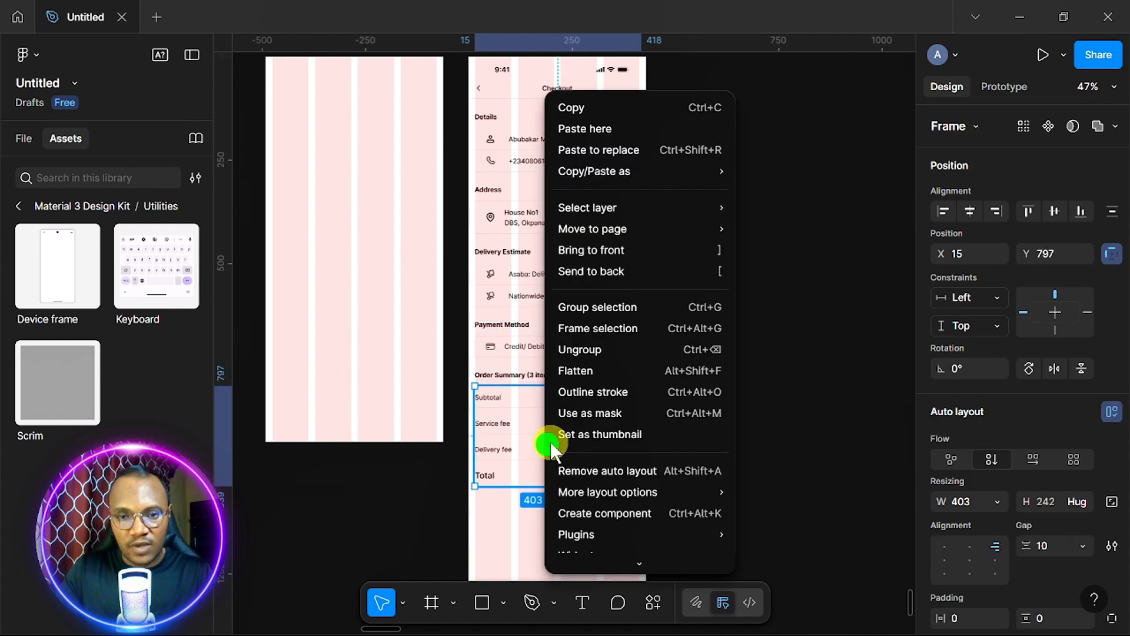
{"action": "left_click", "coordinate": [605, 350]}
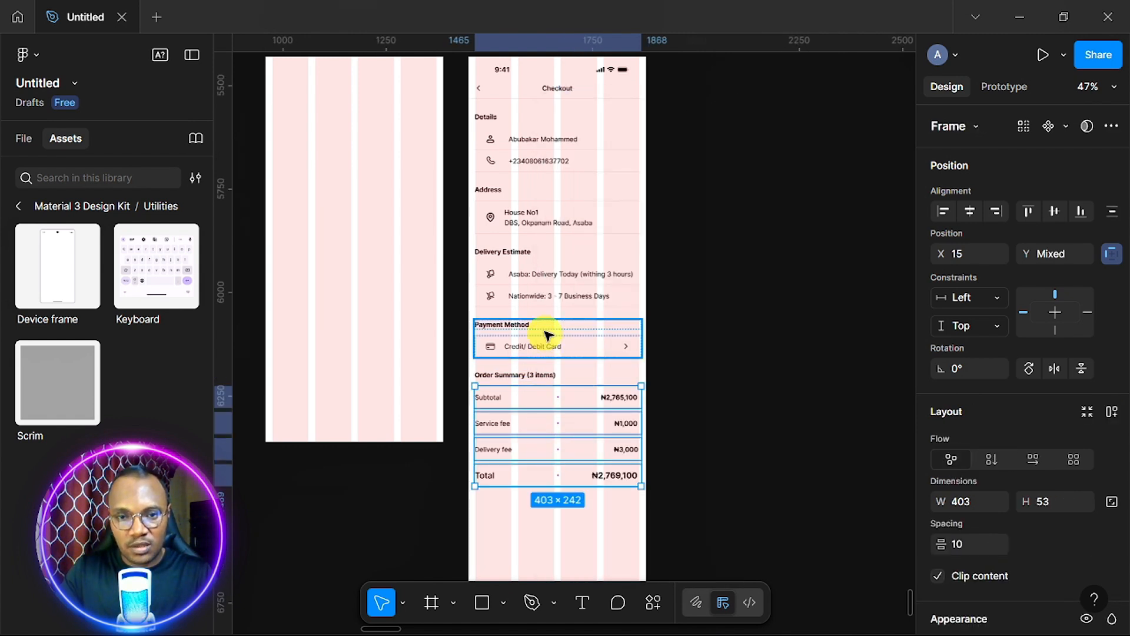
Ungroup the Delivery Estimate, Payment Method and Address sections.
{"action": "left_click", "coordinate": [544, 280]}
{"action": "right_click", "coordinate": [544, 280]}
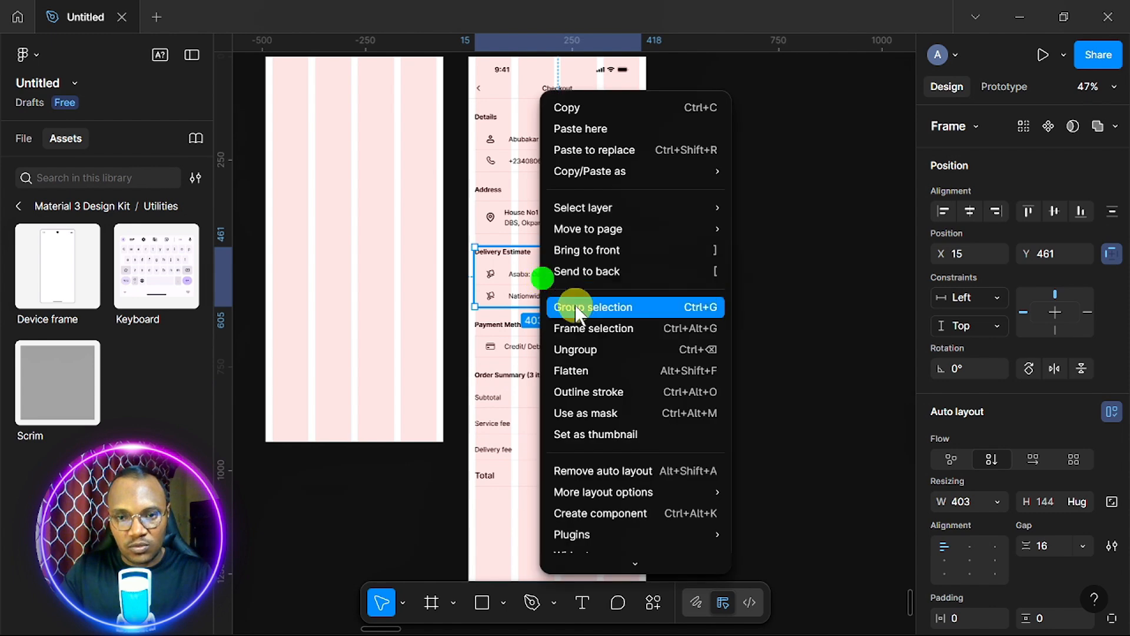
{"action": "left_click", "coordinate": [586, 353]}
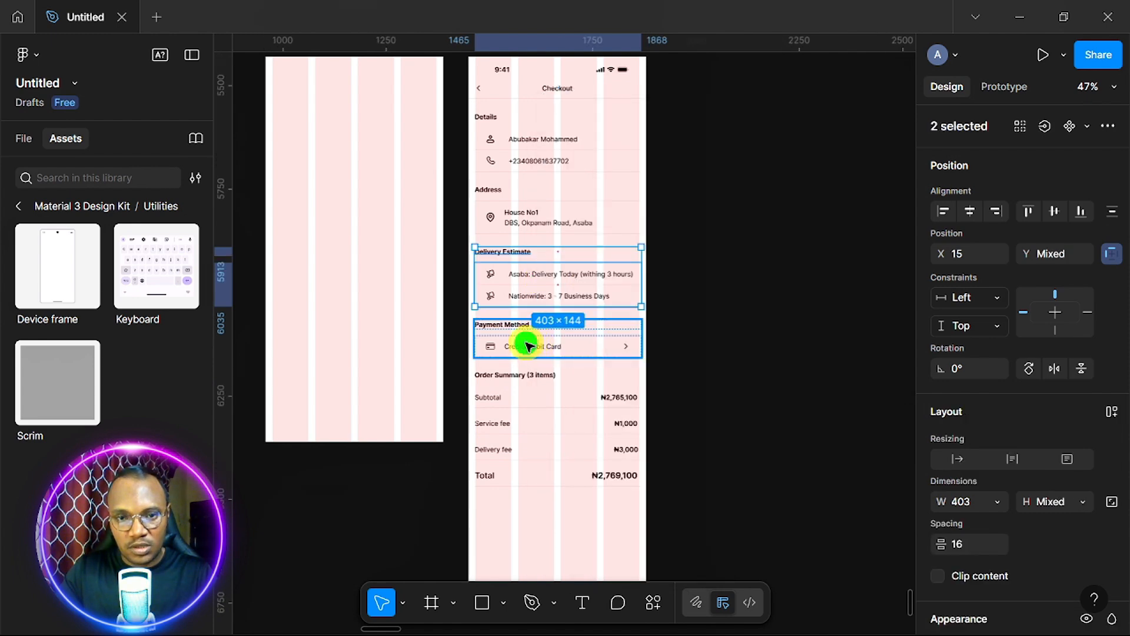
{"action": "left_click", "coordinate": [526, 345]}
{"action": "right_click", "coordinate": [525, 345]}
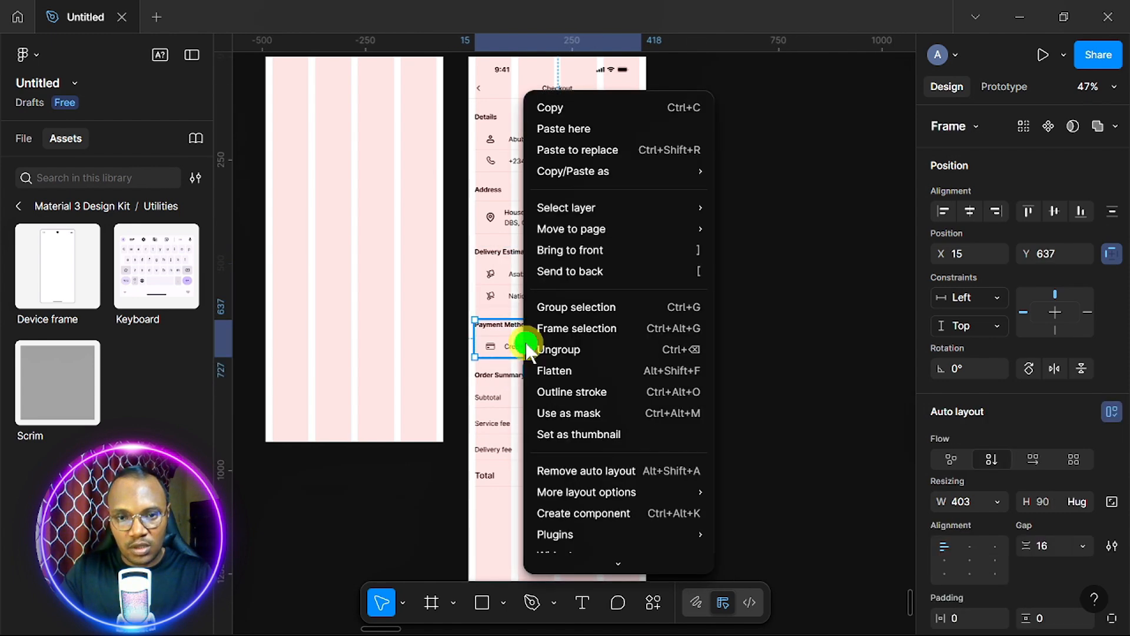
{"action": "left_click", "coordinate": [585, 354]}
{"action": "left_click", "coordinate": [565, 224]}
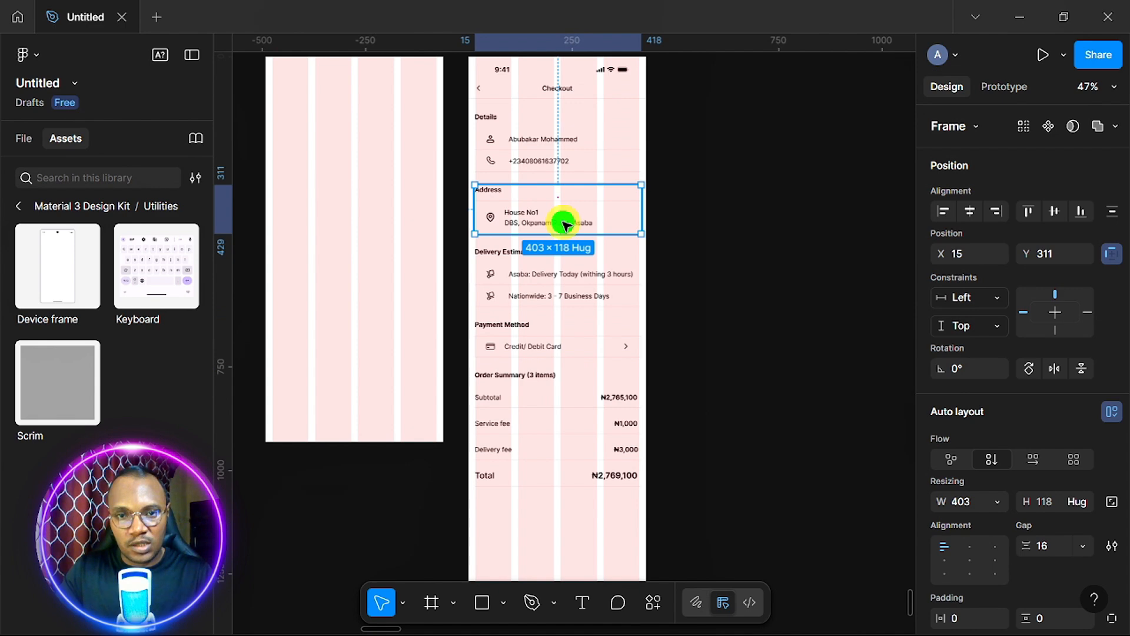
{"action": "right_click", "coordinate": [565, 224]}
{"action": "left_click", "coordinate": [628, 350]}
Ungroup the Details section and its name and phone rows block.
{"action": "left_click", "coordinate": [547, 158]}
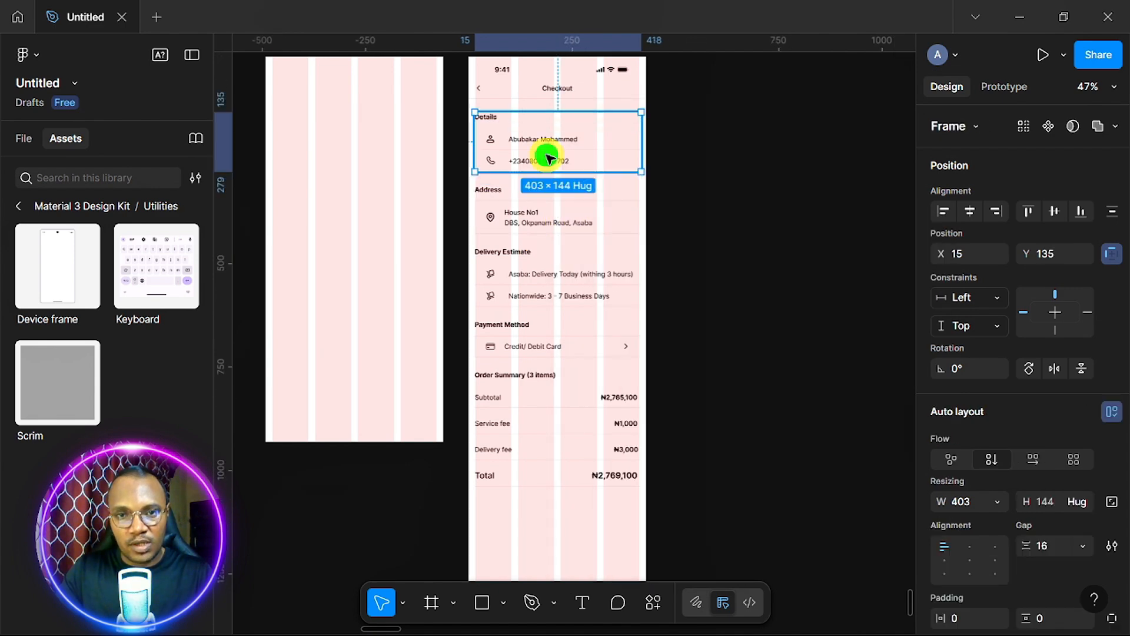
{"action": "right_click", "coordinate": [548, 157]}
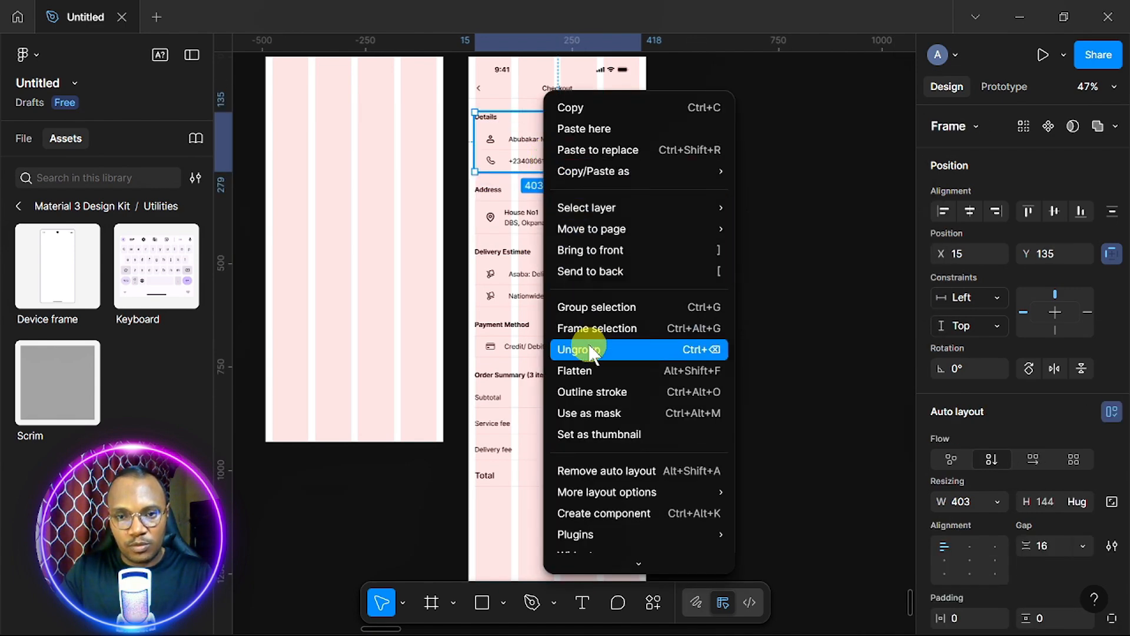
{"action": "left_click", "coordinate": [591, 350]}
{"action": "left_click", "coordinate": [582, 169]}
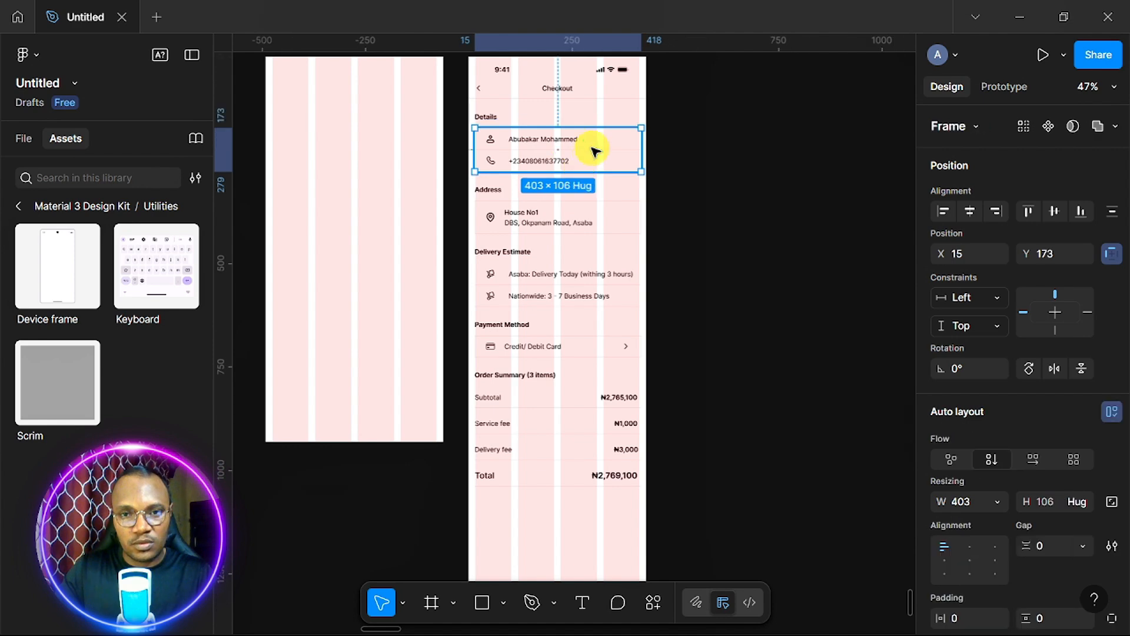
{"action": "right_click", "coordinate": [592, 148]}
{"action": "left_click", "coordinate": [639, 353]}
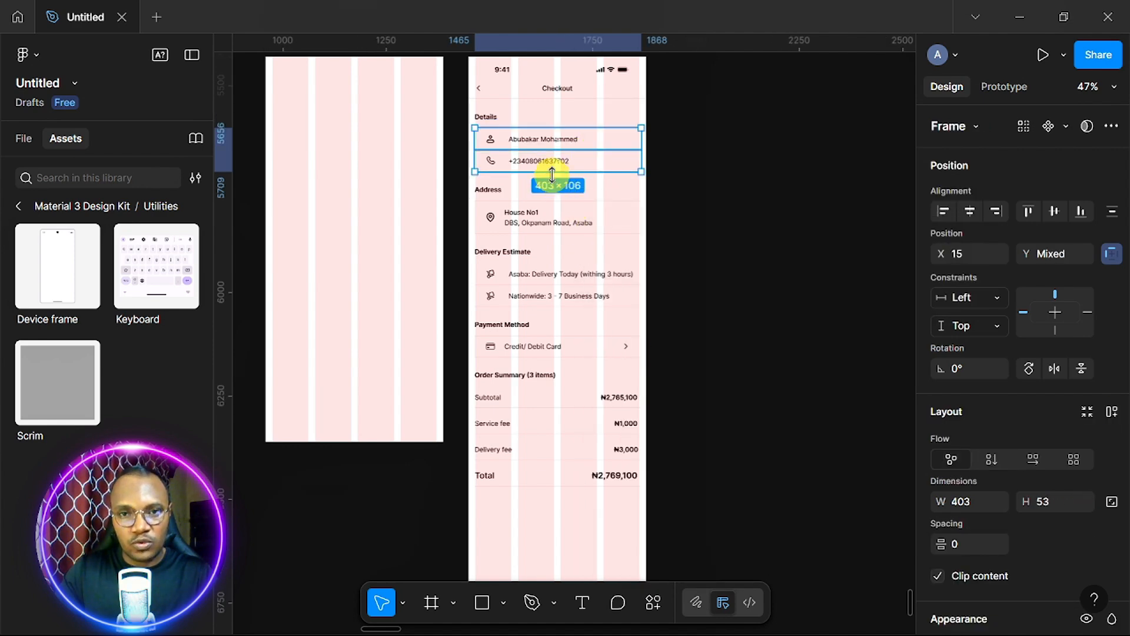
{"action": "scroll", "coordinate": [552, 175], "scroll_direction": "up", "scroll_amount": 4}
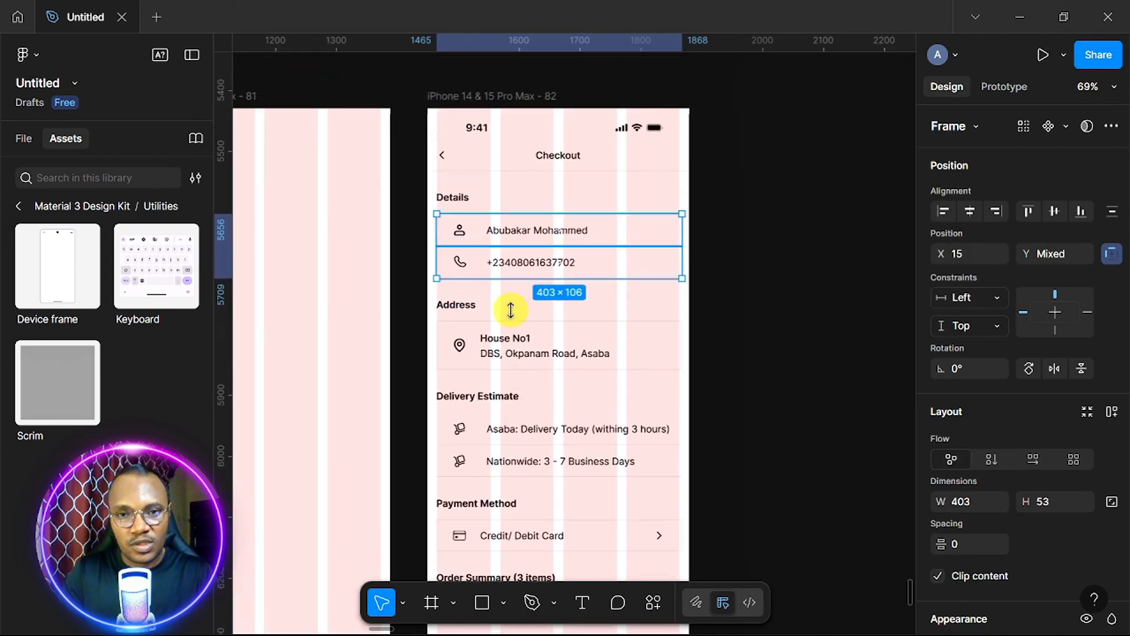
{"action": "left_click", "coordinate": [452, 197]}
Zoom out and select the empty 430×932 'iPhone 14 & 15 Pro Max - 81' frame.
{"action": "scroll", "coordinate": [557, 292], "scroll_direction": "down", "scroll_amount": 1}
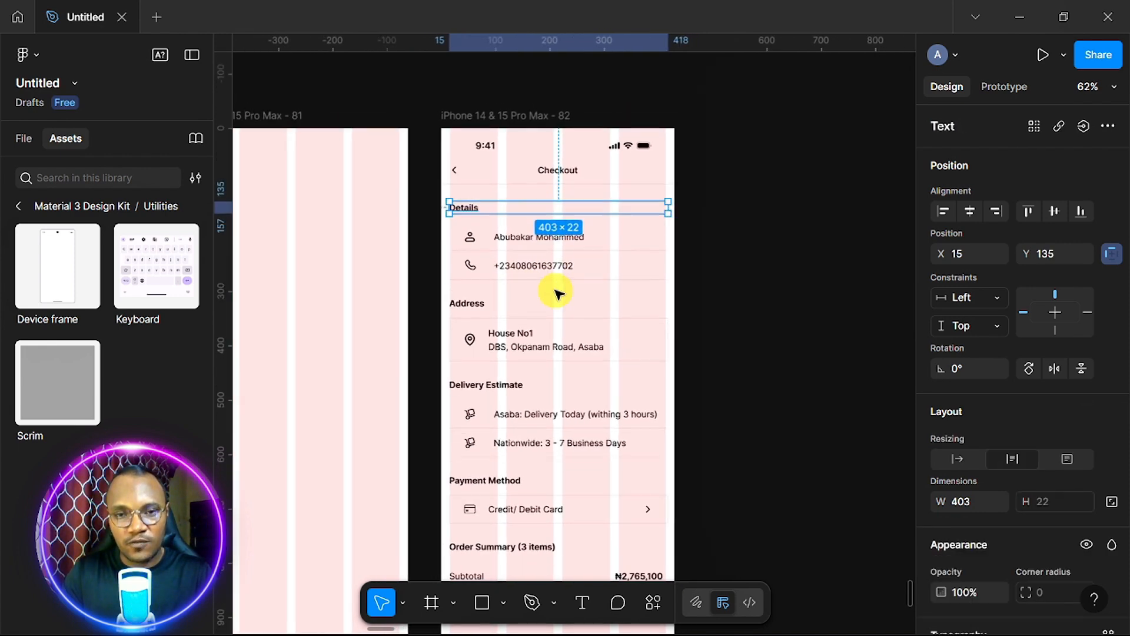
{"action": "scroll", "coordinate": [557, 292], "scroll_direction": "down", "scroll_amount": 5}
{"action": "scroll", "coordinate": [557, 292], "scroll_direction": "down", "scroll_amount": 2}
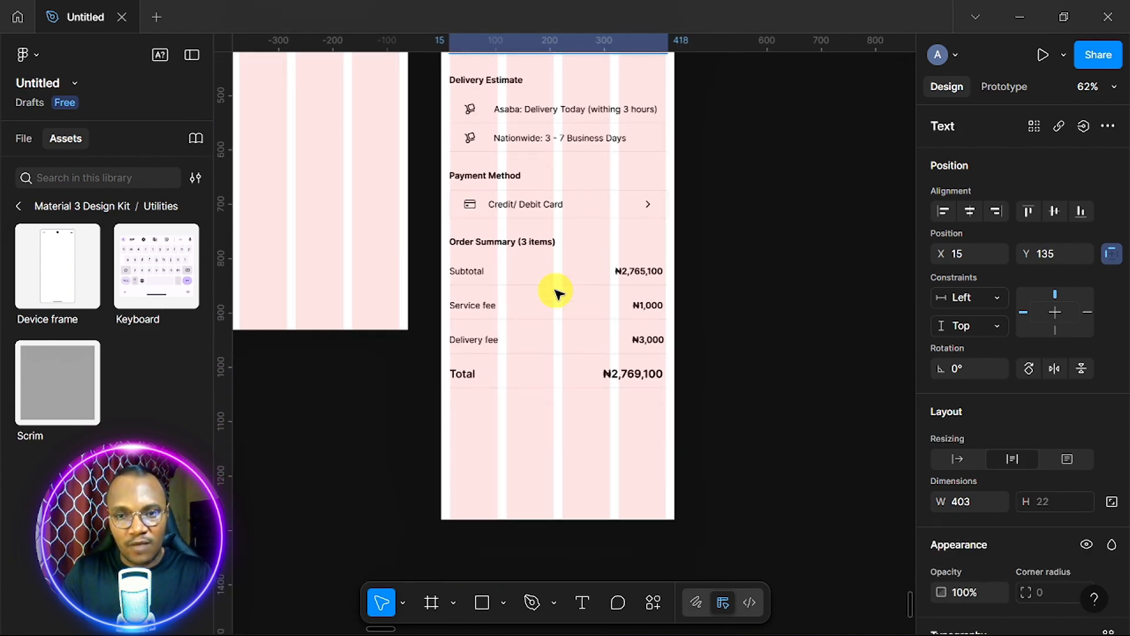
{"action": "scroll", "coordinate": [556, 293], "scroll_direction": "down", "scroll_amount": 2}
{"action": "scroll", "coordinate": [557, 293], "scroll_direction": "up", "scroll_amount": 3}
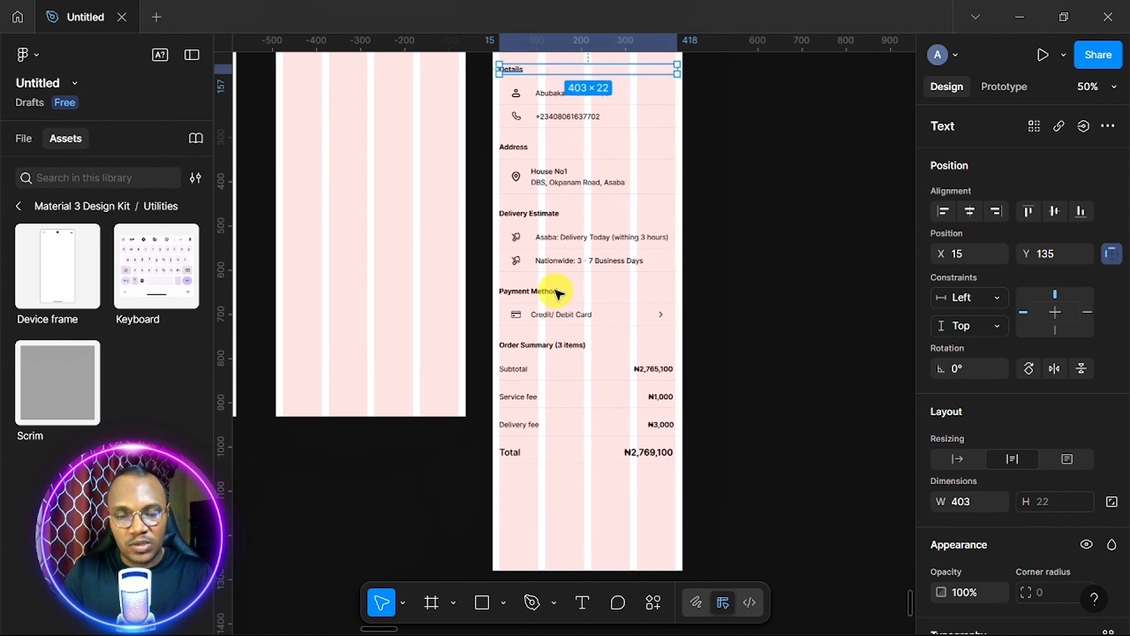
{"action": "scroll", "coordinate": [557, 292], "scroll_direction": "up", "scroll_amount": 3}
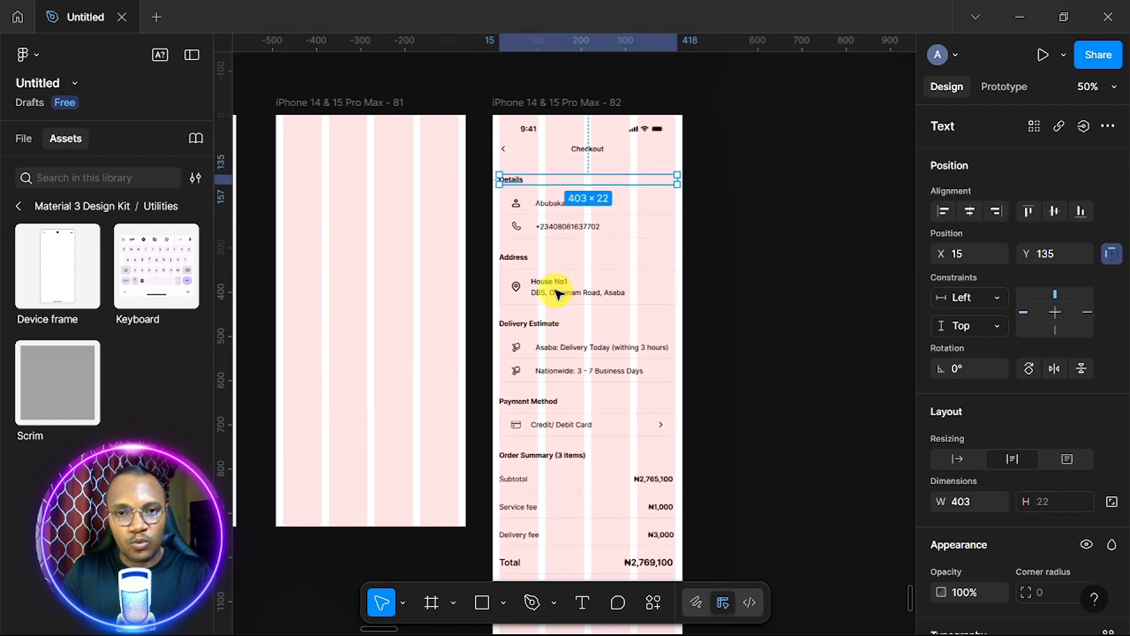
{"action": "left_click", "coordinate": [753, 206]}
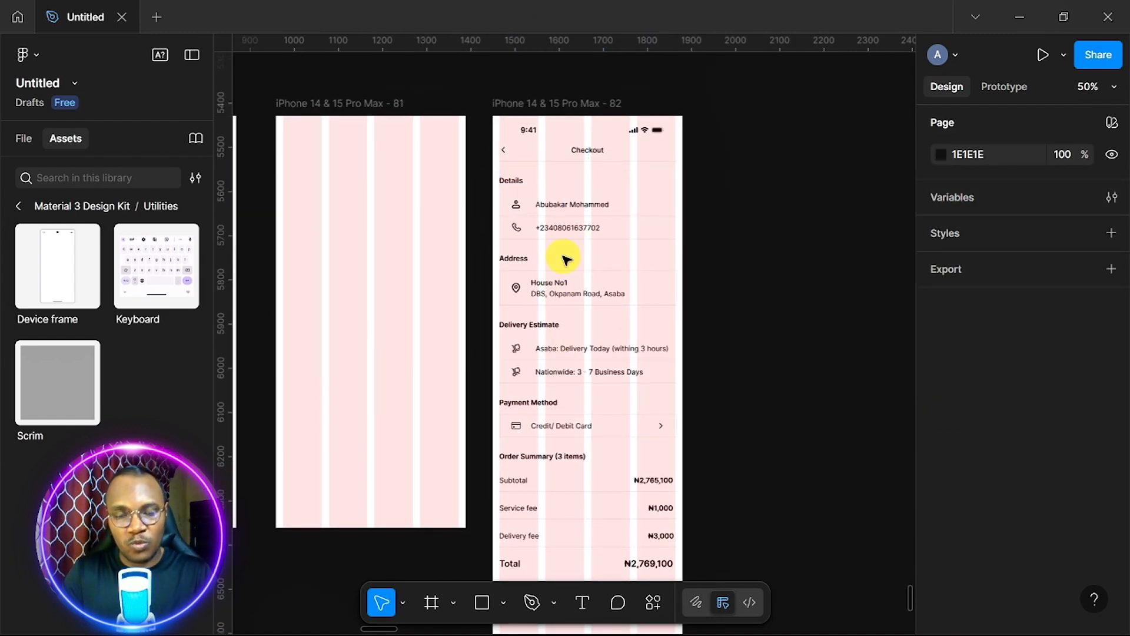
{"action": "scroll", "coordinate": [564, 259], "scroll_direction": "down", "scroll_amount": 1}
{"action": "scroll", "coordinate": [564, 259], "scroll_direction": "down", "scroll_amount": 2}
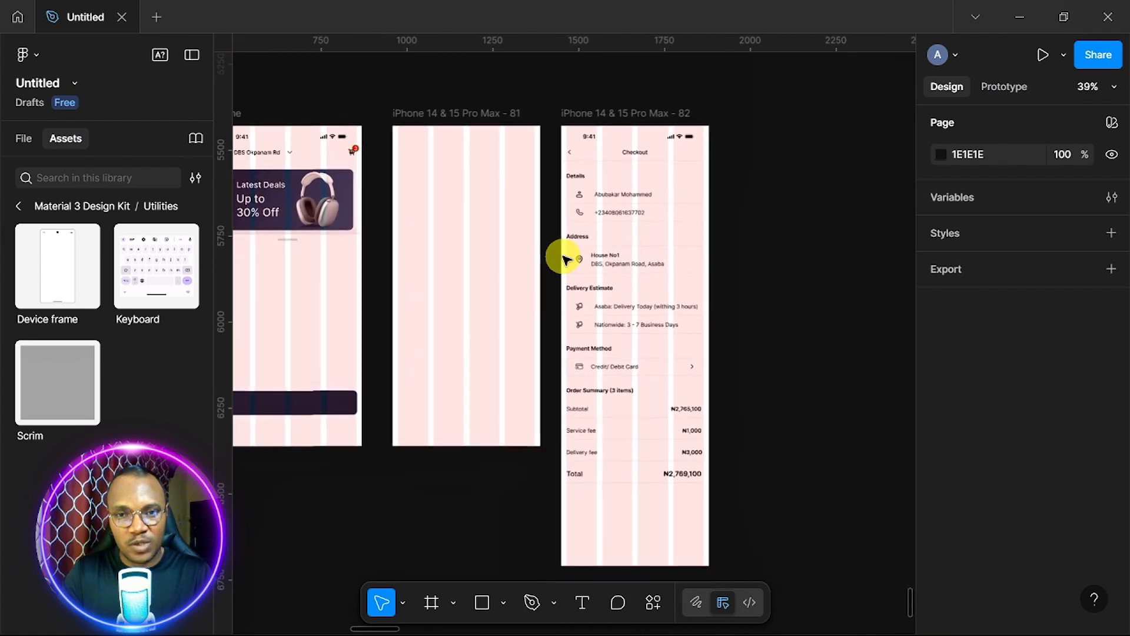
{"action": "scroll", "coordinate": [564, 259], "scroll_direction": "left", "scroll_amount": 1}
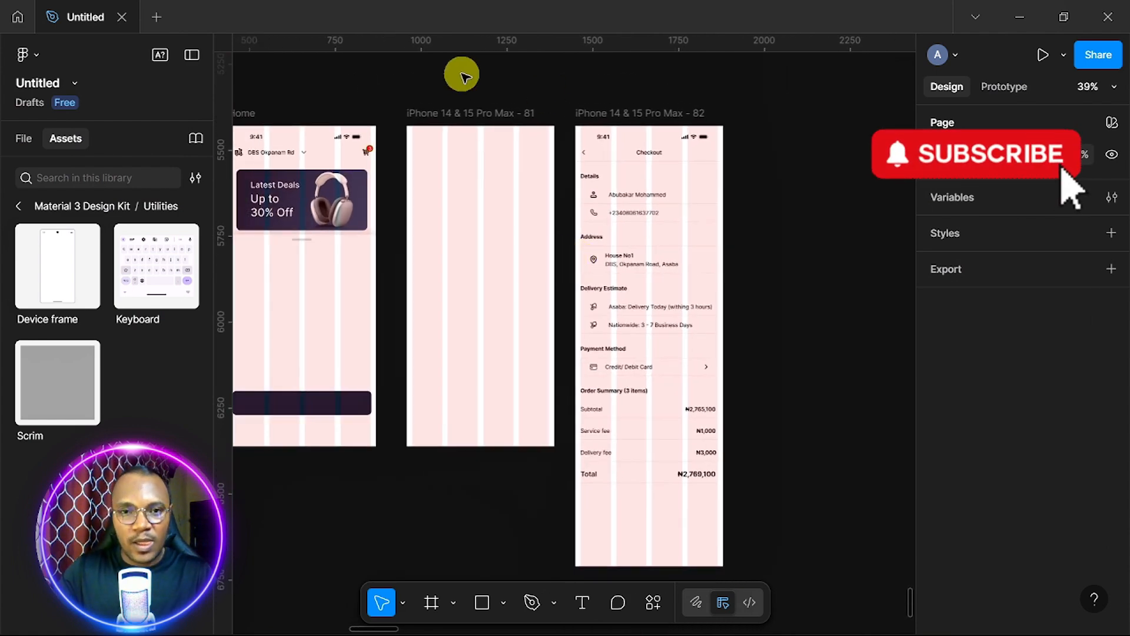
{"action": "left_click", "coordinate": [452, 118]}
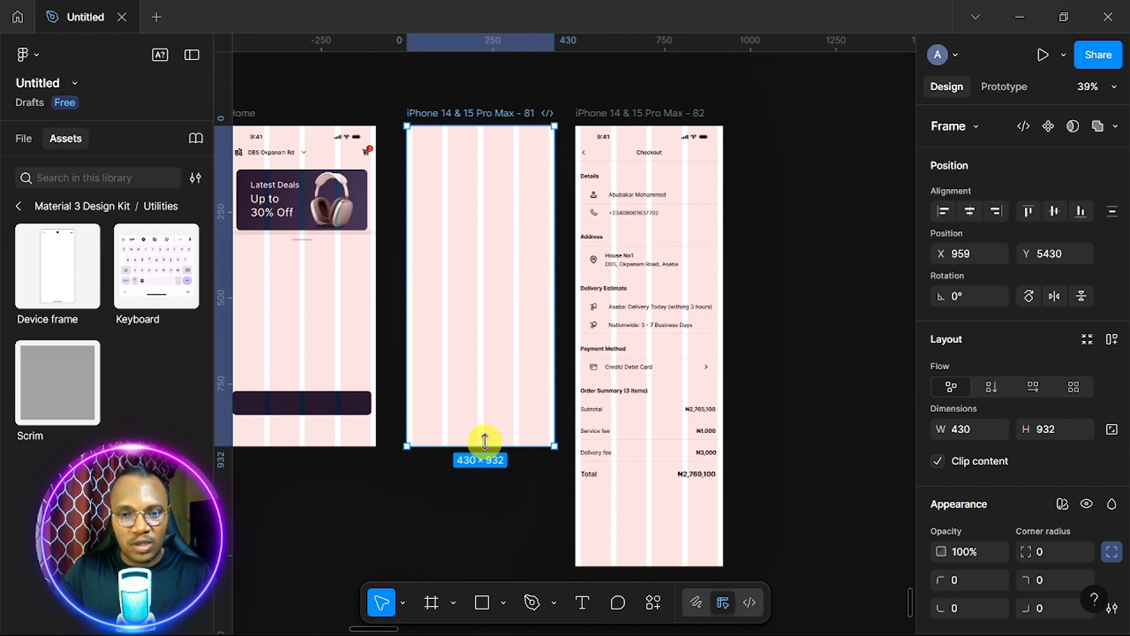
Turn off clipping, then ungroup the checkout content group, Order Summary group and price rows.
{"action": "left_click", "coordinate": [938, 461]}
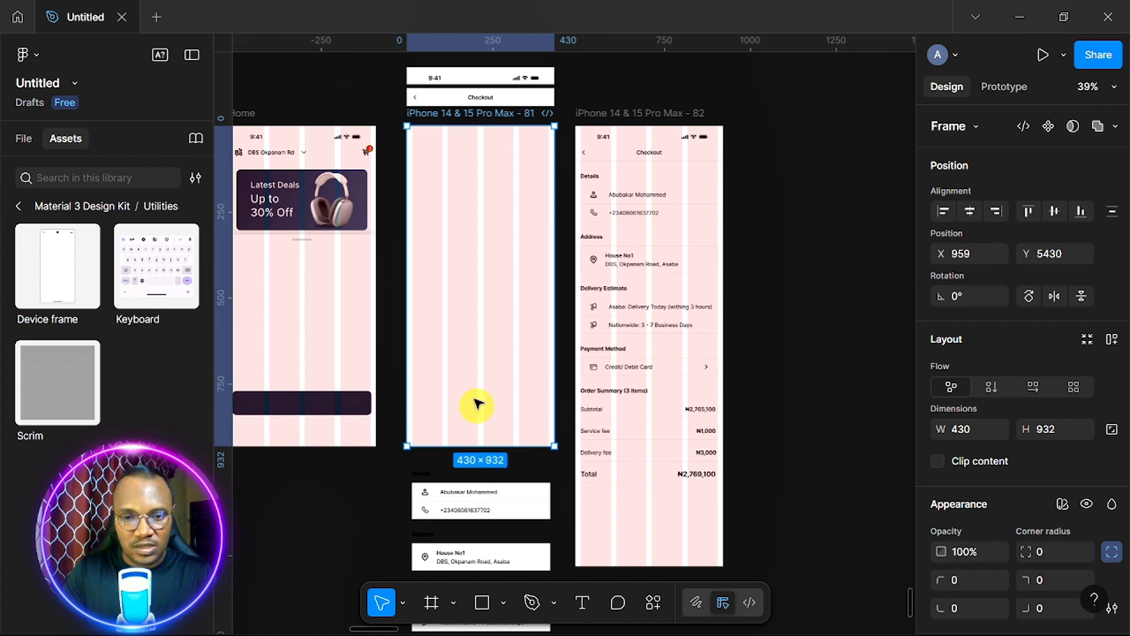
{"action": "scroll", "coordinate": [472, 380], "scroll_direction": "down", "scroll_amount": 5}
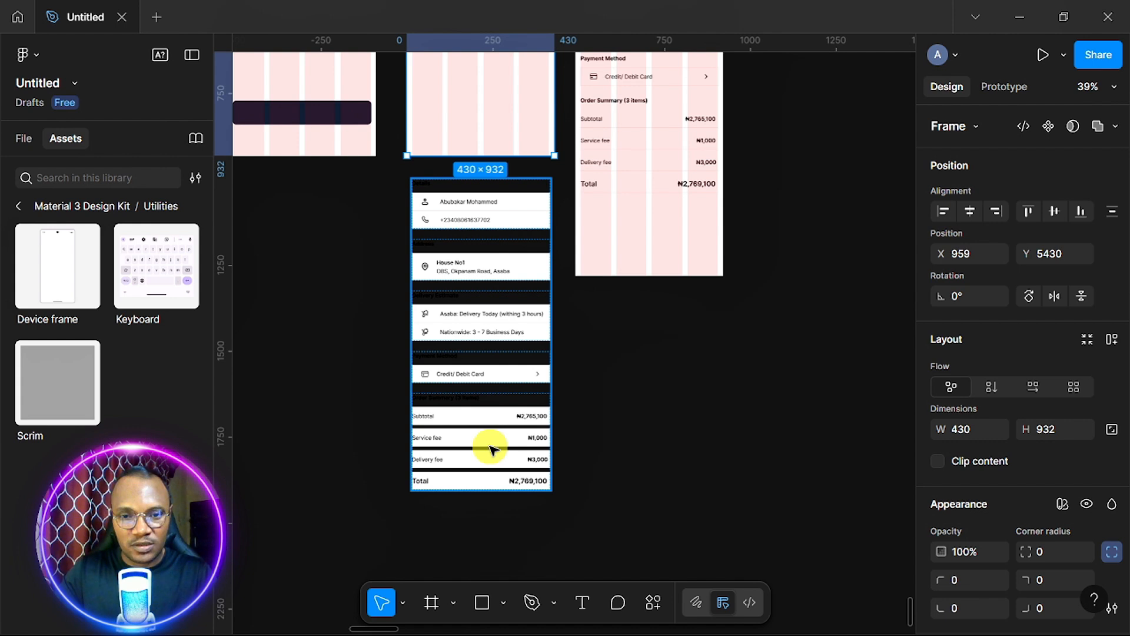
{"action": "left_click", "coordinate": [492, 450]}
{"action": "right_click", "coordinate": [491, 412]}
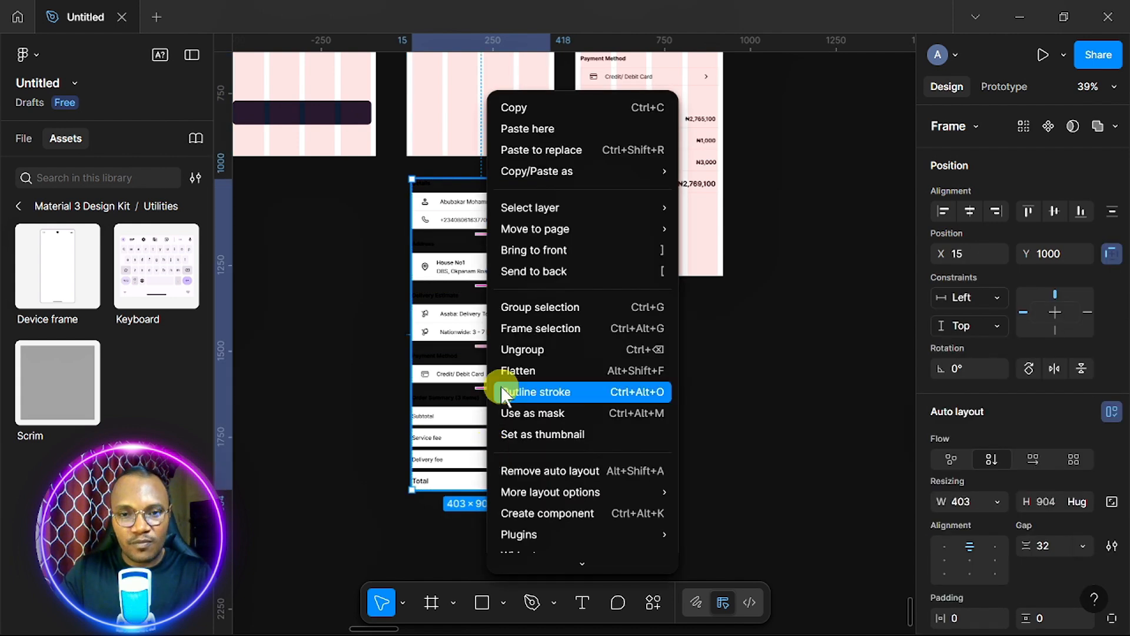
{"action": "left_click", "coordinate": [532, 357]}
{"action": "left_click", "coordinate": [477, 458]}
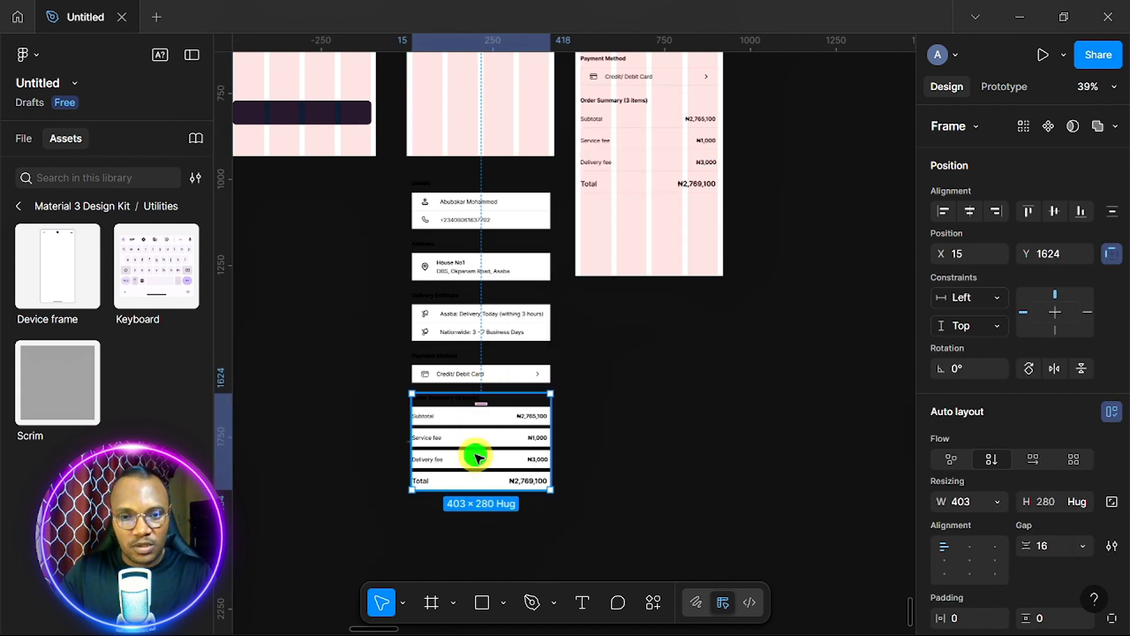
{"action": "right_click", "coordinate": [477, 457]}
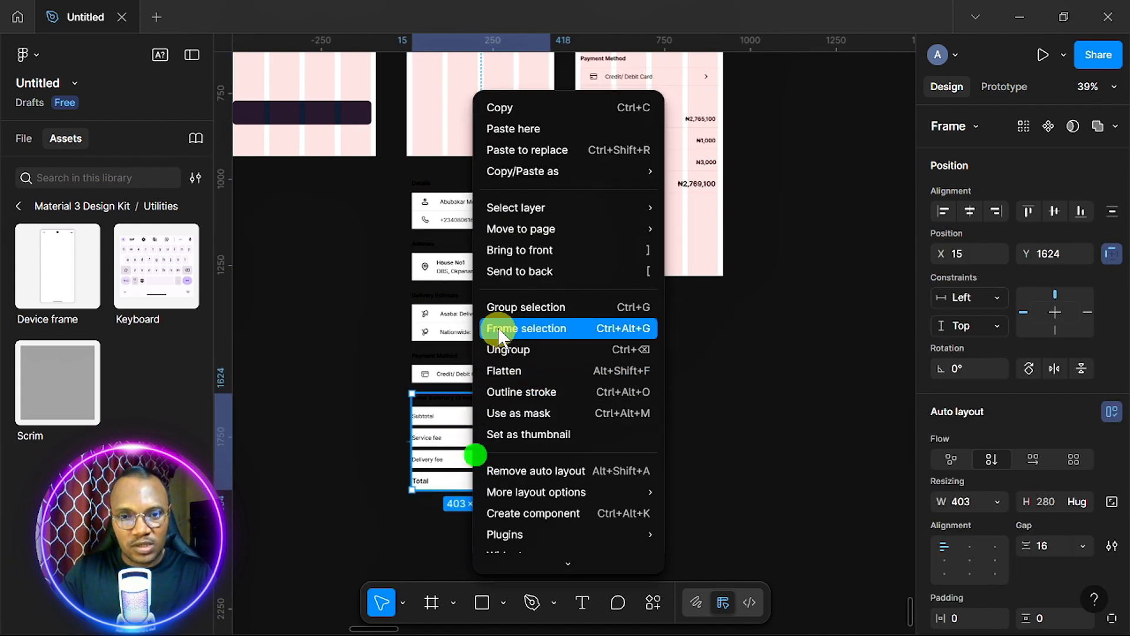
{"action": "left_click", "coordinate": [528, 349]}
{"action": "left_click", "coordinate": [456, 443]}
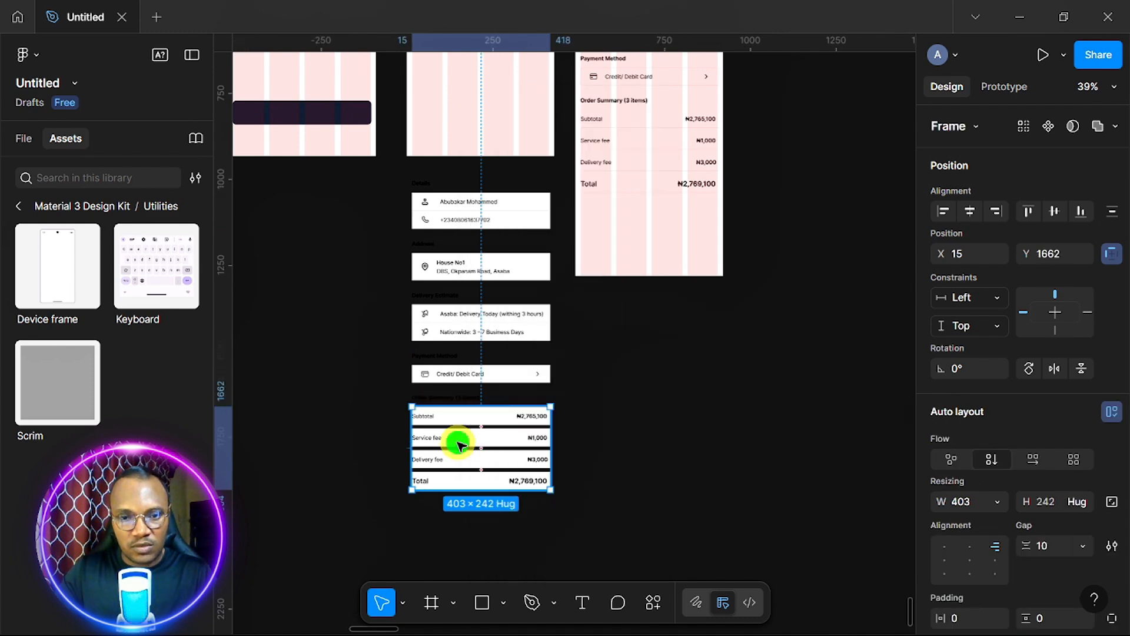
{"action": "right_click", "coordinate": [458, 443]}
{"action": "left_click", "coordinate": [505, 351]}
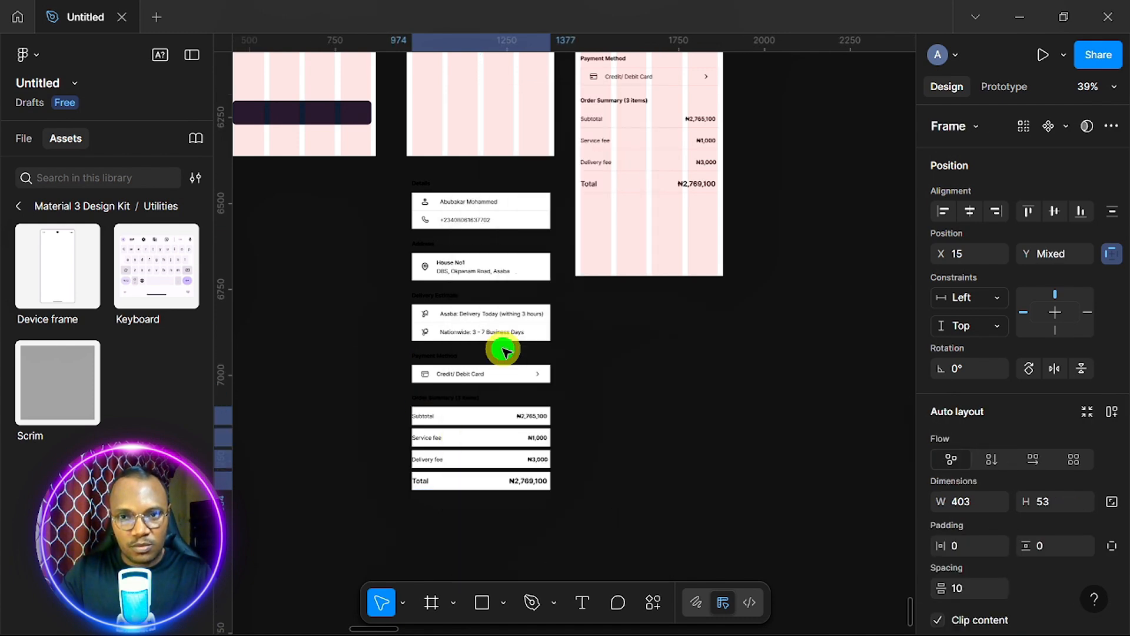
Ungroup the Delivery Estimate section and the Address card.
{"action": "left_click", "coordinate": [486, 312]}
{"action": "right_click", "coordinate": [483, 315]}
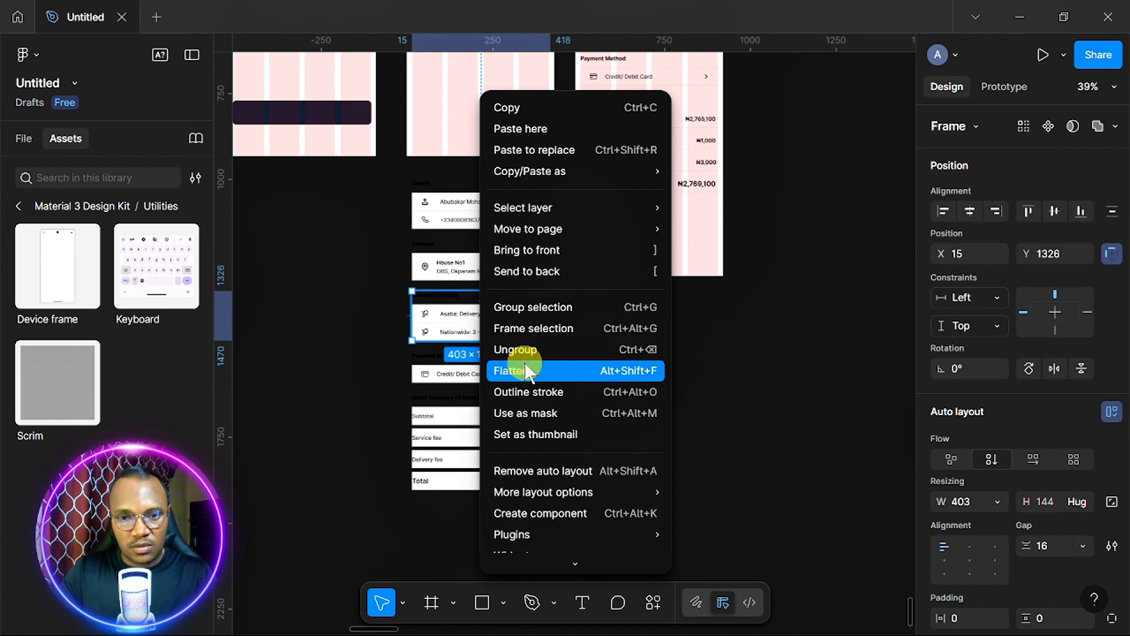
{"action": "left_click", "coordinate": [518, 350]}
{"action": "left_click", "coordinate": [480, 328]}
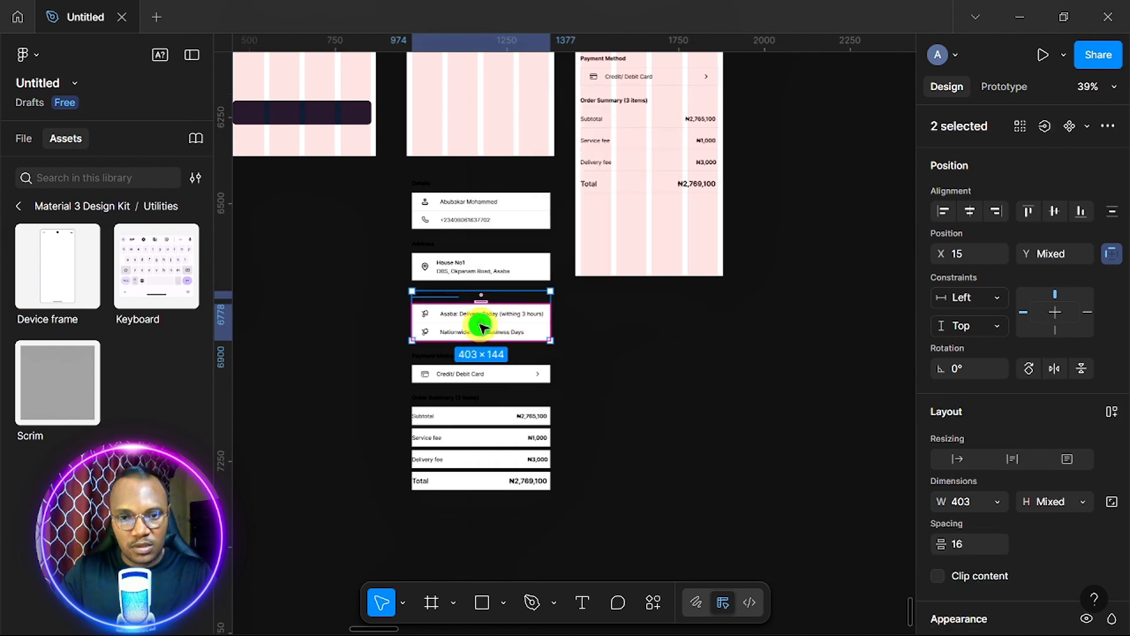
{"action": "right_click", "coordinate": [489, 325]}
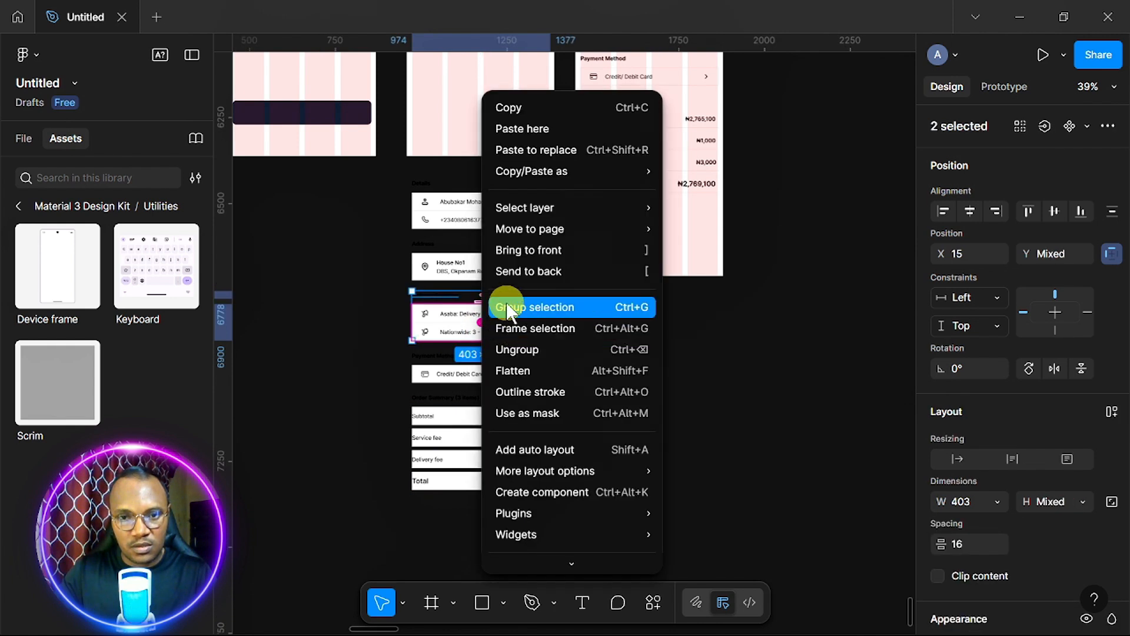
{"action": "left_click", "coordinate": [533, 317]}
{"action": "left_click", "coordinate": [480, 268]}
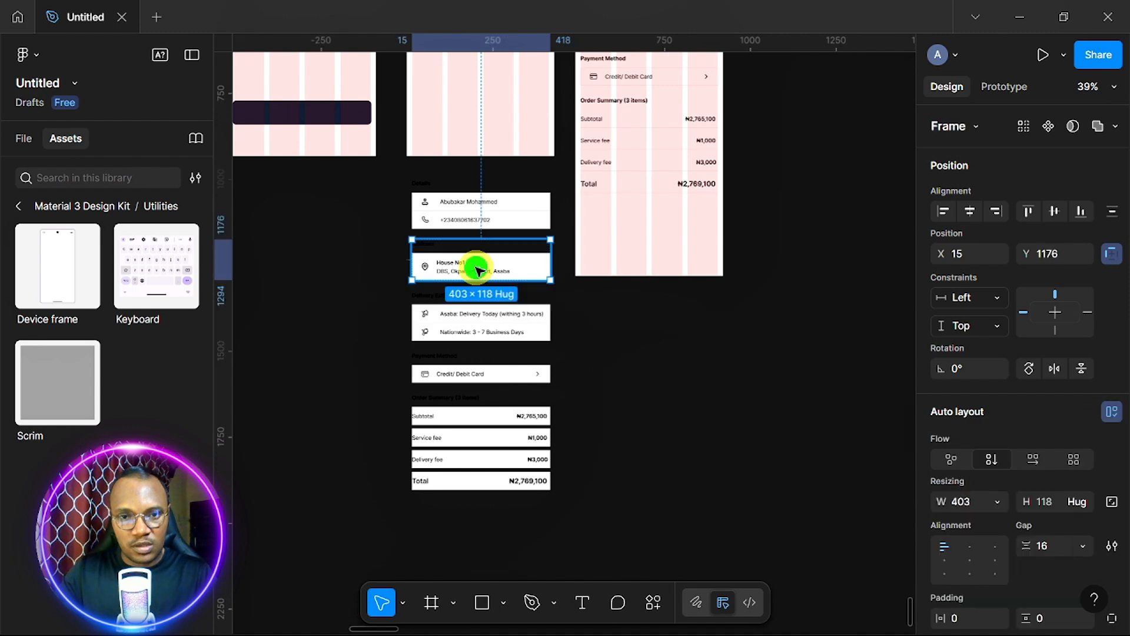
{"action": "right_click", "coordinate": [479, 270]}
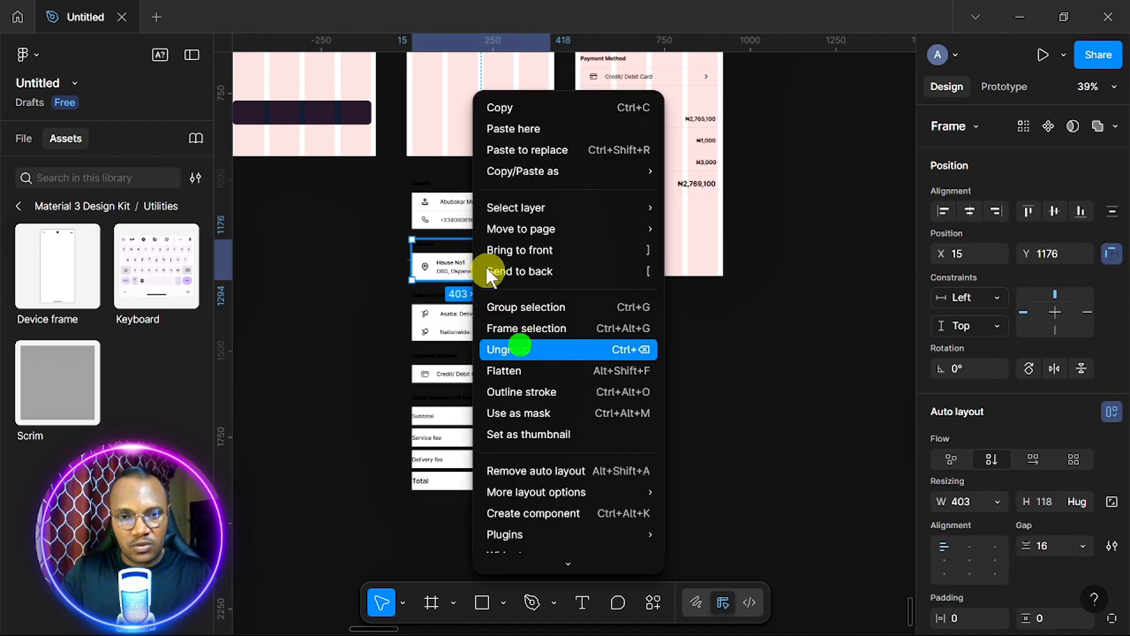
{"action": "left_click", "coordinate": [501, 348]}
Ungroup the Details card and its inner card frame.
{"action": "left_click", "coordinate": [455, 216]}
{"action": "right_click", "coordinate": [457, 218]}
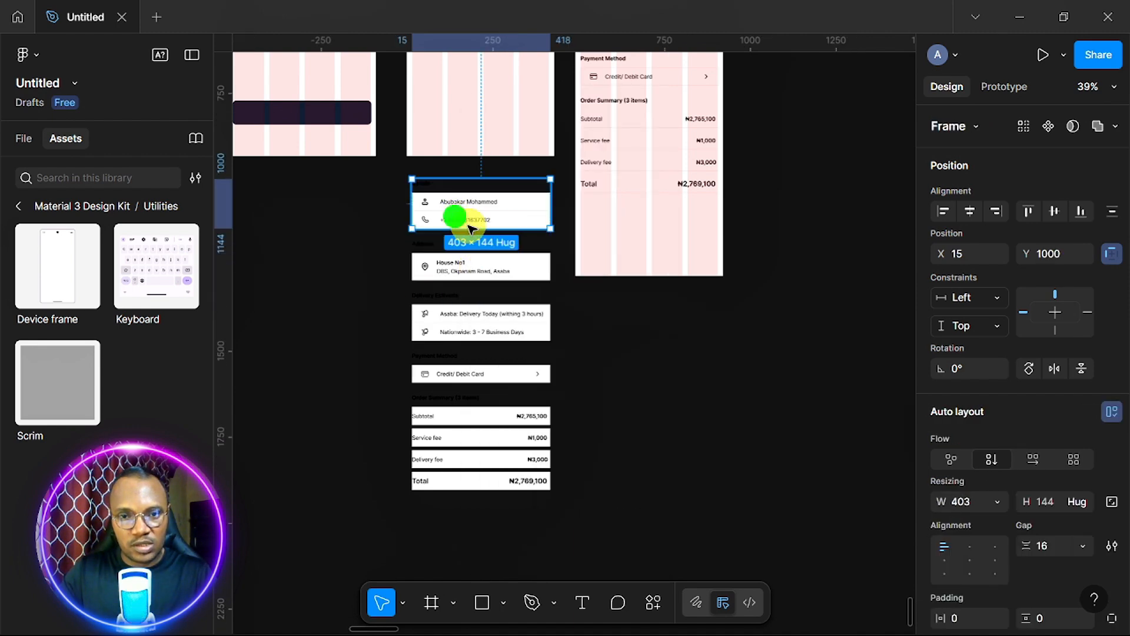
{"action": "left_click", "coordinate": [497, 346]}
{"action": "left_click", "coordinate": [479, 219]}
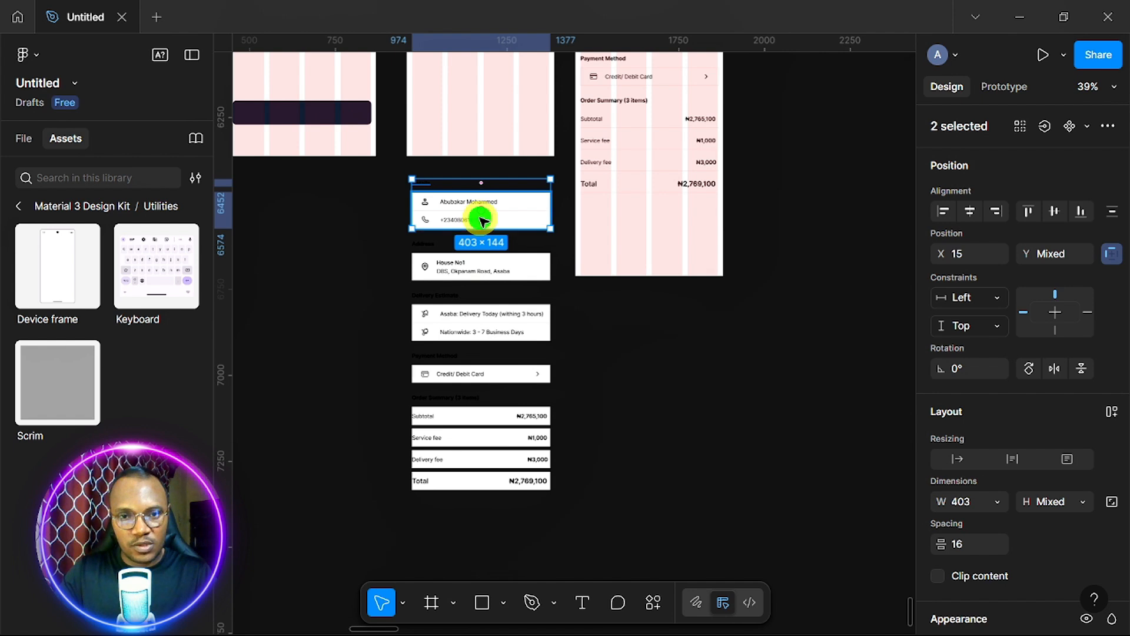
{"action": "right_click", "coordinate": [482, 223]}
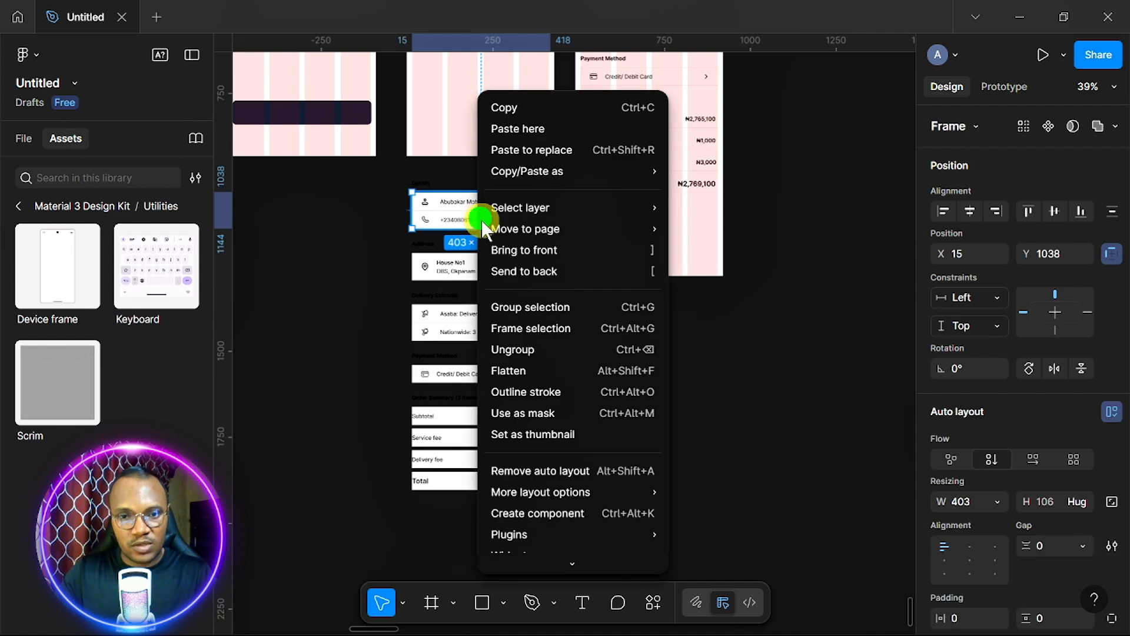
{"action": "left_click", "coordinate": [524, 353]}
{"action": "left_click", "coordinate": [480, 421]}
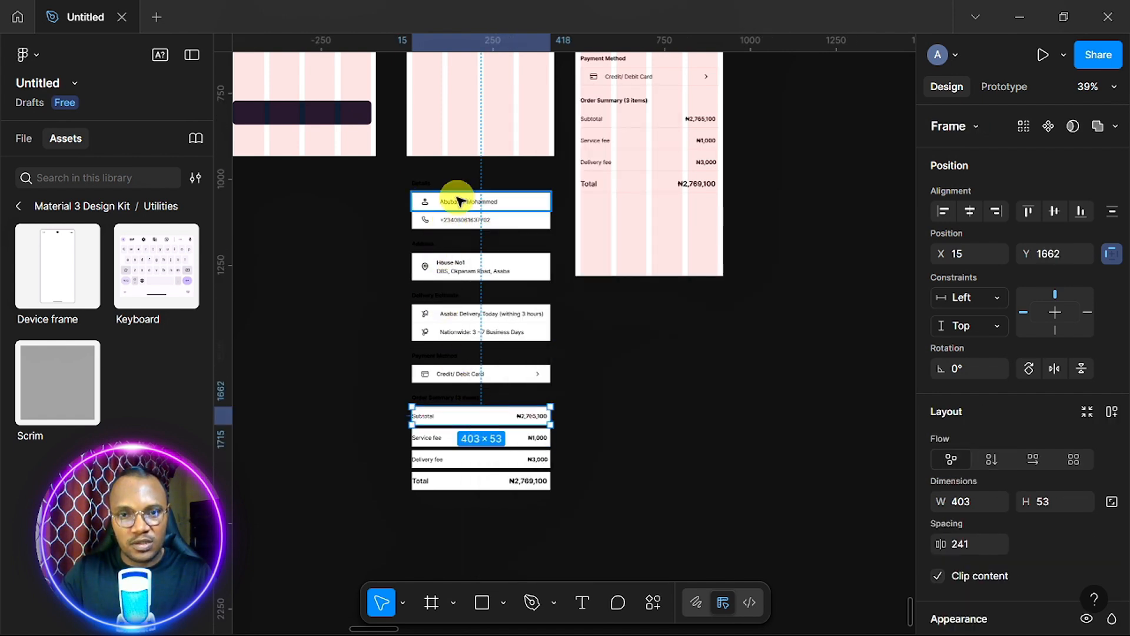
Bring the Home screen's dark 405×70 button into frame 81 near the bottom, centred horizontally.
{"action": "scroll", "coordinate": [462, 202], "scroll_direction": "up", "scroll_amount": 1}
{"action": "scroll", "coordinate": [461, 202], "scroll_direction": "up", "scroll_amount": 5}
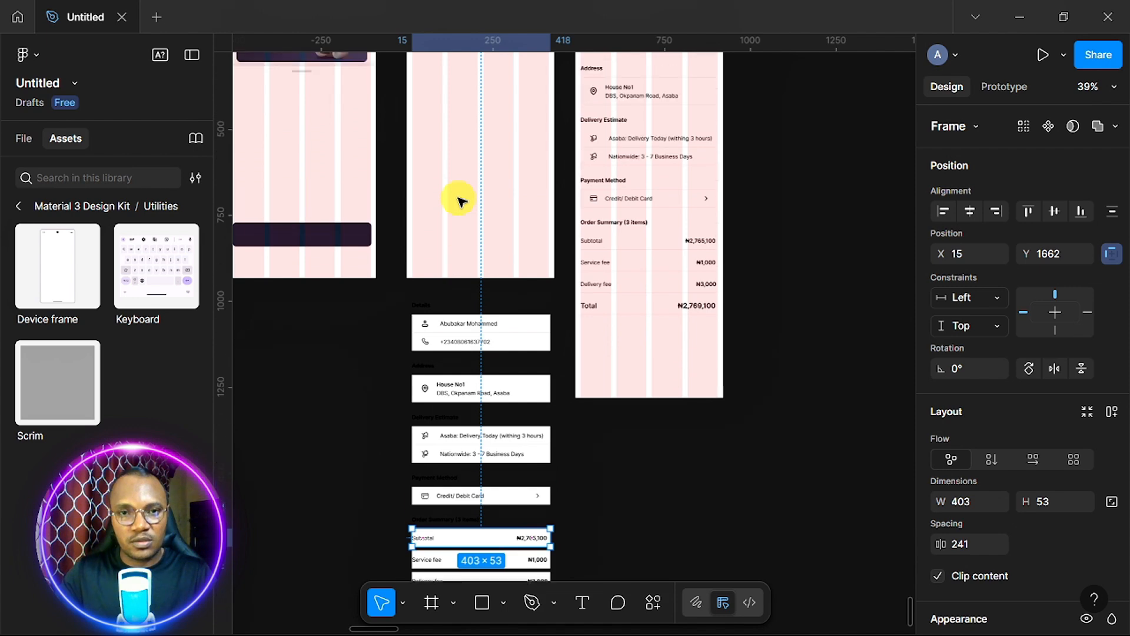
{"action": "scroll", "coordinate": [470, 187], "scroll_direction": "up", "scroll_amount": 12}
{"action": "scroll", "coordinate": [468, 187], "scroll_direction": "down", "scroll_amount": 8}
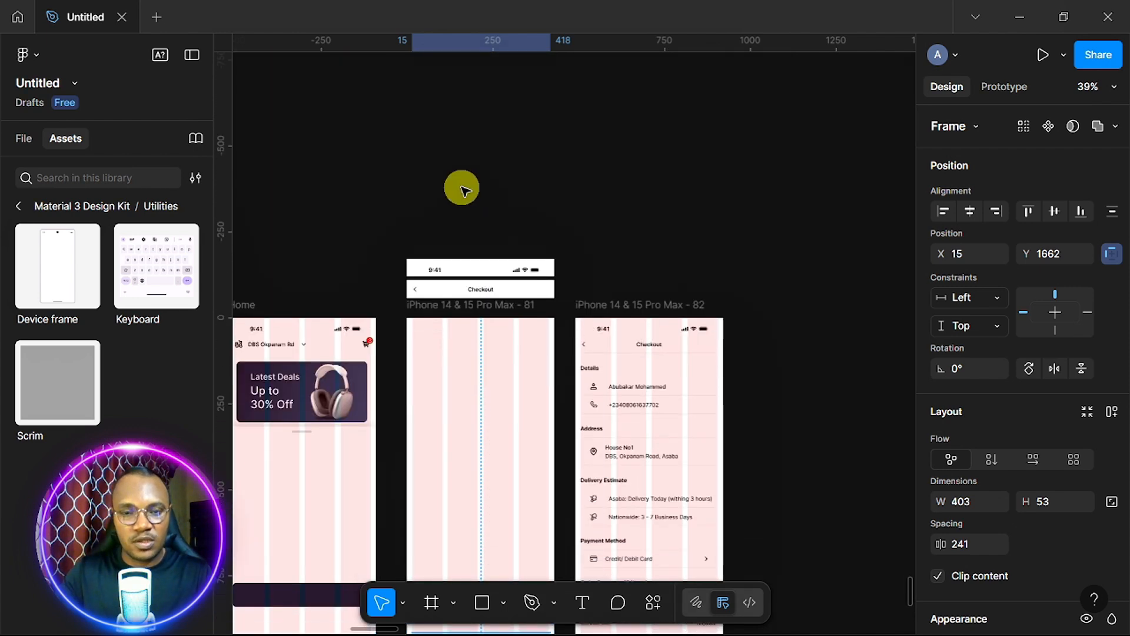
{"action": "scroll", "coordinate": [463, 190], "scroll_direction": "down", "scroll_amount": 1}
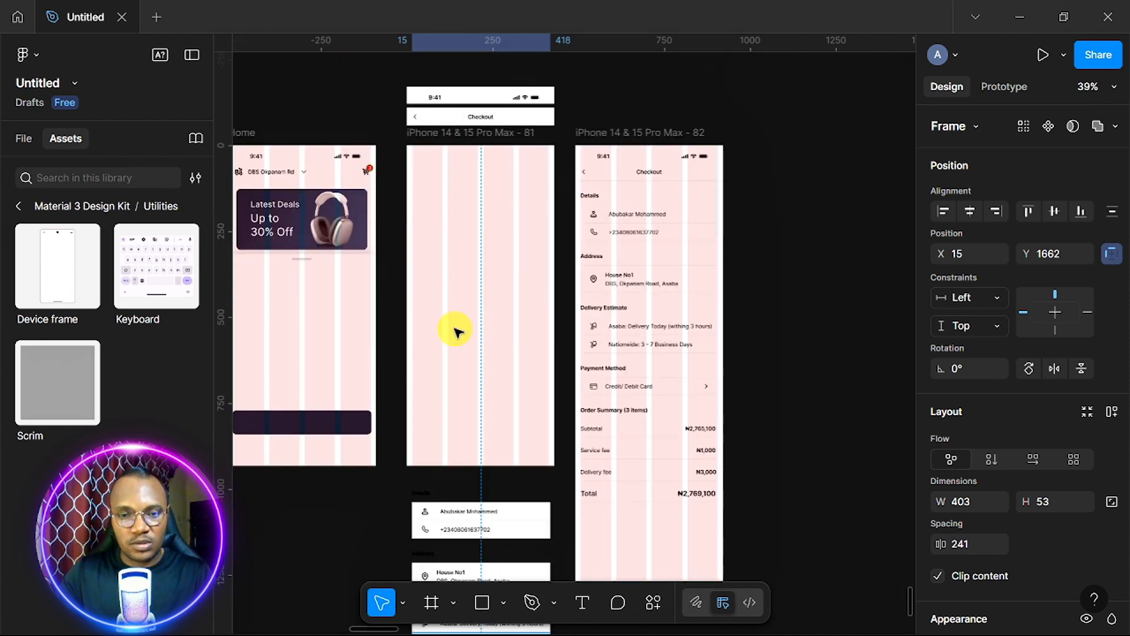
{"action": "scroll", "coordinate": [458, 332], "scroll_direction": "down", "scroll_amount": 2}
{"action": "scroll", "coordinate": [457, 331], "scroll_direction": "down", "scroll_amount": 1}
{"action": "scroll", "coordinate": [456, 331], "scroll_direction": "left", "scroll_amount": 3}
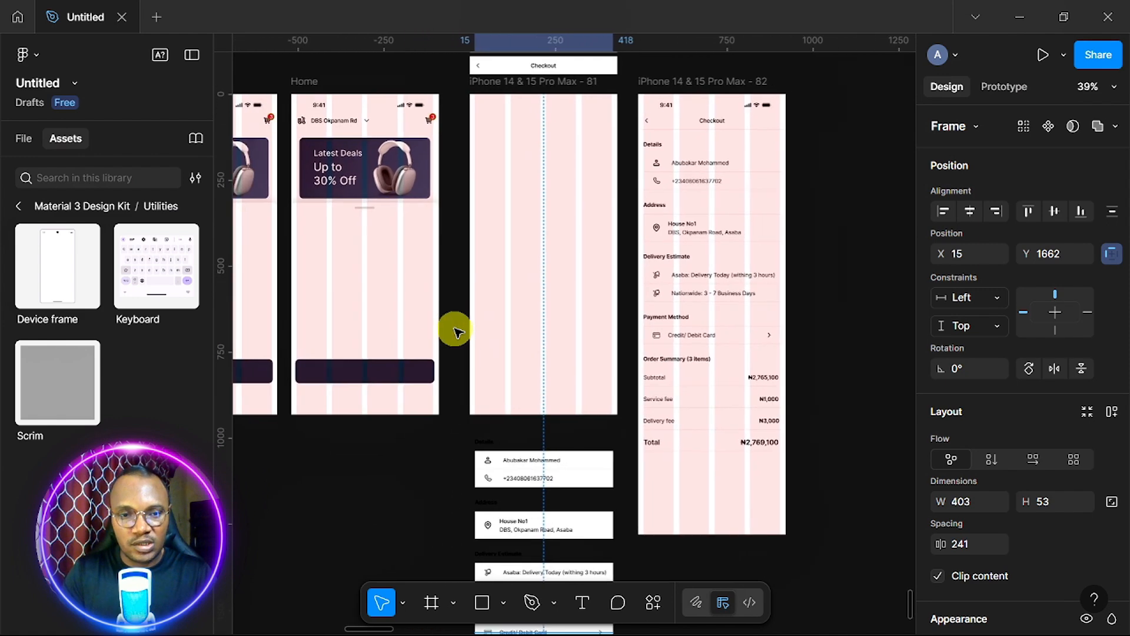
{"action": "left_click", "coordinate": [379, 372]}
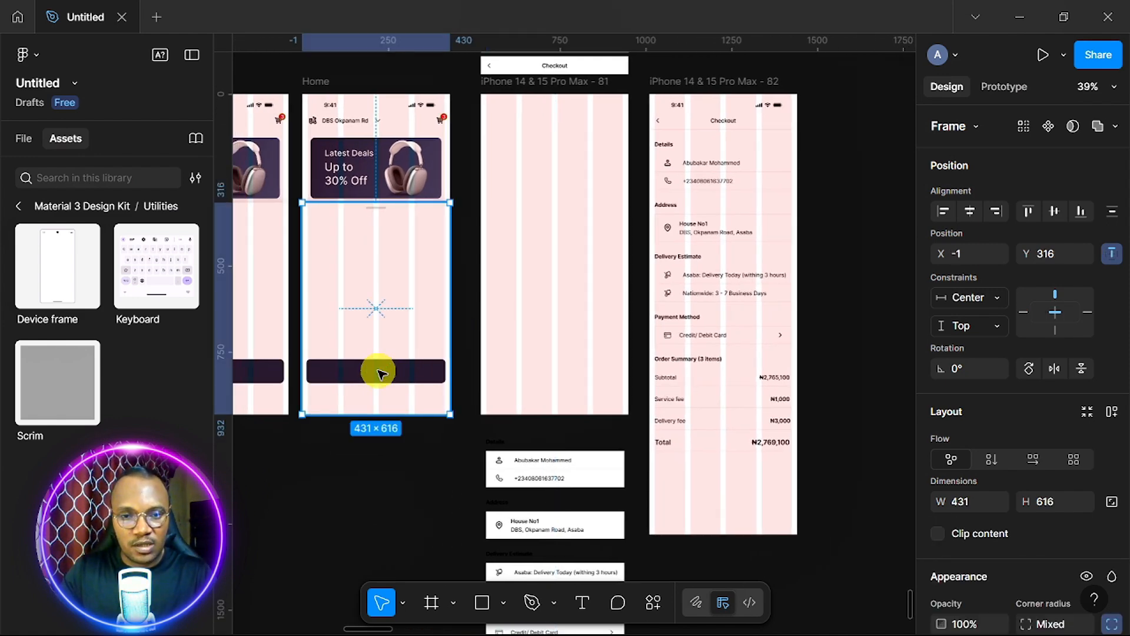
{"action": "double_click", "coordinate": [378, 373]}
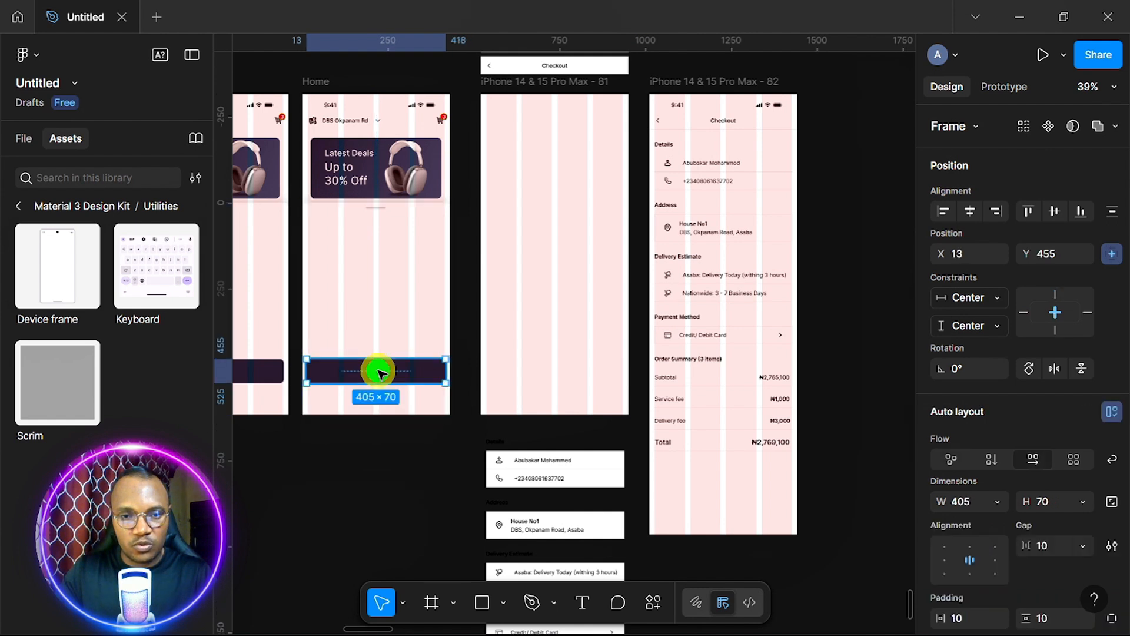
{"action": "left_click_drag", "start_coordinate": [379, 372], "coordinate": [558, 381]}
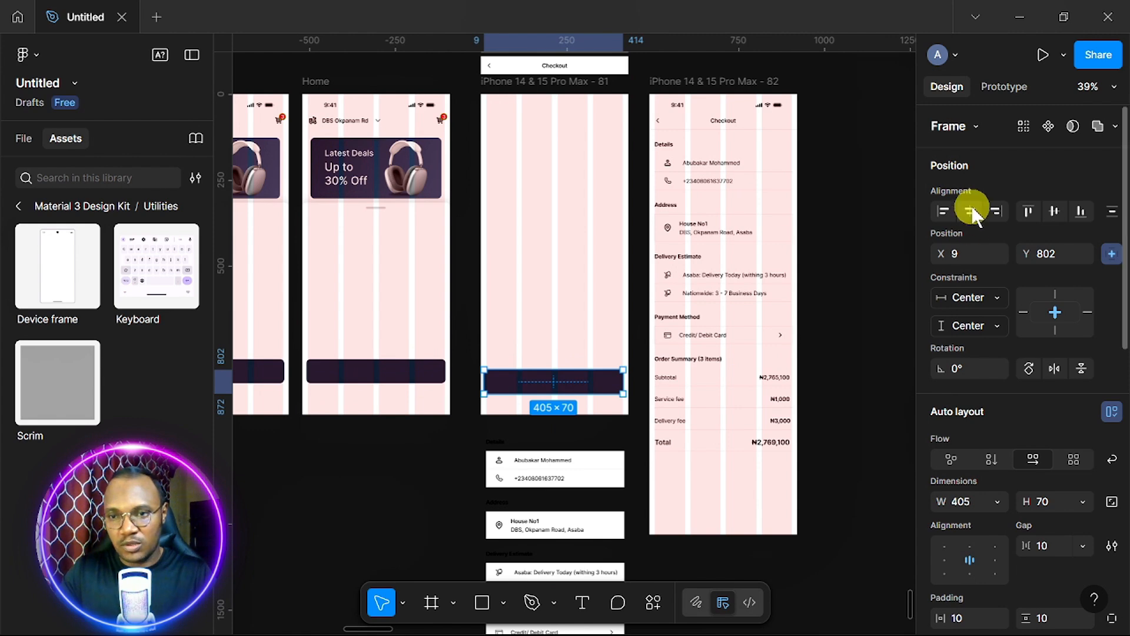
{"action": "left_click", "coordinate": [972, 210]}
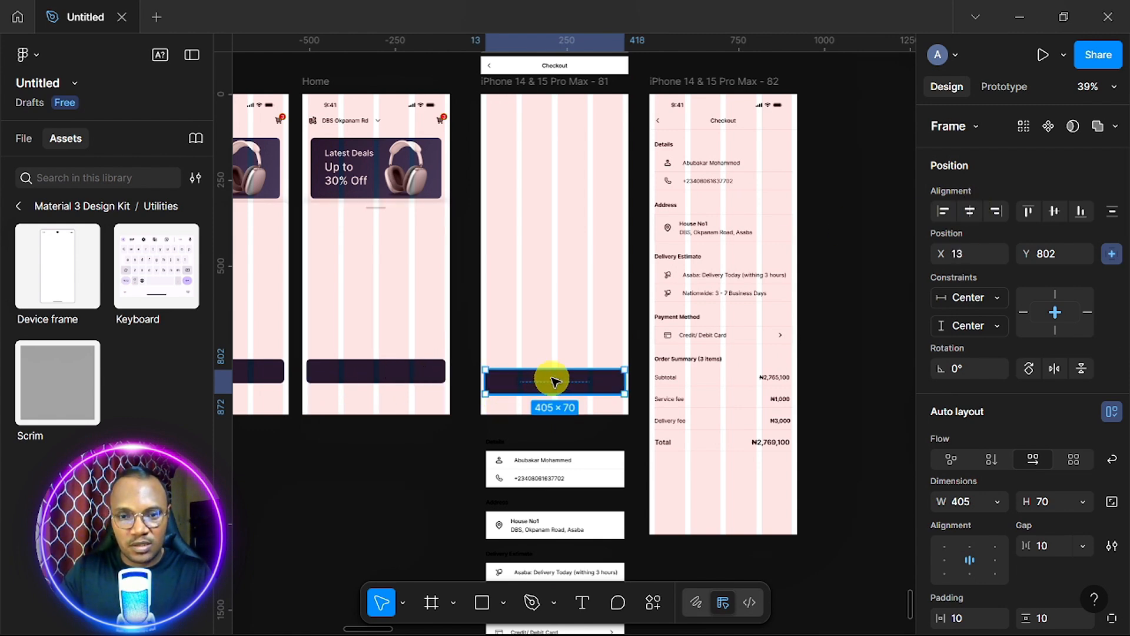
{"action": "scroll", "coordinate": [553, 379], "scroll_direction": "down", "scroll_amount": 2}
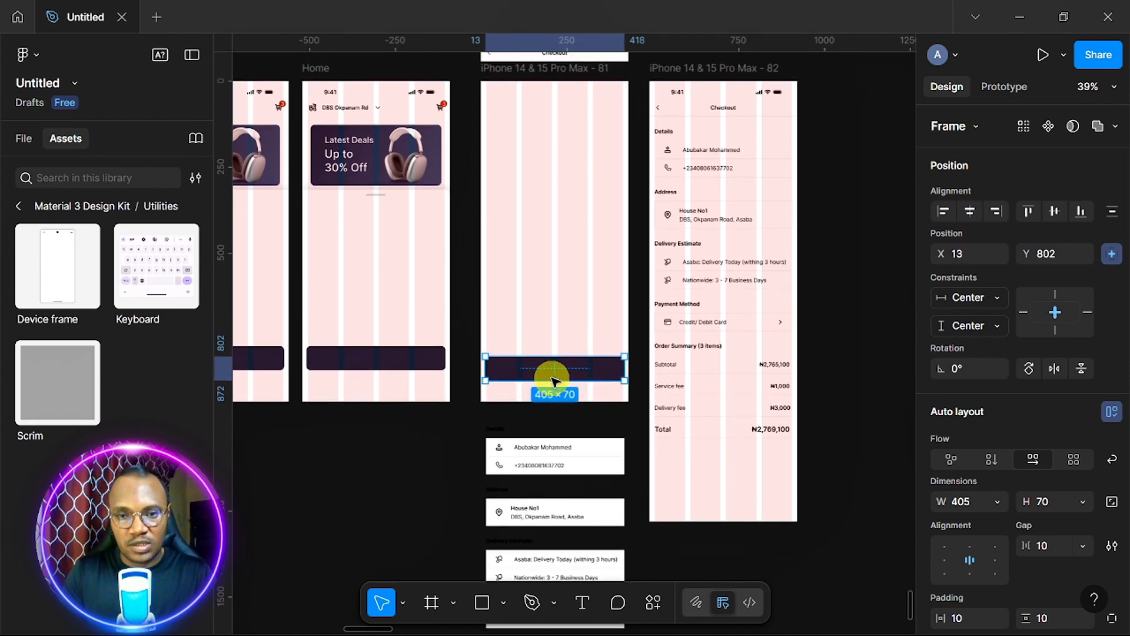
Wrap the button in a new frame stretched to 430×213 at X 0, Y 719.
{"action": "key", "text": "Up"}
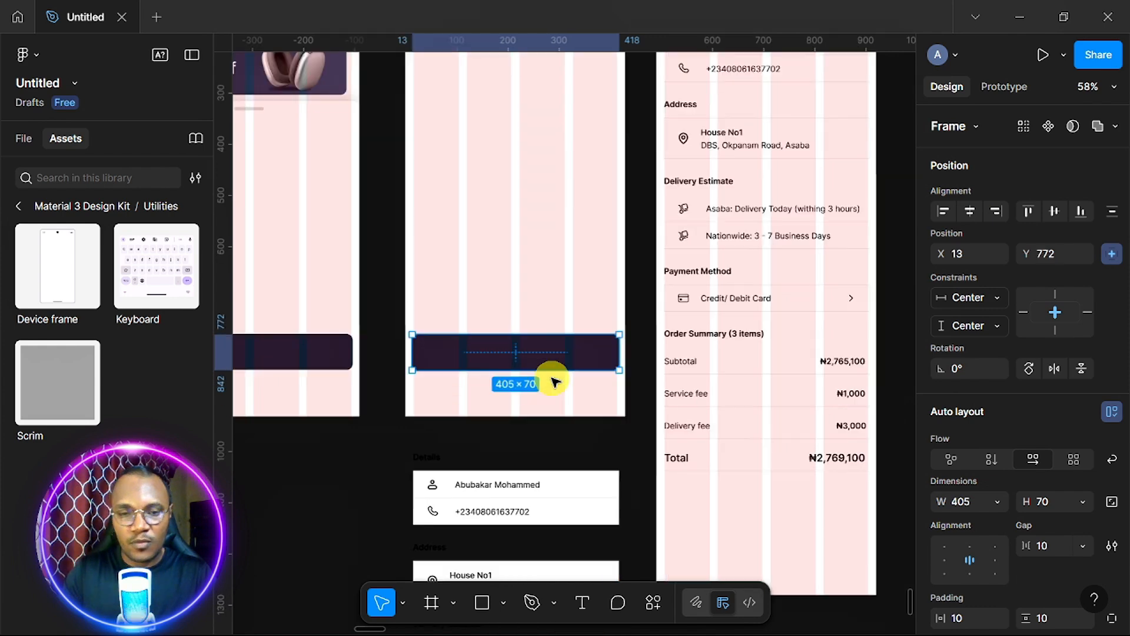
{"action": "right_click", "coordinate": [533, 353]}
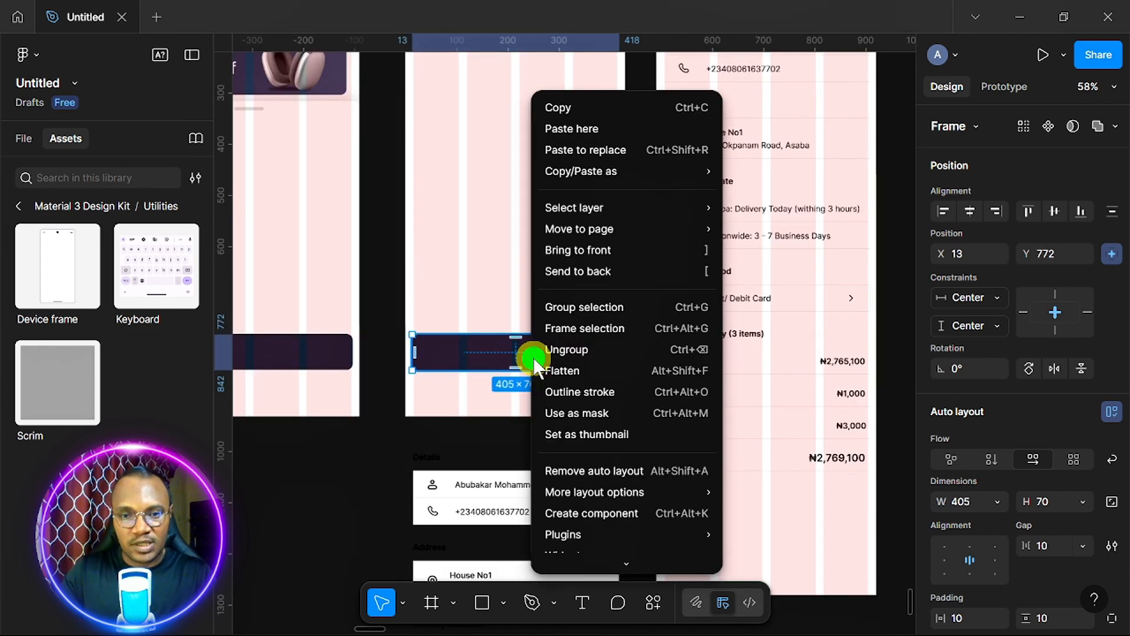
{"action": "left_click", "coordinate": [608, 333]}
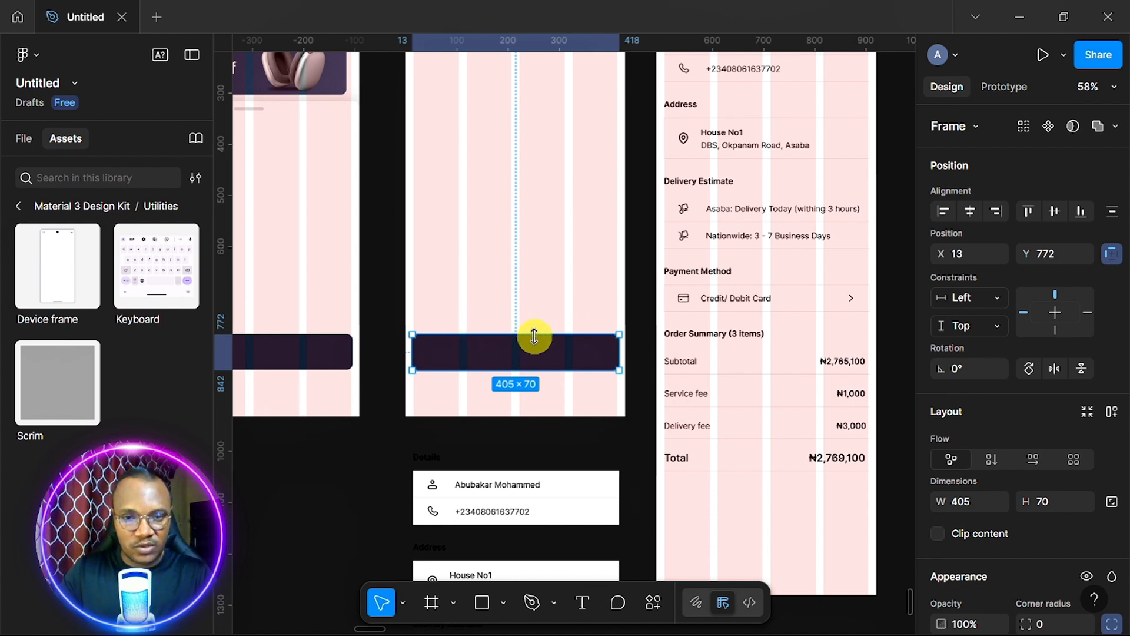
{"action": "left_click_drag", "start_coordinate": [535, 323], "coordinate": [537, 308]}
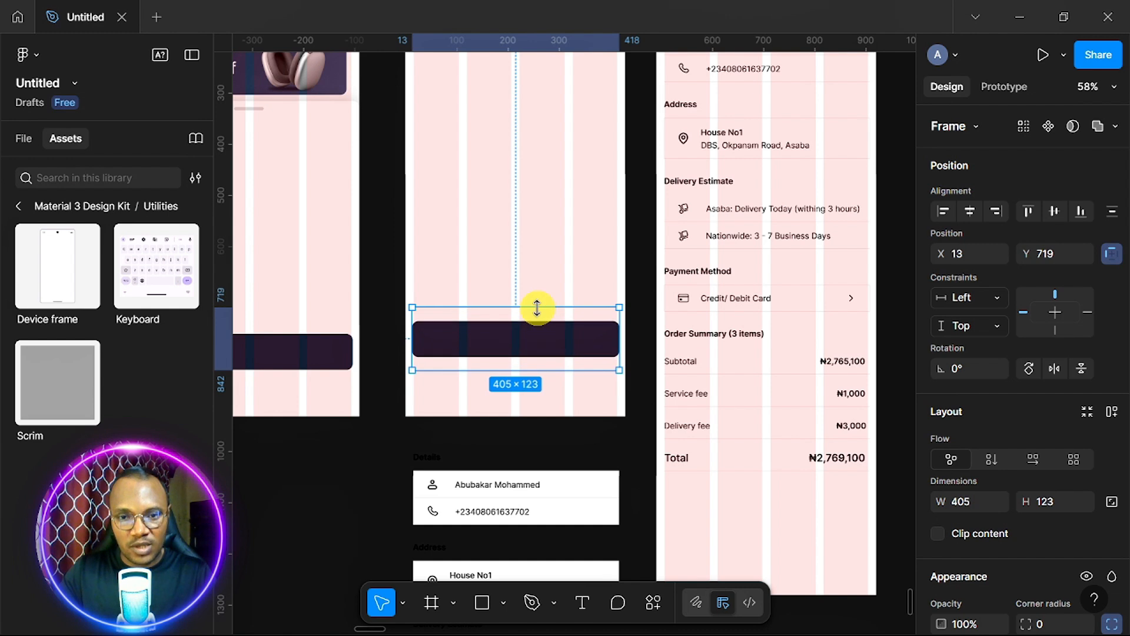
{"action": "left_click_drag", "start_coordinate": [546, 368], "coordinate": [553, 413]}
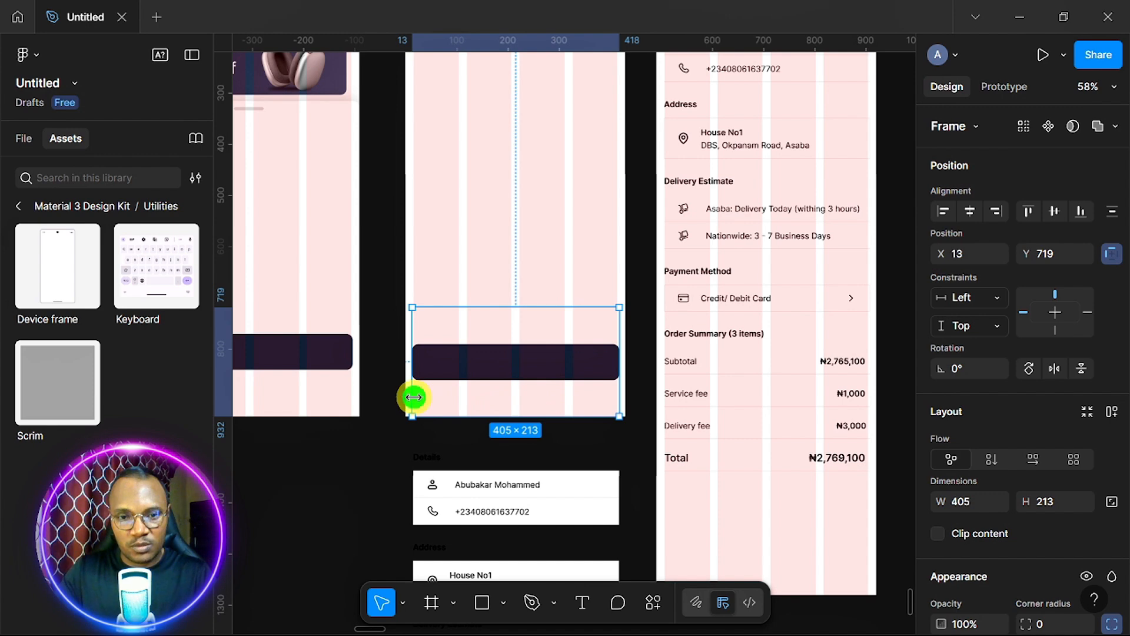
{"action": "left_click_drag", "start_coordinate": [412, 398], "coordinate": [405, 400]}
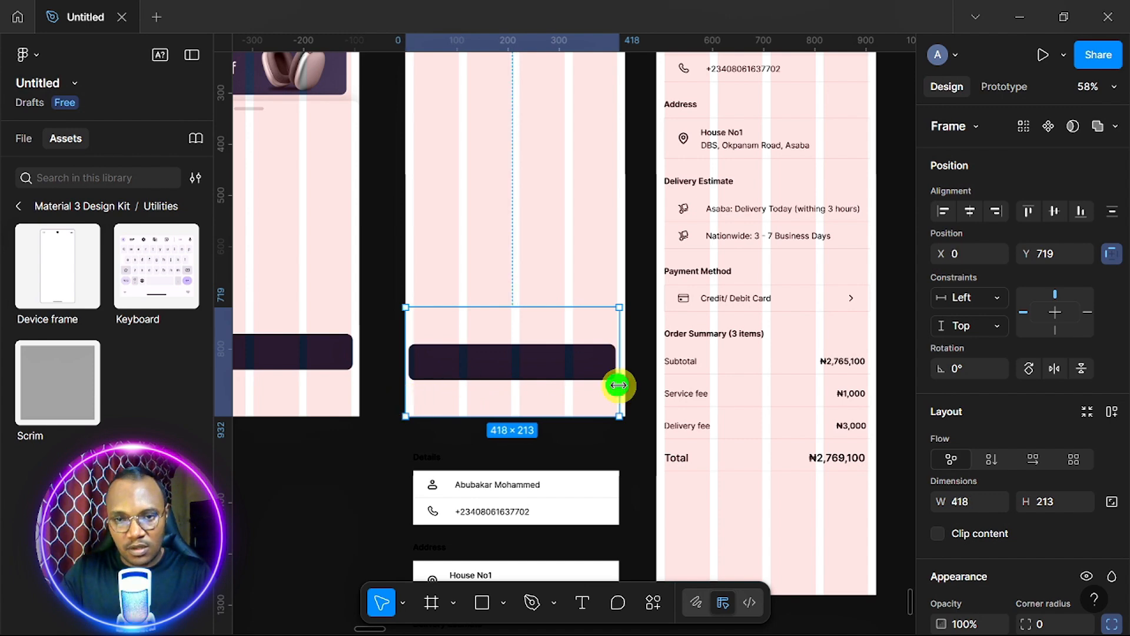
{"action": "left_click_drag", "start_coordinate": [618, 384], "coordinate": [626, 384]}
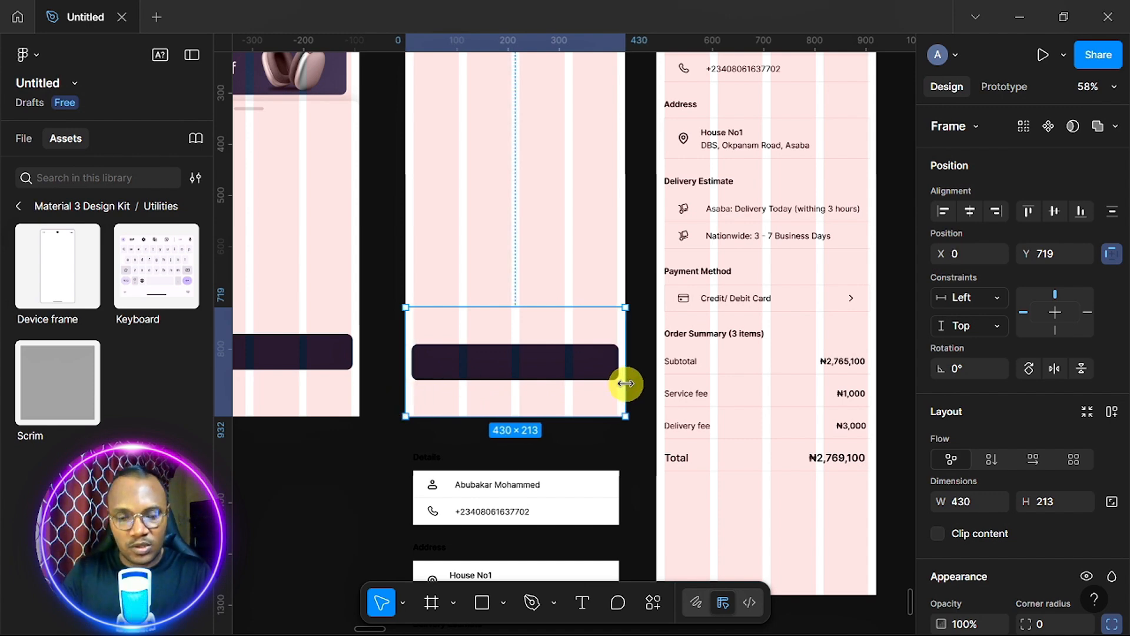
{"action": "scroll", "coordinate": [626, 383], "scroll_direction": "up", "scroll_amount": 5, "text": "ctrl"}
{"action": "scroll", "coordinate": [629, 386], "scroll_direction": "right", "scroll_amount": 1}
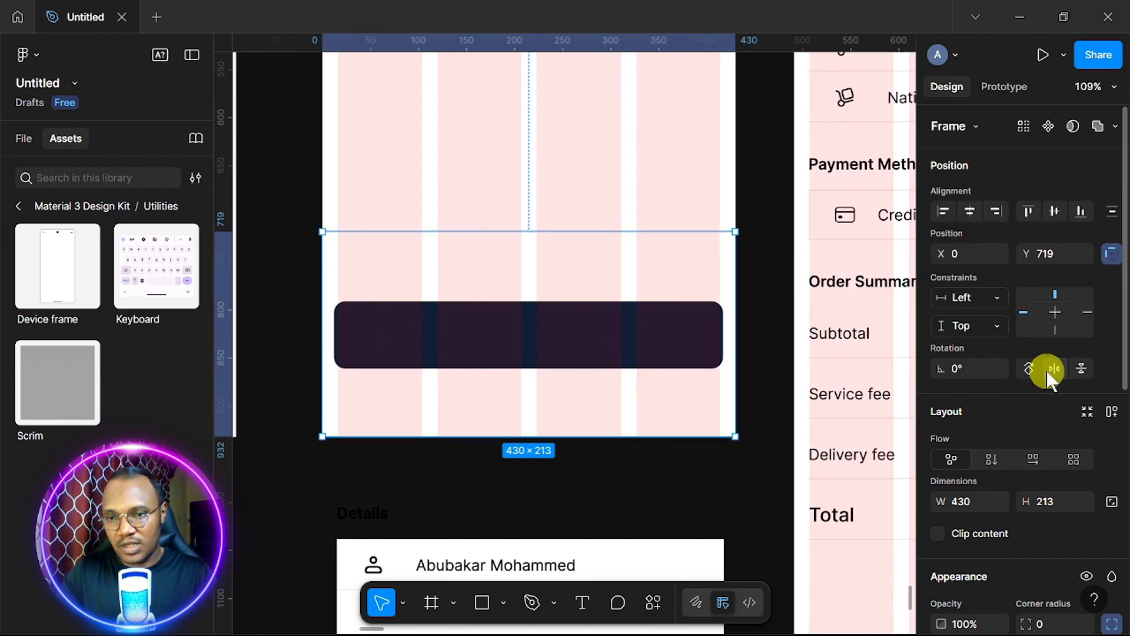
Give the bottom bar frame a white FFFFFF fill and a drop shadow with blur 40.
{"action": "scroll", "coordinate": [1060, 385], "scroll_direction": "down", "scroll_amount": 7}
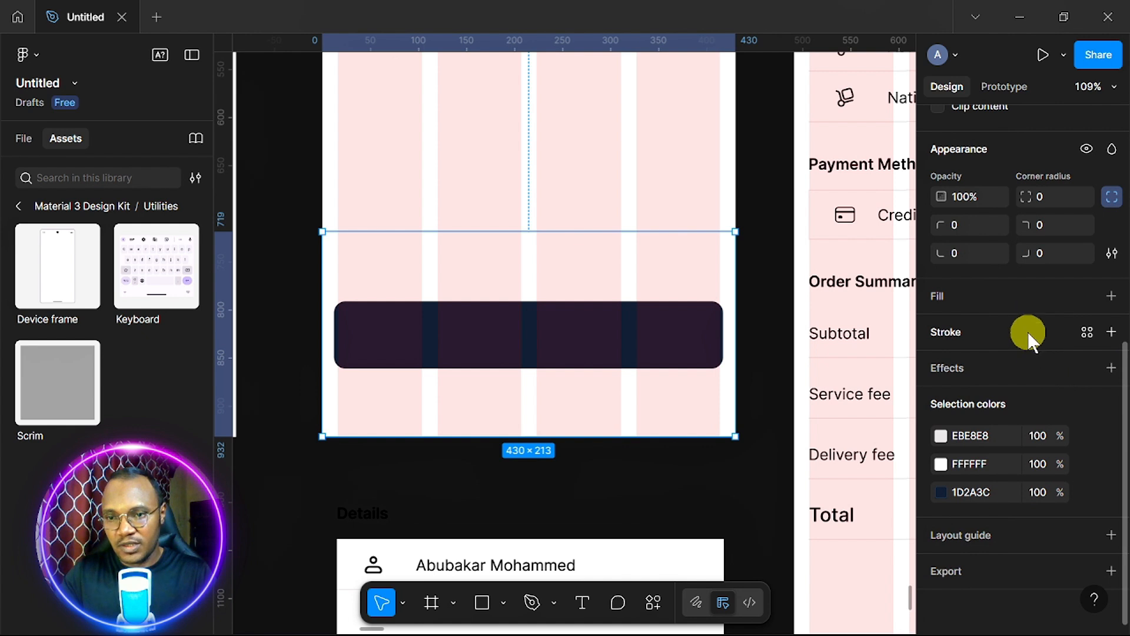
{"action": "left_click", "coordinate": [1114, 296]}
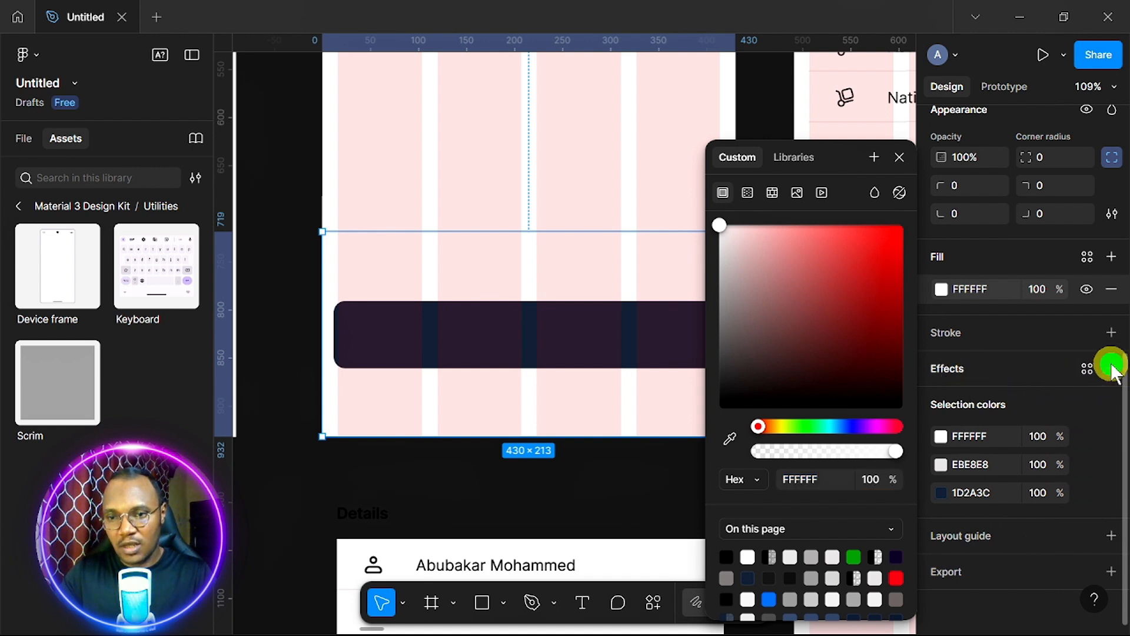
{"action": "left_click", "coordinate": [1112, 369]}
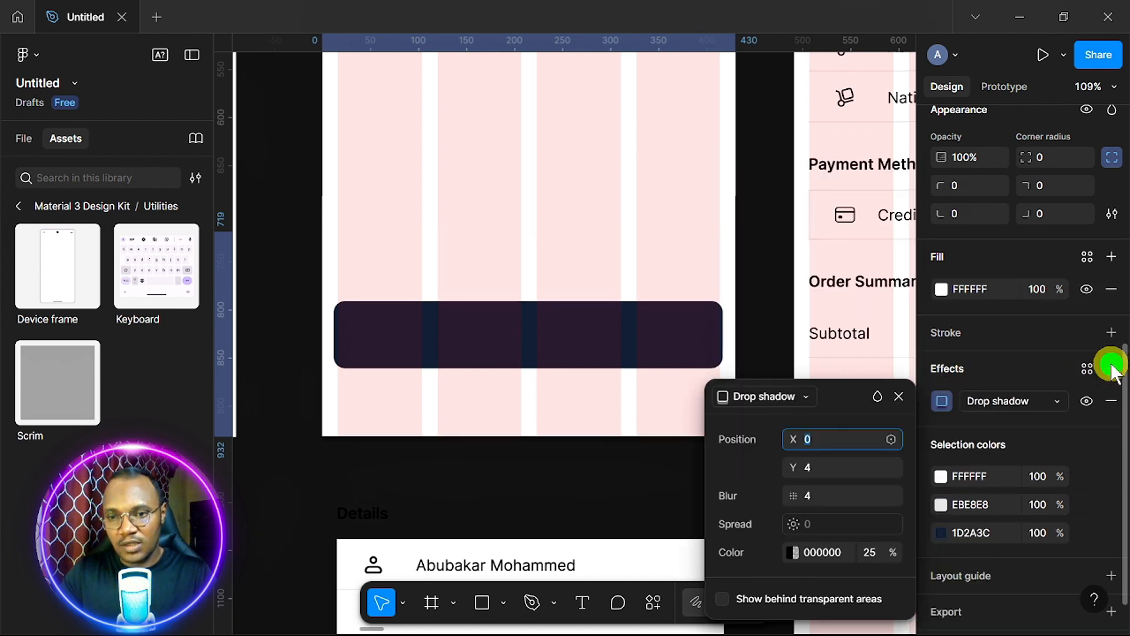
{"action": "left_click", "coordinate": [814, 495]}
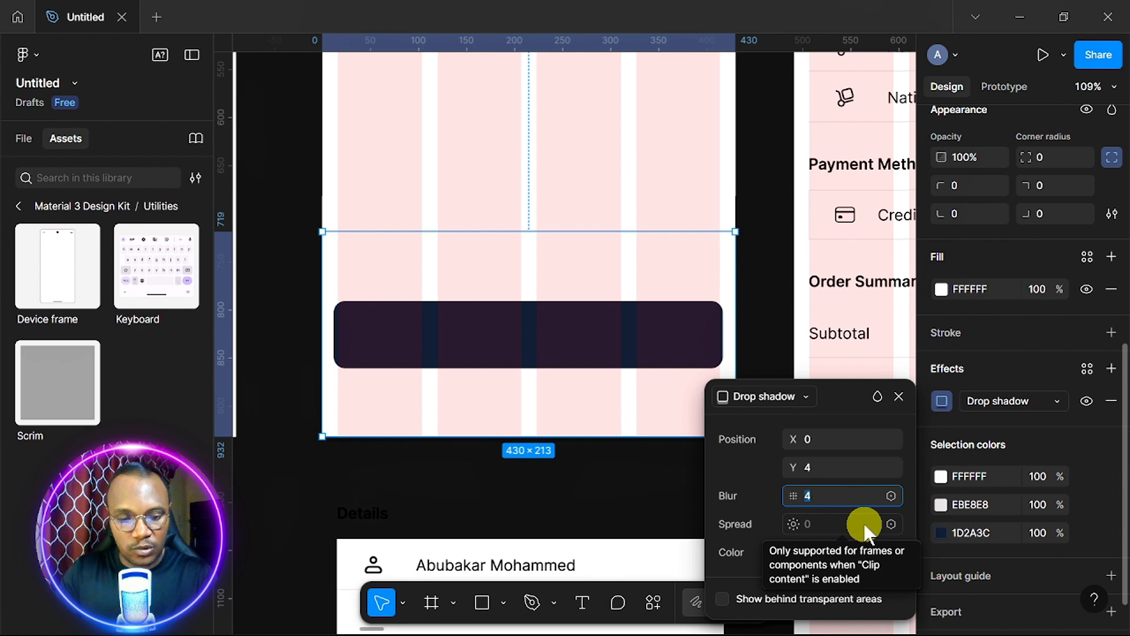
{"action": "type", "text": "40"}
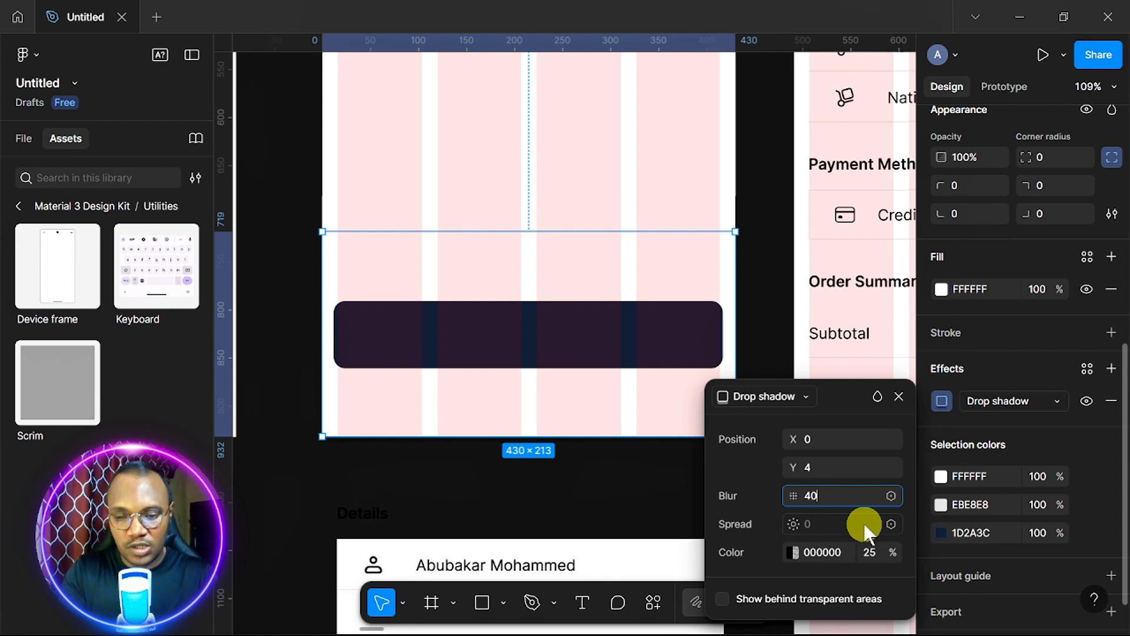
{"action": "key", "text": "Return"}
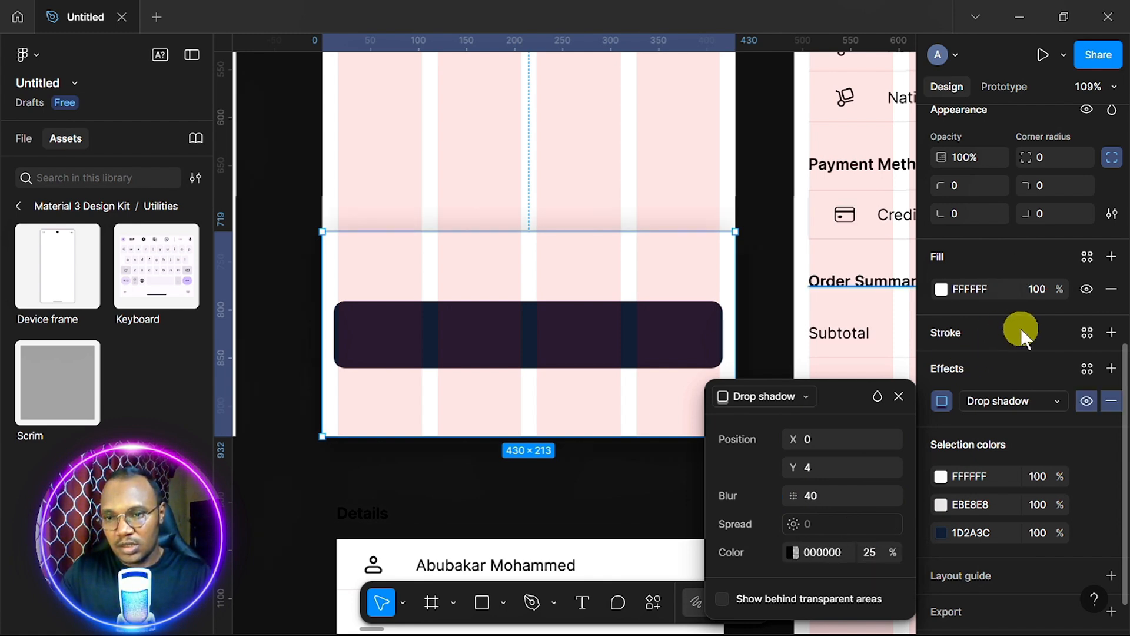
{"action": "scroll", "coordinate": [1028, 348], "scroll_direction": "up", "scroll_amount": 5}
{"action": "scroll", "coordinate": [1027, 353], "scroll_direction": "down", "scroll_amount": 5}
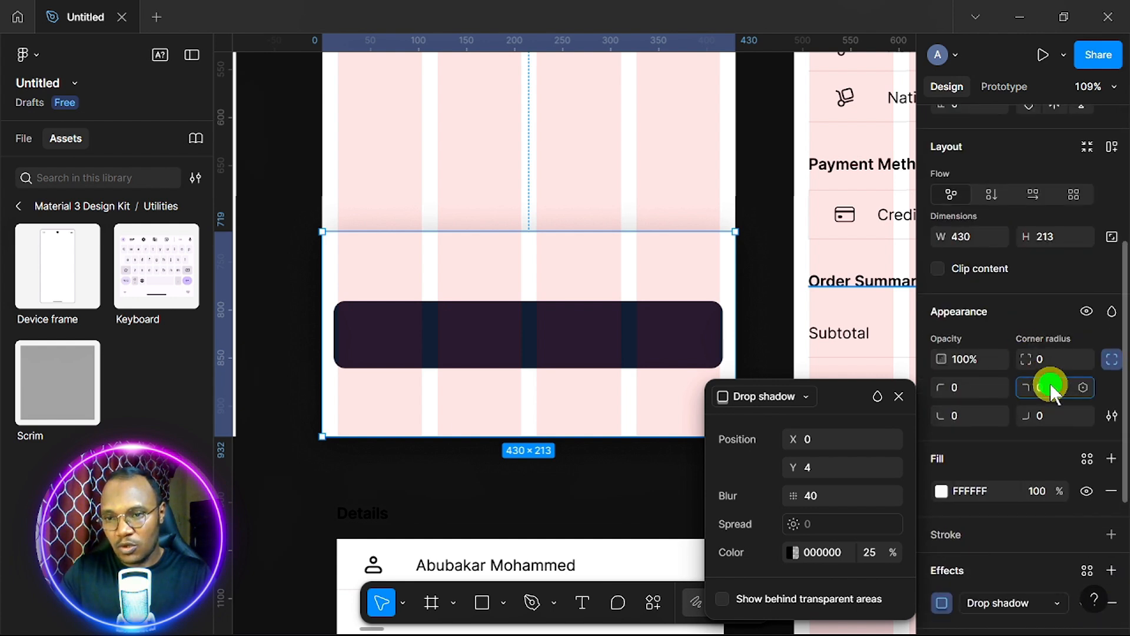
Round the white bottom bar's top-right and top-left corners to a radius of 12.
{"action": "left_click", "coordinate": [1050, 384]}
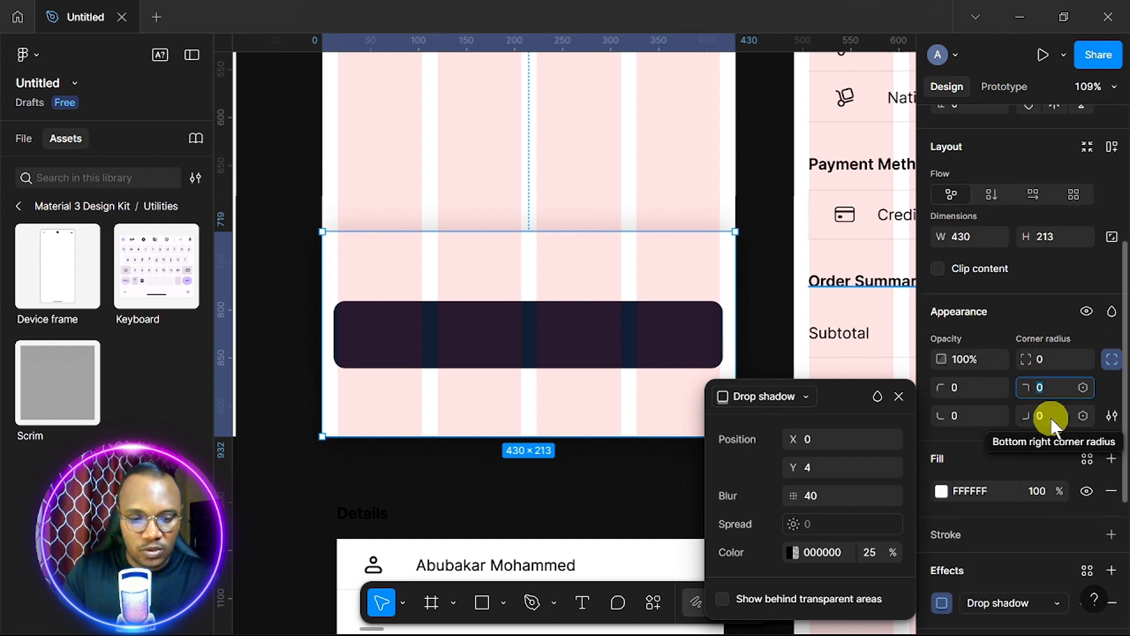
{"action": "type", "text": "12"}
{"action": "left_click", "coordinate": [972, 388]}
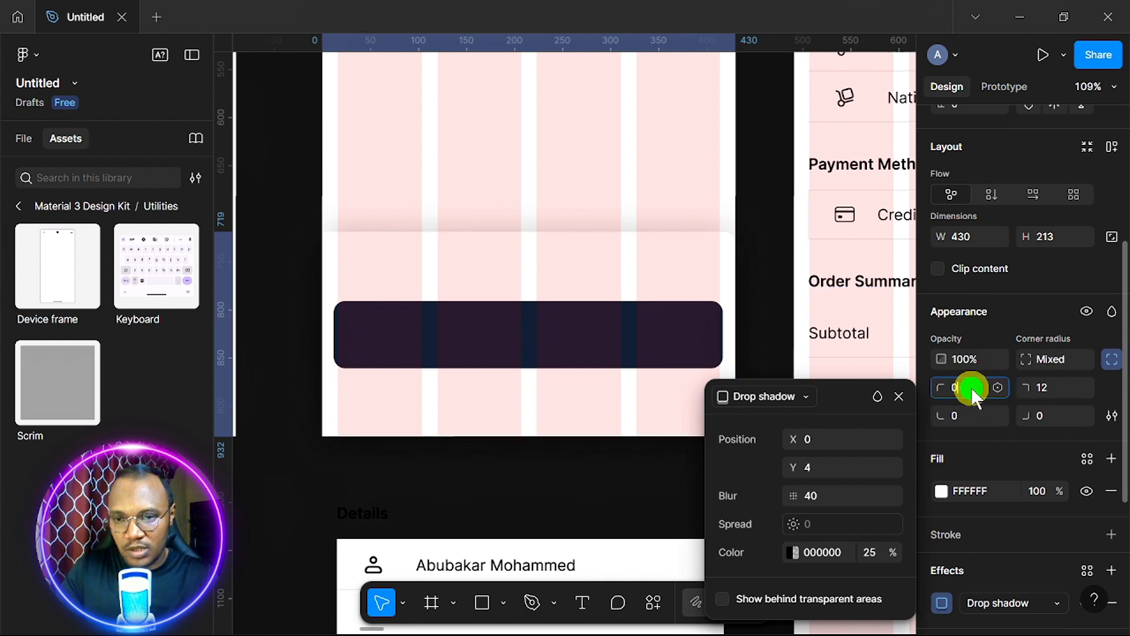
{"action": "type", "text": "12"}
{"action": "key", "text": "Return"}
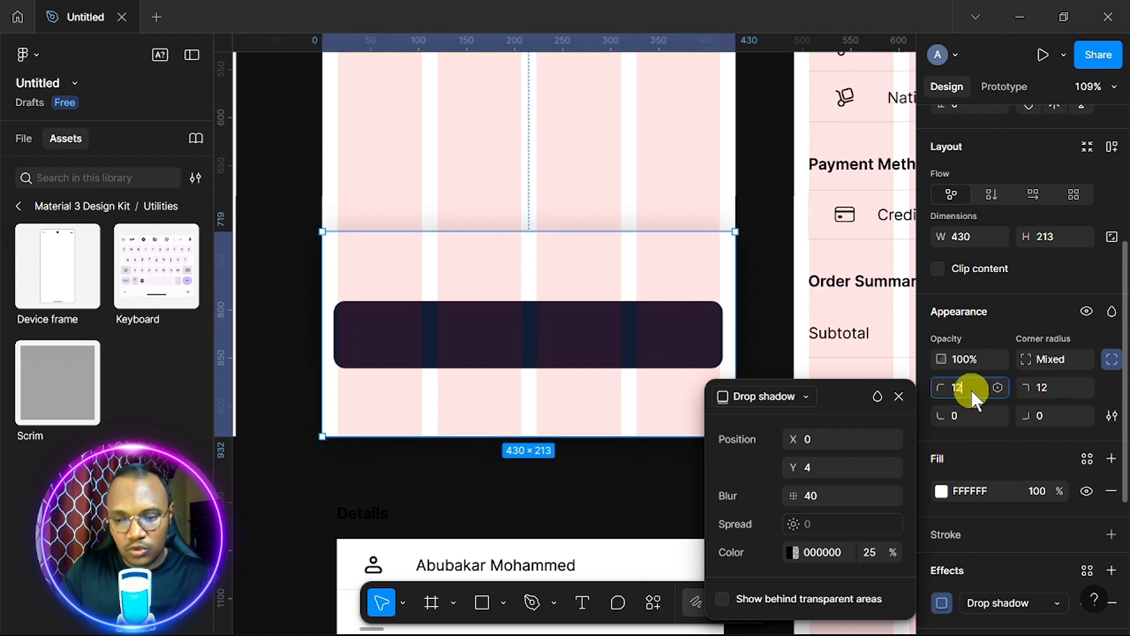
{"action": "left_click", "coordinate": [899, 396]}
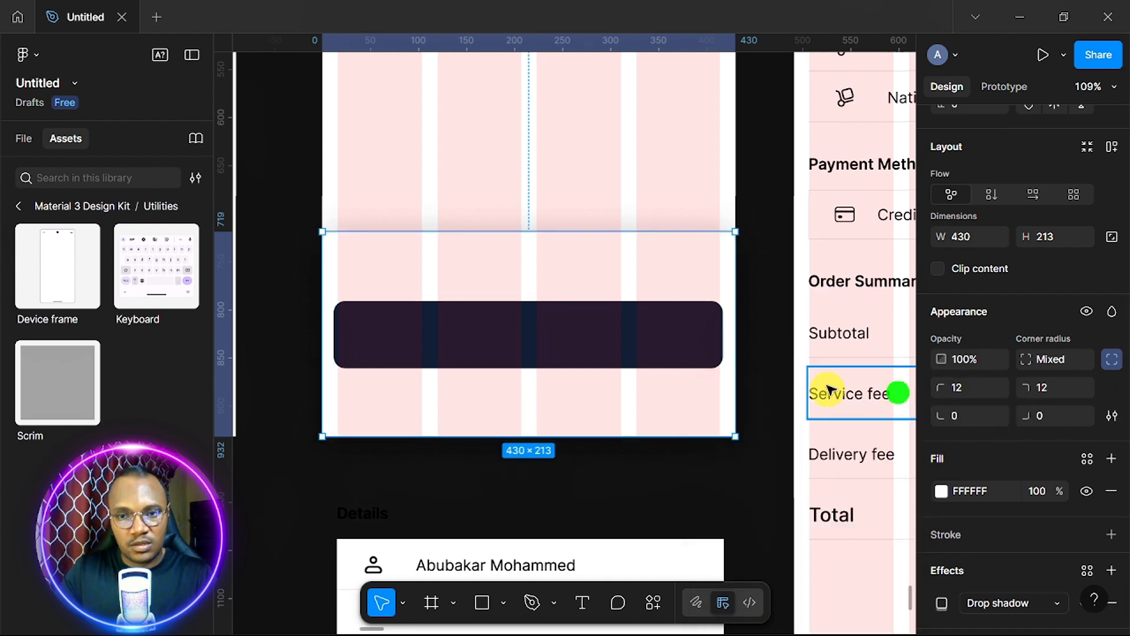
Nudge the dark 405×70 button up inside the bottom bar so it spans Y 51 to 121.
{"action": "left_click", "coordinate": [646, 343]}
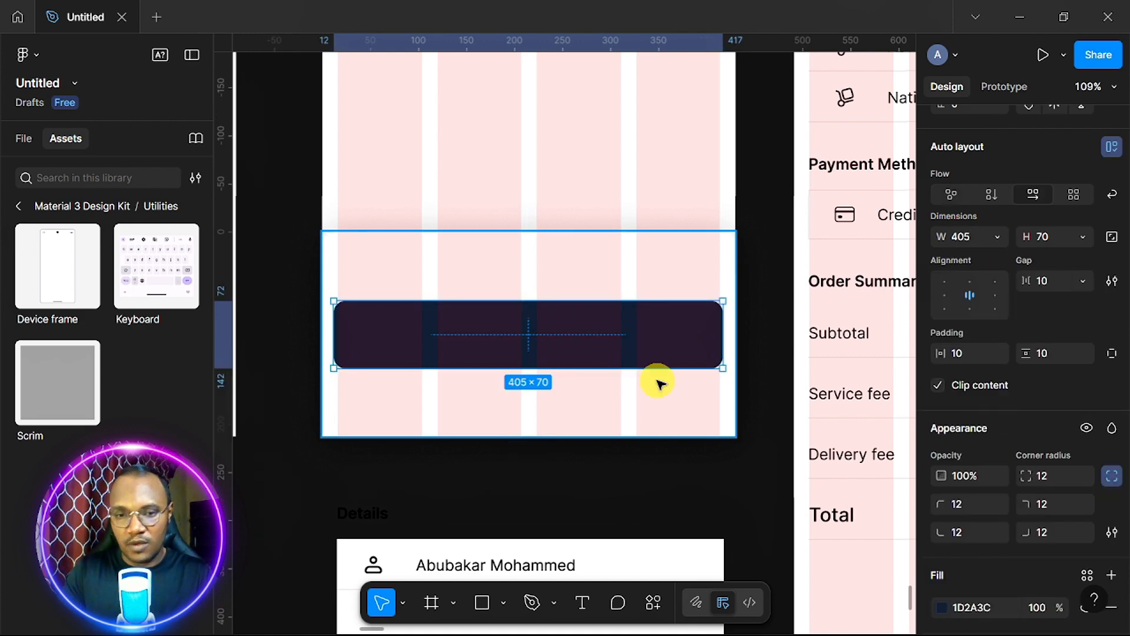
{"action": "scroll", "coordinate": [658, 383], "scroll_direction": "down", "scroll_amount": 3}
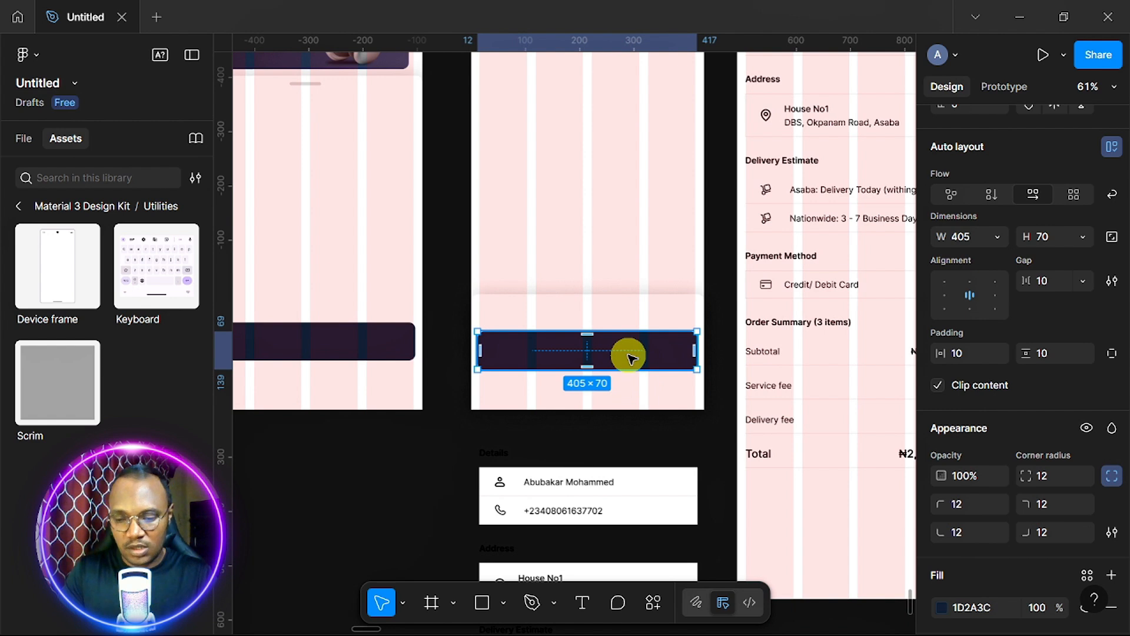
{"action": "key", "text": "Up"}
{"action": "key", "text": "Up"}
{"action": "key", "text": "Up"}
{"action": "key", "text": "Up"}
{"action": "key", "text": "Up"}
{"action": "key", "text": "Up"}
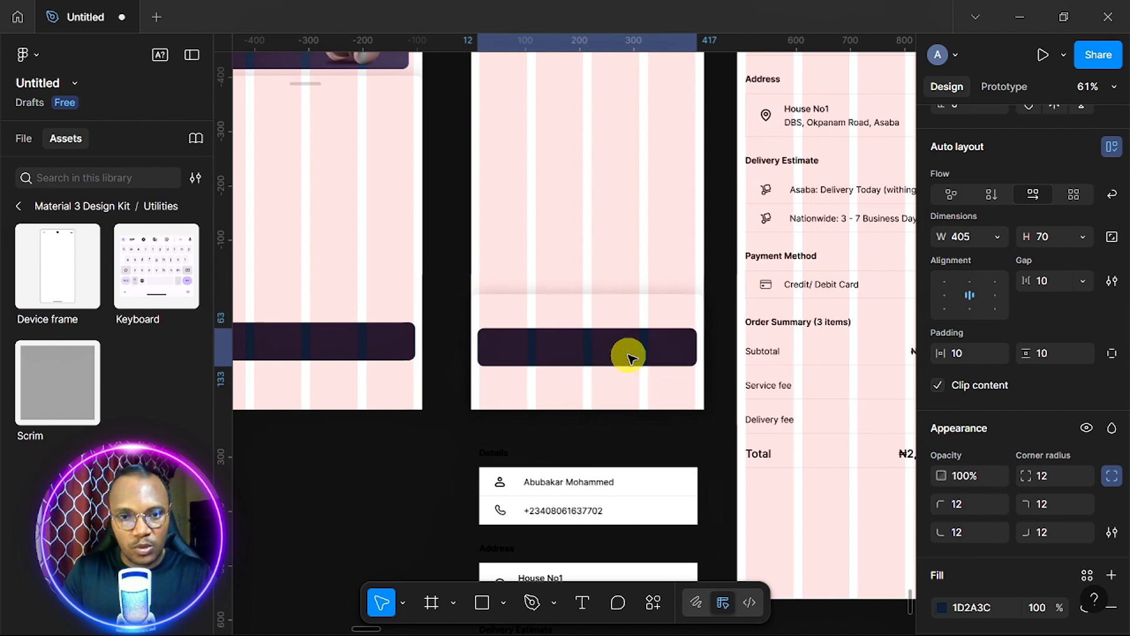
{"action": "key", "text": "Up"}
{"action": "key", "text": "Up"}
{"action": "key", "text": "Up"}
{"action": "key", "text": "Up"}
{"action": "key", "text": "Up"}
{"action": "key", "text": "Up"}
{"action": "key", "text": "Up"}
{"action": "key", "text": "Up"}
{"action": "key", "text": "Up"}
{"action": "key", "text": "Up"}
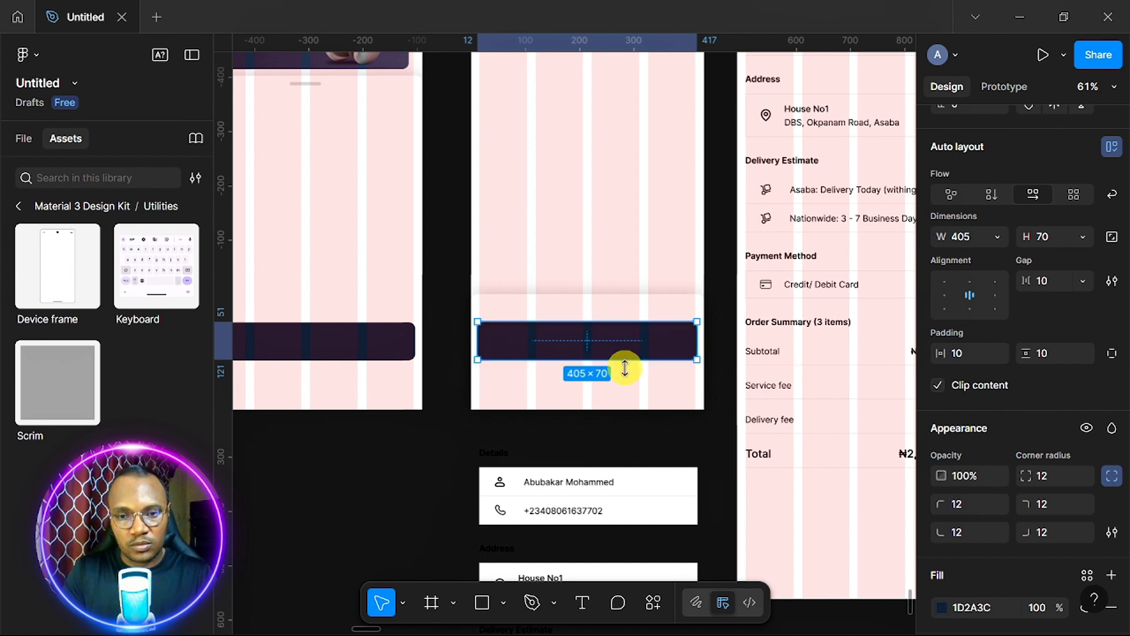
{"action": "scroll", "coordinate": [627, 368], "scroll_direction": "down", "scroll_amount": 3}
{"action": "scroll", "coordinate": [627, 375], "scroll_direction": "left", "scroll_amount": 3}
{"action": "scroll", "coordinate": [627, 374], "scroll_direction": "up", "scroll_amount": 3}
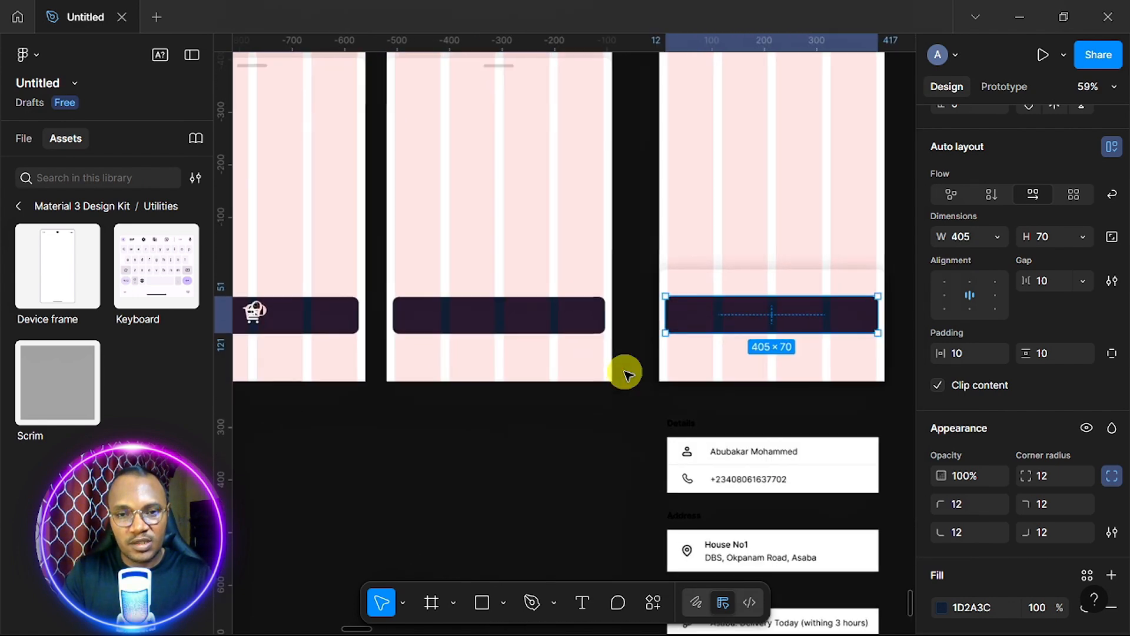
{"action": "scroll", "coordinate": [627, 374], "scroll_direction": "left", "scroll_amount": 1}
{"action": "scroll", "coordinate": [627, 374], "scroll_direction": "down", "scroll_amount": 2}
{"action": "scroll", "coordinate": [627, 374], "scroll_direction": "left", "scroll_amount": 5}
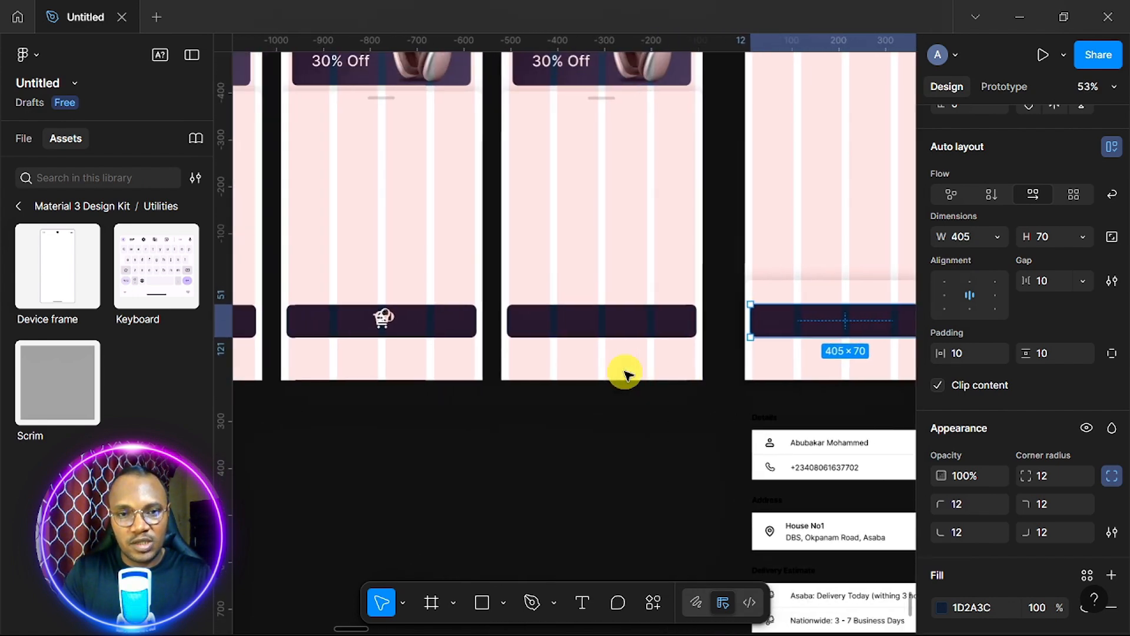
{"action": "scroll", "coordinate": [627, 374], "scroll_direction": "down", "scroll_amount": 2}
{"action": "scroll", "coordinate": [627, 374], "scroll_direction": "left", "scroll_amount": 5}
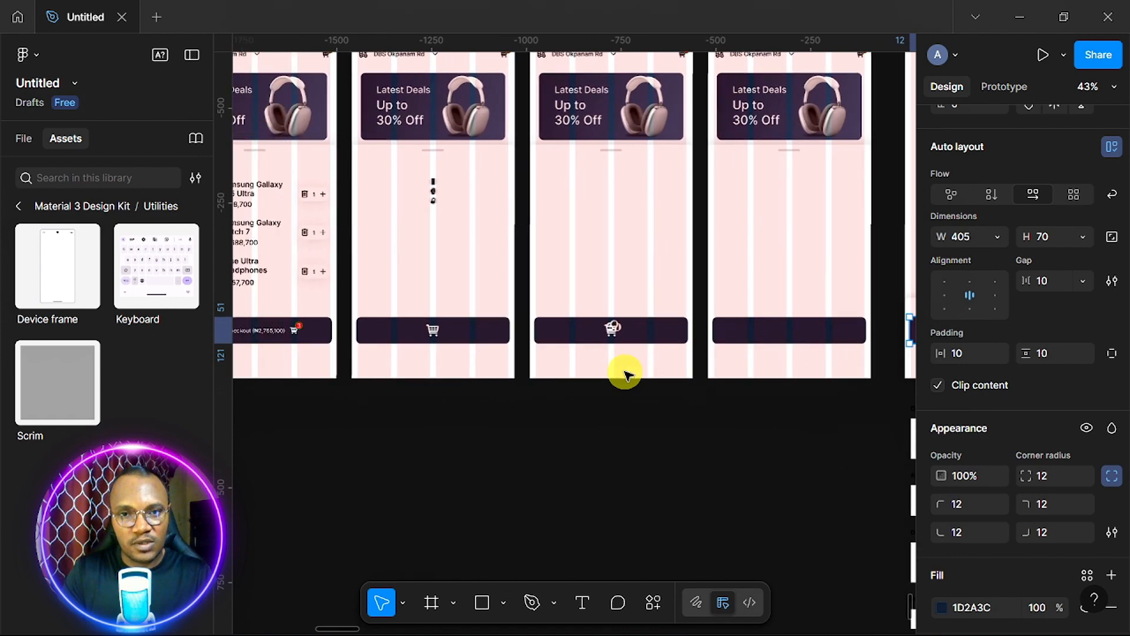
{"action": "scroll", "coordinate": [626, 375], "scroll_direction": "left", "scroll_amount": 3}
{"action": "scroll", "coordinate": [625, 375], "scroll_direction": "down", "scroll_amount": 1}
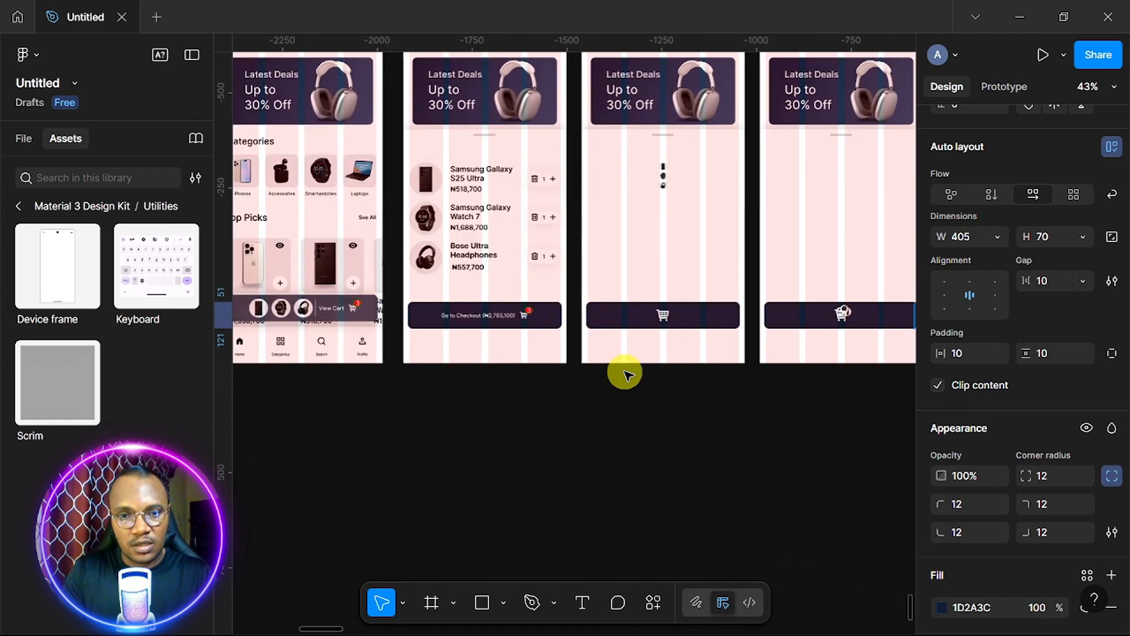
Move the 'Go to Checkout (₦2,765,100)' label into the dark button and set it to ignore auto layout.
{"action": "left_click", "coordinate": [491, 316]}
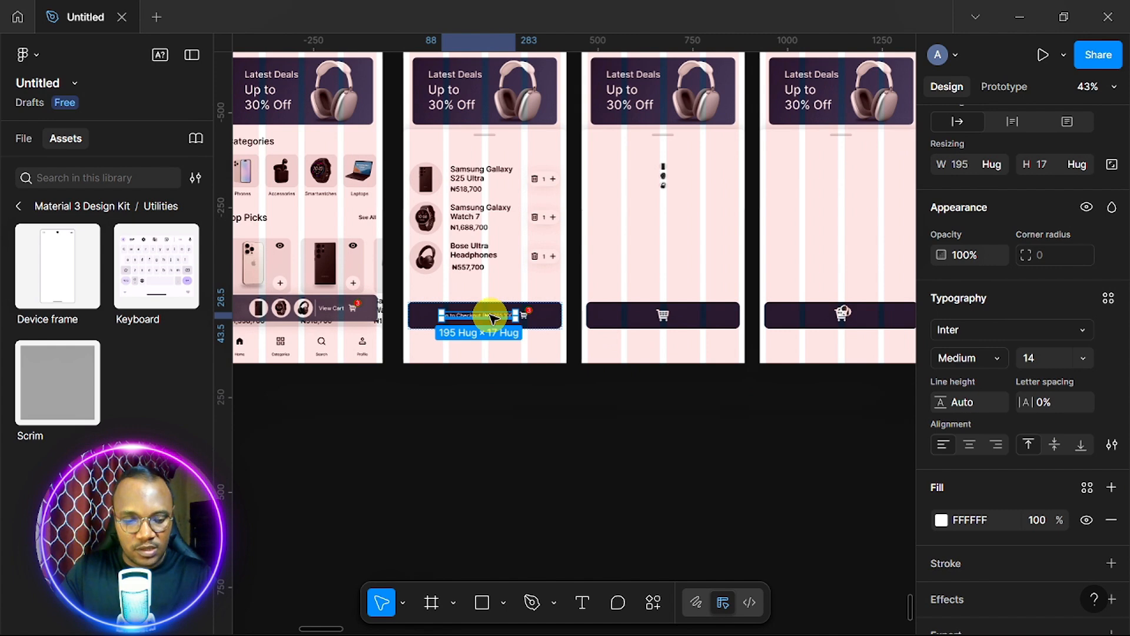
{"action": "left_click_drag", "start_coordinate": [491, 316], "coordinate": [449, 317]}
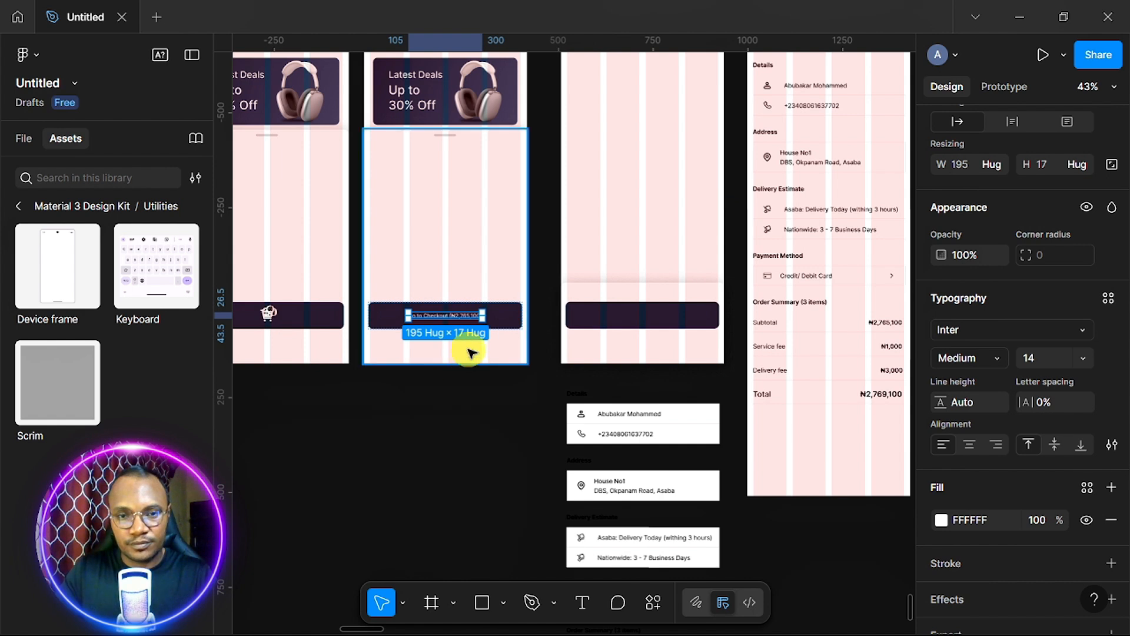
{"action": "scroll", "coordinate": [1097, 290], "scroll_direction": "up", "scroll_amount": 5}
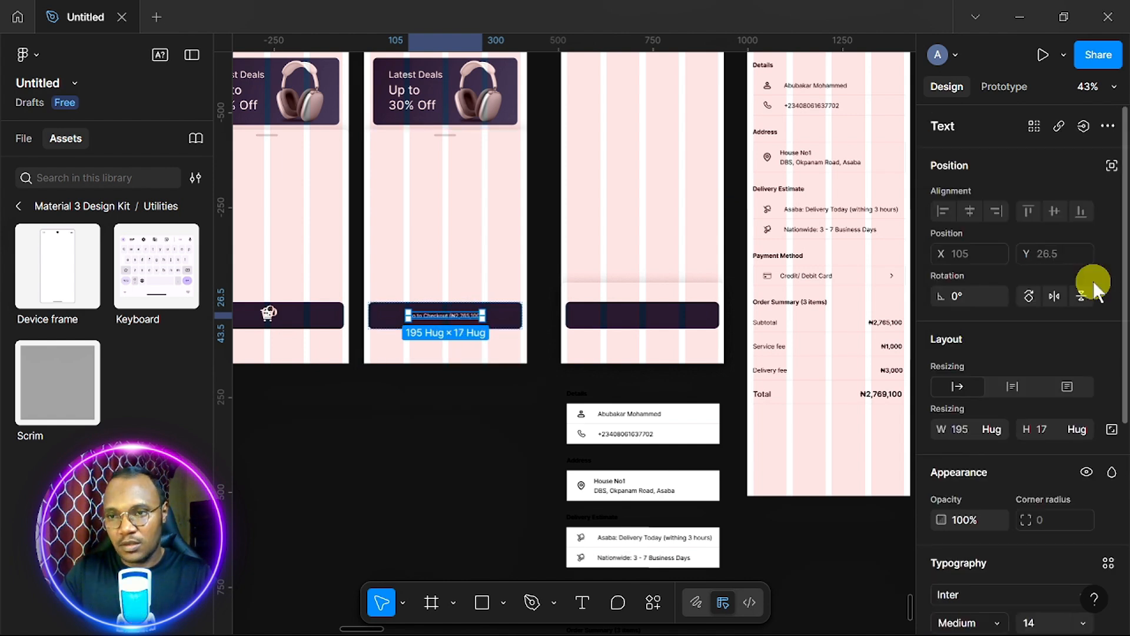
{"action": "left_click", "coordinate": [1111, 166]}
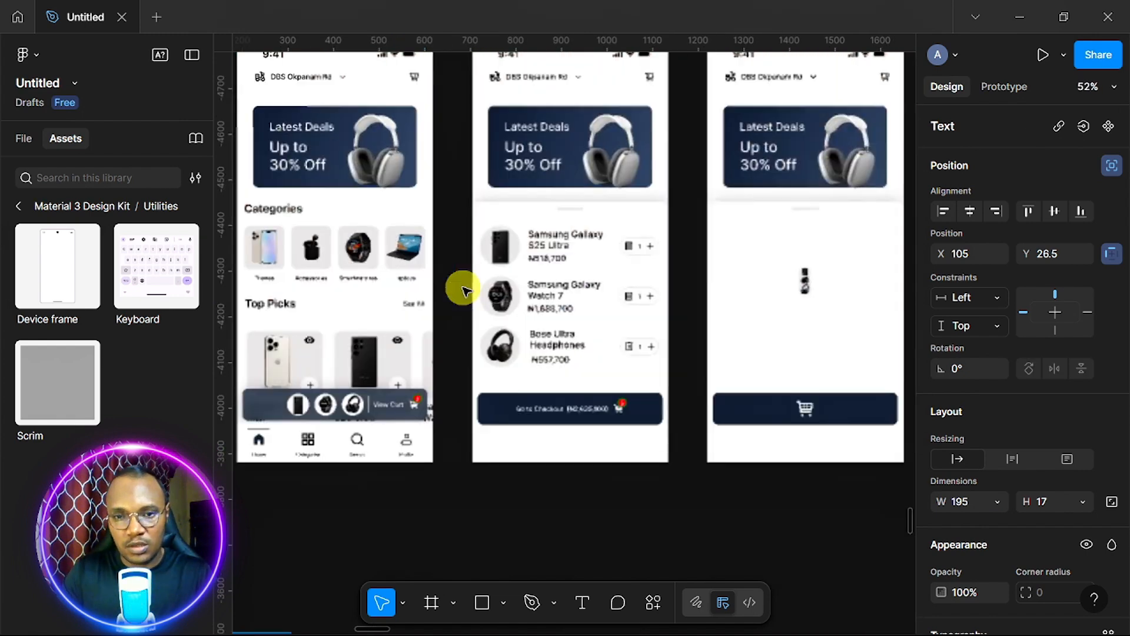
{"action": "scroll", "coordinate": [465, 290], "scroll_direction": "right", "scroll_amount": 10}
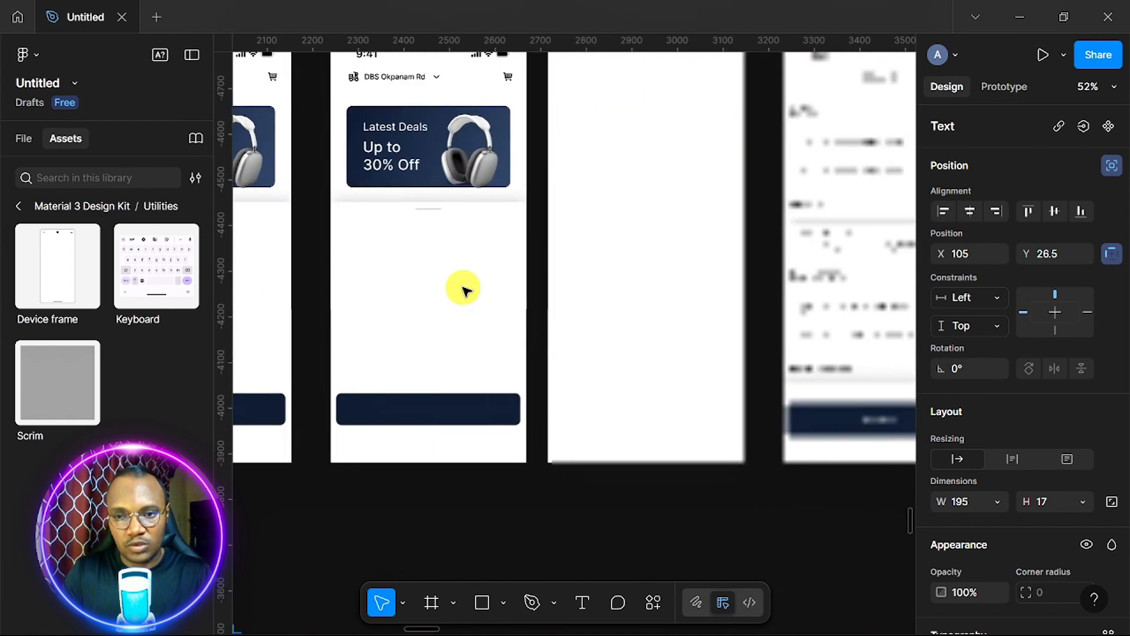
{"action": "scroll", "coordinate": [463, 289], "scroll_direction": "right", "scroll_amount": 5}
{"action": "key", "text": "shift+2"}
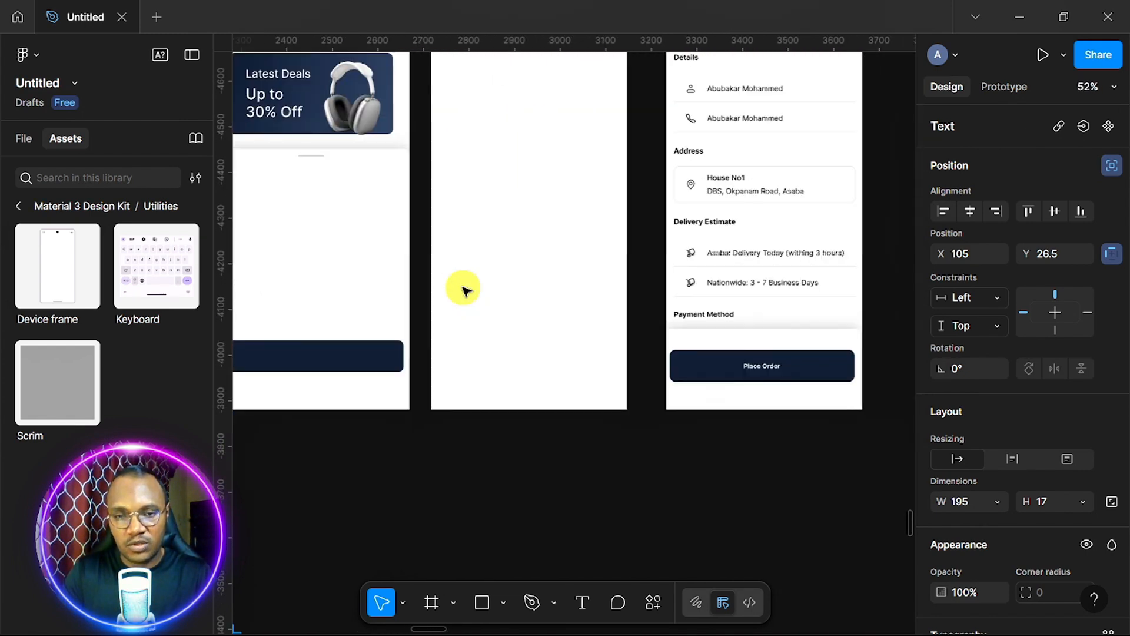
{"action": "scroll", "coordinate": [781, 308], "scroll_direction": "right", "scroll_amount": 2}
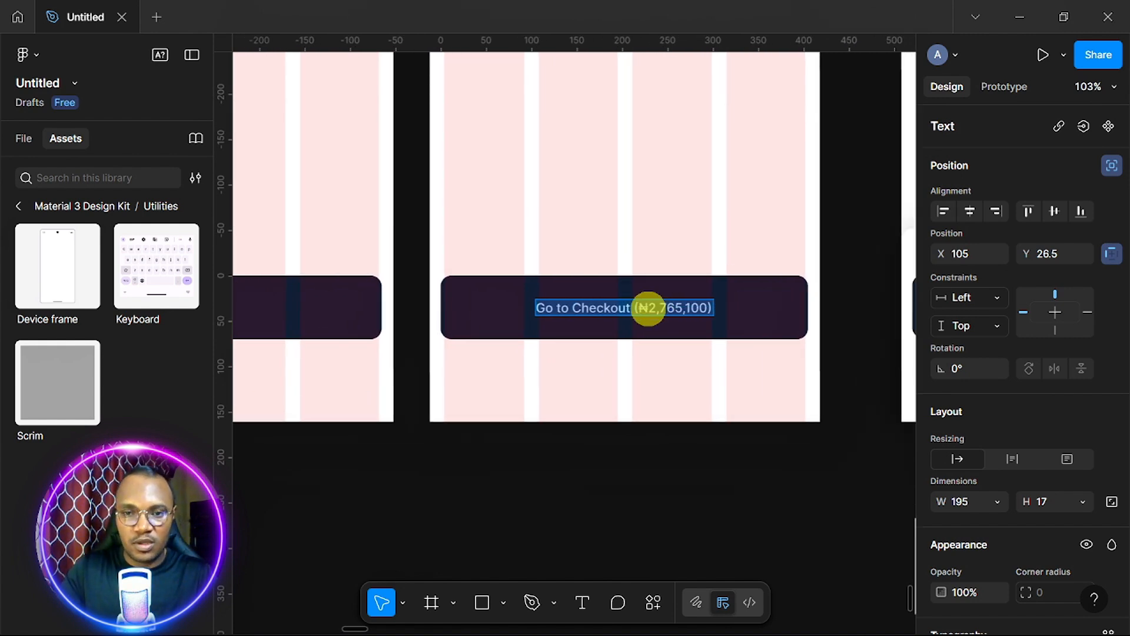
Change the button label text to 'Place Order'.
{"action": "type", "text": "p"}
{"action": "key", "text": "BackSpace"}
{"action": "type", "text": "Place"}
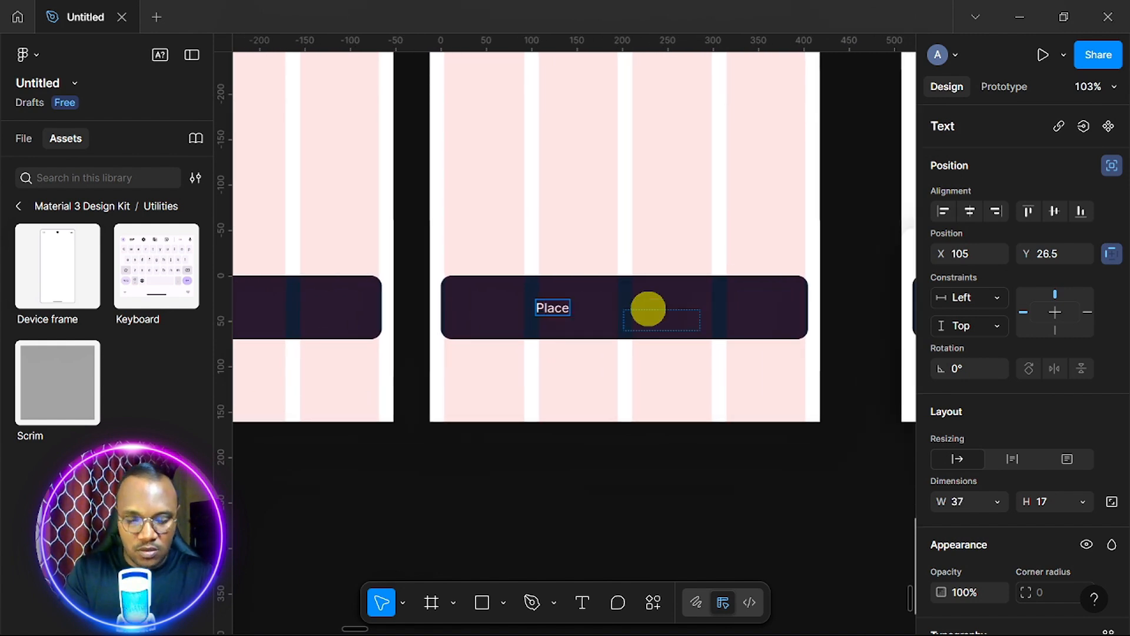
{"action": "type", "text": " Order"}
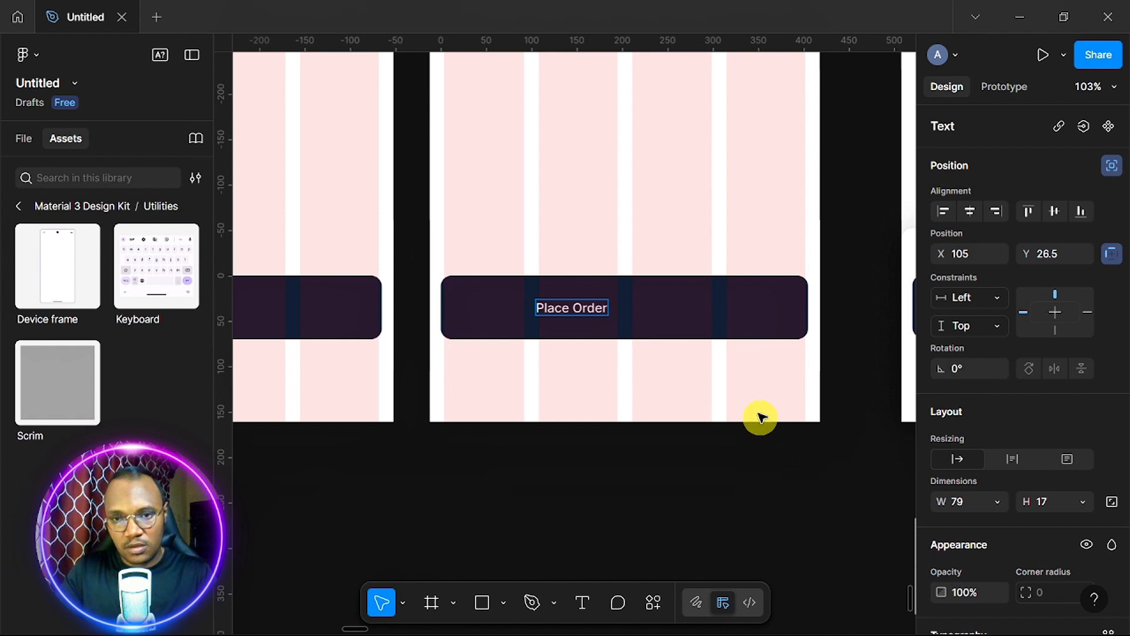
{"action": "key", "text": "Escape"}
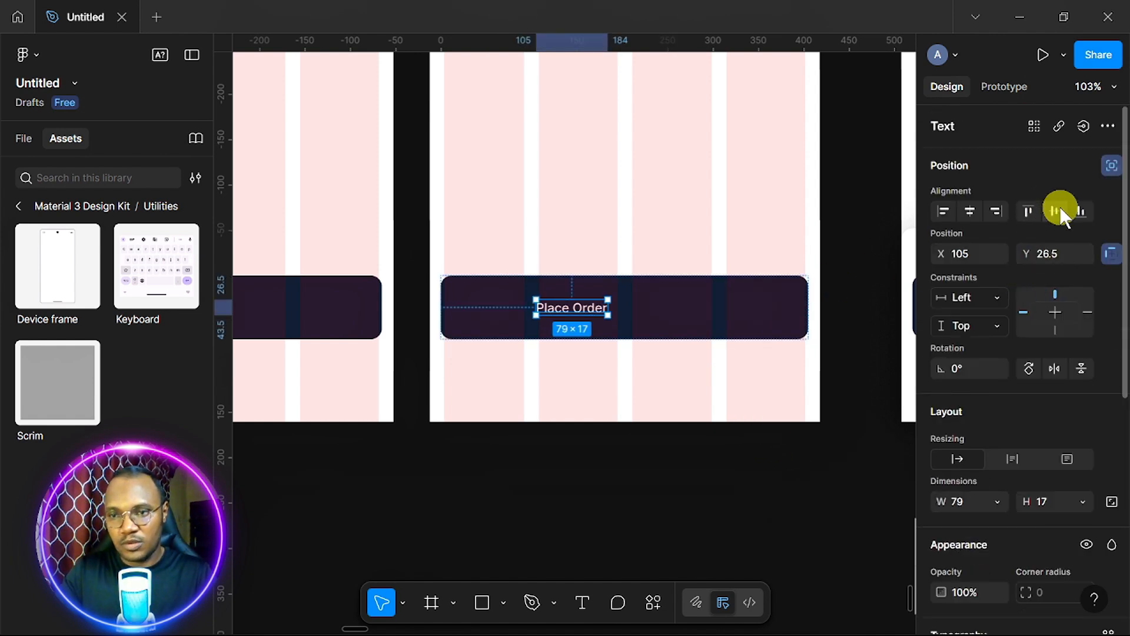
Centre the Place Order label vertically in the button and shift it leftward.
{"action": "left_click", "coordinate": [1056, 208]}
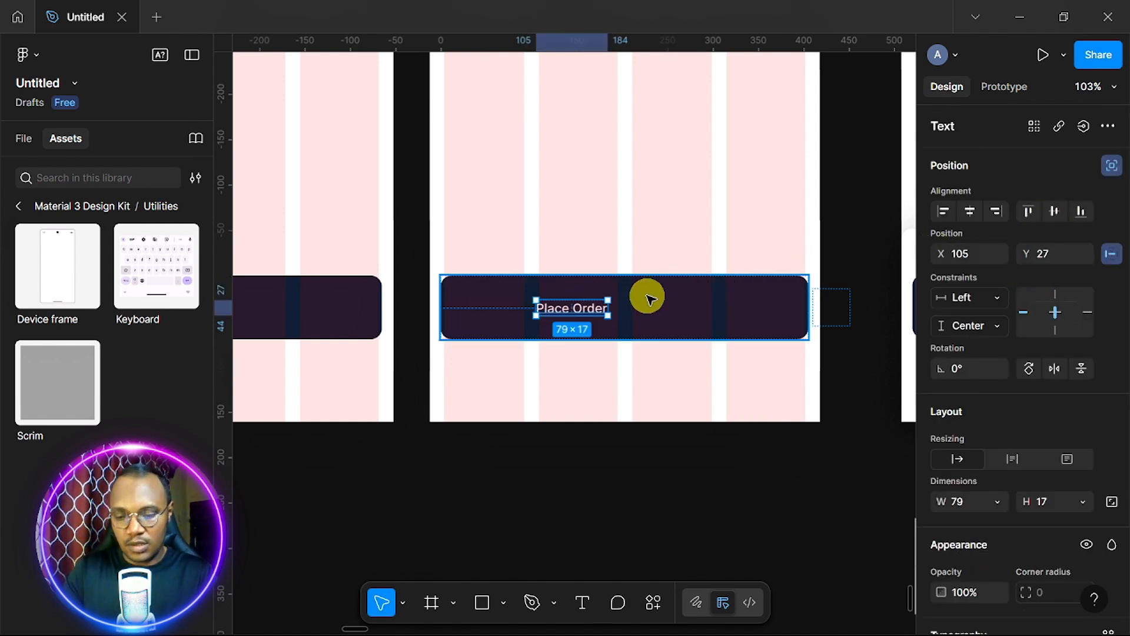
{"action": "key", "text": "Left"}
{"action": "key", "text": "Left"}
{"action": "key", "text": "Left"}
{"action": "key", "text": "Left"}
{"action": "key", "text": "Left"}
{"action": "key", "text": "Left"}
{"action": "key", "text": "Left"}
{"action": "key", "text": "Left"}
{"action": "key", "text": "Left"}
{"action": "key", "text": "Left"}
{"action": "key", "text": "Left"}
{"action": "key", "text": "Left"}
{"action": "key", "text": "Left"}
{"action": "key", "text": "Left"}
{"action": "key", "text": "Left"}
{"action": "key", "text": "Left"}
{"action": "key", "text": "Left"}
{"action": "key", "text": "Left"}
{"action": "key", "text": "Left"}
{"action": "key", "text": "Left"}
{"action": "key", "text": "Left"}
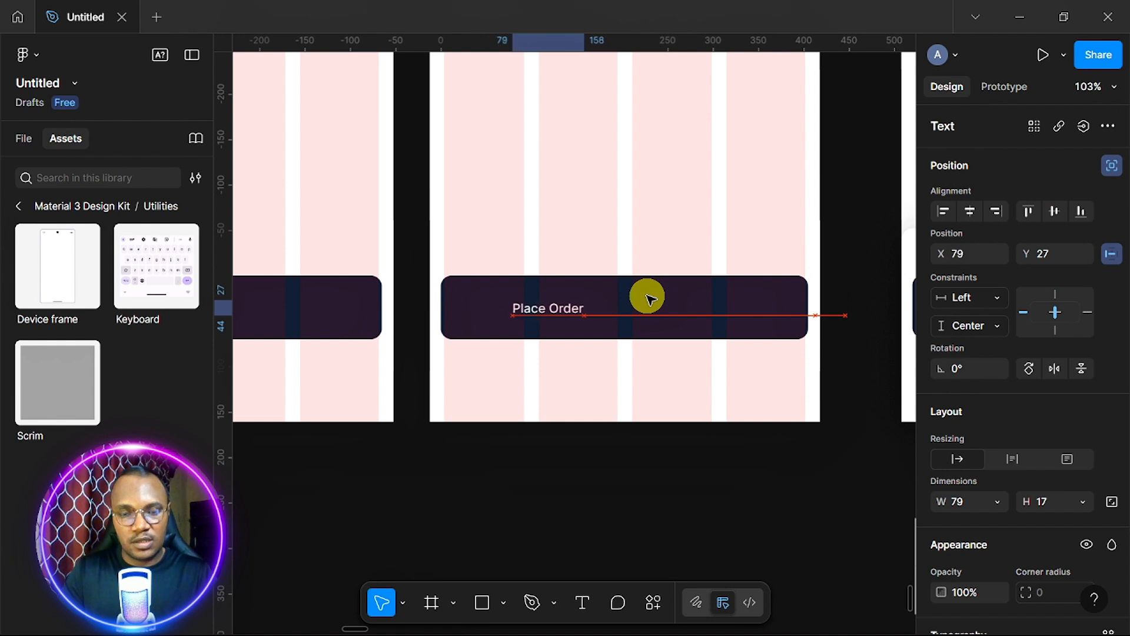
{"action": "key", "text": "Left"}
{"action": "key", "text": "Left"}
{"action": "key", "text": "Left"}
{"action": "key", "text": "Left"}
{"action": "key", "text": "Left"}
{"action": "key", "text": "Left"}
{"action": "key", "text": "Left"}
{"action": "key", "text": "Left"}
{"action": "key", "text": "Left"}
{"action": "key", "text": "Left"}
{"action": "key", "text": "Left"}
{"action": "key", "text": "Left"}
{"action": "key", "text": "Left"}
{"action": "key", "text": "Left"}
{"action": "key", "text": "Left"}
{"action": "key", "text": "Left"}
{"action": "key", "text": "Left"}
{"action": "key", "text": "Left"}
{"action": "key", "text": "Left"}
{"action": "key", "text": "Left"}
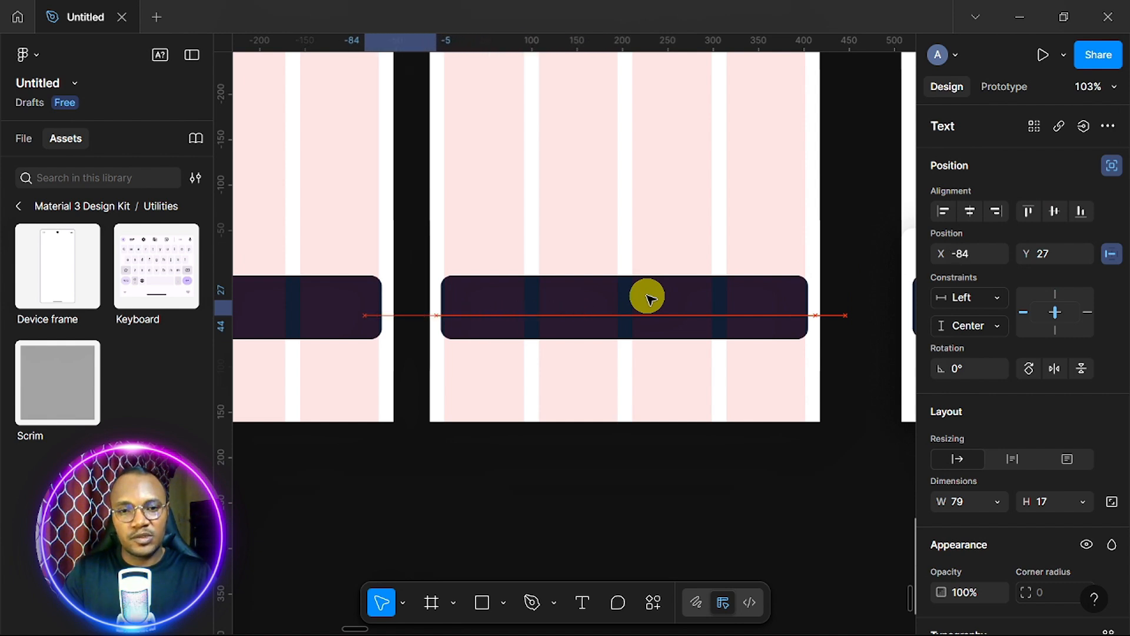
{"action": "key", "text": "Left"}
{"action": "key", "text": "Left"}
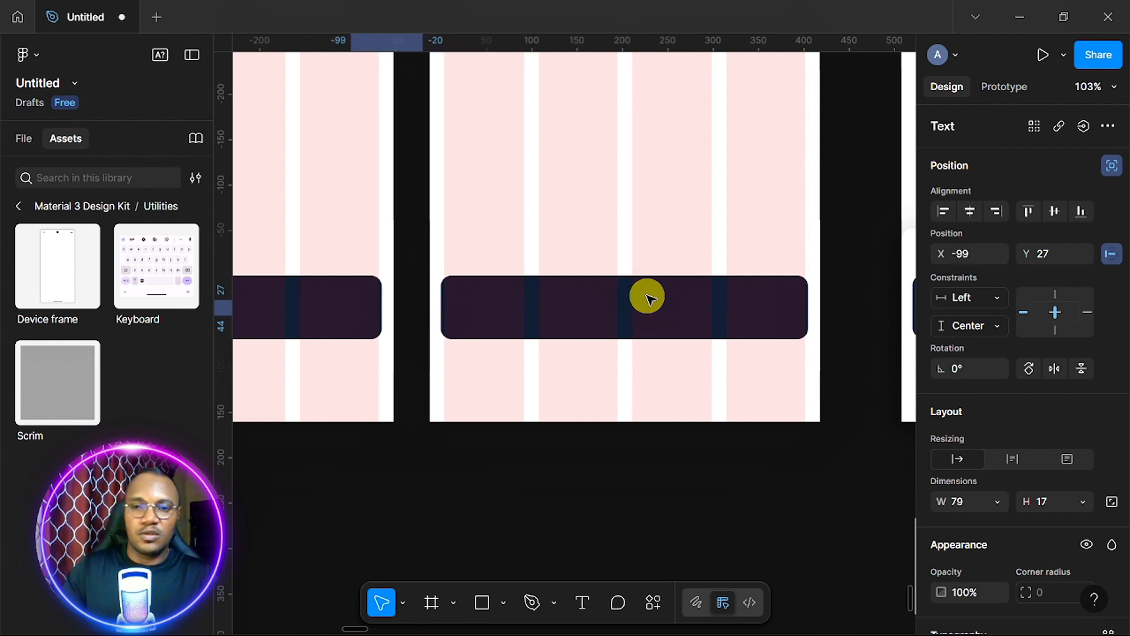
Replace the third frame's 405×70 dark bar with the copied element using Paste to replace.
{"action": "left_click", "coordinate": [646, 316]}
{"action": "scroll", "coordinate": [646, 316], "scroll_direction": "down", "scroll_amount": 3}
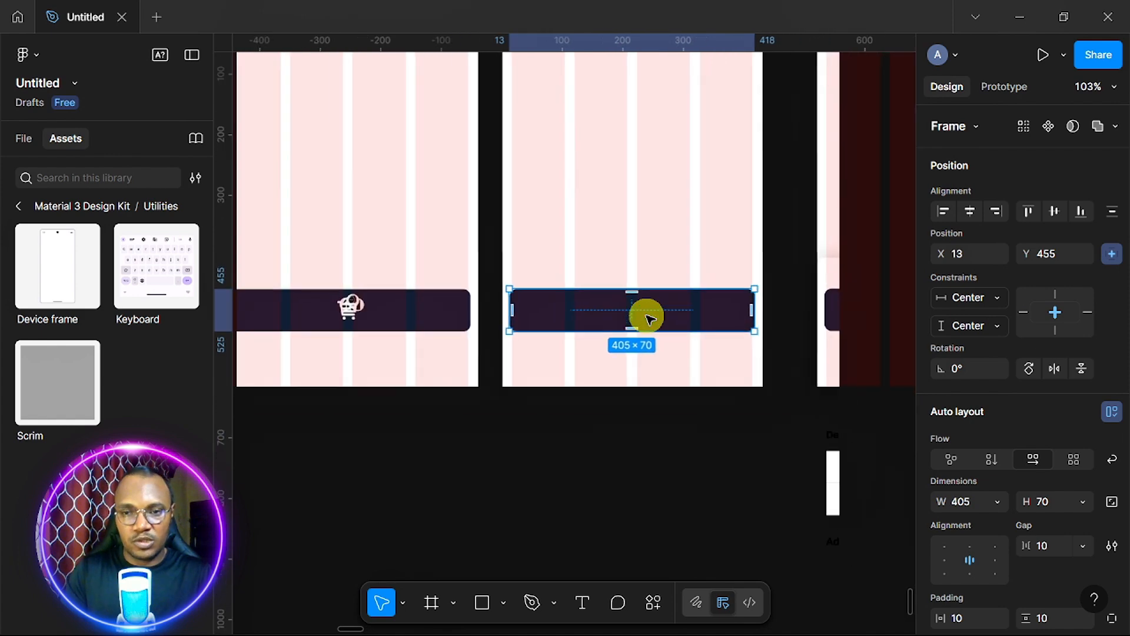
{"action": "scroll", "coordinate": [647, 315], "scroll_direction": "right", "scroll_amount": 1}
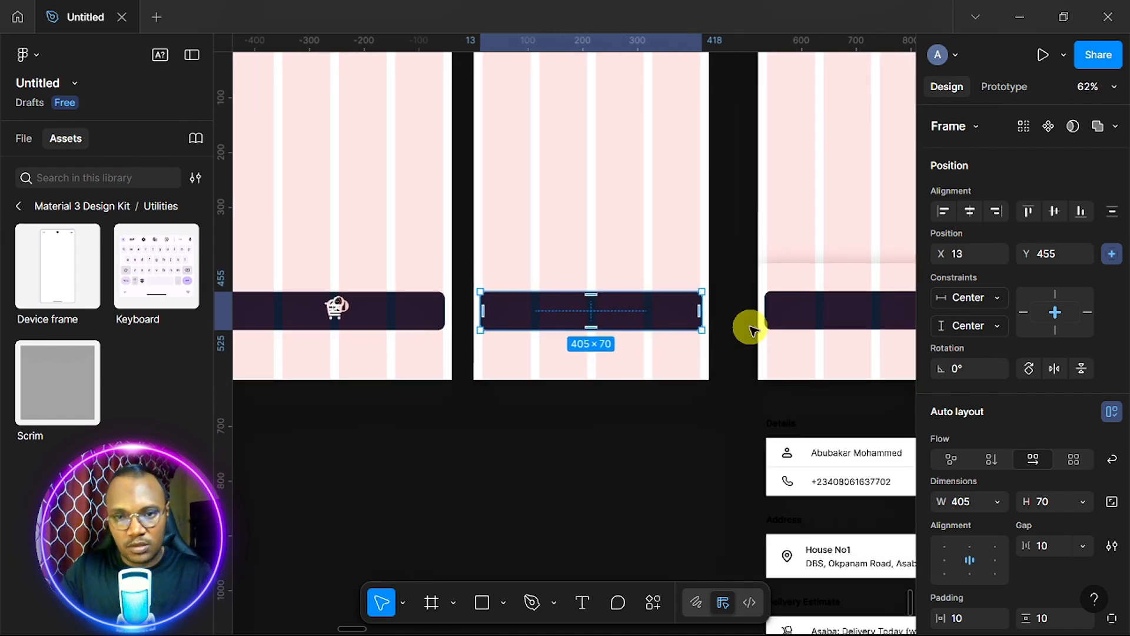
{"action": "scroll", "coordinate": [751, 328], "scroll_direction": "right", "scroll_amount": 1}
{"action": "scroll", "coordinate": [751, 328], "scroll_direction": "down", "scroll_amount": 1}
{"action": "scroll", "coordinate": [751, 328], "scroll_direction": "right", "scroll_amount": 5}
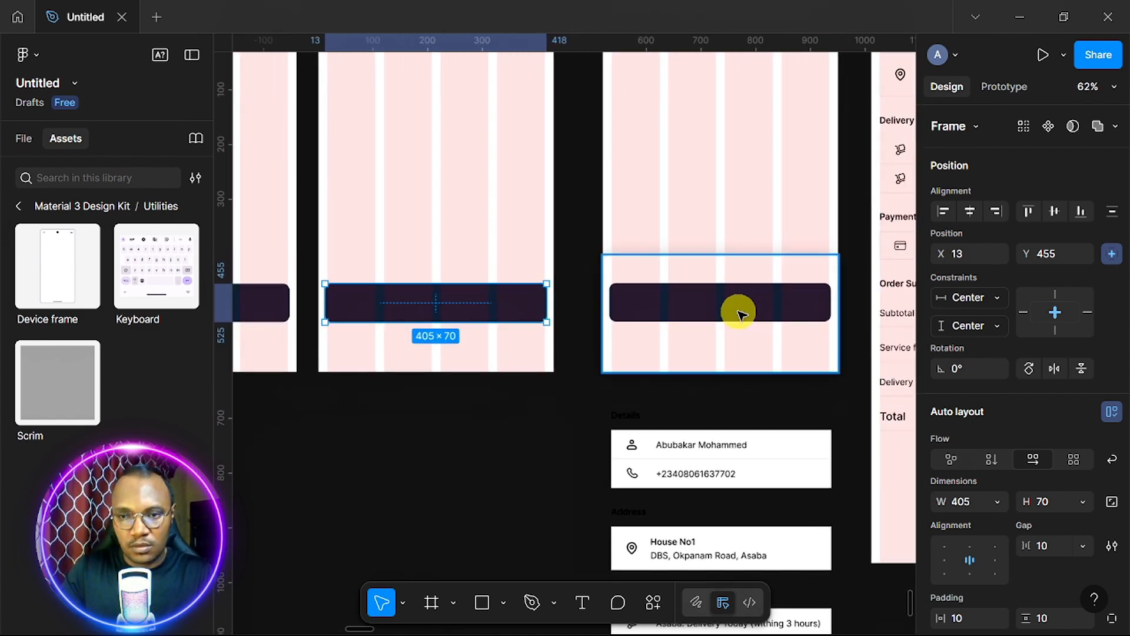
{"action": "left_click", "coordinate": [738, 309]}
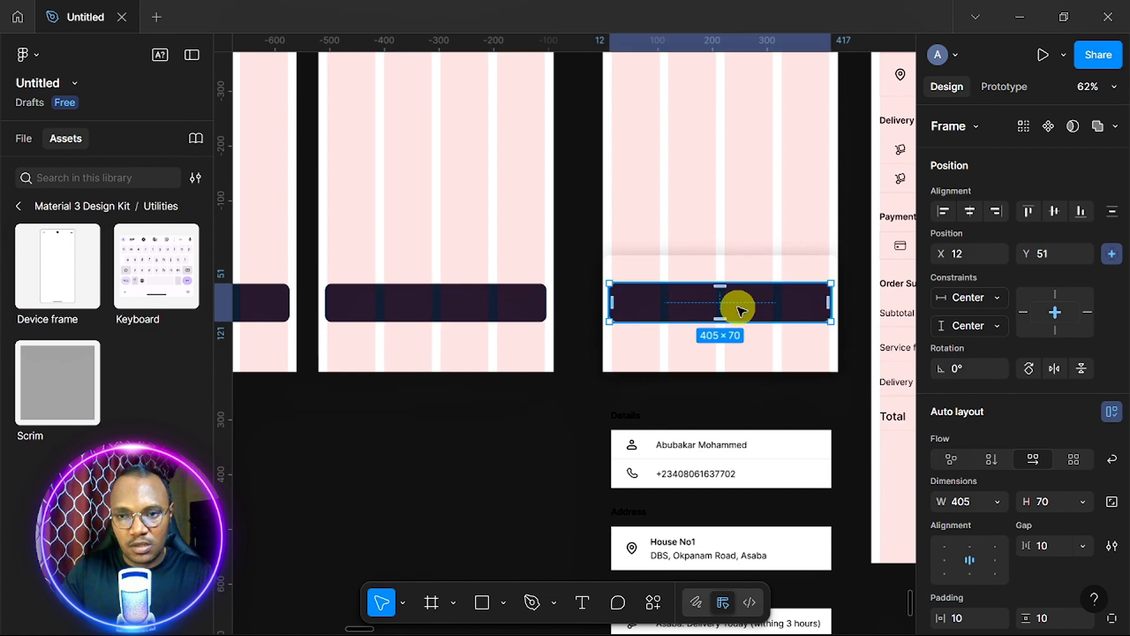
{"action": "right_click", "coordinate": [740, 310]}
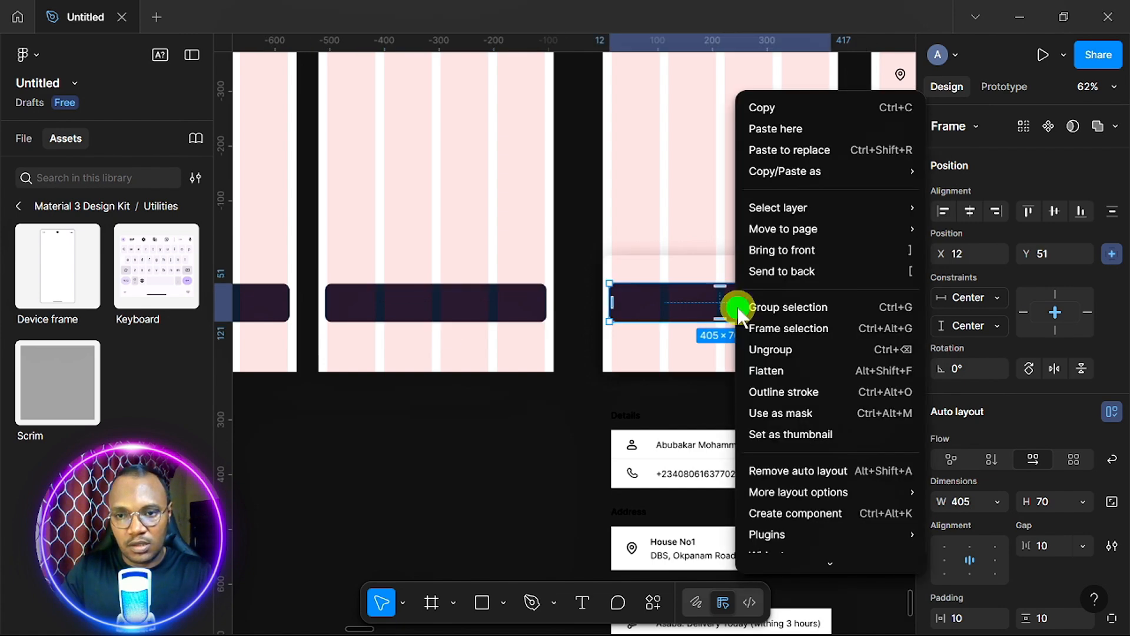
{"action": "left_click", "coordinate": [805, 158]}
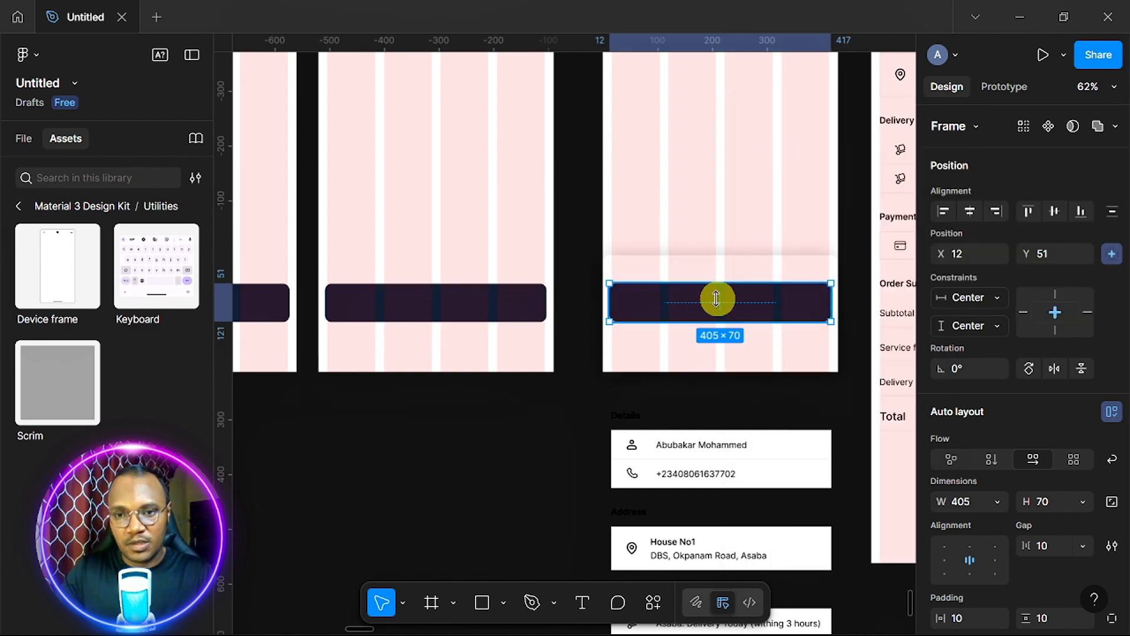
{"action": "scroll", "coordinate": [718, 298], "scroll_direction": "down", "scroll_amount": 2}
{"action": "scroll", "coordinate": [718, 298], "scroll_direction": "right", "scroll_amount": 2}
{"action": "scroll", "coordinate": [716, 300], "scroll_direction": "down", "scroll_amount": 1}
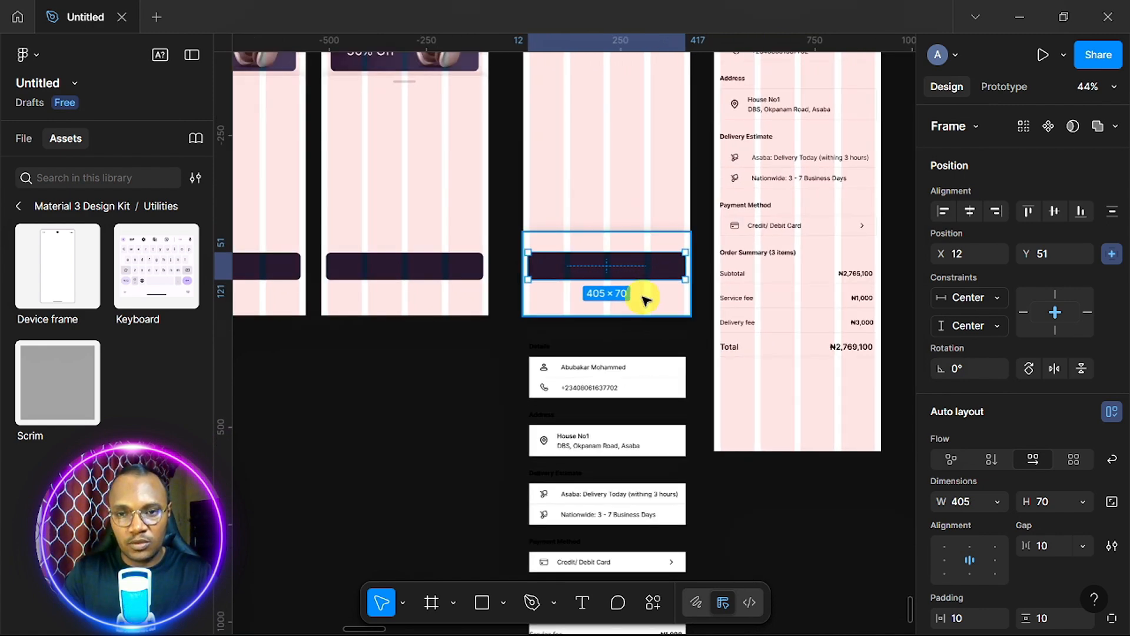
Nudge the 430×213 bottom-bar frame downward to about Y 1300.
{"action": "left_click", "coordinate": [645, 299]}
{"action": "scroll", "coordinate": [644, 297], "scroll_direction": "up", "scroll_amount": 5}
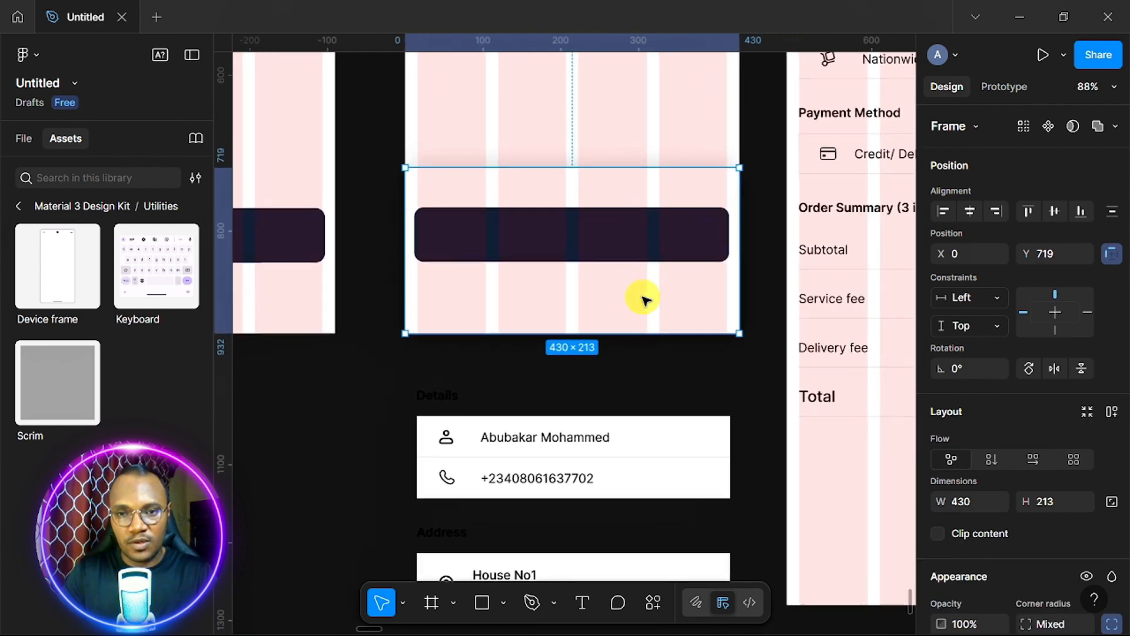
{"action": "key", "text": "Down"}
{"action": "key", "text": "Down"}
{"action": "key", "text": "Down"}
{"action": "key", "text": "Down"}
{"action": "key", "text": "Down"}
{"action": "key", "text": "Down"}
{"action": "key", "text": "Down"}
{"action": "key", "text": "Down"}
{"action": "key", "text": "Down"}
{"action": "key", "text": "Down"}
{"action": "key", "text": "Down"}
{"action": "key", "text": "Down"}
{"action": "key", "text": "Down"}
{"action": "key", "text": "Down"}
{"action": "key", "text": "Down"}
{"action": "key", "text": "Down"}
{"action": "key", "text": "Down"}
{"action": "key", "text": "Down"}
{"action": "key", "text": "Down"}
{"action": "key", "text": "Down"}
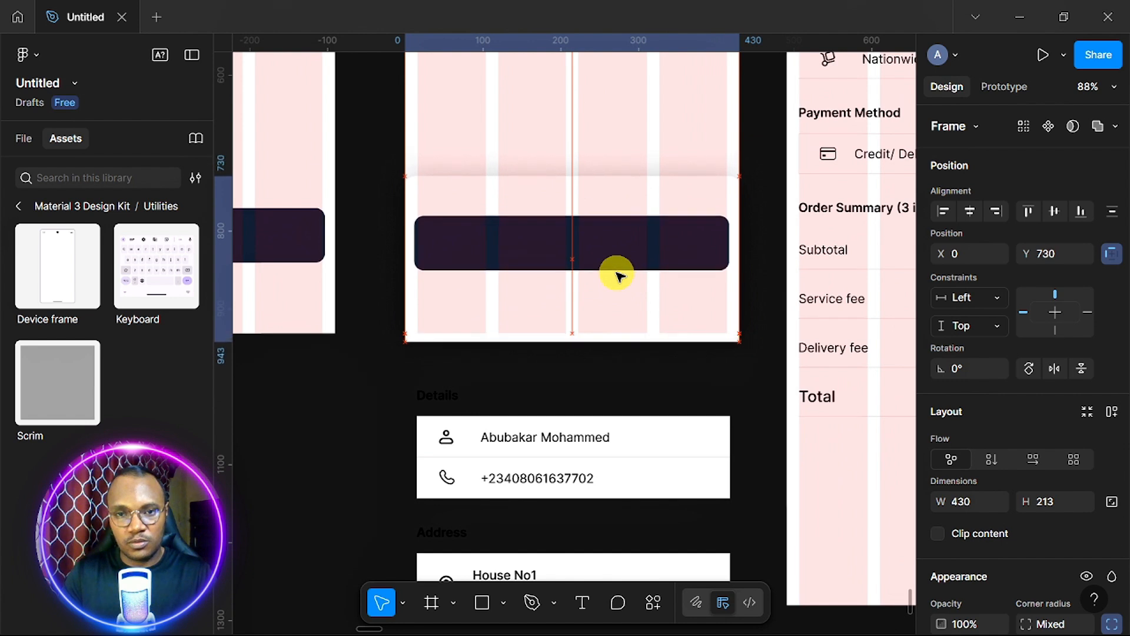
{"action": "key", "text": "Down"}
{"action": "key", "text": "Down"}
{"action": "key", "text": "Down"}
{"action": "key", "text": "Down"}
{"action": "key", "text": "Down"}
{"action": "key", "text": "Down"}
{"action": "key", "text": "Down"}
{"action": "key", "text": "Down"}
{"action": "key", "text": "Down"}
{"action": "key", "text": "Down"}
{"action": "key", "text": "Down"}
{"action": "key", "text": "Down"}
{"action": "key", "text": "Down"}
{"action": "key", "text": "Down"}
{"action": "key", "text": "Down"}
{"action": "key", "text": "Down"}
{"action": "key", "text": "Down"}
{"action": "key", "text": "Down"}
{"action": "key", "text": "Down"}
{"action": "key", "text": "Down"}
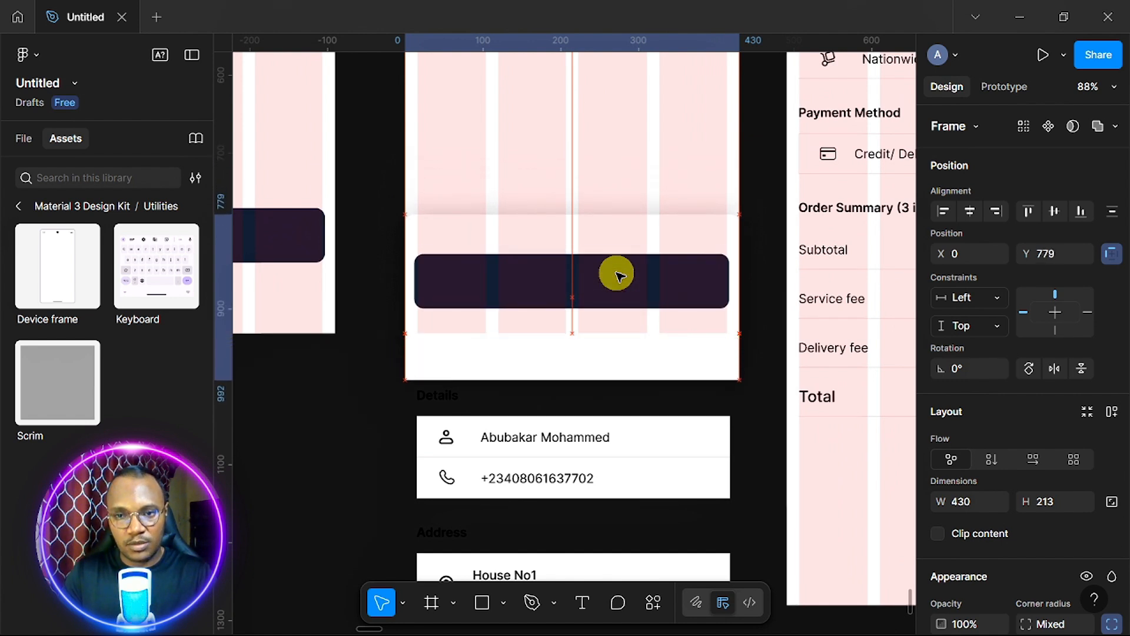
{"action": "key", "text": "Down"}
{"action": "key", "text": "Down"}
{"action": "key", "text": "Down"}
{"action": "key", "text": "Down"}
{"action": "key", "text": "Down"}
{"action": "key", "text": "Down"}
{"action": "key", "text": "Down"}
{"action": "key", "text": "Down"}
{"action": "key", "text": "Down"}
{"action": "key", "text": "Down"}
{"action": "key", "text": "Down"}
{"action": "key", "text": "Down"}
{"action": "key", "text": "Down"}
{"action": "key", "text": "Down"}
{"action": "key", "text": "Down"}
{"action": "key", "text": "Down"}
{"action": "key", "text": "Down"}
{"action": "key", "text": "Down"}
{"action": "key", "text": "Down"}
{"action": "key", "text": "Down"}
{"action": "key", "text": "Down"}
{"action": "key", "text": "Down"}
{"action": "key", "text": "Down"}
{"action": "key", "text": "Down"}
{"action": "key", "text": "Down"}
{"action": "key", "text": "Down"}
{"action": "key", "text": "Down"}
{"action": "key", "text": "Down"}
{"action": "key", "text": "Down"}
{"action": "key", "text": "Down"}
{"action": "key", "text": "Down"}
{"action": "key", "text": "Down"}
{"action": "key", "text": "Down"}
{"action": "key", "text": "Down"}
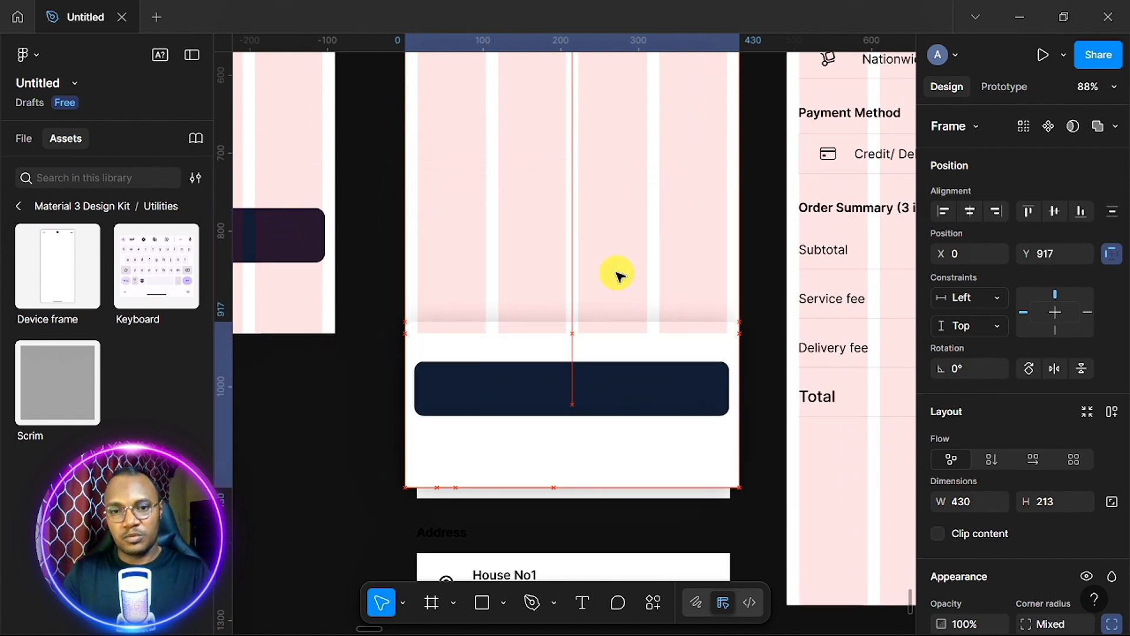
{"action": "key", "text": "Down"}
{"action": "key", "text": "Down"}
{"action": "key", "text": "Down"}
{"action": "key", "text": "Down"}
{"action": "key", "text": "Down"}
{"action": "key", "text": "Down"}
{"action": "key", "text": "Down"}
{"action": "key", "text": "Down"}
{"action": "key", "text": "Down"}
{"action": "key", "text": "Down"}
{"action": "key", "text": "Down"}
{"action": "key", "text": "Down"}
{"action": "key", "text": "Down"}
{"action": "key", "text": "Down"}
{"action": "key", "text": "Down"}
{"action": "key", "text": "Down"}
{"action": "key", "text": "Down"}
{"action": "key", "text": "Down"}
{"action": "key", "text": "Down"}
{"action": "key", "text": "Down"}
{"action": "scroll", "coordinate": [616, 276], "scroll_direction": "down", "scroll_amount": 5}
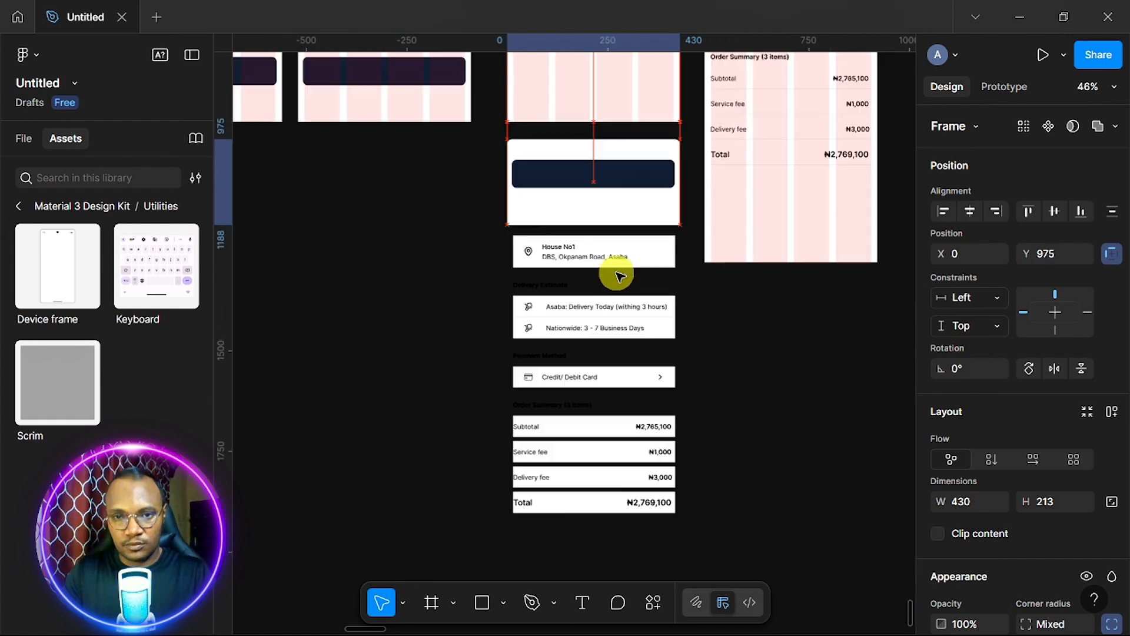
{"action": "key", "text": "Down"}
{"action": "key", "text": "Down"}
{"action": "key", "text": "Down"}
{"action": "key", "text": "Down"}
{"action": "key", "text": "Down"}
{"action": "key", "text": "Down"}
{"action": "key", "text": "Down"}
{"action": "key", "text": "Down"}
{"action": "key", "text": "Down"}
{"action": "key", "text": "Down"}
{"action": "key", "text": "Down"}
{"action": "key", "text": "Down"}
{"action": "key", "text": "Down"}
{"action": "key", "text": "Down"}
{"action": "key", "text": "Down"}
{"action": "key", "text": "Down"}
{"action": "key", "text": "Down"}
{"action": "key", "text": "Down"}
{"action": "key", "text": "Down"}
{"action": "key", "text": "Down"}
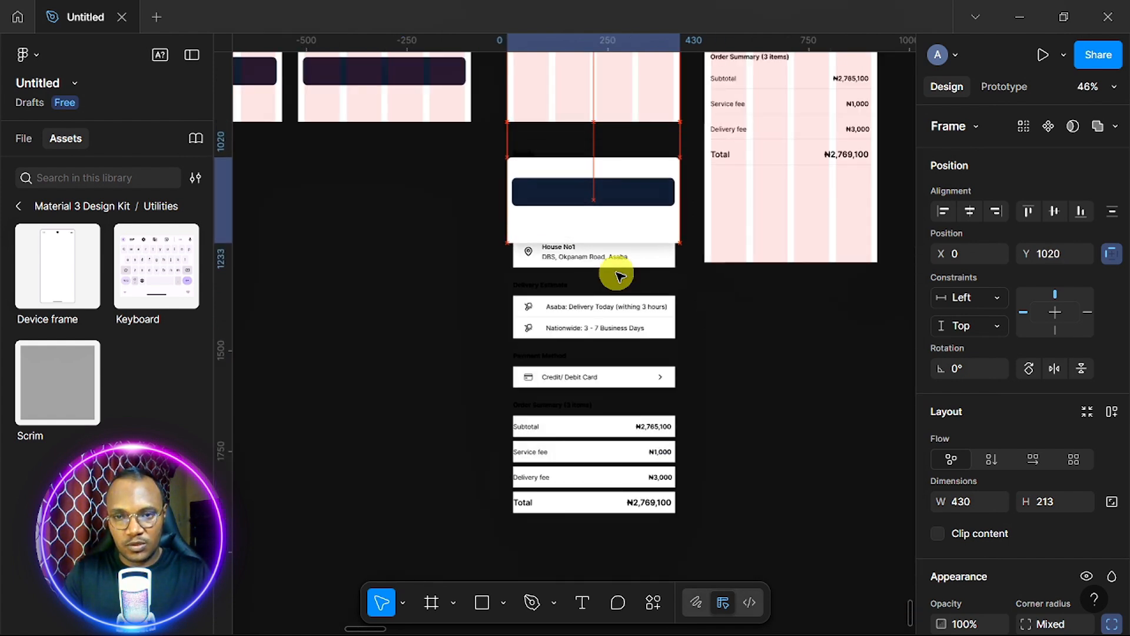
{"action": "key", "text": "Down"}
{"action": "key", "text": "Down"}
{"action": "key", "text": "Down"}
{"action": "key", "text": "Down"}
{"action": "key", "text": "Down"}
{"action": "key", "text": "Down"}
{"action": "key", "text": "Down"}
{"action": "key", "text": "Down"}
{"action": "key", "text": "Down"}
{"action": "key", "text": "Down"}
{"action": "key", "text": "Down"}
{"action": "key", "text": "Down"}
{"action": "key", "text": "Down"}
{"action": "key", "text": "Down"}
{"action": "key", "text": "Down"}
{"action": "key", "text": "Down"}
{"action": "key", "text": "Down"}
{"action": "key", "text": "Down"}
{"action": "key", "text": "Down"}
{"action": "key", "text": "Down"}
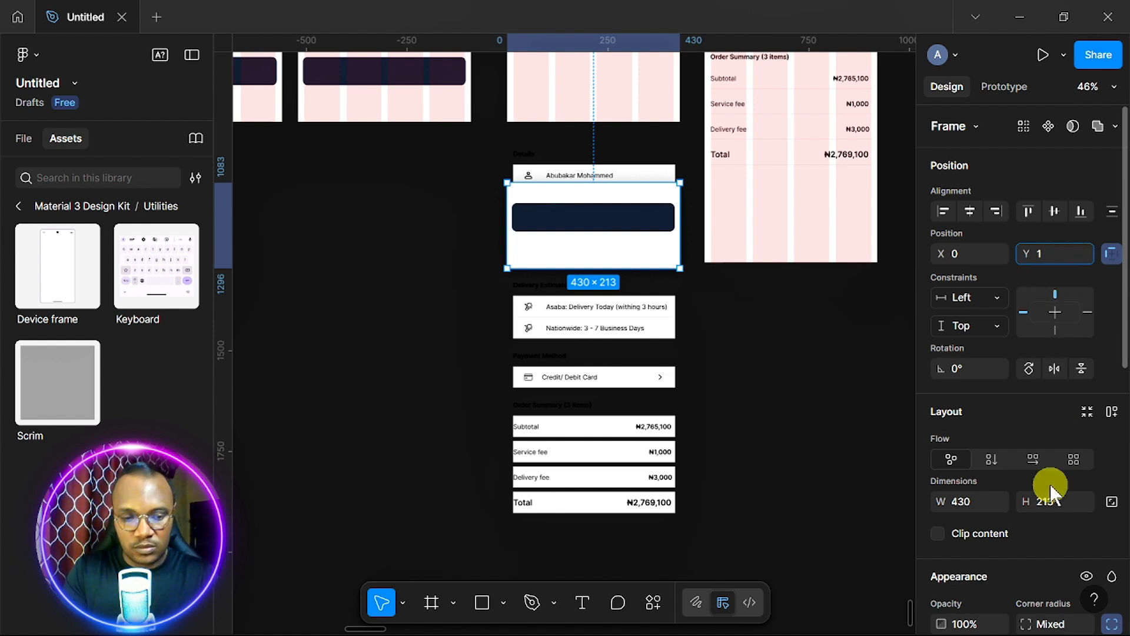
{"action": "key", "text": "Return"}
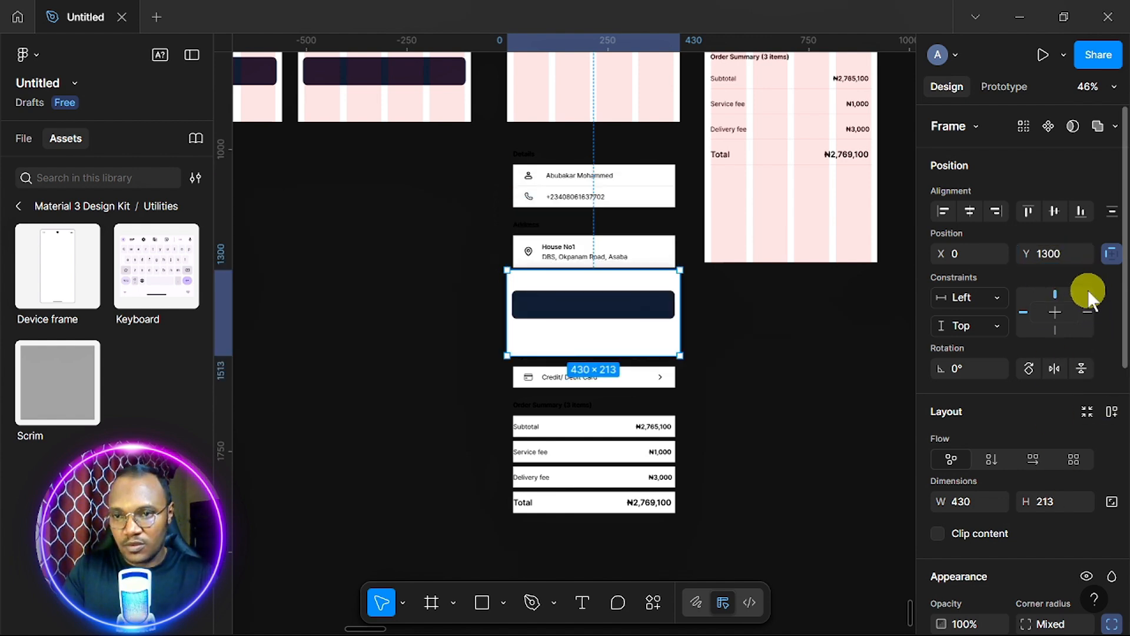
Set the bottom-bar frame's Y position to 2000, below the checkout detail cards.
{"action": "left_click", "coordinate": [1076, 255]}
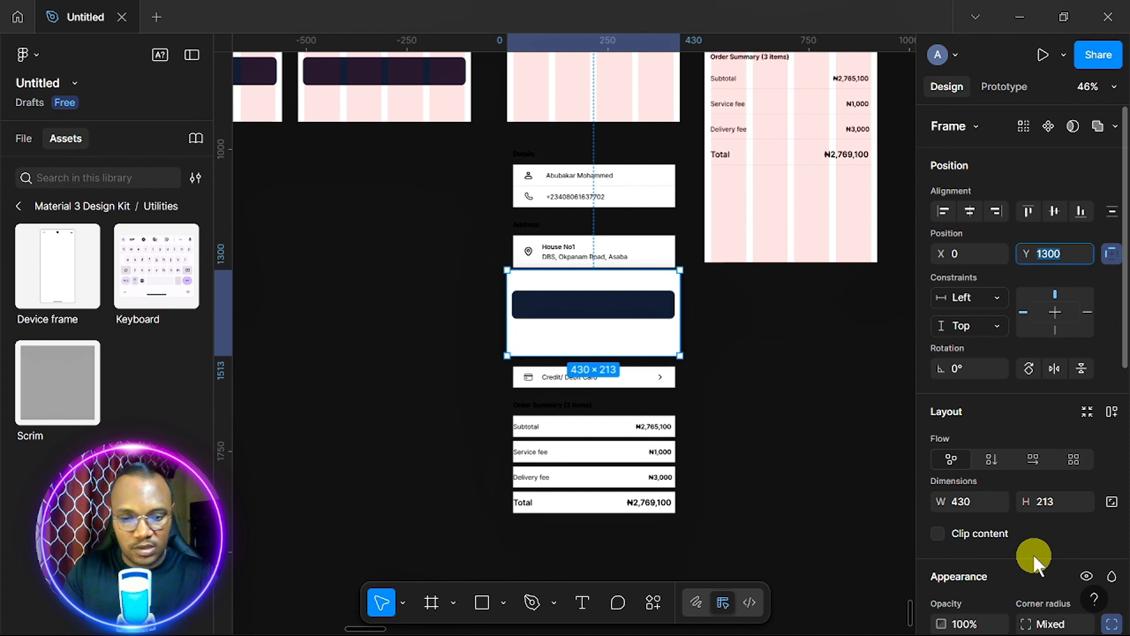
{"action": "type", "text": "2000"}
{"action": "key", "text": "Return"}
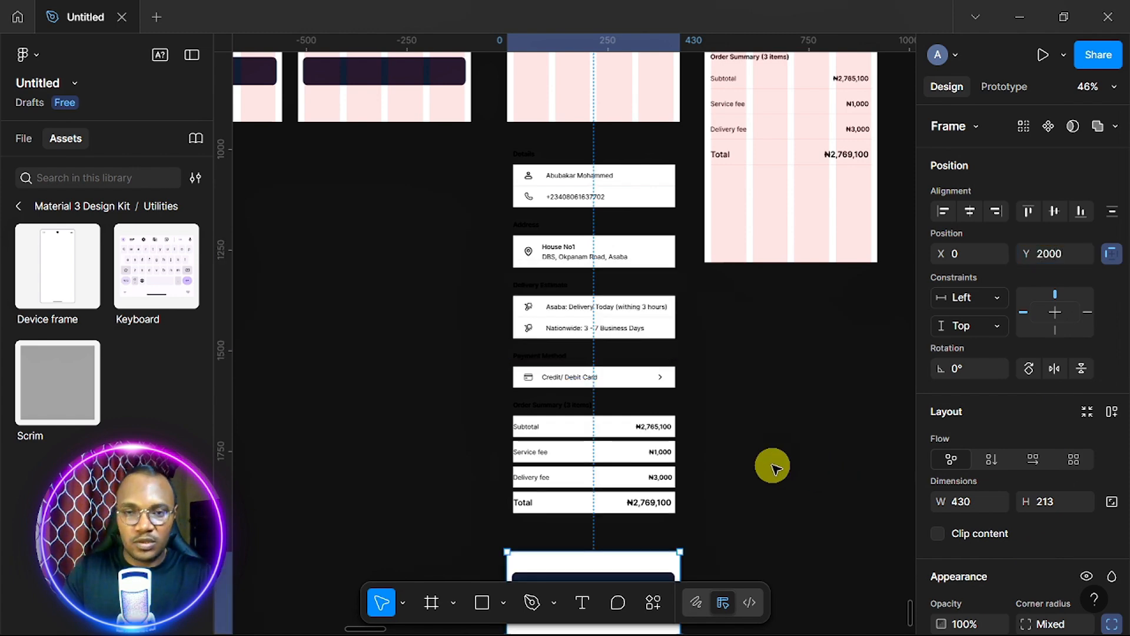
{"action": "scroll", "coordinate": [773, 467], "scroll_direction": "down", "scroll_amount": 2}
{"action": "scroll", "coordinate": [773, 467], "scroll_direction": "down", "scroll_amount": 2, "text": "ctrl"}
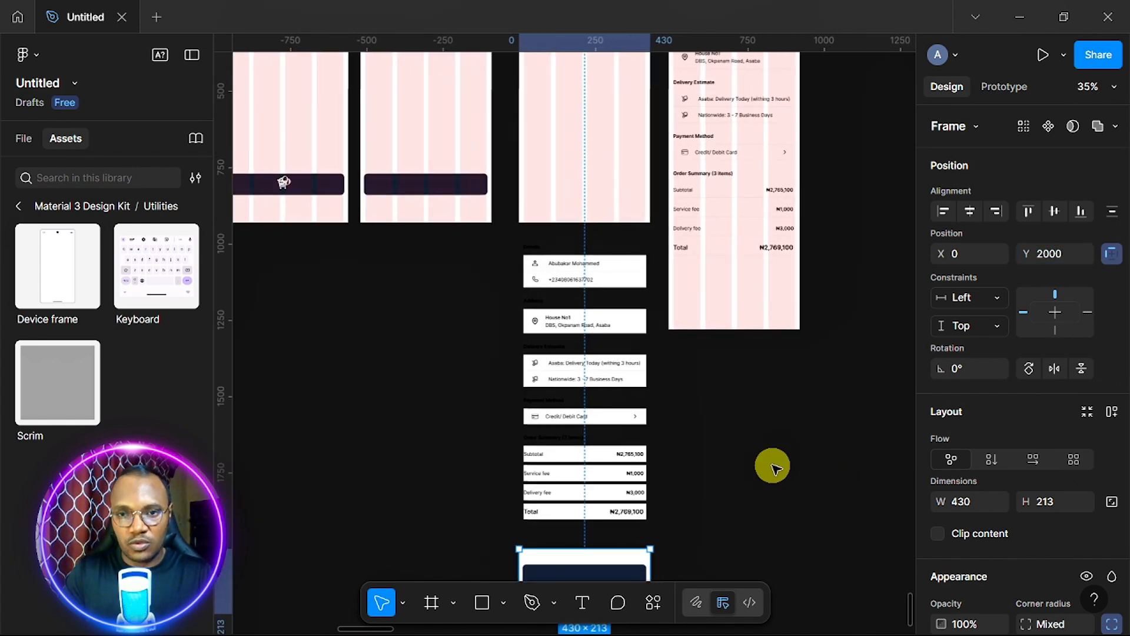
{"action": "scroll", "coordinate": [773, 467], "scroll_direction": "right", "scroll_amount": 1}
{"action": "scroll", "coordinate": [773, 466], "scroll_direction": "down", "scroll_amount": 2}
{"action": "scroll", "coordinate": [773, 467], "scroll_direction": "down", "scroll_amount": 1, "text": "ctrl"}
{"action": "scroll", "coordinate": [773, 467], "scroll_direction": "up", "scroll_amount": 1, "text": "ctrl"}
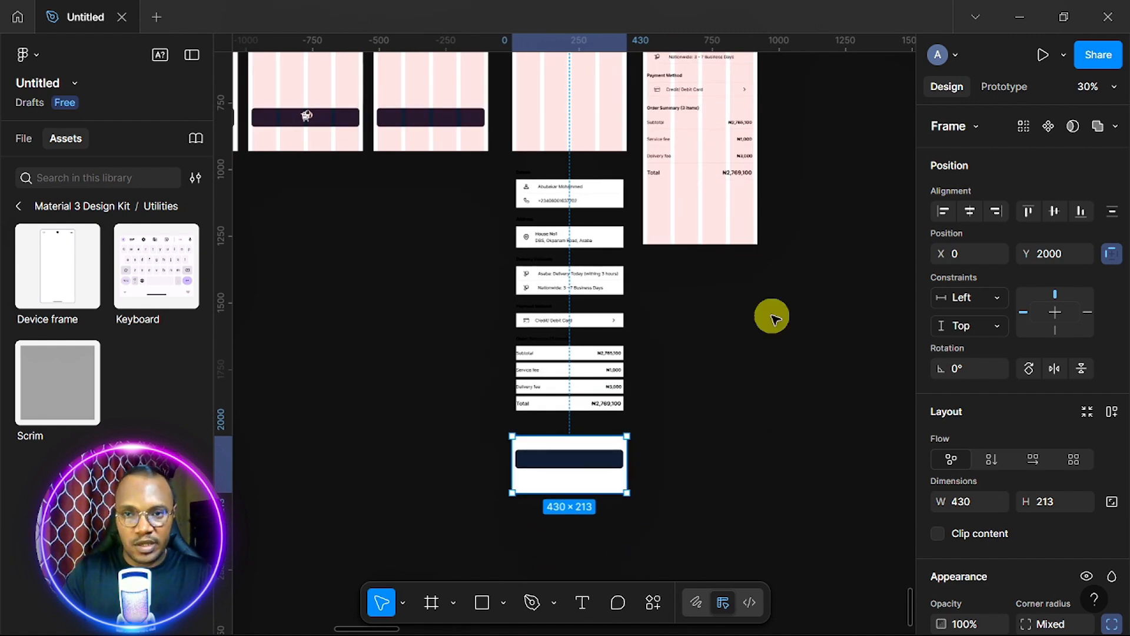
{"action": "scroll", "coordinate": [772, 318], "scroll_direction": "up", "scroll_amount": 3}
{"action": "scroll", "coordinate": [772, 318], "scroll_direction": "up", "scroll_amount": 3, "text": "ctrl"}
{"action": "scroll", "coordinate": [772, 318], "scroll_direction": "down", "scroll_amount": 3}
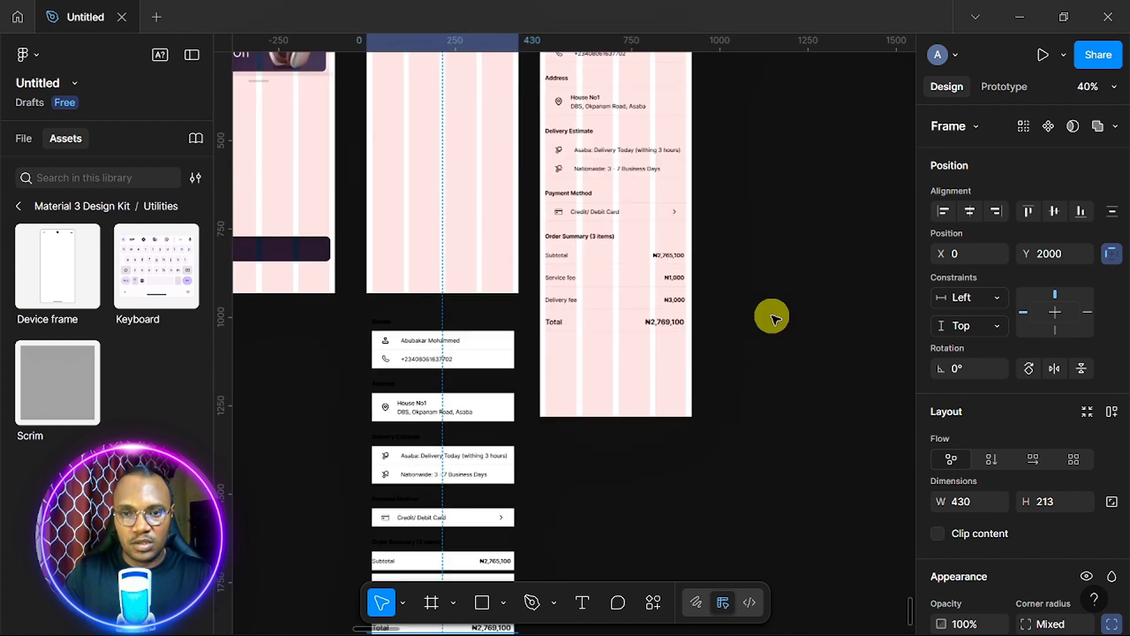
{"action": "scroll", "coordinate": [771, 318], "scroll_direction": "up", "scroll_amount": 4, "text": "ctrl"}
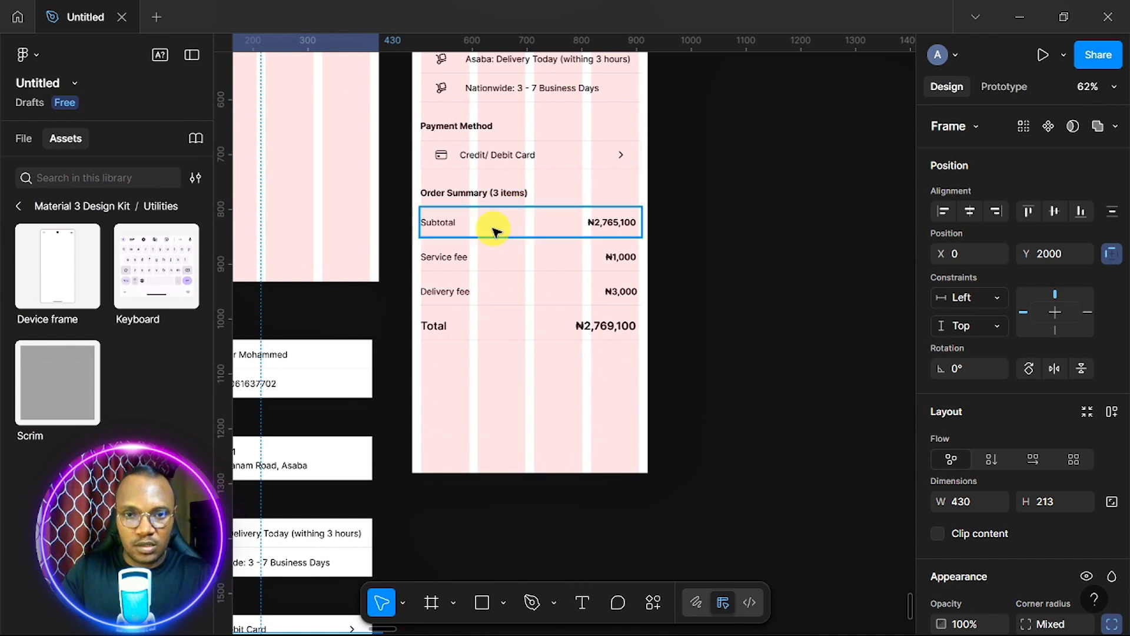
Wrap the Subtotal, Service fee, Delivery fee and Total rows in a new frame.
{"action": "left_click", "coordinate": [490, 228]}
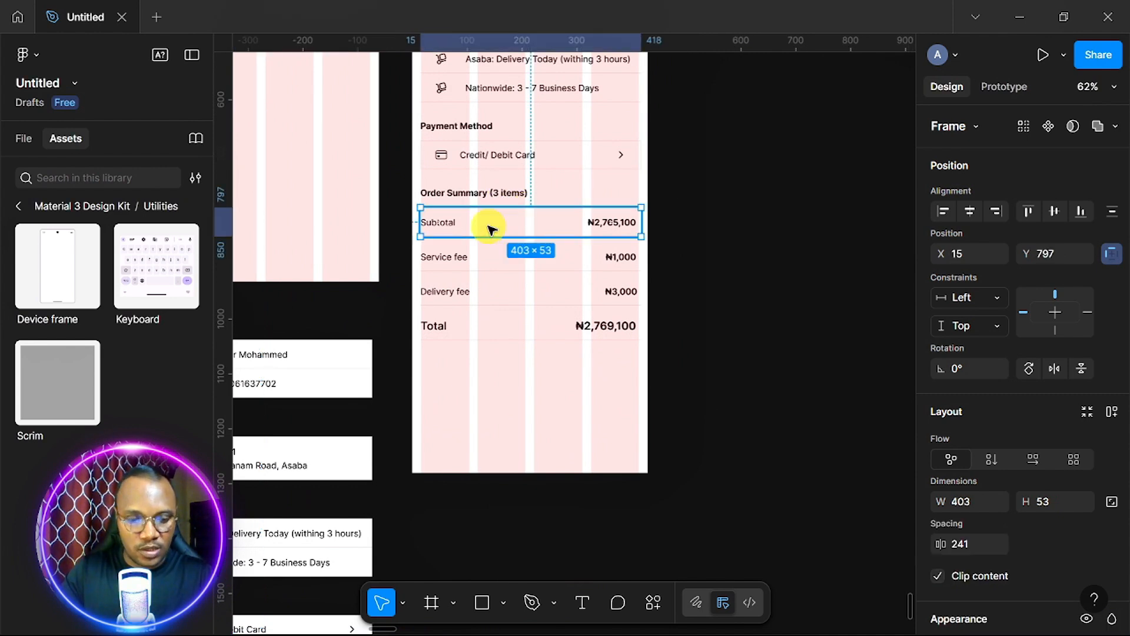
{"action": "left_click", "coordinate": [518, 256], "text": "shift"}
{"action": "left_click", "coordinate": [528, 292], "text": "shift"}
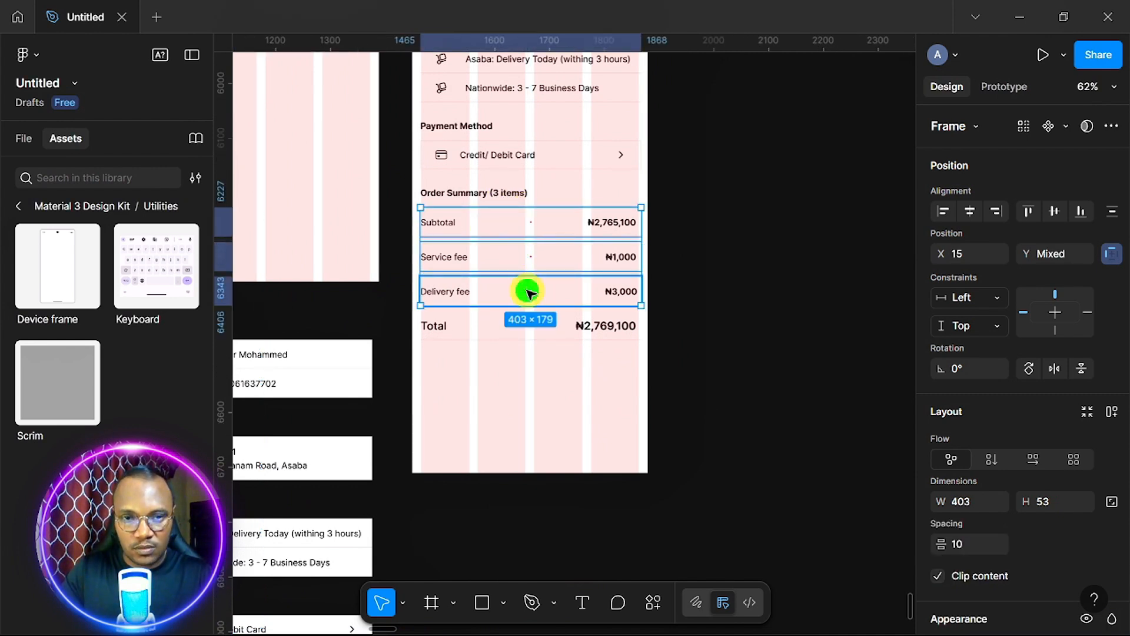
{"action": "left_click", "coordinate": [530, 321], "text": "shift"}
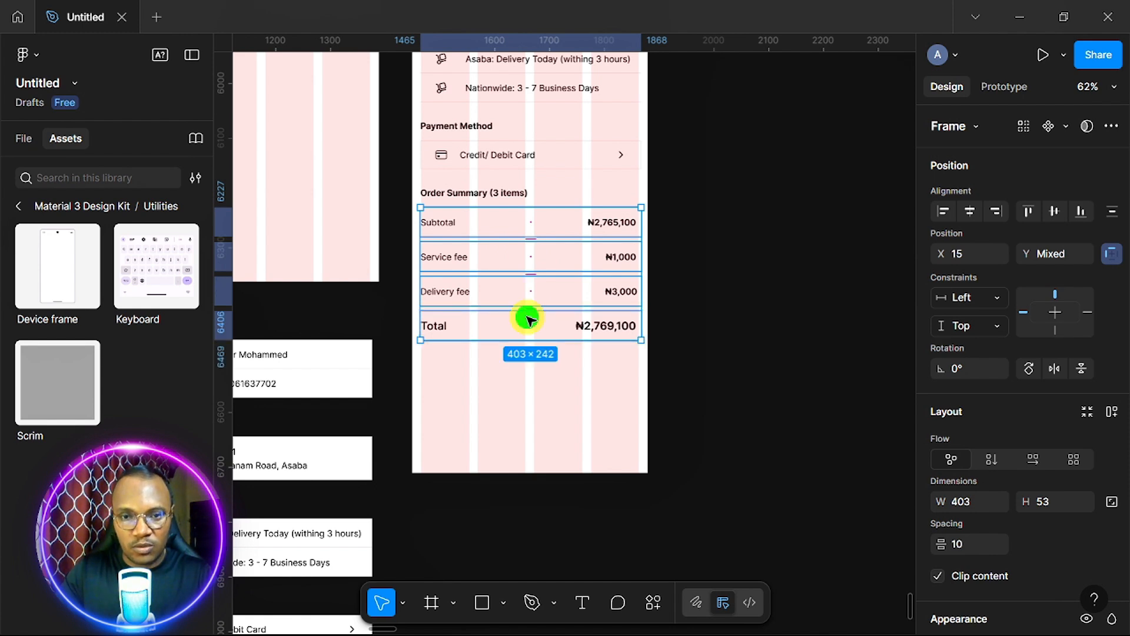
{"action": "right_click", "coordinate": [528, 320]}
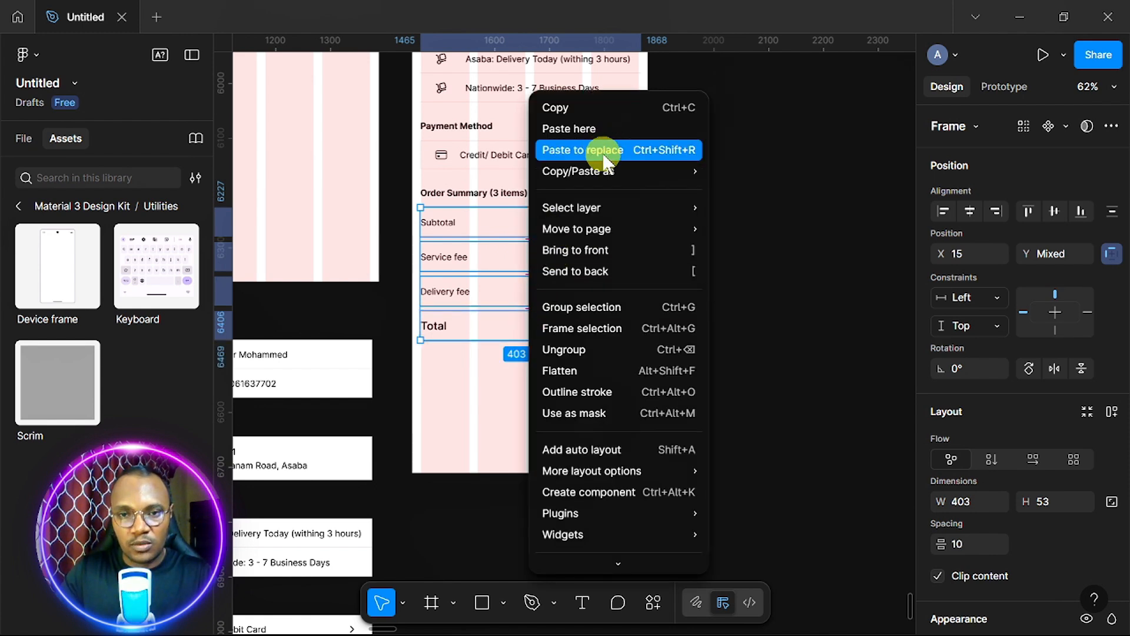
{"action": "mouse_move", "coordinate": [606, 169]}
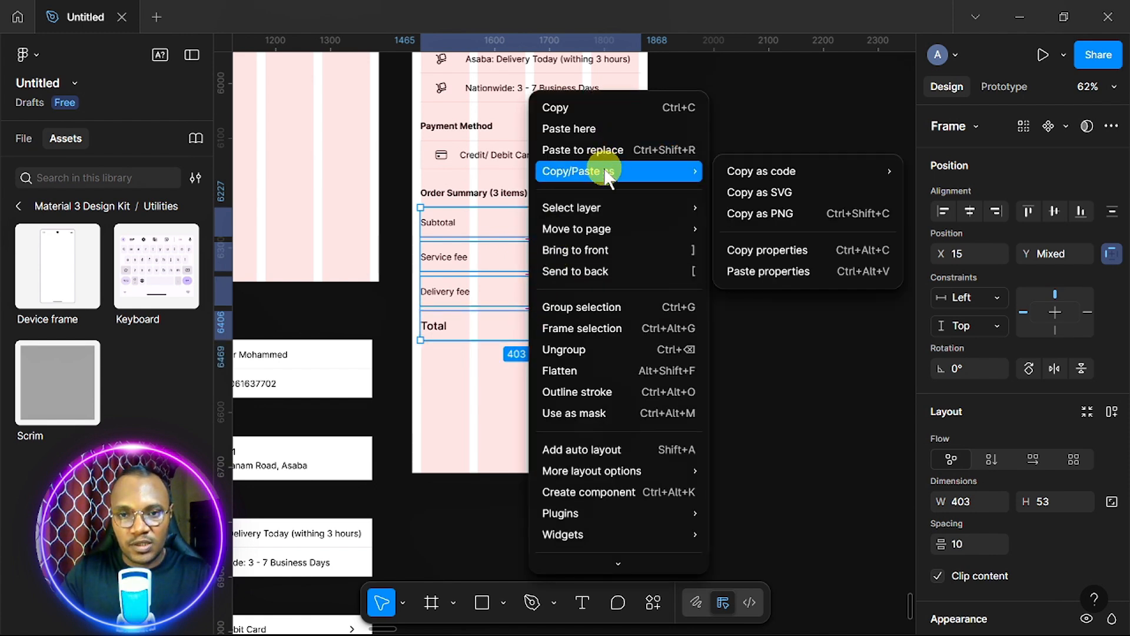
{"action": "left_click", "coordinate": [585, 328]}
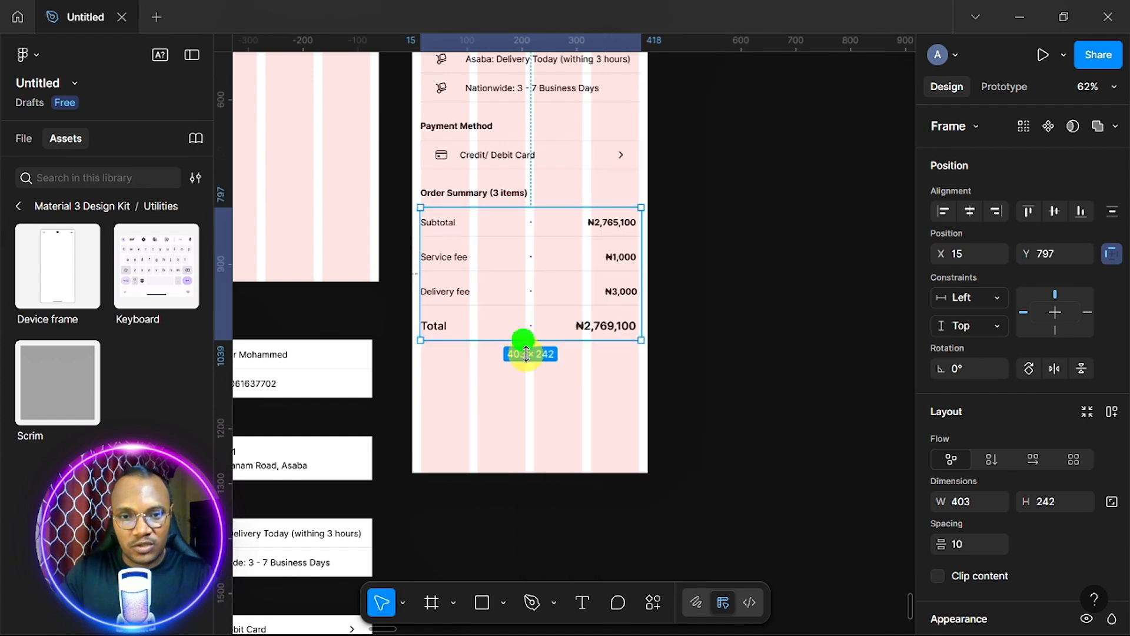
Stretch the new order summary frame downward to 403×484.
{"action": "left_click_drag", "start_coordinate": [527, 353], "coordinate": [535, 472]}
{"action": "scroll", "coordinate": [657, 493], "scroll_direction": "down", "scroll_amount": 6}
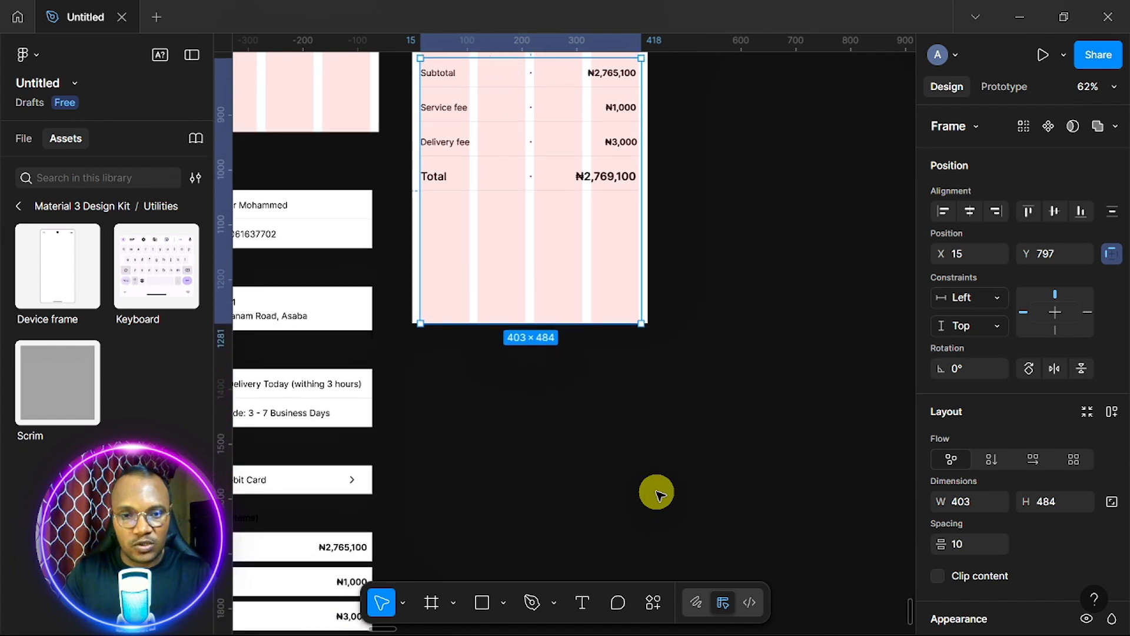
{"action": "scroll", "coordinate": [657, 494], "scroll_direction": "left", "scroll_amount": 2}
{"action": "scroll", "coordinate": [656, 494], "scroll_direction": "down", "scroll_amount": 4}
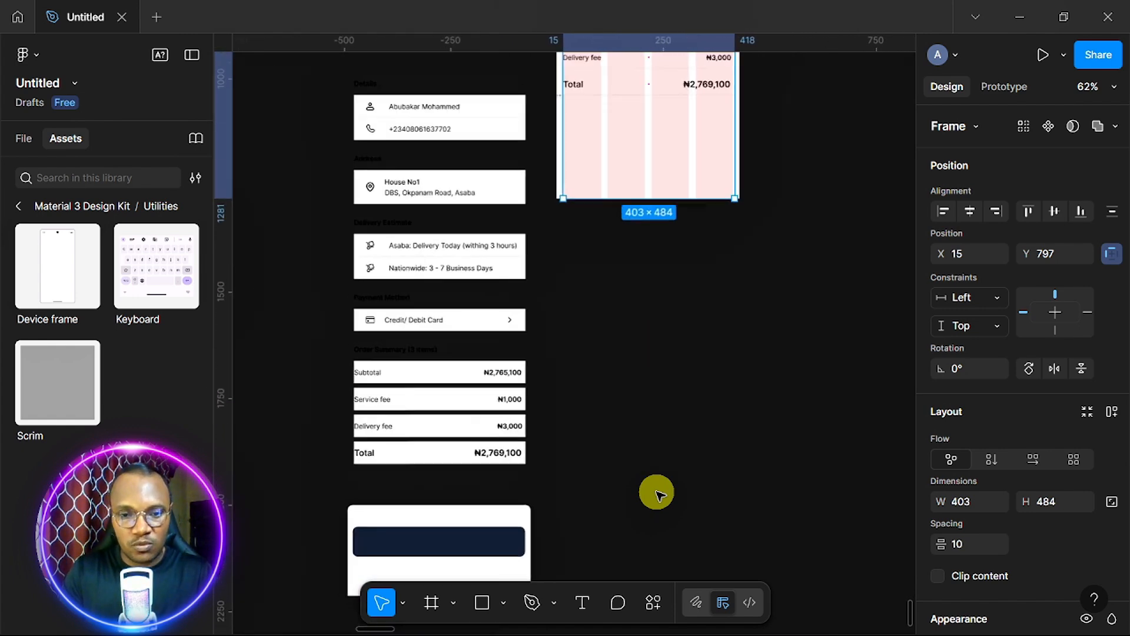
{"action": "scroll", "coordinate": [657, 493], "scroll_direction": "down", "scroll_amount": 2}
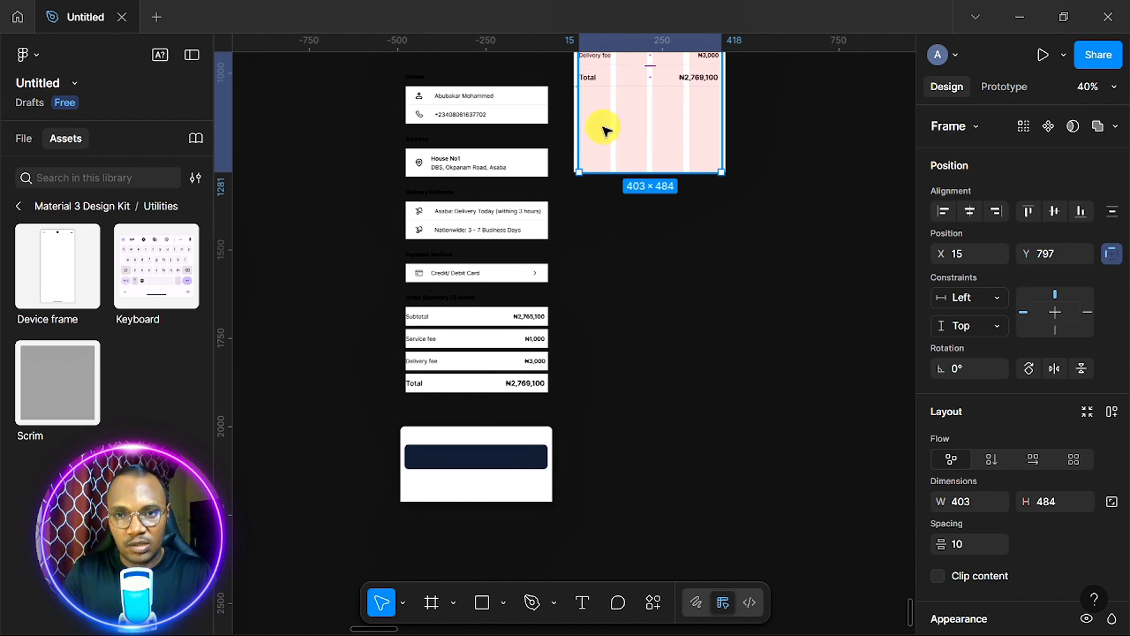
{"action": "scroll", "coordinate": [642, 120], "scroll_direction": "down", "scroll_amount": 3}
{"action": "scroll", "coordinate": [642, 120], "scroll_direction": "up", "scroll_amount": 2}
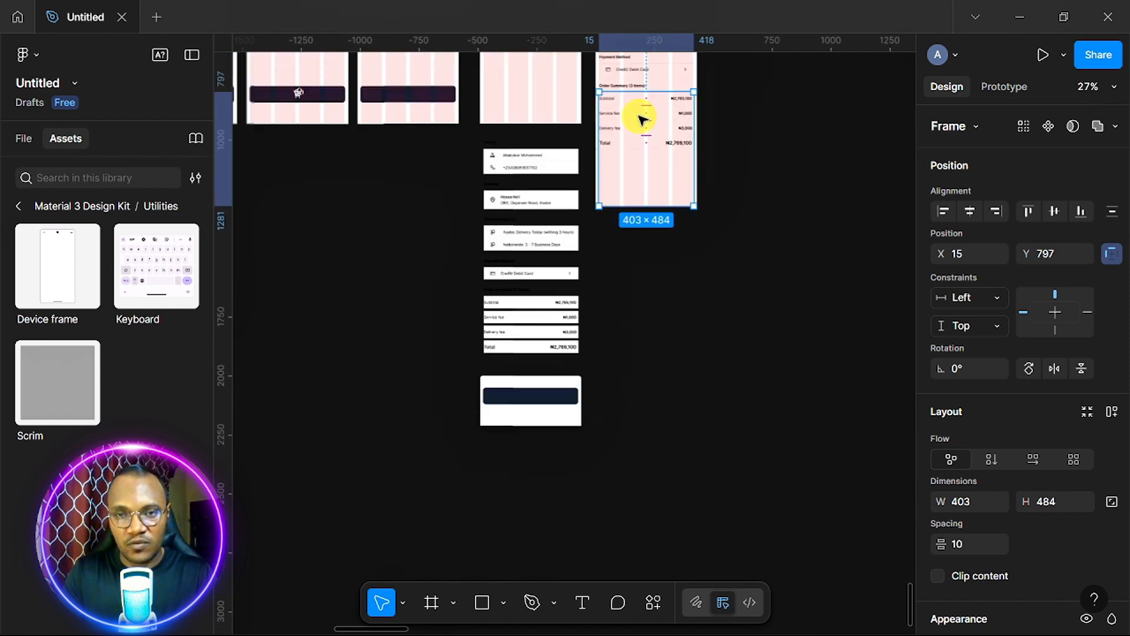
{"action": "scroll", "coordinate": [642, 120], "scroll_direction": "up", "scroll_amount": 4}
{"action": "scroll", "coordinate": [642, 120], "scroll_direction": "up", "scroll_amount": 4}
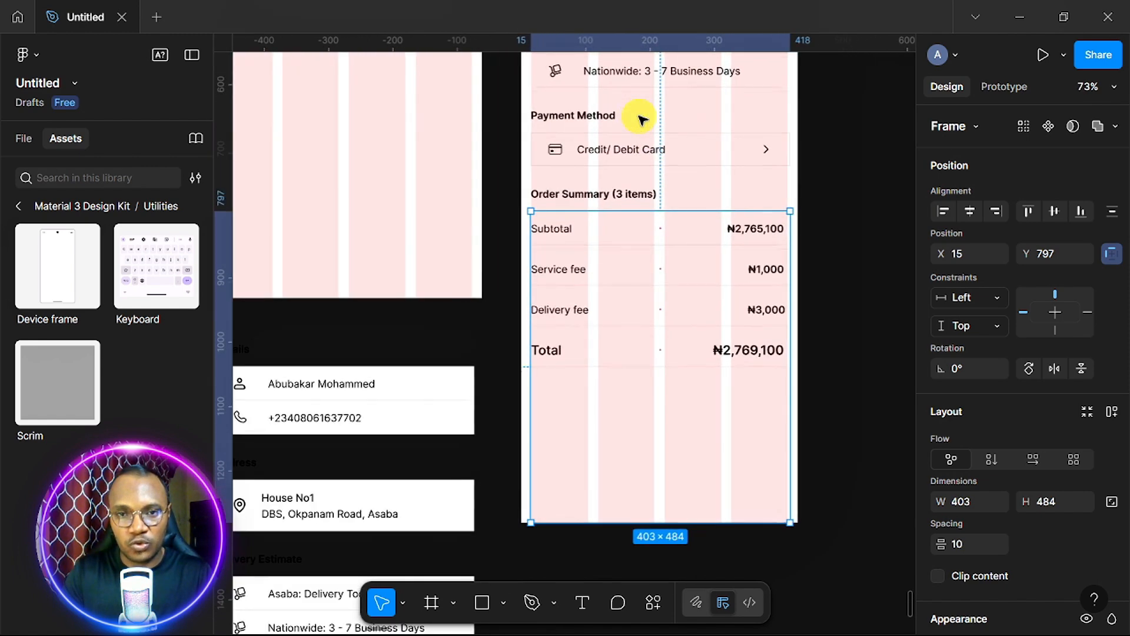
{"action": "scroll", "coordinate": [641, 118], "scroll_direction": "up", "scroll_amount": 2}
{"action": "scroll", "coordinate": [642, 228], "scroll_direction": "down", "scroll_amount": 5}
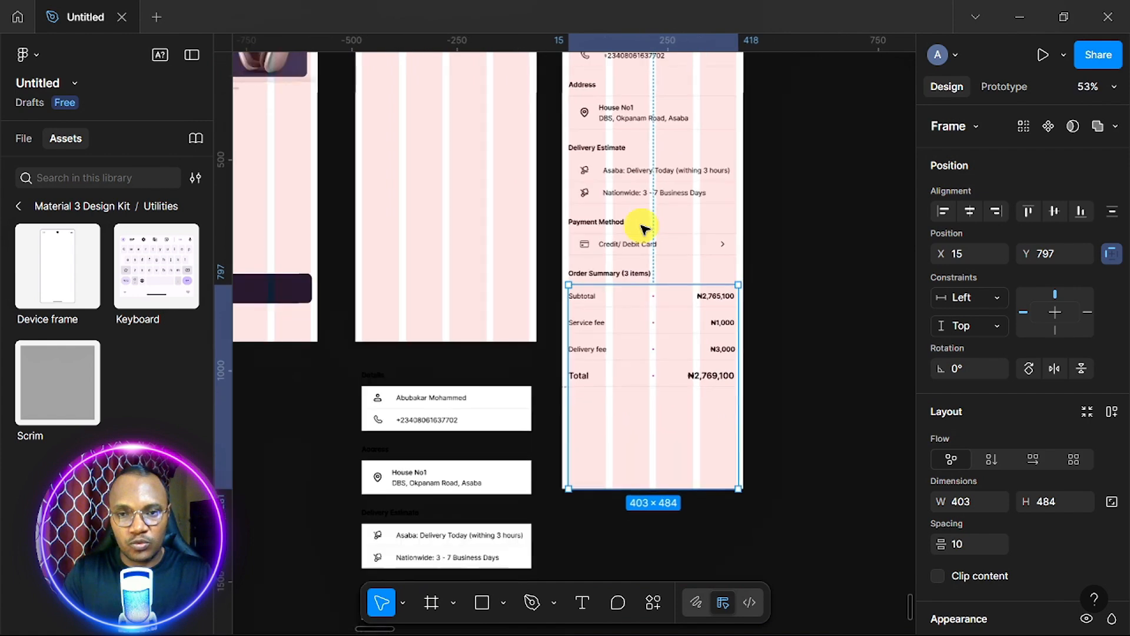
{"action": "scroll", "coordinate": [643, 228], "scroll_direction": "up", "scroll_amount": 1}
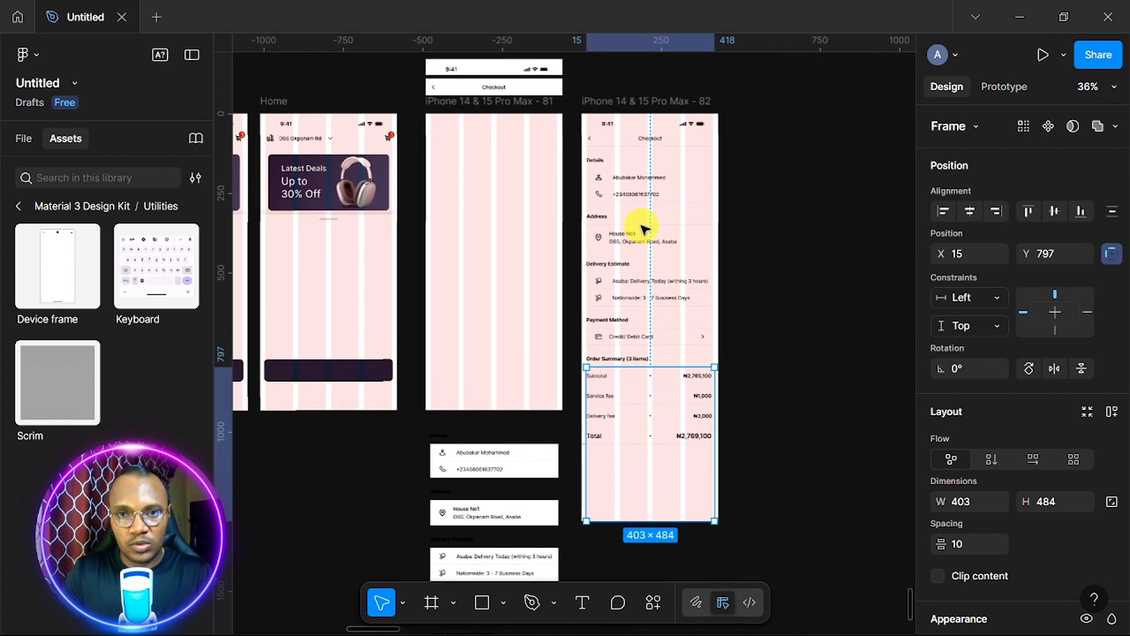
Set the right checkout frame's height to 932 and turn on Clip content.
{"action": "left_click", "coordinate": [632, 103]}
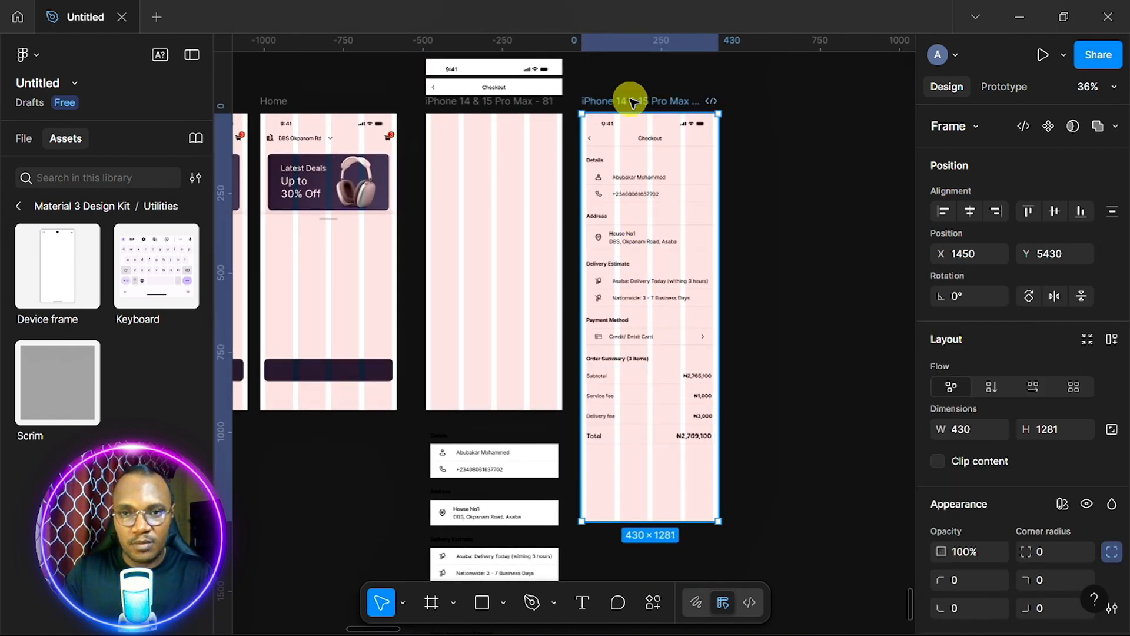
{"action": "left_click", "coordinate": [1058, 428]}
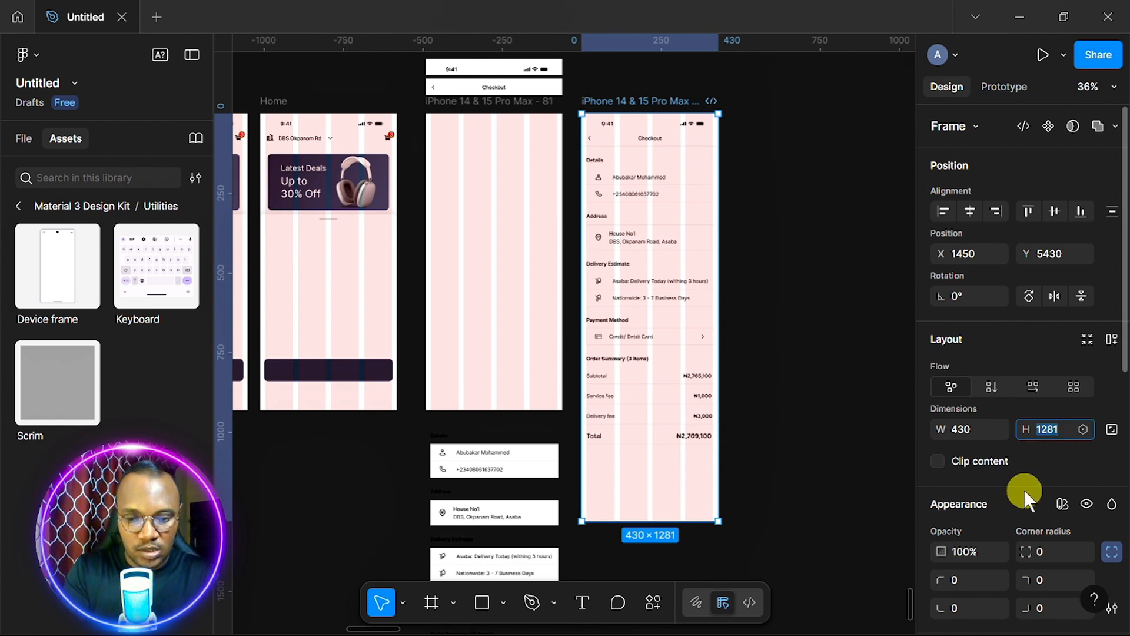
{"action": "type", "text": "932"}
{"action": "key", "text": "Return"}
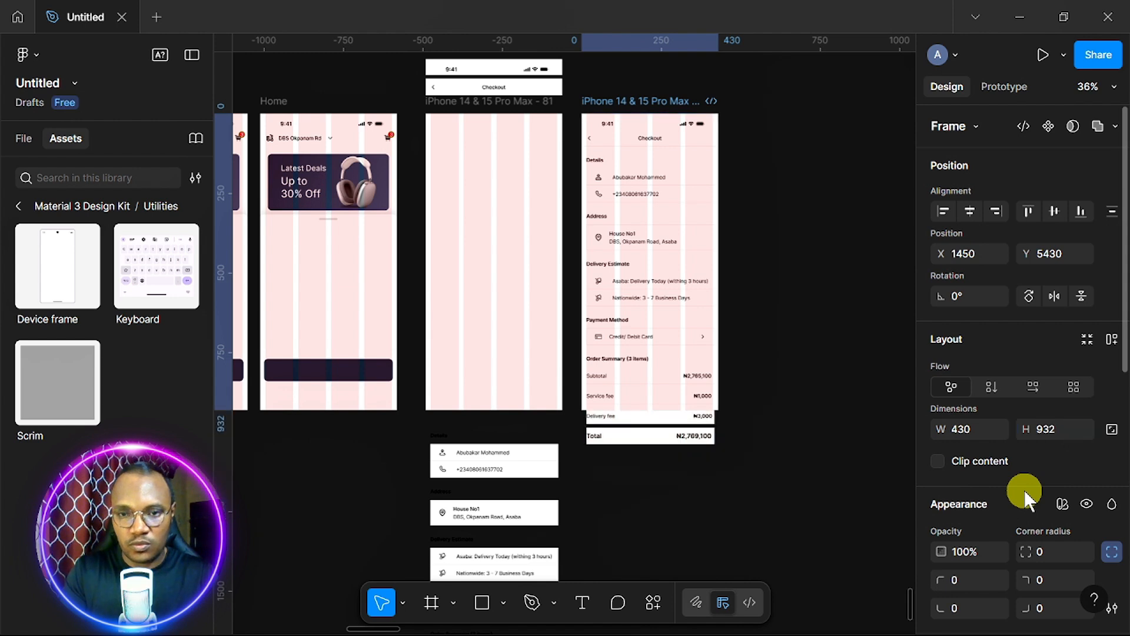
{"action": "left_click", "coordinate": [939, 460]}
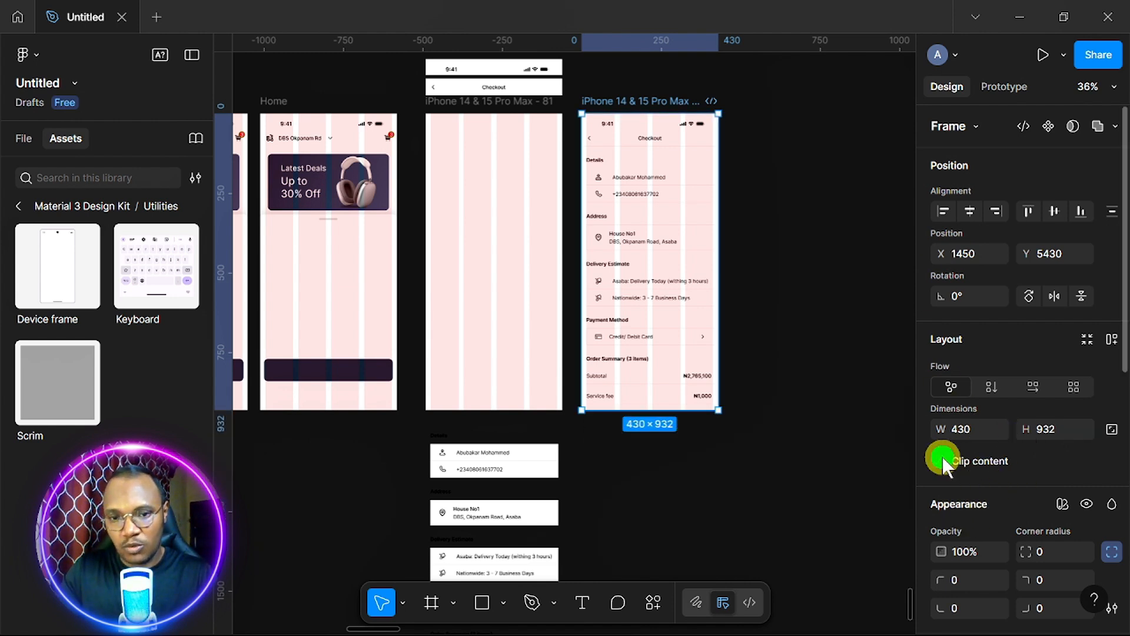
Duplicate the white button bar to X 572, Y 1107 beside the frames.
{"action": "left_click", "coordinate": [494, 105]}
{"action": "scroll", "coordinate": [542, 368], "scroll_direction": "down", "scroll_amount": 5}
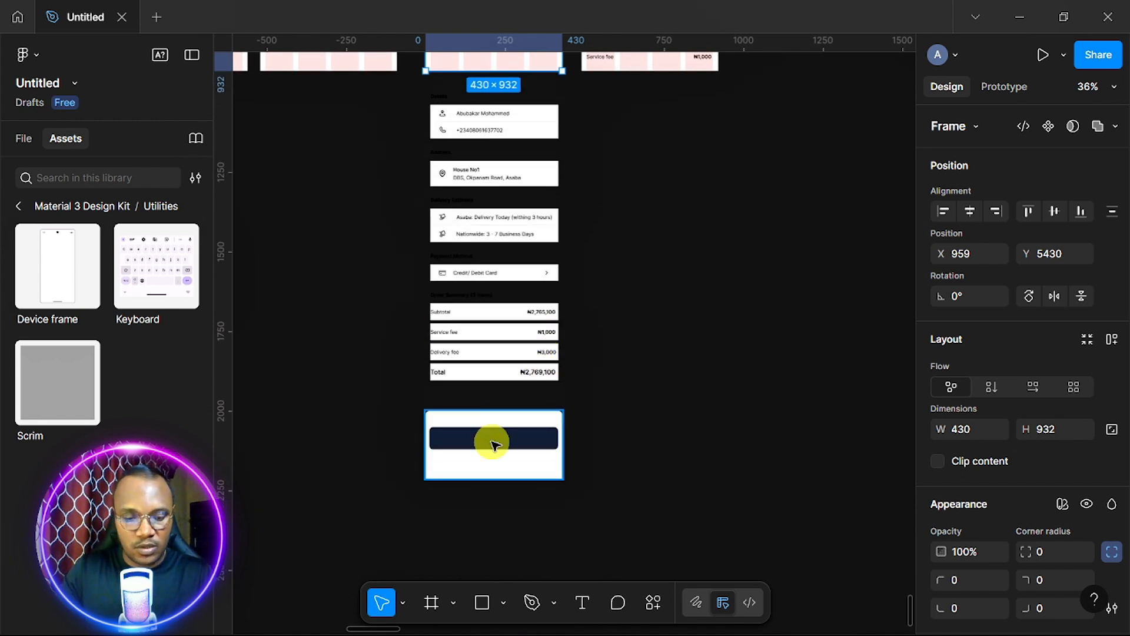
{"action": "left_click_drag", "start_coordinate": [492, 441], "coordinate": [675, 157]}
{"action": "scroll", "coordinate": [597, 235], "scroll_direction": "up", "scroll_amount": 5}
{"action": "scroll", "coordinate": [588, 247], "scroll_direction": "down", "scroll_amount": 2}
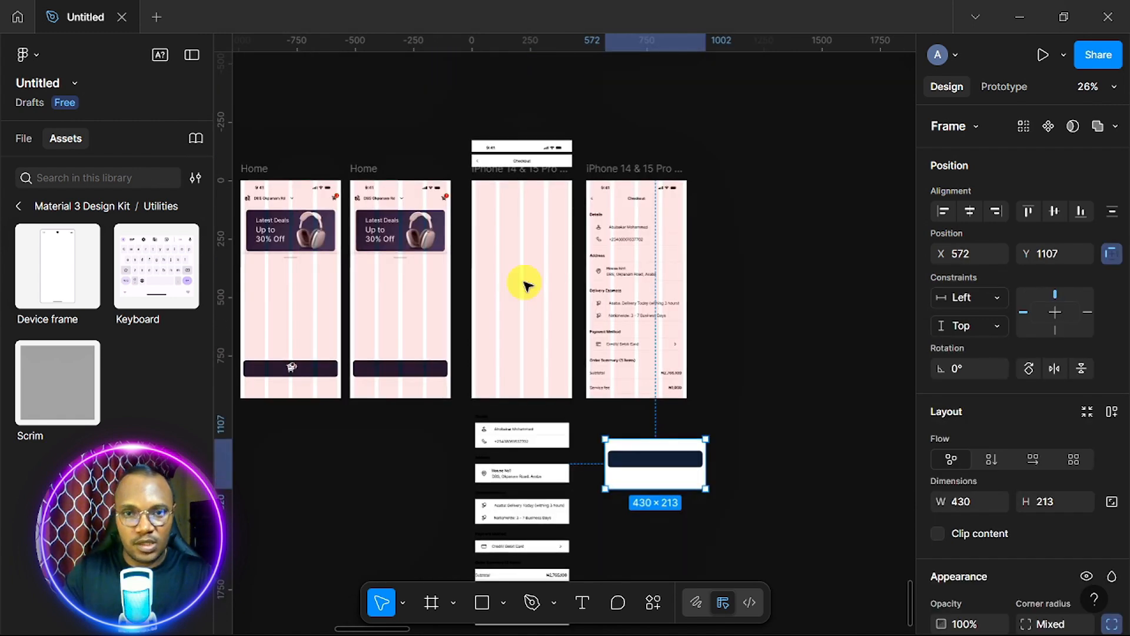
{"action": "left_click", "coordinate": [532, 175]}
{"action": "scroll", "coordinate": [969, 463], "scroll_direction": "down", "scroll_amount": 5}
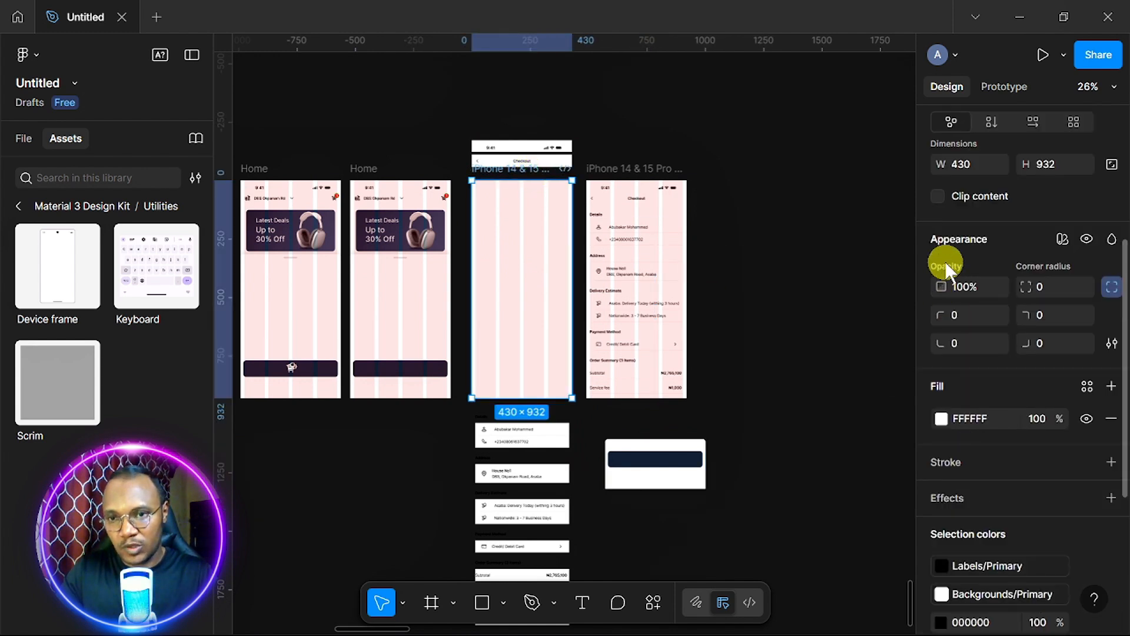
{"action": "left_click", "coordinate": [939, 196]}
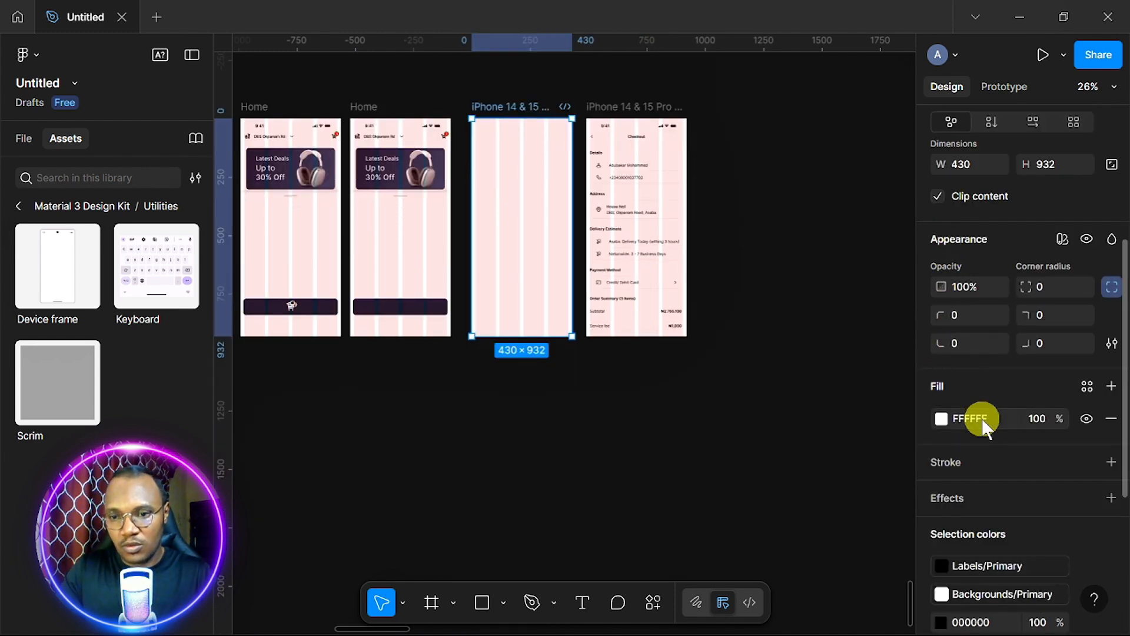
{"action": "left_click", "coordinate": [939, 196]}
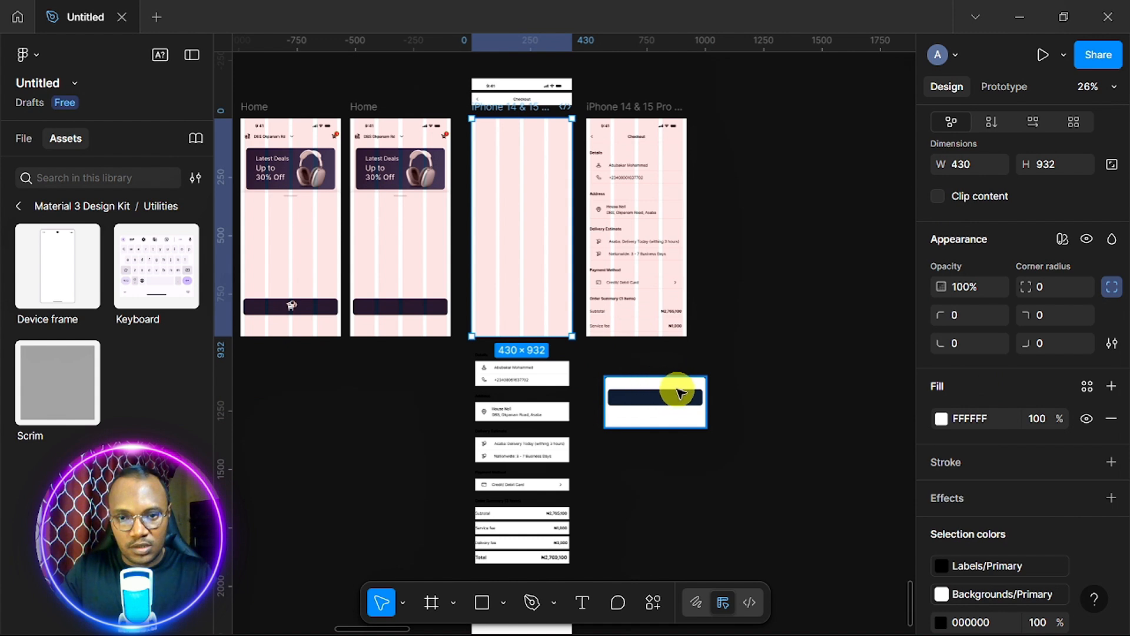
Cut the white button bar and paste it onto the empty canvas as Frame 43703.
{"action": "left_click_drag", "start_coordinate": [686, 401], "coordinate": [549, 279]}
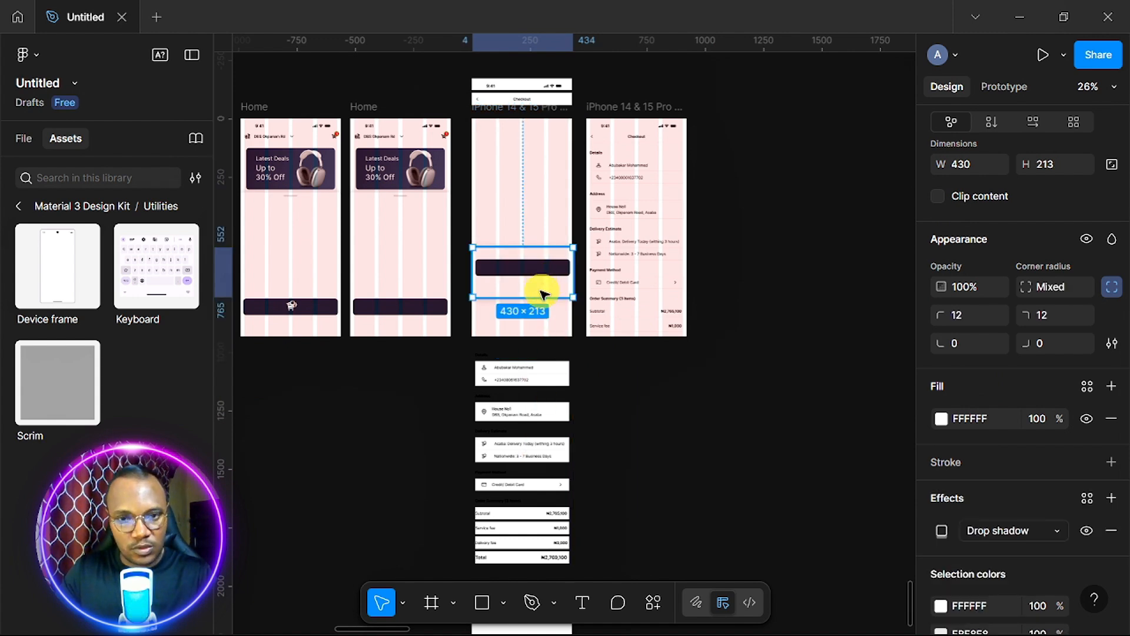
{"action": "key", "text": "ctrl+x"}
{"action": "right_click", "coordinate": [759, 361]}
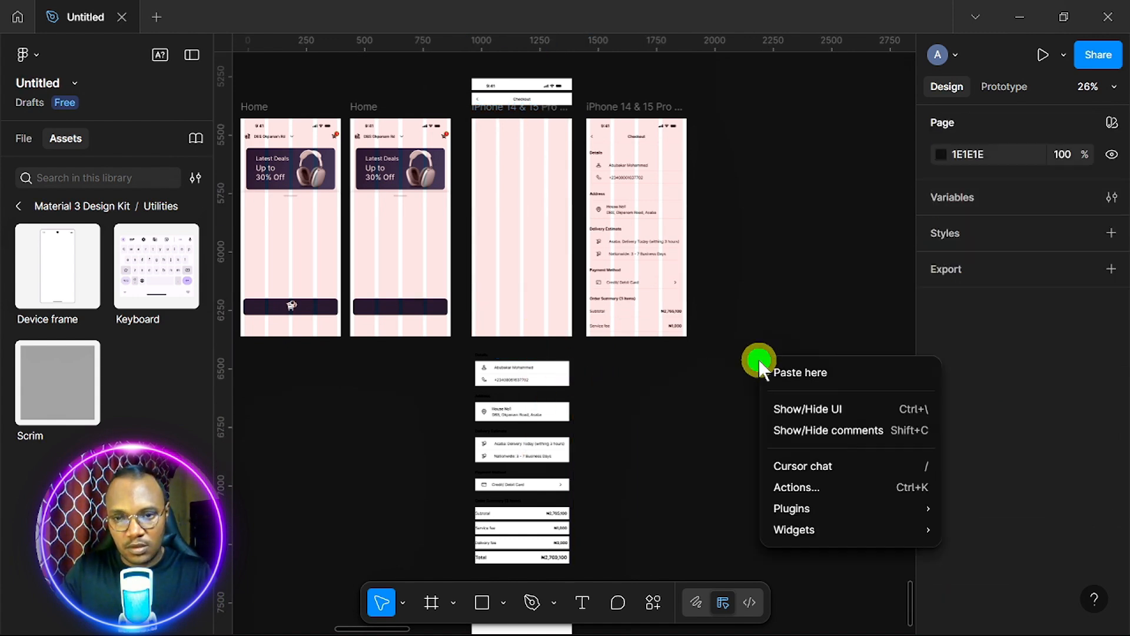
{"action": "left_click", "coordinate": [795, 372]}
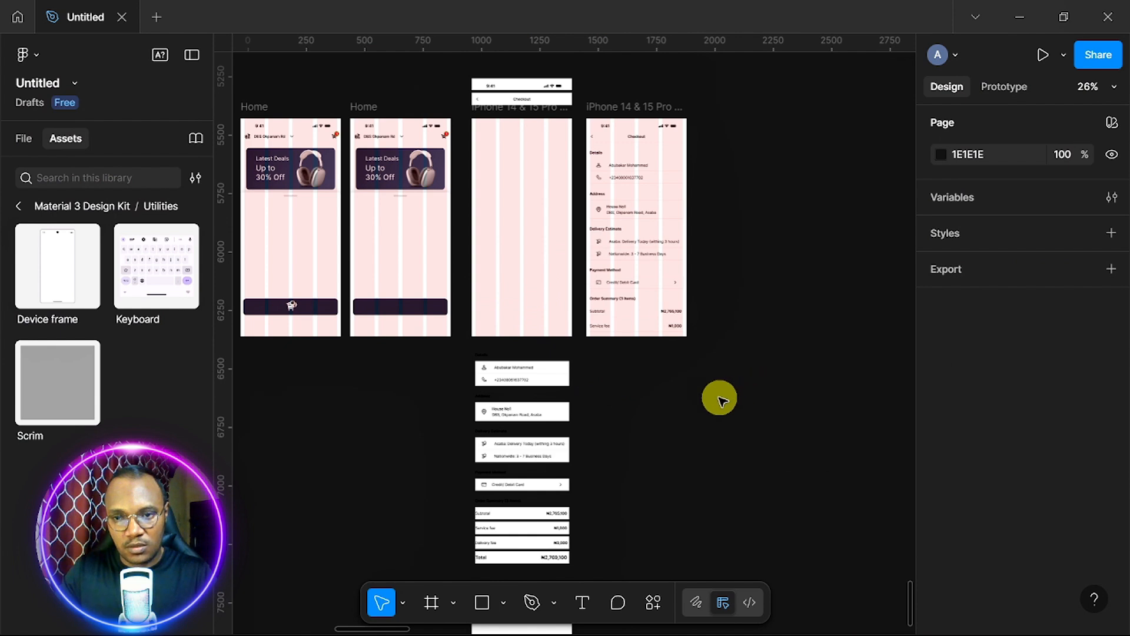
Turn on Clip content for the middle checkout frame to hide its overflow.
{"action": "left_click", "coordinate": [517, 113]}
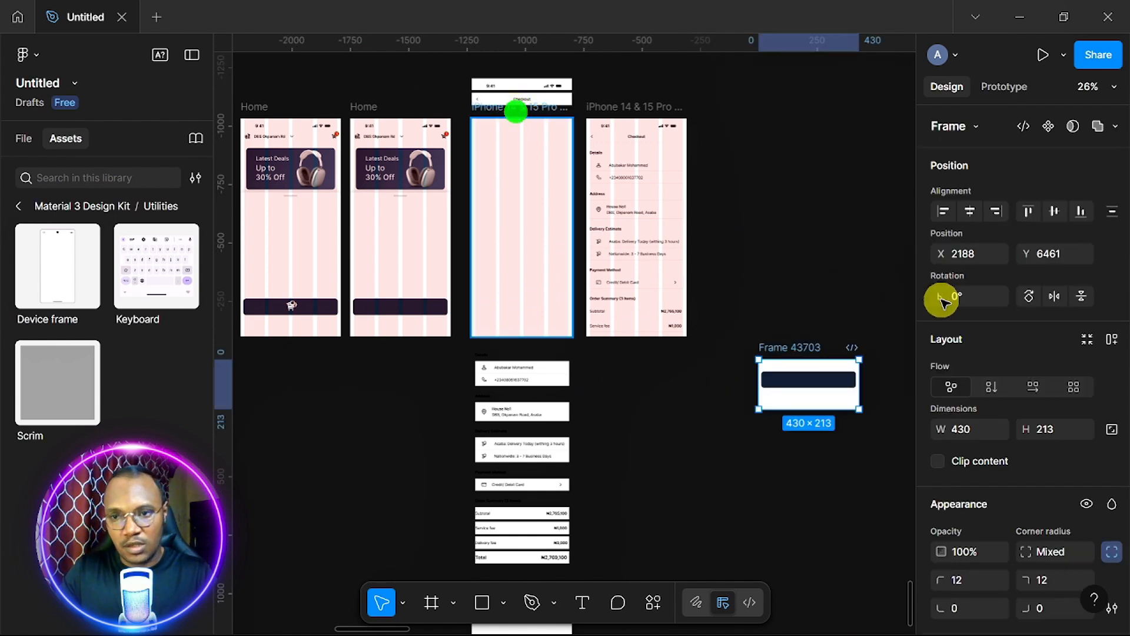
{"action": "left_click", "coordinate": [939, 461]}
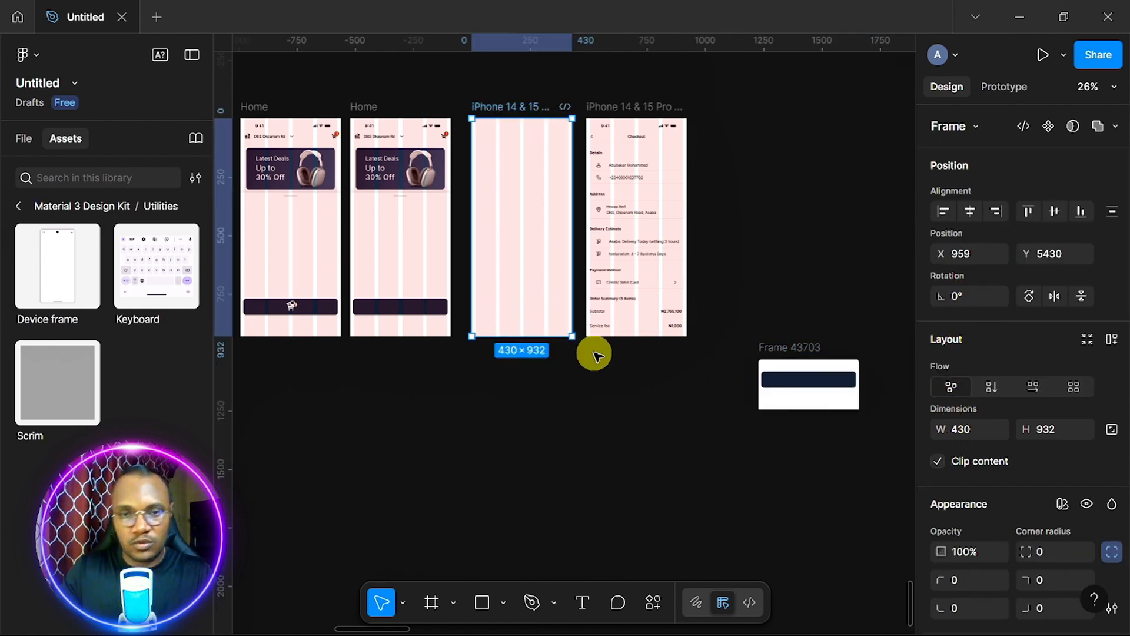
{"action": "scroll", "coordinate": [595, 355], "scroll_direction": "up", "scroll_amount": 5}
{"action": "scroll", "coordinate": [593, 353], "scroll_direction": "right", "scroll_amount": 5}
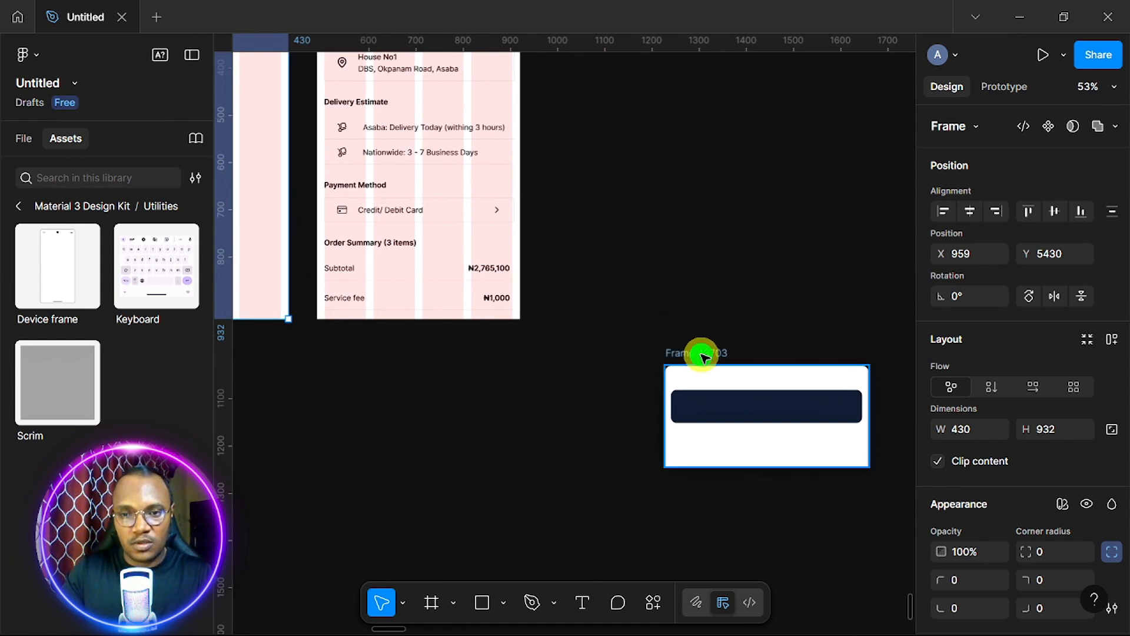
Place Frame 43703 in the checkout frame, centred horizontally and bottom-aligned at X 0, Y 719.
{"action": "left_click_drag", "start_coordinate": [704, 357], "coordinate": [348, 219]}
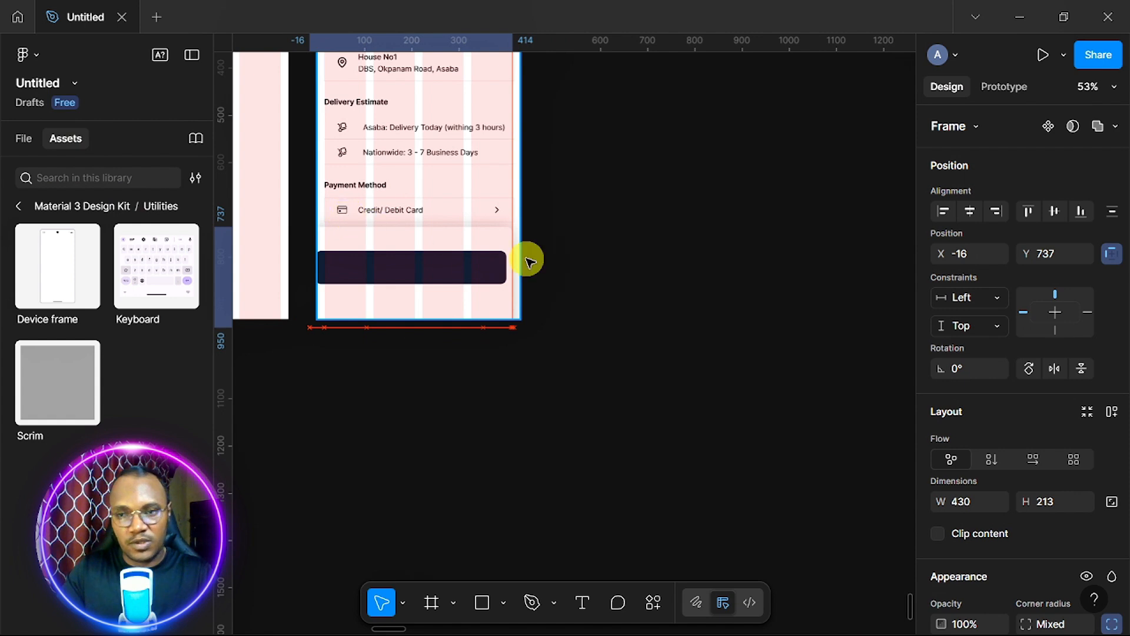
{"action": "left_click", "coordinate": [970, 210]}
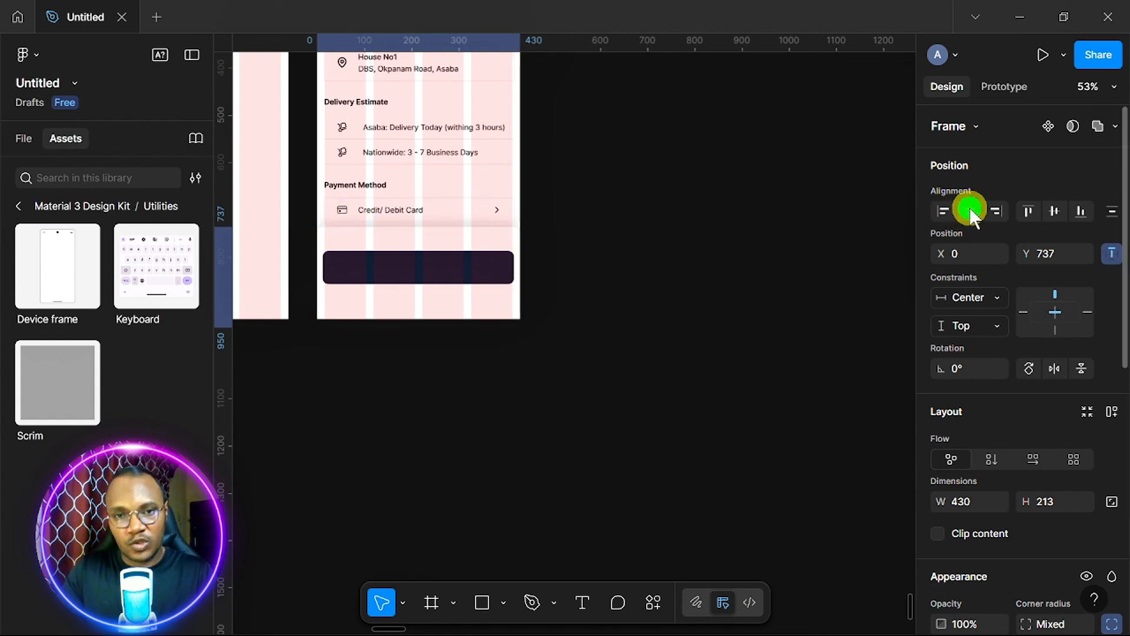
{"action": "left_click", "coordinate": [1054, 211]}
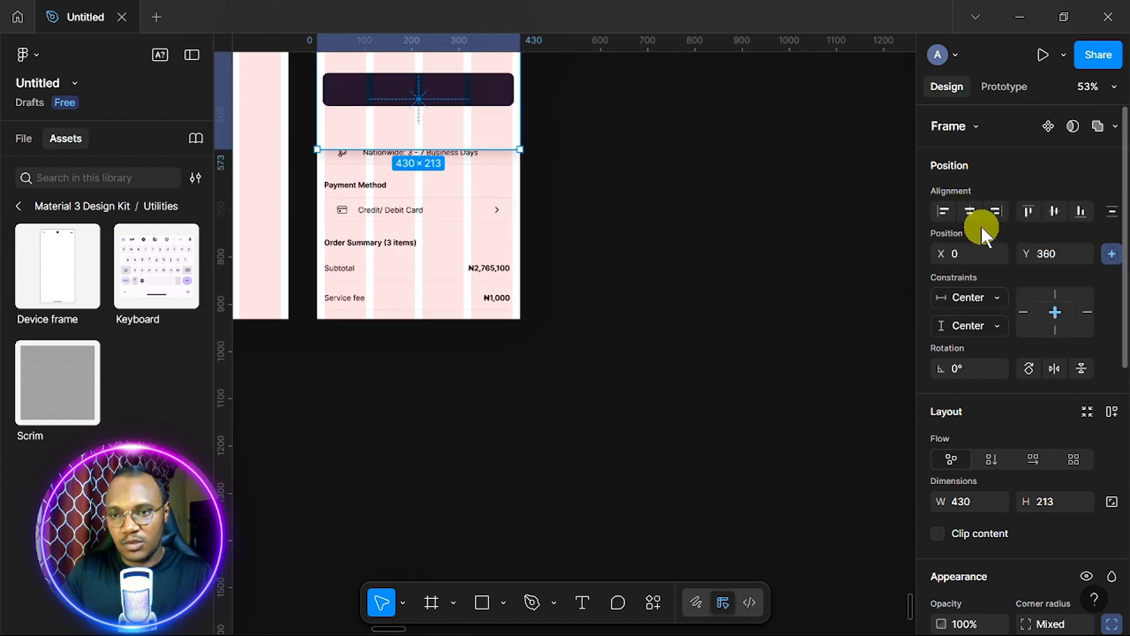
{"action": "left_click", "coordinate": [1081, 211]}
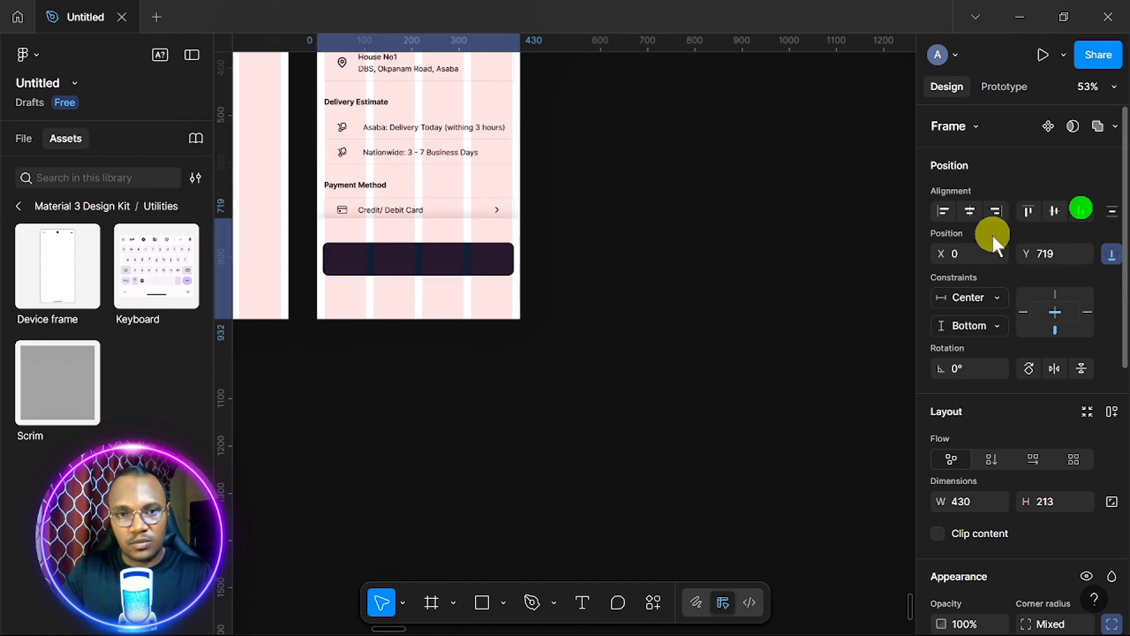
{"action": "left_click", "coordinate": [970, 211]}
{"action": "scroll", "coordinate": [672, 308], "scroll_direction": "left", "scroll_amount": 5}
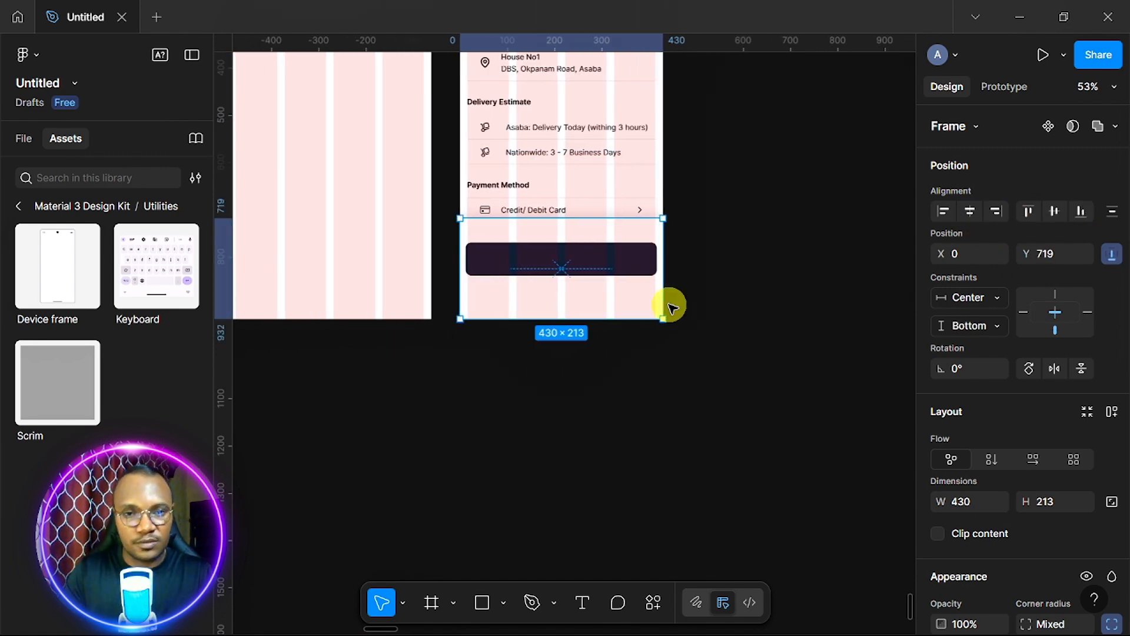
{"action": "scroll", "coordinate": [672, 308], "scroll_direction": "up", "scroll_amount": 1}
{"action": "scroll", "coordinate": [672, 308], "scroll_direction": "right", "scroll_amount": 1}
{"action": "scroll", "coordinate": [672, 308], "scroll_direction": "down", "scroll_amount": 5}
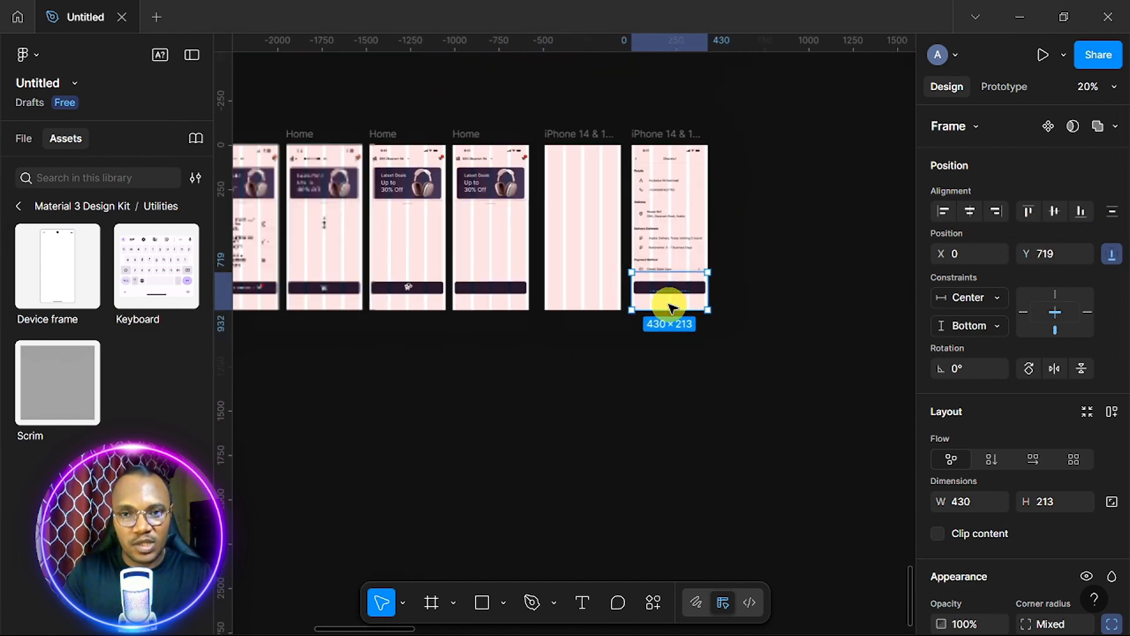
{"action": "scroll", "coordinate": [673, 308], "scroll_direction": "up", "scroll_amount": 1}
{"action": "scroll", "coordinate": [672, 308], "scroll_direction": "up", "scroll_amount": 3}
{"action": "scroll", "coordinate": [672, 308], "scroll_direction": "up", "scroll_amount": 3}
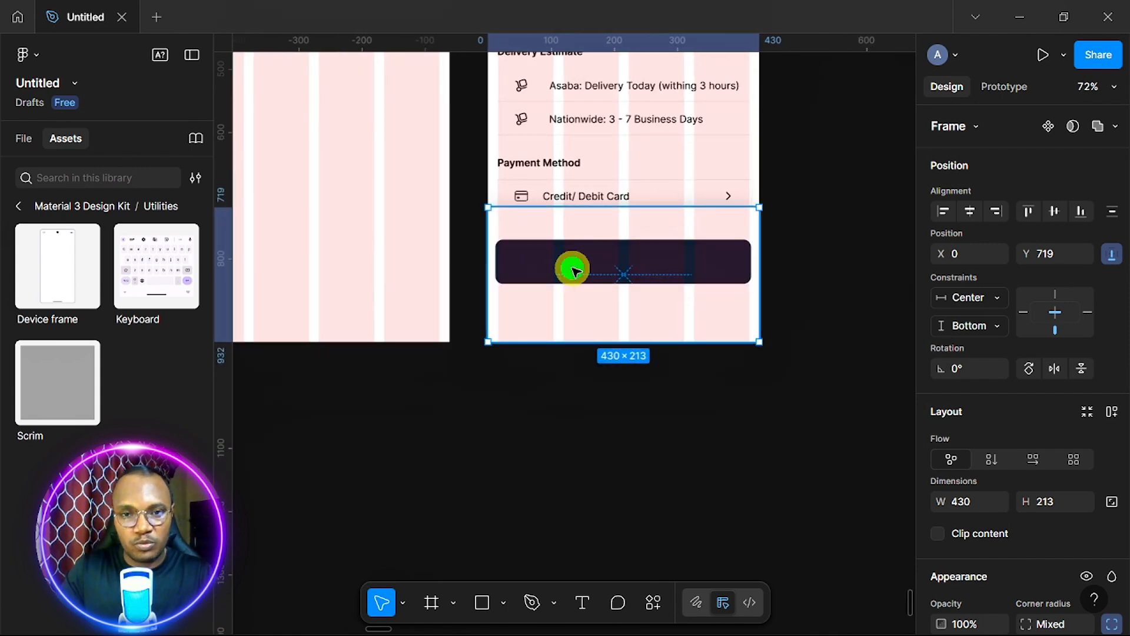
{"action": "left_click", "coordinate": [574, 270]}
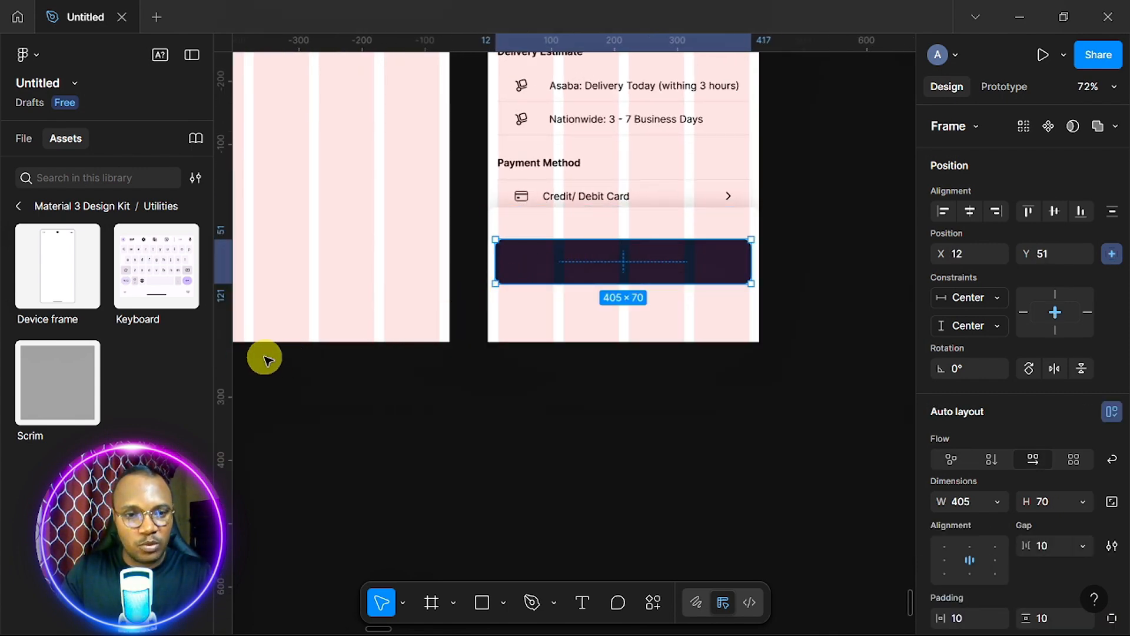
Horizontally centre the Place Order text layer in Frame 43684's button, then select Frame 43703.
{"action": "left_click", "coordinate": [19, 139]}
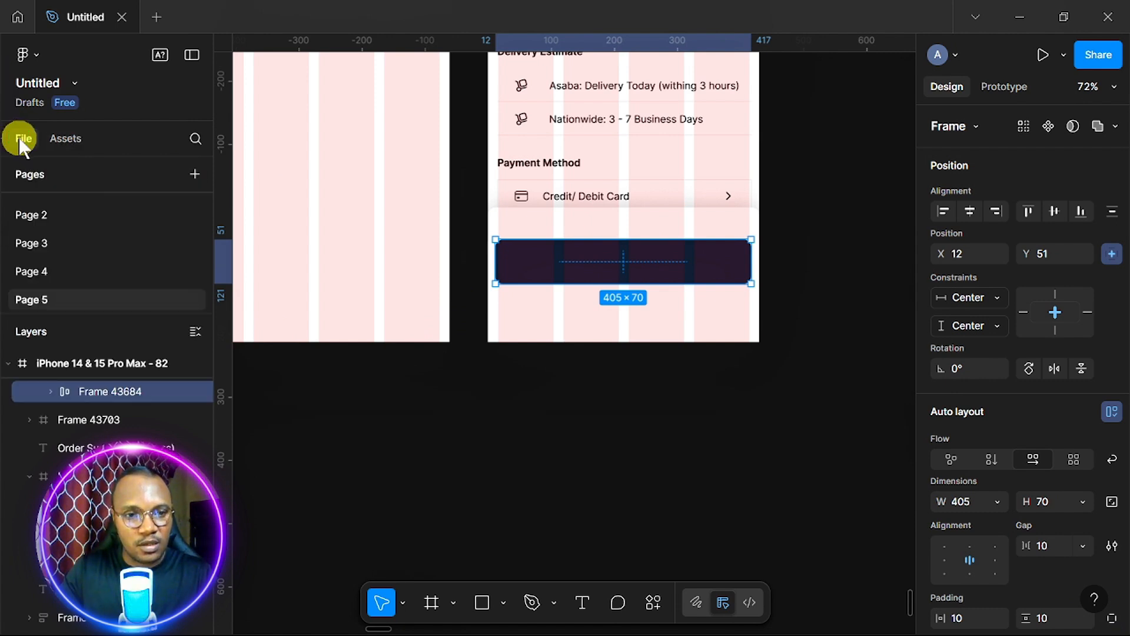
{"action": "left_click", "coordinate": [50, 391]}
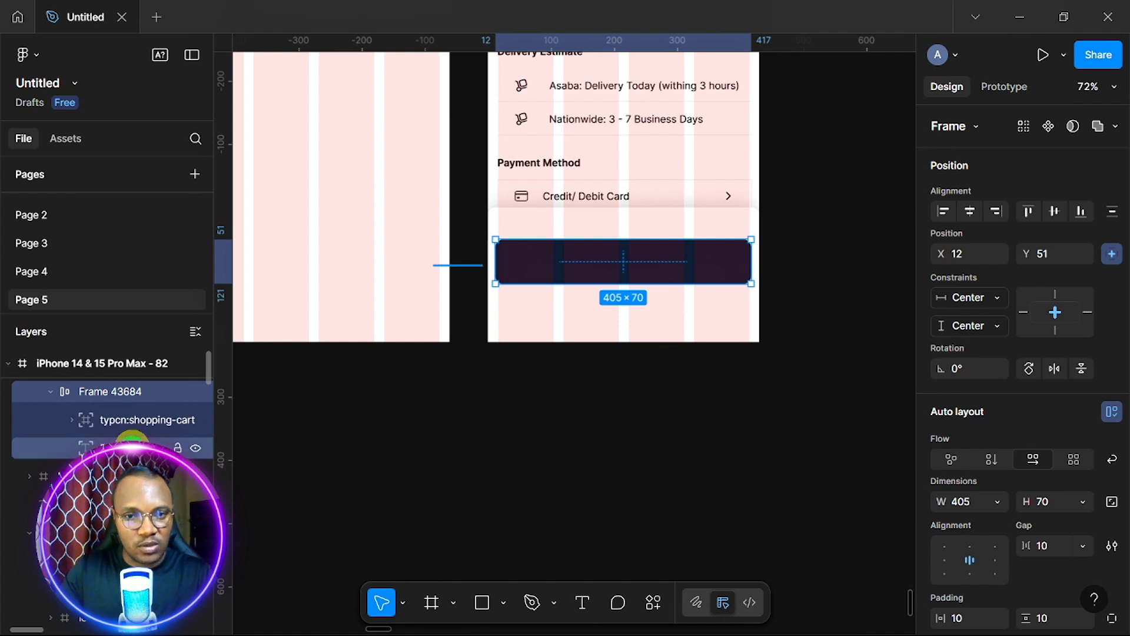
{"action": "left_click", "coordinate": [132, 446]}
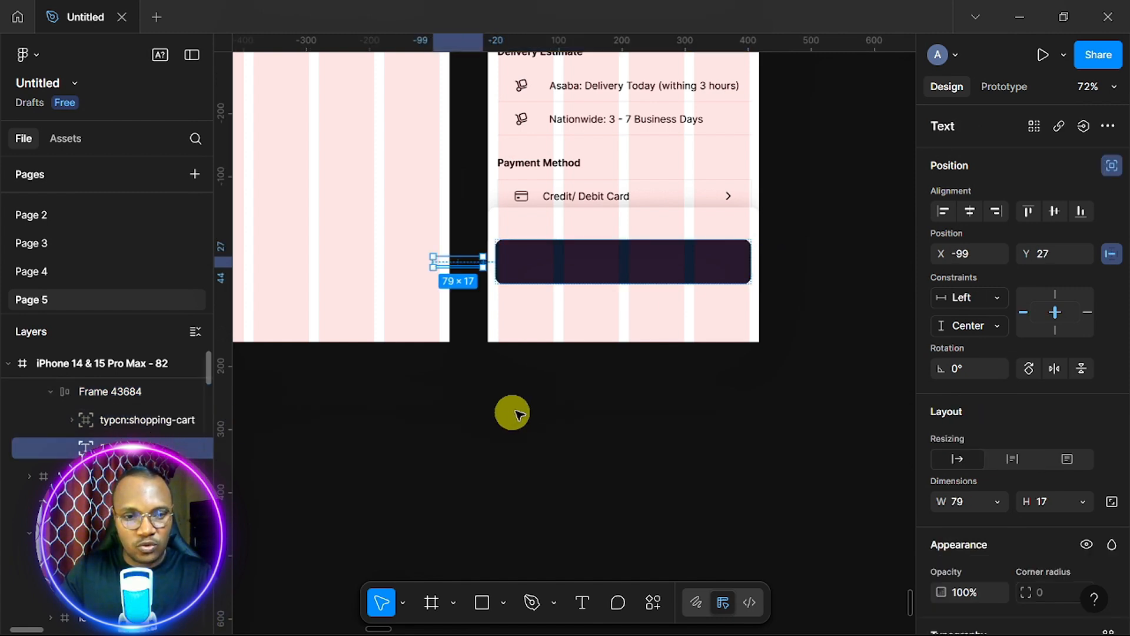
{"action": "left_click", "coordinate": [970, 210]}
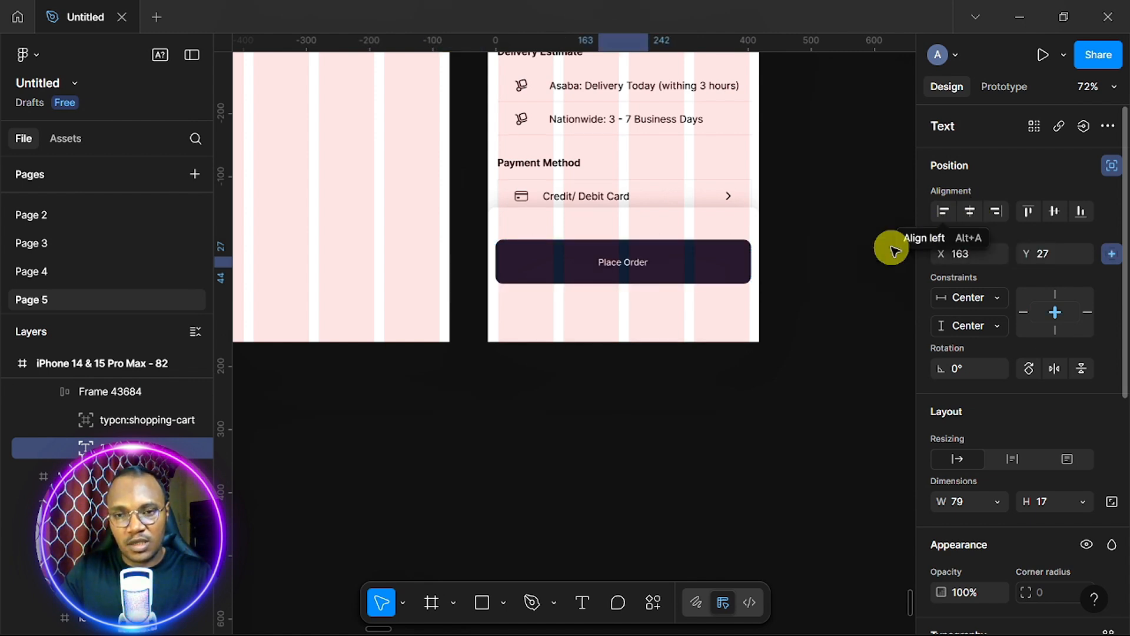
{"action": "left_click", "coordinate": [695, 333]}
{"action": "scroll", "coordinate": [695, 333], "scroll_direction": "down", "scroll_amount": 5}
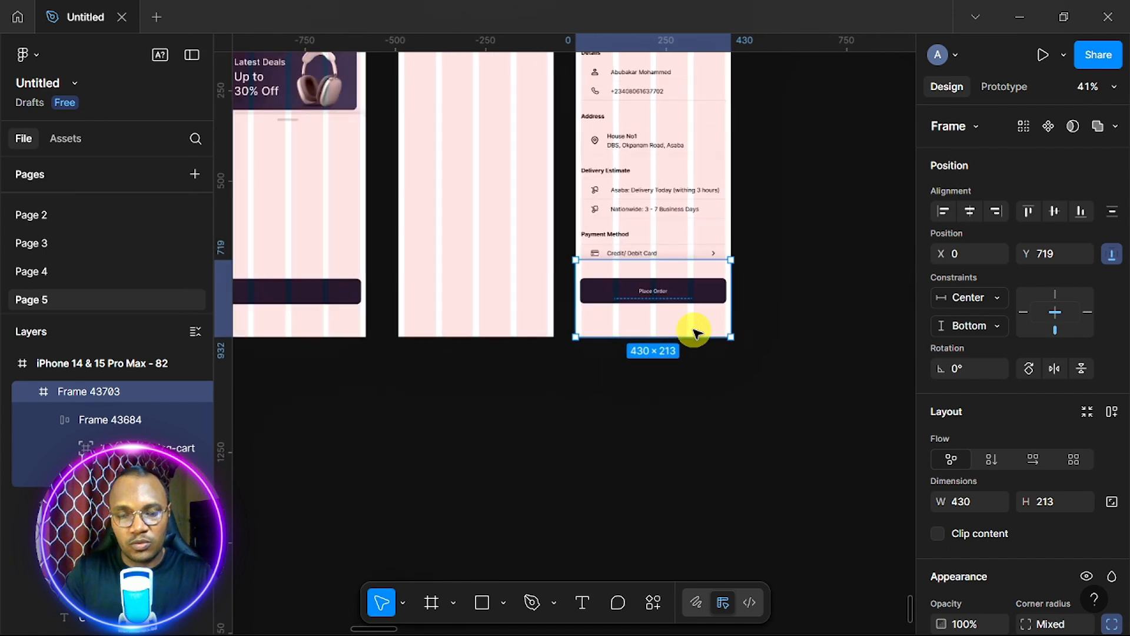
Rename the two checkout screen frames to 'Checkout', copying the name from the heading.
{"action": "scroll", "coordinate": [694, 330], "scroll_direction": "up", "scroll_amount": 3}
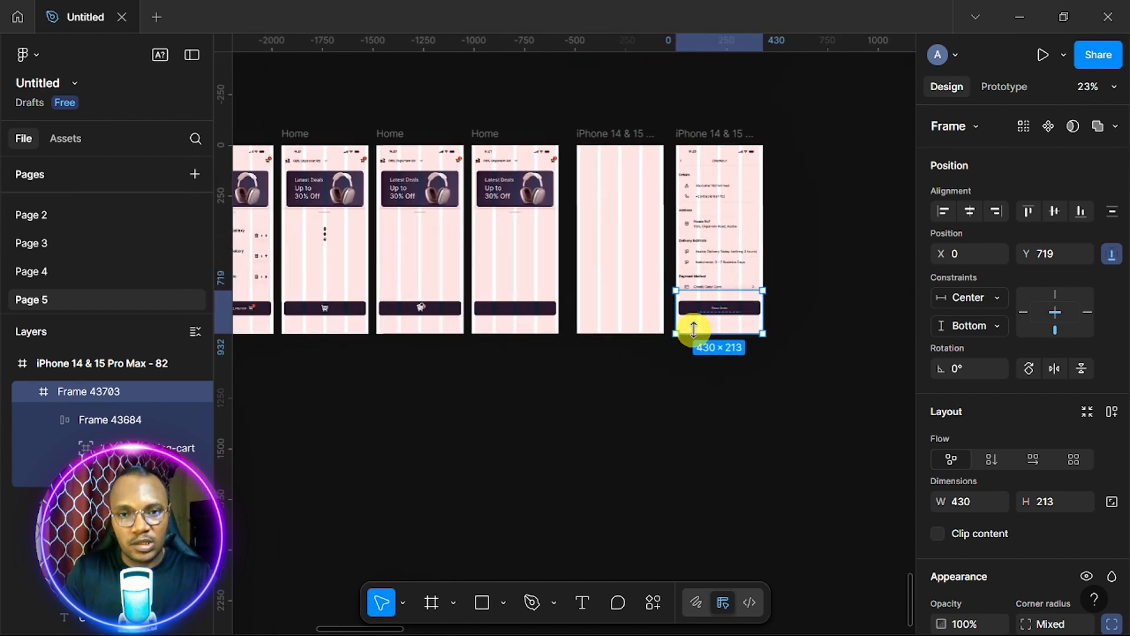
{"action": "scroll", "coordinate": [694, 330], "scroll_direction": "right", "scroll_amount": 4}
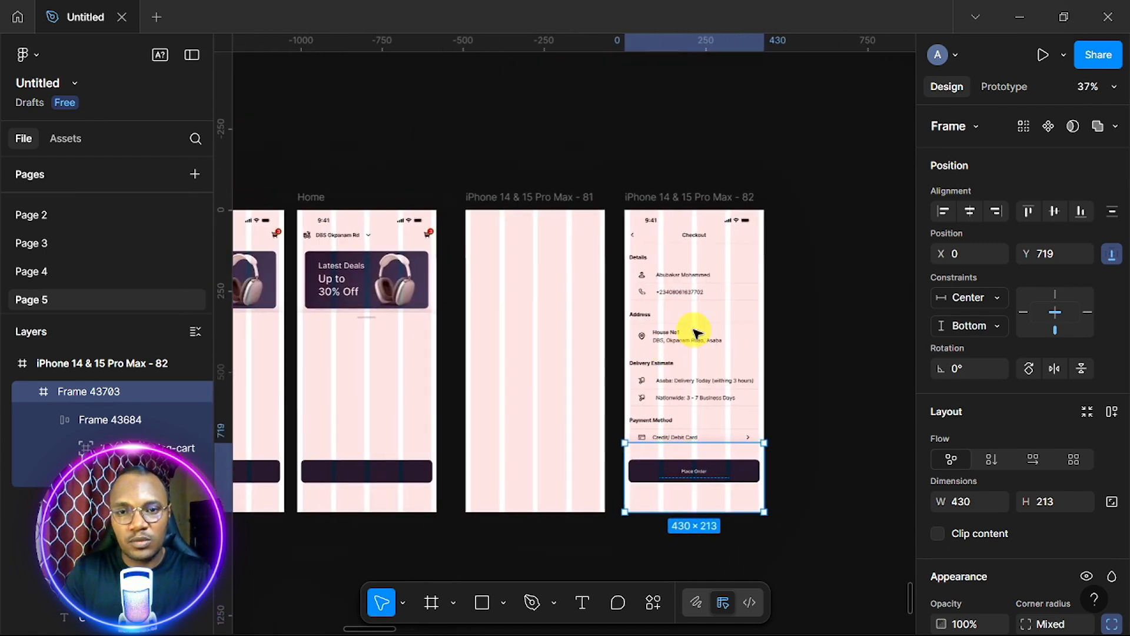
{"action": "scroll", "coordinate": [694, 330], "scroll_direction": "up", "scroll_amount": 3}
{"action": "scroll", "coordinate": [695, 333], "scroll_direction": "up", "scroll_amount": 2}
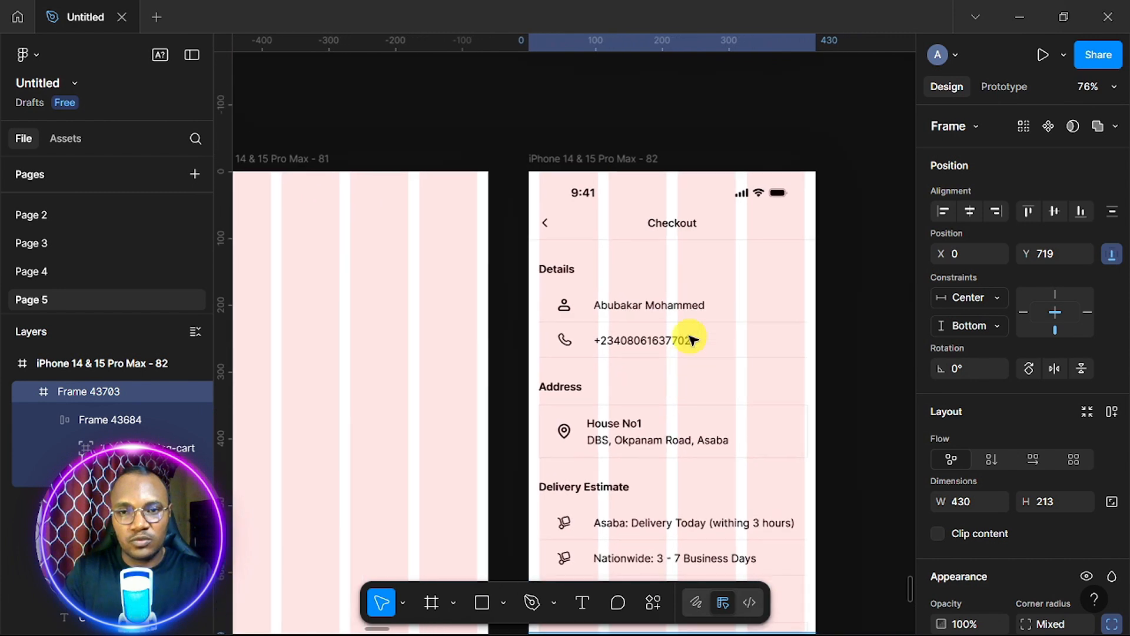
{"action": "left_click", "coordinate": [610, 159]}
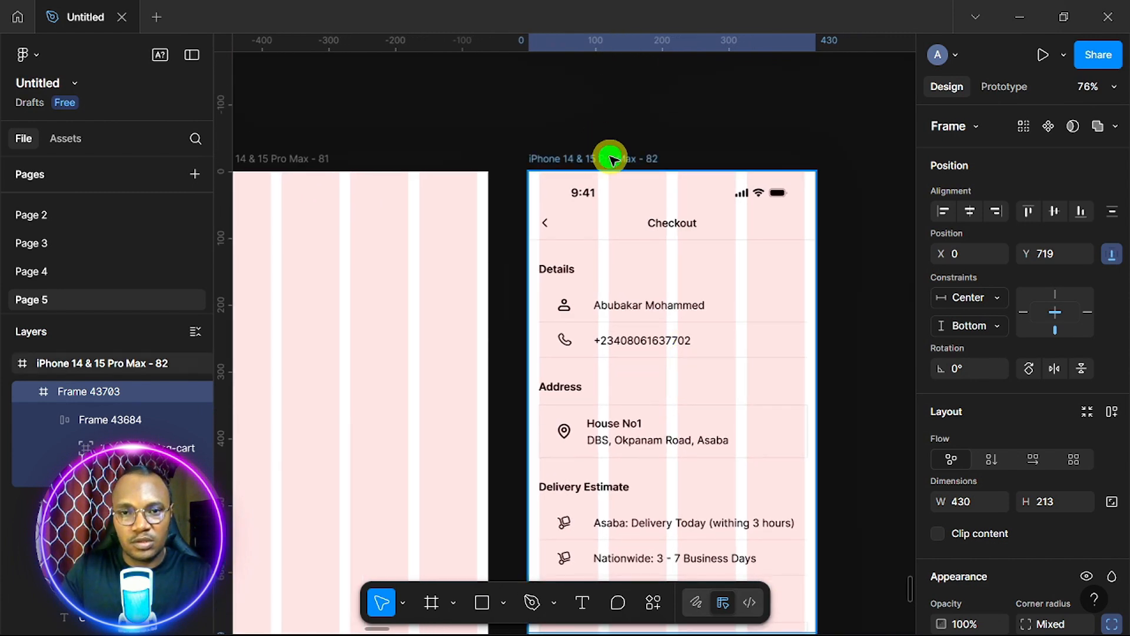
{"action": "double_click", "coordinate": [610, 159]}
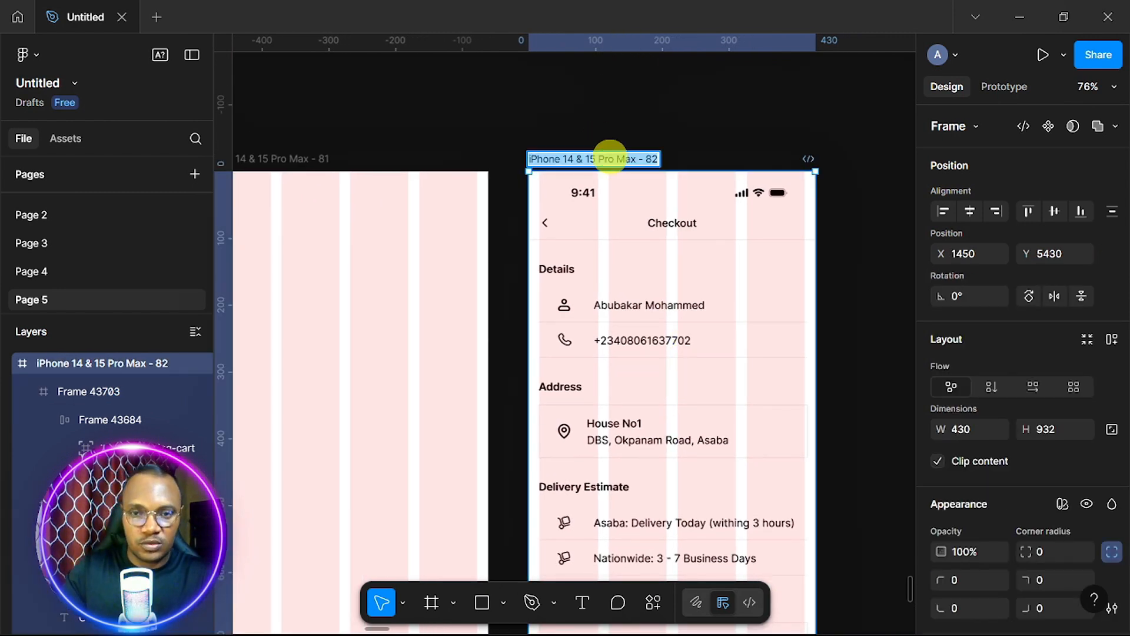
{"action": "double_click", "coordinate": [677, 225]}
{"action": "key", "text": "ctrl+c"}
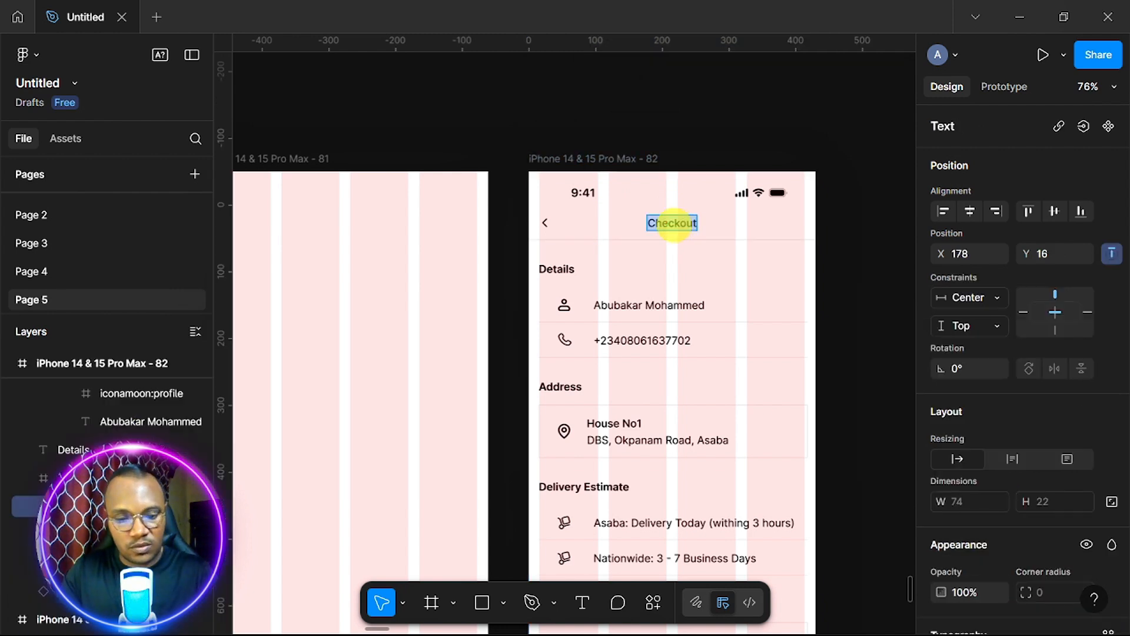
{"action": "right_click", "coordinate": [605, 159]}
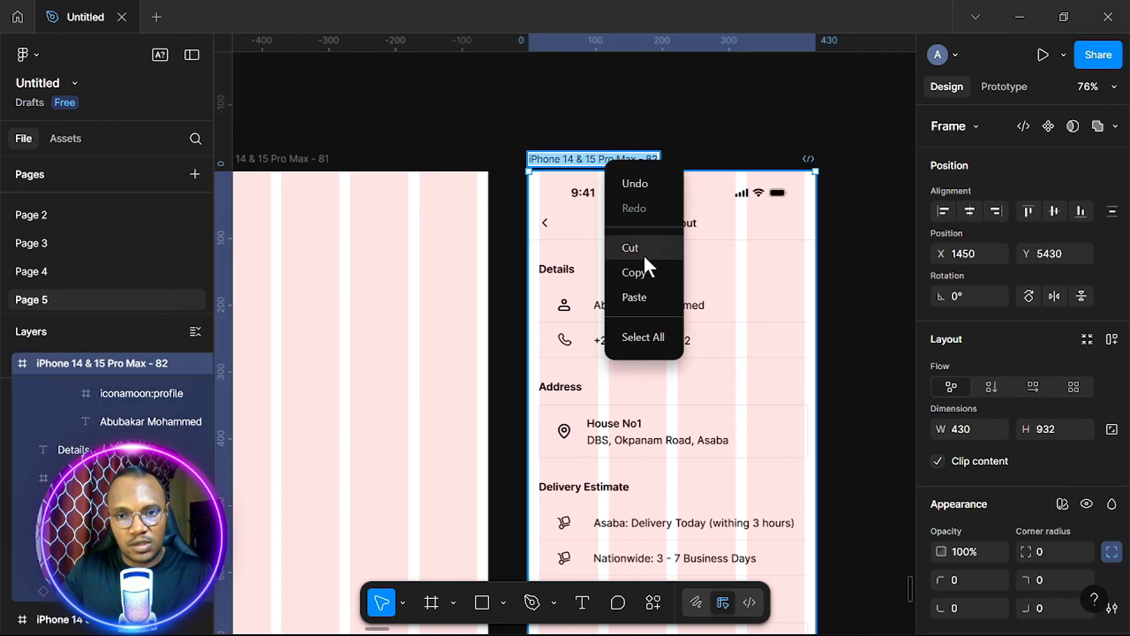
{"action": "left_click", "coordinate": [634, 297]}
{"action": "double_click", "coordinate": [303, 158]}
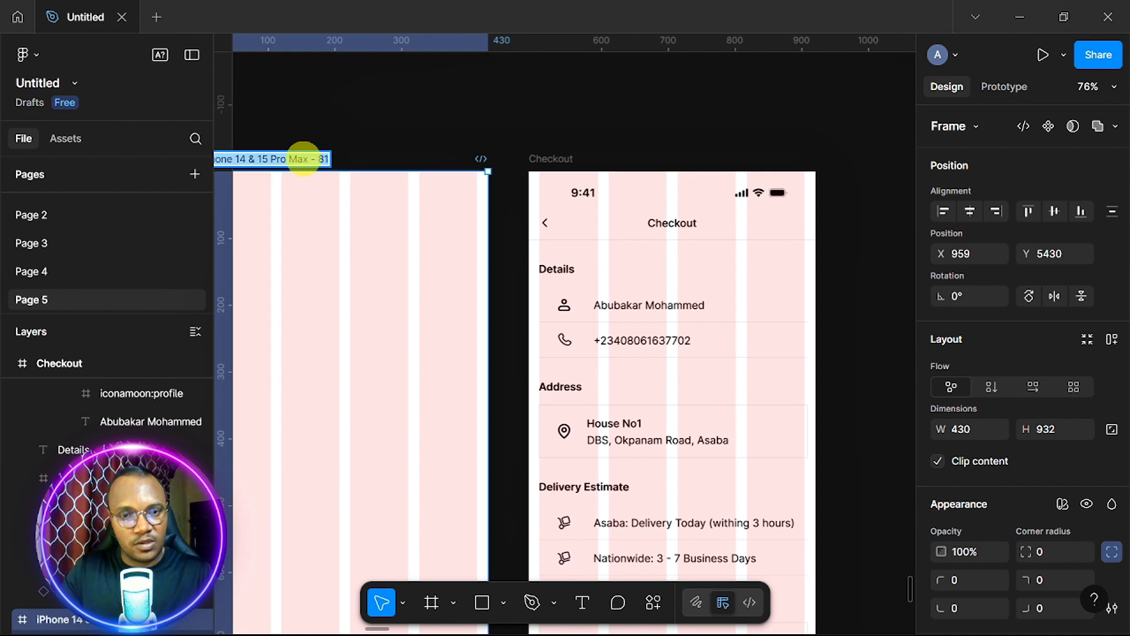
{"action": "key", "text": "ctrl+v"}
Rename the product-list screen frames to the left as 'Cart'.
{"action": "scroll", "coordinate": [390, 138], "scroll_direction": "left", "scroll_amount": 8}
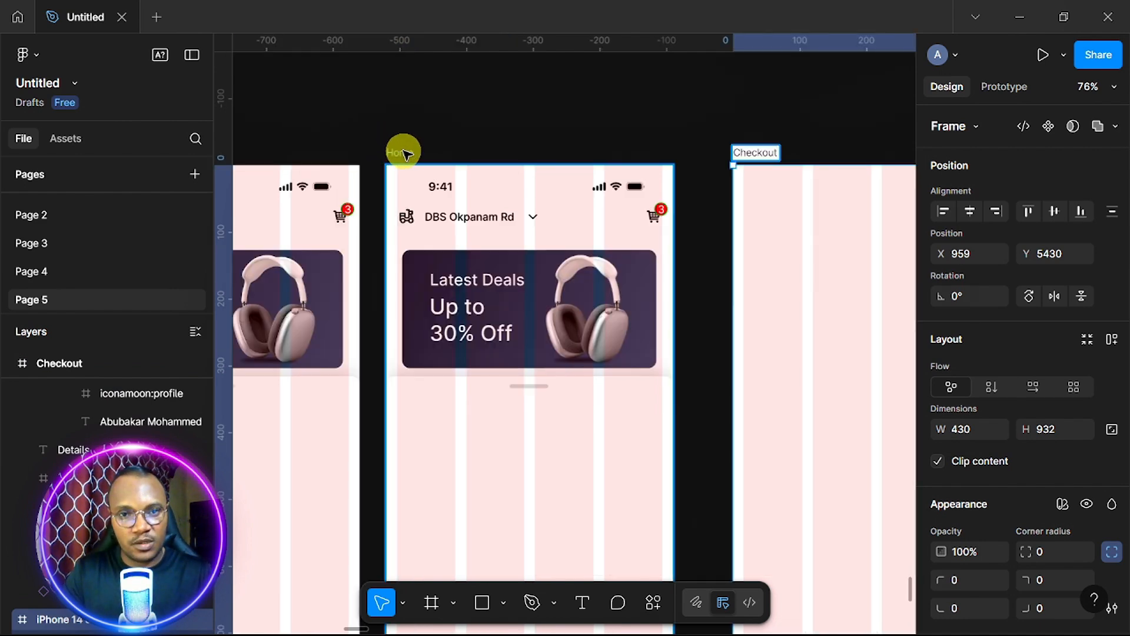
{"action": "left_click", "coordinate": [405, 153]}
{"action": "scroll", "coordinate": [435, 155], "scroll_direction": "left", "scroll_amount": 1}
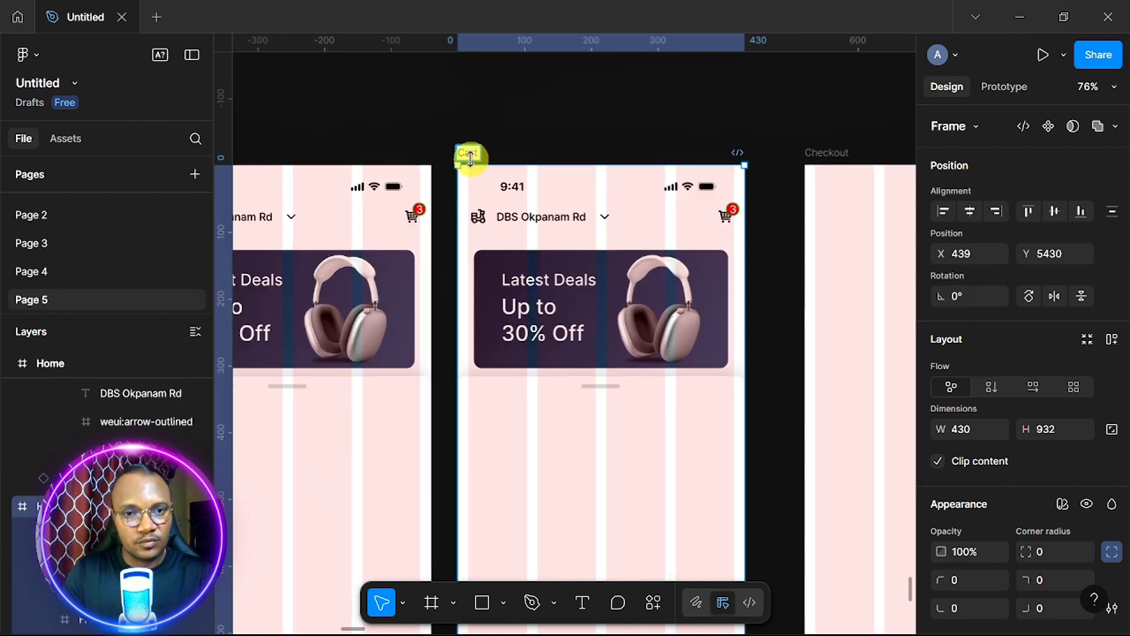
{"action": "scroll", "coordinate": [421, 239], "scroll_direction": "left", "scroll_amount": 5}
{"action": "double_click", "coordinate": [480, 152]}
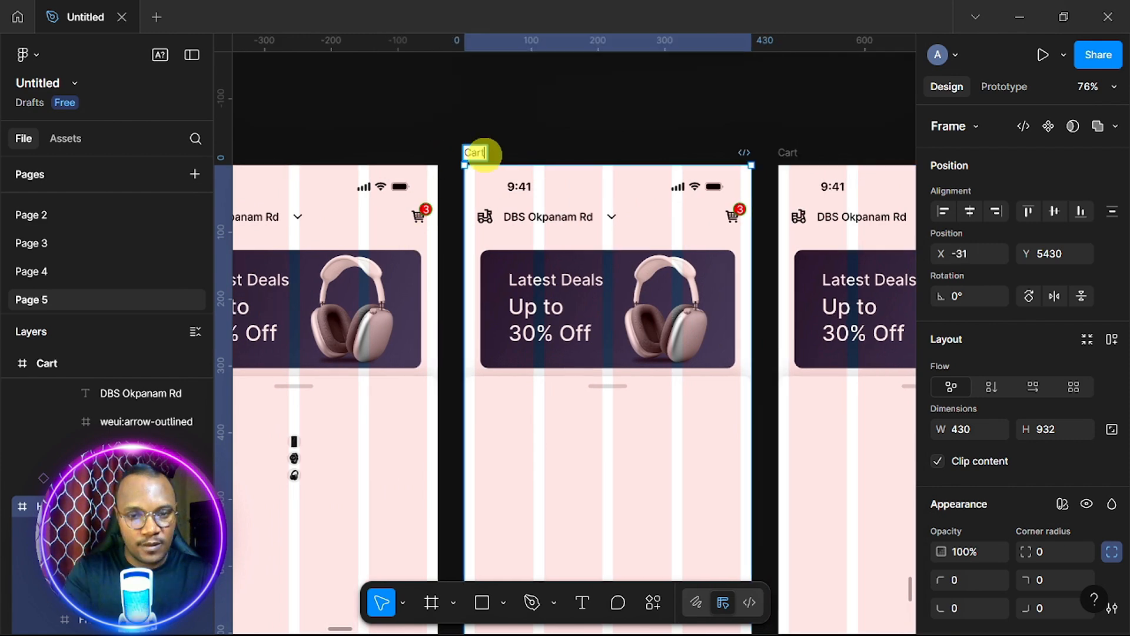
{"action": "scroll", "coordinate": [481, 144], "scroll_direction": "left", "scroll_amount": 8}
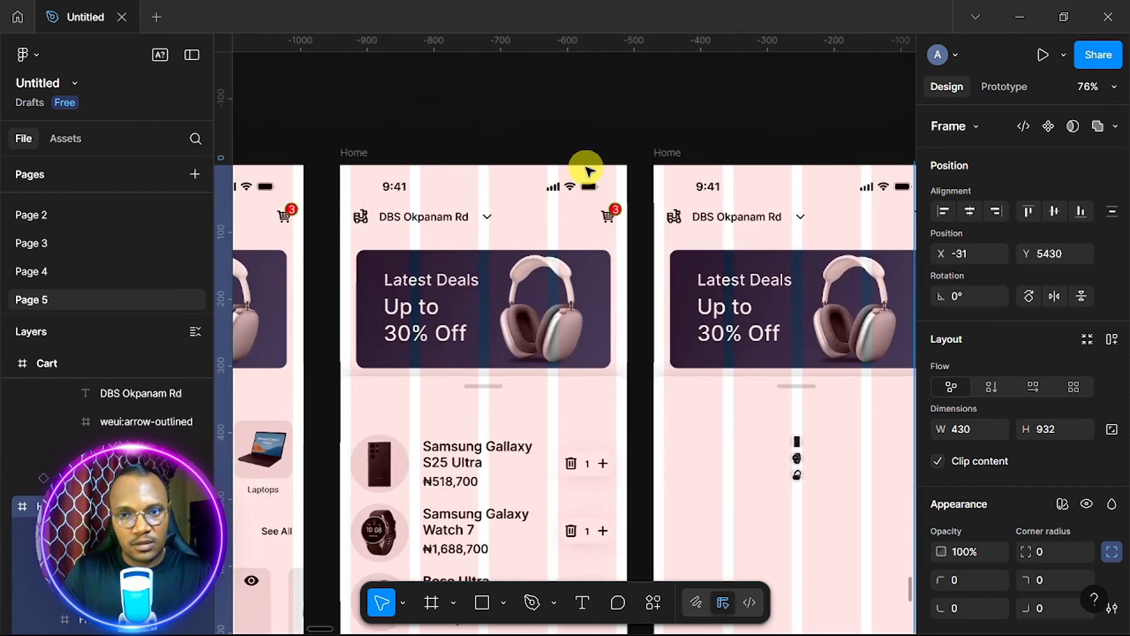
{"action": "double_click", "coordinate": [667, 153]}
{"action": "type", "text": "Cart"}
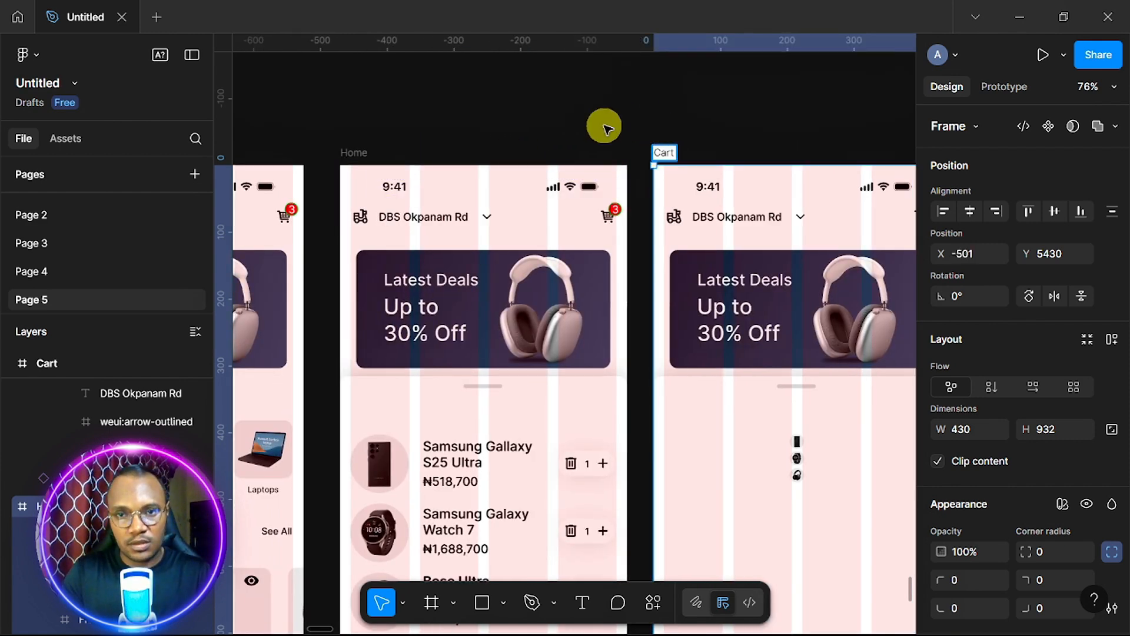
{"action": "scroll", "coordinate": [603, 126], "scroll_direction": "left", "scroll_amount": 4}
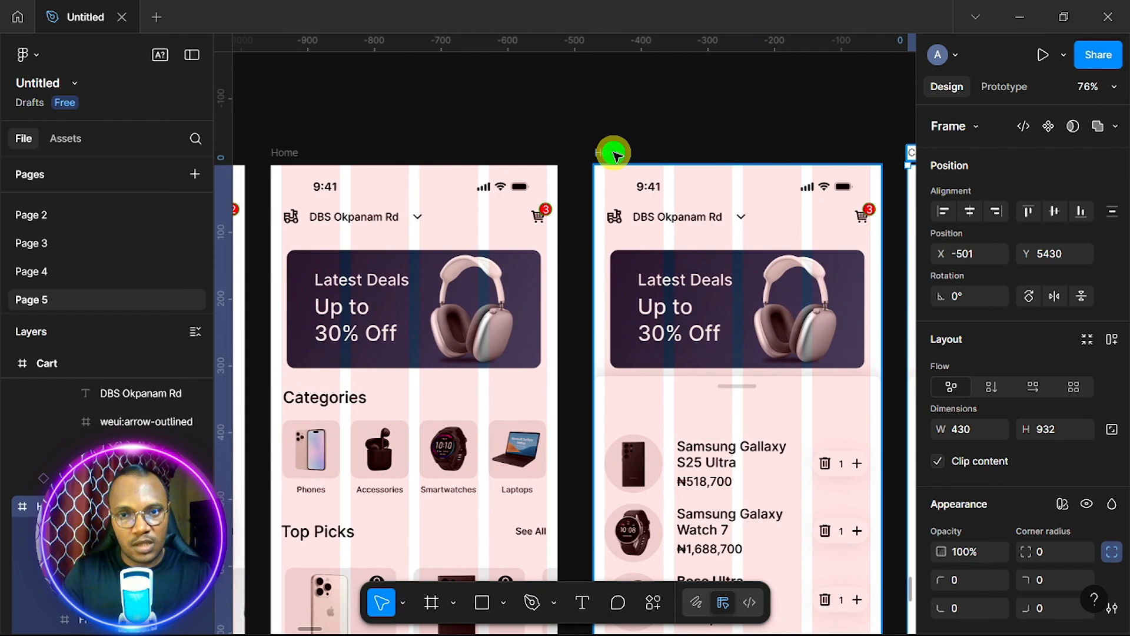
{"action": "double_click", "coordinate": [601, 152]}
{"action": "type", "text": "Car"}
{"action": "left_click", "coordinate": [696, 114]}
{"action": "scroll", "coordinate": [696, 114], "scroll_direction": "down", "scroll_amount": 5}
Alt-drag the Checkout frame to create a copy to its right.
{"action": "scroll", "coordinate": [695, 113], "scroll_direction": "right", "scroll_amount": 8}
{"action": "scroll", "coordinate": [696, 114], "scroll_direction": "up", "scroll_amount": 3}
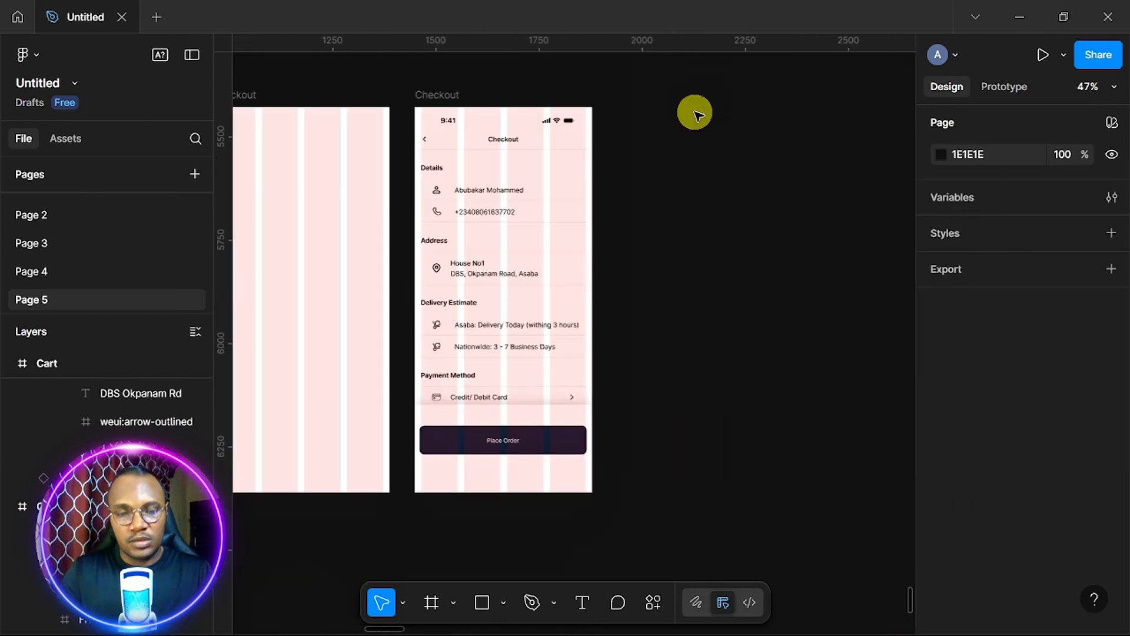
{"action": "scroll", "coordinate": [696, 113], "scroll_direction": "right", "scroll_amount": 2}
{"action": "scroll", "coordinate": [696, 113], "scroll_direction": "right", "scroll_amount": 2}
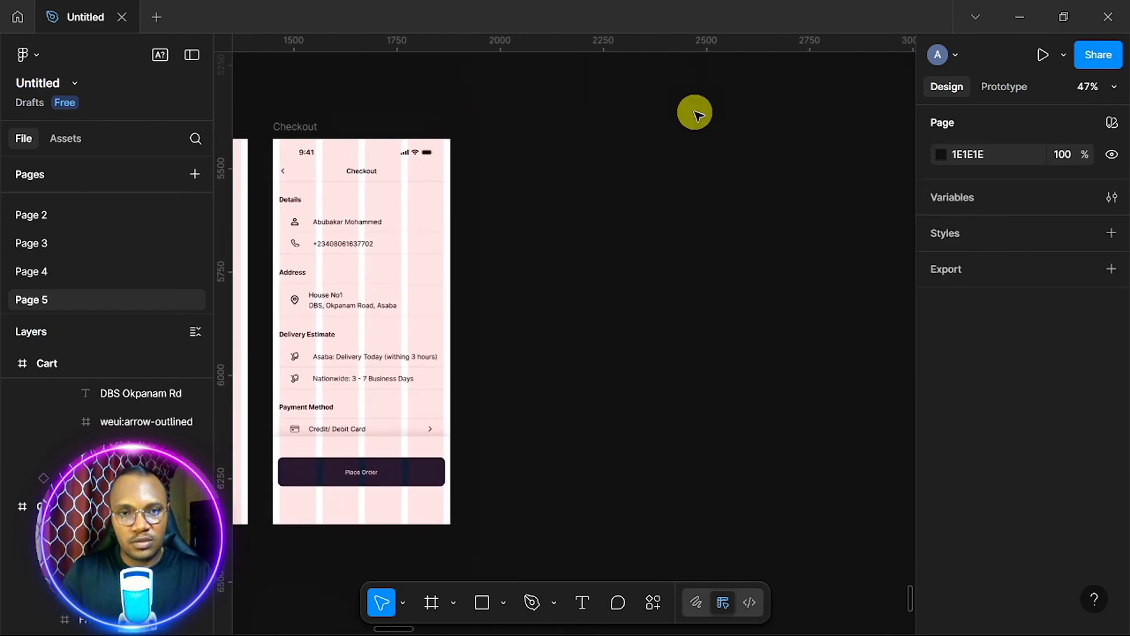
{"action": "scroll", "coordinate": [696, 114], "scroll_direction": "left", "scroll_amount": 1}
{"action": "scroll", "coordinate": [696, 114], "scroll_direction": "left", "scroll_amount": 1}
{"action": "scroll", "coordinate": [696, 114], "scroll_direction": "up", "scroll_amount": 1}
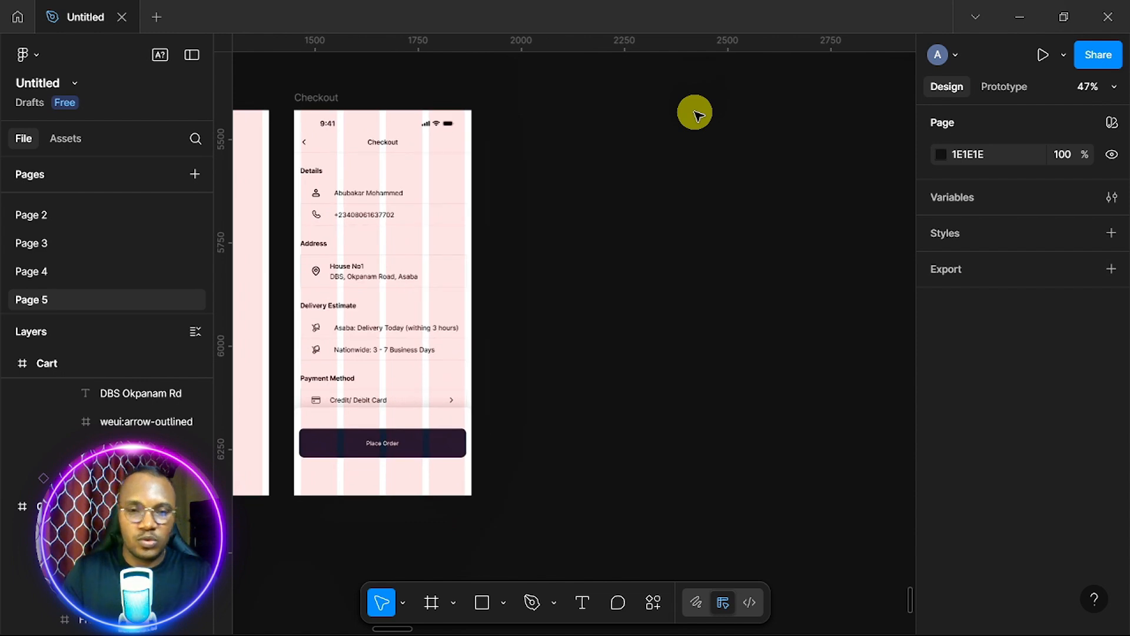
{"action": "left_click", "coordinate": [321, 97]}
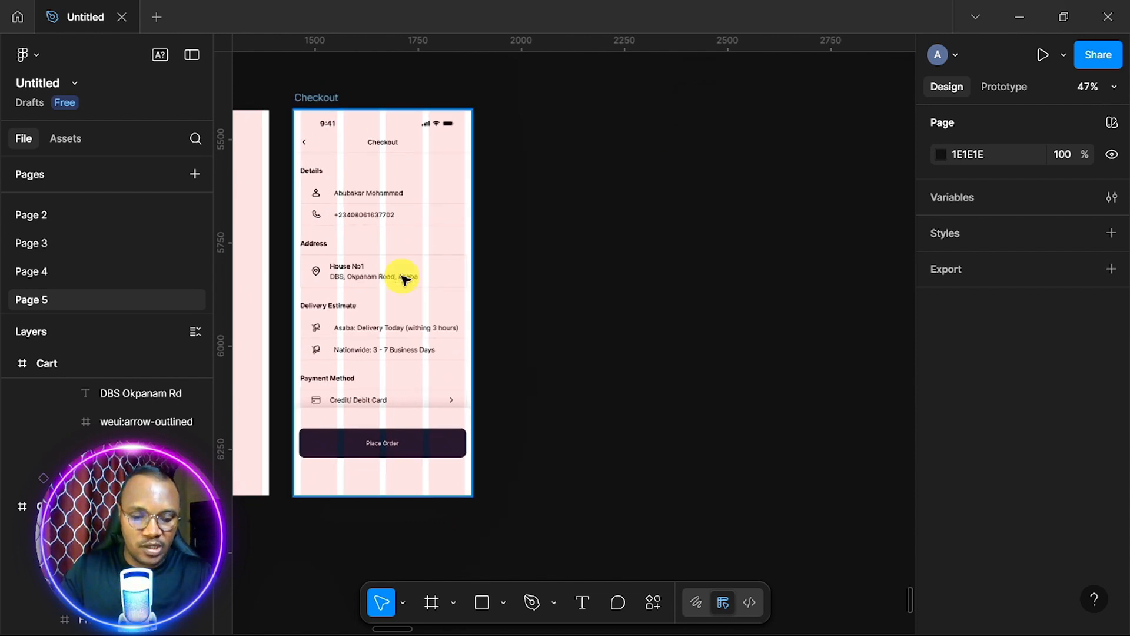
{"action": "left_click_drag", "start_coordinate": [403, 279], "coordinate": [615, 299]}
Select the copy's Credit/Debit Card and Payment Method texts, then start renaming the copied frame.
{"action": "scroll", "coordinate": [582, 303], "scroll_direction": "up", "scroll_amount": 2}
{"action": "scroll", "coordinate": [582, 303], "scroll_direction": "up", "scroll_amount": 2}
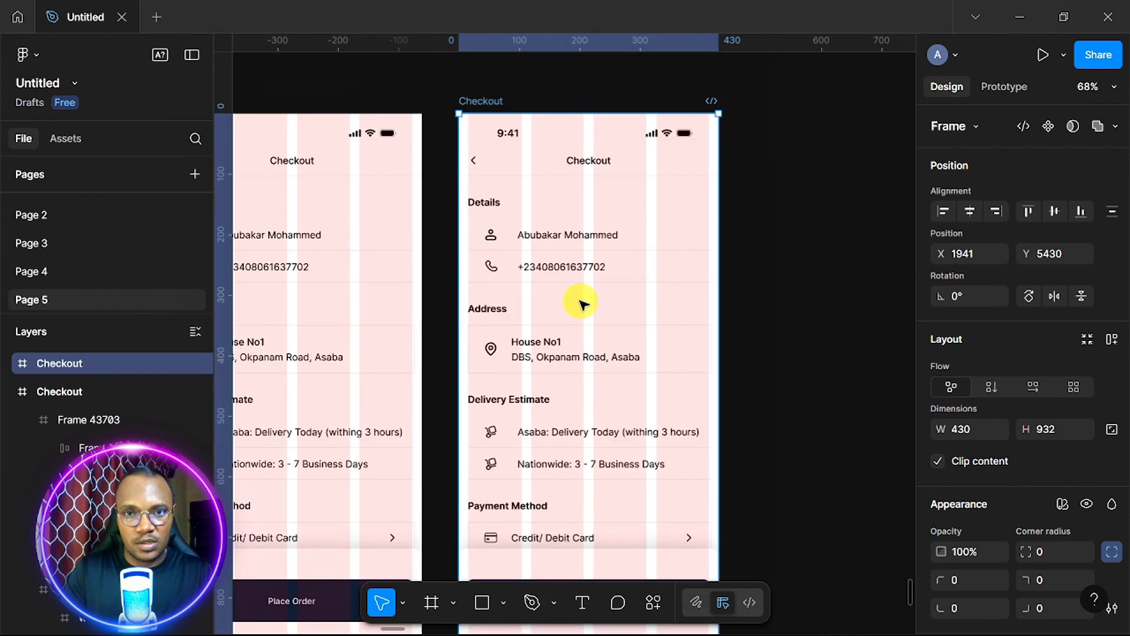
{"action": "scroll", "coordinate": [583, 305], "scroll_direction": "down", "scroll_amount": 1}
{"action": "scroll", "coordinate": [583, 304], "scroll_direction": "down", "scroll_amount": 3}
{"action": "left_click", "coordinate": [552, 455], "text": "ctrl"}
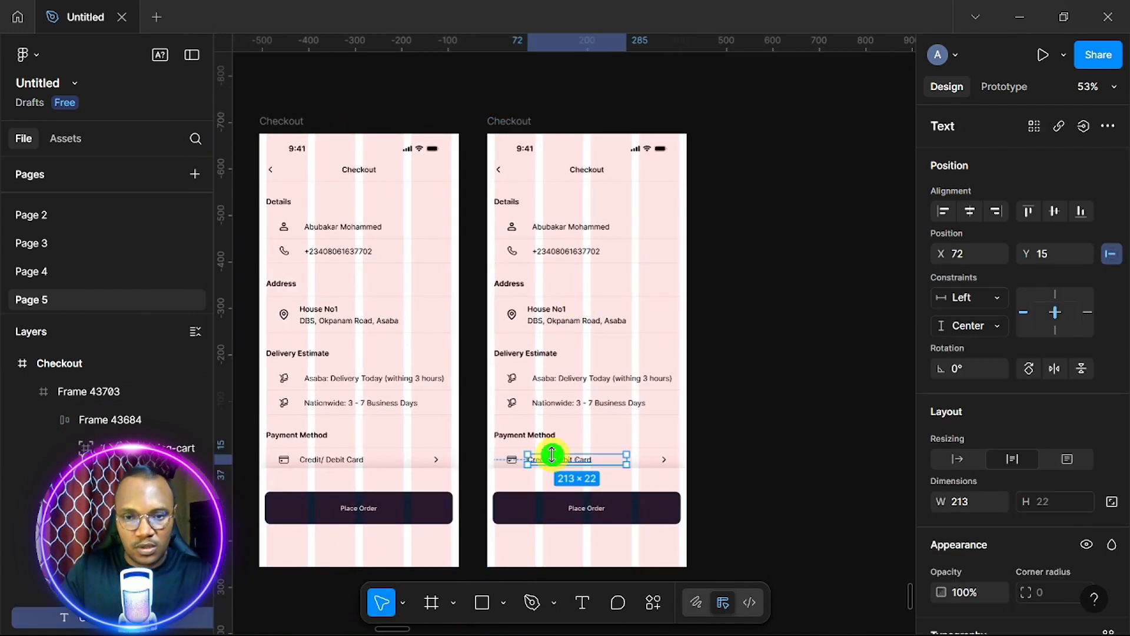
{"action": "double_click", "coordinate": [538, 436]}
{"action": "key", "text": "ctrl+c"}
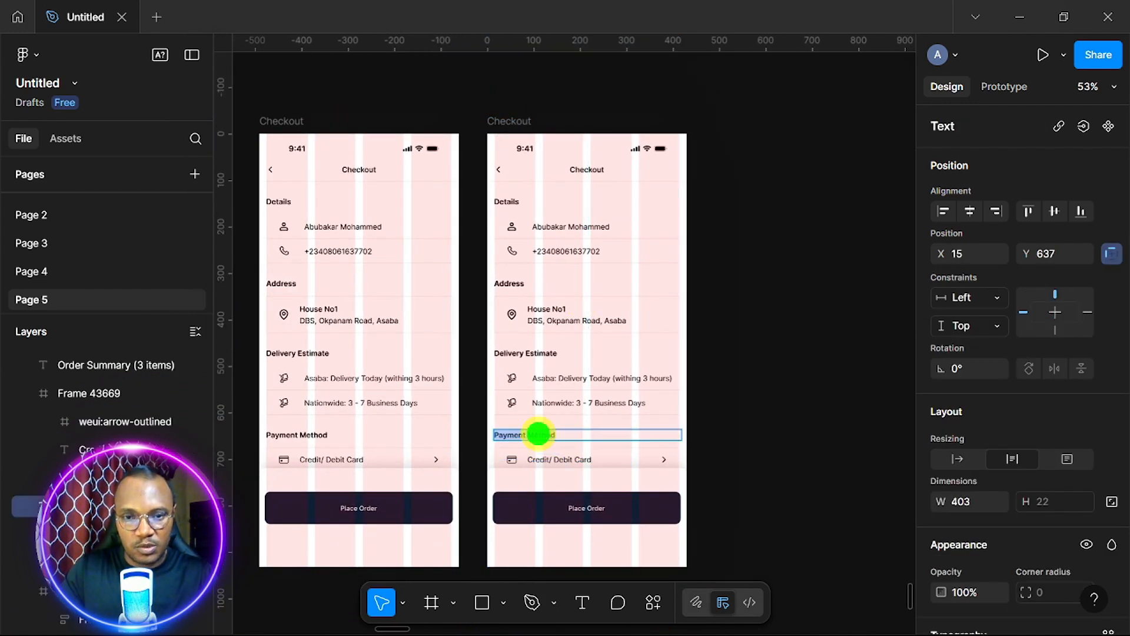
{"action": "left_click", "coordinate": [518, 121]}
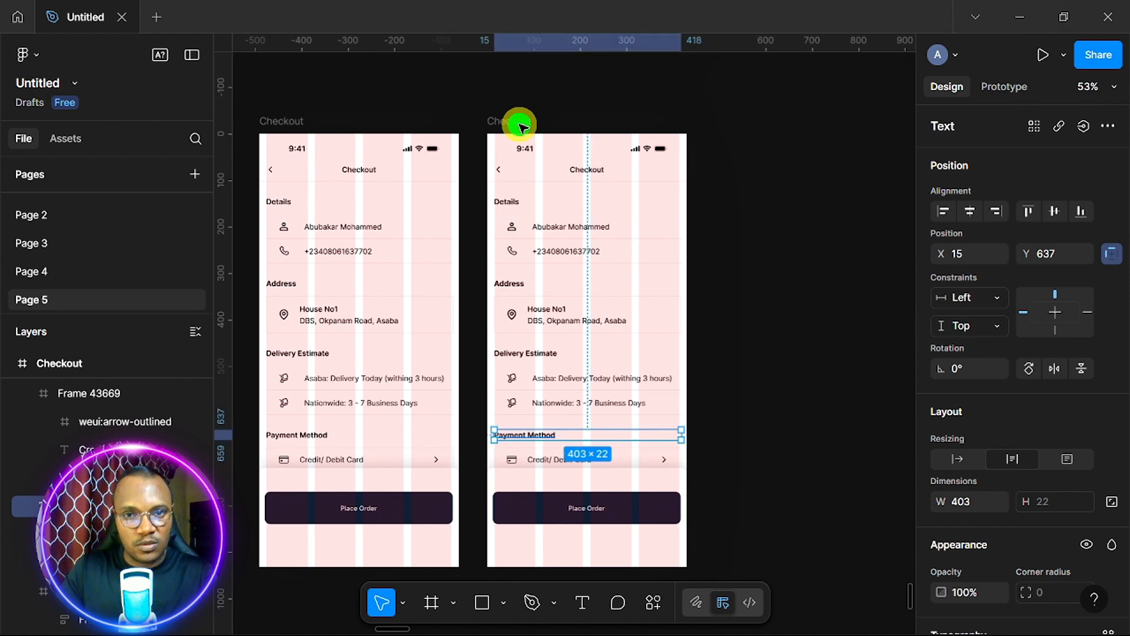
{"action": "double_click", "coordinate": [518, 121]}
Name the copied frame 'Payment Method' and turn off its Clip content.
{"action": "right_click", "coordinate": [519, 121]}
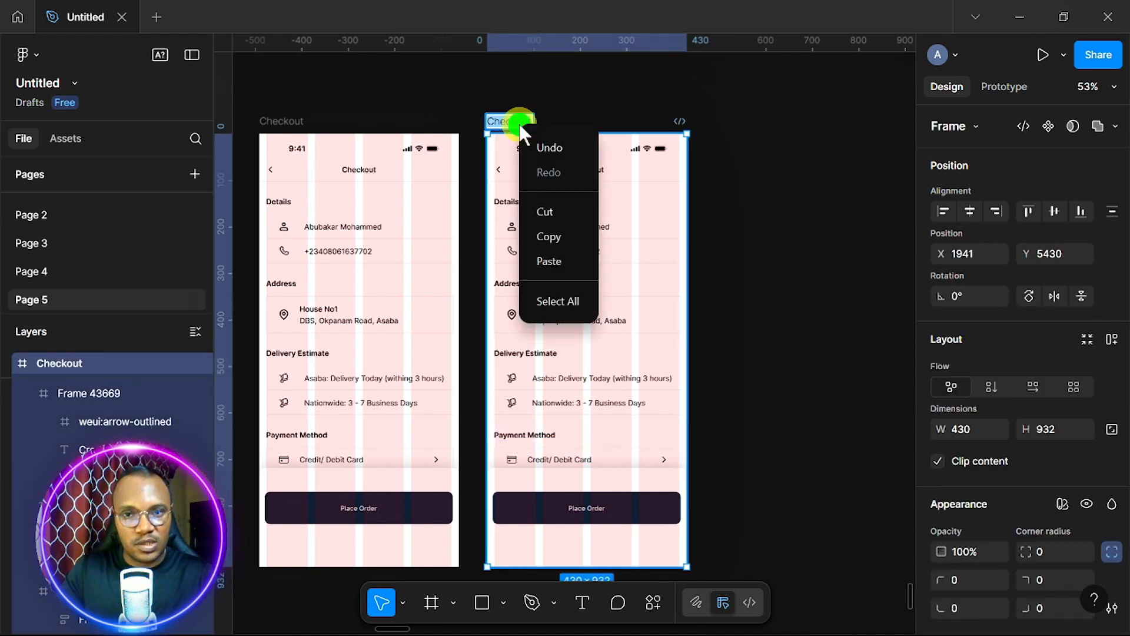
{"action": "left_click", "coordinate": [560, 259]}
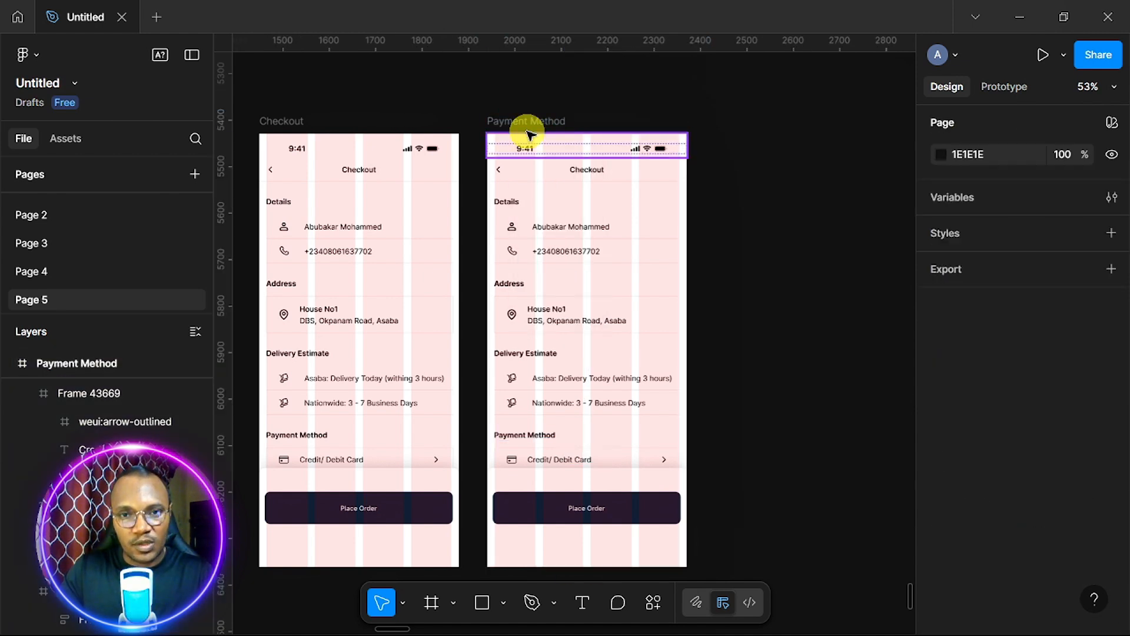
{"action": "left_click", "coordinate": [527, 135]}
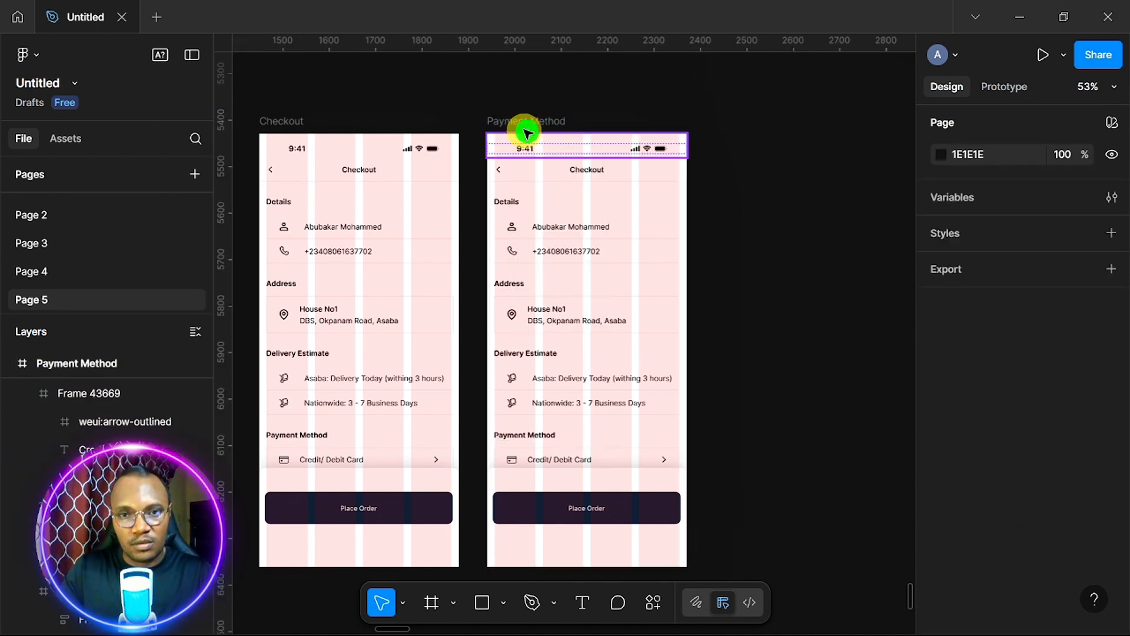
{"action": "left_click", "coordinate": [543, 117]}
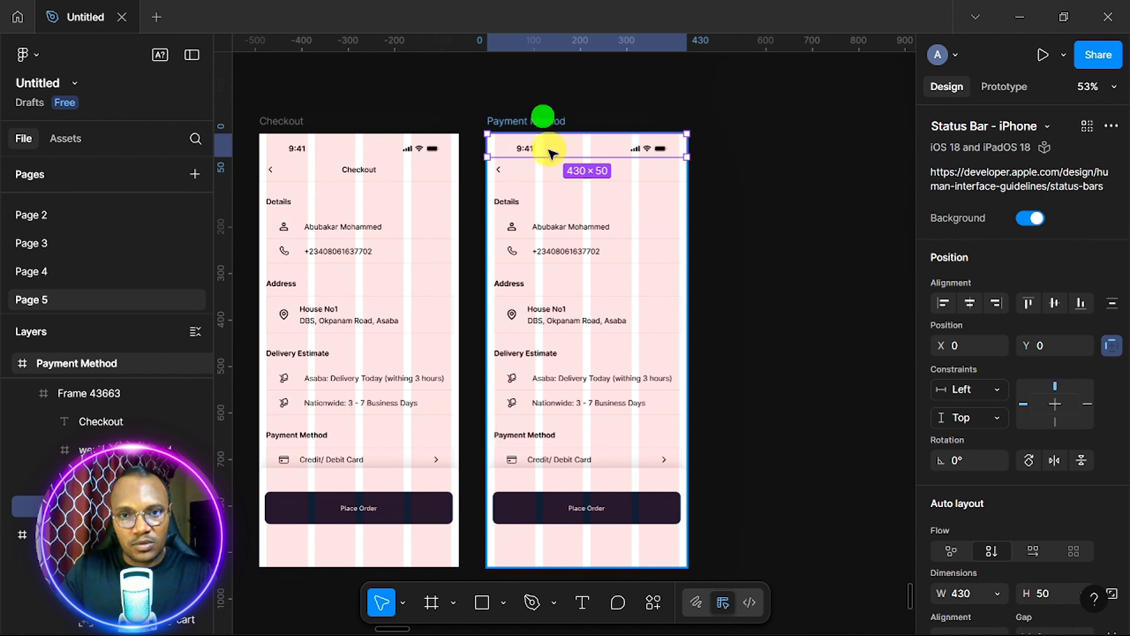
{"action": "scroll", "coordinate": [570, 245], "scroll_direction": "down", "scroll_amount": 1}
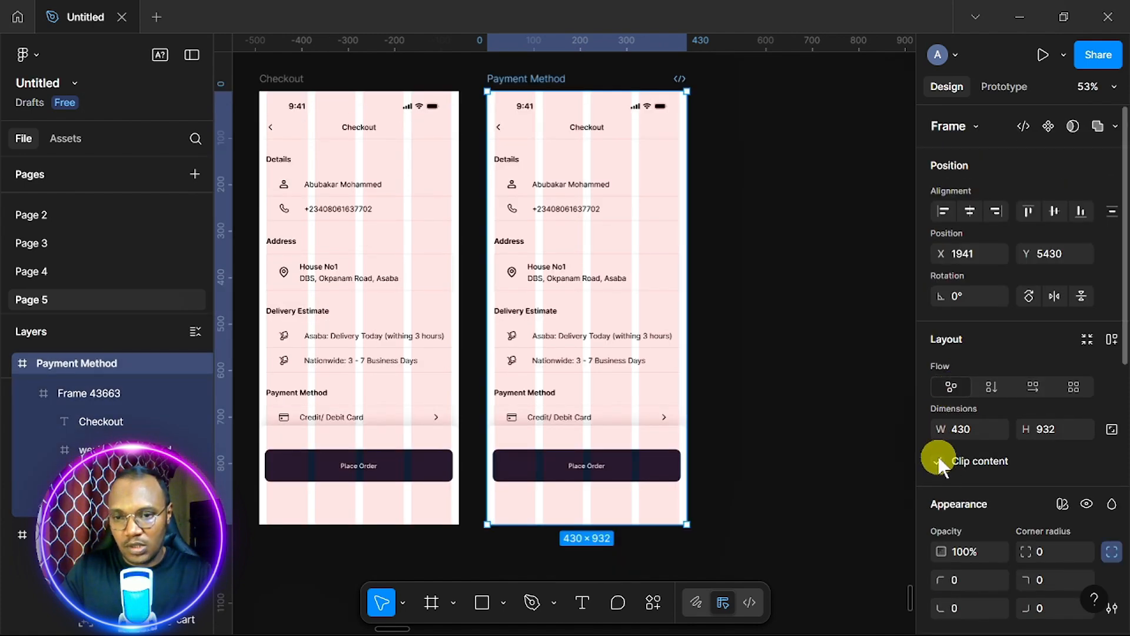
{"action": "left_click", "coordinate": [938, 461]}
{"action": "scroll", "coordinate": [682, 479], "scroll_direction": "down", "scroll_amount": 2}
Delete the order summary and clear the Details, Address, Delivery Estimate and Payment Method rows.
{"action": "left_click", "coordinate": [615, 476]}
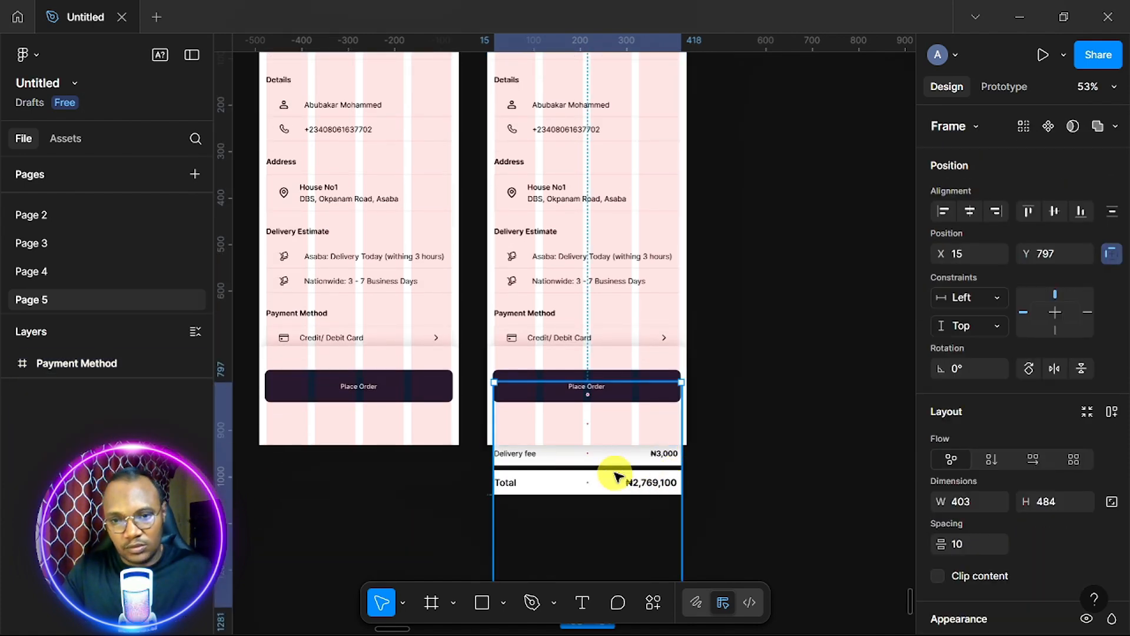
{"action": "key", "text": "Delete"}
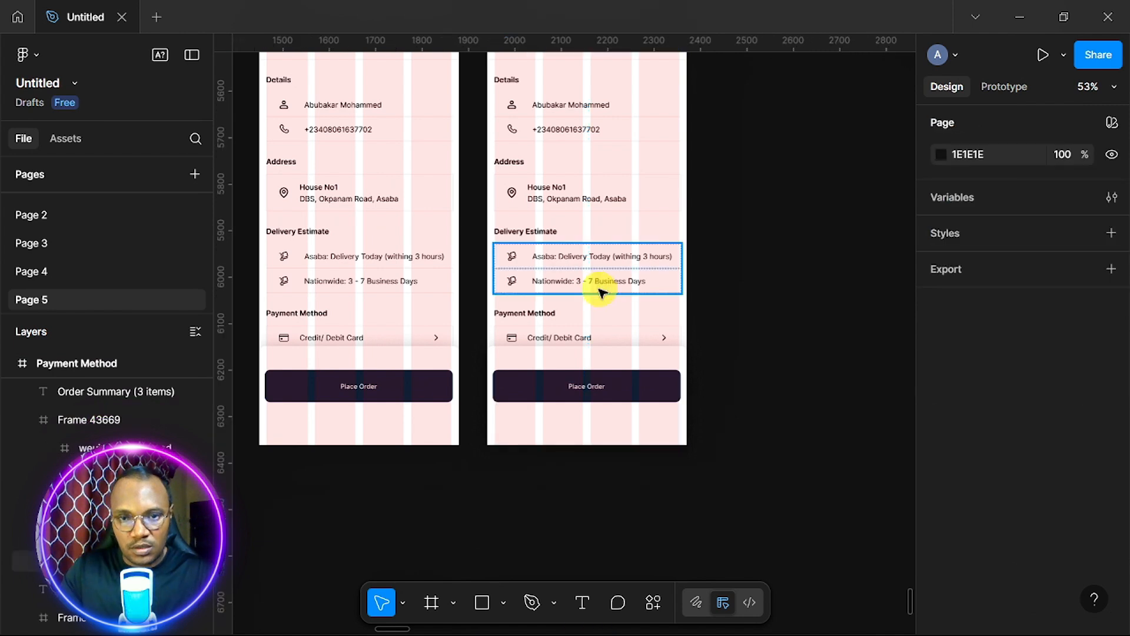
{"action": "left_click", "coordinate": [581, 343]}
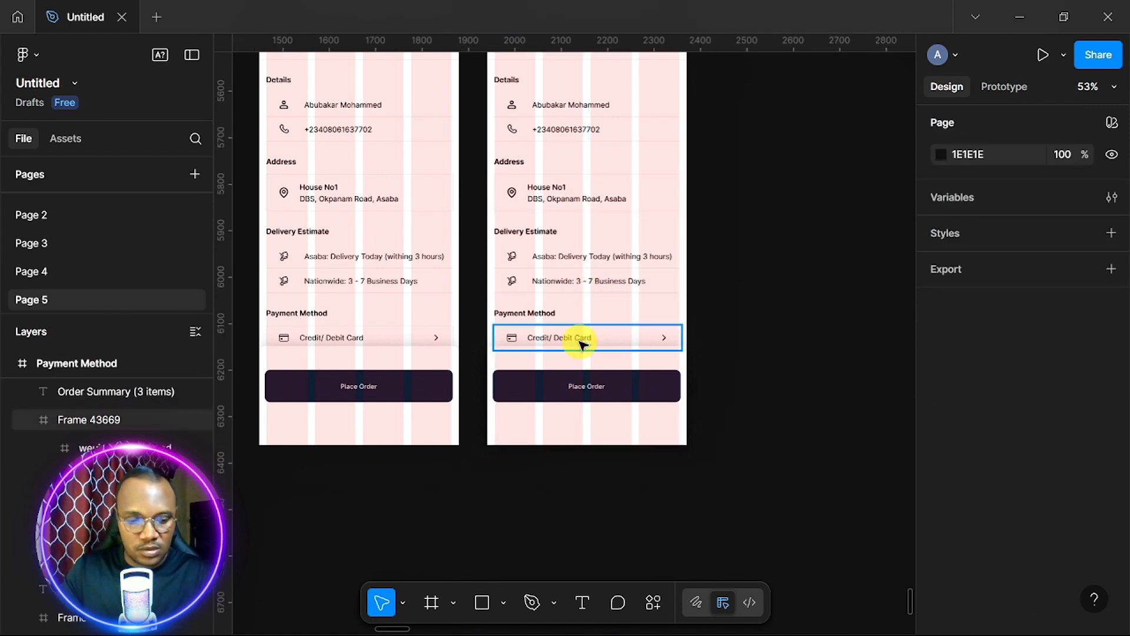
{"action": "left_click", "coordinate": [581, 343]}
{"action": "left_click", "coordinate": [538, 312], "text": "shift"}
{"action": "left_click", "coordinate": [581, 284], "text": "shift"}
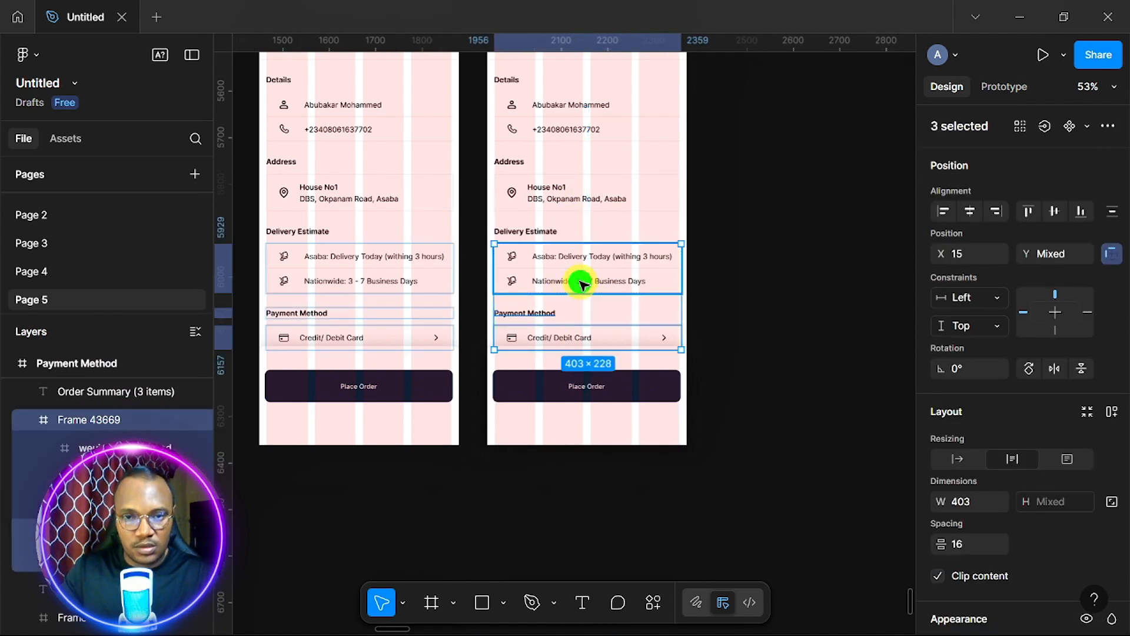
{"action": "left_click", "coordinate": [535, 229], "text": "shift"}
{"action": "left_click", "coordinate": [567, 195], "text": "shift"}
{"action": "left_click", "coordinate": [554, 186], "text": "shift"}
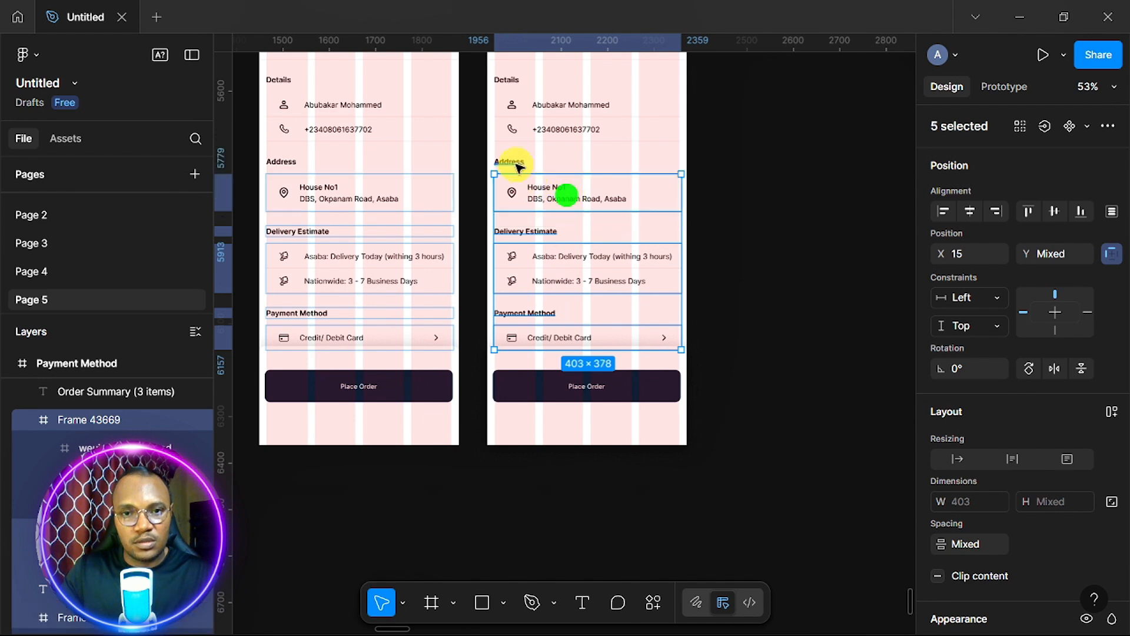
{"action": "left_click", "coordinate": [511, 162], "text": "shift"}
{"action": "left_click", "coordinate": [553, 128], "text": "shift"}
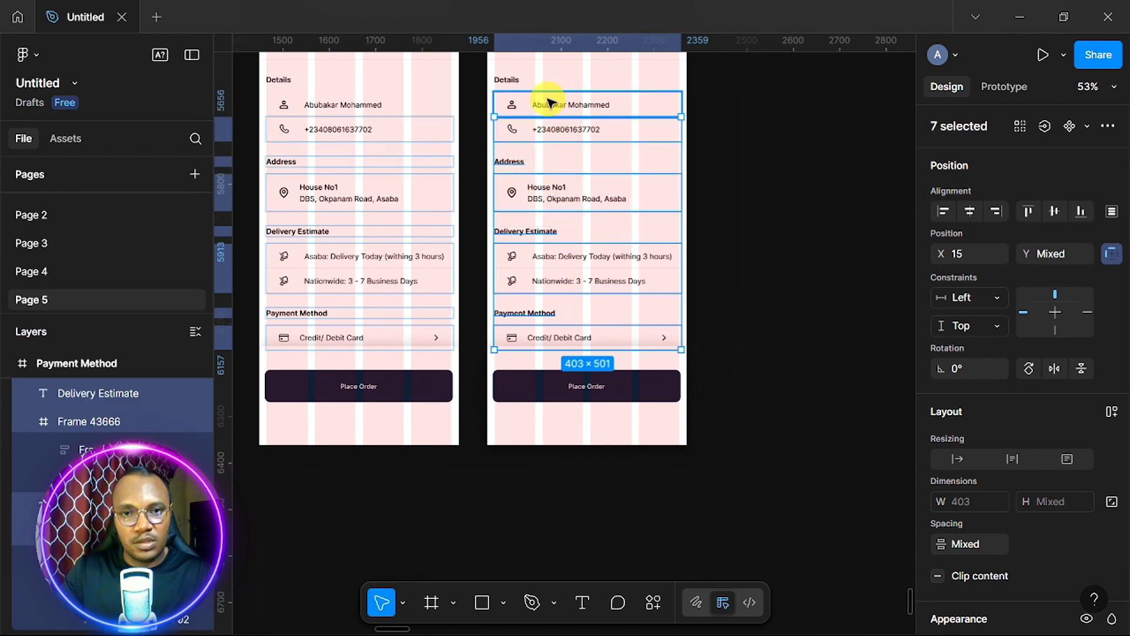
{"action": "left_click", "coordinate": [548, 105], "text": "shift"}
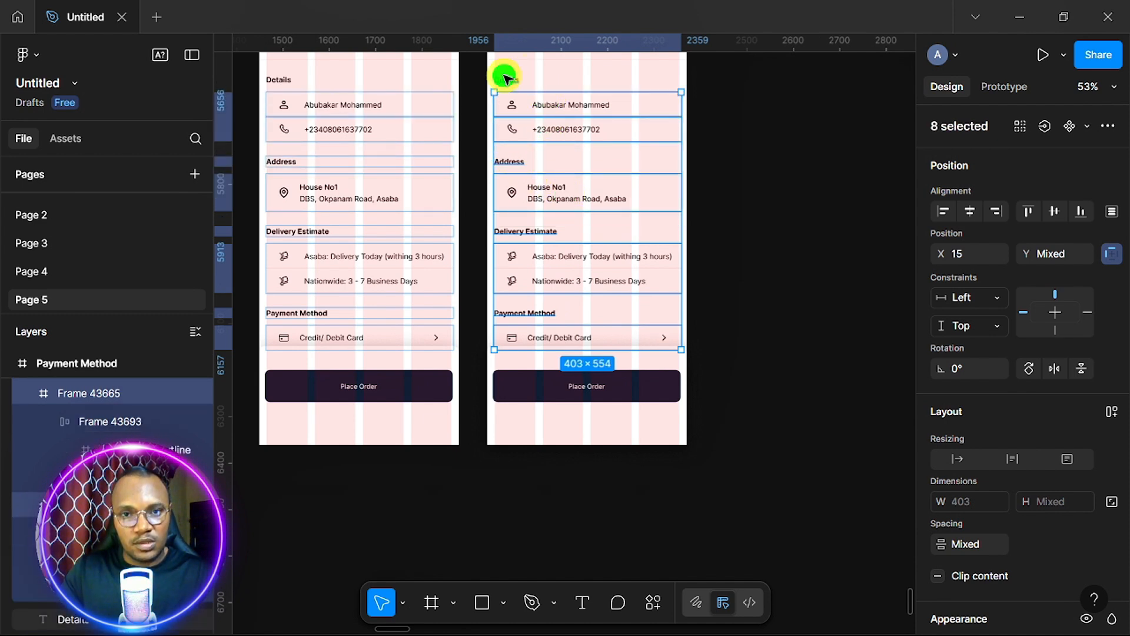
{"action": "left_click", "coordinate": [505, 77], "text": "shift"}
Stretch the bottom Place Order panel taller by dragging its top edge upward.
{"action": "scroll", "coordinate": [574, 286], "scroll_direction": "up", "scroll_amount": 2}
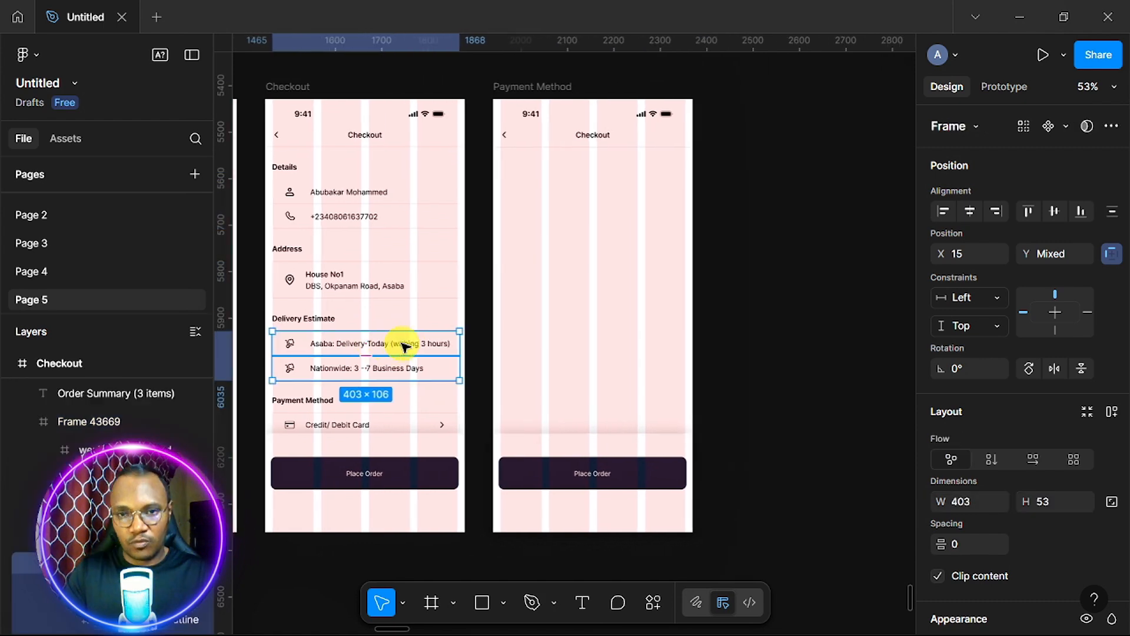
{"action": "scroll", "coordinate": [404, 346], "scroll_direction": "up", "scroll_amount": 2}
{"action": "scroll", "coordinate": [404, 345], "scroll_direction": "down", "scroll_amount": 1}
{"action": "scroll", "coordinate": [404, 345], "scroll_direction": "right", "scroll_amount": 1}
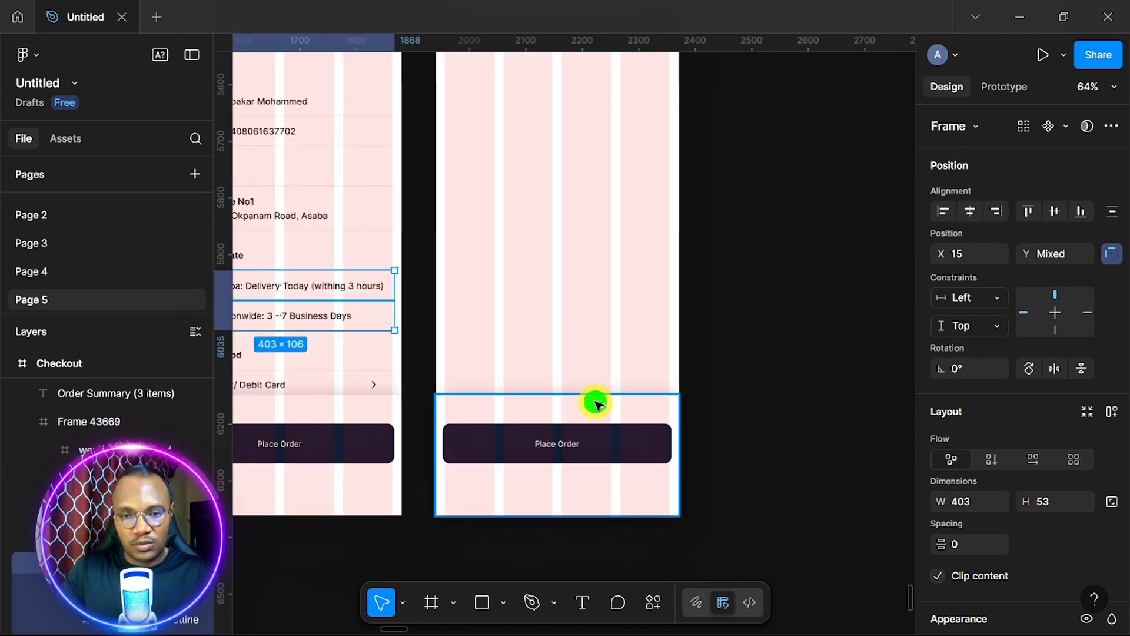
{"action": "left_click", "coordinate": [586, 403]}
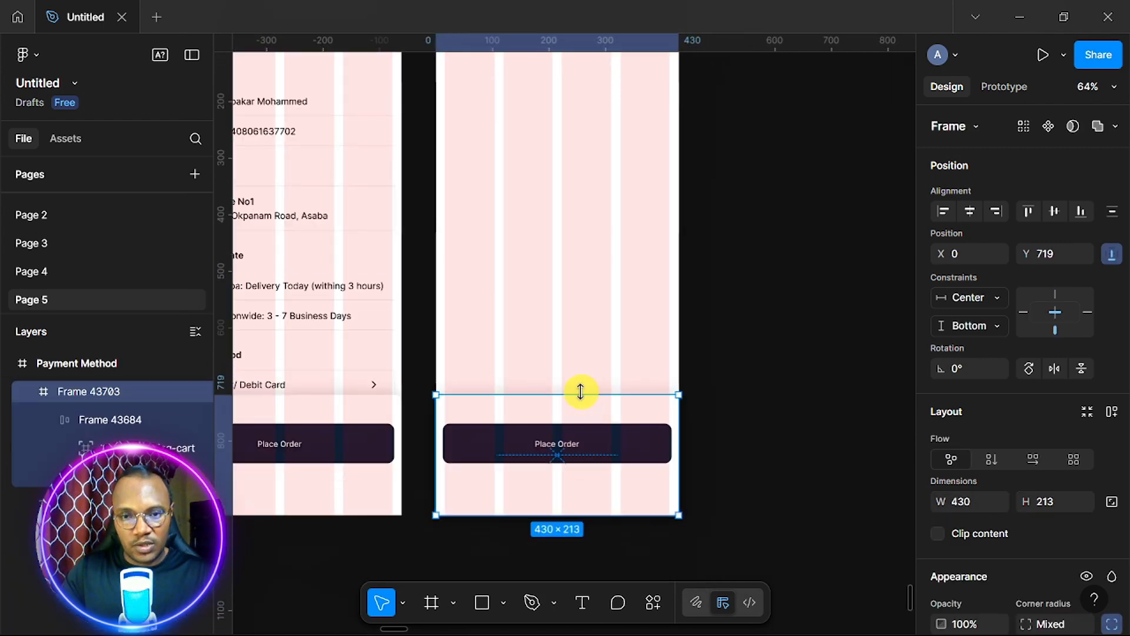
{"action": "left_click_drag", "start_coordinate": [582, 393], "coordinate": [596, 268]}
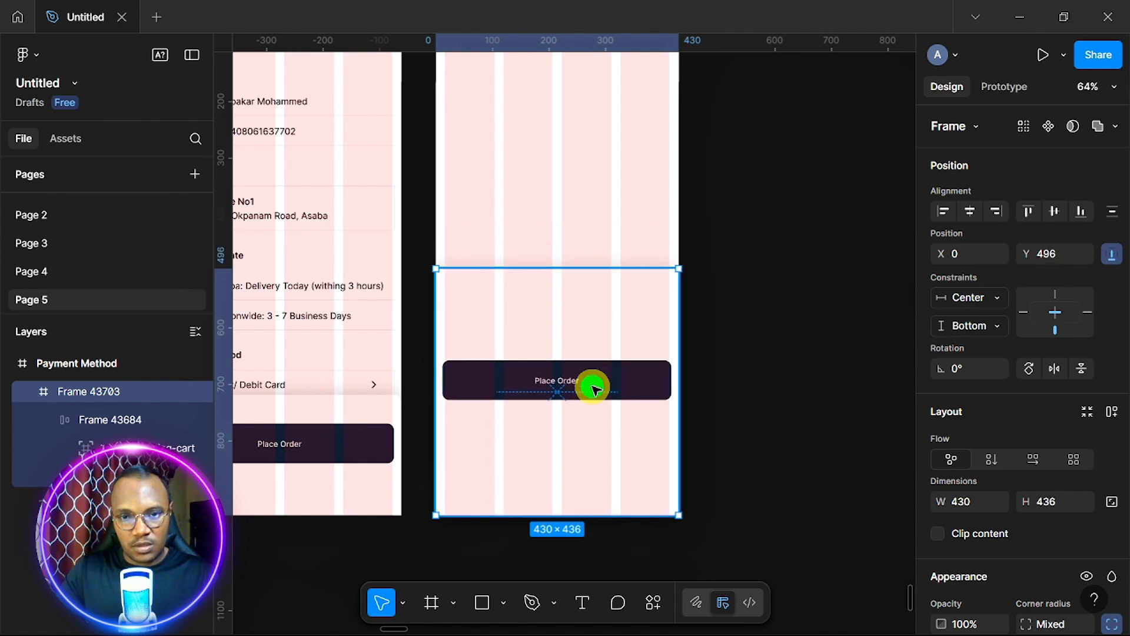
Nudge the Place Order button up near the top of the bottom panel.
{"action": "left_click", "coordinate": [594, 389]}
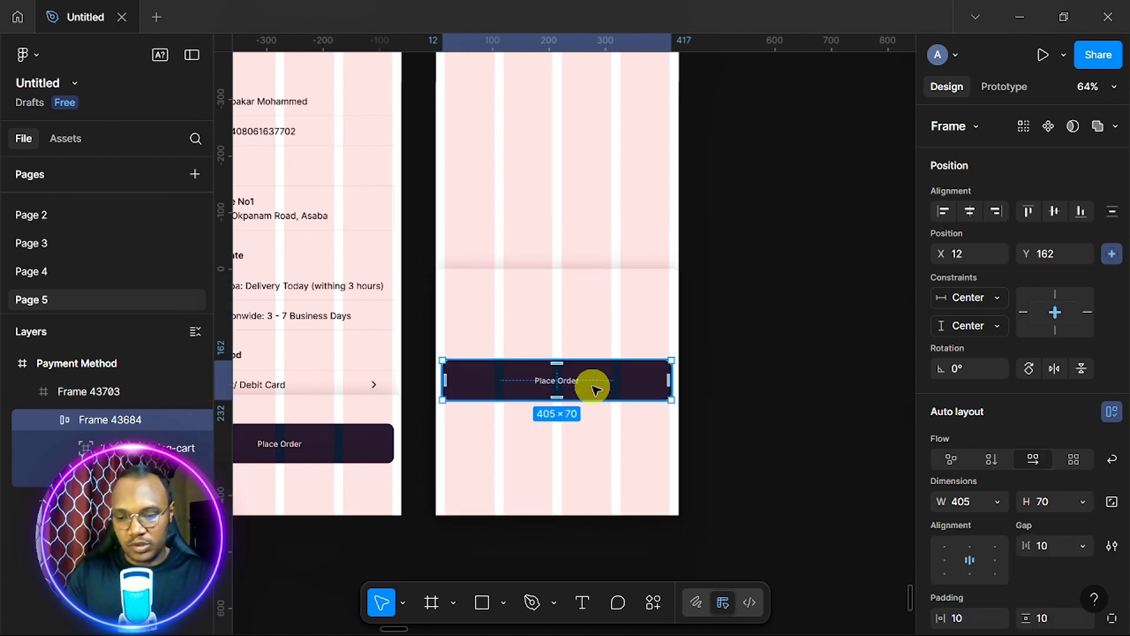
{"action": "key", "text": "Up"}
{"action": "key", "text": "Up"}
{"action": "key", "text": "Up"}
{"action": "key", "text": "Up"}
{"action": "key", "text": "Up"}
{"action": "key", "text": "Up"}
{"action": "key", "text": "Up"}
{"action": "key", "text": "Up"}
{"action": "key", "text": "Up"}
{"action": "key", "text": "Up"}
{"action": "key", "text": "Up"}
{"action": "key", "text": "Up"}
{"action": "key", "text": "Up"}
{"action": "key", "text": "Up"}
{"action": "key", "text": "Up"}
{"action": "key", "text": "Up"}
{"action": "key", "text": "Up"}
{"action": "key", "text": "Up"}
{"action": "key", "text": "Up"}
{"action": "key", "text": "Up"}
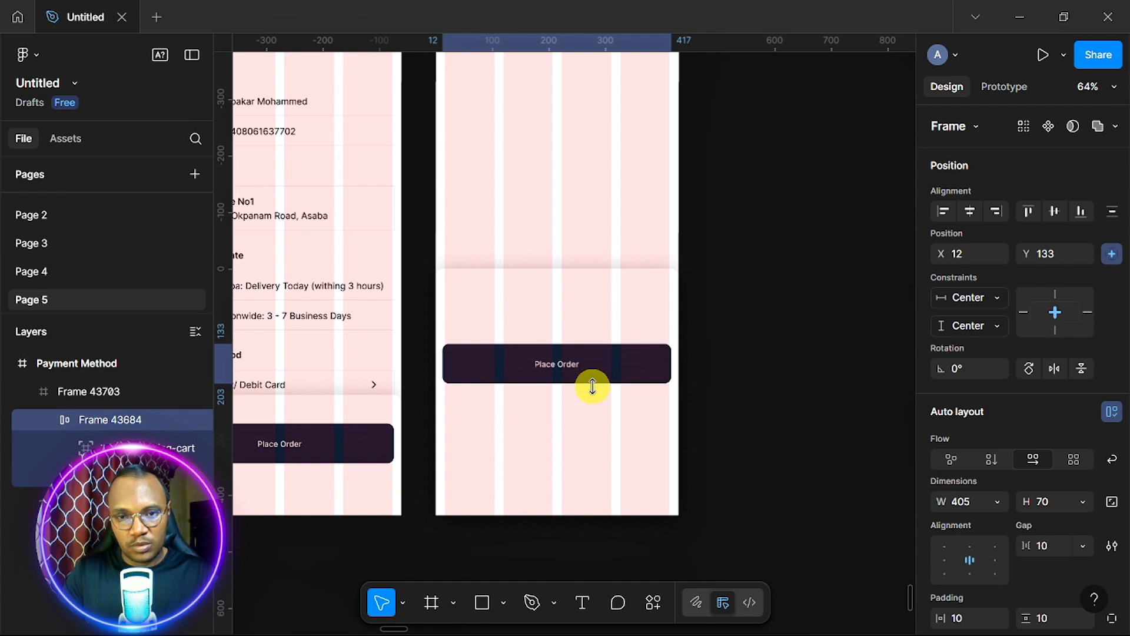
{"action": "key", "text": "Up"}
{"action": "key", "text": "Up"}
{"action": "key", "text": "Up"}
{"action": "key", "text": "Up"}
{"action": "key", "text": "Up"}
{"action": "key", "text": "Up"}
{"action": "key", "text": "Up"}
{"action": "key", "text": "Up"}
{"action": "key", "text": "Up"}
{"action": "key", "text": "Up"}
{"action": "key", "text": "Up"}
{"action": "key", "text": "Up"}
{"action": "key", "text": "Up"}
{"action": "key", "text": "Up"}
{"action": "key", "text": "Up"}
{"action": "key", "text": "Up"}
{"action": "key", "text": "Up"}
{"action": "key", "text": "Up"}
{"action": "key", "text": "Up"}
{"action": "key", "text": "Up"}
{"action": "key", "text": "shift+Up"}
{"action": "key", "text": "shift+Up"}
{"action": "key", "text": "shift+Up"}
{"action": "key", "text": "shift+Up"}
{"action": "key", "text": "shift+Up"}
{"action": "key", "text": "shift+Up"}
{"action": "key", "text": "shift+Up"}
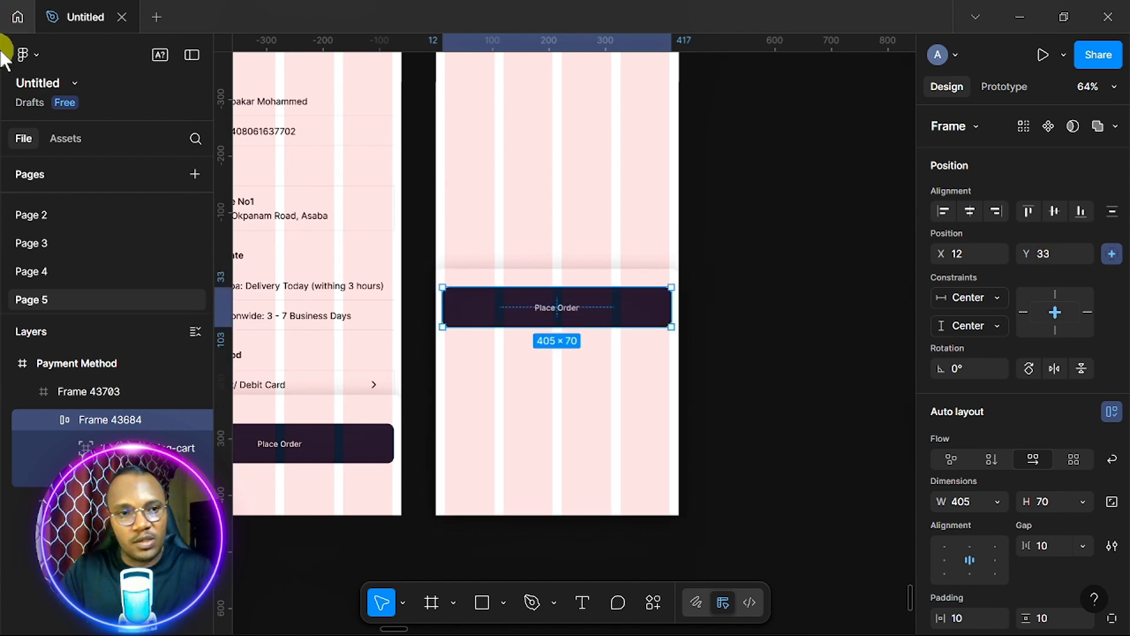
Pick the Keyboard component from Assets > Material 3 Design Kit > Utilities.
{"action": "left_click", "coordinate": [71, 138]}
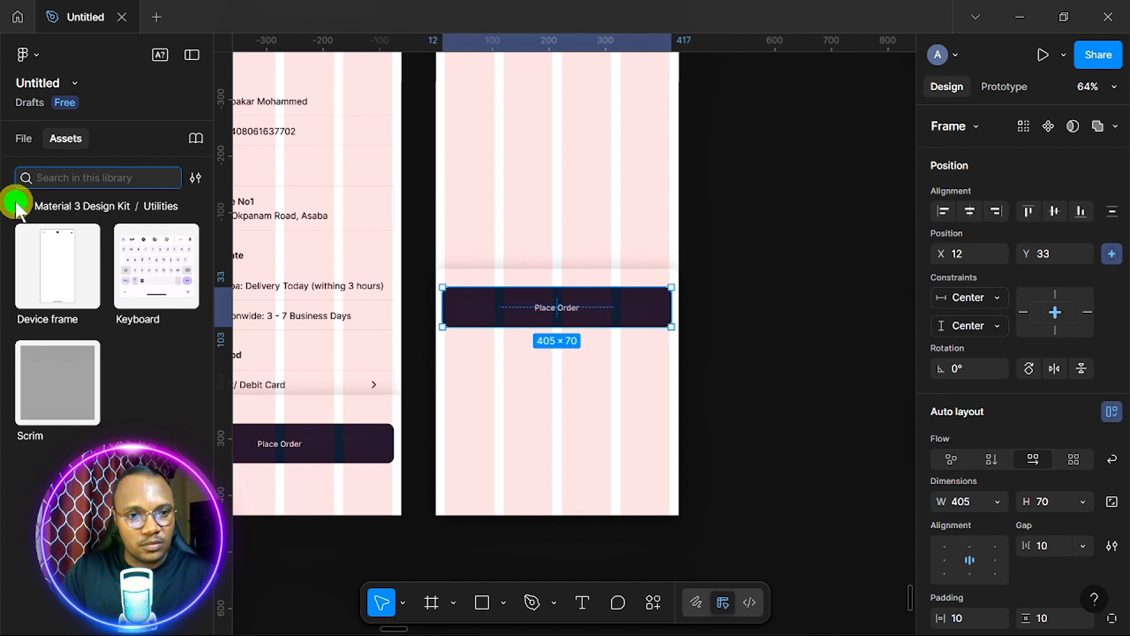
{"action": "left_click", "coordinate": [18, 206]}
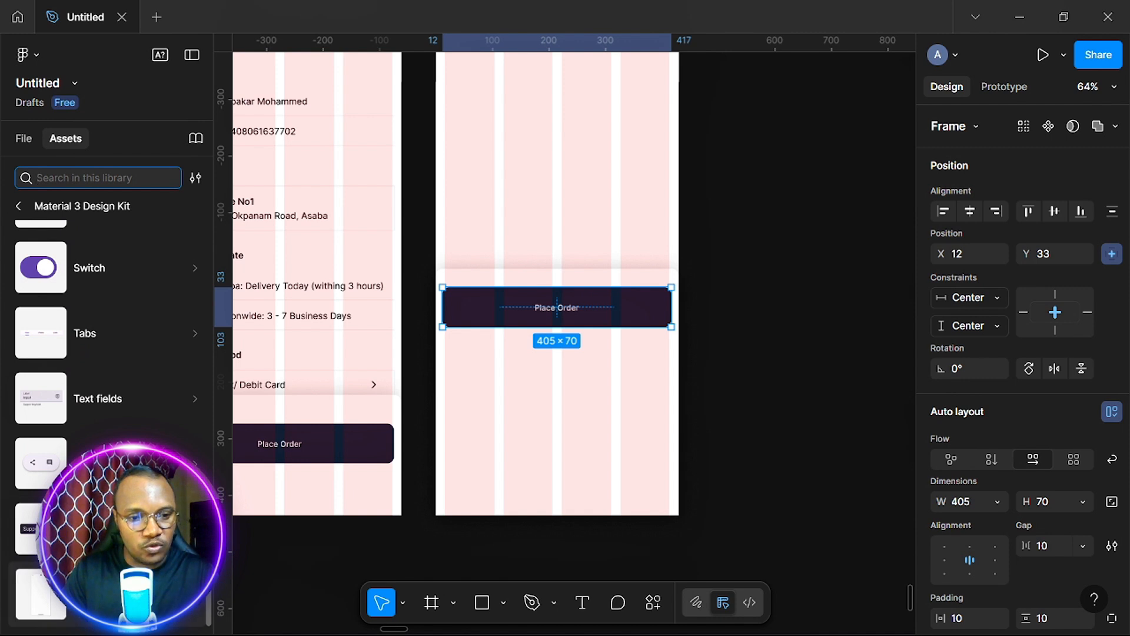
{"action": "left_click", "coordinate": [53, 594]}
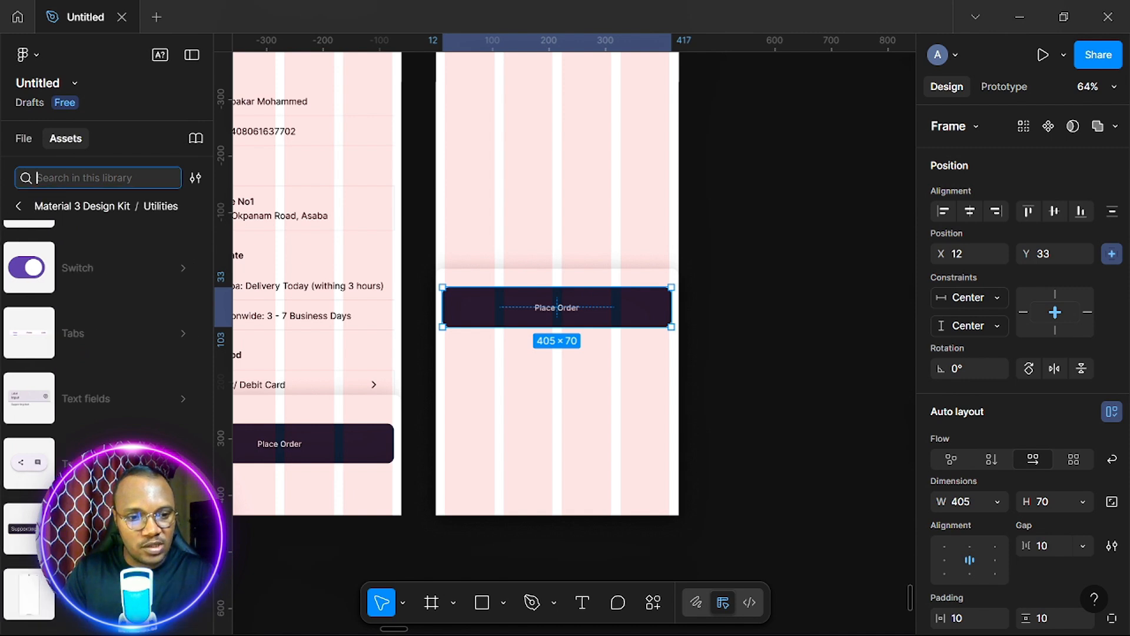
{"action": "left_click", "coordinate": [20, 210]}
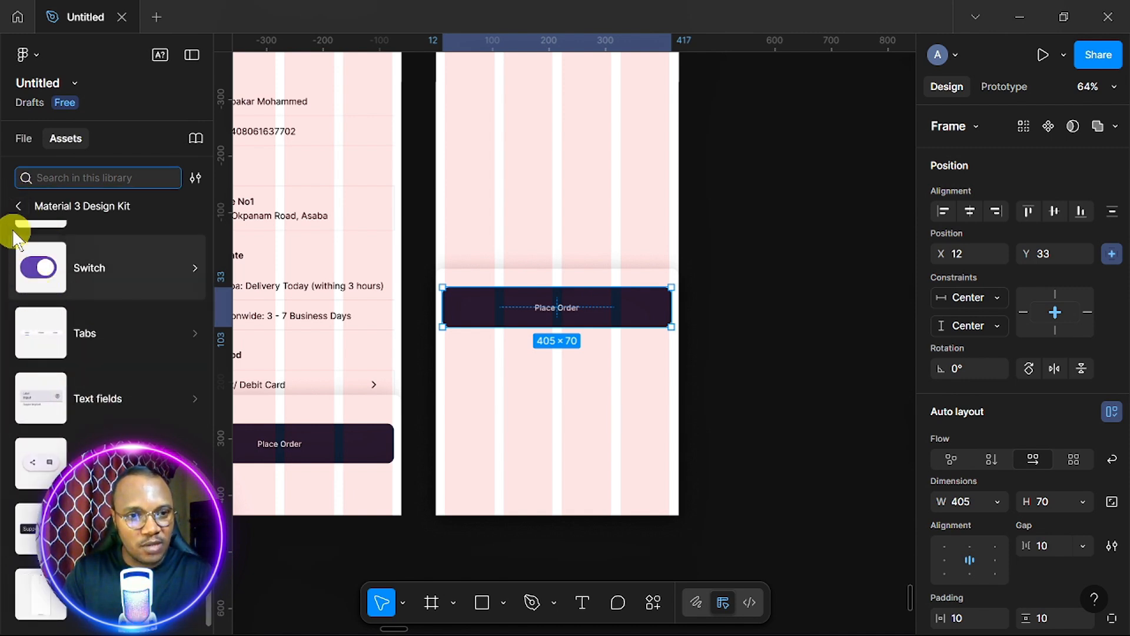
{"action": "left_click", "coordinate": [20, 210]}
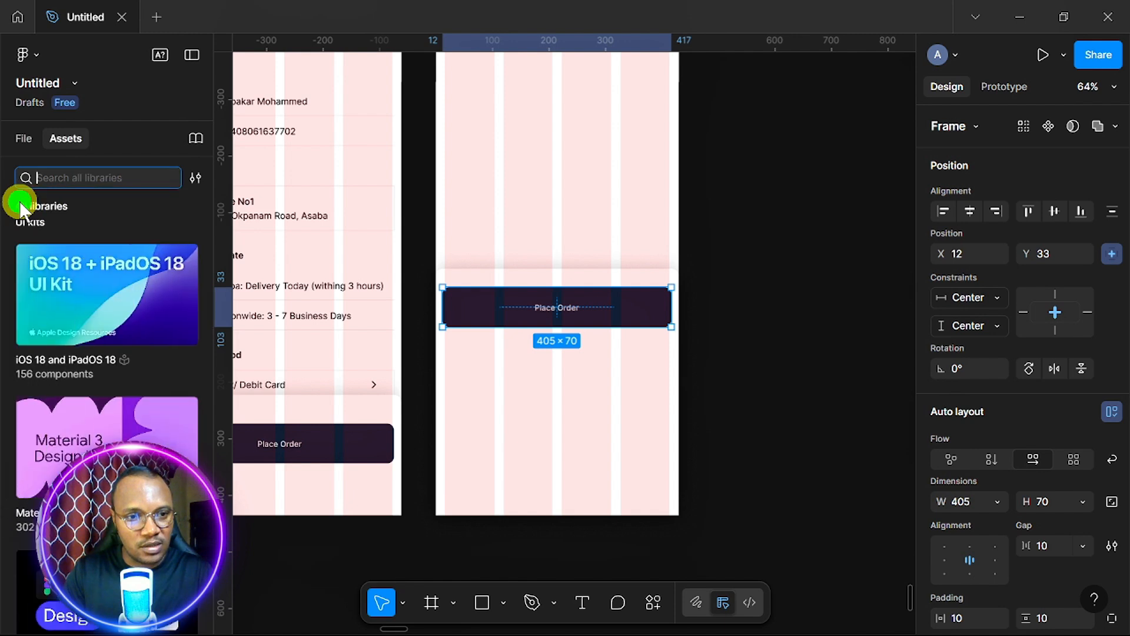
{"action": "scroll", "coordinate": [105, 386], "scroll_direction": "down", "scroll_amount": 1}
{"action": "scroll", "coordinate": [105, 386], "scroll_direction": "down", "scroll_amount": 2}
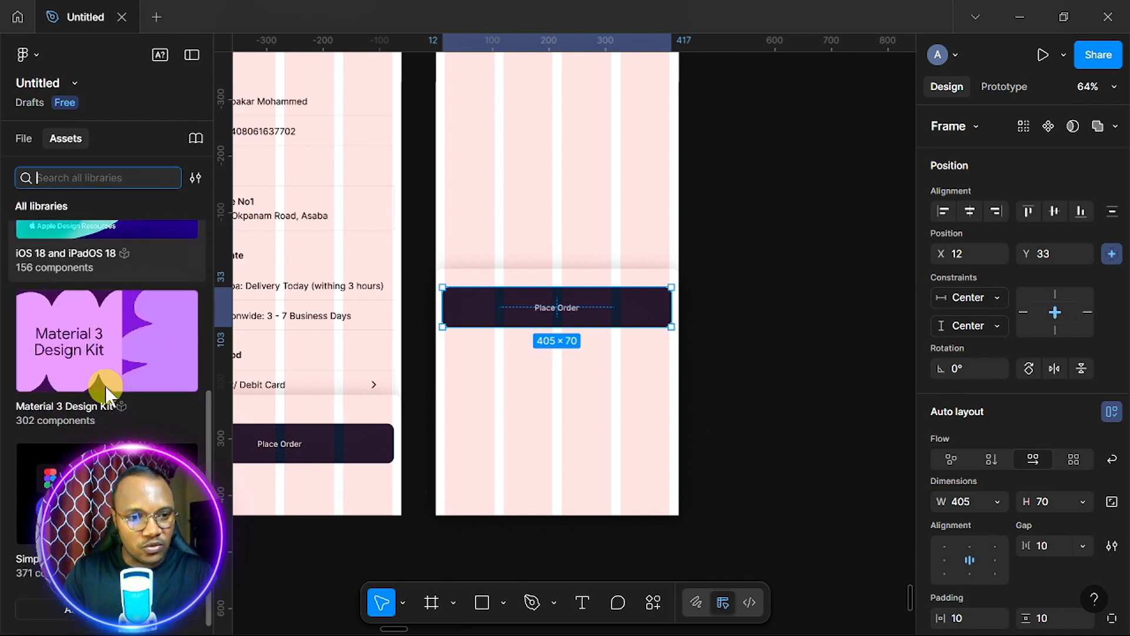
{"action": "left_click", "coordinate": [98, 361]}
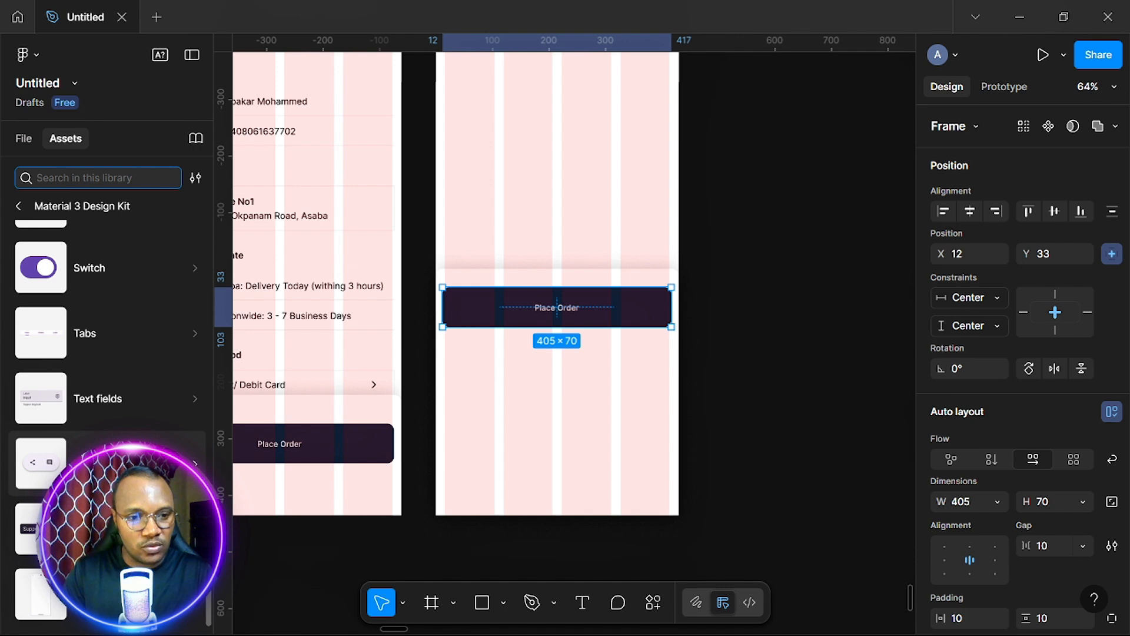
{"action": "left_click", "coordinate": [126, 490]}
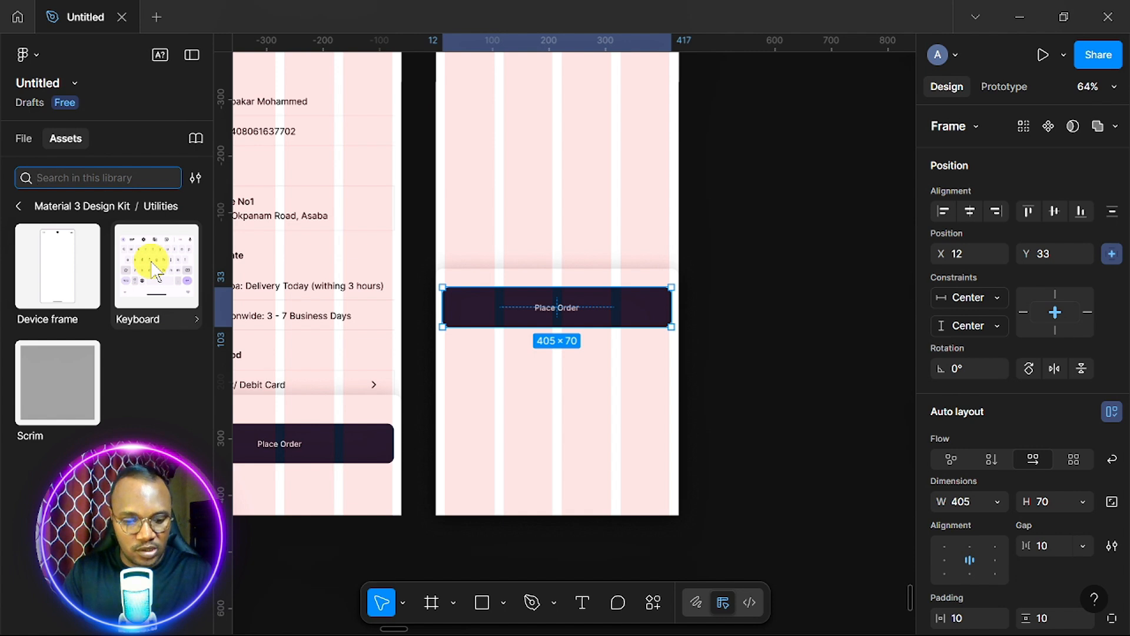
{"action": "left_click", "coordinate": [155, 267]}
Place the Keyboard on the canvas, make the bottom panel taller, and move the keyboard into it.
{"action": "left_click_drag", "start_coordinate": [570, 350], "coordinate": [787, 384]}
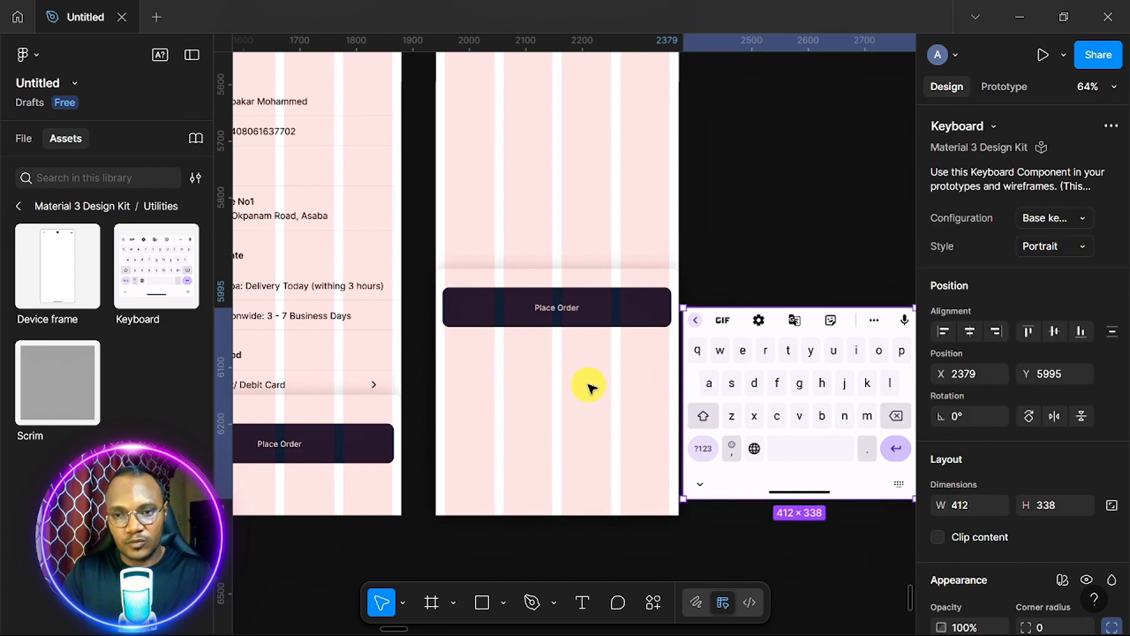
{"action": "left_click", "coordinate": [586, 288]}
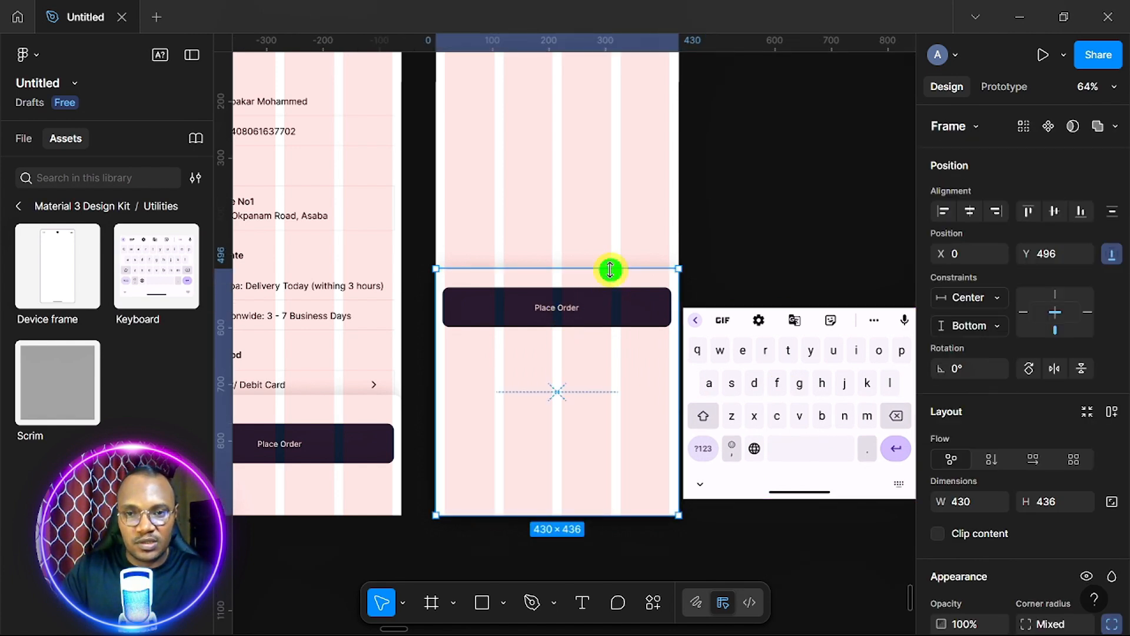
{"action": "left_click_drag", "start_coordinate": [610, 269], "coordinate": [613, 217]}
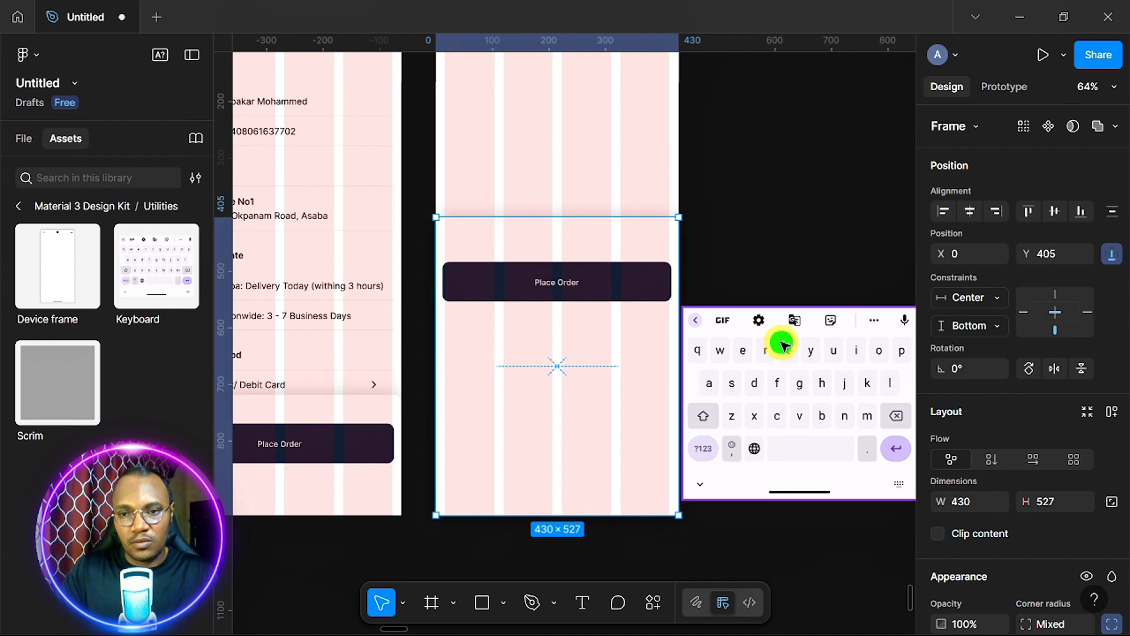
{"action": "left_click_drag", "start_coordinate": [783, 345], "coordinate": [550, 356]}
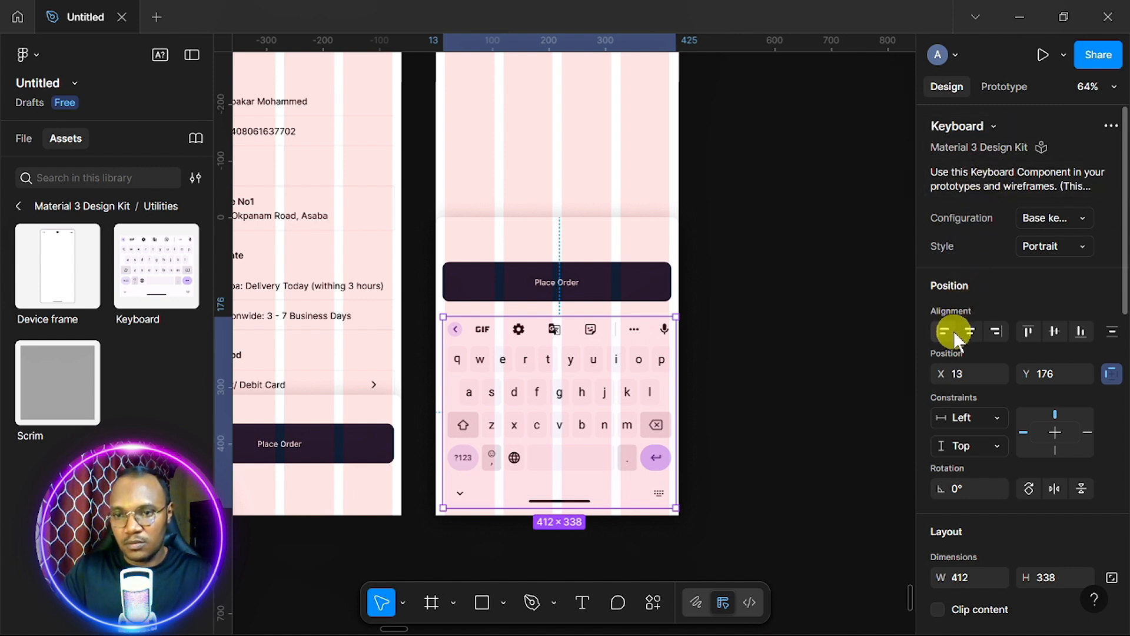
Centre the keyboard horizontally and scale it 1.04x to 427.85 × 351, undoing a bottom alignment.
{"action": "left_click", "coordinate": [968, 330]}
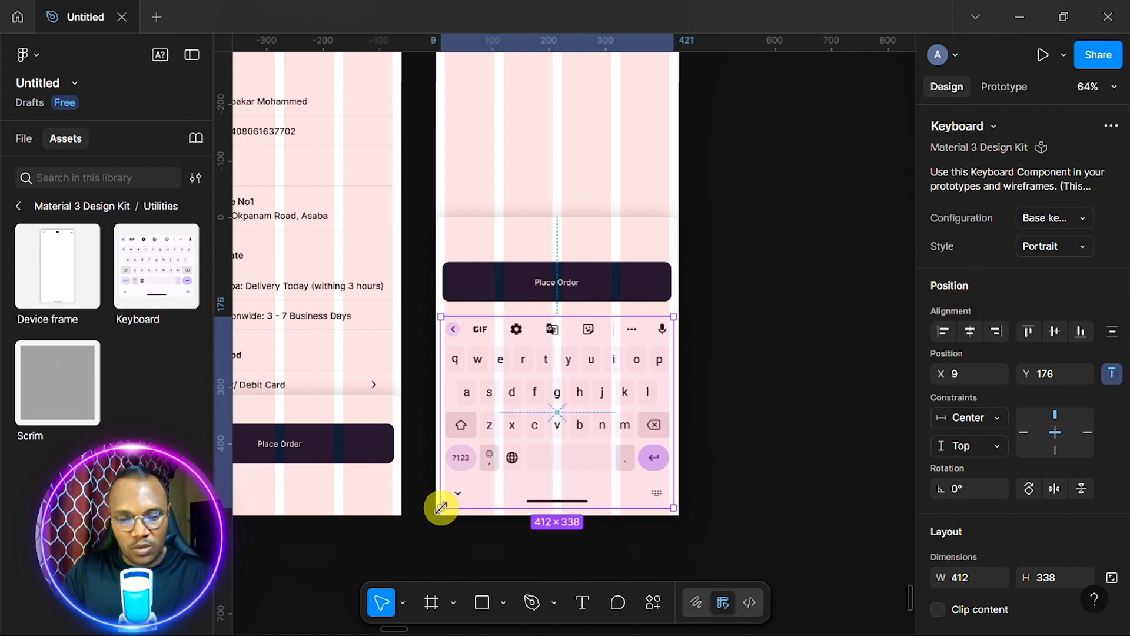
{"action": "key", "text": "k"}
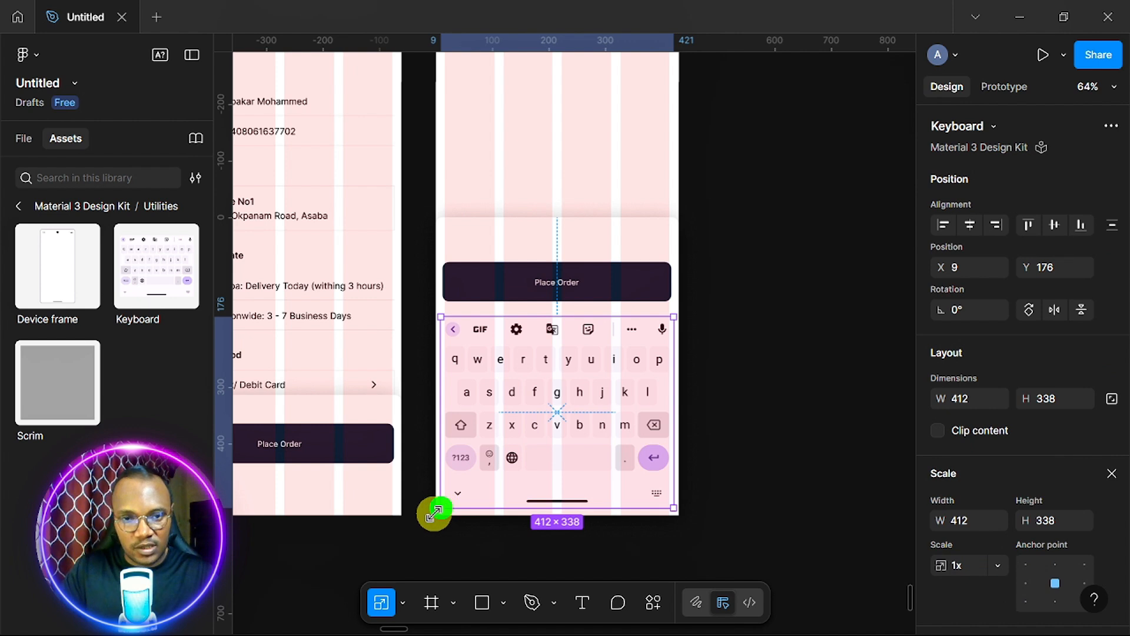
{"action": "left_click_drag", "start_coordinate": [435, 511], "coordinate": [440, 504]}
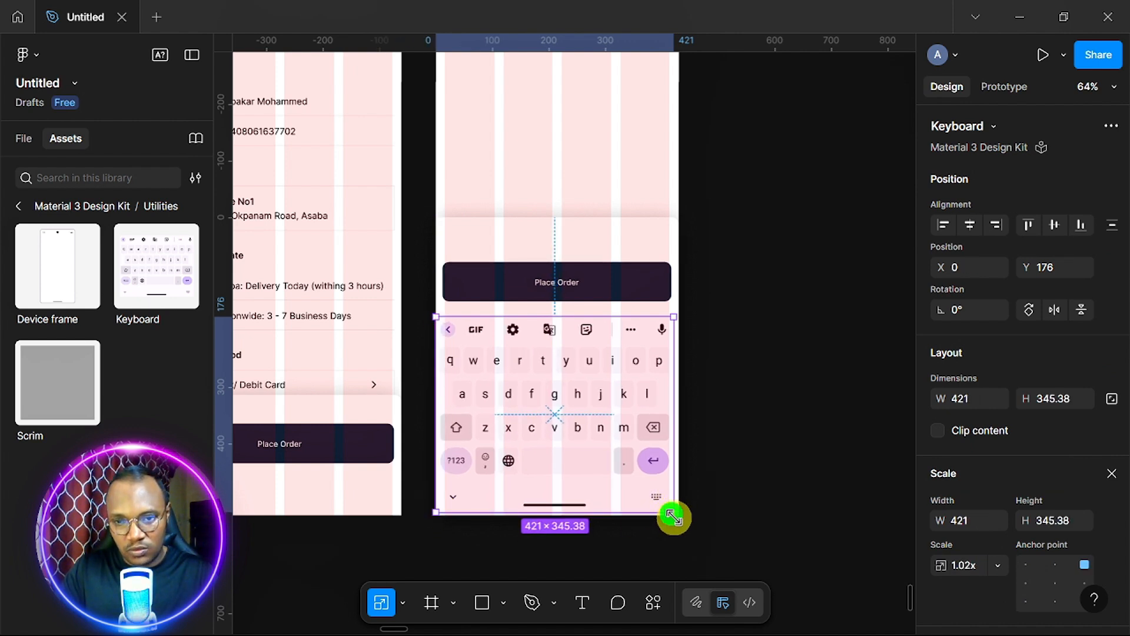
{"action": "left_click_drag", "start_coordinate": [673, 517], "coordinate": [675, 518]}
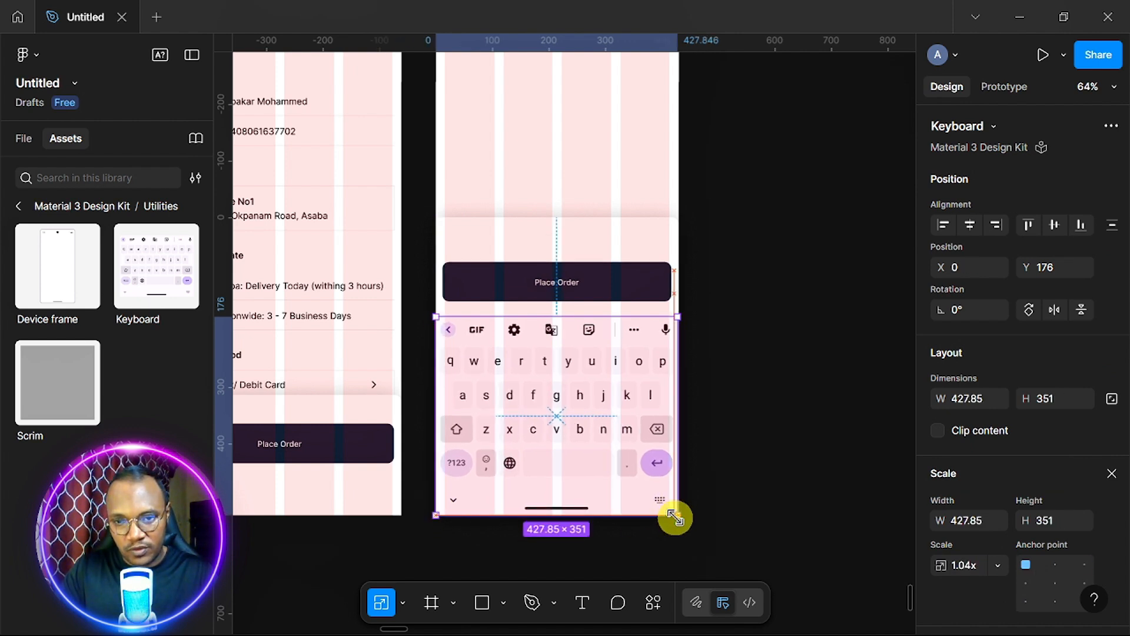
{"action": "left_click", "coordinate": [1084, 231]}
{"action": "key", "text": "ctrl+z"}
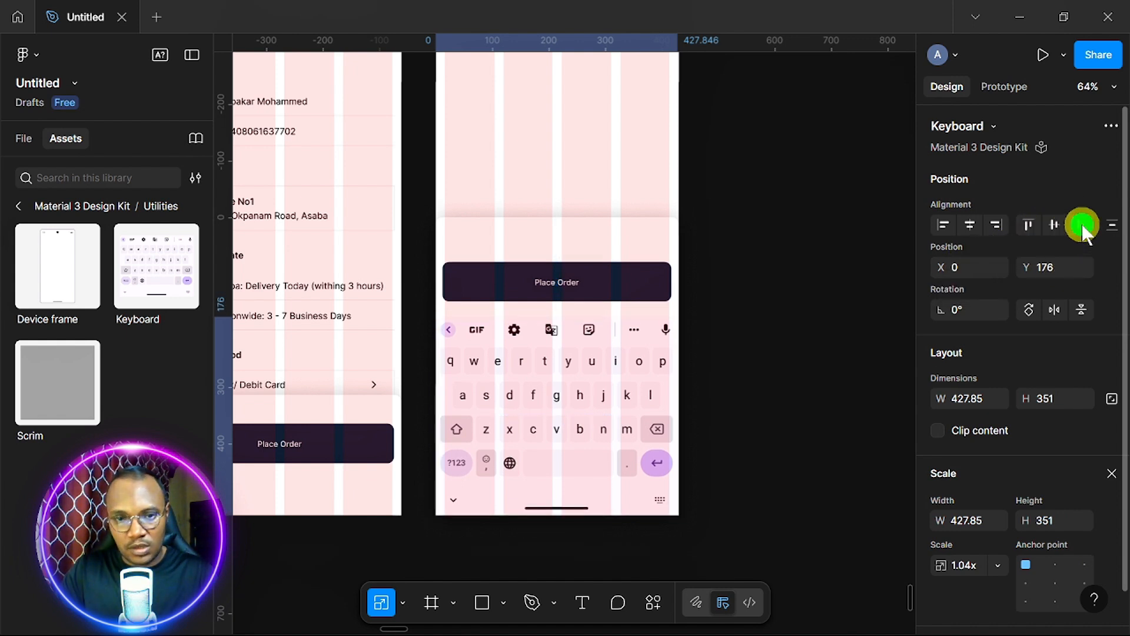
{"action": "scroll", "coordinate": [476, 387], "scroll_direction": "up", "scroll_amount": 5}
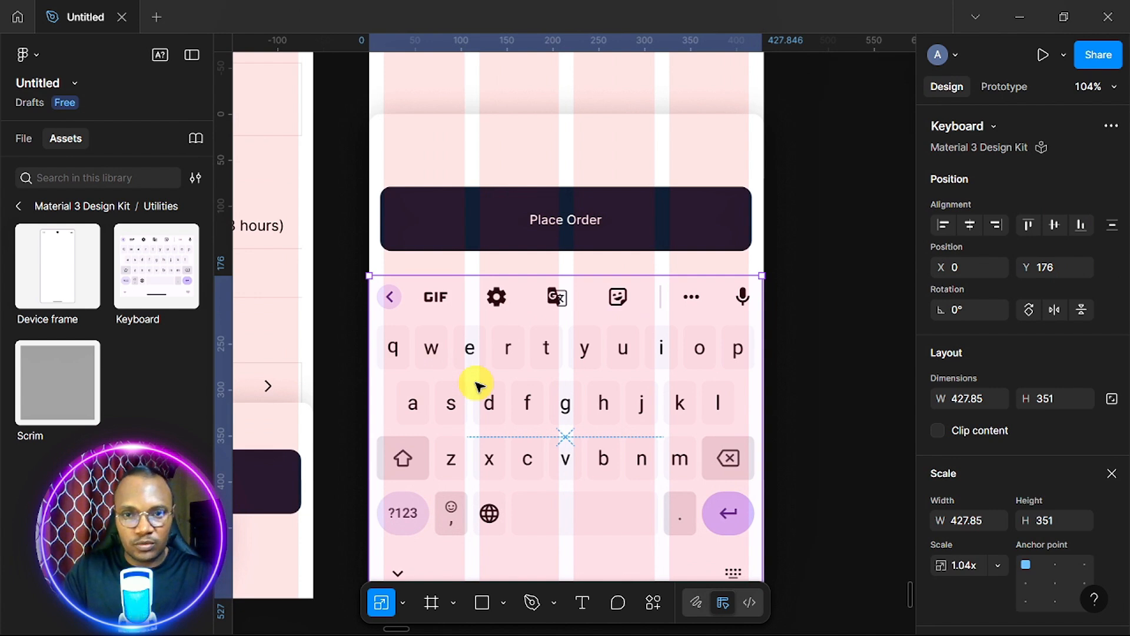
Nudge the Place Order button up within the bottom sheet.
{"action": "left_click", "coordinate": [599, 220]}
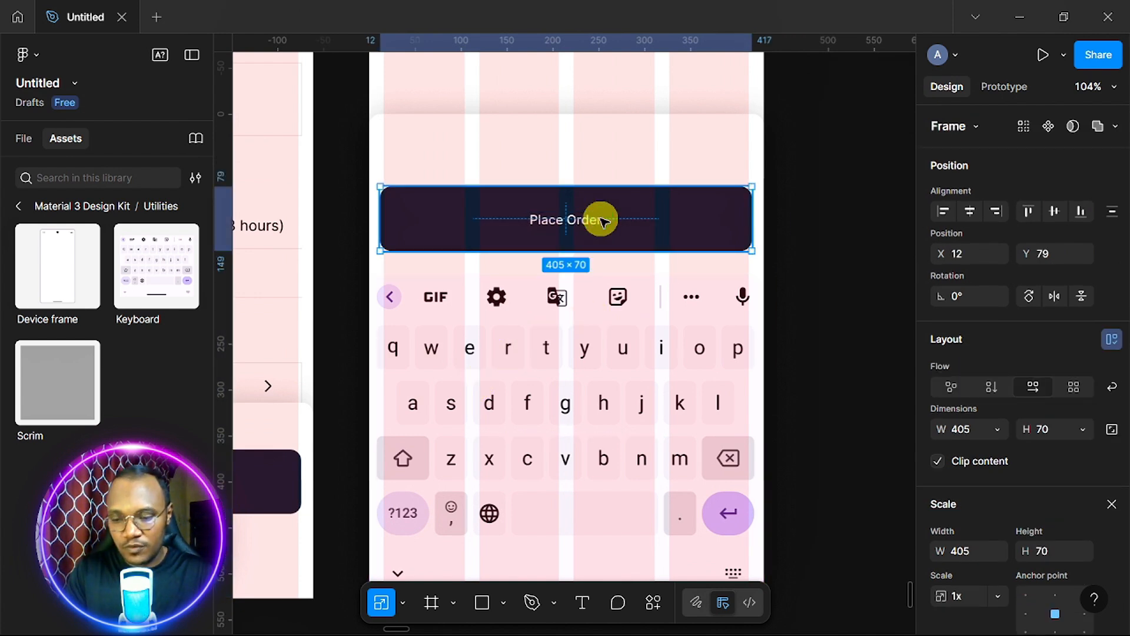
{"action": "key", "text": "Up"}
{"action": "key", "text": "Up"}
{"action": "key", "text": "Up"}
{"action": "key", "text": "Up"}
{"action": "key", "text": "Up"}
{"action": "key", "text": "Up"}
{"action": "key", "text": "Up"}
{"action": "key", "text": "Up"}
{"action": "key", "text": "Up"}
{"action": "key", "text": "Up"}
{"action": "key", "text": "Up"}
{"action": "key", "text": "Up"}
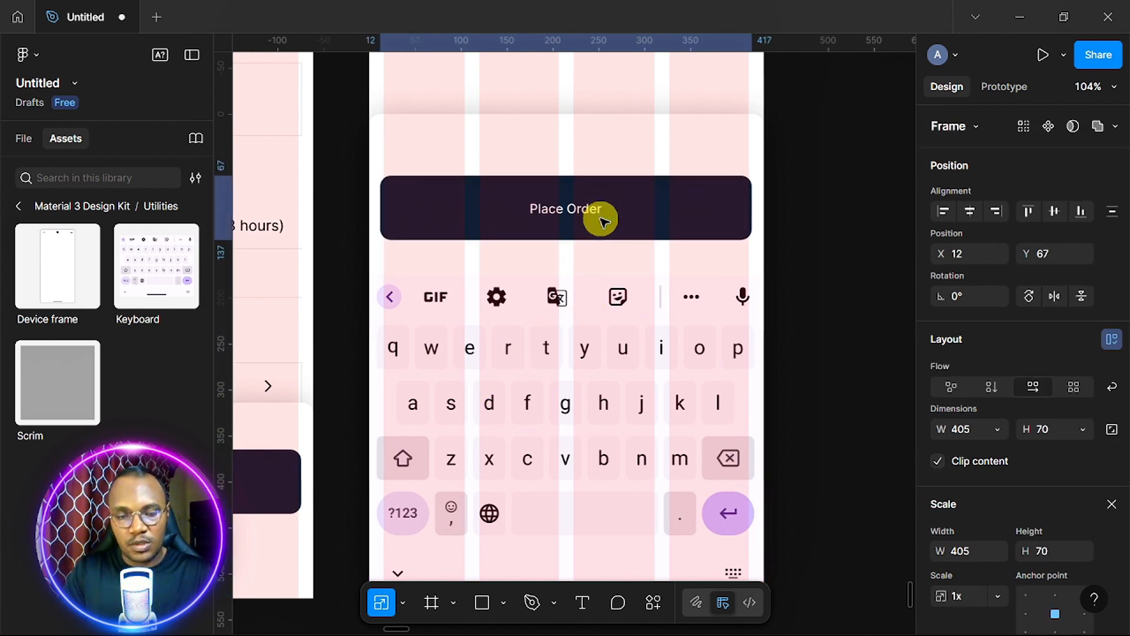
{"action": "key", "text": "Up"}
{"action": "key", "text": "Up"}
{"action": "key", "text": "Up"}
{"action": "key", "text": "Up"}
{"action": "key", "text": "Up"}
{"action": "key", "text": "Up"}
{"action": "key", "text": "Up"}
{"action": "key", "text": "Up"}
{"action": "key", "text": "Up"}
{"action": "key", "text": "Up"}
{"action": "key", "text": "Up"}
Shorten the bottom sheet from 527 to 500 tall by dragging its top edge down.
{"action": "left_click", "coordinate": [615, 131]}
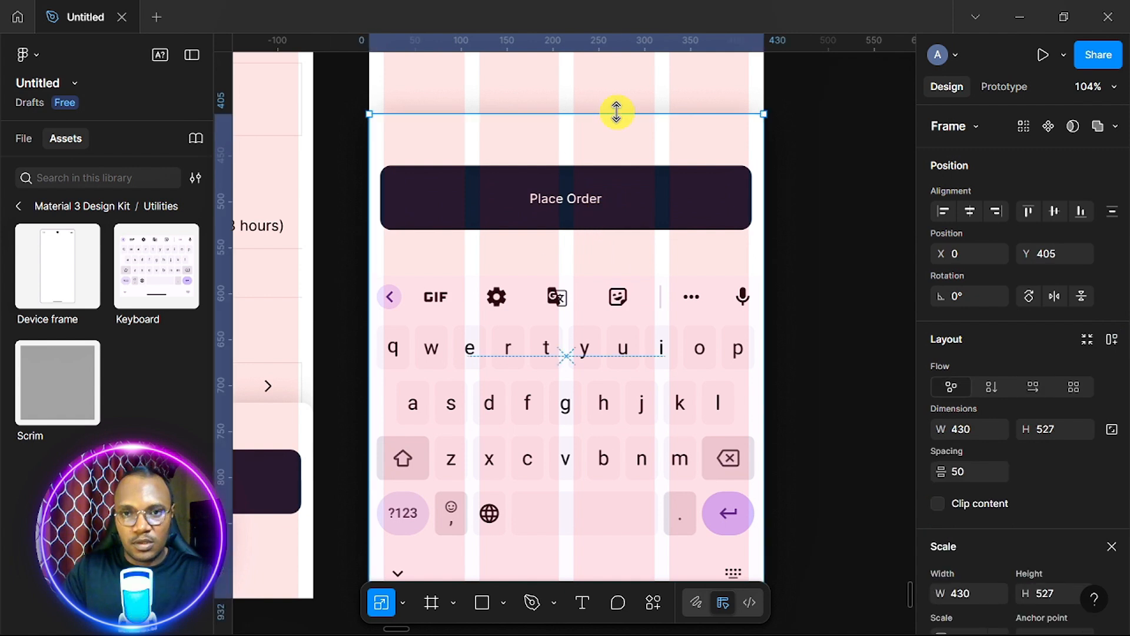
{"action": "left_click_drag", "start_coordinate": [616, 119], "coordinate": [617, 121]}
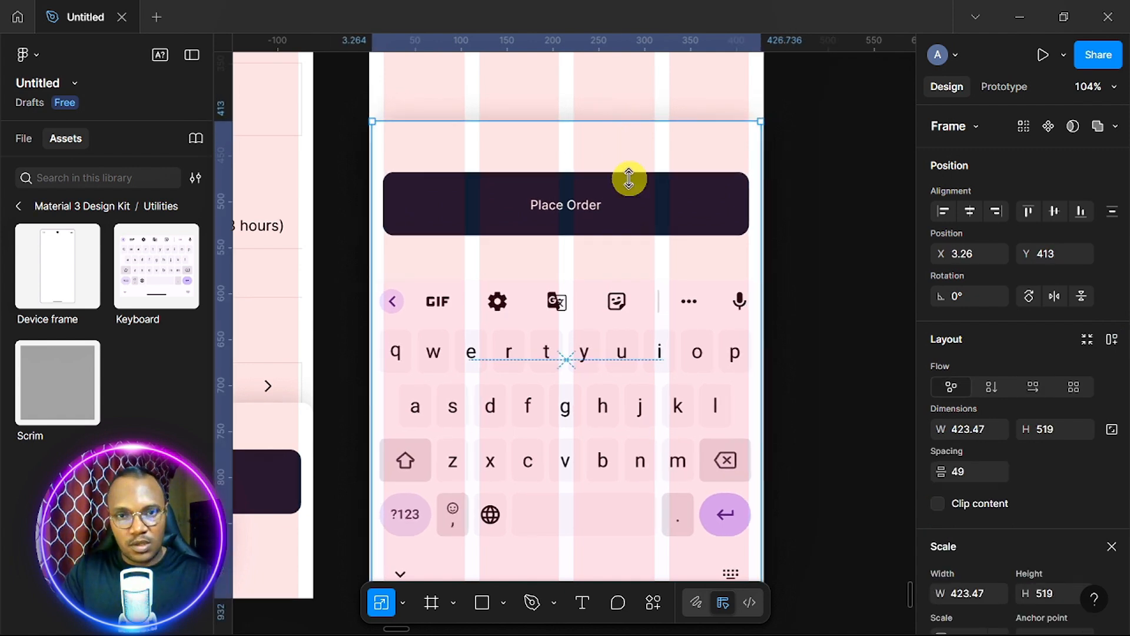
{"action": "left_click_drag", "start_coordinate": [629, 179], "coordinate": [621, 176]}
{"action": "left_click", "coordinate": [1112, 547]}
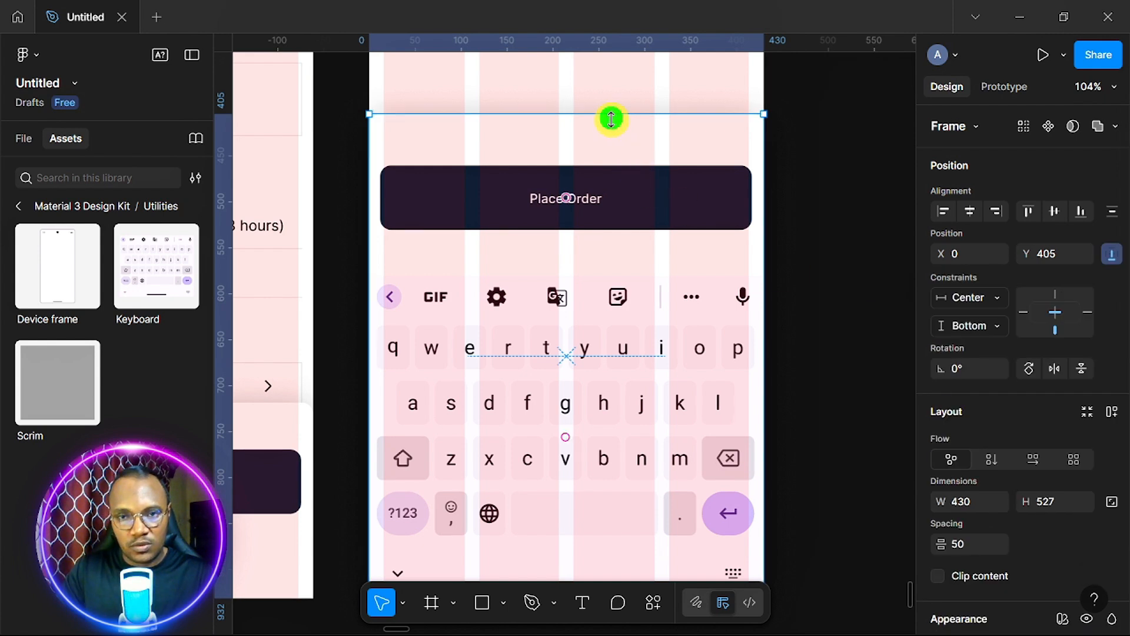
{"action": "left_click_drag", "start_coordinate": [611, 121], "coordinate": [614, 139]}
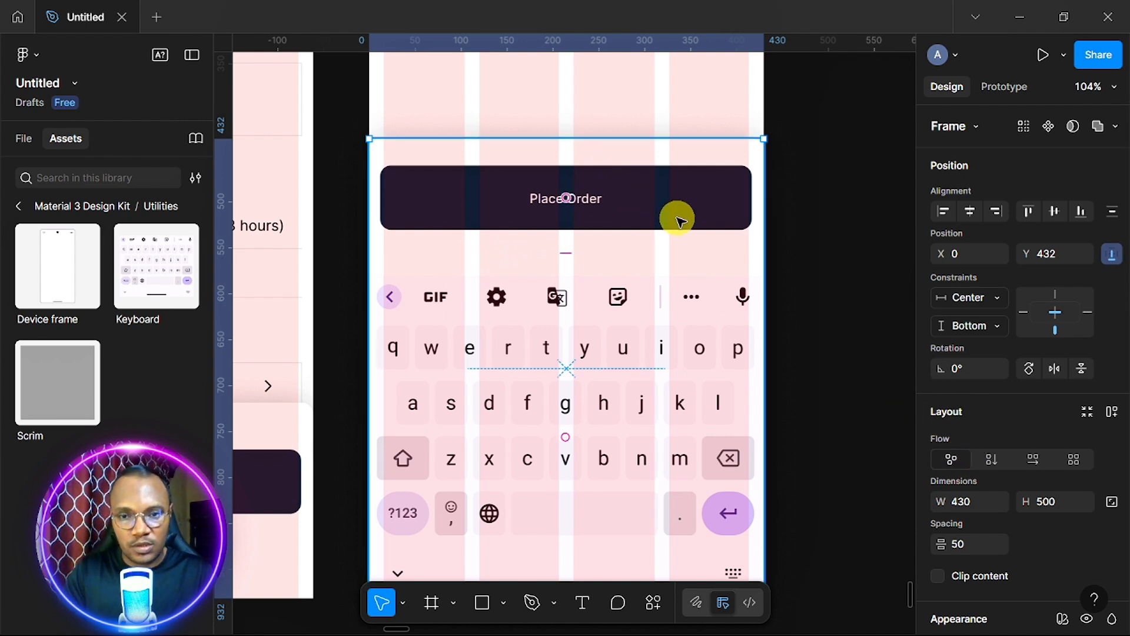
{"action": "scroll", "coordinate": [677, 221], "scroll_direction": "down", "scroll_amount": 5}
{"action": "scroll", "coordinate": [677, 221], "scroll_direction": "up", "scroll_amount": 2}
Hide the column layout guide on the Payment Method screen.
{"action": "scroll", "coordinate": [677, 221], "scroll_direction": "down", "scroll_amount": 1}
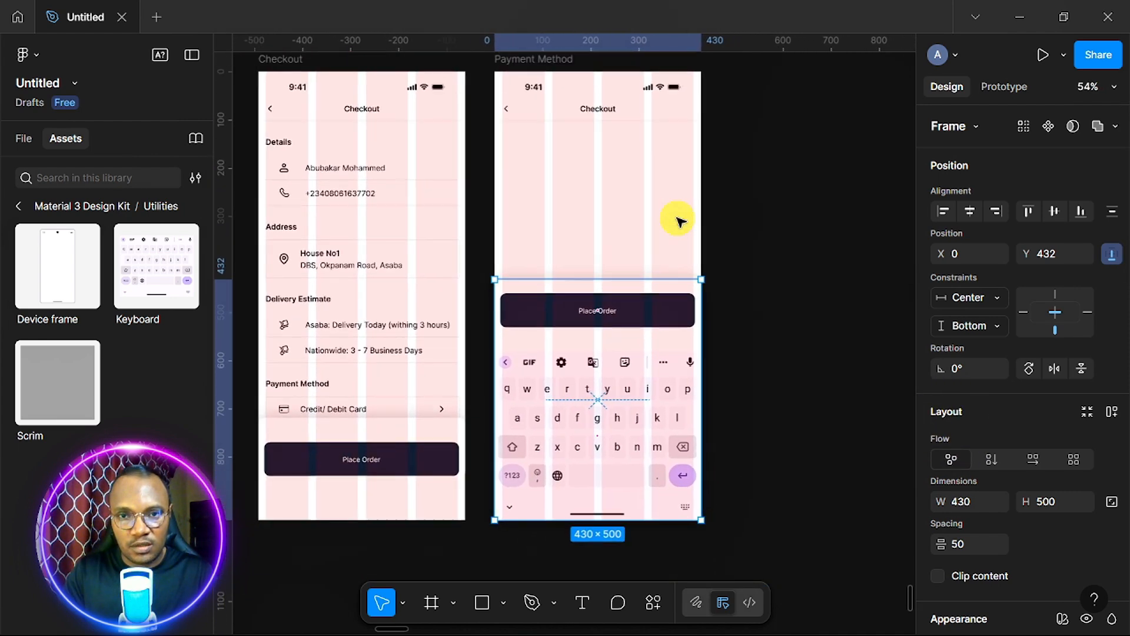
{"action": "scroll", "coordinate": [677, 220], "scroll_direction": "up", "scroll_amount": 1}
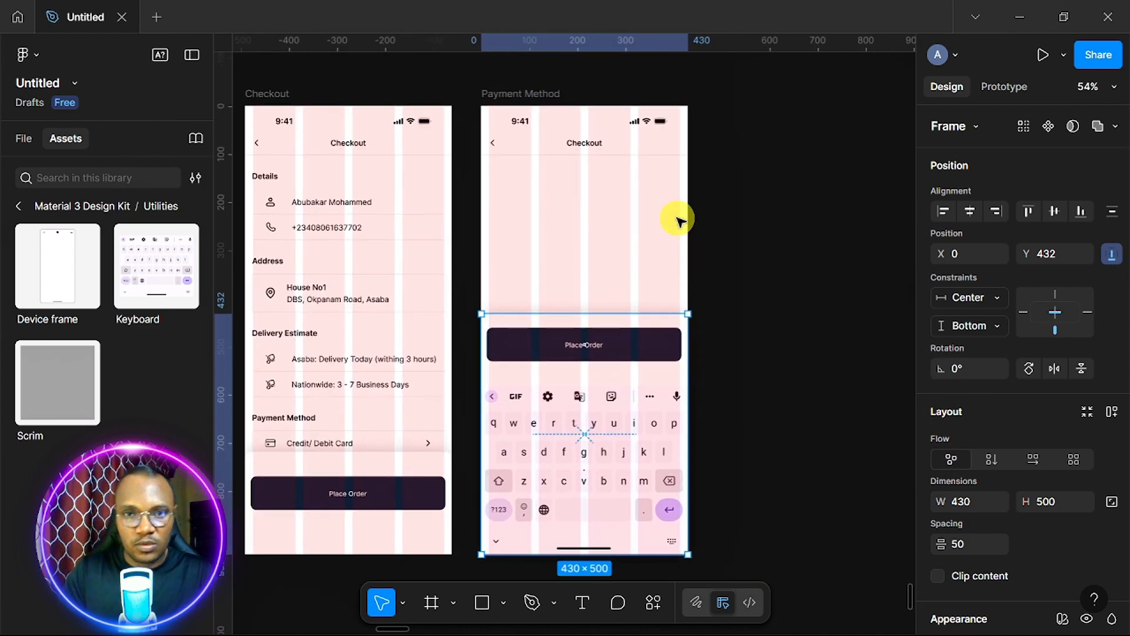
{"action": "left_click", "coordinate": [525, 91]}
{"action": "scroll", "coordinate": [1012, 424], "scroll_direction": "down", "scroll_amount": 5}
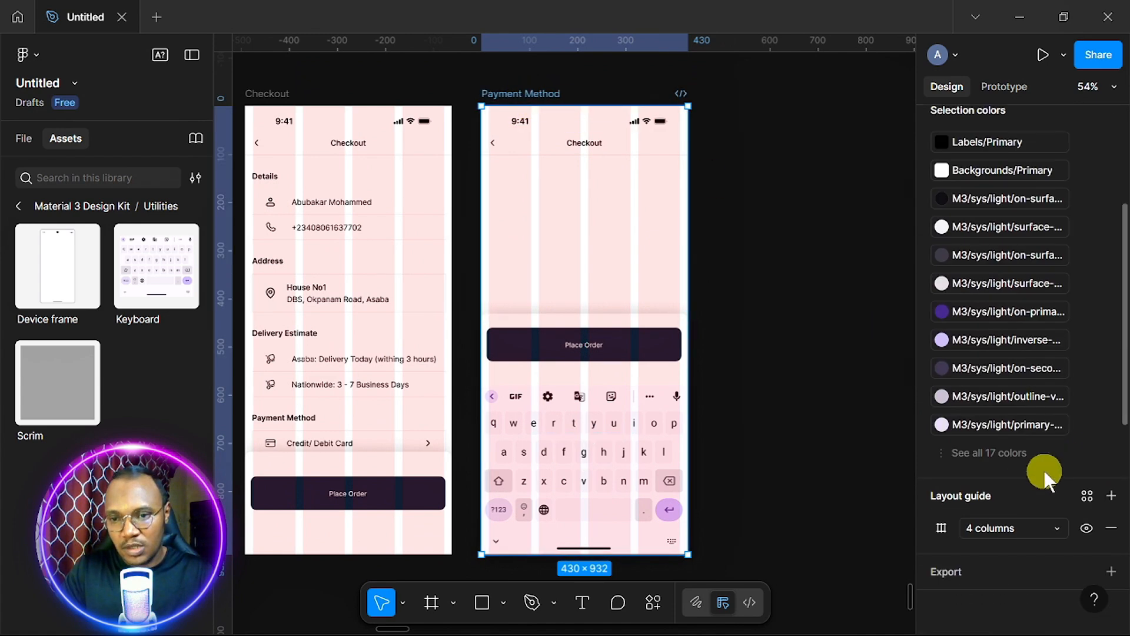
{"action": "left_click", "coordinate": [1086, 527]}
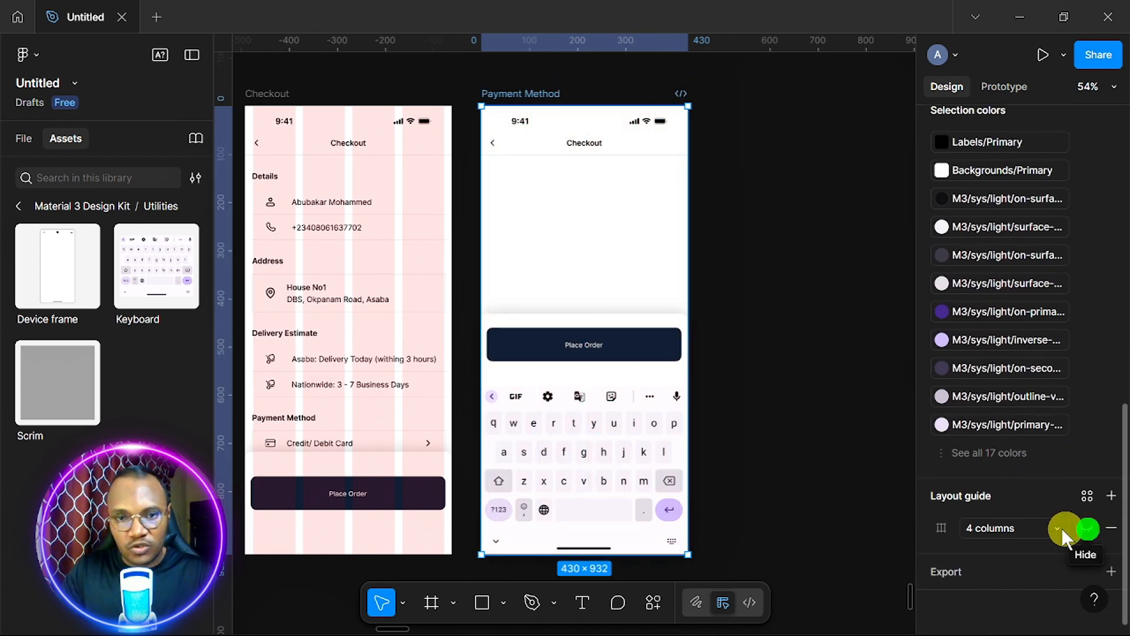
{"action": "scroll", "coordinate": [552, 481], "scroll_direction": "up", "scroll_amount": 3}
{"action": "scroll", "coordinate": [552, 481], "scroll_direction": "up", "scroll_amount": 3}
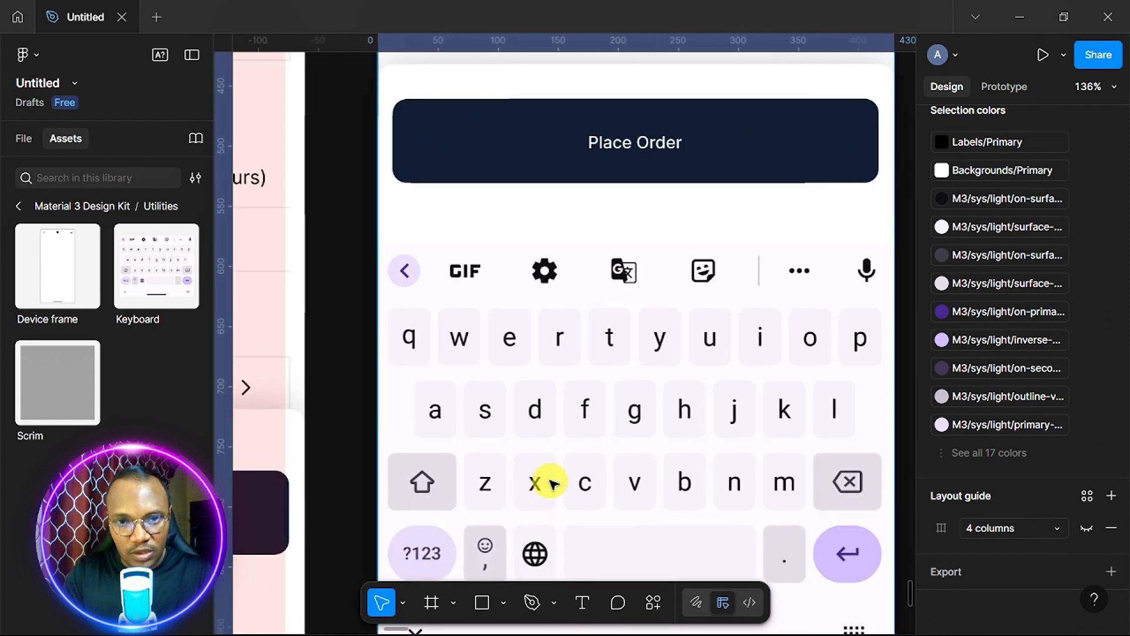
{"action": "scroll", "coordinate": [552, 481], "scroll_direction": "down", "scroll_amount": 1}
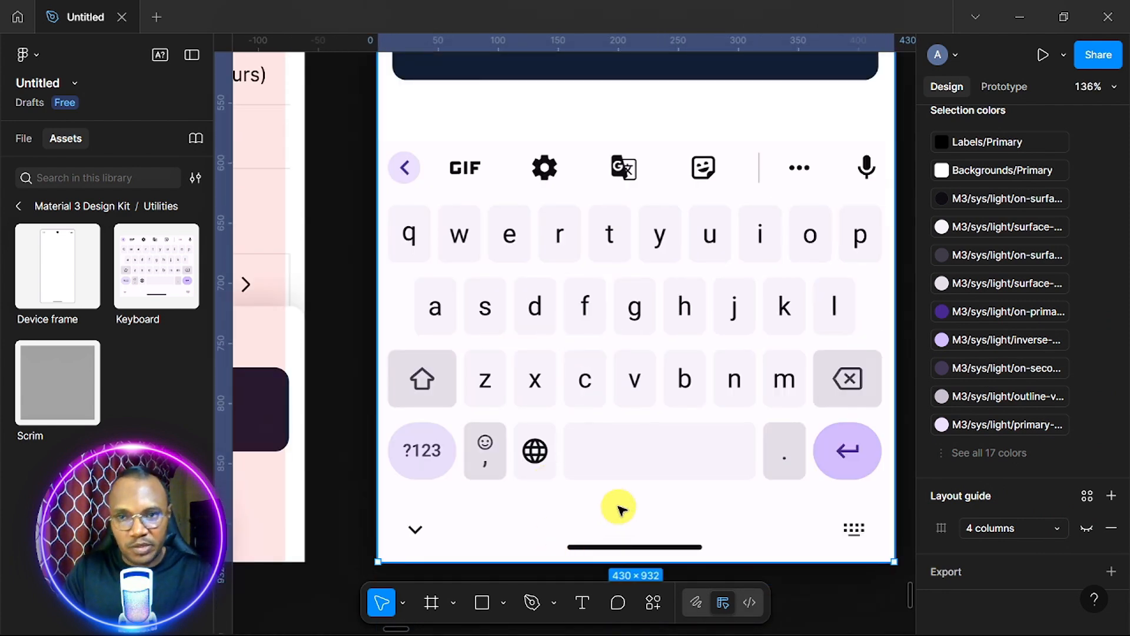
{"action": "scroll", "coordinate": [615, 504], "scroll_direction": "down", "scroll_amount": 3}
{"action": "scroll", "coordinate": [618, 507], "scroll_direction": "up", "scroll_amount": 2}
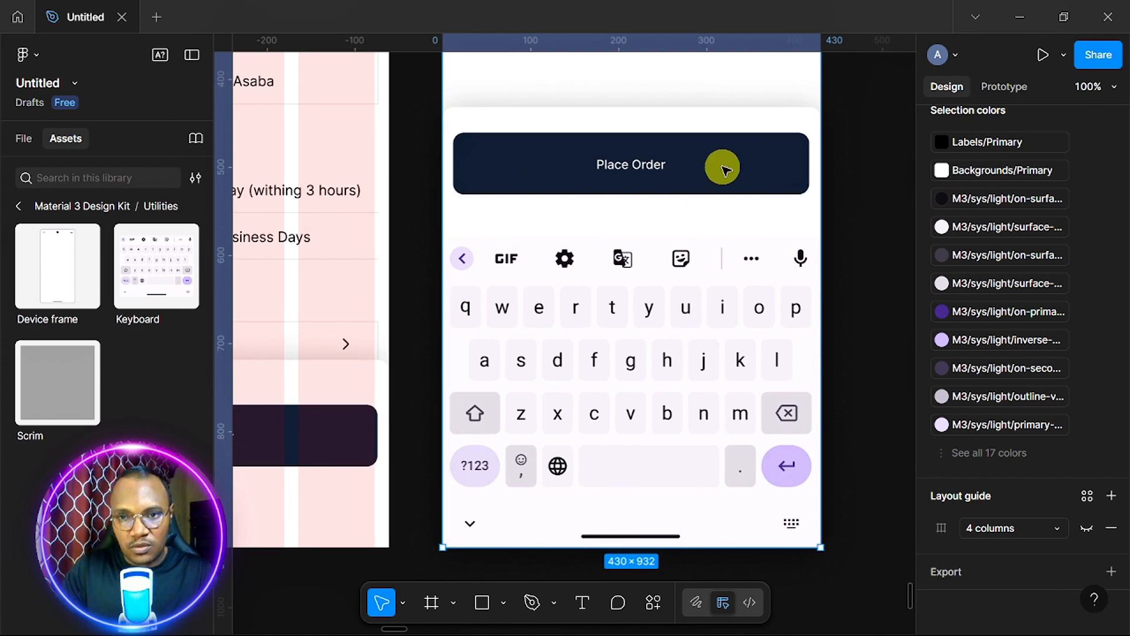
Set the bottom sheet's fill to the keyboard's FEF7FF using the eyedropper, then select Place Order.
{"action": "left_click", "coordinate": [704, 221]}
{"action": "scroll", "coordinate": [970, 276], "scroll_direction": "up", "scroll_amount": 10}
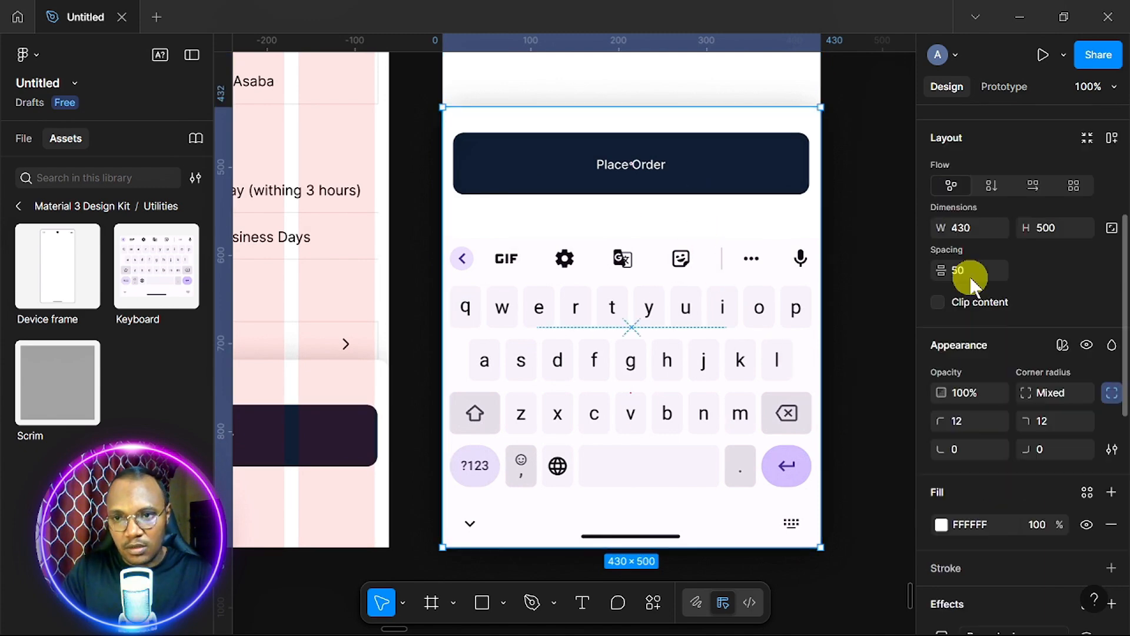
{"action": "scroll", "coordinate": [974, 299], "scroll_direction": "down", "scroll_amount": 2}
{"action": "scroll", "coordinate": [974, 299], "scroll_direction": "down", "scroll_amount": 4}
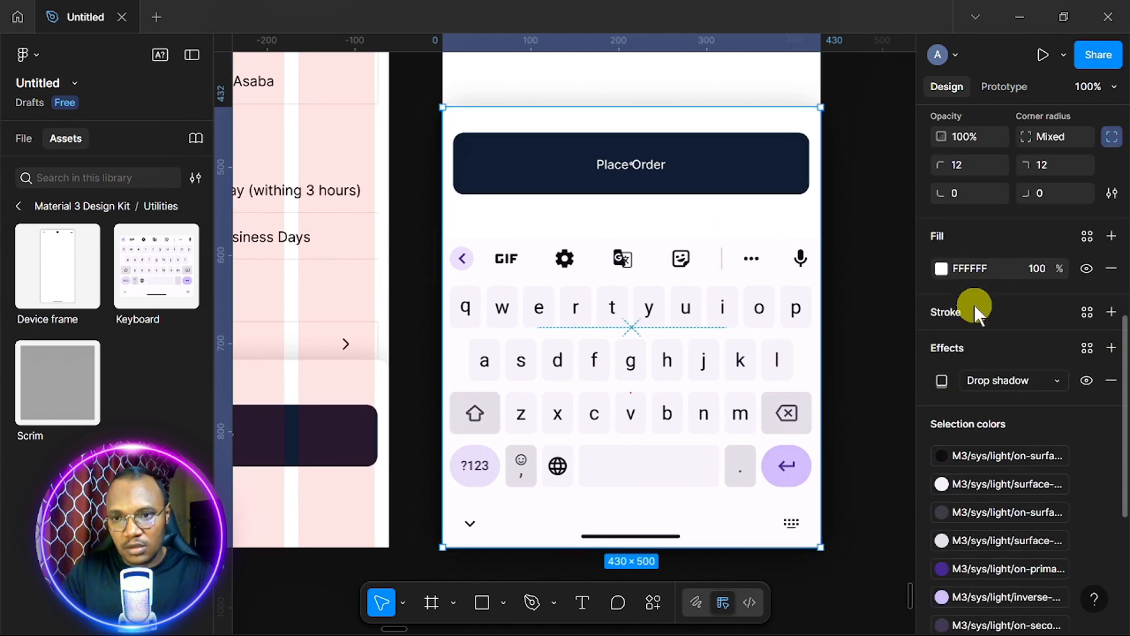
{"action": "left_click", "coordinate": [941, 269]}
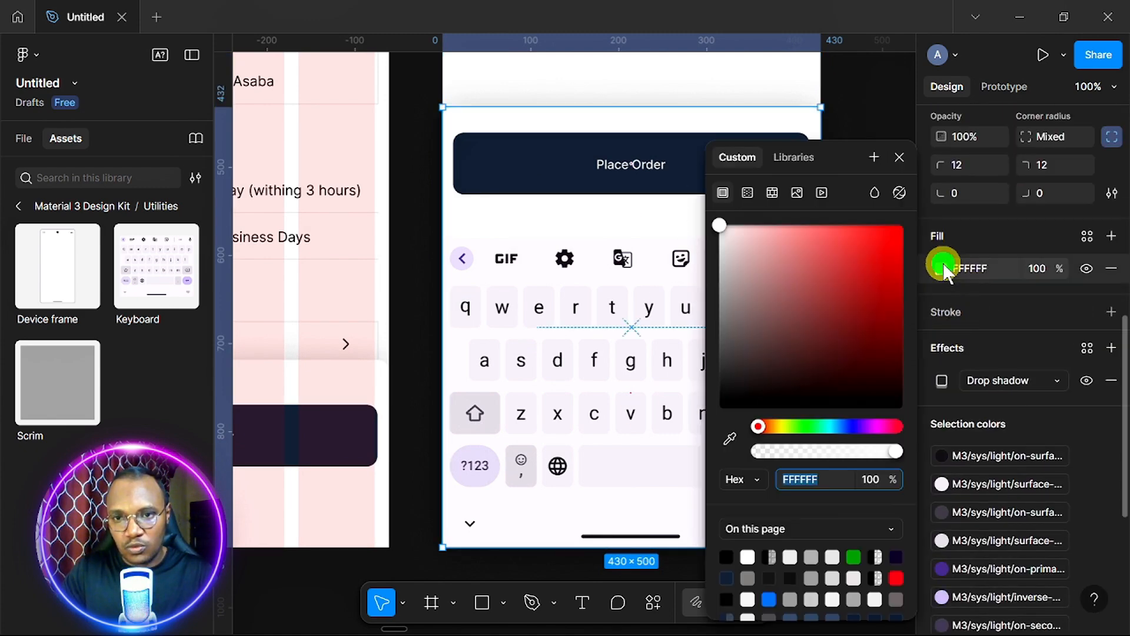
{"action": "left_click", "coordinate": [728, 446]}
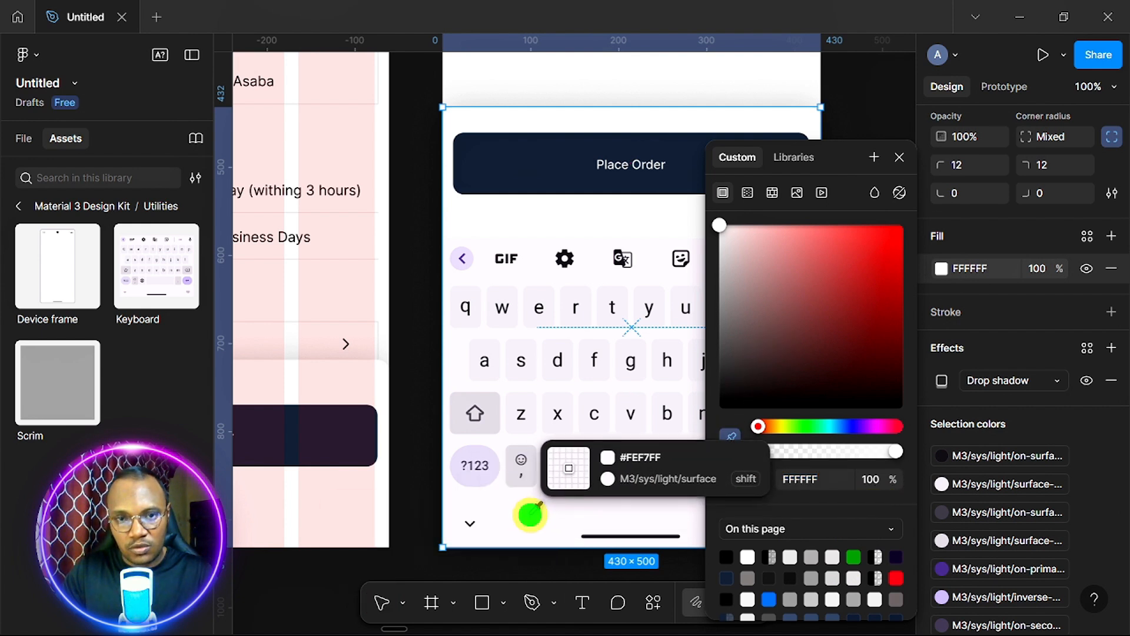
{"action": "left_click", "coordinate": [536, 510]}
{"action": "left_click", "coordinate": [890, 159]}
{"action": "left_click", "coordinate": [879, 209]}
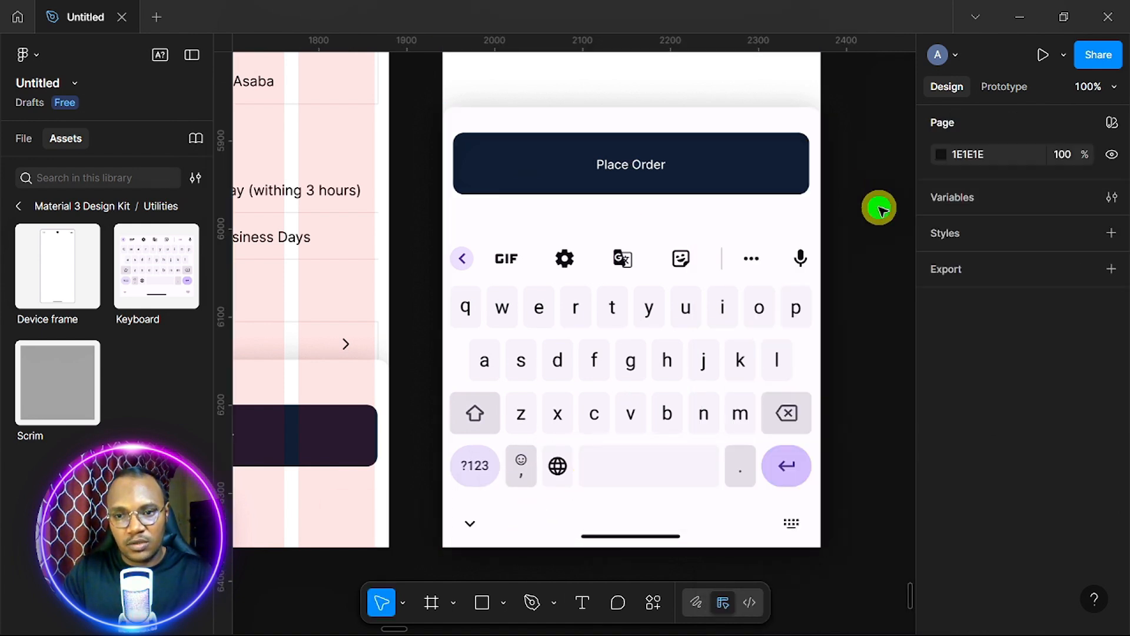
{"action": "scroll", "coordinate": [880, 209], "scroll_direction": "down", "scroll_amount": 2}
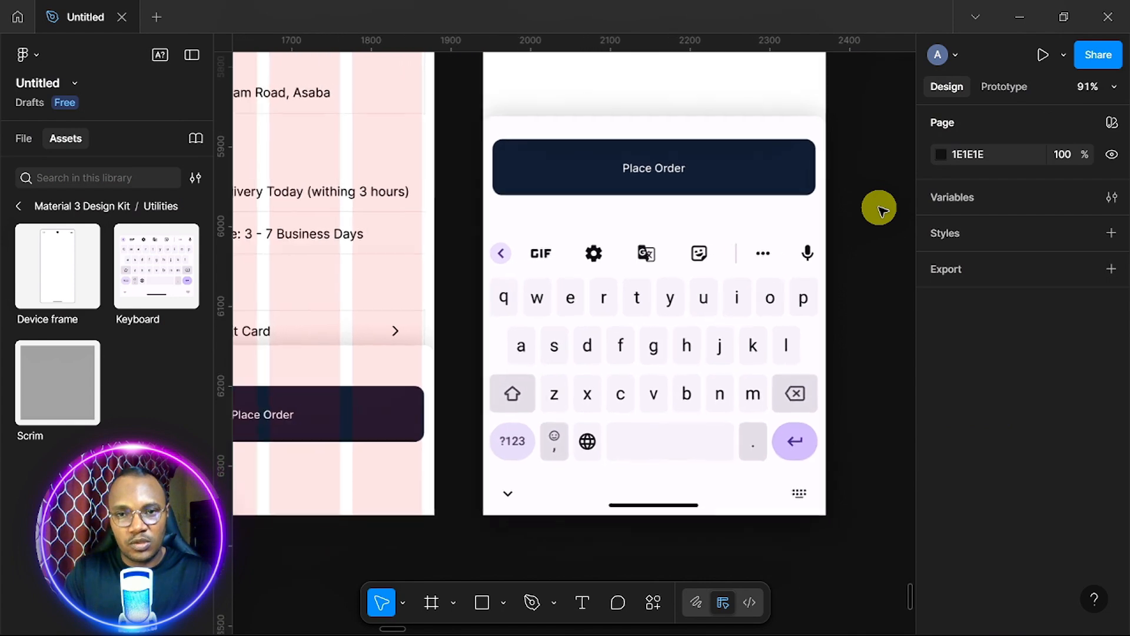
{"action": "scroll", "coordinate": [879, 208], "scroll_direction": "up", "scroll_amount": 3}
{"action": "scroll", "coordinate": [880, 209], "scroll_direction": "up", "scroll_amount": 1}
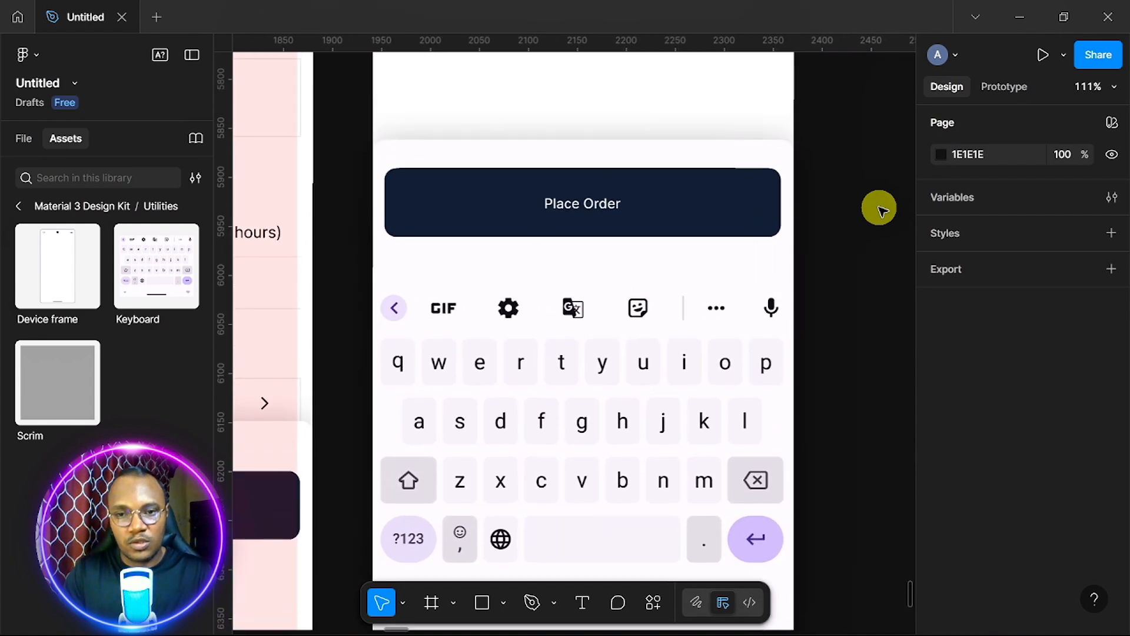
{"action": "left_click", "coordinate": [728, 229]}
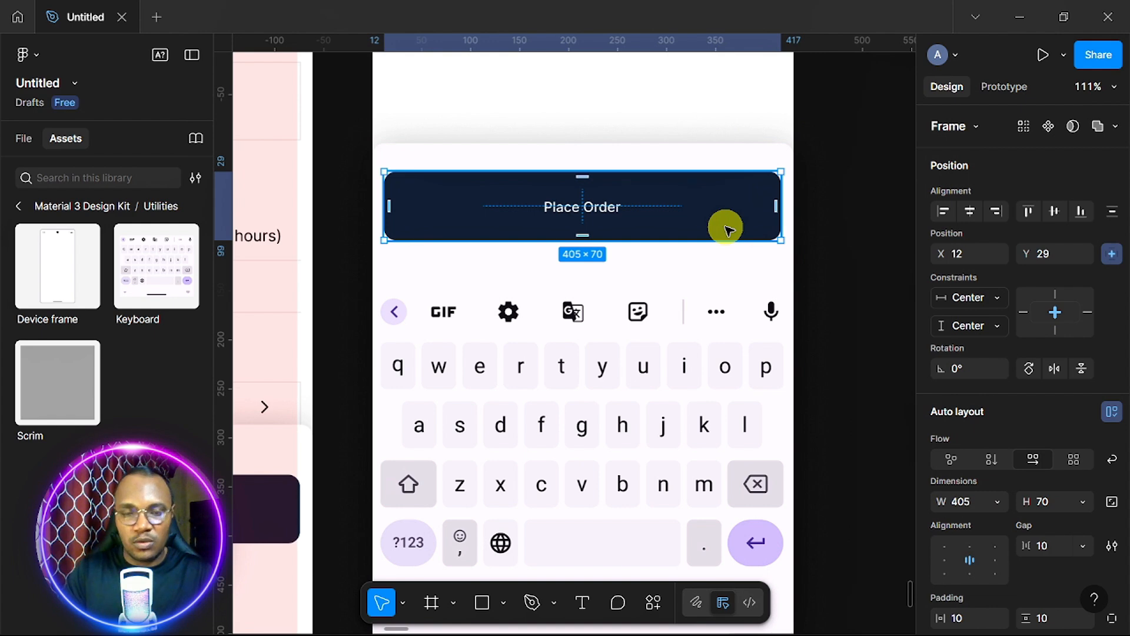
Move the canvas from the payment frames to the keyboard frame and zoom to 114% on the Place Order button.
{"action": "scroll", "coordinate": [728, 229], "scroll_direction": "down", "scroll_amount": 10}
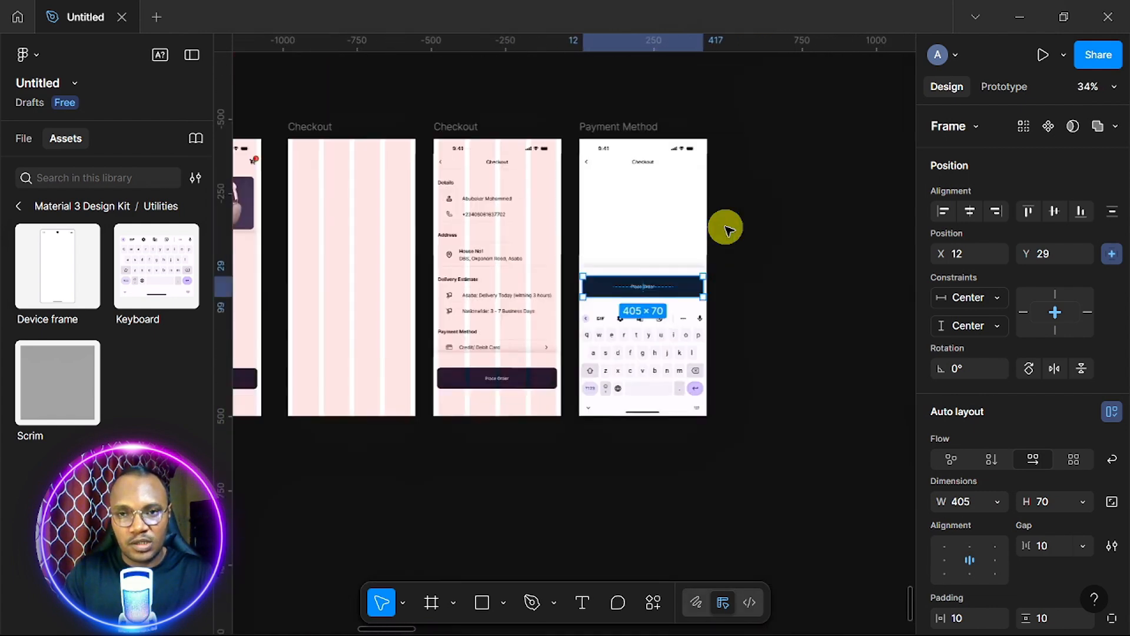
{"action": "scroll", "coordinate": [728, 229], "scroll_direction": "up", "scroll_amount": 10}
{"action": "scroll", "coordinate": [729, 229], "scroll_direction": "right", "scroll_amount": 2}
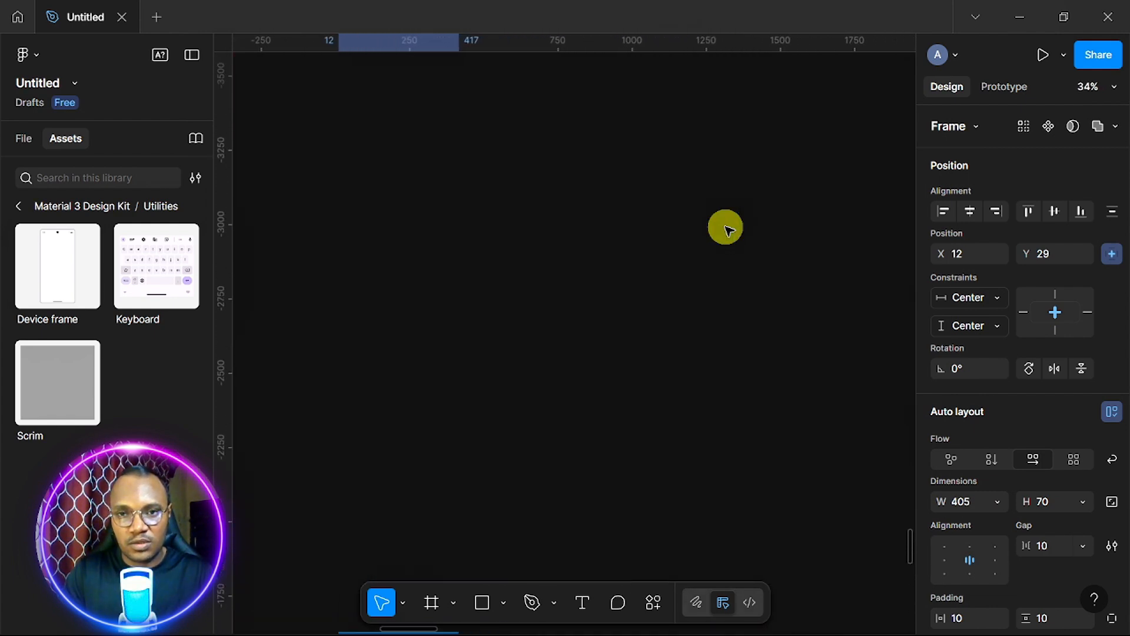
{"action": "scroll", "coordinate": [728, 229], "scroll_direction": "down", "scroll_amount": 3}
{"action": "scroll", "coordinate": [728, 229], "scroll_direction": "up", "scroll_amount": 8}
{"action": "scroll", "coordinate": [728, 229], "scroll_direction": "right", "scroll_amount": 10}
{"action": "scroll", "coordinate": [728, 229], "scroll_direction": "up", "scroll_amount": 9}
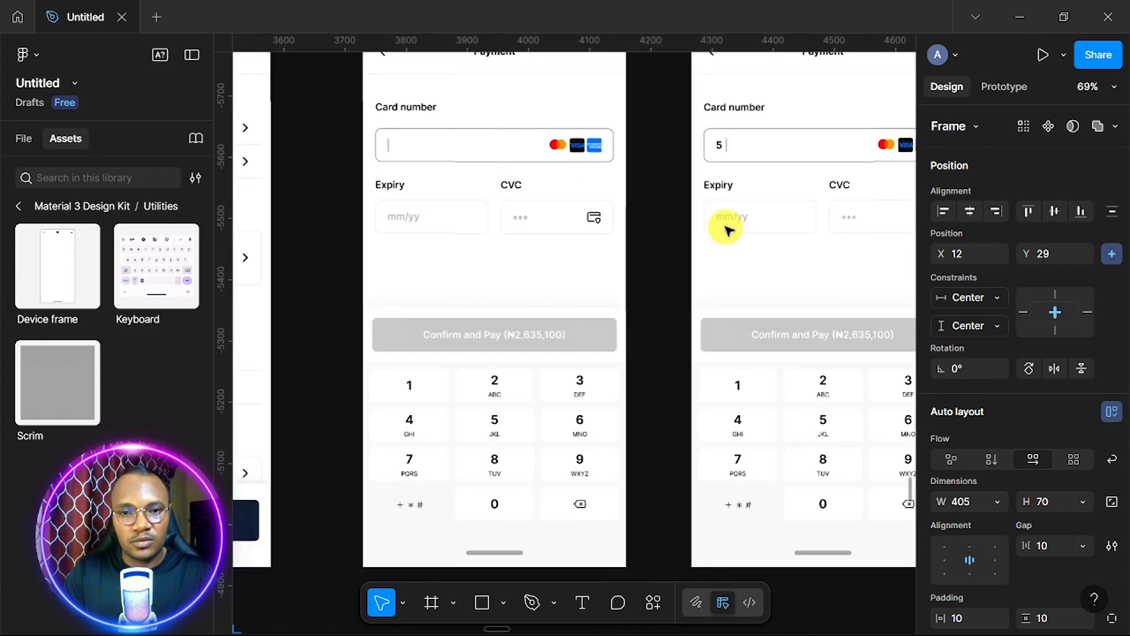
{"action": "scroll", "coordinate": [729, 229], "scroll_direction": "down", "scroll_amount": 2}
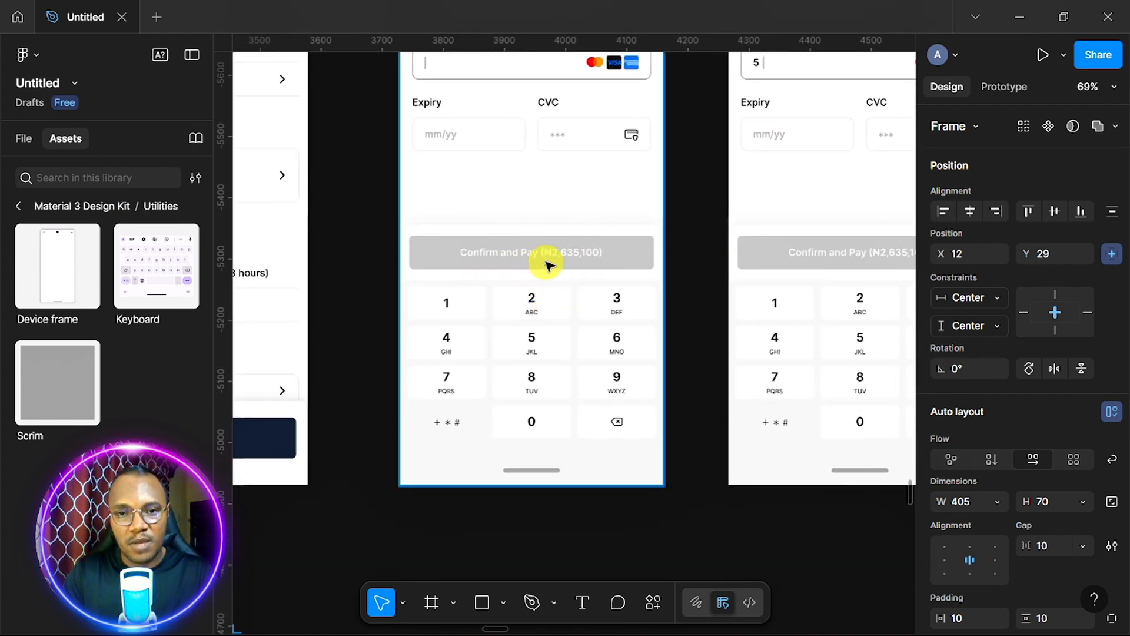
{"action": "scroll", "coordinate": [557, 270], "scroll_direction": "down", "scroll_amount": 3}
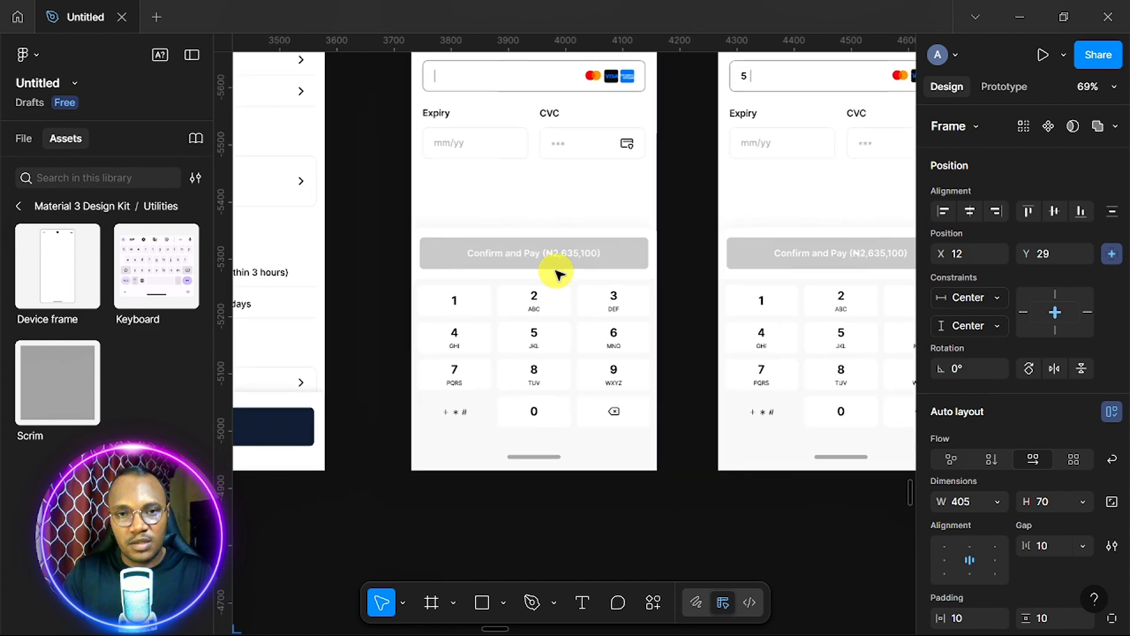
{"action": "scroll", "coordinate": [557, 274], "scroll_direction": "up", "scroll_amount": 2}
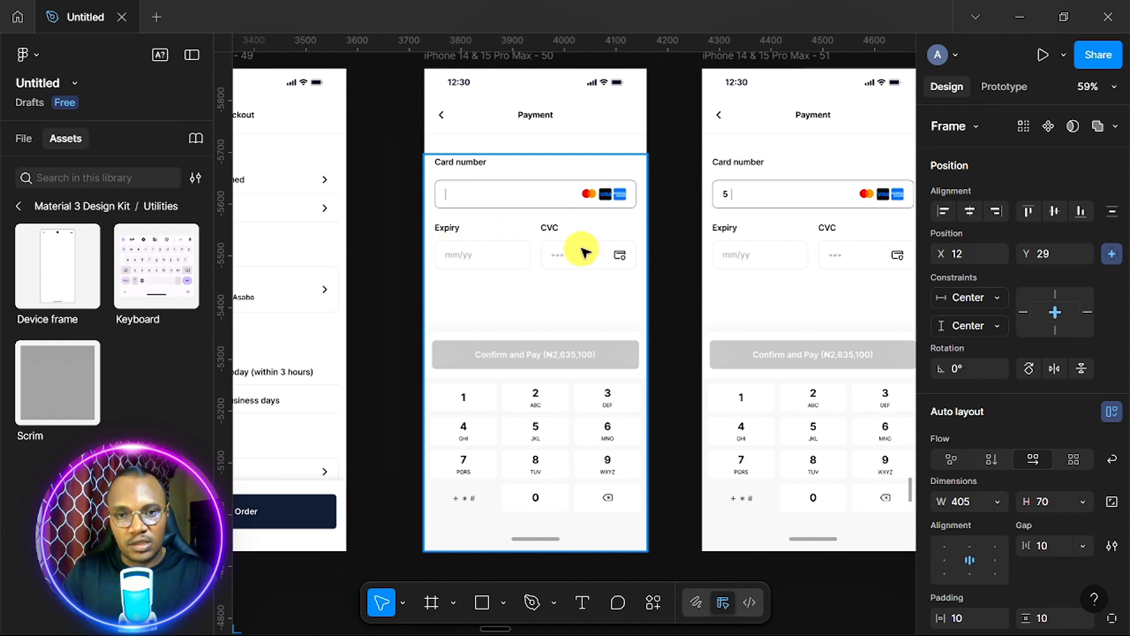
{"action": "scroll", "coordinate": [574, 318], "scroll_direction": "down", "scroll_amount": 5}
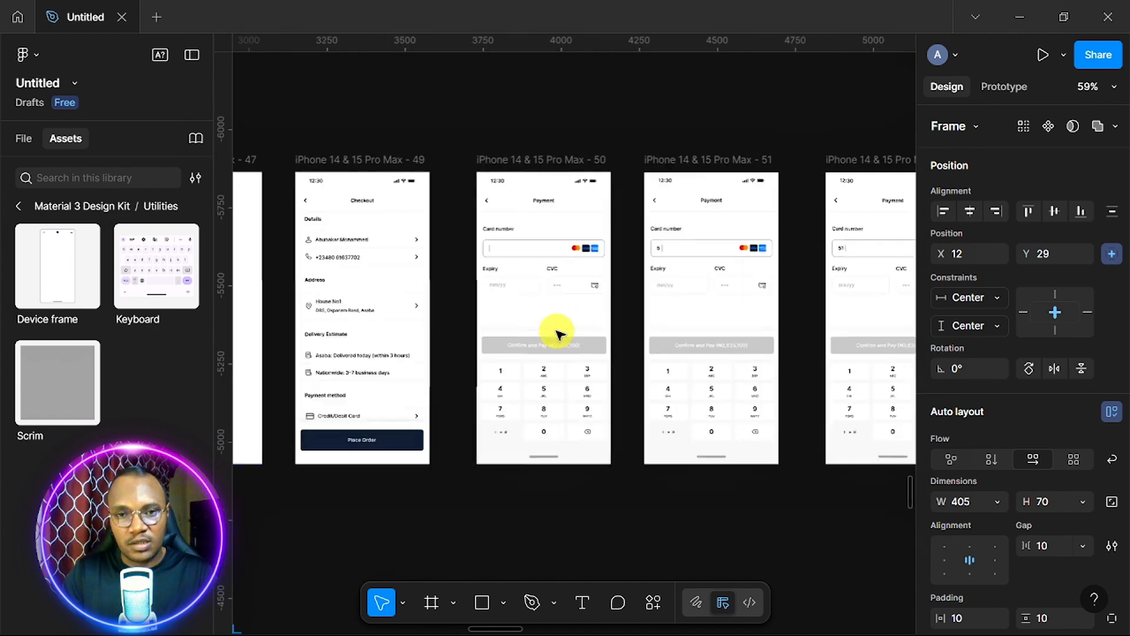
{"action": "scroll", "coordinate": [560, 330], "scroll_direction": "down", "scroll_amount": 4}
{"action": "scroll", "coordinate": [556, 331], "scroll_direction": "up", "scroll_amount": 3}
{"action": "scroll", "coordinate": [553, 330], "scroll_direction": "up", "scroll_amount": 5}
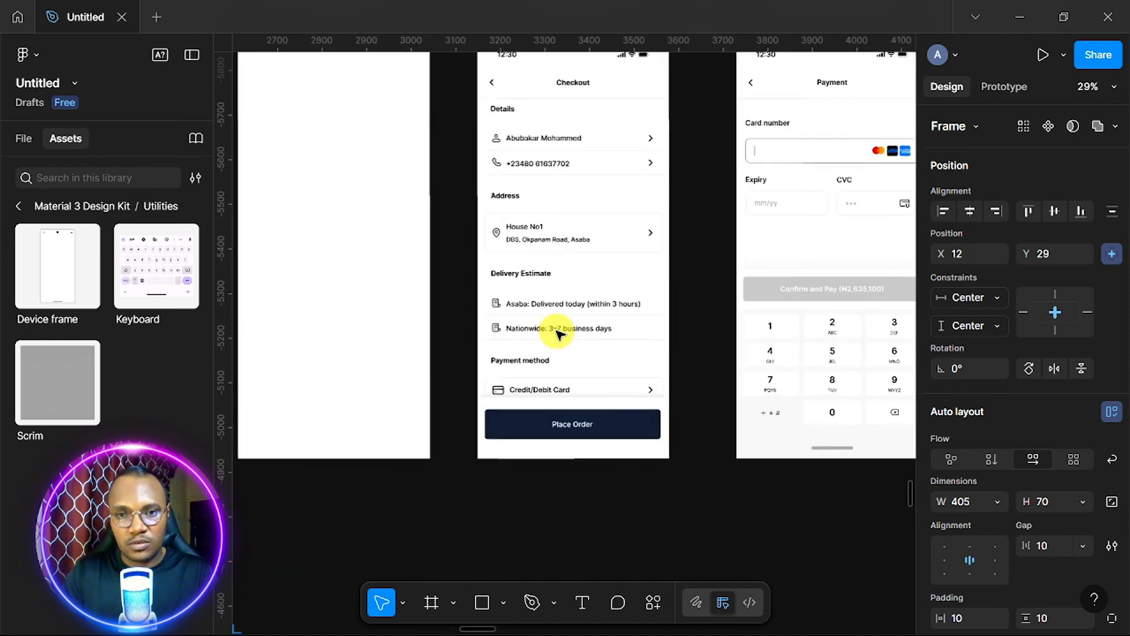
{"action": "scroll", "coordinate": [557, 331], "scroll_direction": "up", "scroll_amount": 5}
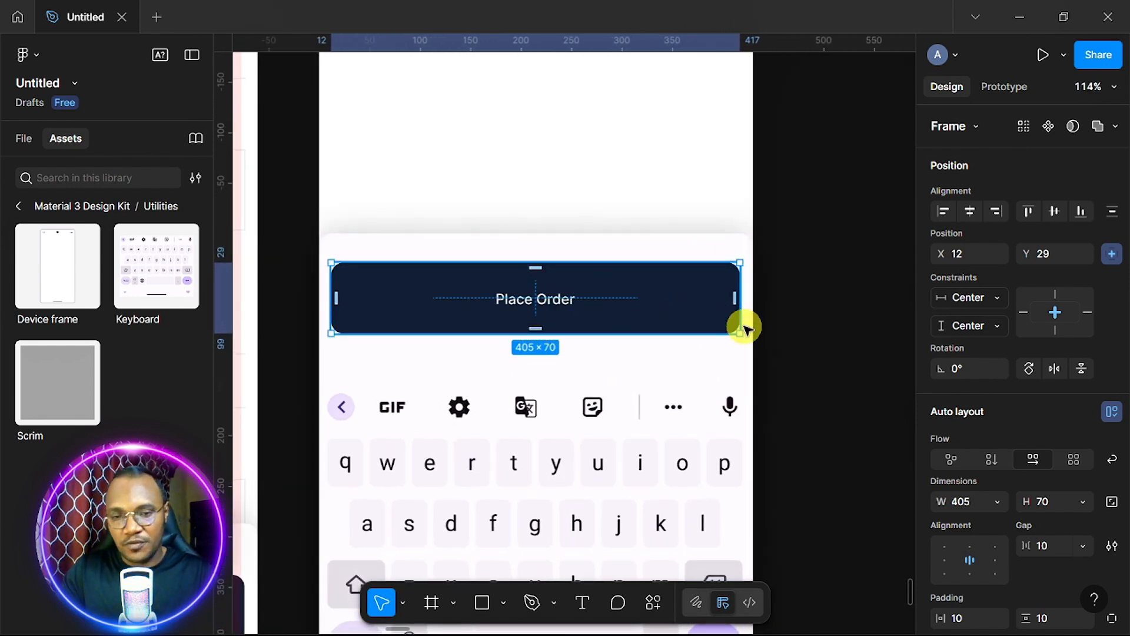
Change the button fill from 1D2A3C to the grey page swatch 898483.
{"action": "scroll", "coordinate": [1005, 411], "scroll_direction": "down", "scroll_amount": 5}
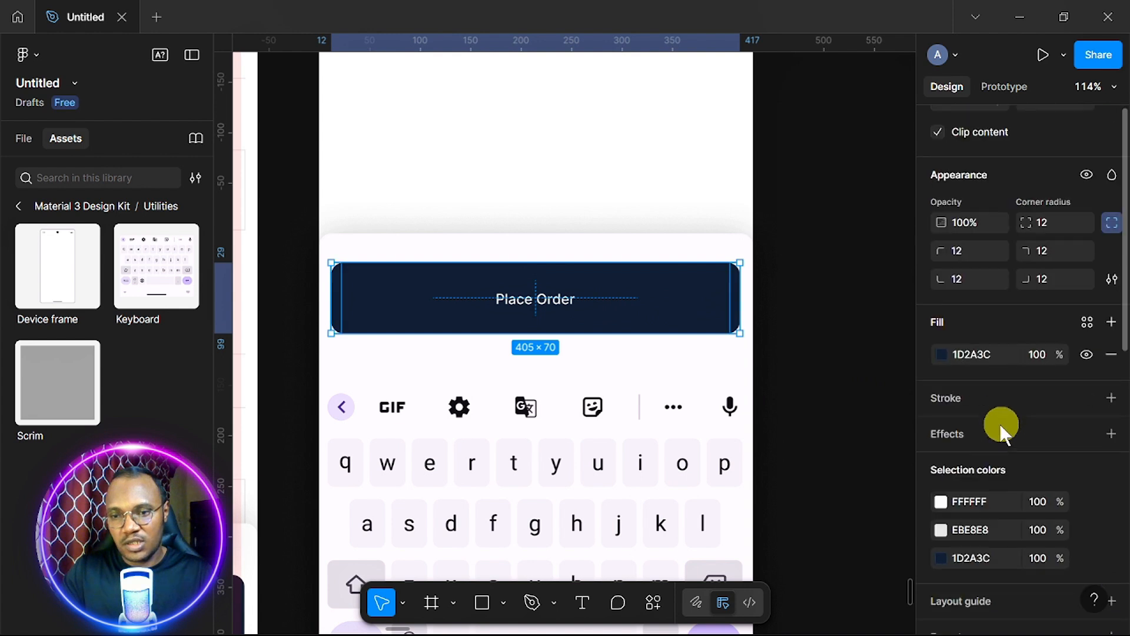
{"action": "left_click", "coordinate": [942, 342]}
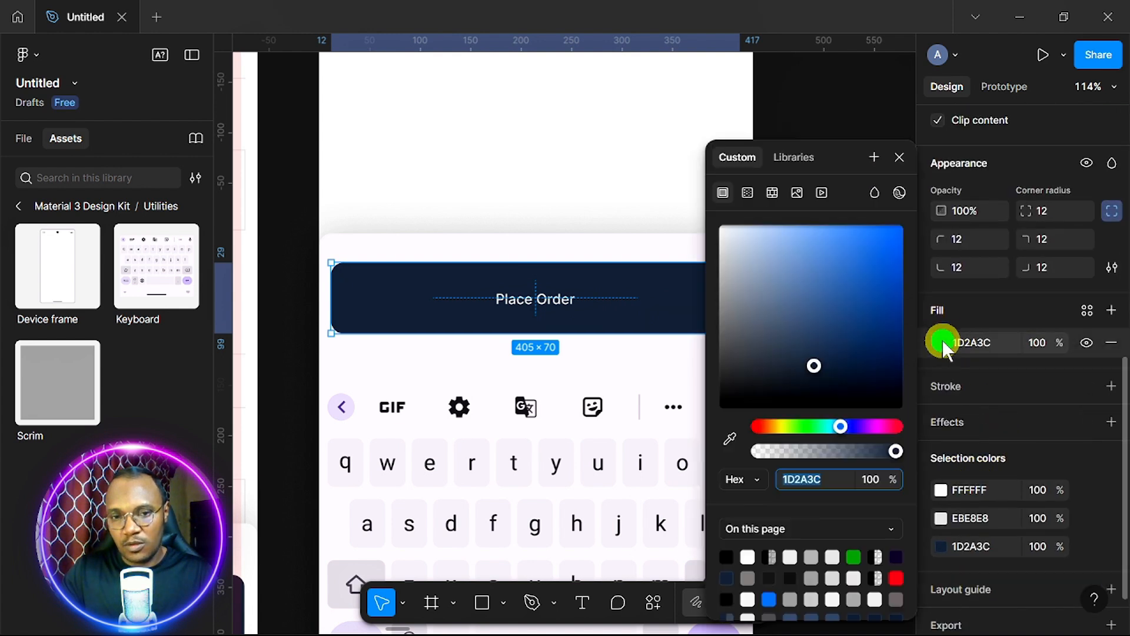
{"action": "left_click", "coordinate": [749, 576]}
Edit the Place Order label to read 'Confirm and Pay'.
{"action": "double_click", "coordinate": [547, 299]}
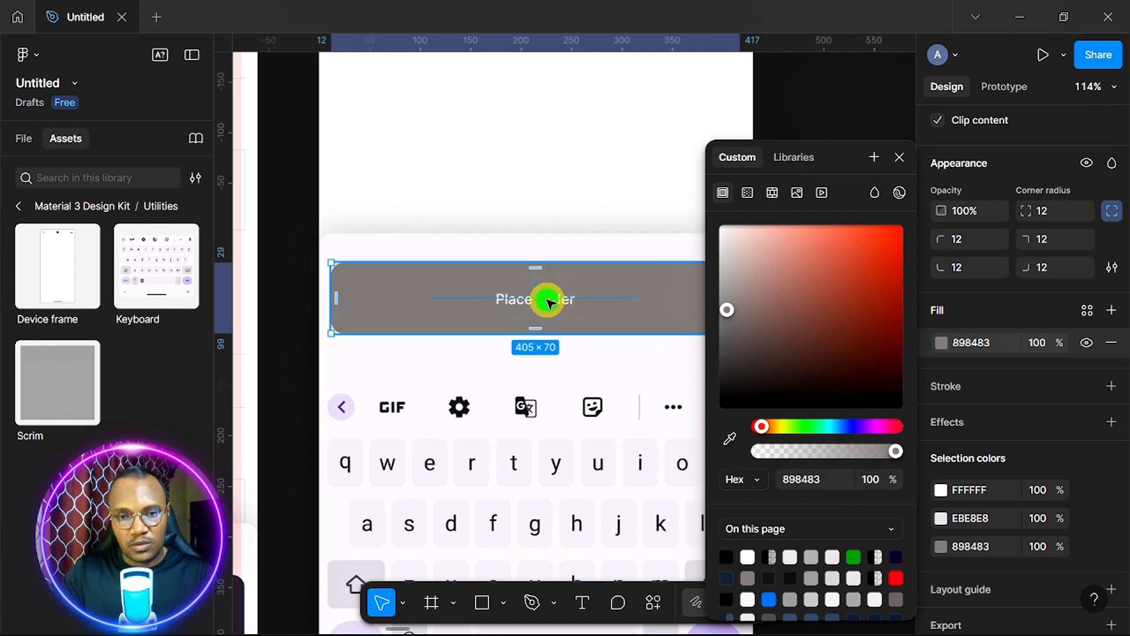
{"action": "double_click", "coordinate": [548, 299]}
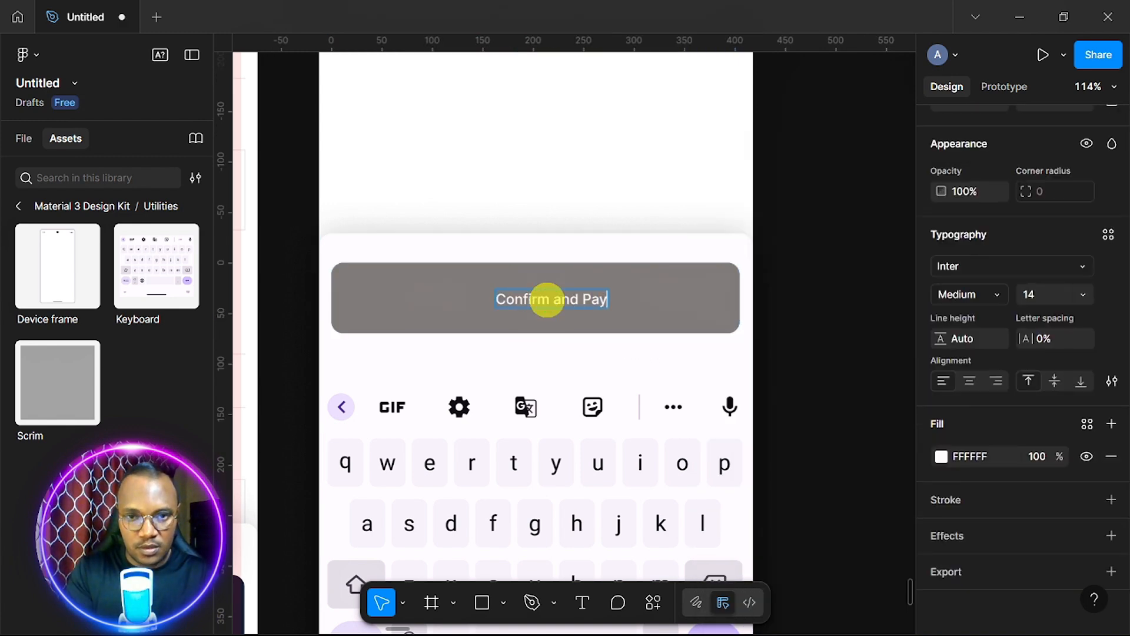
{"action": "scroll", "coordinate": [548, 299], "scroll_direction": "down", "scroll_amount": 5}
{"action": "scroll", "coordinate": [547, 299], "scroll_direction": "left", "scroll_amount": 9}
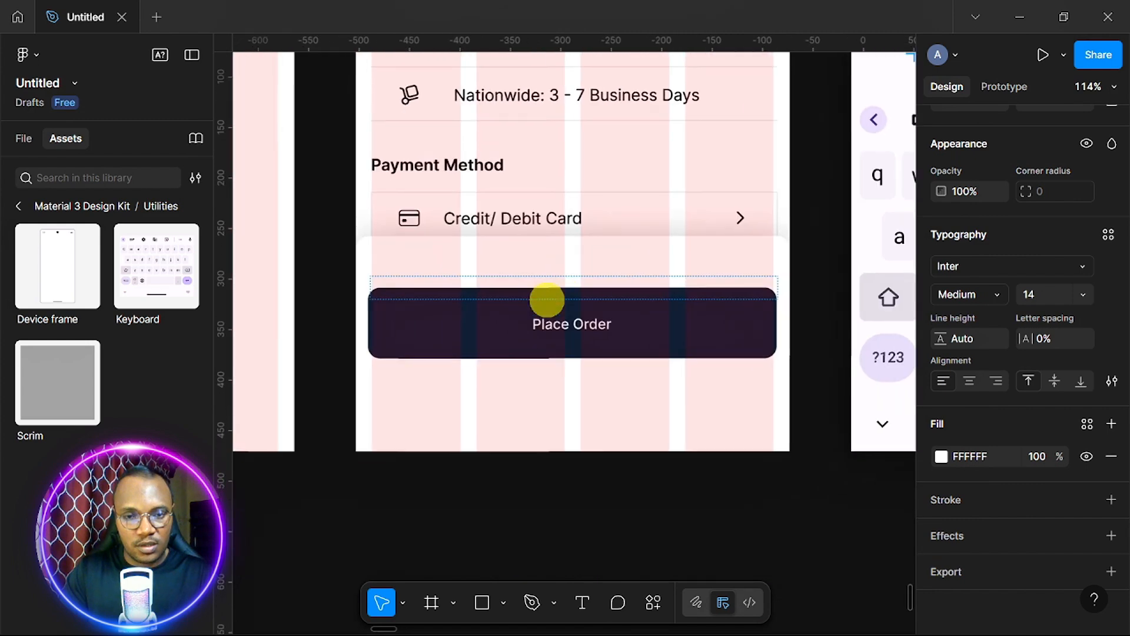
Append the ₦2,765,100 checkout total to the button label and centre it horizontally on the button.
{"action": "scroll", "coordinate": [547, 299], "scroll_direction": "left", "scroll_amount": 6}
{"action": "scroll", "coordinate": [547, 299], "scroll_direction": "down", "scroll_amount": 5}
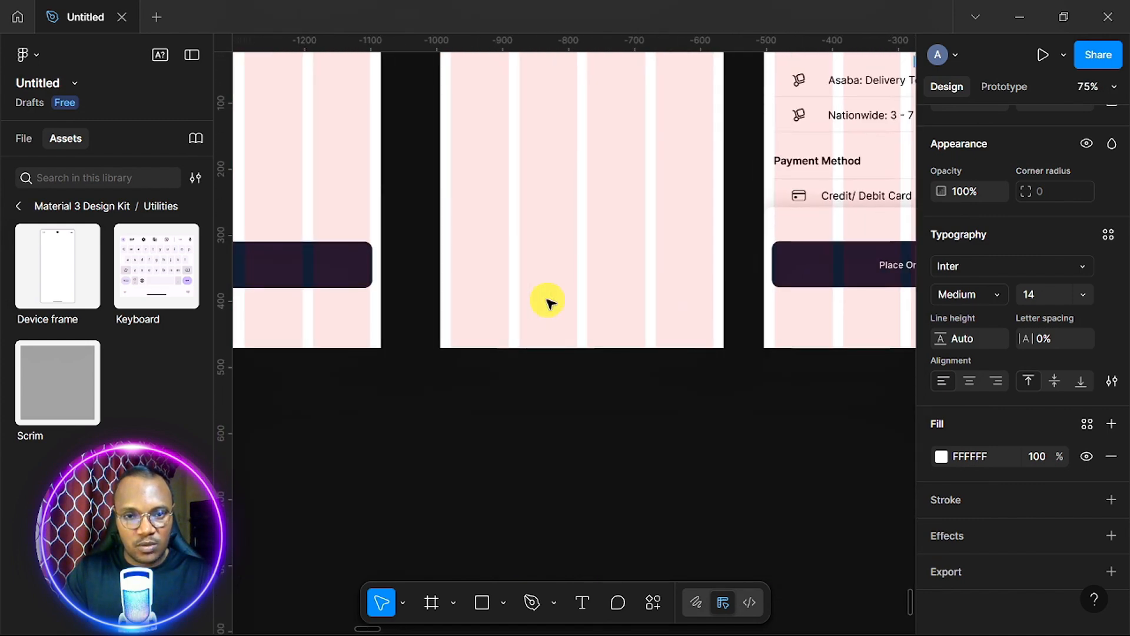
{"action": "scroll", "coordinate": [547, 299], "scroll_direction": "down", "scroll_amount": 2}
{"action": "scroll", "coordinate": [548, 299], "scroll_direction": "left", "scroll_amount": 8}
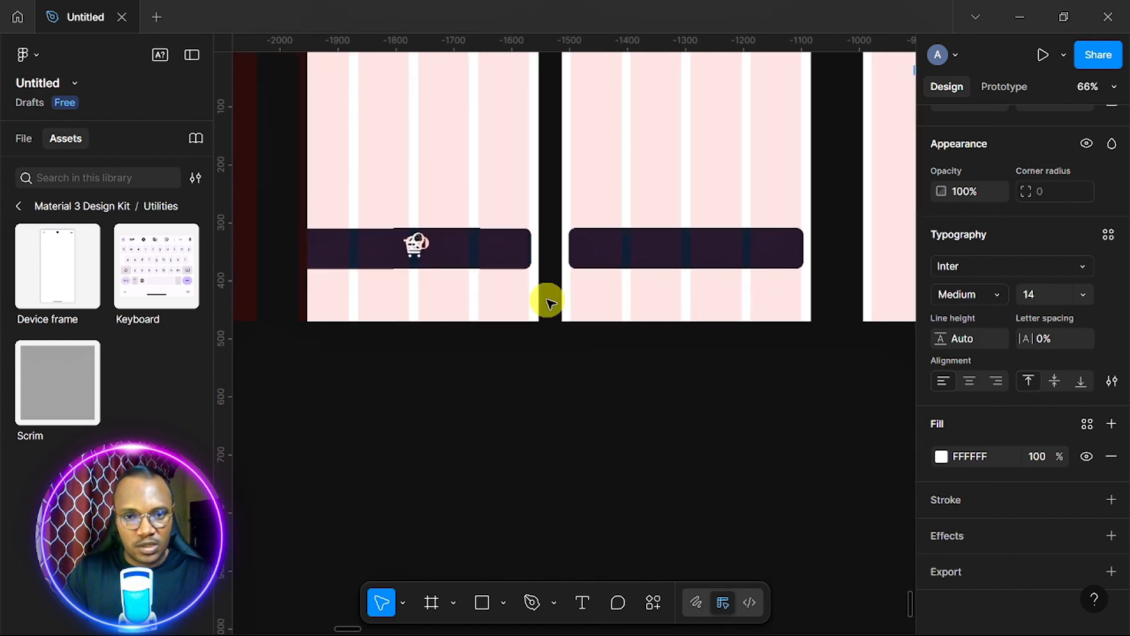
{"action": "scroll", "coordinate": [547, 299], "scroll_direction": "left", "scroll_amount": 12}
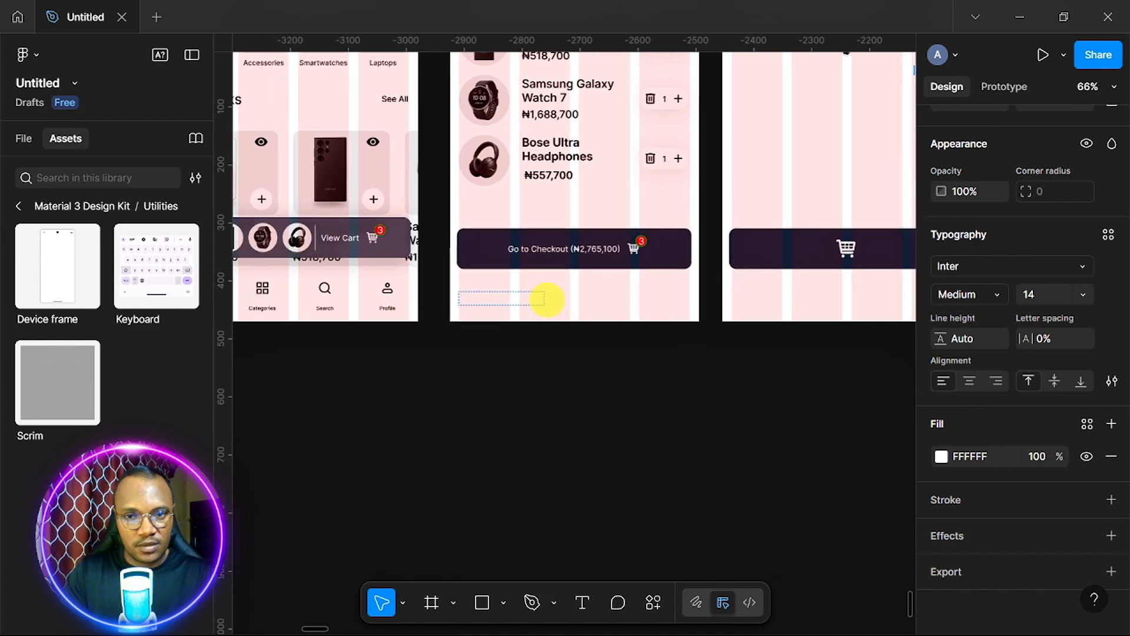
{"action": "scroll", "coordinate": [548, 299], "scroll_direction": "up", "scroll_amount": 5}
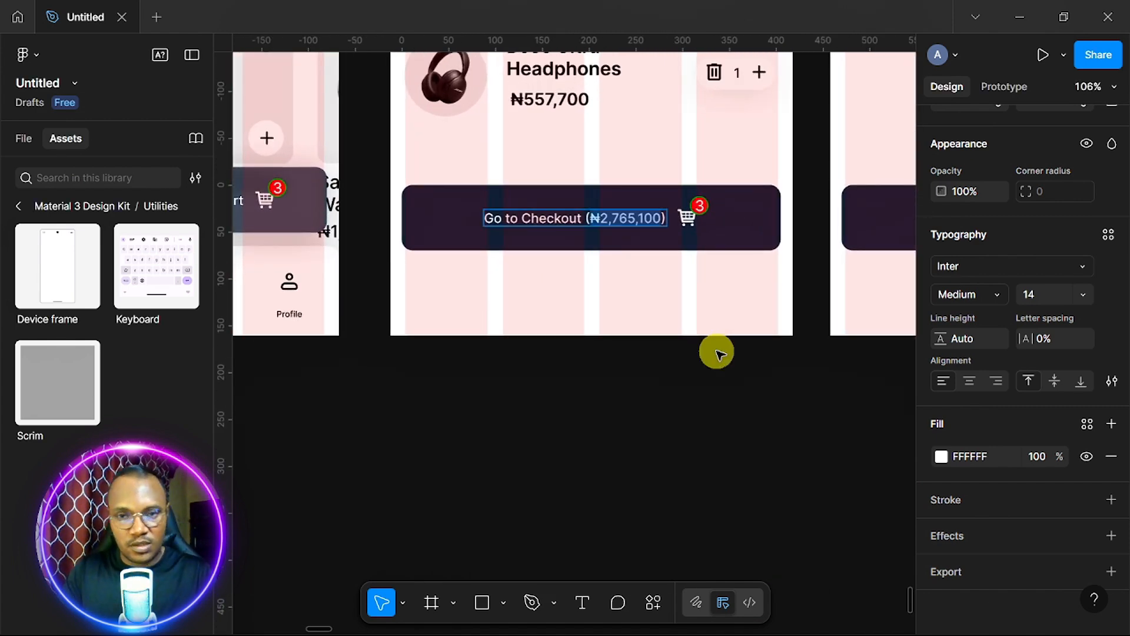
{"action": "scroll", "coordinate": [717, 353], "scroll_direction": "down", "scroll_amount": 5}
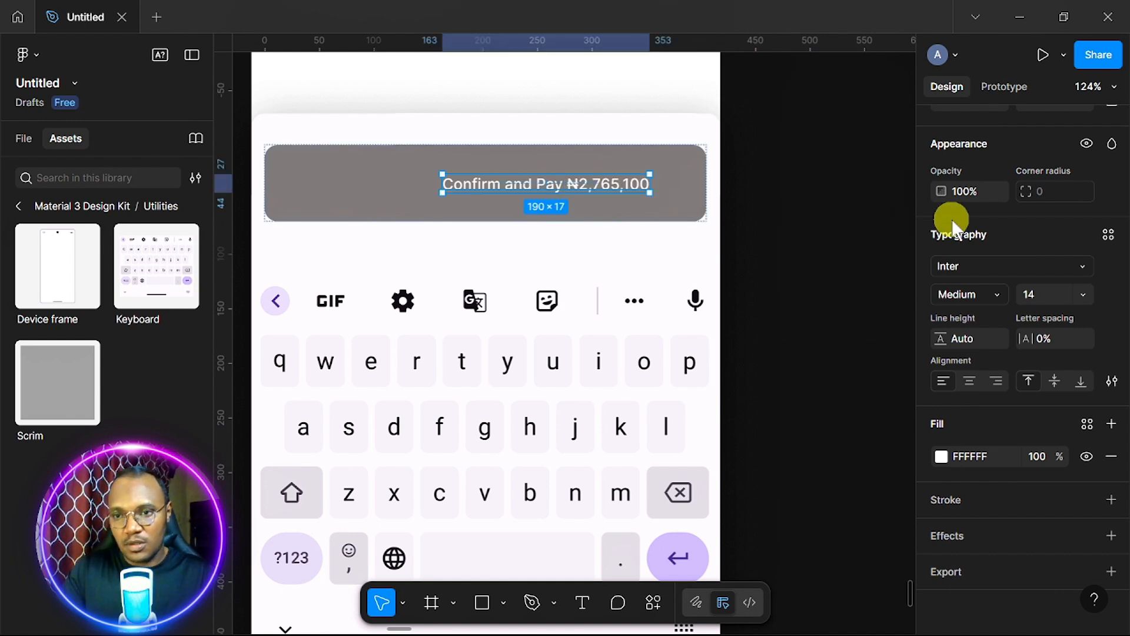
{"action": "scroll", "coordinate": [996, 272], "scroll_direction": "up", "scroll_amount": 6}
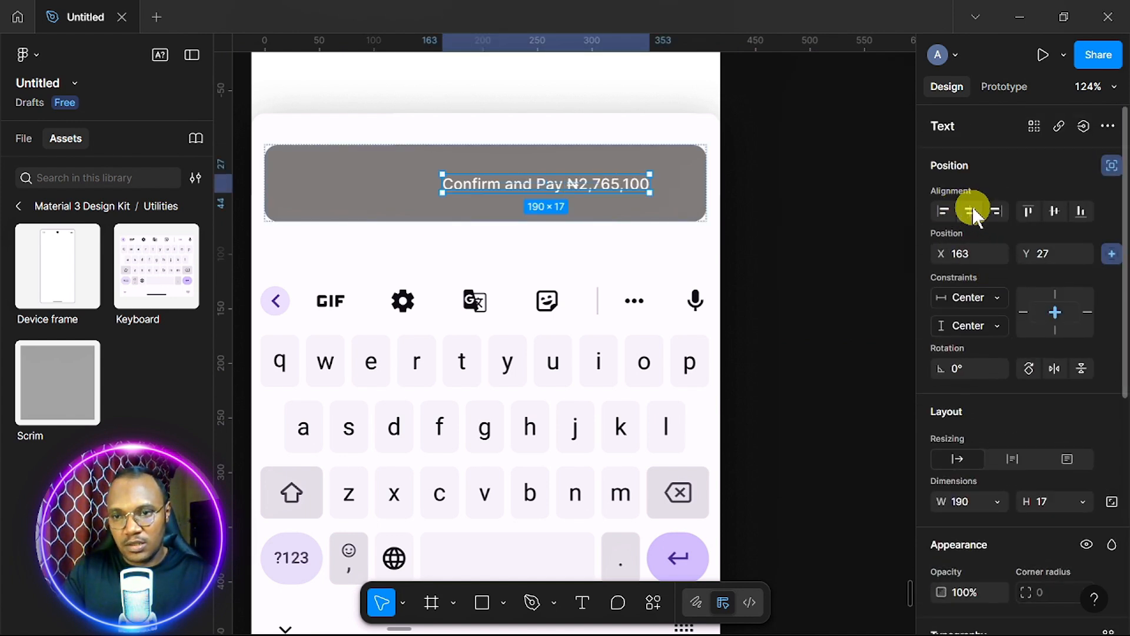
{"action": "left_click", "coordinate": [803, 192]}
{"action": "scroll", "coordinate": [802, 192], "scroll_direction": "up", "scroll_amount": 6}
{"action": "scroll", "coordinate": [803, 192], "scroll_direction": "left", "scroll_amount": 3}
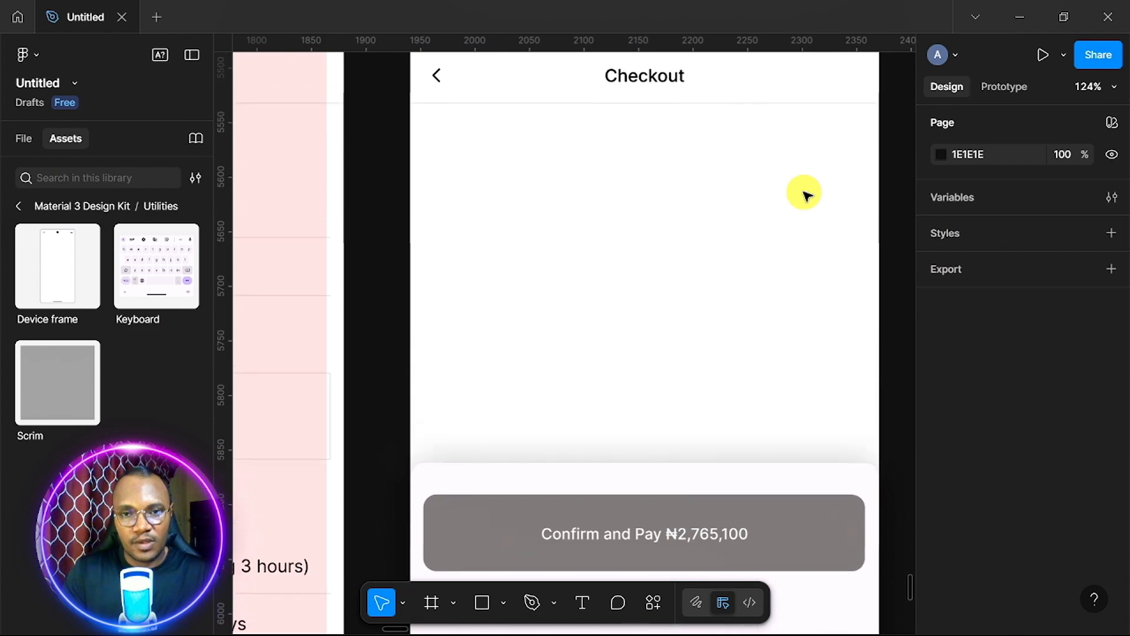
{"action": "scroll", "coordinate": [802, 192], "scroll_direction": "up", "scroll_amount": 2}
{"action": "scroll", "coordinate": [803, 192], "scroll_direction": "down", "scroll_amount": 3}
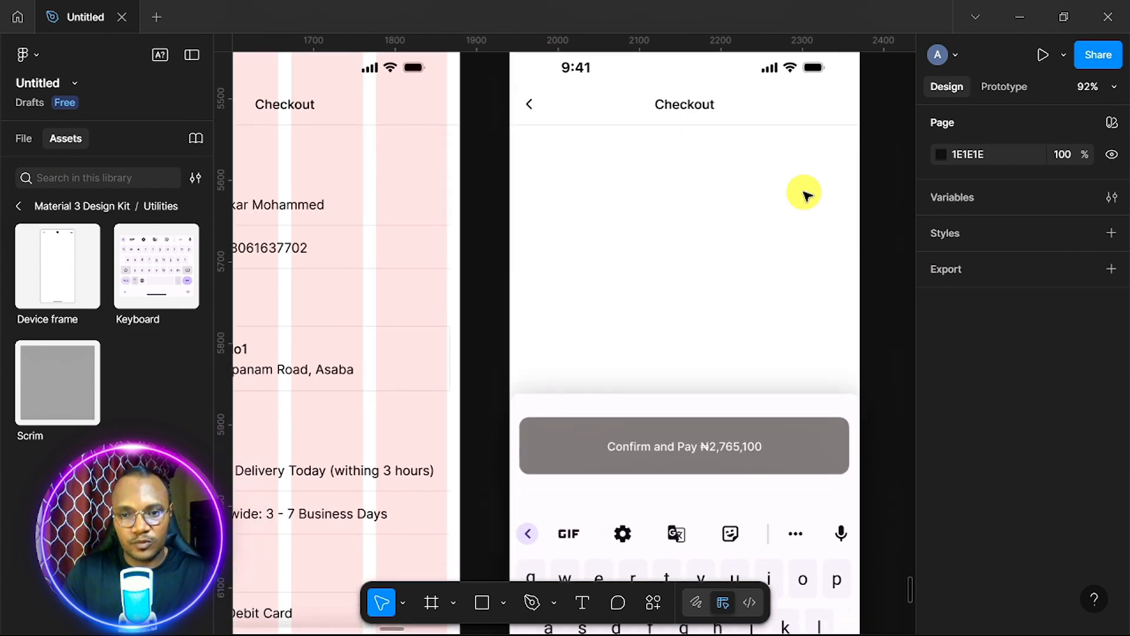
{"action": "scroll", "coordinate": [804, 193], "scroll_direction": "down", "scroll_amount": 2}
{"action": "scroll", "coordinate": [803, 193], "scroll_direction": "down", "scroll_amount": 3}
{"action": "scroll", "coordinate": [803, 193], "scroll_direction": "up", "scroll_amount": 7}
{"action": "scroll", "coordinate": [803, 192], "scroll_direction": "right", "scroll_amount": 5}
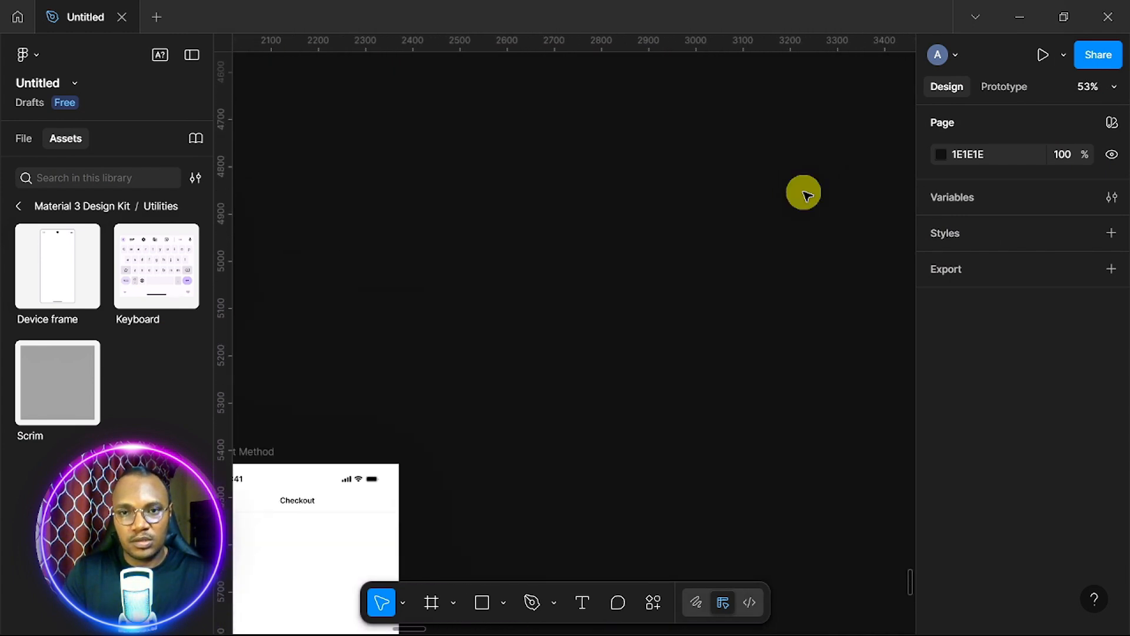
{"action": "scroll", "coordinate": [804, 192], "scroll_direction": "down", "scroll_amount": 4}
{"action": "scroll", "coordinate": [803, 193], "scroll_direction": "up", "scroll_amount": 5}
{"action": "scroll", "coordinate": [803, 193], "scroll_direction": "up", "scroll_amount": 6}
{"action": "scroll", "coordinate": [804, 192], "scroll_direction": "down", "scroll_amount": 1}
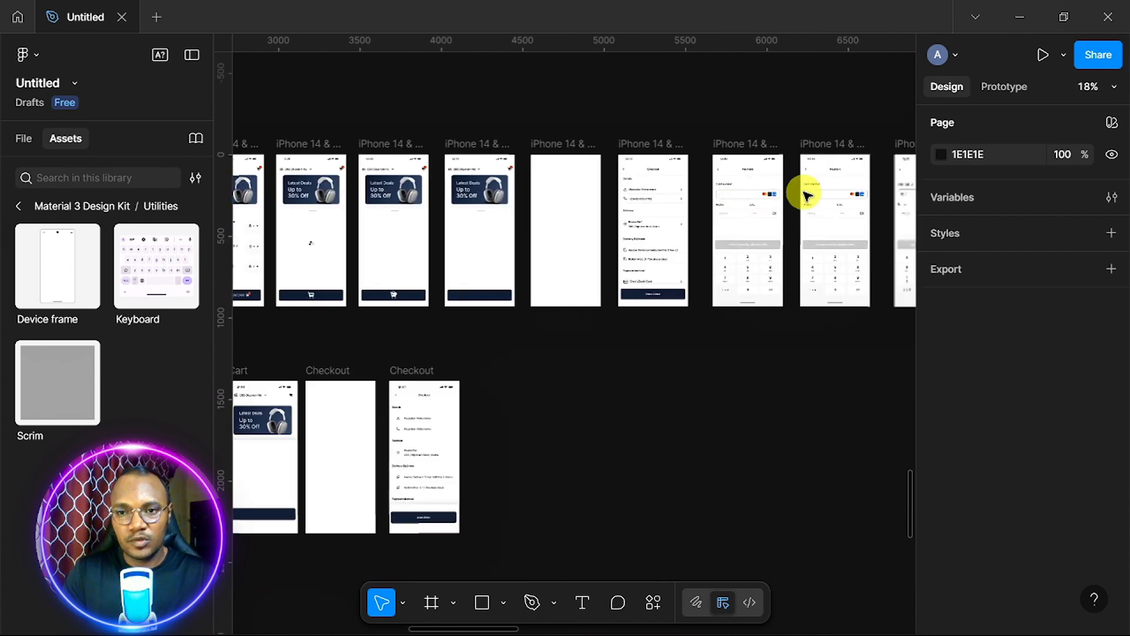
{"action": "scroll", "coordinate": [804, 192], "scroll_direction": "up", "scroll_amount": 1}
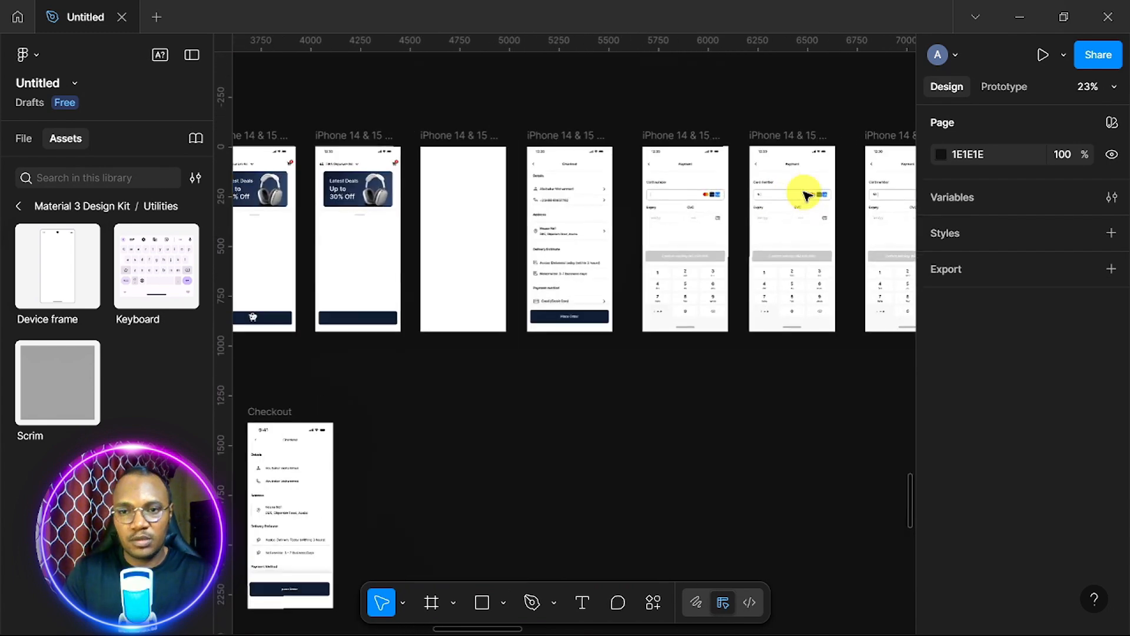
Move the Payment frame down into the lower row of frames.
{"action": "left_click", "coordinate": [677, 141]}
{"action": "left_click_drag", "start_coordinate": [681, 216], "coordinate": [484, 632]}
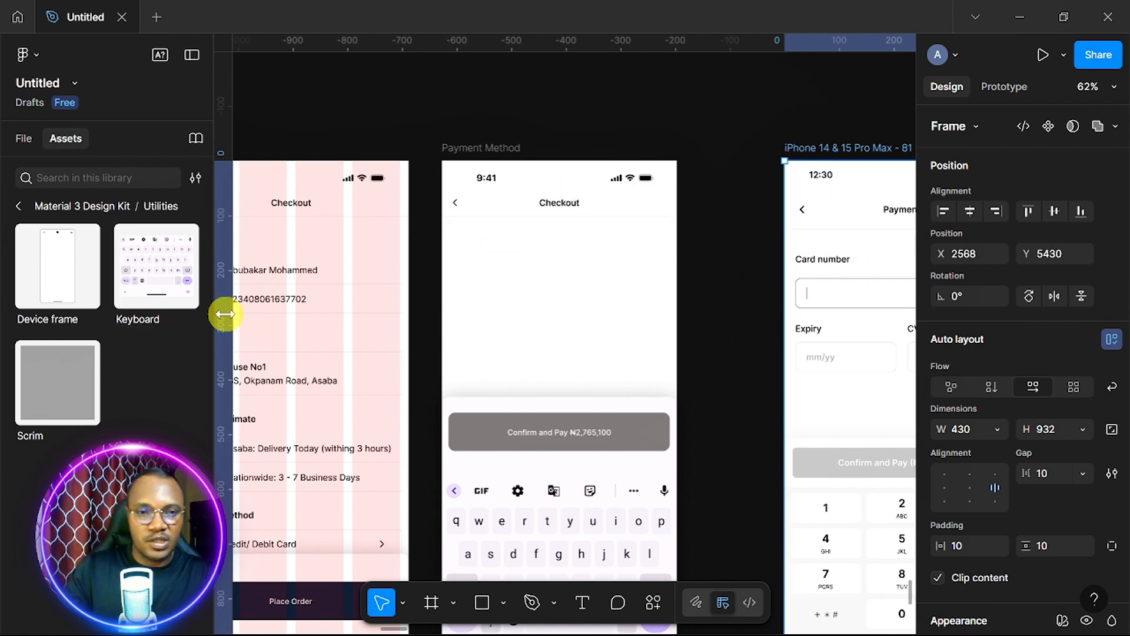
{"action": "scroll", "coordinate": [302, 300], "scroll_direction": "left", "scroll_amount": 4}
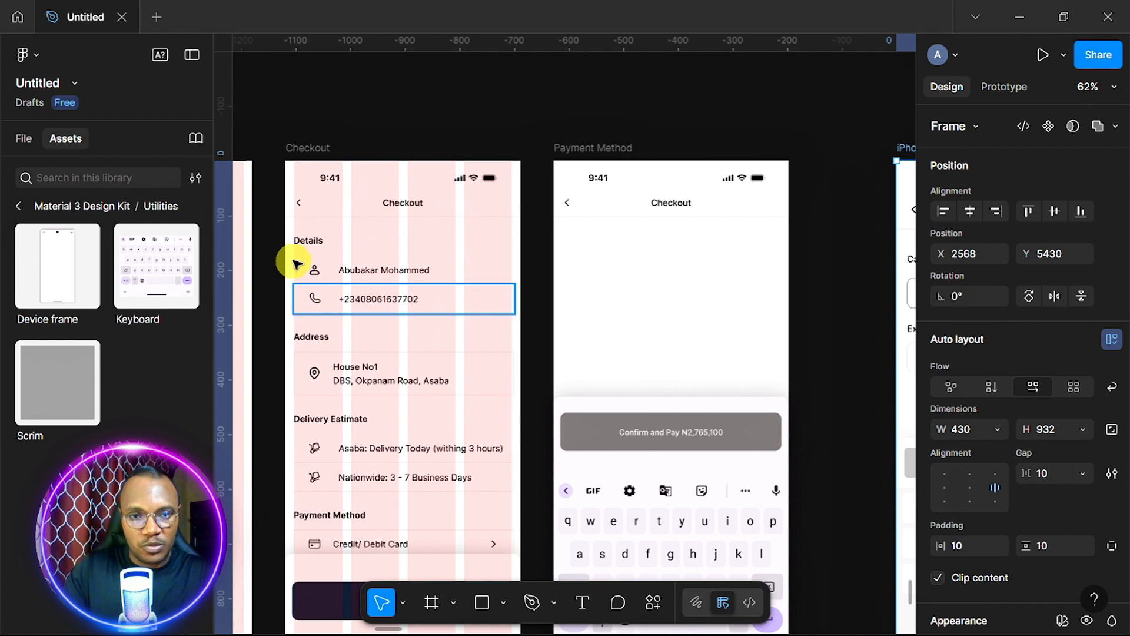
Copy the Details heading from Checkout into Payment Method and retype it as 'Card number'.
{"action": "left_click", "coordinate": [314, 243]}
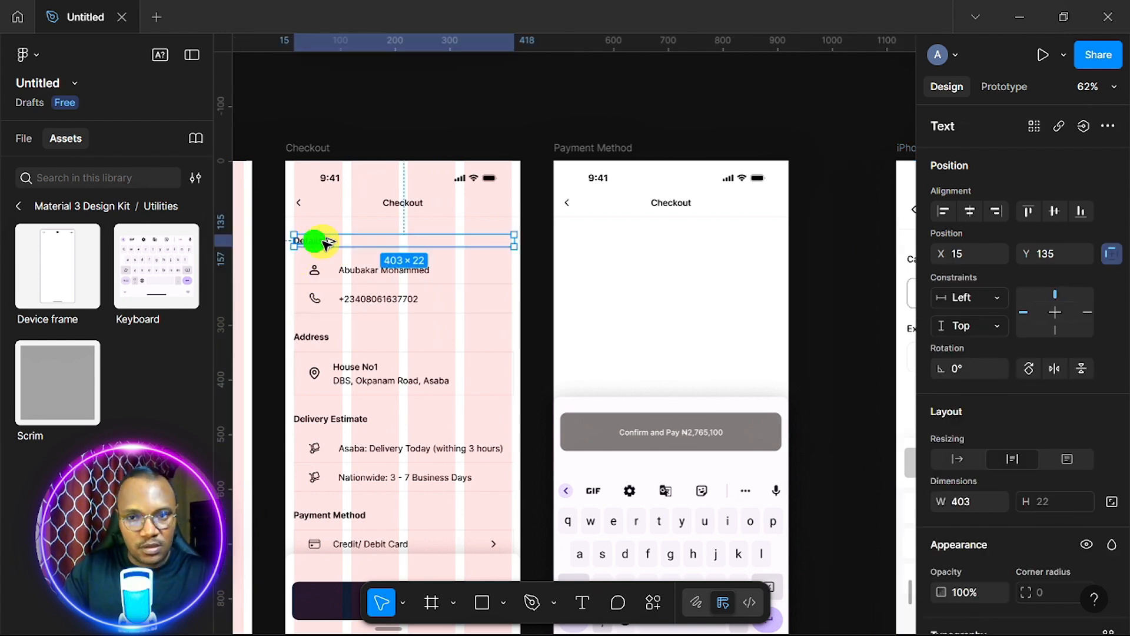
{"action": "left_click_drag", "start_coordinate": [484, 253], "coordinate": [585, 240]}
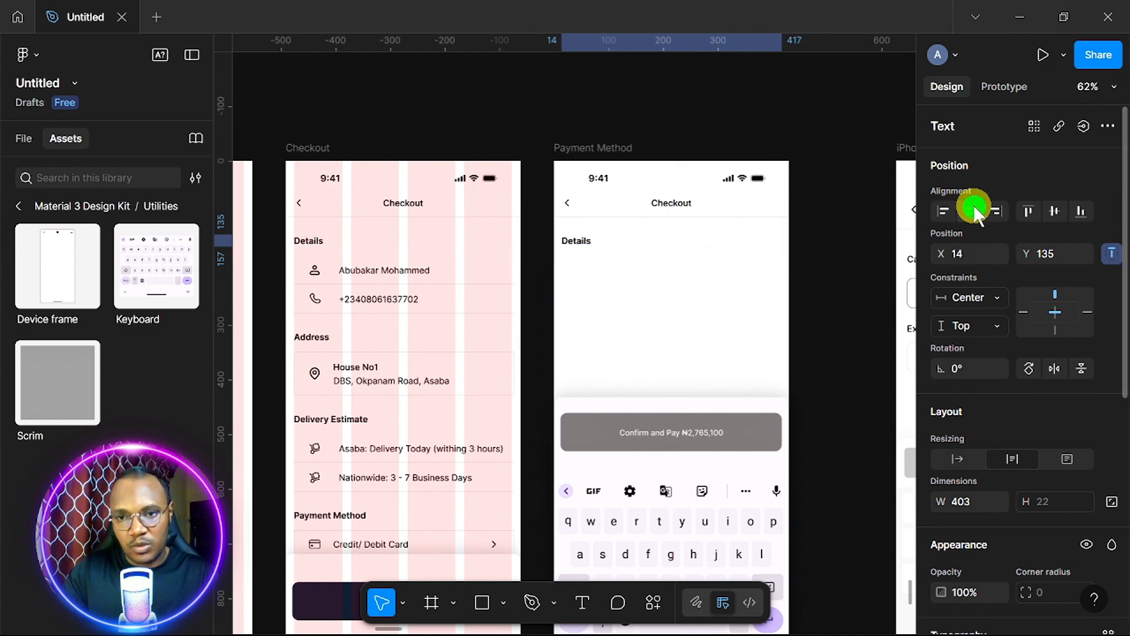
{"action": "scroll", "coordinate": [596, 247], "scroll_direction": "up", "scroll_amount": 4}
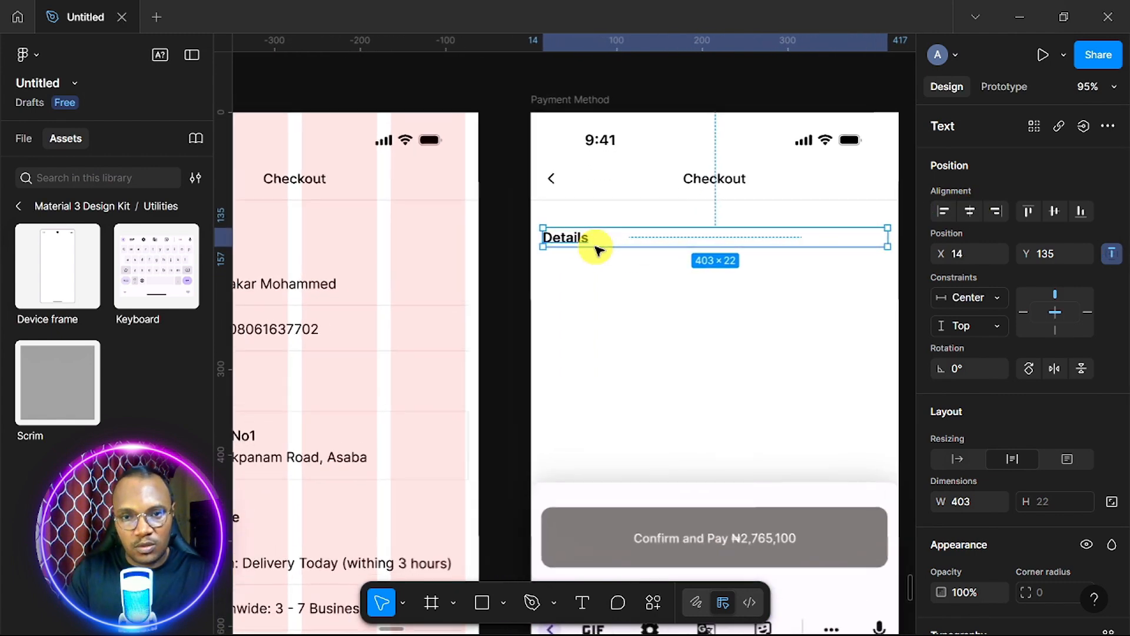
{"action": "scroll", "coordinate": [596, 247], "scroll_direction": "right", "scroll_amount": 1}
{"action": "double_click", "coordinate": [533, 236]}
{"action": "type", "text": "Card"}
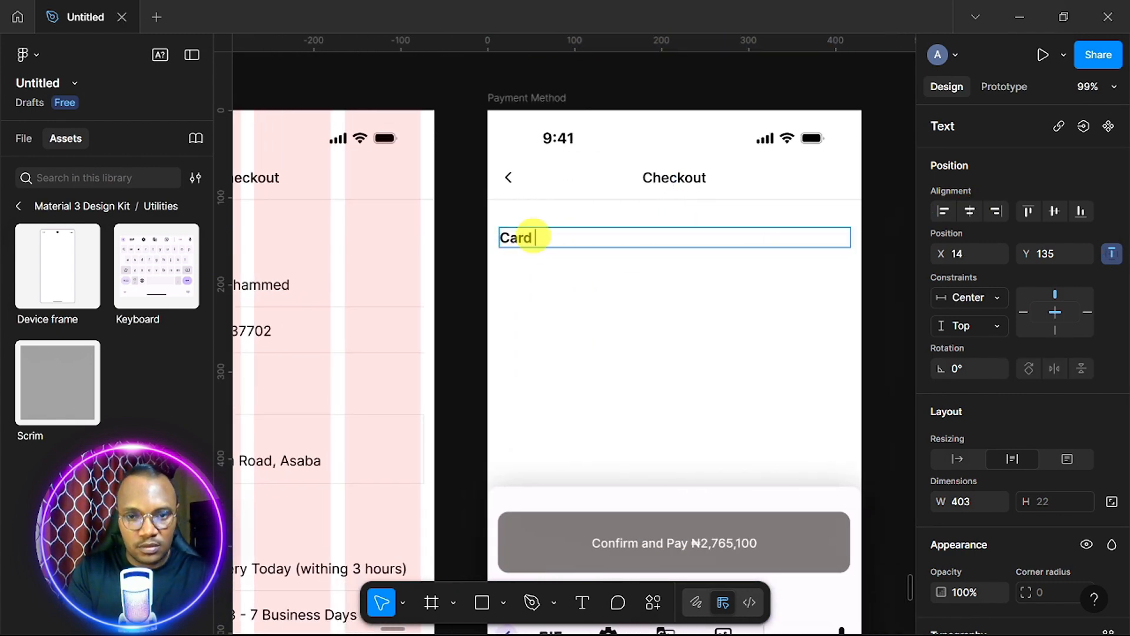
{"action": "type", "text": " Number"}
{"action": "scroll", "coordinate": [638, 272], "scroll_direction": "down", "scroll_amount": 3}
{"action": "scroll", "coordinate": [643, 277], "scroll_direction": "right", "scroll_amount": 3}
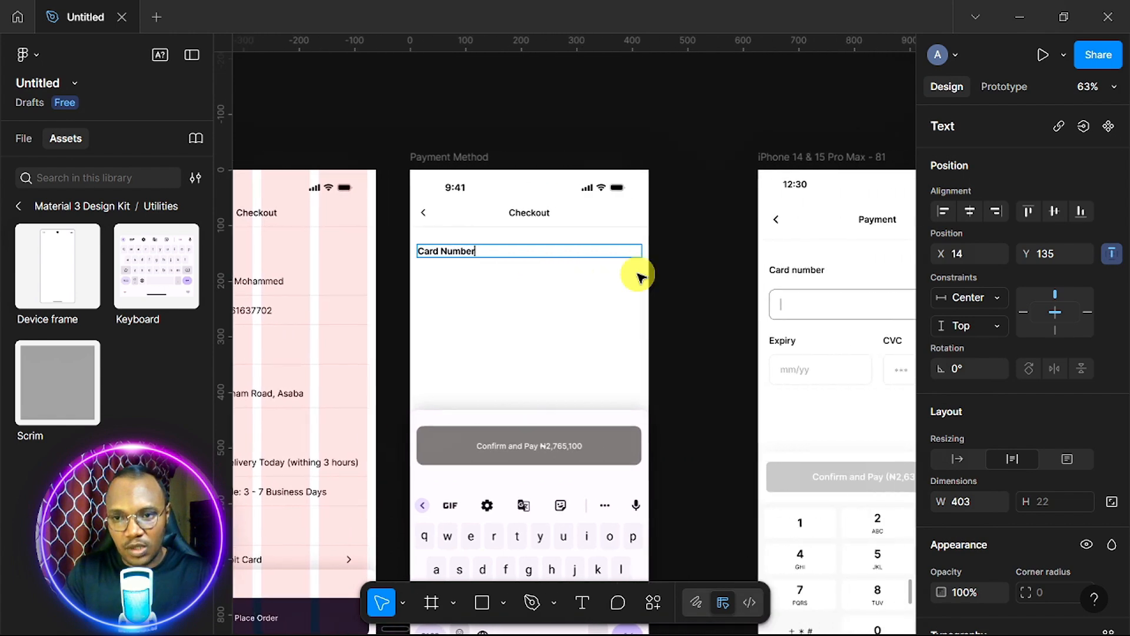
{"action": "scroll", "coordinate": [638, 274], "scroll_direction": "up", "scroll_amount": 3}
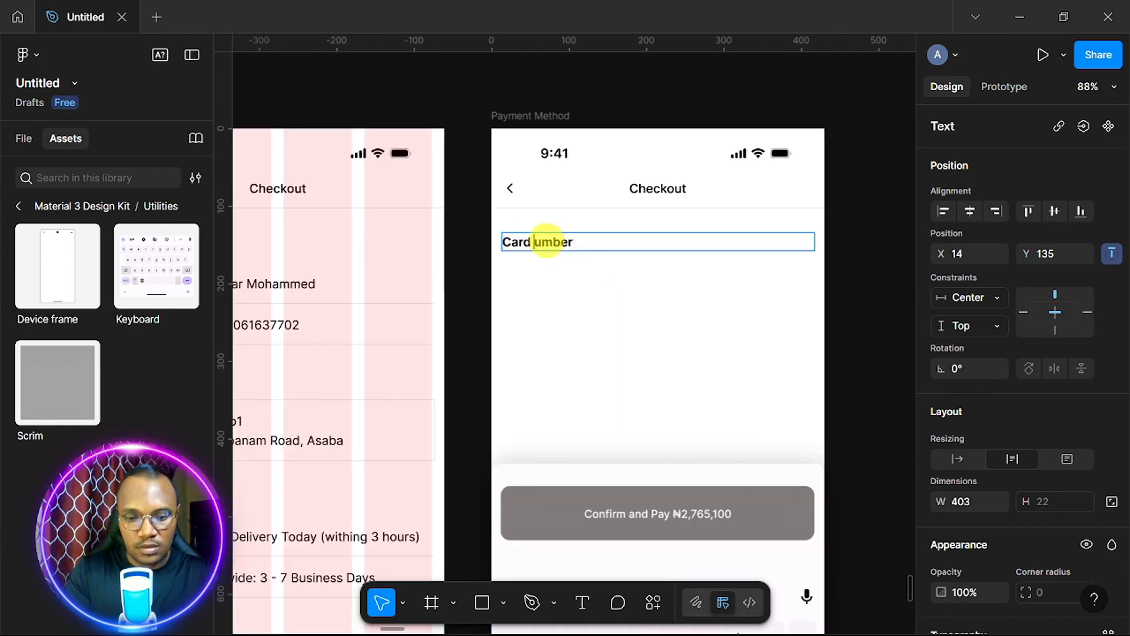
{"action": "key", "text": "Escape"}
{"action": "scroll", "coordinate": [696, 303], "scroll_direction": "down", "scroll_amount": 3}
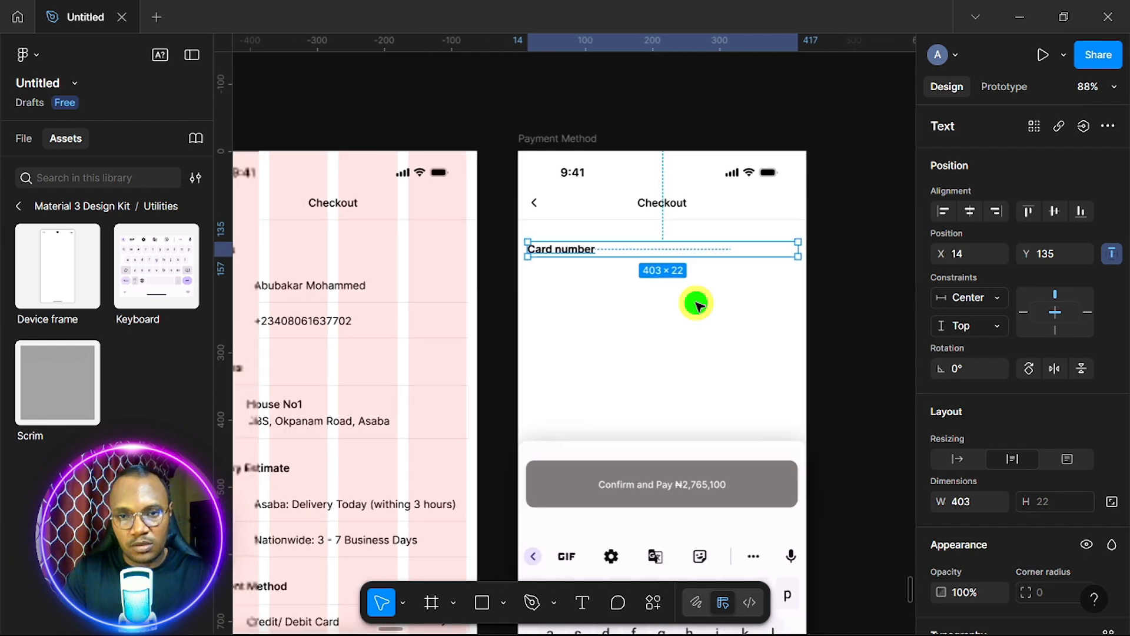
{"action": "scroll", "coordinate": [698, 305], "scroll_direction": "right", "scroll_amount": 3}
{"action": "scroll", "coordinate": [698, 305], "scroll_direction": "left", "scroll_amount": 3}
{"action": "scroll", "coordinate": [698, 305], "scroll_direction": "up", "scroll_amount": 2}
{"action": "scroll", "coordinate": [698, 305], "scroll_direction": "down", "scroll_amount": 1}
{"action": "scroll", "coordinate": [698, 305], "scroll_direction": "left", "scroll_amount": 3}
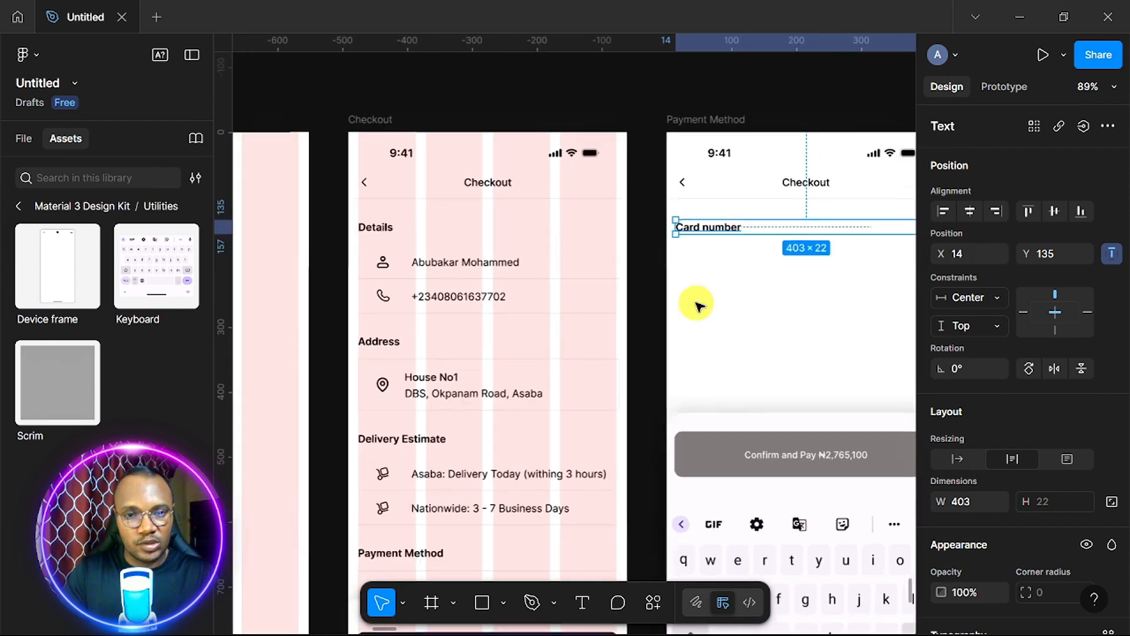
{"action": "scroll", "coordinate": [697, 305], "scroll_direction": "down", "scroll_amount": 3}
{"action": "scroll", "coordinate": [696, 305], "scroll_direction": "right", "scroll_amount": 1}
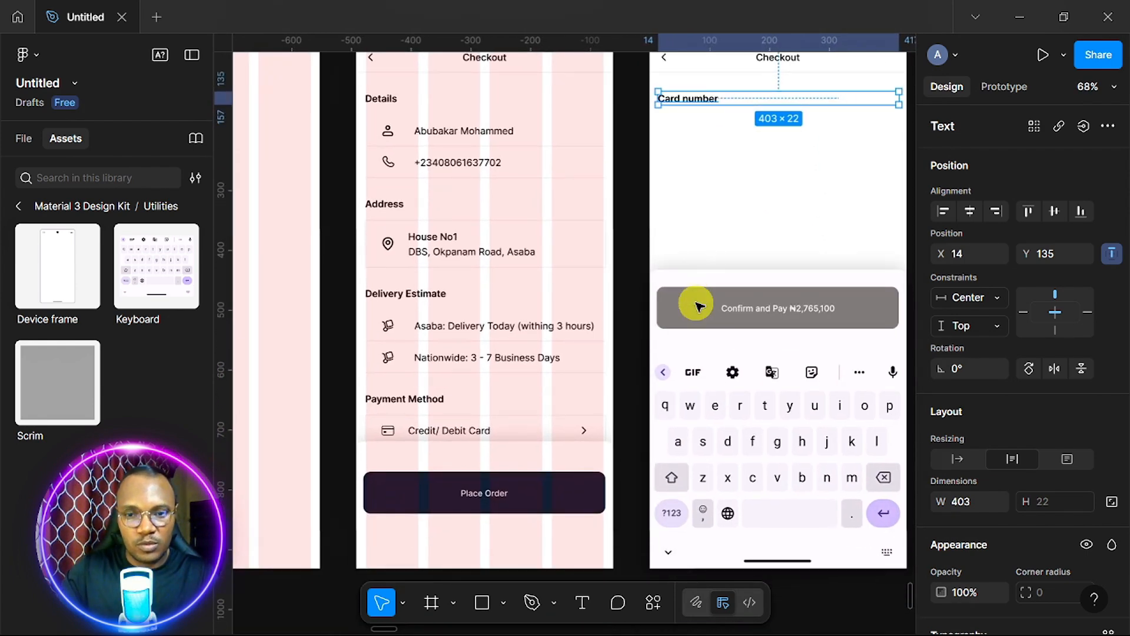
Copy the Credit/Debit Card row under Card number and give the copy a 12 corner radius.
{"action": "left_click", "coordinate": [542, 430]}
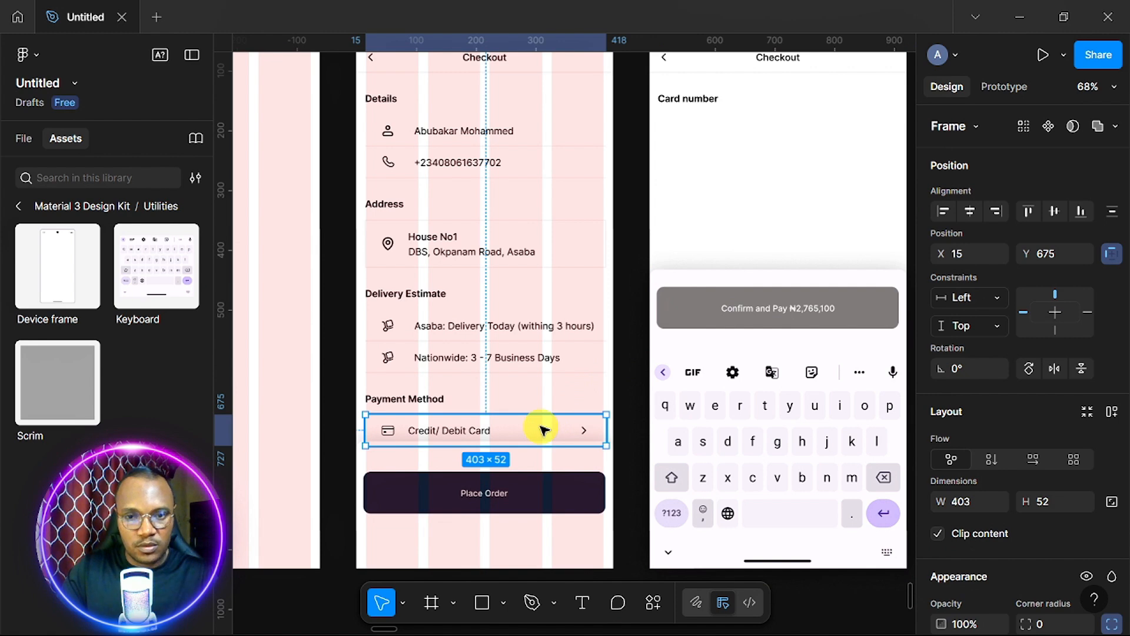
{"action": "left_click_drag", "start_coordinate": [619, 314], "coordinate": [789, 126]}
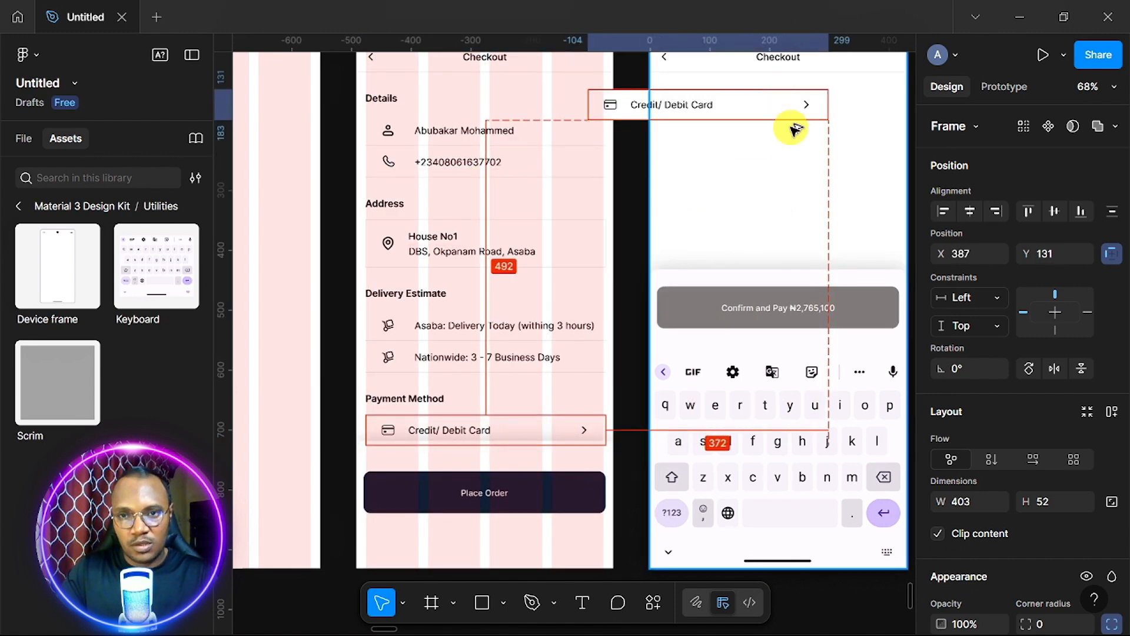
{"action": "scroll", "coordinate": [790, 125], "scroll_direction": "up", "scroll_amount": 3}
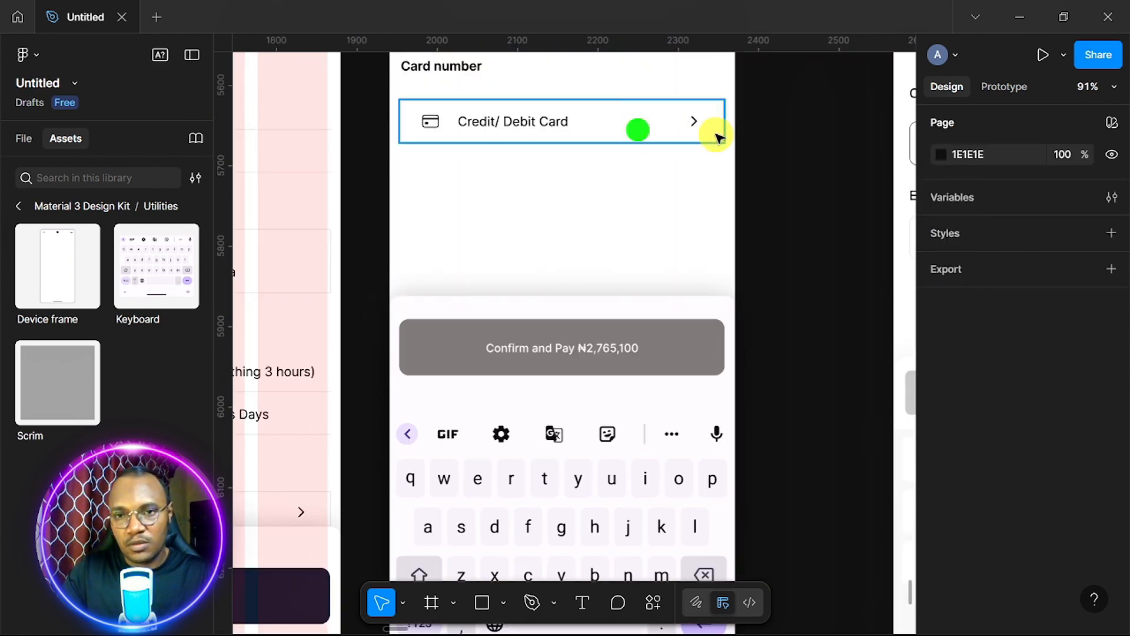
{"action": "left_click", "coordinate": [638, 130]}
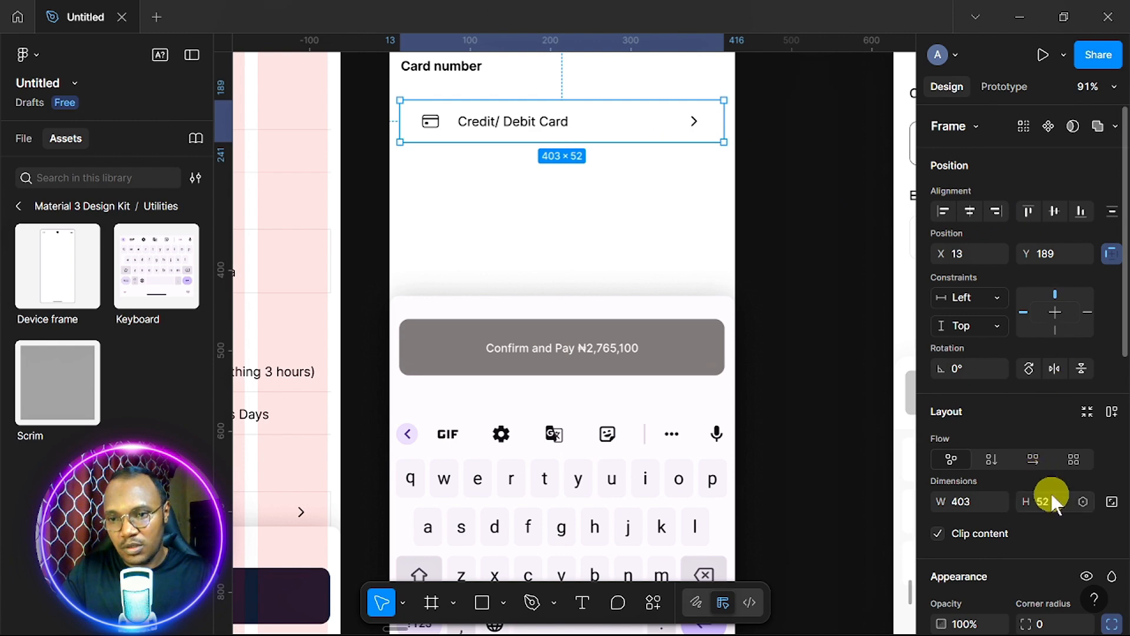
{"action": "scroll", "coordinate": [1059, 503], "scroll_direction": "down", "scroll_amount": 5}
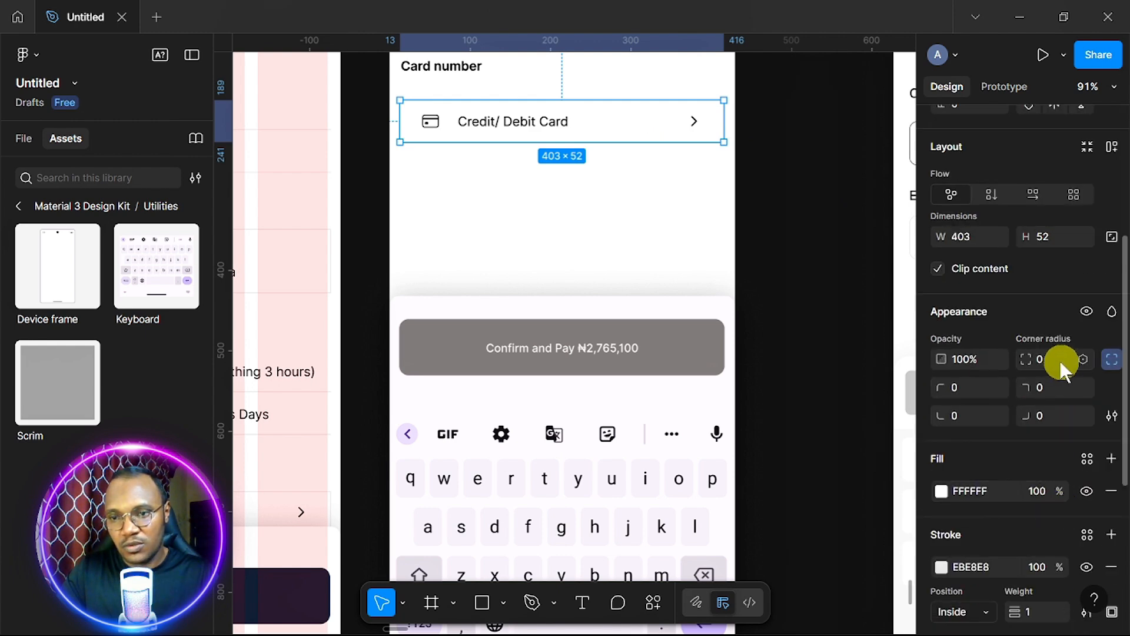
{"action": "type", "text": "12"}
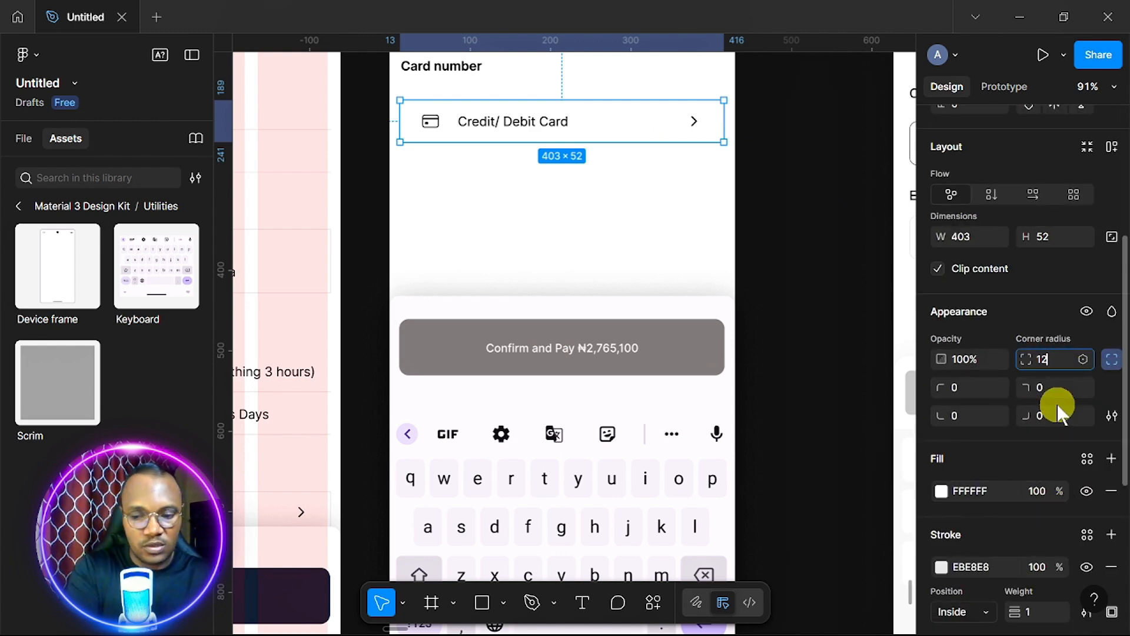
{"action": "key", "text": "Return"}
{"action": "scroll", "coordinate": [651, 323], "scroll_direction": "left", "scroll_amount": 6}
{"action": "scroll", "coordinate": [652, 323], "scroll_direction": "down", "scroll_amount": 3}
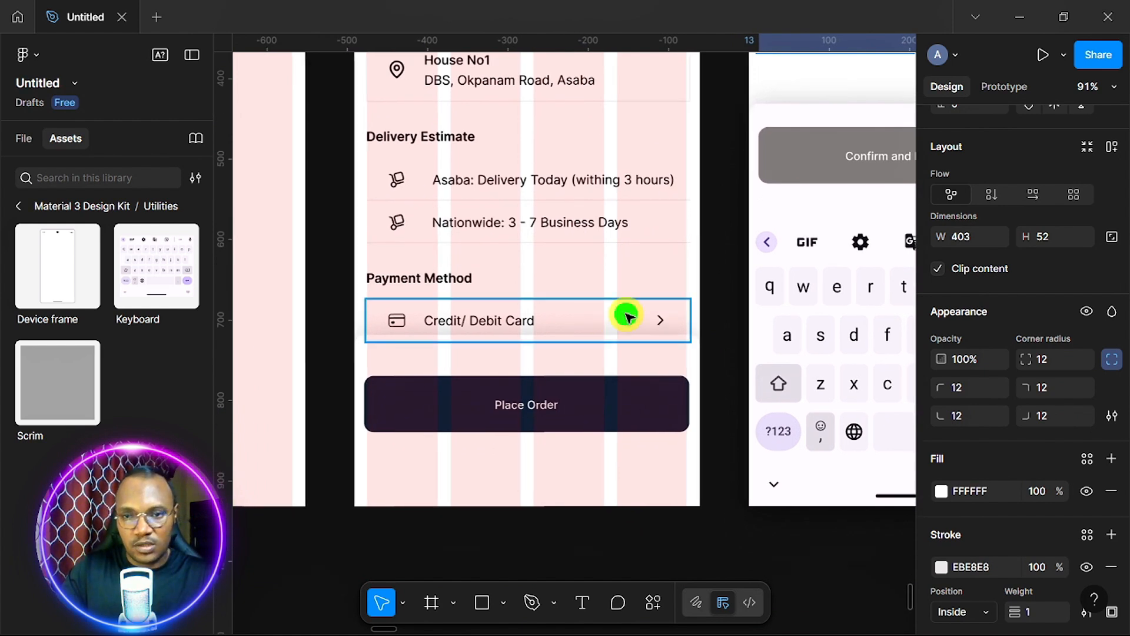
Give the original Credit/Debit Card row on Checkout a 12 corner radius too.
{"action": "left_click", "coordinate": [628, 317]}
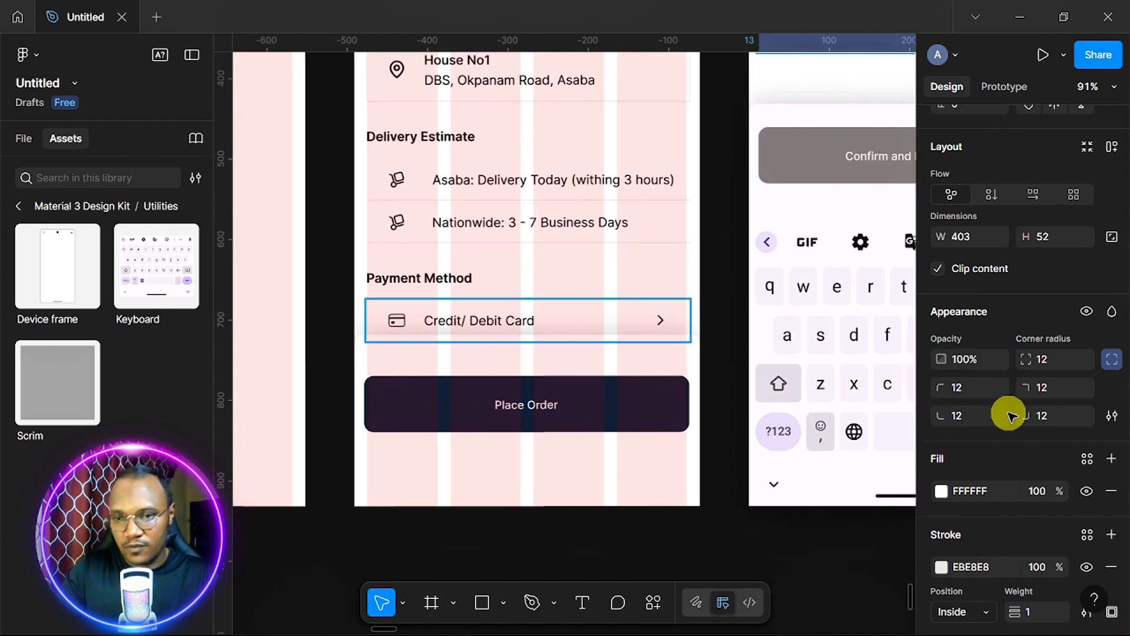
{"action": "left_click", "coordinate": [1058, 356]}
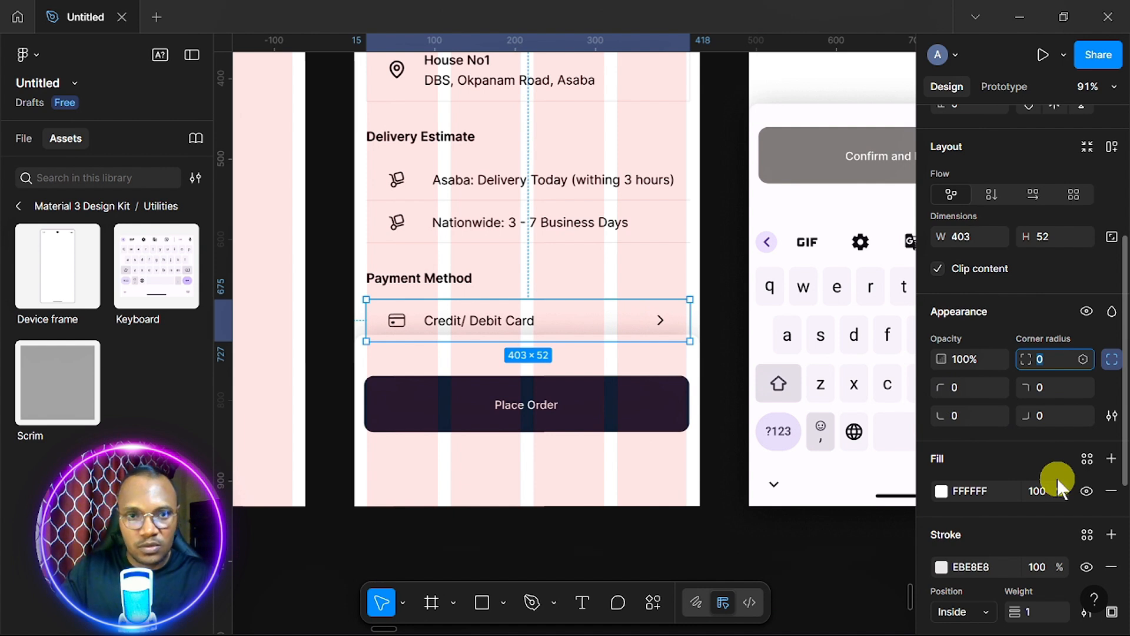
{"action": "type", "text": "12"}
{"action": "key", "text": "Return"}
{"action": "scroll", "coordinate": [641, 273], "scroll_direction": "up", "scroll_amount": 4}
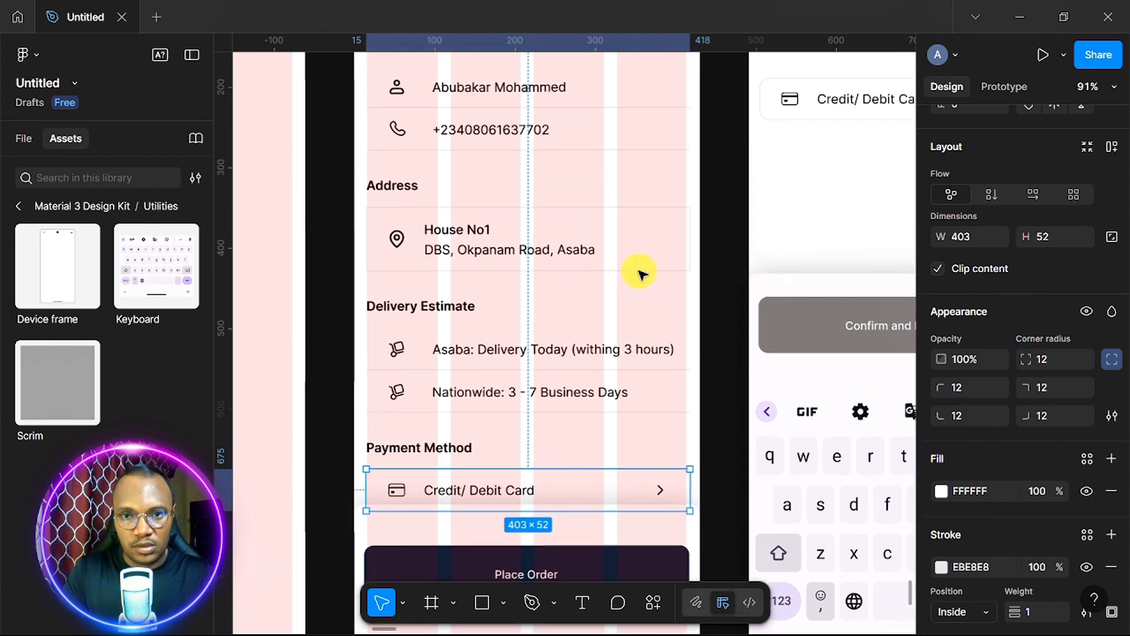
{"action": "left_click", "coordinate": [633, 253]}
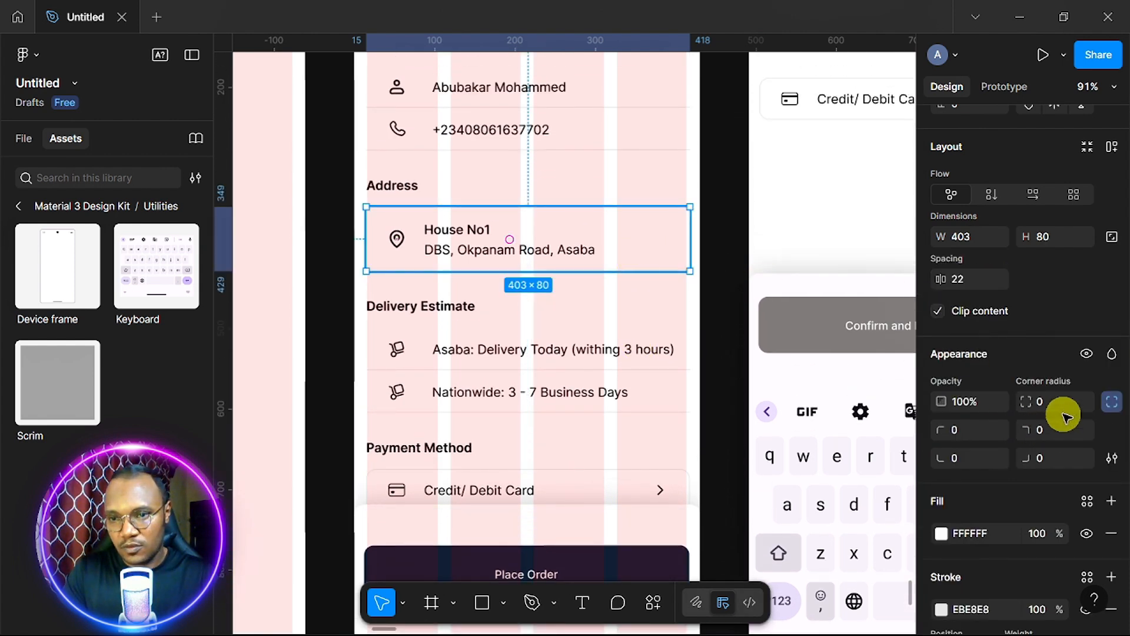
Delete the Credit/ Debit Card text and card icon from the copied row, leaving an empty 403 × 52 box.
{"action": "left_click", "coordinate": [706, 340]}
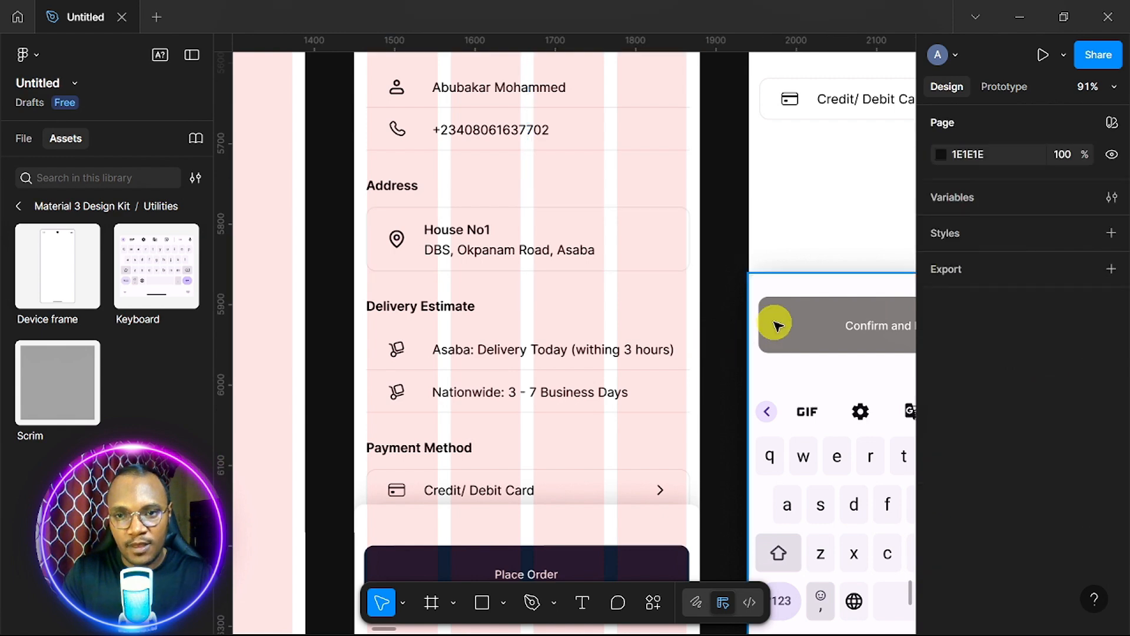
{"action": "scroll", "coordinate": [774, 323], "scroll_direction": "right", "scroll_amount": 2}
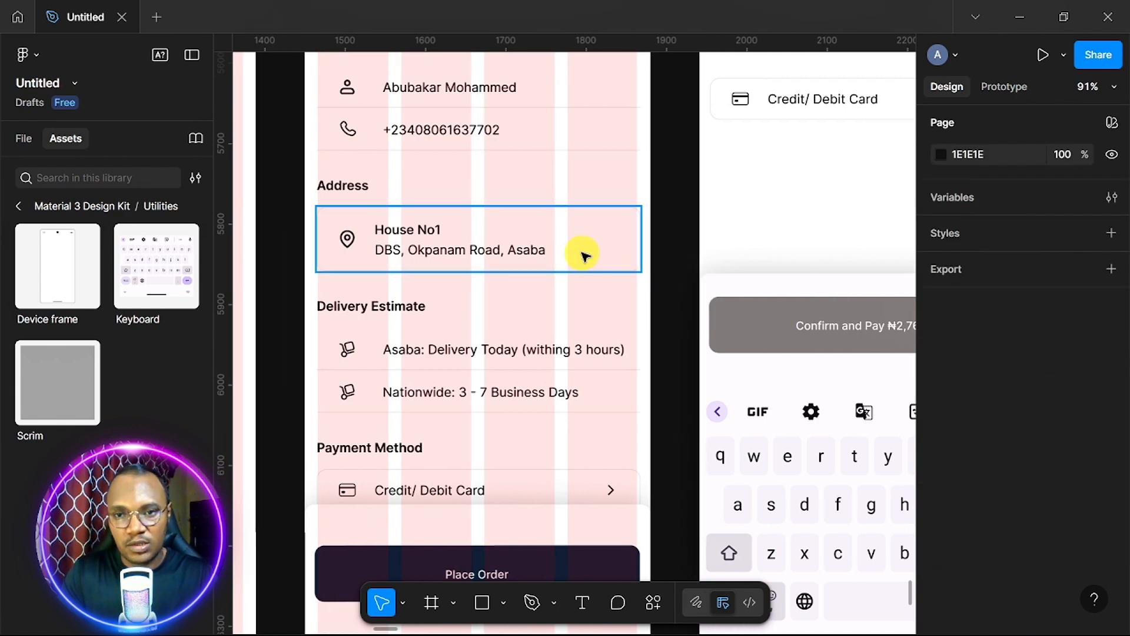
{"action": "scroll", "coordinate": [790, 262], "scroll_direction": "right", "scroll_amount": 5}
{"action": "scroll", "coordinate": [790, 262], "scroll_direction": "up", "scroll_amount": 3}
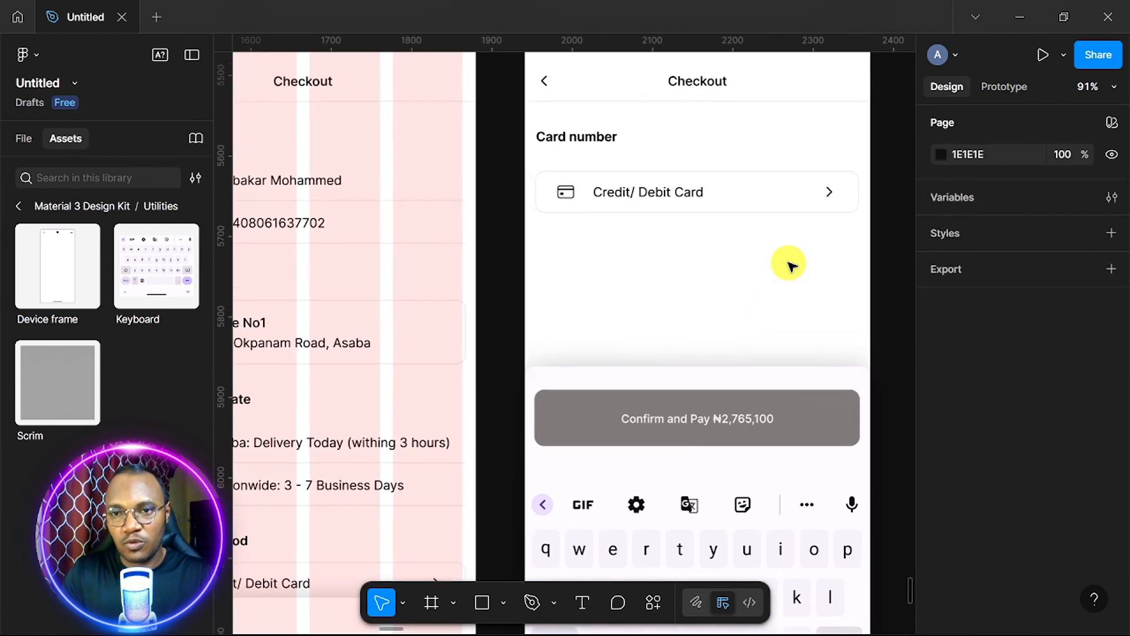
{"action": "scroll", "coordinate": [789, 265], "scroll_direction": "down", "scroll_amount": 3}
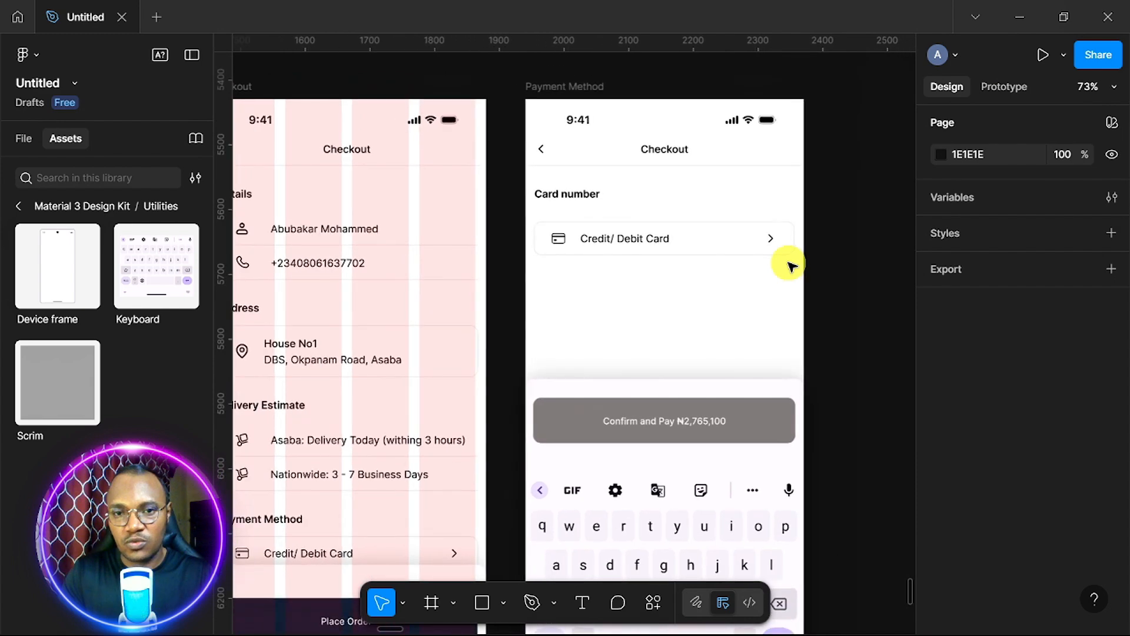
{"action": "scroll", "coordinate": [789, 263], "scroll_direction": "right", "scroll_amount": 2}
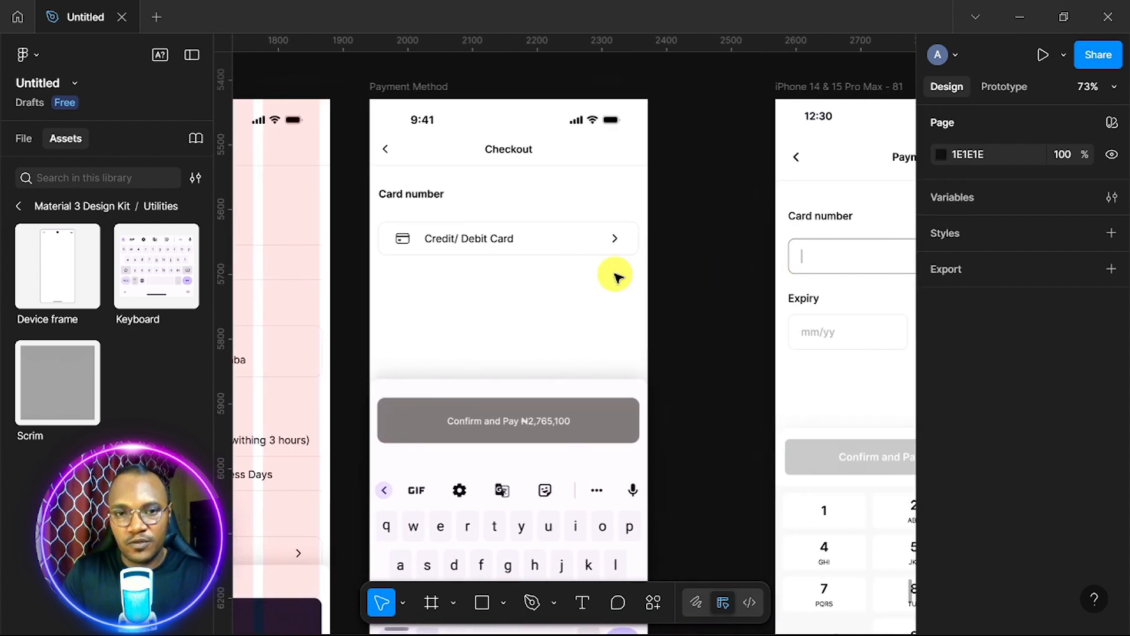
{"action": "scroll", "coordinate": [563, 294], "scroll_direction": "up", "scroll_amount": 1}
{"action": "scroll", "coordinate": [562, 294], "scroll_direction": "up", "scroll_amount": 2}
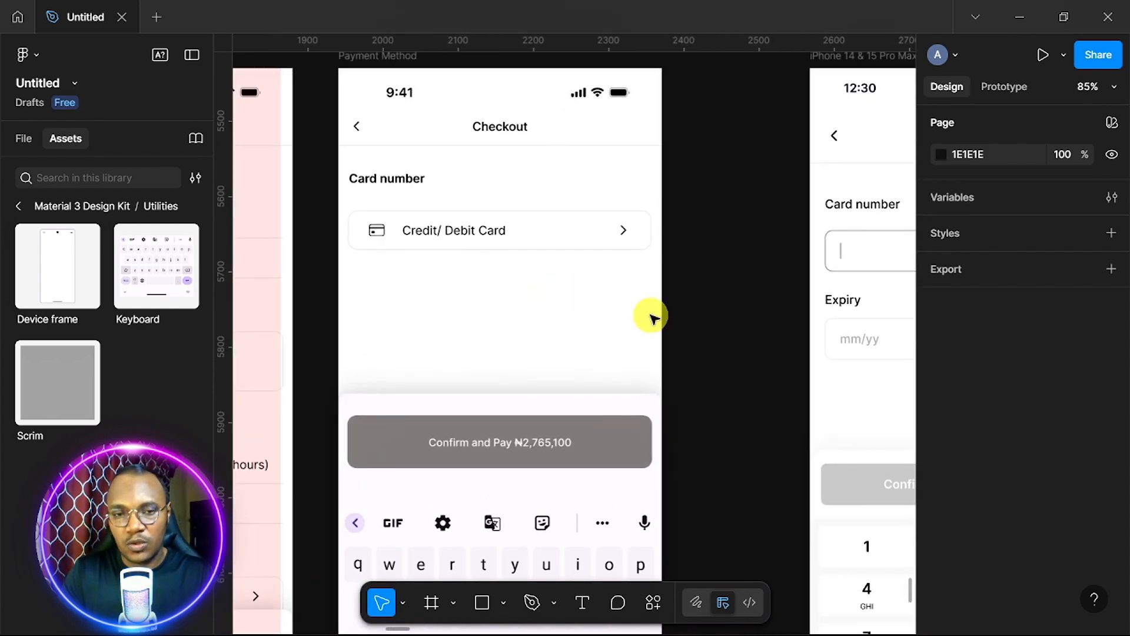
{"action": "scroll", "coordinate": [654, 318], "scroll_direction": "down", "scroll_amount": 2}
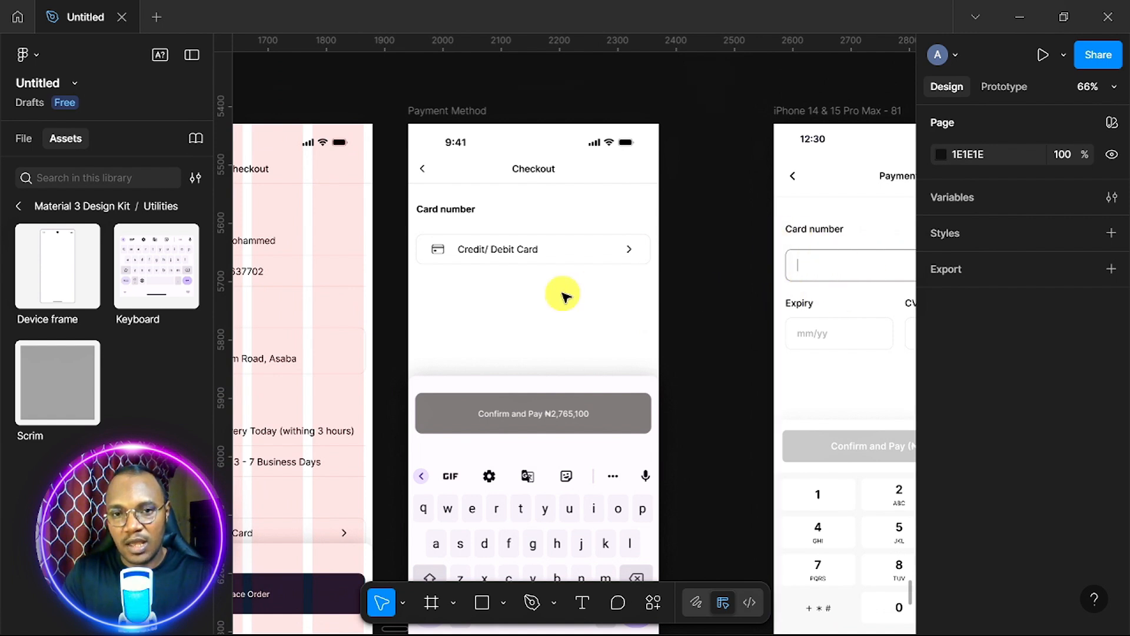
{"action": "scroll", "coordinate": [565, 295], "scroll_direction": "up", "scroll_amount": 3}
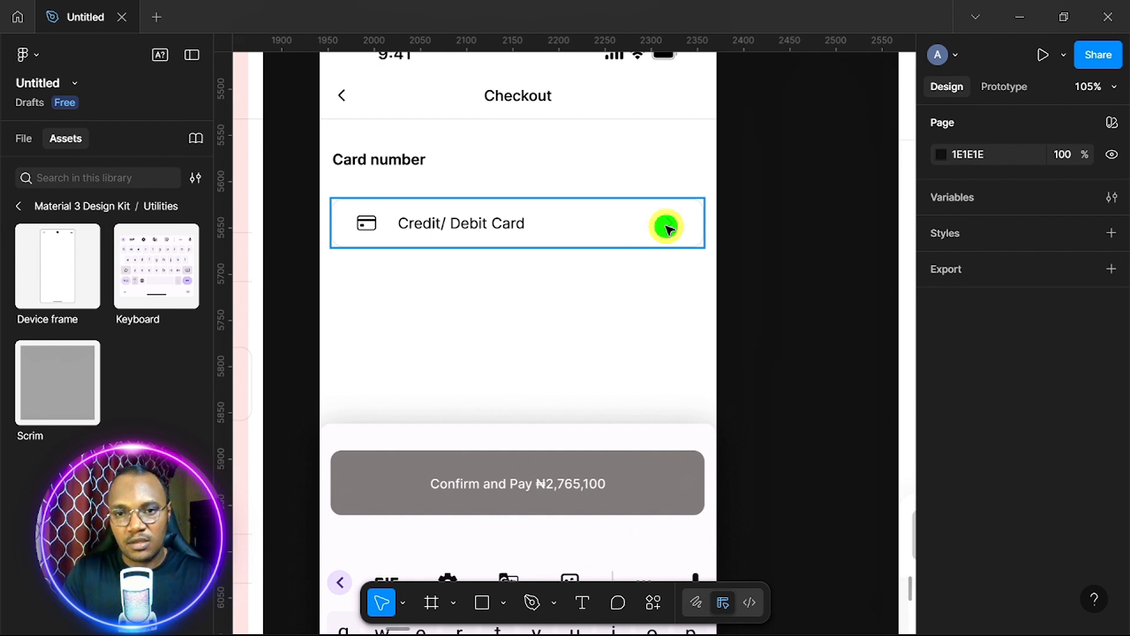
{"action": "left_click", "coordinate": [478, 222]}
{"action": "left_click", "coordinate": [478, 223]}
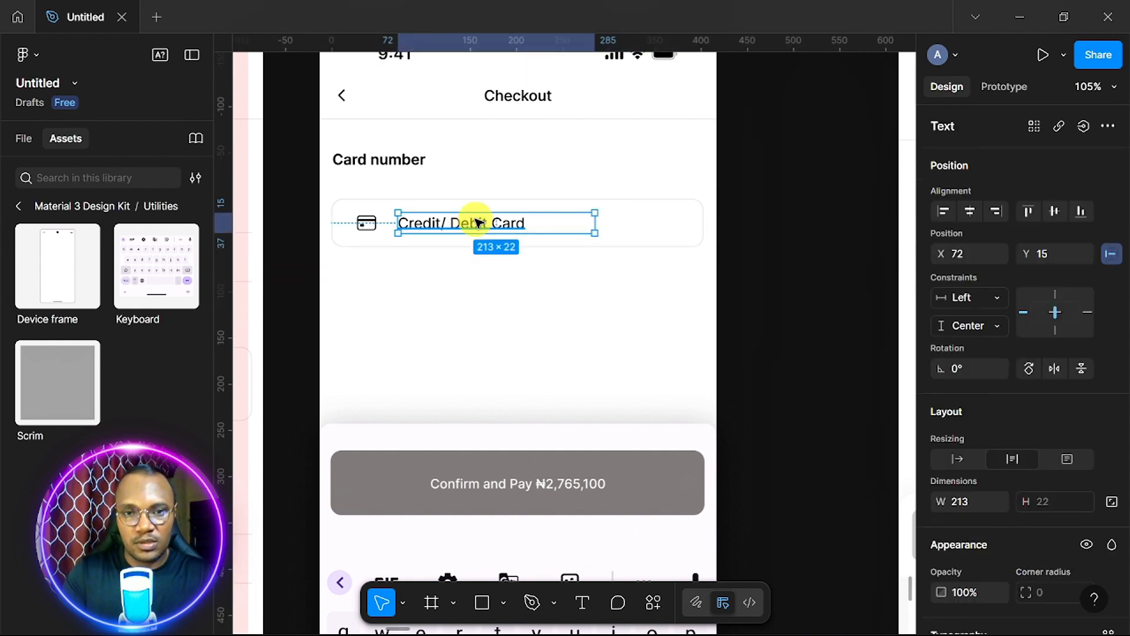
{"action": "key", "text": "Delete"}
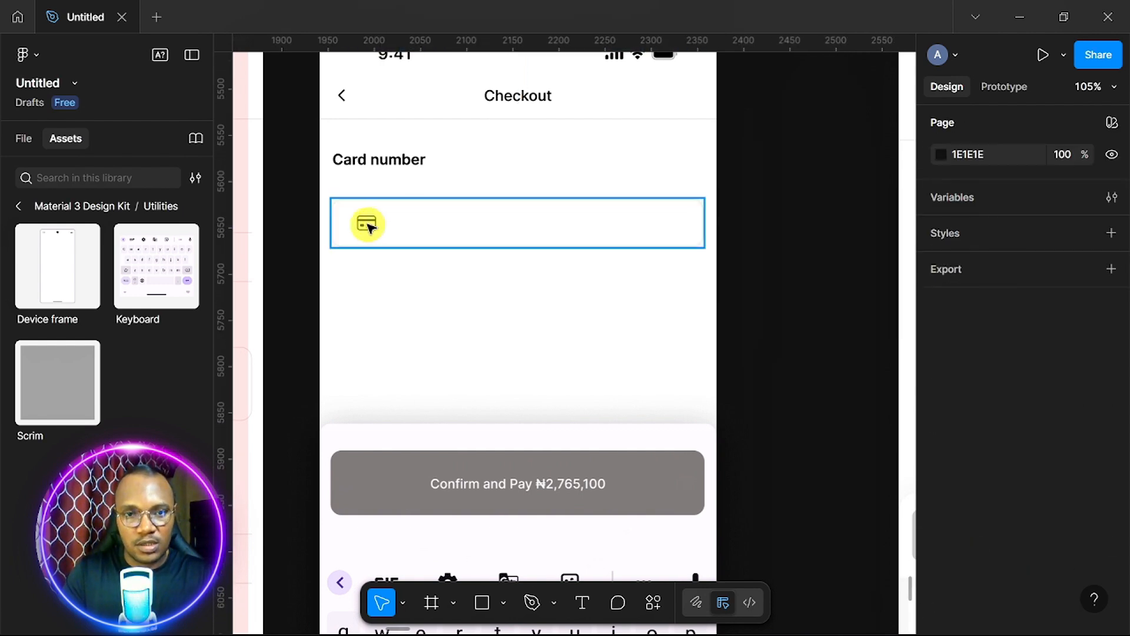
{"action": "left_click", "coordinate": [370, 226]}
{"action": "key", "text": "Delete"}
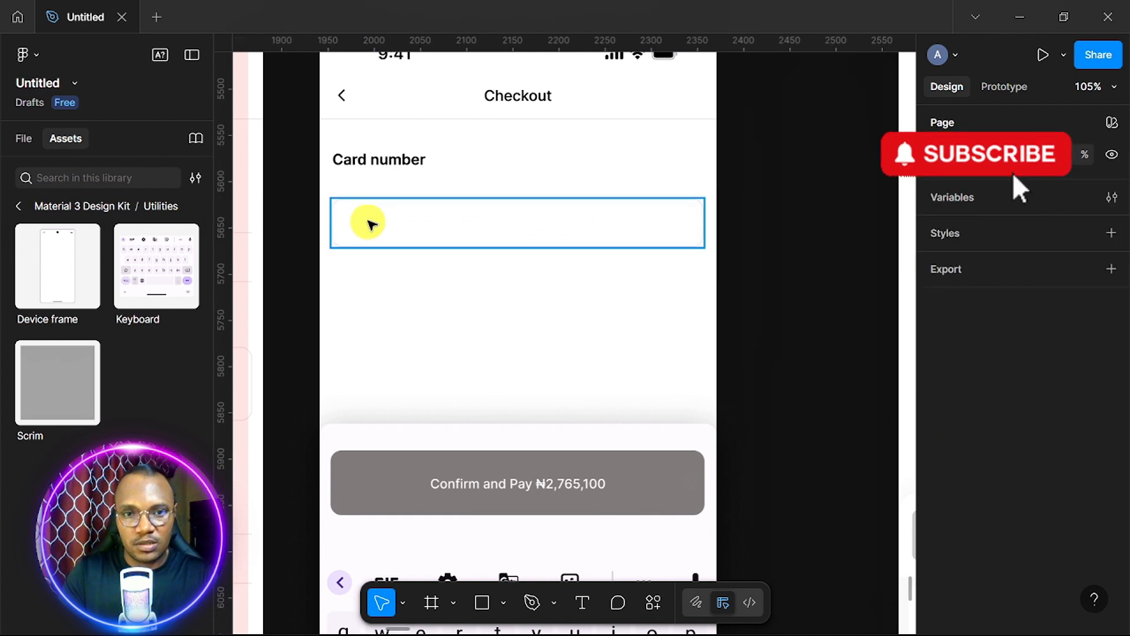
{"action": "left_click", "coordinate": [451, 225]}
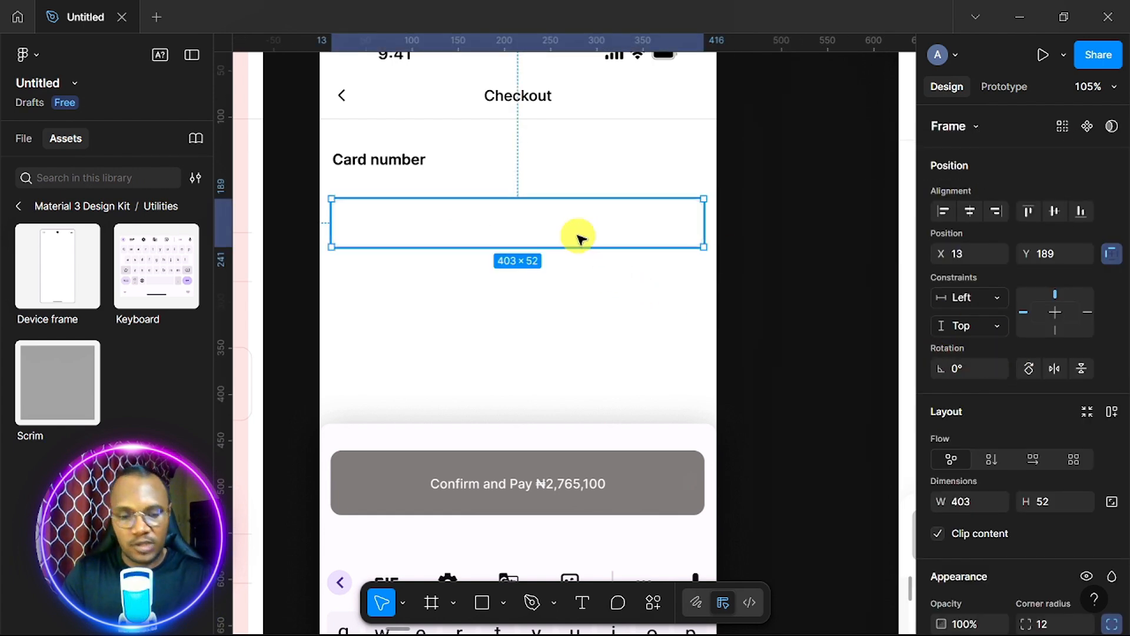
Duplicate the input box into two lower boxes below Card number, deleting the leftover small frame.
{"action": "left_click_drag", "start_coordinate": [583, 237], "coordinate": [581, 305]}
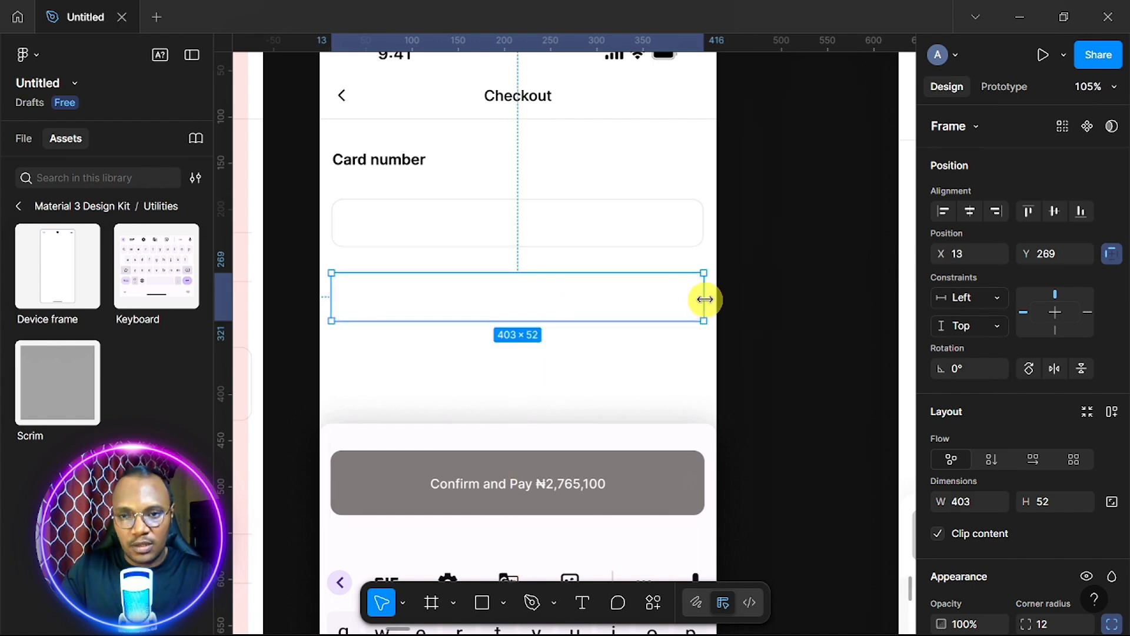
{"action": "left_click_drag", "start_coordinate": [692, 302], "coordinate": [647, 311]}
{"action": "scroll", "coordinate": [639, 312], "scroll_direction": "right", "scroll_amount": 5}
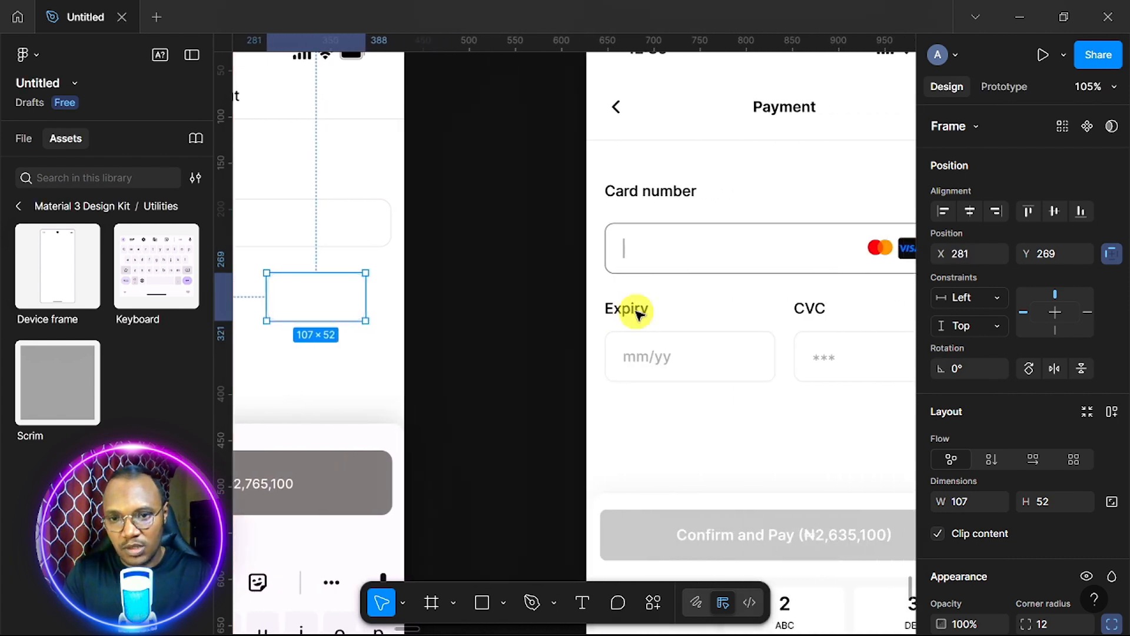
{"action": "scroll", "coordinate": [637, 312], "scroll_direction": "left", "scroll_amount": 5}
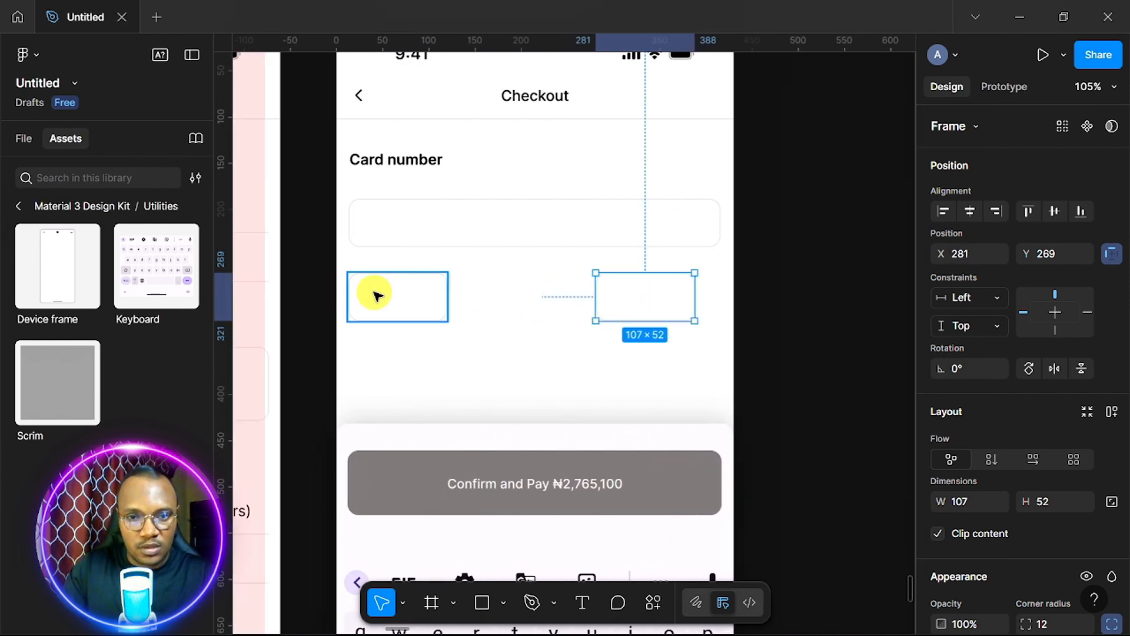
{"action": "left_click", "coordinate": [399, 303]}
{"action": "left_click_drag", "start_coordinate": [447, 297], "coordinate": [519, 303]}
{"action": "left_click", "coordinate": [625, 308]}
{"action": "key", "text": "Delete"}
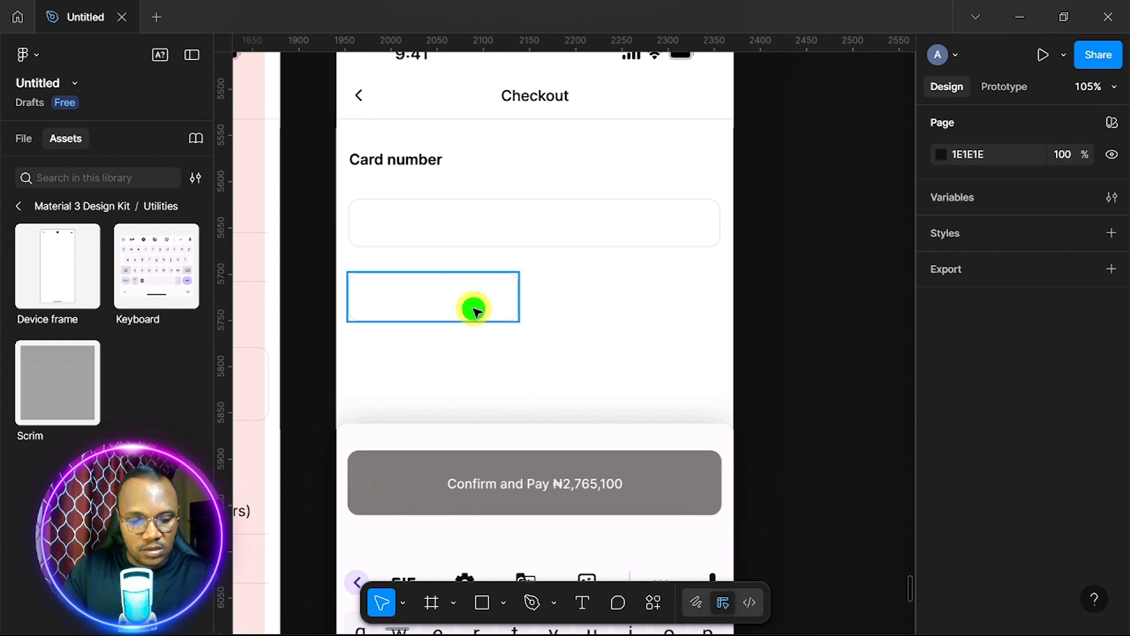
{"action": "left_click_drag", "start_coordinate": [474, 308], "coordinate": [677, 308]}
Make both lower boxes 195 wide and align them side by side, the left one at X 13, Y 269.
{"action": "scroll", "coordinate": [514, 338], "scroll_direction": "right", "scroll_amount": 10}
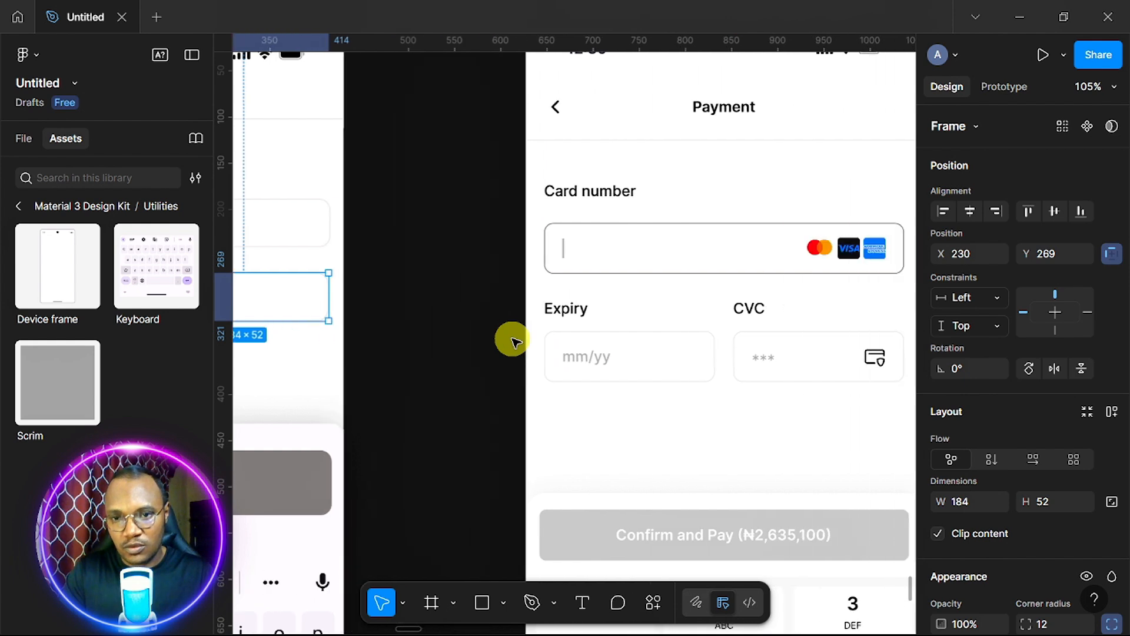
{"action": "scroll", "coordinate": [512, 337], "scroll_direction": "left", "scroll_amount": 10}
{"action": "scroll", "coordinate": [480, 176], "scroll_direction": "up", "scroll_amount": 3}
{"action": "left_click", "coordinate": [480, 178]}
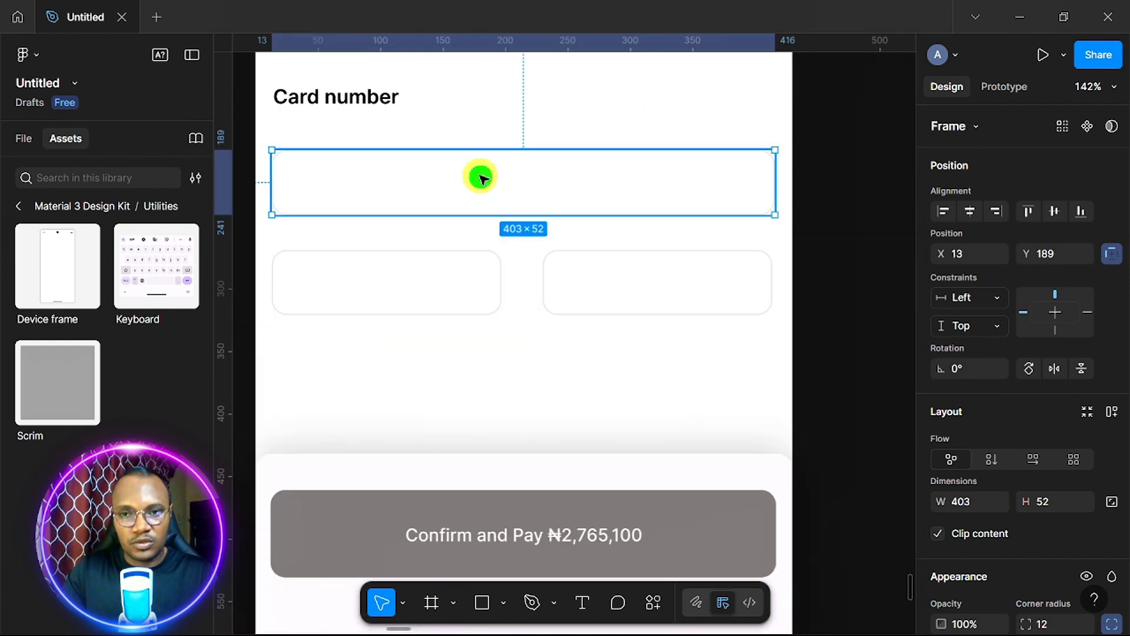
{"action": "left_click", "coordinate": [415, 286]}
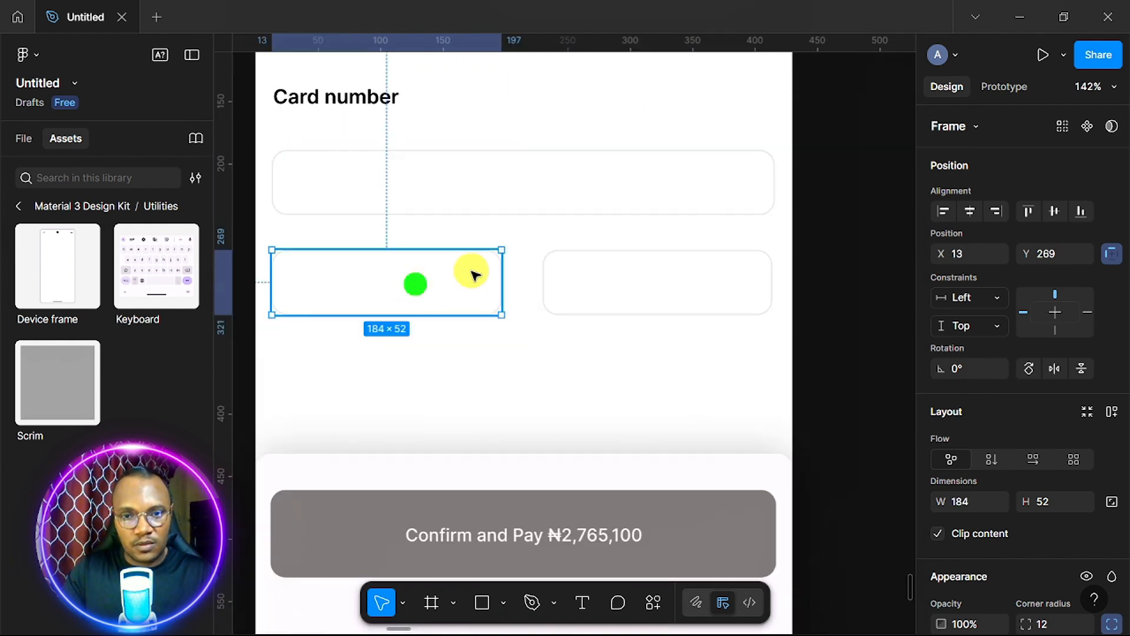
{"action": "left_click_drag", "start_coordinate": [502, 280], "coordinate": [516, 281]}
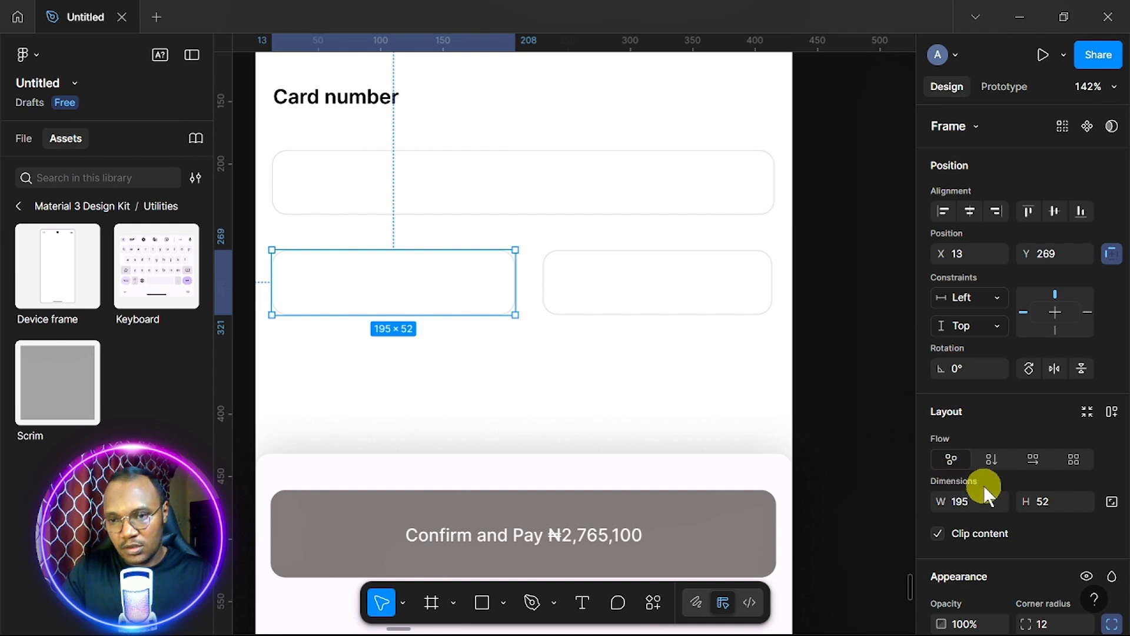
{"action": "left_click", "coordinate": [664, 313]}
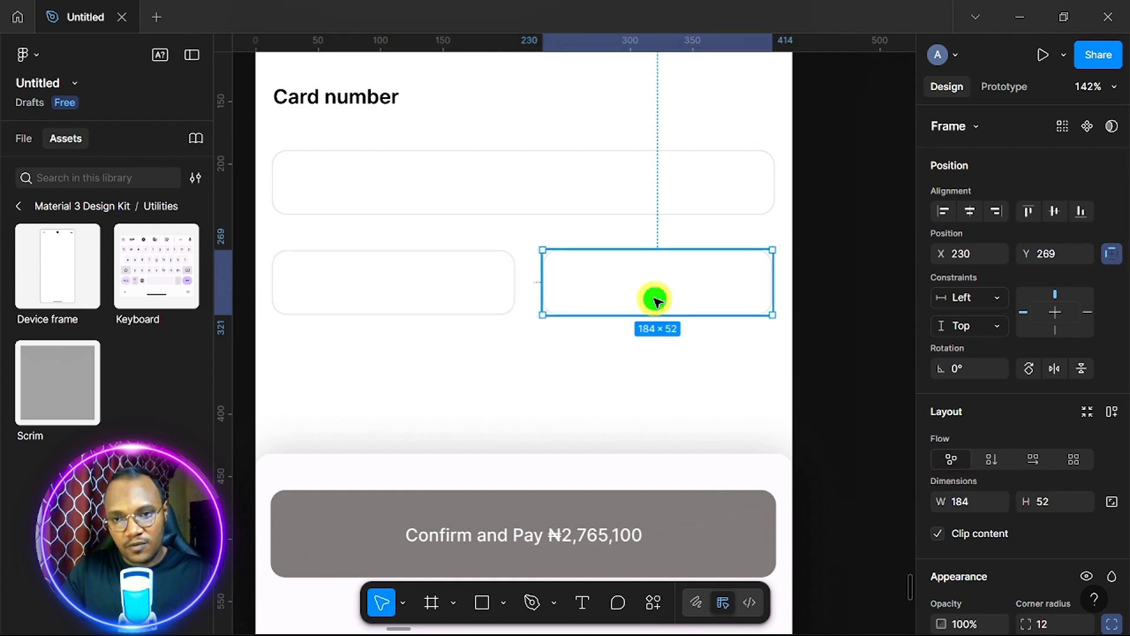
{"action": "left_click", "coordinate": [975, 501]}
{"action": "type", "text": "195"}
{"action": "key", "text": "Return"}
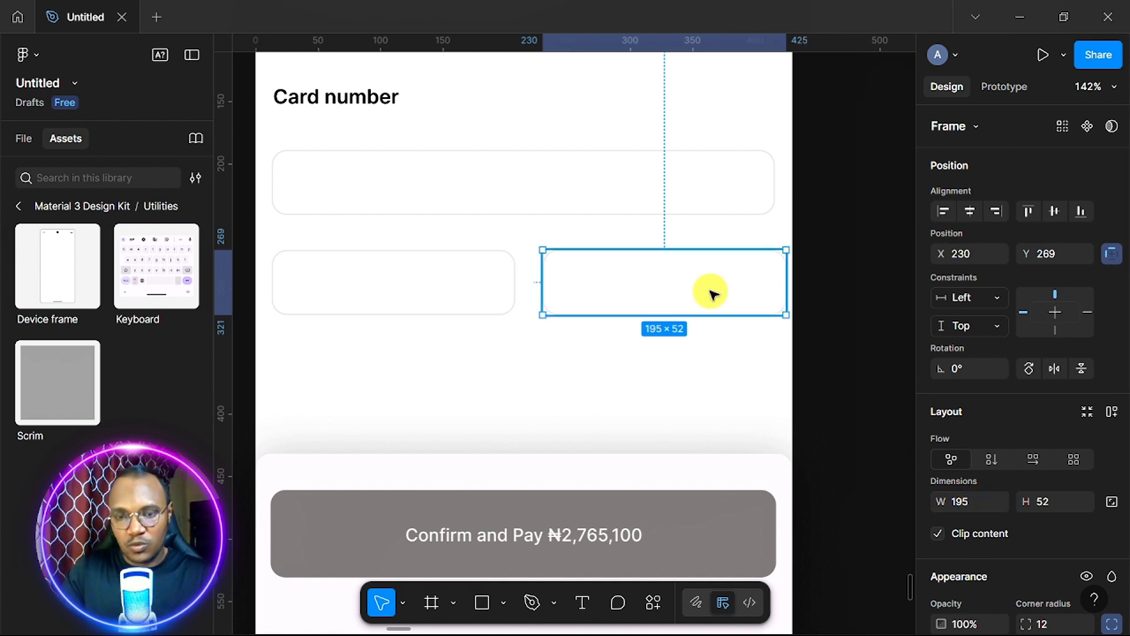
{"action": "left_click_drag", "start_coordinate": [710, 293], "coordinate": [699, 294]}
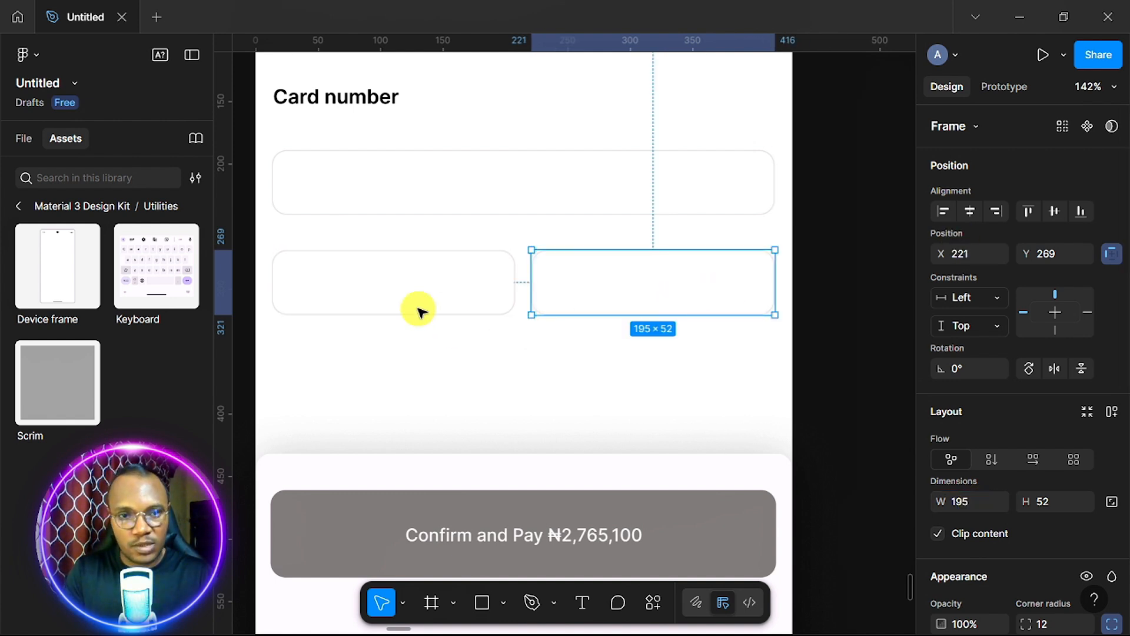
{"action": "left_click", "coordinate": [376, 295]}
{"action": "key", "text": "Left"}
{"action": "key", "text": "Left"}
{"action": "key", "text": "Left"}
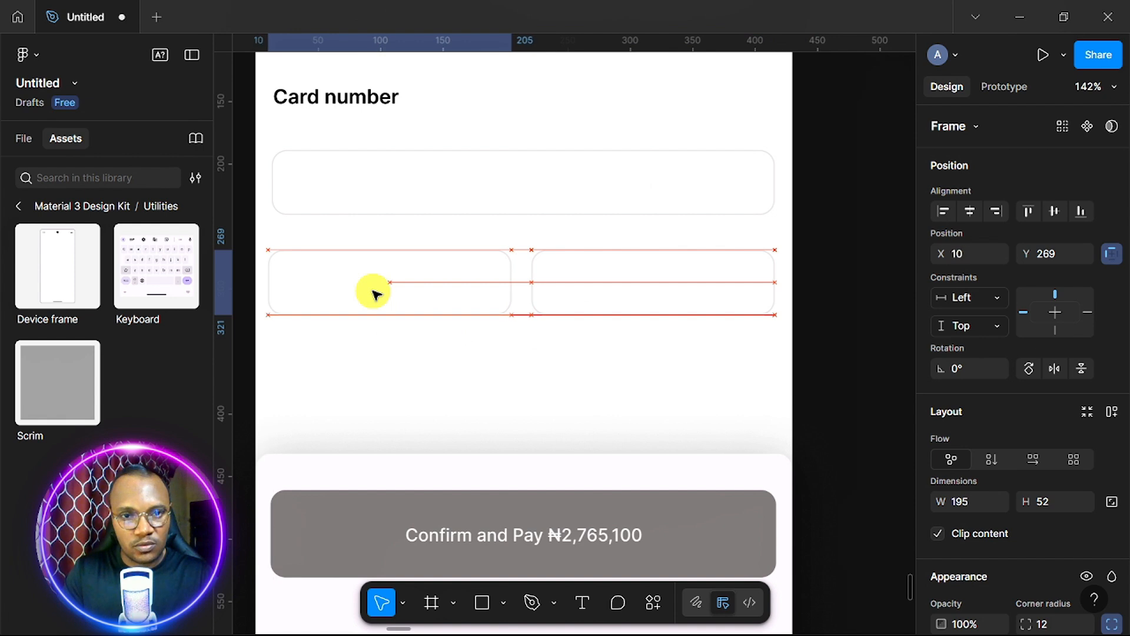
{"action": "key", "text": "Right"}
{"action": "key", "text": "Right"}
{"action": "key", "text": "Right"}
{"action": "key", "text": "Right"}
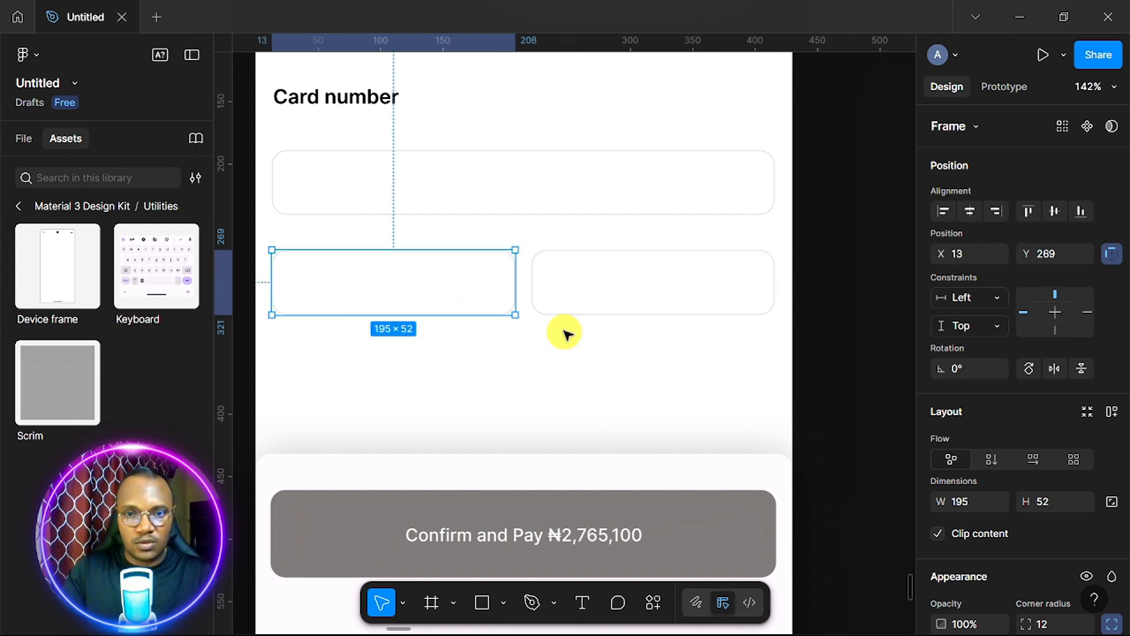
{"action": "scroll", "coordinate": [565, 330], "scroll_direction": "down", "scroll_amount": 2}
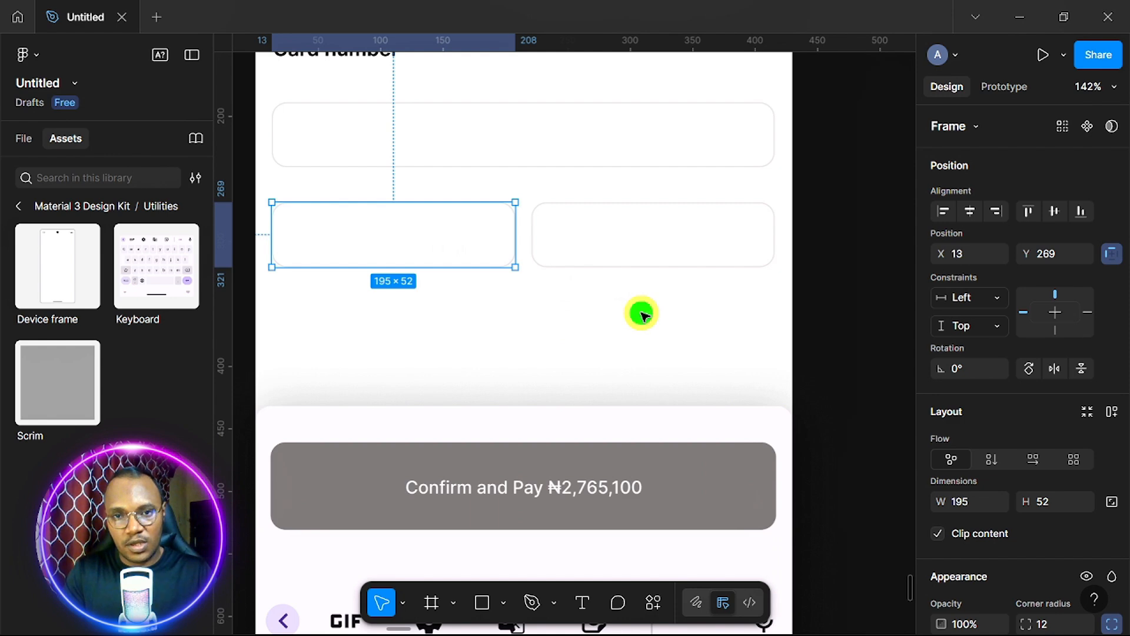
{"action": "left_click", "coordinate": [642, 315]}
{"action": "scroll", "coordinate": [642, 315], "scroll_direction": "right", "scroll_amount": 10}
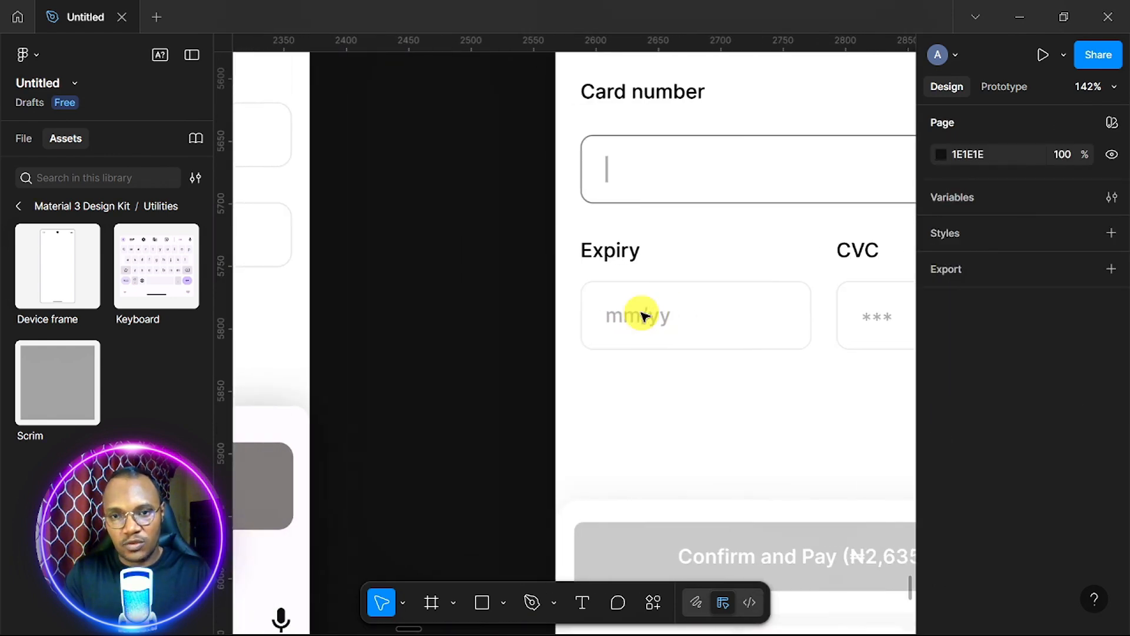
{"action": "scroll", "coordinate": [644, 314], "scroll_direction": "left", "scroll_amount": 8}
{"action": "scroll", "coordinate": [644, 314], "scroll_direction": "down", "scroll_amount": 2, "text": "ctrl"}
{"action": "left_click", "coordinate": [504, 313]}
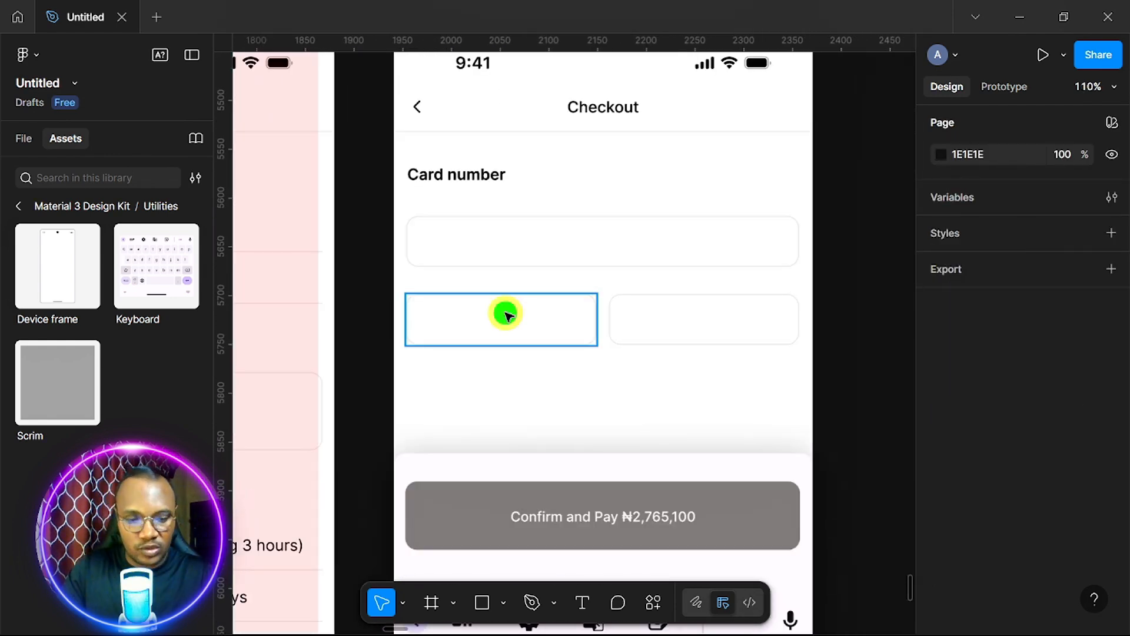
Shift both lower boxes down and place an 'Expiry' copy of the Card number label above the left one.
{"action": "left_click", "coordinate": [666, 331], "text": "shift"}
{"action": "key", "text": "Down"}
{"action": "key", "text": "Down"}
{"action": "key", "text": "Down"}
{"action": "key", "text": "Down"}
{"action": "key", "text": "Down"}
{"action": "key", "text": "Down"}
{"action": "key", "text": "Down"}
{"action": "key", "text": "Down"}
{"action": "key", "text": "Down"}
{"action": "key", "text": "Down"}
{"action": "key", "text": "Down"}
{"action": "key", "text": "Down"}
{"action": "key", "text": "Down"}
{"action": "key", "text": "Down"}
{"action": "key", "text": "Down"}
{"action": "key", "text": "Down"}
{"action": "key", "text": "Down"}
{"action": "key", "text": "Down"}
{"action": "key", "text": "Down"}
{"action": "key", "text": "Down"}
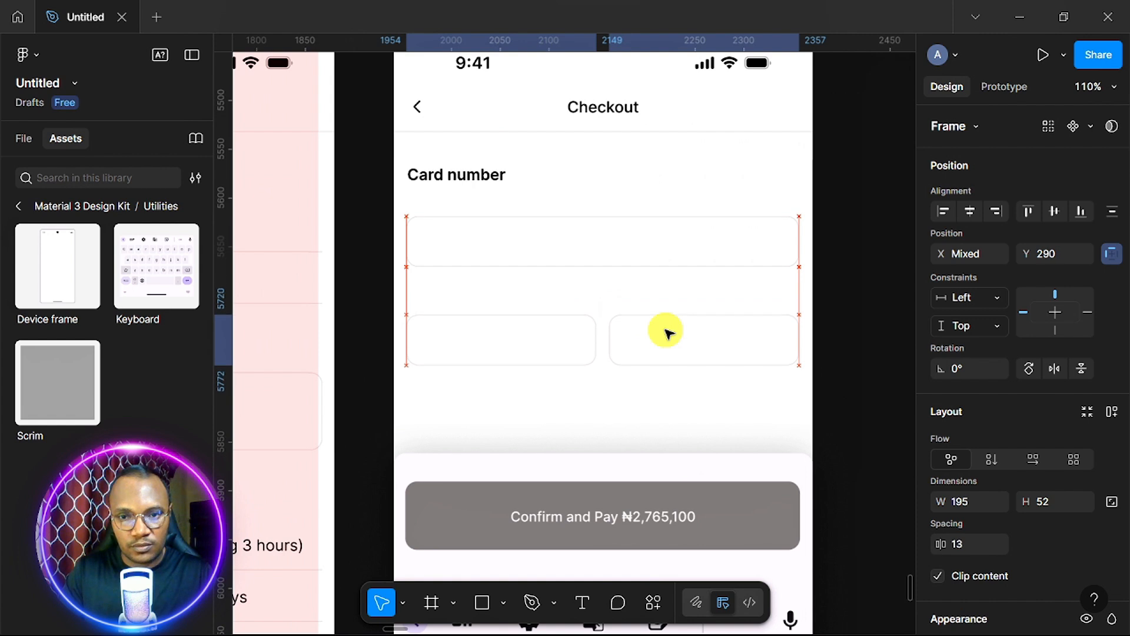
{"action": "left_click", "coordinate": [478, 173]}
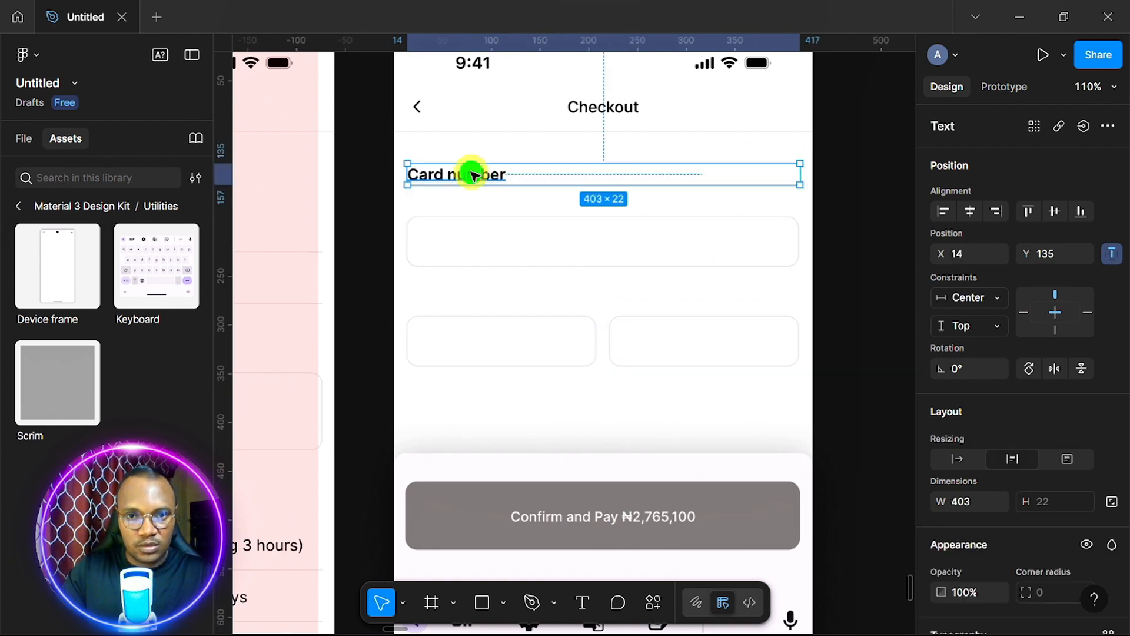
{"action": "left_click_drag", "start_coordinate": [473, 175], "coordinate": [492, 300]}
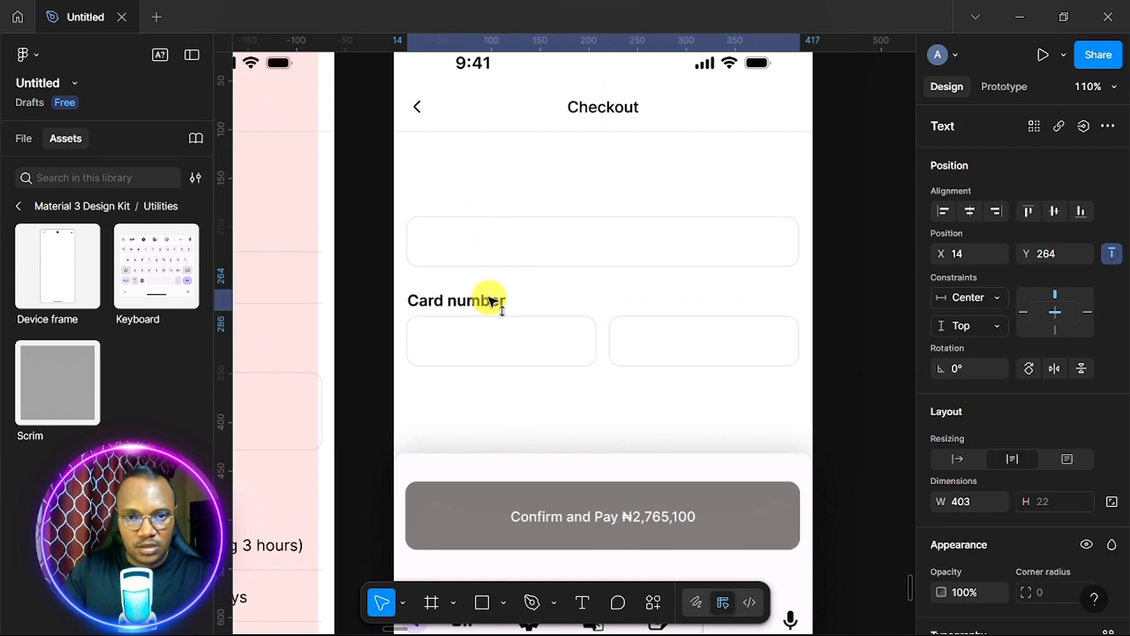
{"action": "key", "text": "ctrl+z"}
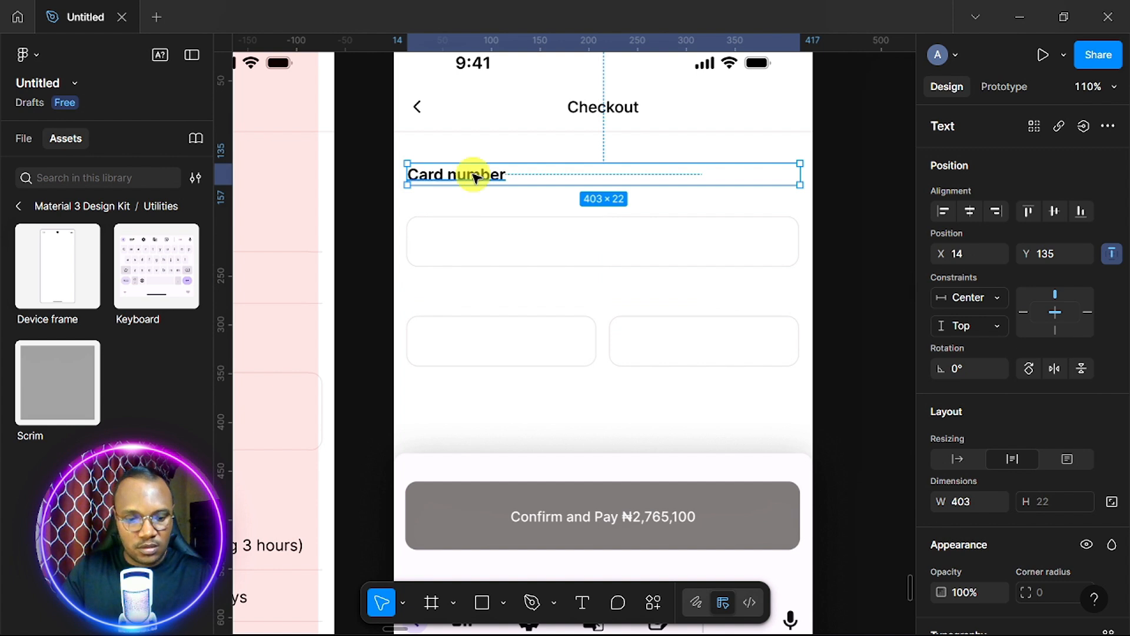
{"action": "left_click_drag", "start_coordinate": [478, 176], "coordinate": [490, 295]}
{"action": "double_click", "coordinate": [490, 294]}
{"action": "type", "text": "Expiry"}
{"action": "key", "text": "Escape"}
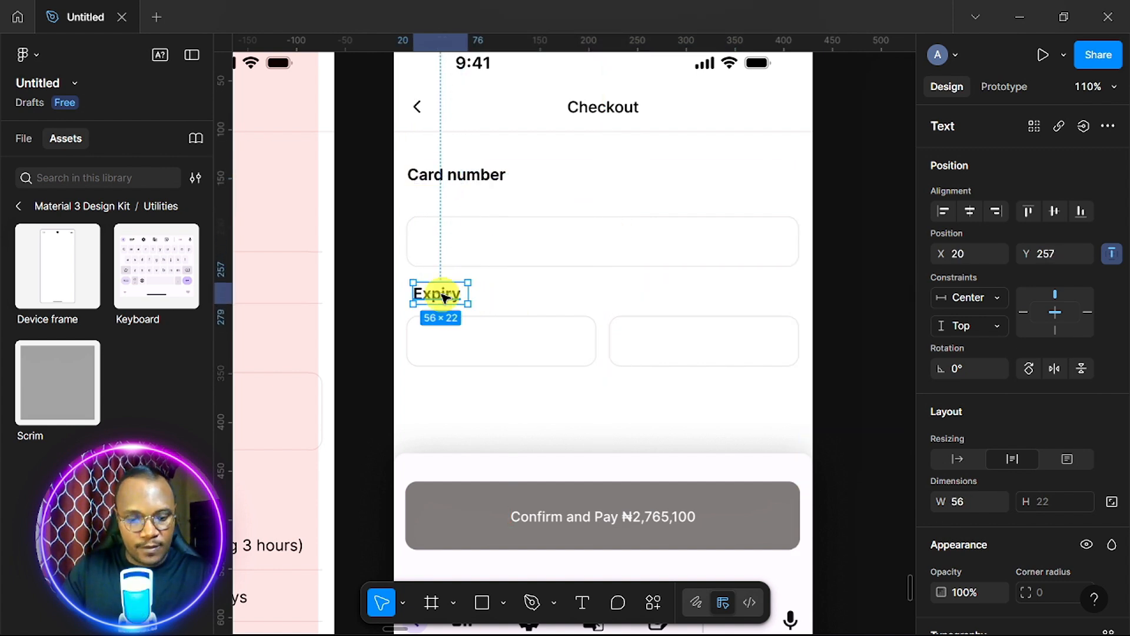
Rename the second label copy to 'CVC' and shrink its width to fit the text.
{"action": "scroll", "coordinate": [654, 294], "scroll_direction": "right", "scroll_amount": 10}
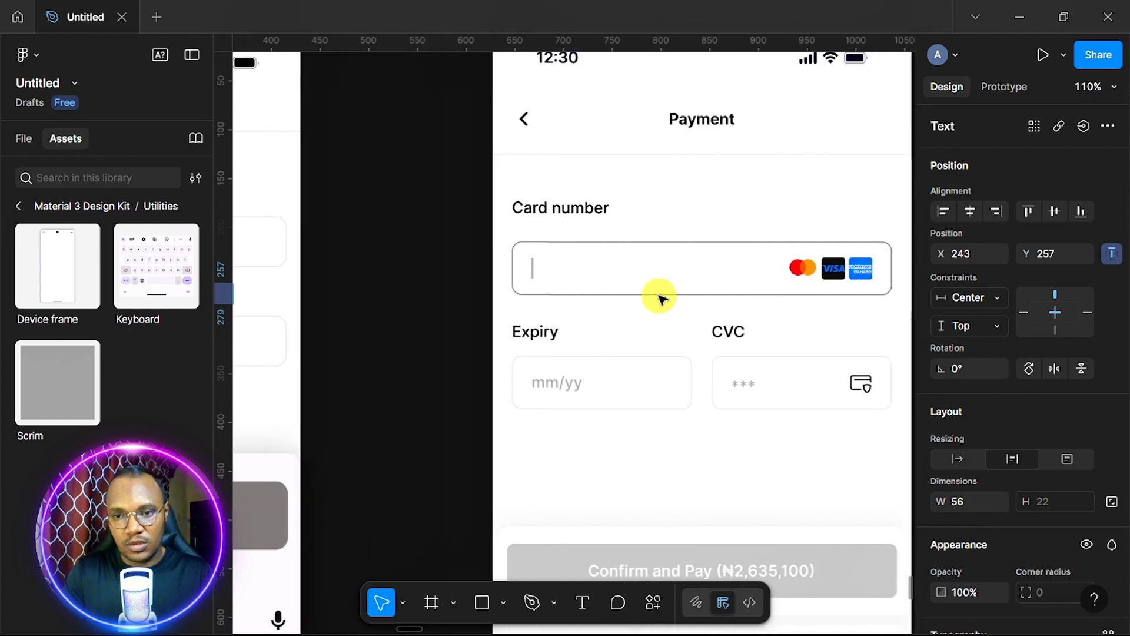
{"action": "scroll", "coordinate": [660, 299], "scroll_direction": "left", "scroll_amount": 10}
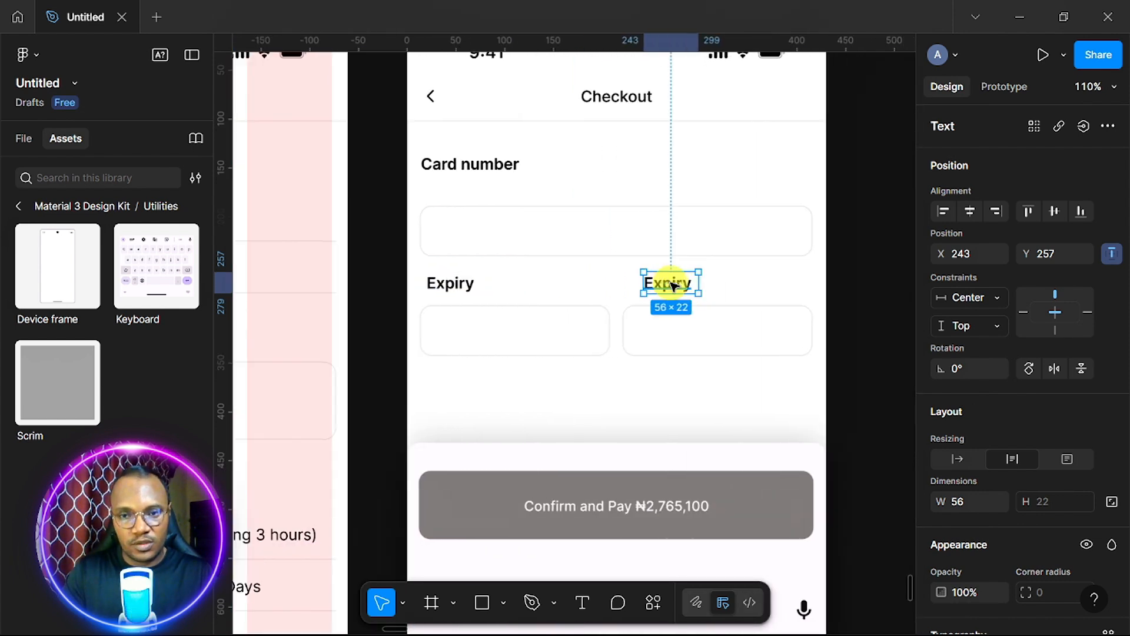
{"action": "double_click", "coordinate": [673, 285]}
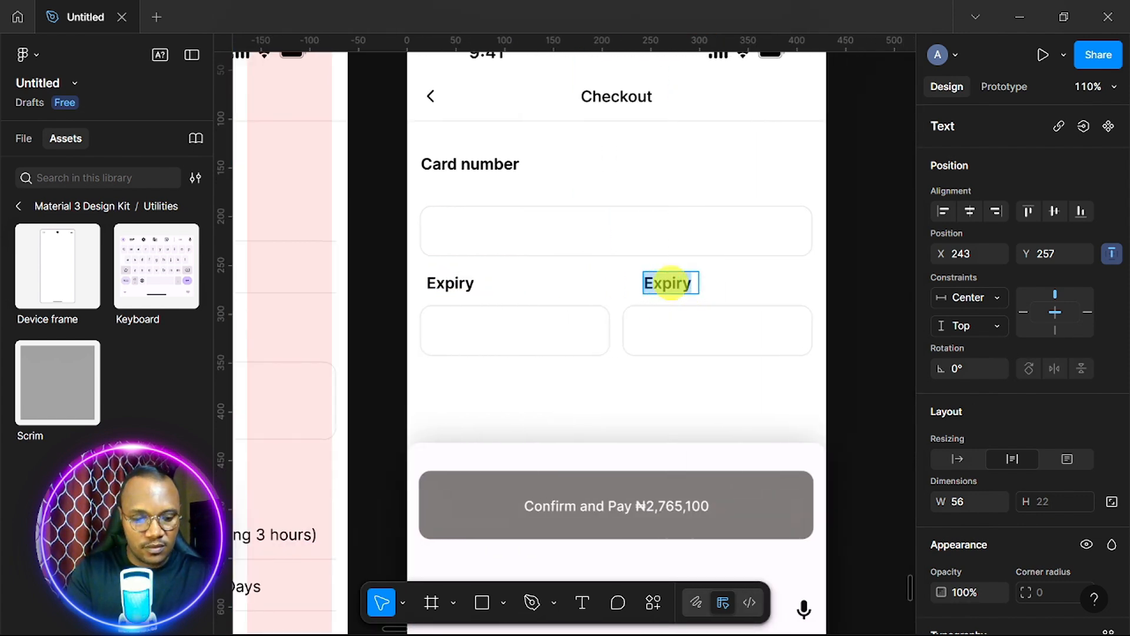
{"action": "type", "text": "C"}
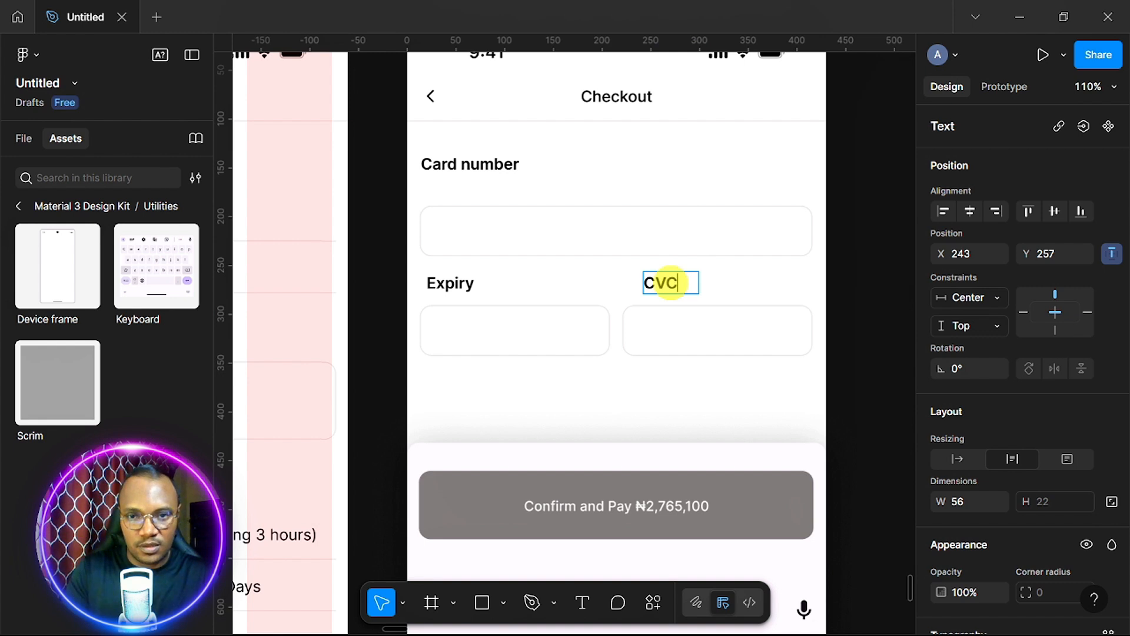
{"action": "type", "text": "VC"}
{"action": "scroll", "coordinate": [777, 300], "scroll_direction": "right", "scroll_amount": 5}
{"action": "scroll", "coordinate": [780, 303], "scroll_direction": "left", "scroll_amount": 5}
{"action": "key", "text": "Escape"}
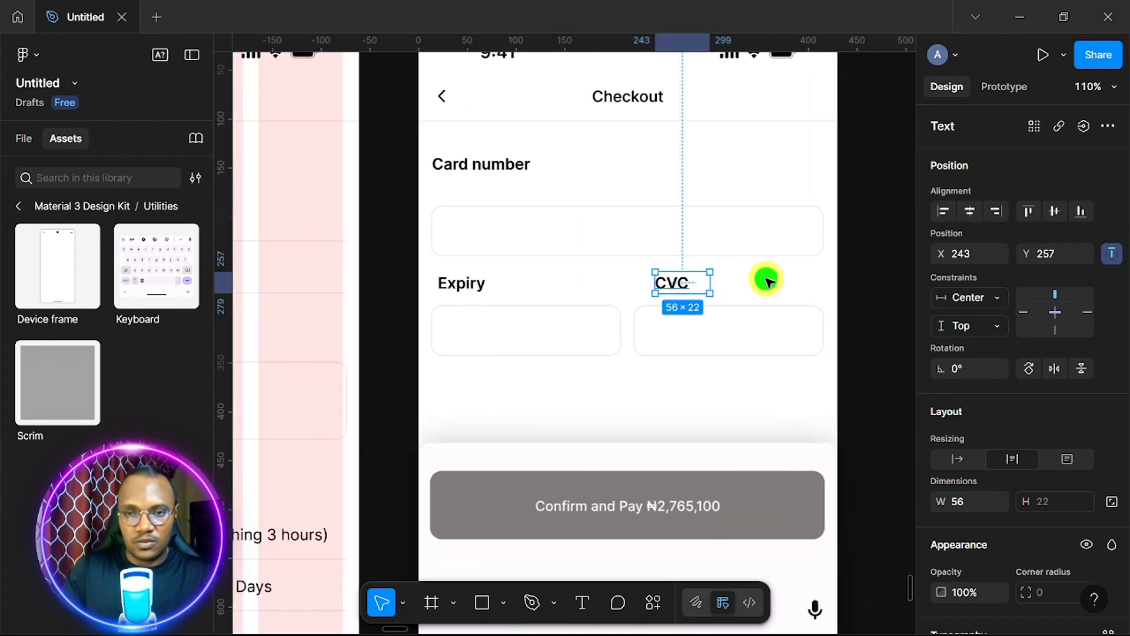
{"action": "left_click_drag", "start_coordinate": [710, 283], "coordinate": [653, 275]}
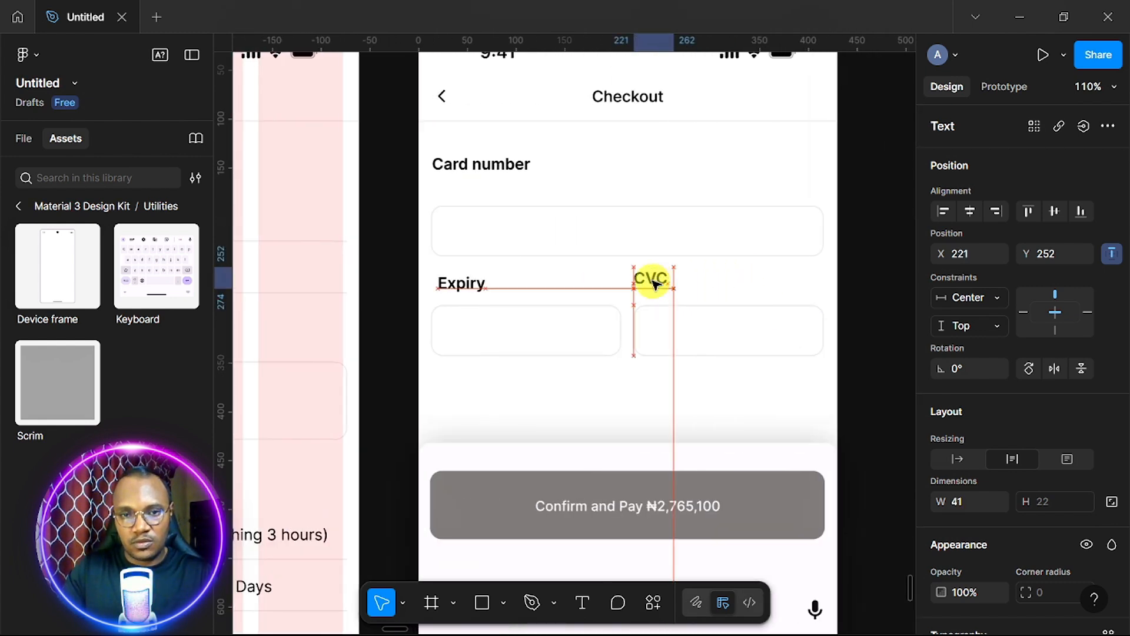
{"action": "left_click", "coordinate": [465, 287]}
Wrap the Expiry and CVC labels with their boxes in auto layouts with 16 px gaps.
{"action": "left_click", "coordinate": [497, 327], "text": "shift"}
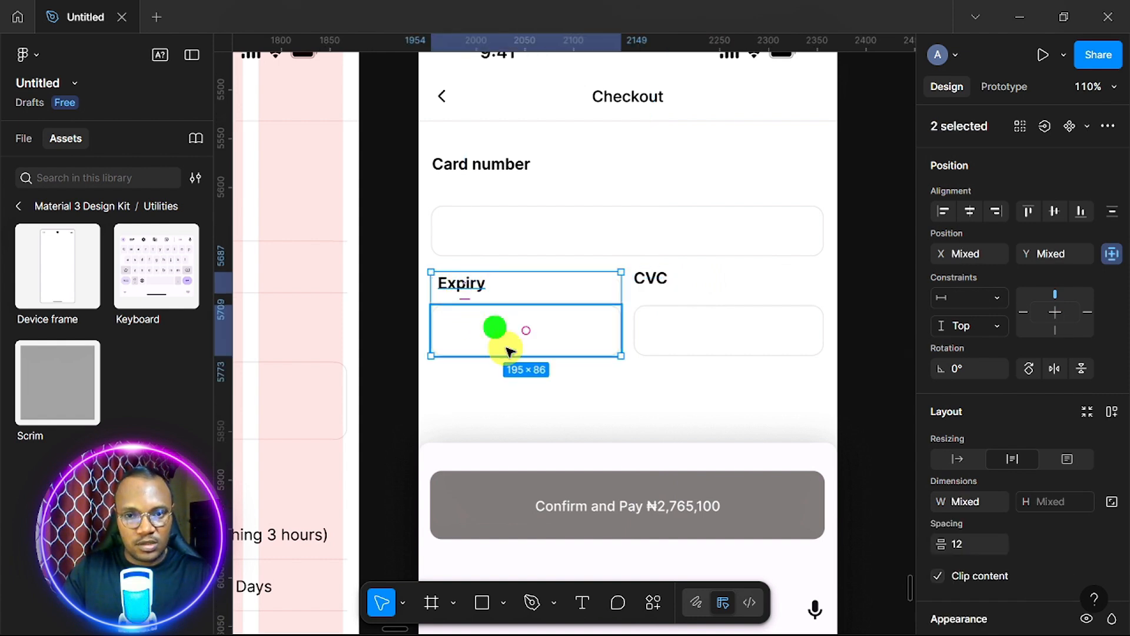
{"action": "key", "text": "shift+a"}
{"action": "left_click", "coordinate": [687, 343]}
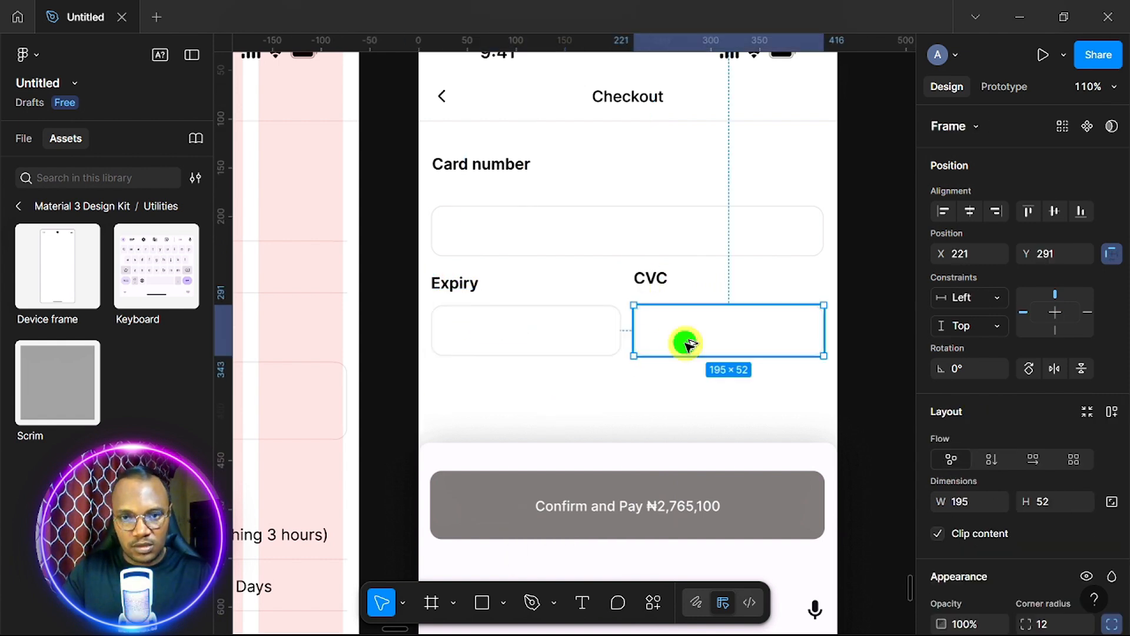
{"action": "left_click", "coordinate": [654, 280], "text": "shift"}
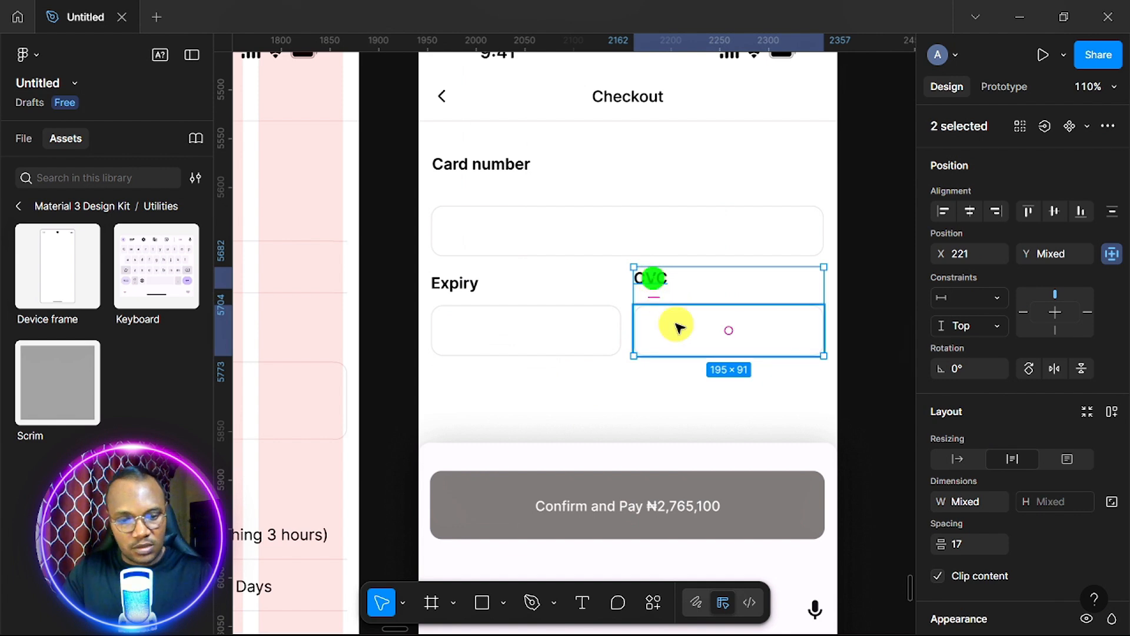
{"action": "key", "text": "shift+a"}
{"action": "left_click", "coordinate": [500, 303]}
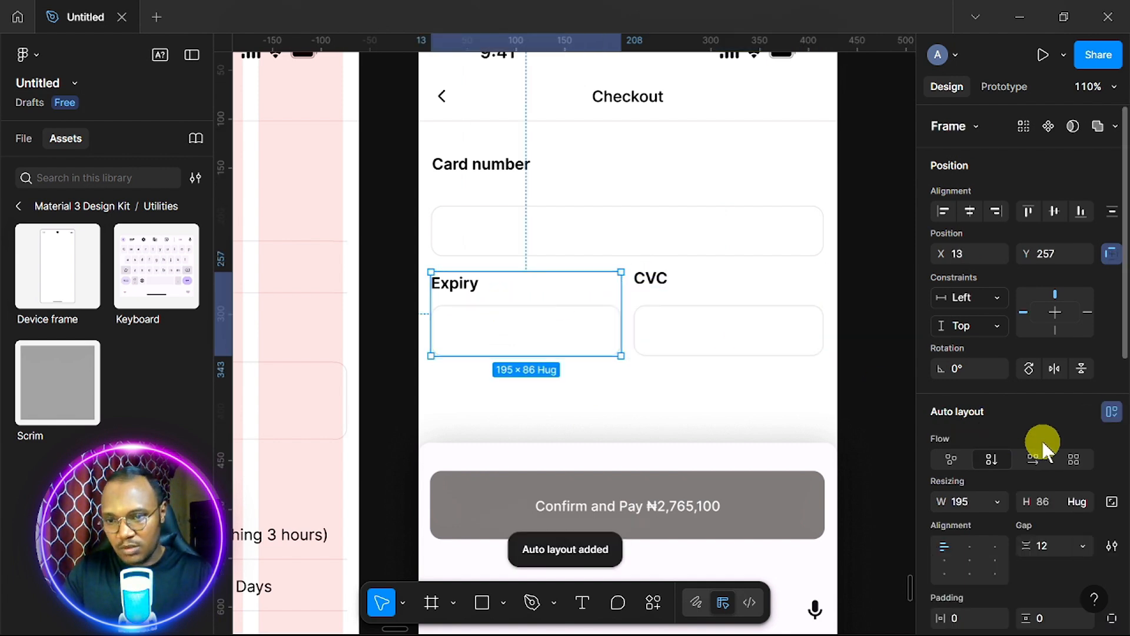
{"action": "scroll", "coordinate": [1042, 447], "scroll_direction": "down", "scroll_amount": 5}
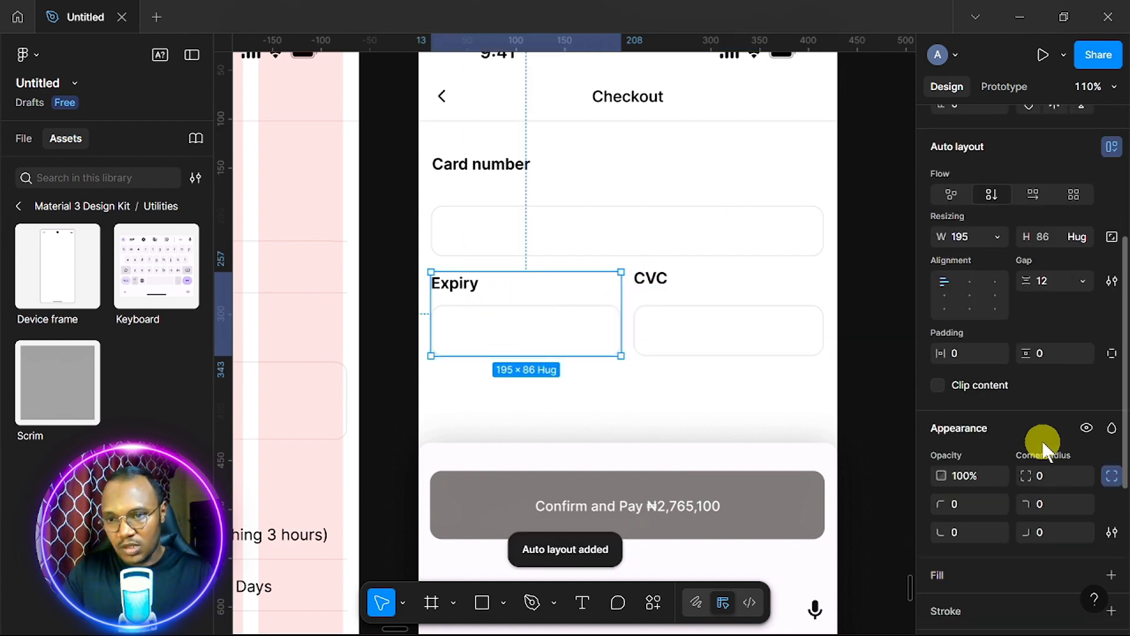
{"action": "left_click", "coordinate": [1051, 282]}
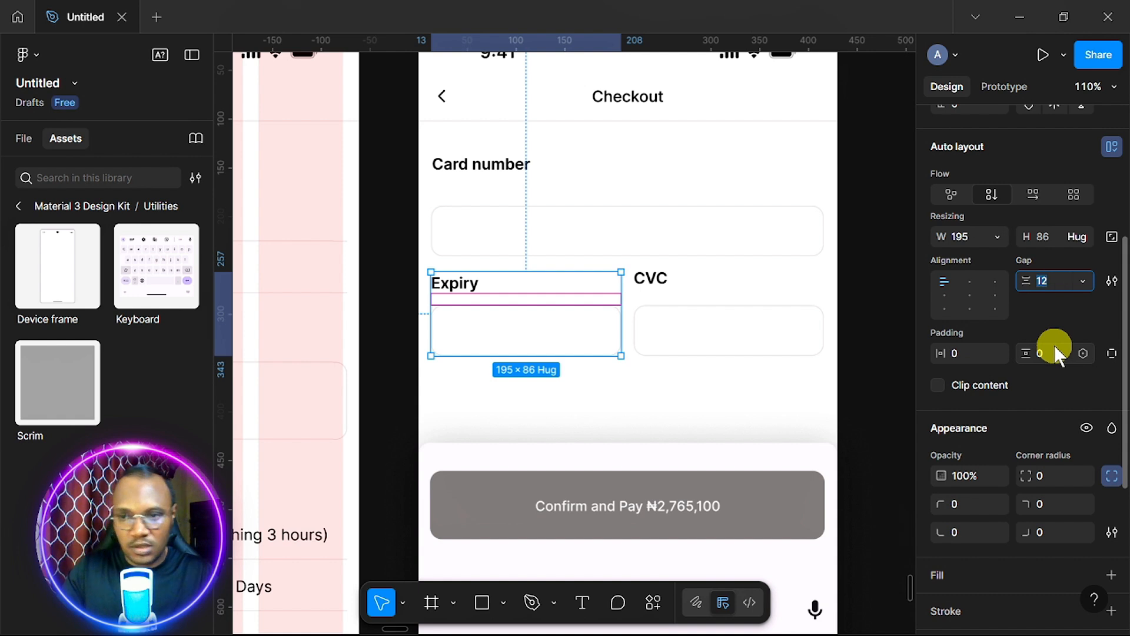
{"action": "type", "text": "16"}
{"action": "key", "text": "Return"}
{"action": "left_click", "coordinate": [671, 299]}
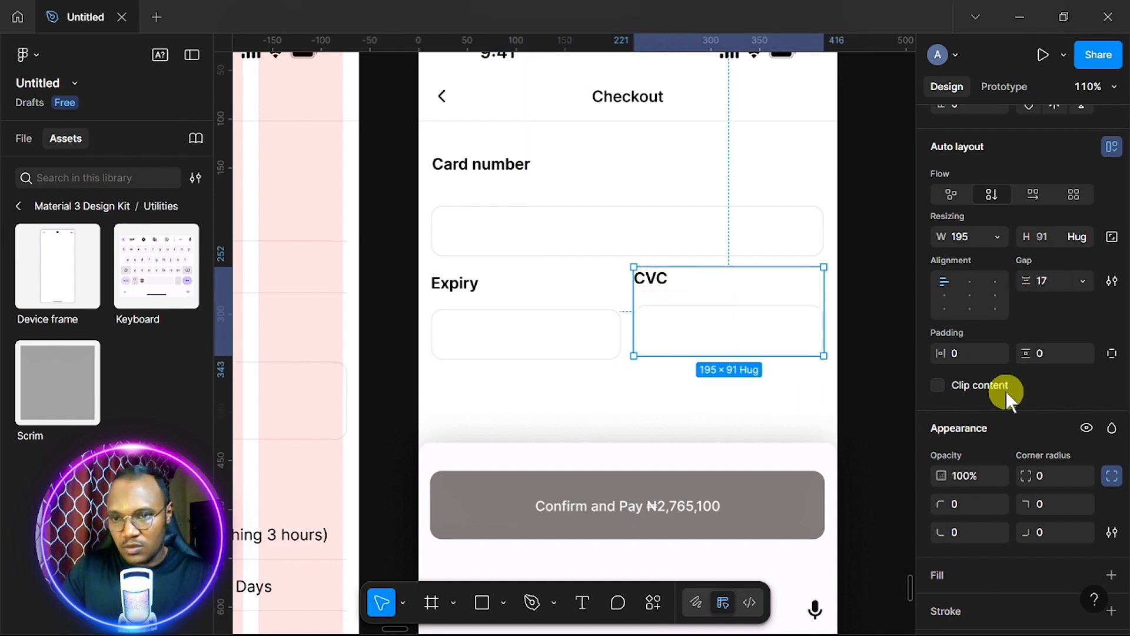
{"action": "left_click", "coordinate": [1059, 282]}
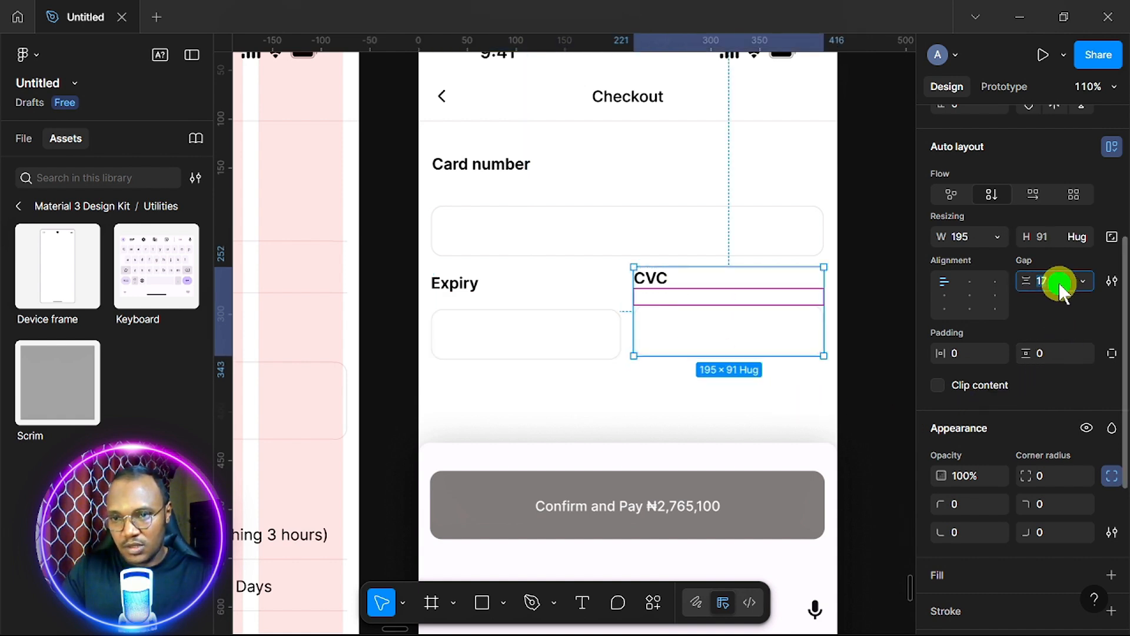
{"action": "type", "text": "16"}
Join Expiry and CVC into one row, and group Card number with its input at 16 gap.
{"action": "left_click", "coordinate": [606, 336]}
{"action": "left_click", "coordinate": [706, 334], "text": "shift"}
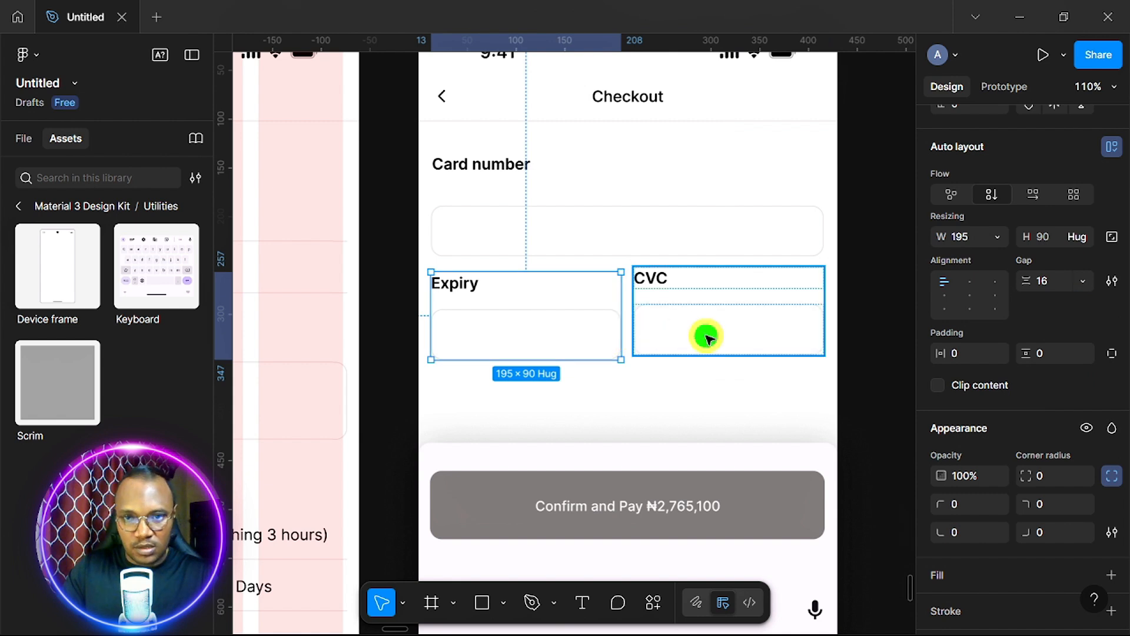
{"action": "key", "text": "shift+a"}
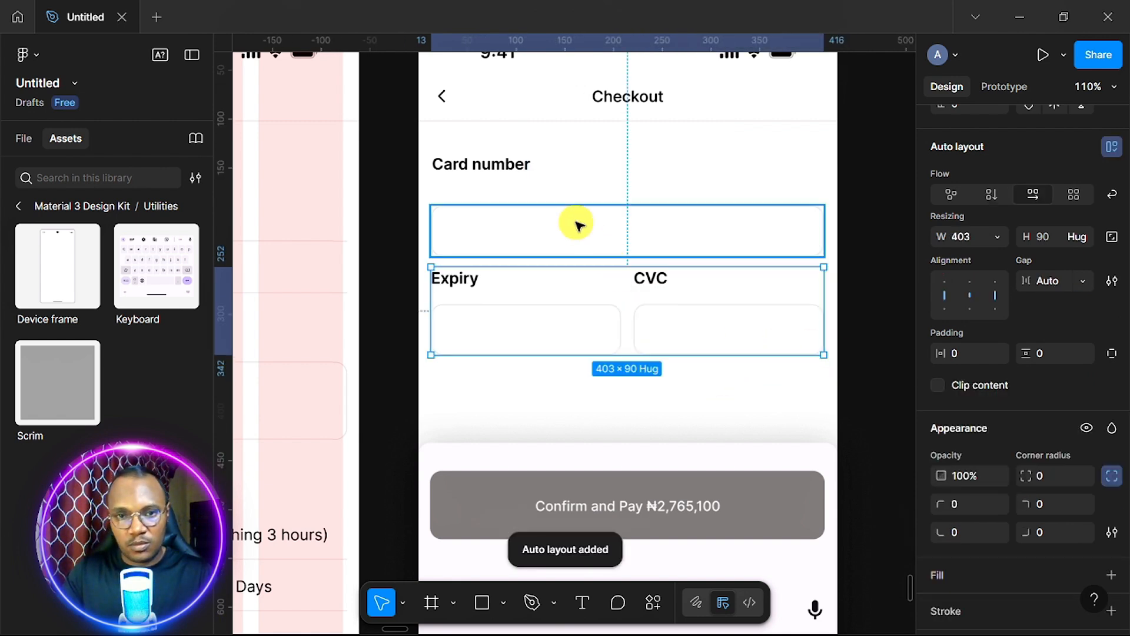
{"action": "left_click", "coordinate": [498, 172]}
{"action": "left_click", "coordinate": [518, 228], "text": "shift"}
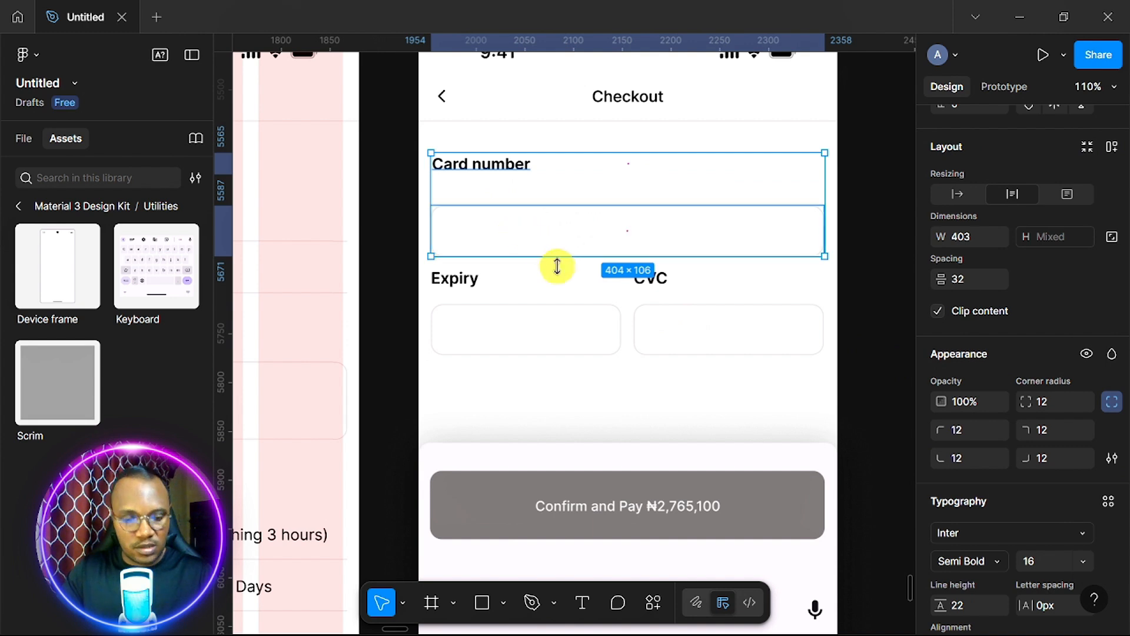
{"action": "key", "text": "shift+a"}
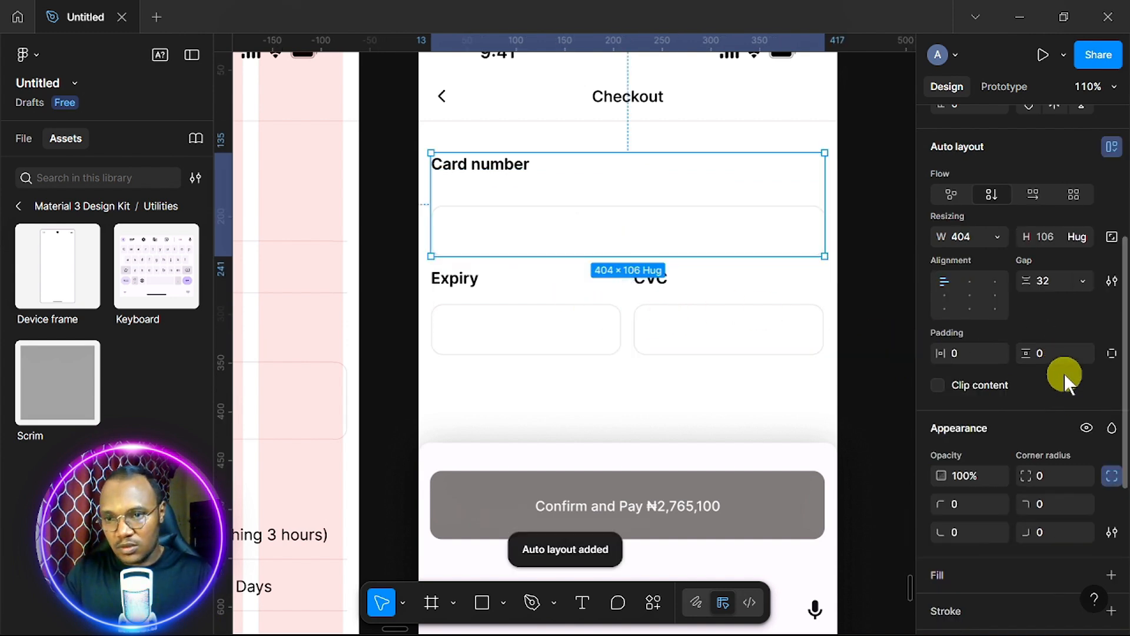
{"action": "left_click", "coordinate": [1061, 280]}
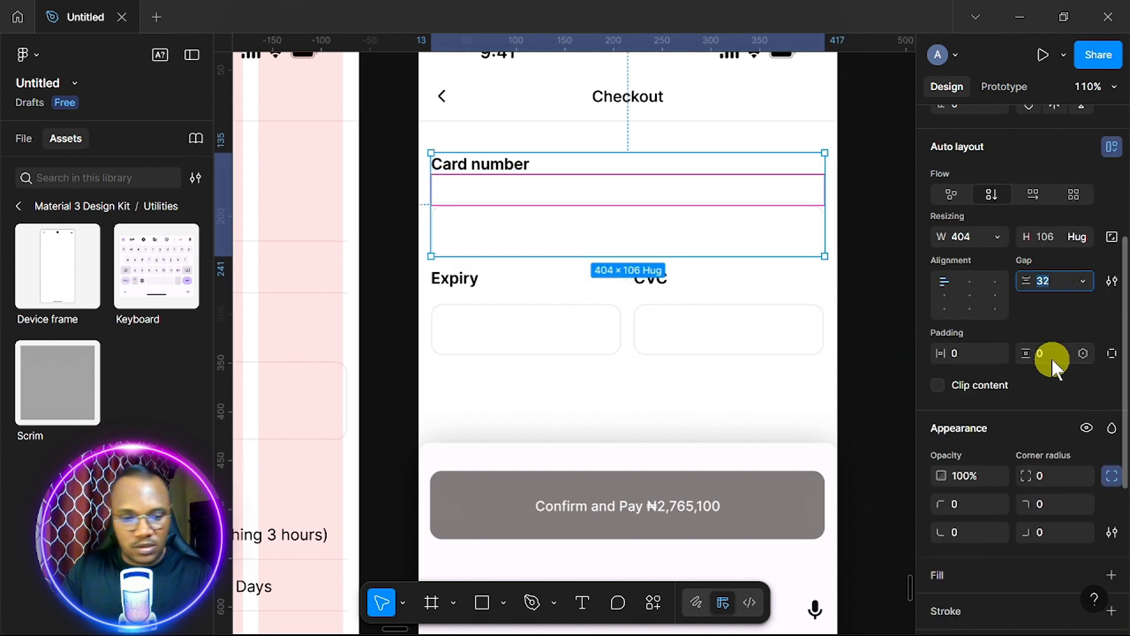
{"action": "type", "text": "16"}
{"action": "key", "text": "Return"}
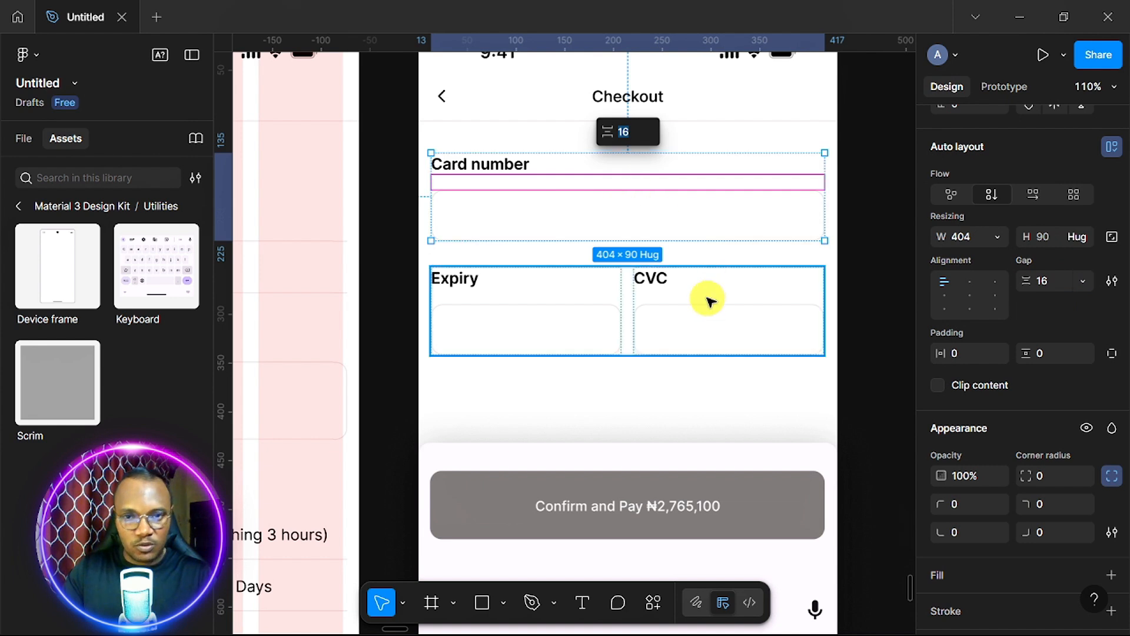
Space the Card number group and the Expiry/CVC row 24 apart.
{"action": "left_click", "coordinate": [698, 318], "text": "shift"}
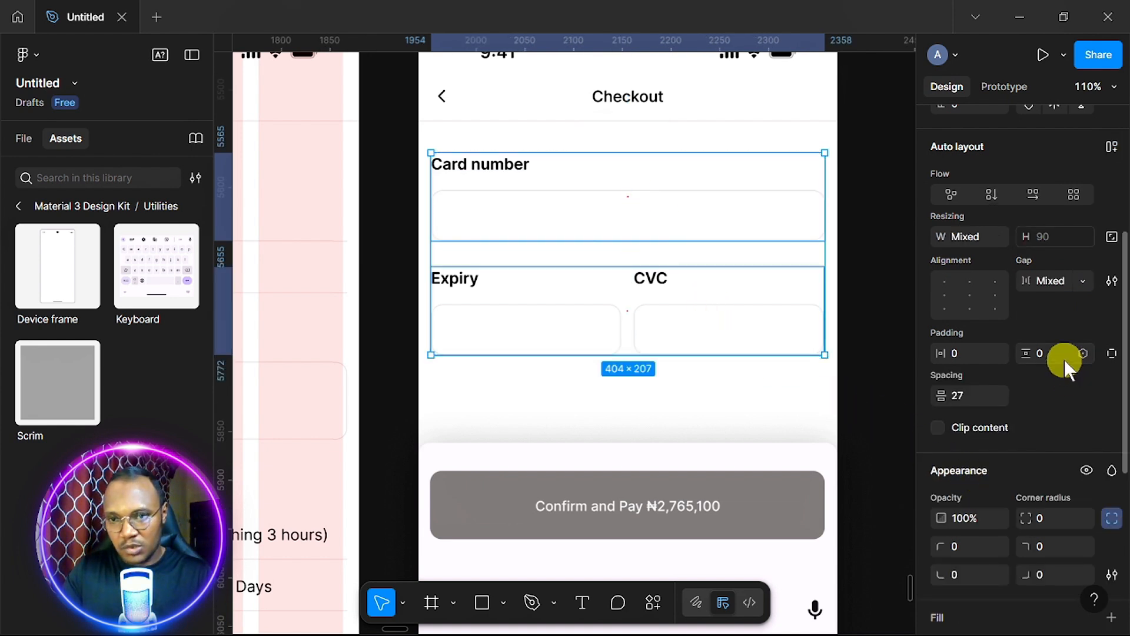
{"action": "left_click", "coordinate": [976, 398]}
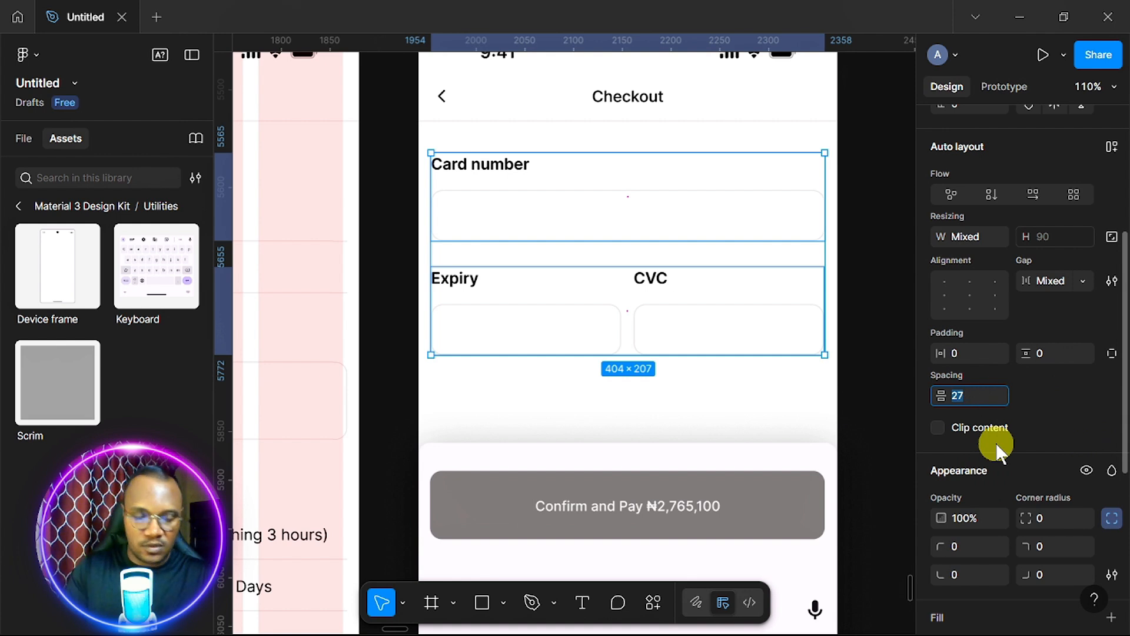
{"action": "type", "text": "16"}
{"action": "key", "text": "Return"}
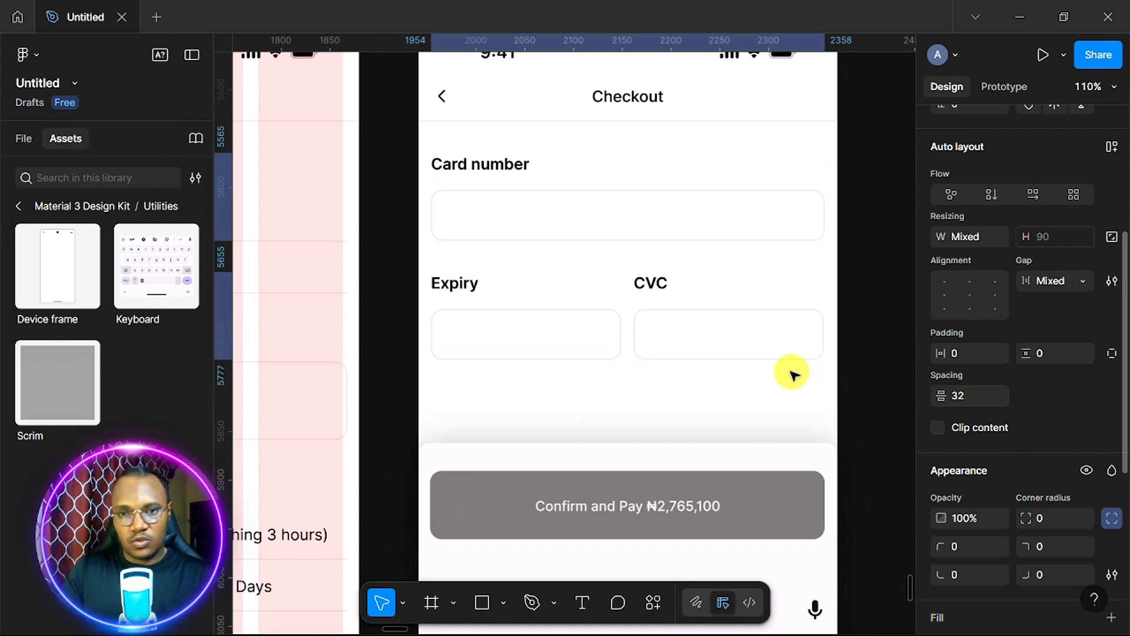
{"action": "scroll", "coordinate": [832, 397], "scroll_direction": "down", "scroll_amount": 2}
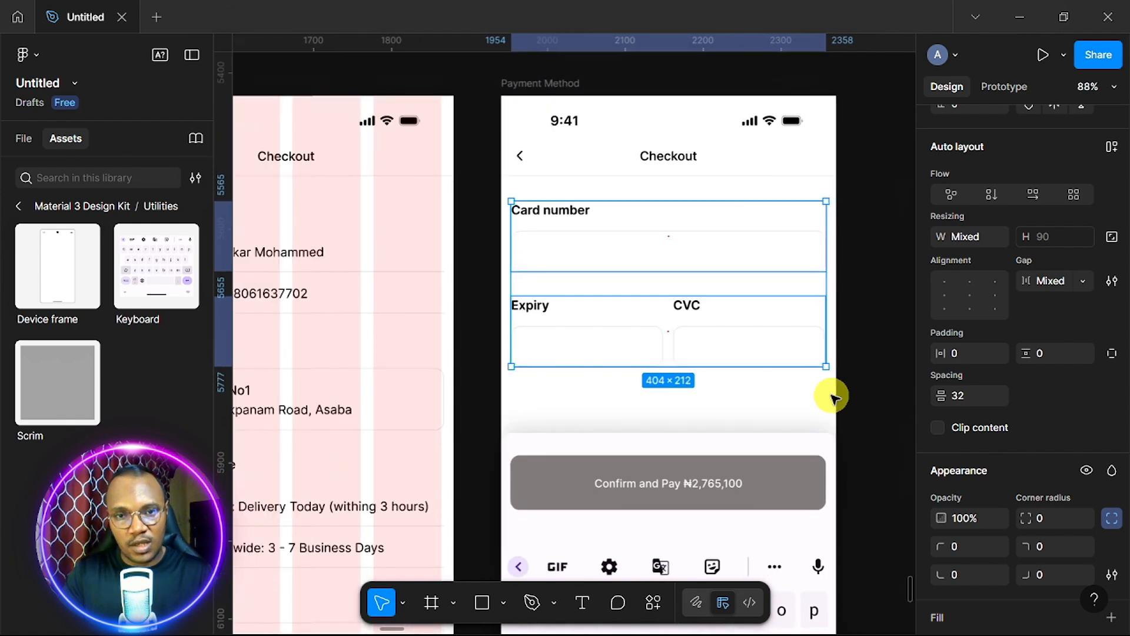
{"action": "scroll", "coordinate": [832, 397], "scroll_direction": "right", "scroll_amount": 5}
{"action": "scroll", "coordinate": [833, 397], "scroll_direction": "left", "scroll_amount": 5}
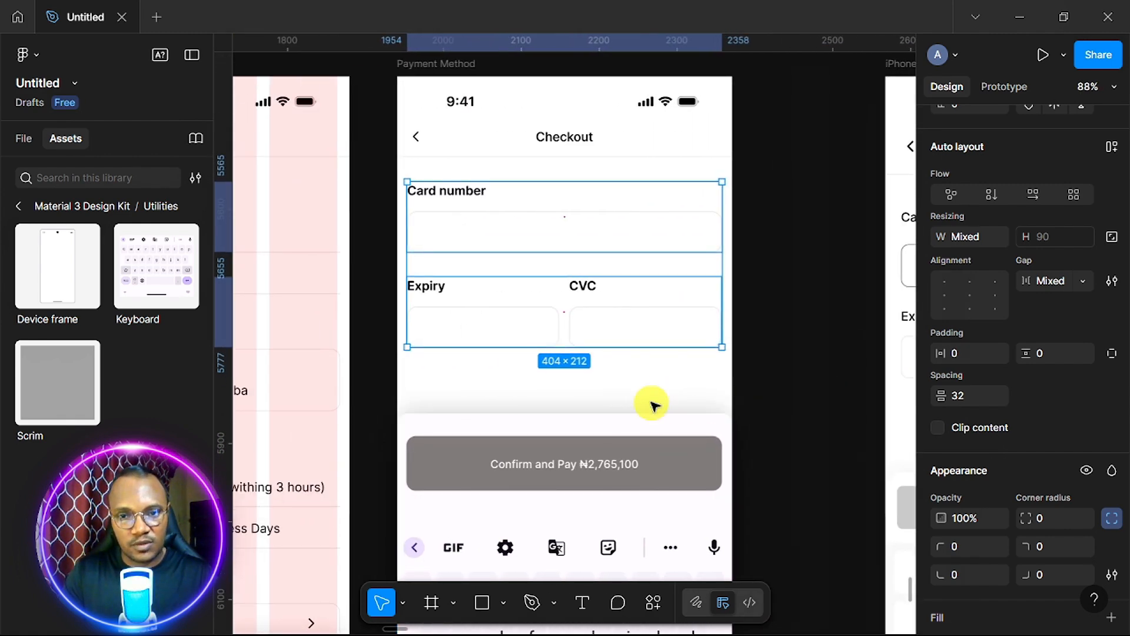
{"action": "left_click", "coordinate": [653, 391]}
{"action": "left_click", "coordinate": [571, 226]}
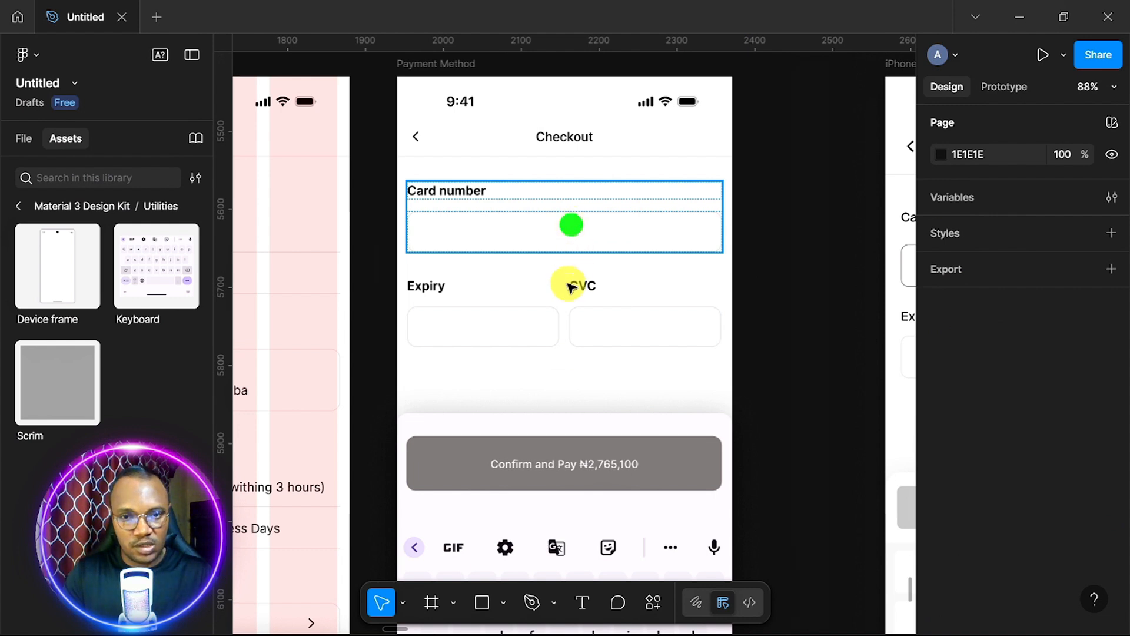
{"action": "left_click", "coordinate": [564, 306], "text": "shift"}
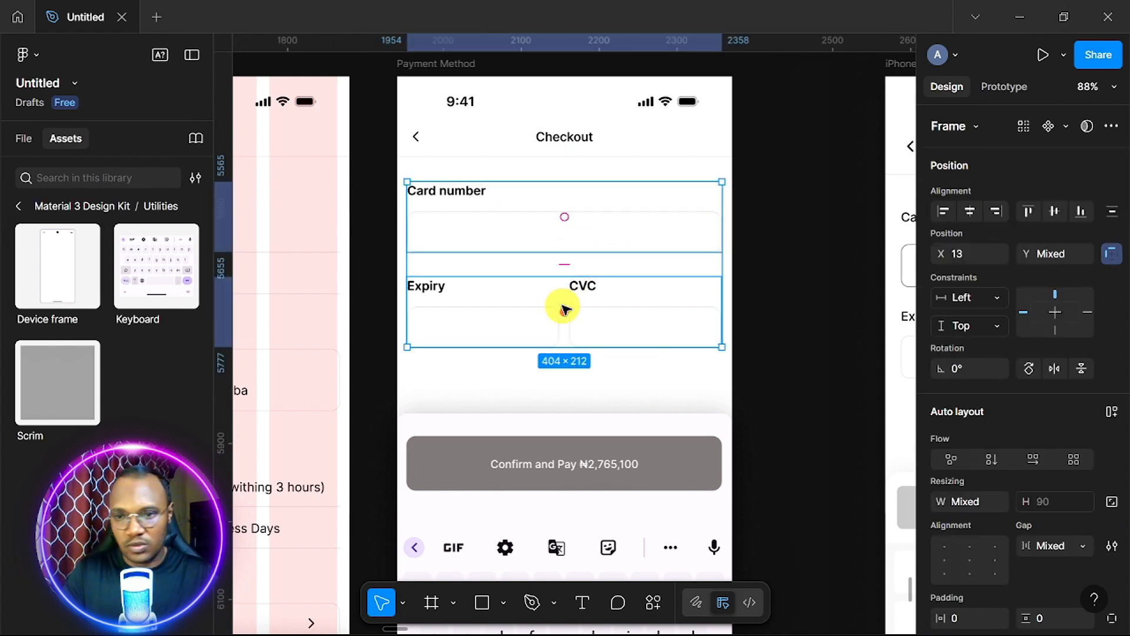
{"action": "scroll", "coordinate": [1001, 500], "scroll_direction": "down", "scroll_amount": 3}
{"action": "left_click", "coordinate": [973, 555]}
{"action": "type", "text": "16"}
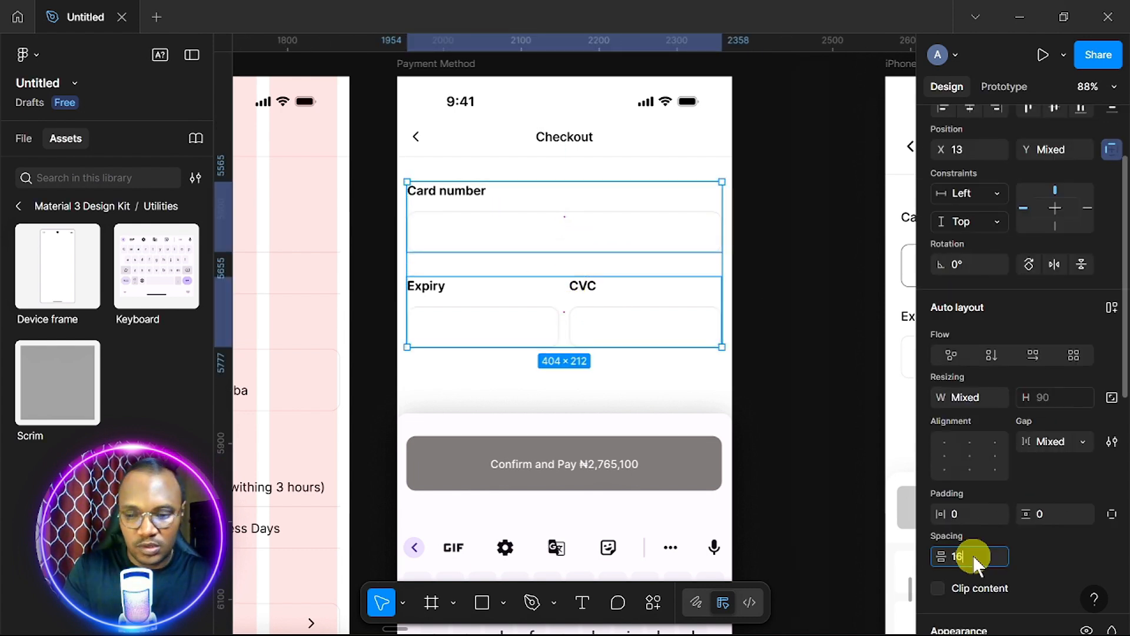
{"action": "key", "text": "Return"}
{"action": "left_click", "coordinate": [677, 383]}
{"action": "type", "text": "24"}
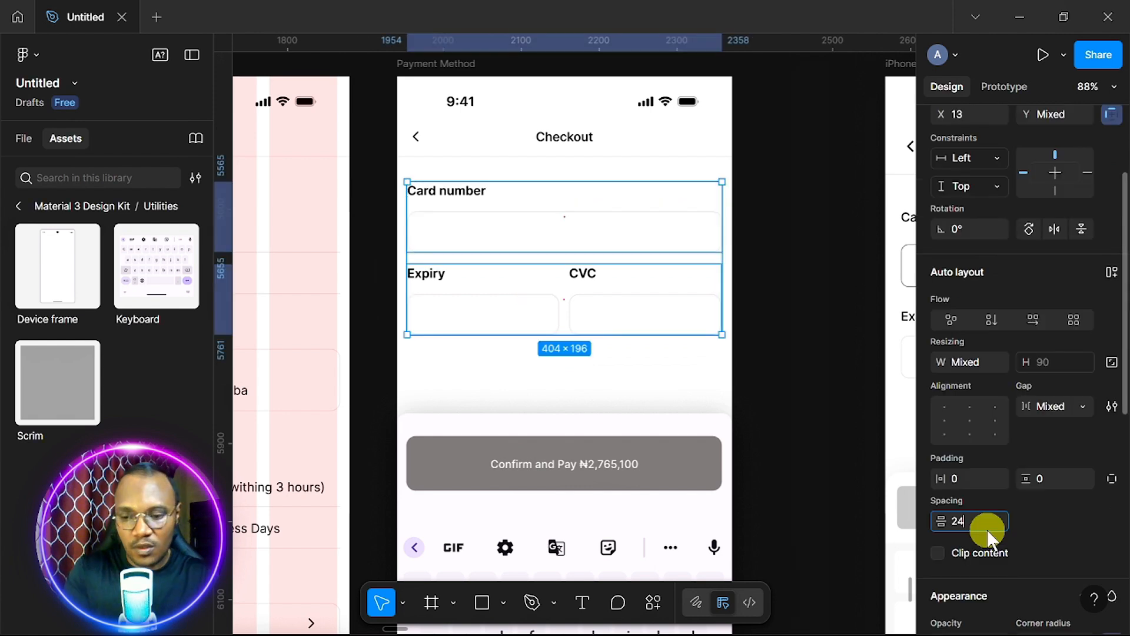
{"action": "key", "text": "Return"}
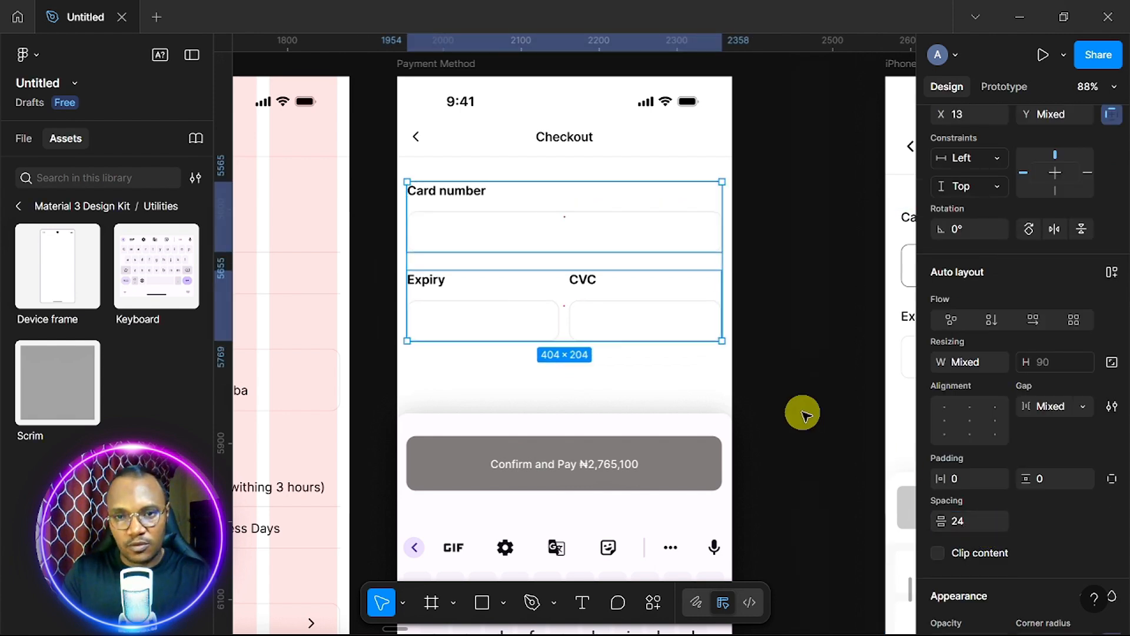
{"action": "left_click", "coordinate": [776, 336]}
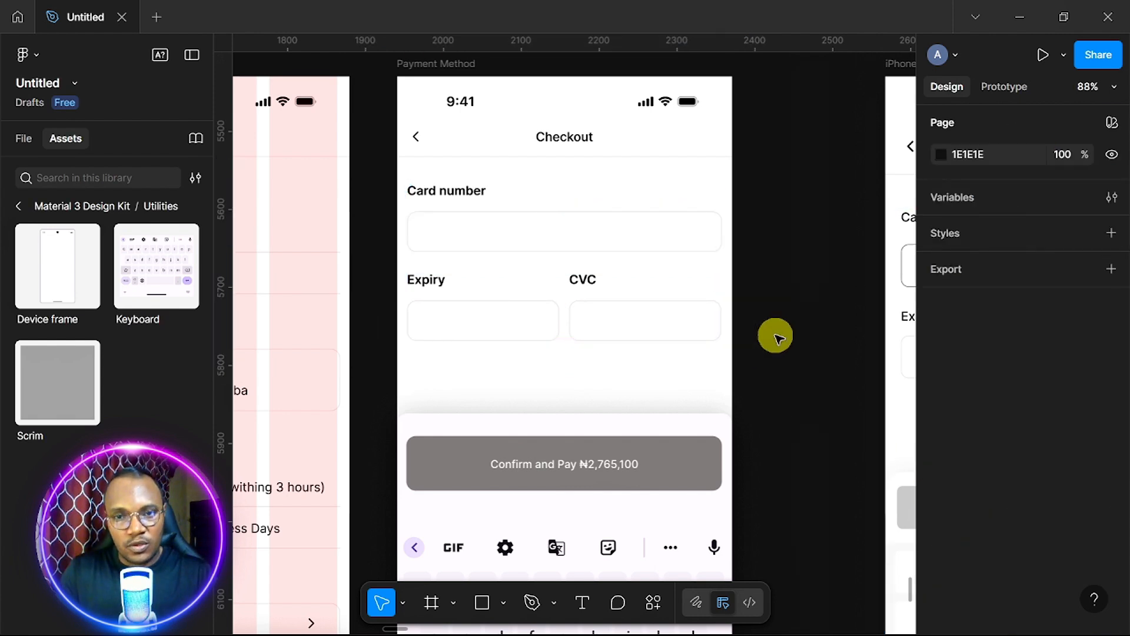
{"action": "scroll", "coordinate": [775, 336], "scroll_direction": "down", "scroll_amount": 2}
{"action": "scroll", "coordinate": [775, 335], "scroll_direction": "right", "scroll_amount": 6}
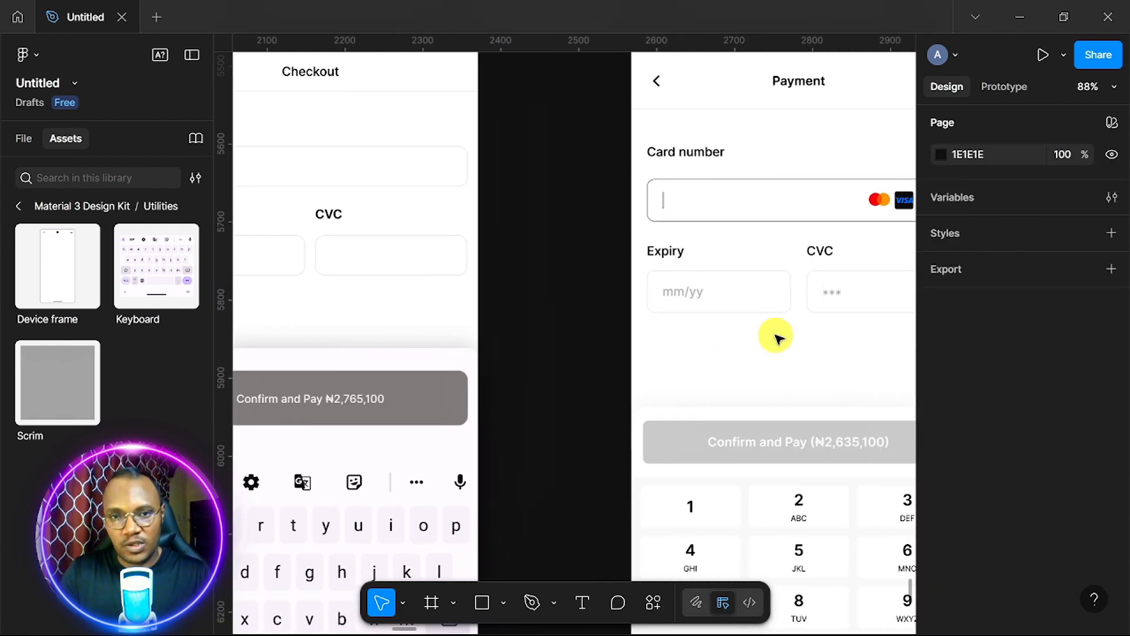
{"action": "scroll", "coordinate": [775, 335], "scroll_direction": "left", "scroll_amount": 3}
{"action": "scroll", "coordinate": [775, 336], "scroll_direction": "right", "scroll_amount": 4}
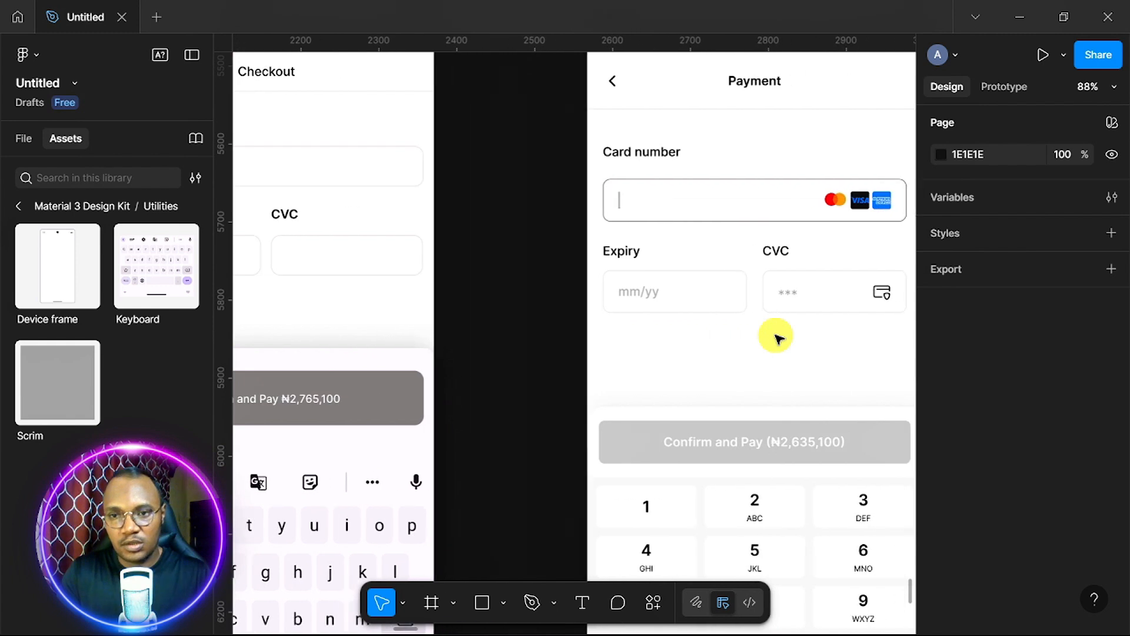
{"action": "scroll", "coordinate": [776, 336], "scroll_direction": "right", "scroll_amount": 1}
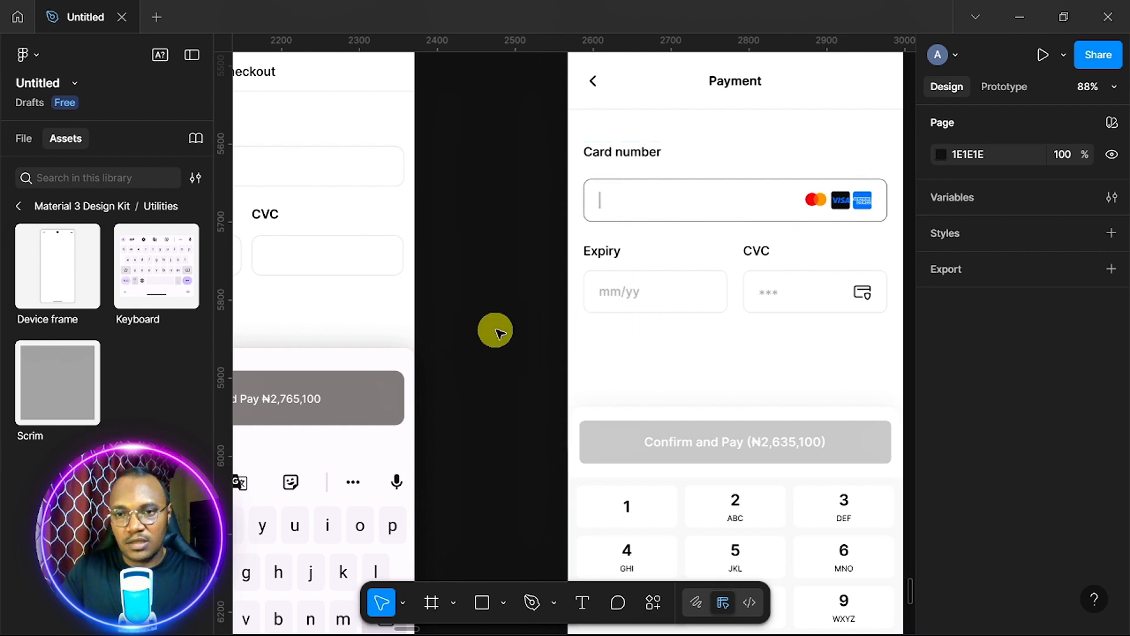
{"action": "scroll", "coordinate": [532, 306], "scroll_direction": "down", "scroll_amount": 1}
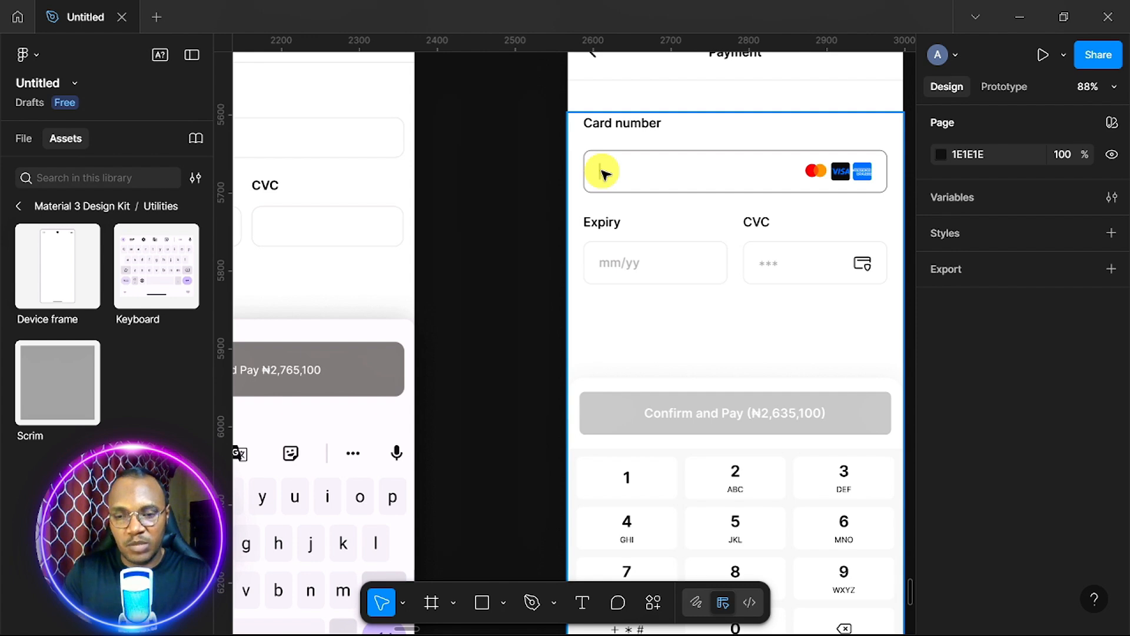
{"action": "scroll", "coordinate": [605, 174], "scroll_direction": "left", "scroll_amount": 5}
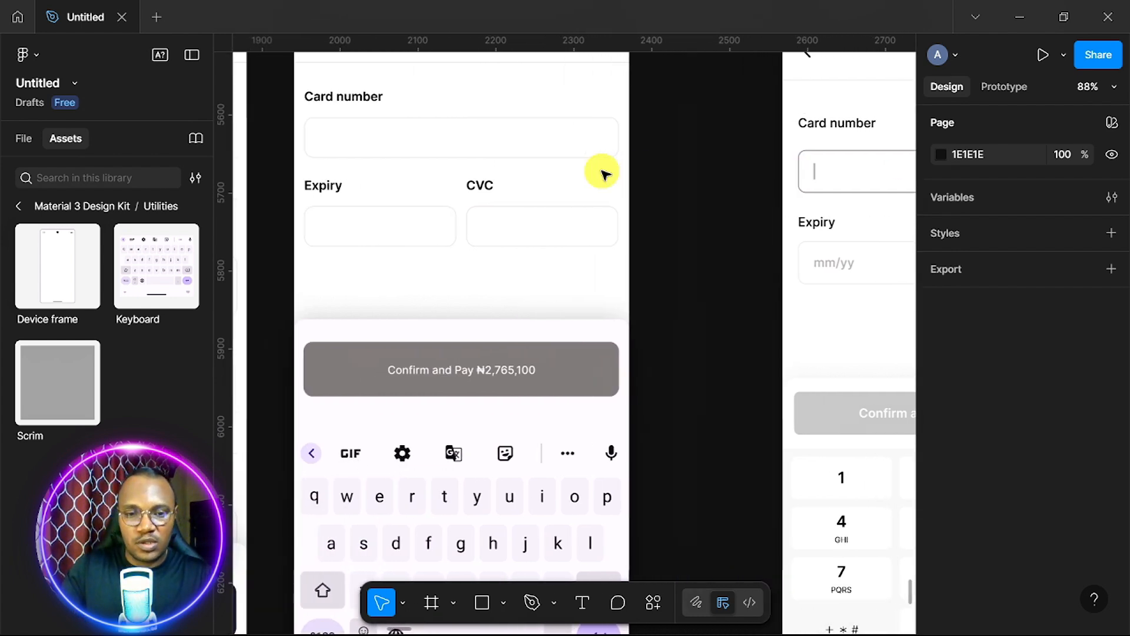
Draw a thin caret bar inside the Card number field and centre it vertically.
{"action": "left_click", "coordinate": [481, 606]}
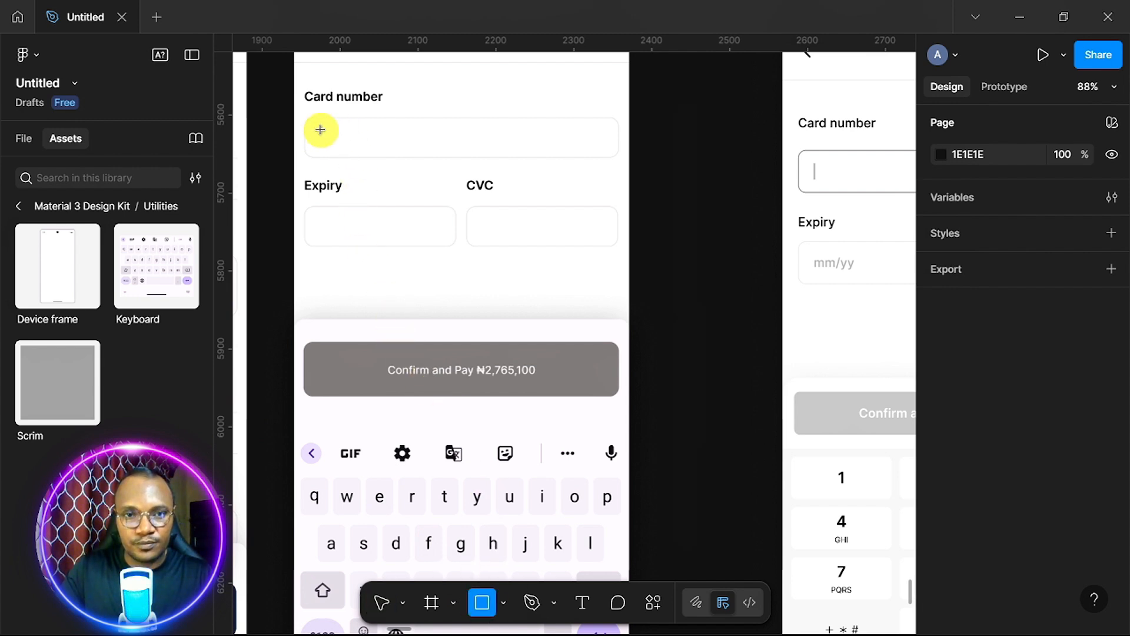
{"action": "left_click_drag", "start_coordinate": [321, 128], "coordinate": [321, 150]}
{"action": "scroll", "coordinate": [366, 141], "scroll_direction": "up", "scroll_amount": 3}
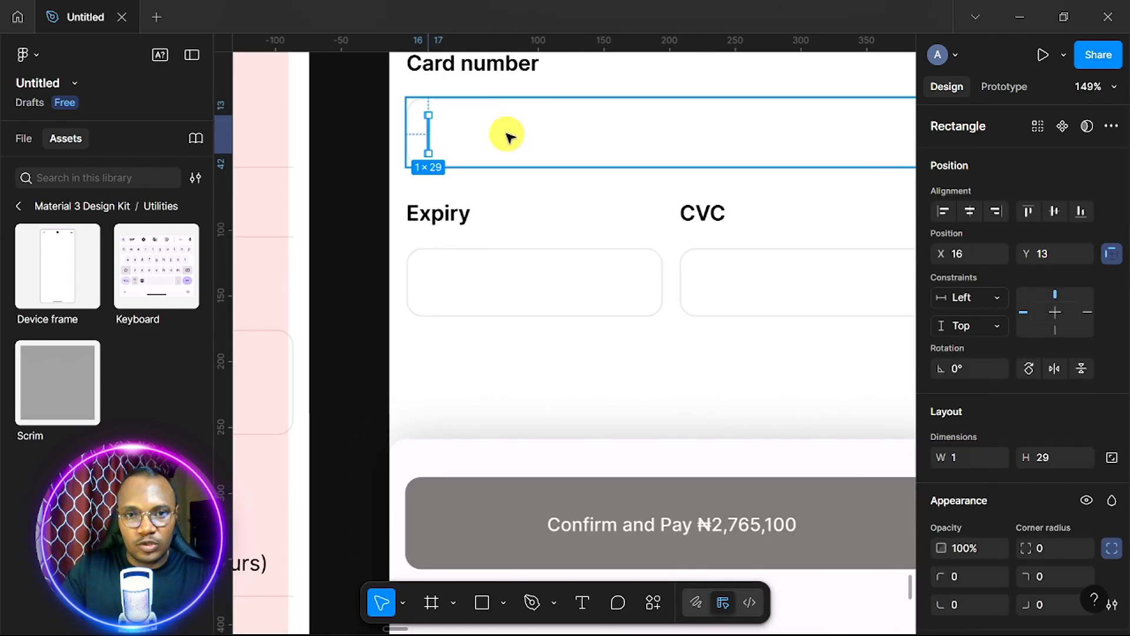
{"action": "left_click", "coordinate": [1055, 211]}
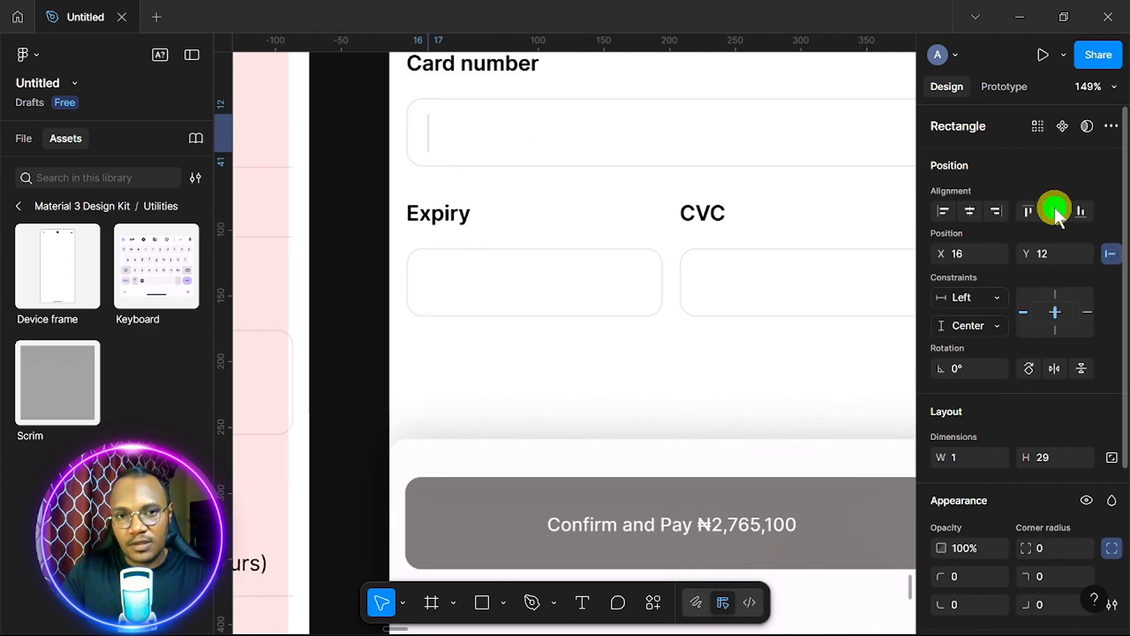
{"action": "scroll", "coordinate": [540, 188], "scroll_direction": "right", "scroll_amount": 5}
{"action": "scroll", "coordinate": [537, 184], "scroll_direction": "right", "scroll_amount": 10}
{"action": "key", "text": "Right"}
{"action": "key", "text": "Right"}
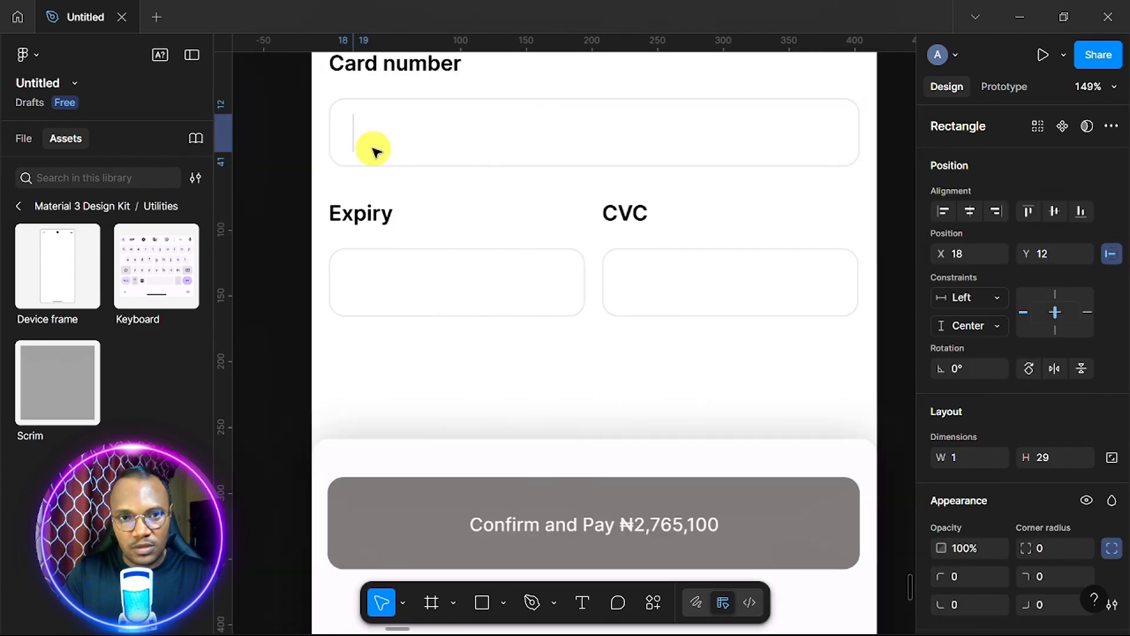
{"action": "scroll", "coordinate": [372, 148], "scroll_direction": "up", "scroll_amount": 3}
{"action": "key", "text": "Left"}
{"action": "key", "text": "Left"}
{"action": "key", "text": "Left"}
{"action": "key", "text": "Left"}
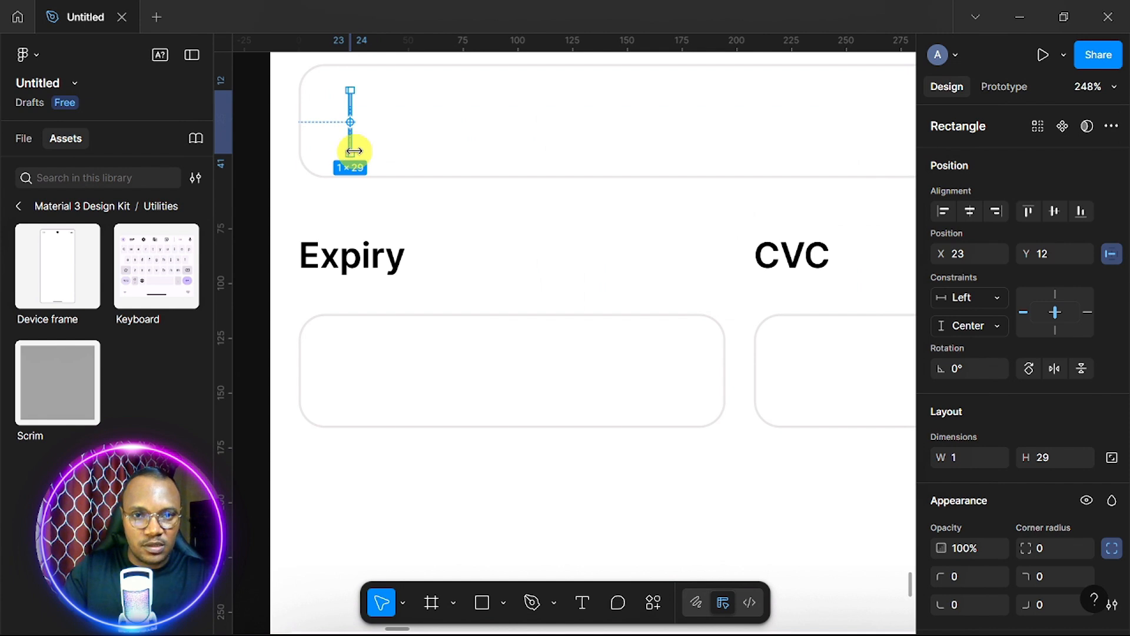
{"action": "left_click", "coordinate": [409, 134]}
{"action": "scroll", "coordinate": [410, 134], "scroll_direction": "down", "scroll_amount": 2}
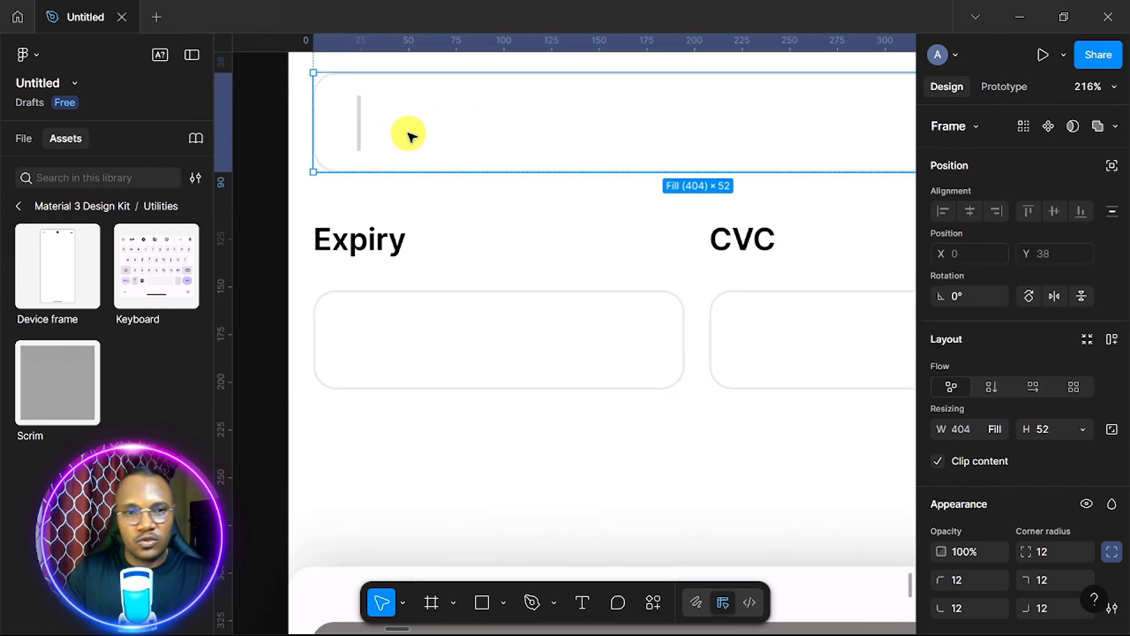
{"action": "left_click", "coordinate": [360, 118]}
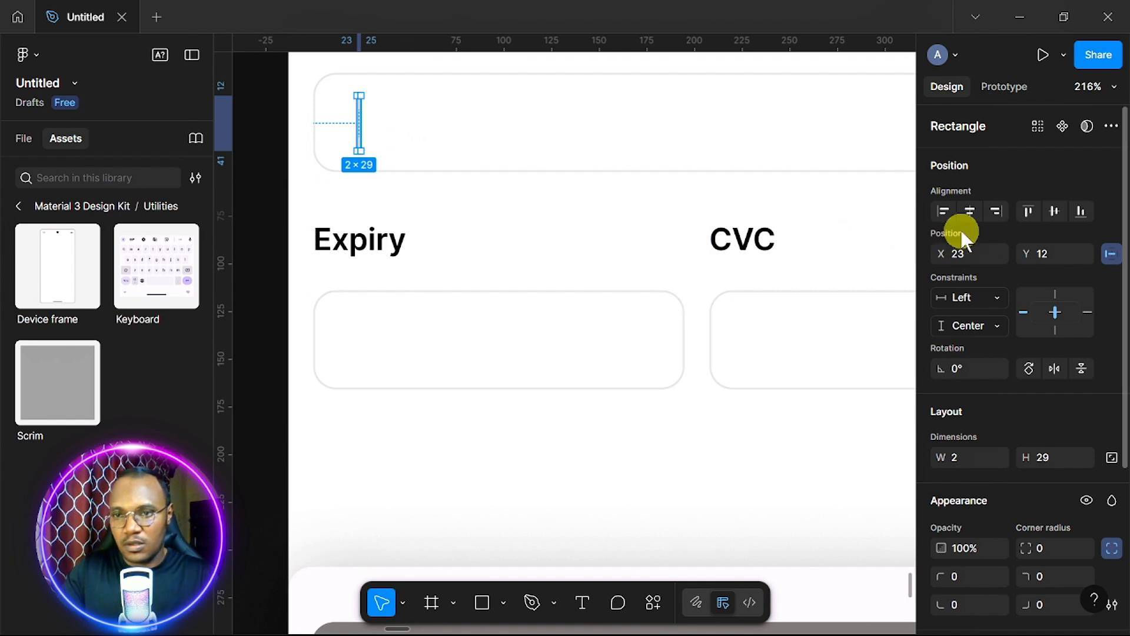
{"action": "left_click", "coordinate": [1057, 209]}
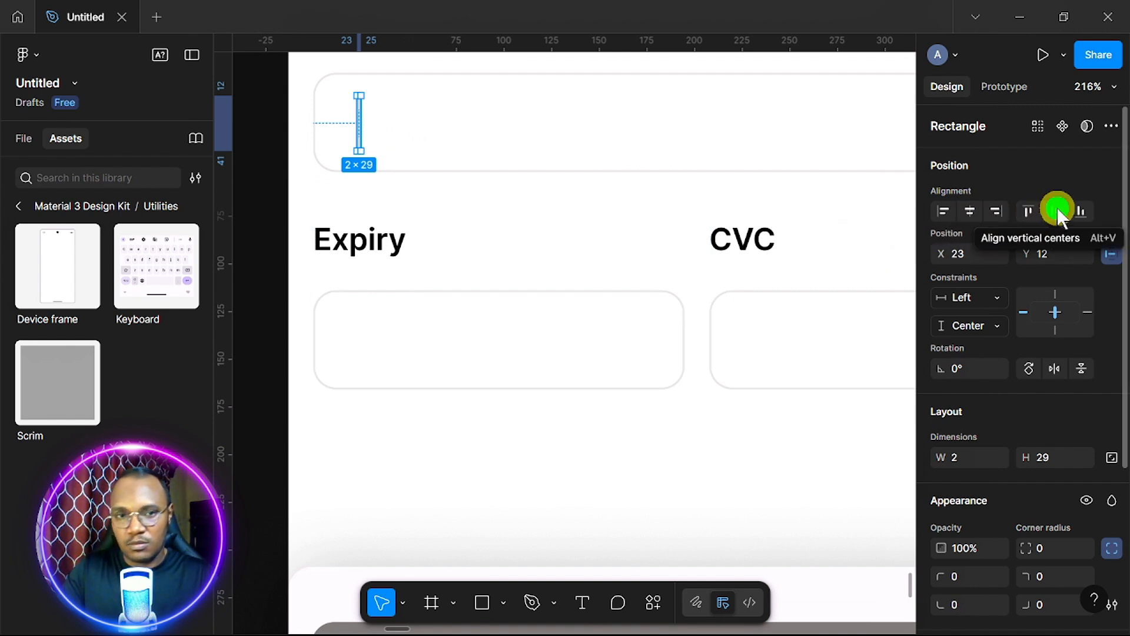
Fill the caret bar with blue 0075FF.
{"action": "double_click", "coordinate": [359, 121]}
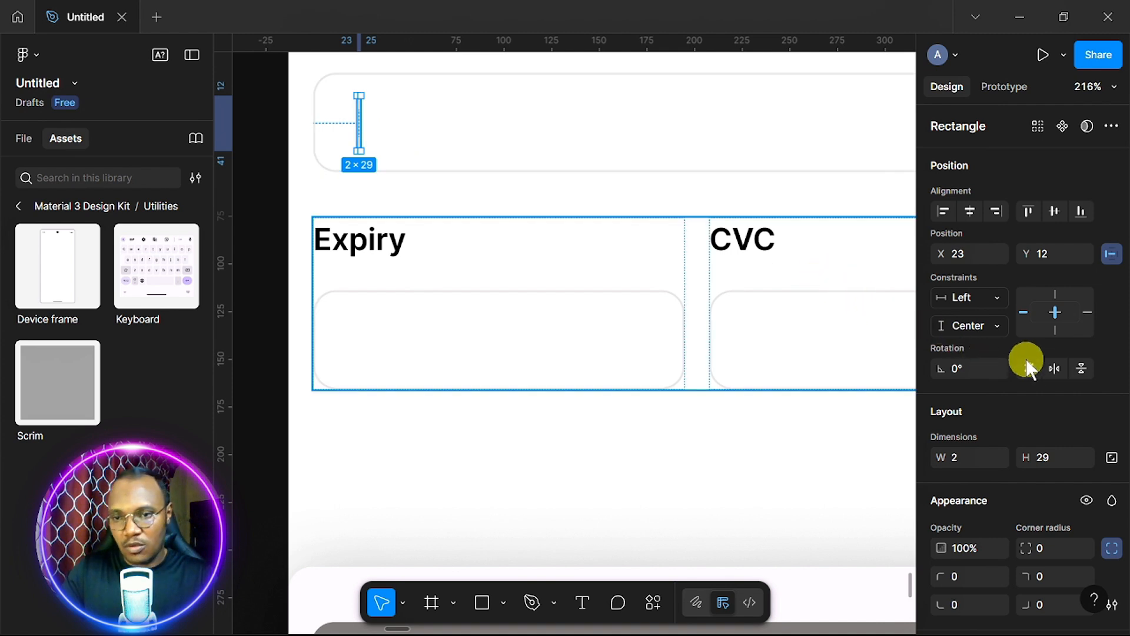
{"action": "scroll", "coordinate": [1018, 374], "scroll_direction": "down", "scroll_amount": 4}
{"action": "left_click", "coordinate": [942, 455]}
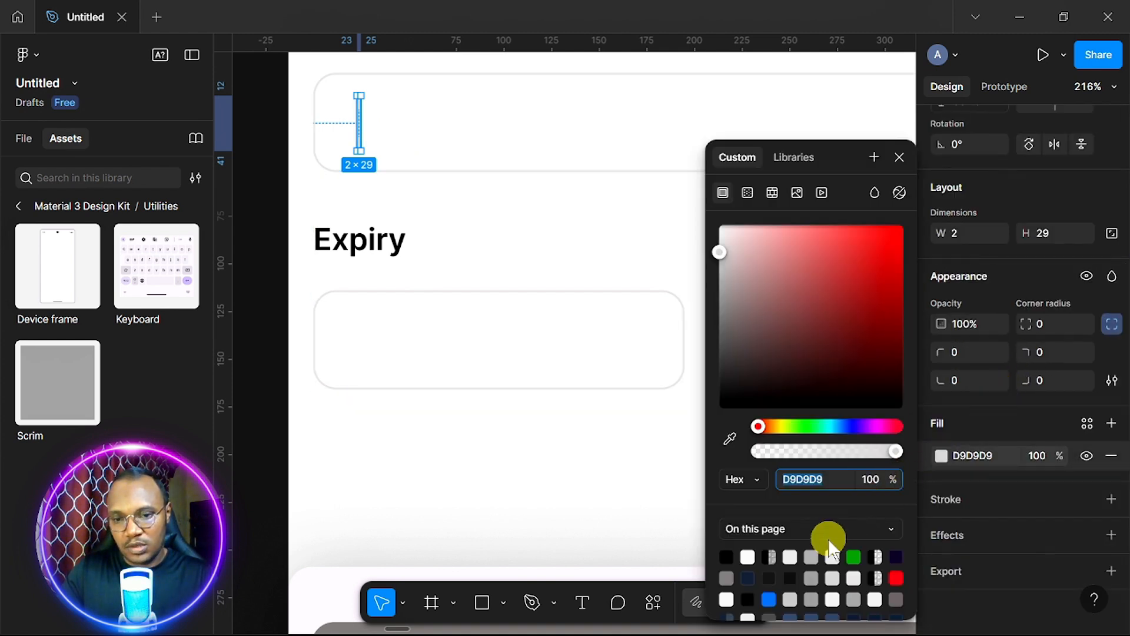
{"action": "left_click", "coordinate": [769, 599]}
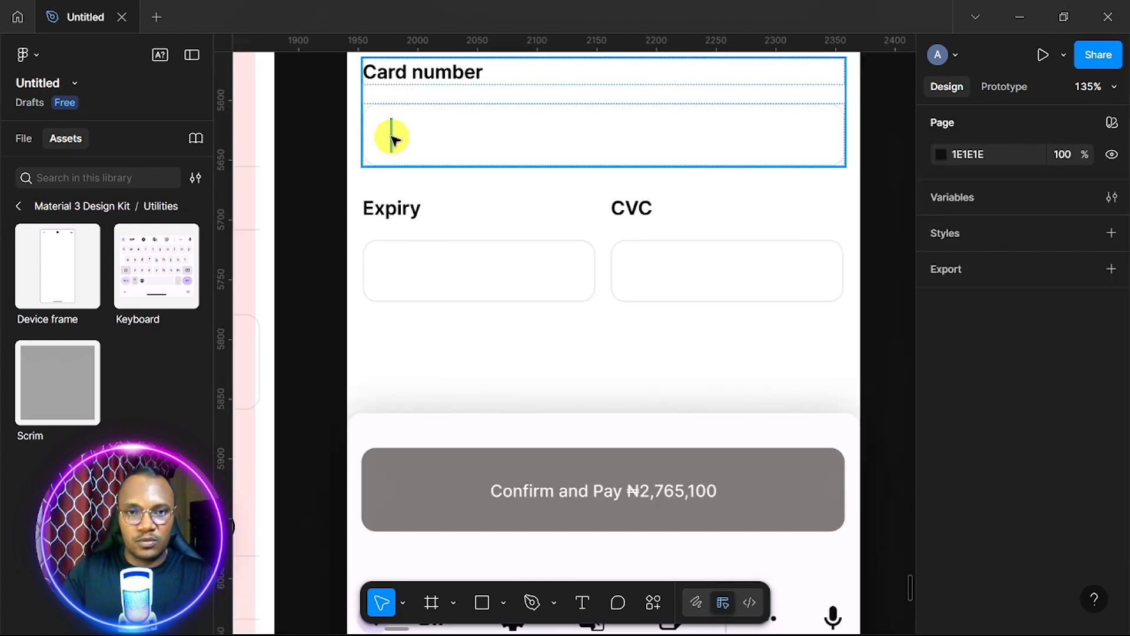
Move the blue caret bar onto empty canvas beside the screen.
{"action": "double_click", "coordinate": [392, 137]}
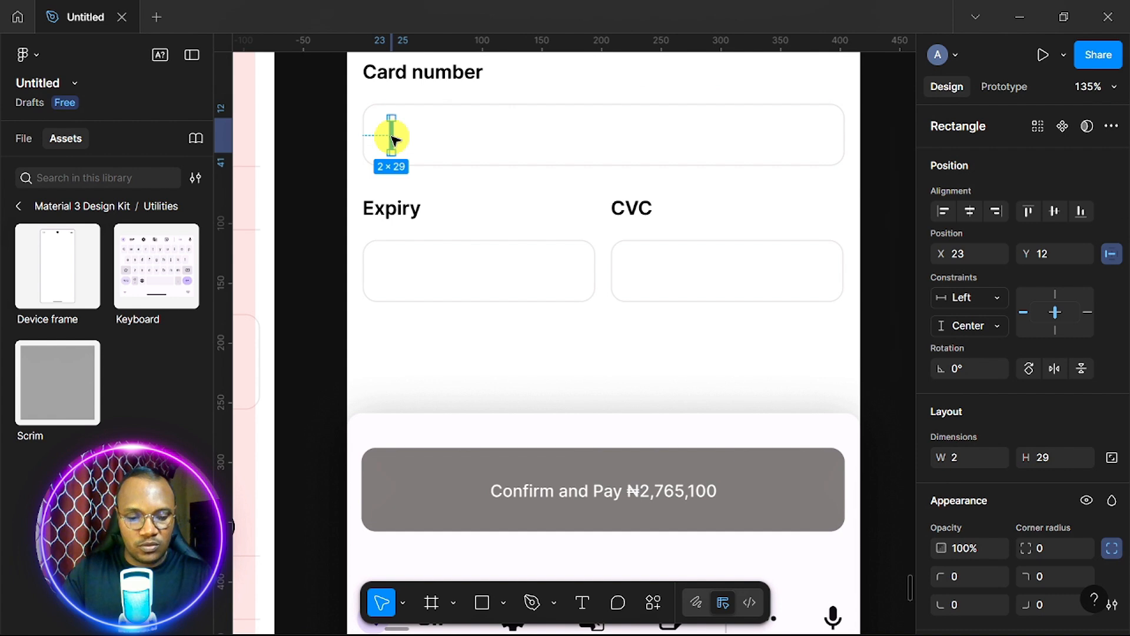
{"action": "left_click_drag", "start_coordinate": [470, 448], "coordinate": [827, 341]}
{"action": "scroll", "coordinate": [821, 365], "scroll_direction": "up", "scroll_amount": 4}
{"action": "scroll", "coordinate": [821, 365], "scroll_direction": "right", "scroll_amount": 4}
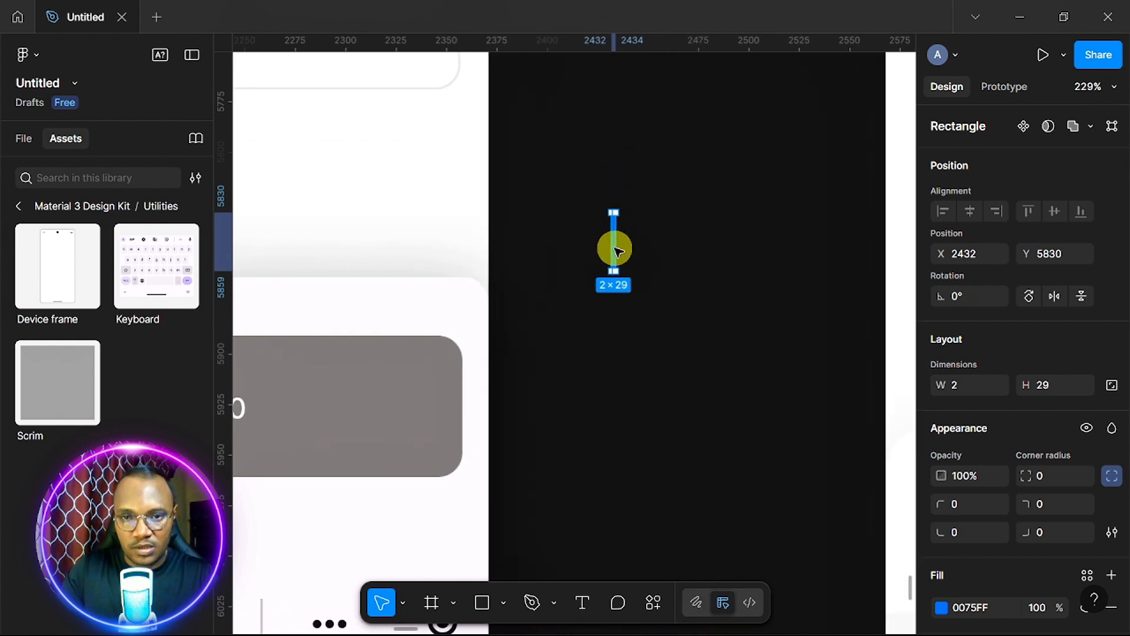
{"action": "scroll", "coordinate": [617, 251], "scroll_direction": "up", "scroll_amount": 4}
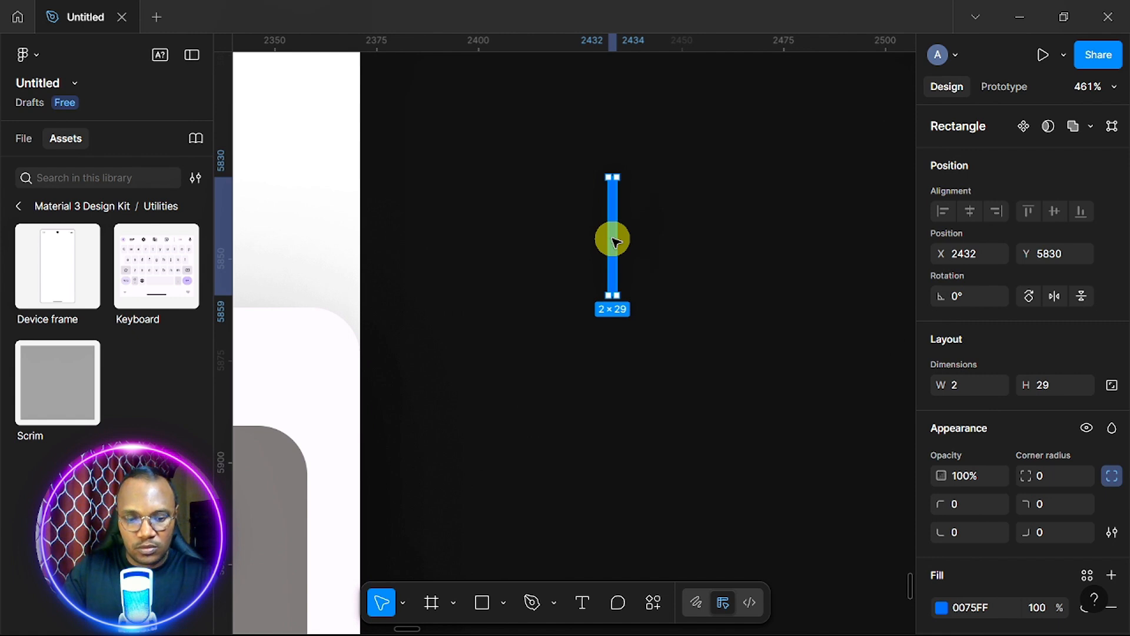
Duplicate the blue bar just to its right and select both bars.
{"action": "left_click_drag", "start_coordinate": [618, 236], "coordinate": [659, 239]}
{"action": "scroll", "coordinate": [659, 242], "scroll_direction": "up", "scroll_amount": 3}
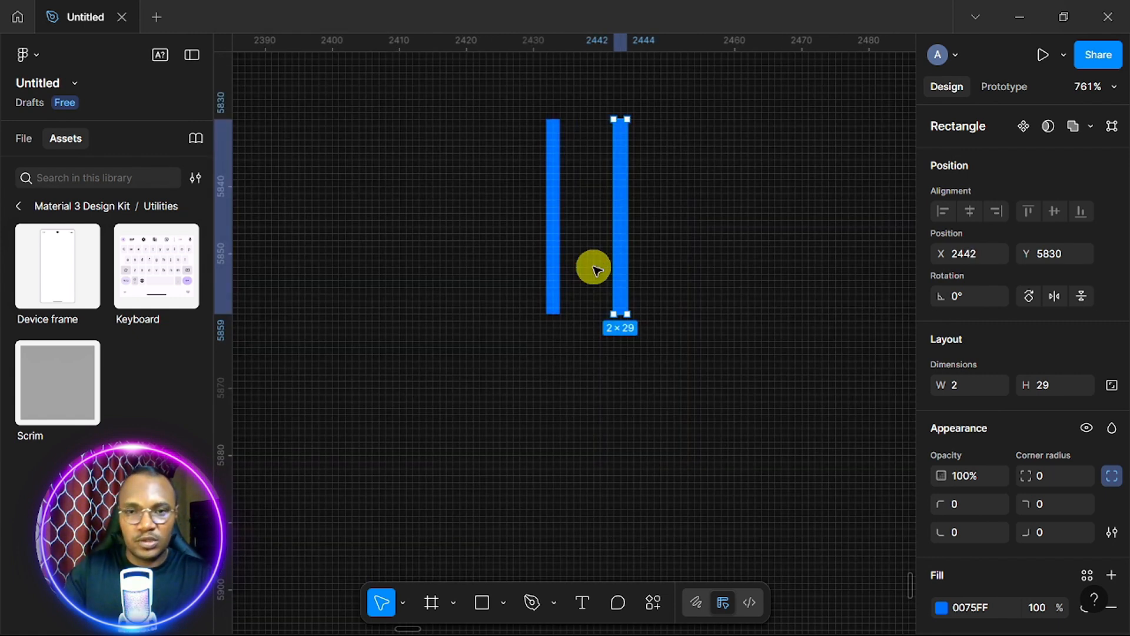
{"action": "left_click", "coordinate": [464, 54]}
{"action": "left_click_drag", "start_coordinate": [480, 96], "coordinate": [794, 310]}
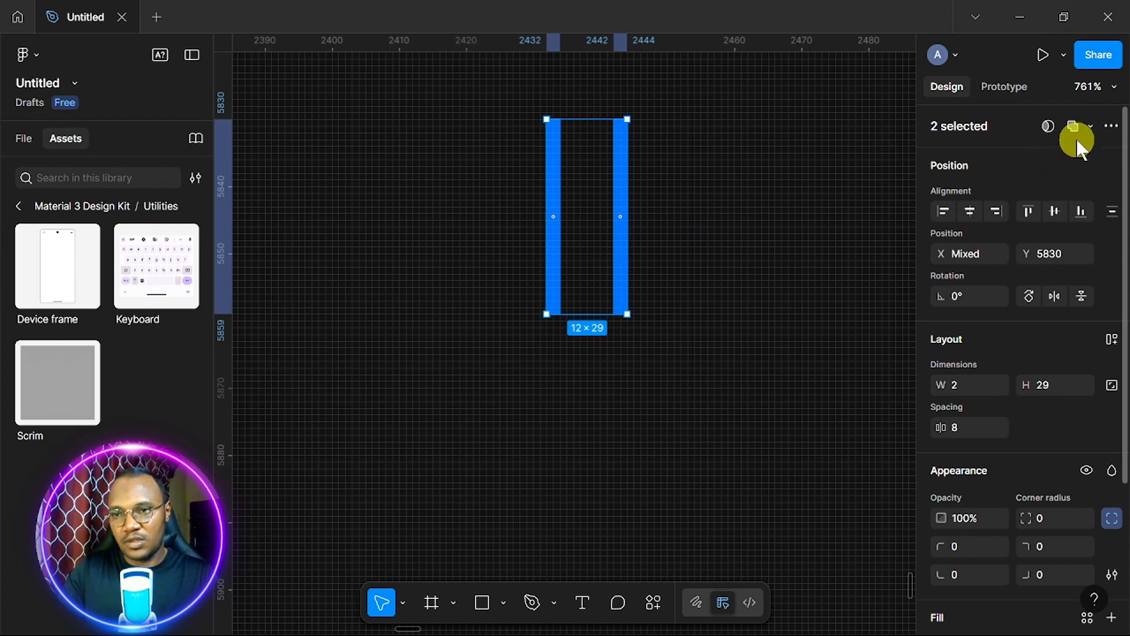
Turn the two blue bars into a component set with two variants.
{"action": "left_click", "coordinate": [1109, 126]}
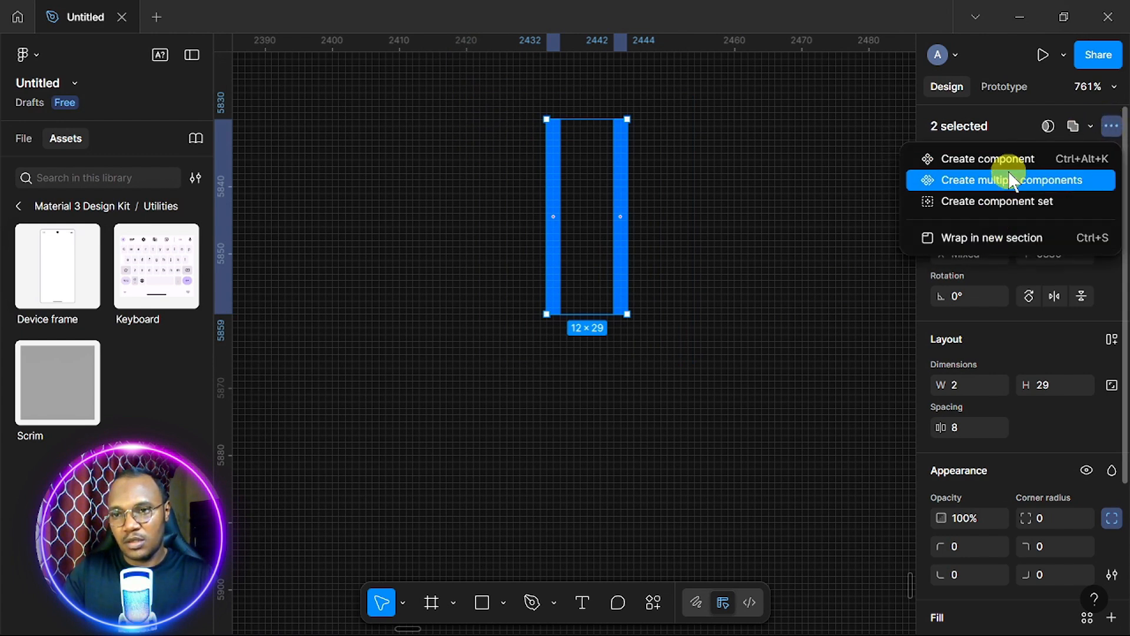
{"action": "left_click", "coordinate": [878, 190]}
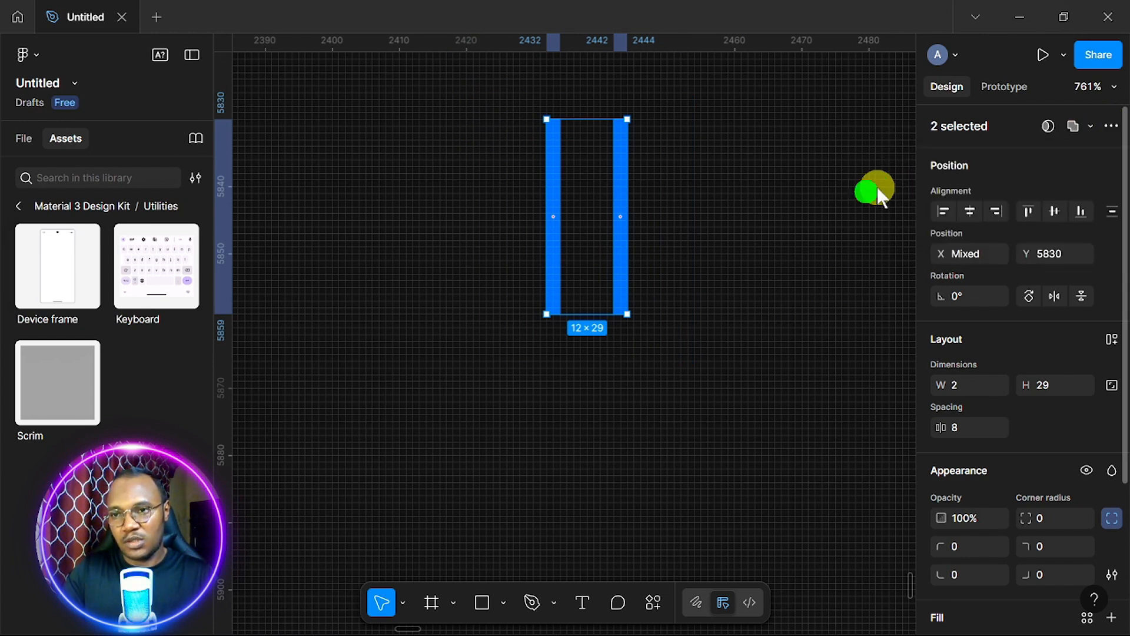
{"action": "left_click", "coordinate": [1092, 125]}
{"action": "left_click", "coordinate": [841, 189]}
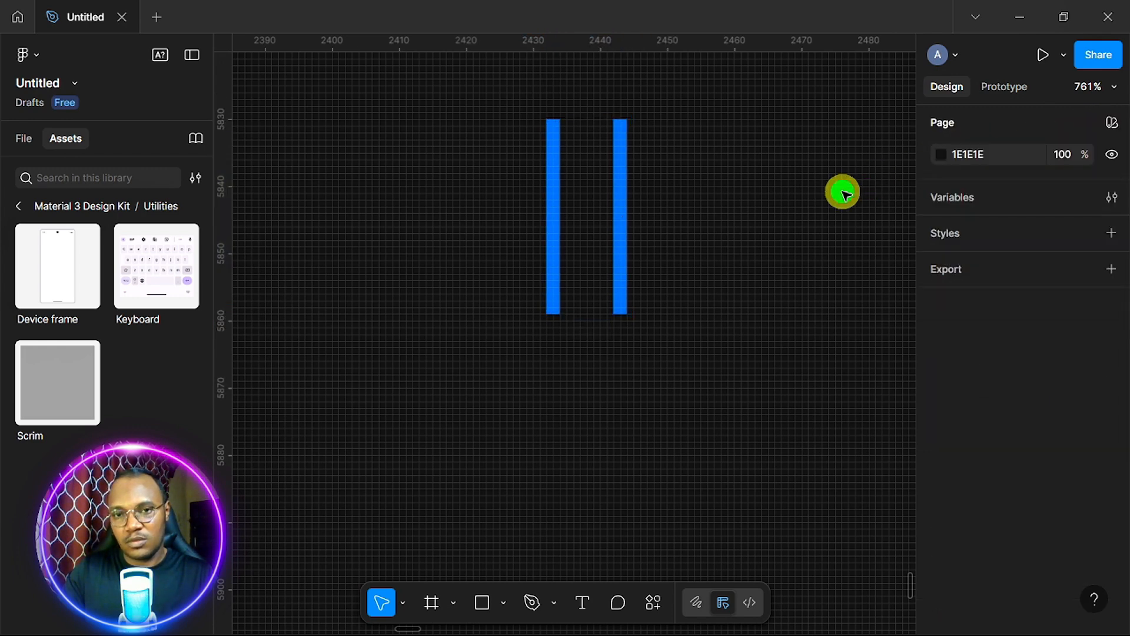
{"action": "left_click_drag", "start_coordinate": [497, 104], "coordinate": [689, 328]}
{"action": "left_click", "coordinate": [604, 176]}
{"action": "left_click", "coordinate": [621, 190]}
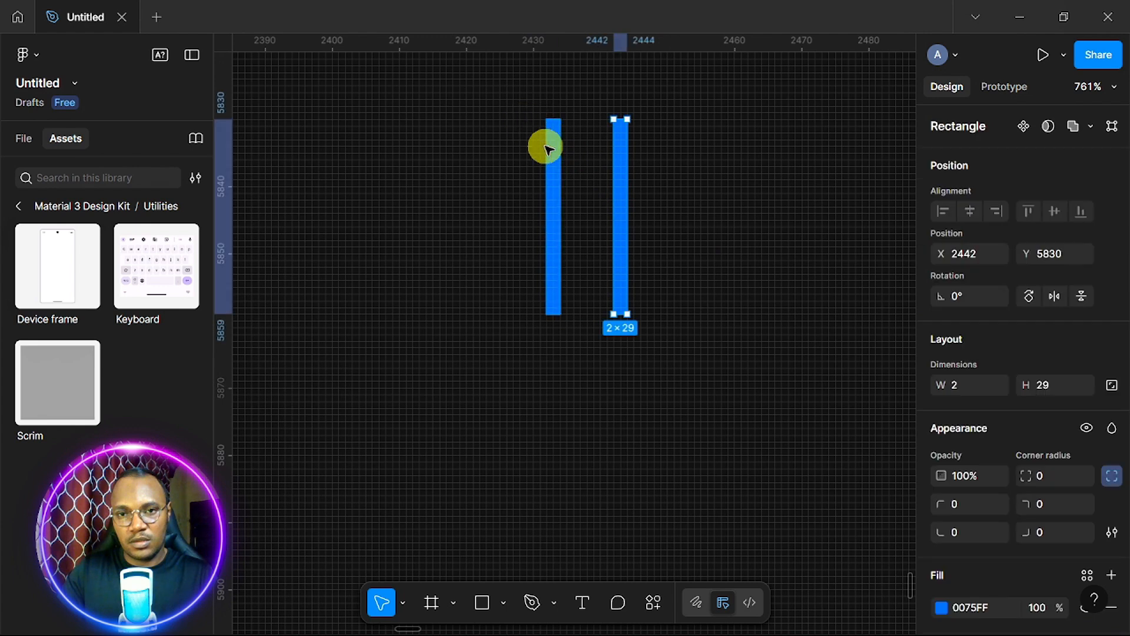
{"action": "left_click", "coordinate": [546, 146]}
{"action": "left_click_drag", "start_coordinate": [499, 97], "coordinate": [701, 350]}
{"action": "left_click", "coordinate": [1111, 125]}
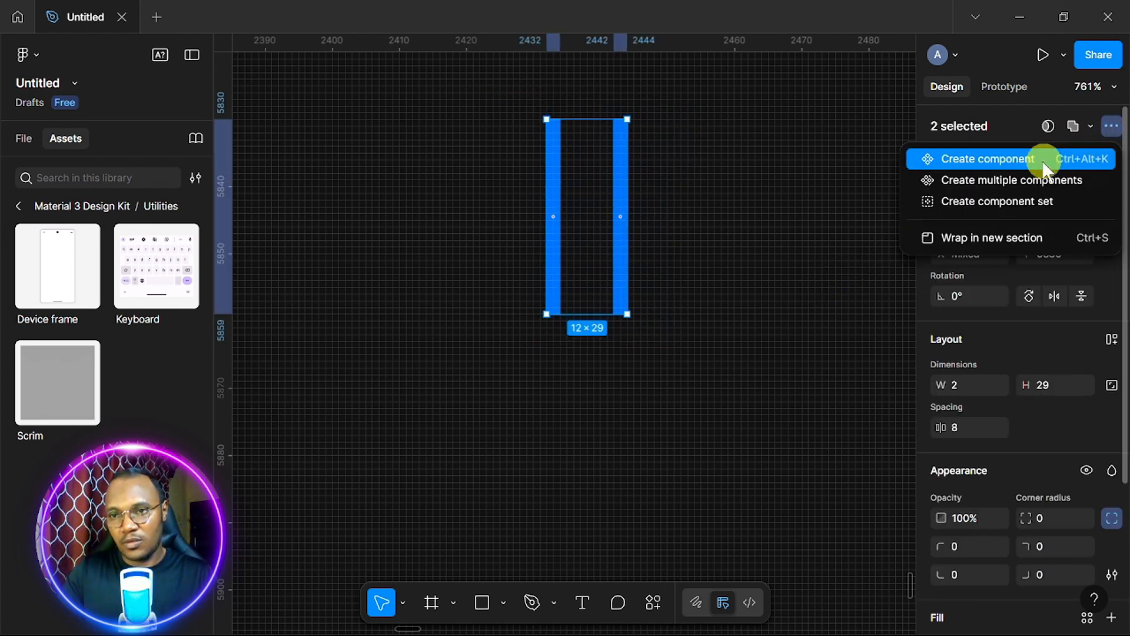
{"action": "left_click", "coordinate": [1016, 204]}
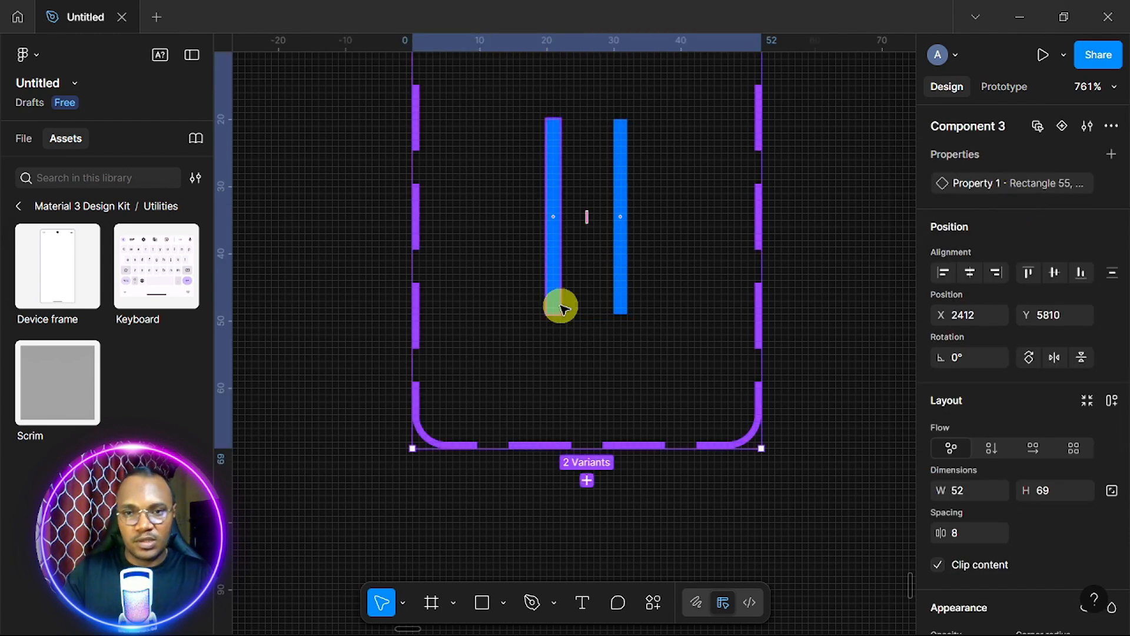
Set the right caret variant's opacity to 0% and switch to Prototype mode.
{"action": "left_click", "coordinate": [622, 239]}
{"action": "scroll", "coordinate": [1043, 456], "scroll_direction": "down", "scroll_amount": 4}
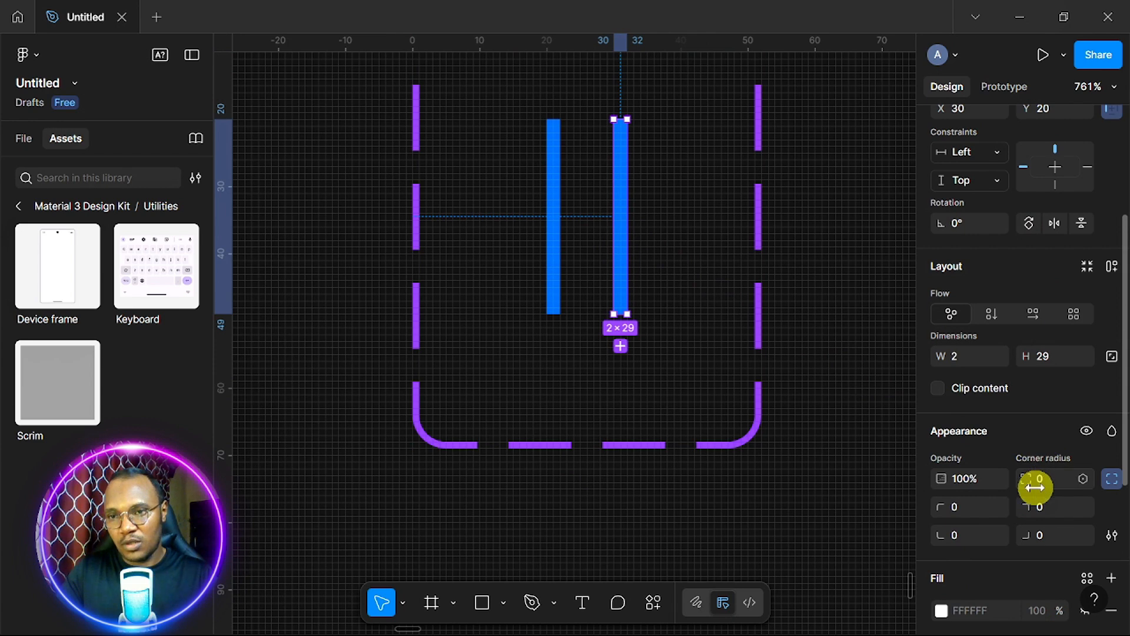
{"action": "scroll", "coordinate": [1035, 487], "scroll_direction": "up", "scroll_amount": 4}
{"action": "scroll", "coordinate": [1001, 353], "scroll_direction": "down", "scroll_amount": 5}
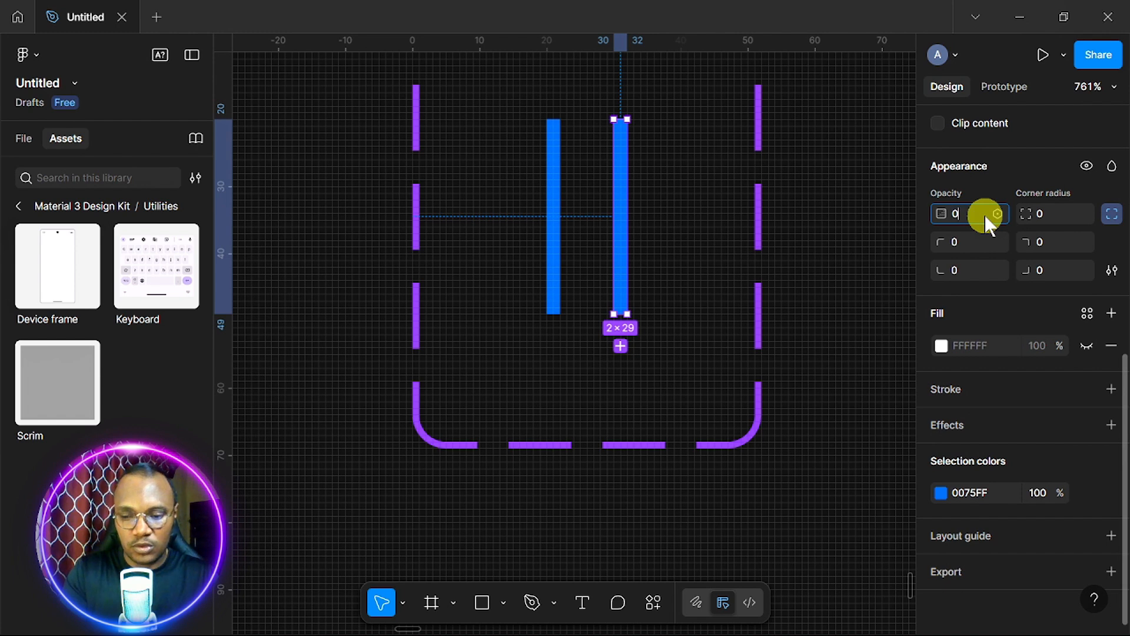
{"action": "key", "text": "Return"}
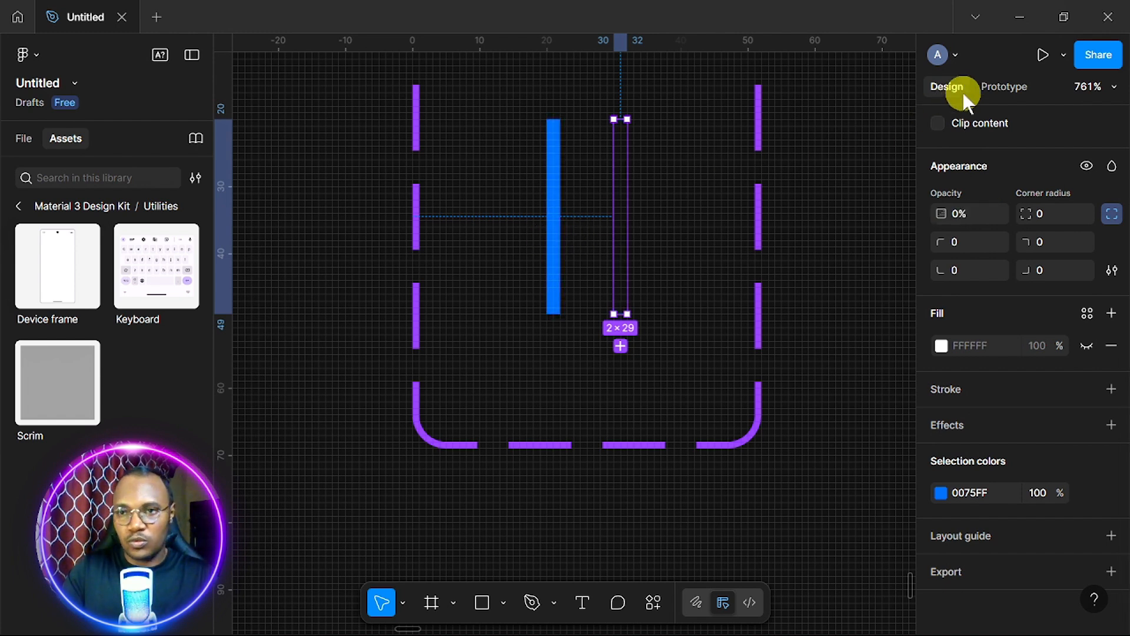
{"action": "left_click", "coordinate": [1000, 88]}
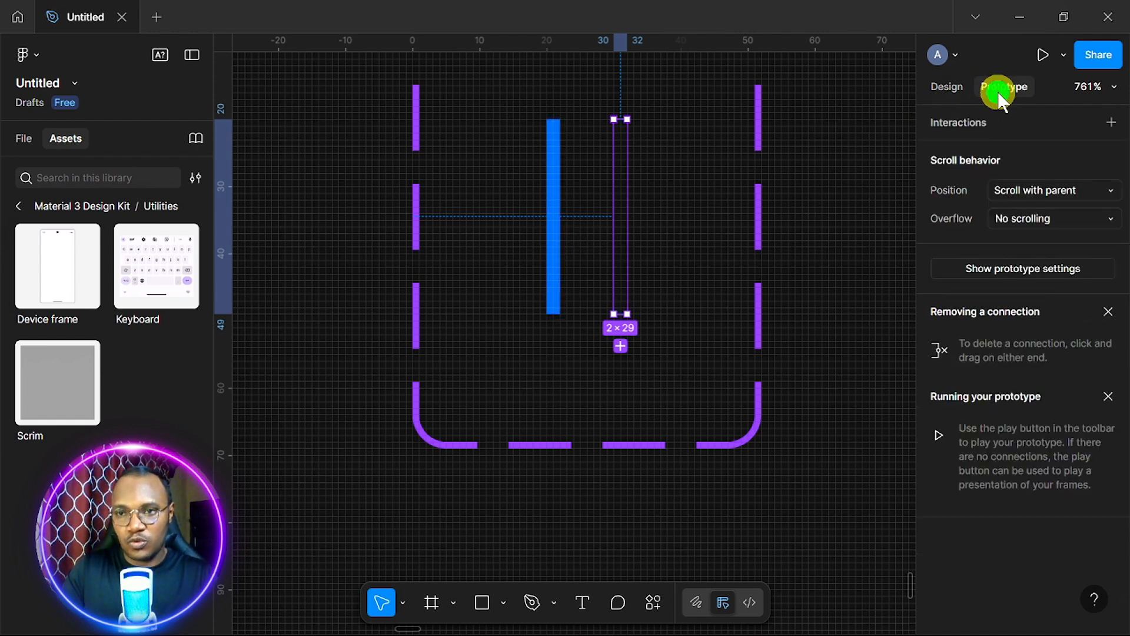
Link the blue bar to the transparent variant with a 1 ms After delay, Instant transition.
{"action": "left_click", "coordinate": [555, 222]}
{"action": "left_click_drag", "start_coordinate": [561, 219], "coordinate": [620, 219]}
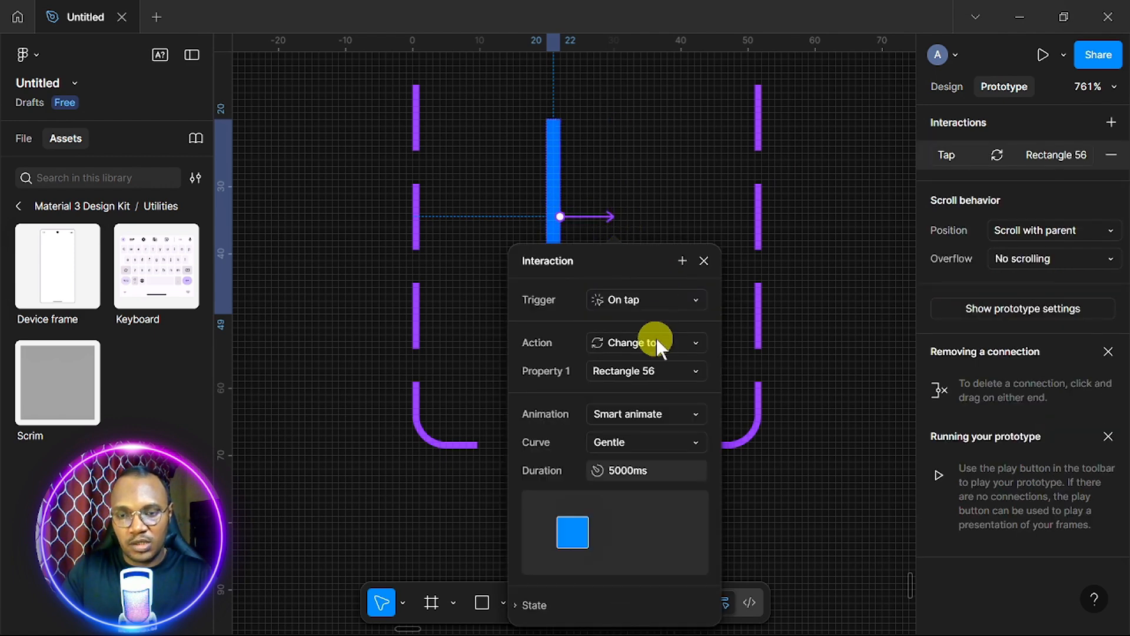
{"action": "left_click", "coordinate": [696, 303]}
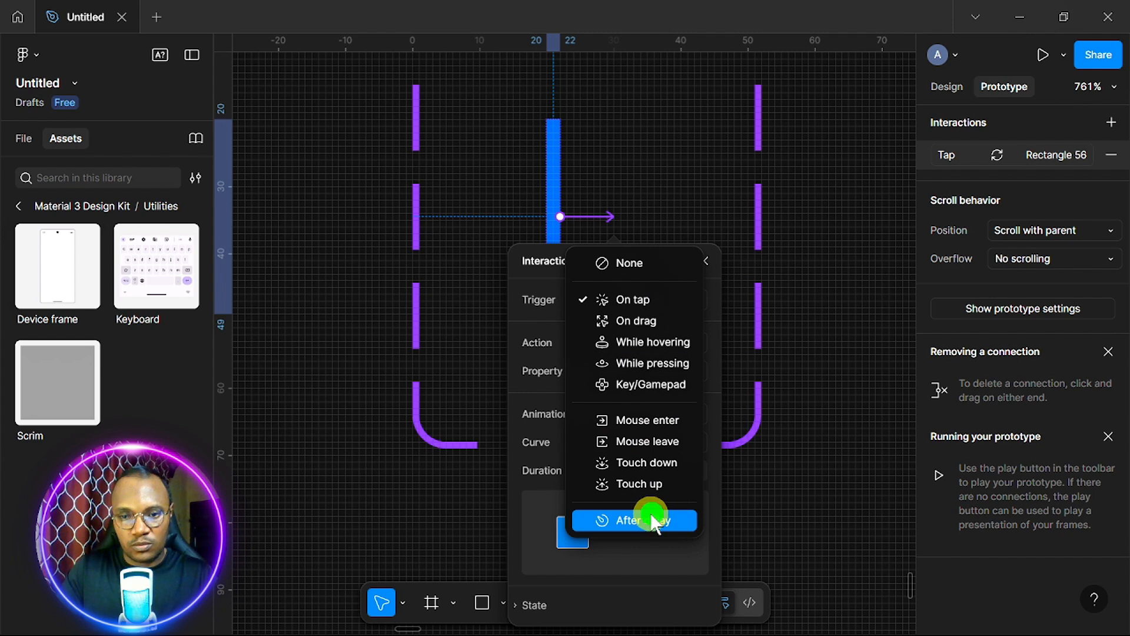
{"action": "left_click", "coordinate": [654, 521]}
{"action": "left_click", "coordinate": [659, 335]}
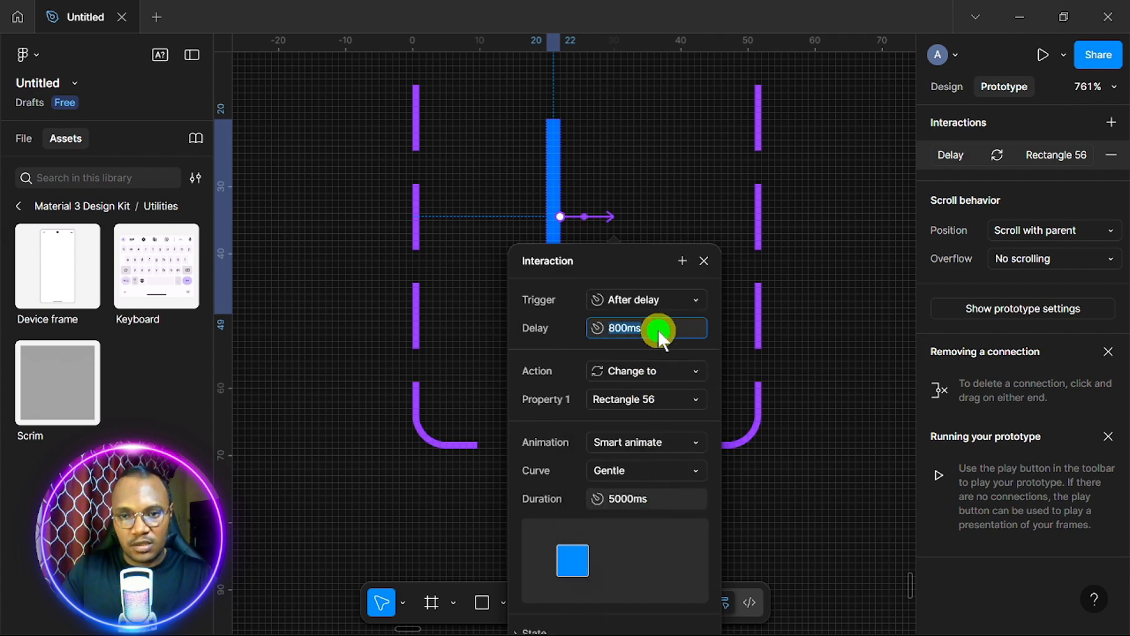
{"action": "type", "text": "1"}
{"action": "key", "text": "Return"}
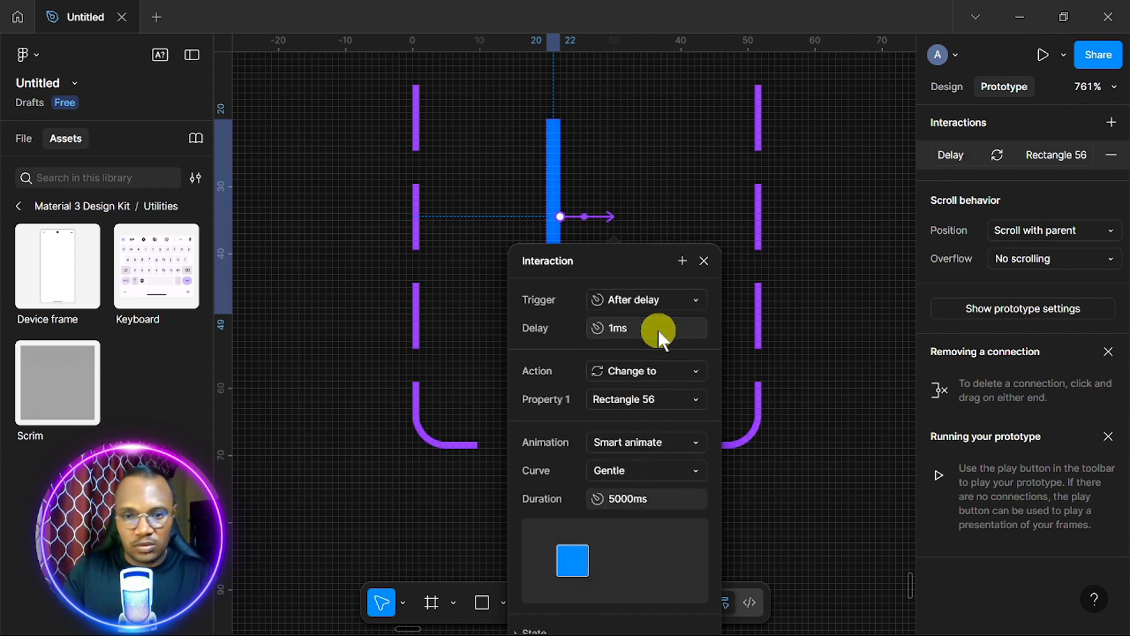
{"action": "left_click", "coordinate": [693, 435]}
{"action": "left_click", "coordinate": [686, 404]}
{"action": "left_click", "coordinate": [707, 257]}
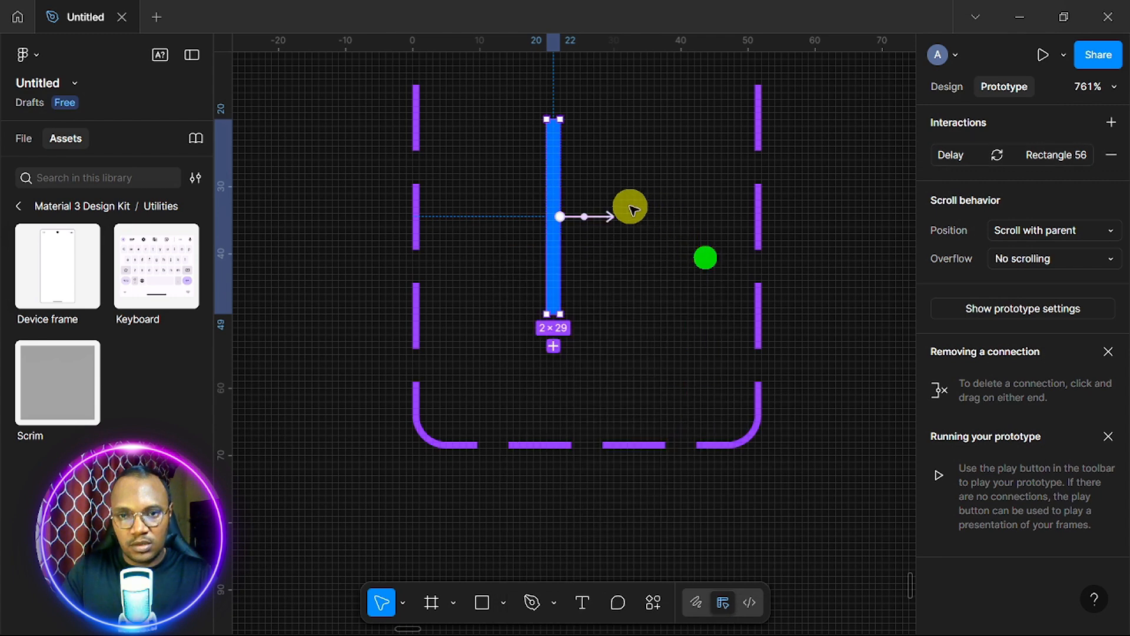
Link the transparent bar back to the blue bar with an After delay trigger.
{"action": "left_click", "coordinate": [620, 187]}
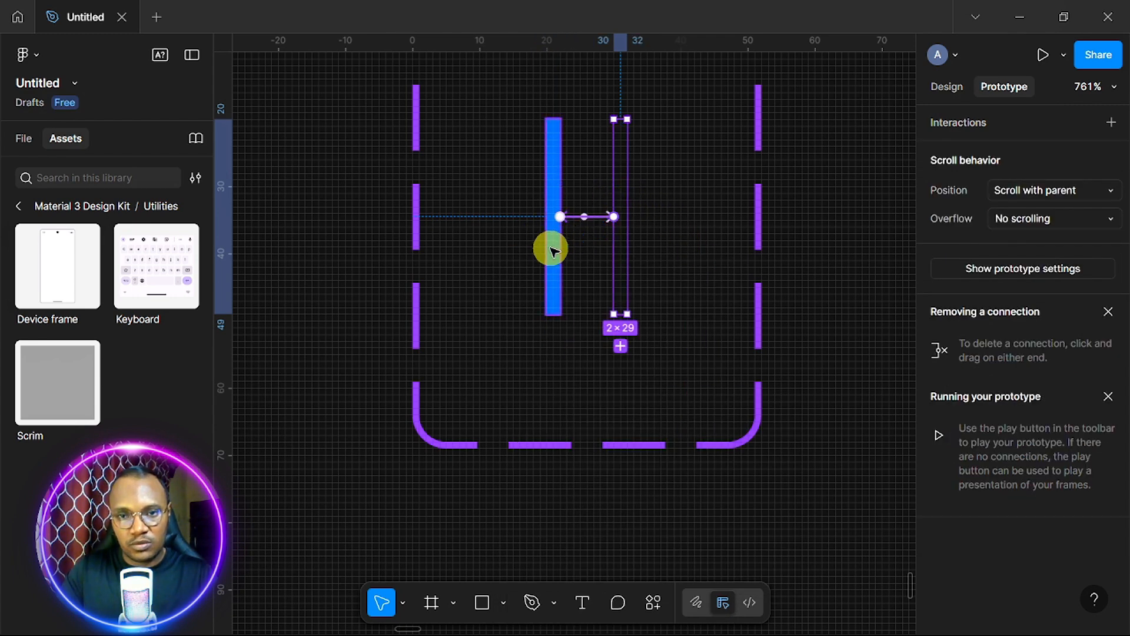
{"action": "left_click_drag", "start_coordinate": [613, 216], "coordinate": [552, 250]}
{"action": "left_click", "coordinate": [641, 298]}
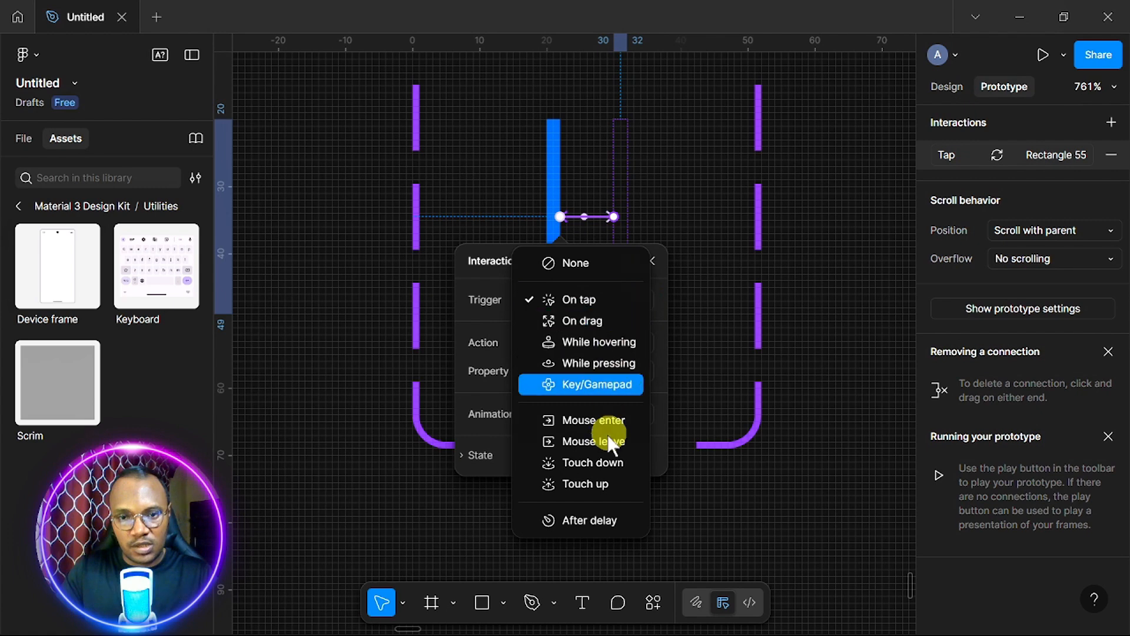
{"action": "left_click", "coordinate": [589, 520]}
{"action": "left_click", "coordinate": [600, 330]}
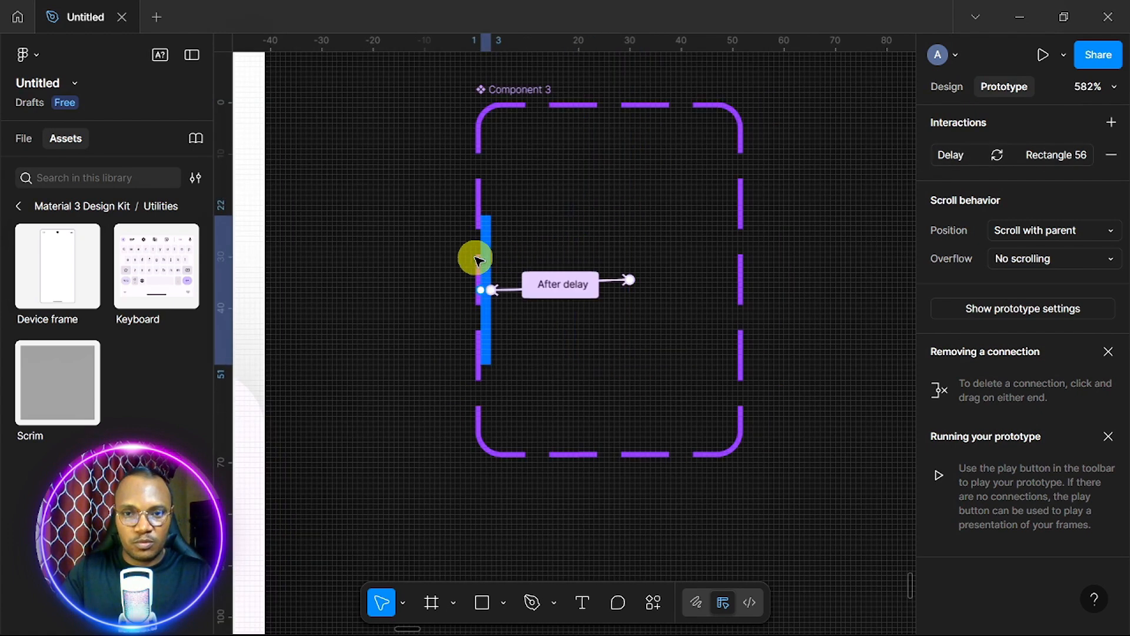
Place a copy of the blue bar to the left of the component set.
{"action": "left_click_drag", "start_coordinate": [475, 257], "coordinate": [482, 293]}
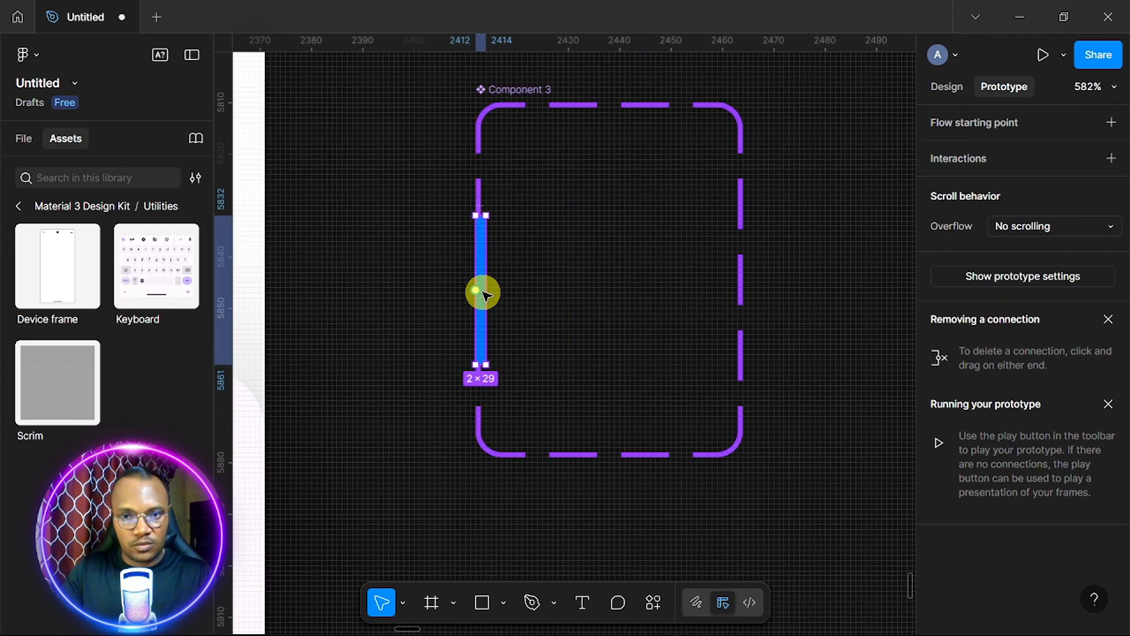
{"action": "key", "text": "ctrl+z"}
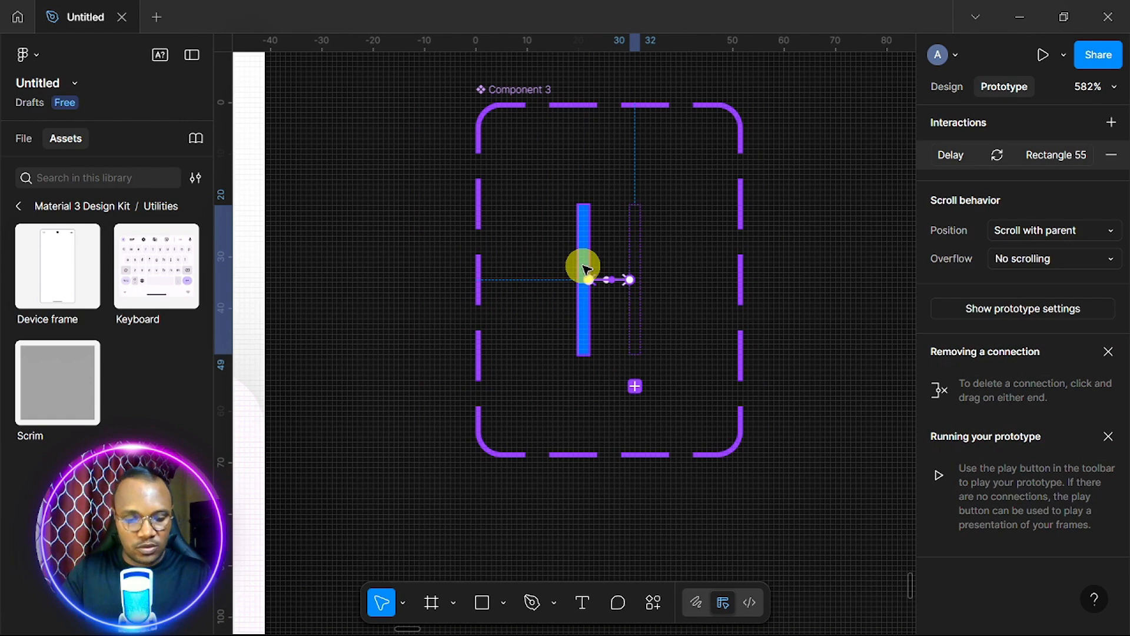
{"action": "left_click_drag", "start_coordinate": [587, 269], "coordinate": [377, 274]}
{"action": "scroll", "coordinate": [509, 294], "scroll_direction": "down", "scroll_amount": 8}
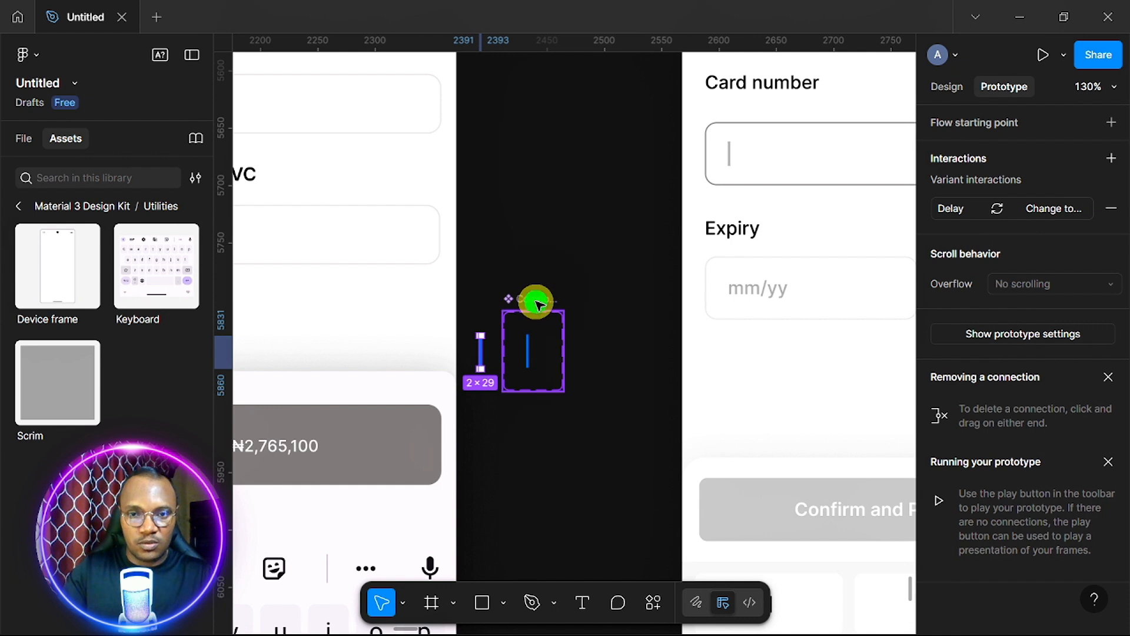
Move the cursor component set above the screens and cut the loose cursor copy.
{"action": "left_click_drag", "start_coordinate": [535, 305], "coordinate": [532, 79]}
{"action": "scroll", "coordinate": [532, 78], "scroll_direction": "down", "scroll_amount": 3}
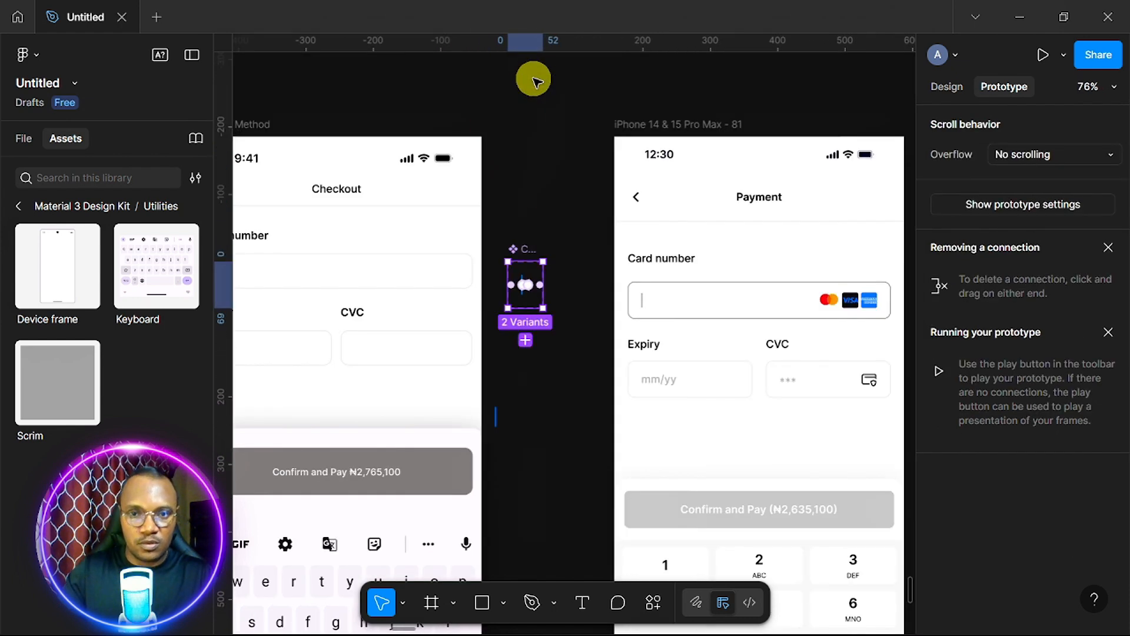
{"action": "left_click_drag", "start_coordinate": [533, 255], "coordinate": [384, 169]}
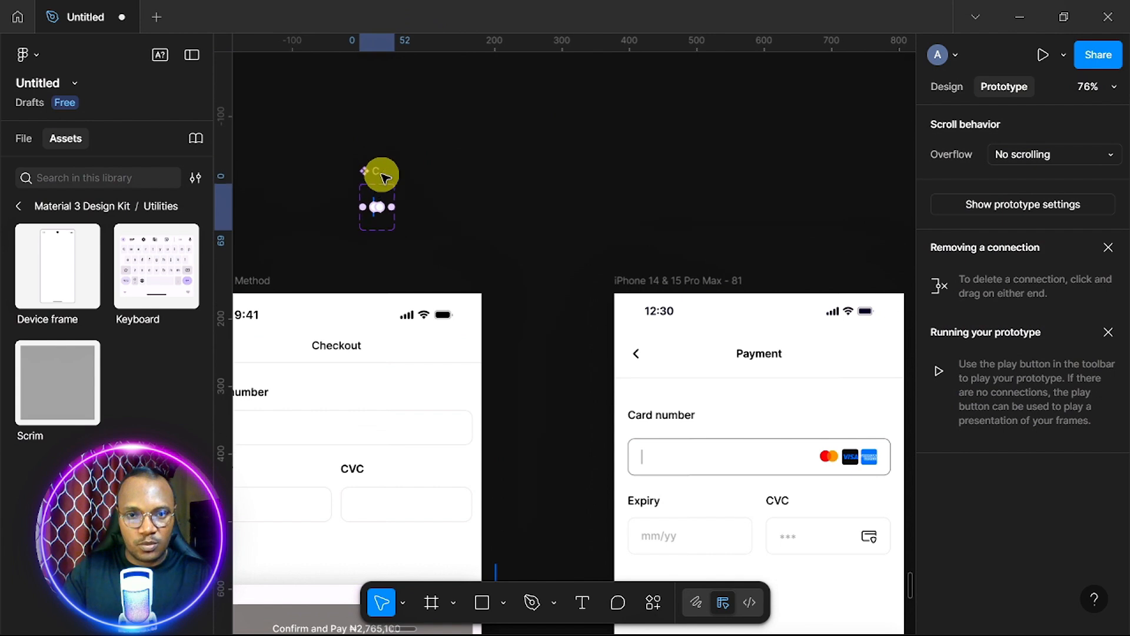
{"action": "scroll", "coordinate": [513, 474], "scroll_direction": "down", "scroll_amount": 5}
{"action": "scroll", "coordinate": [510, 477], "scroll_direction": "left", "scroll_amount": 1}
{"action": "scroll", "coordinate": [510, 480], "scroll_direction": "right", "scroll_amount": 2}
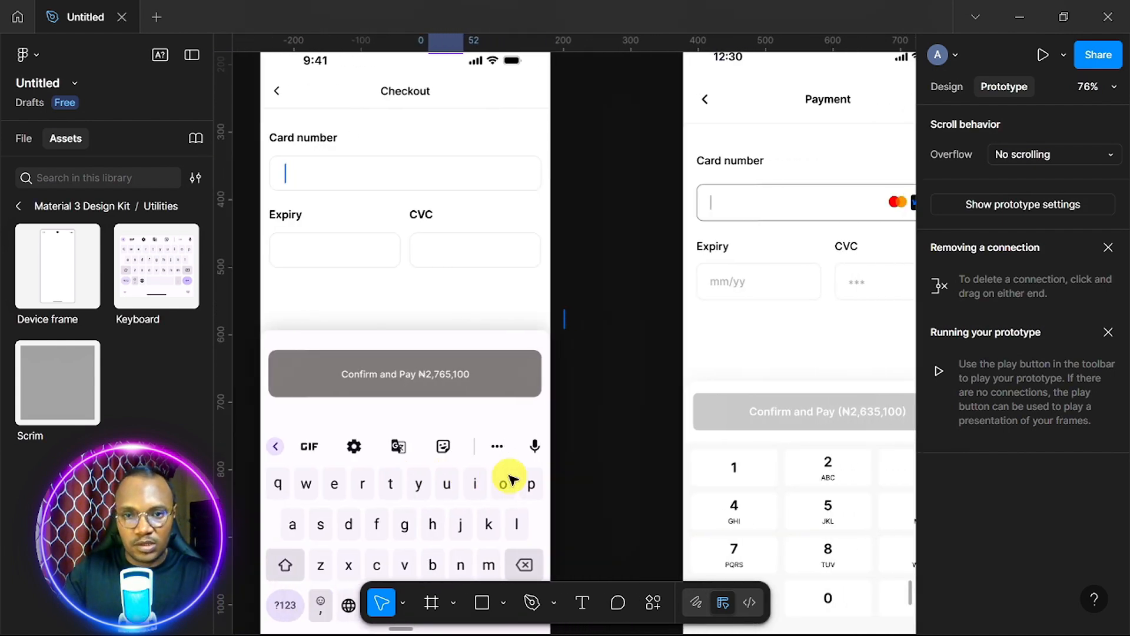
{"action": "left_click", "coordinate": [565, 318]}
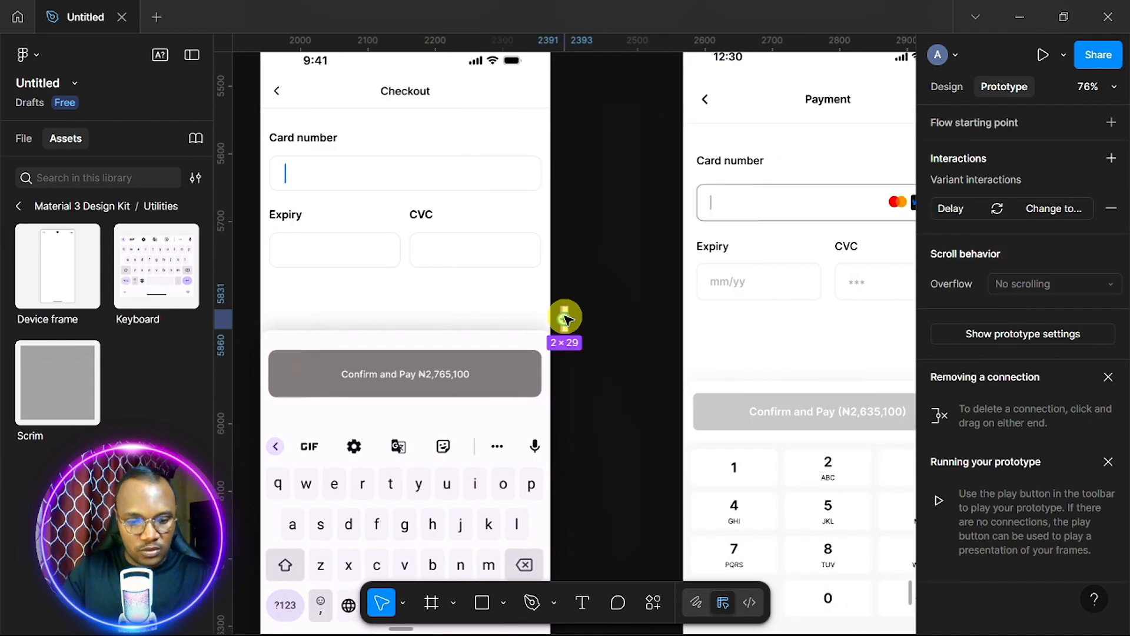
{"action": "key", "text": "Delete"}
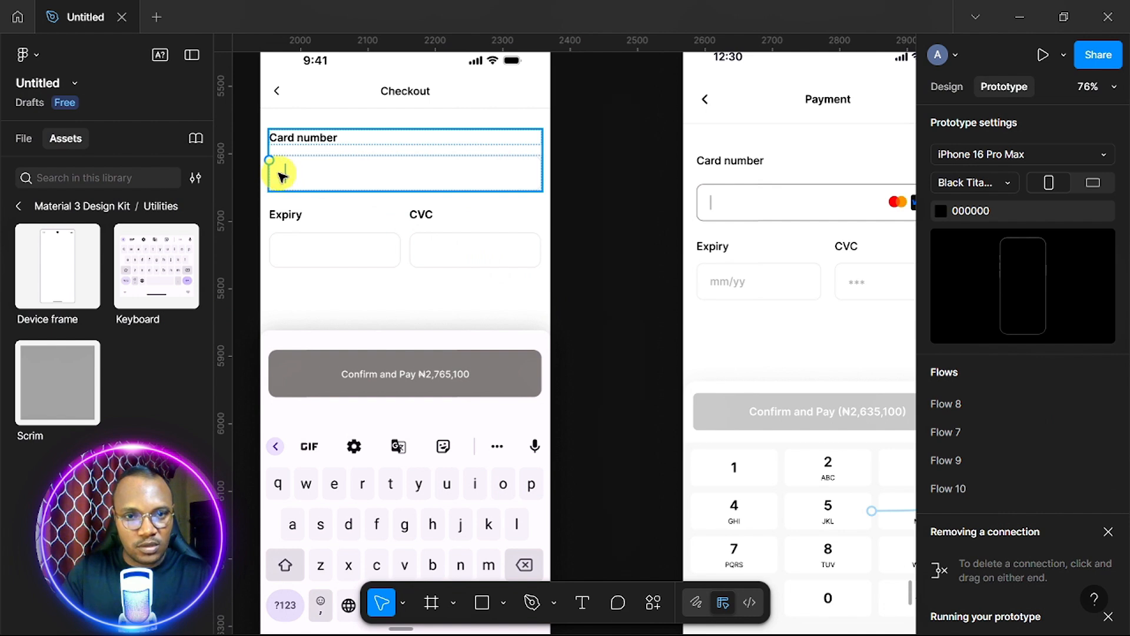
Replace the caret line in the Card number field with the cut cursor instance.
{"action": "scroll", "coordinate": [284, 174], "scroll_direction": "up", "scroll_amount": 5}
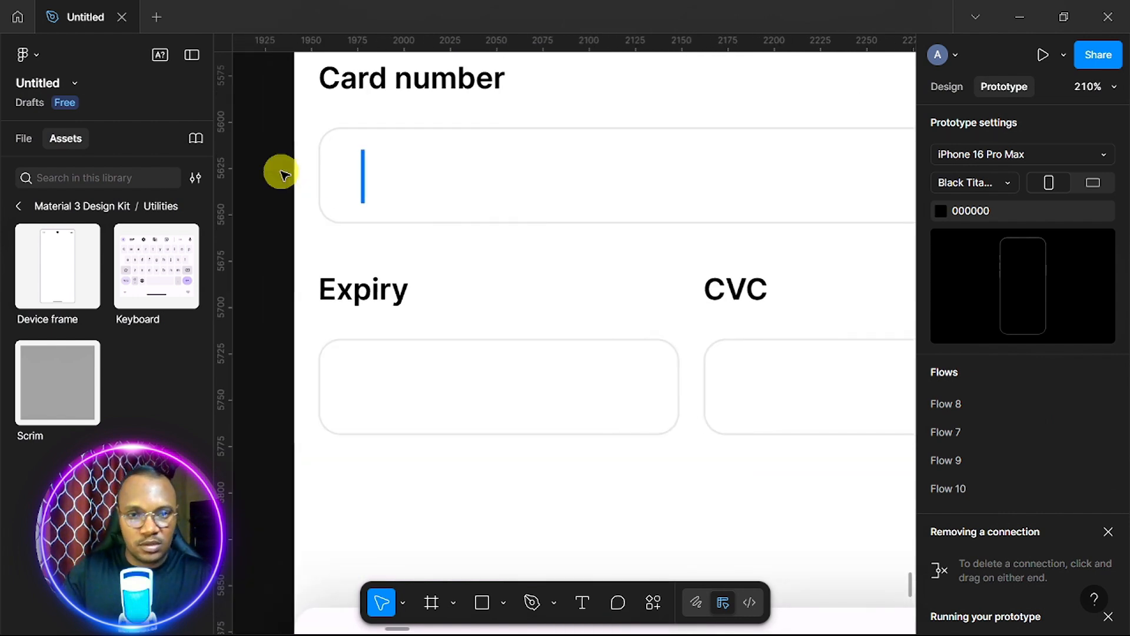
{"action": "left_click", "coordinate": [364, 178]}
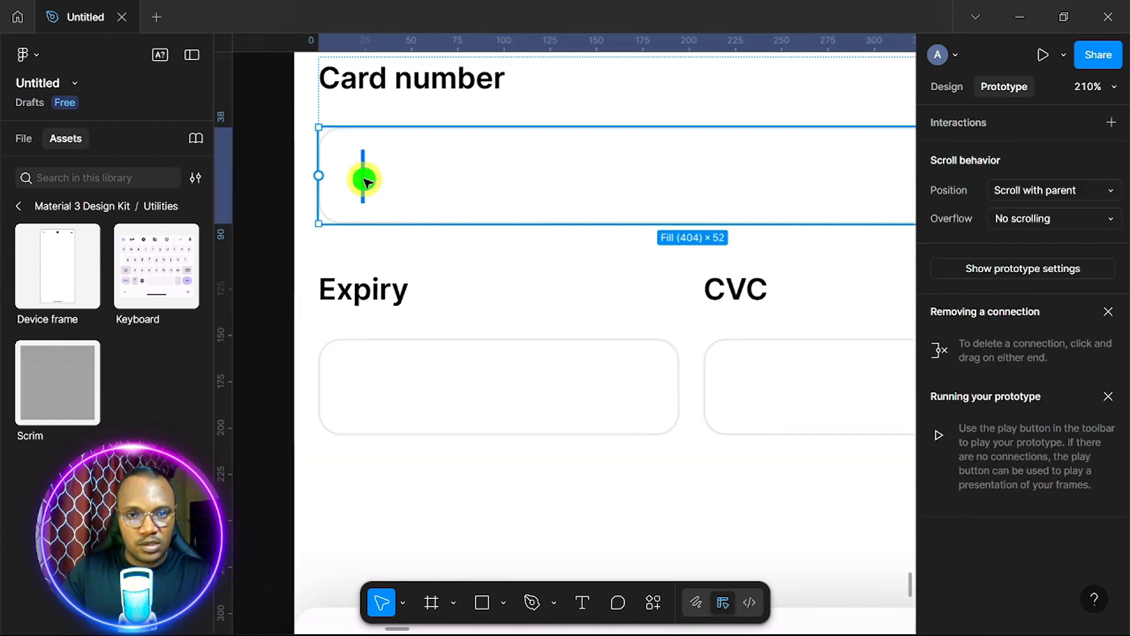
{"action": "double_click", "coordinate": [364, 178]}
{"action": "right_click", "coordinate": [364, 178]}
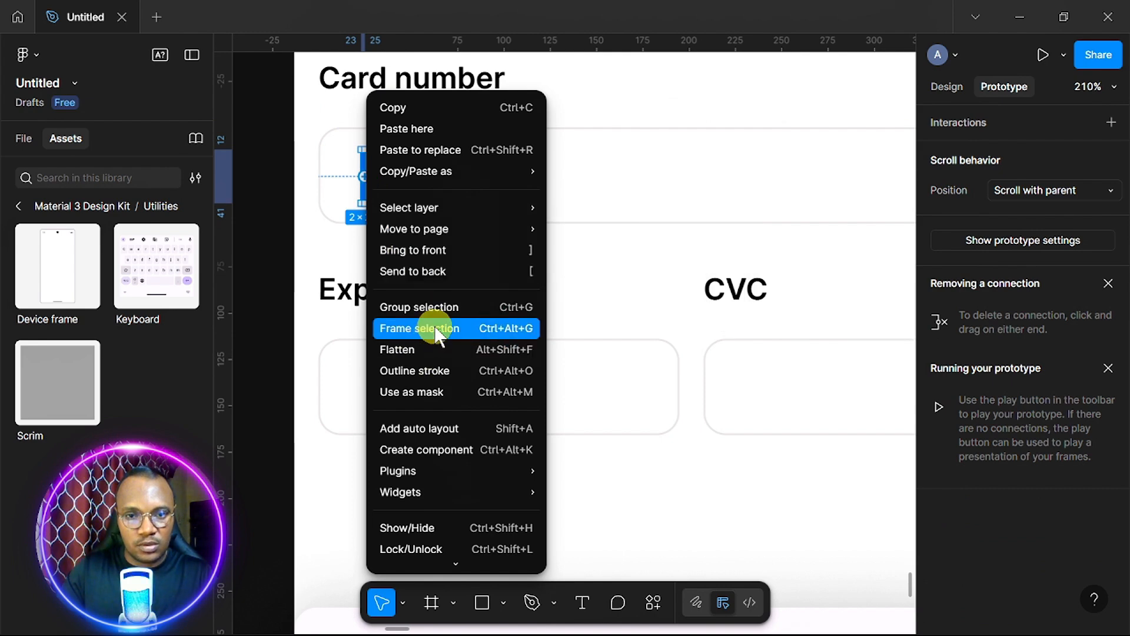
{"action": "left_click", "coordinate": [459, 155]}
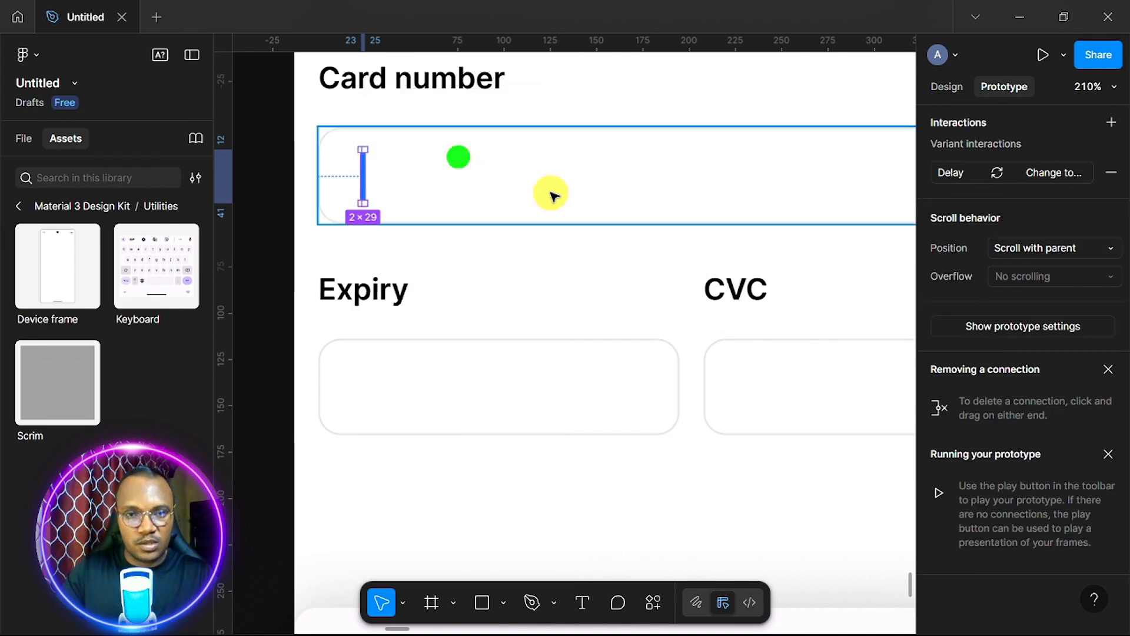
{"action": "scroll", "coordinate": [554, 196], "scroll_direction": "down", "scroll_amount": 8}
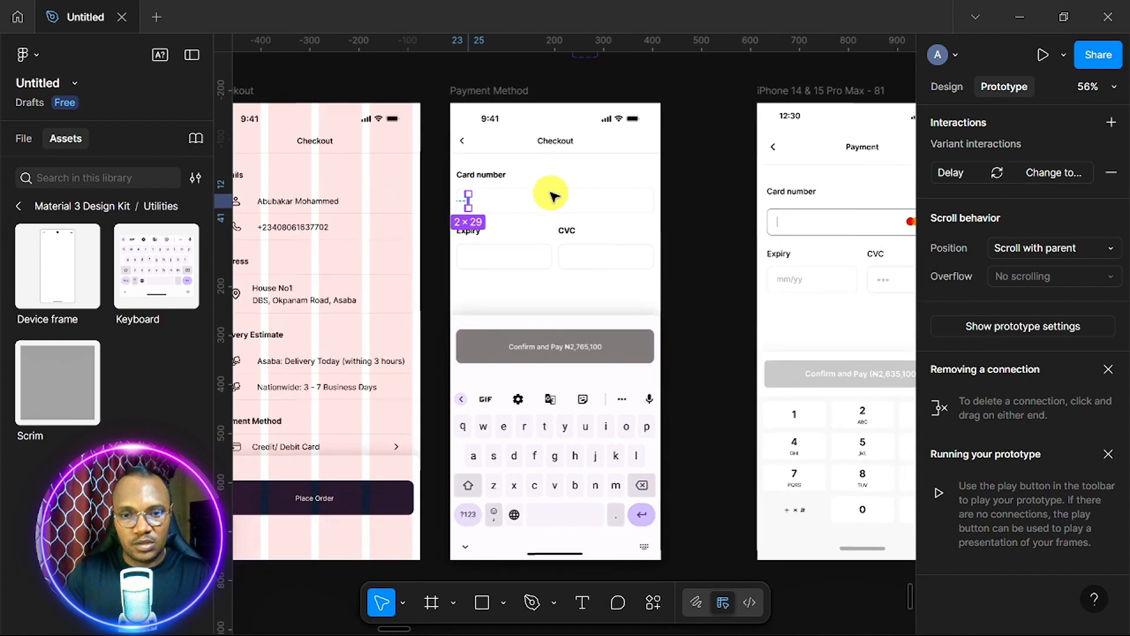
{"action": "scroll", "coordinate": [554, 197], "scroll_direction": "down", "scroll_amount": 1}
{"action": "scroll", "coordinate": [559, 209], "scroll_direction": "up", "scroll_amount": 1}
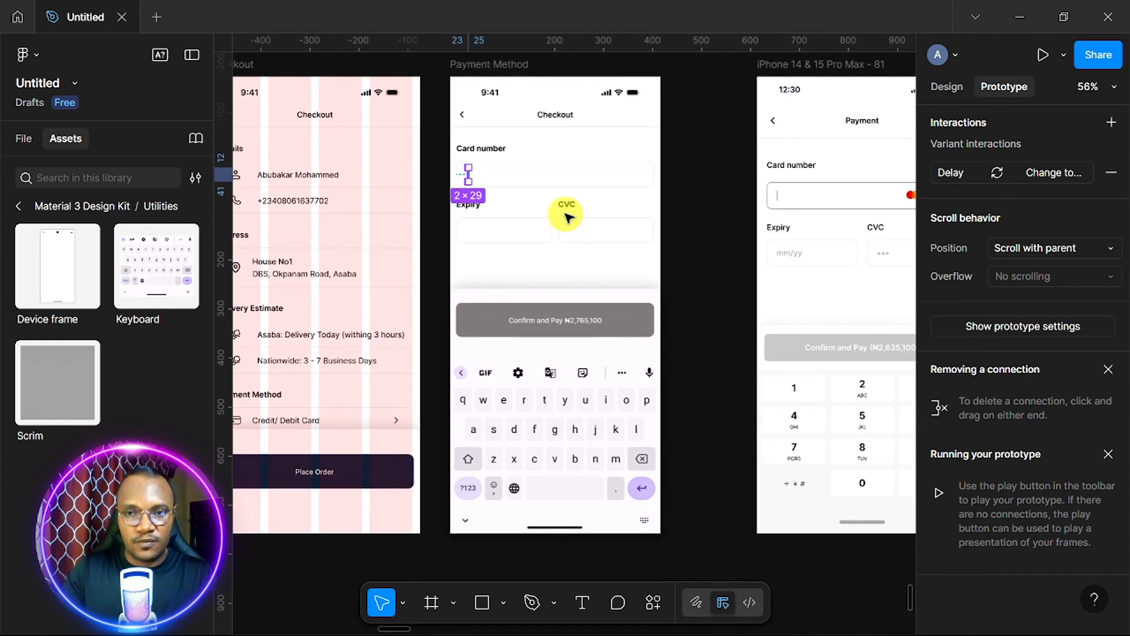
{"action": "left_click", "coordinate": [499, 71]}
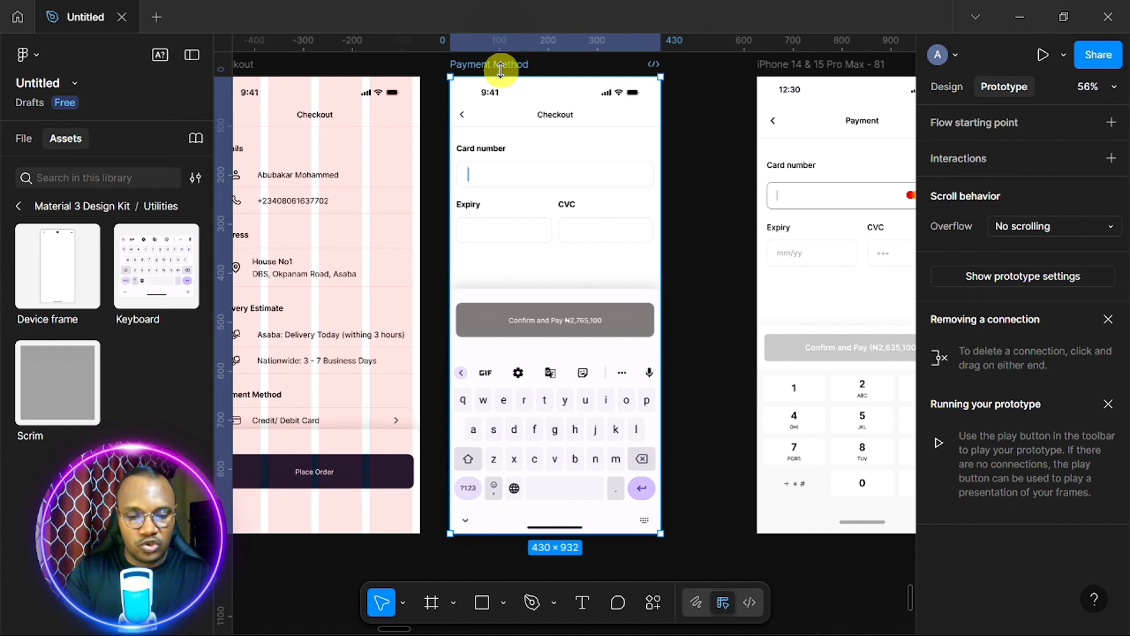
{"action": "key", "text": "shift+space"}
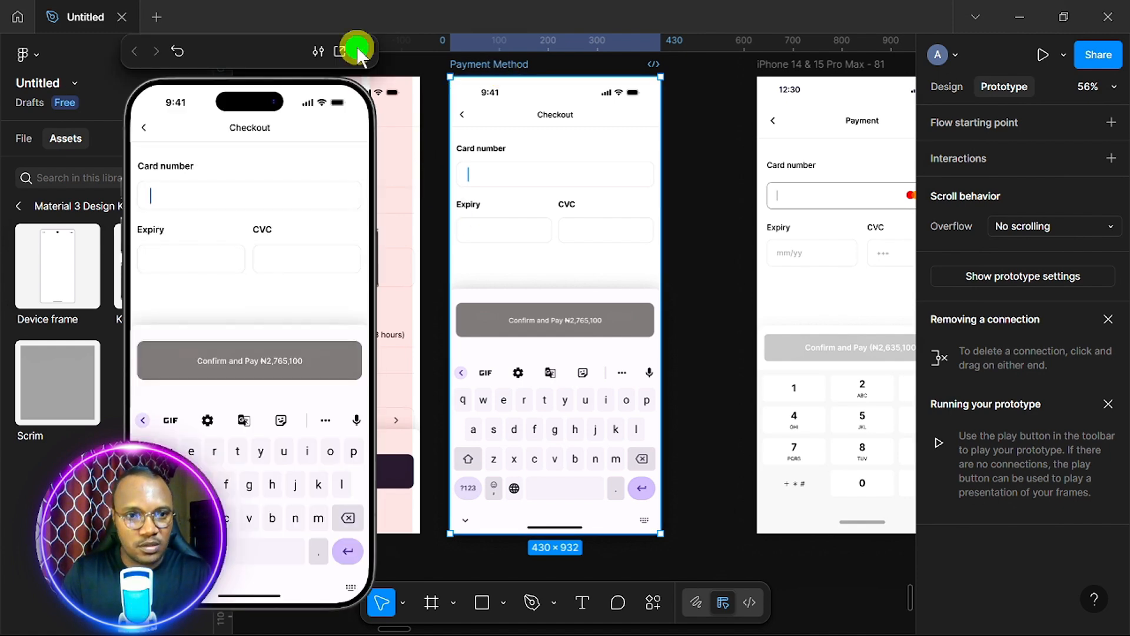
{"action": "left_click", "coordinate": [358, 50]}
{"action": "scroll", "coordinate": [484, 221], "scroll_direction": "up", "scroll_amount": 5}
{"action": "scroll", "coordinate": [483, 223], "scroll_direction": "up", "scroll_amount": 4}
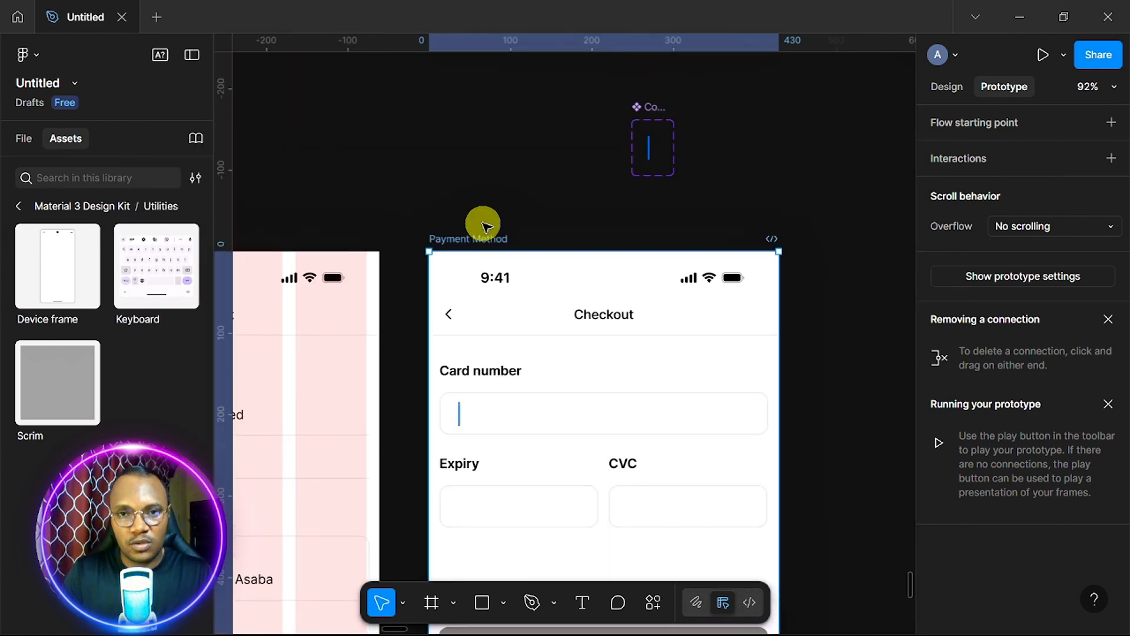
{"action": "scroll", "coordinate": [483, 224], "scroll_direction": "up", "scroll_amount": 10}
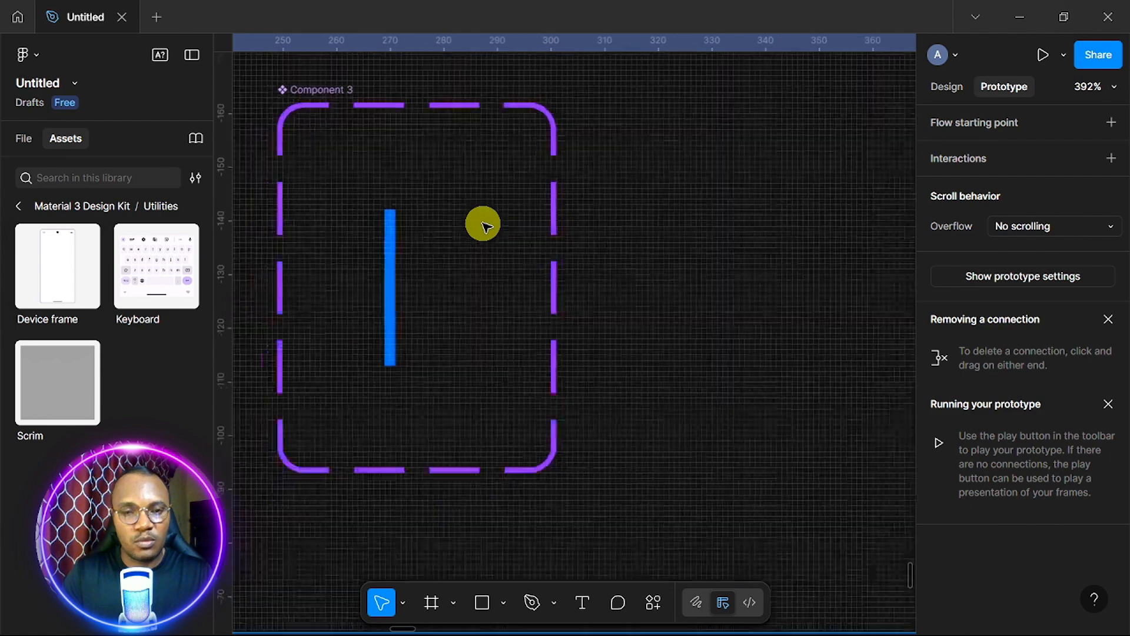
{"action": "scroll", "coordinate": [482, 224], "scroll_direction": "up", "scroll_amount": 5}
{"action": "scroll", "coordinate": [482, 224], "scroll_direction": "left", "scroll_amount": 2}
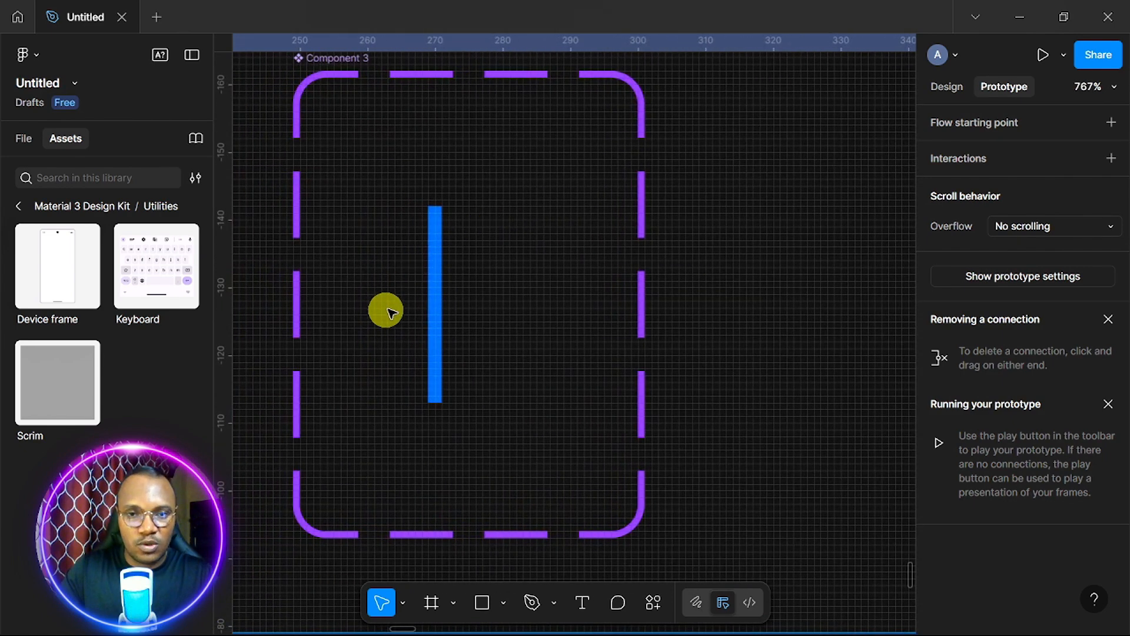
Set the blue bar cursor variant's interaction delay to 500ms.
{"action": "left_click", "coordinate": [438, 298]}
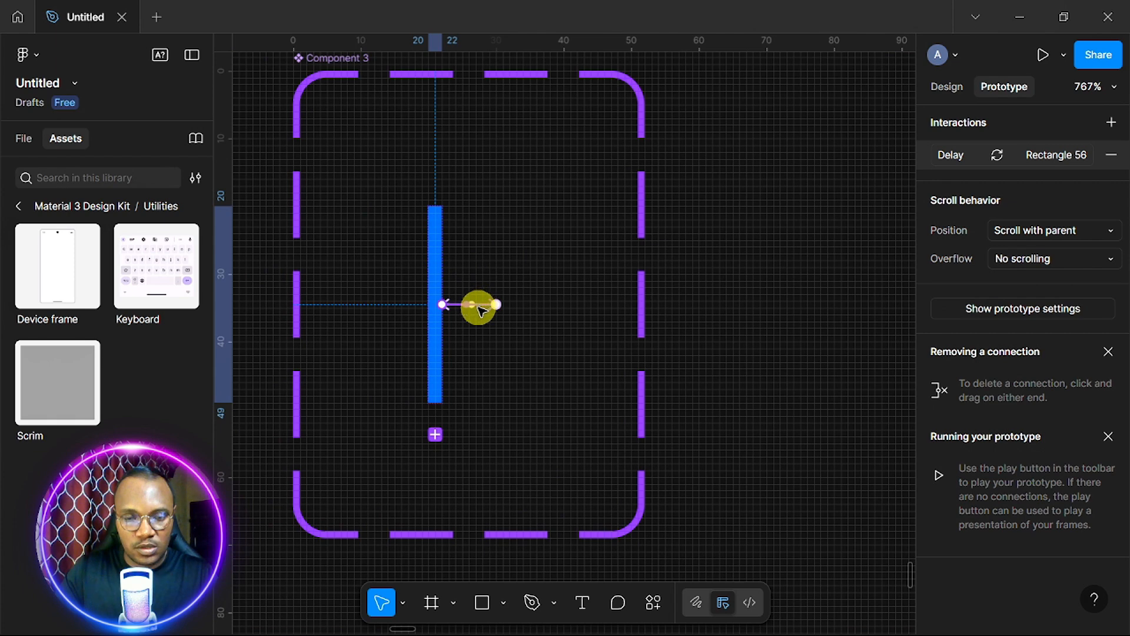
{"action": "left_click", "coordinate": [482, 309]}
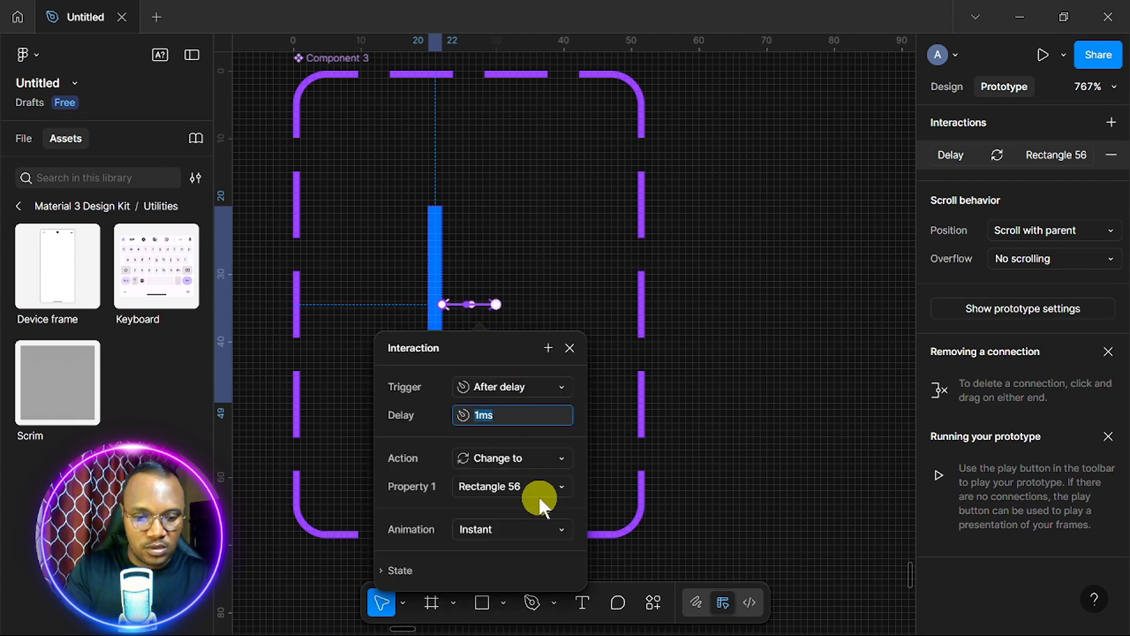
{"action": "type", "text": "500"}
{"action": "key", "text": "Return"}
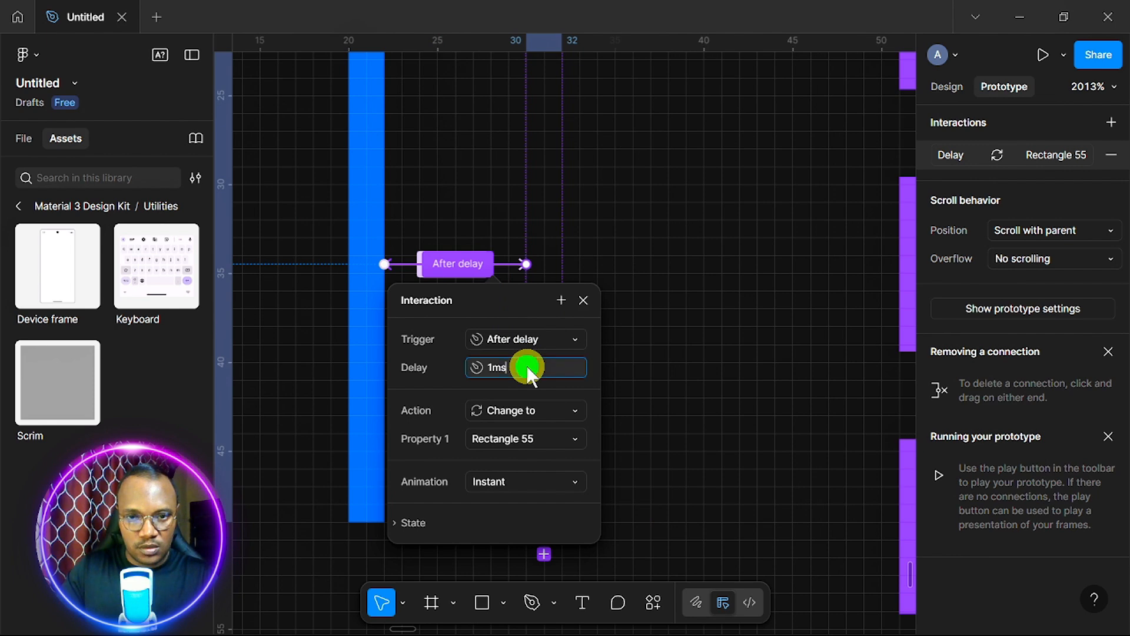
Change the other cursor variant's delay from 1ms to 500ms, then select the Payment Method frame.
{"action": "key", "text": "BackSpace"}
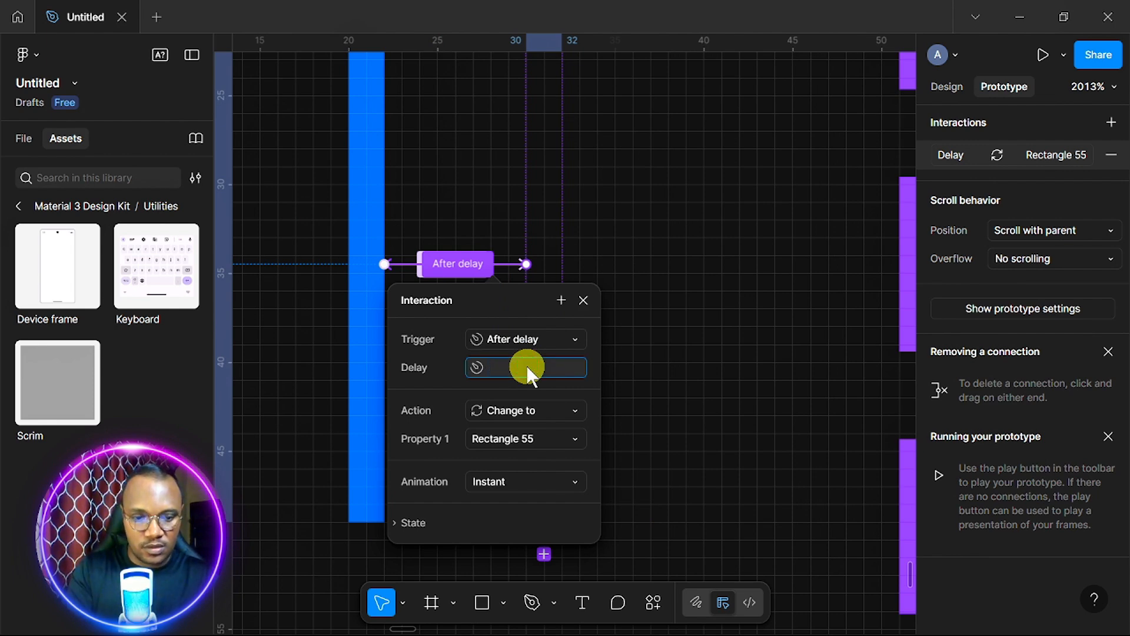
{"action": "type", "text": "50"}
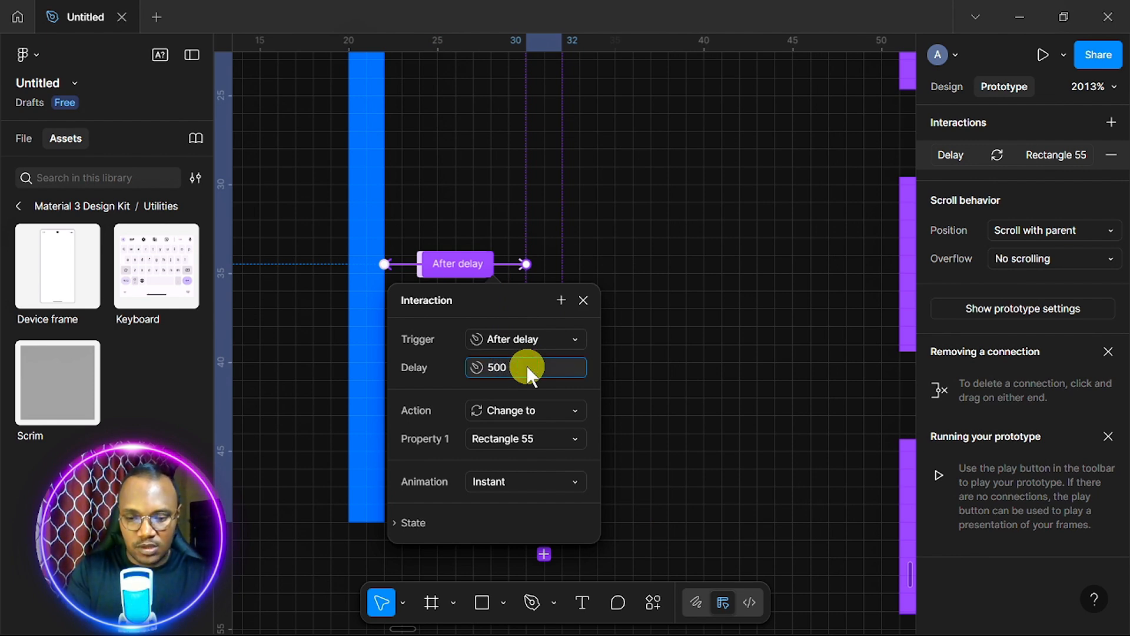
{"action": "type", "text": "0"}
{"action": "key", "text": "Return"}
{"action": "scroll", "coordinate": [601, 342], "scroll_direction": "down", "scroll_amount": 10}
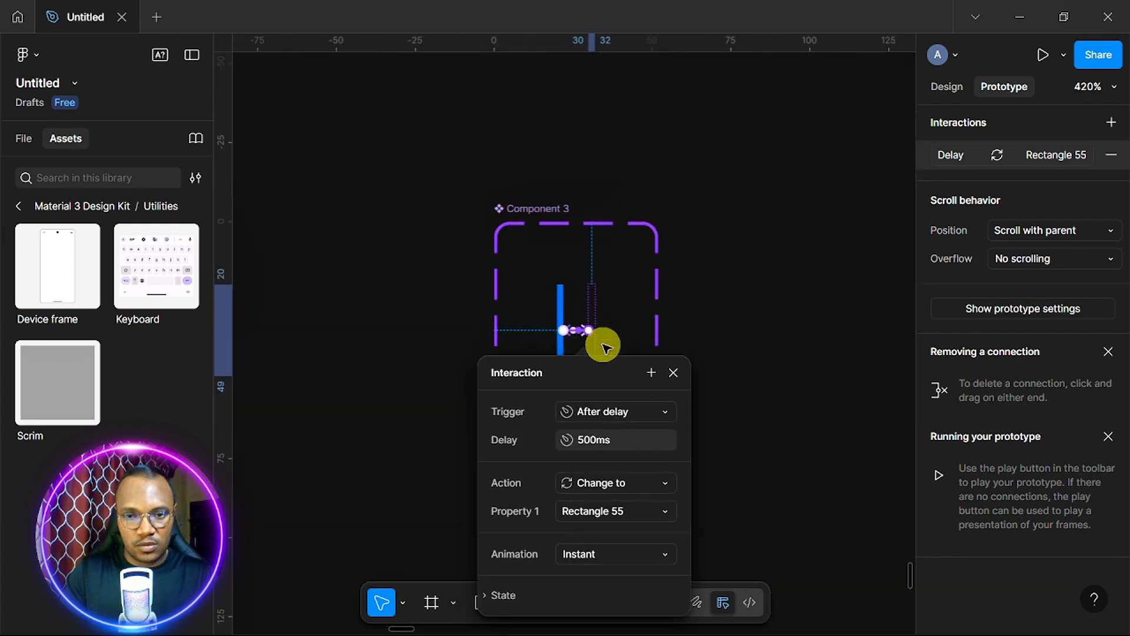
{"action": "scroll", "coordinate": [603, 346], "scroll_direction": "down", "scroll_amount": 4}
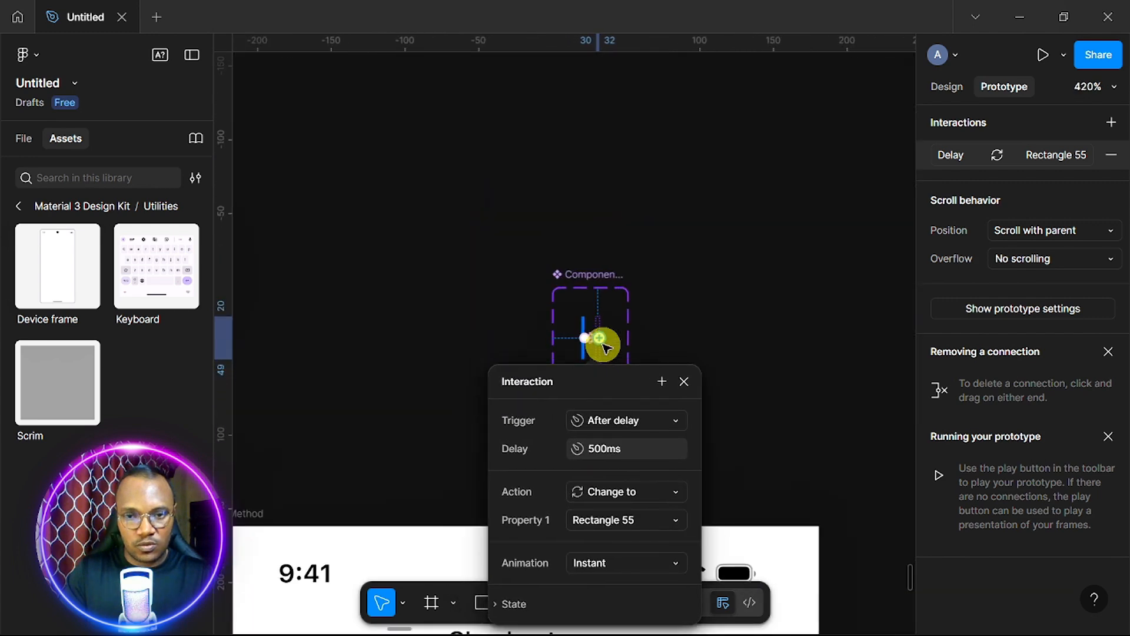
{"action": "left_click", "coordinate": [683, 383]}
{"action": "scroll", "coordinate": [530, 306], "scroll_direction": "down", "scroll_amount": 3}
{"action": "left_click", "coordinate": [378, 221]}
Preview the Payment Method screen again, then ungroup the Expiry and CVC row.
{"action": "key", "text": "shift+space"}
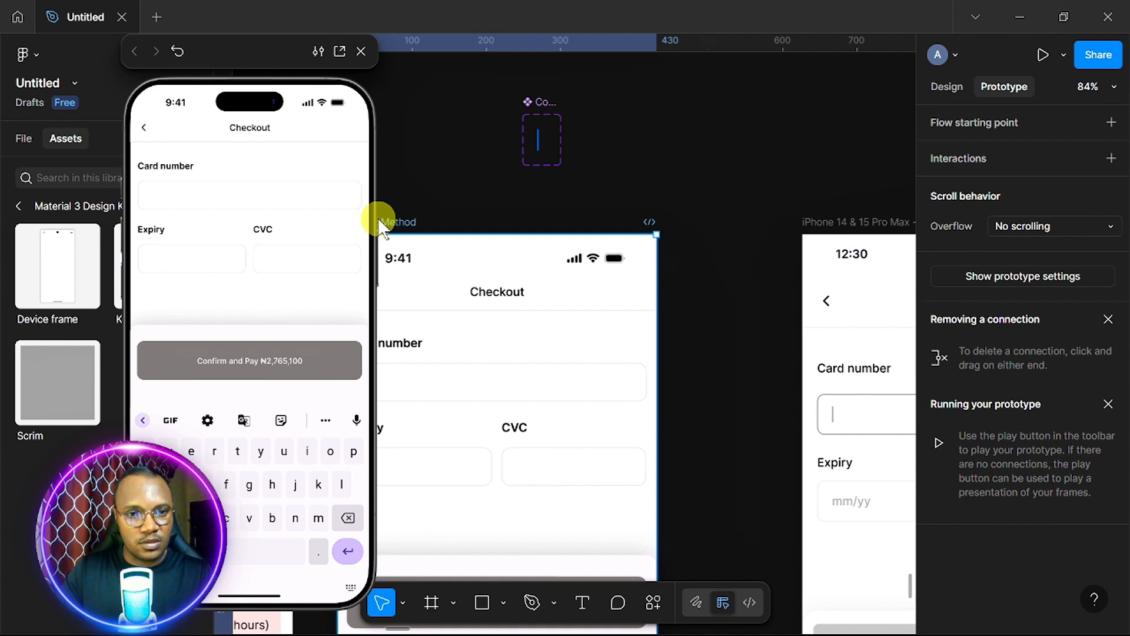
{"action": "left_click", "coordinate": [361, 51]}
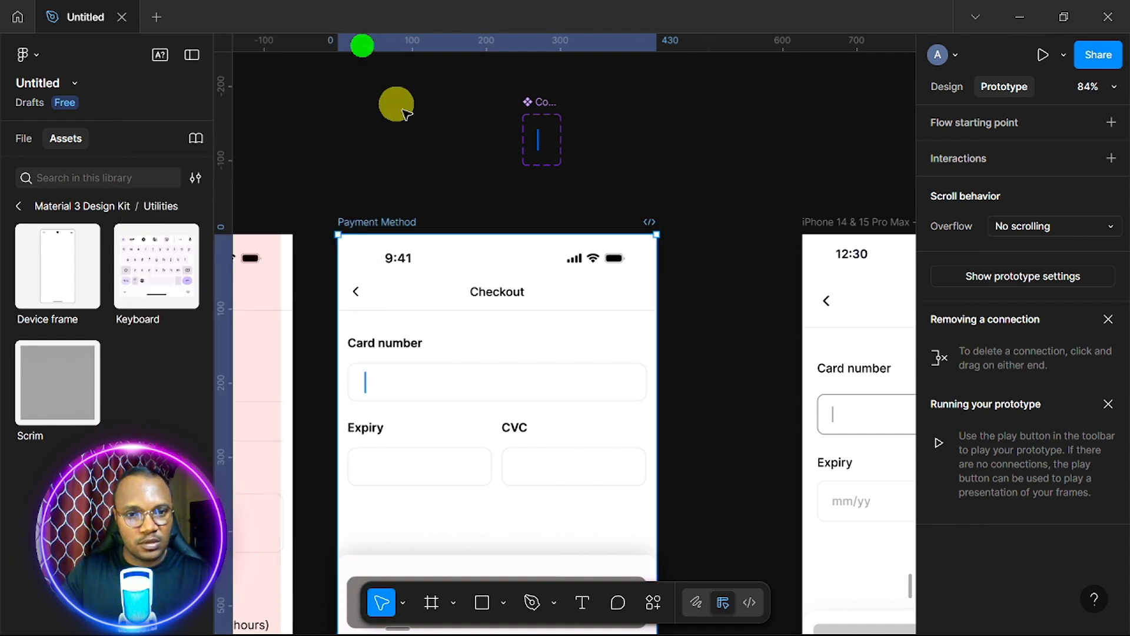
{"action": "left_click", "coordinate": [510, 459]}
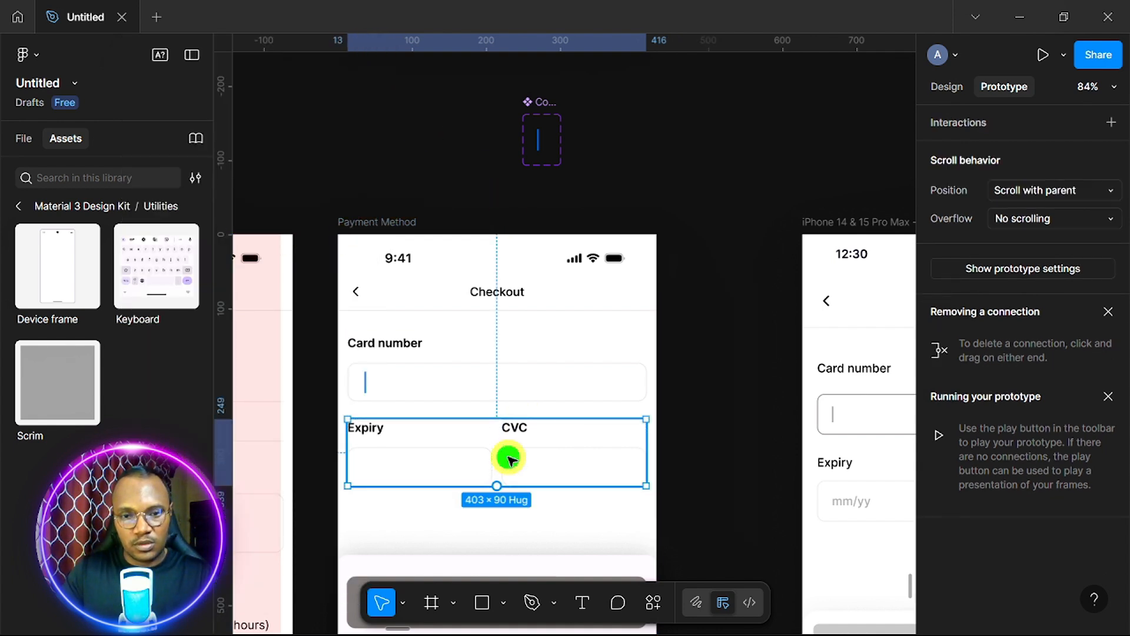
{"action": "right_click", "coordinate": [508, 458]}
{"action": "left_click", "coordinate": [578, 348]}
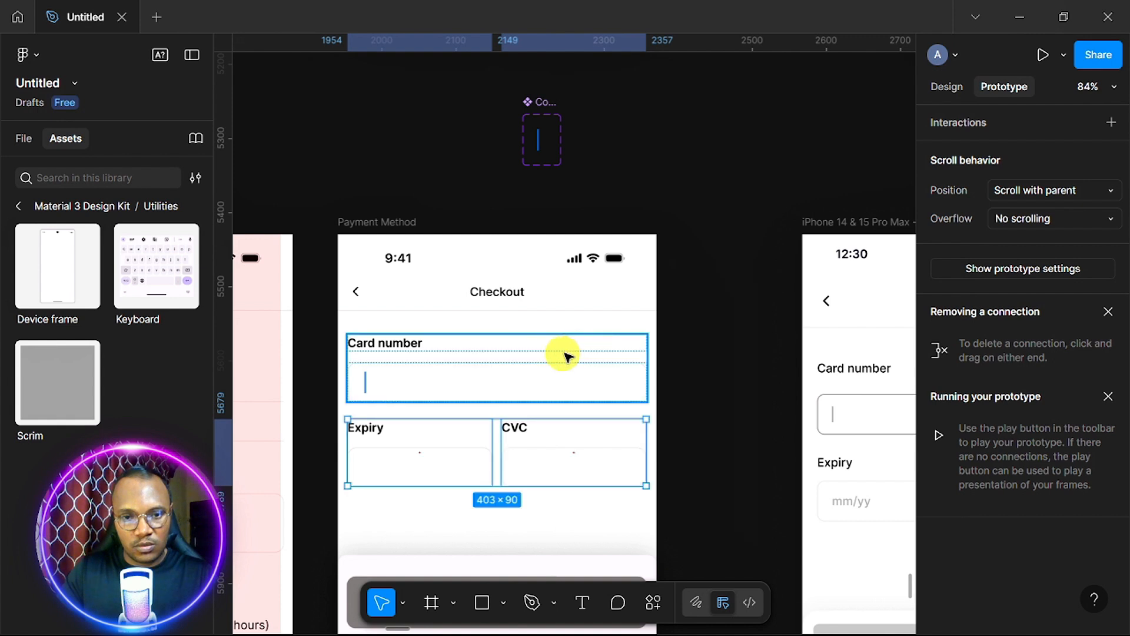
Check the Expiry and CVC fields, then ungroup the Card number label and input.
{"action": "left_click", "coordinate": [442, 454]}
{"action": "right_click", "coordinate": [449, 452]}
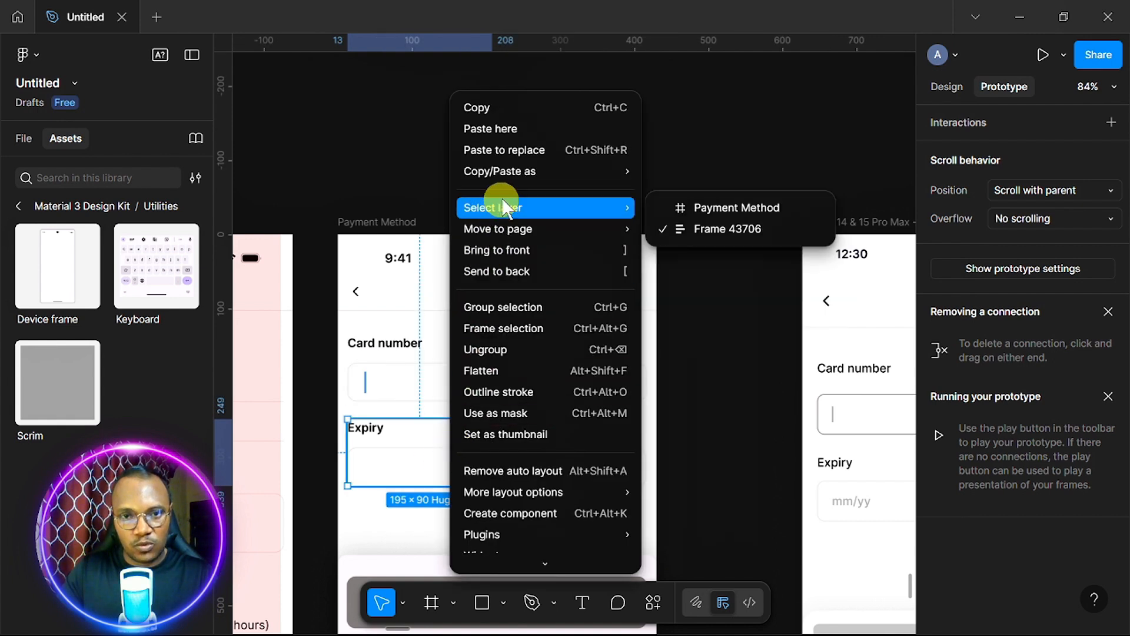
{"action": "left_click", "coordinate": [552, 463]}
{"action": "right_click", "coordinate": [553, 462]}
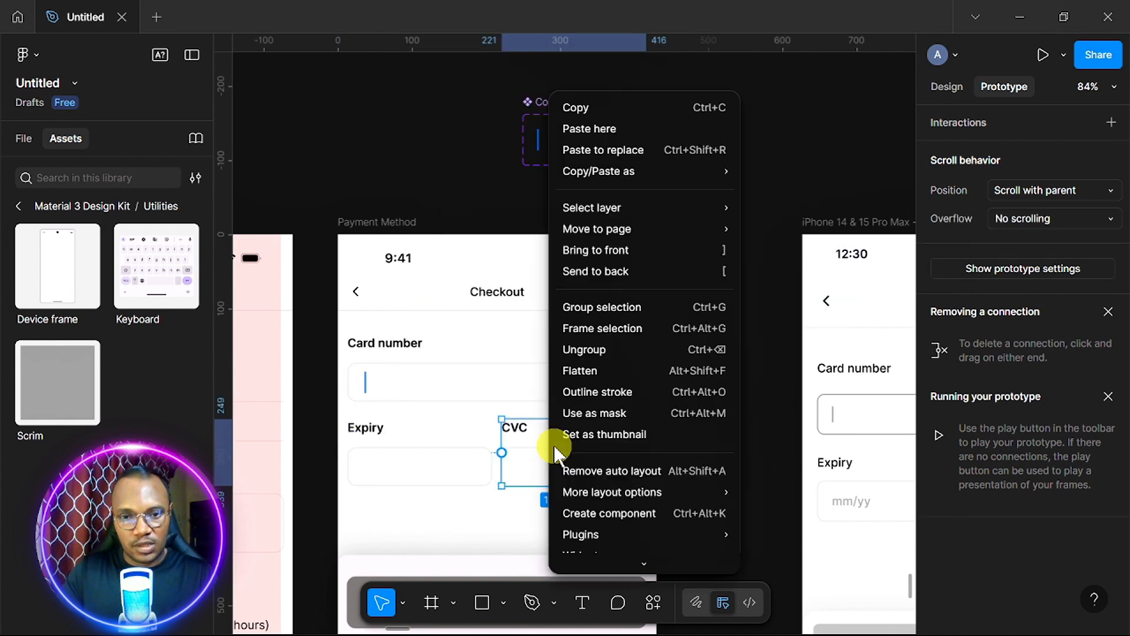
{"action": "left_click", "coordinate": [476, 348]}
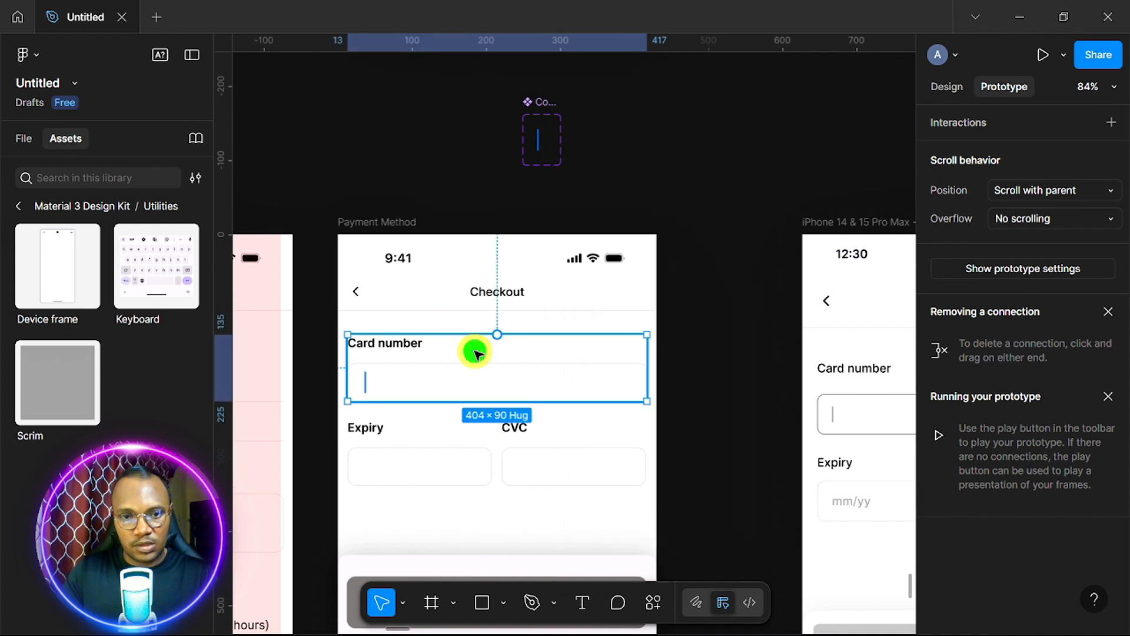
{"action": "right_click", "coordinate": [474, 351]}
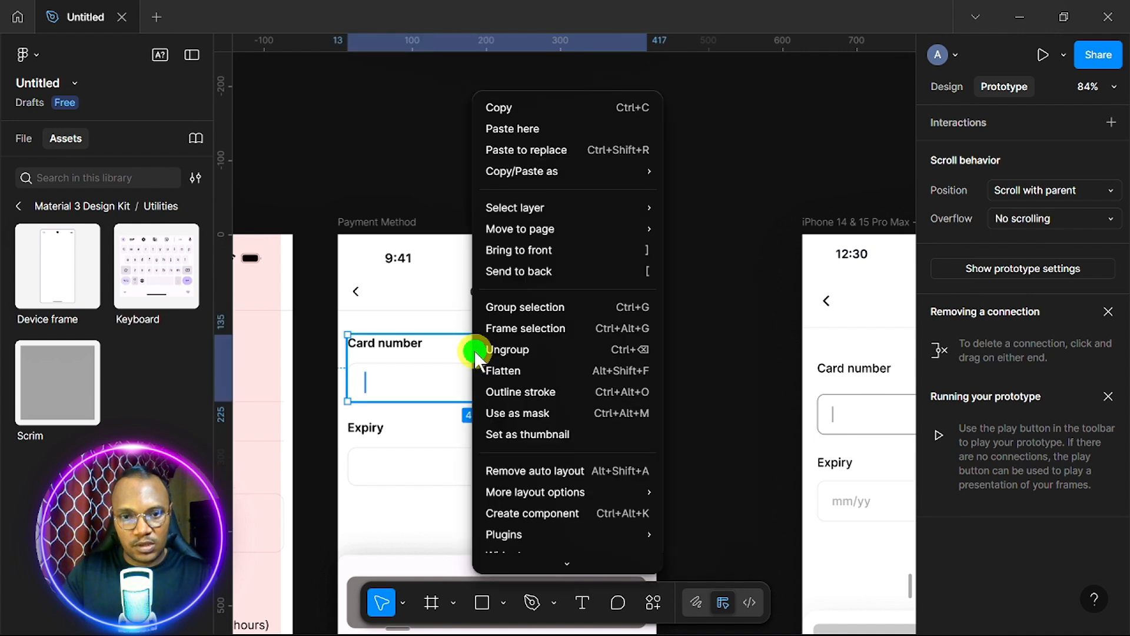
{"action": "left_click", "coordinate": [525, 349]}
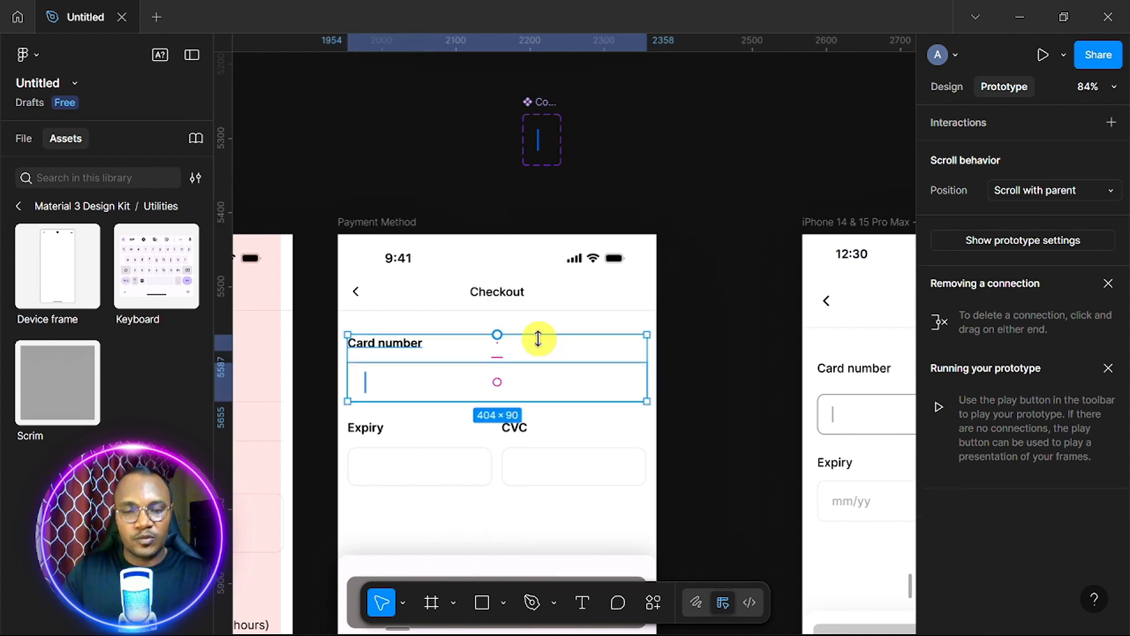
Show the Design properties and select only the Card number input box.
{"action": "left_click", "coordinate": [944, 88]}
{"action": "scroll", "coordinate": [739, 396], "scroll_direction": "right", "scroll_amount": 10}
{"action": "scroll", "coordinate": [739, 397], "scroll_direction": "down", "scroll_amount": 5}
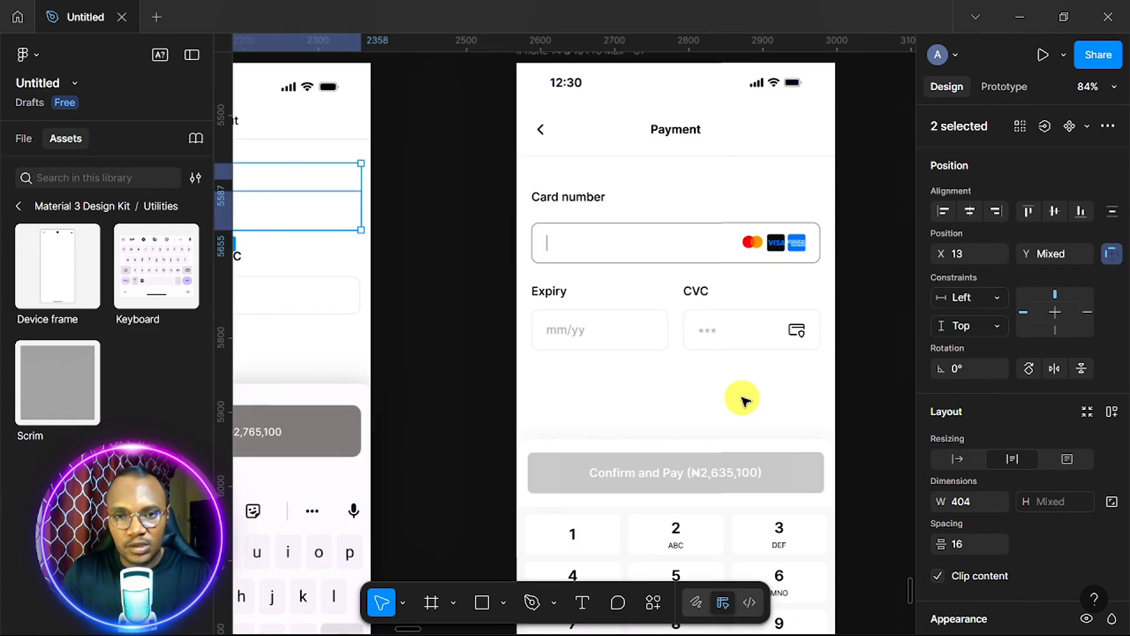
{"action": "scroll", "coordinate": [745, 402], "scroll_direction": "up", "scroll_amount": 1}
{"action": "scroll", "coordinate": [745, 401], "scroll_direction": "left", "scroll_amount": 10}
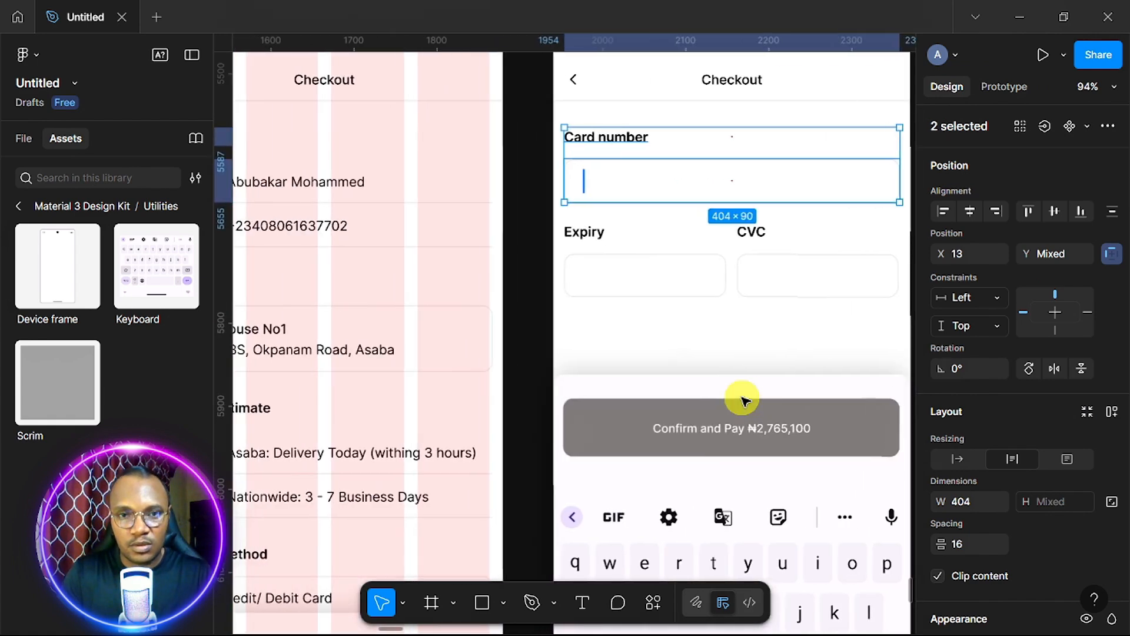
{"action": "scroll", "coordinate": [742, 400], "scroll_direction": "left", "scroll_amount": 5}
{"action": "scroll", "coordinate": [742, 401], "scroll_direction": "up", "scroll_amount": 1}
{"action": "scroll", "coordinate": [742, 400], "scroll_direction": "right", "scroll_amount": 3}
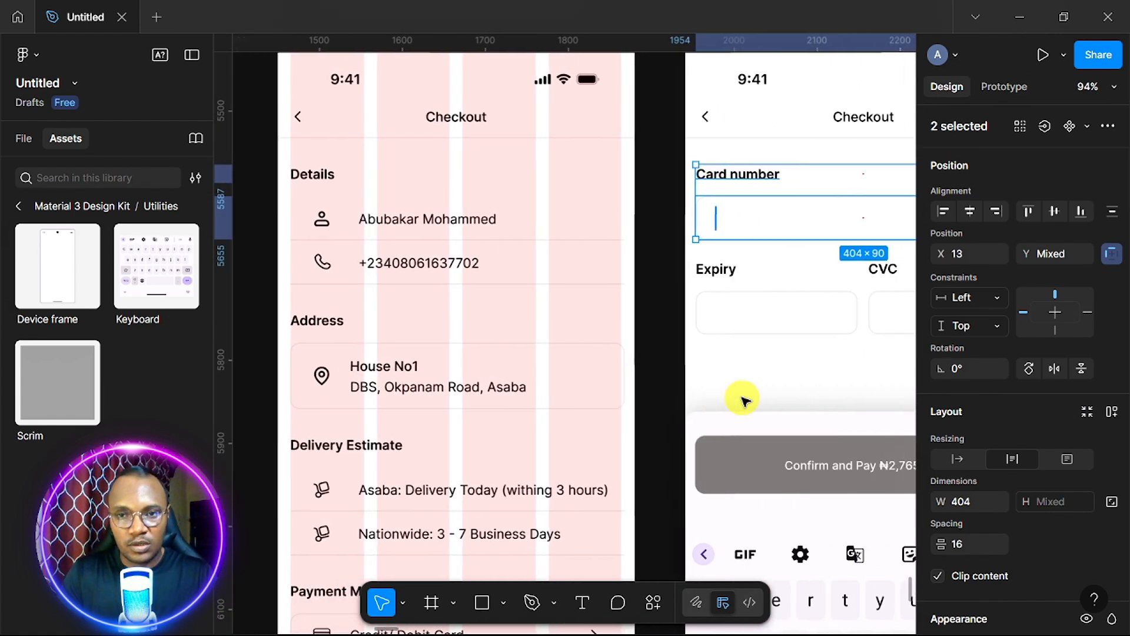
{"action": "scroll", "coordinate": [743, 401], "scroll_direction": "down", "scroll_amount": 1}
{"action": "scroll", "coordinate": [743, 401], "scroll_direction": "right", "scroll_amount": 5}
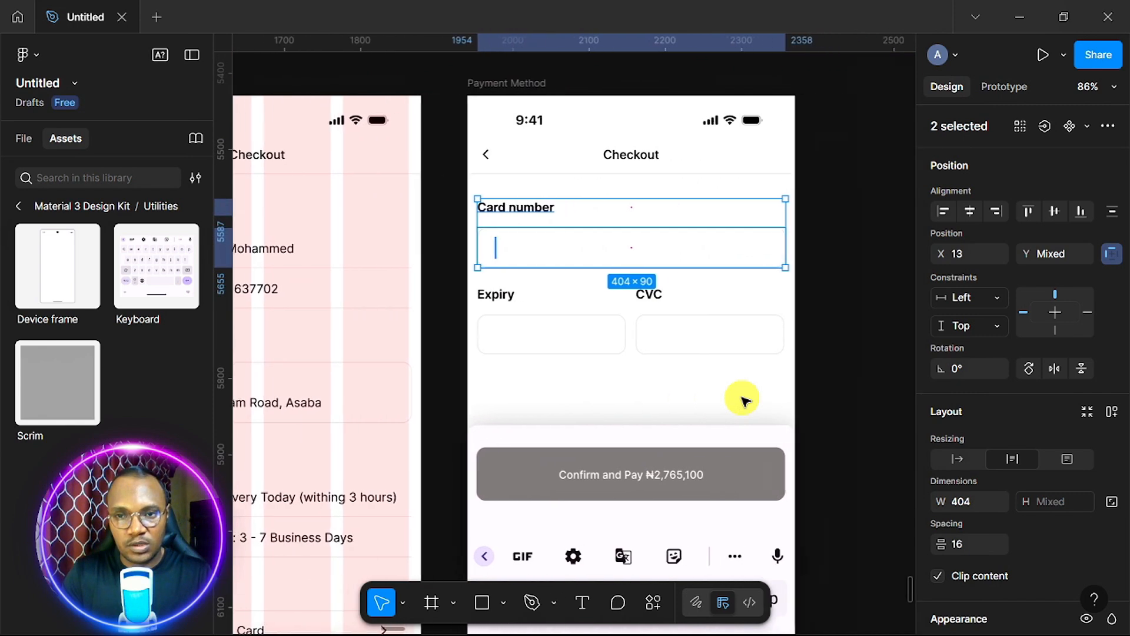
{"action": "left_click", "coordinate": [644, 254]}
Change the input box stroke from light EBE8E8 to dark 212121.
{"action": "scroll", "coordinate": [998, 434], "scroll_direction": "down", "scroll_amount": 2}
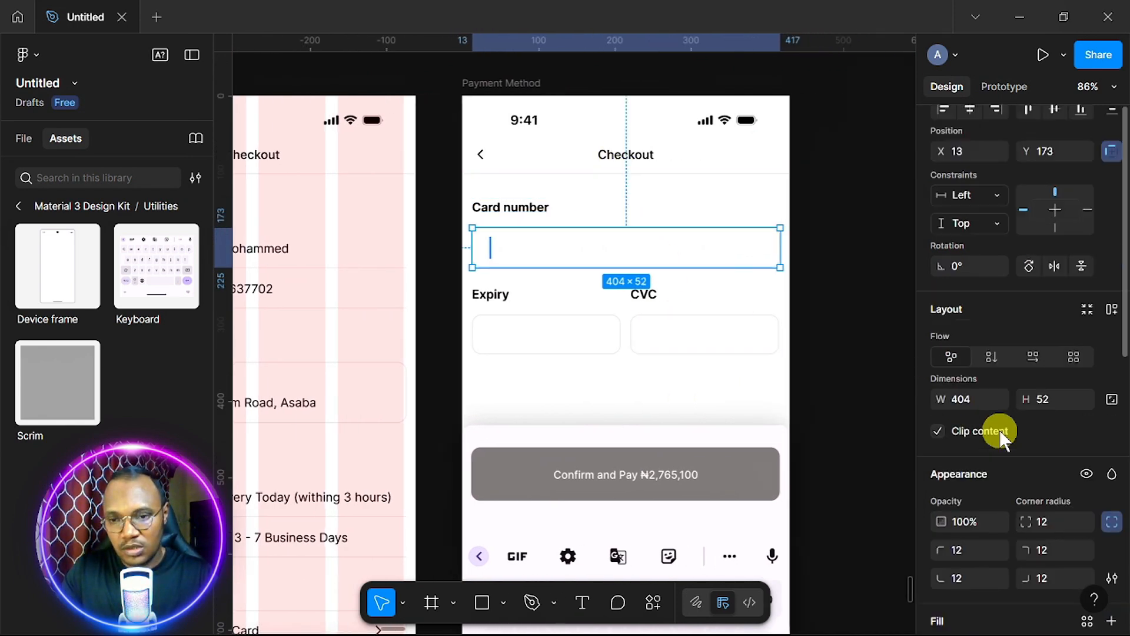
{"action": "scroll", "coordinate": [995, 437], "scroll_direction": "up", "scroll_amount": 2}
{"action": "scroll", "coordinate": [974, 383], "scroll_direction": "down", "scroll_amount": 5}
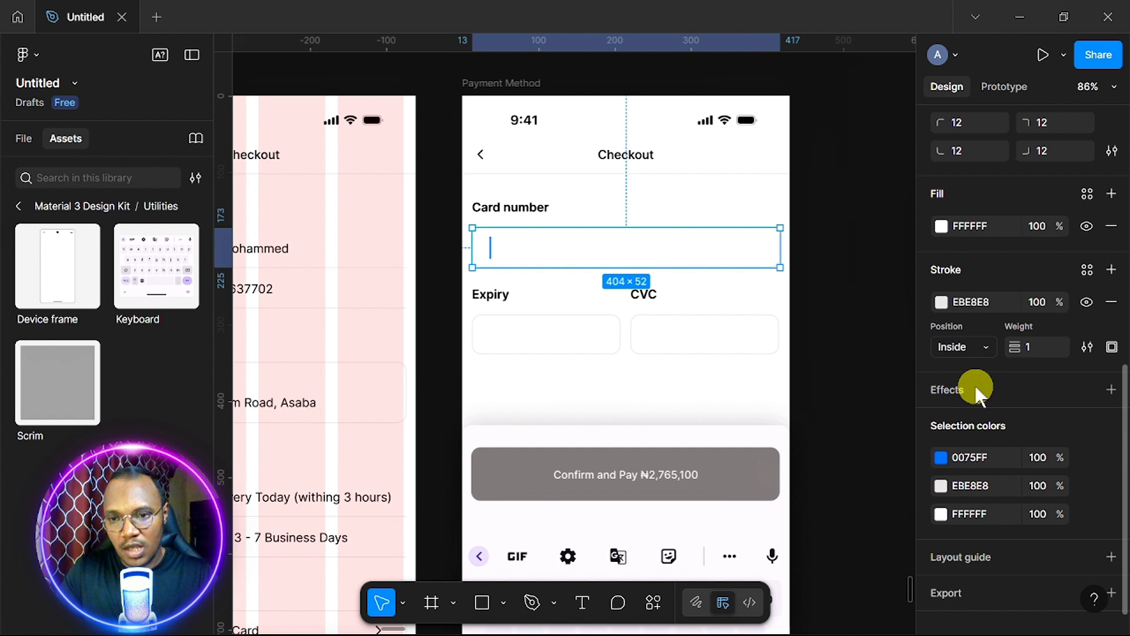
{"action": "left_click", "coordinate": [942, 301]}
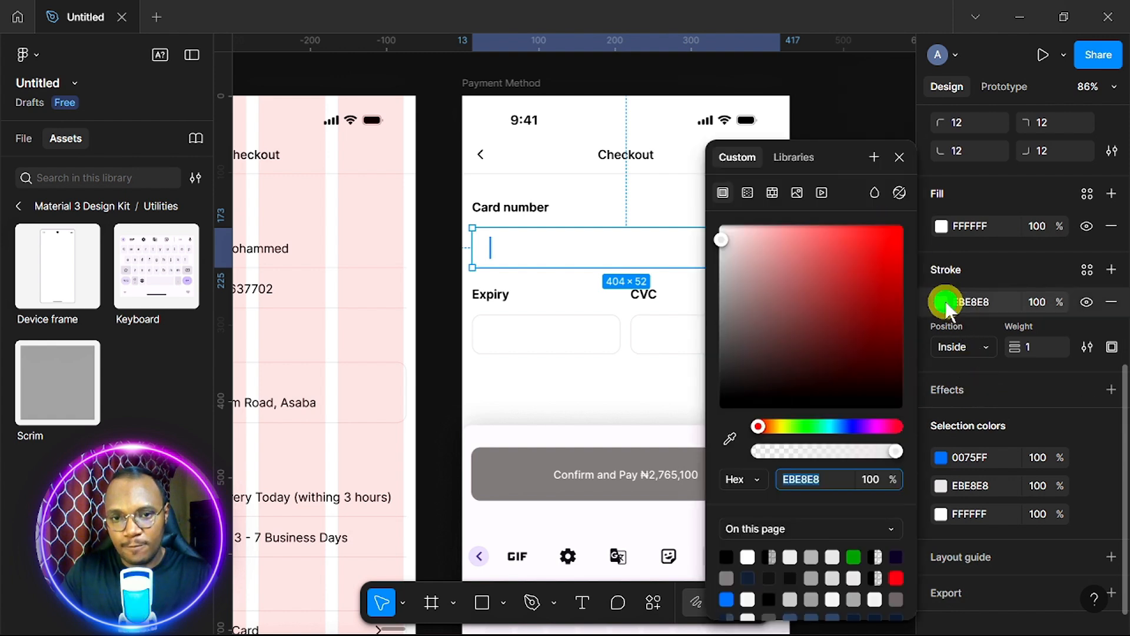
{"action": "left_click", "coordinate": [812, 576]}
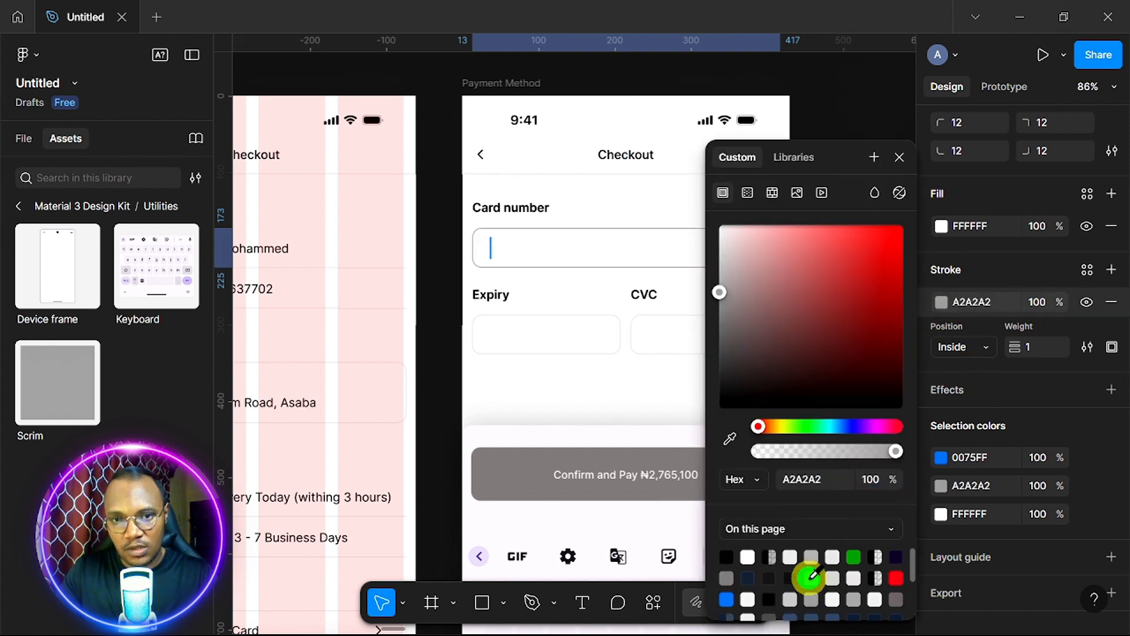
{"action": "left_click", "coordinate": [769, 577]}
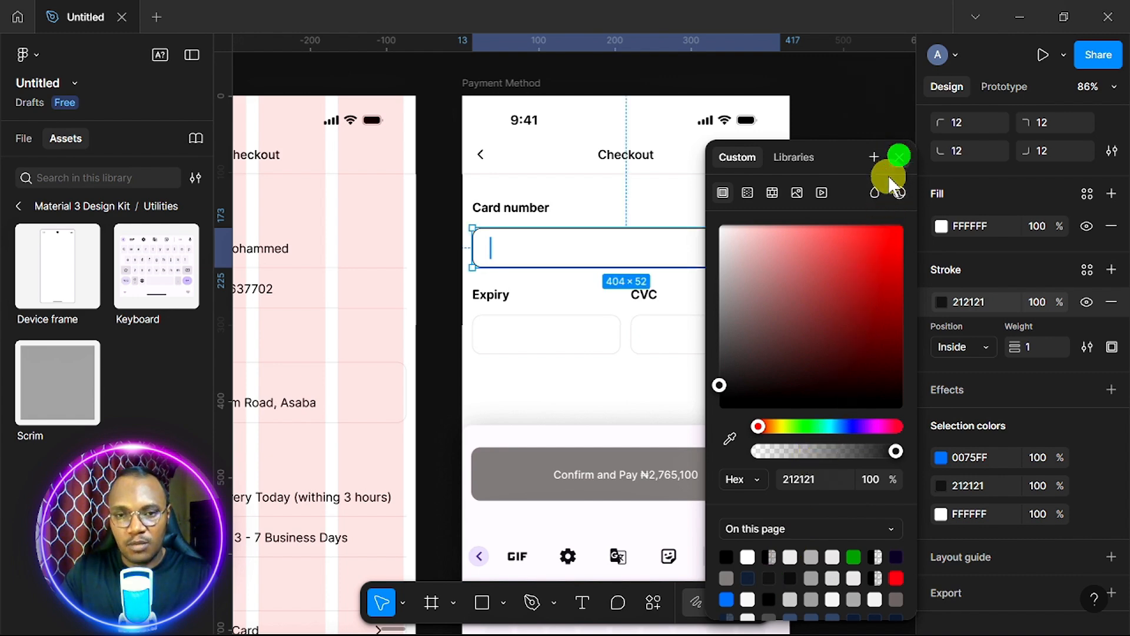
{"action": "left_click", "coordinate": [899, 157]}
{"action": "scroll", "coordinate": [868, 322], "scroll_direction": "right", "scroll_amount": 5}
{"action": "scroll", "coordinate": [867, 323], "scroll_direction": "down", "scroll_amount": 1}
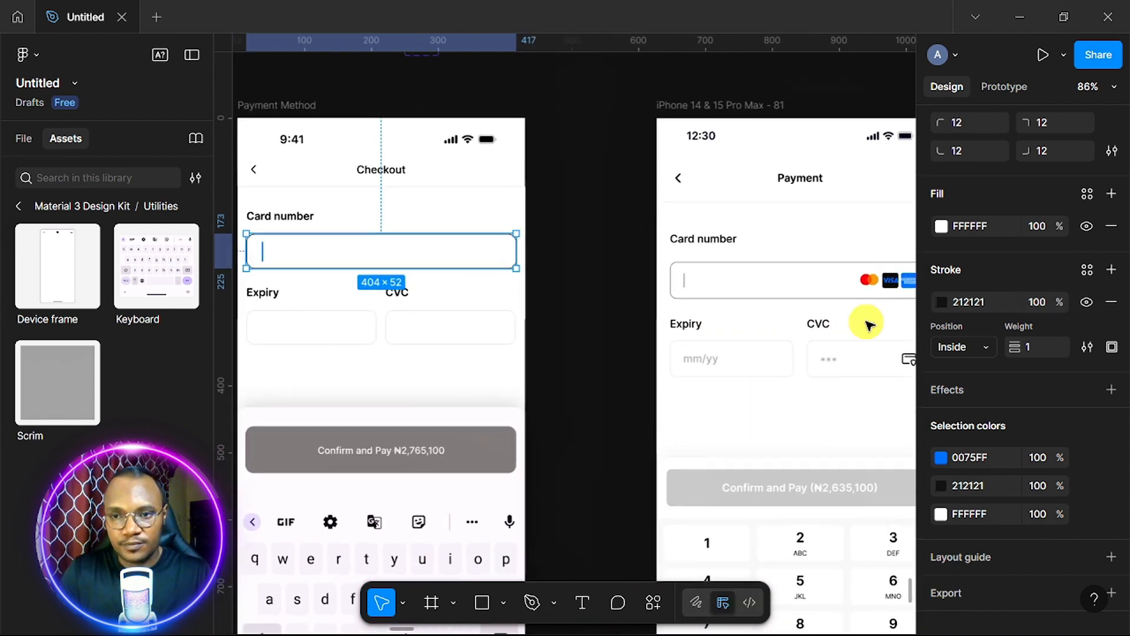
{"action": "scroll", "coordinate": [868, 323], "scroll_direction": "down", "scroll_amount": 2}
{"action": "scroll", "coordinate": [867, 323], "scroll_direction": "right", "scroll_amount": 2}
{"action": "scroll", "coordinate": [868, 322], "scroll_direction": "up", "scroll_amount": 3}
{"action": "scroll", "coordinate": [868, 323], "scroll_direction": "left", "scroll_amount": 8}
{"action": "scroll", "coordinate": [868, 323], "scroll_direction": "down", "scroll_amount": 4}
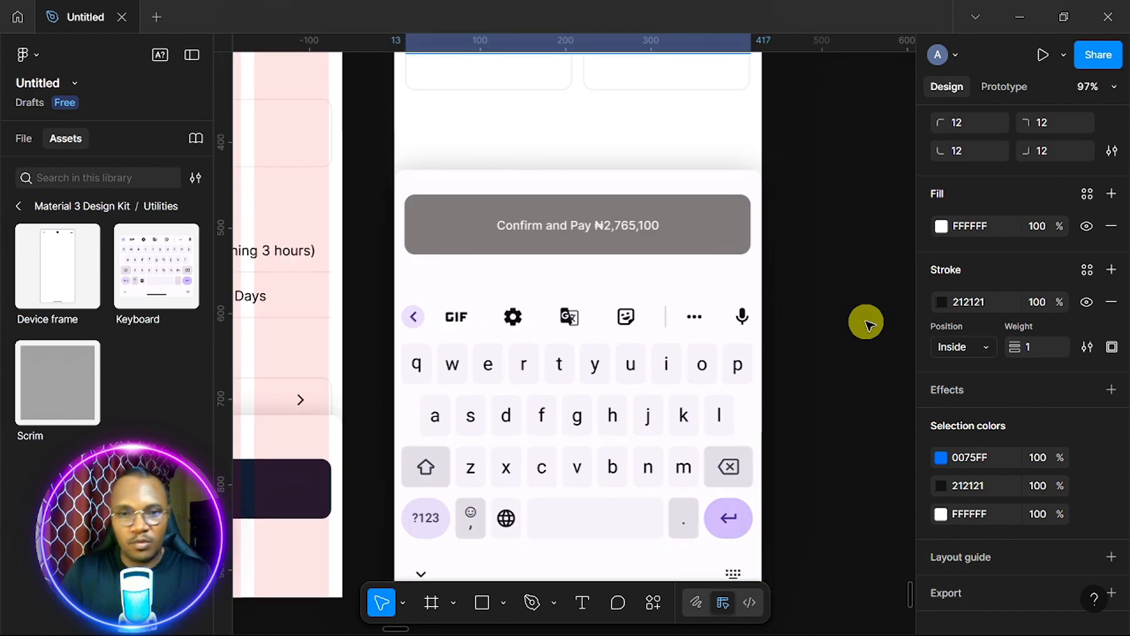
Select the nested Keyboard instance and set its configuration to Alphanumeric.
{"action": "left_click", "coordinate": [587, 414]}
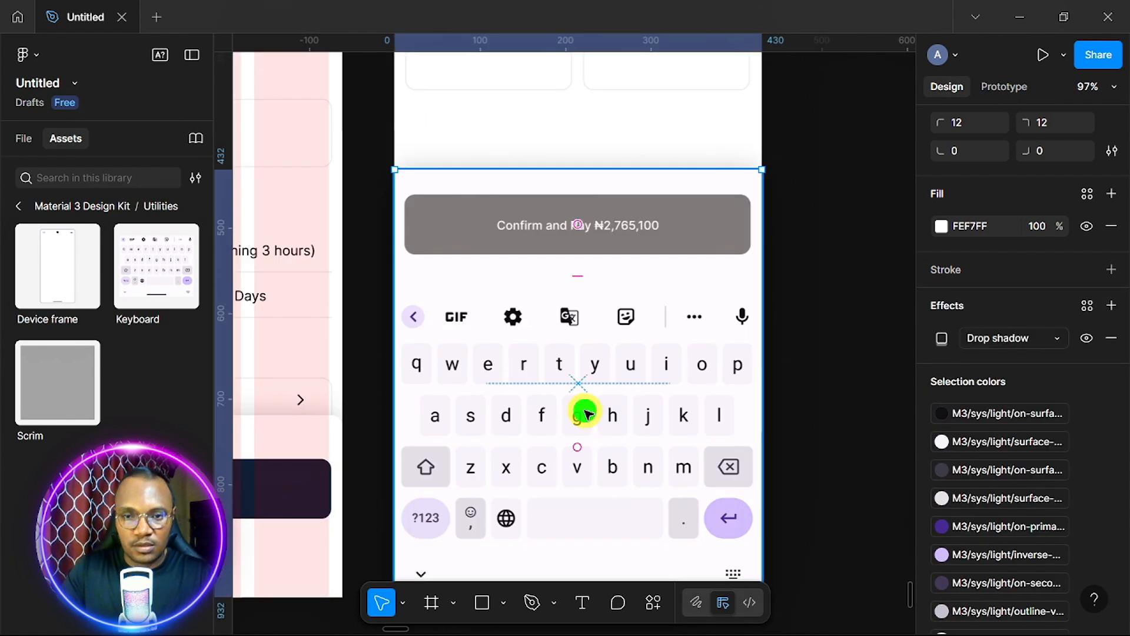
{"action": "left_click", "coordinate": [615, 331]}
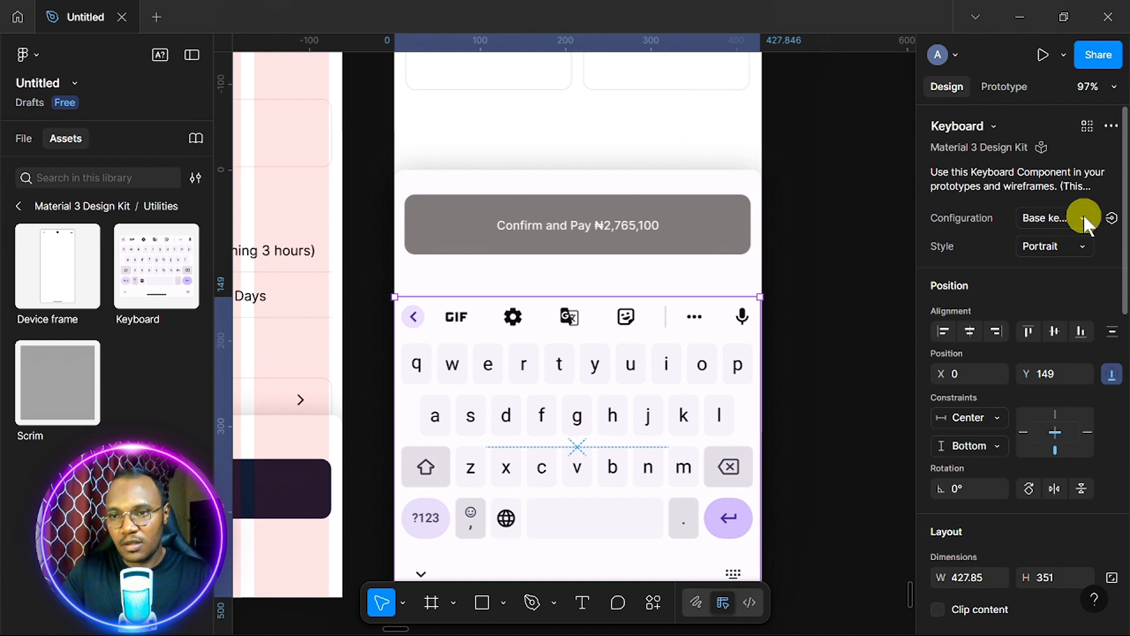
{"action": "left_click", "coordinate": [1084, 217]}
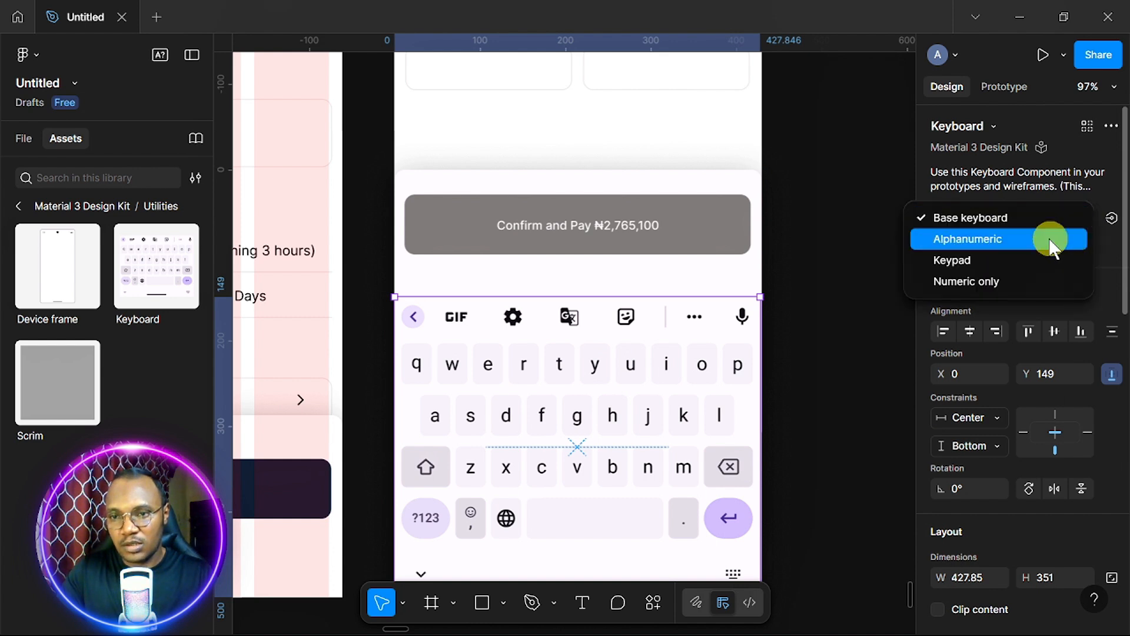
{"action": "left_click", "coordinate": [1033, 249]}
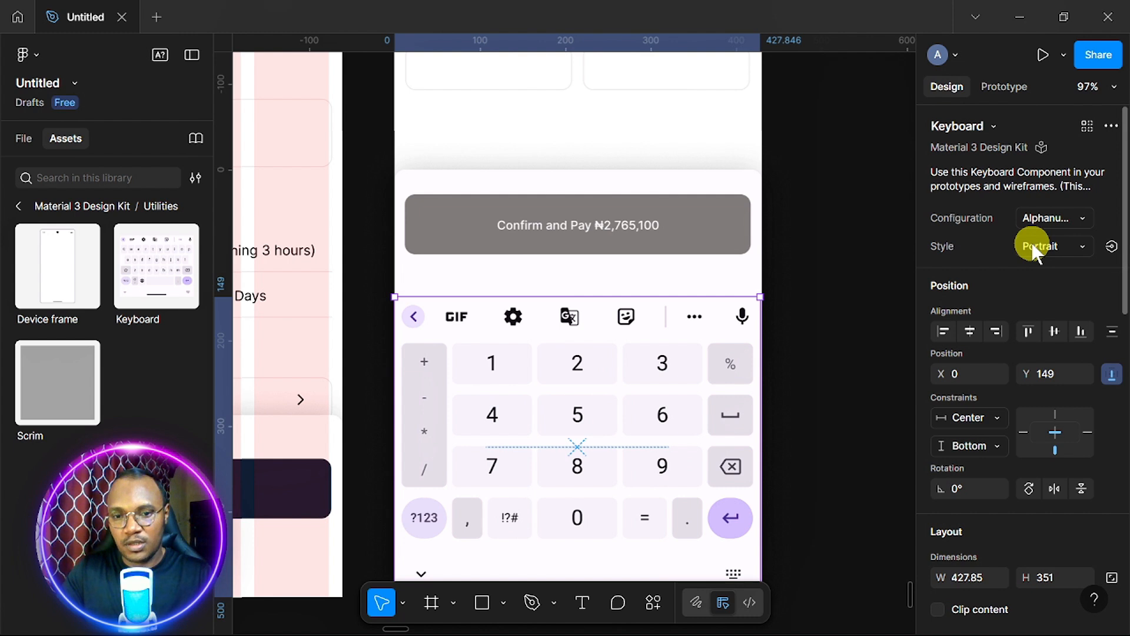
Try the Numeric only configuration, then return the keyboard to Alphanumeric and deselect it.
{"action": "left_click", "coordinate": [1076, 216]}
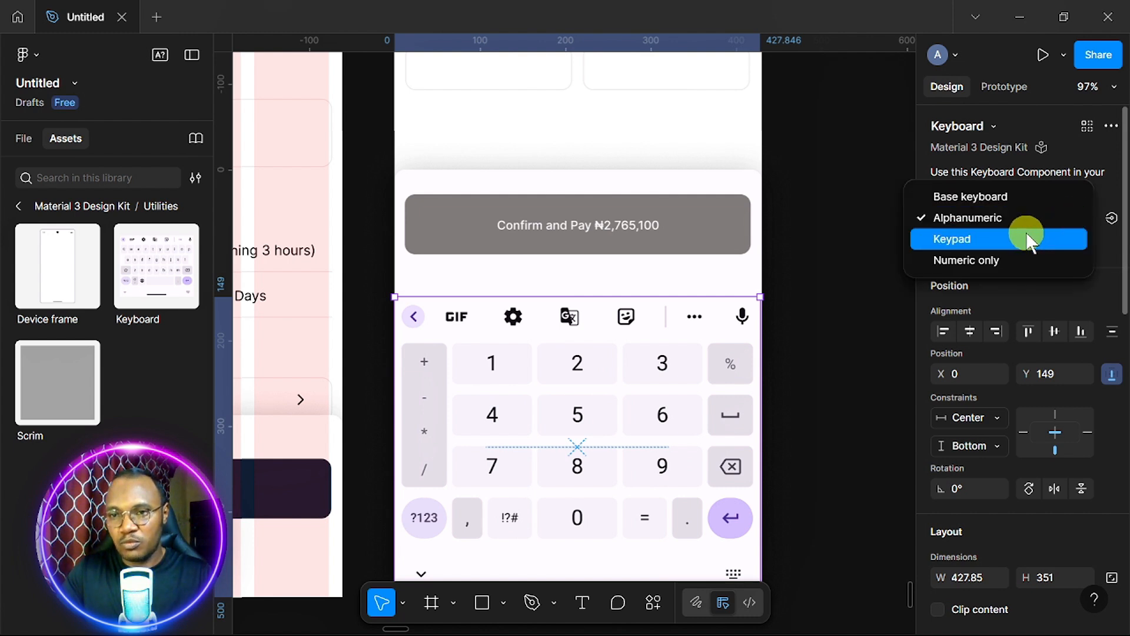
{"action": "left_click", "coordinate": [1003, 271]}
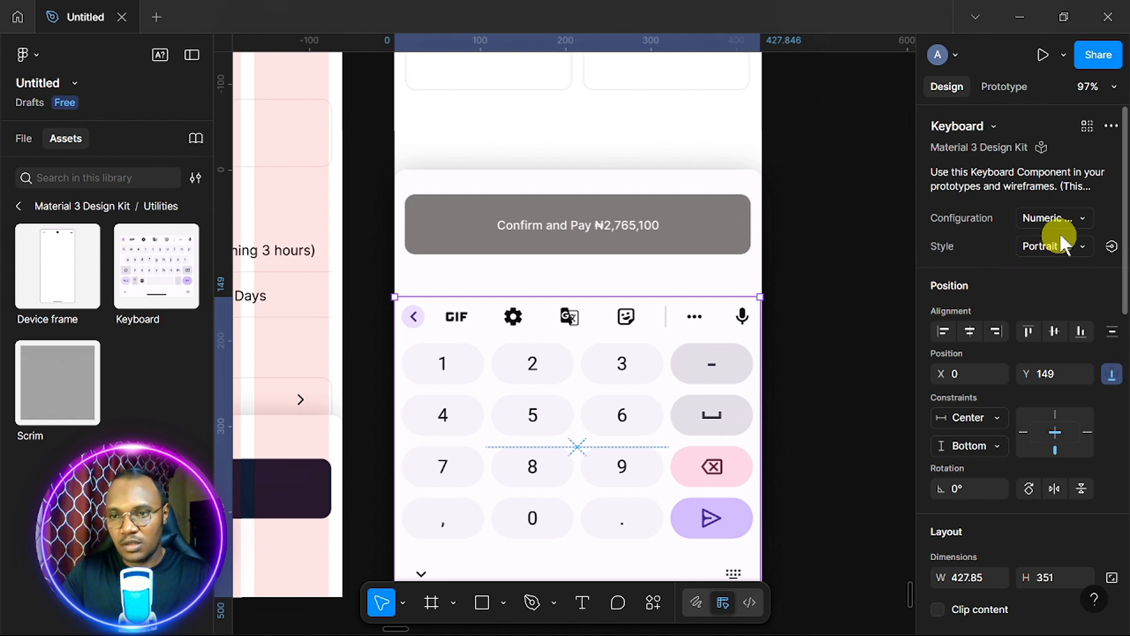
{"action": "left_click", "coordinate": [1080, 218]}
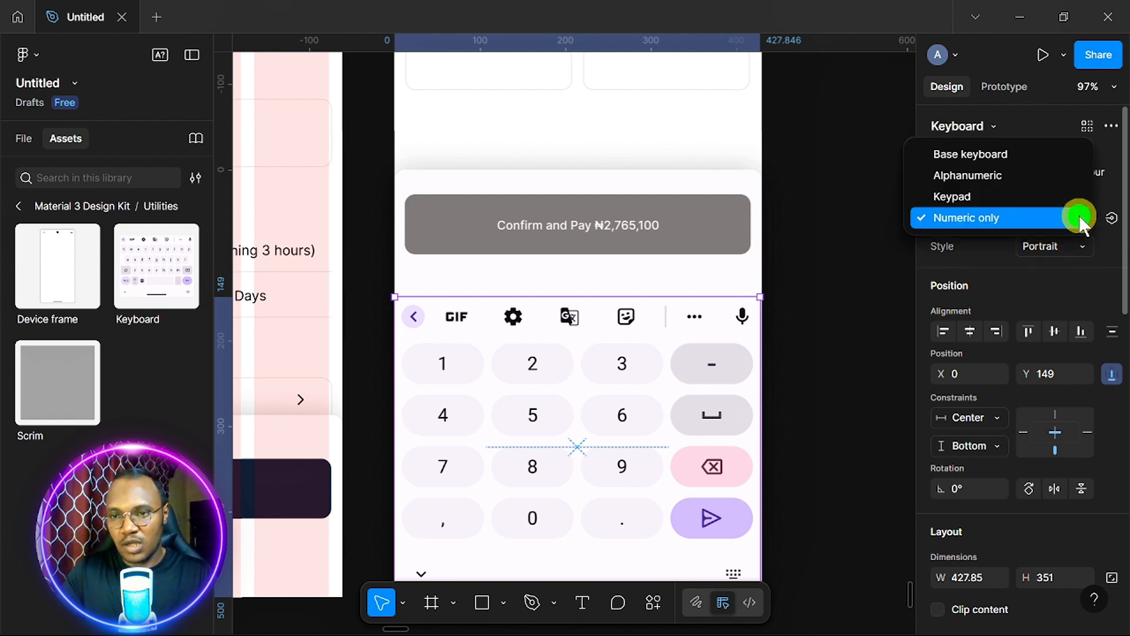
{"action": "left_click", "coordinate": [1036, 180]}
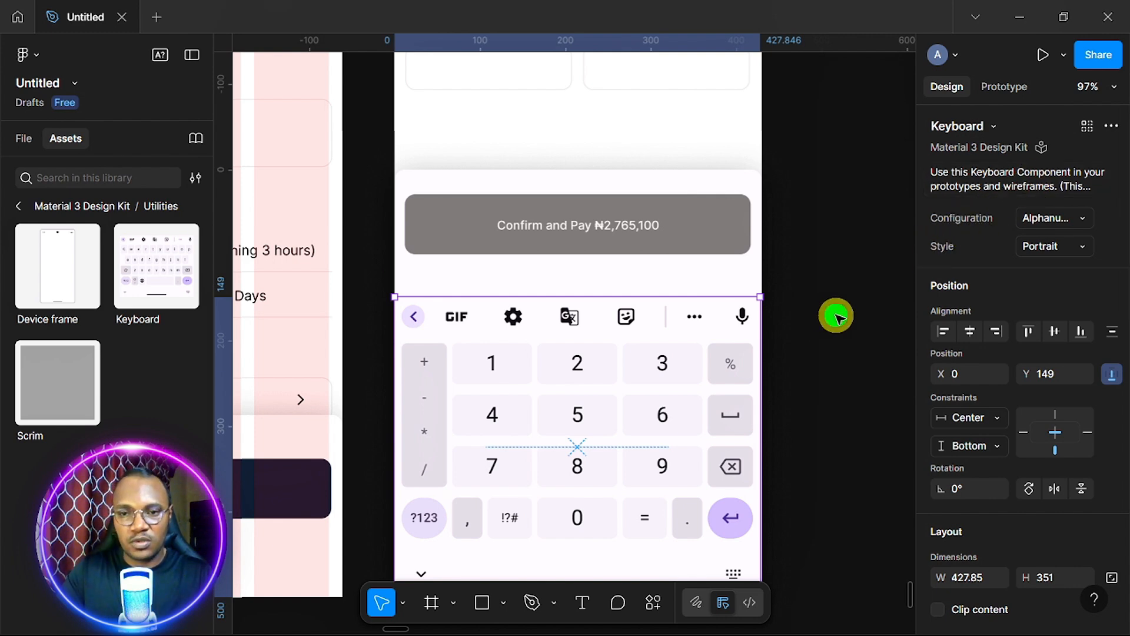
{"action": "left_click", "coordinate": [838, 318]}
{"action": "scroll", "coordinate": [838, 318], "scroll_direction": "down", "scroll_amount": 5}
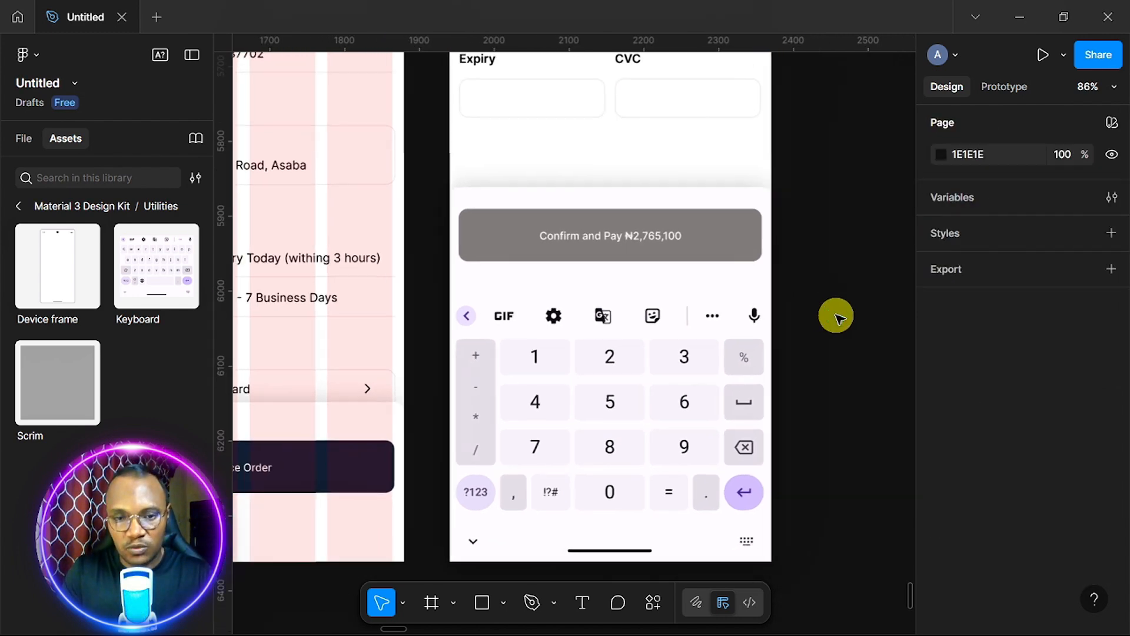
{"action": "scroll", "coordinate": [837, 318], "scroll_direction": "up", "scroll_amount": 4}
{"action": "scroll", "coordinate": [838, 318], "scroll_direction": "right", "scroll_amount": 2}
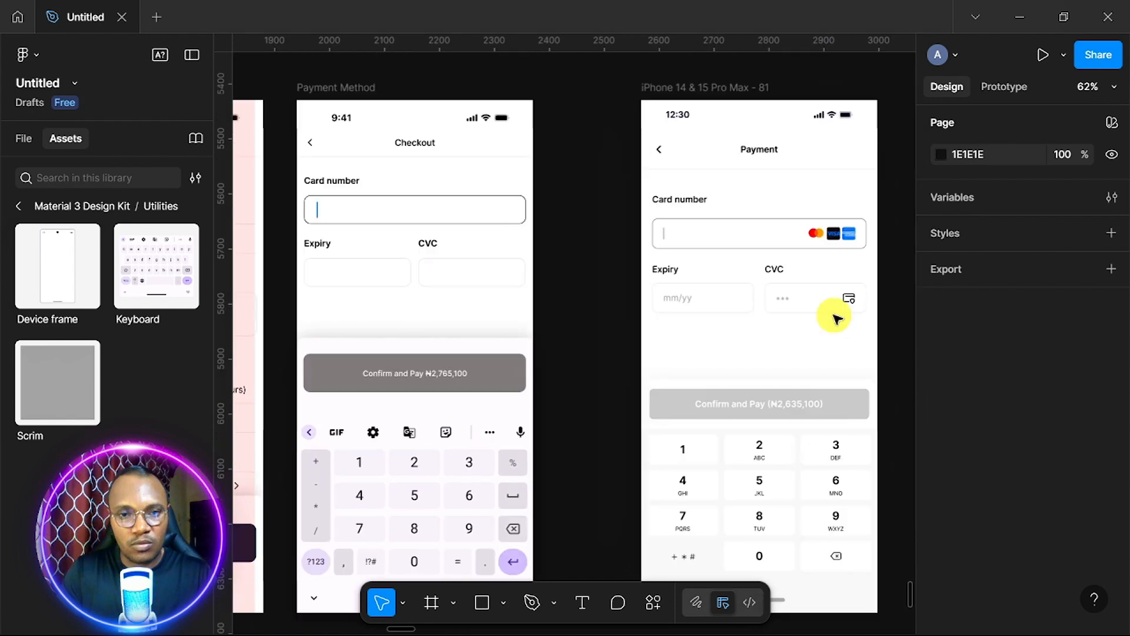
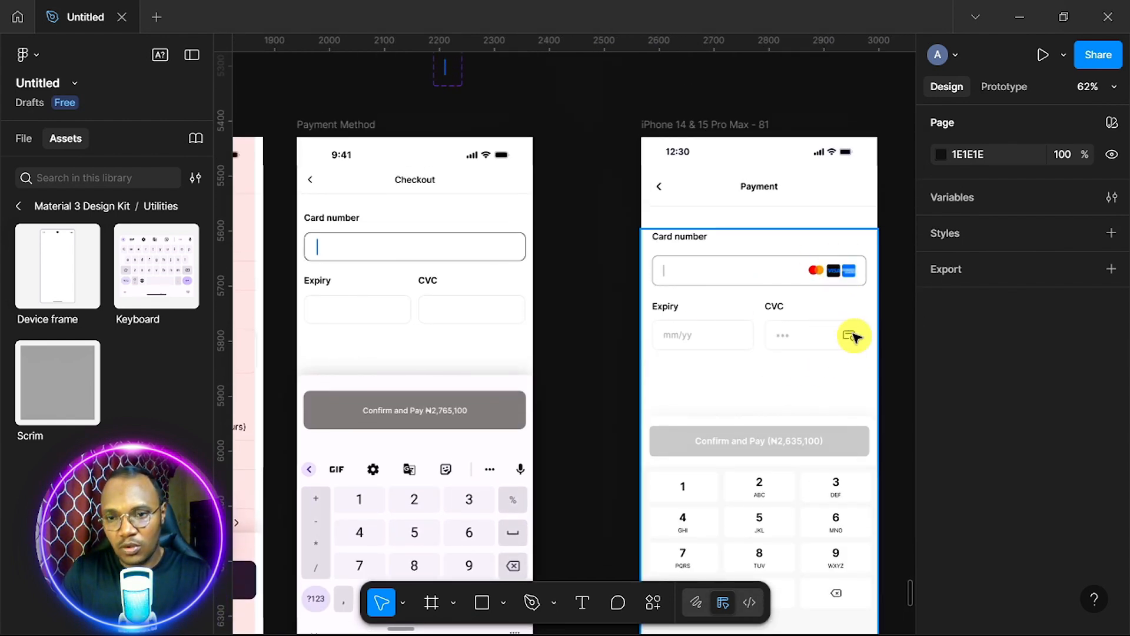
Launch the Iconify plugin from the canvas context menu and browse its icons.
{"action": "right_click", "coordinate": [612, 350]}
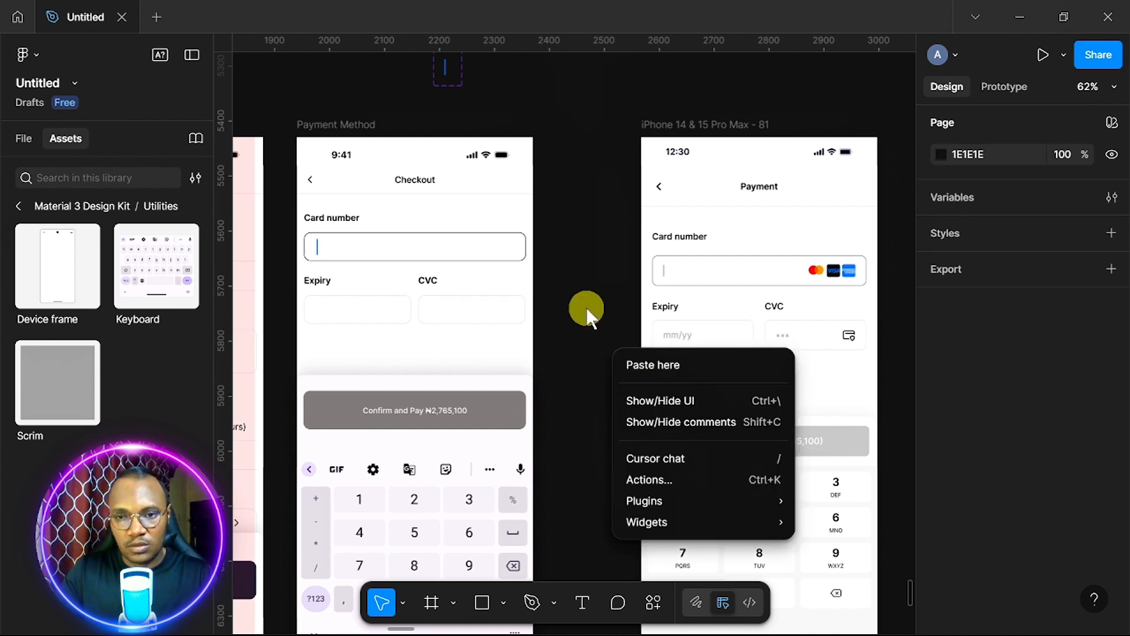
{"action": "left_click", "coordinate": [587, 308]}
{"action": "scroll", "coordinate": [587, 307], "scroll_direction": "left", "scroll_amount": 5}
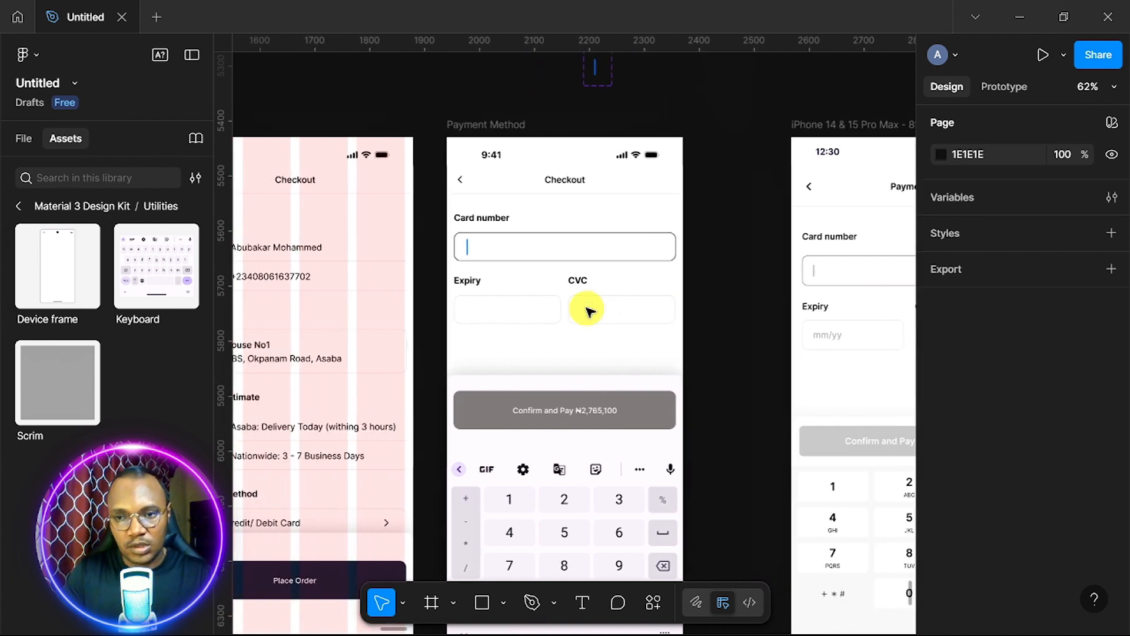
{"action": "scroll", "coordinate": [861, 345], "scroll_direction": "right", "scroll_amount": 5}
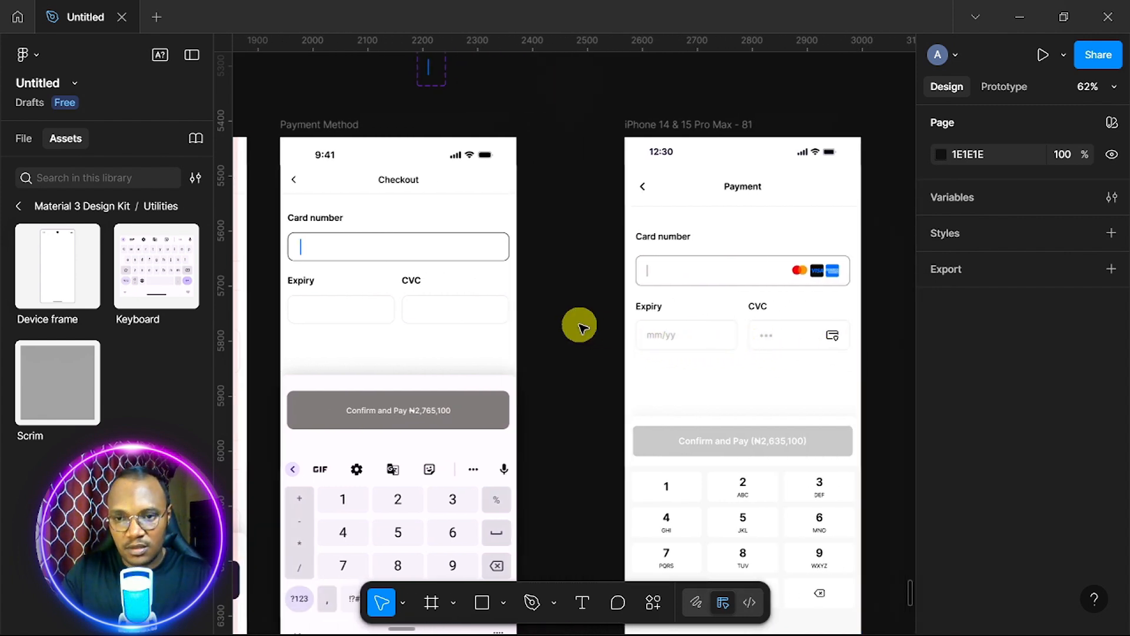
{"action": "right_click", "coordinate": [553, 326]}
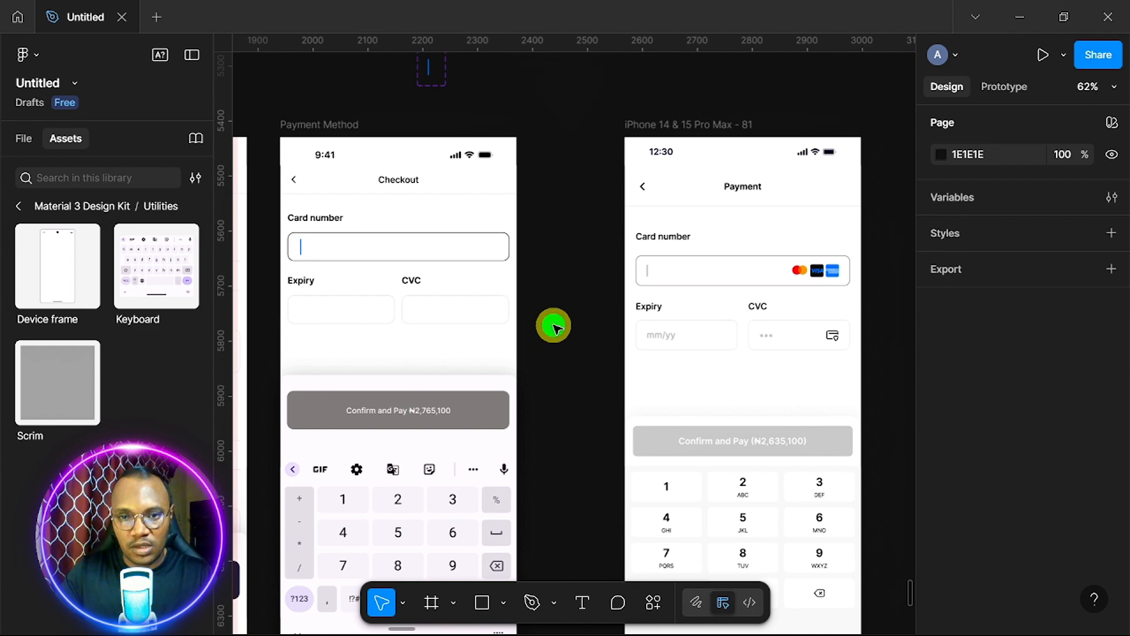
{"action": "mouse_move", "coordinate": [638, 472]}
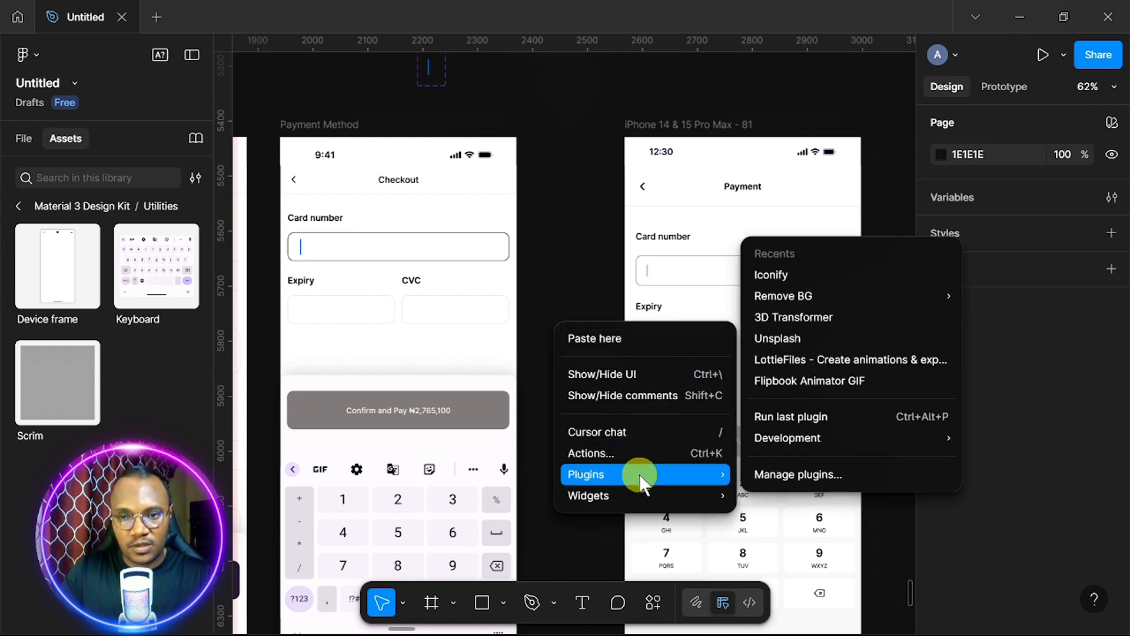
{"action": "mouse_move", "coordinate": [793, 300]}
{"action": "left_click", "coordinate": [794, 275]}
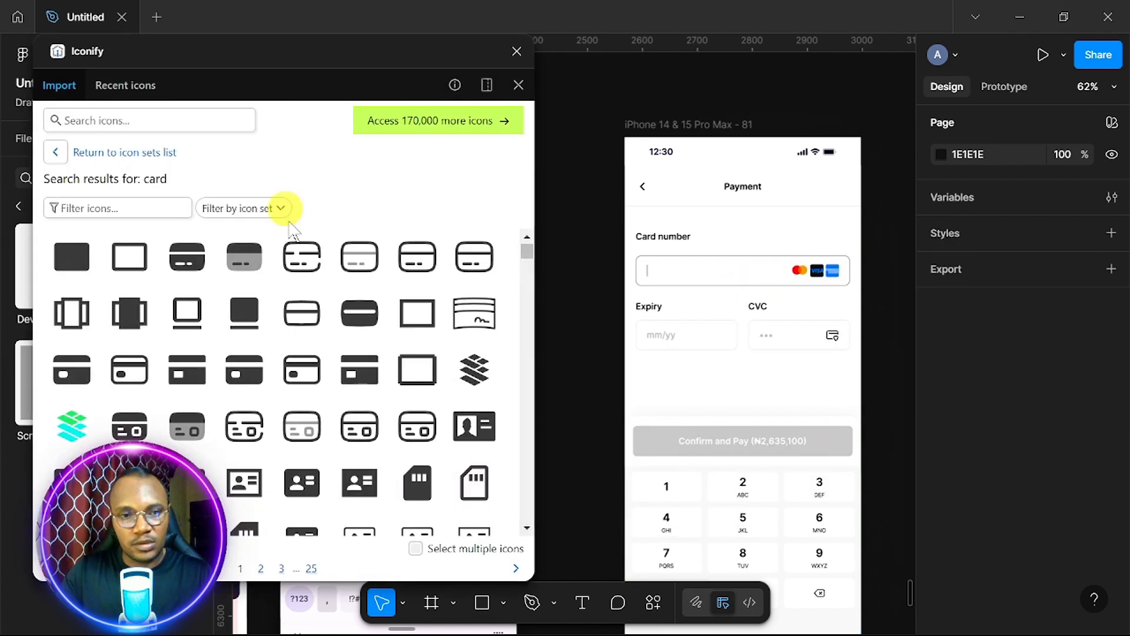
{"action": "scroll", "coordinate": [329, 383], "scroll_direction": "down", "scroll_amount": 10}
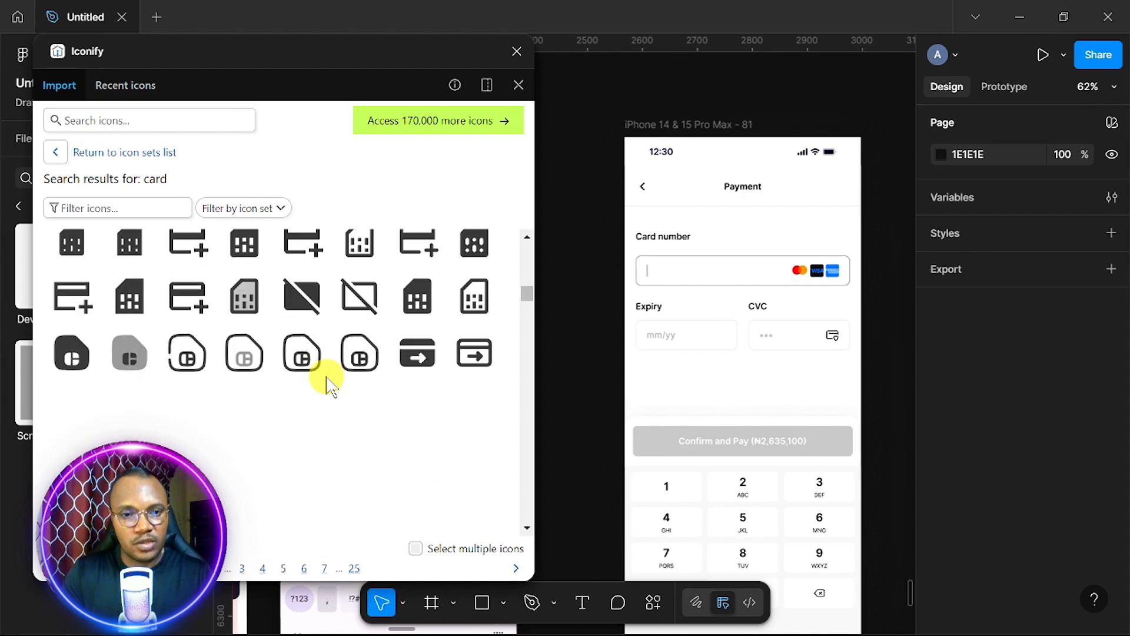
{"action": "scroll", "coordinate": [330, 384], "scroll_direction": "down", "scroll_amount": 15}
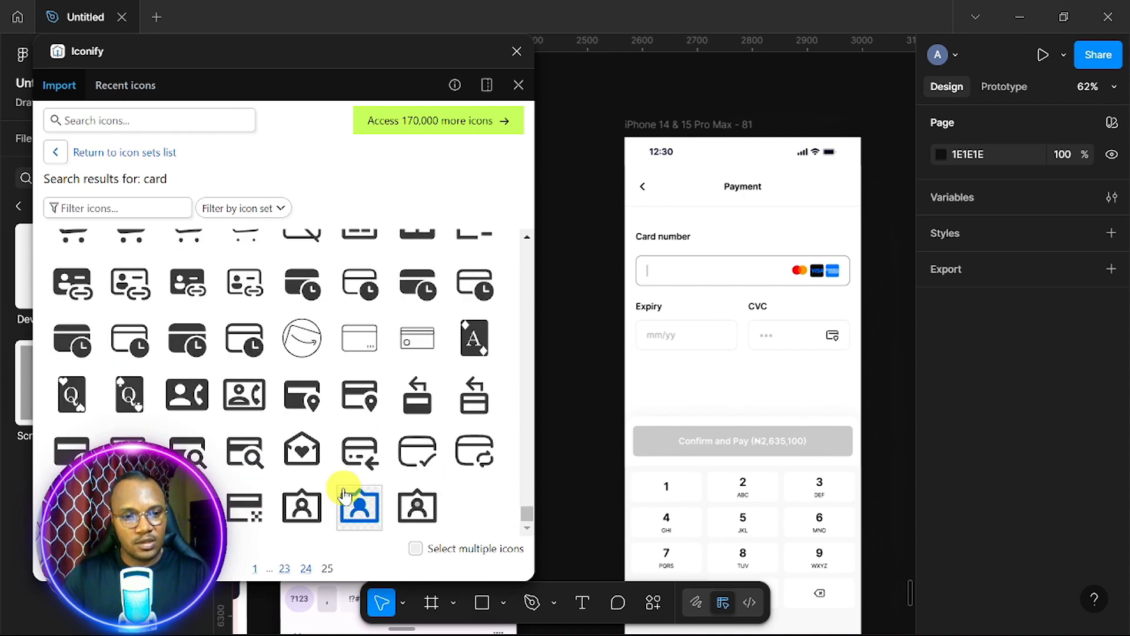
{"action": "scroll", "coordinate": [344, 496], "scroll_direction": "up", "scroll_amount": 12}
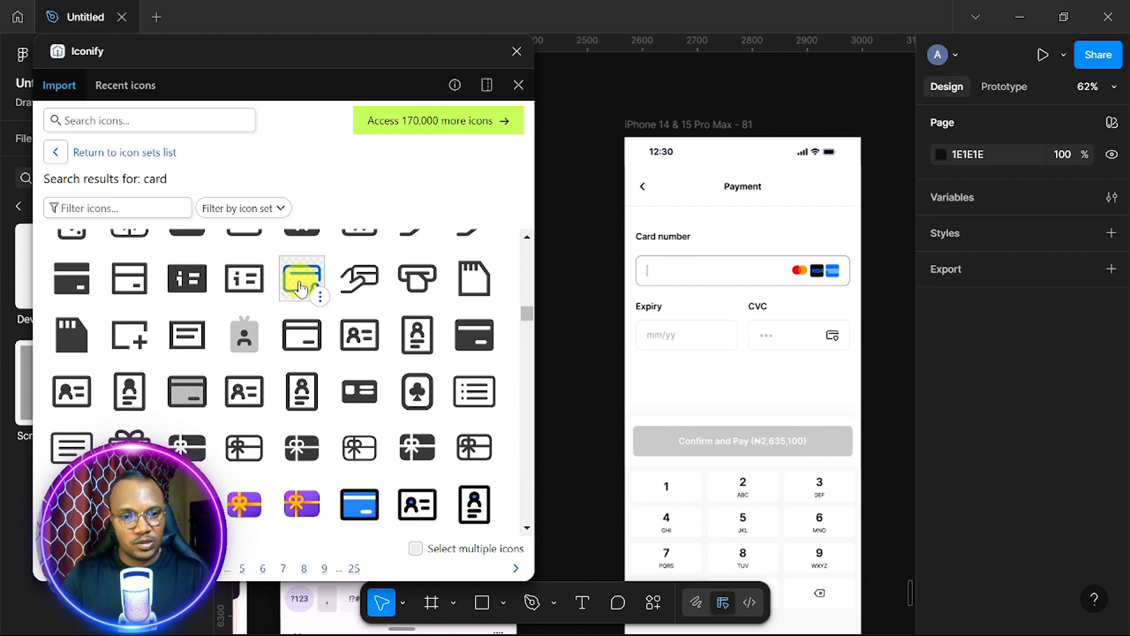
Bring a card icon onto the canvas, drop it into the CVC field, and centre it vertically.
{"action": "left_click_drag", "start_coordinate": [300, 288], "coordinate": [592, 259]}
{"action": "scroll", "coordinate": [304, 361], "scroll_direction": "down", "scroll_amount": 5}
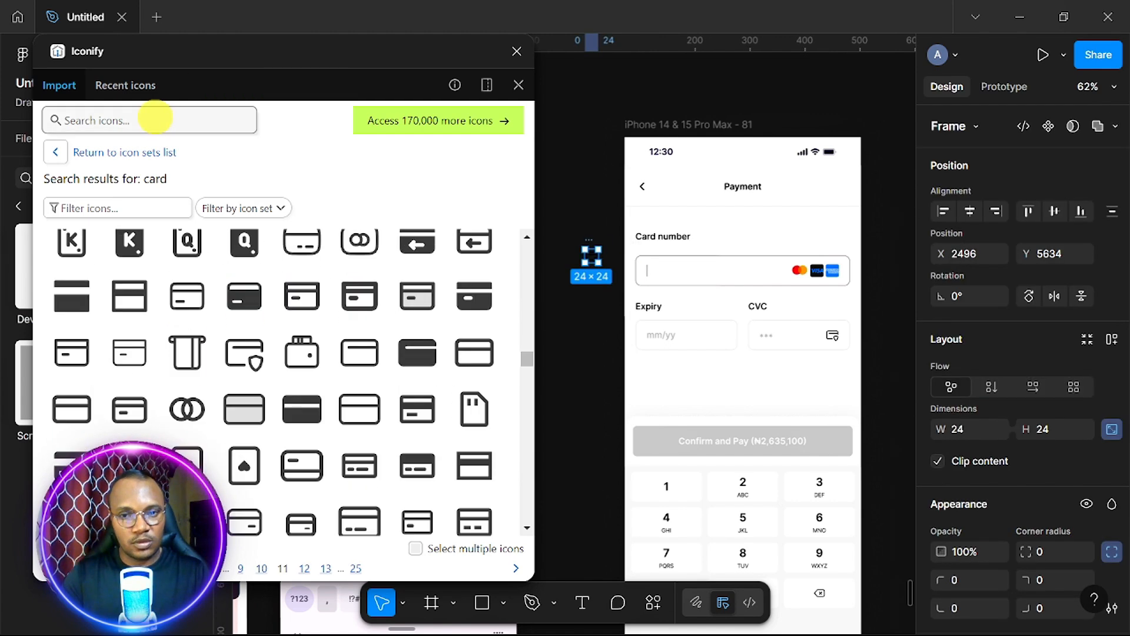
{"action": "scroll", "coordinate": [497, 246], "scroll_direction": "up", "scroll_amount": 3}
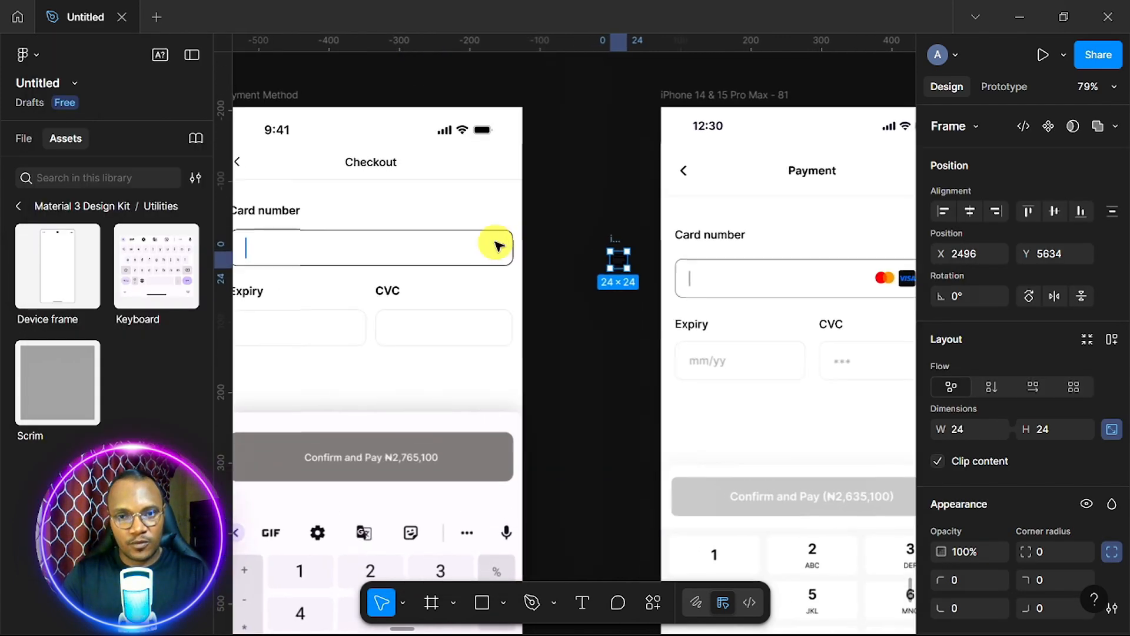
{"action": "scroll", "coordinate": [496, 246], "scroll_direction": "left", "scroll_amount": 3}
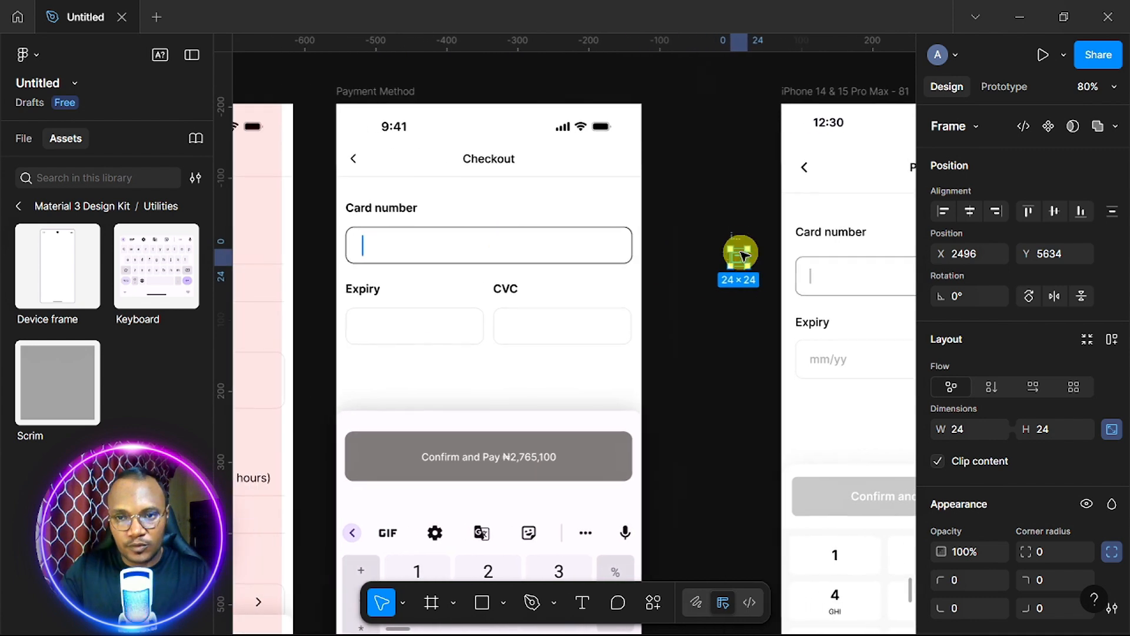
{"action": "left_click_drag", "start_coordinate": [740, 238], "coordinate": [612, 309]}
{"action": "left_click", "coordinate": [1054, 211]}
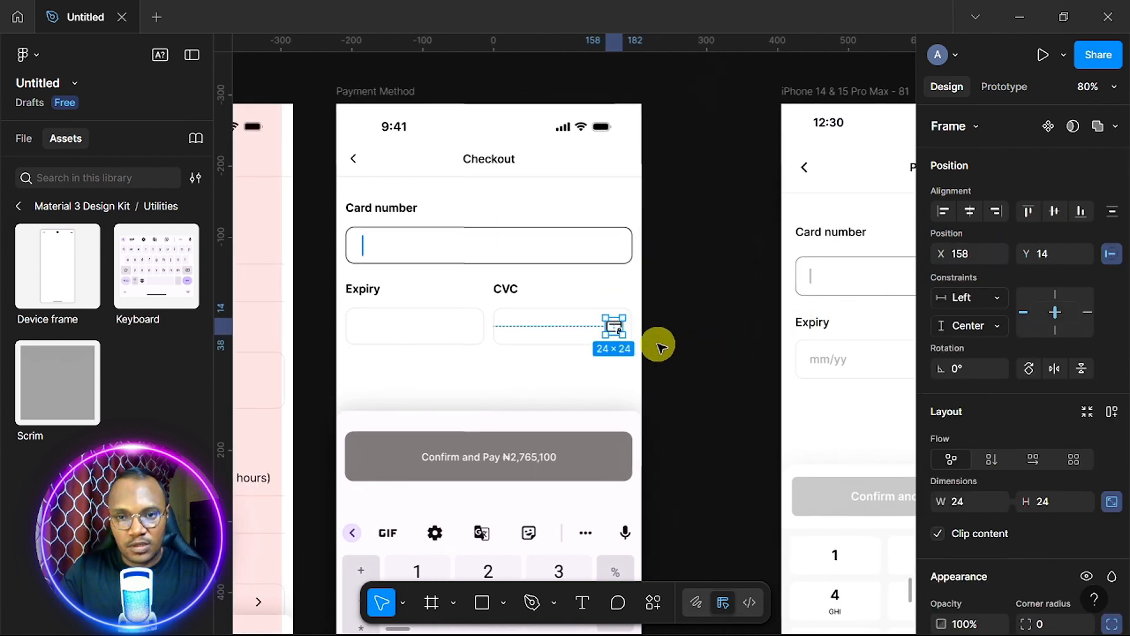
{"action": "key", "text": "Left"}
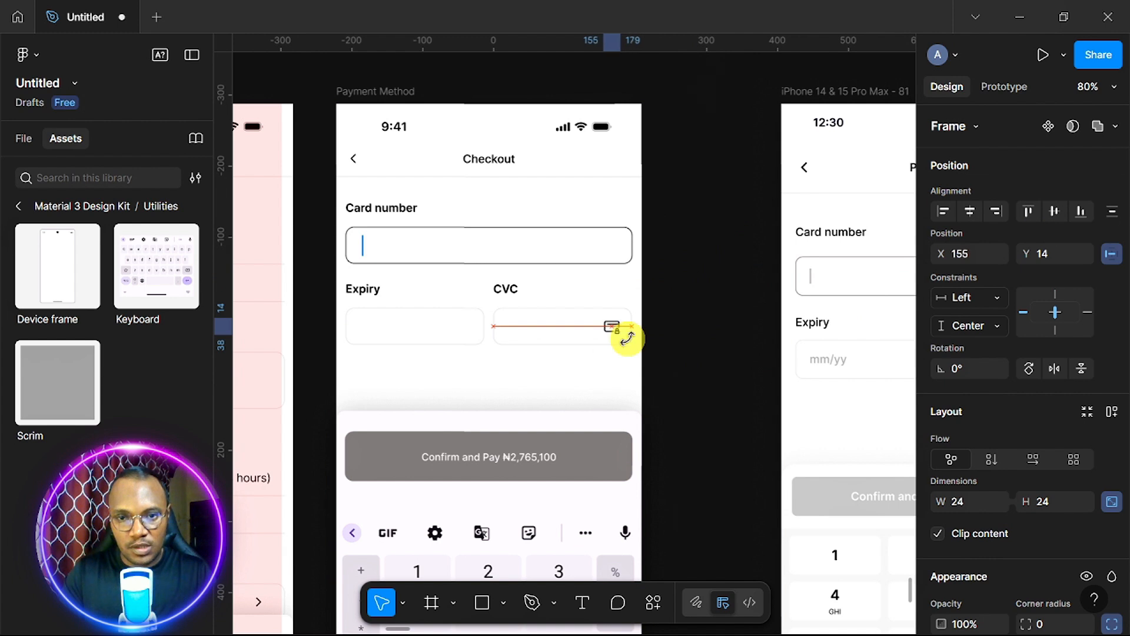
Copy the Expiry label into the expiry field, narrow it, and retype it as 'mm/yy'.
{"action": "scroll", "coordinate": [628, 338], "scroll_direction": "left", "scroll_amount": 3}
{"action": "left_click", "coordinate": [474, 287]}
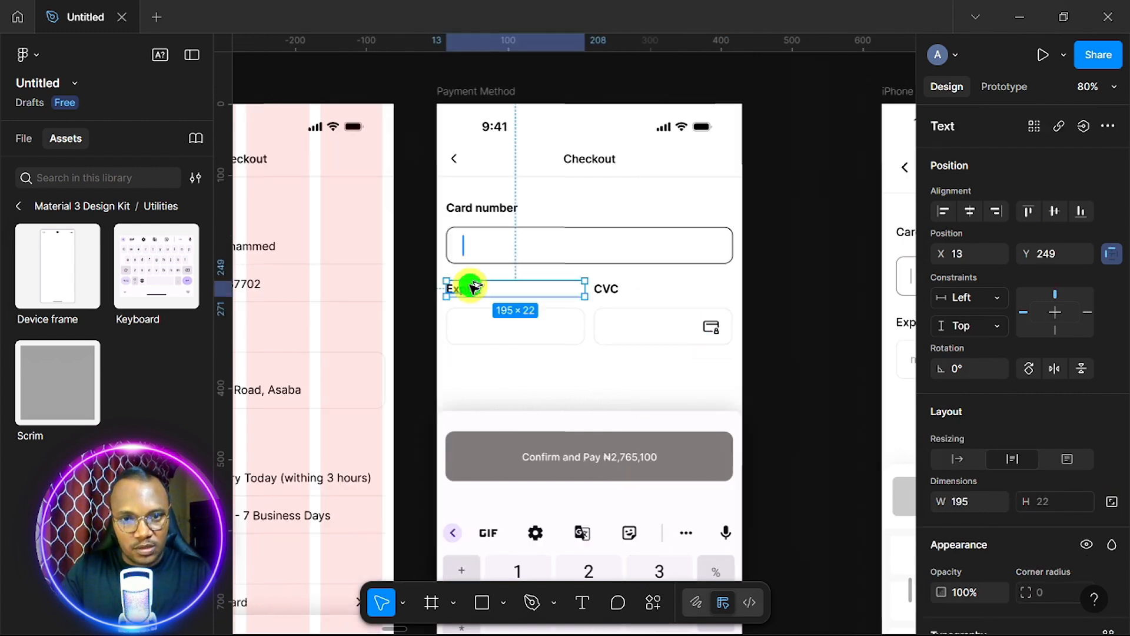
{"action": "left_click_drag", "start_coordinate": [474, 287], "coordinate": [478, 325]}
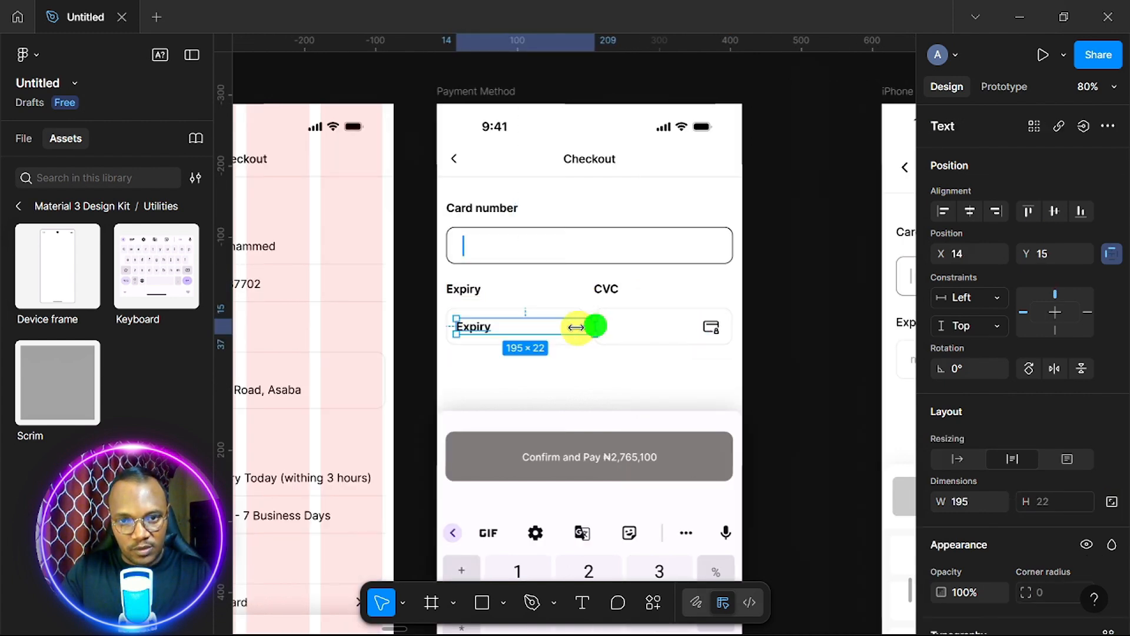
{"action": "left_click_drag", "start_coordinate": [576, 328], "coordinate": [494, 332]}
{"action": "scroll", "coordinate": [479, 329], "scroll_direction": "up", "scroll_amount": 5}
{"action": "double_click", "coordinate": [478, 327]}
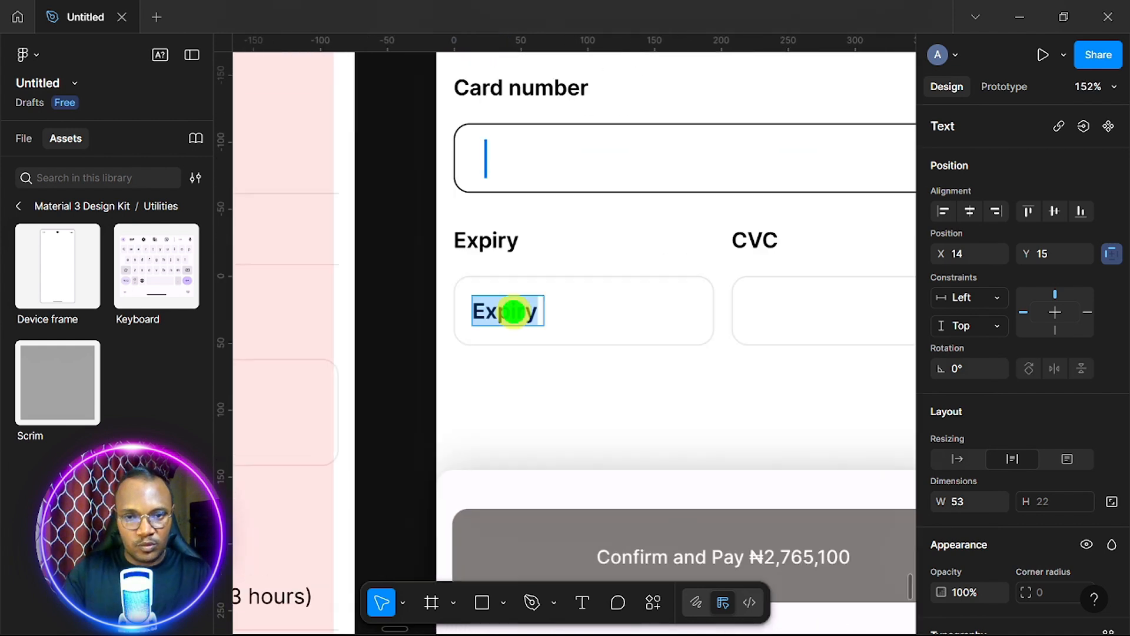
{"action": "type", "text": "mm"}
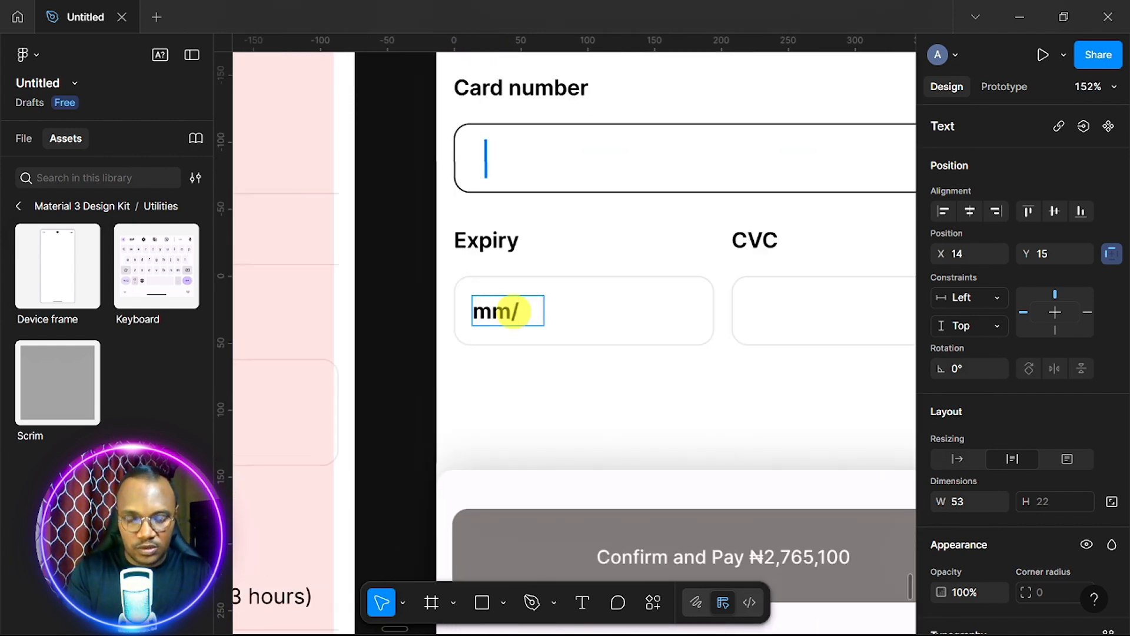
{"action": "type", "text": "/yy"}
{"action": "key", "text": "Escape"}
Make the mm/yy placeholder size 14 with fill CCCBCB, then copy it into the CVC field.
{"action": "scroll", "coordinate": [941, 444], "scroll_direction": "down", "scroll_amount": 5}
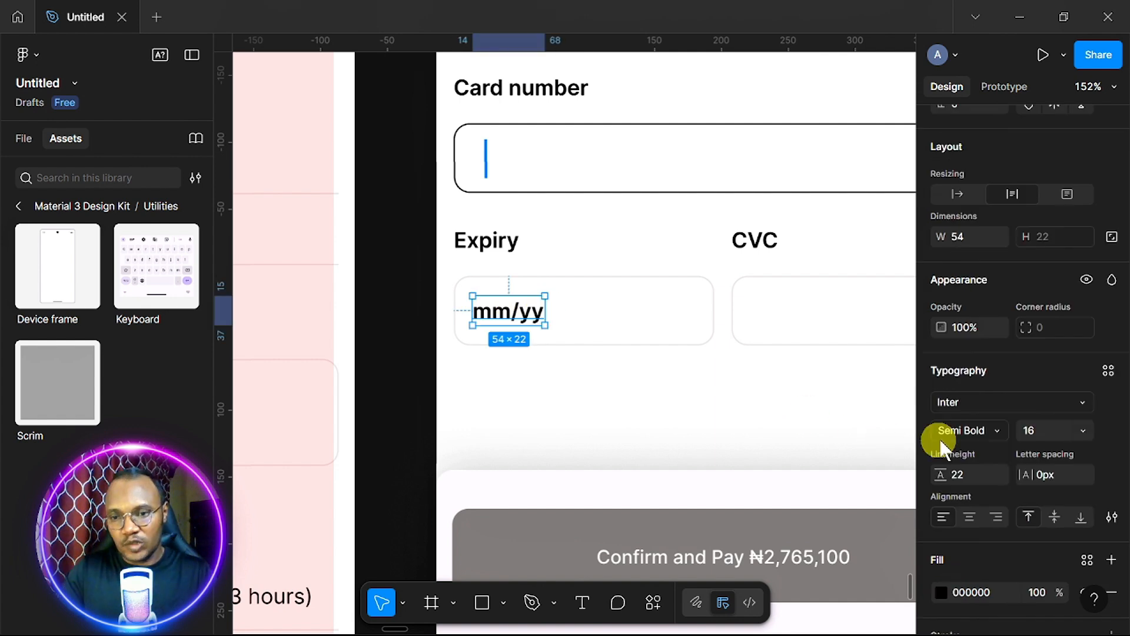
{"action": "left_click", "coordinate": [1082, 430]}
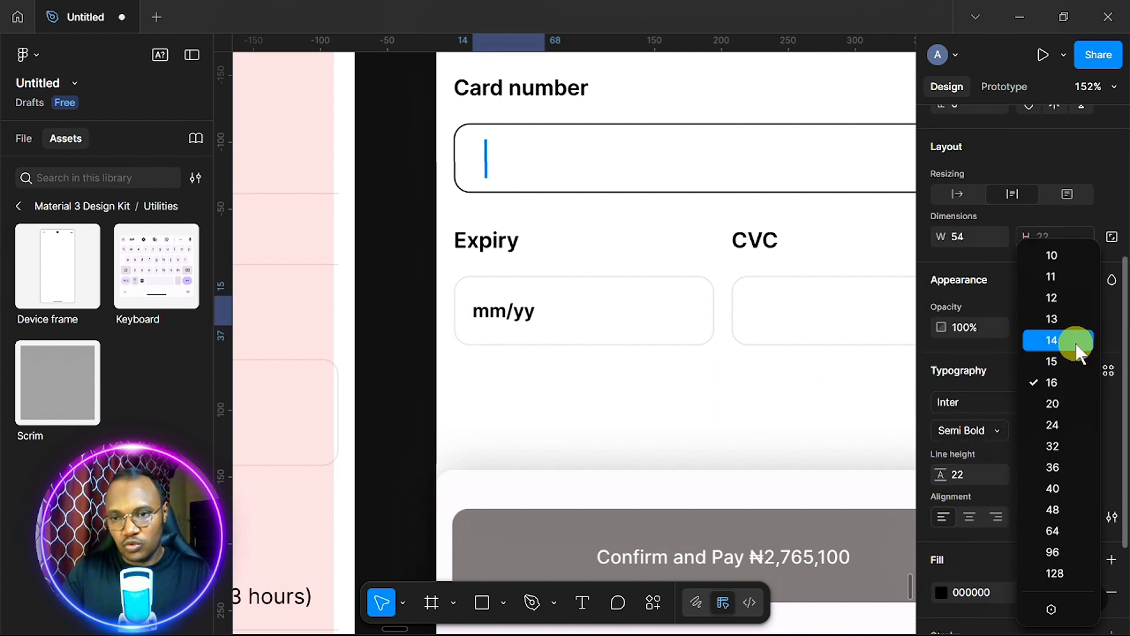
{"action": "left_click", "coordinate": [1076, 342]}
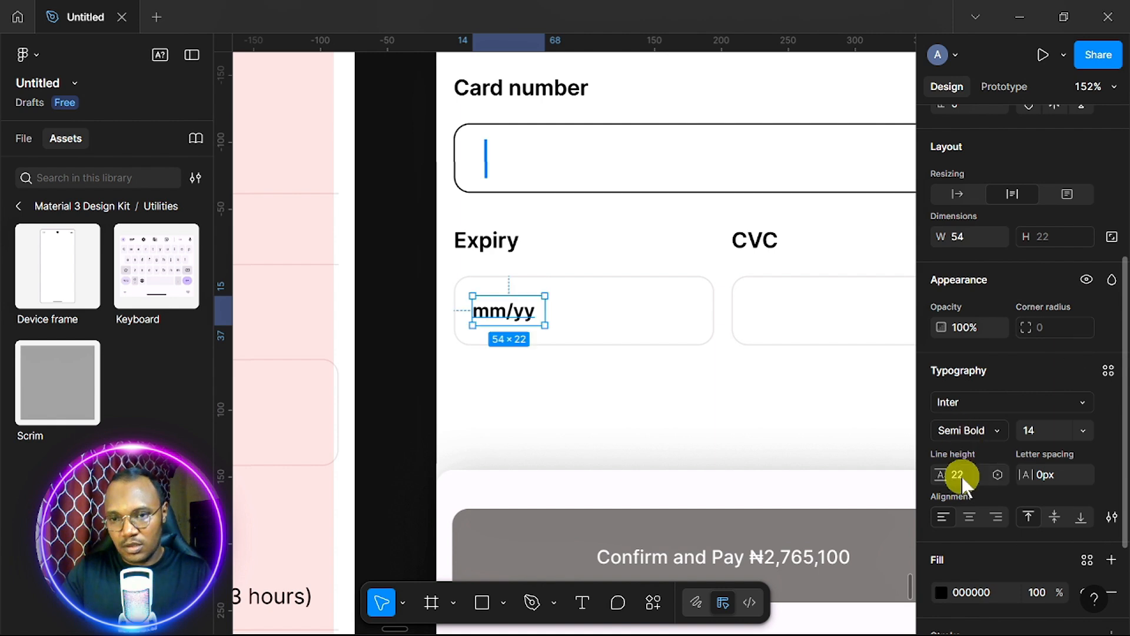
{"action": "left_click", "coordinate": [940, 592]}
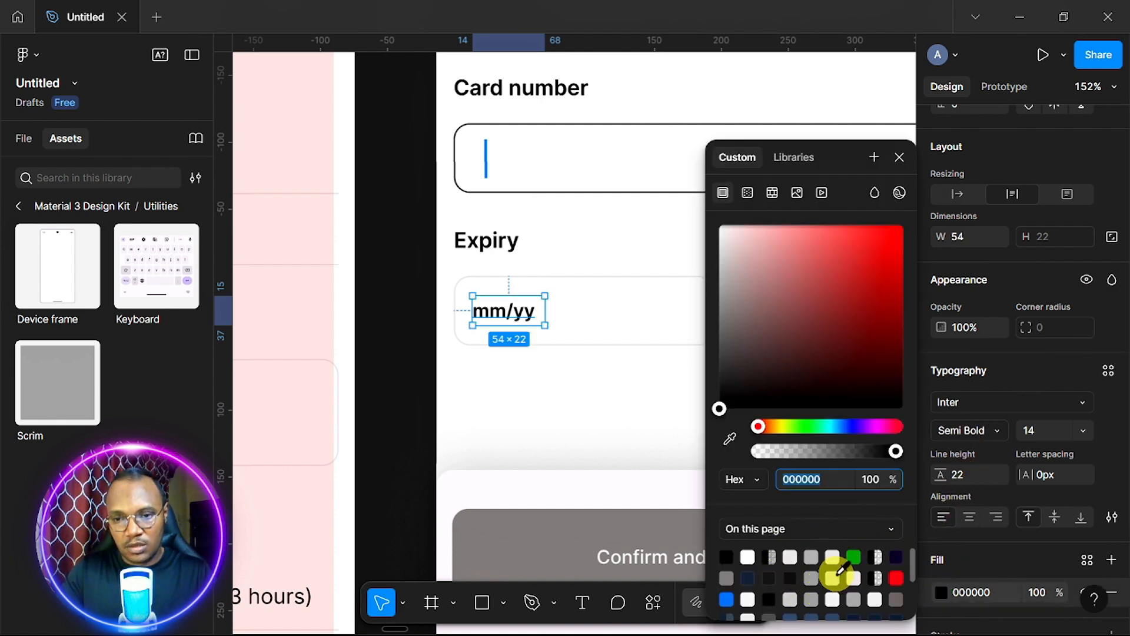
{"action": "left_click", "coordinate": [833, 575]}
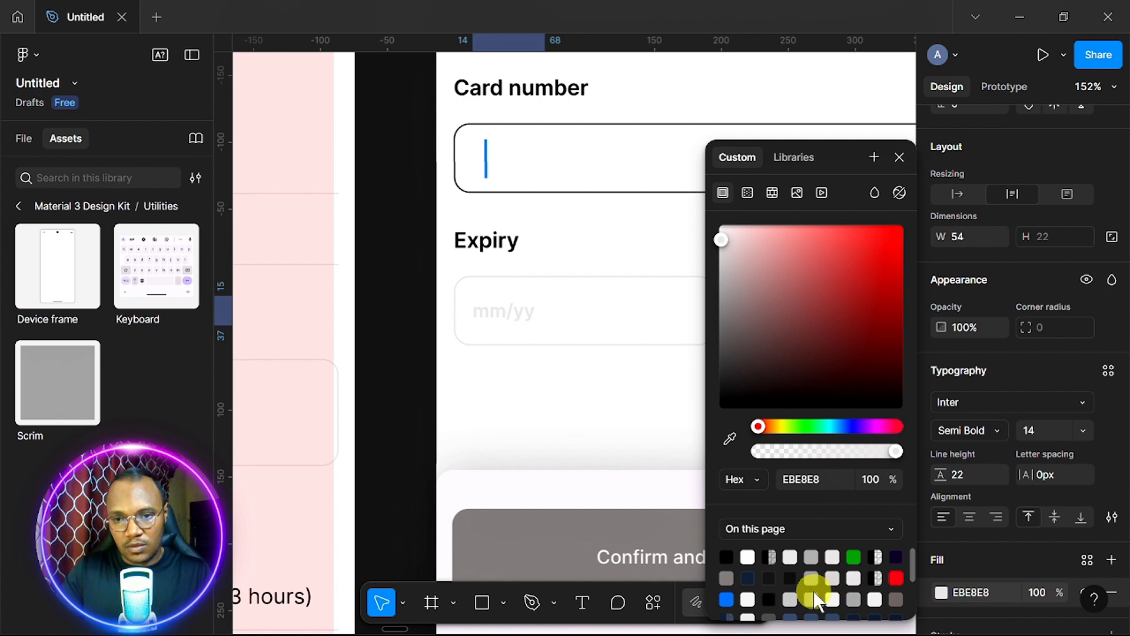
{"action": "left_click", "coordinate": [812, 577]}
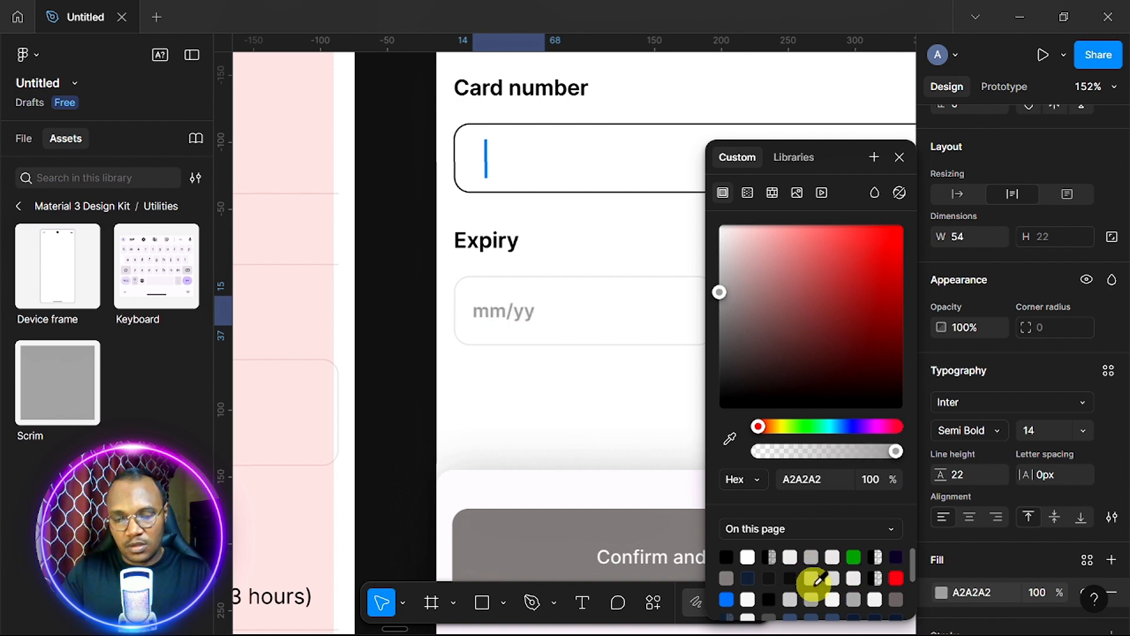
{"action": "left_click", "coordinate": [792, 599]}
{"action": "left_click", "coordinate": [899, 157]}
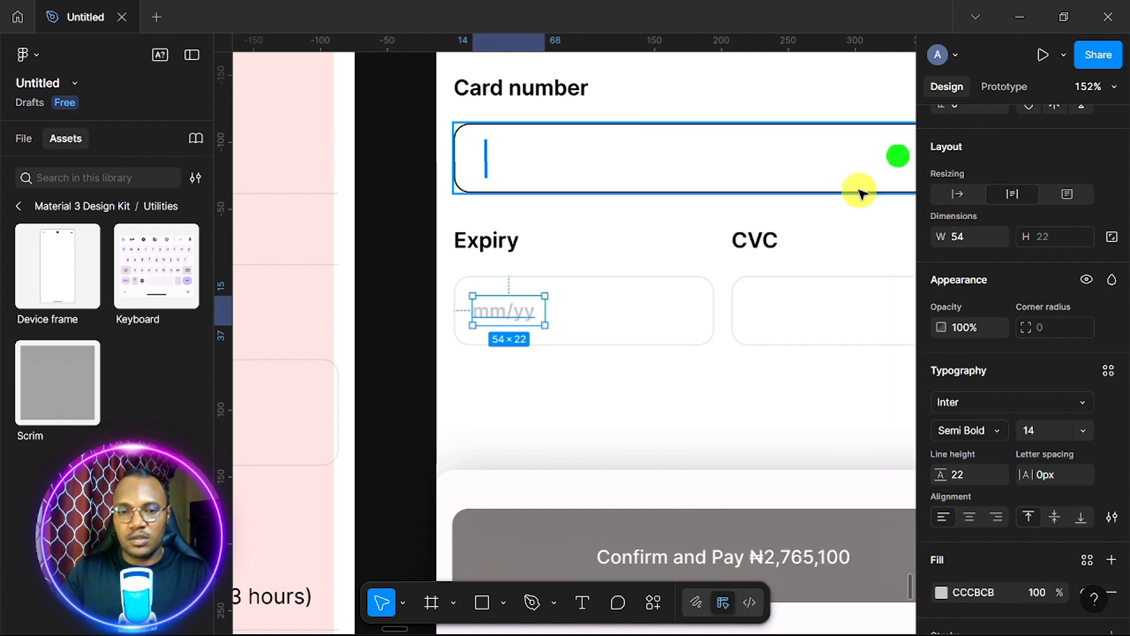
{"action": "left_click_drag", "start_coordinate": [365, 315], "coordinate": [649, 317]}
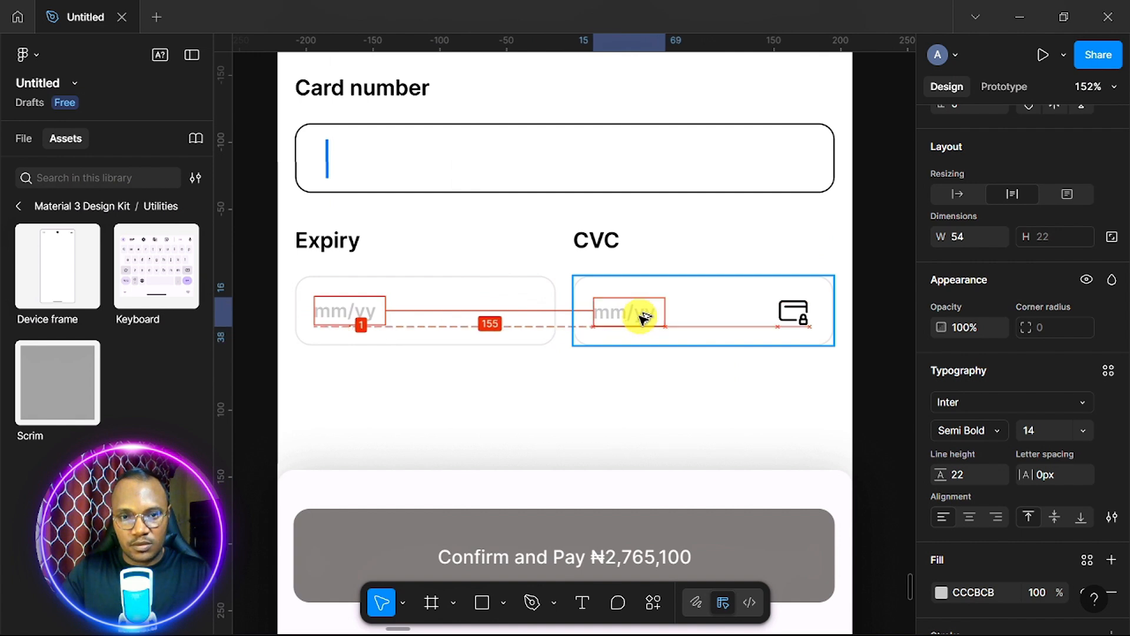
{"action": "double_click", "coordinate": [638, 311]}
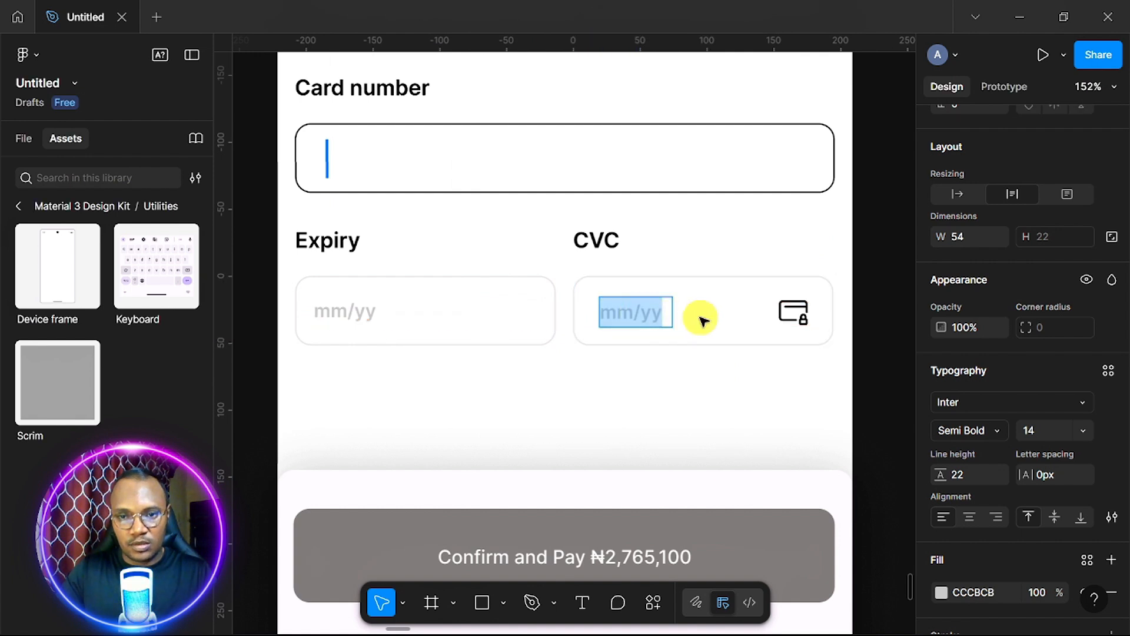
Vertically centre the CVC and Expiry placeholders within their fields.
{"action": "key", "text": "Escape"}
{"action": "scroll", "coordinate": [1000, 253], "scroll_direction": "up", "scroll_amount": 5}
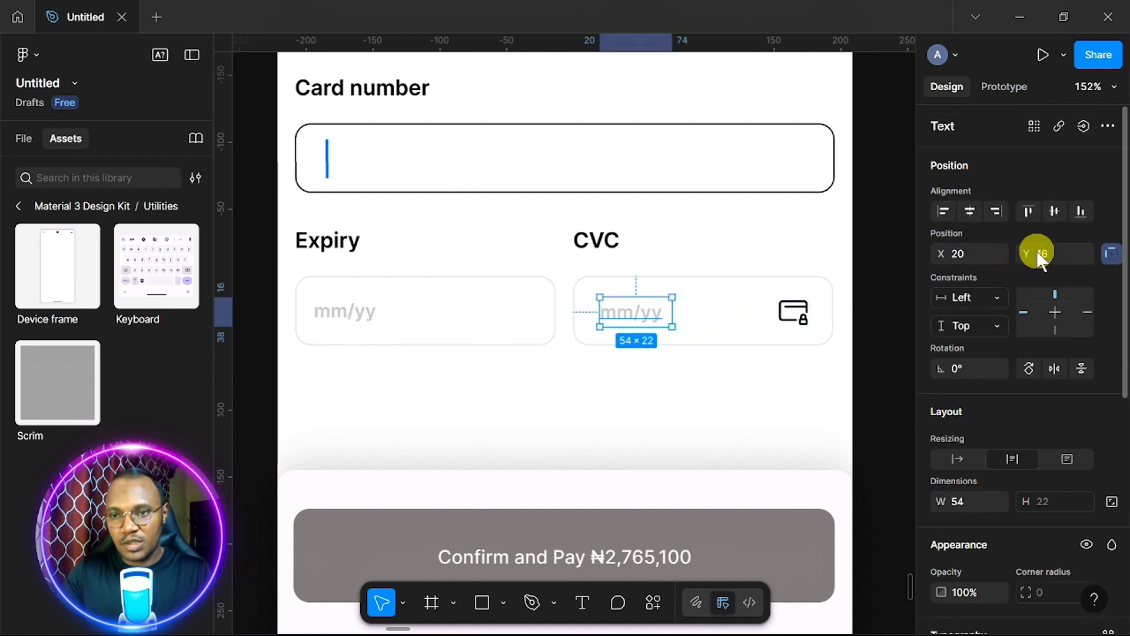
{"action": "left_click", "coordinate": [1052, 210]}
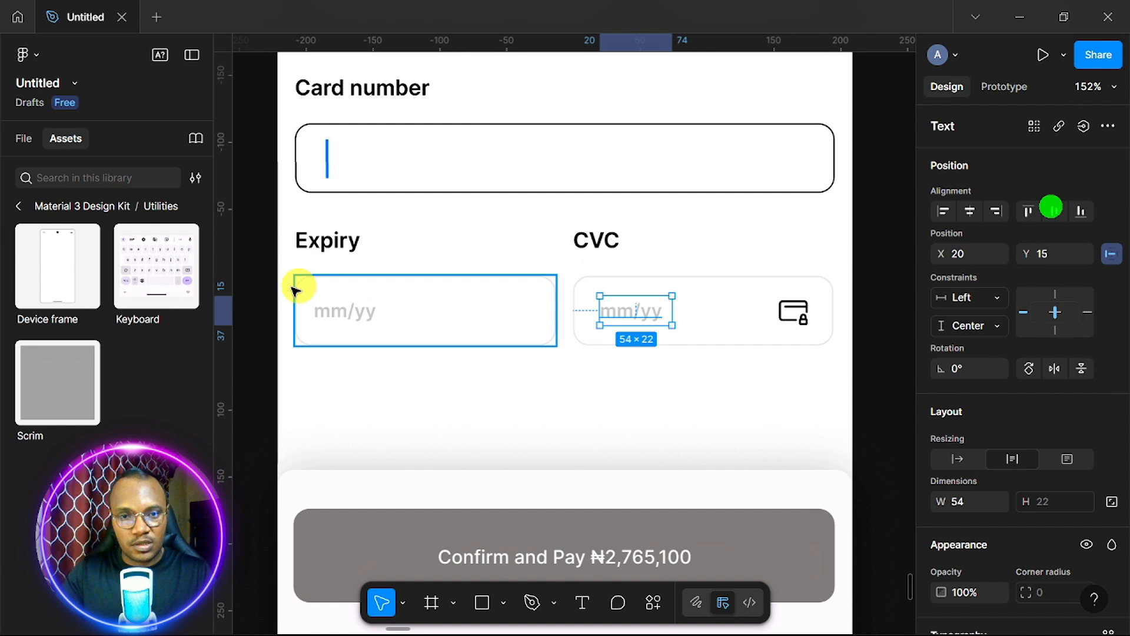
{"action": "left_click", "coordinate": [347, 309]}
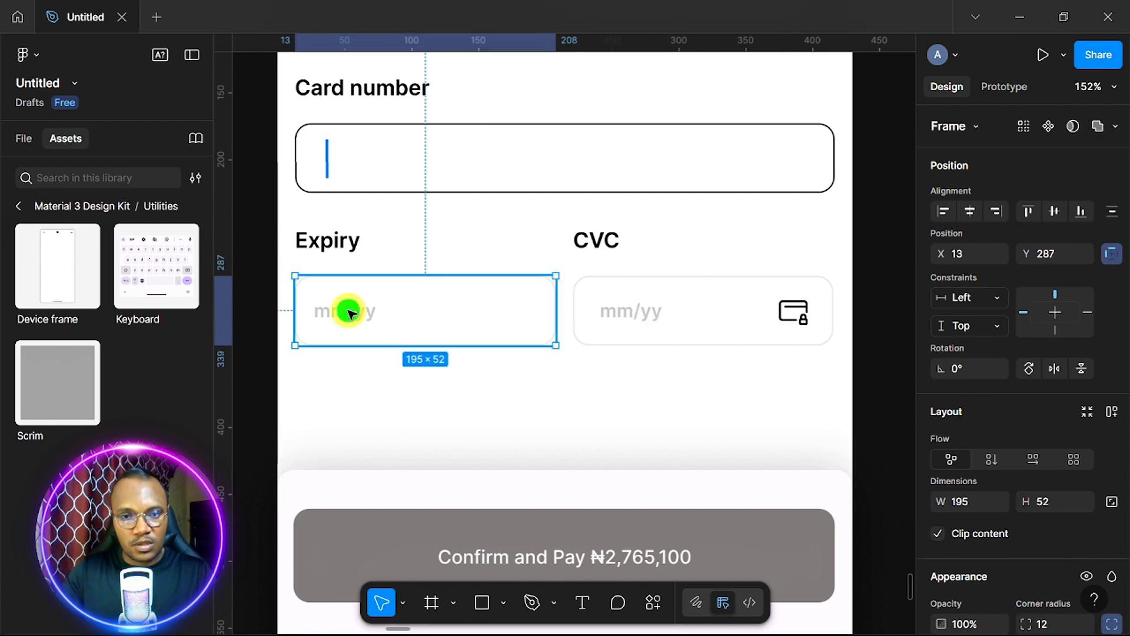
{"action": "double_click", "coordinate": [348, 312]}
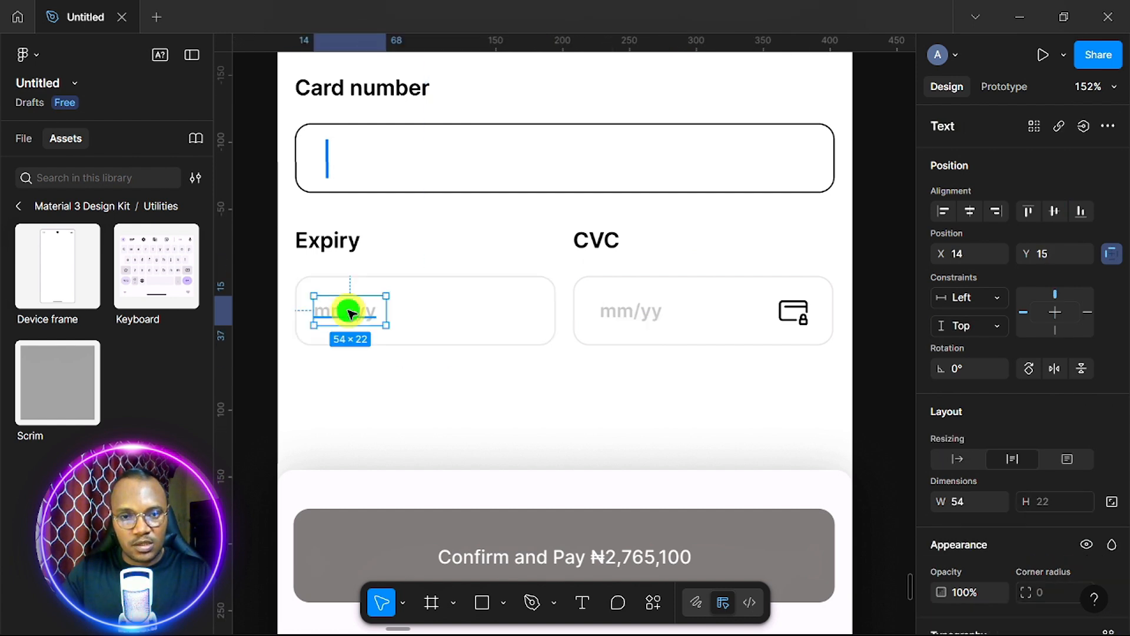
{"action": "left_click", "coordinate": [1052, 210]}
Replace the CVC placeholder text with asterisks and scale it up 1.5x.
{"action": "double_click", "coordinate": [639, 310]}
{"action": "double_click", "coordinate": [638, 309]}
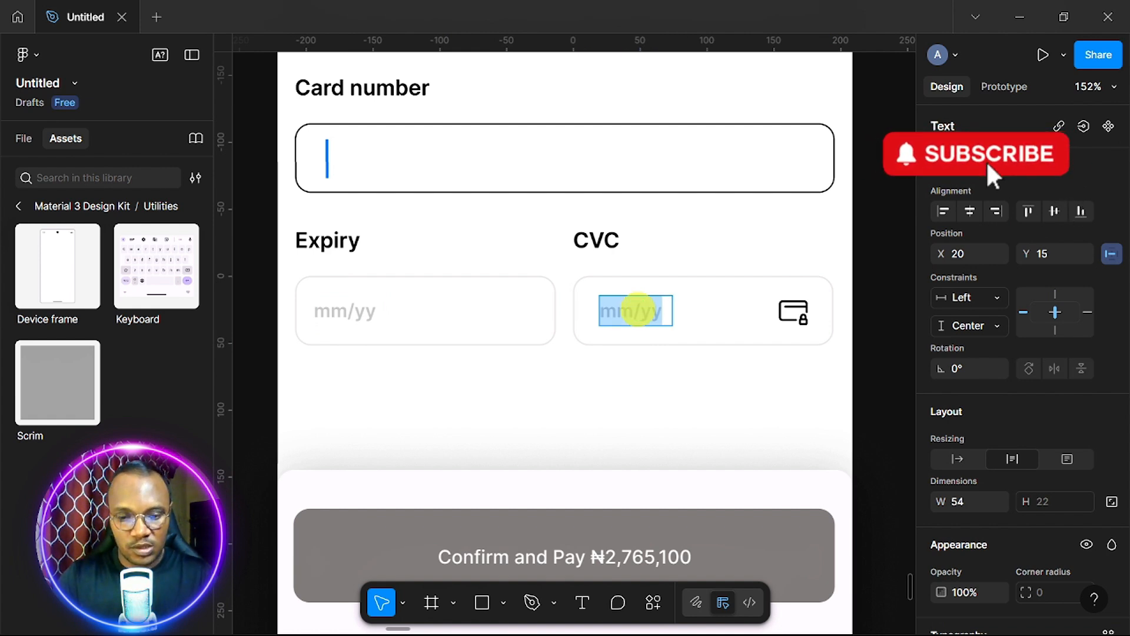
{"action": "type", "text": "*"}
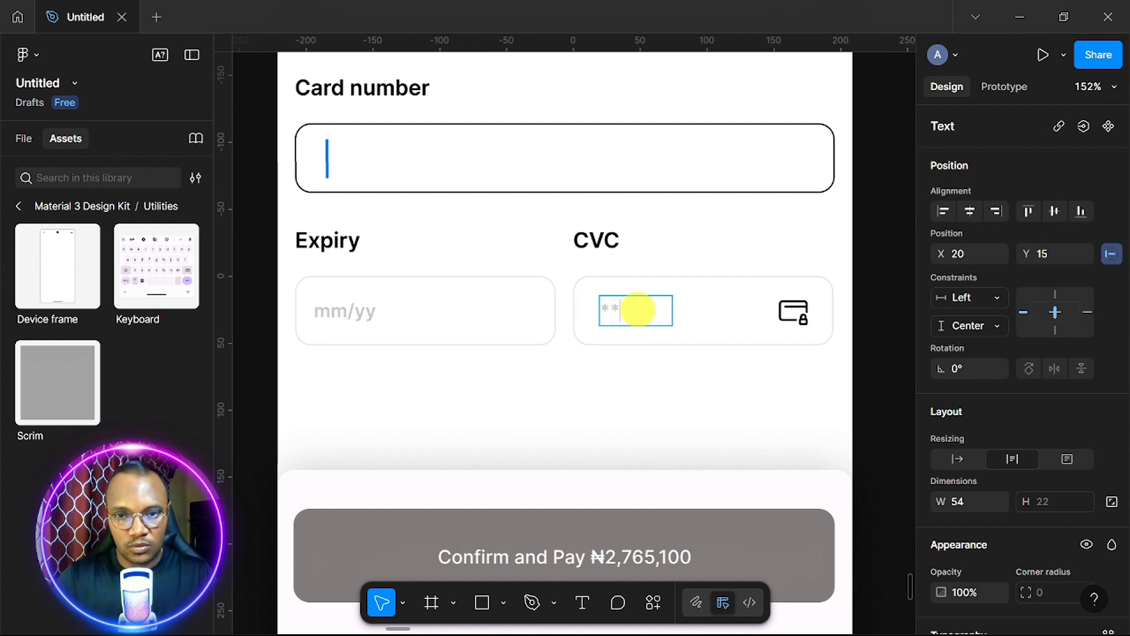
{"action": "key", "text": "Escape"}
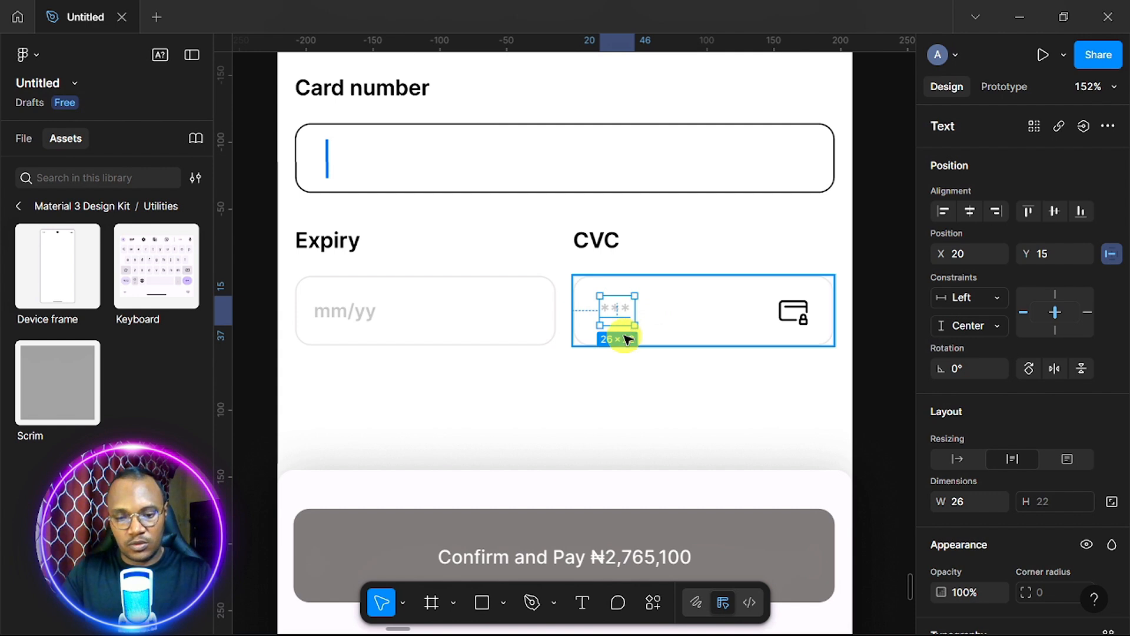
{"action": "key", "text": "k"}
{"action": "left_click_drag", "start_coordinate": [634, 327], "coordinate": [651, 333]}
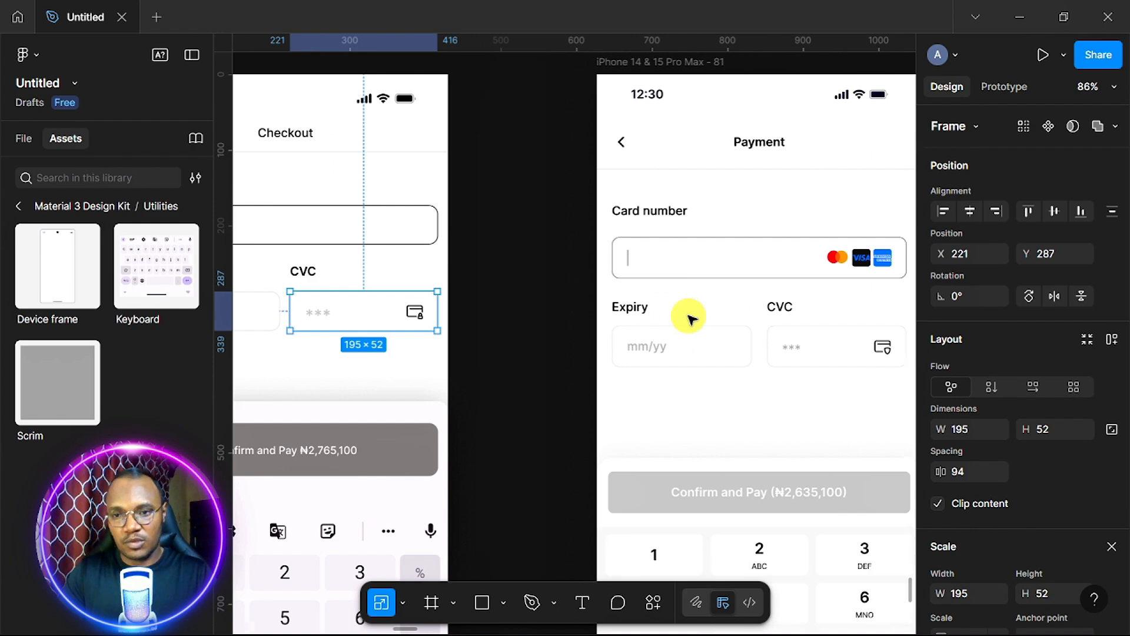
Open Iconify, search 'master', and place the Mastercard logo on the canvas.
{"action": "scroll", "coordinate": [689, 318], "scroll_direction": "down", "scroll_amount": 5}
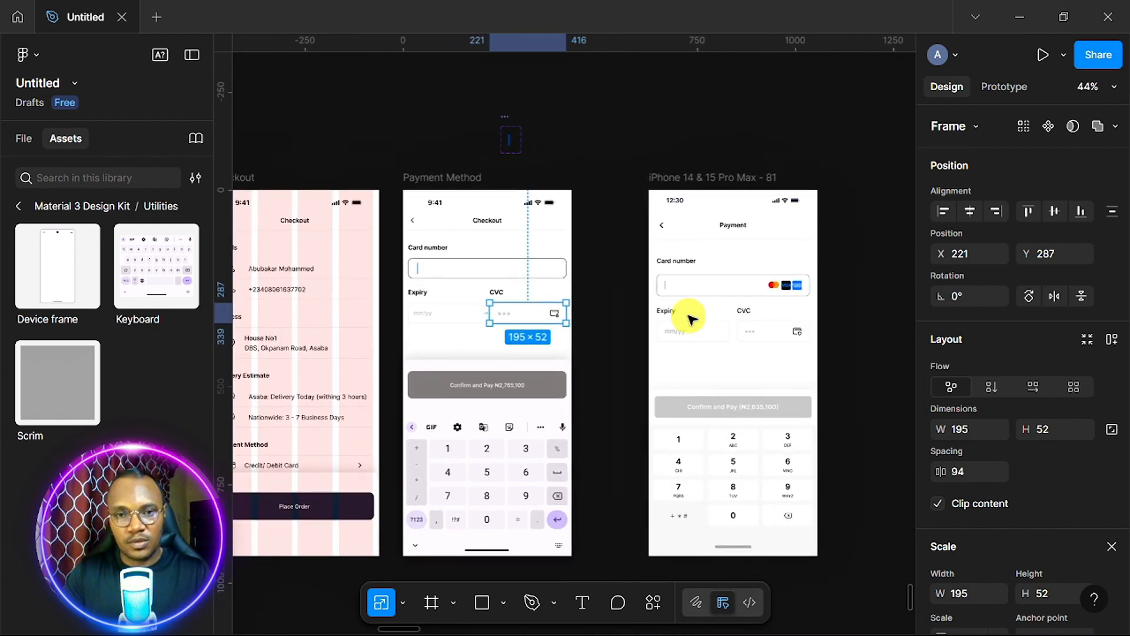
{"action": "scroll", "coordinate": [689, 318], "scroll_direction": "right", "scroll_amount": 1}
{"action": "left_click", "coordinate": [669, 177]}
{"action": "right_click", "coordinate": [580, 159]}
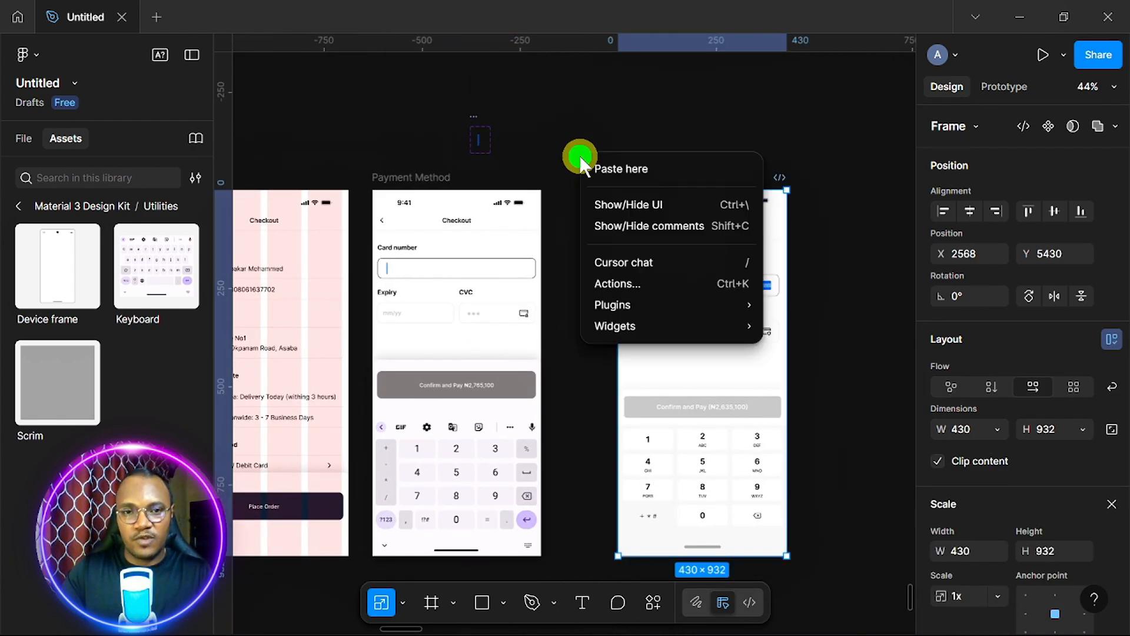
{"action": "mouse_move", "coordinate": [628, 305]}
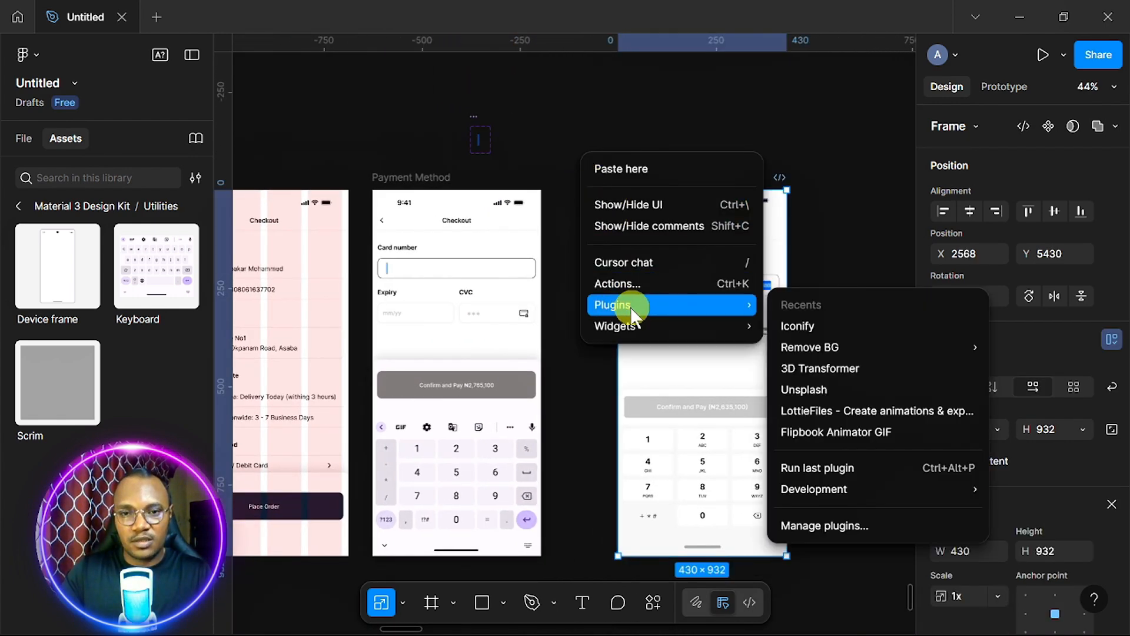
{"action": "left_click", "coordinate": [833, 330]}
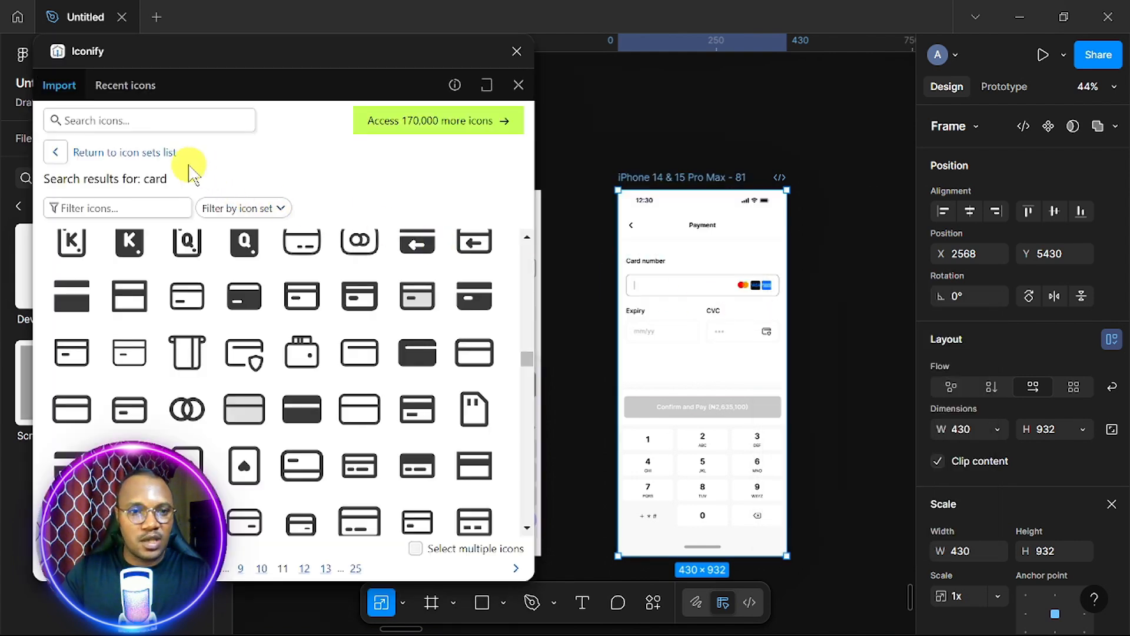
{"action": "type", "text": "car"}
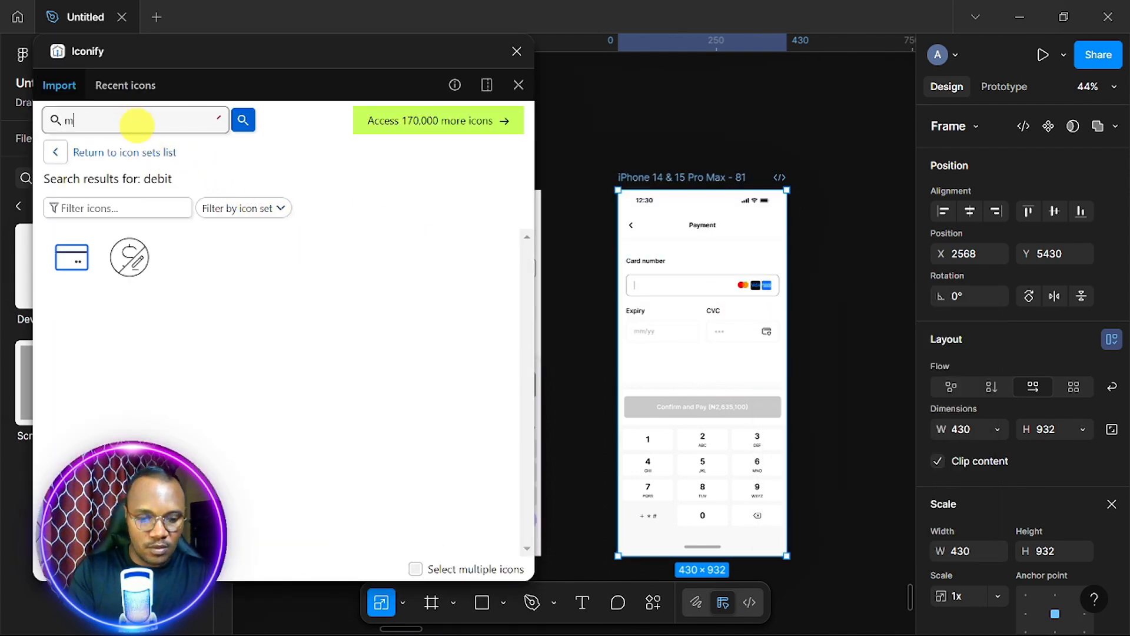
{"action": "type", "text": "master"}
{"action": "key", "text": "Return"}
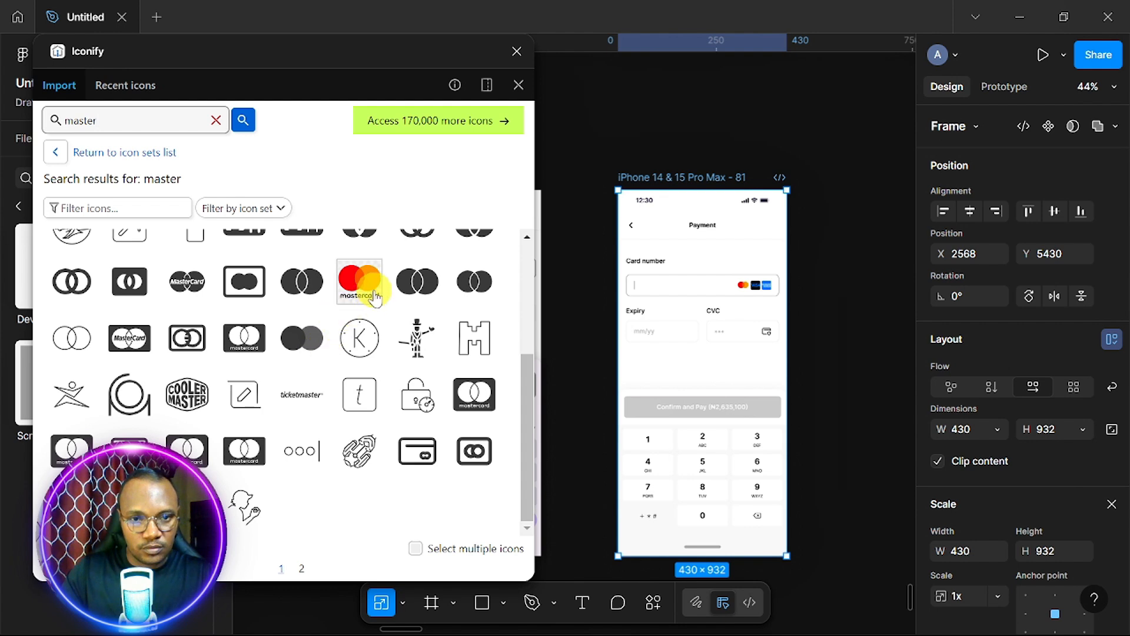
{"action": "left_click_drag", "start_coordinate": [373, 297], "coordinate": [601, 151]}
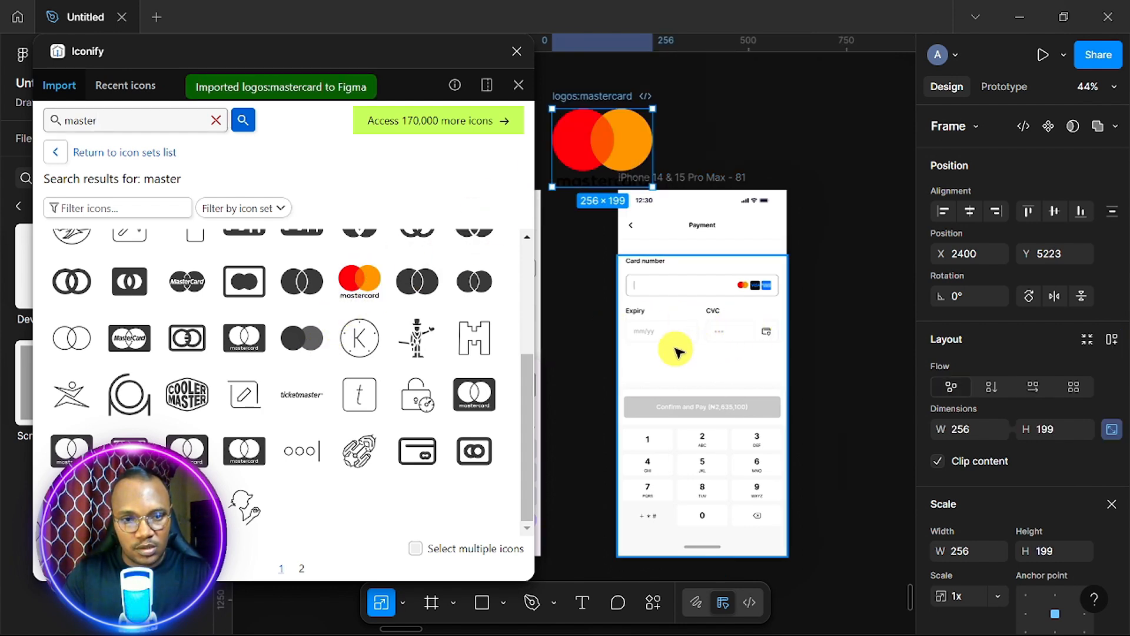
Import the Visa logo, then search 'american express' and place that logo too.
{"action": "scroll", "coordinate": [676, 349], "scroll_direction": "up", "scroll_amount": 5}
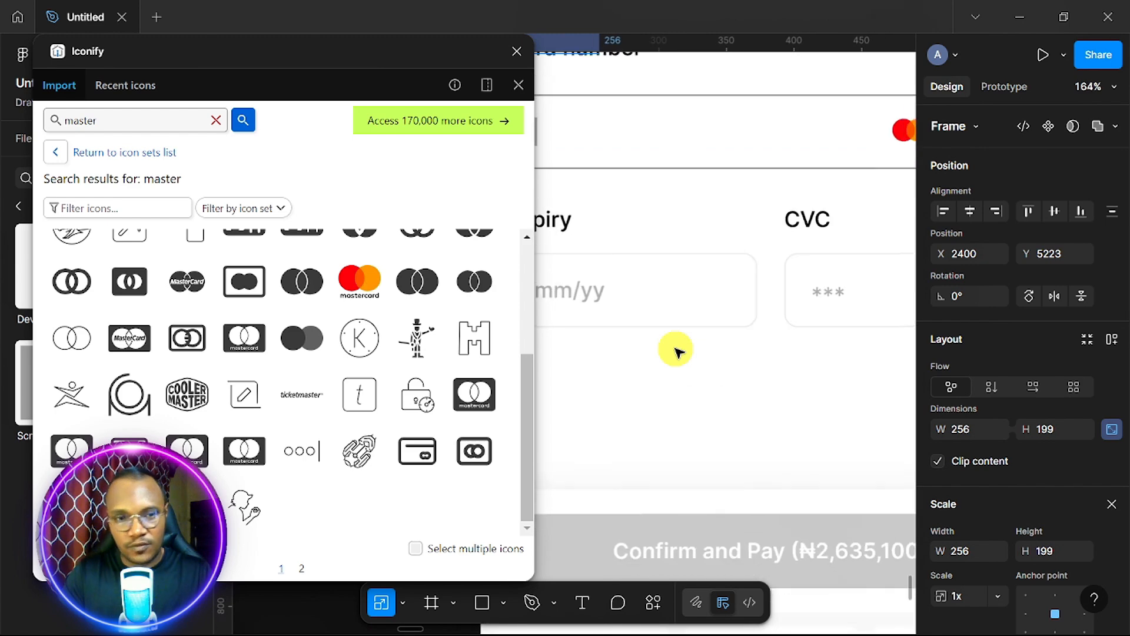
{"action": "scroll", "coordinate": [676, 348], "scroll_direction": "down", "scroll_amount": 5}
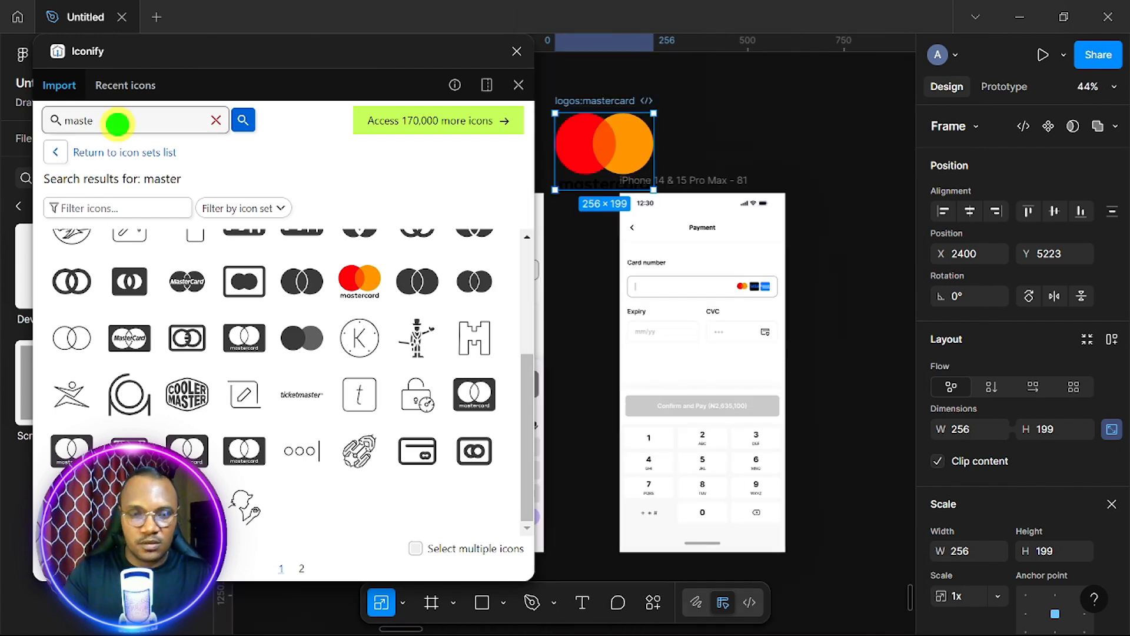
{"action": "key", "text": "Return"}
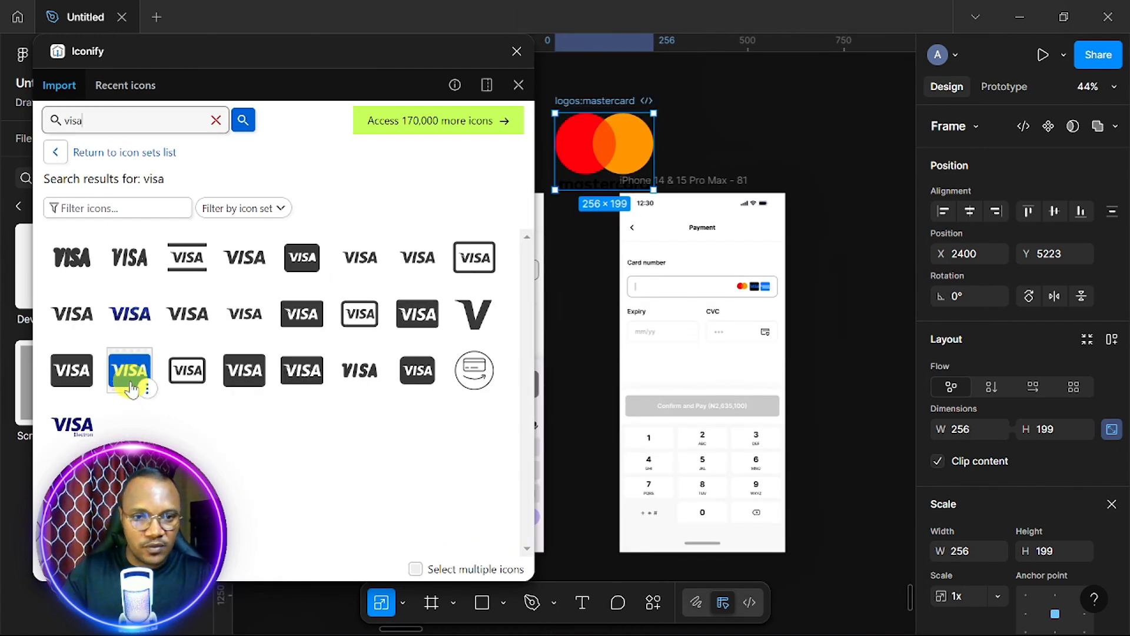
{"action": "left_click", "coordinate": [135, 383]}
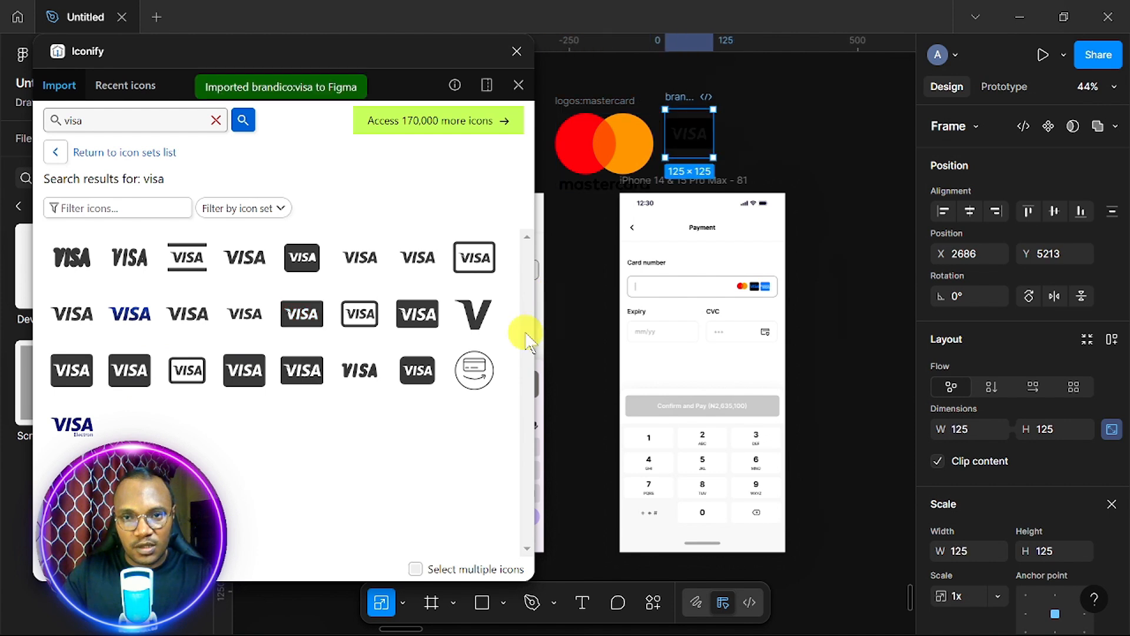
{"action": "scroll", "coordinate": [619, 308], "scroll_direction": "up", "scroll_amount": 10}
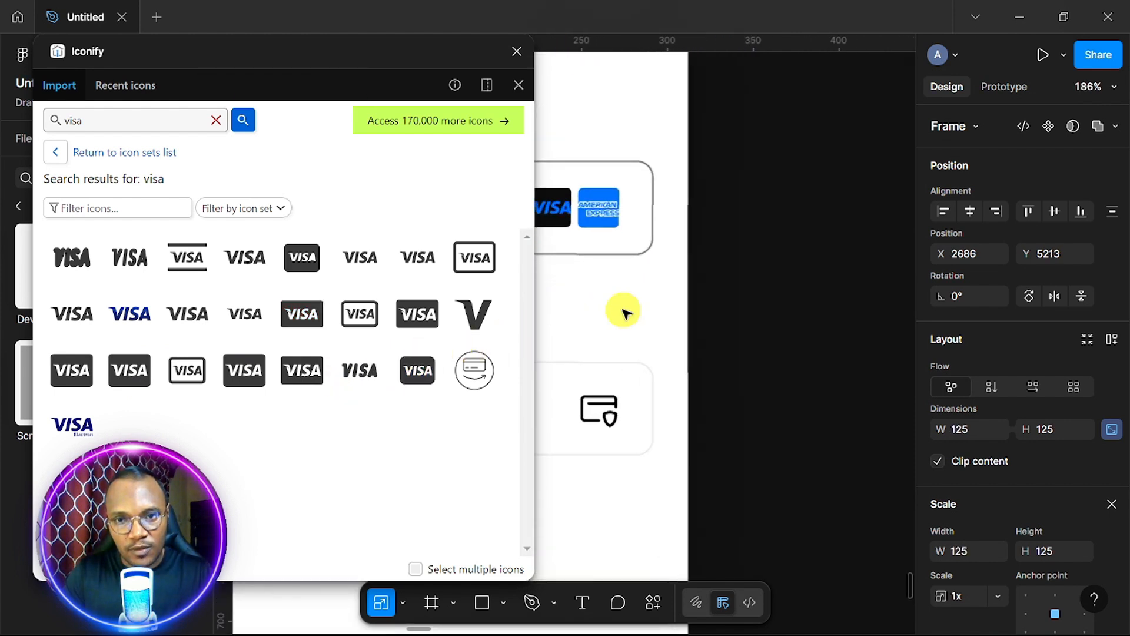
{"action": "scroll", "coordinate": [624, 310], "scroll_direction": "down", "scroll_amount": 5}
{"action": "triple_click", "coordinate": [112, 120]}
{"action": "type", "text": "ame"}
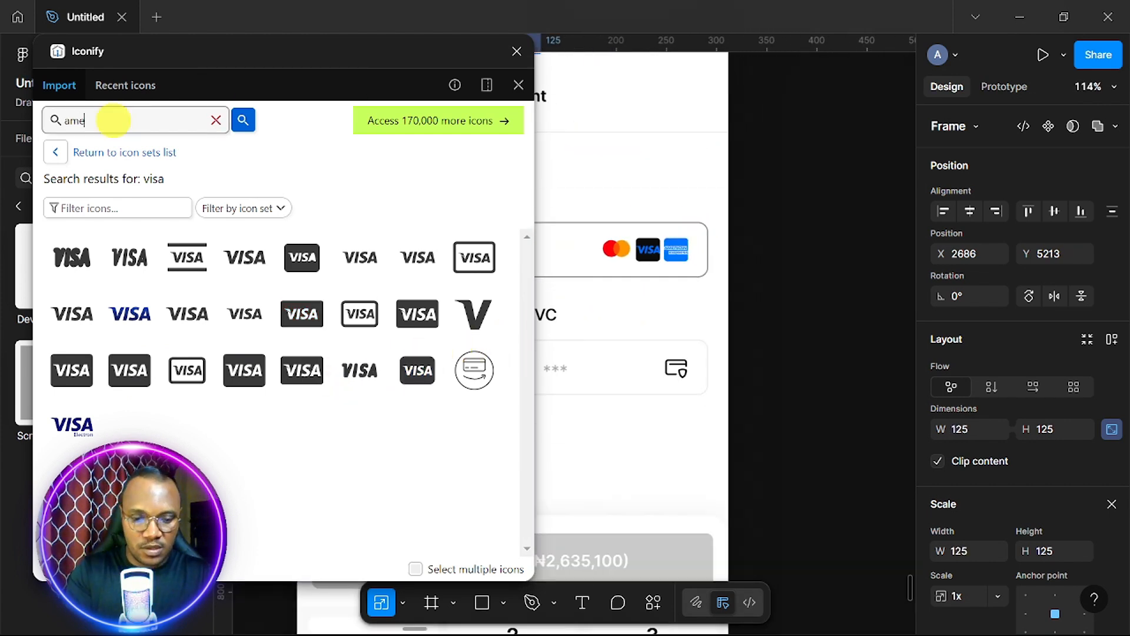
{"action": "type", "text": "rican express"}
{"action": "key", "text": "Return"}
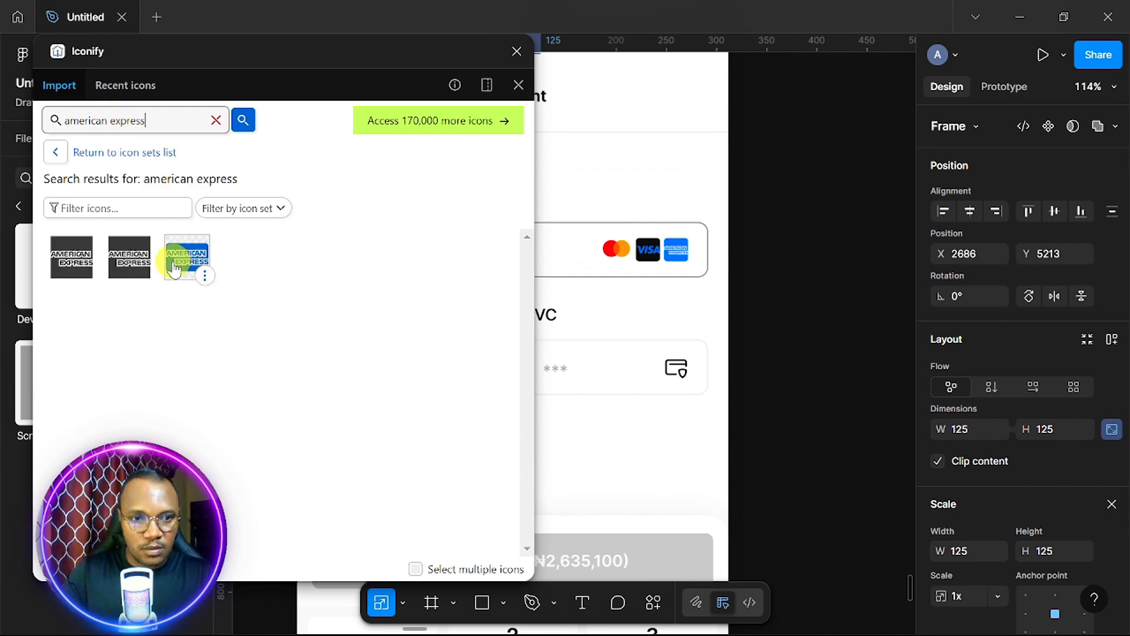
{"action": "left_click_drag", "start_coordinate": [189, 259], "coordinate": [677, 195]}
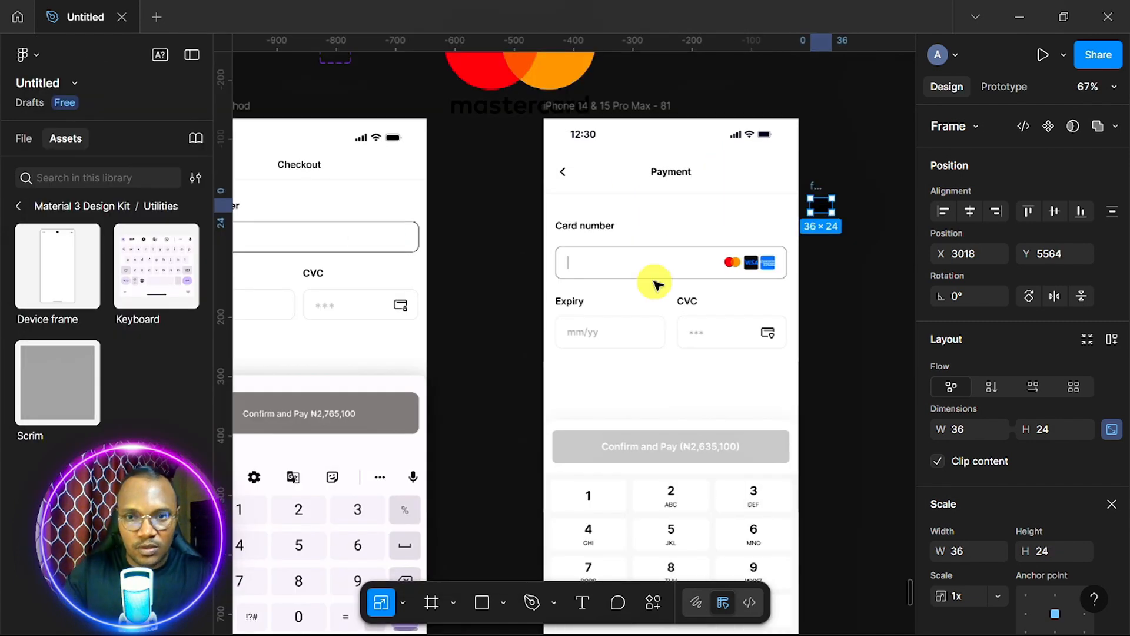
Move the 36×24 card icon to the Card number field's right end, vertically centred, then return to Move.
{"action": "left_click_drag", "start_coordinate": [819, 187], "coordinate": [558, 224]}
{"action": "scroll", "coordinate": [484, 229], "scroll_direction": "left", "scroll_amount": 5}
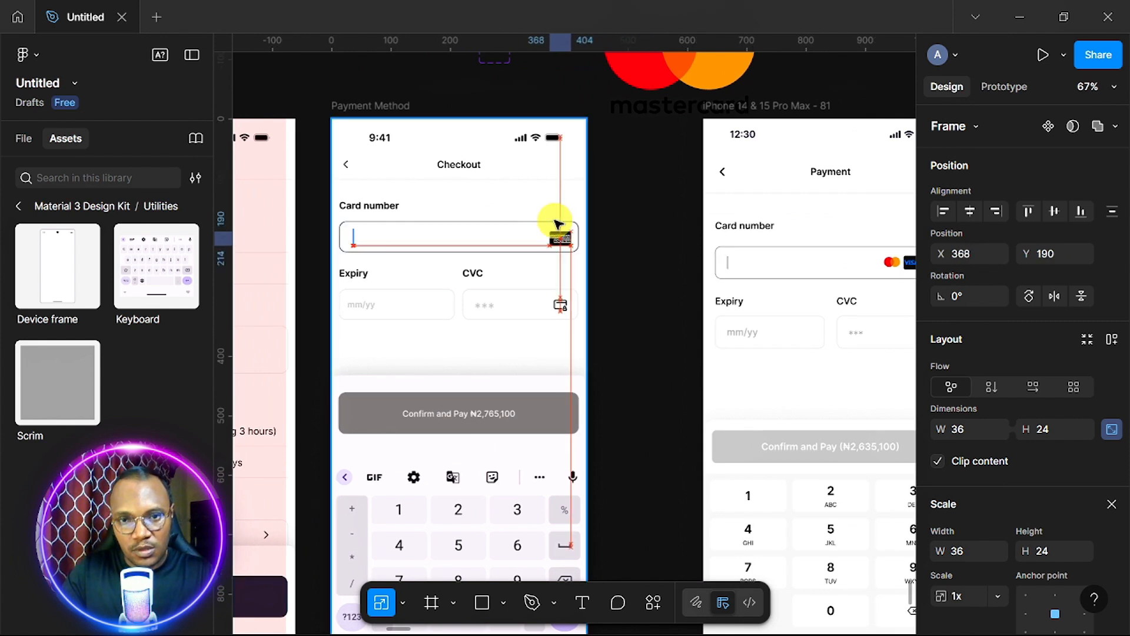
{"action": "left_click", "coordinate": [1054, 211]}
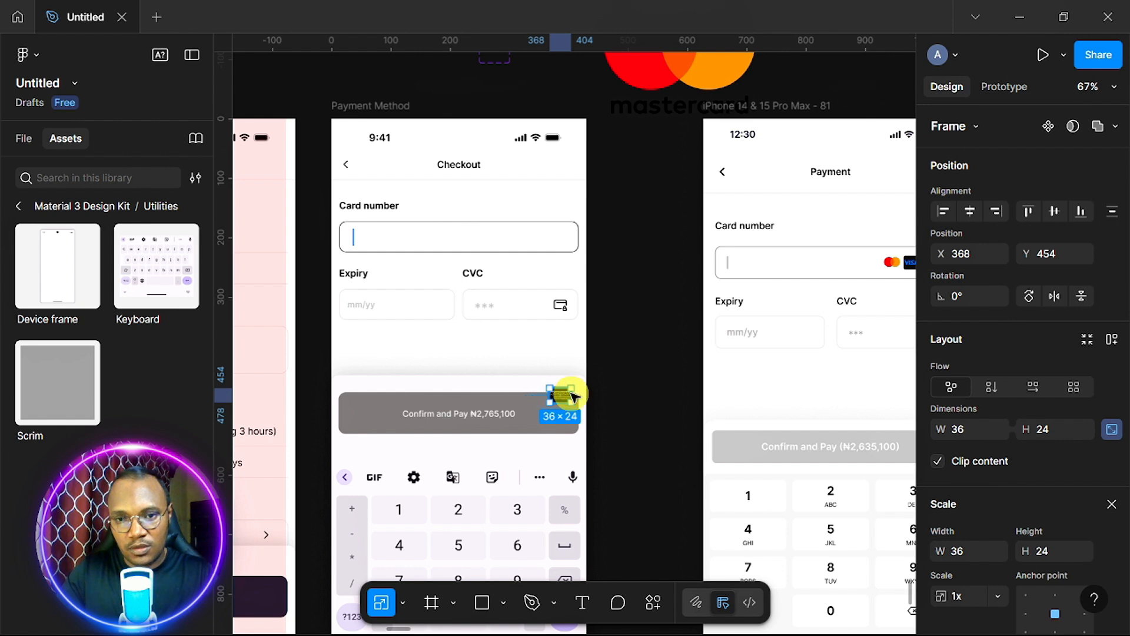
{"action": "left_click_drag", "start_coordinate": [559, 403], "coordinate": [504, 236]}
{"action": "scroll", "coordinate": [550, 242], "scroll_direction": "up", "scroll_amount": 5}
{"action": "left_click", "coordinate": [1054, 207]}
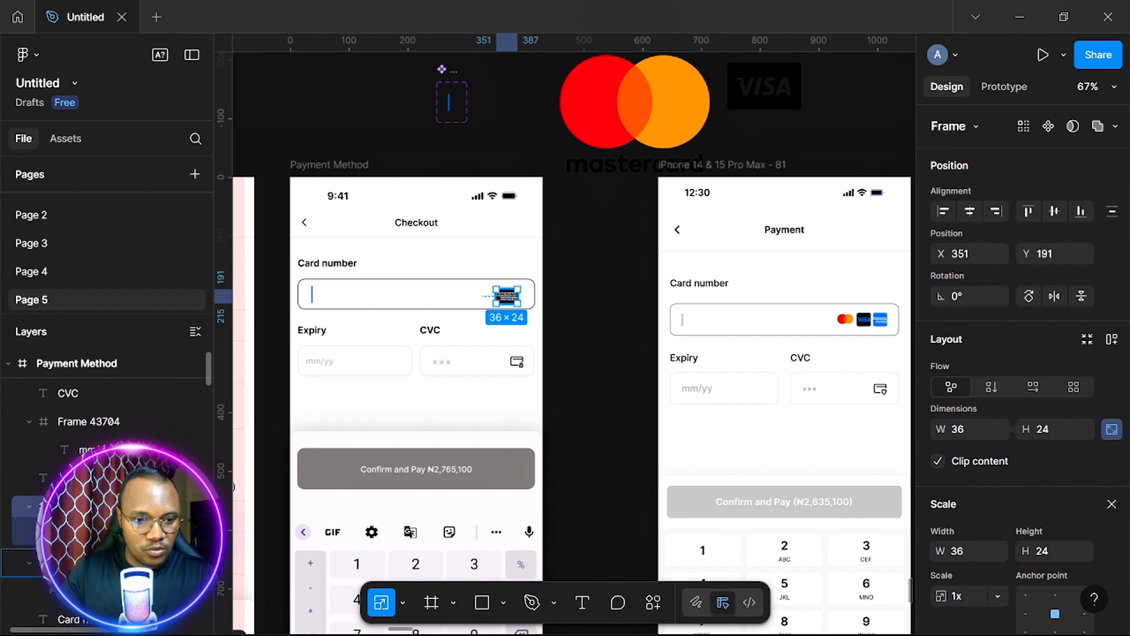
{"action": "left_click_drag", "start_coordinate": [106, 507], "coordinate": [106, 563]}
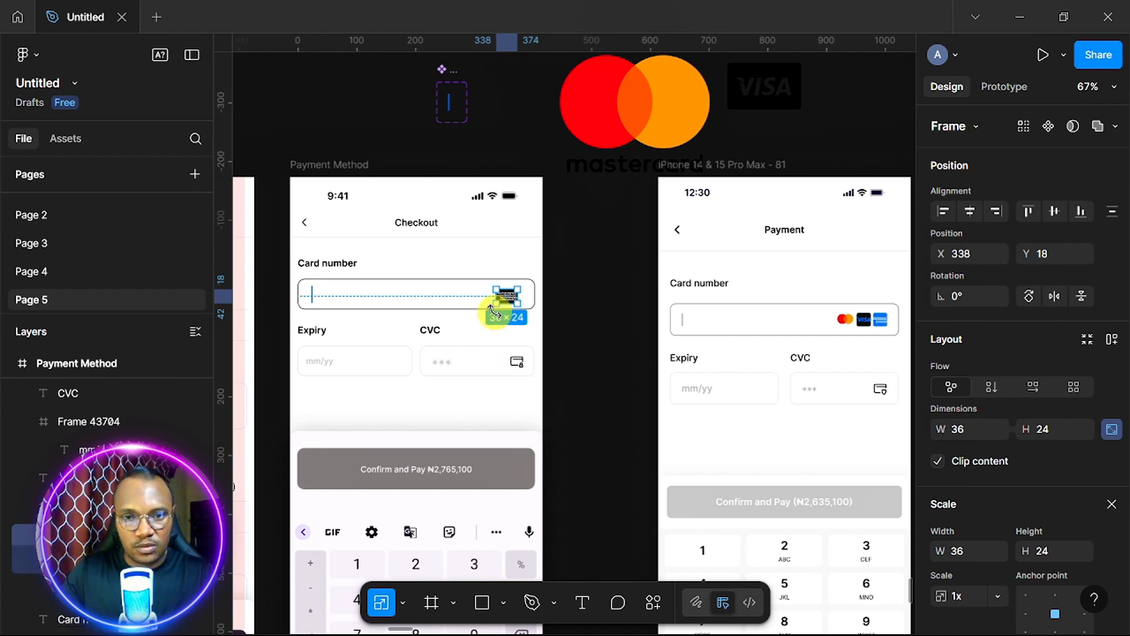
{"action": "left_click", "coordinate": [1054, 210]}
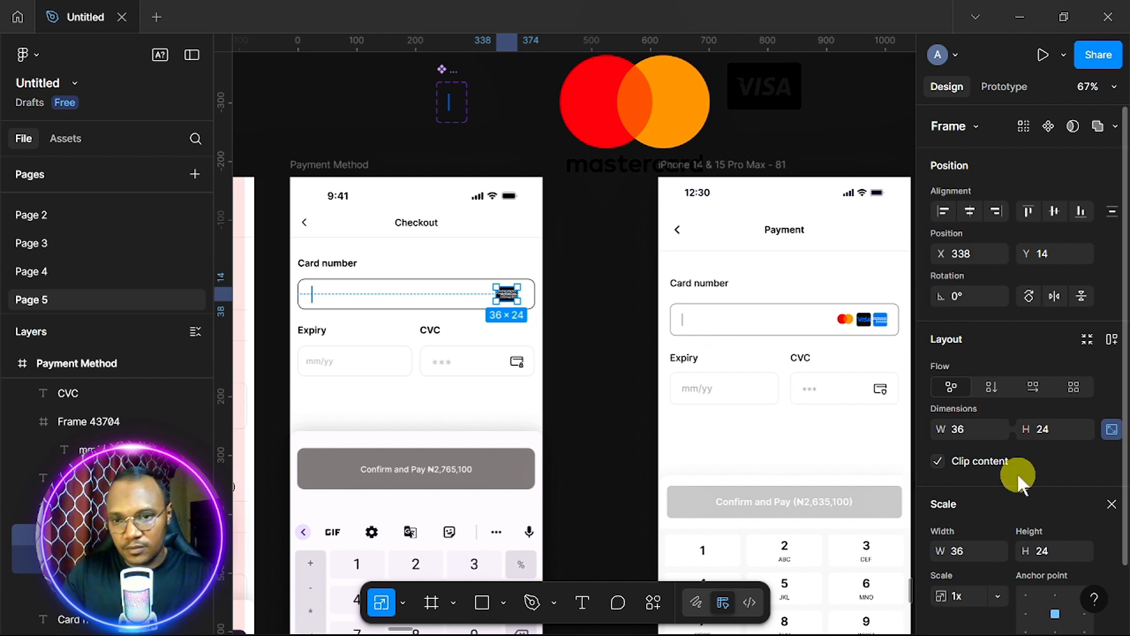
{"action": "scroll", "coordinate": [980, 479], "scroll_direction": "down", "scroll_amount": 2}
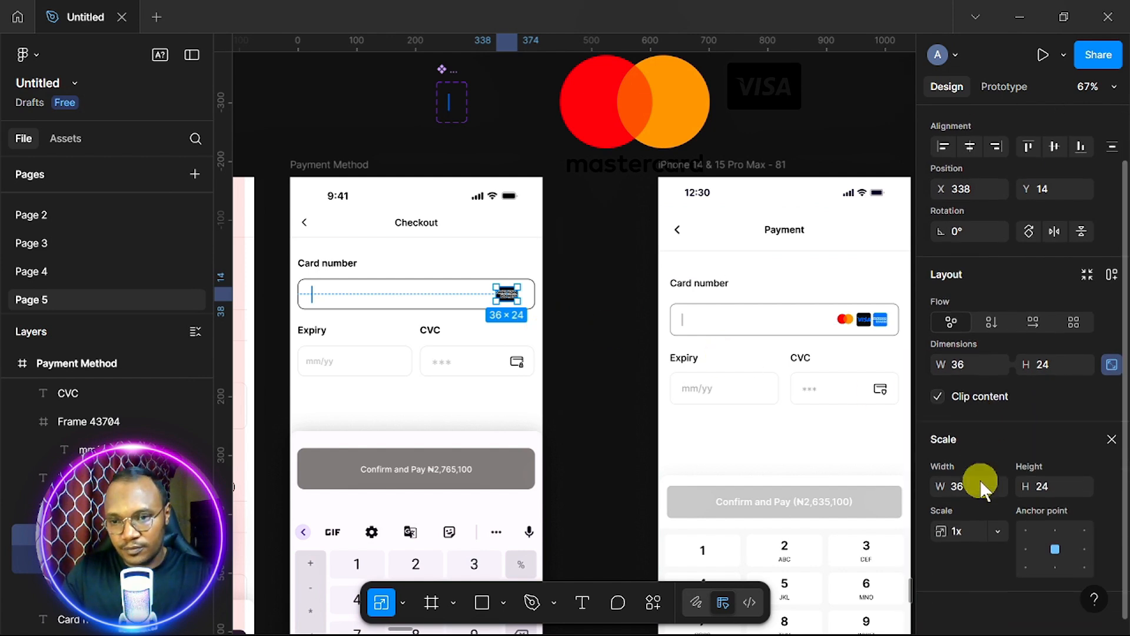
{"action": "left_click", "coordinate": [1110, 439]}
{"action": "scroll", "coordinate": [982, 556], "scroll_direction": "down", "scroll_amount": 5}
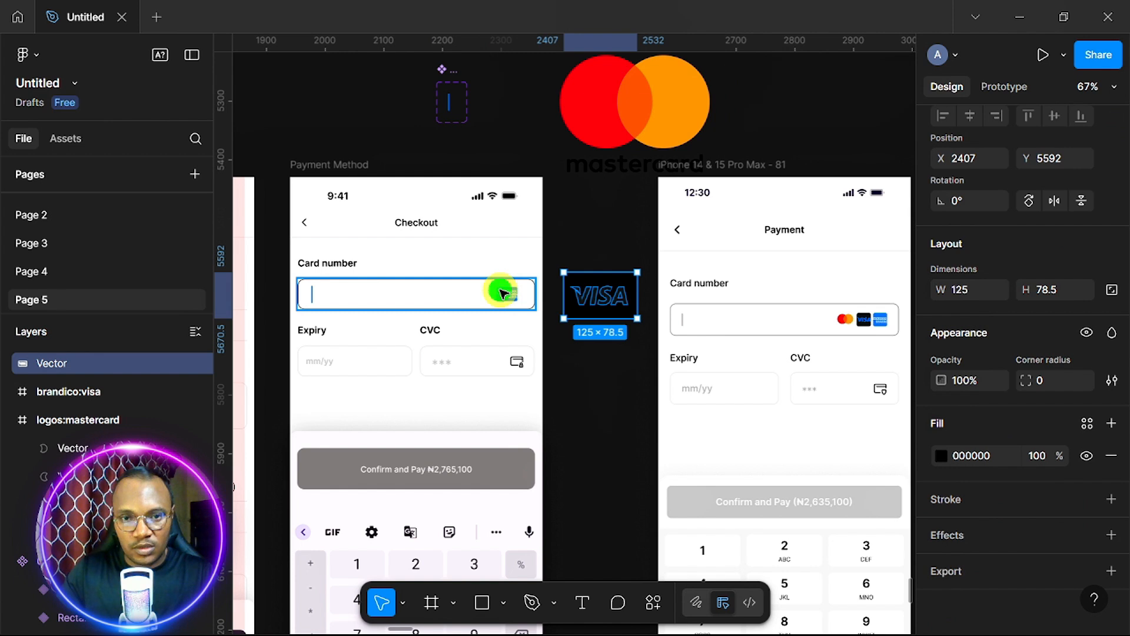
Resize the VISA logo to 36 wide by 24 high.
{"action": "left_click", "coordinate": [504, 294]}
{"action": "left_click", "coordinate": [504, 293]}
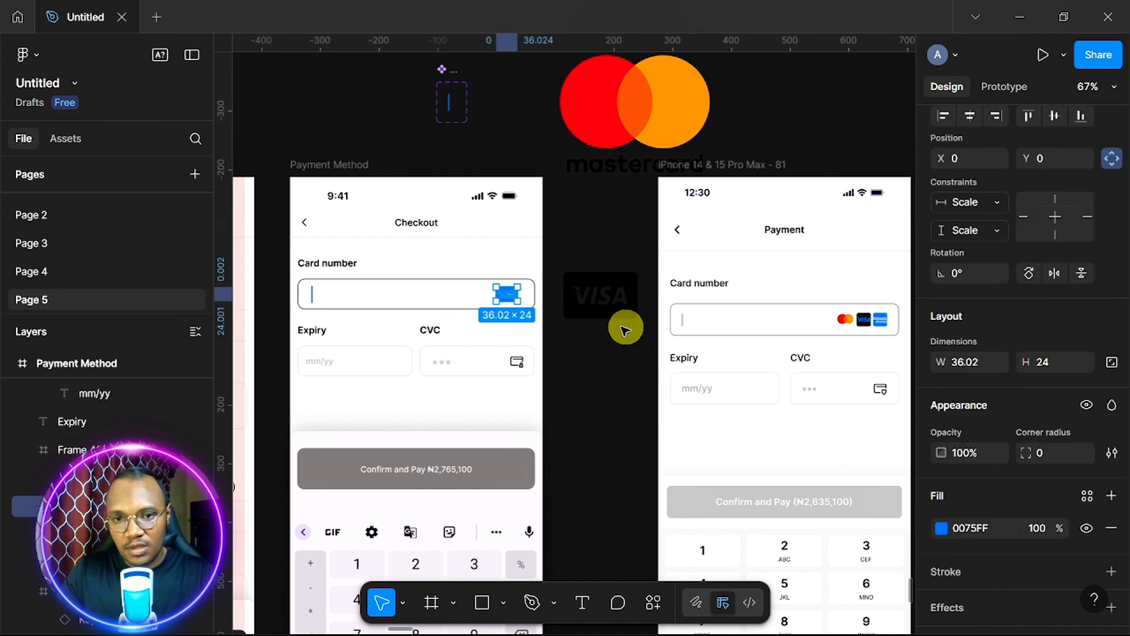
{"action": "left_click", "coordinate": [606, 298]}
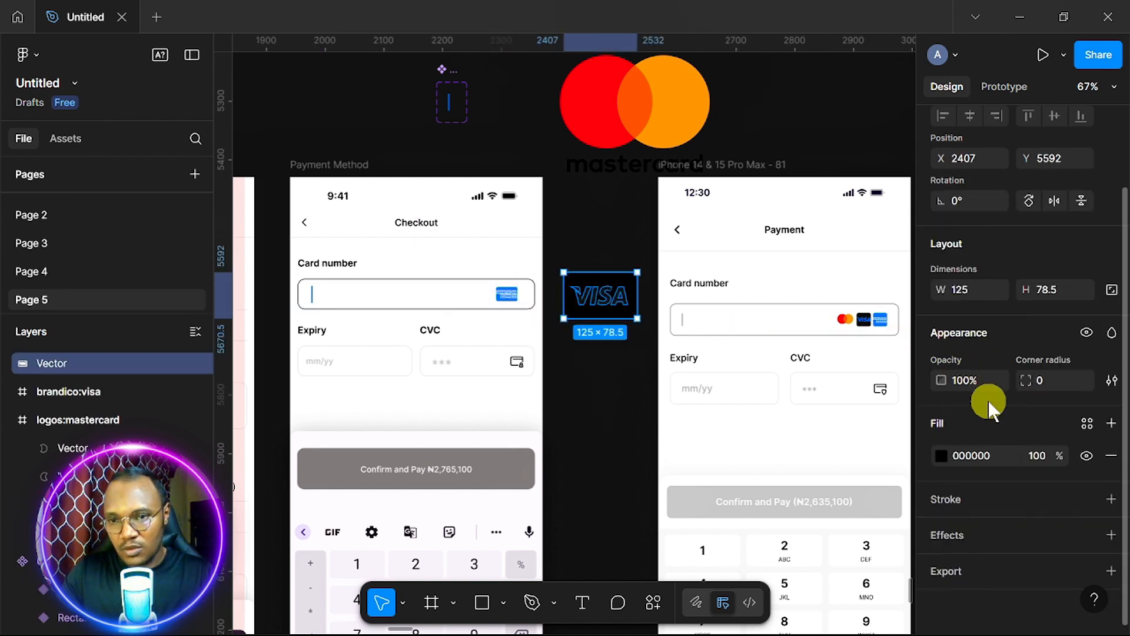
{"action": "type", "text": "3"}
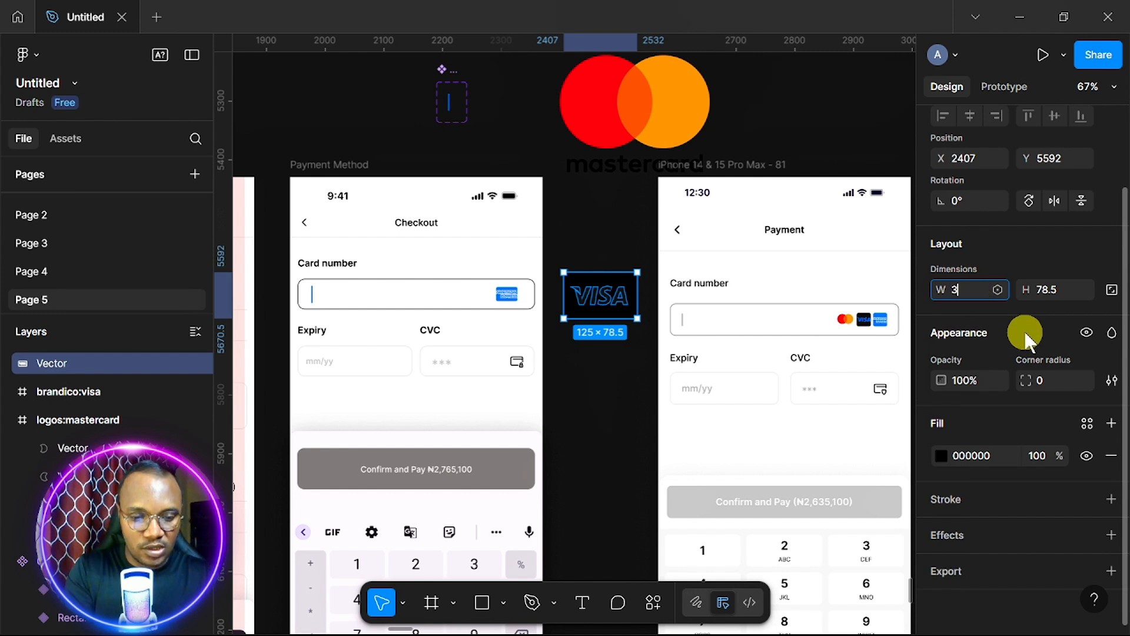
{"action": "type", "text": "6"}
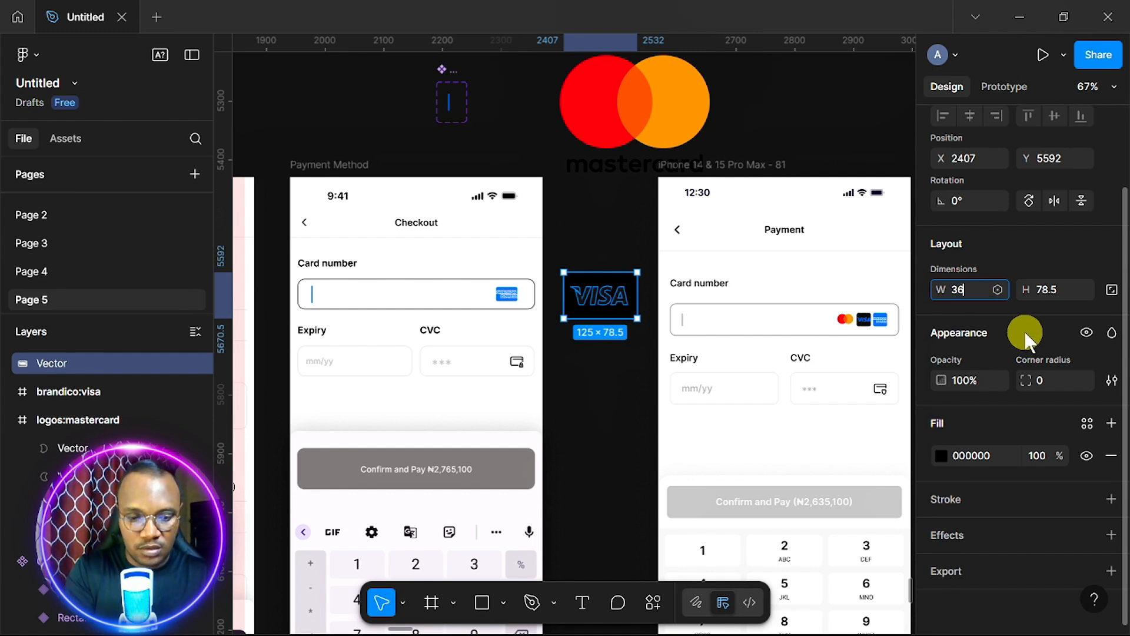
{"action": "key", "text": "Tab"}
{"action": "type", "text": "24"}
{"action": "key", "text": "Return"}
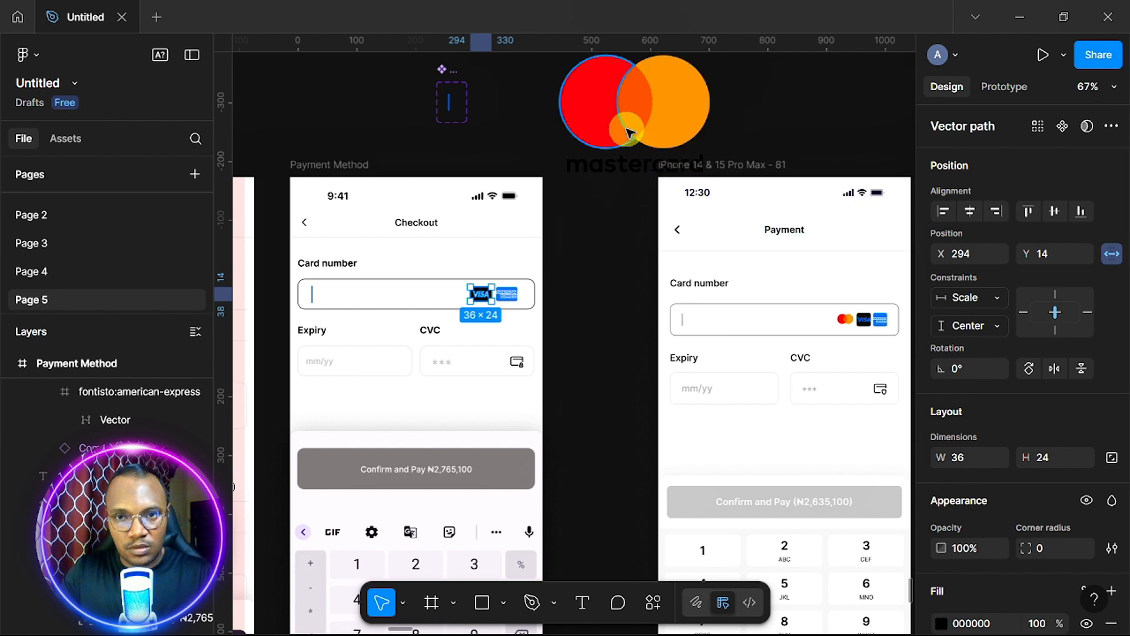
{"action": "scroll", "coordinate": [635, 151], "scroll_direction": "up", "scroll_amount": 2}
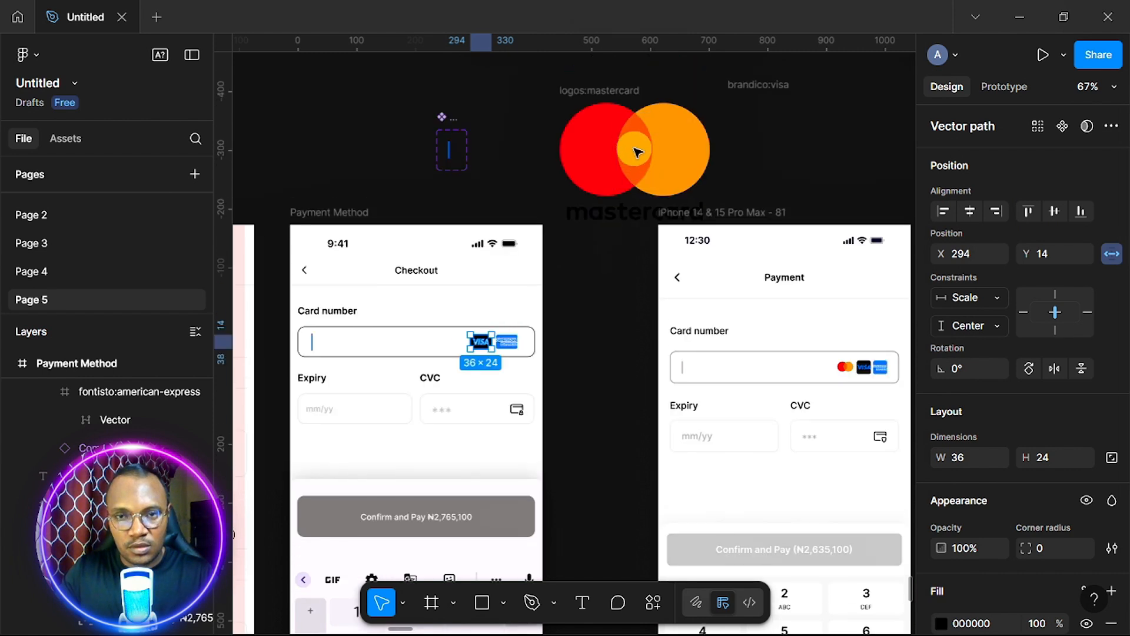
Resize the Mastercard logo to width 36 and height 24, then deselect it.
{"action": "left_click", "coordinate": [603, 96]}
{"action": "left_click", "coordinate": [975, 428]}
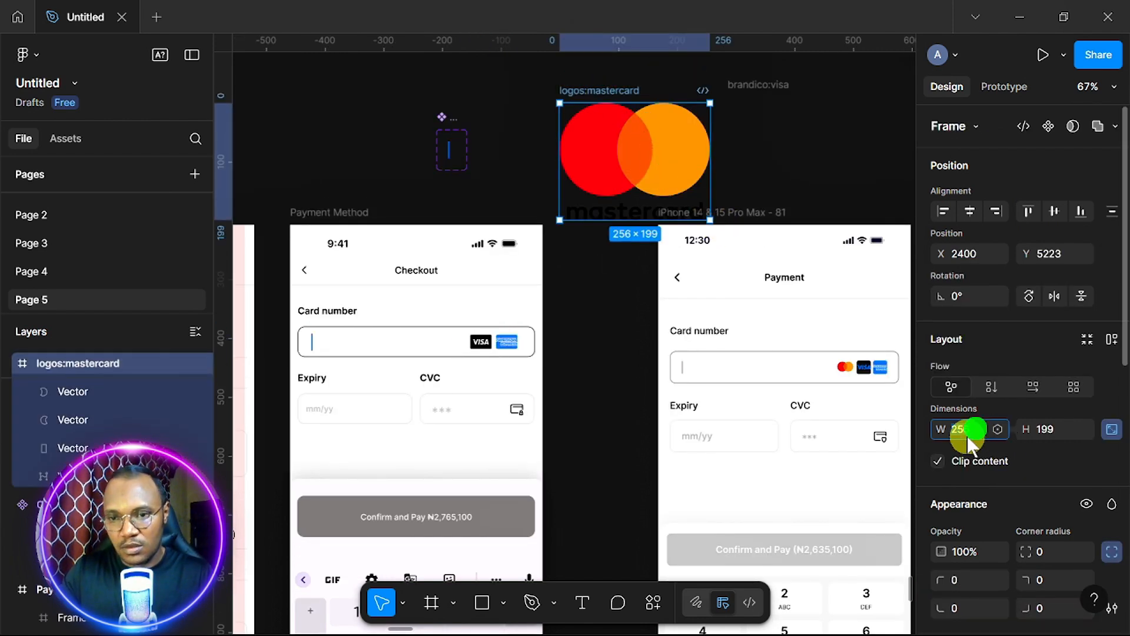
{"action": "type", "text": "36"}
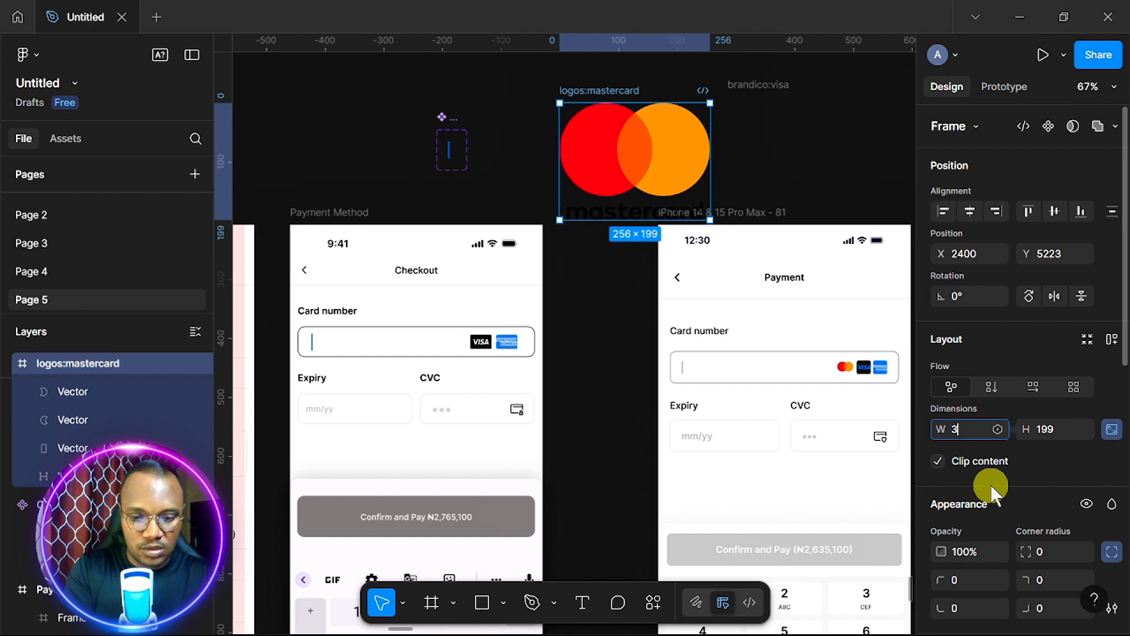
{"action": "key", "text": "Tab"}
{"action": "type", "text": "24"}
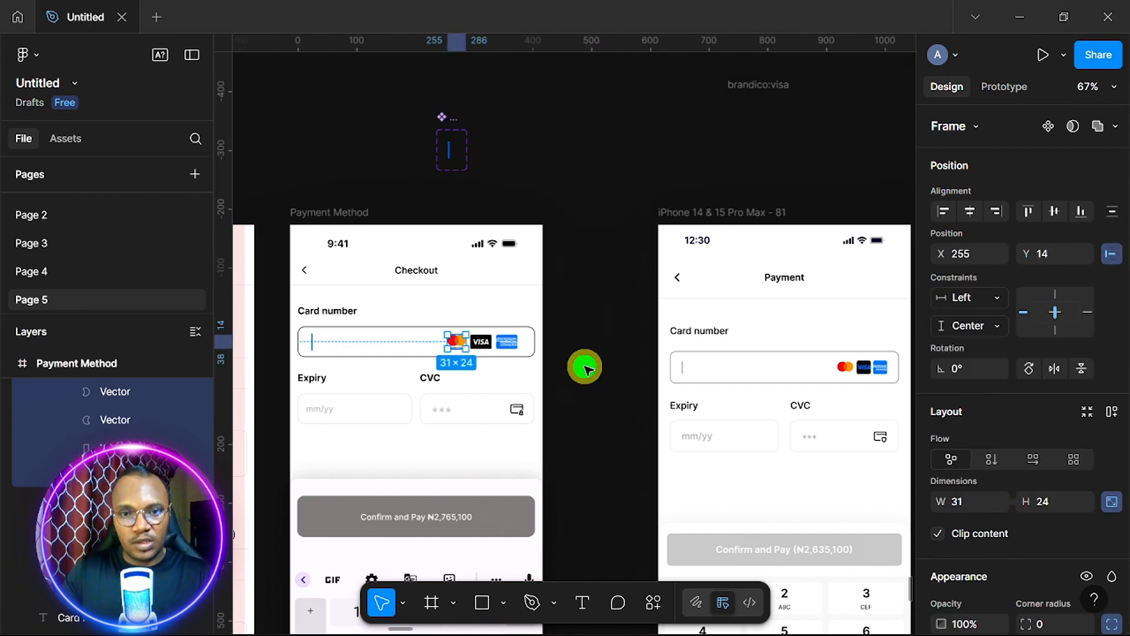
{"action": "left_click", "coordinate": [586, 367]}
{"action": "scroll", "coordinate": [585, 368], "scroll_direction": "up", "scroll_amount": 3}
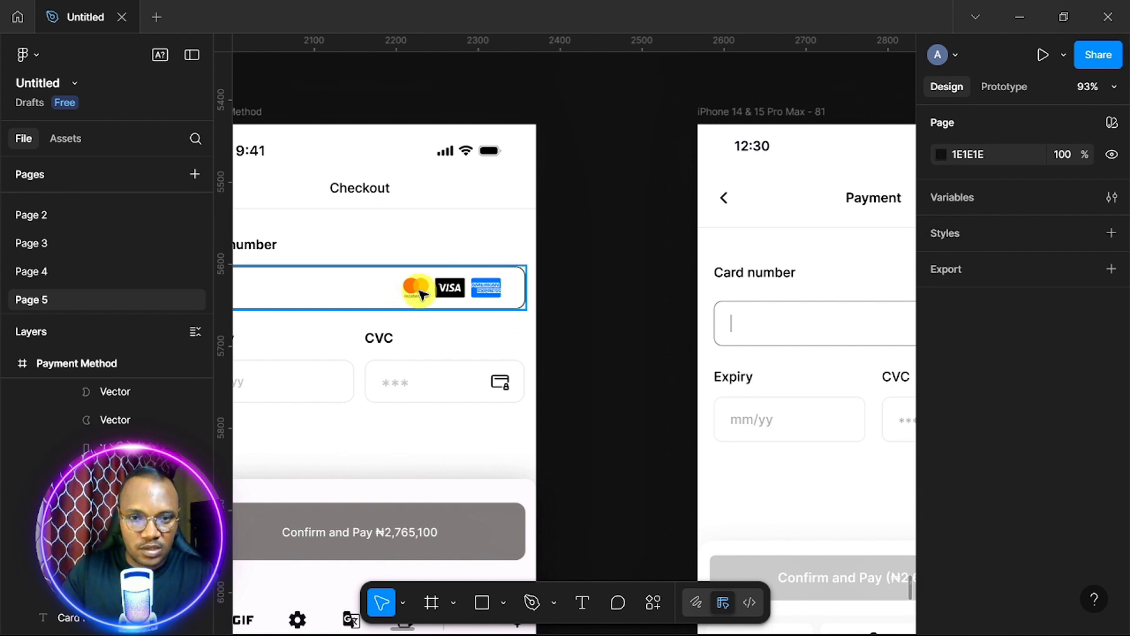
Scale the Mastercard, VISA and American Express logos to 0.75x, nudge right, and align their vertical centres.
{"action": "left_click", "coordinate": [421, 294]}
{"action": "double_click", "coordinate": [419, 289]}
{"action": "left_click", "coordinate": [448, 292], "text": "shift"}
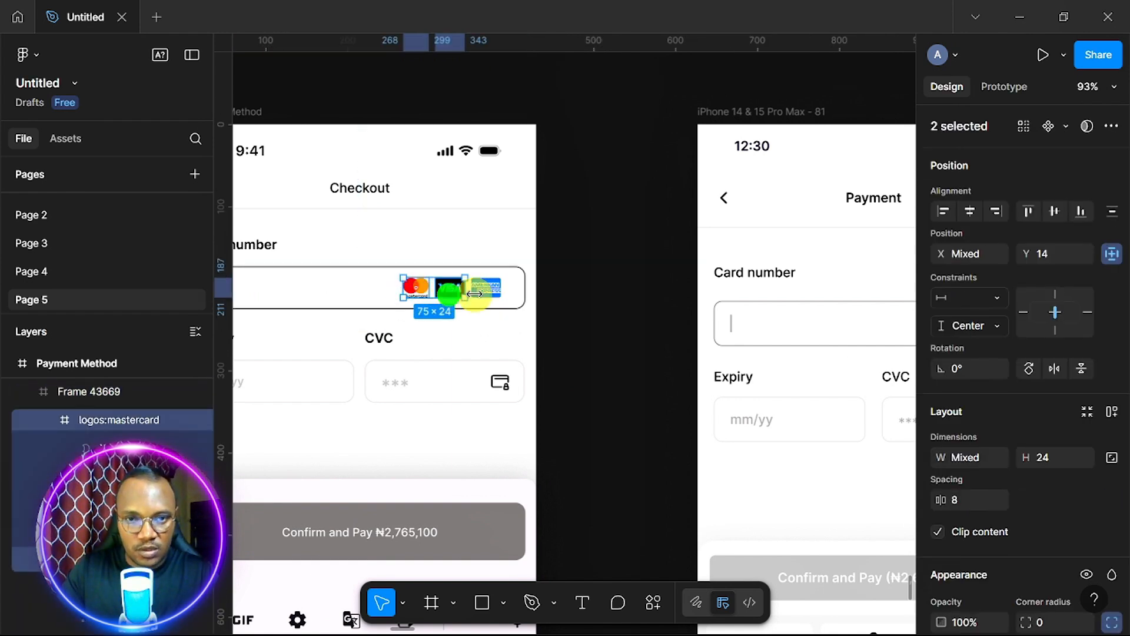
{"action": "left_click", "coordinate": [484, 292], "text": "shift"}
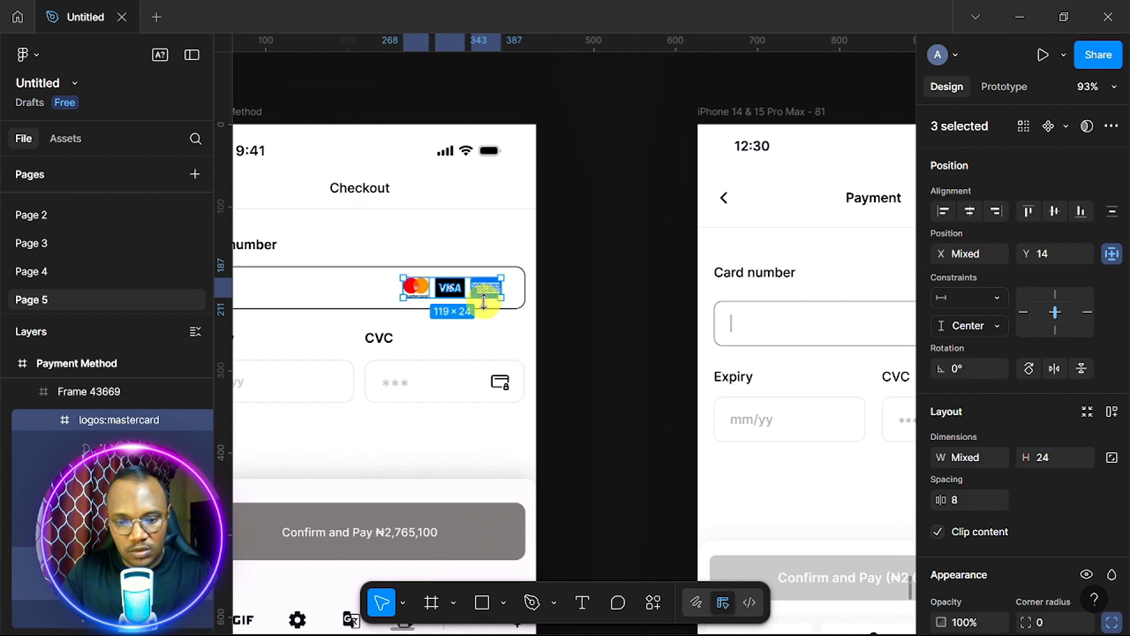
{"action": "key", "text": "k"}
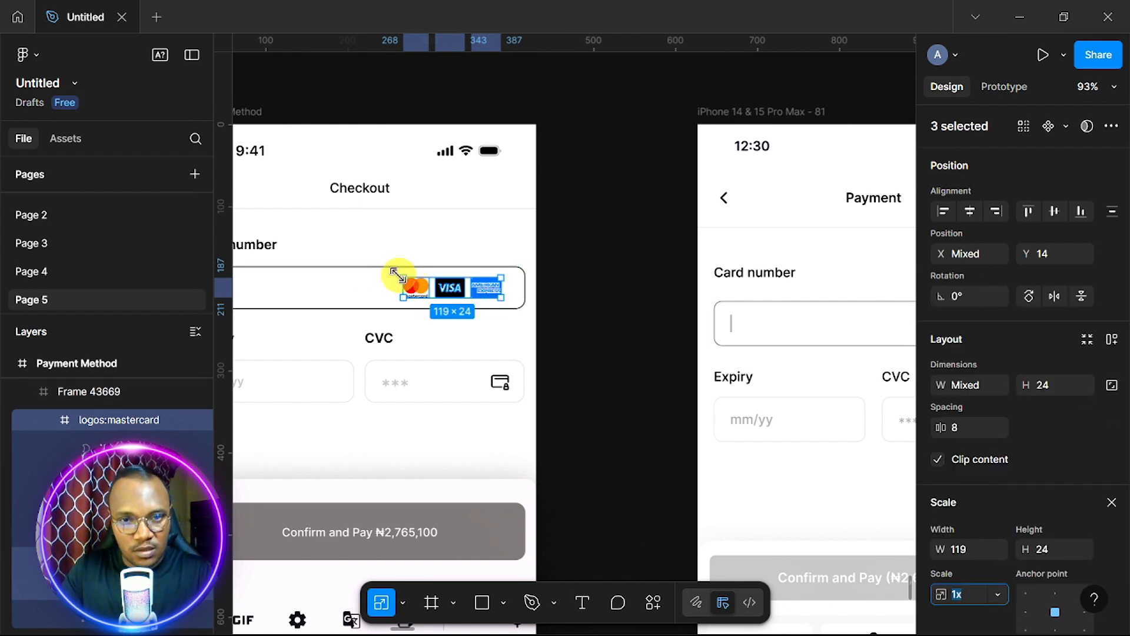
{"action": "left_click_drag", "start_coordinate": [396, 274], "coordinate": [428, 281]}
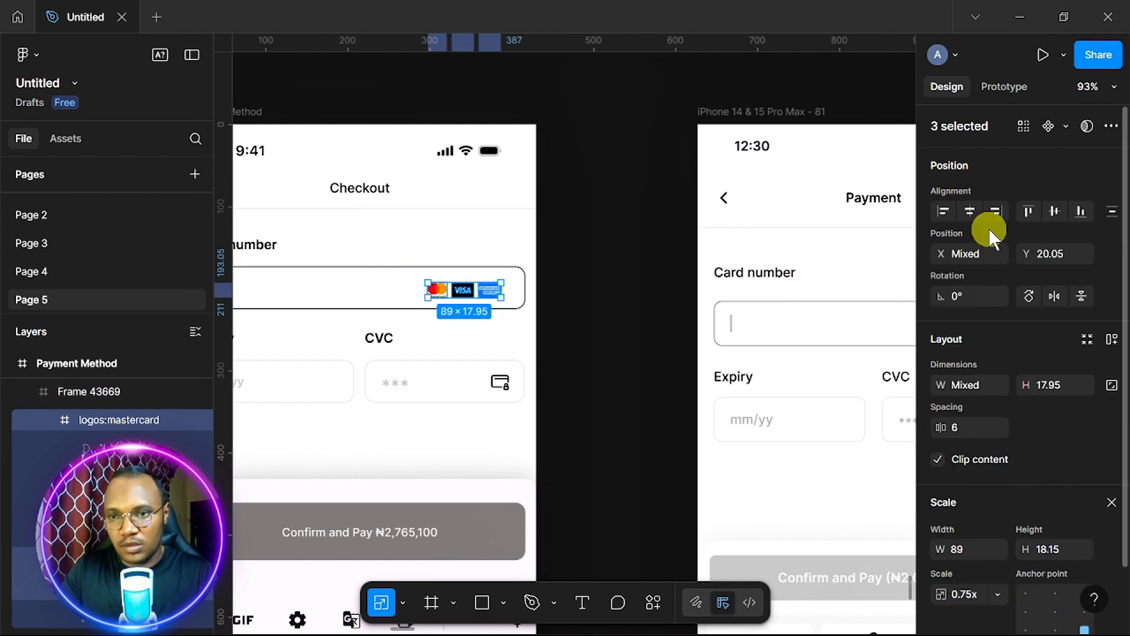
{"action": "key", "text": "Right"}
{"action": "key", "text": "Right"}
{"action": "key", "text": "Right"}
{"action": "key", "text": "Right"}
{"action": "key", "text": "Right"}
{"action": "key", "text": "Right"}
{"action": "key", "text": "Right"}
{"action": "key", "text": "Right"}
{"action": "key", "text": "Right"}
{"action": "key", "text": "Right"}
{"action": "key", "text": "Right"}
{"action": "key", "text": "Right"}
{"action": "key", "text": "Right"}
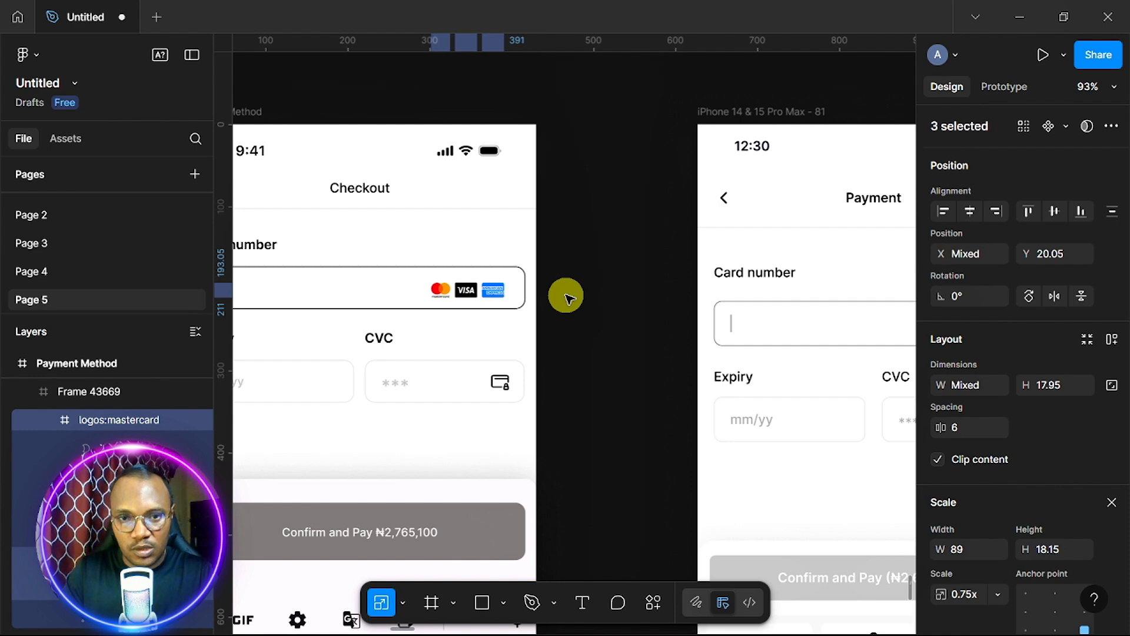
{"action": "left_click", "coordinate": [1052, 211]}
{"action": "left_click", "coordinate": [660, 311]}
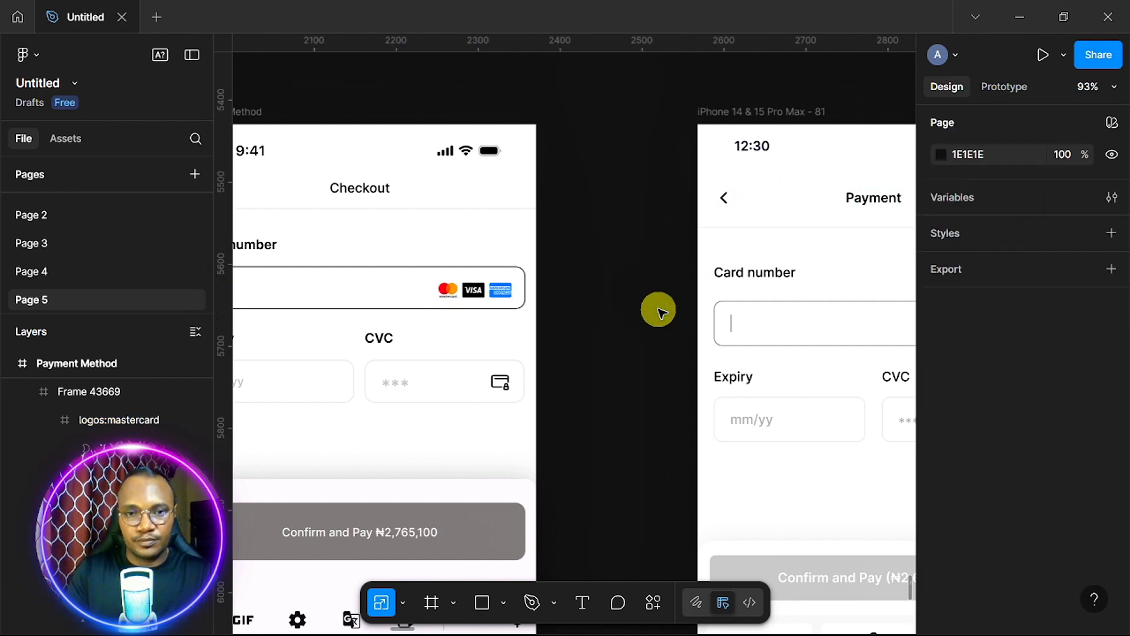
{"action": "scroll", "coordinate": [659, 311], "scroll_direction": "down", "scroll_amount": 3}
{"action": "scroll", "coordinate": [660, 311], "scroll_direction": "left", "scroll_amount": 2}
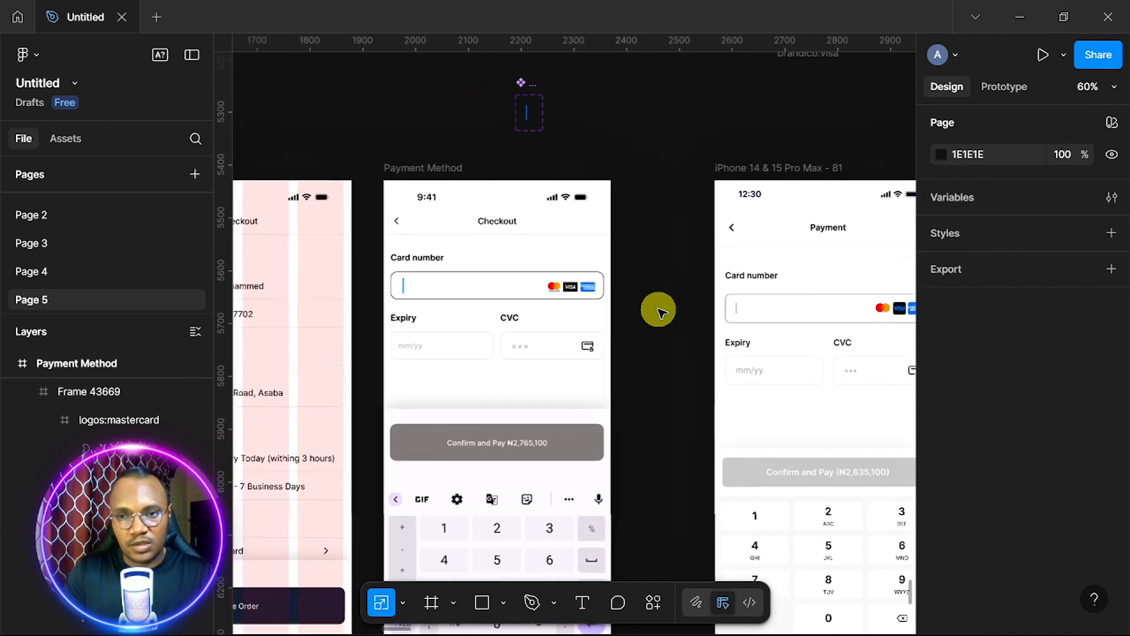
{"action": "scroll", "coordinate": [660, 311], "scroll_direction": "up", "scroll_amount": 3}
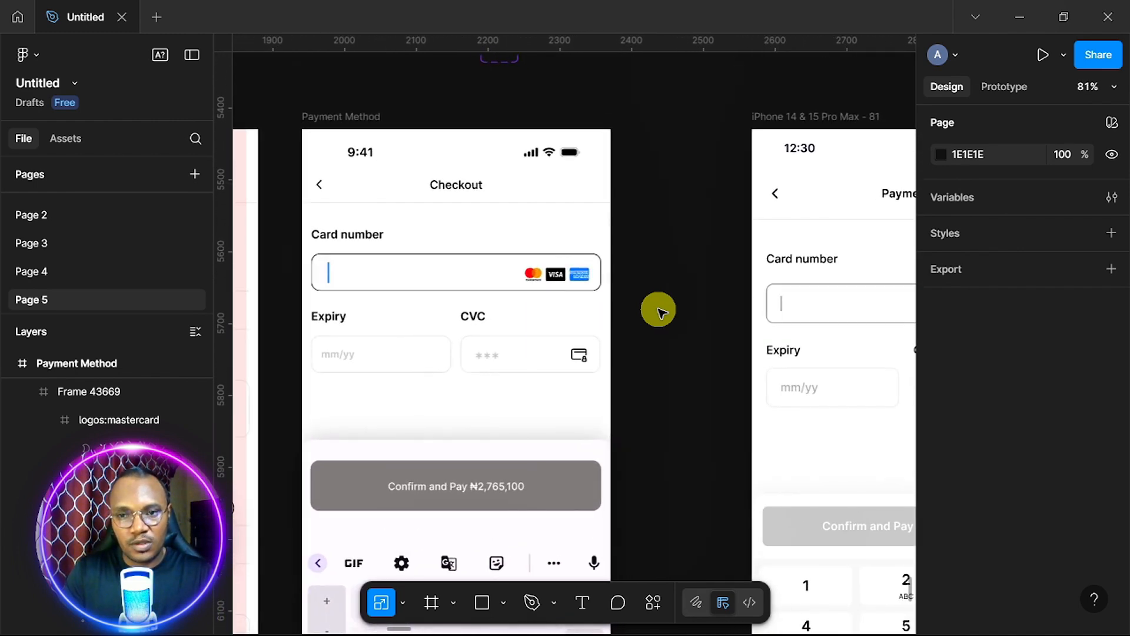
{"action": "scroll", "coordinate": [404, 247], "scroll_direction": "up", "scroll_amount": 5}
Delete the iPhone 14 & 15 Pro Max - 81 frame.
{"action": "left_click", "coordinate": [324, 202]}
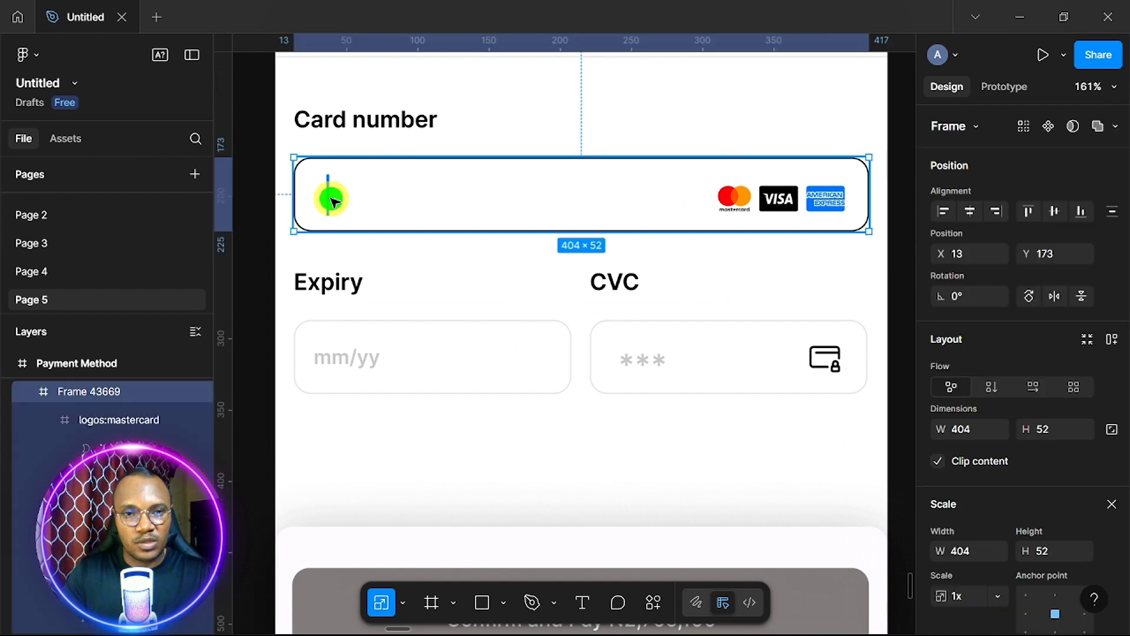
{"action": "double_click", "coordinate": [330, 200]}
{"action": "scroll", "coordinate": [331, 202], "scroll_direction": "down", "scroll_amount": 5}
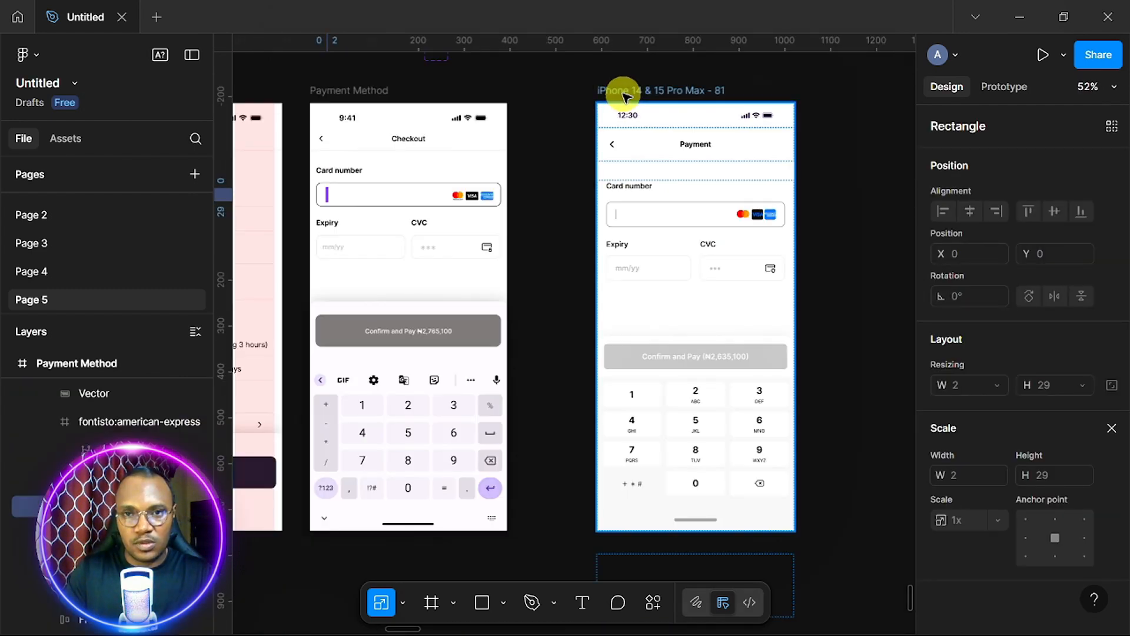
{"action": "left_click", "coordinate": [627, 95]}
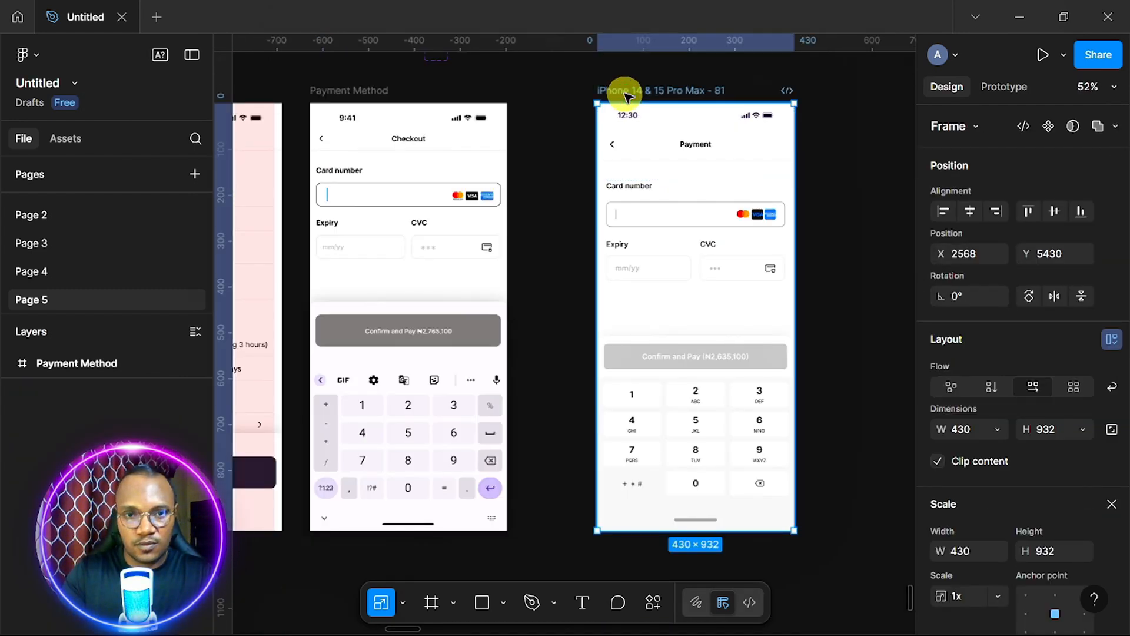
{"action": "key", "text": "Delete"}
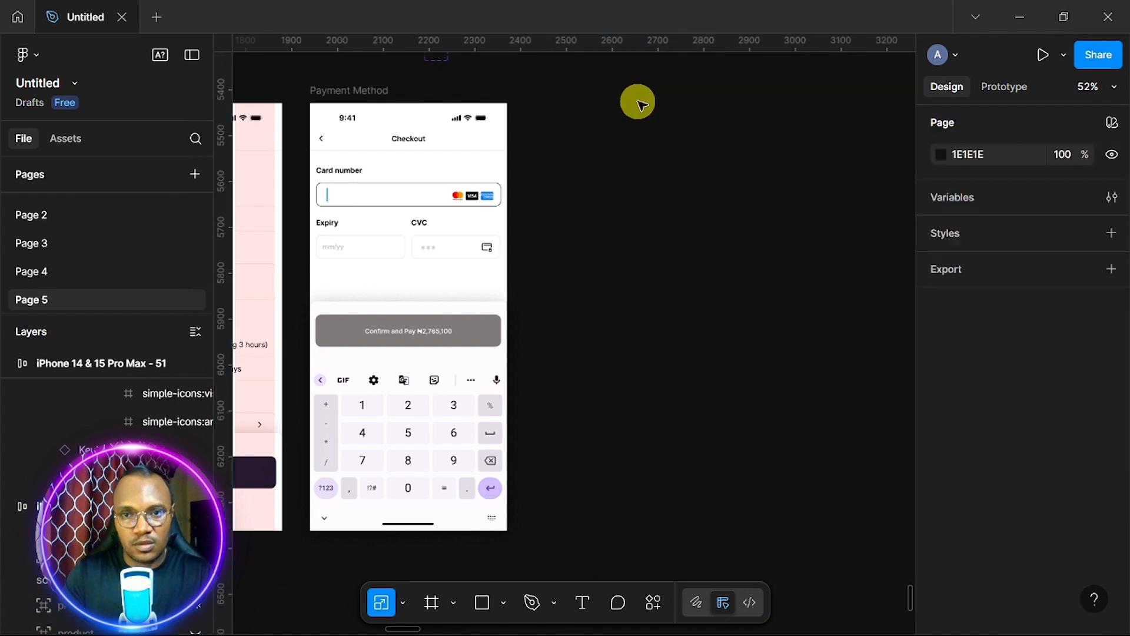
Duplicate the Payment Method checkout frame with Ctrl+D.
{"action": "scroll", "coordinate": [589, 216], "scroll_direction": "up", "scroll_amount": 1}
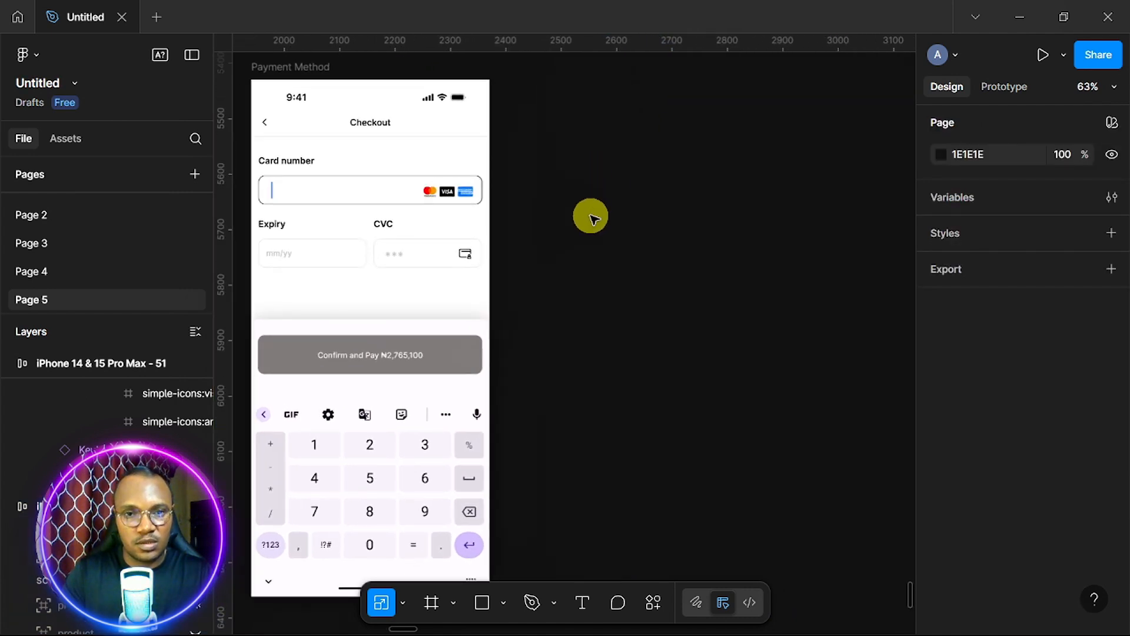
{"action": "scroll", "coordinate": [591, 218], "scroll_direction": "down", "scroll_amount": 1}
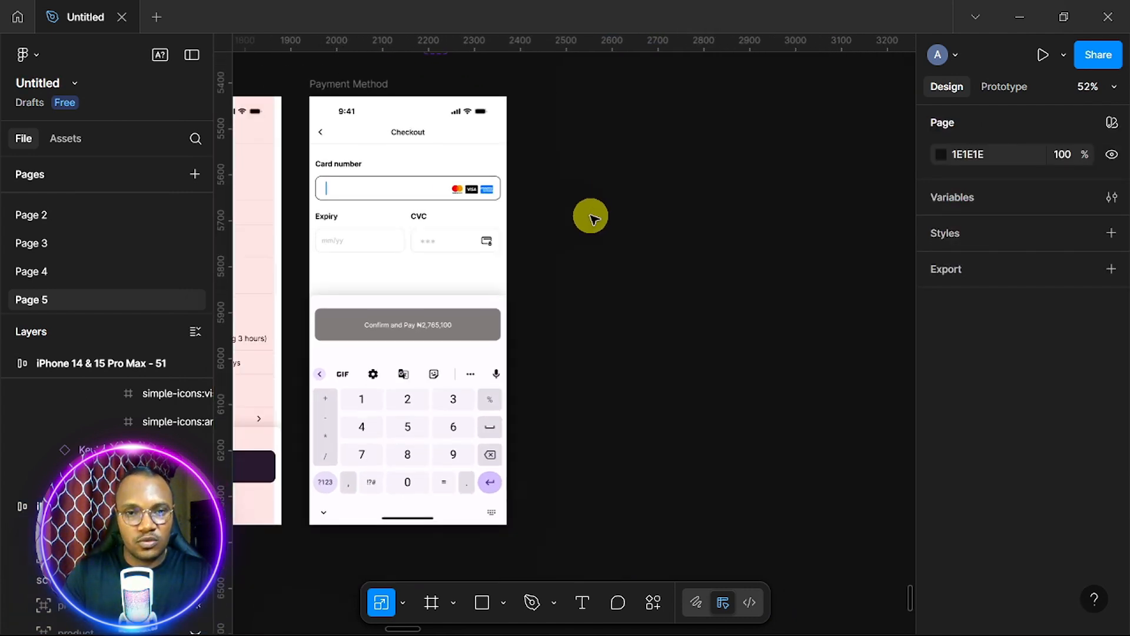
{"action": "left_click", "coordinate": [367, 88]}
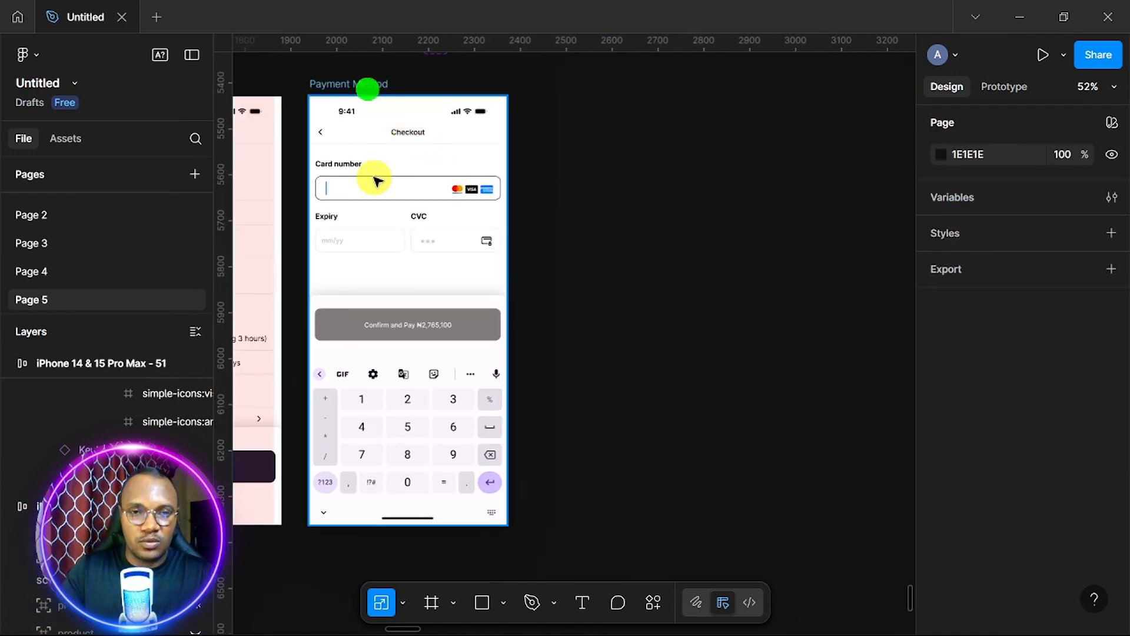
{"action": "left_click", "coordinate": [396, 263]}
{"action": "key", "text": "ctrl+d"}
Add a '5' text layer in the Card number field and set it to size 16.
{"action": "scroll", "coordinate": [465, 256], "scroll_direction": "up", "scroll_amount": 5}
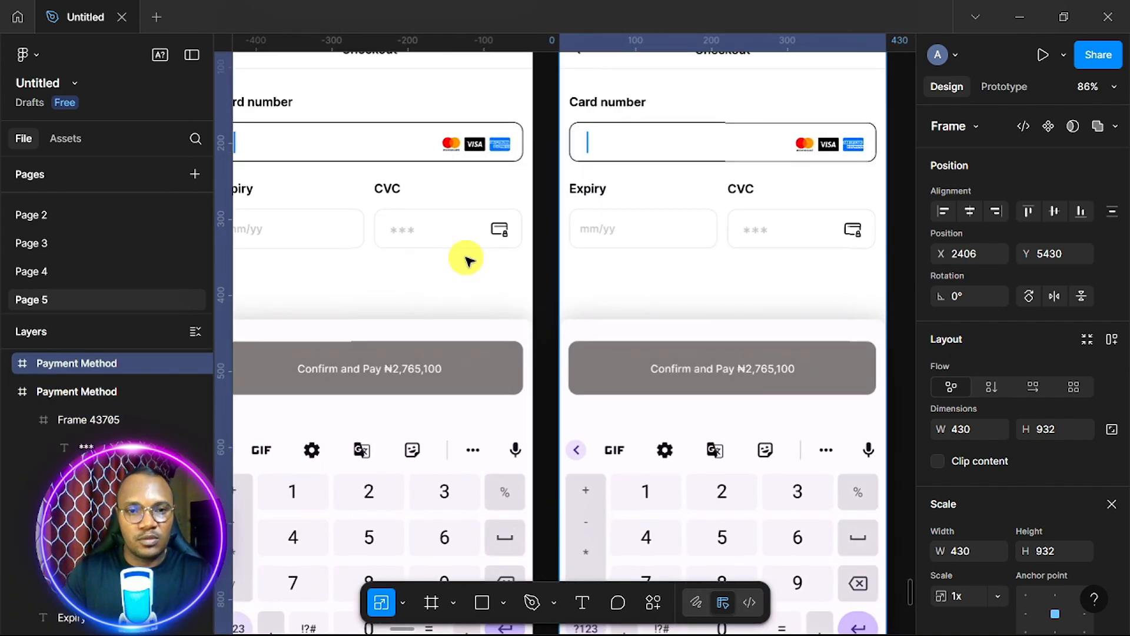
{"action": "scroll", "coordinate": [467, 258], "scroll_direction": "up", "scroll_amount": 2}
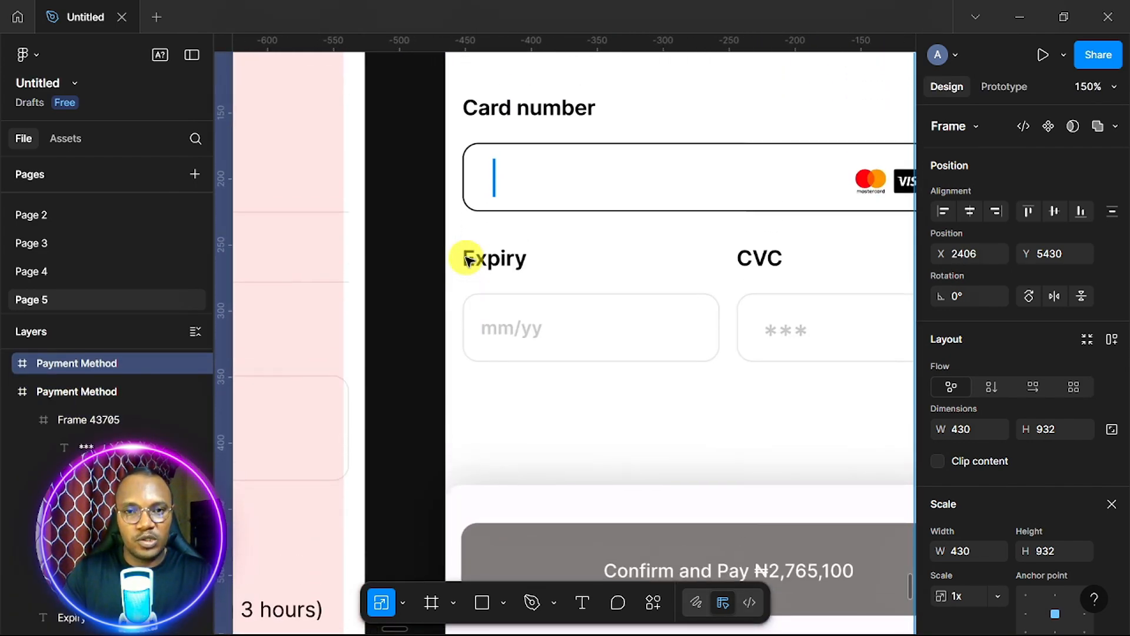
{"action": "left_click", "coordinate": [494, 181]}
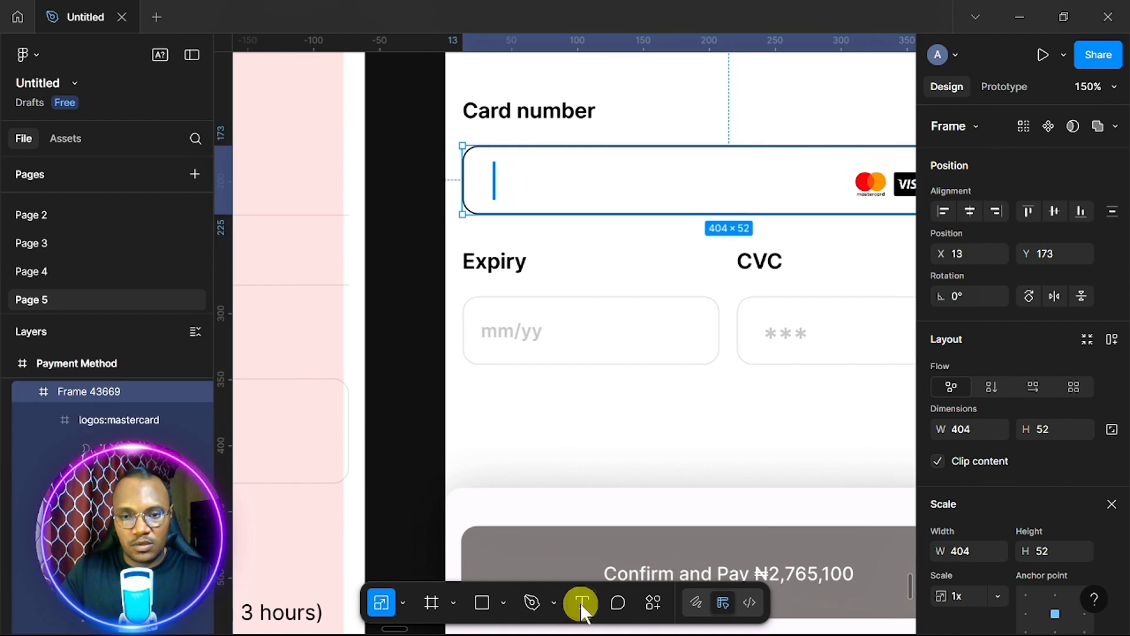
{"action": "left_click", "coordinate": [582, 602]}
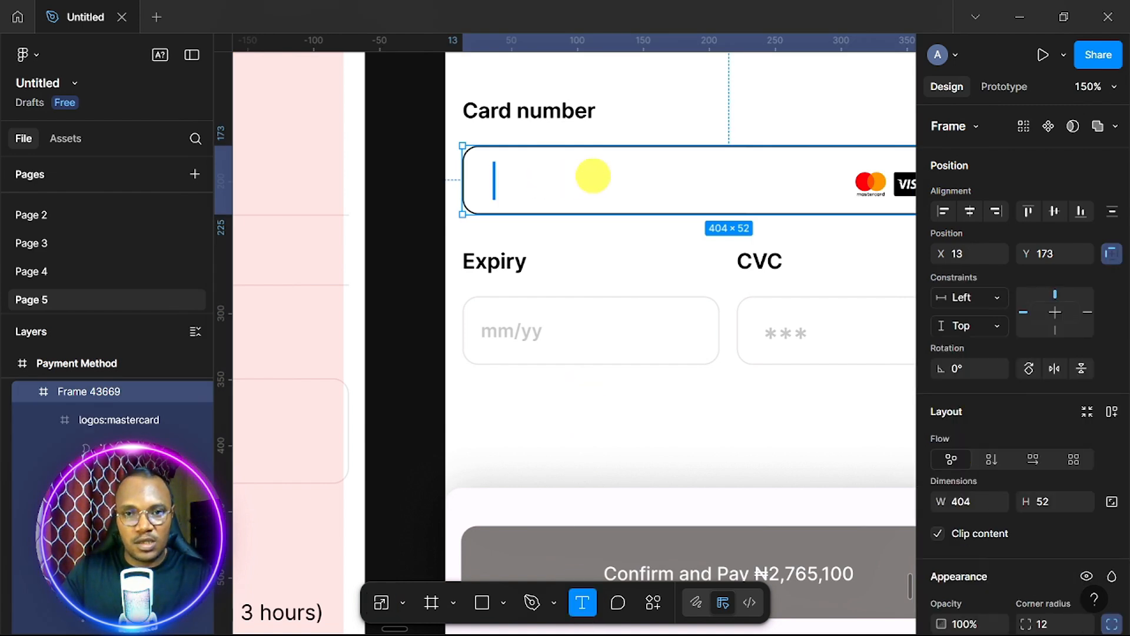
{"action": "left_click", "coordinate": [593, 177]}
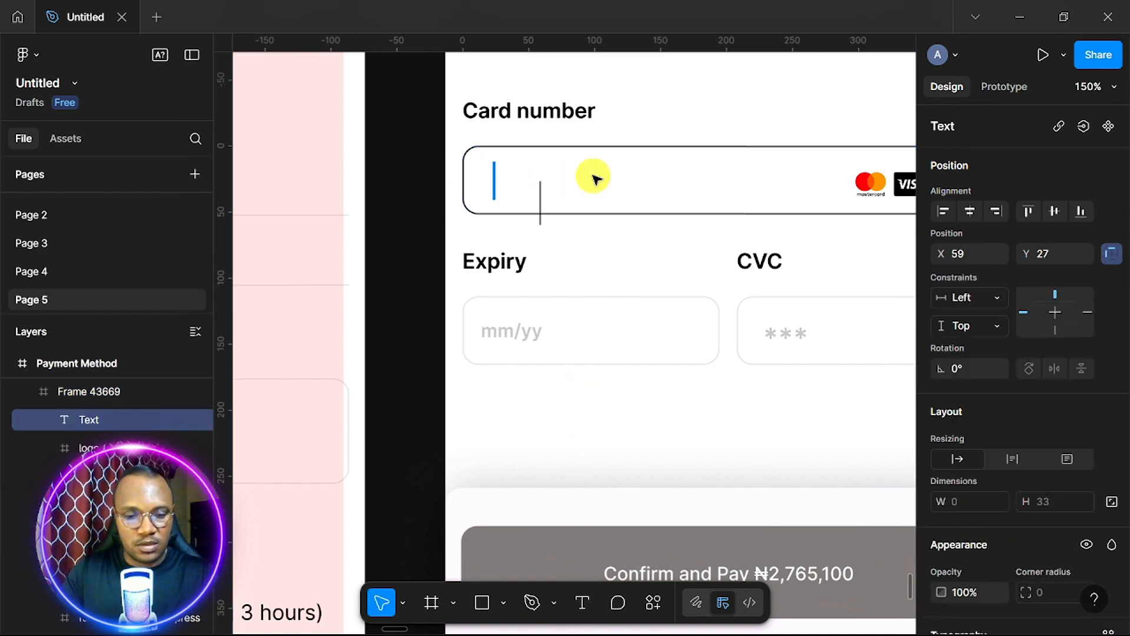
{"action": "type", "text": "5"}
{"action": "key", "text": "Escape"}
{"action": "left_click_drag", "start_coordinate": [547, 208], "coordinate": [547, 186]}
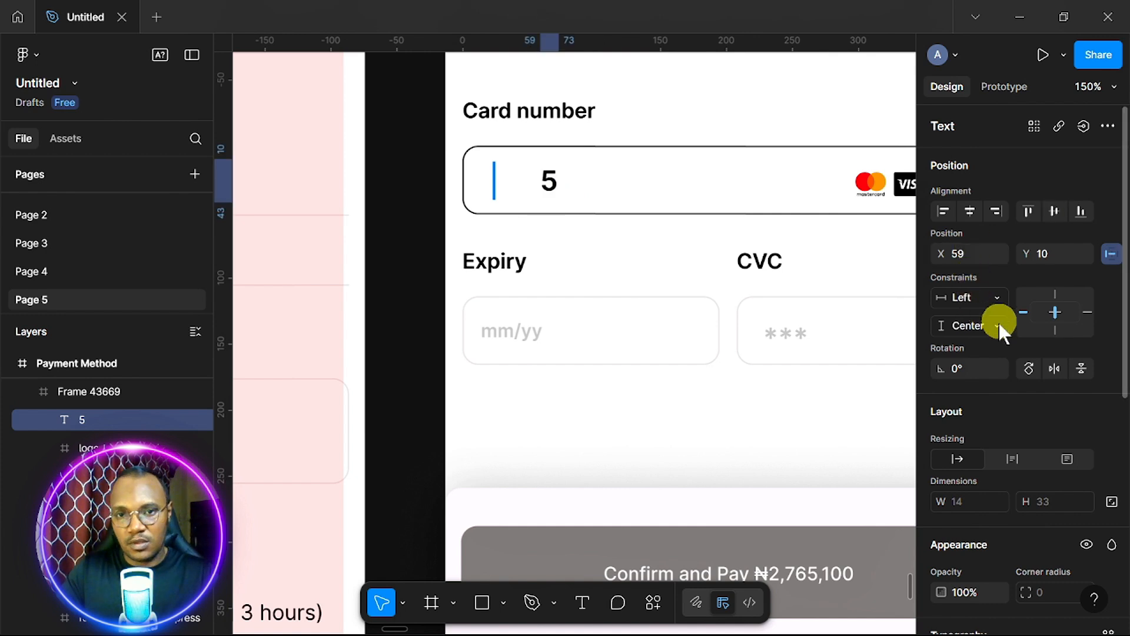
{"action": "scroll", "coordinate": [1025, 366], "scroll_direction": "down", "scroll_amount": 5}
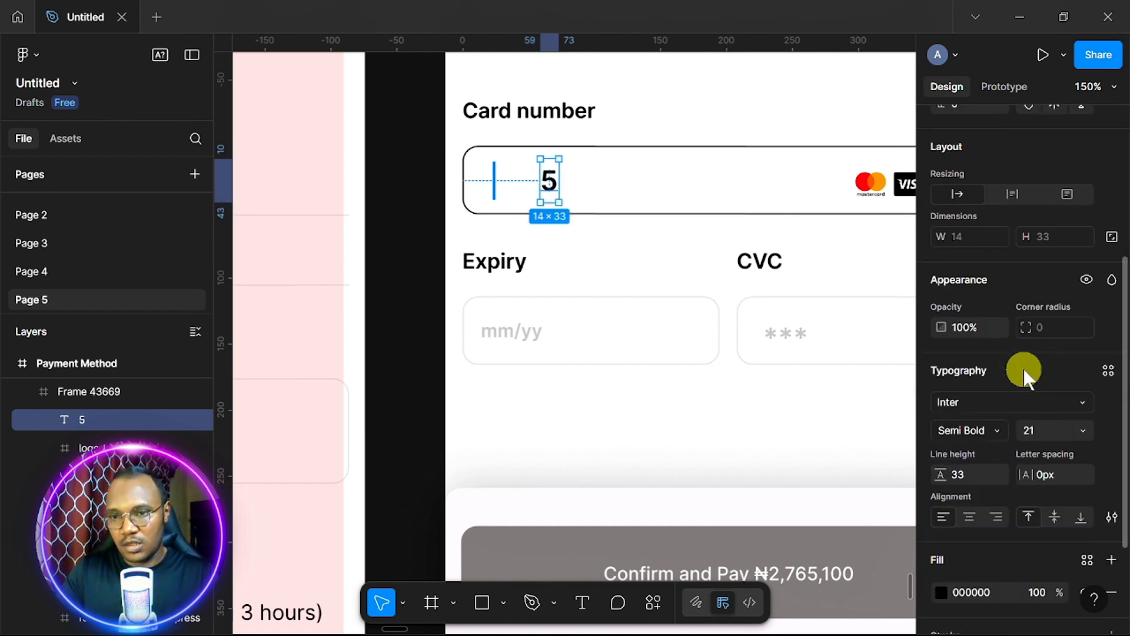
{"action": "left_click", "coordinate": [1082, 434]}
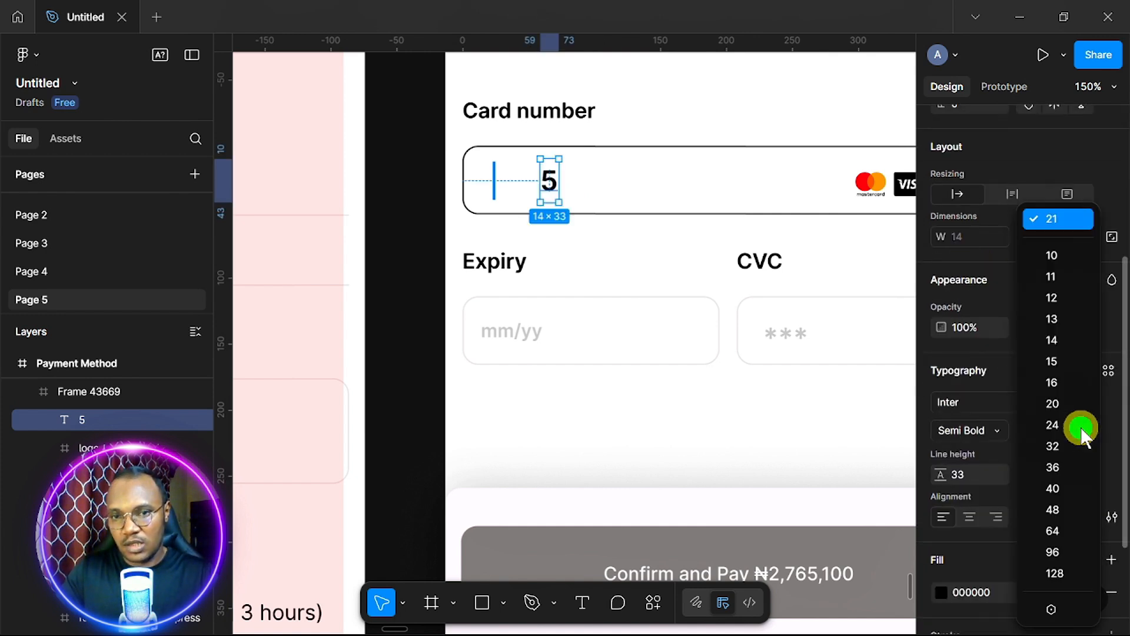
{"action": "left_click", "coordinate": [1069, 384]}
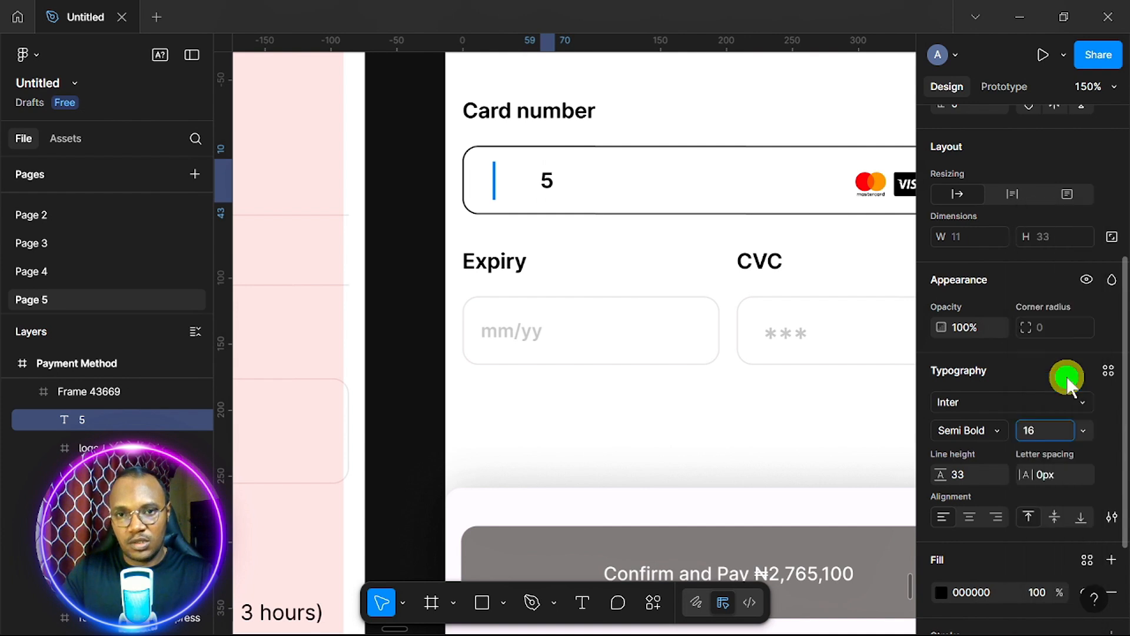
Move the 5 before the blue caret bar and wrap both in an auto layout.
{"action": "left_click_drag", "start_coordinate": [549, 181], "coordinate": [486, 185]}
{"action": "scroll", "coordinate": [537, 181], "scroll_direction": "up", "scroll_amount": 5}
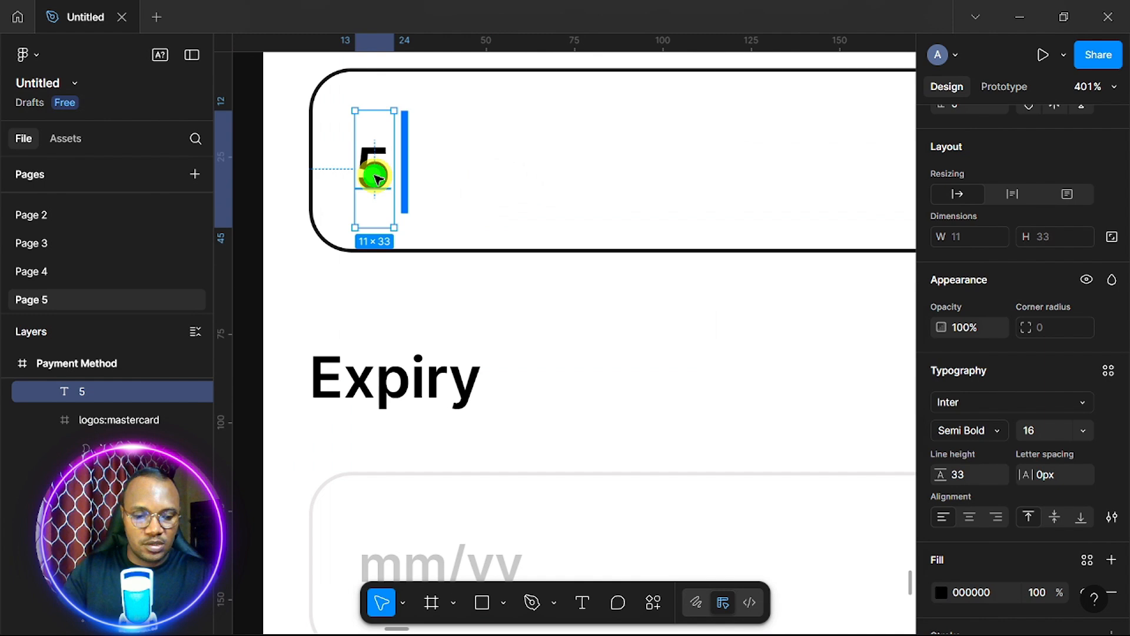
{"action": "left_click", "coordinate": [409, 177], "text": "shift"}
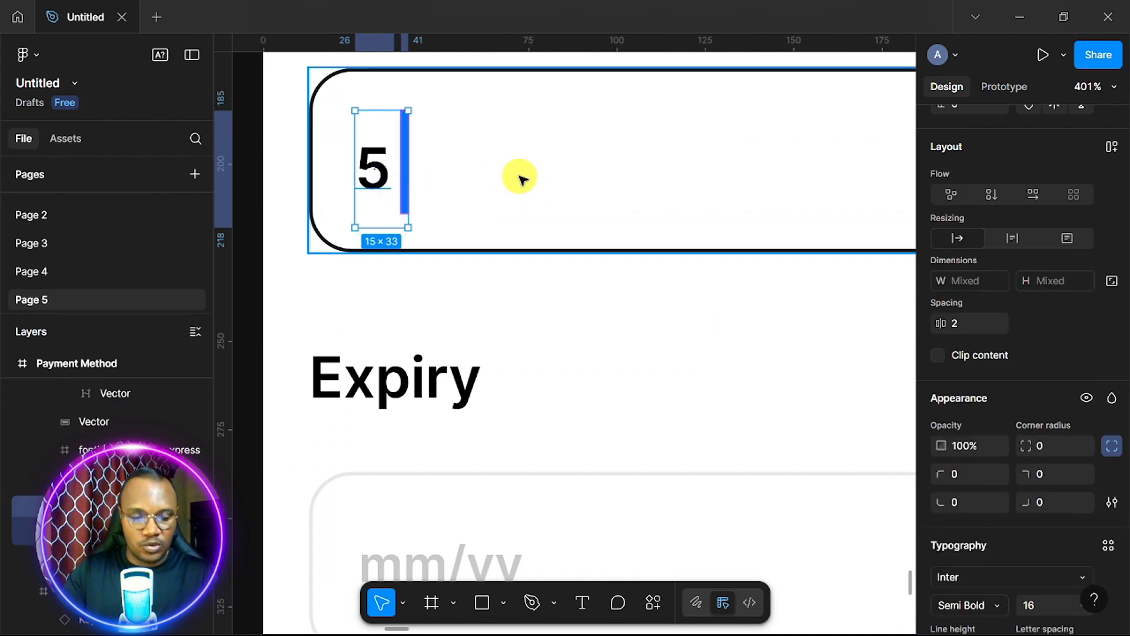
{"action": "key", "text": "shift+a"}
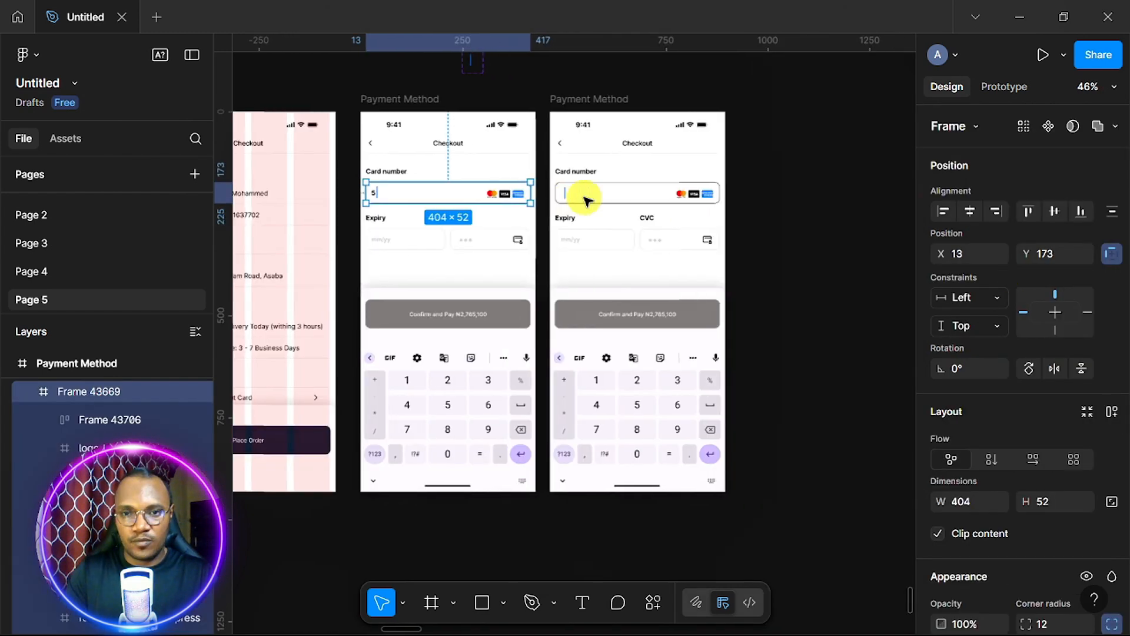
Delete the extra Payment Method frame and duplicate the remaining one.
{"action": "scroll", "coordinate": [583, 195], "scroll_direction": "right", "scroll_amount": 1}
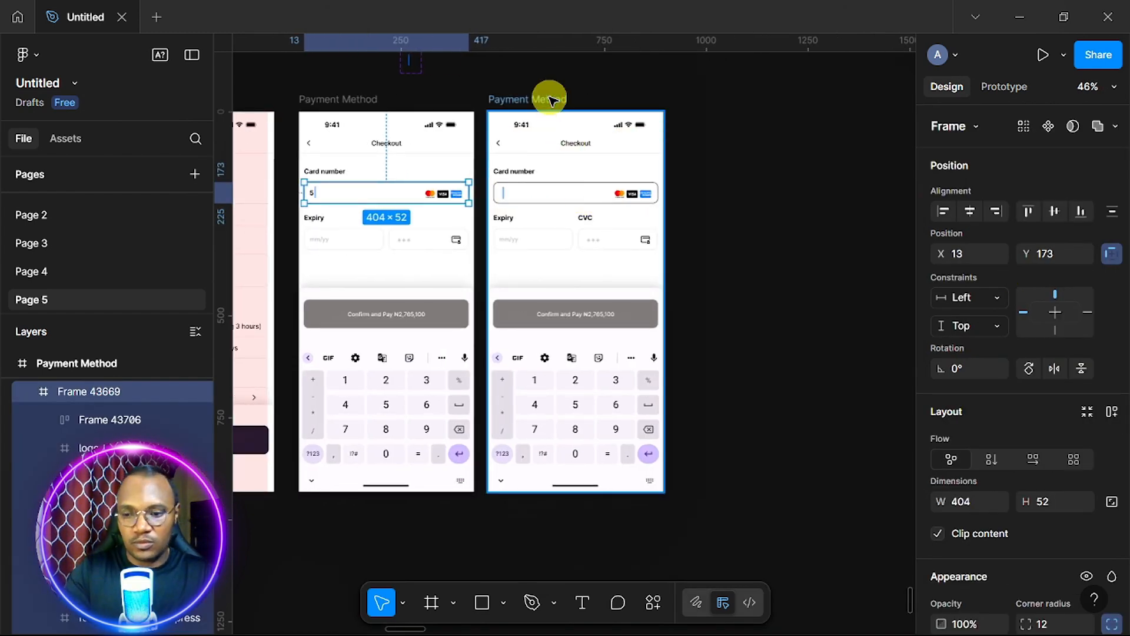
{"action": "left_click", "coordinate": [522, 101]}
{"action": "key", "text": "Delete"}
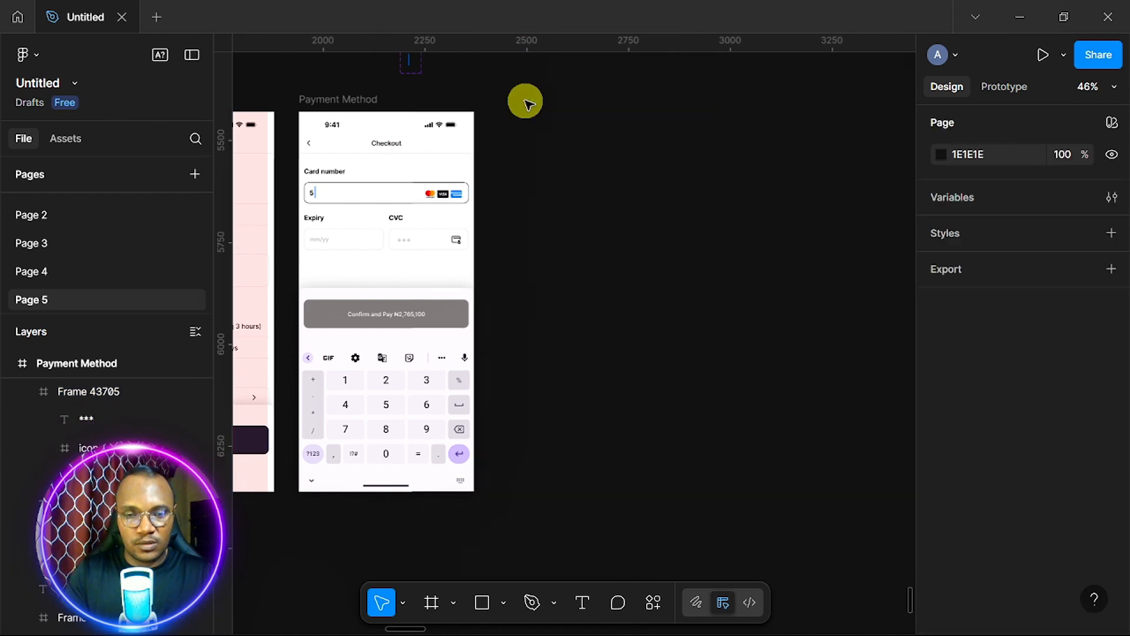
{"action": "left_click", "coordinate": [357, 103]}
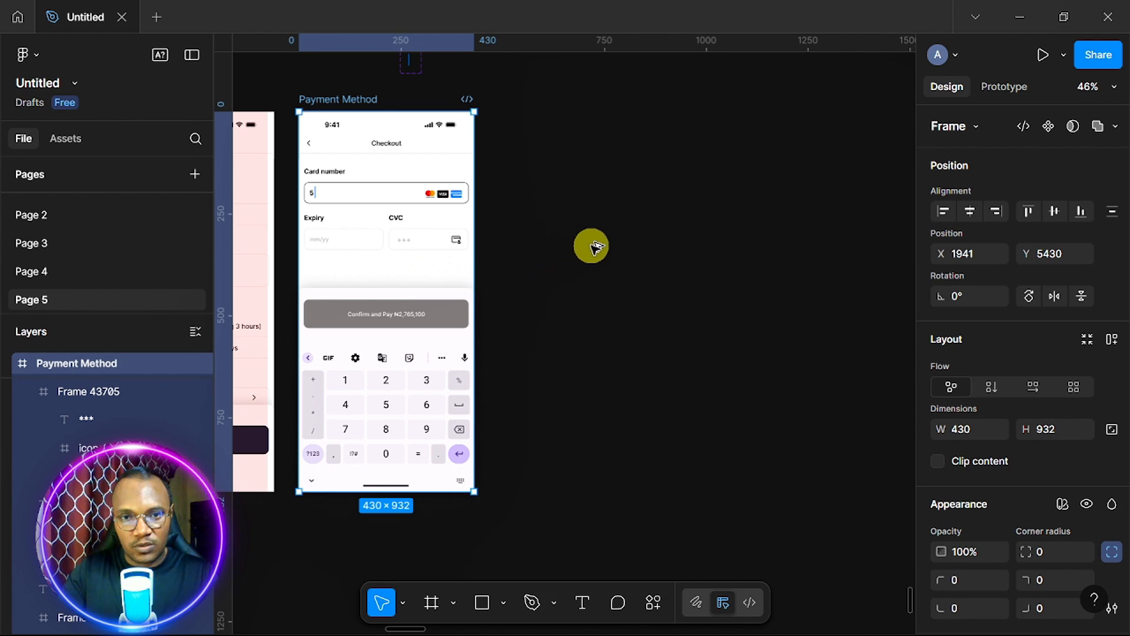
{"action": "key", "text": "ctrl+d"}
Remove the 5 from the first frame's card number field.
{"action": "scroll", "coordinate": [422, 207], "scroll_direction": "up", "scroll_amount": 3}
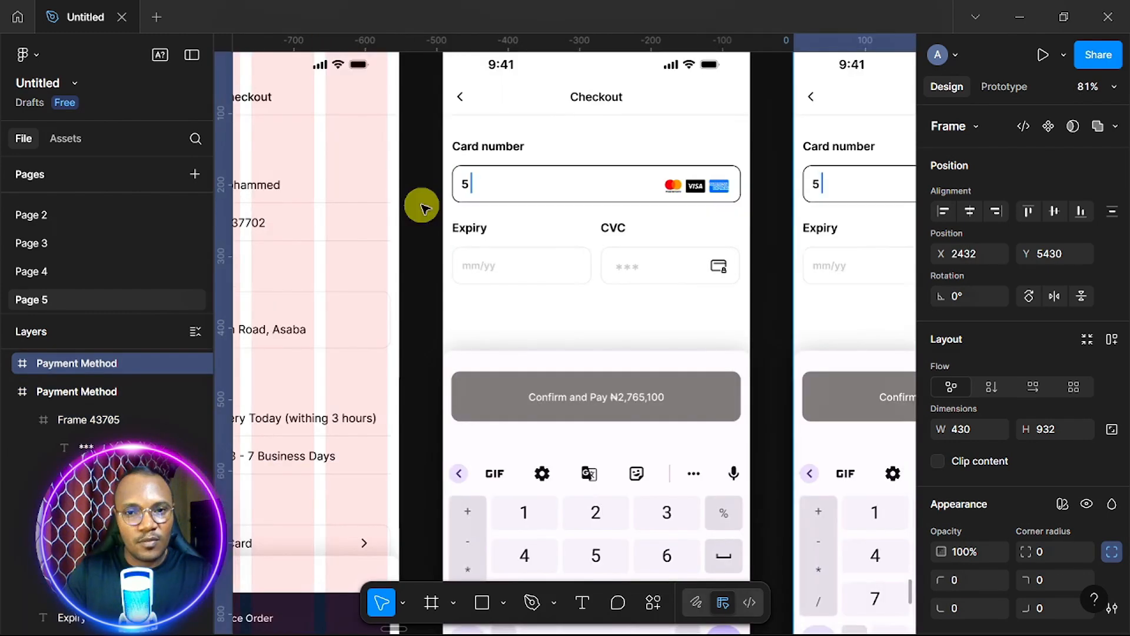
{"action": "scroll", "coordinate": [423, 207], "scroll_direction": "up", "scroll_amount": 3}
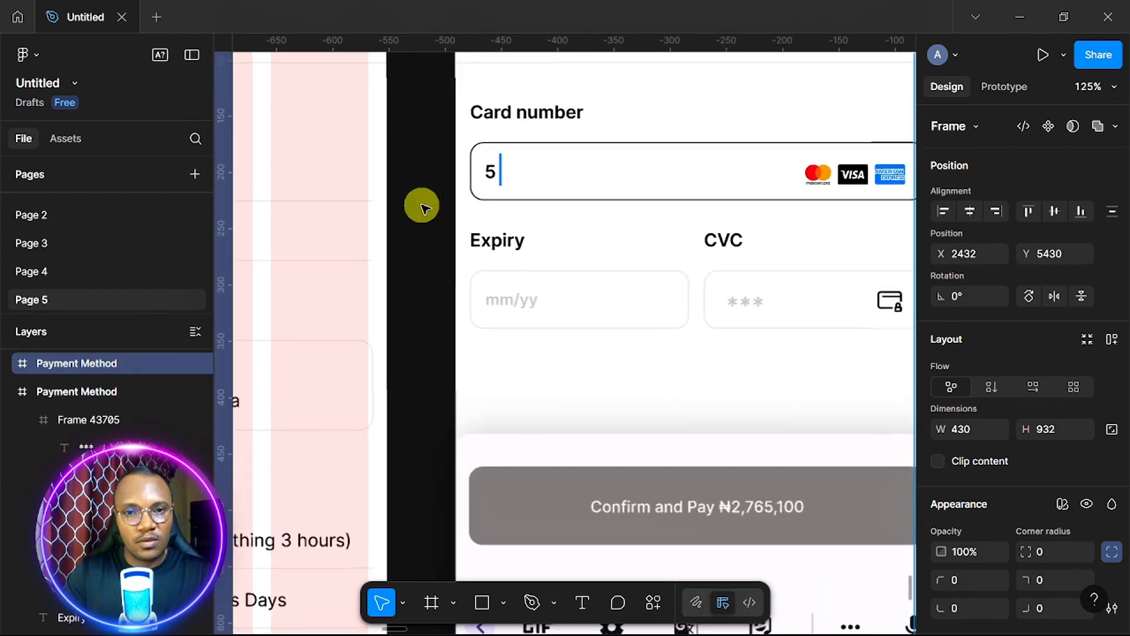
{"action": "left_click", "coordinate": [495, 176]}
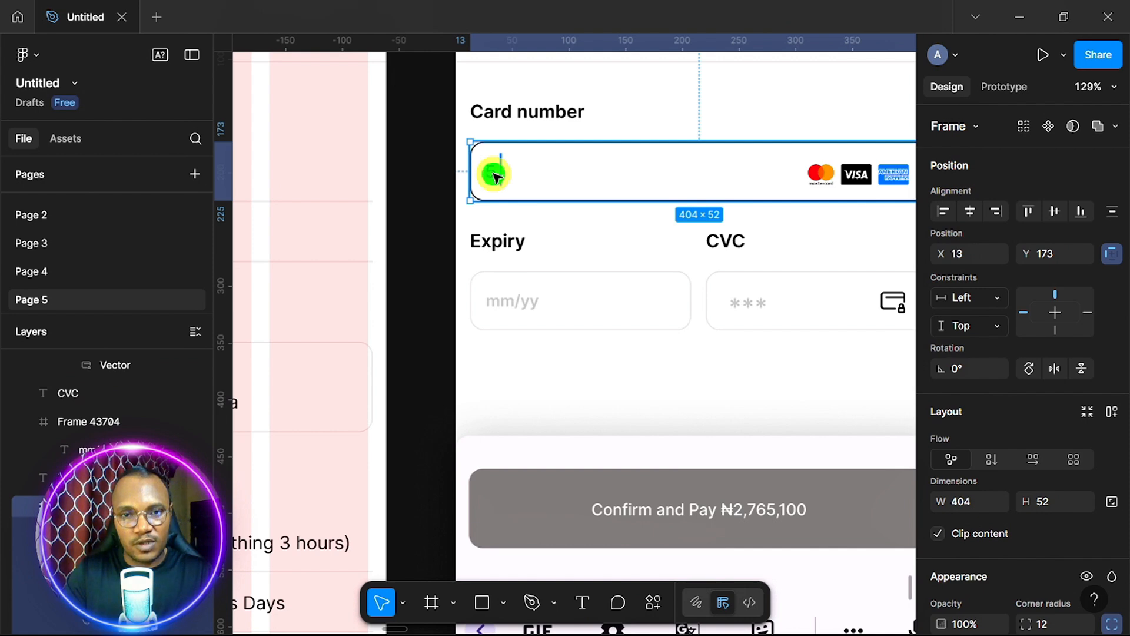
{"action": "double_click", "coordinate": [495, 176]}
{"action": "double_click", "coordinate": [495, 176]}
{"action": "key", "text": "Delete"}
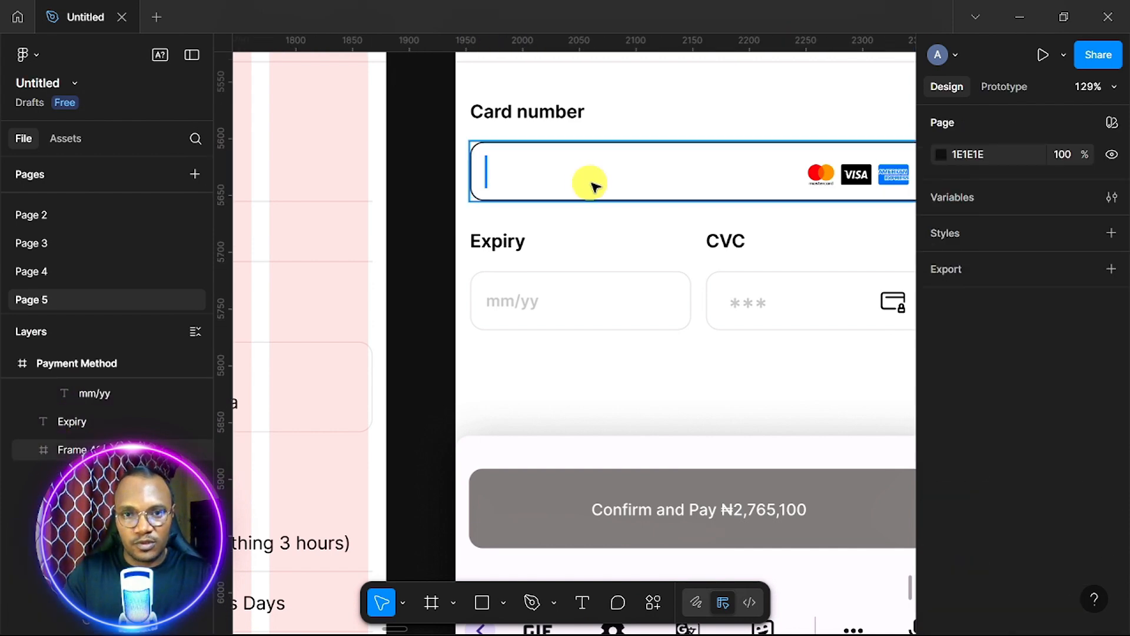
Duplicate the 5 in the second frame's card number so it reads 55.
{"action": "scroll", "coordinate": [664, 206], "scroll_direction": "down", "scroll_amount": 3}
{"action": "scroll", "coordinate": [664, 206], "scroll_direction": "right", "scroll_amount": 5}
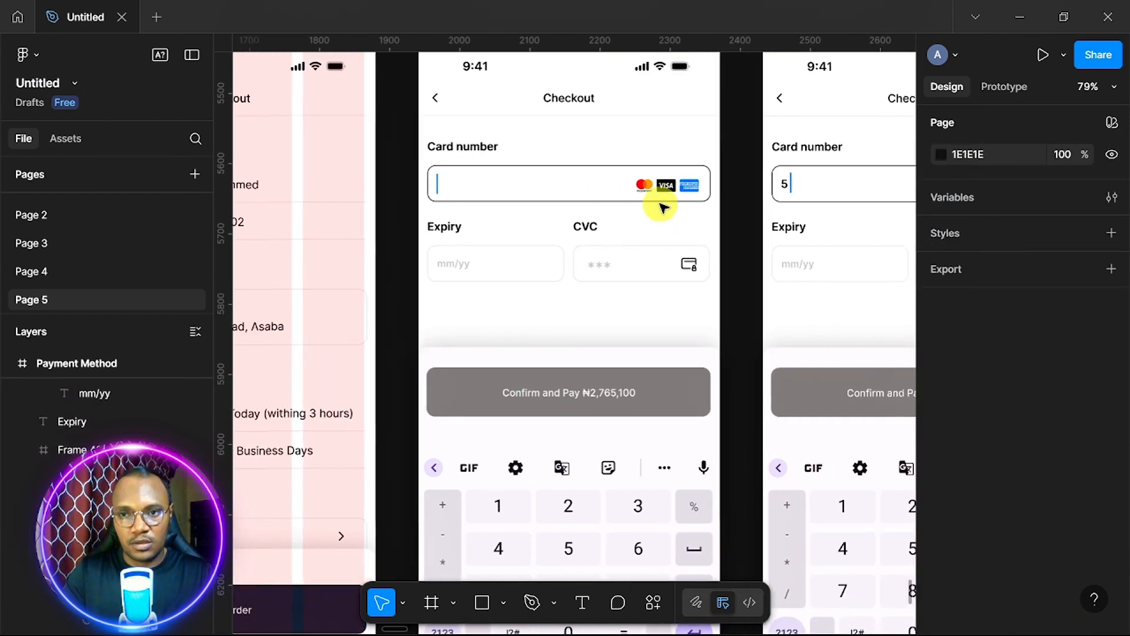
{"action": "scroll", "coordinate": [664, 206], "scroll_direction": "up", "scroll_amount": 3}
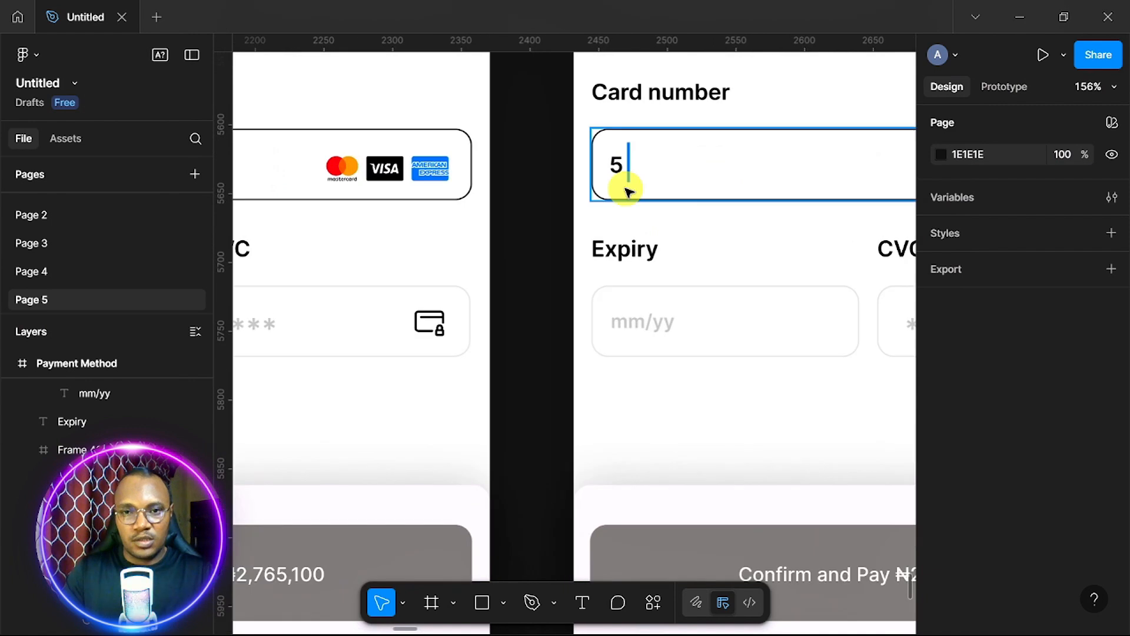
{"action": "scroll", "coordinate": [617, 182], "scroll_direction": "down", "scroll_amount": 1}
{"action": "scroll", "coordinate": [627, 191], "scroll_direction": "right", "scroll_amount": 1}
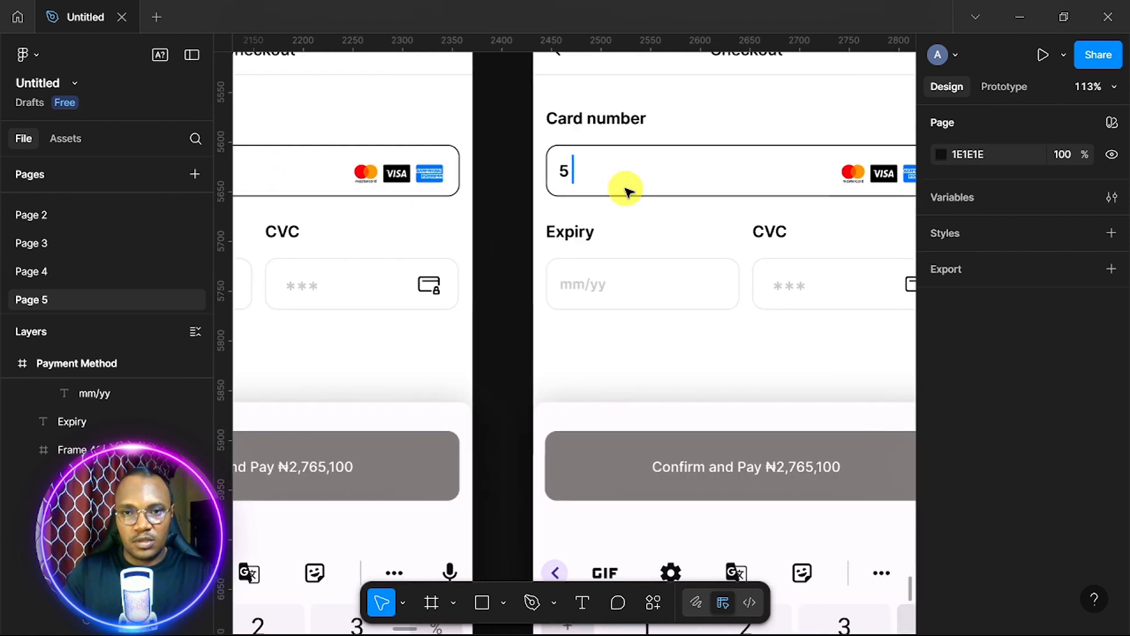
{"action": "left_click", "coordinate": [567, 172]}
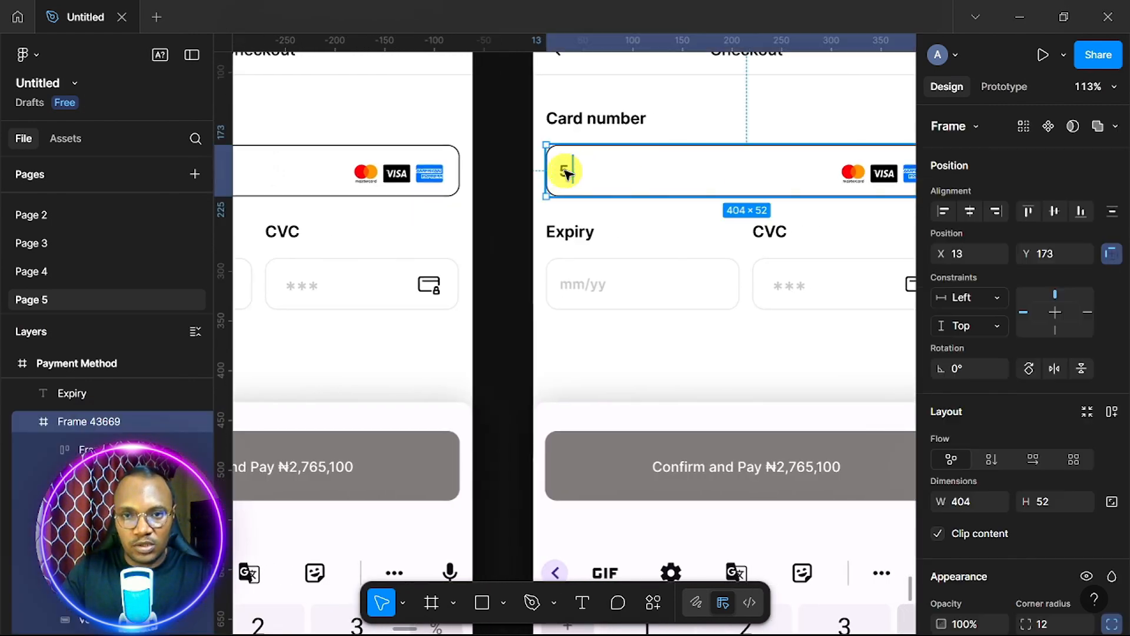
{"action": "double_click", "coordinate": [565, 171]}
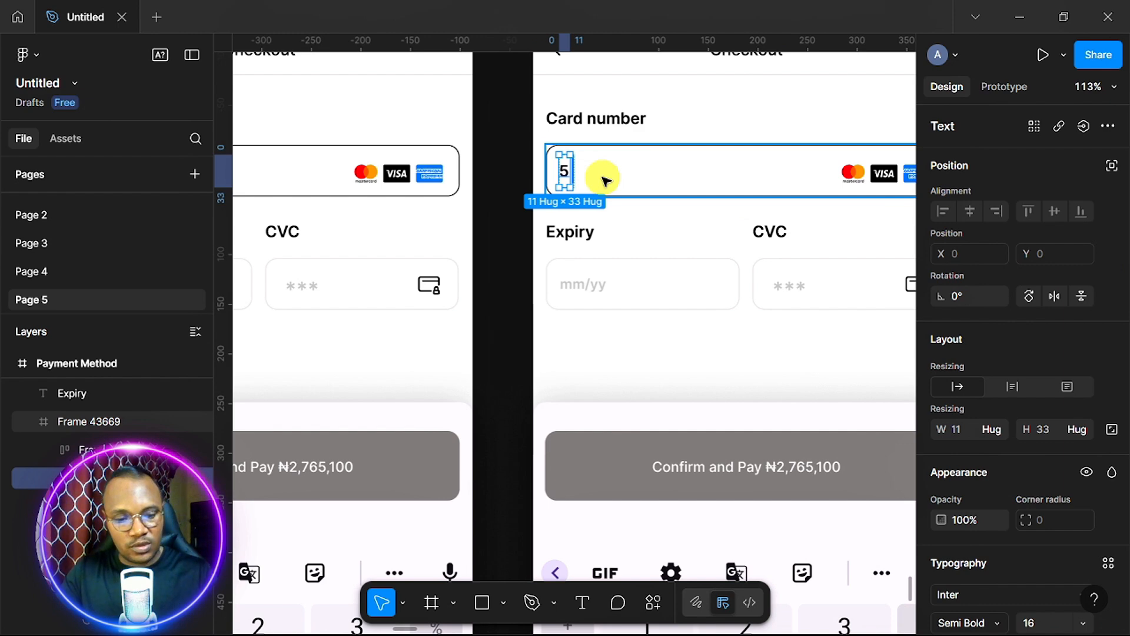
{"action": "key", "text": "ctrl+d"}
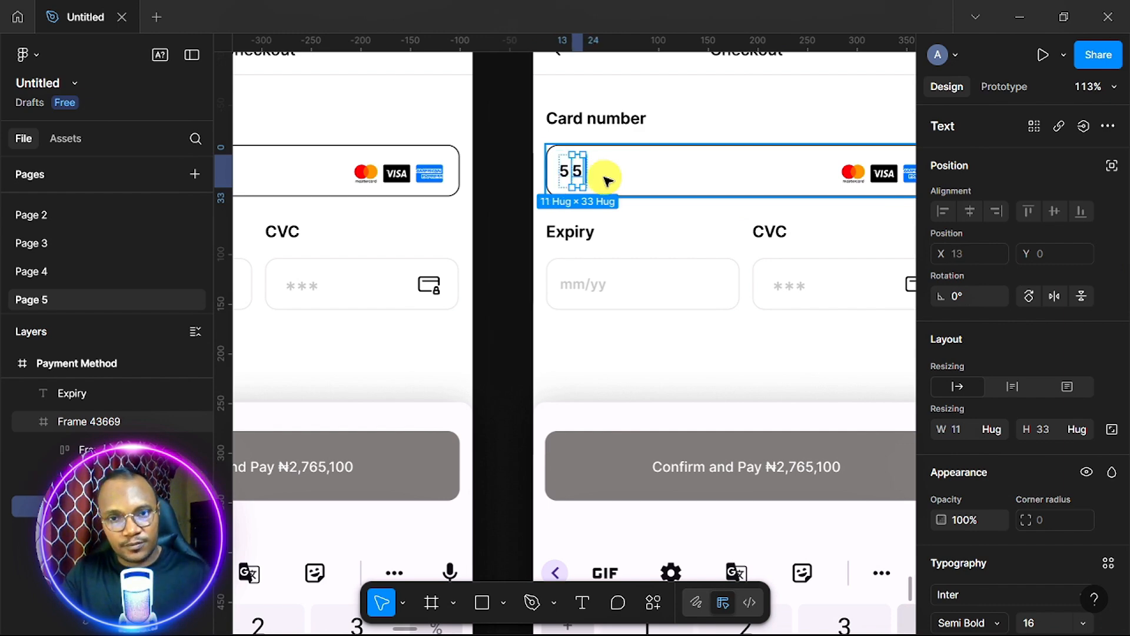
Move the second Payment Method frame further right.
{"action": "scroll", "coordinate": [585, 192], "scroll_direction": "up", "scroll_amount": 5}
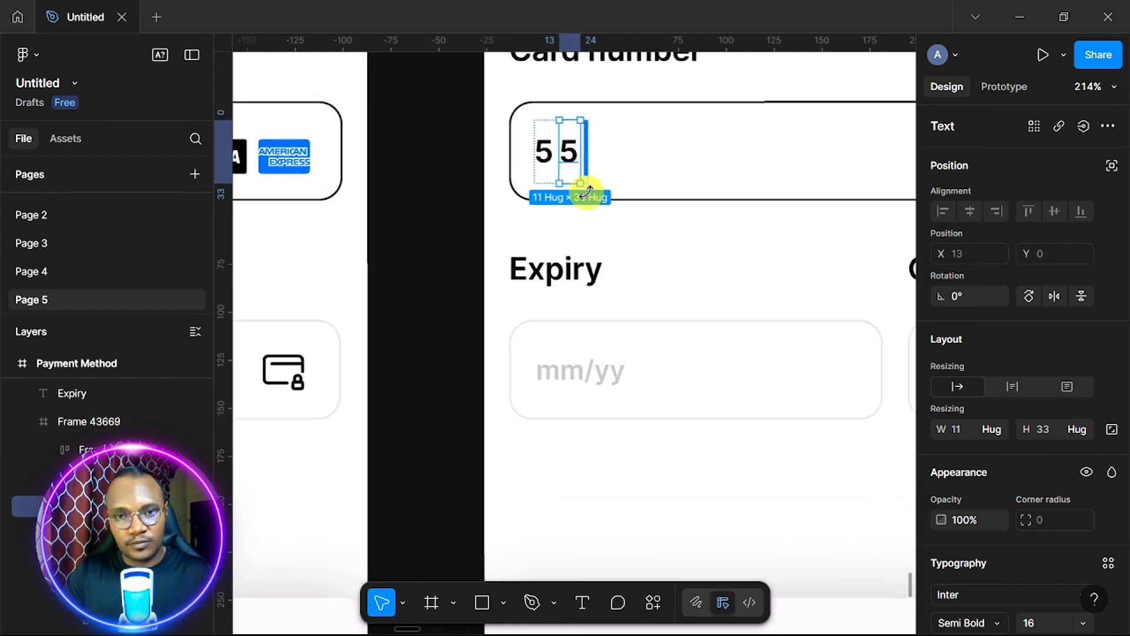
{"action": "scroll", "coordinate": [586, 191], "scroll_direction": "down", "scroll_amount": 10}
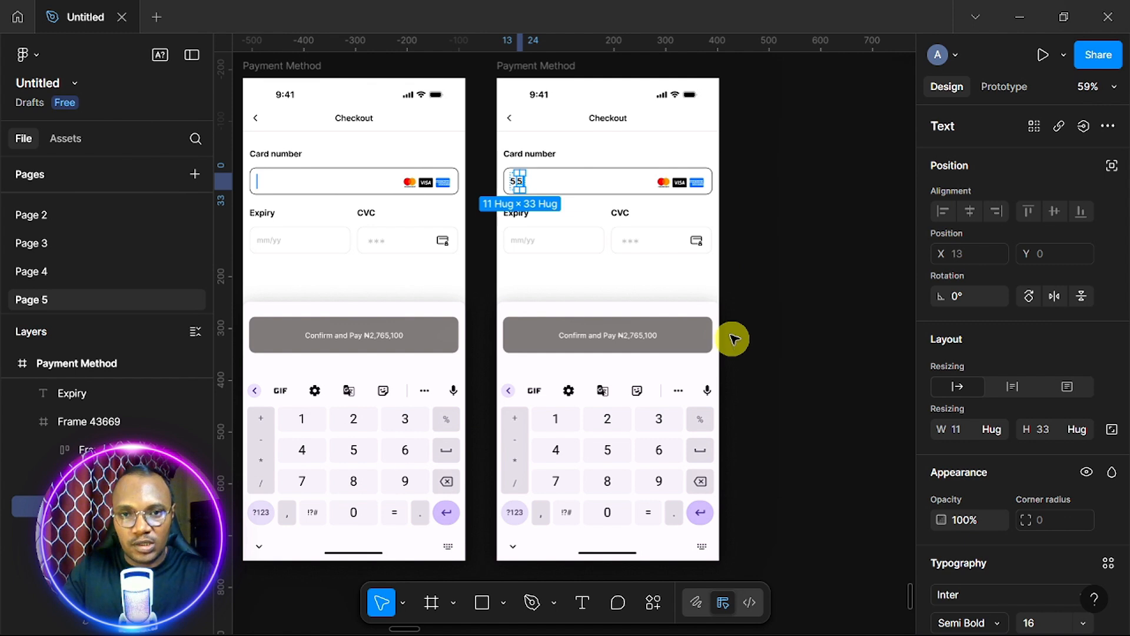
{"action": "left_click", "coordinate": [732, 338]}
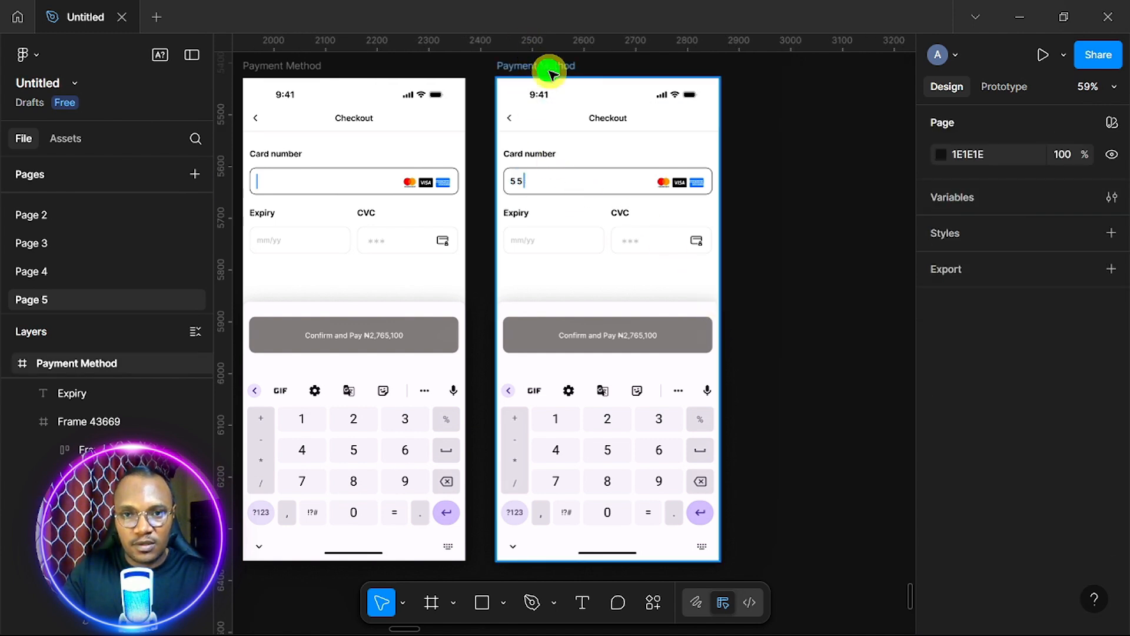
{"action": "left_click", "coordinate": [596, 273]}
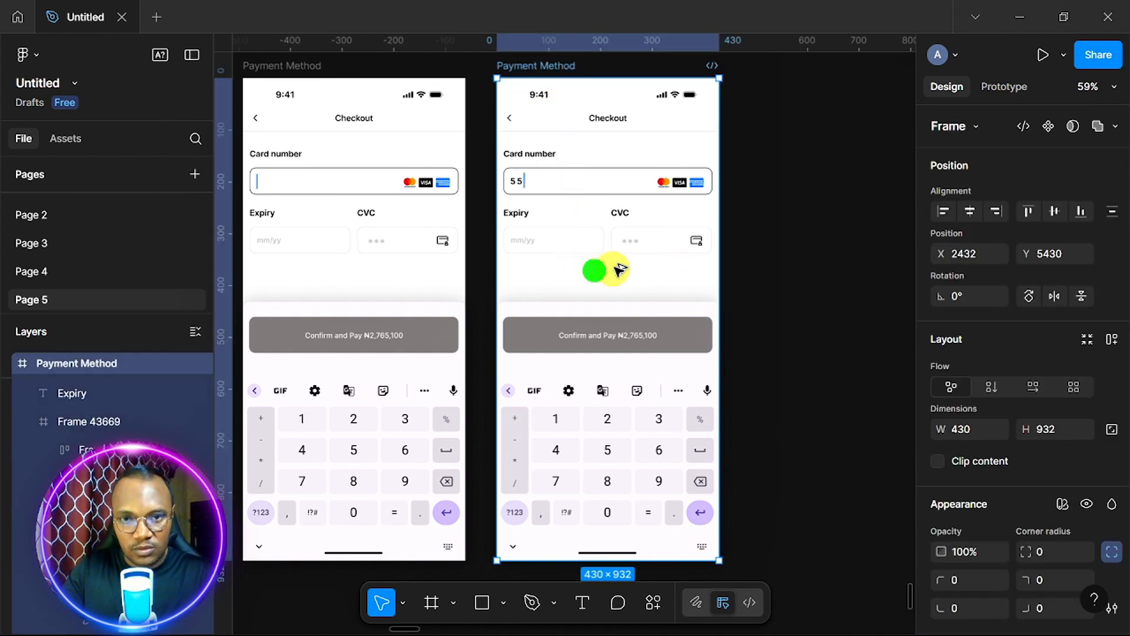
{"action": "scroll", "coordinate": [830, 273], "scroll_direction": "right", "scroll_amount": 2}
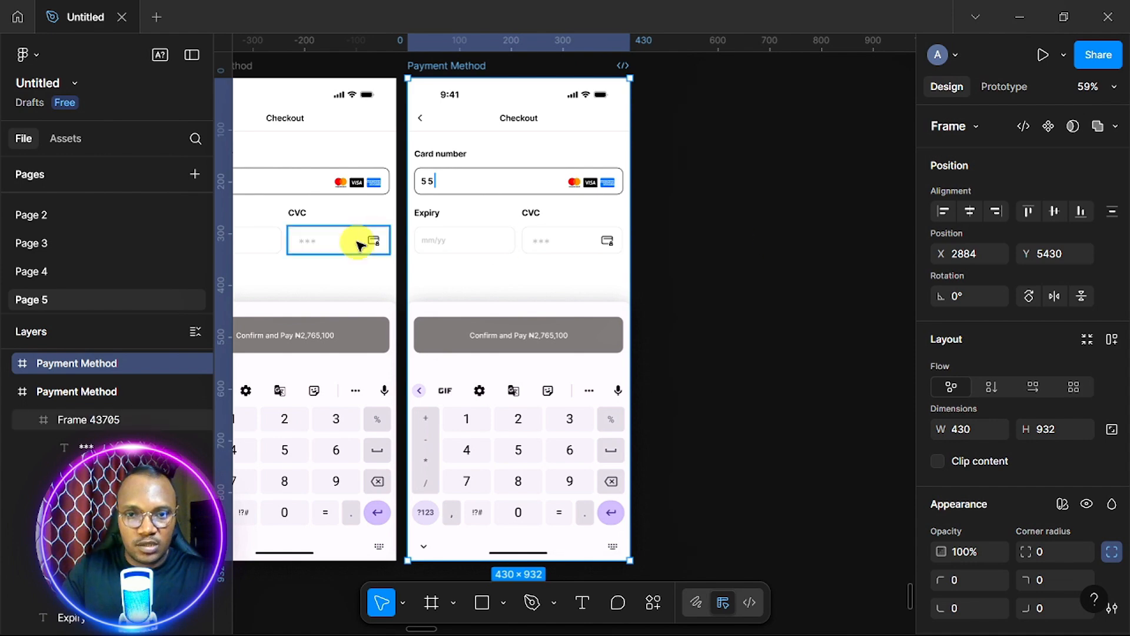
{"action": "left_click_drag", "start_coordinate": [497, 227], "coordinate": [520, 216]}
Duplicate a digit and change the copy to 3 so the card number reads 553.
{"action": "scroll", "coordinate": [521, 216], "scroll_direction": "up", "scroll_amount": 5}
{"action": "scroll", "coordinate": [521, 216], "scroll_direction": "up", "scroll_amount": 1}
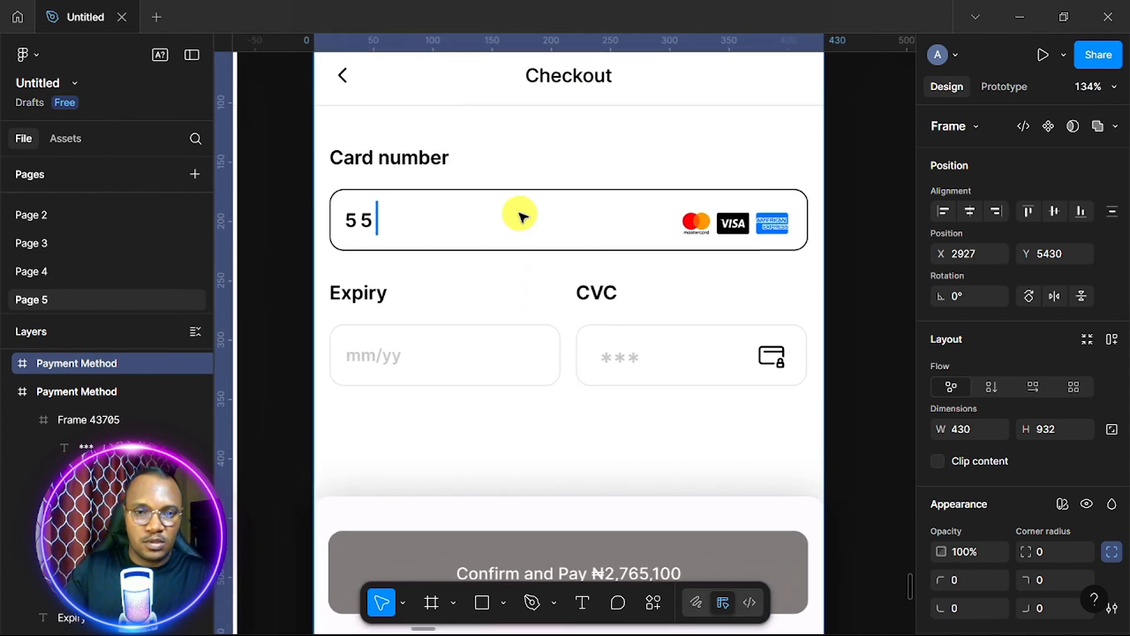
{"action": "double_click", "coordinate": [365, 222]}
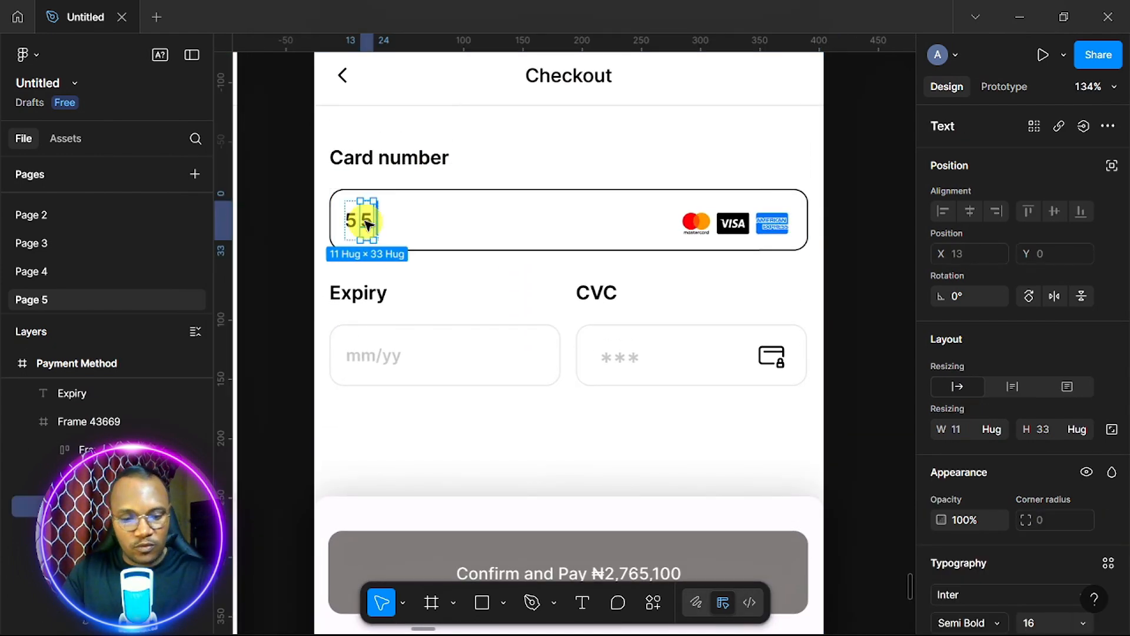
{"action": "key", "text": "ctrl+d"}
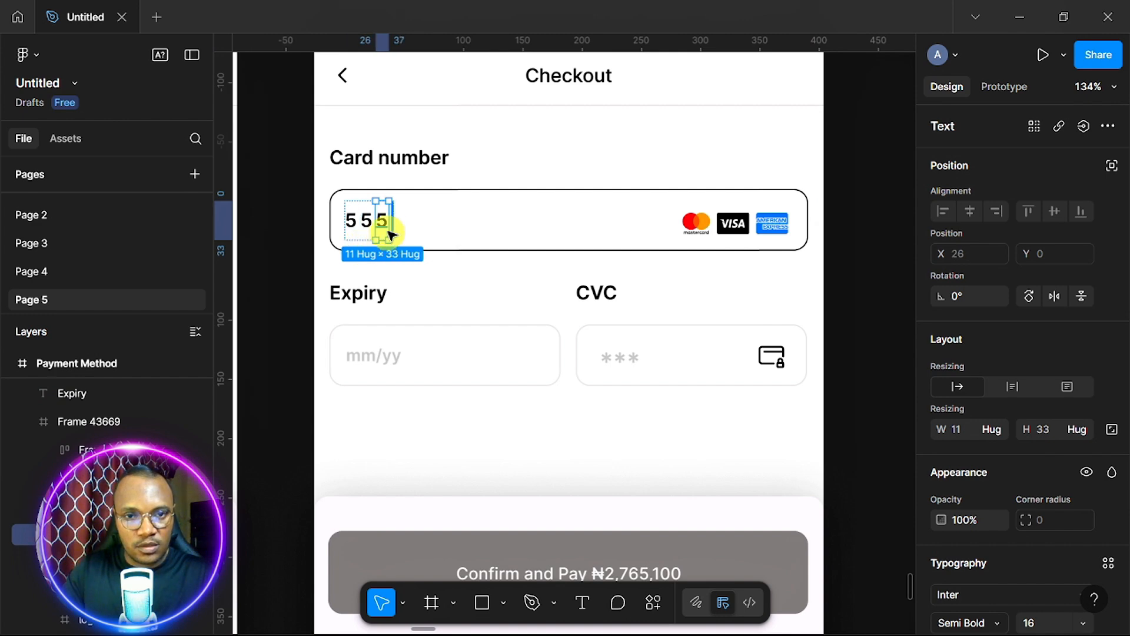
{"action": "double_click", "coordinate": [383, 224]}
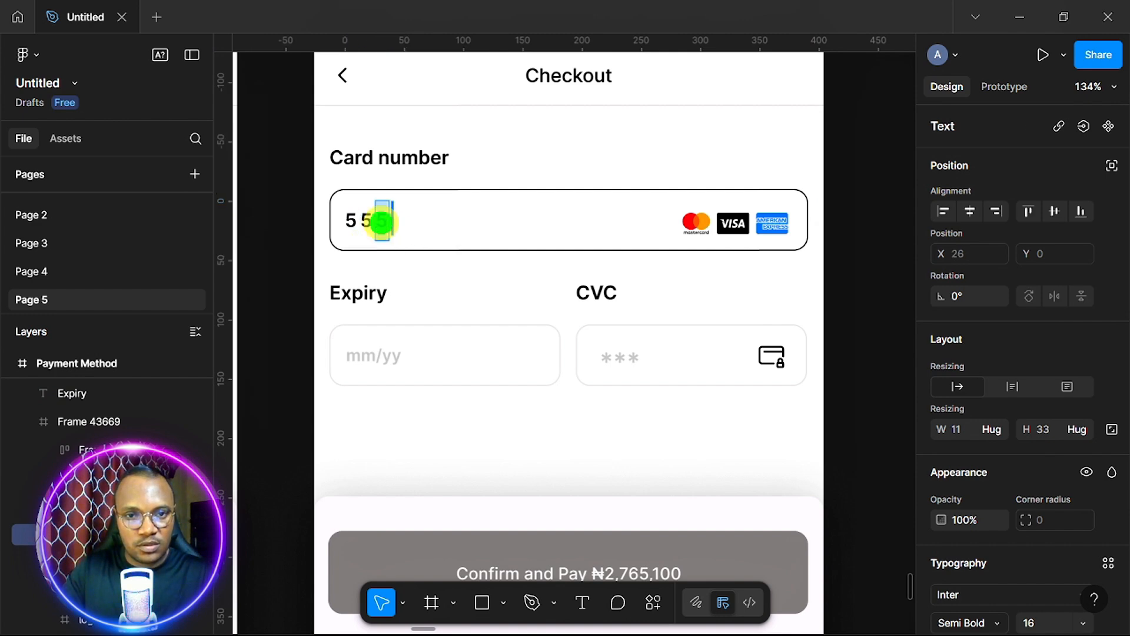
{"action": "type", "text": "3"}
{"action": "left_click", "coordinate": [856, 283]}
{"action": "scroll", "coordinate": [857, 283], "scroll_direction": "down", "scroll_amount": 5}
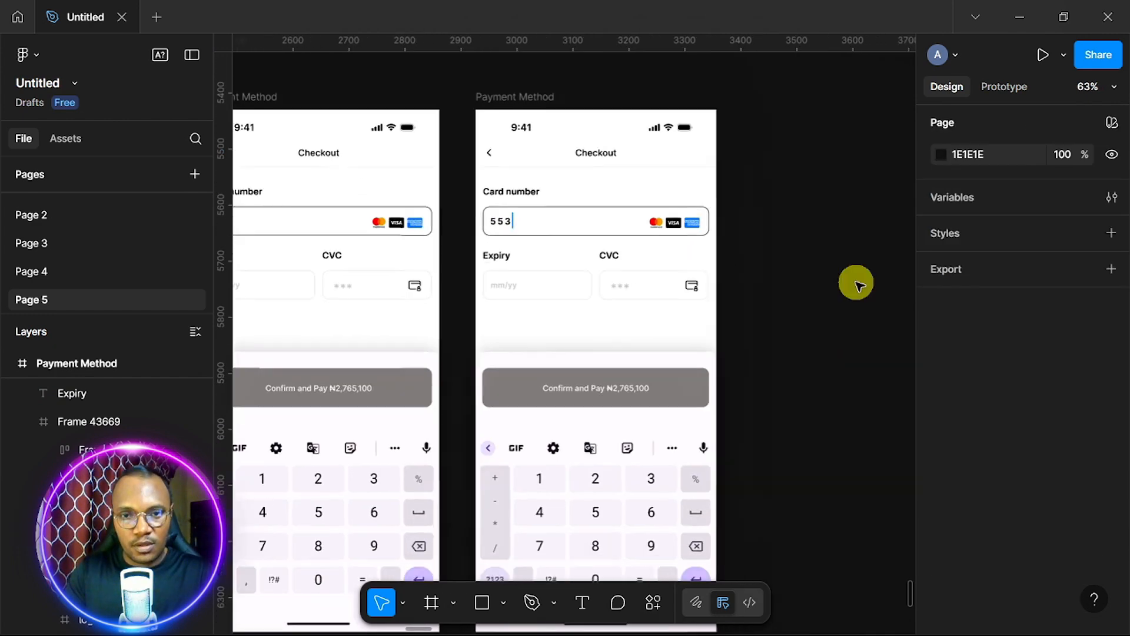
{"action": "scroll", "coordinate": [856, 283], "scroll_direction": "down", "scroll_amount": 1}
{"action": "scroll", "coordinate": [856, 283], "scroll_direction": "down", "scroll_amount": 1}
{"action": "left_click", "coordinate": [545, 76]}
Duplicate the last 3 so the card number reads 5533.
{"action": "scroll", "coordinate": [532, 183], "scroll_direction": "up", "scroll_amount": 4}
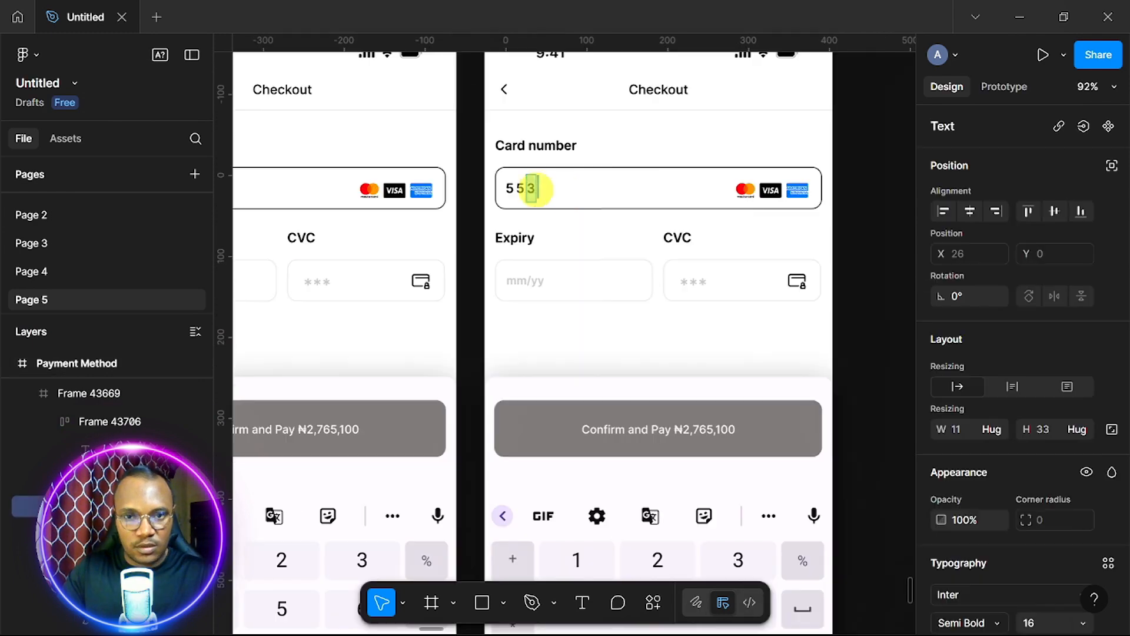
{"action": "left_click", "coordinate": [532, 187]}
{"action": "key", "text": "ctrl+d"}
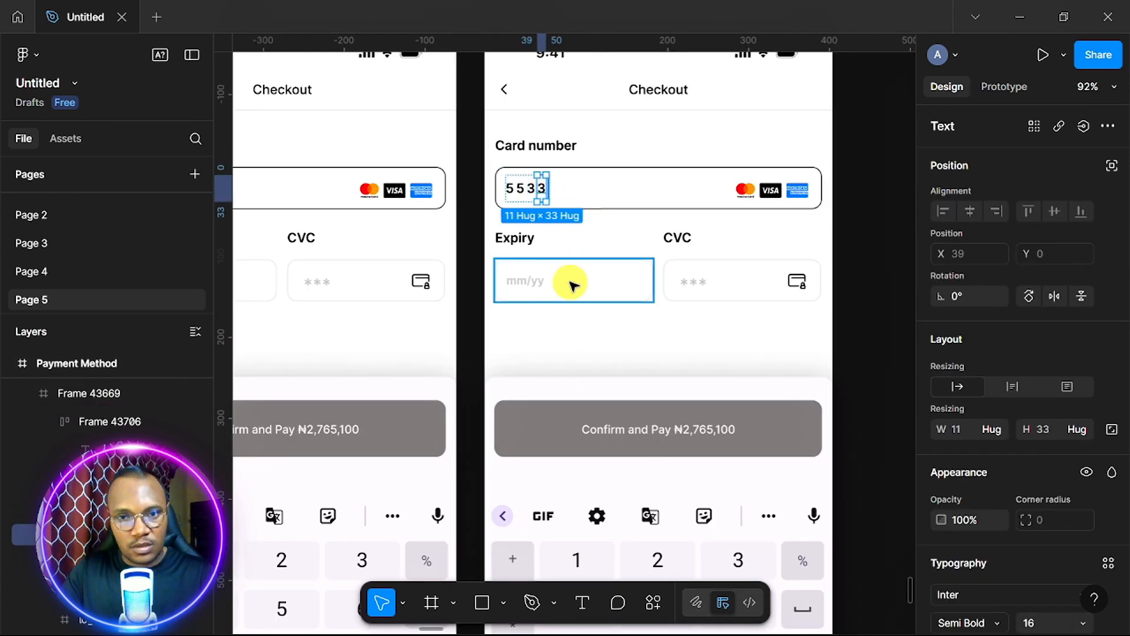
{"action": "scroll", "coordinate": [694, 196], "scroll_direction": "down", "scroll_amount": 5}
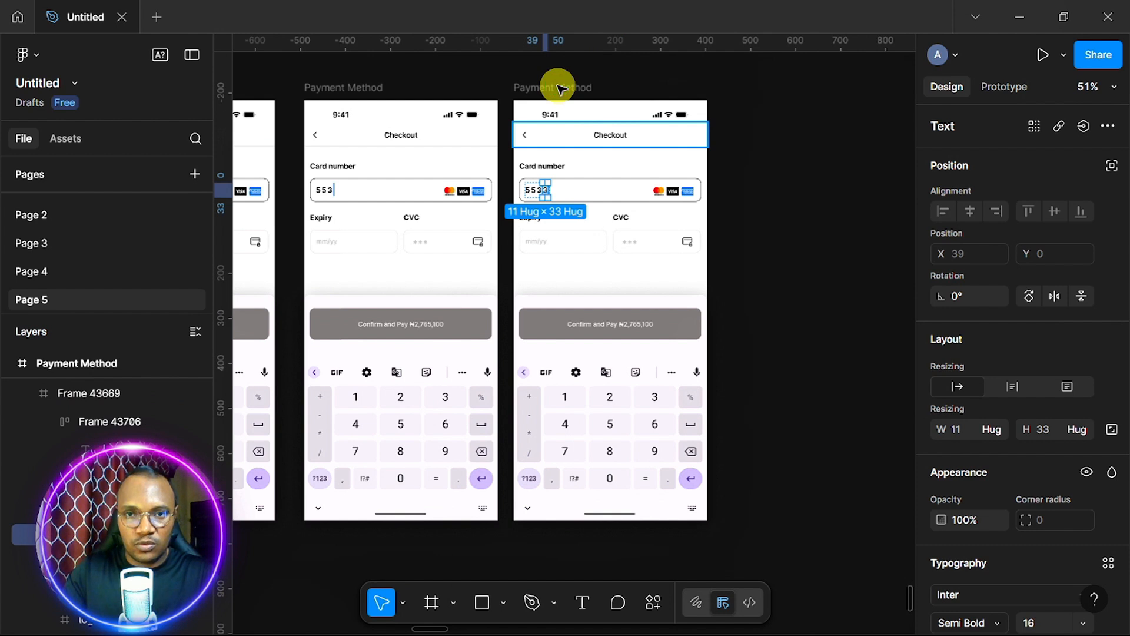
{"action": "scroll", "coordinate": [546, 230], "scroll_direction": "up", "scroll_amount": 5}
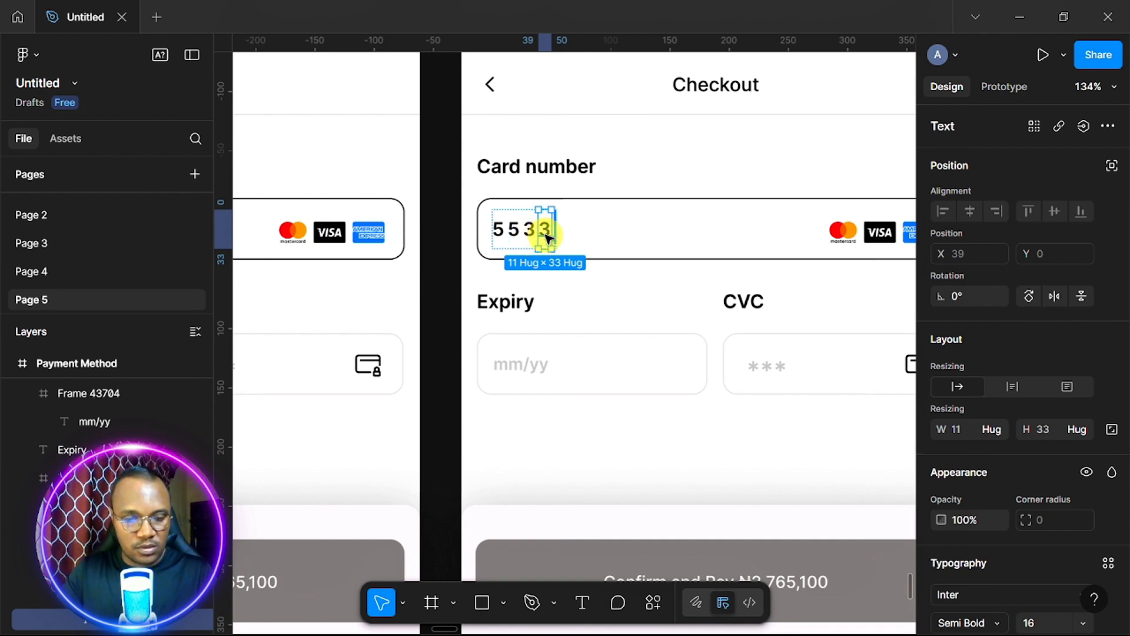
Wrap the 5533 digits in auto layout, duplicate the group, and wrap the copy with the caret bar.
{"action": "key", "text": "ctrl+a"}
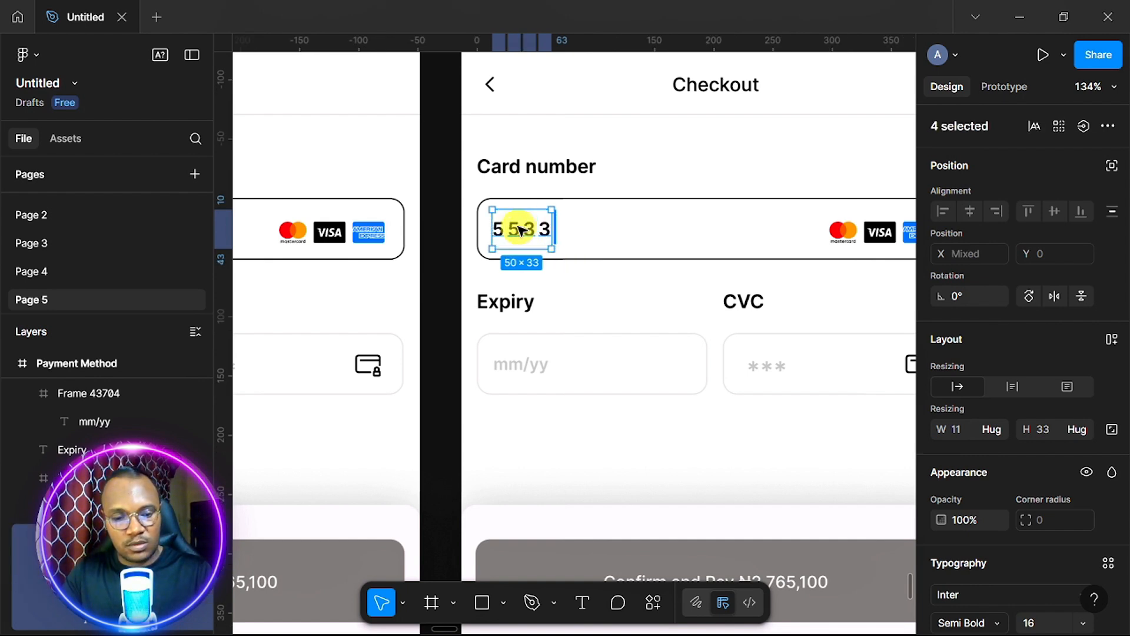
{"action": "key", "text": "shift+a"}
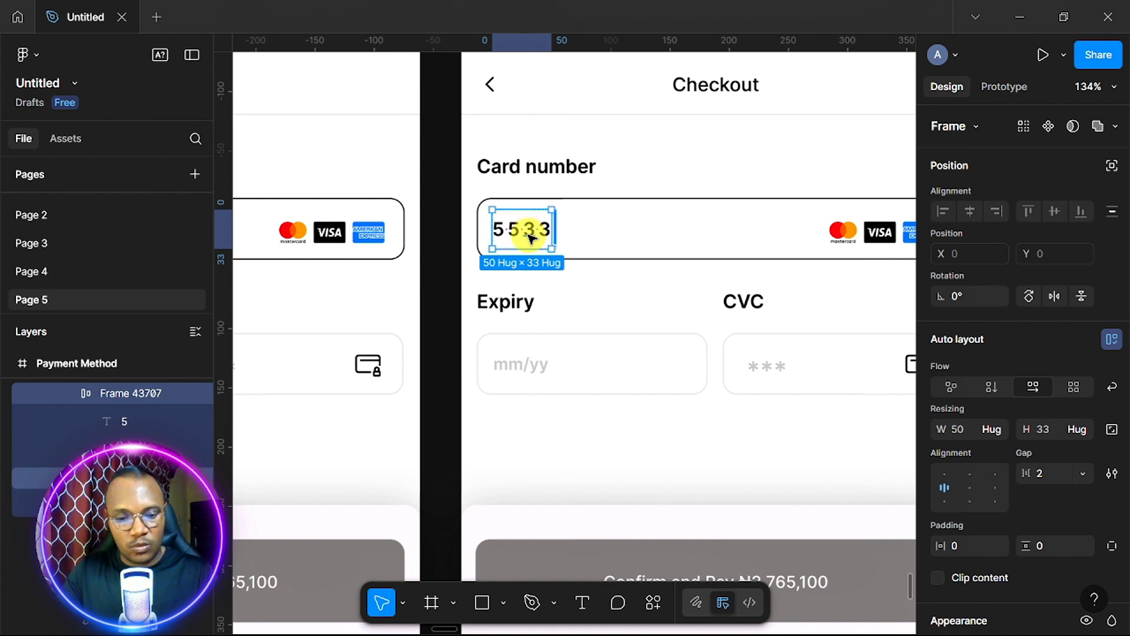
{"action": "key", "text": "ctrl+d"}
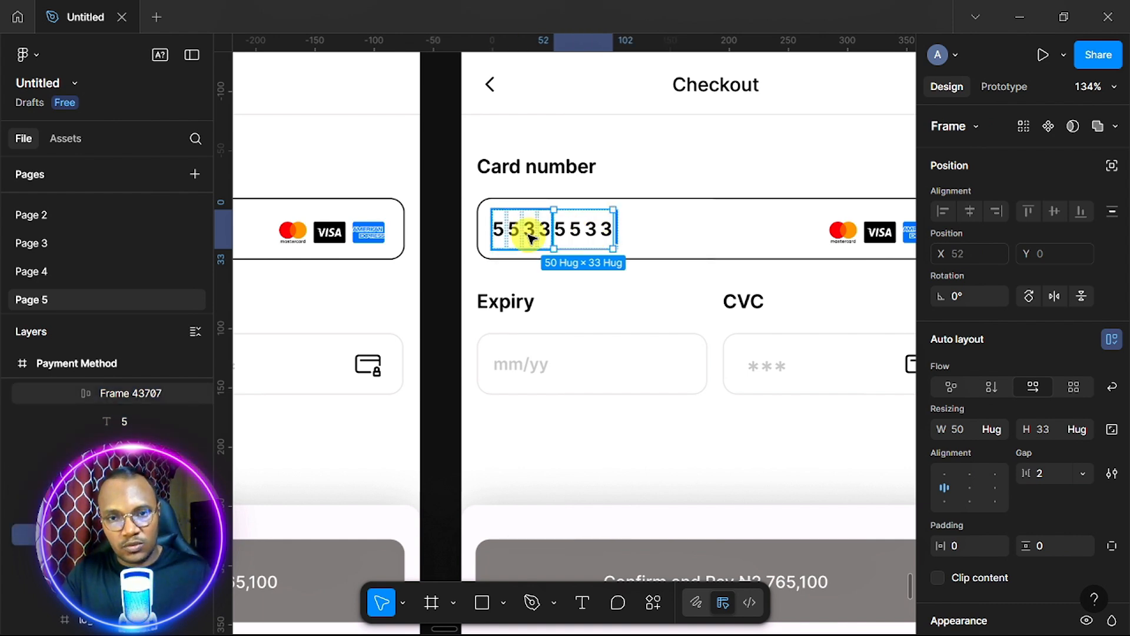
{"action": "scroll", "coordinate": [585, 227], "scroll_direction": "up", "scroll_amount": 5}
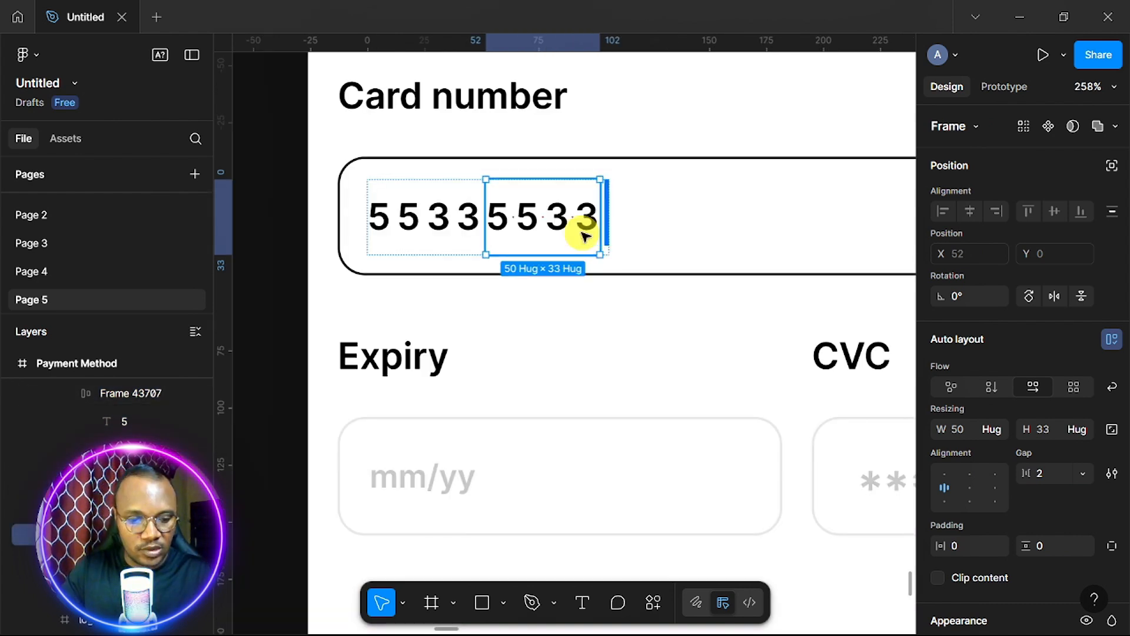
{"action": "left_click", "coordinate": [607, 214], "text": "shift"}
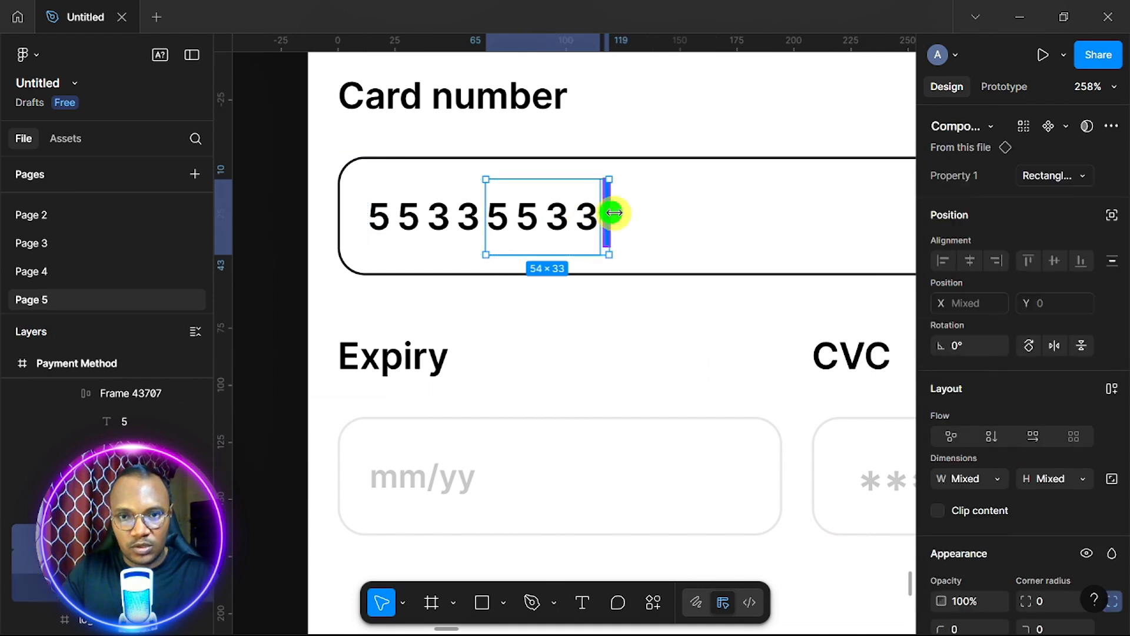
{"action": "key", "text": "shift+a"}
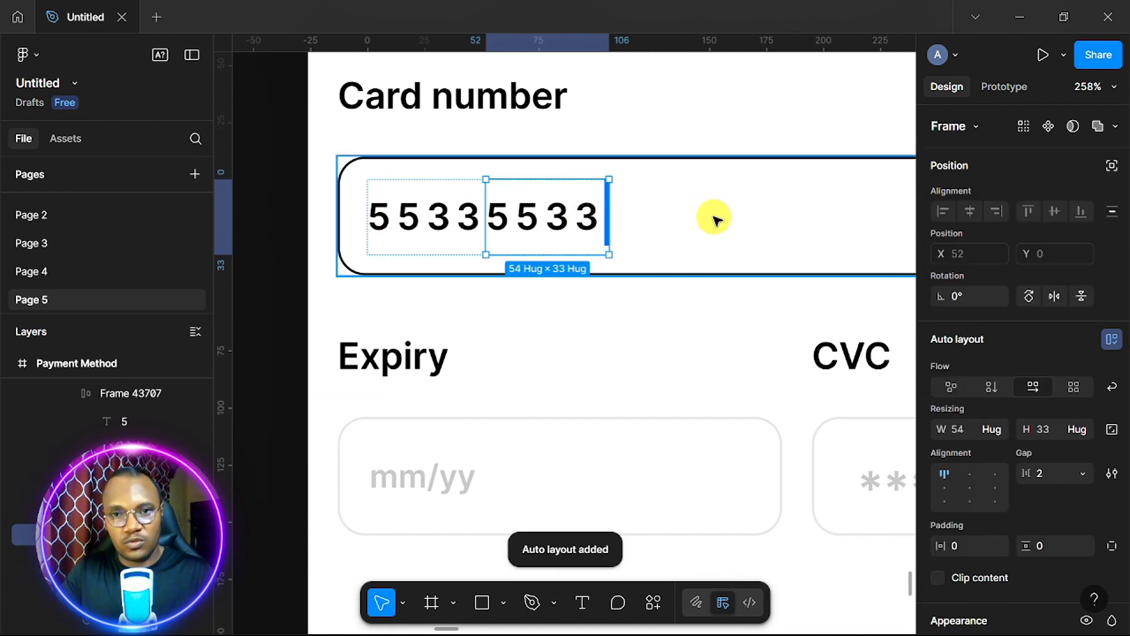
Duplicate the 5533 group twice more so four groups fill the card number row.
{"action": "scroll", "coordinate": [716, 220], "scroll_direction": "down", "scroll_amount": 3}
{"action": "left_click", "coordinate": [512, 222]}
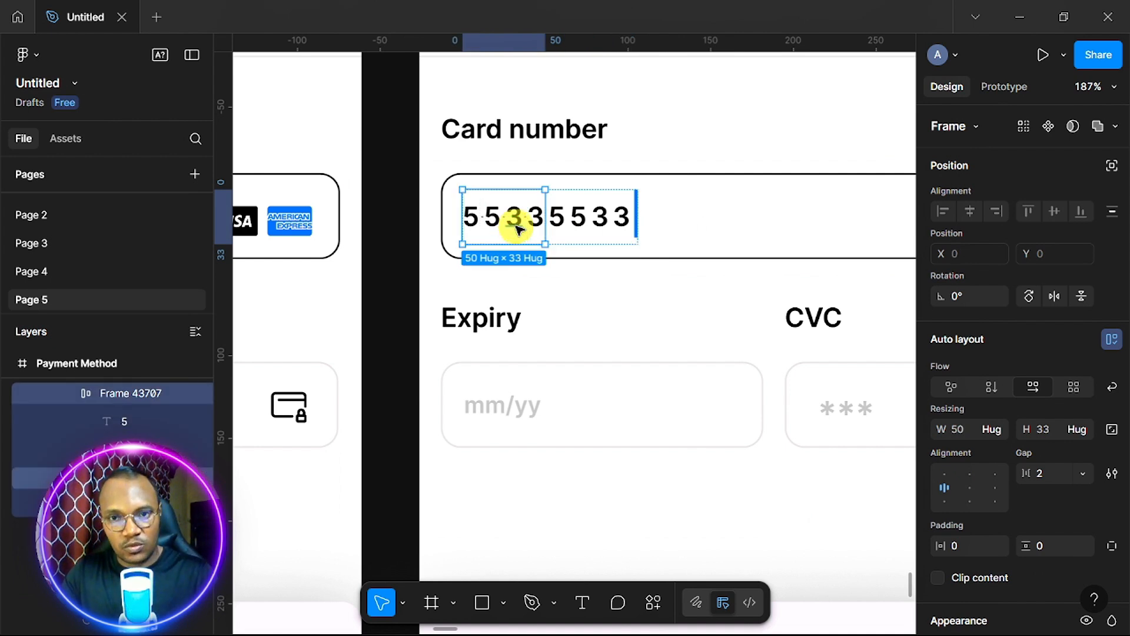
{"action": "key", "text": "ctrl+d"}
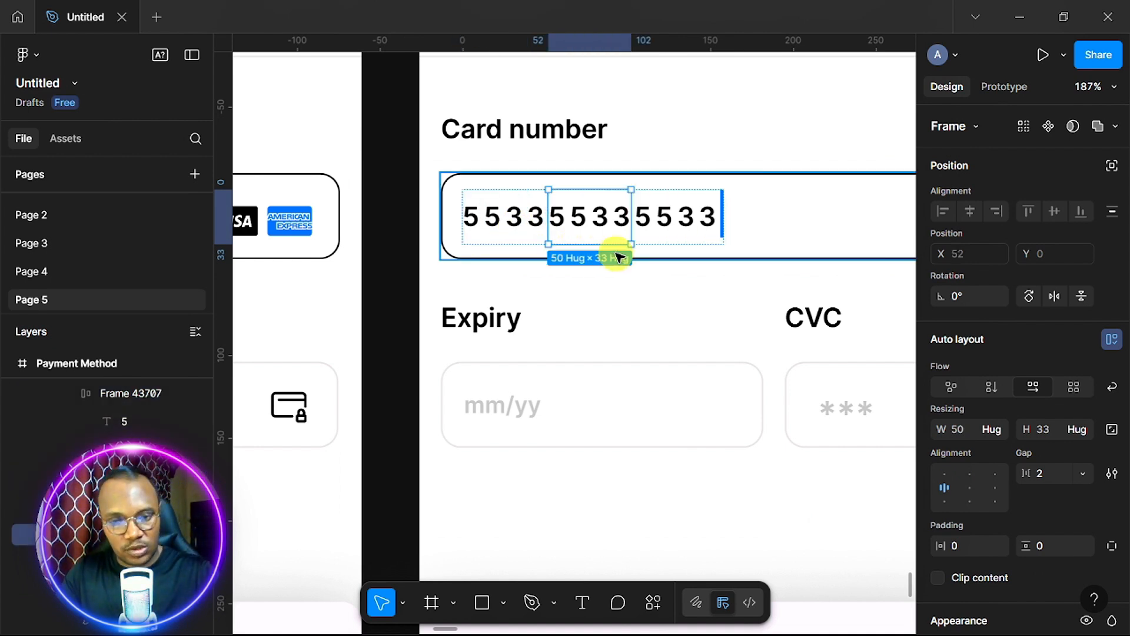
{"action": "key", "text": "ctrl+d"}
{"action": "scroll", "coordinate": [617, 257], "scroll_direction": "down", "scroll_amount": 3}
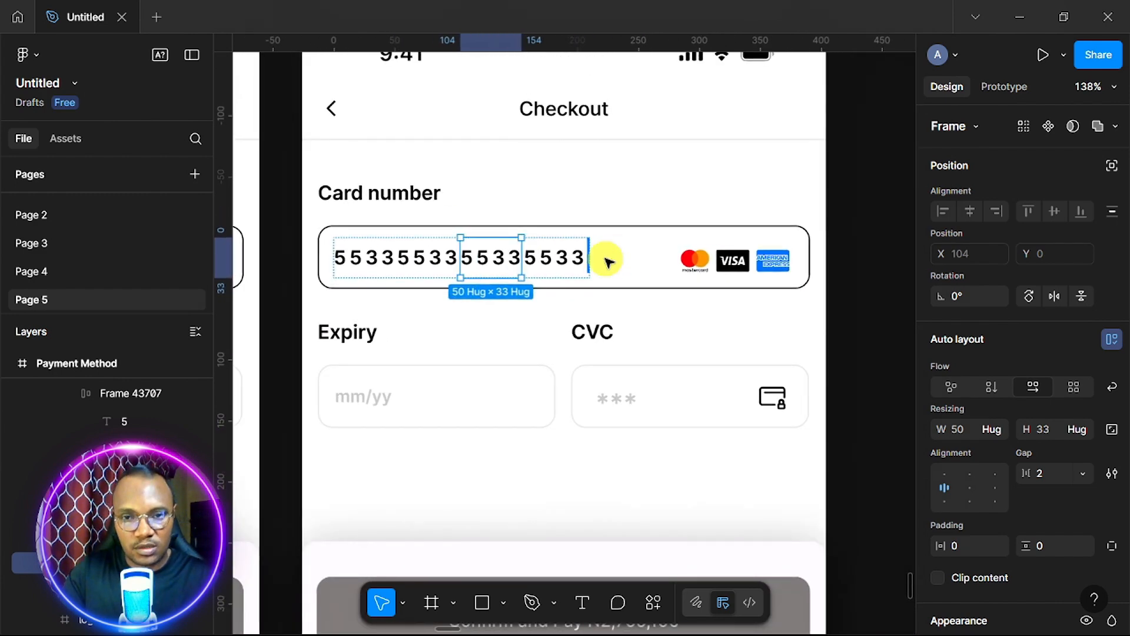
{"action": "left_click", "coordinate": [556, 273]}
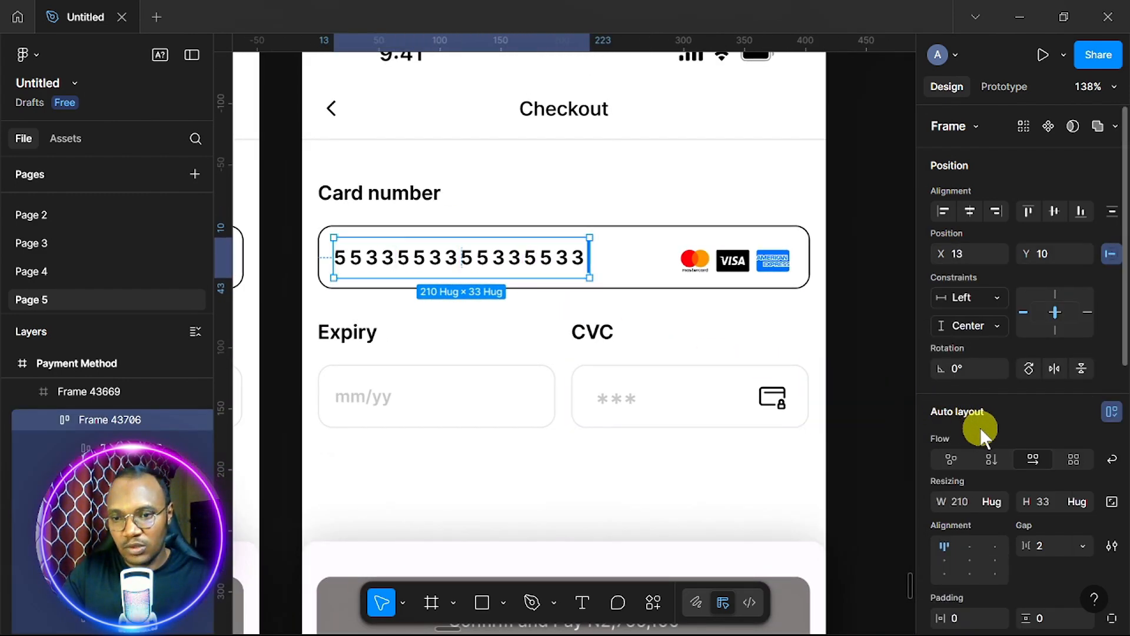
Set the card-number row's auto-layout gap to 12, then to 16, and deselect.
{"action": "scroll", "coordinate": [982, 433], "scroll_direction": "down", "scroll_amount": 5}
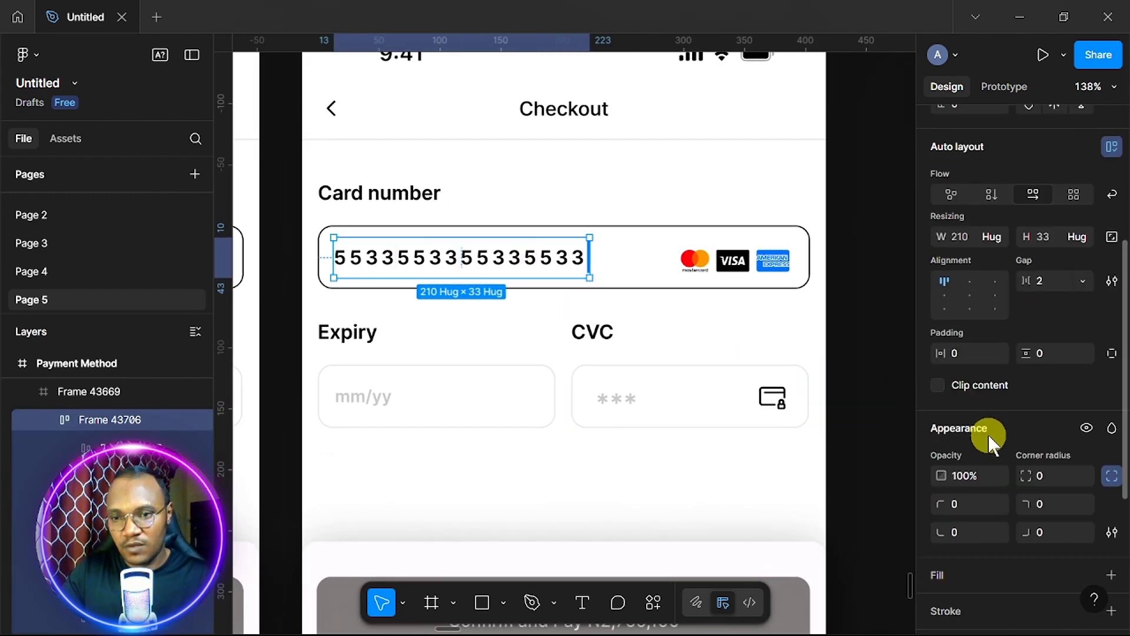
{"action": "left_click", "coordinate": [1055, 278]}
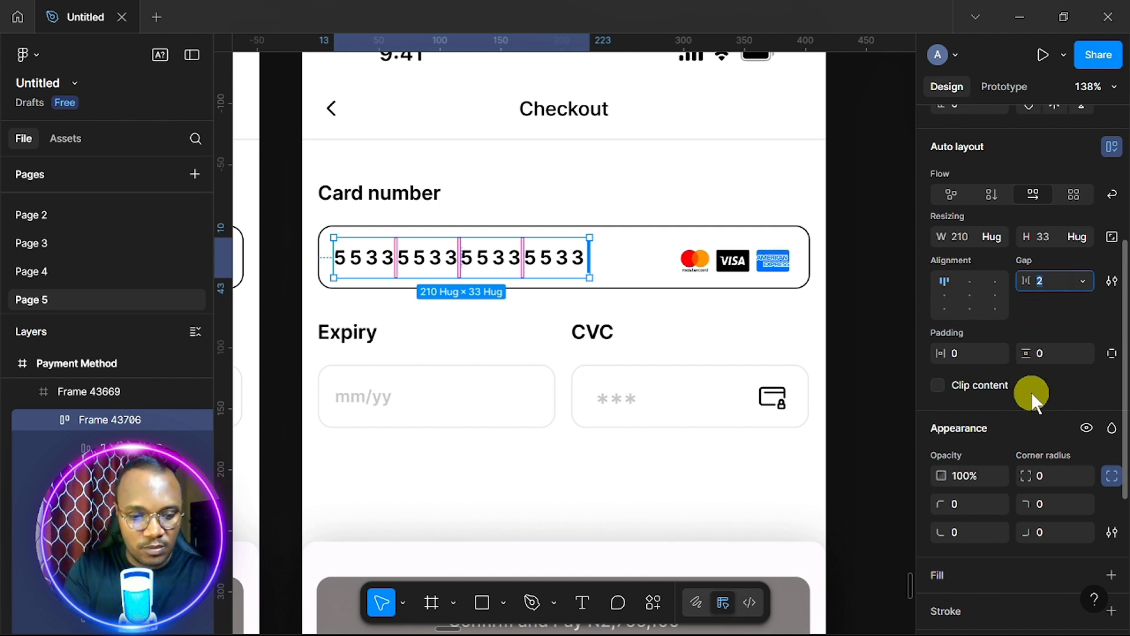
{"action": "type", "text": "12"}
{"action": "key", "text": "Return"}
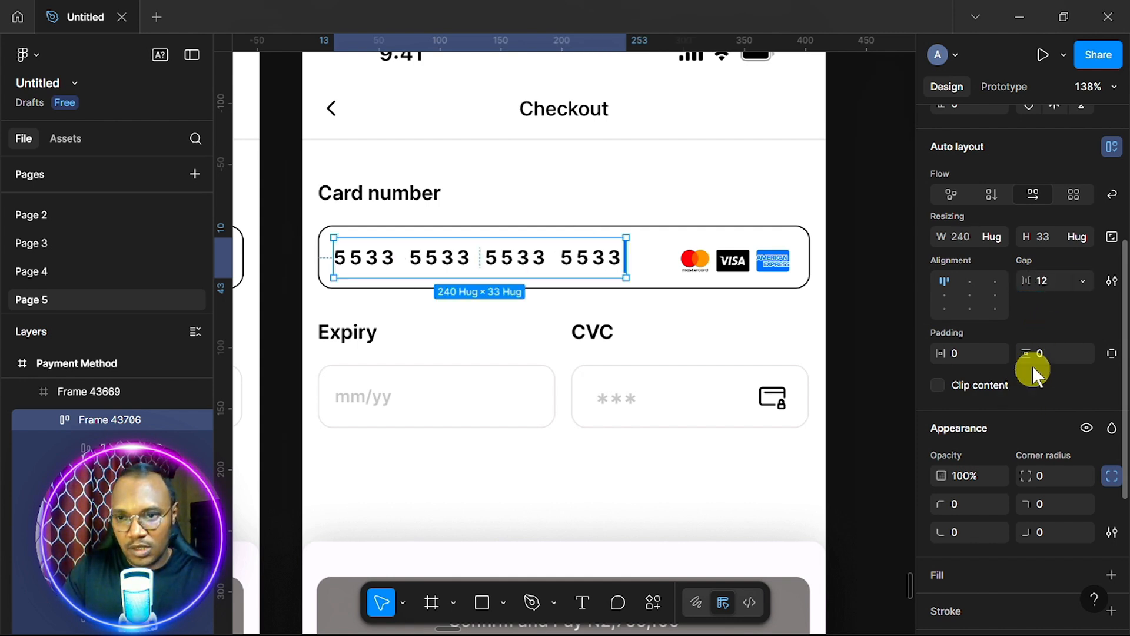
{"action": "left_click", "coordinate": [1054, 281]}
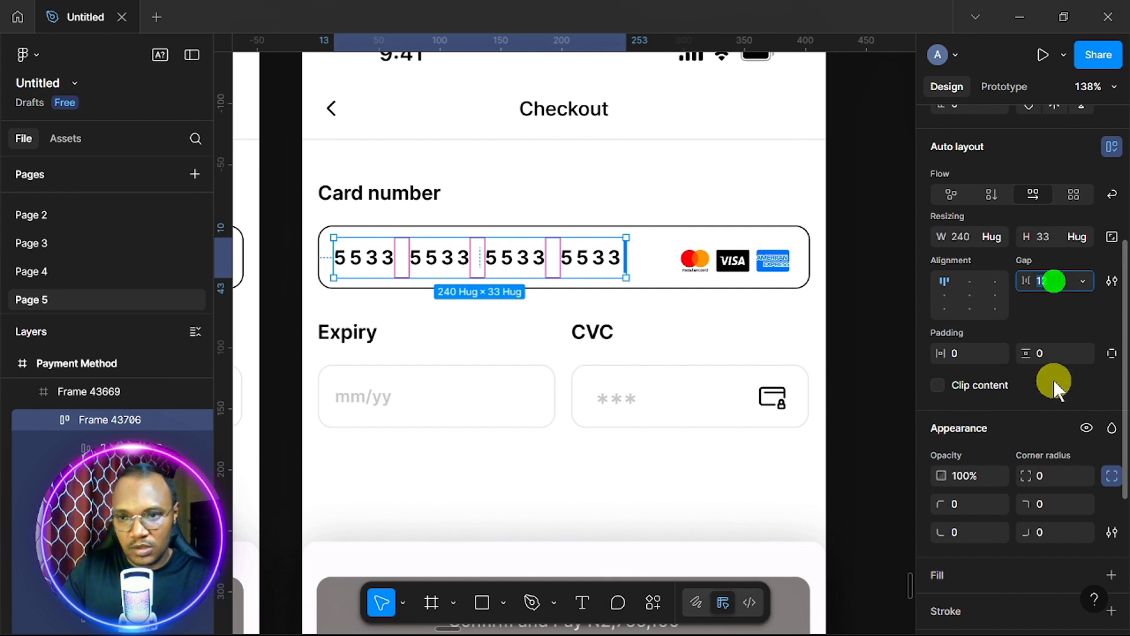
{"action": "type", "text": "16"}
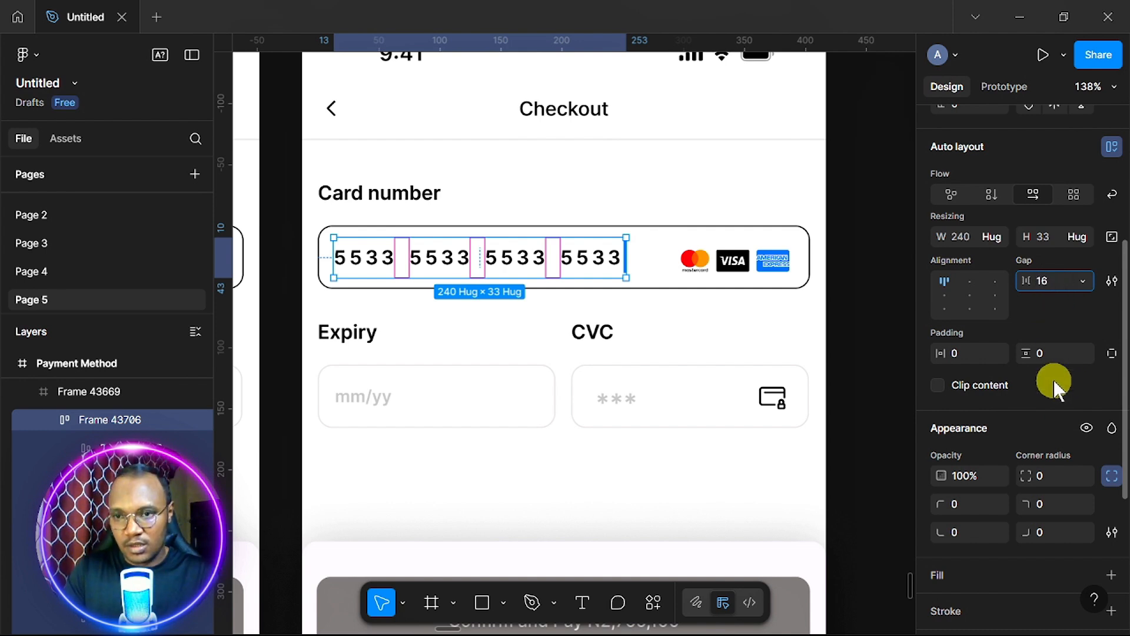
{"action": "key", "text": "Return"}
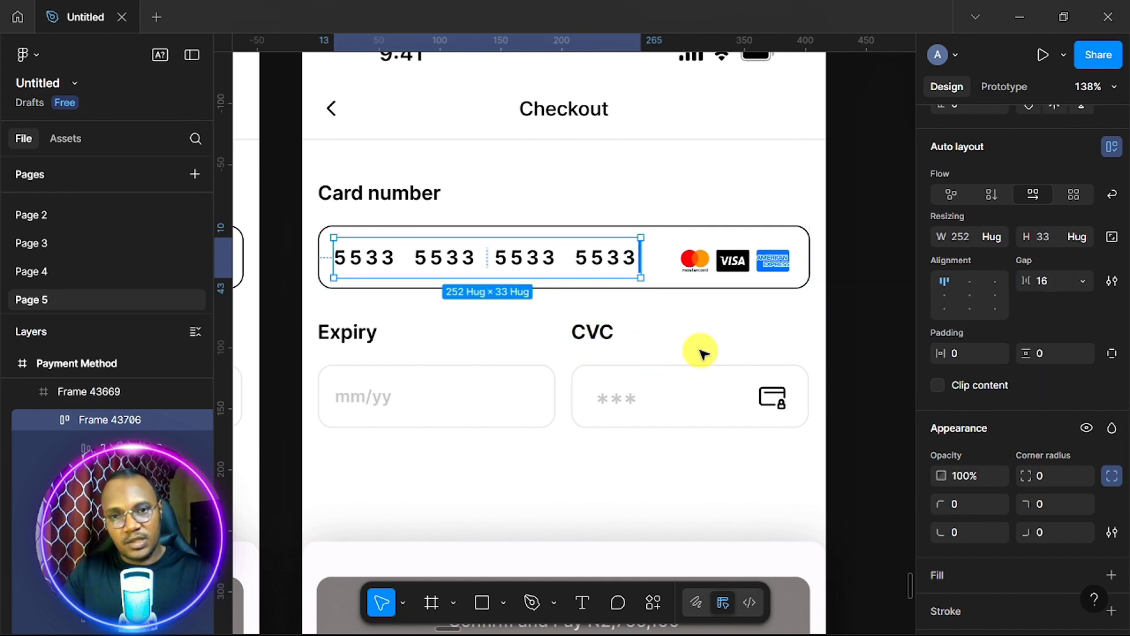
{"action": "left_click", "coordinate": [713, 341]}
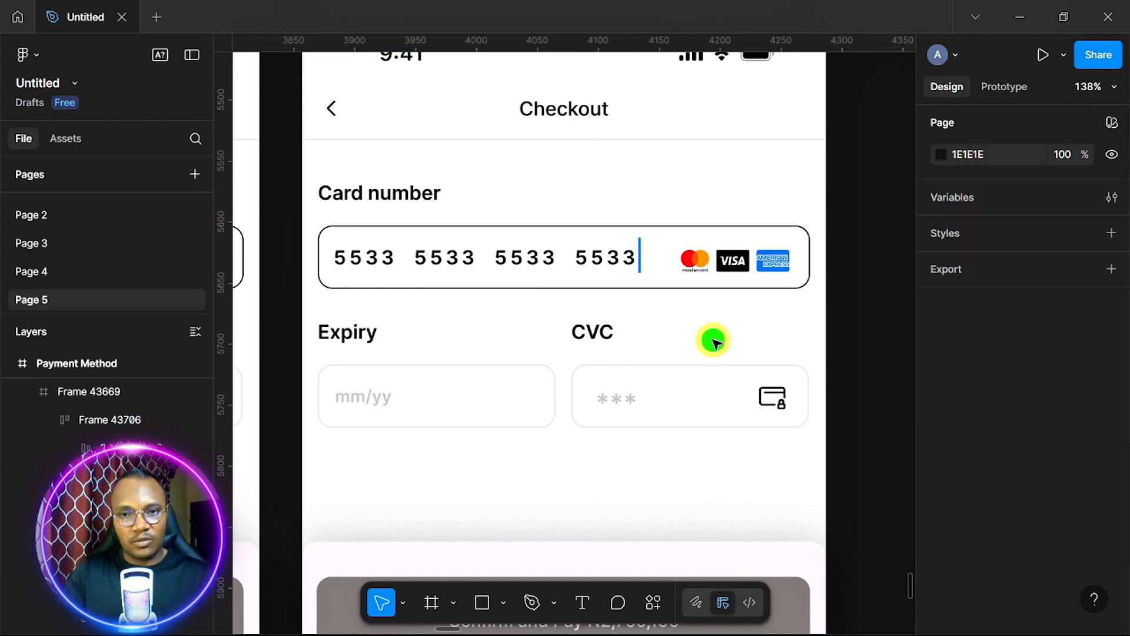
{"action": "scroll", "coordinate": [713, 342], "scroll_direction": "up", "scroll_amount": 5}
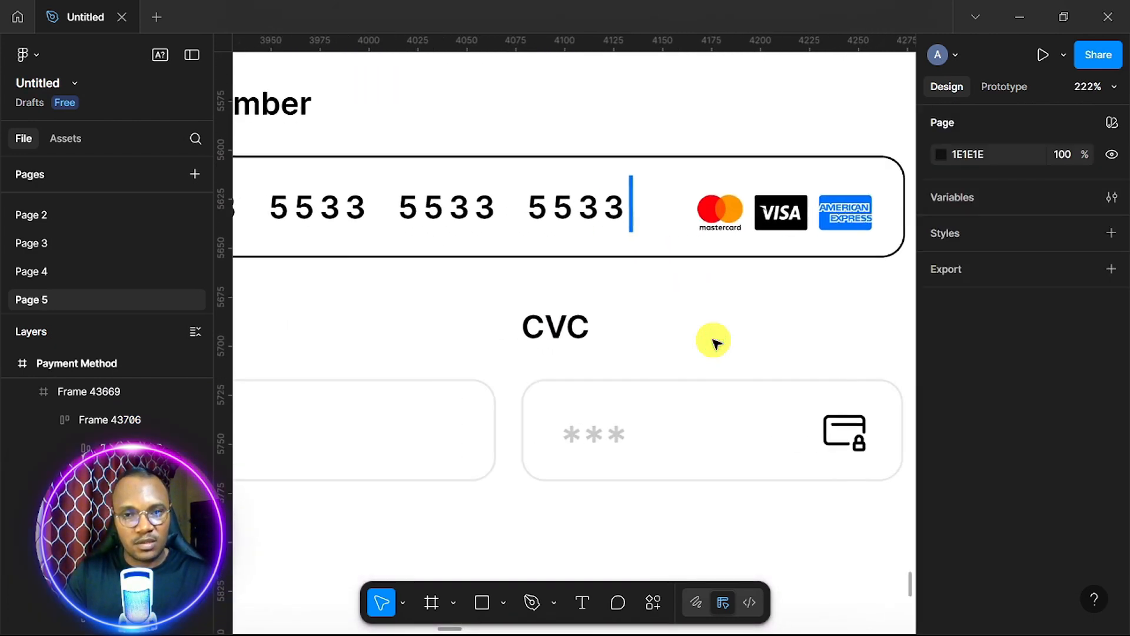
{"action": "scroll", "coordinate": [713, 341], "scroll_direction": "left", "scroll_amount": 2}
{"action": "scroll", "coordinate": [713, 341], "scroll_direction": "down", "scroll_amount": 5}
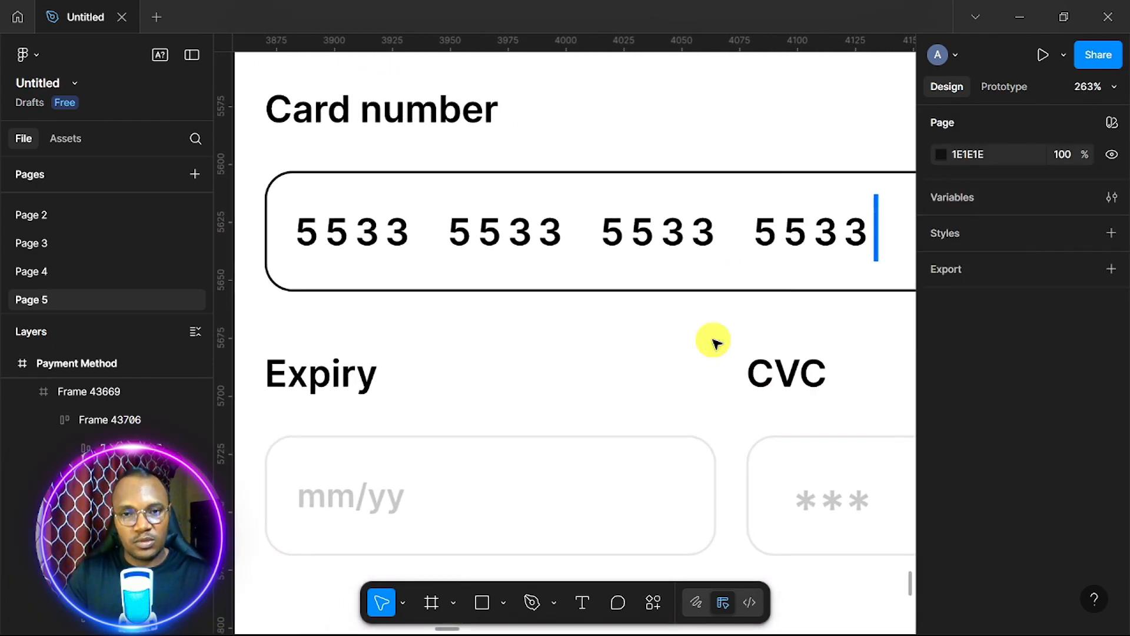
{"action": "scroll", "coordinate": [713, 341], "scroll_direction": "right", "scroll_amount": 1}
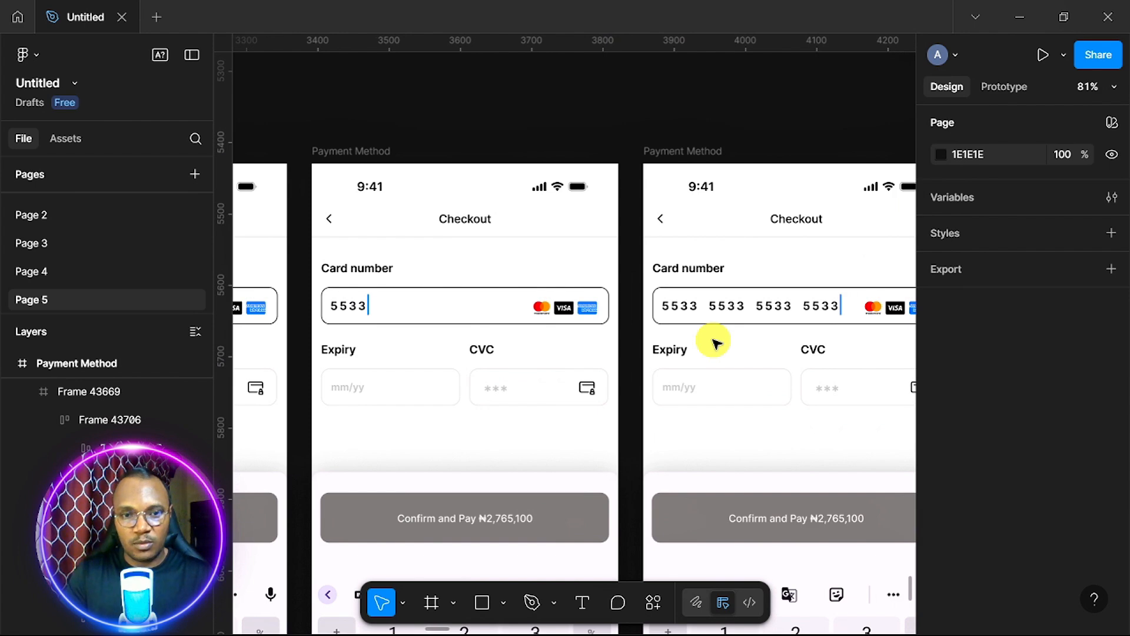
{"action": "scroll", "coordinate": [715, 342], "scroll_direction": "right", "scroll_amount": 3}
{"action": "scroll", "coordinate": [714, 342], "scroll_direction": "up", "scroll_amount": 3}
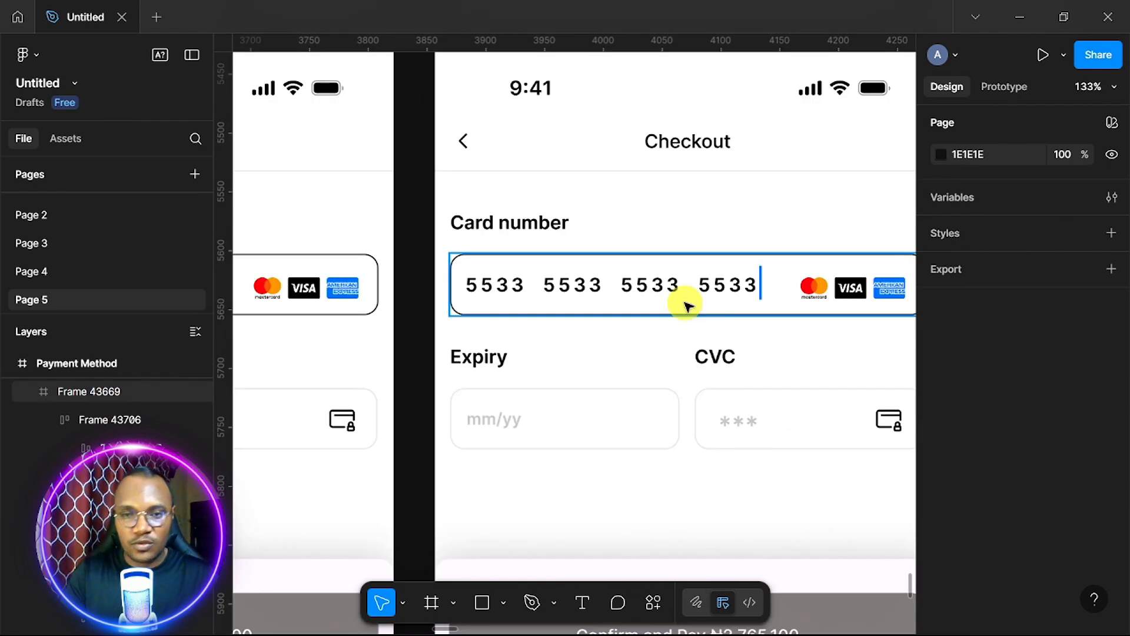
{"action": "scroll", "coordinate": [686, 305], "scroll_direction": "down", "scroll_amount": 2}
{"action": "scroll", "coordinate": [686, 305], "scroll_direction": "up", "scroll_amount": 2}
{"action": "scroll", "coordinate": [686, 305], "scroll_direction": "down", "scroll_amount": 2}
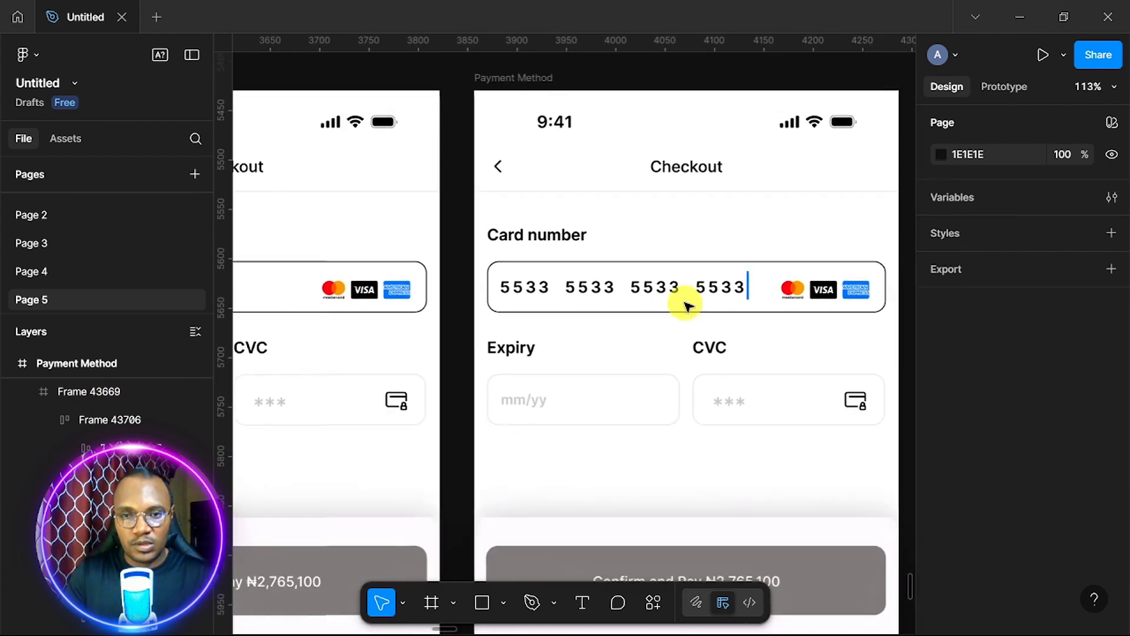
{"action": "scroll", "coordinate": [686, 305], "scroll_direction": "down", "scroll_amount": 4}
{"action": "scroll", "coordinate": [686, 305], "scroll_direction": "down", "scroll_amount": 1}
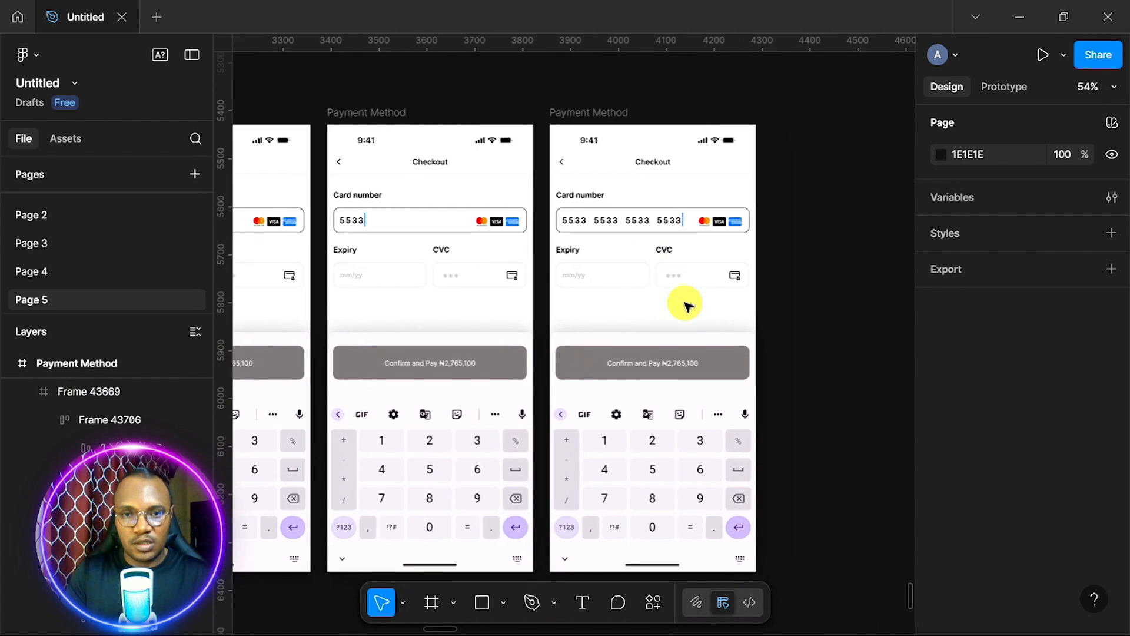
{"action": "scroll", "coordinate": [686, 304], "scroll_direction": "right", "scroll_amount": 1}
{"action": "left_click", "coordinate": [571, 109]}
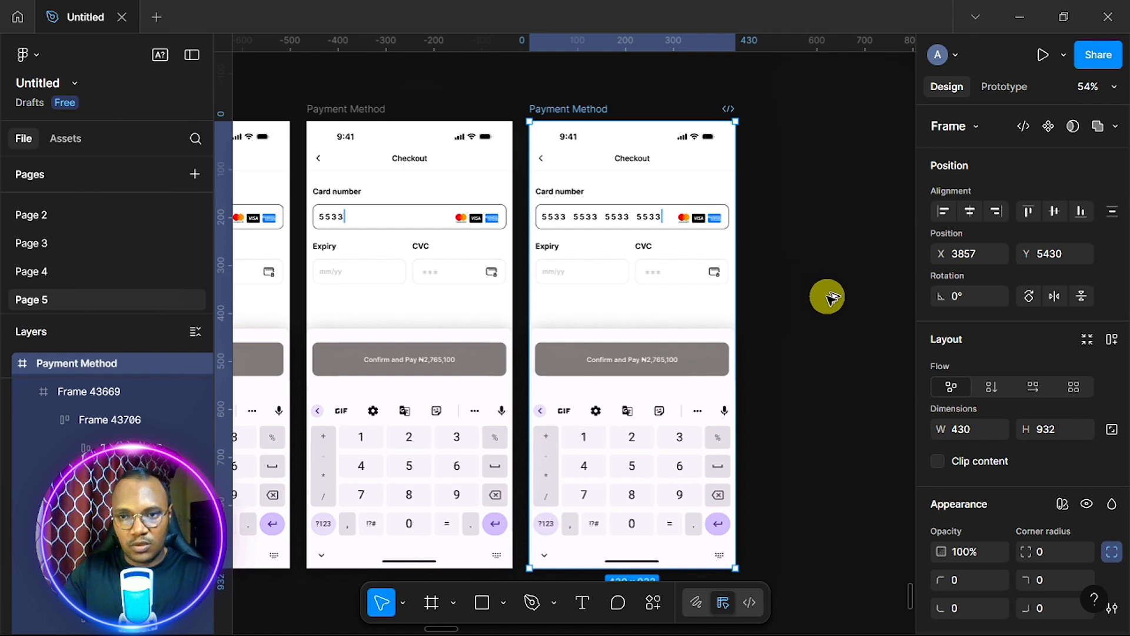
Duplicate the Payment Method frame and delete the caret bar at the number's end.
{"action": "key", "text": "ctrl+d"}
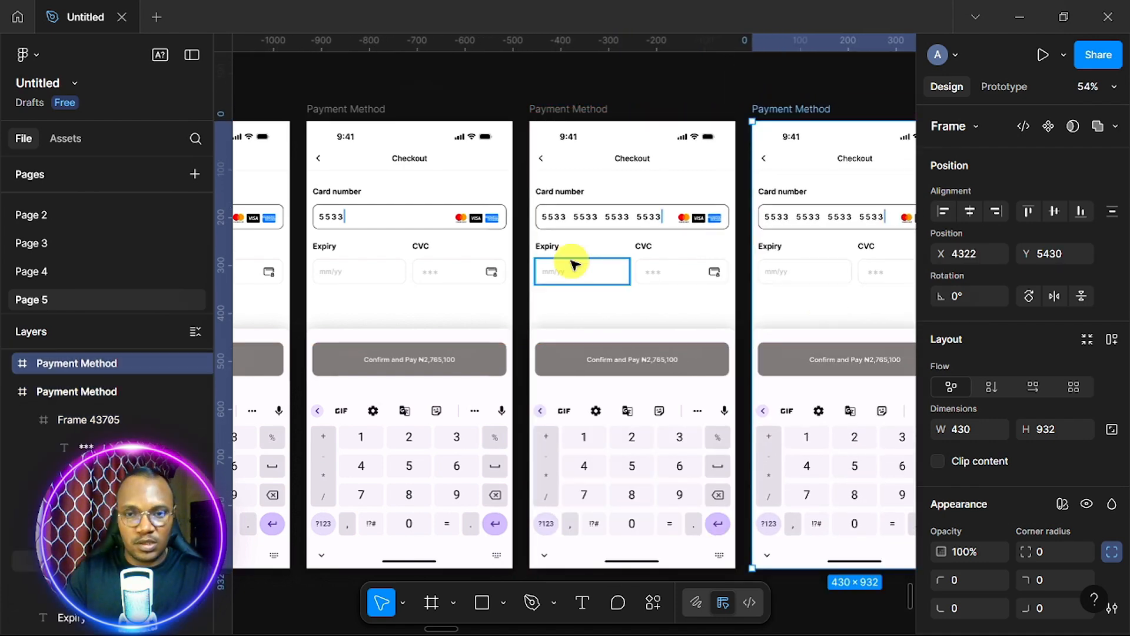
{"action": "scroll", "coordinate": [571, 265], "scroll_direction": "up", "scroll_amount": 5}
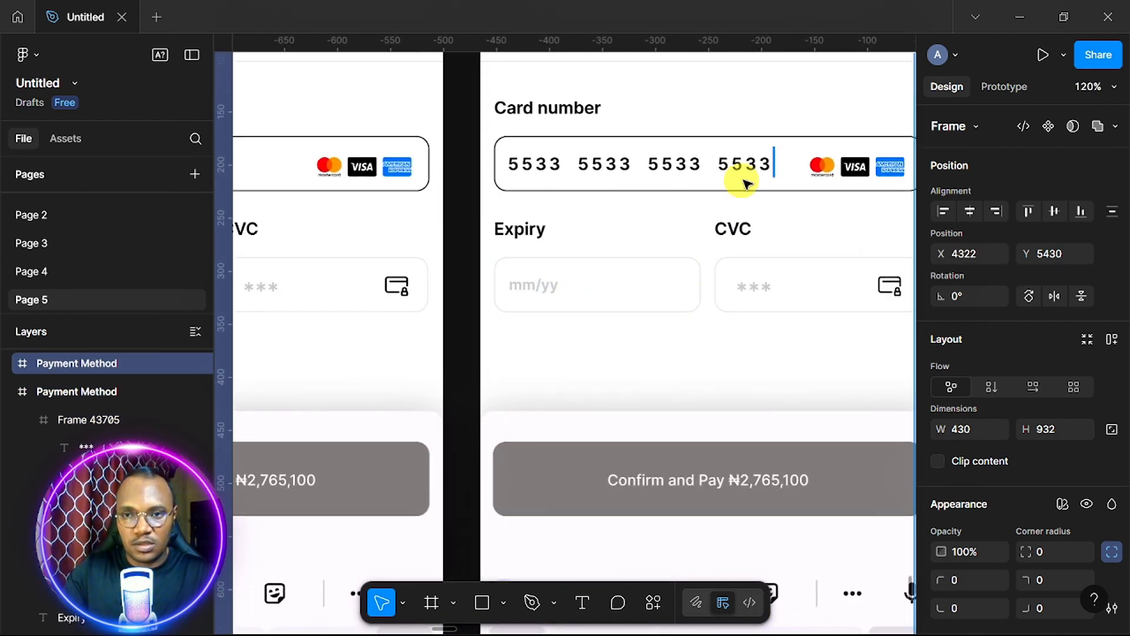
{"action": "scroll", "coordinate": [773, 164], "scroll_direction": "up", "scroll_amount": 4}
{"action": "double_click", "coordinate": [772, 164]}
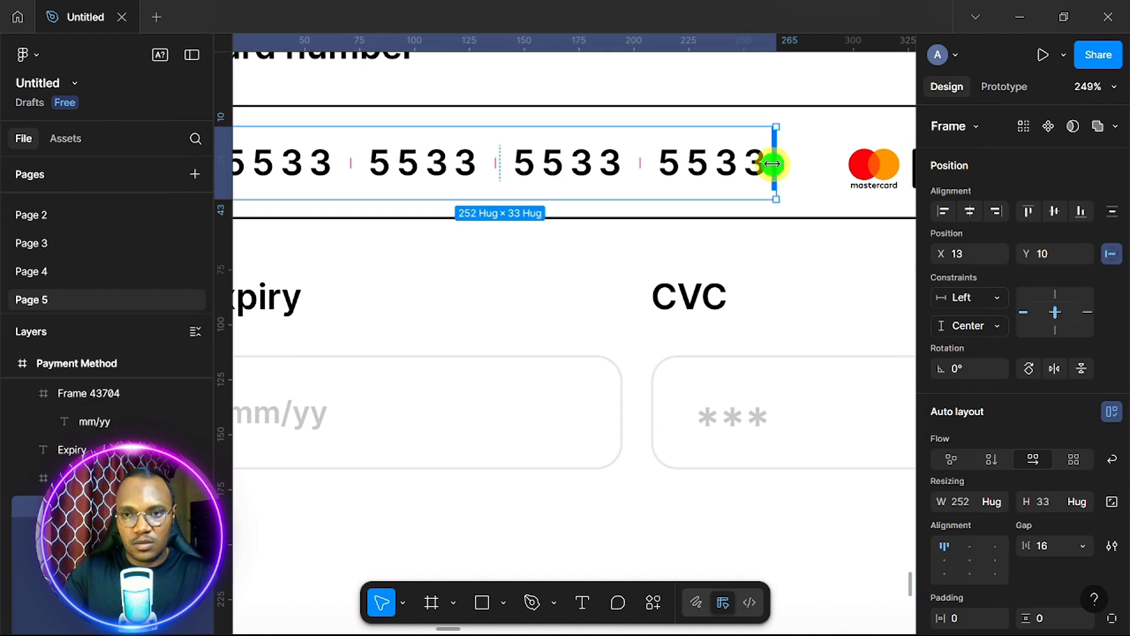
{"action": "left_click", "coordinate": [773, 160]}
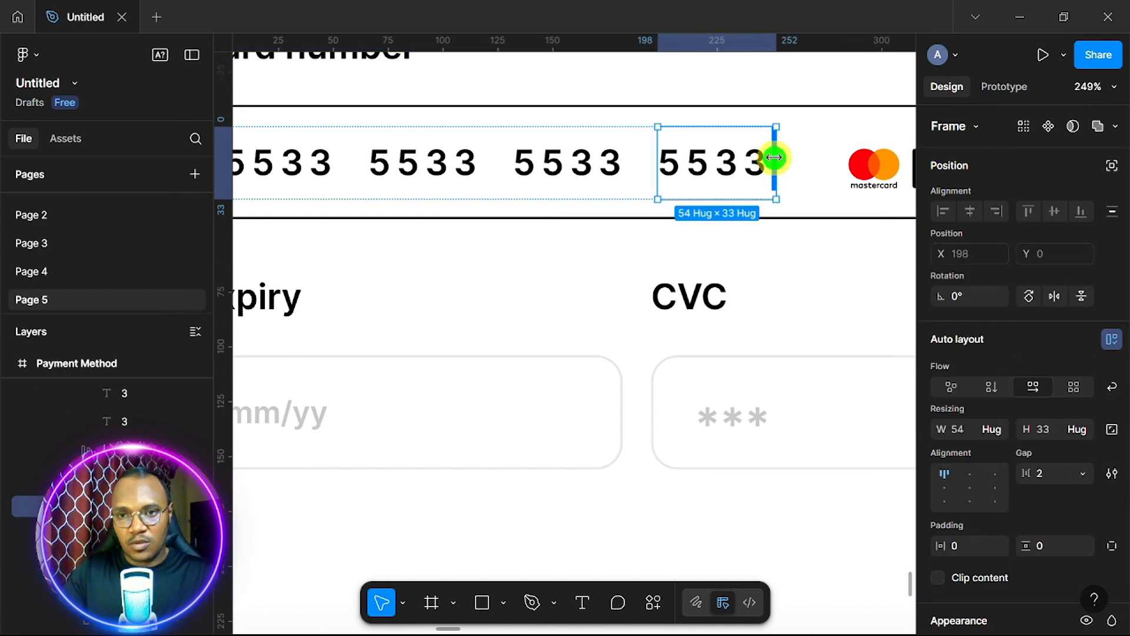
{"action": "left_click", "coordinate": [773, 159]}
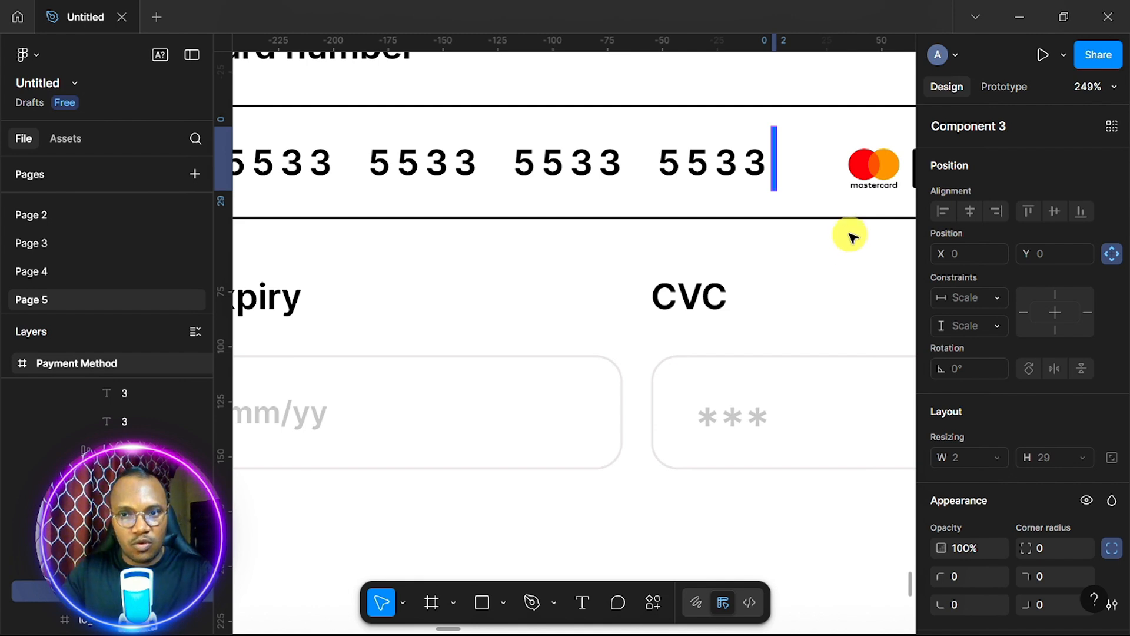
{"action": "key", "text": "Delete"}
Replace the second group's first 5 with the caret bar and select the trailing digits and groups.
{"action": "left_click", "coordinate": [381, 169]}
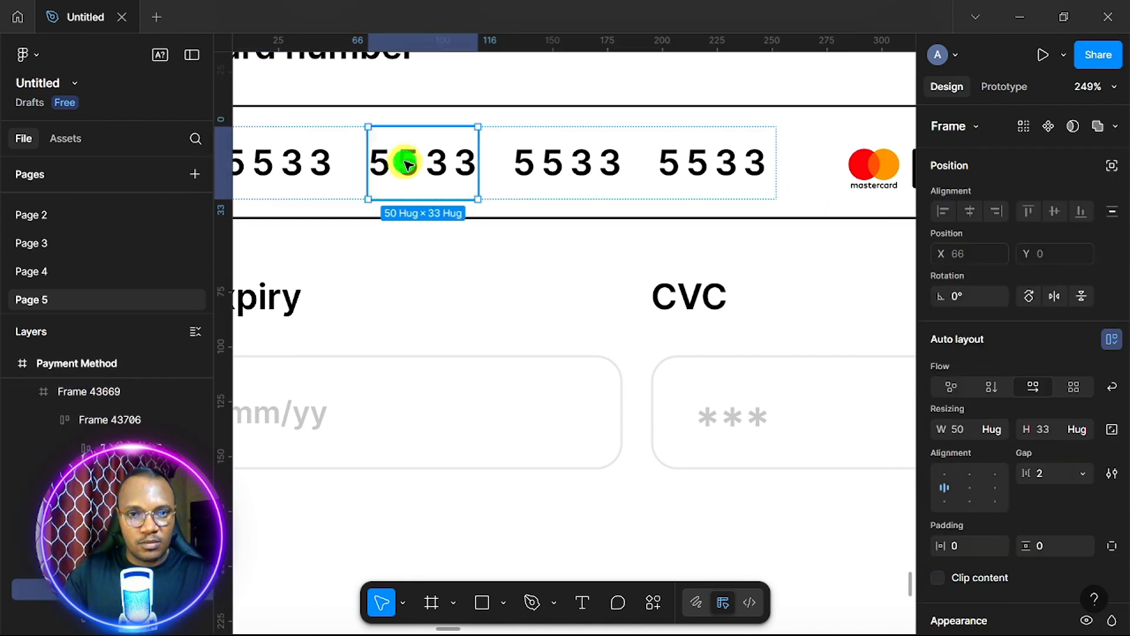
{"action": "left_click", "coordinate": [407, 164]}
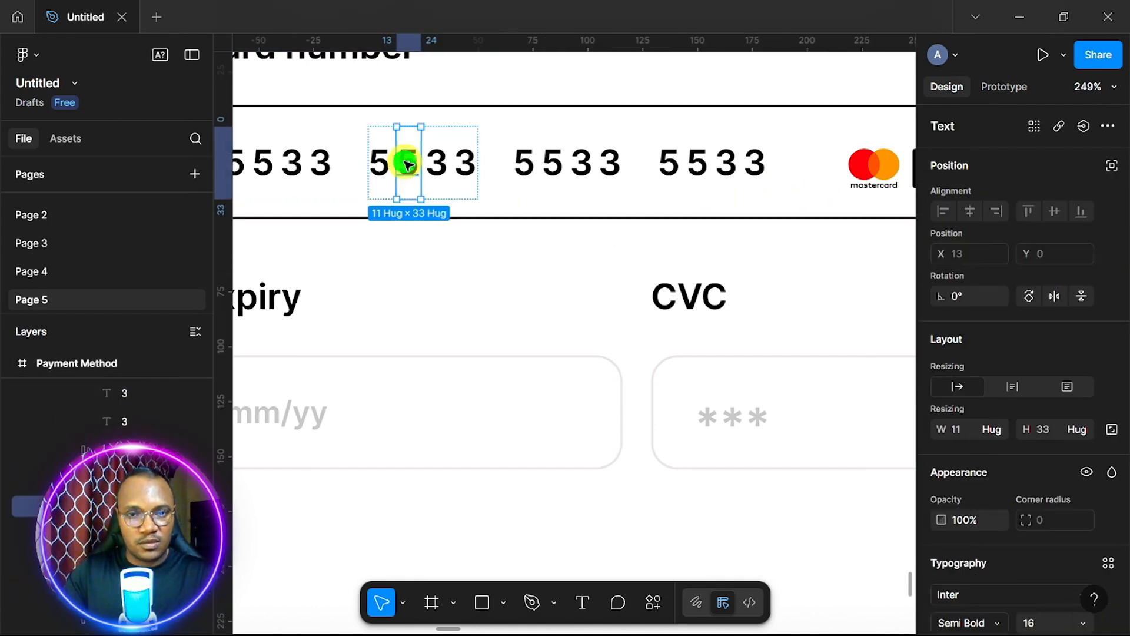
{"action": "right_click", "coordinate": [406, 163]}
{"action": "left_click", "coordinate": [445, 153]}
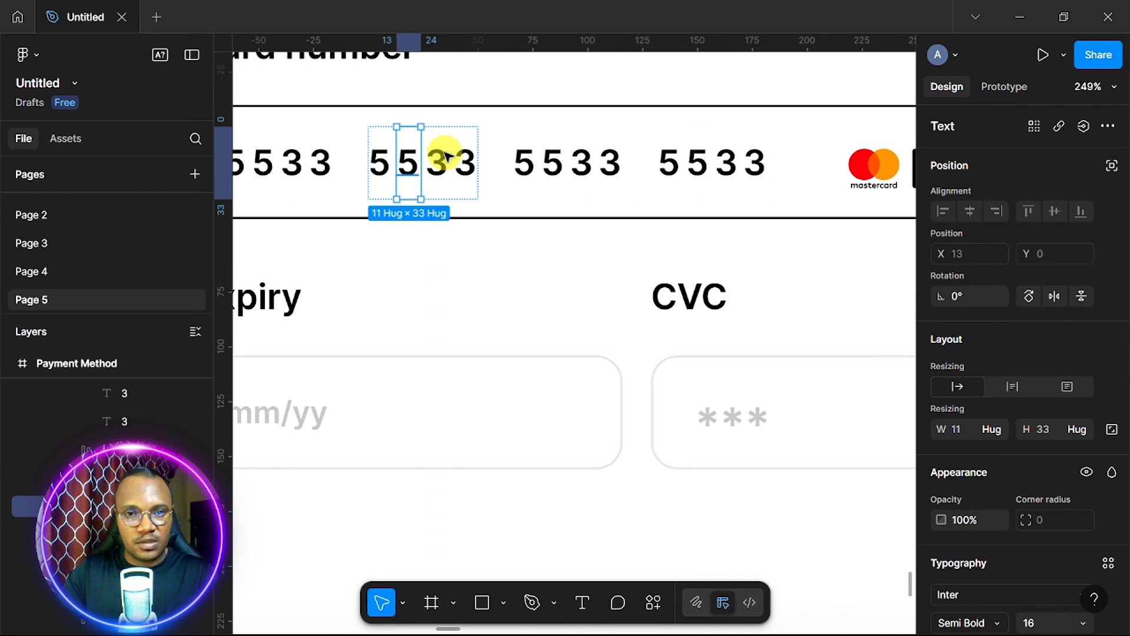
{"action": "left_click", "coordinate": [444, 167], "text": "shift"}
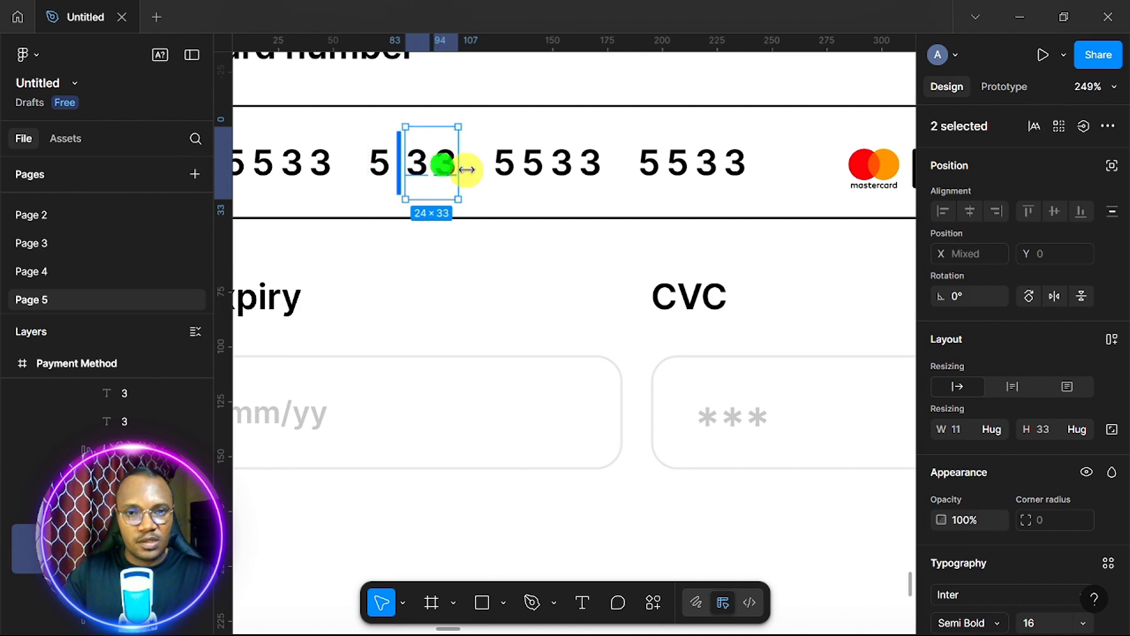
{"action": "left_click", "coordinate": [505, 167], "text": "shift"}
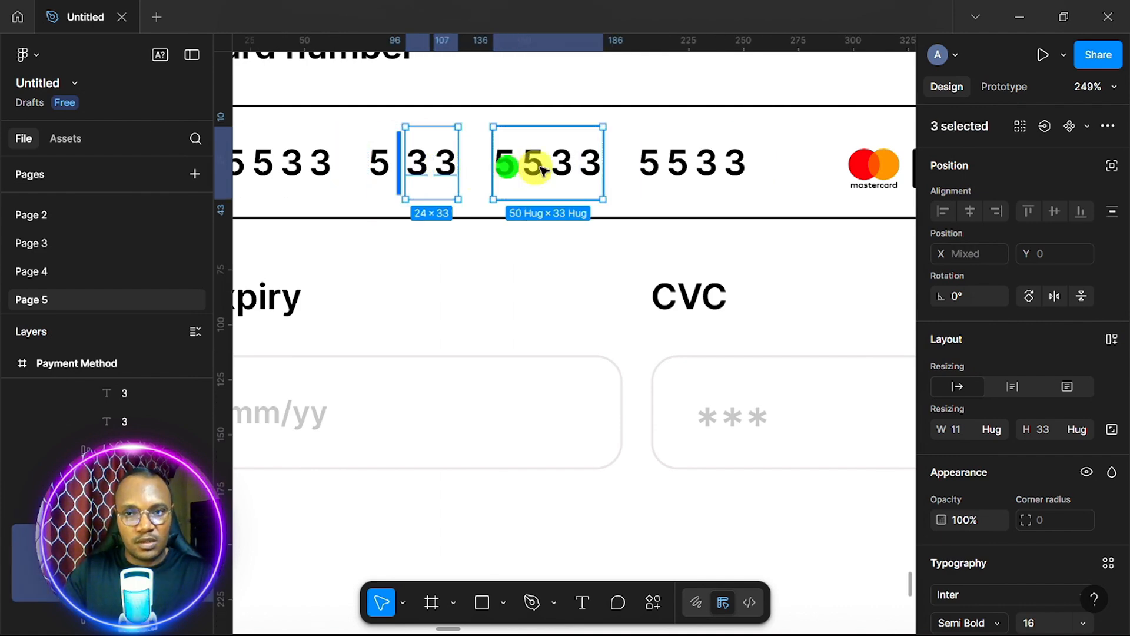
{"action": "left_click", "coordinate": [677, 169], "text": "shift"}
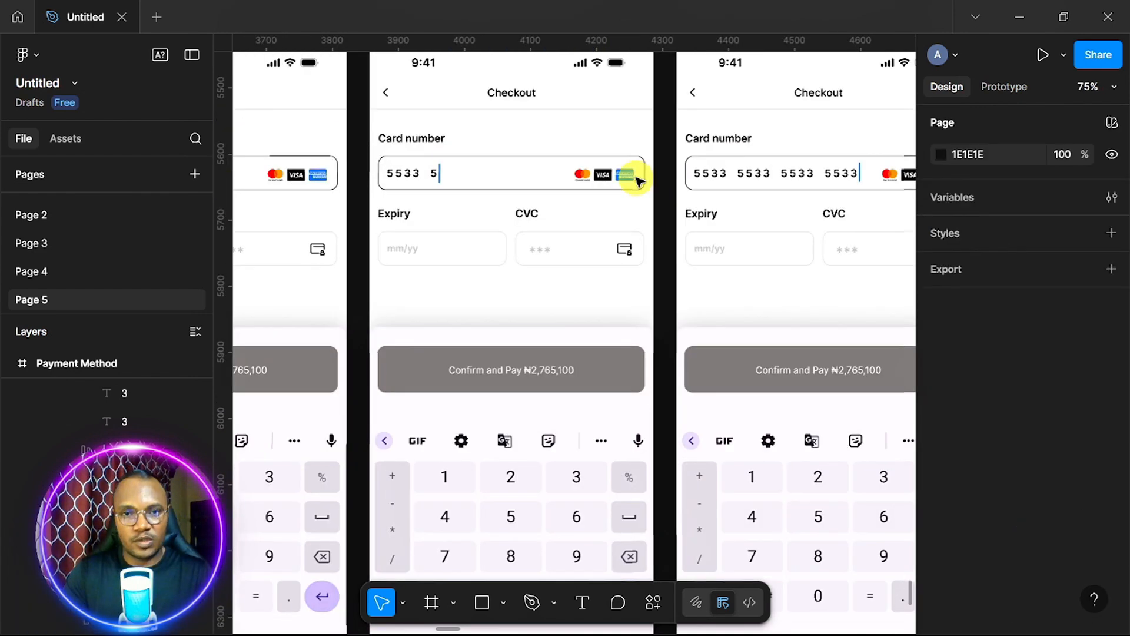
{"action": "scroll", "coordinate": [639, 176], "scroll_direction": "right", "scroll_amount": 1}
{"action": "scroll", "coordinate": [638, 177], "scroll_direction": "left", "scroll_amount": 2}
{"action": "scroll", "coordinate": [639, 179], "scroll_direction": "up", "scroll_amount": 5}
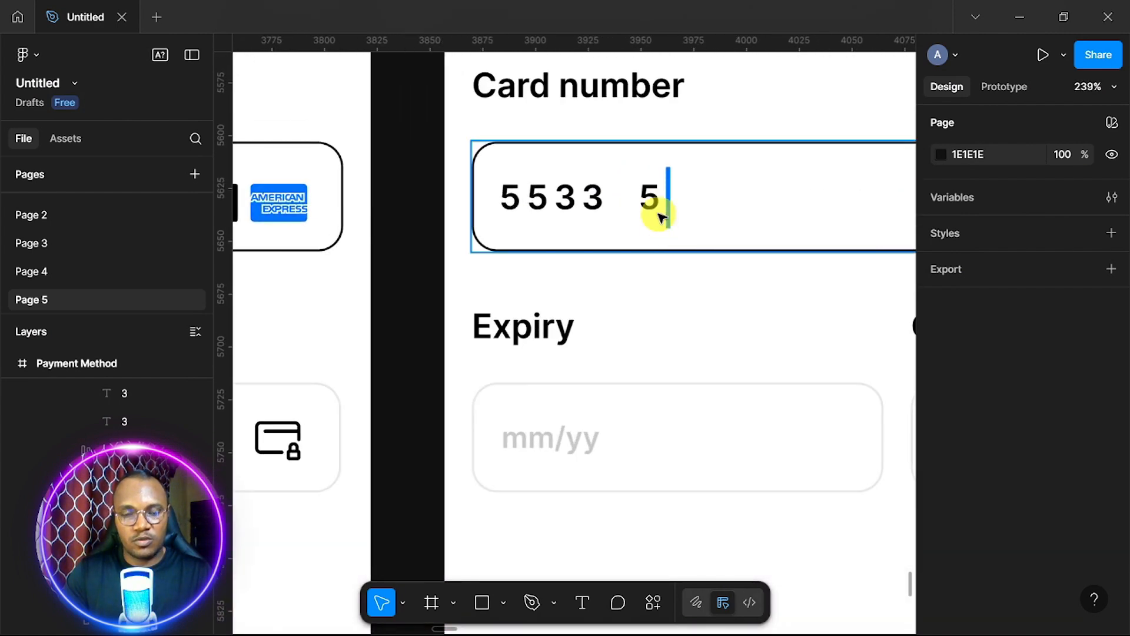
{"action": "scroll", "coordinate": [721, 213], "scroll_direction": "down", "scroll_amount": 6}
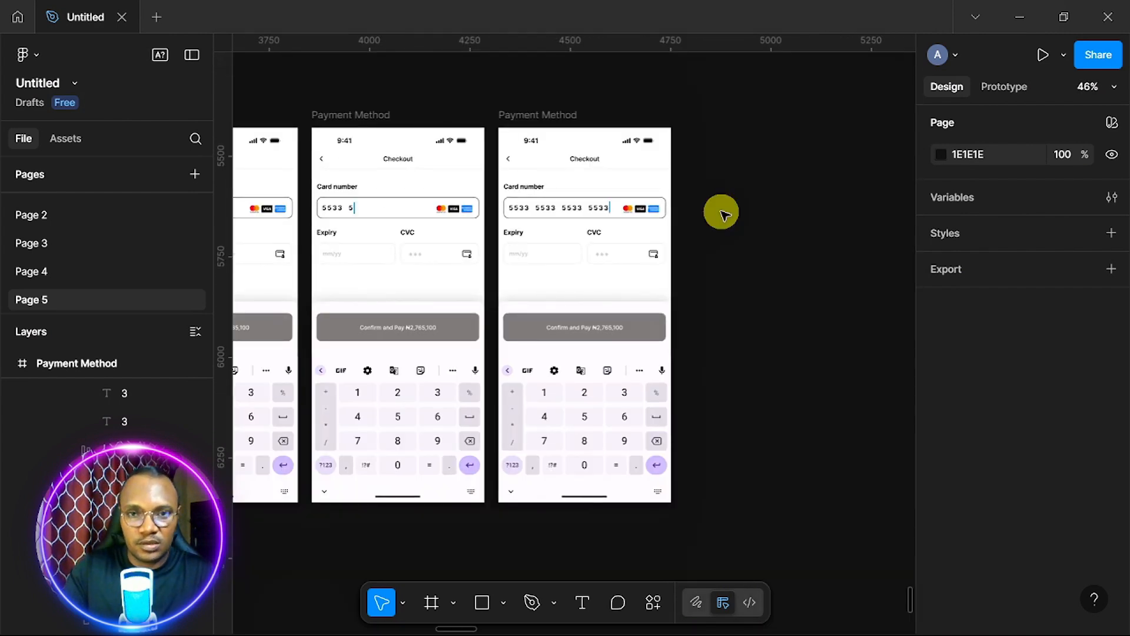
{"action": "left_click", "coordinate": [546, 117]}
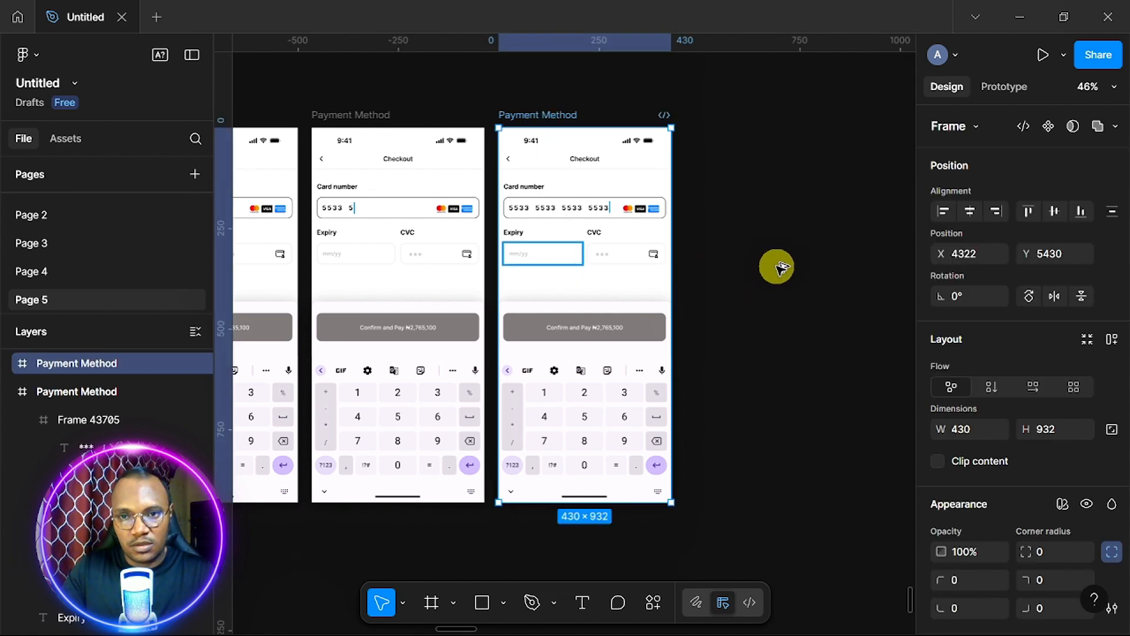
Duplicate the frame, replace a 3 in the second group with the caret bar, and select the digits after it.
{"action": "key", "text": "ctrl+d"}
{"action": "scroll", "coordinate": [601, 241], "scroll_direction": "up", "scroll_amount": 8}
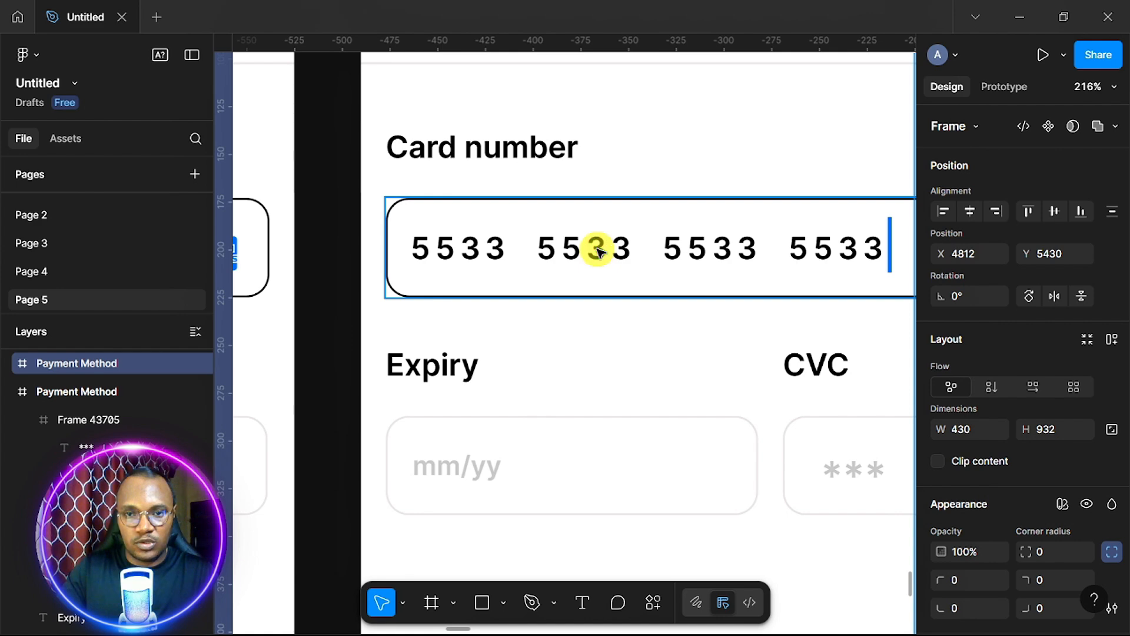
{"action": "left_click", "coordinate": [599, 252]}
{"action": "left_click", "coordinate": [599, 252]}
{"action": "right_click", "coordinate": [598, 251]}
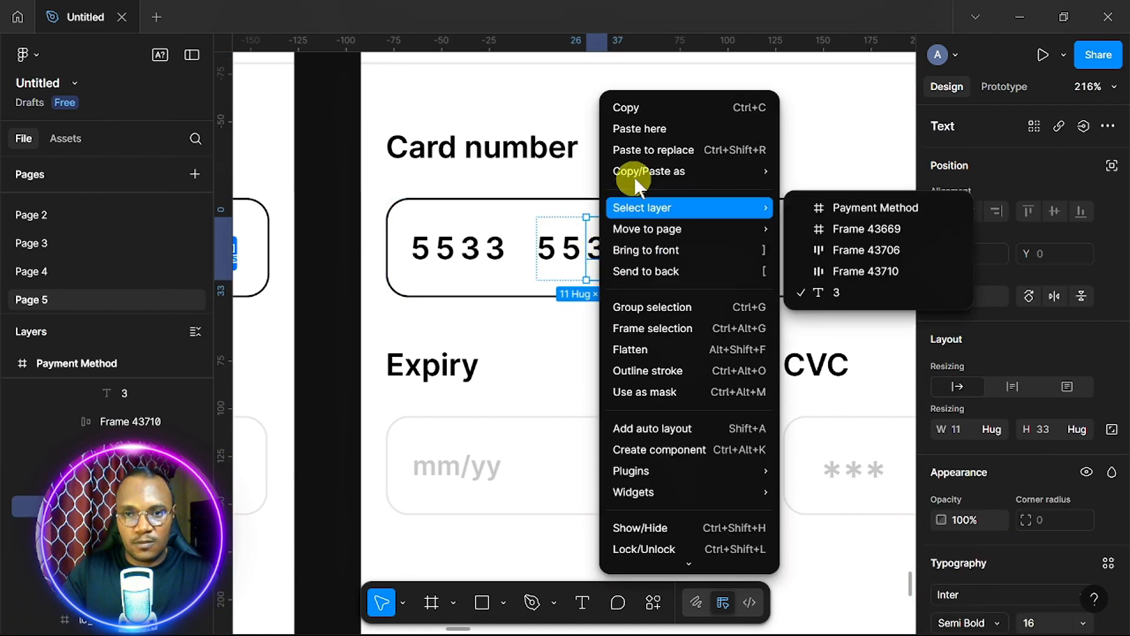
{"action": "left_click", "coordinate": [651, 148]}
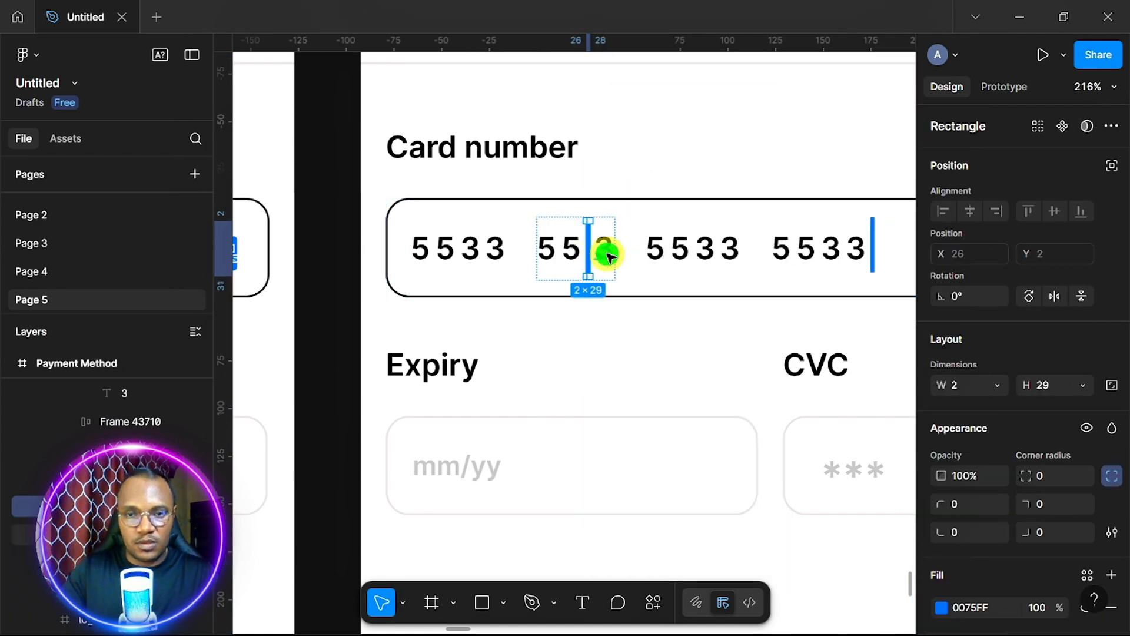
{"action": "left_click", "coordinate": [606, 254]}
{"action": "left_click", "coordinate": [681, 253], "text": "shift"}
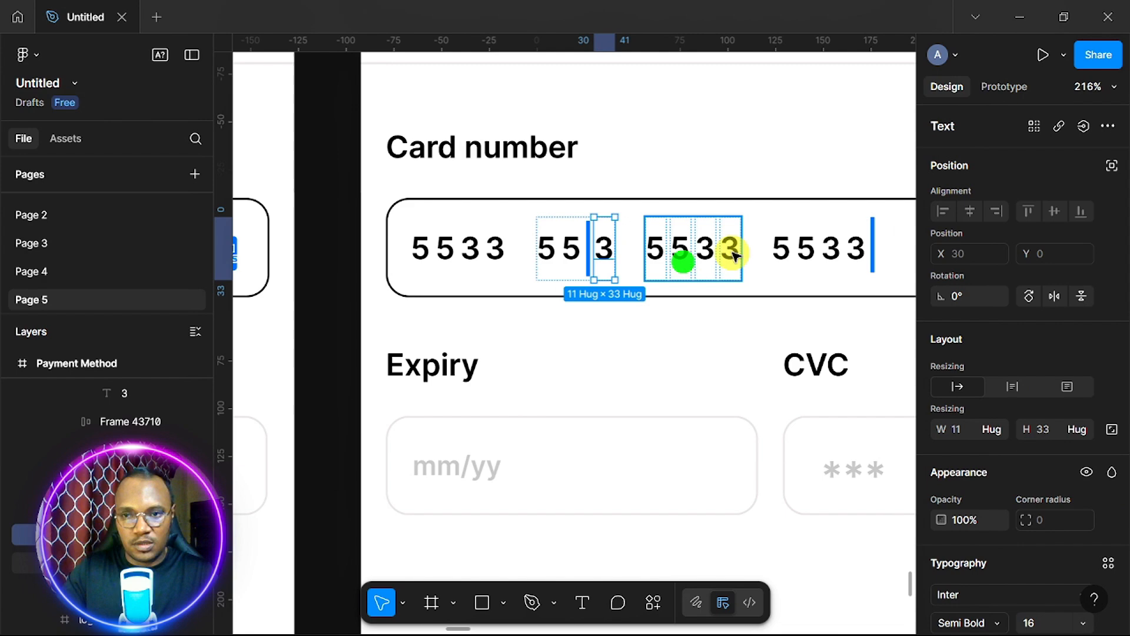
{"action": "left_click", "coordinate": [804, 247], "text": "shift"}
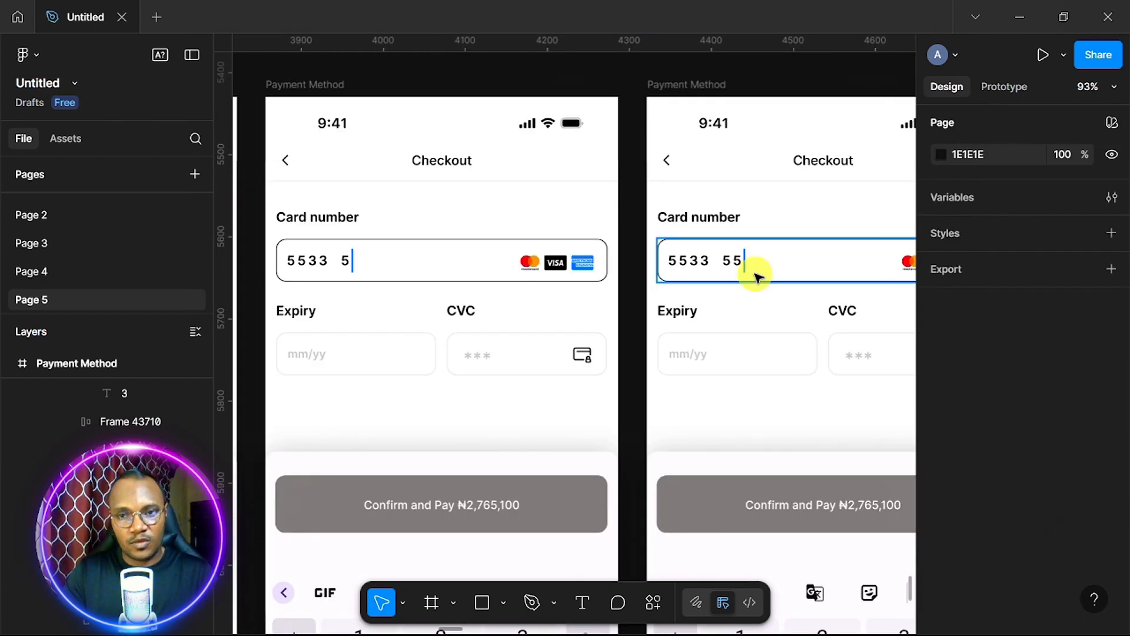
Change the second group's 5 to 0, duplicate the 0, and reorder the digits.
{"action": "scroll", "coordinate": [756, 275], "scroll_direction": "up", "scroll_amount": 10}
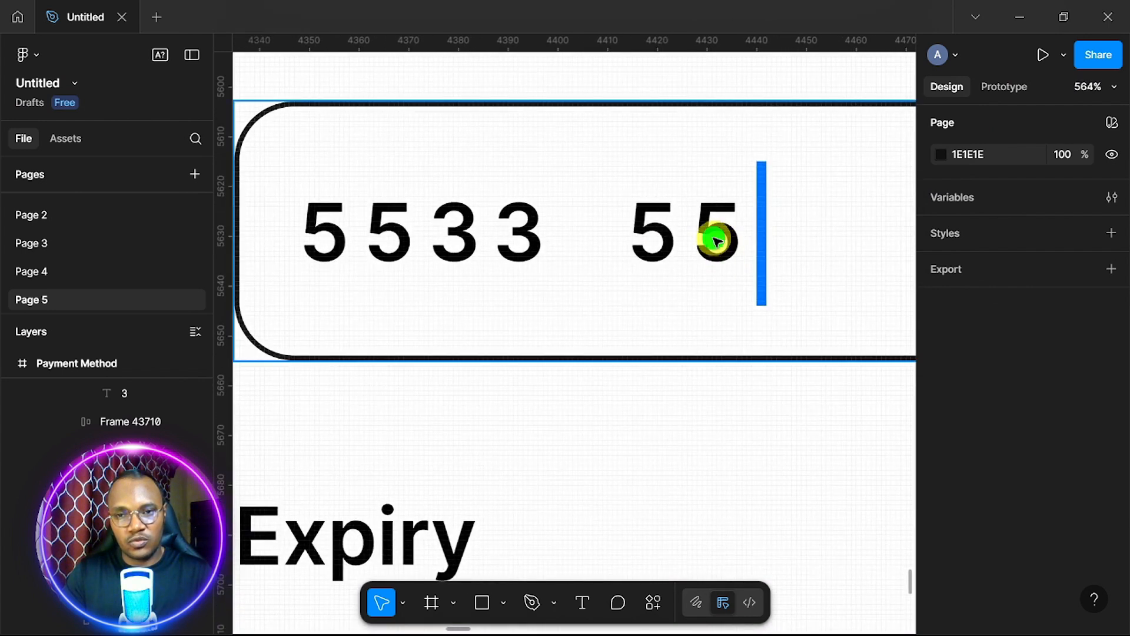
{"action": "left_click", "coordinate": [717, 240]}
{"action": "left_click", "coordinate": [717, 240]}
{"action": "double_click", "coordinate": [717, 241]}
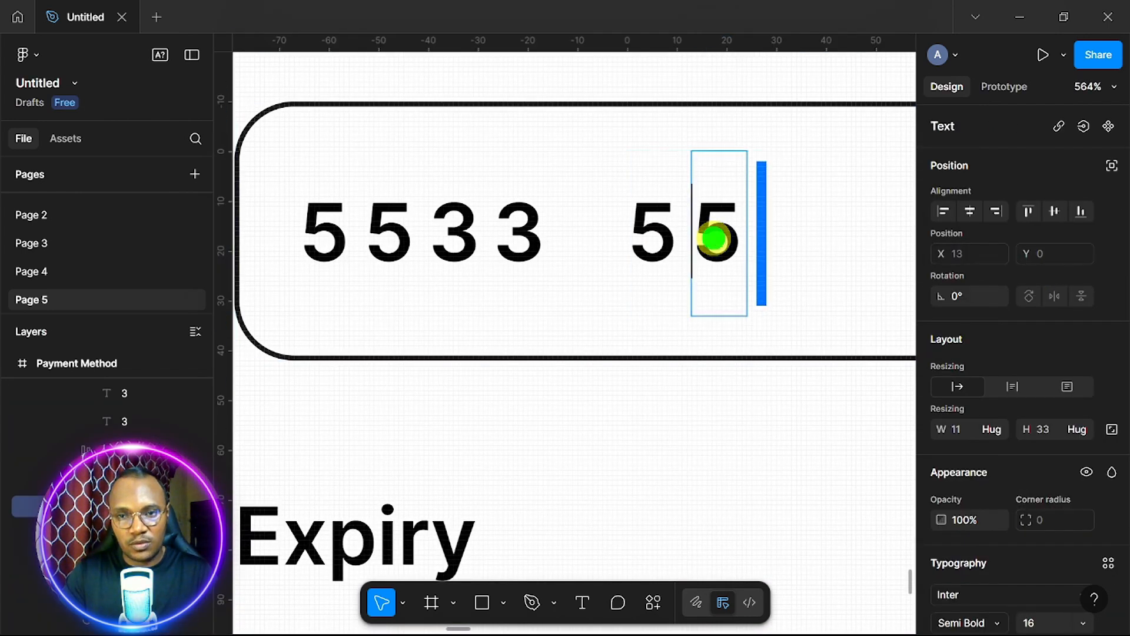
{"action": "type", "text": "0"}
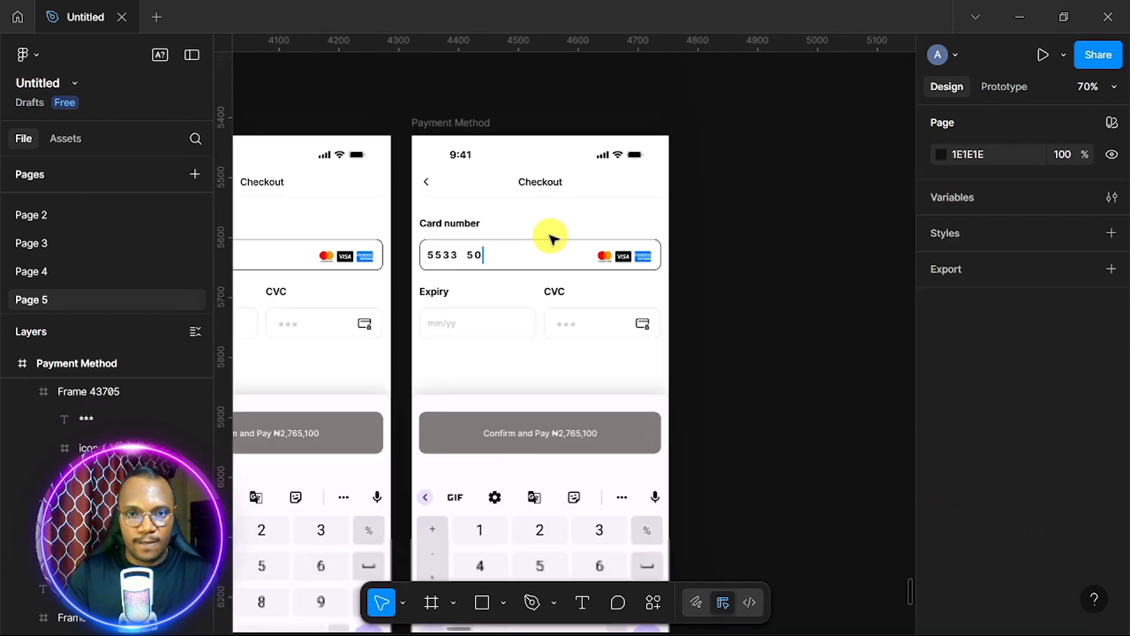
{"action": "scroll", "coordinate": [551, 235], "scroll_direction": "down", "scroll_amount": 5}
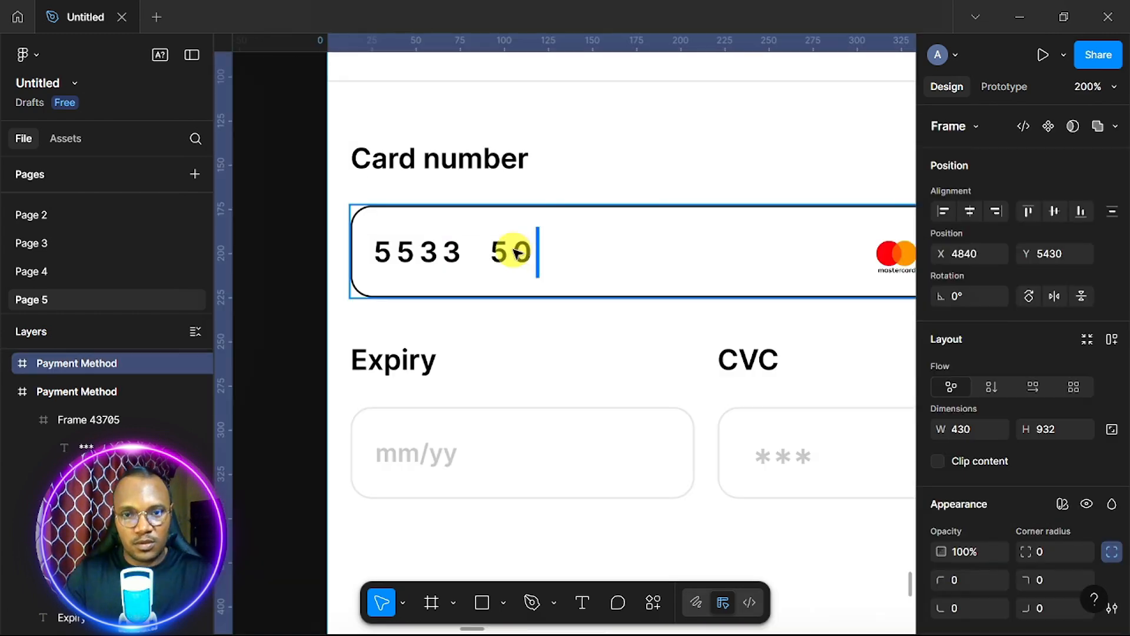
{"action": "double_click", "coordinate": [524, 253]}
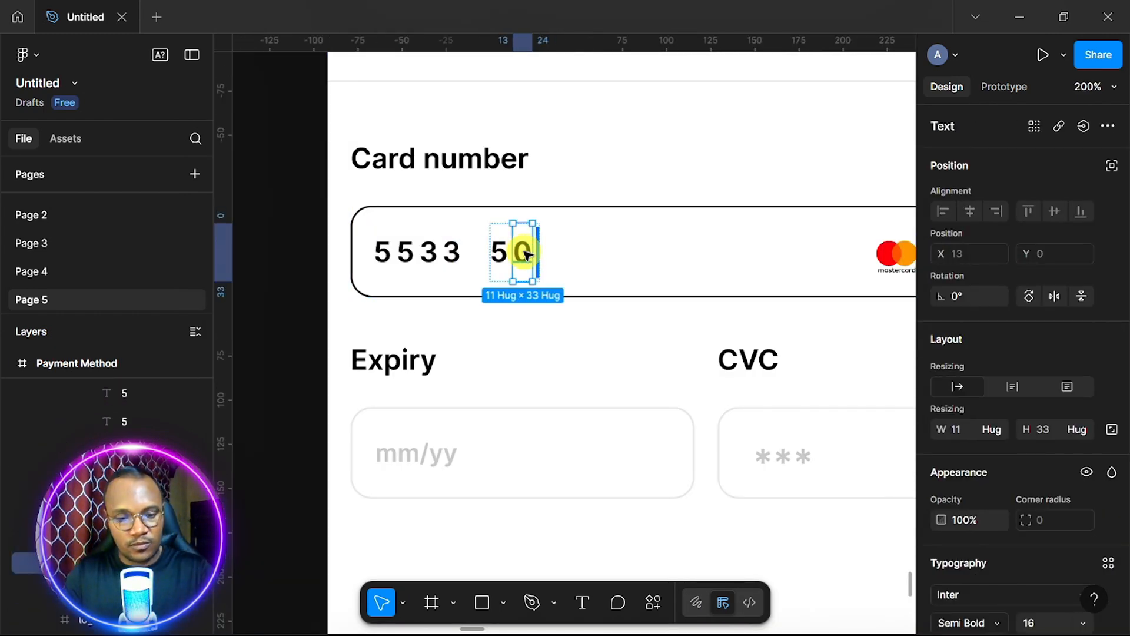
{"action": "key", "text": "ctrl+d"}
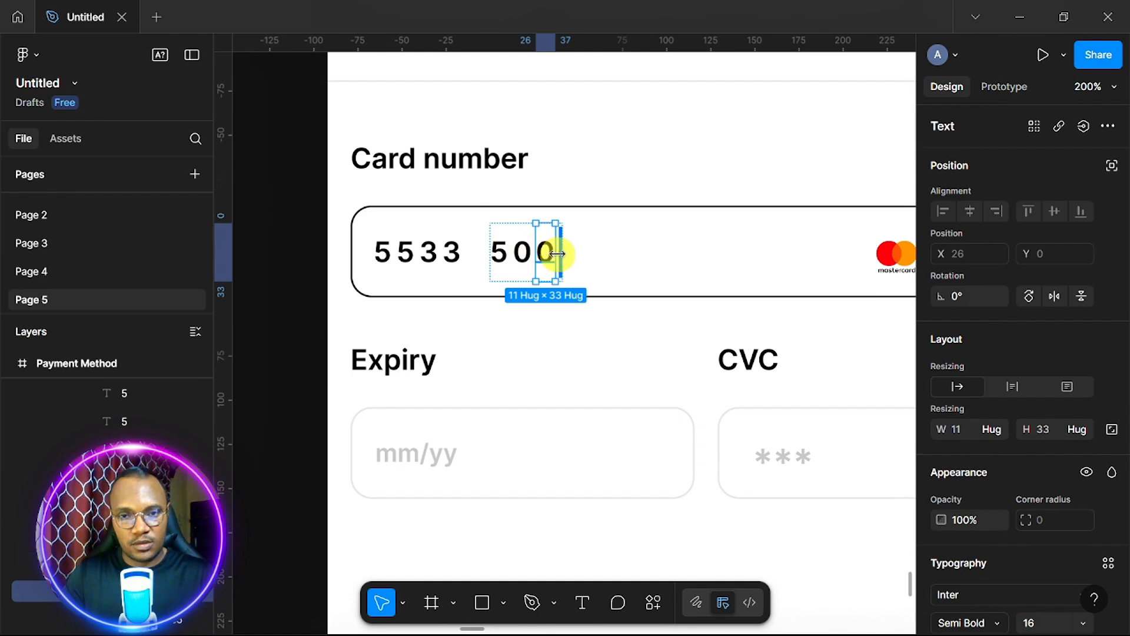
{"action": "left_click_drag", "start_coordinate": [541, 253], "coordinate": [508, 261]}
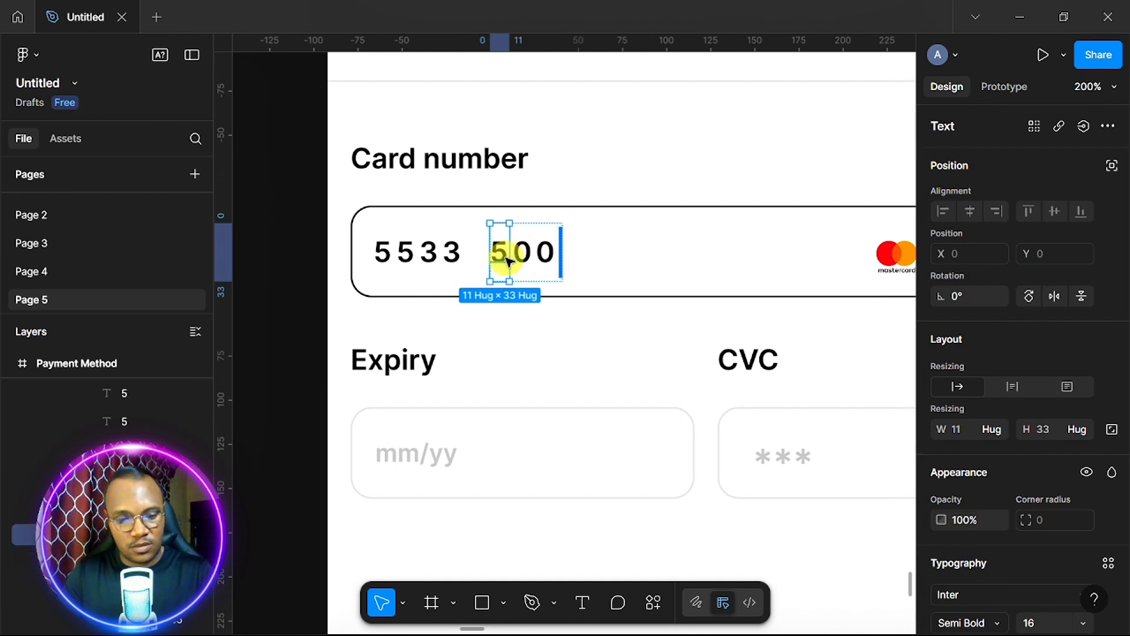
Duplicate the leading 5 to the group's end so it reads 5005.
{"action": "scroll", "coordinate": [507, 261], "scroll_direction": "down", "scroll_amount": 5}
{"action": "scroll", "coordinate": [508, 261], "scroll_direction": "right", "scroll_amount": 2}
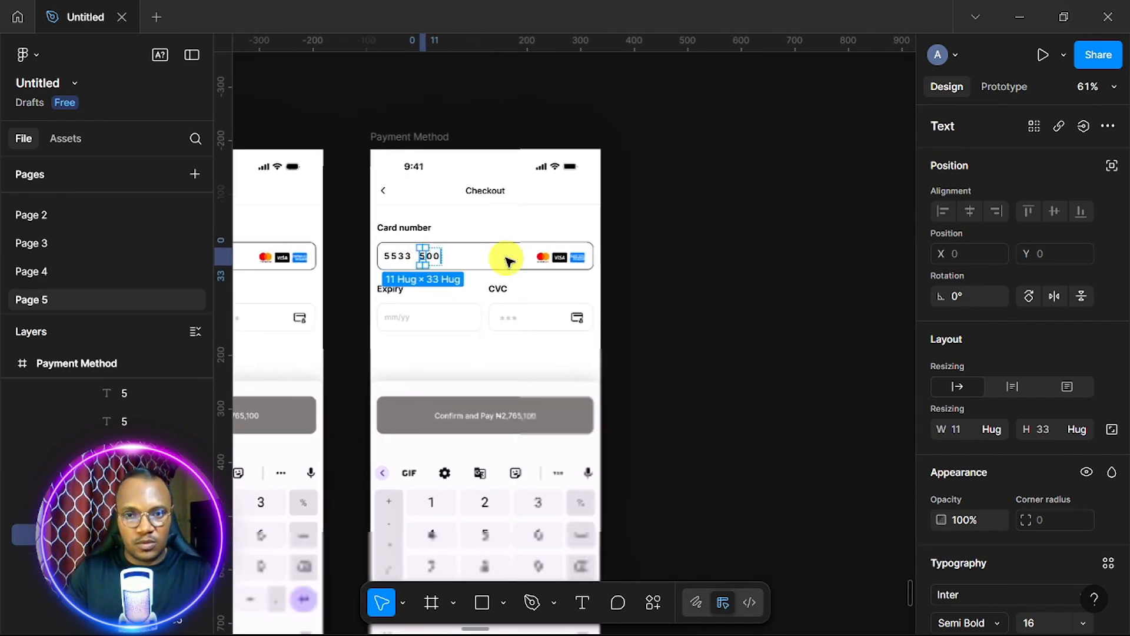
{"action": "left_click", "coordinate": [495, 352]}
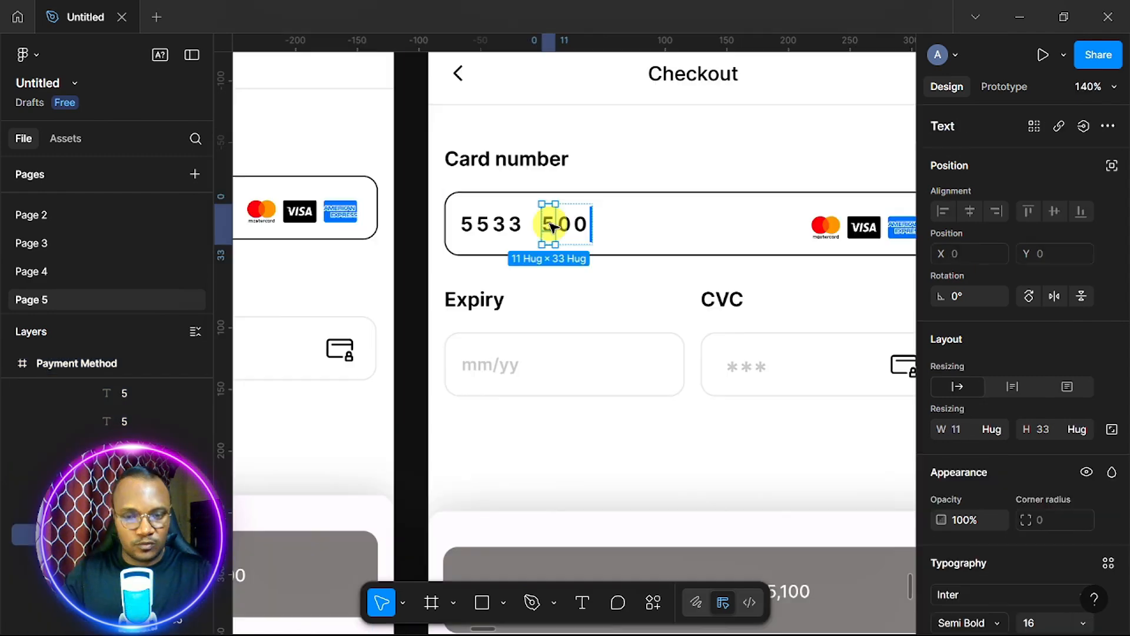
{"action": "key", "text": "ctrl+d"}
{"action": "key", "text": "Right"}
{"action": "key", "text": "Right"}
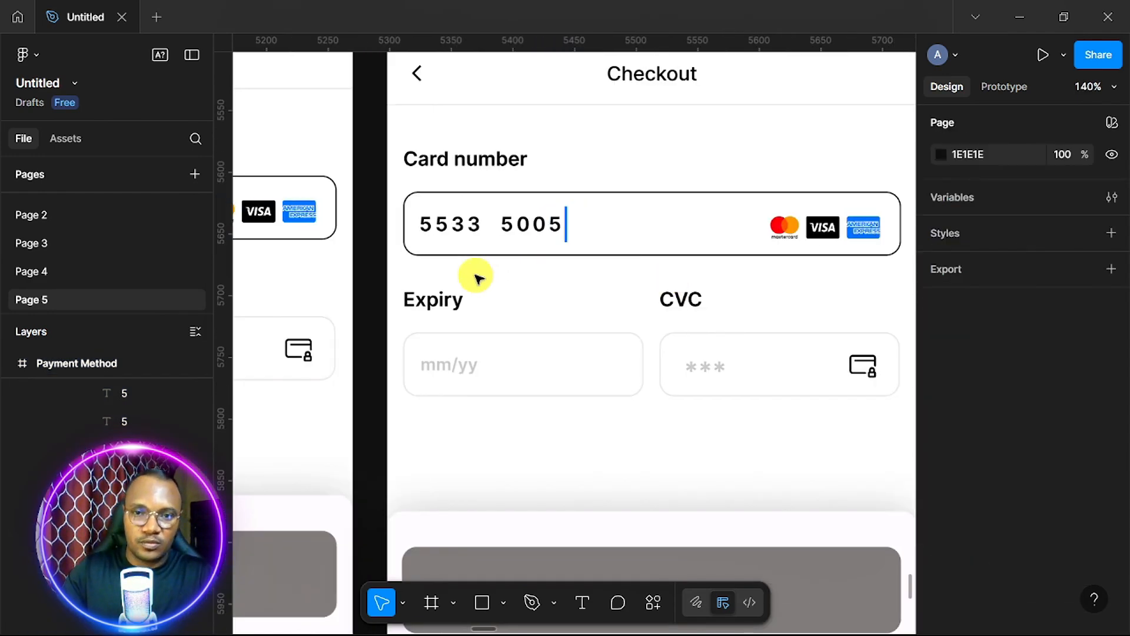
{"action": "left_click", "coordinate": [460, 227]}
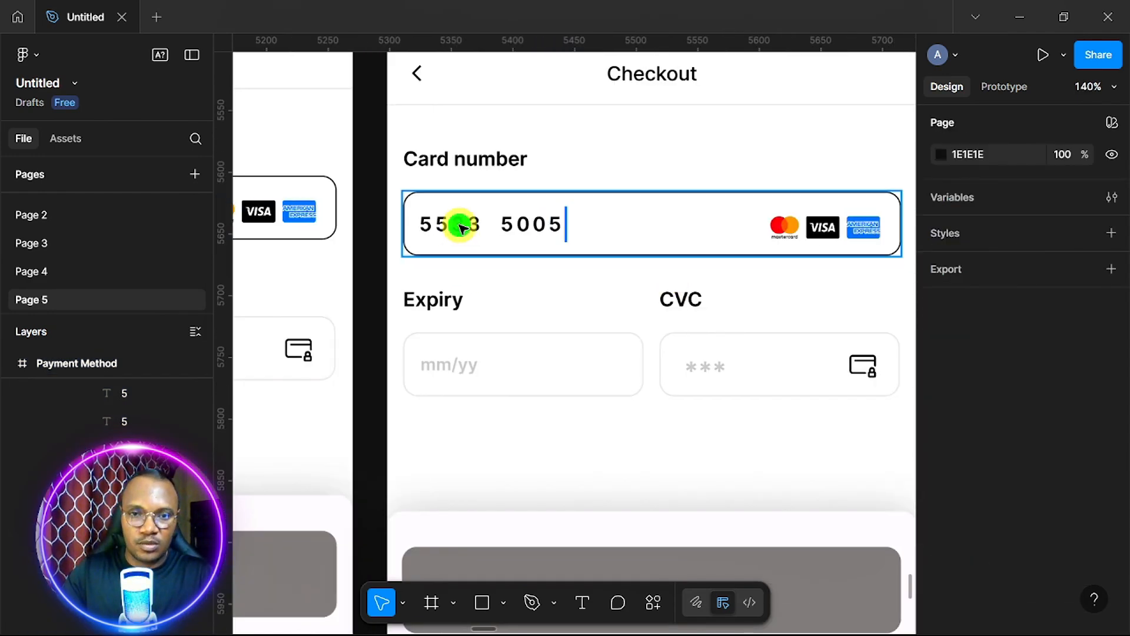
{"action": "double_click", "coordinate": [461, 226]}
{"action": "double_click", "coordinate": [460, 226]}
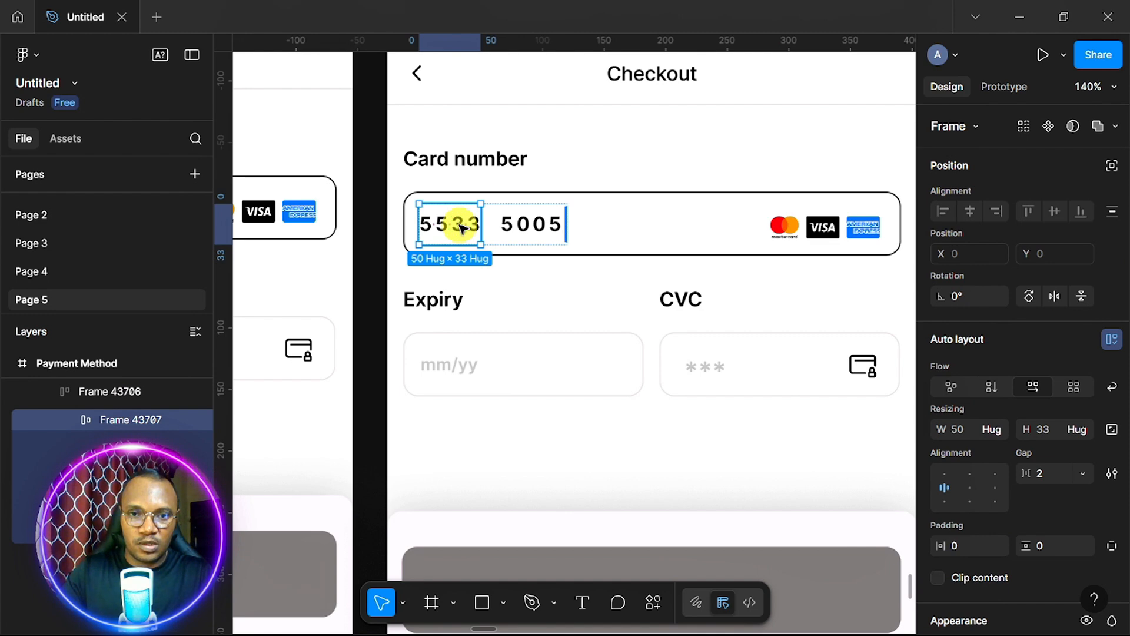
{"action": "left_click", "coordinate": [531, 230]}
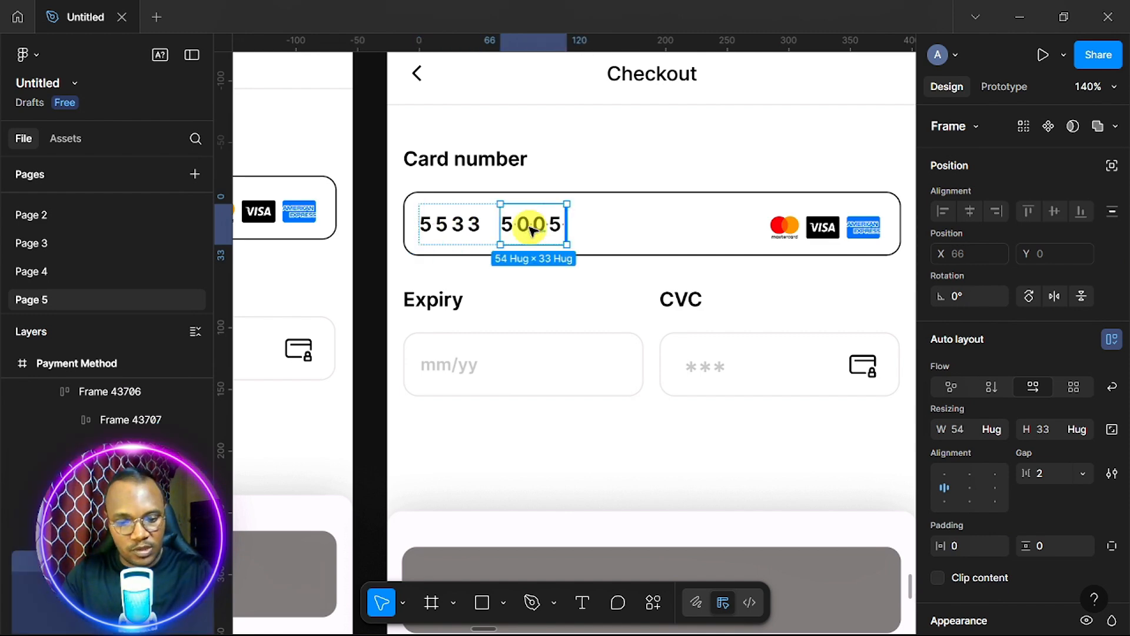
{"action": "key", "text": "ctrl+d"}
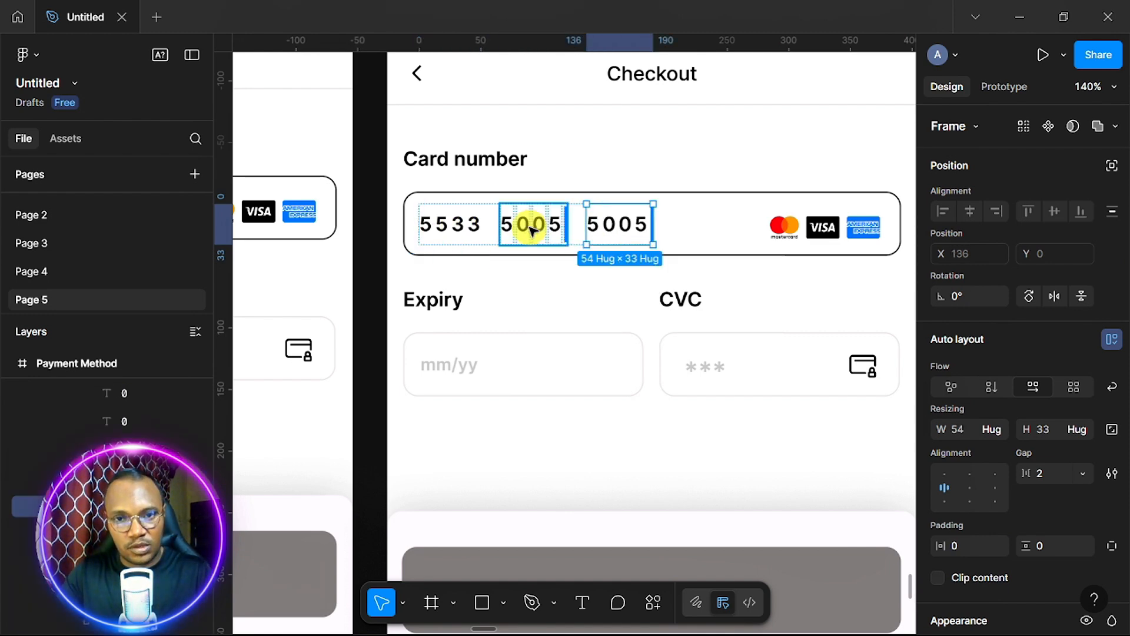
{"action": "left_click", "coordinate": [565, 226]}
{"action": "scroll", "coordinate": [564, 226], "scroll_direction": "up", "scroll_amount": 3}
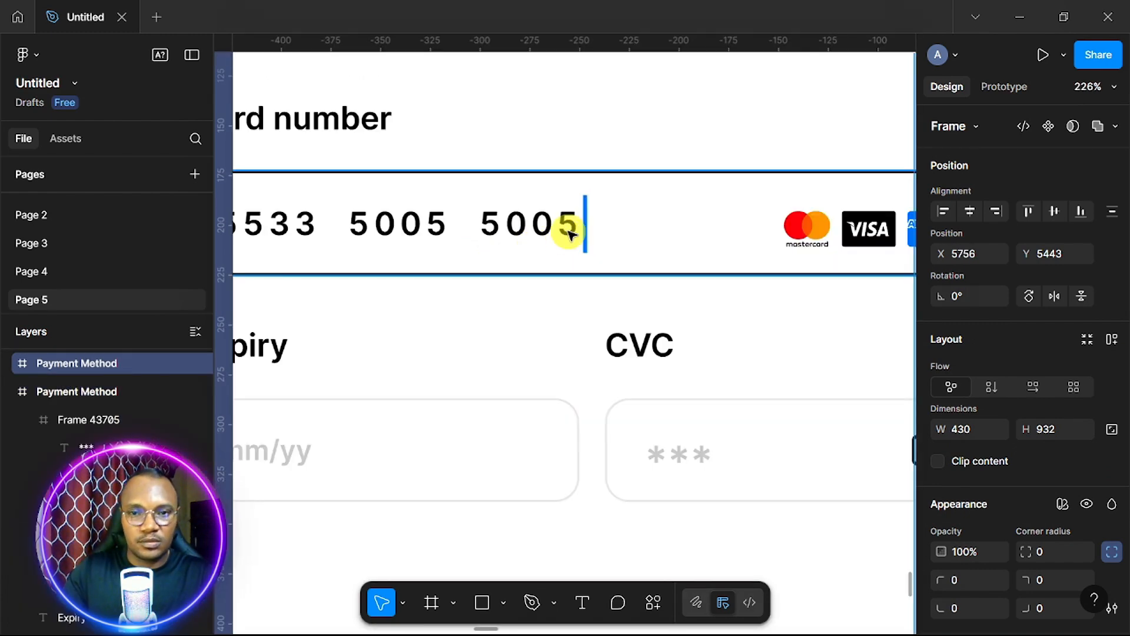
Delete the last 0 from the third digit group.
{"action": "left_click", "coordinate": [541, 229]}
{"action": "key", "text": "Delete"}
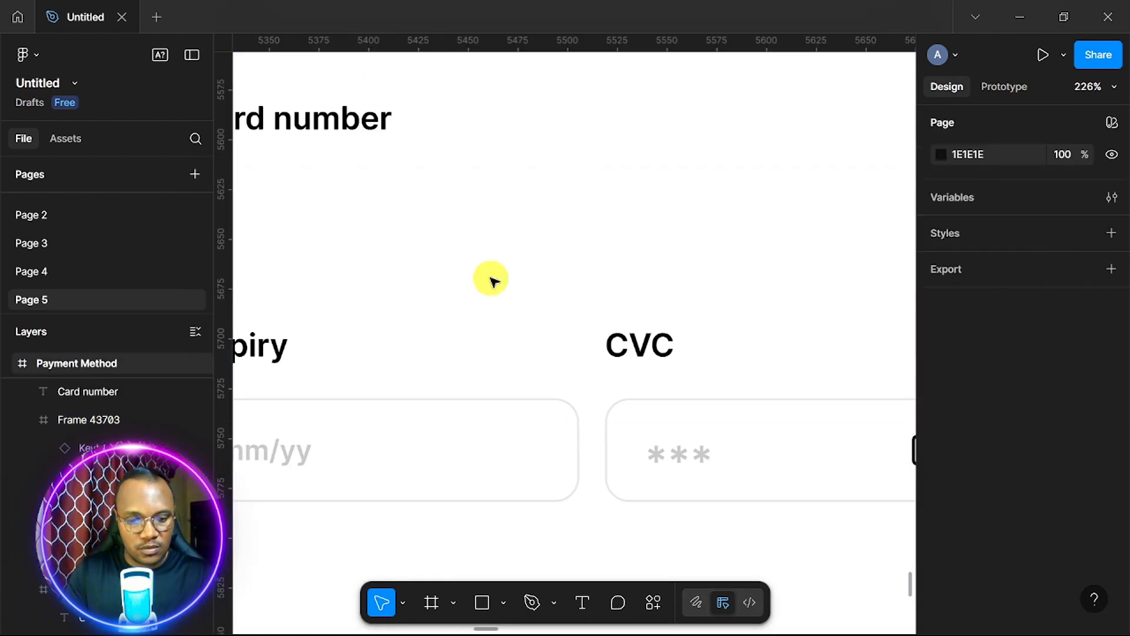
{"action": "key", "text": "ctrl+z"}
{"action": "left_click", "coordinate": [544, 228], "text": "ctrl"}
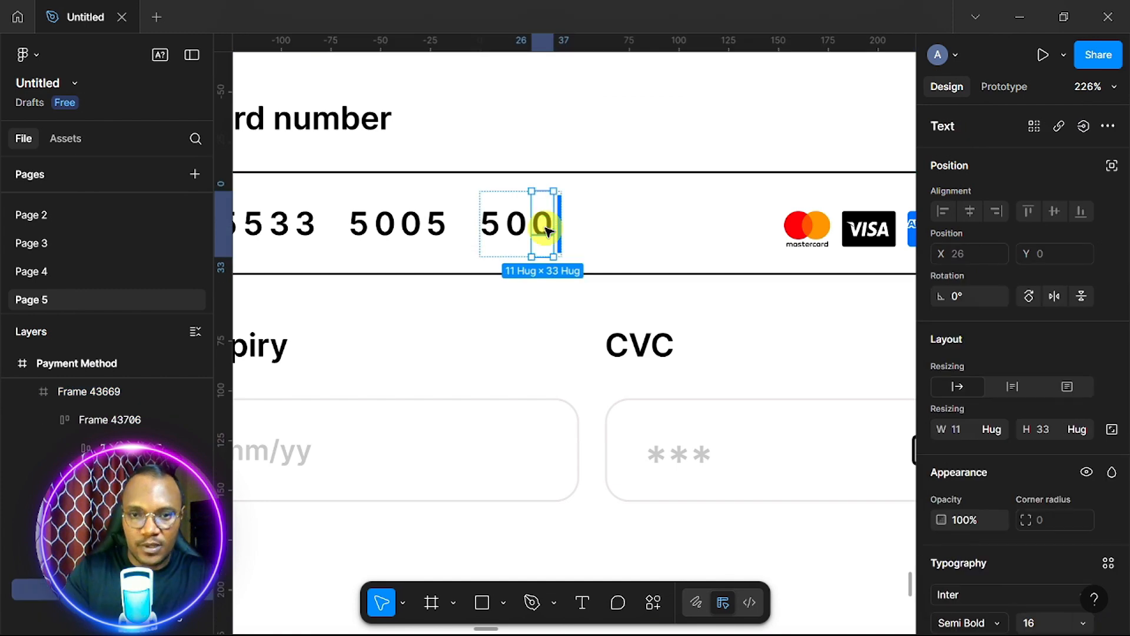
{"action": "key", "text": "Delete"}
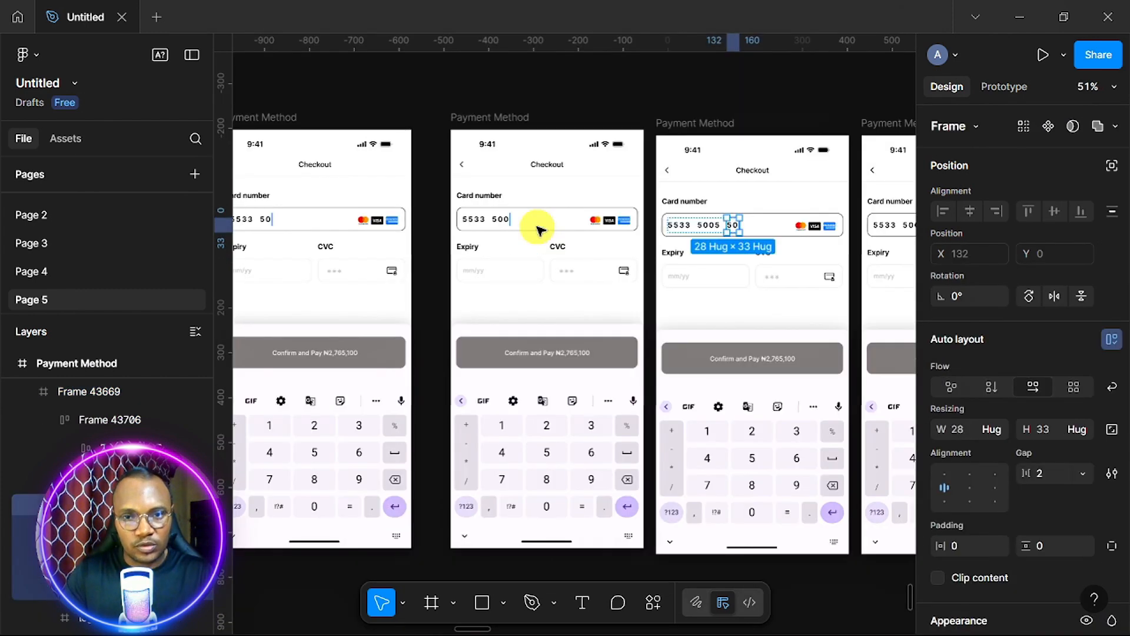
Select the third 5005 group in the right frame's card number.
{"action": "scroll", "coordinate": [538, 229], "scroll_direction": "right", "scroll_amount": 1}
{"action": "scroll", "coordinate": [539, 228], "scroll_direction": "up", "scroll_amount": 3}
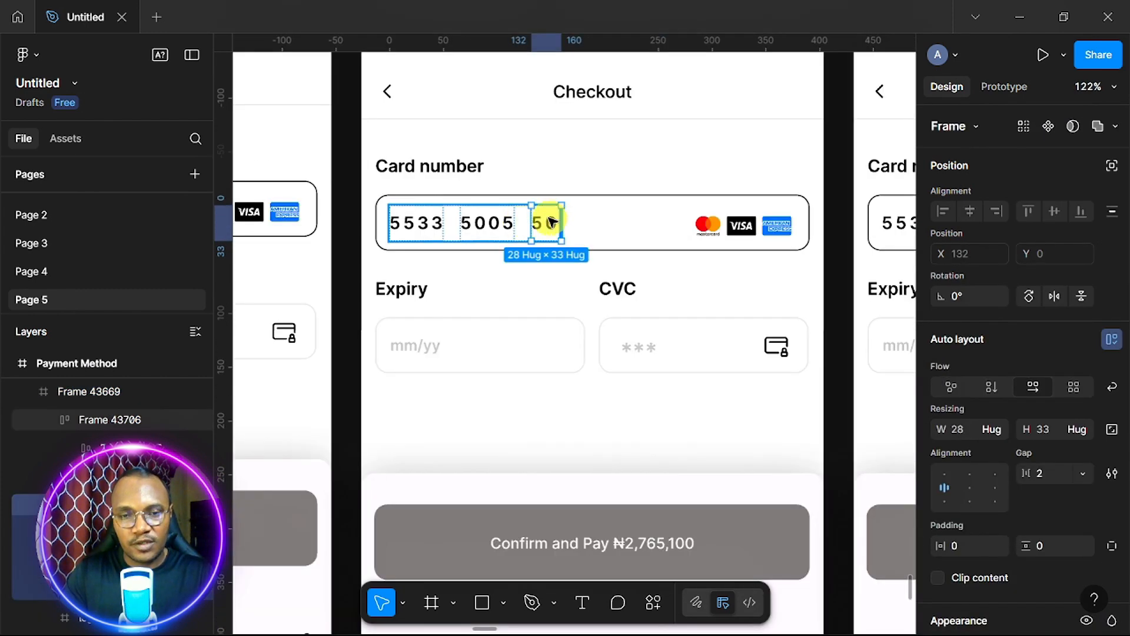
{"action": "scroll", "coordinate": [545, 222], "scroll_direction": "down", "scroll_amount": 2}
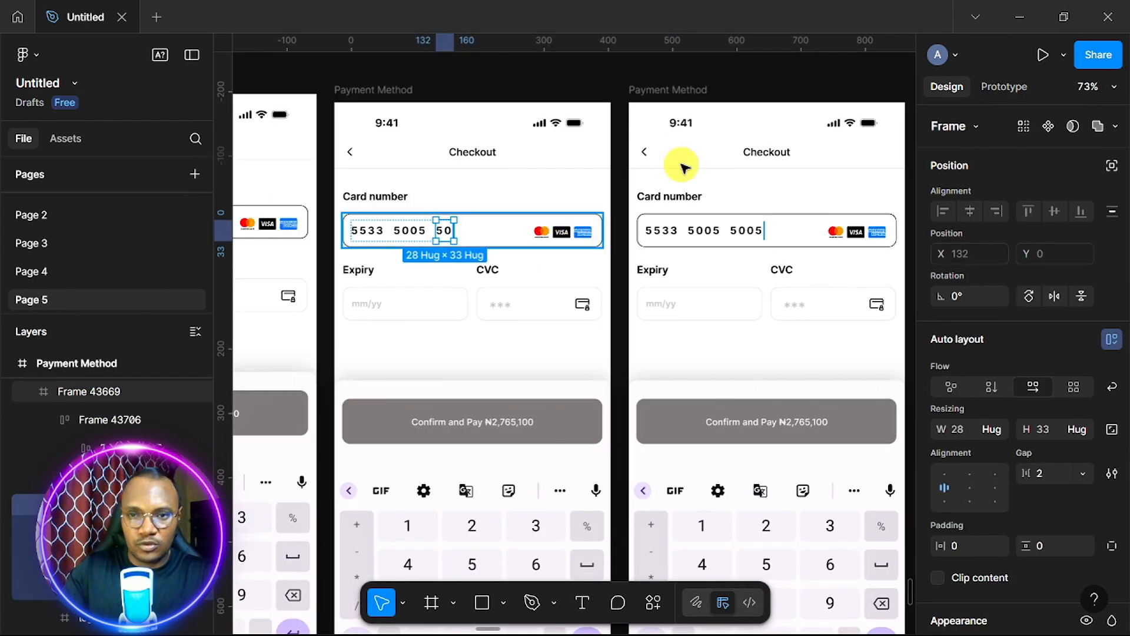
{"action": "left_click", "coordinate": [755, 233], "text": "ctrl"}
{"action": "double_click", "coordinate": [755, 233]}
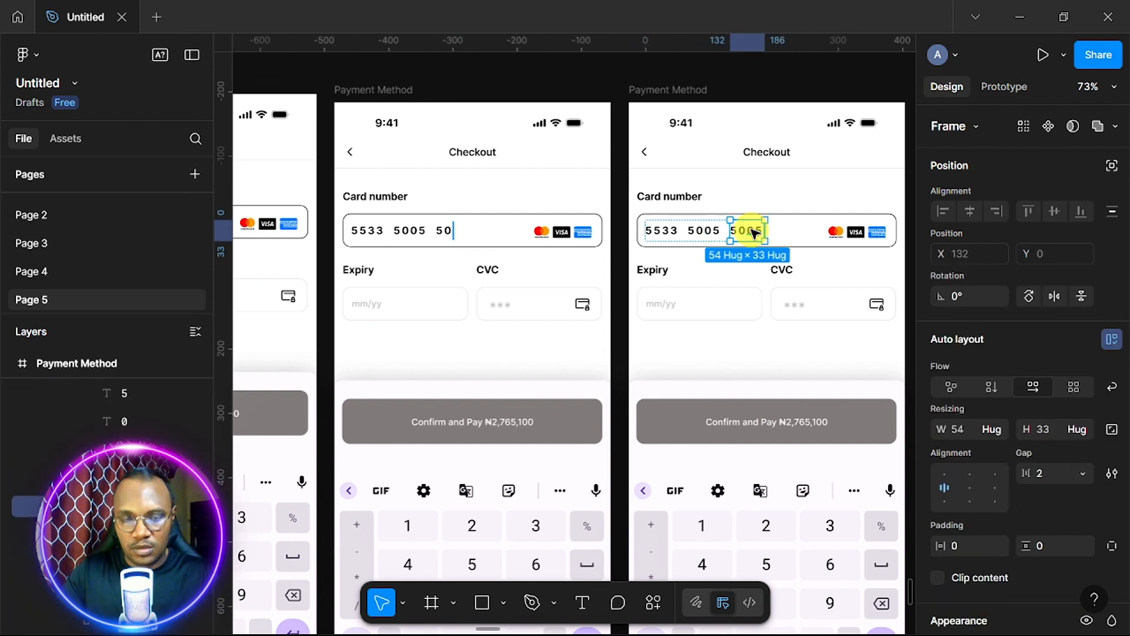
Paste the 5005 group over the partial 50 group and remove the extra middle 5005 group.
{"action": "left_click", "coordinate": [415, 234]}
{"action": "double_click", "coordinate": [415, 234]}
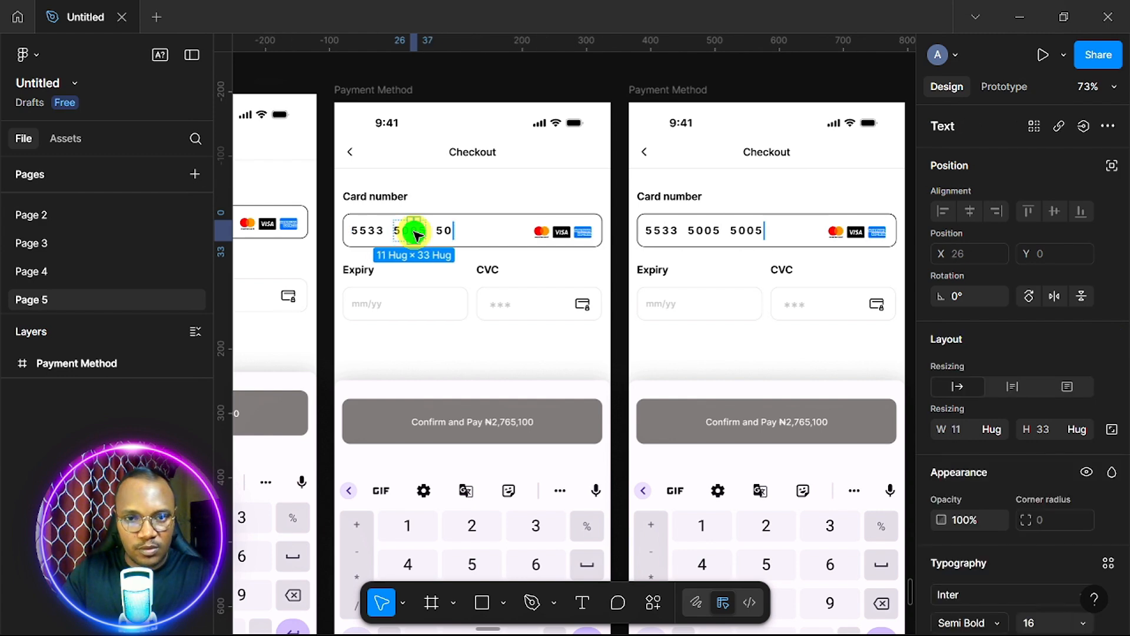
{"action": "right_click", "coordinate": [412, 236]}
{"action": "left_click", "coordinate": [401, 247]}
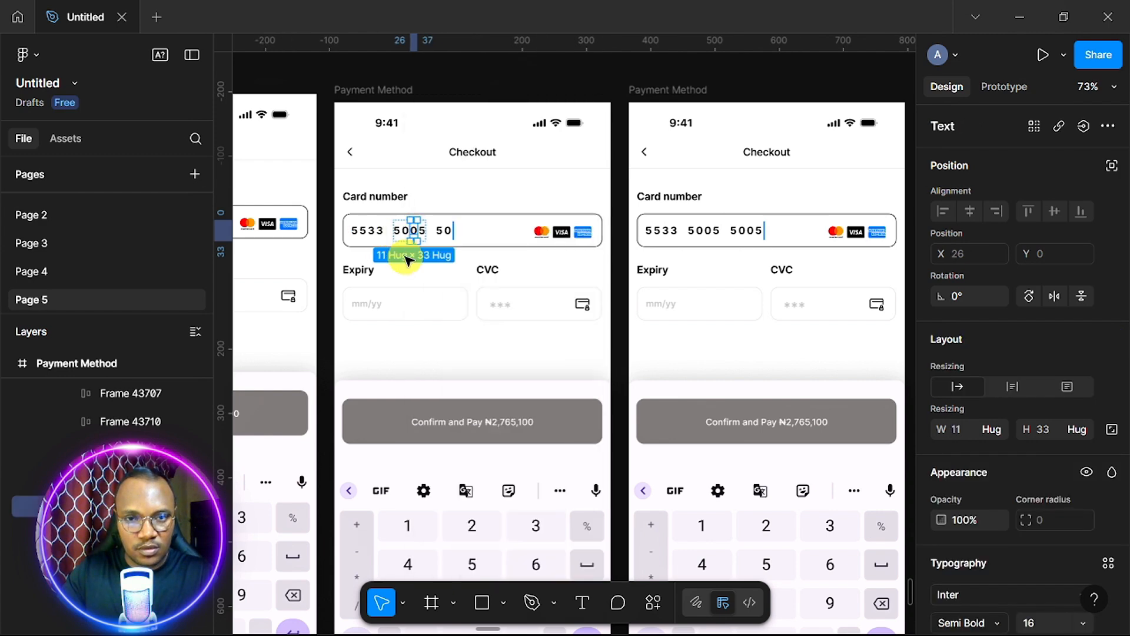
{"action": "right_click", "coordinate": [442, 233]}
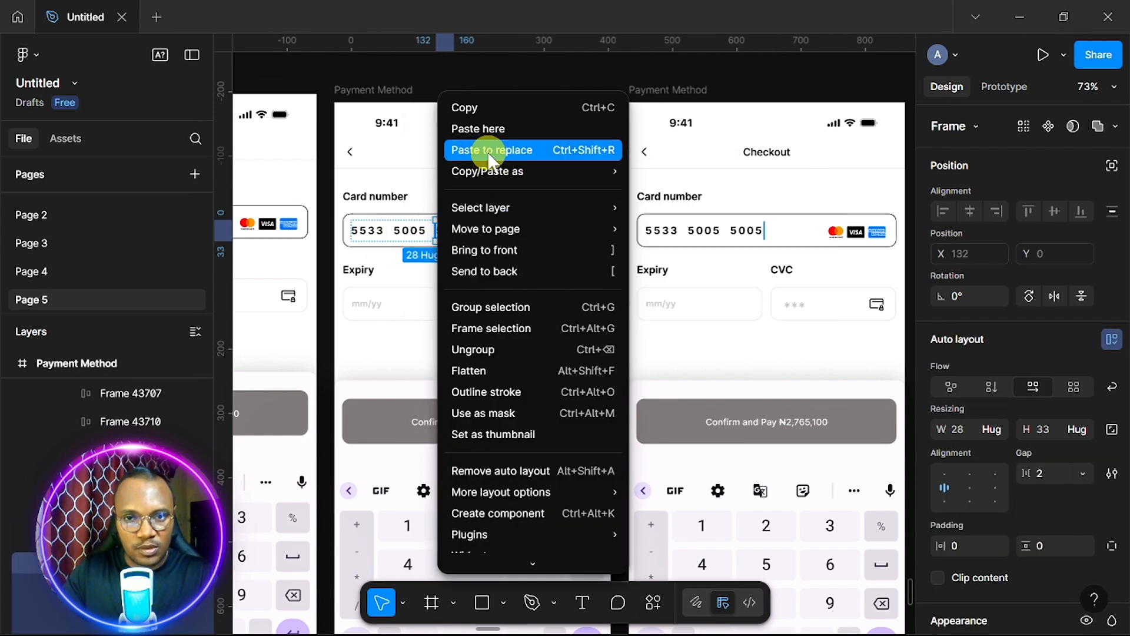
{"action": "left_click", "coordinate": [468, 146]}
{"action": "left_click", "coordinate": [413, 234]}
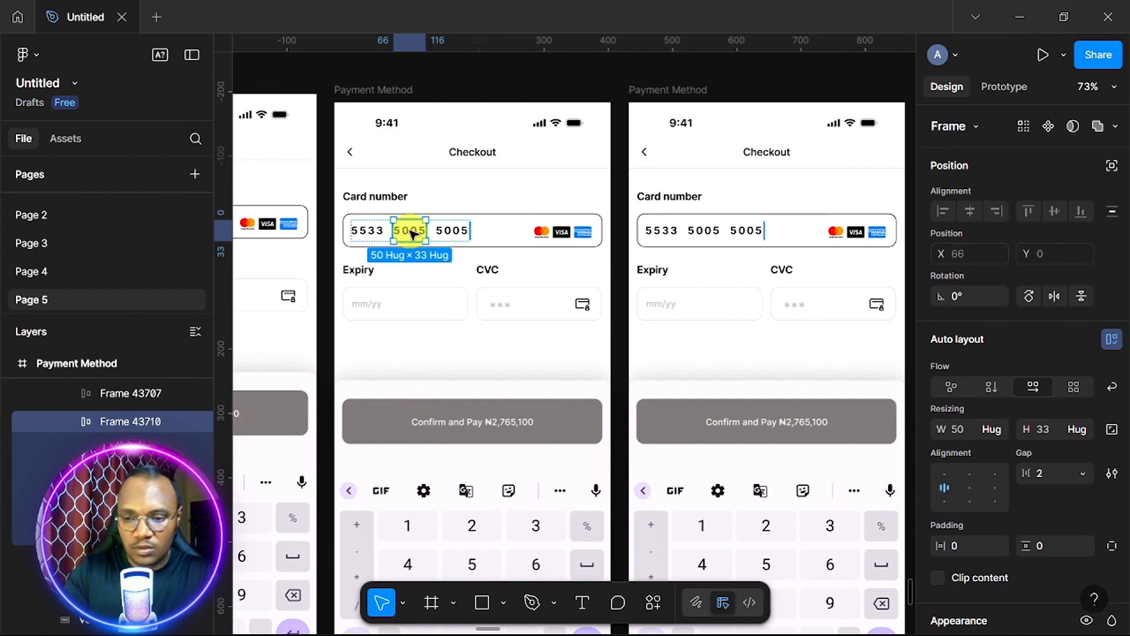
{"action": "key", "text": "Delete"}
Delete the 005 digits and change the remaining 5 to 3.
{"action": "scroll", "coordinate": [548, 276], "scroll_direction": "down", "scroll_amount": 3}
{"action": "scroll", "coordinate": [547, 277], "scroll_direction": "up", "scroll_amount": 6}
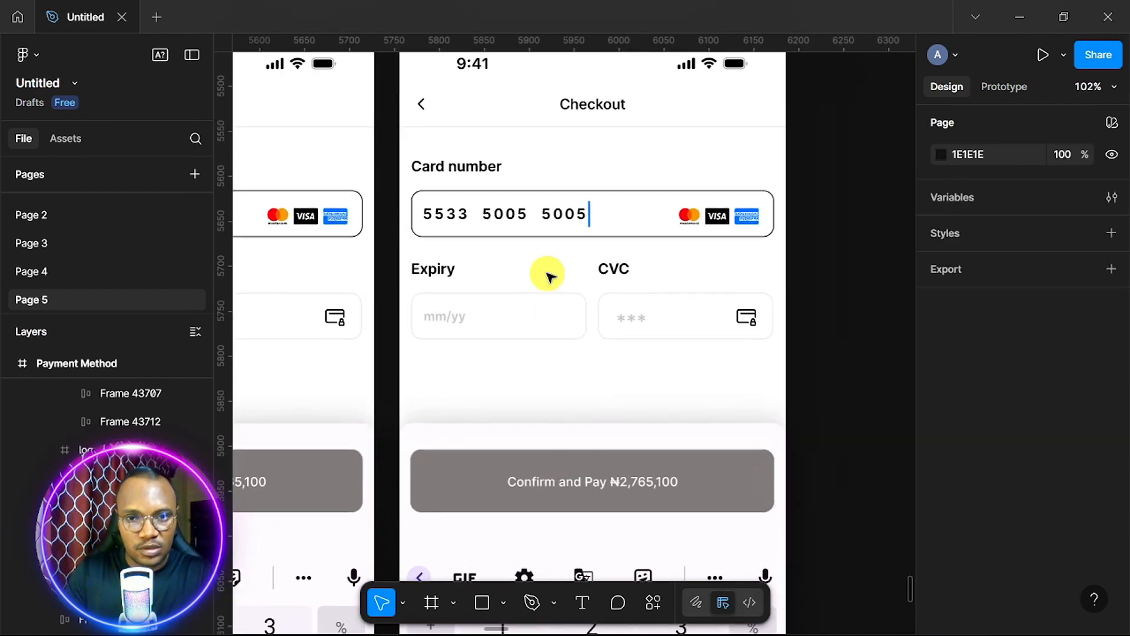
{"action": "left_click_drag", "start_coordinate": [556, 249], "coordinate": [594, 252]}
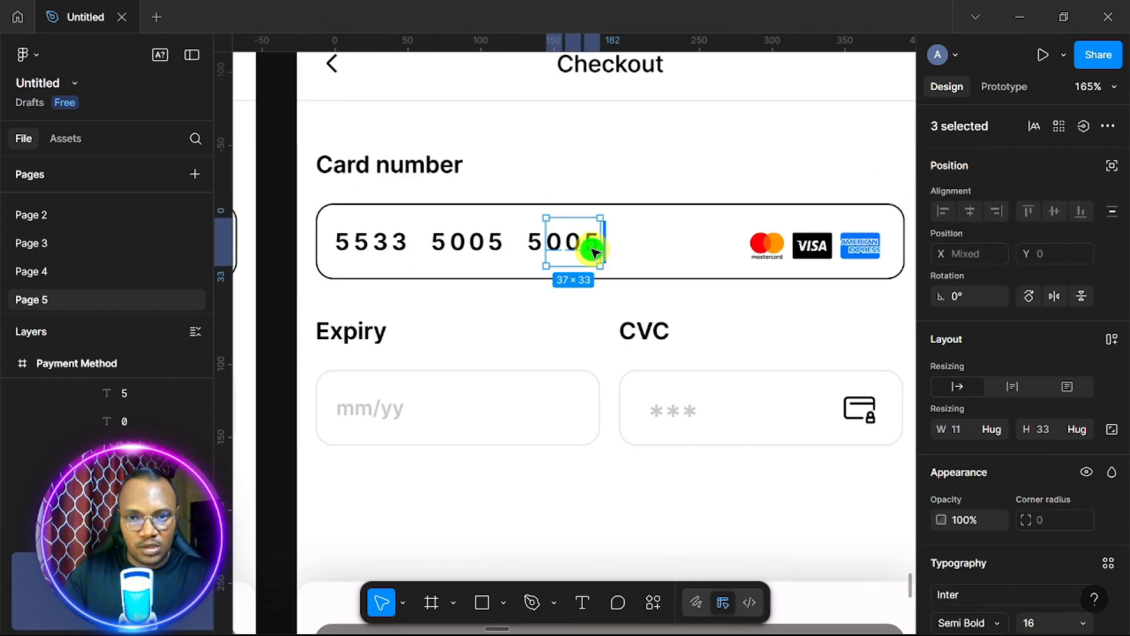
{"action": "key", "text": "Delete"}
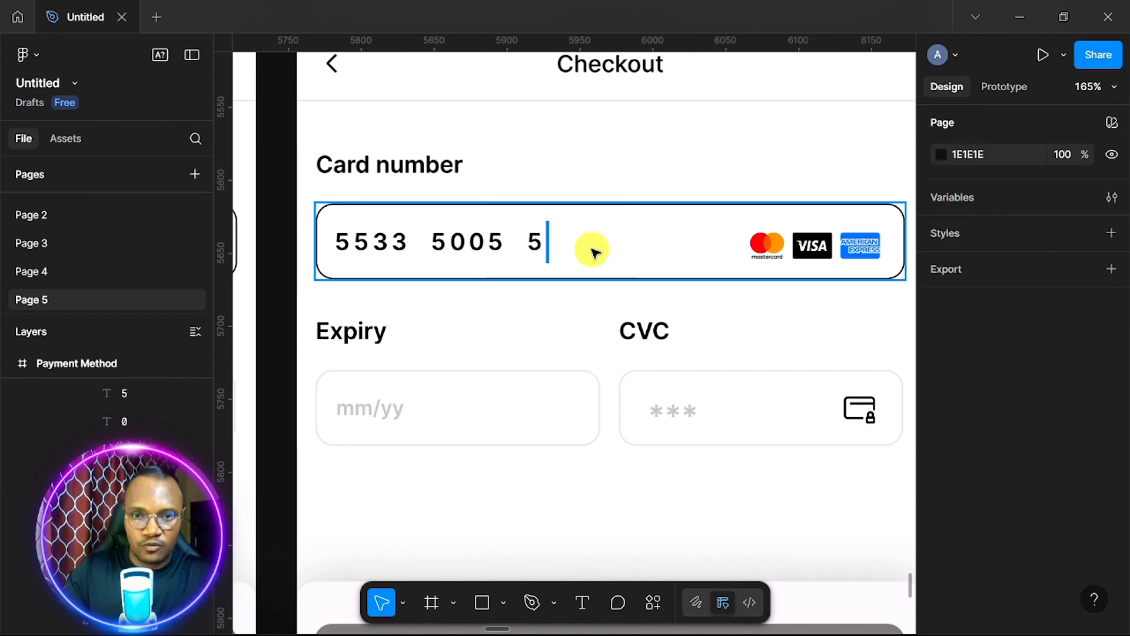
{"action": "left_click", "coordinate": [536, 242]}
{"action": "type", "text": "3223  7022"}
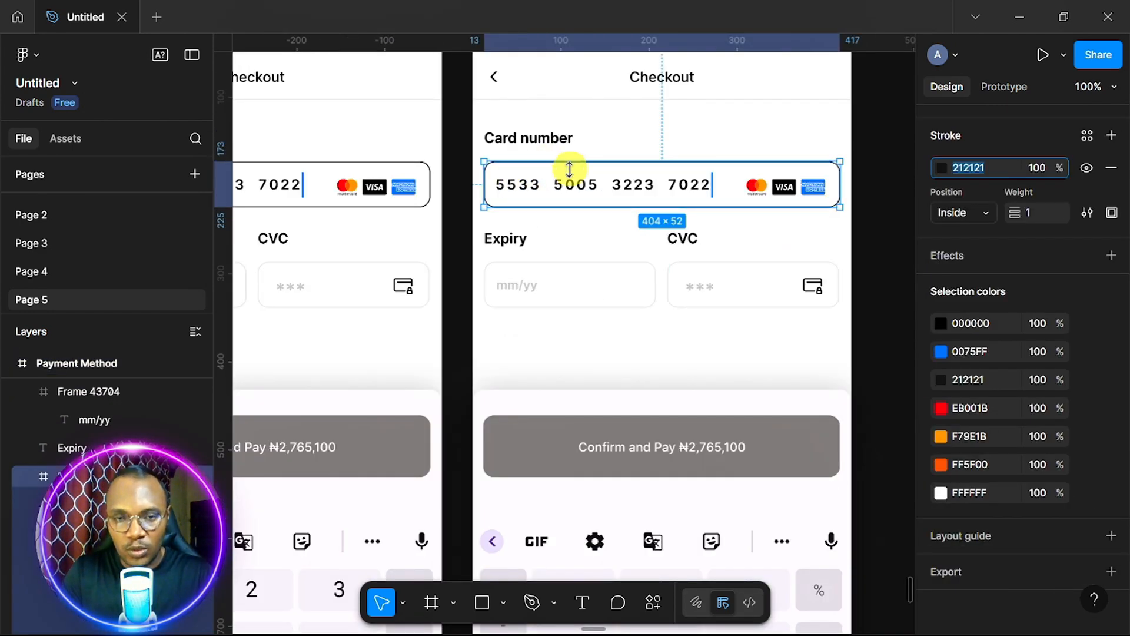
Select the card-number field and copy its 212121 stroke colour value.
{"action": "scroll", "coordinate": [587, 250], "scroll_direction": "down", "scroll_amount": 1}
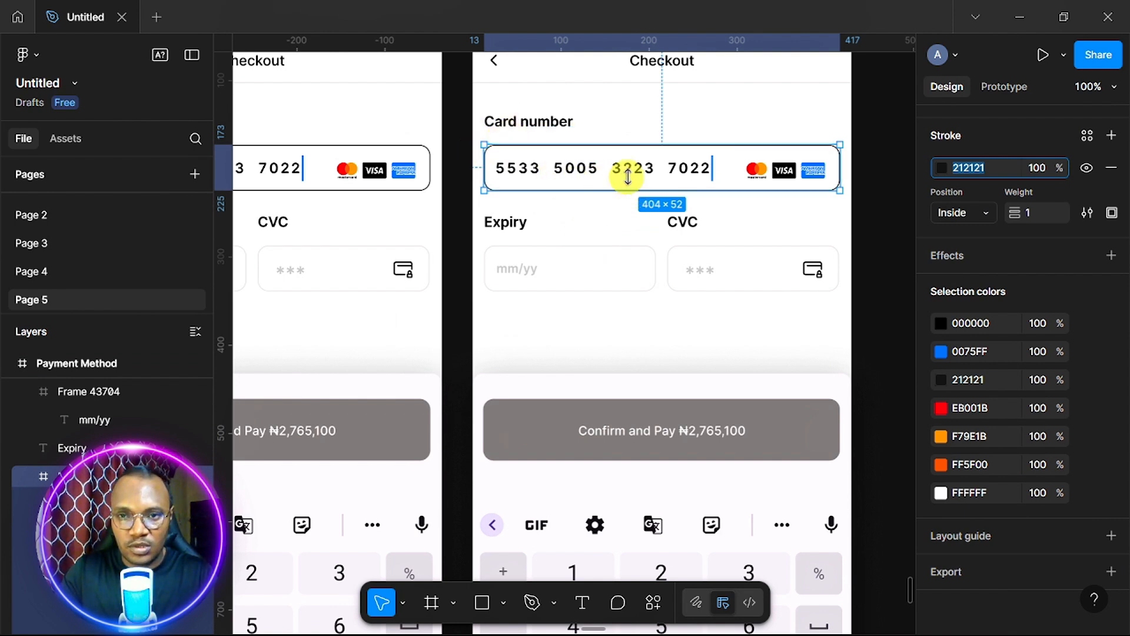
{"action": "double_click", "coordinate": [690, 171]}
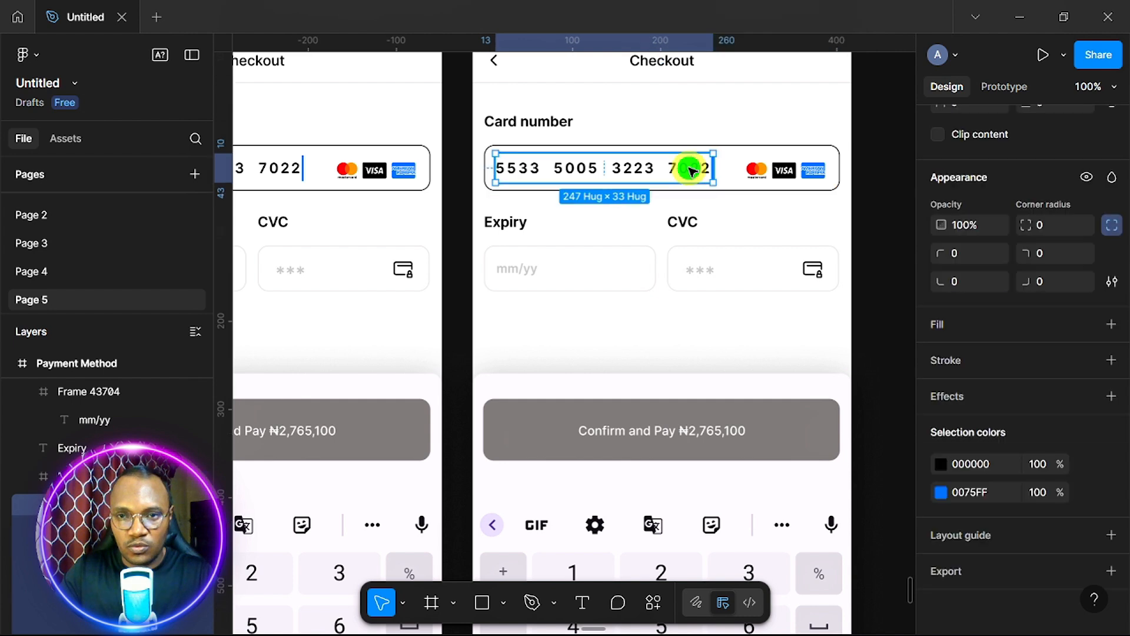
{"action": "double_click", "coordinate": [690, 170]}
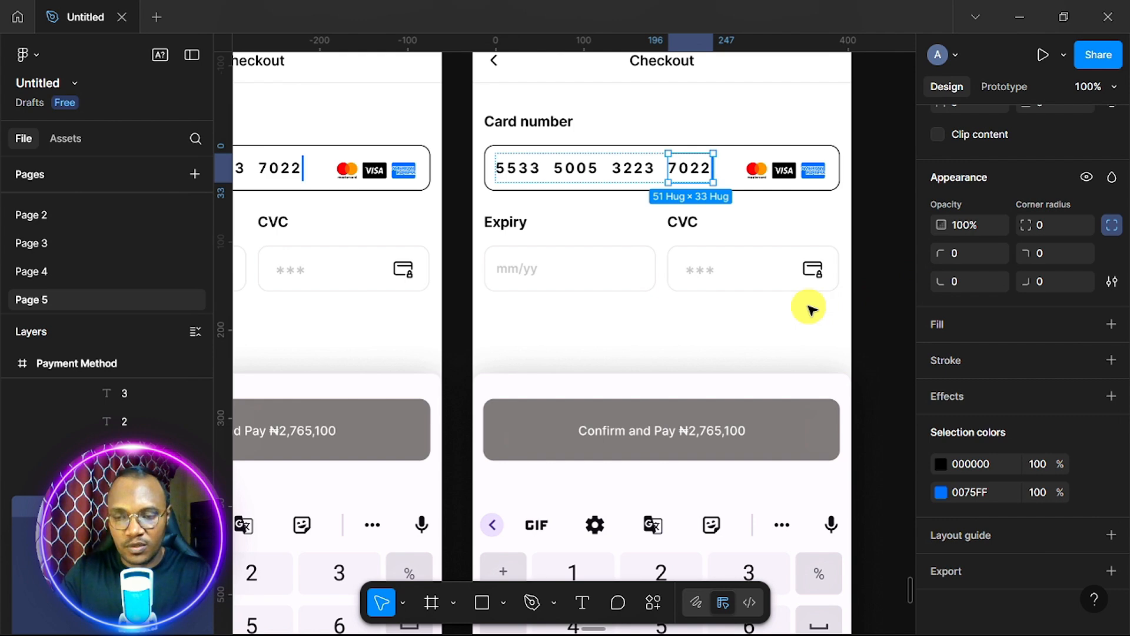
{"action": "left_click", "coordinate": [735, 170]}
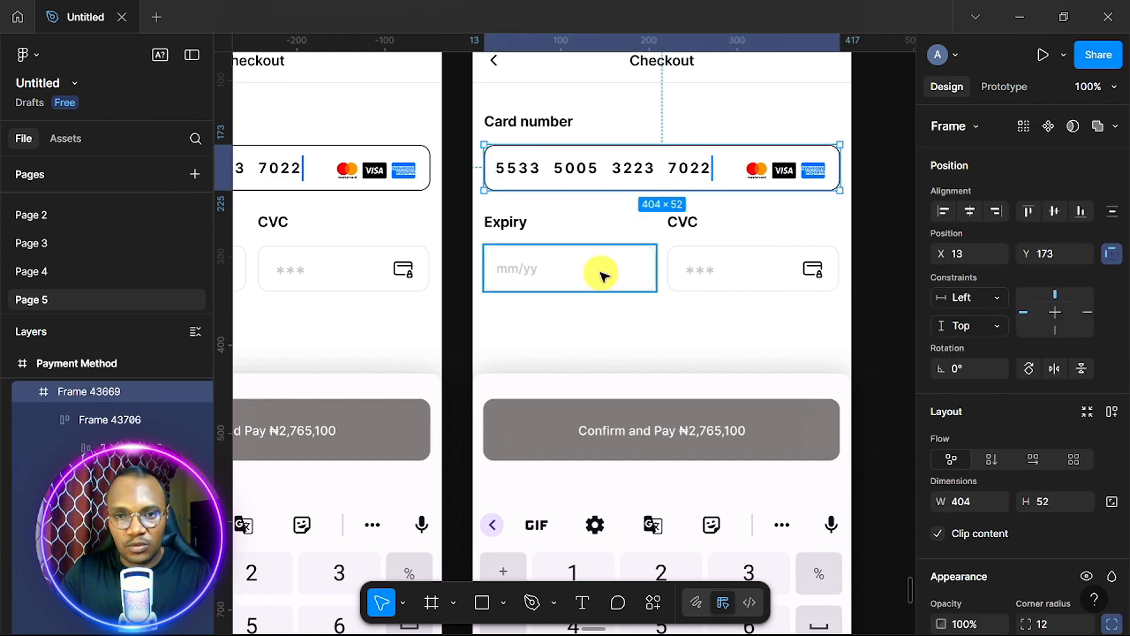
{"action": "scroll", "coordinate": [602, 275], "scroll_direction": "down", "scroll_amount": 5}
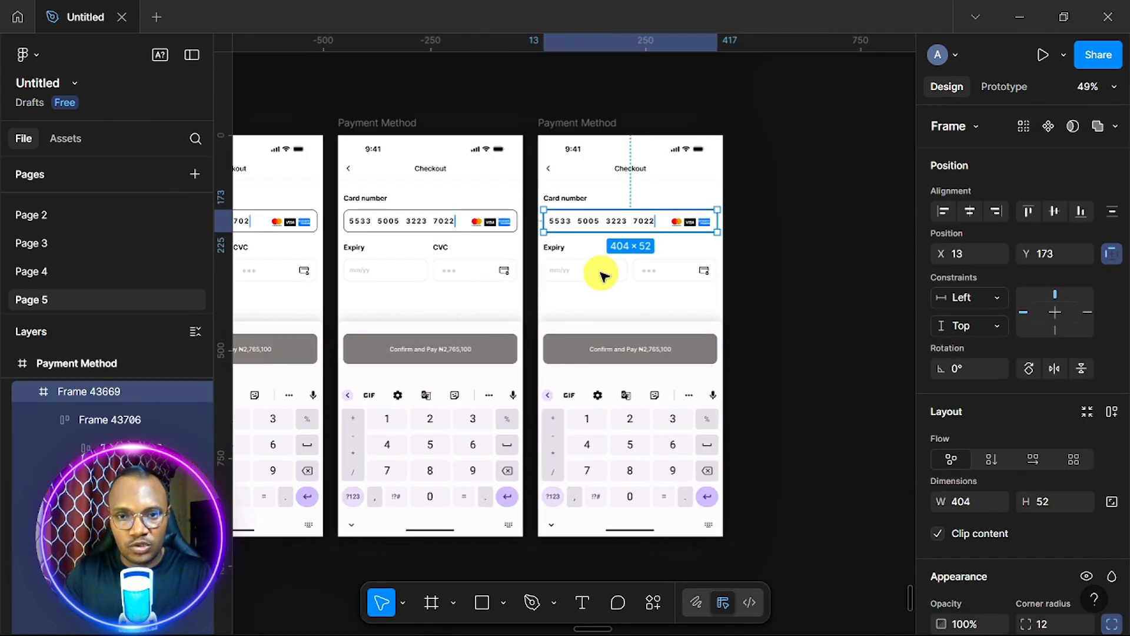
{"action": "scroll", "coordinate": [601, 275], "scroll_direction": "up", "scroll_amount": 5}
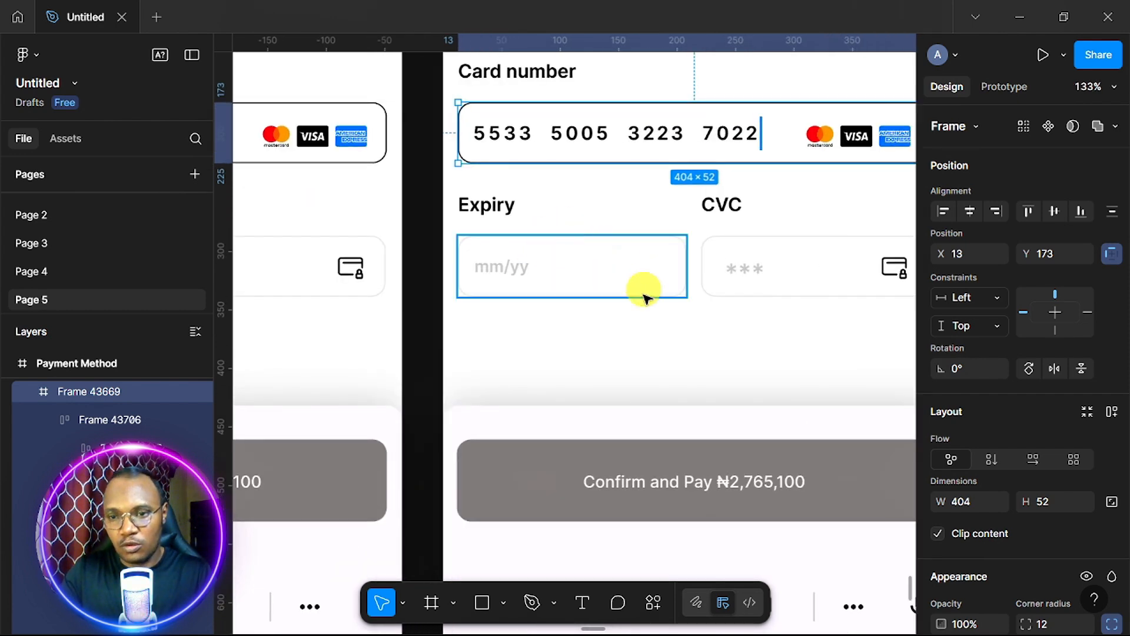
{"action": "scroll", "coordinate": [972, 425], "scroll_direction": "down", "scroll_amount": 5}
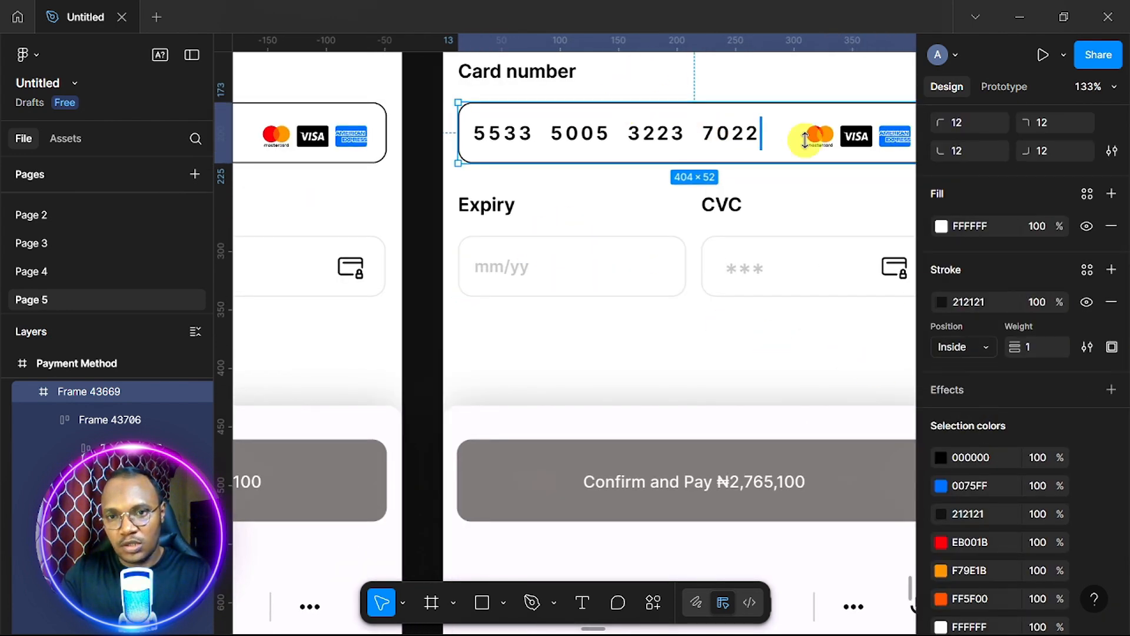
{"action": "left_click", "coordinate": [991, 301]}
{"action": "key", "text": "ctrl+c"}
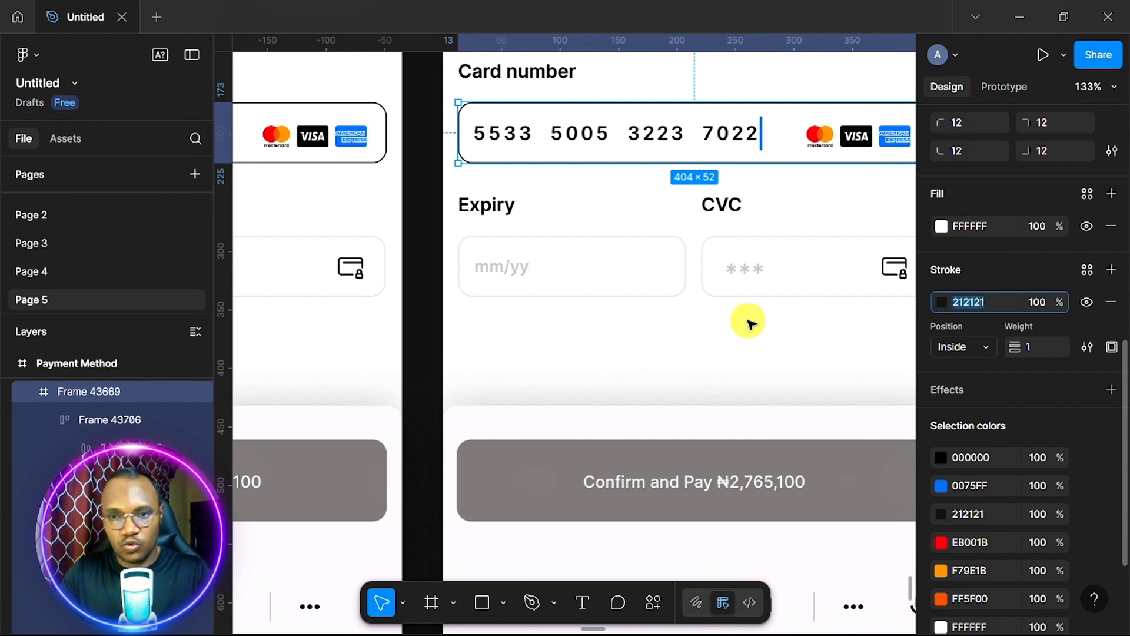
Replace the Expiry input's EBE8E8 stroke with 212121.
{"action": "left_click", "coordinate": [593, 268]}
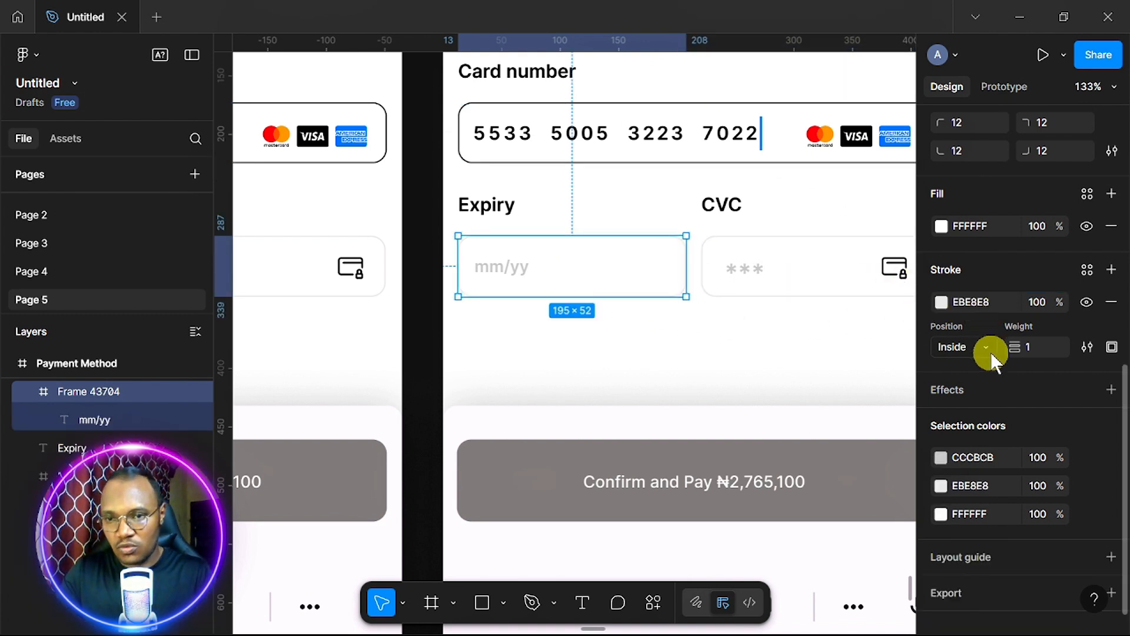
{"action": "left_click", "coordinate": [996, 301]}
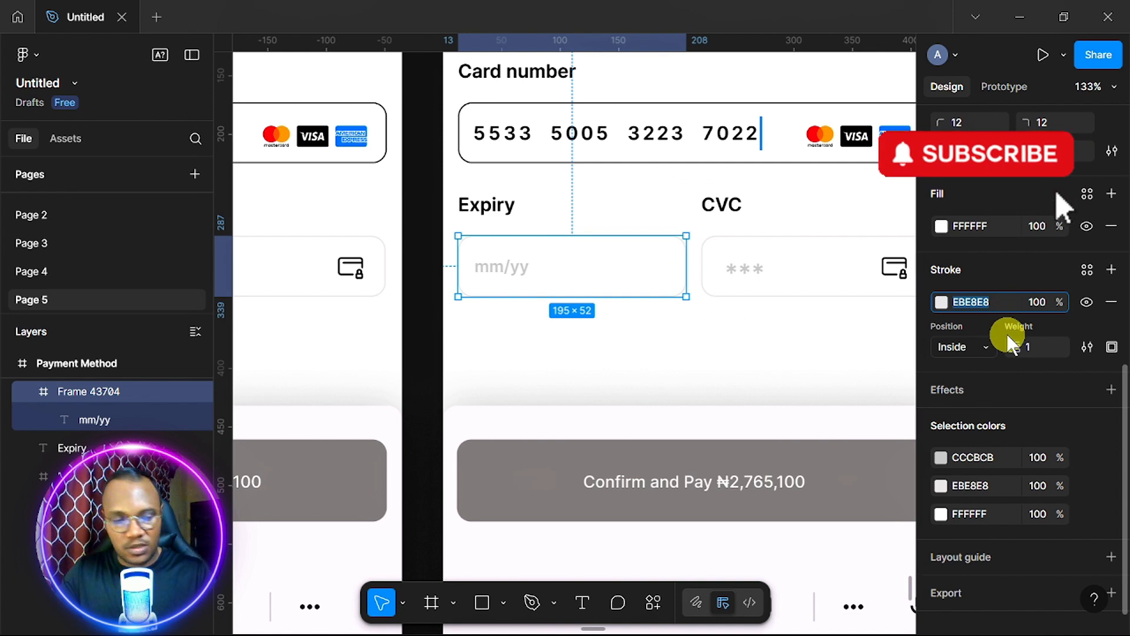
{"action": "type", "text": "212121"}
{"action": "key", "text": "Return"}
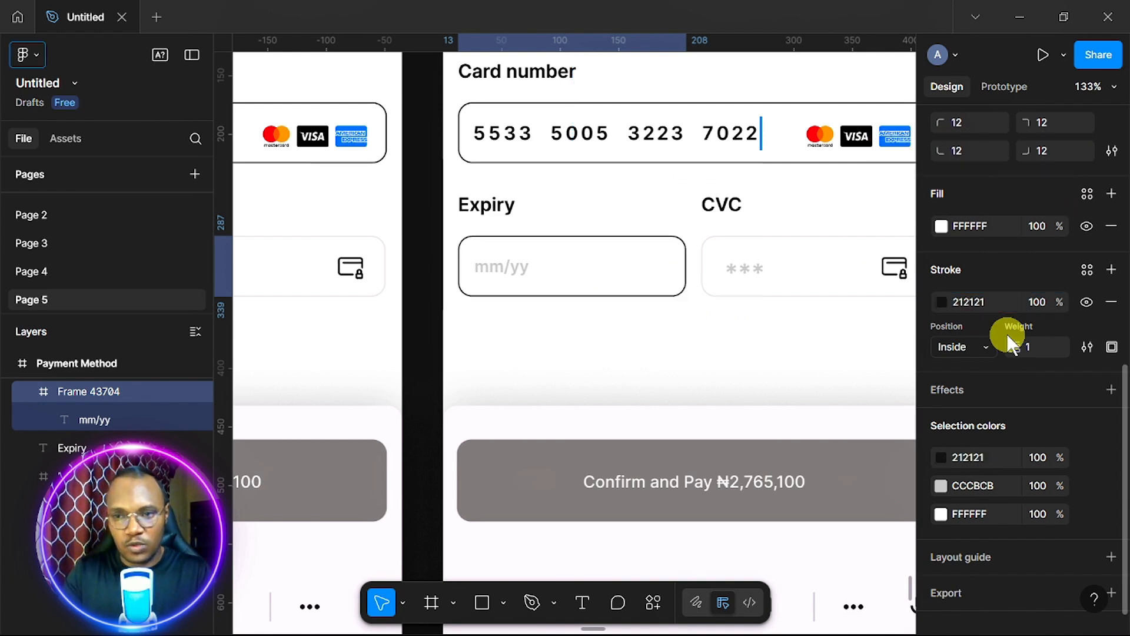
{"action": "left_click", "coordinate": [735, 136]}
{"action": "left_click", "coordinate": [736, 137]}
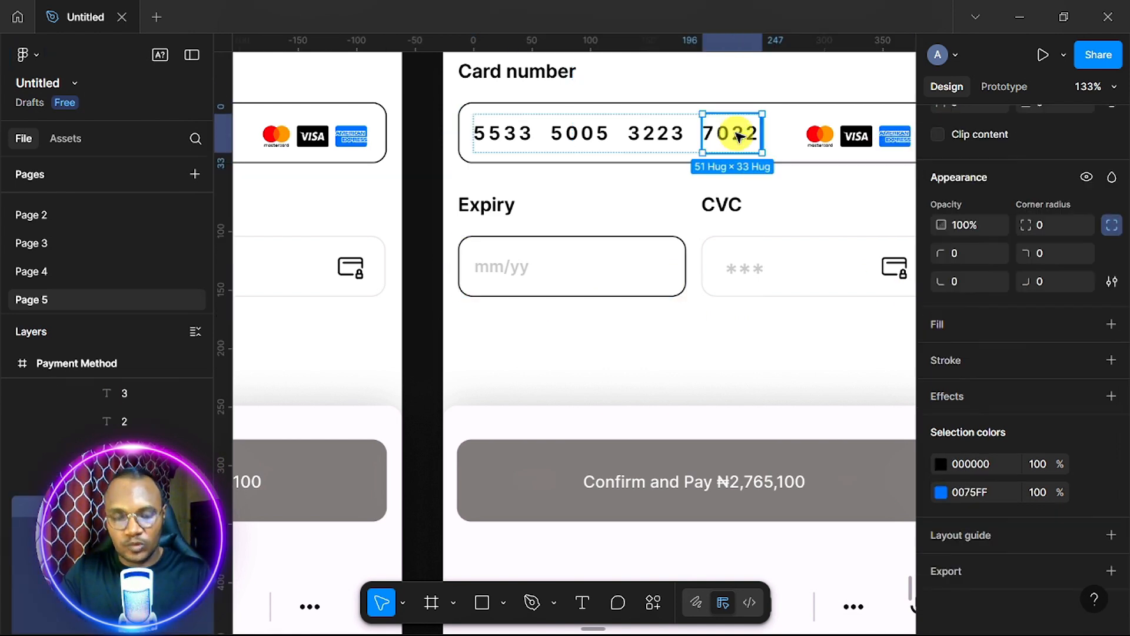
Replace the Expiry mm/yy placeholder with the copied card digits and delete the stray 212121 text.
{"action": "double_click", "coordinate": [510, 275]}
{"action": "key", "text": "ctrl+v"}
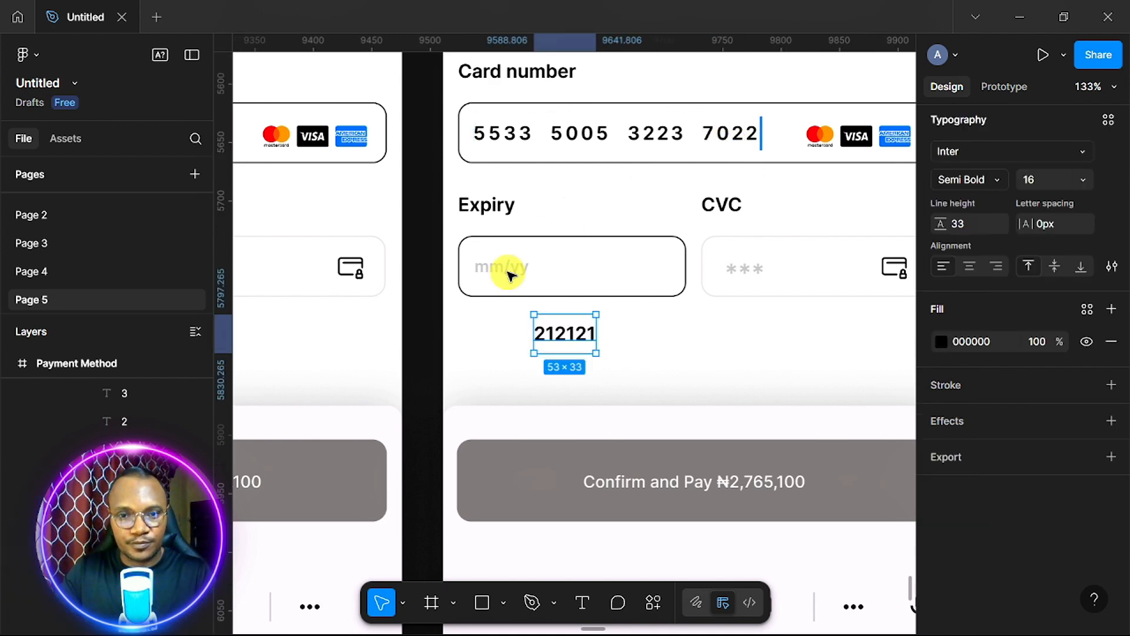
{"action": "double_click", "coordinate": [741, 136]}
{"action": "double_click", "coordinate": [519, 275]}
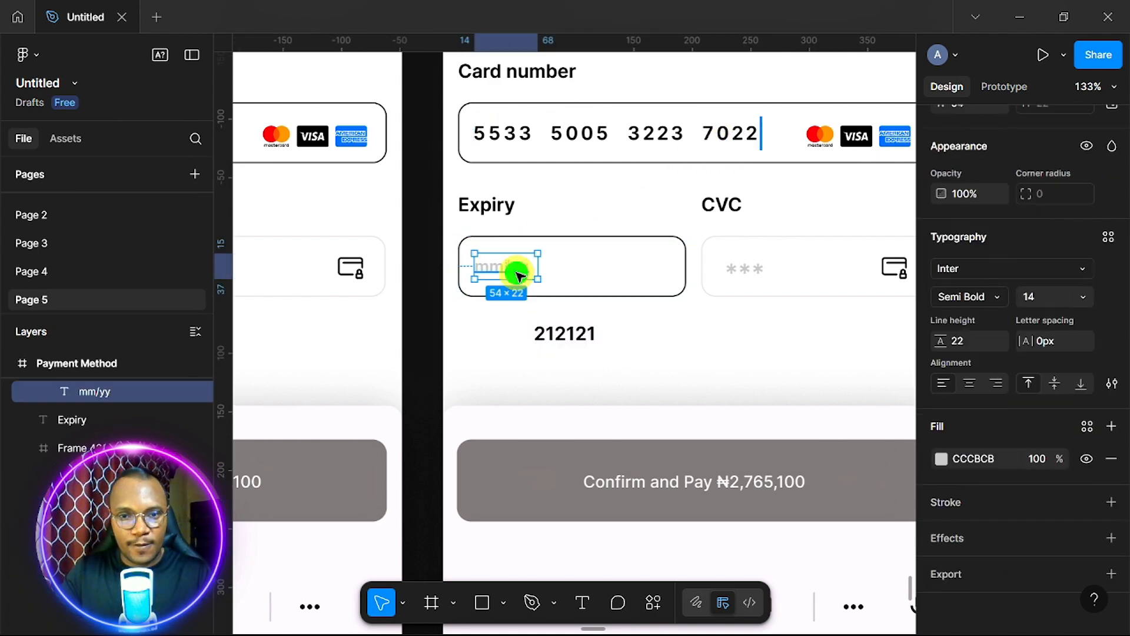
{"action": "right_click", "coordinate": [519, 275]}
{"action": "left_click", "coordinate": [564, 154]}
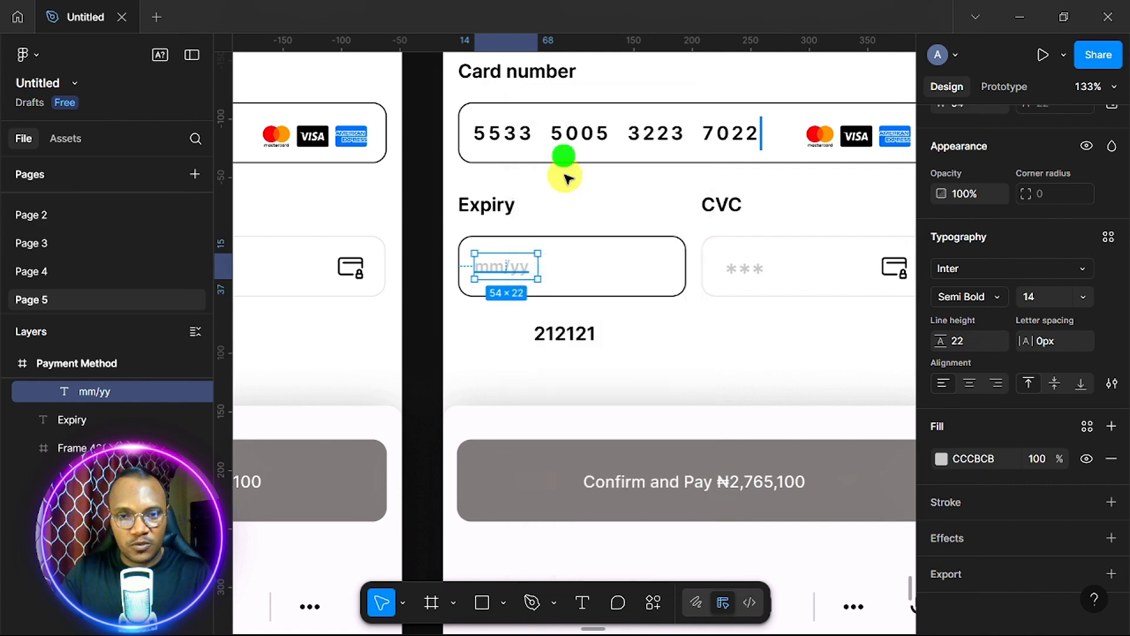
{"action": "left_click", "coordinate": [579, 334]}
{"action": "key", "text": "Delete"}
Delete the extra digit layers in the Expiry field until only 0 remains.
{"action": "scroll", "coordinate": [579, 336], "scroll_direction": "up", "scroll_amount": 3}
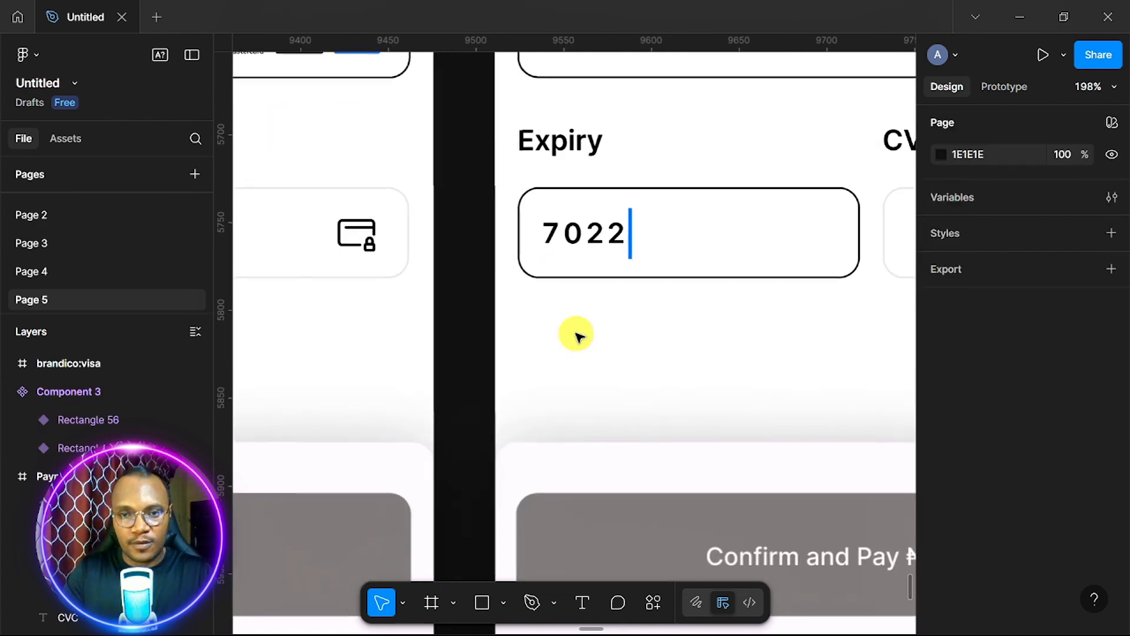
{"action": "left_click", "coordinate": [593, 242], "text": "ctrl"}
{"action": "left_click", "coordinate": [620, 236], "text": "ctrl"}
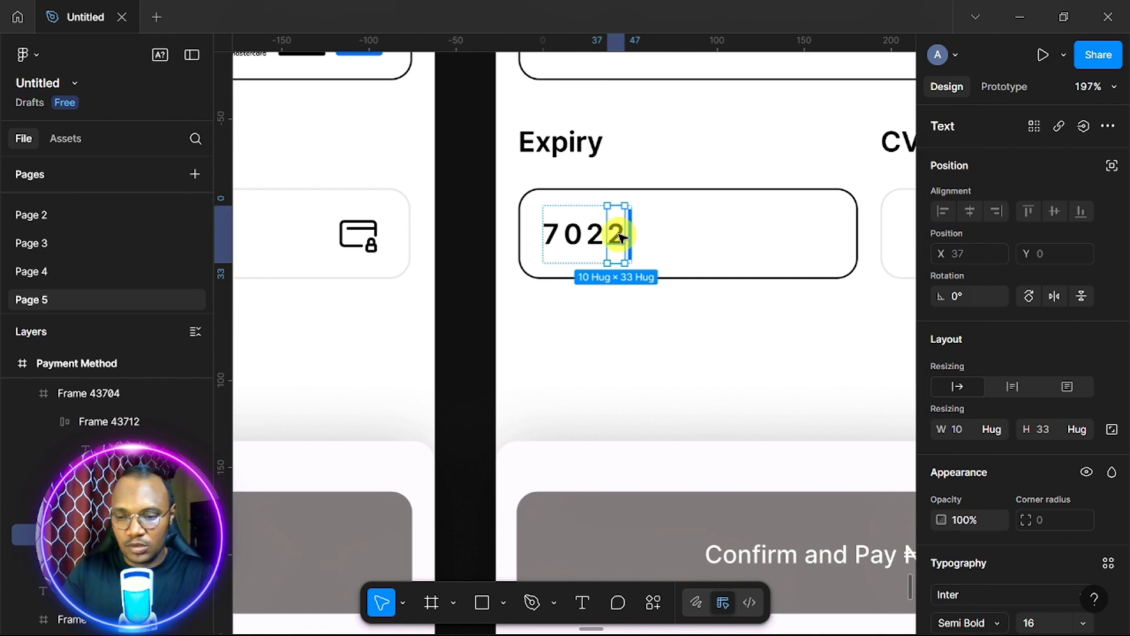
{"action": "key", "text": "Delete"}
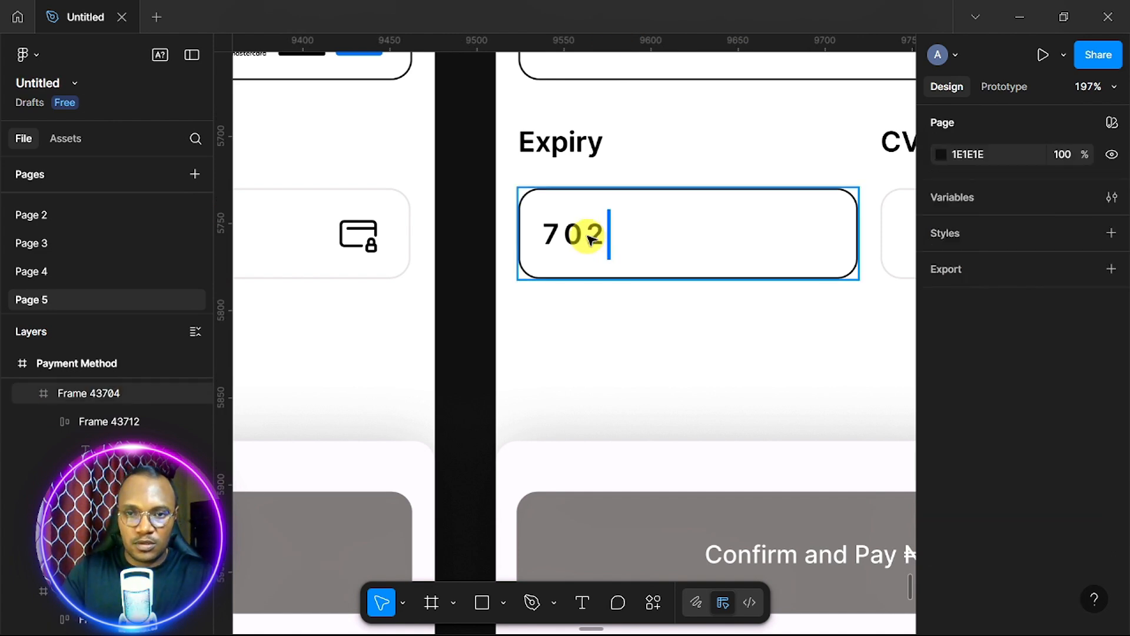
{"action": "left_click", "coordinate": [594, 238], "text": "ctrl"}
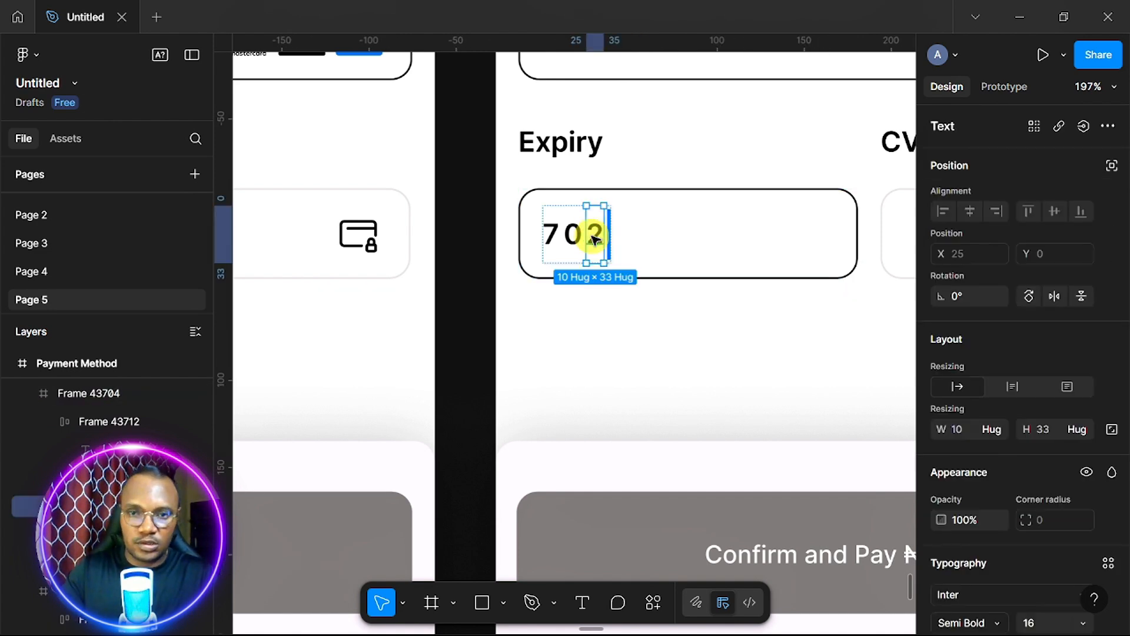
{"action": "key", "text": "Delete"}
{"action": "left_click", "coordinate": [573, 237]}
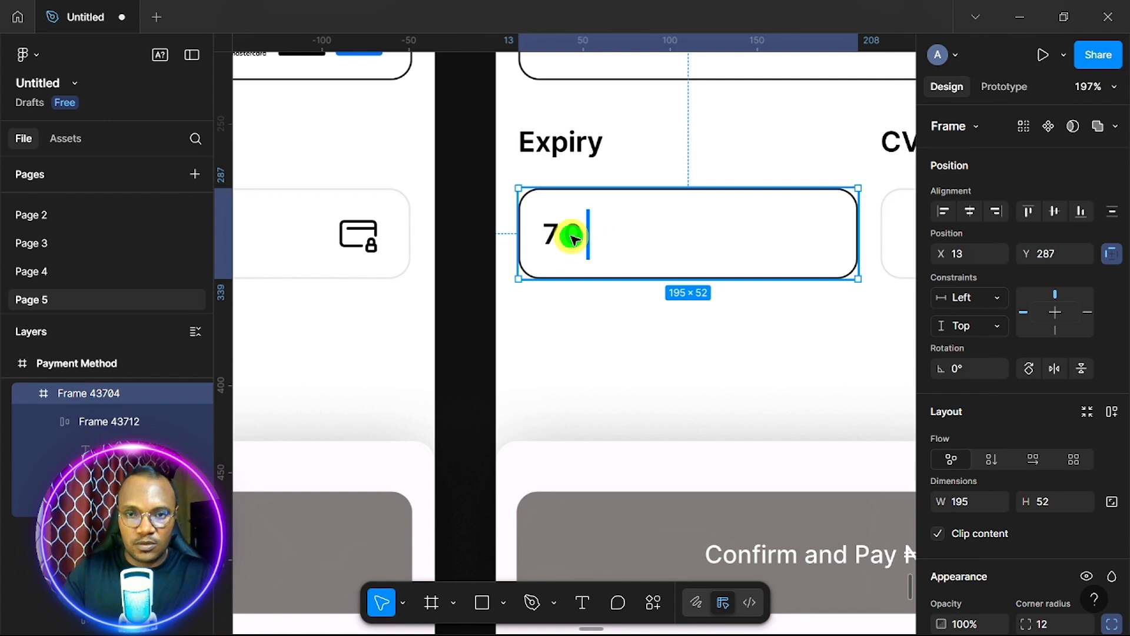
{"action": "left_click", "coordinate": [574, 237], "text": "ctrl"}
{"action": "key", "text": "Delete"}
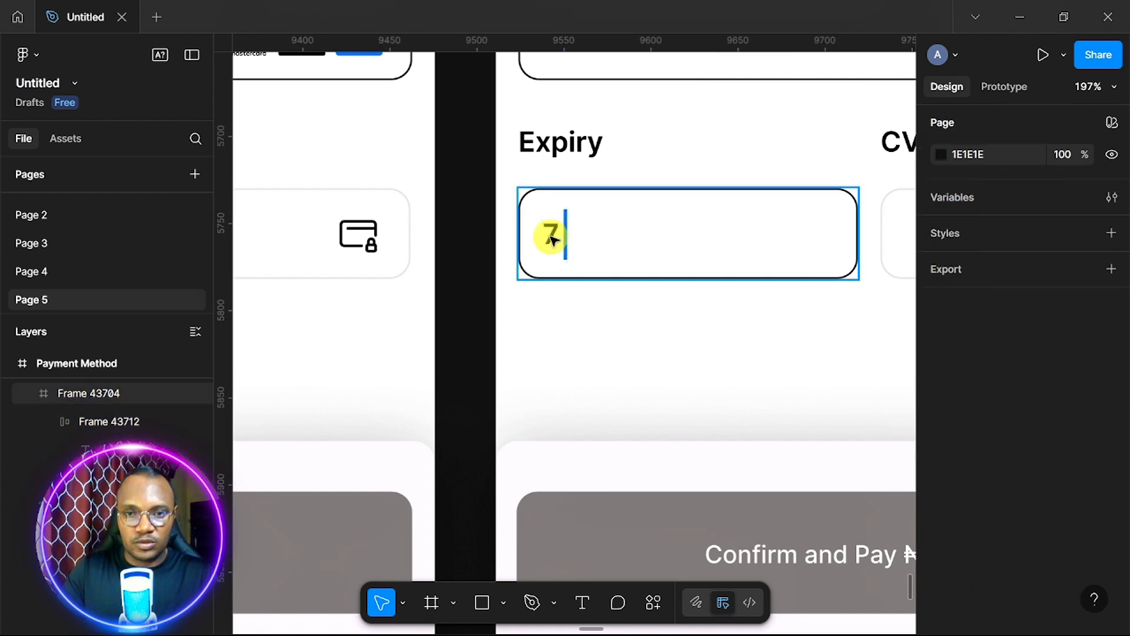
Check the Expiry text, then select the rightmost Payment Method frame.
{"action": "left_click", "coordinate": [553, 240]}
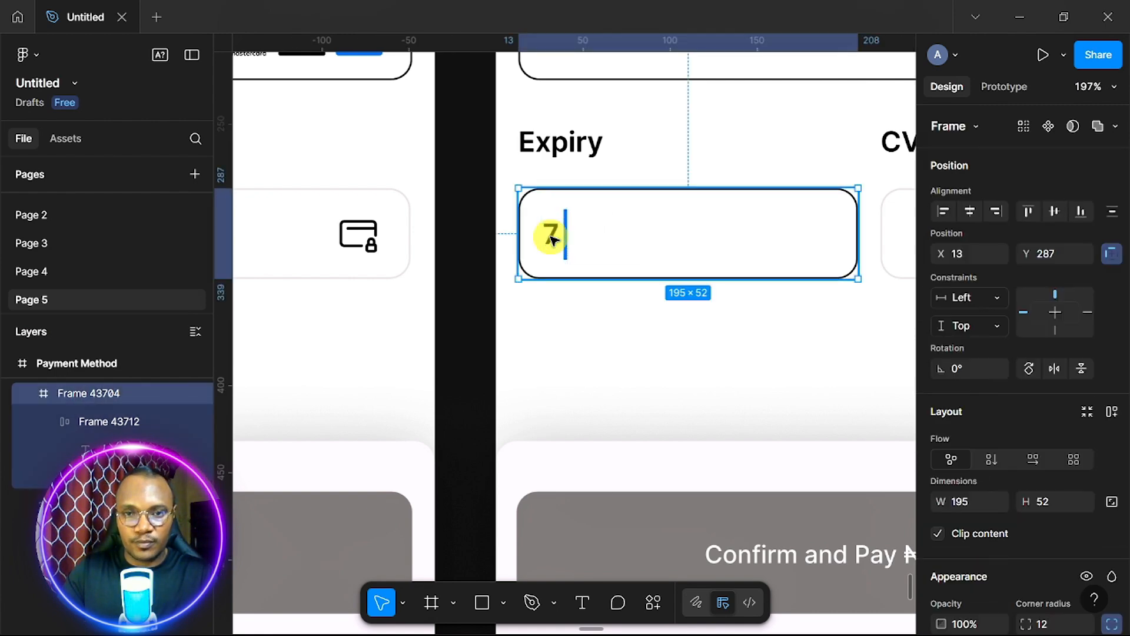
{"action": "double_click", "coordinate": [553, 240]}
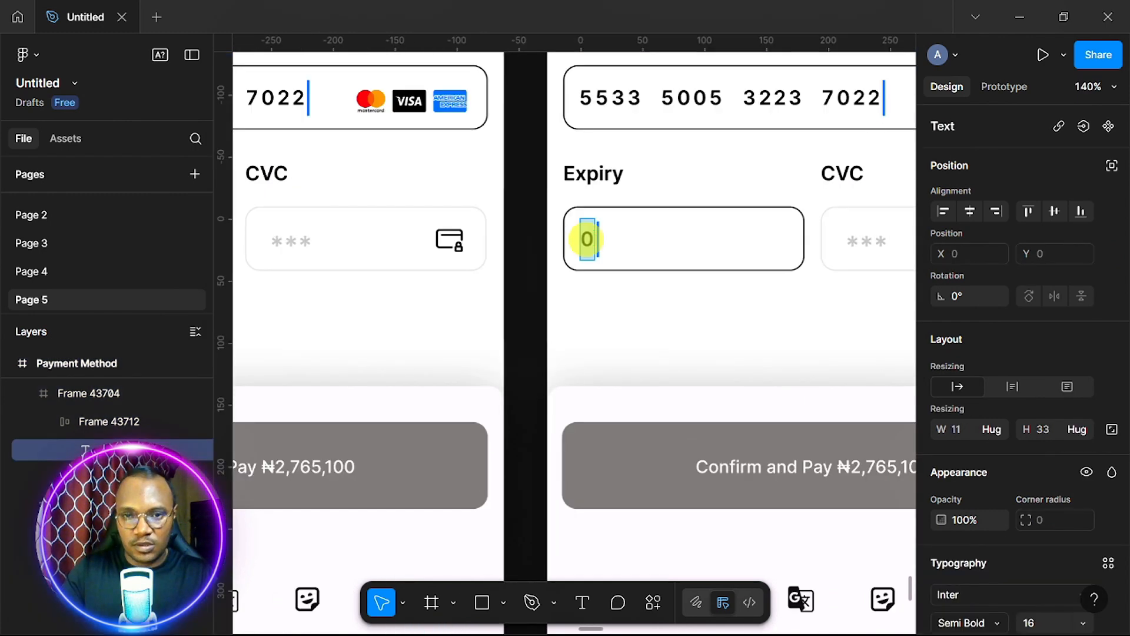
{"action": "scroll", "coordinate": [587, 239], "scroll_direction": "down", "scroll_amount": 5}
{"action": "left_click", "coordinate": [594, 102]}
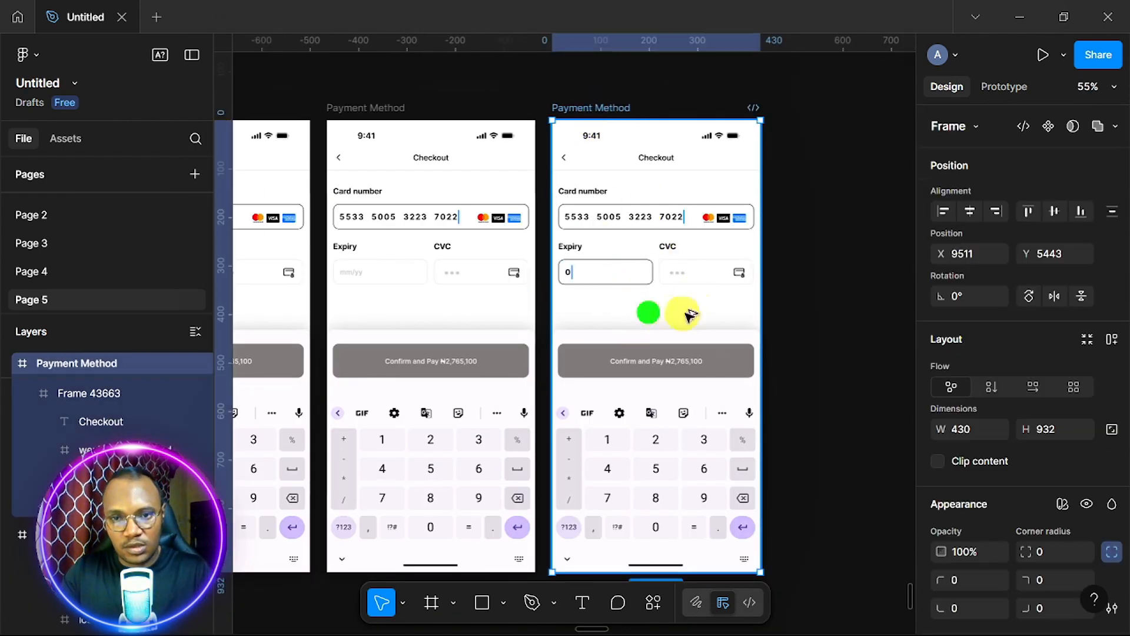
{"action": "left_click", "coordinate": [648, 312]}
Duplicate the Payment Method frame and delete the 0 from its Expiry field.
{"action": "key", "text": "ctrl+d"}
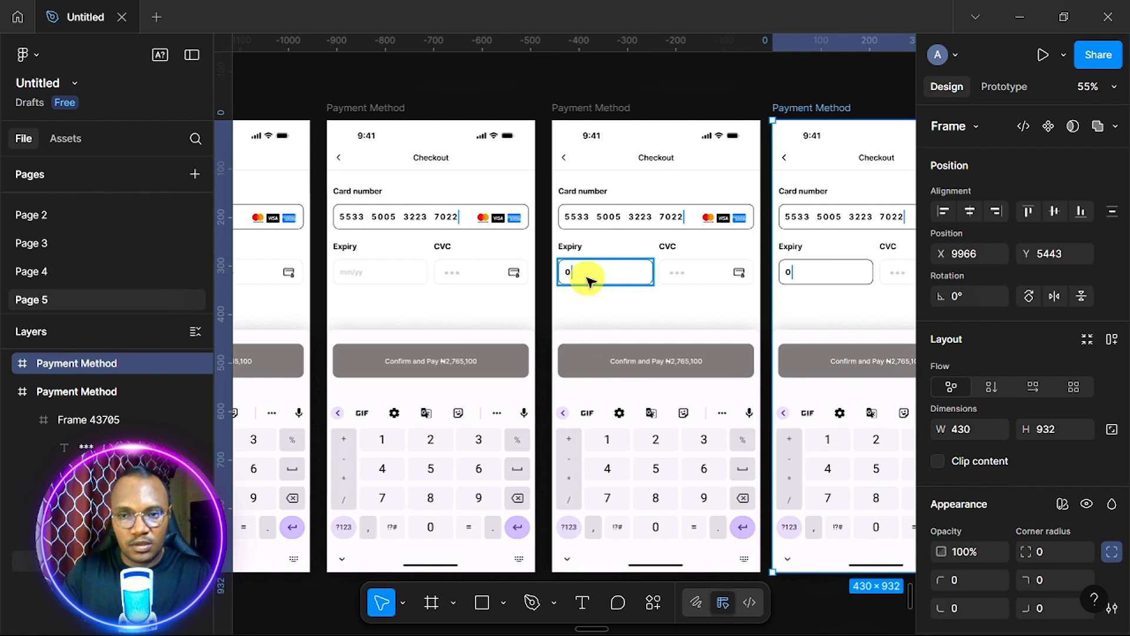
{"action": "scroll", "coordinate": [589, 281], "scroll_direction": "up", "scroll_amount": 5}
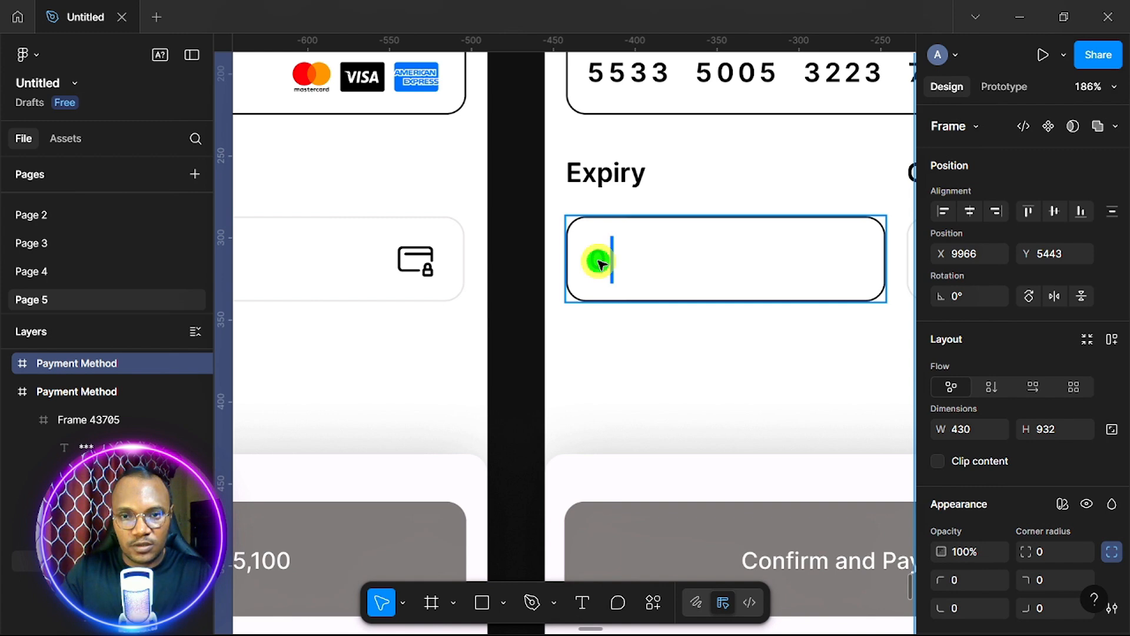
{"action": "double_click", "coordinate": [599, 264]}
{"action": "key", "text": "Delete"}
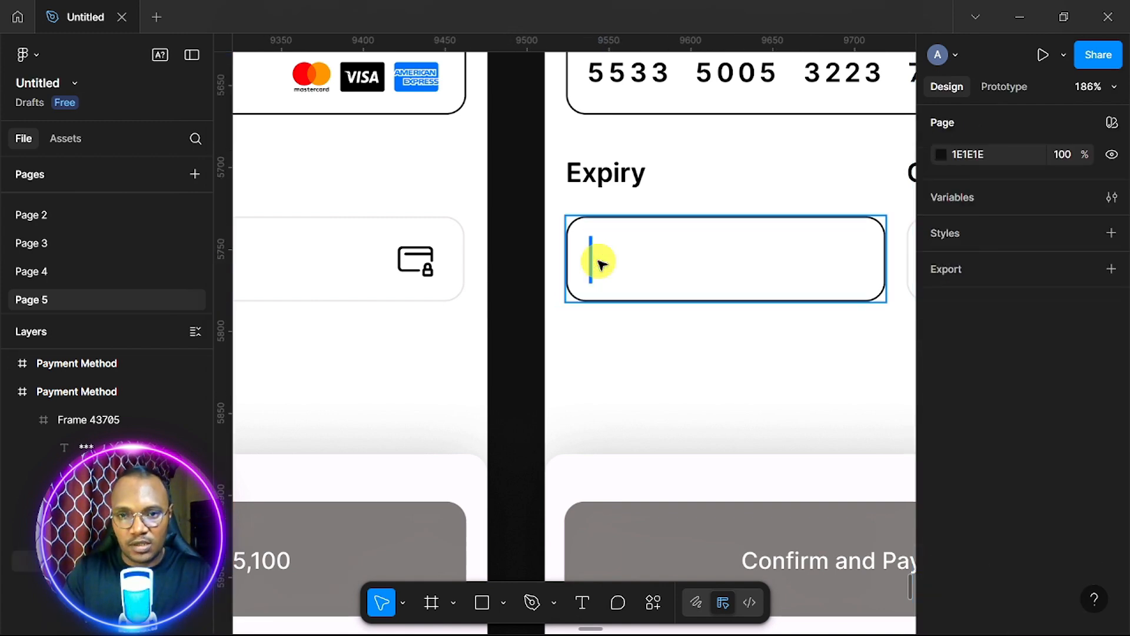
{"action": "scroll", "coordinate": [599, 264], "scroll_direction": "down", "scroll_amount": 5}
{"action": "scroll", "coordinate": [599, 264], "scroll_direction": "up", "scroll_amount": 5}
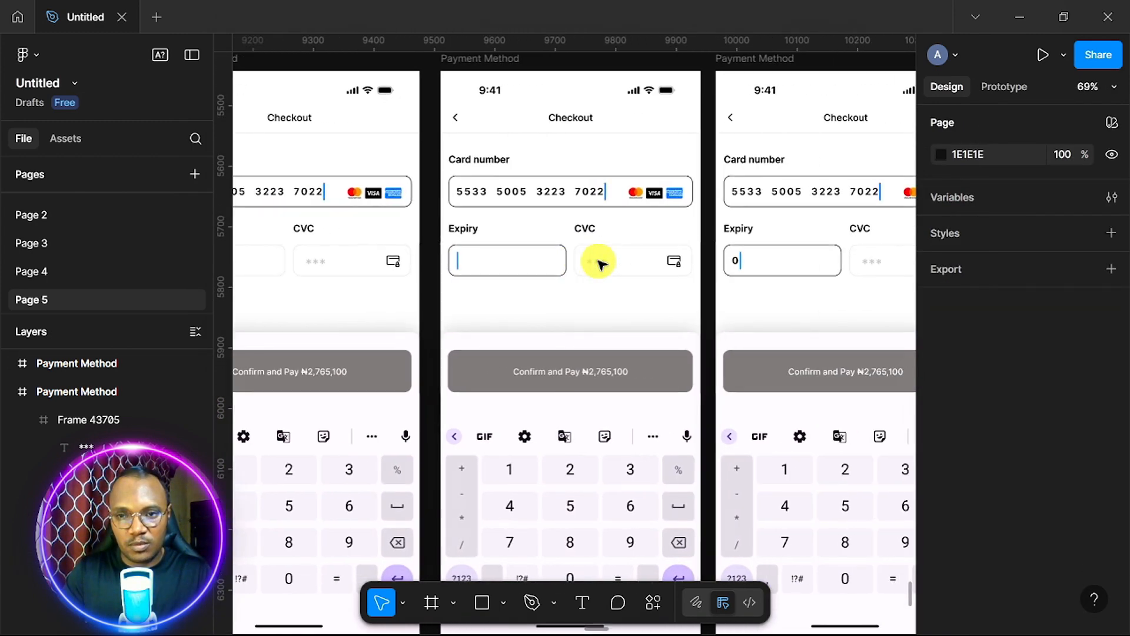
{"action": "scroll", "coordinate": [599, 263], "scroll_direction": "right", "scroll_amount": 2}
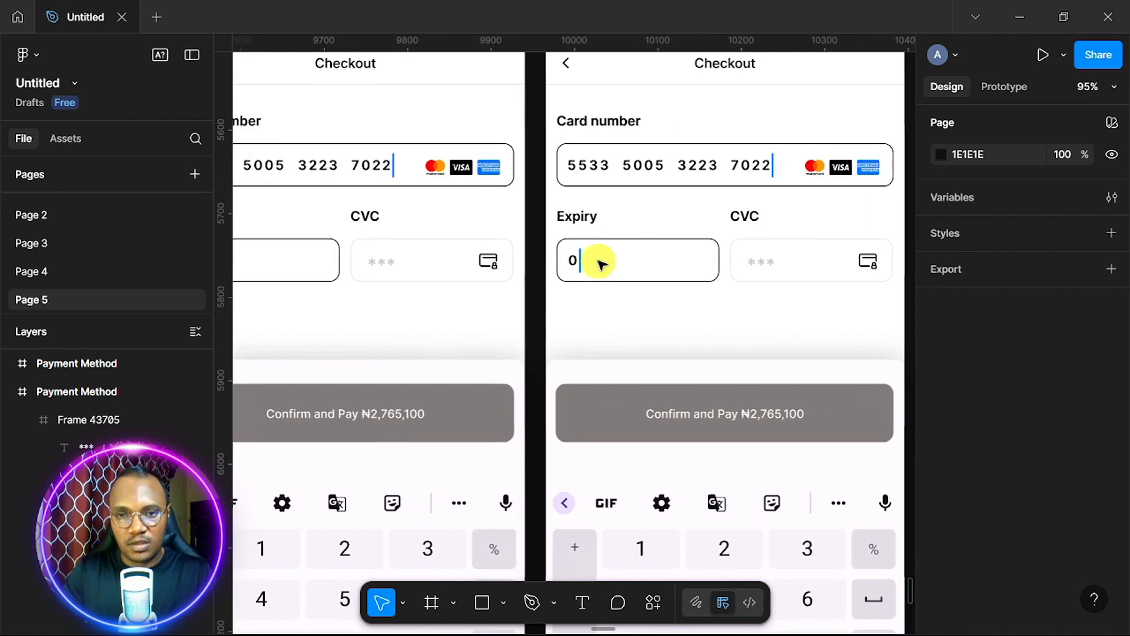
{"action": "scroll", "coordinate": [600, 263], "scroll_direction": "up", "scroll_amount": 5}
{"action": "scroll", "coordinate": [562, 267], "scroll_direction": "down", "scroll_amount": 6}
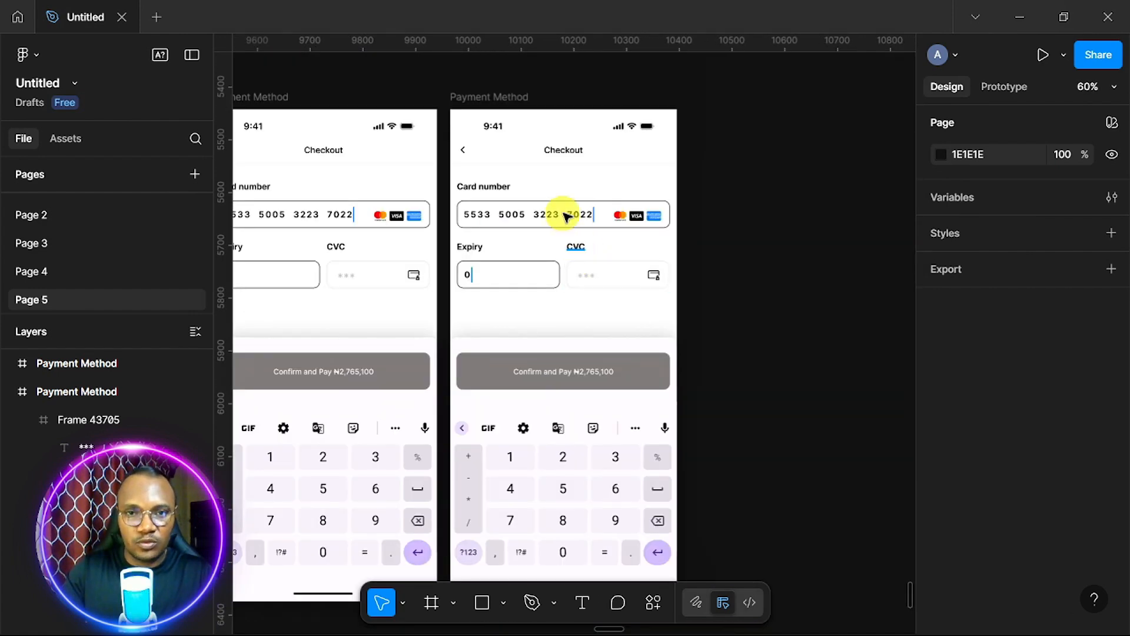
Duplicate the middle frame, space it evenly, and make its Expiry field read 05.
{"action": "left_click", "coordinate": [504, 101]}
{"action": "key", "text": "ctrl+d"}
{"action": "left_click_drag", "start_coordinate": [803, 315], "coordinate": [816, 316]}
{"action": "scroll", "coordinate": [767, 273], "scroll_direction": "up", "scroll_amount": 5}
{"action": "double_click", "coordinate": [599, 281]}
{"action": "double_click", "coordinate": [599, 281]}
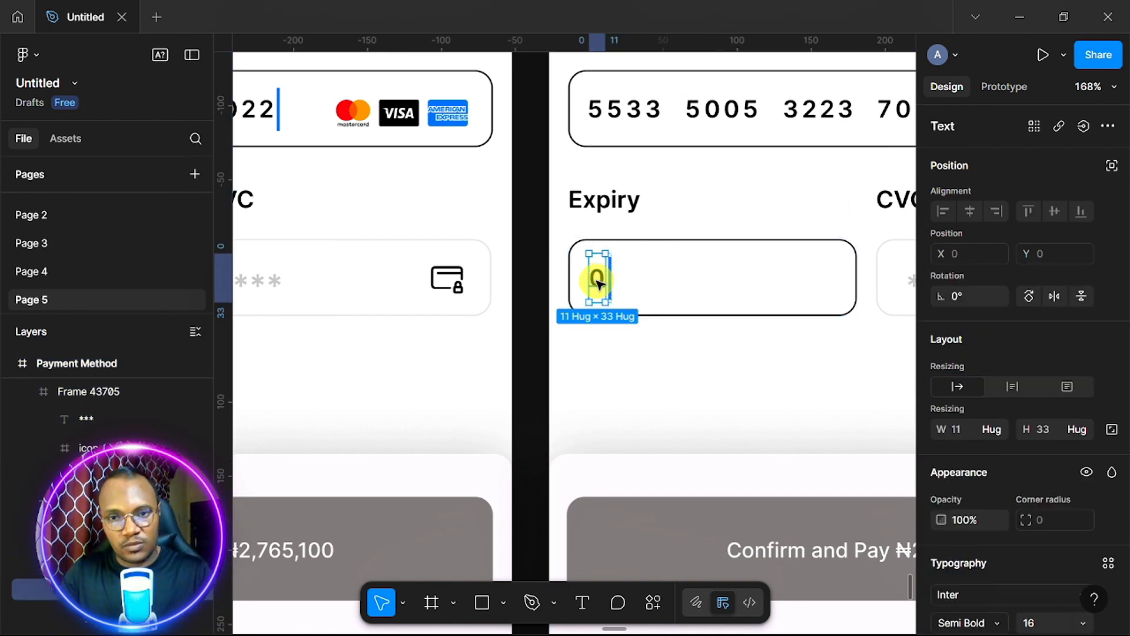
{"action": "left_click_drag", "start_coordinate": [598, 283], "coordinate": [618, 286]}
{"action": "double_click", "coordinate": [619, 283]}
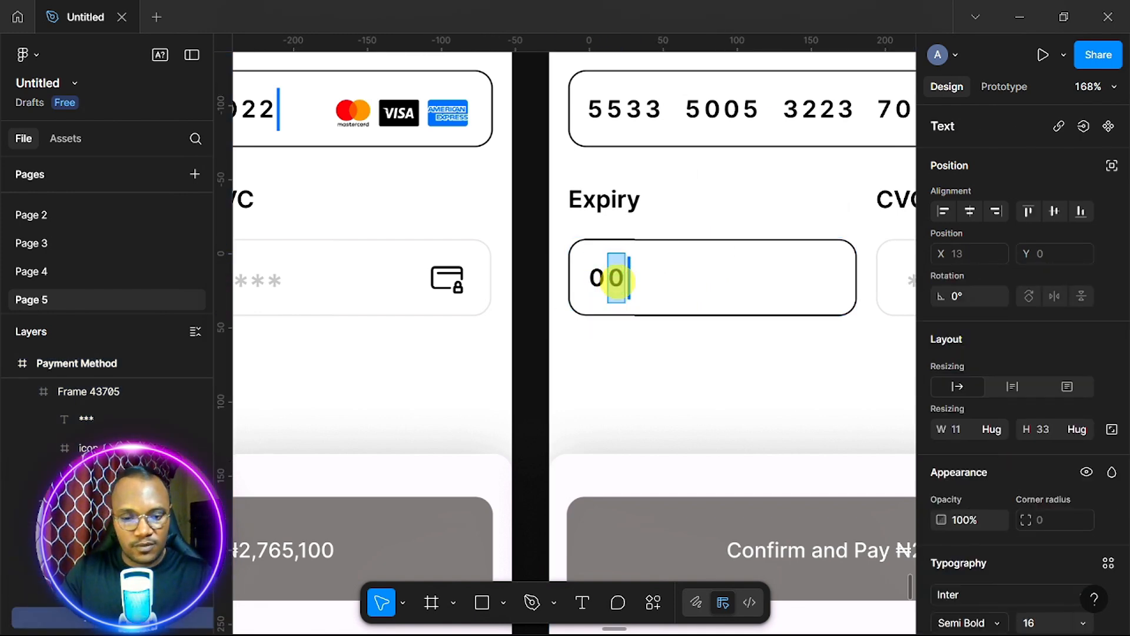
{"action": "type", "text": "5"}
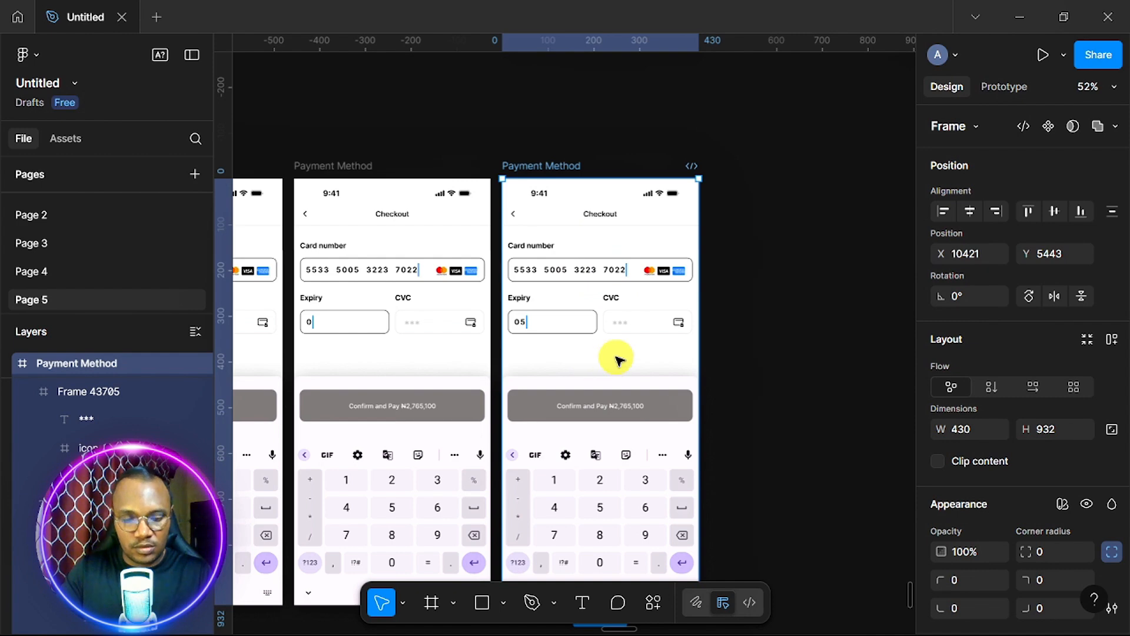
Duplicate the frame again, extend its Expiry to 05/, and copy the slash character.
{"action": "key", "text": "ctrl+d"}
{"action": "scroll", "coordinate": [777, 346], "scroll_direction": "up", "scroll_amount": 10, "text": "ctrl"}
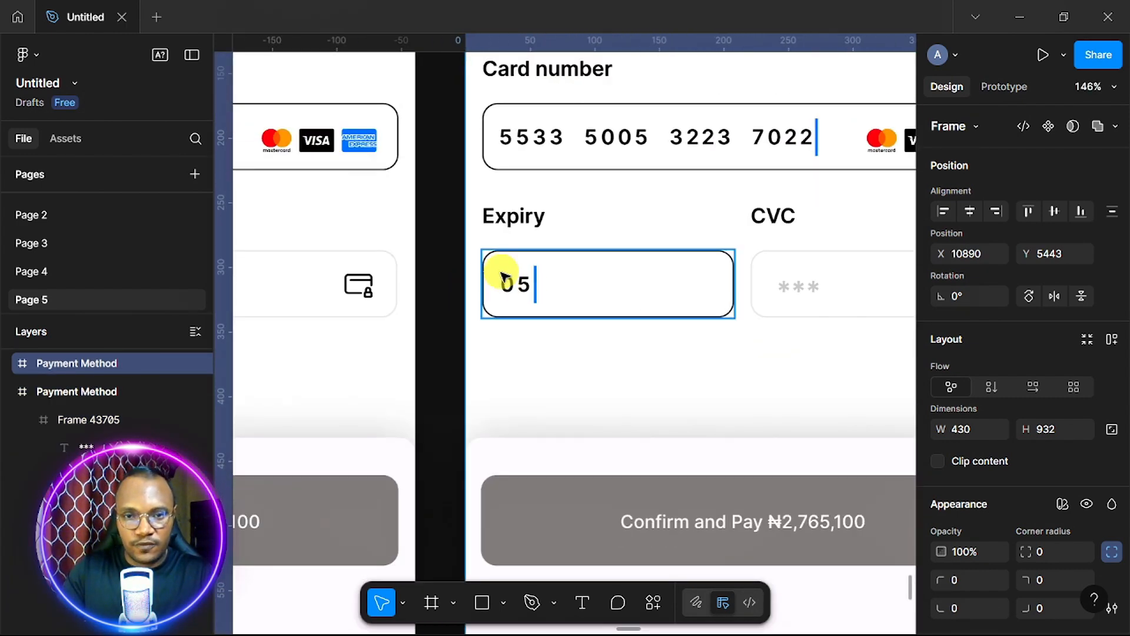
{"action": "left_click", "coordinate": [518, 284]}
{"action": "double_click", "coordinate": [525, 285]}
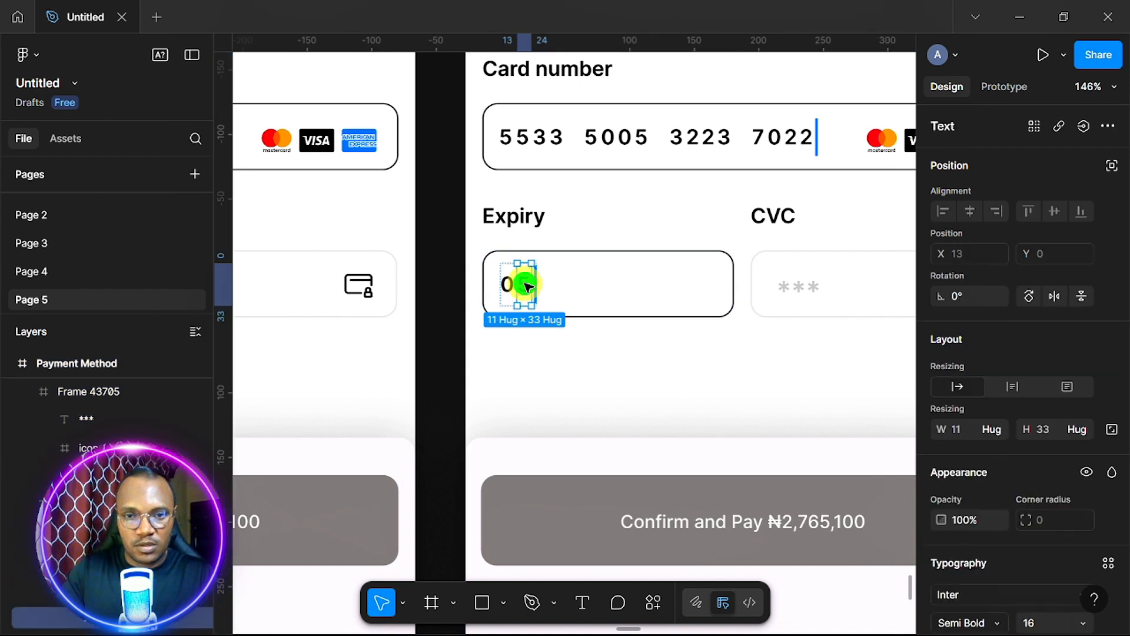
{"action": "key", "text": "ctrl+d"}
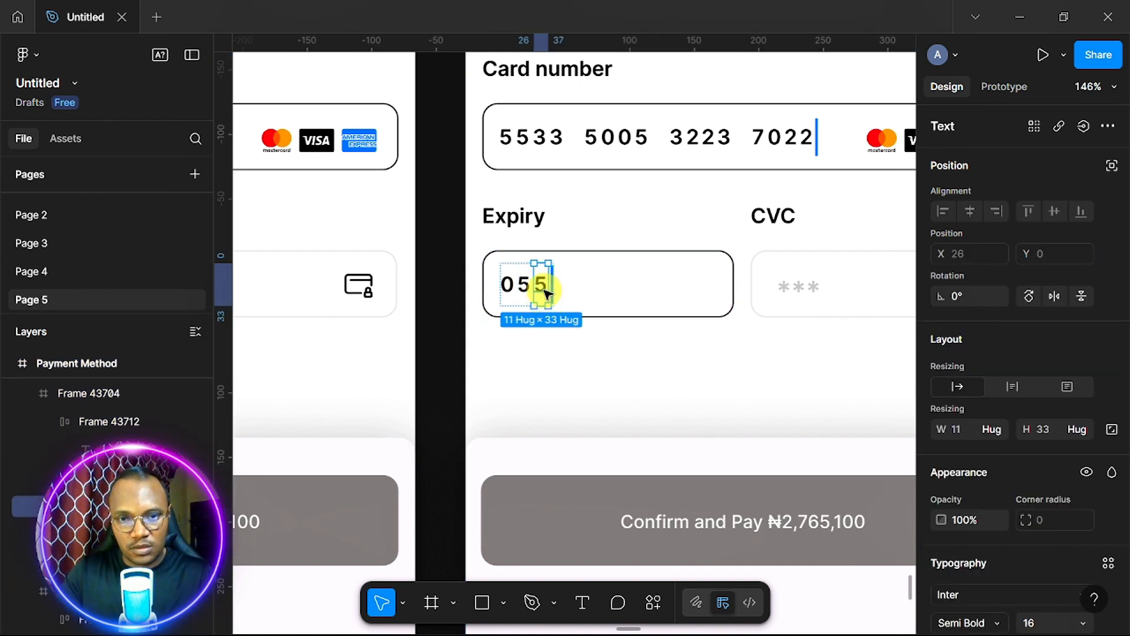
{"action": "double_click", "coordinate": [545, 288]}
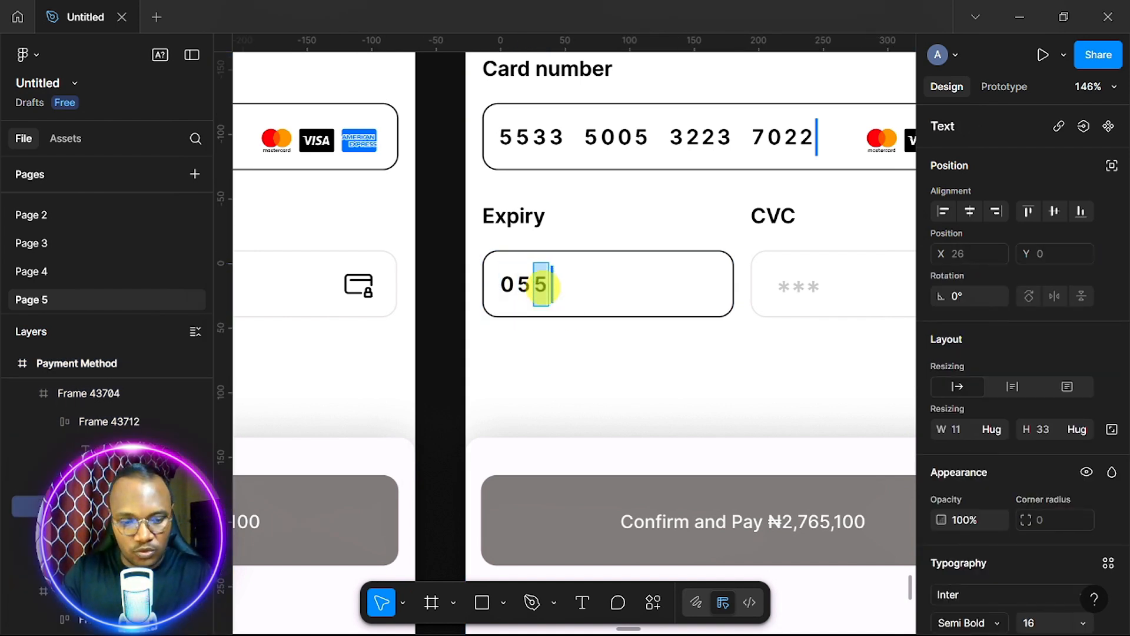
{"action": "type", "text": "/"}
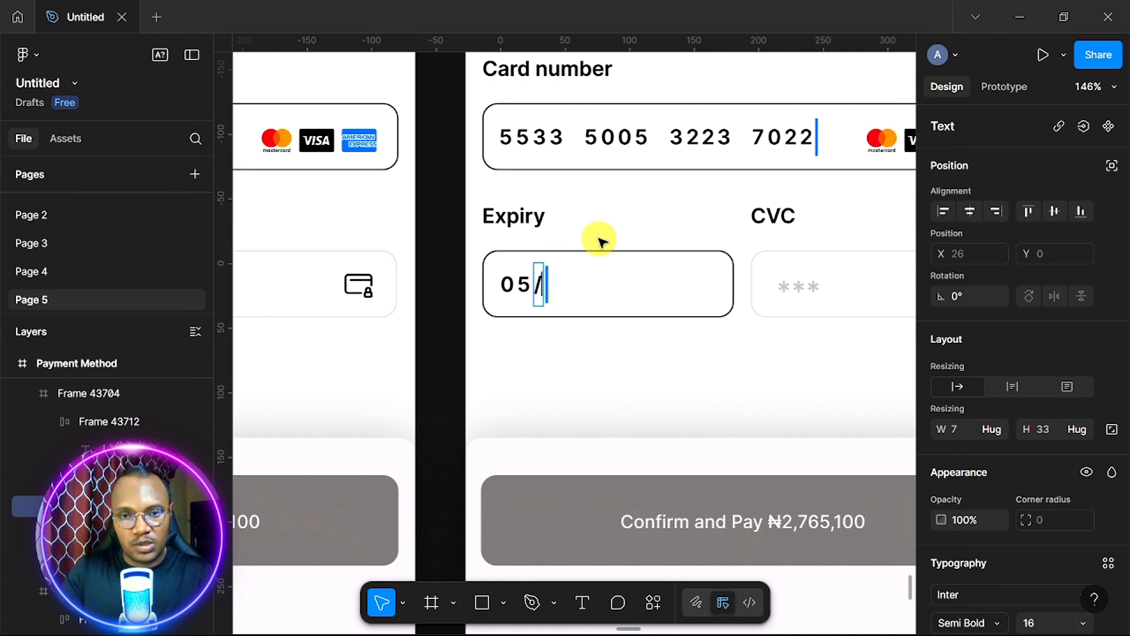
{"action": "key", "text": "Escape"}
{"action": "key", "text": "ctrl+d"}
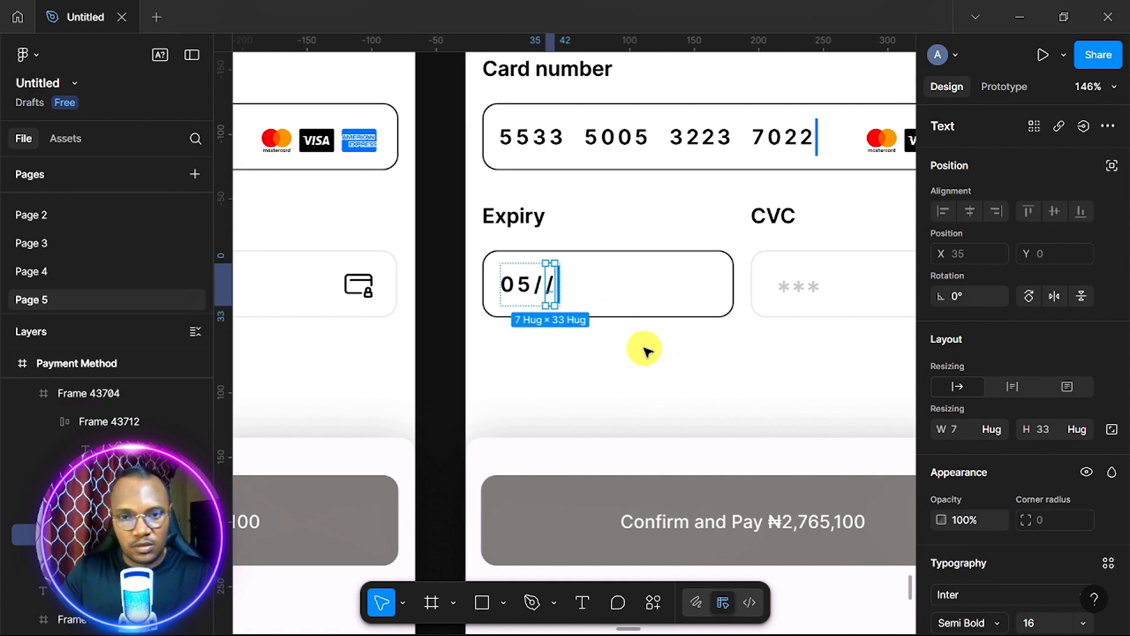
Change the expiry text in the newest checkout frame to 05/28.
{"action": "double_click", "coordinate": [553, 285]}
{"action": "type", "text": "2"}
{"action": "scroll", "coordinate": [755, 400], "scroll_direction": "down", "scroll_amount": 5}
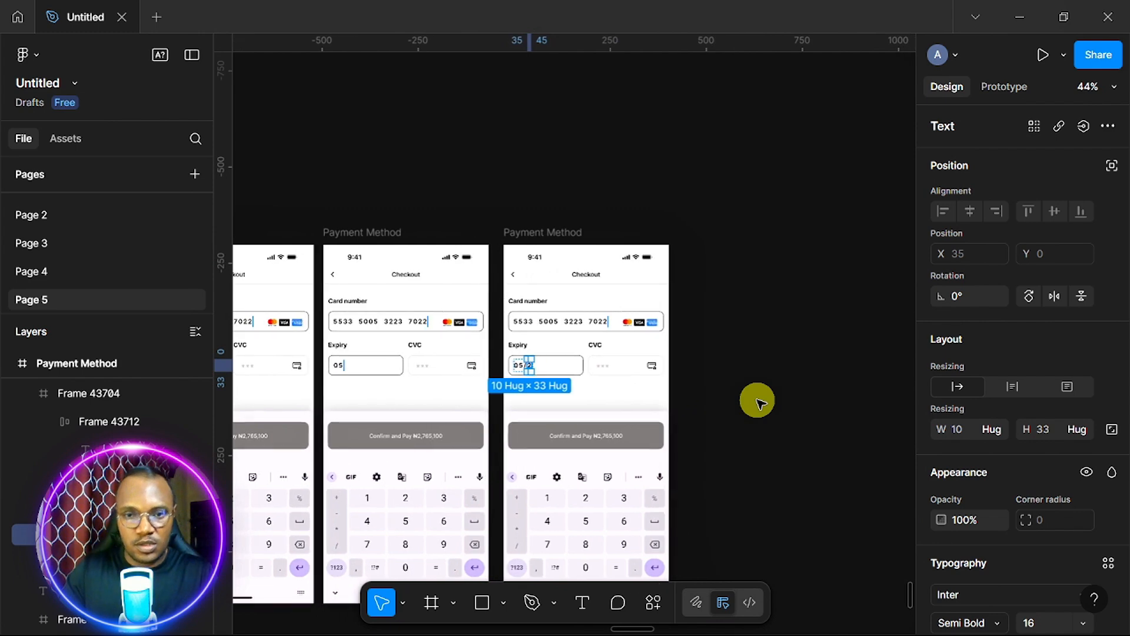
{"action": "left_click", "coordinate": [613, 391]}
{"action": "scroll", "coordinate": [477, 222], "scroll_direction": "up", "scroll_amount": 5}
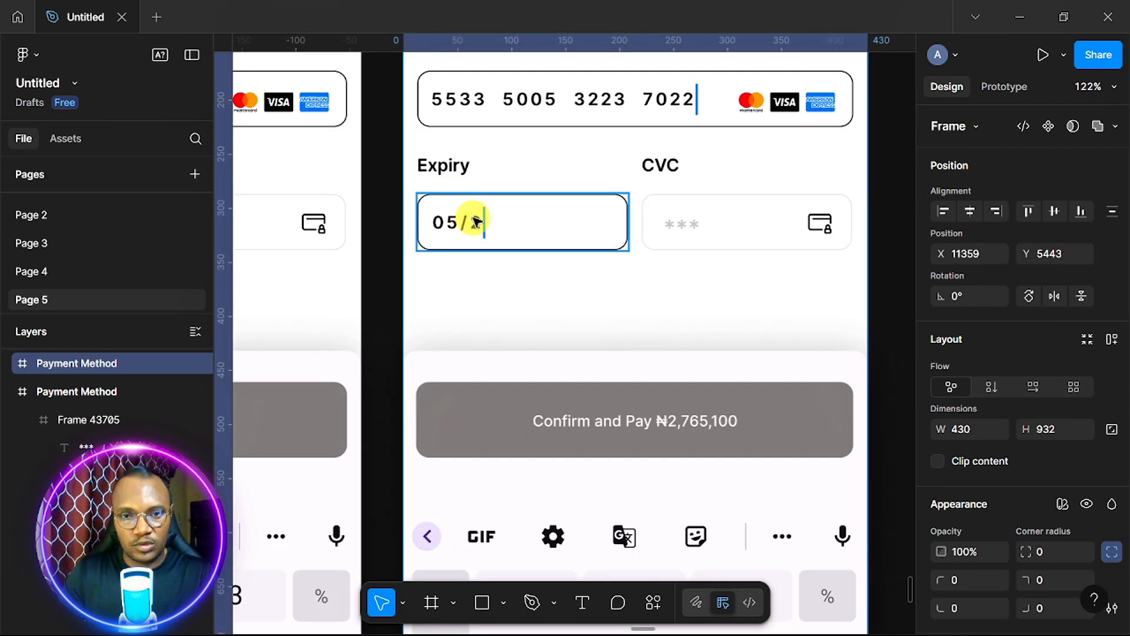
{"action": "left_click", "coordinate": [487, 221]}
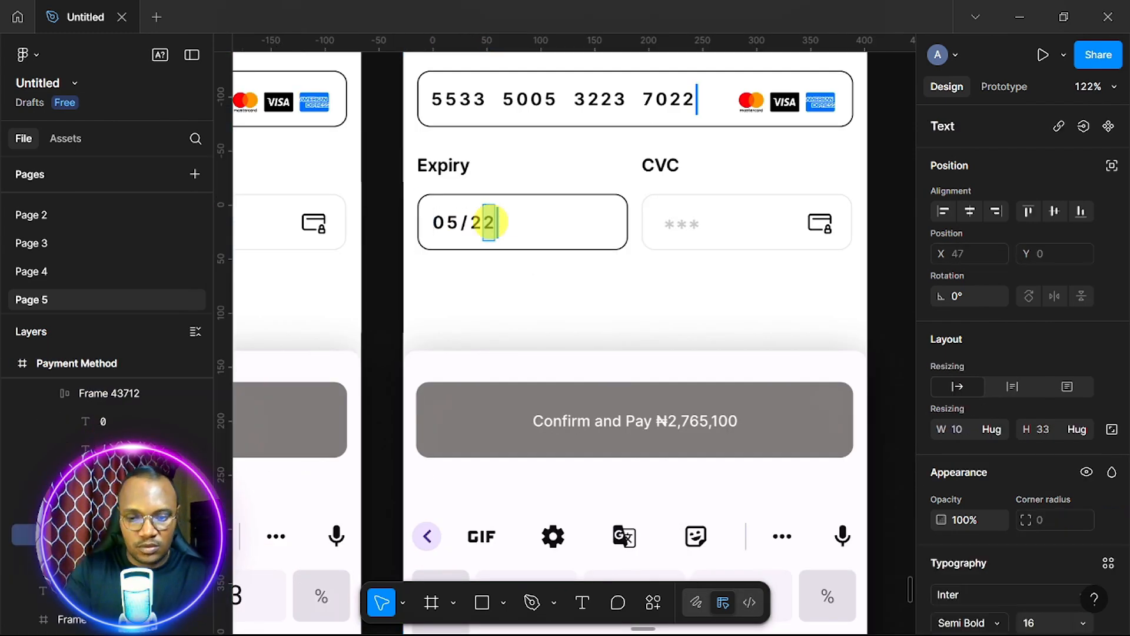
{"action": "type", "text": "8"}
Select the whole 05/28 expiry value group.
{"action": "left_click", "coordinate": [734, 291]}
{"action": "scroll", "coordinate": [737, 295], "scroll_direction": "down", "scroll_amount": 3}
{"action": "scroll", "coordinate": [436, 253], "scroll_direction": "up", "scroll_amount": 4}
{"action": "double_click", "coordinate": [404, 258]}
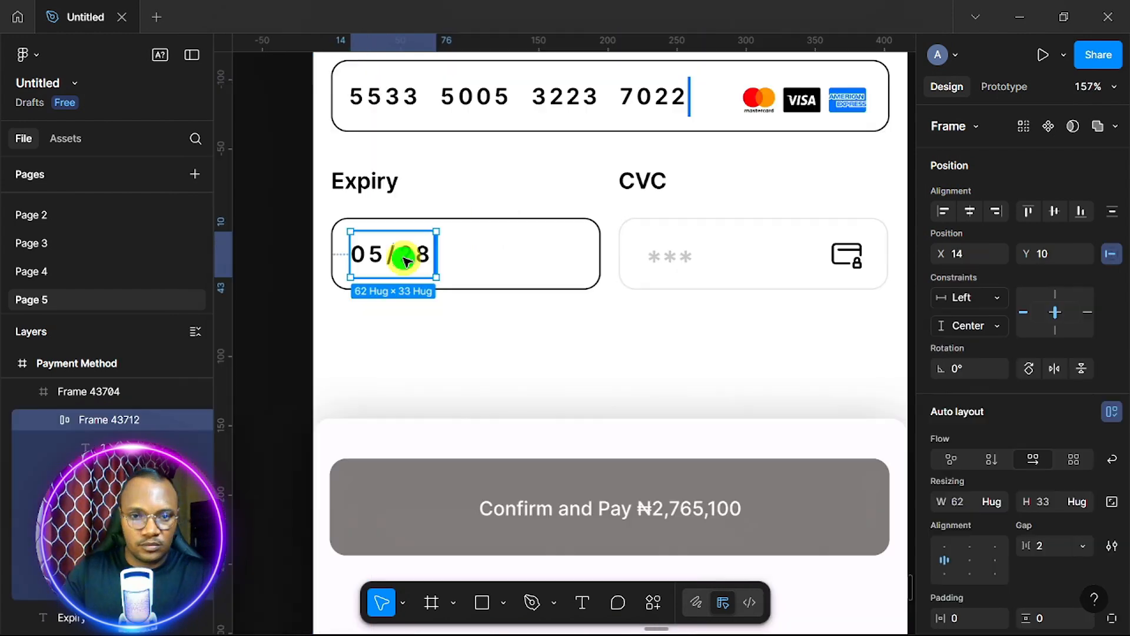
Paste a copy of the 05/28 group and select the CVC placeholder asterisks.
{"action": "key", "text": "ctrl+c"}
{"action": "key", "text": "ctrl+v"}
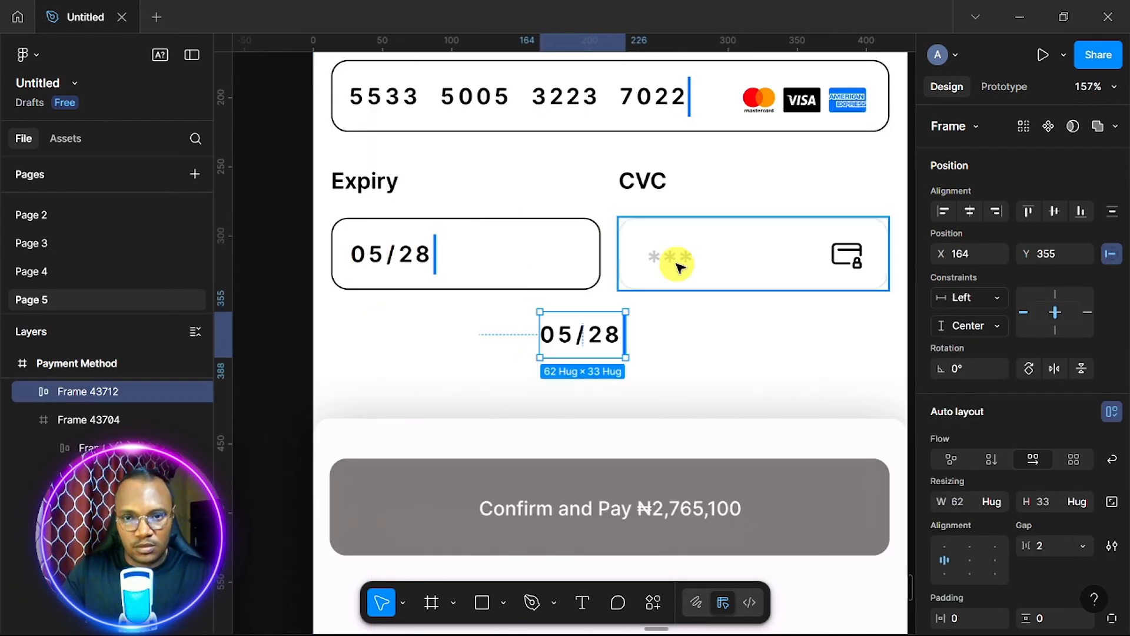
{"action": "left_click", "coordinate": [676, 264]}
{"action": "left_click", "coordinate": [680, 266]}
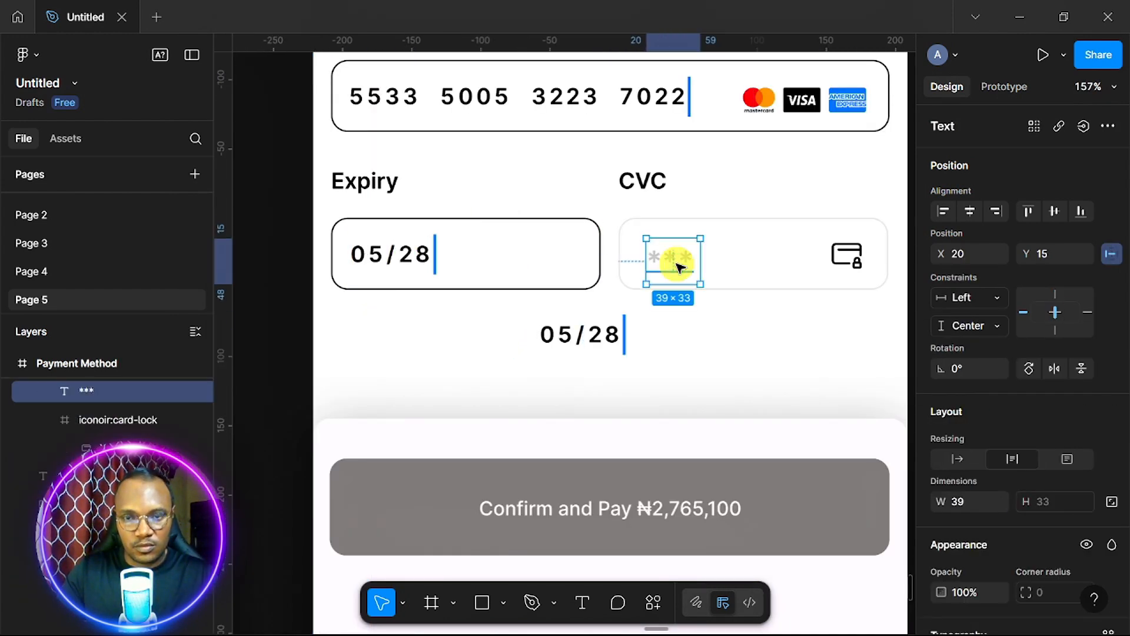
{"action": "key", "text": "ctrl+z"}
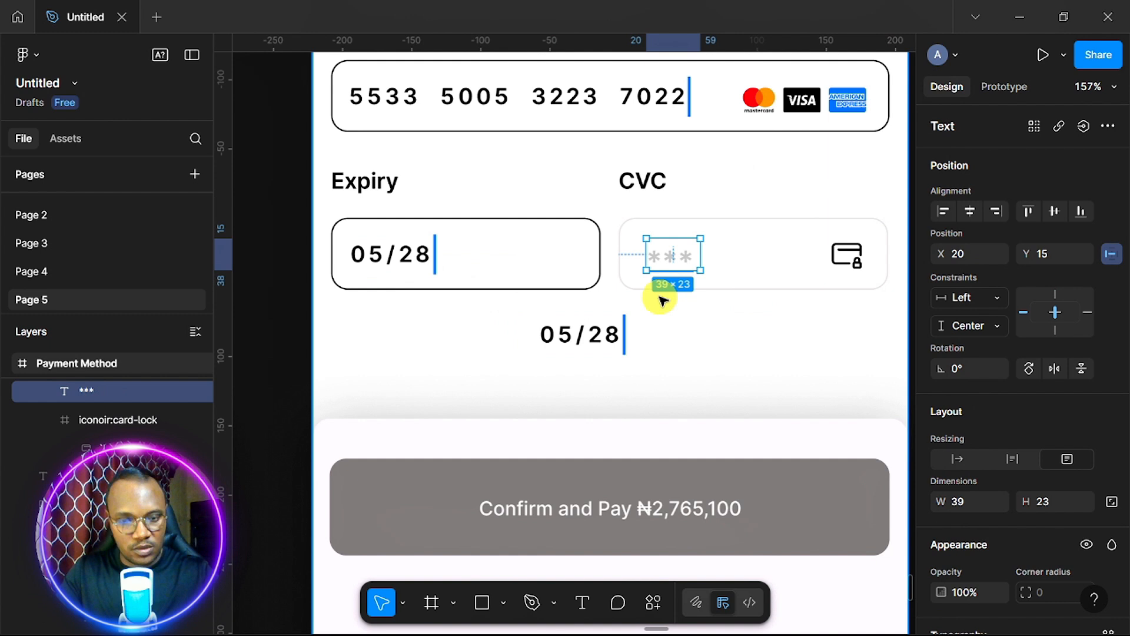
Reduce the copy to its 0, replace it with the asterisks, and shrink the text height to 25.
{"action": "left_click", "coordinate": [582, 338]}
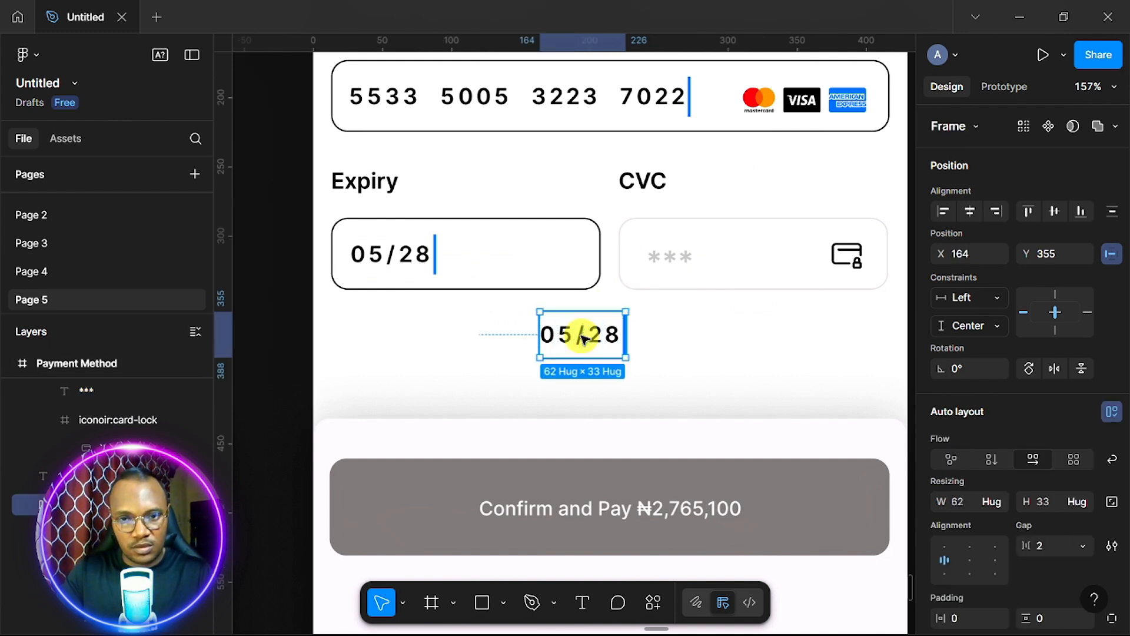
{"action": "left_click", "coordinate": [568, 340], "text": "shift"}
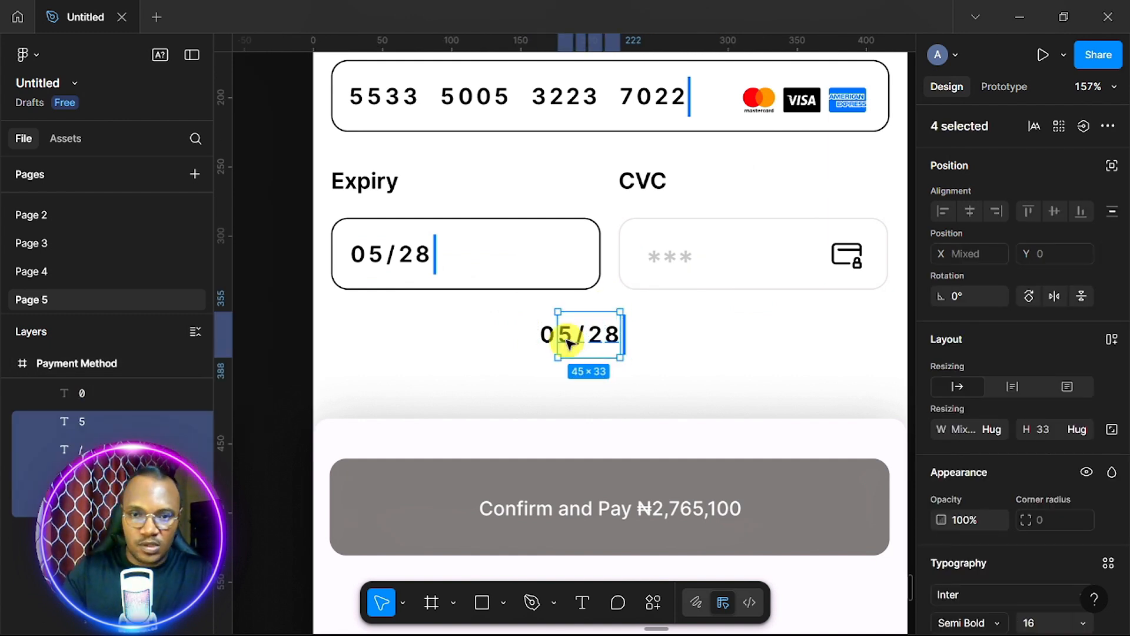
{"action": "key", "text": "Delete"}
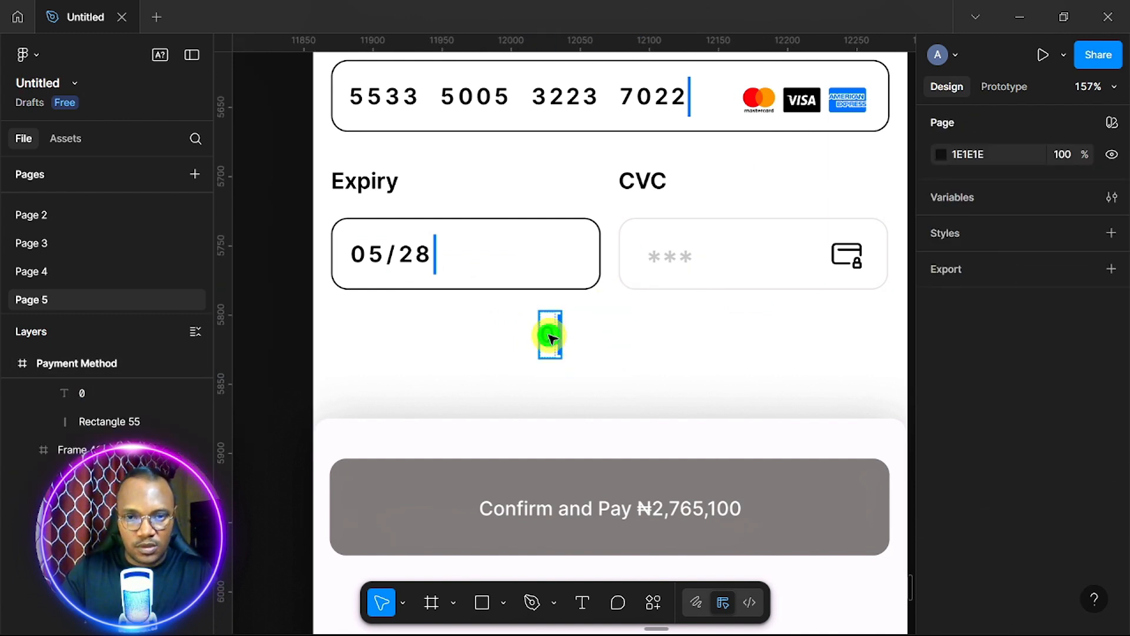
{"action": "left_click", "coordinate": [549, 337]}
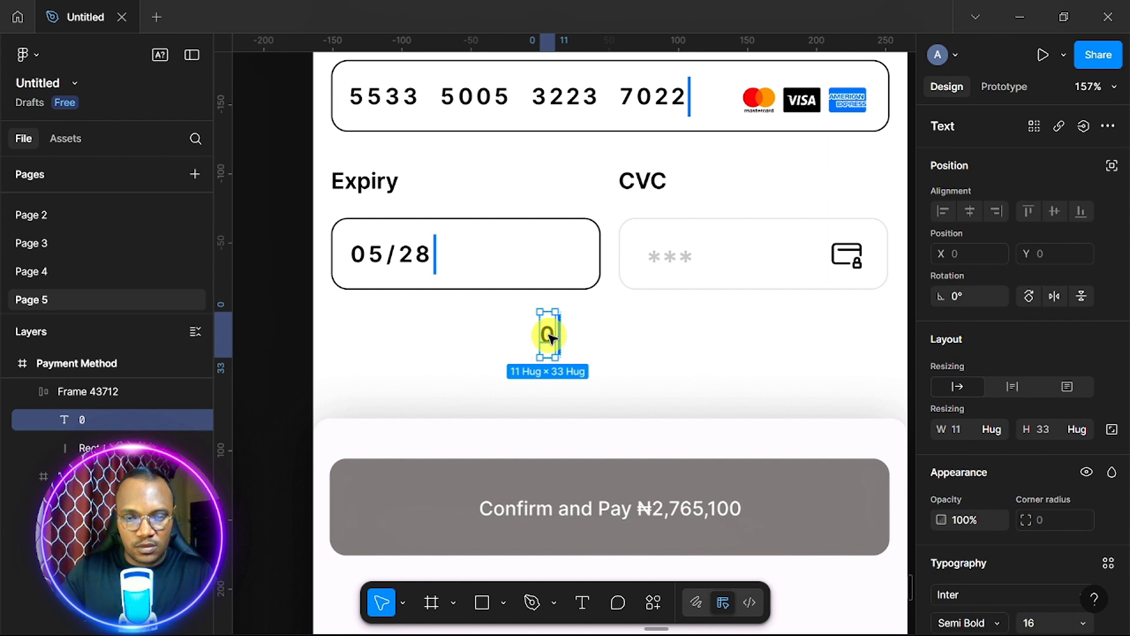
{"action": "right_click", "coordinate": [549, 337]}
{"action": "left_click", "coordinate": [624, 147]}
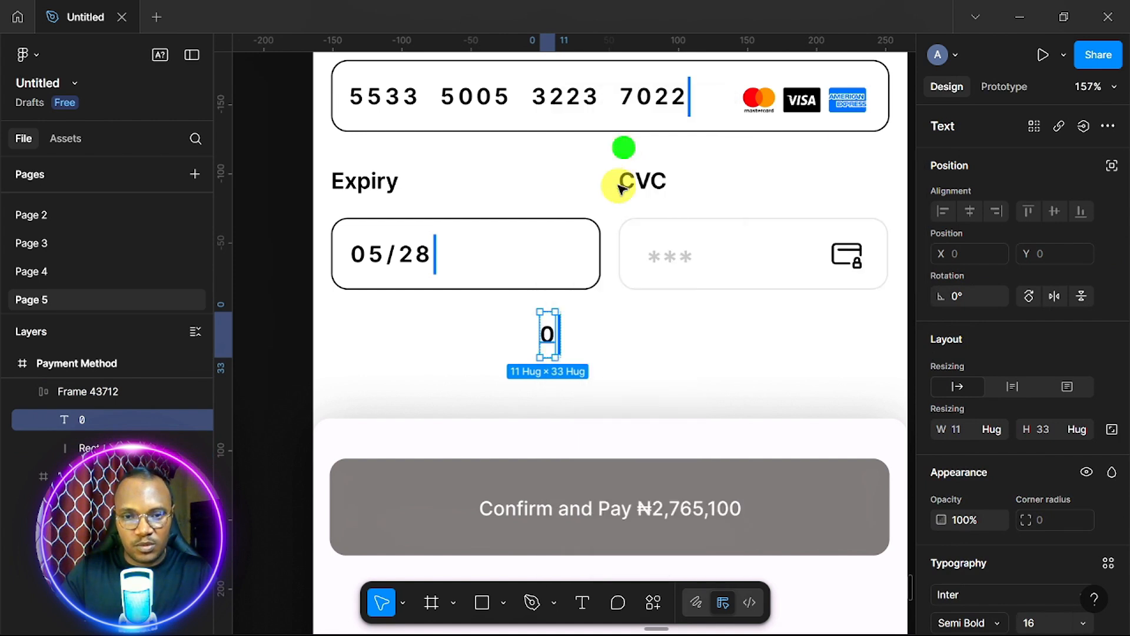
{"action": "scroll", "coordinate": [589, 341], "scroll_direction": "up", "scroll_amount": 5}
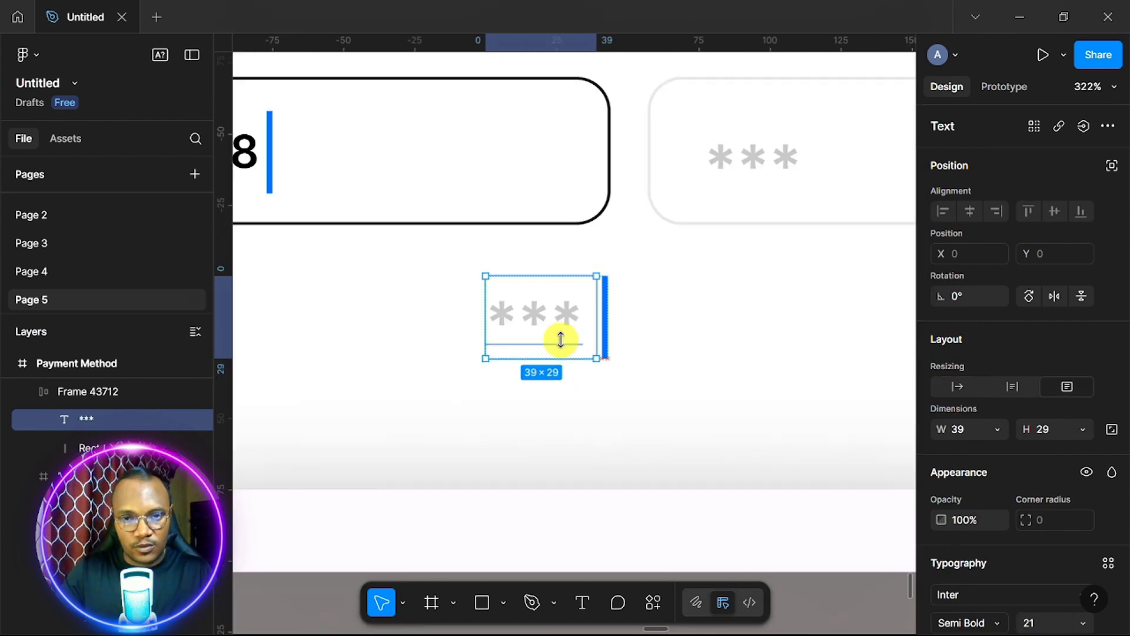
{"action": "left_click_drag", "start_coordinate": [560, 339], "coordinate": [560, 345]}
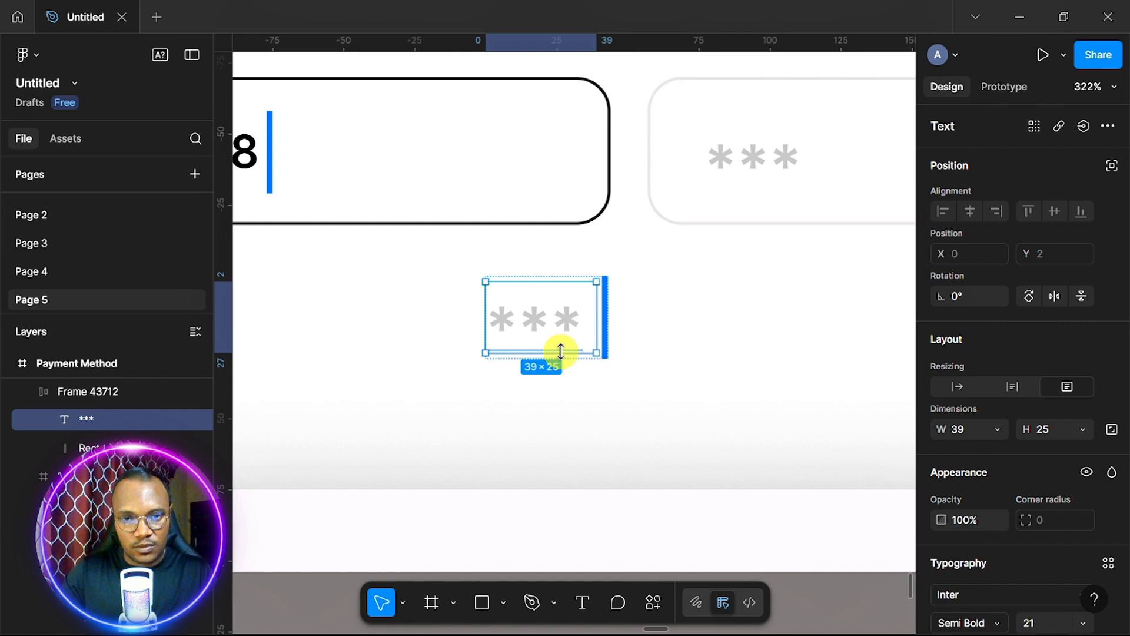
{"action": "left_click", "coordinate": [649, 336]}
Cut the asterisk-and-caret group and paste it over the CVC placeholder asterisks.
{"action": "scroll", "coordinate": [648, 334], "scroll_direction": "down", "scroll_amount": 5}
{"action": "scroll", "coordinate": [589, 338], "scroll_direction": "right", "scroll_amount": 3}
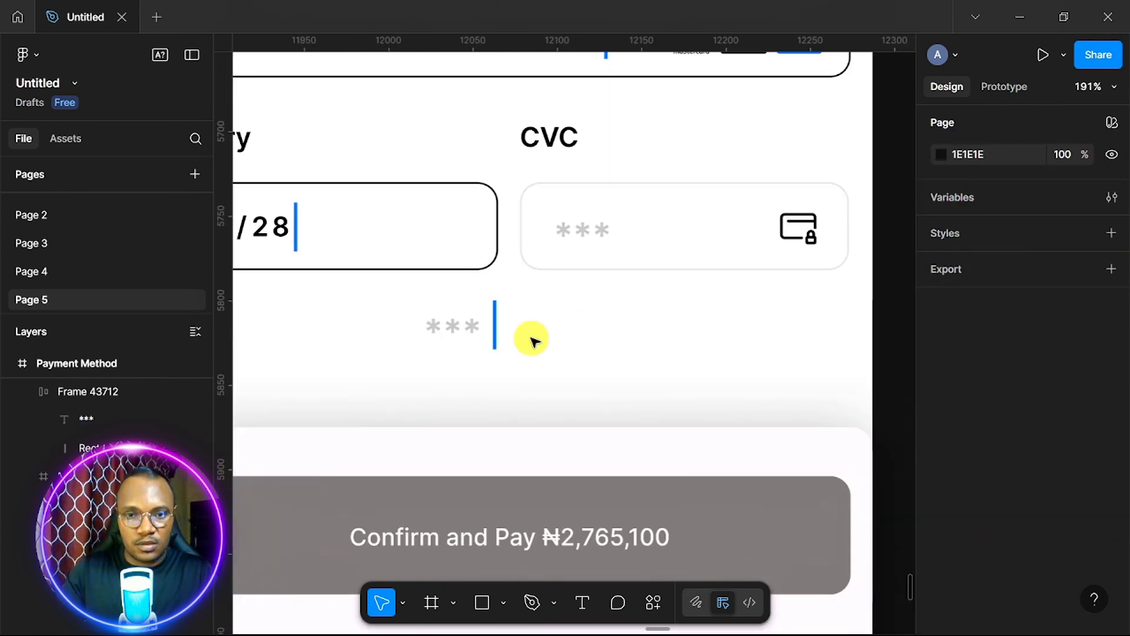
{"action": "left_click", "coordinate": [475, 326]}
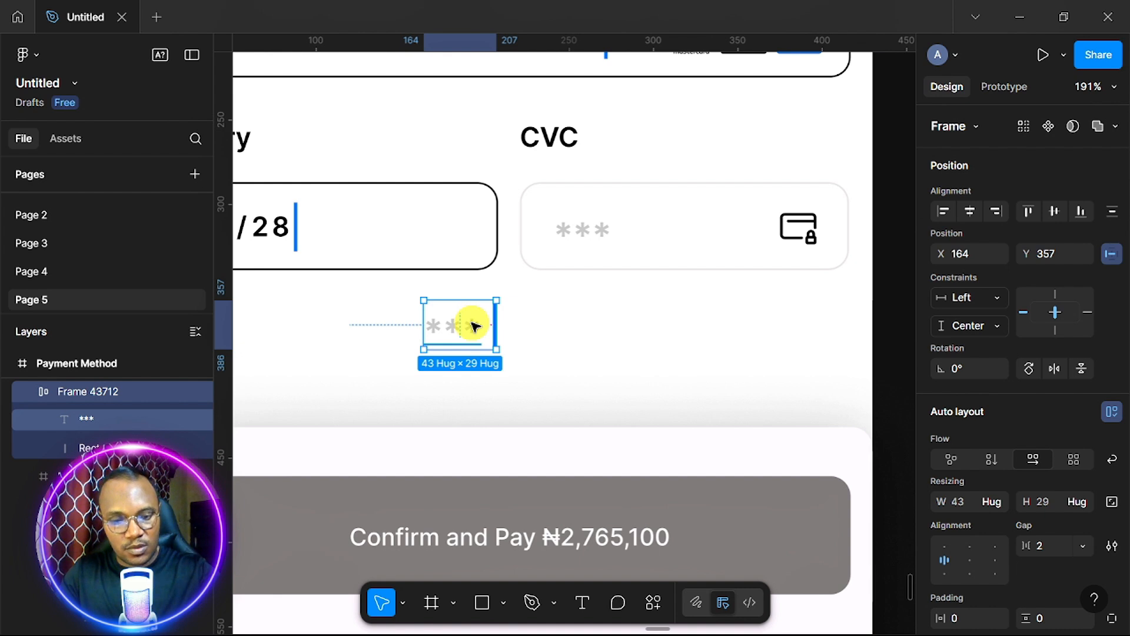
{"action": "key", "text": "ctrl+x"}
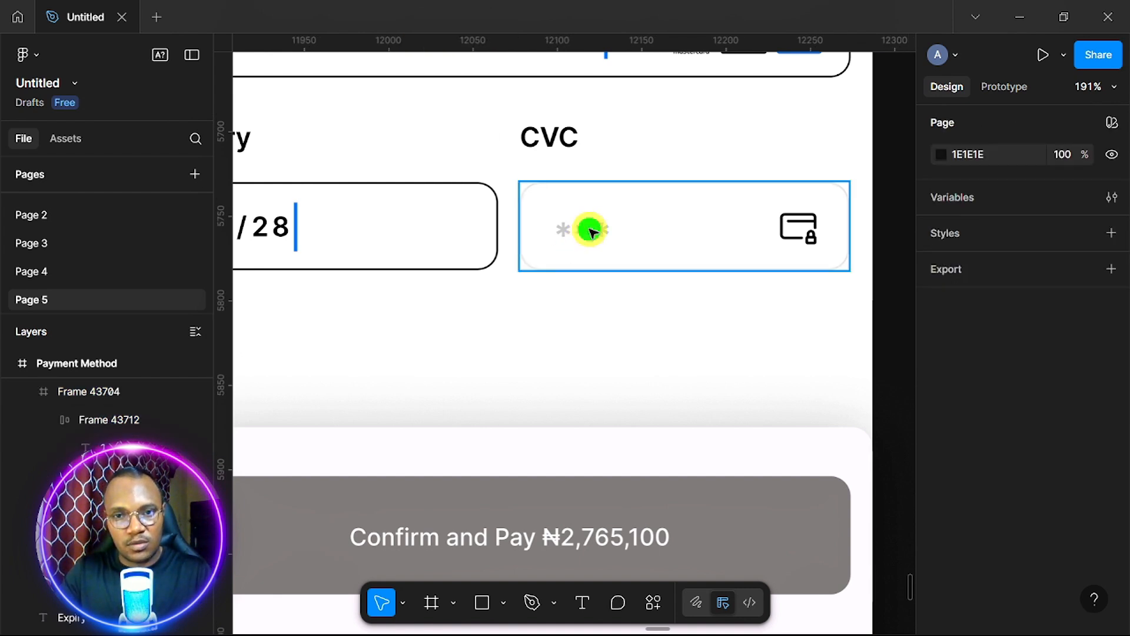
{"action": "right_click", "coordinate": [591, 231]}
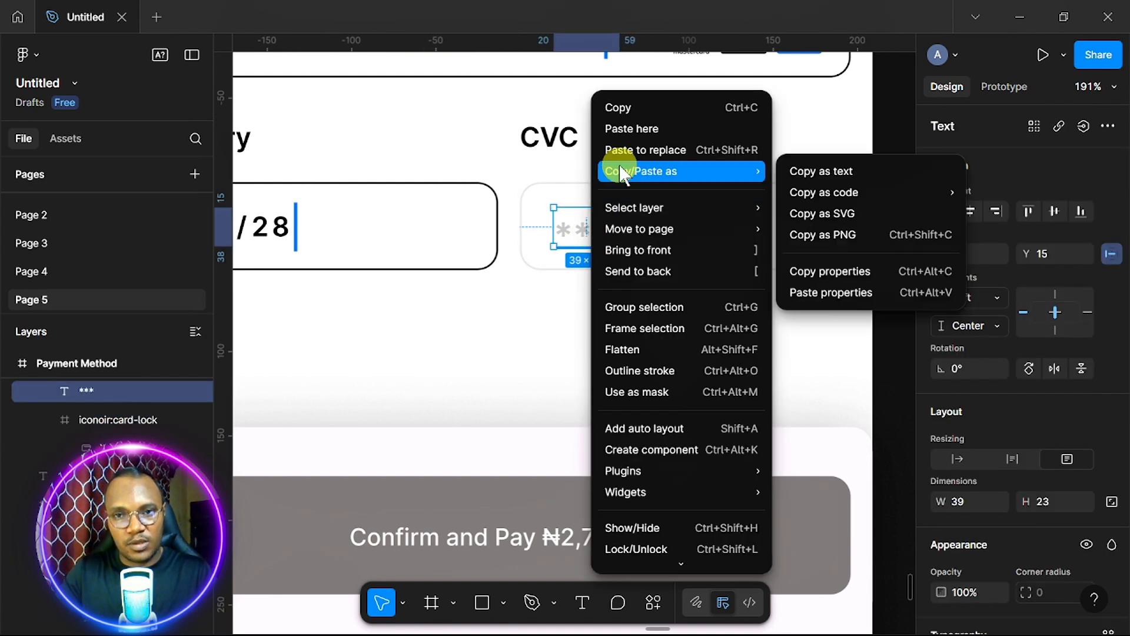
{"action": "left_click", "coordinate": [643, 145]}
Check the CVC asterisk text inside the new group, then select the whole CVC field box.
{"action": "scroll", "coordinate": [656, 251], "scroll_direction": "right", "scroll_amount": 1}
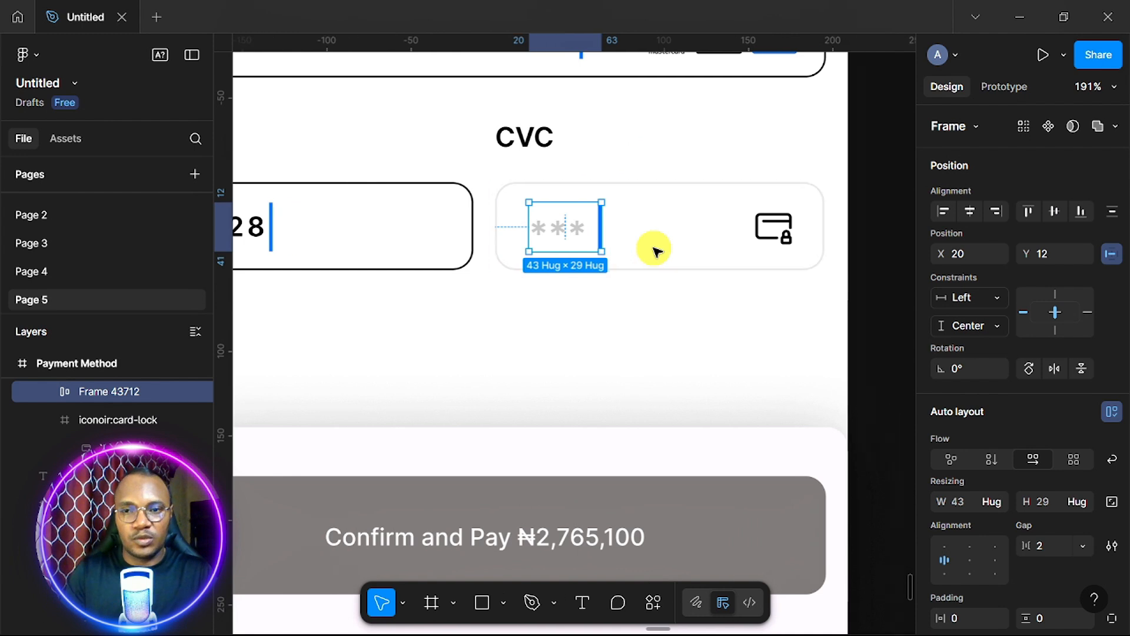
{"action": "scroll", "coordinate": [657, 252], "scroll_direction": "up", "scroll_amount": 3}
{"action": "scroll", "coordinate": [657, 251], "scroll_direction": "up", "scroll_amount": 2}
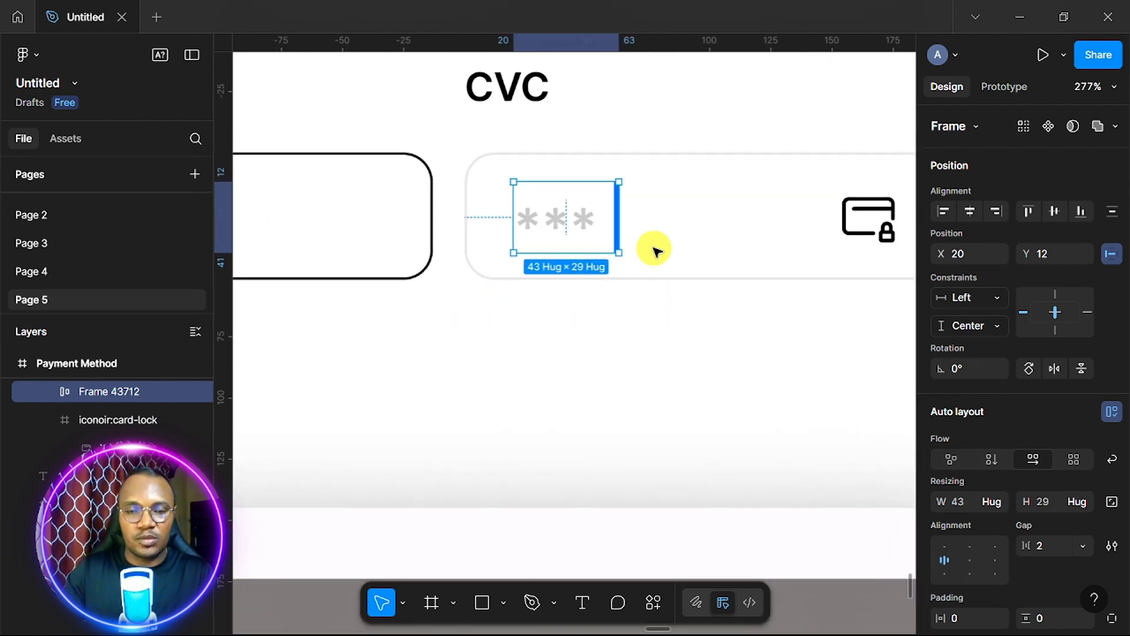
{"action": "double_click", "coordinate": [583, 222]}
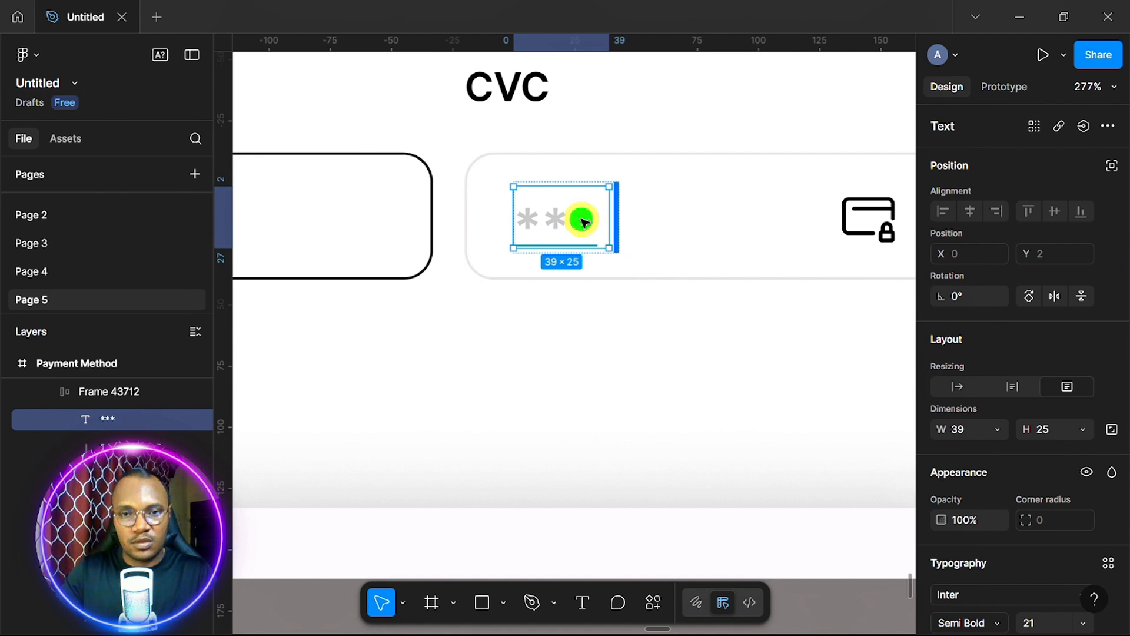
{"action": "double_click", "coordinate": [582, 219]}
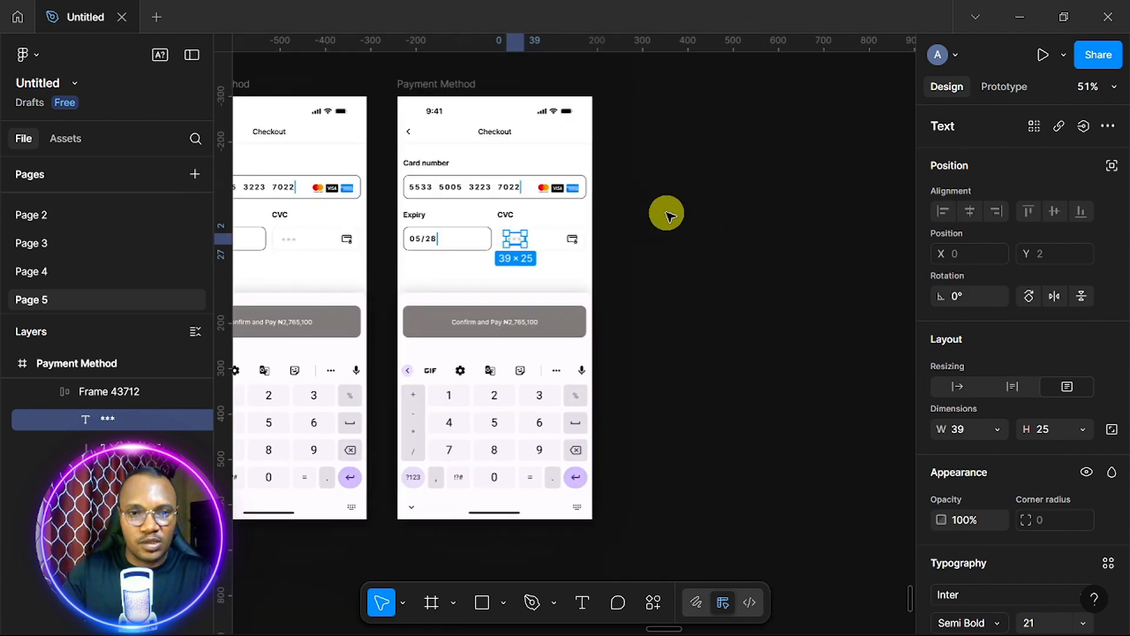
{"action": "scroll", "coordinate": [560, 245], "scroll_direction": "up", "scroll_amount": 3}
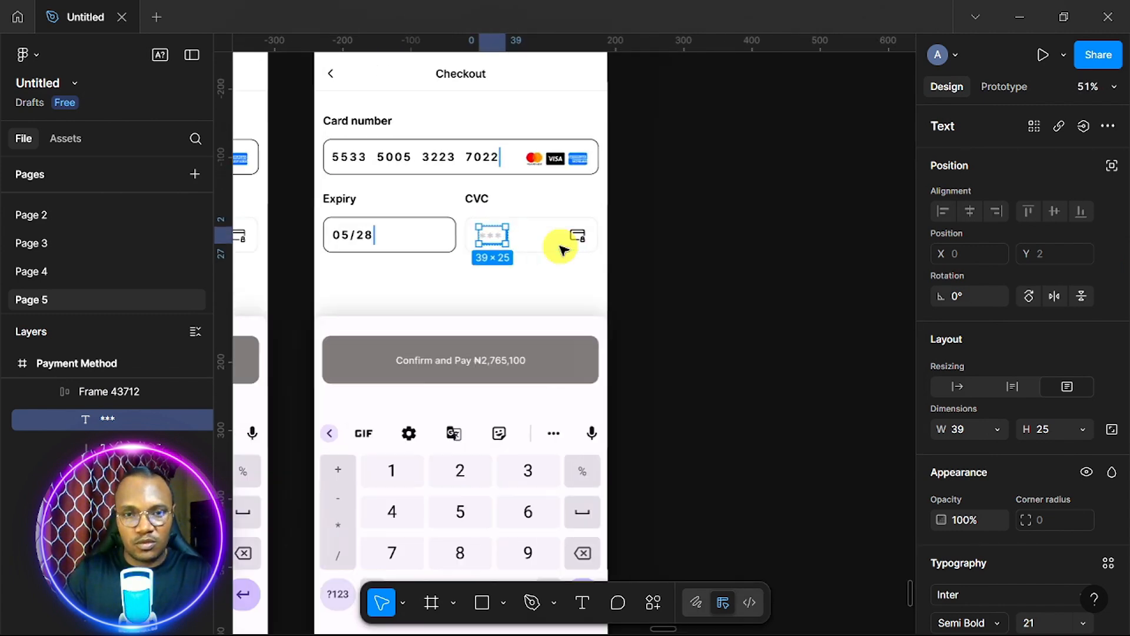
{"action": "scroll", "coordinate": [560, 245], "scroll_direction": "up", "scroll_amount": 5}
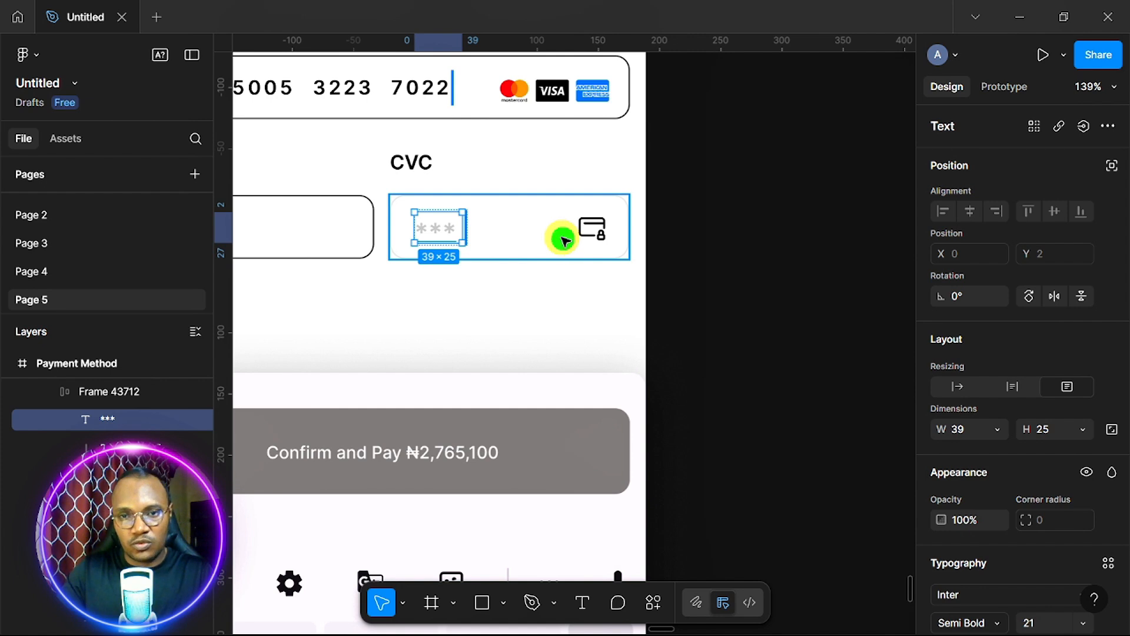
{"action": "left_click", "coordinate": [564, 240]}
Set the CVC field's outline colour to dark 212121.
{"action": "scroll", "coordinate": [973, 467], "scroll_direction": "down", "scroll_amount": 5}
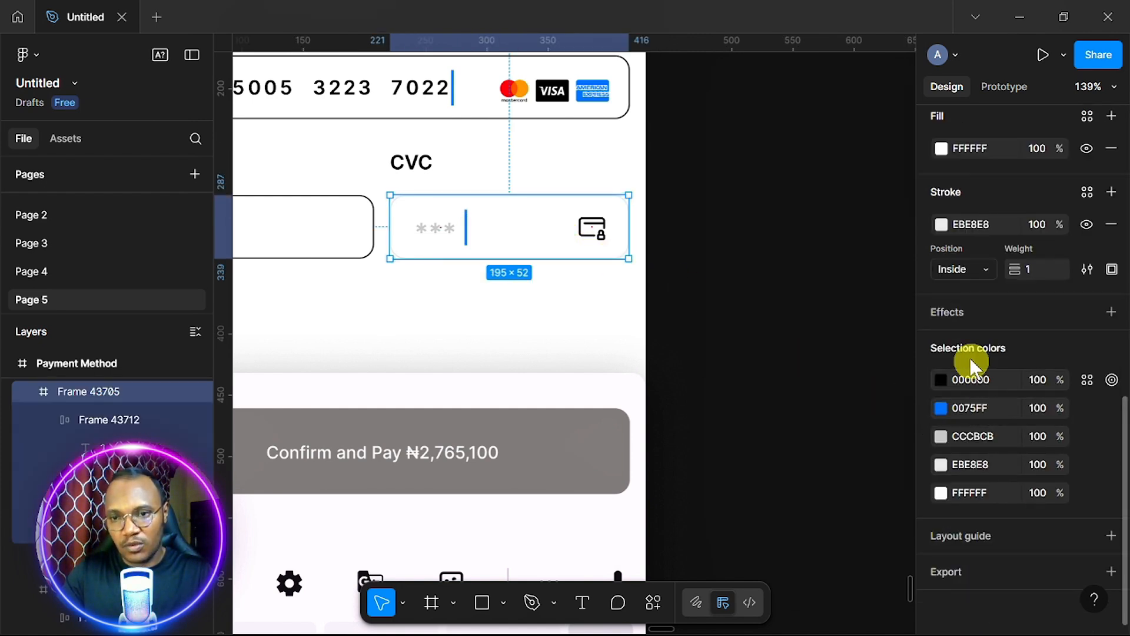
{"action": "left_click", "coordinate": [997, 220]}
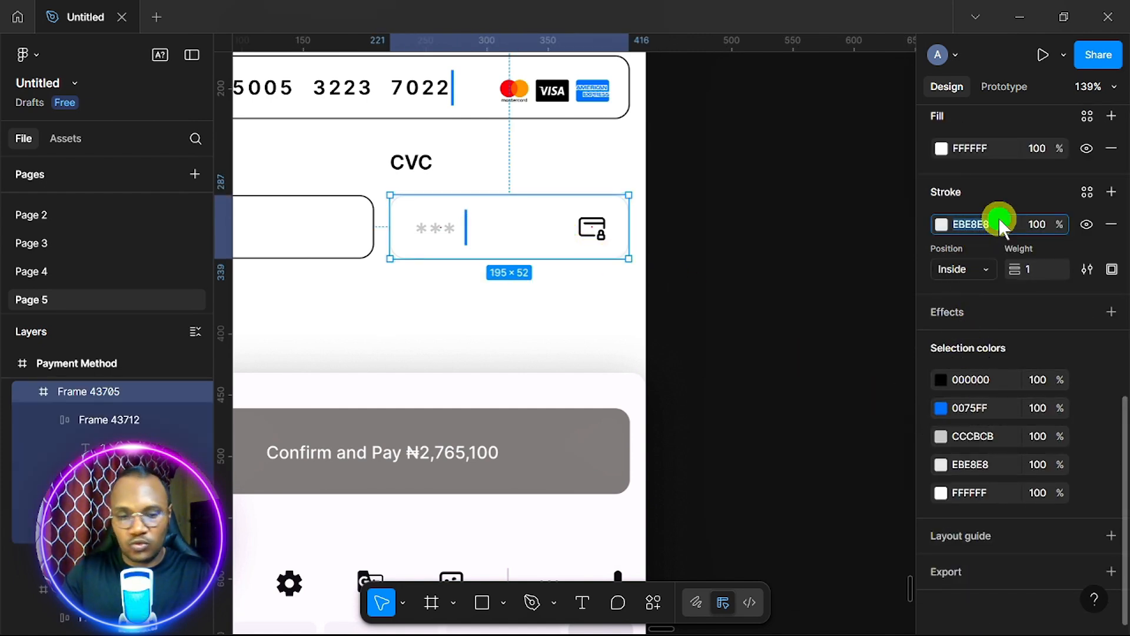
{"action": "type", "text": "212121"}
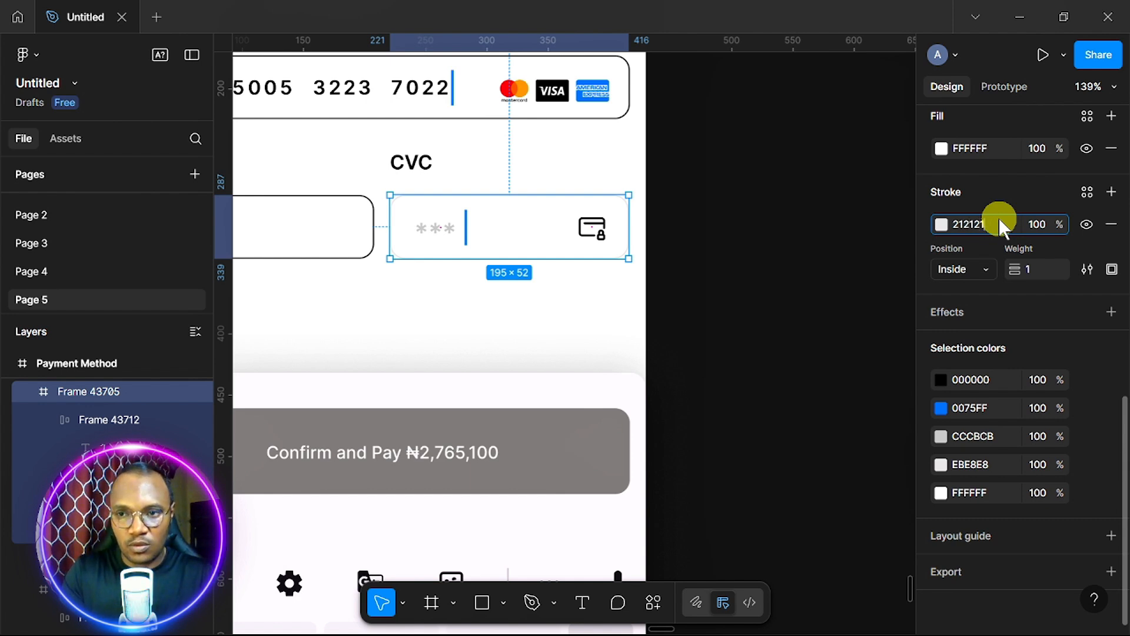
{"action": "key", "text": "Return"}
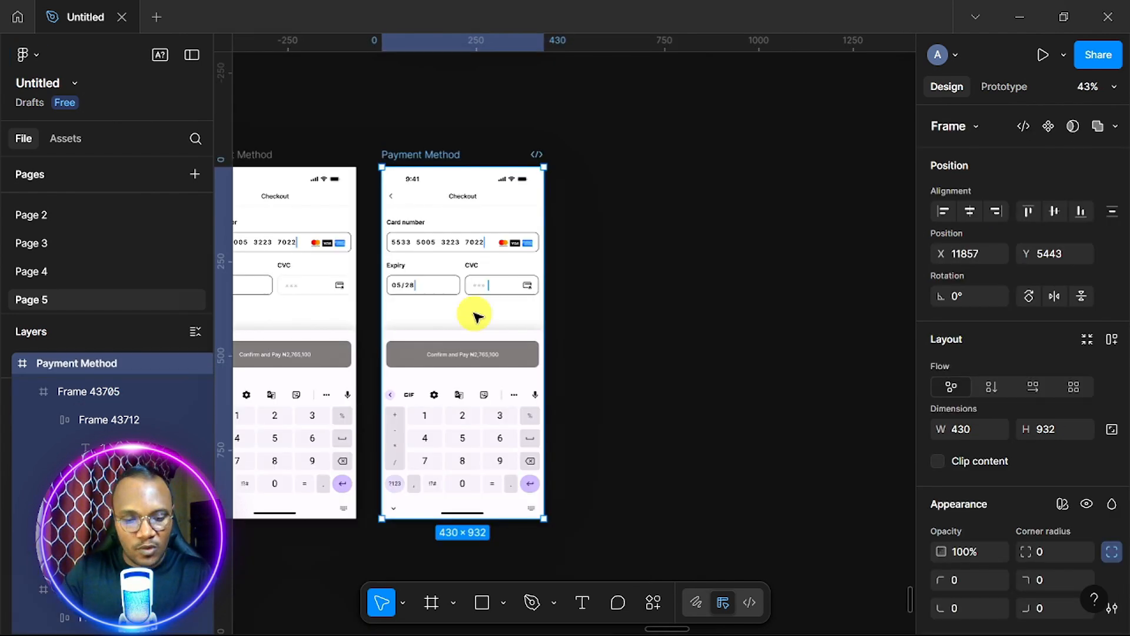
Duplicate the checkout frame to the right and delete its grey CVC placeholder asterisks.
{"action": "left_click_drag", "start_coordinate": [475, 313], "coordinate": [601, 309]}
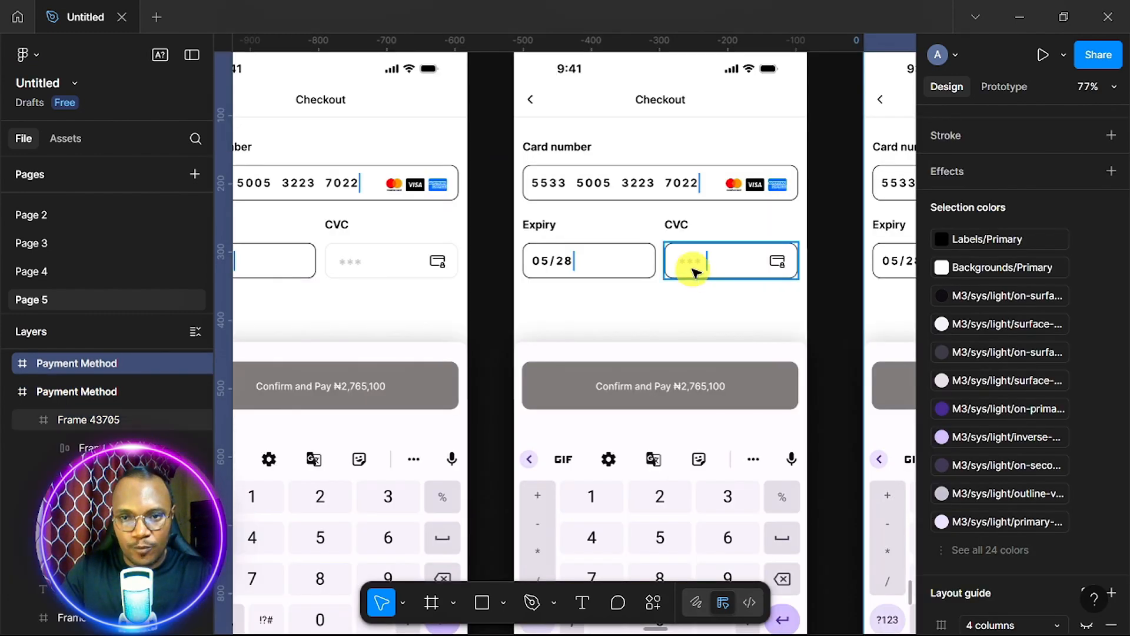
{"action": "left_click", "coordinate": [694, 266]}
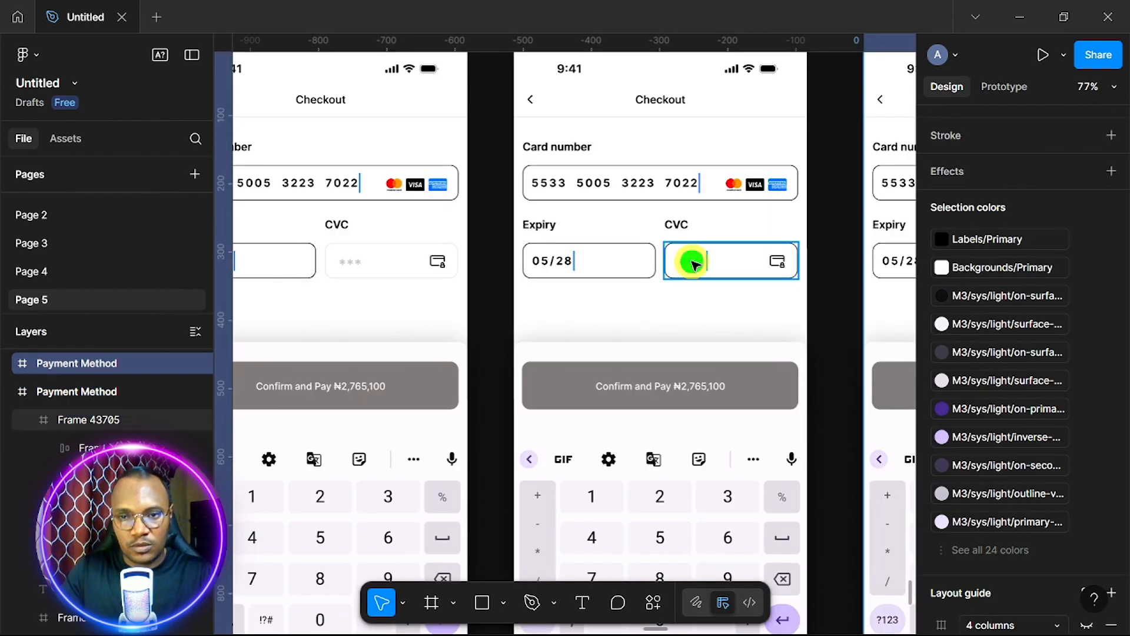
{"action": "left_click", "coordinate": [695, 265]}
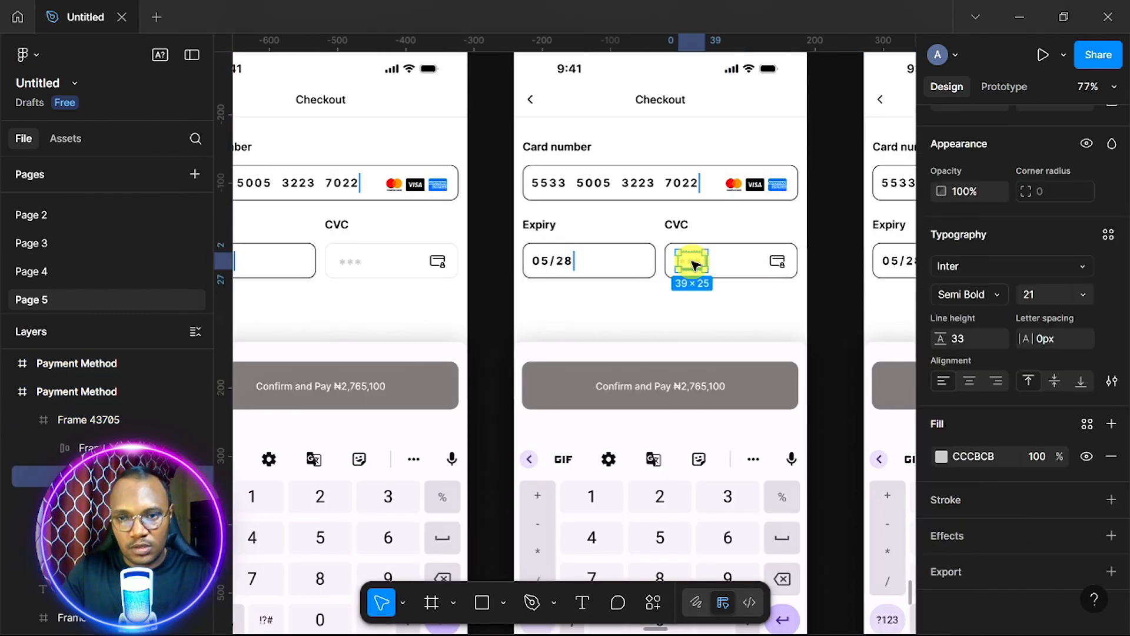
{"action": "left_click", "coordinate": [694, 264]}
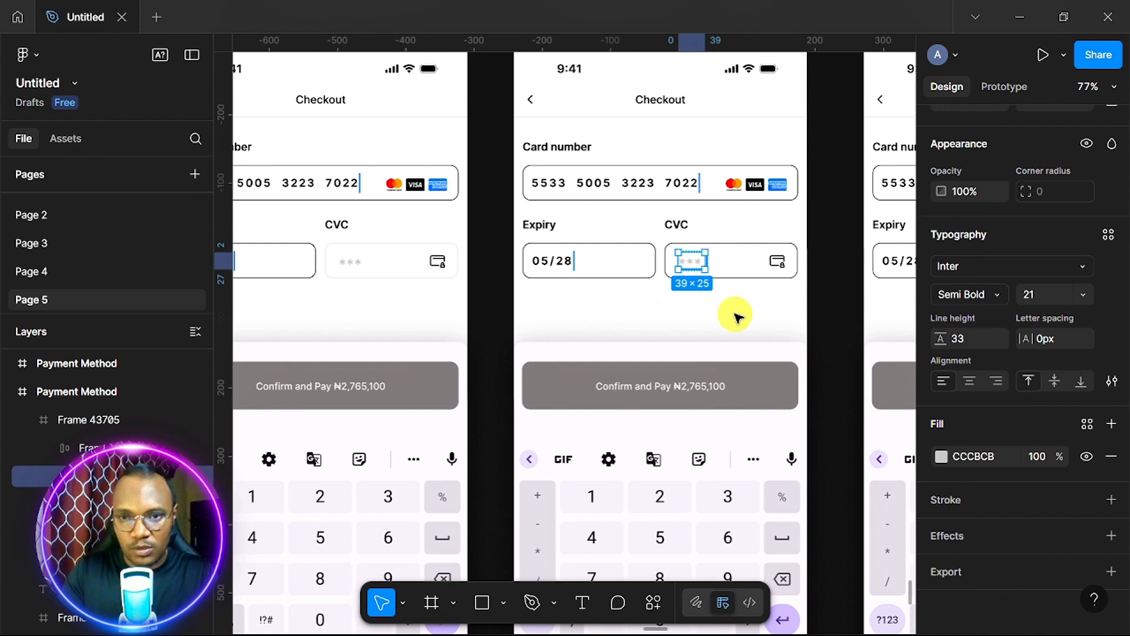
{"action": "key", "text": "Delete"}
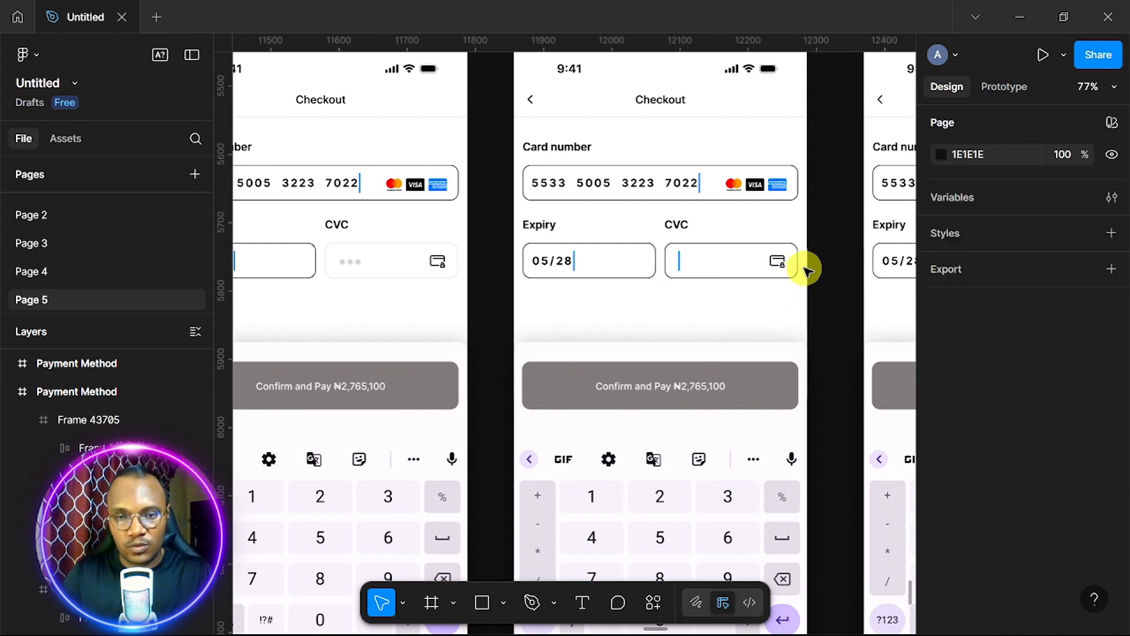
Drill into the CVC asterisk text on the next frame, then step back out to the field.
{"action": "scroll", "coordinate": [802, 265], "scroll_direction": "up", "scroll_amount": 5}
{"action": "scroll", "coordinate": [805, 270], "scroll_direction": "down", "scroll_amount": 5}
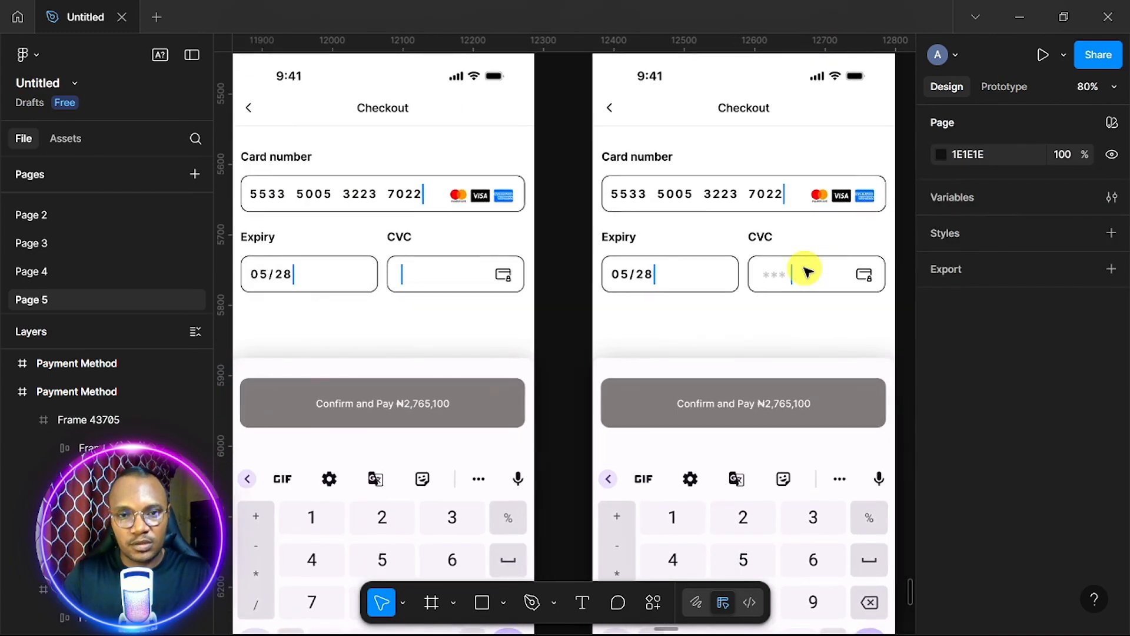
{"action": "scroll", "coordinate": [806, 272], "scroll_direction": "right", "scroll_amount": 2}
{"action": "left_click", "coordinate": [736, 281]}
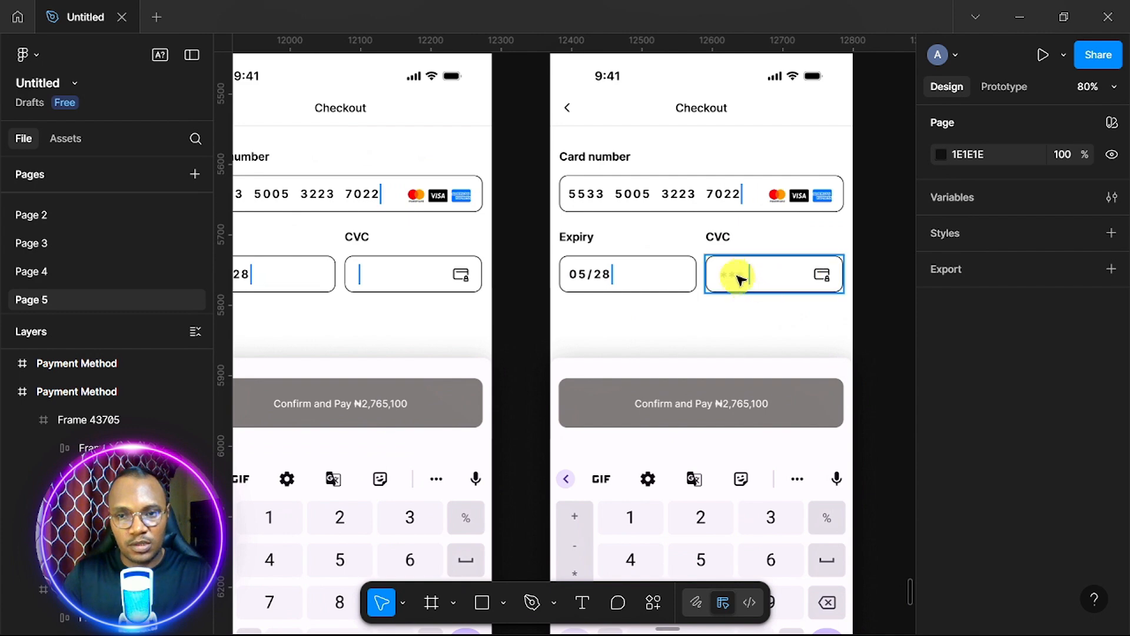
{"action": "scroll", "coordinate": [736, 276], "scroll_direction": "up", "scroll_amount": 5}
{"action": "double_click", "coordinate": [735, 276]}
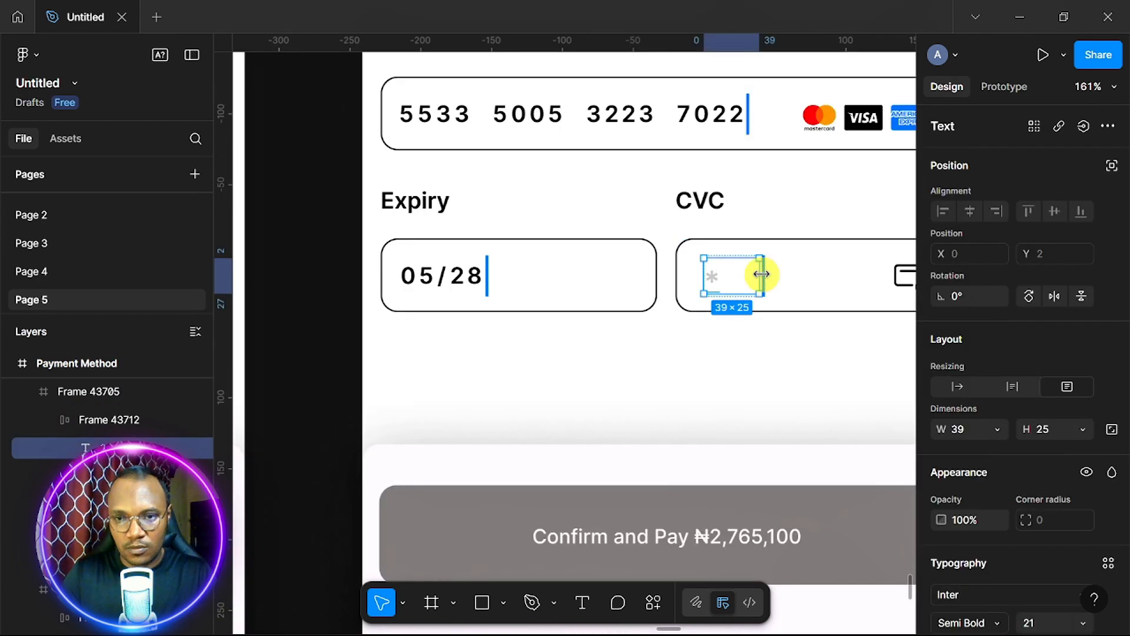
{"action": "key", "text": "Escape"}
{"action": "scroll", "coordinate": [777, 289], "scroll_direction": "down", "scroll_amount": 8}
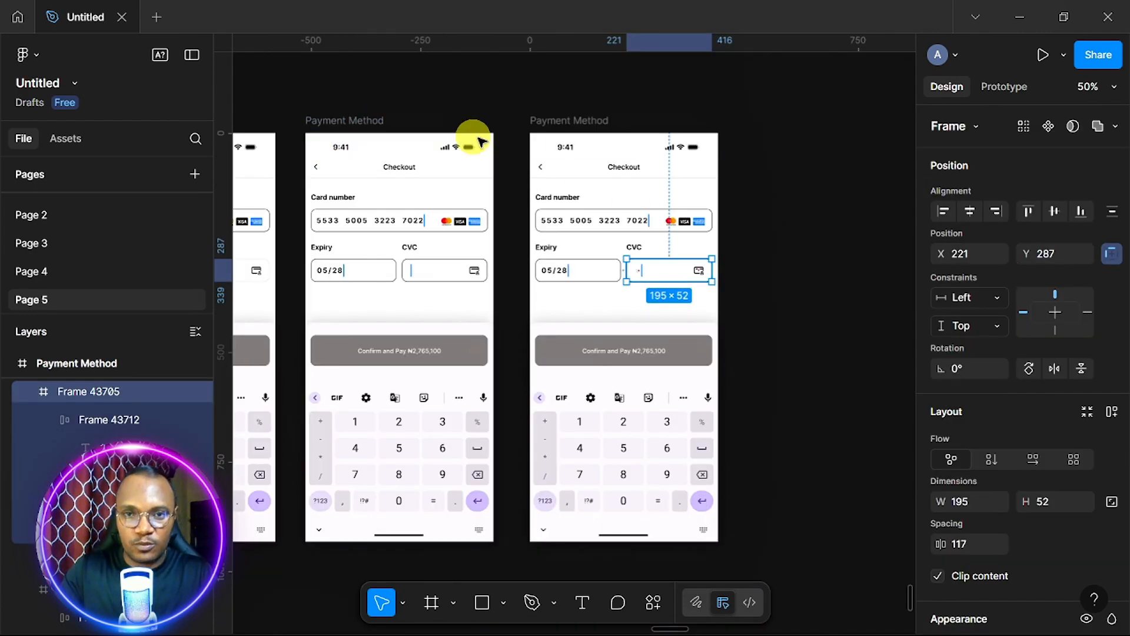
Duplicate the Payment Method frame and drill into its CVC asterisk text.
{"action": "left_click", "coordinate": [583, 117]}
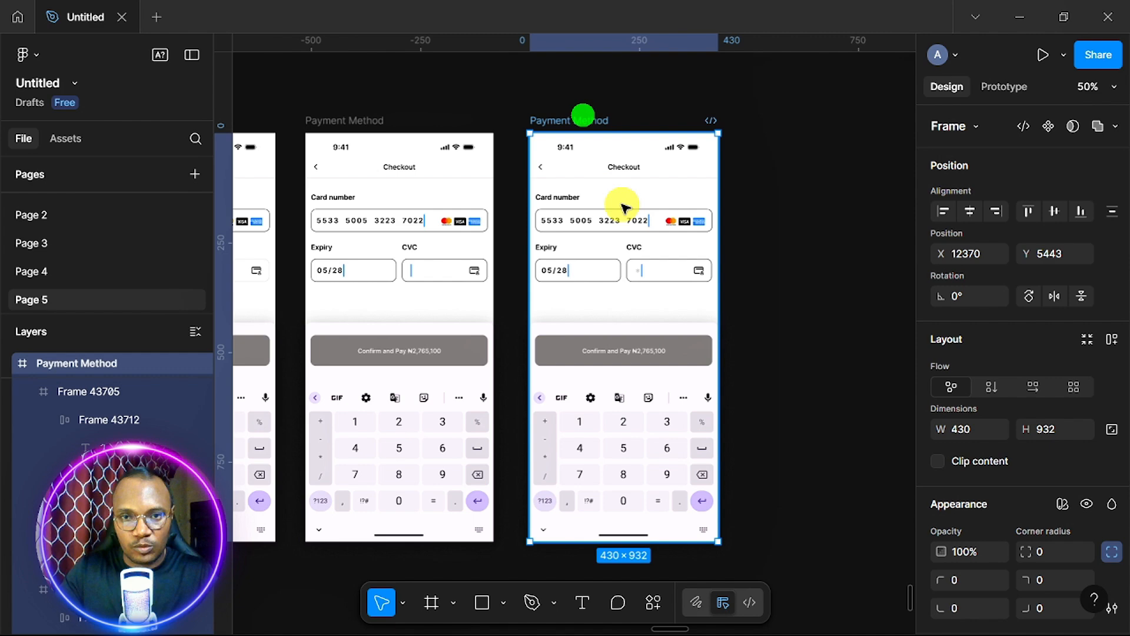
{"action": "left_click", "coordinate": [615, 302]}
{"action": "left_click_drag", "start_coordinate": [697, 296], "coordinate": [708, 296]}
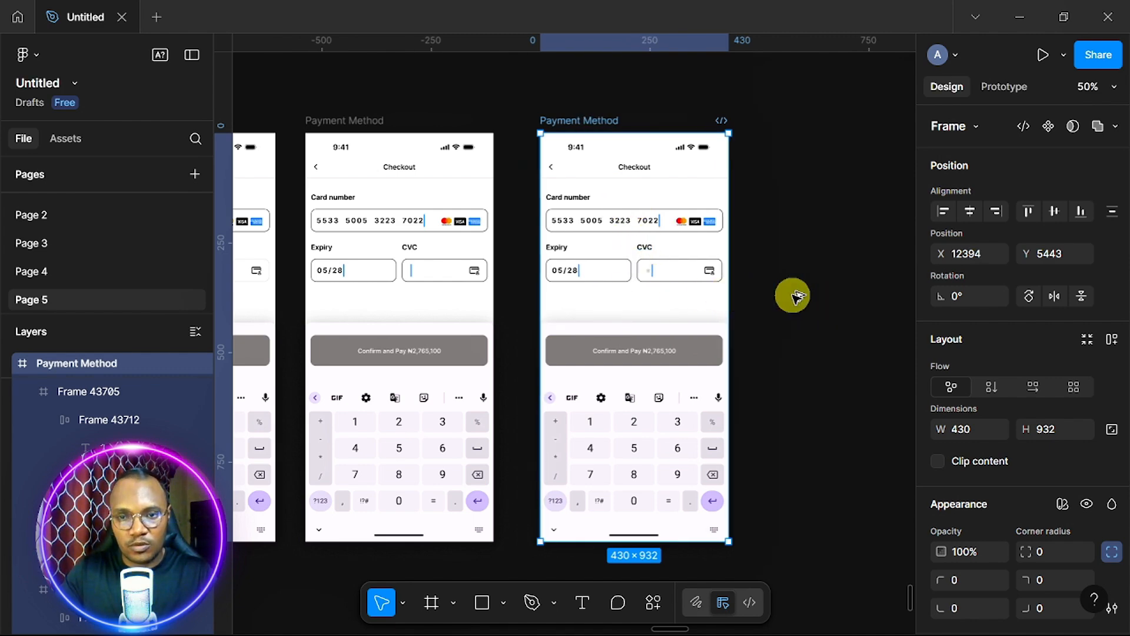
{"action": "key", "text": "ctrl+d"}
{"action": "scroll", "coordinate": [830, 293], "scroll_direction": "up", "scroll_amount": 7}
{"action": "scroll", "coordinate": [830, 293], "scroll_direction": "up", "scroll_amount": 1}
{"action": "double_click", "coordinate": [665, 230]}
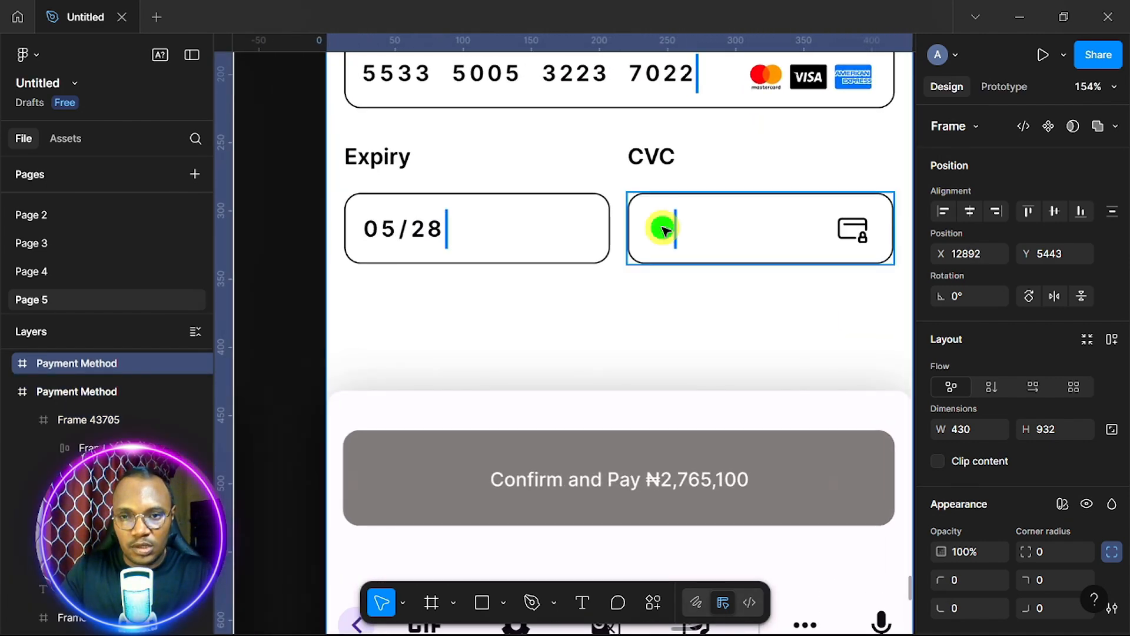
{"action": "double_click", "coordinate": [666, 231]}
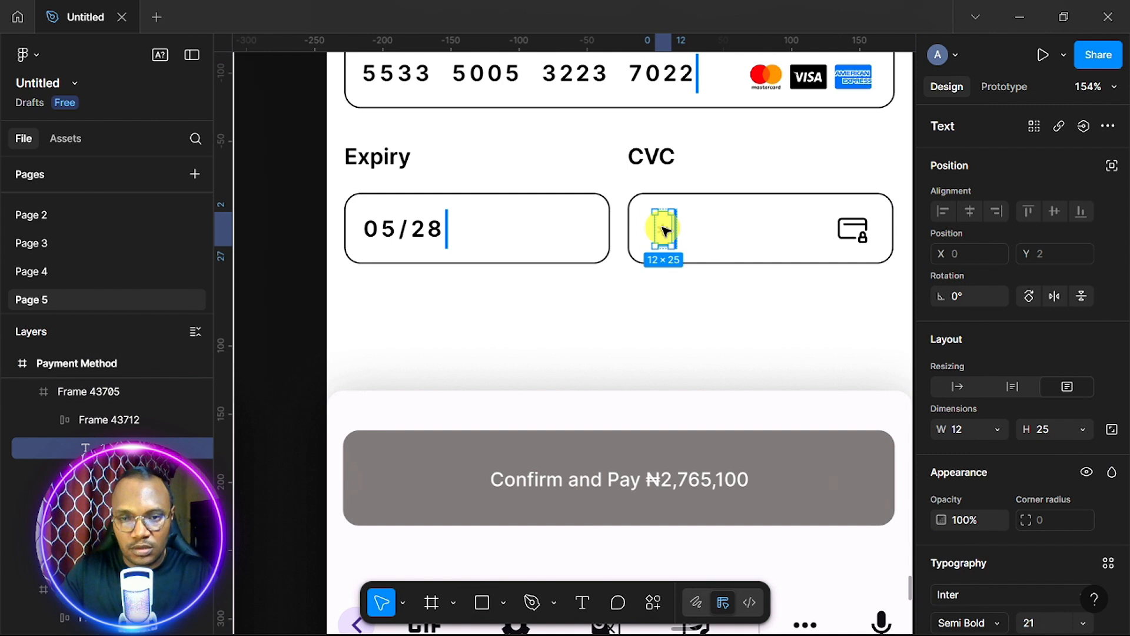
{"action": "double_click", "coordinate": [665, 230]}
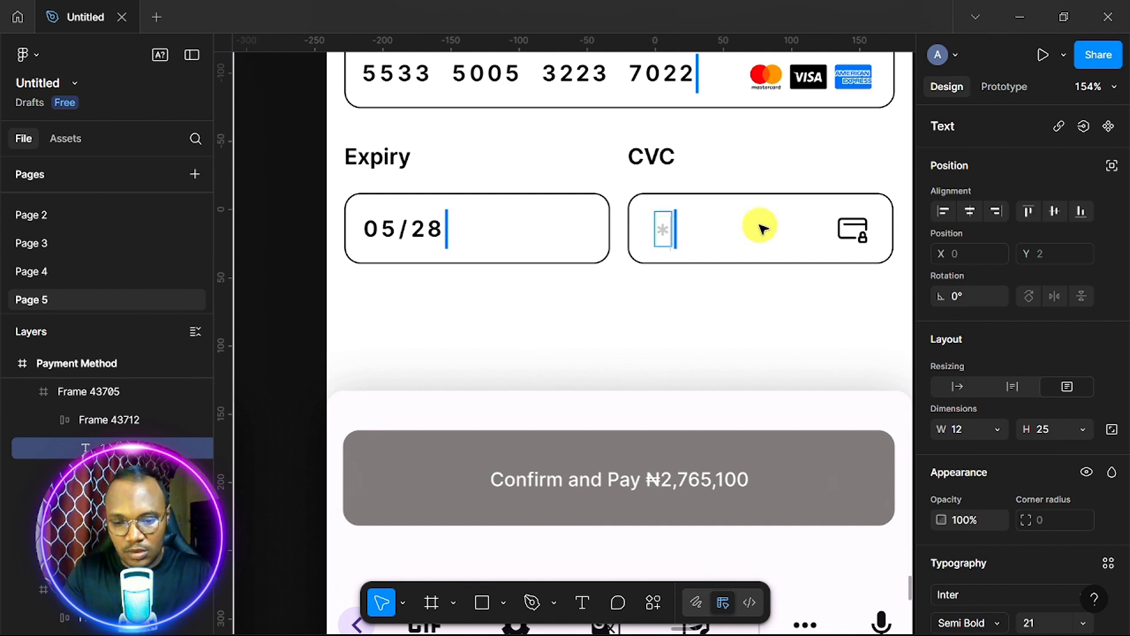
Change the asterisk colour from grey CCCBCB to 212121.
{"action": "scroll", "coordinate": [991, 449], "scroll_direction": "down", "scroll_amount": 5}
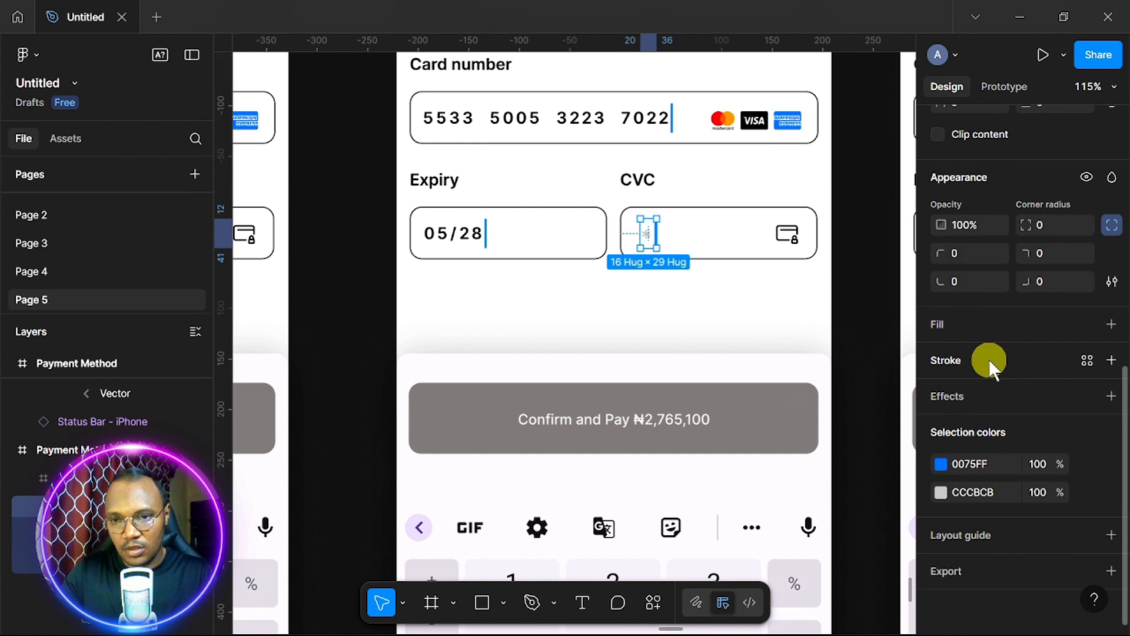
{"action": "left_click", "coordinate": [941, 492]}
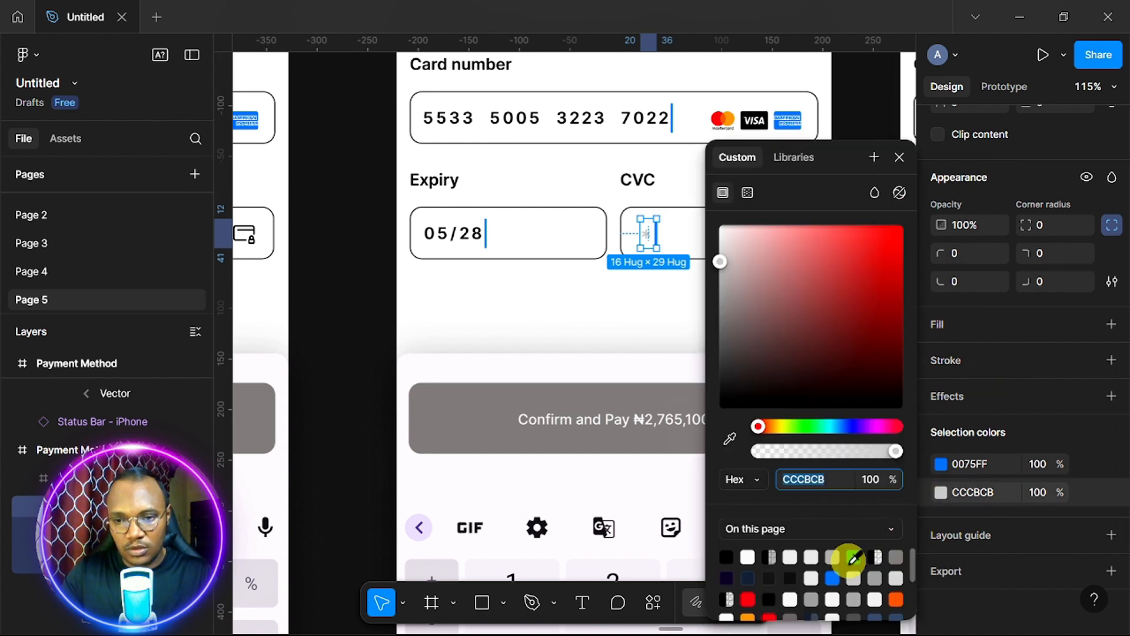
{"action": "left_click", "coordinate": [899, 557]}
{"action": "left_click", "coordinate": [992, 492]}
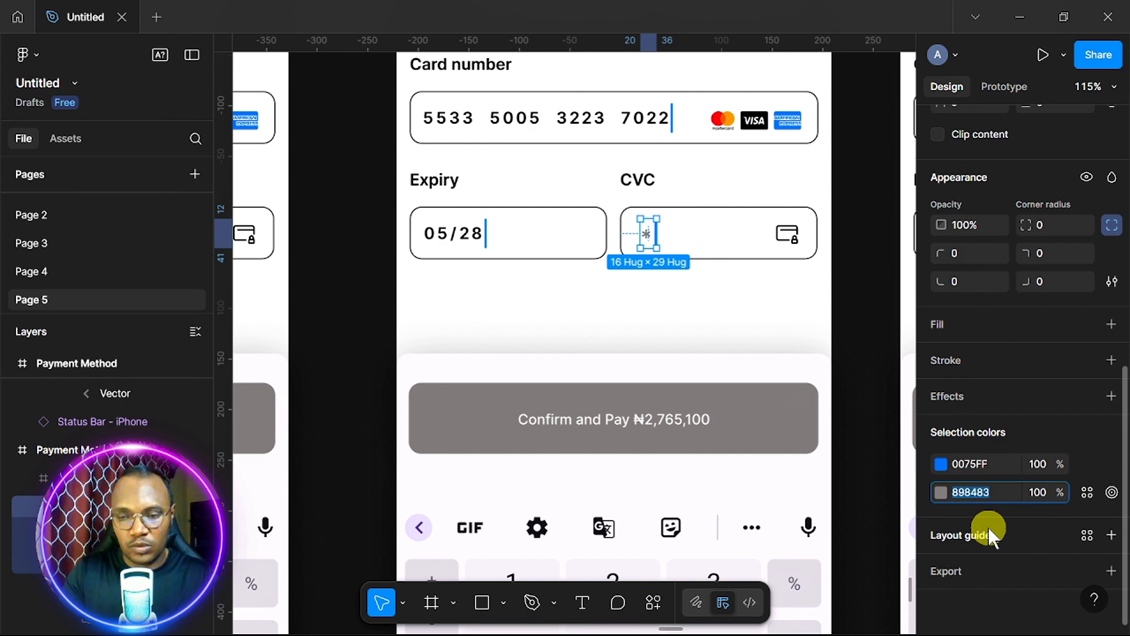
{"action": "type", "text": "212121"}
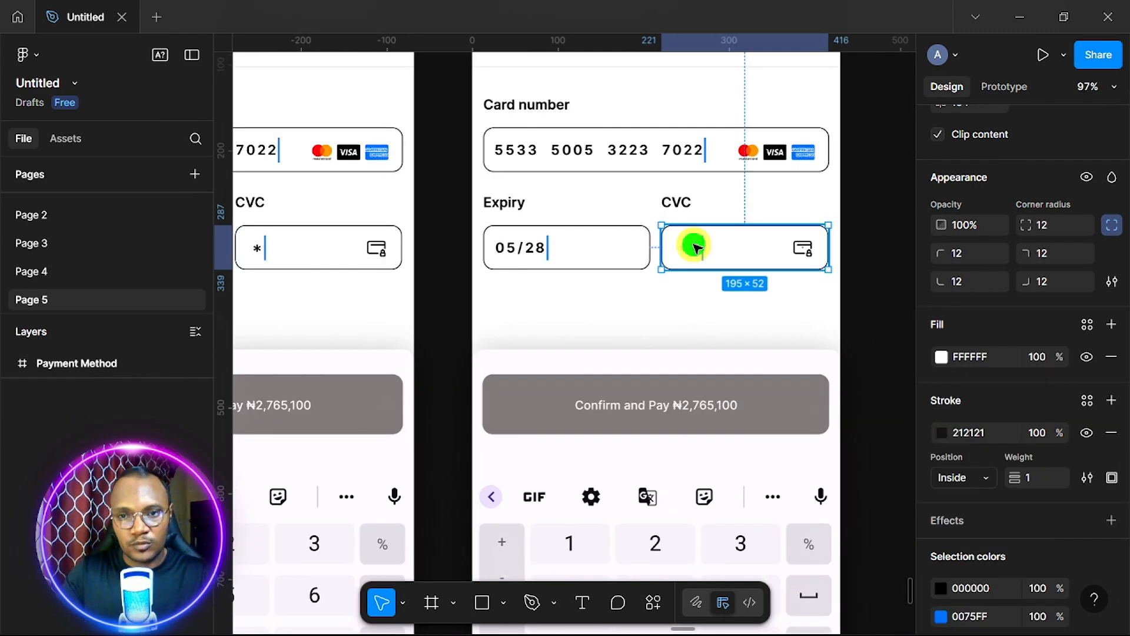
Duplicate the frame again and add one asterisk so its CVC reads ***.
{"action": "double_click", "coordinate": [694, 247]}
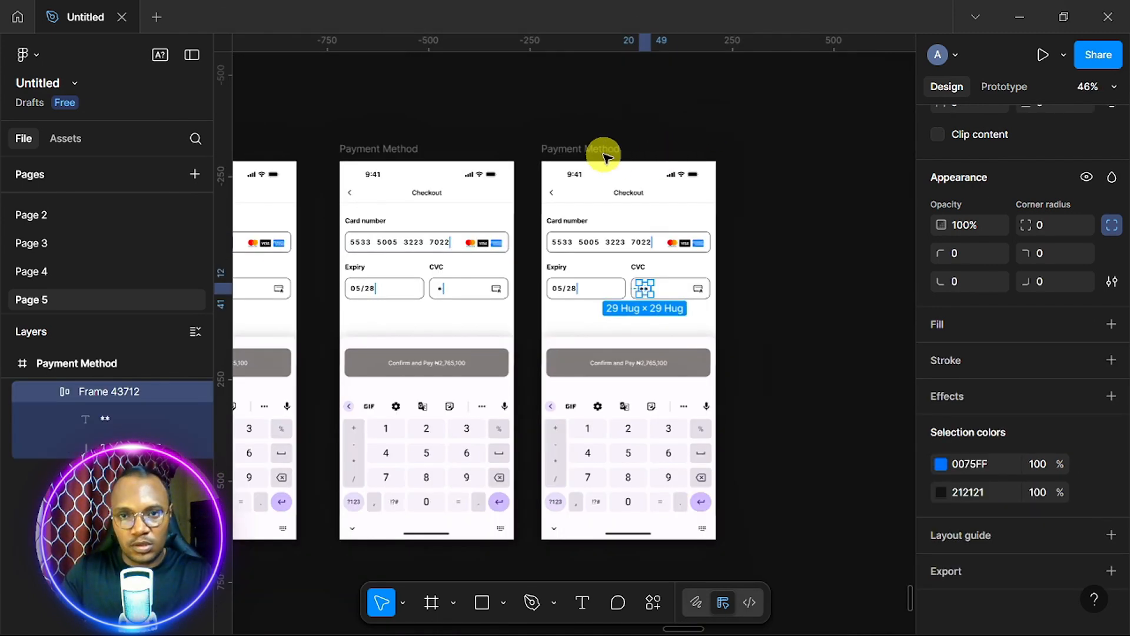
{"action": "left_click", "coordinate": [603, 152]}
{"action": "left_click_drag", "start_coordinate": [627, 325], "coordinate": [825, 325]}
{"action": "double_click", "coordinate": [575, 228]}
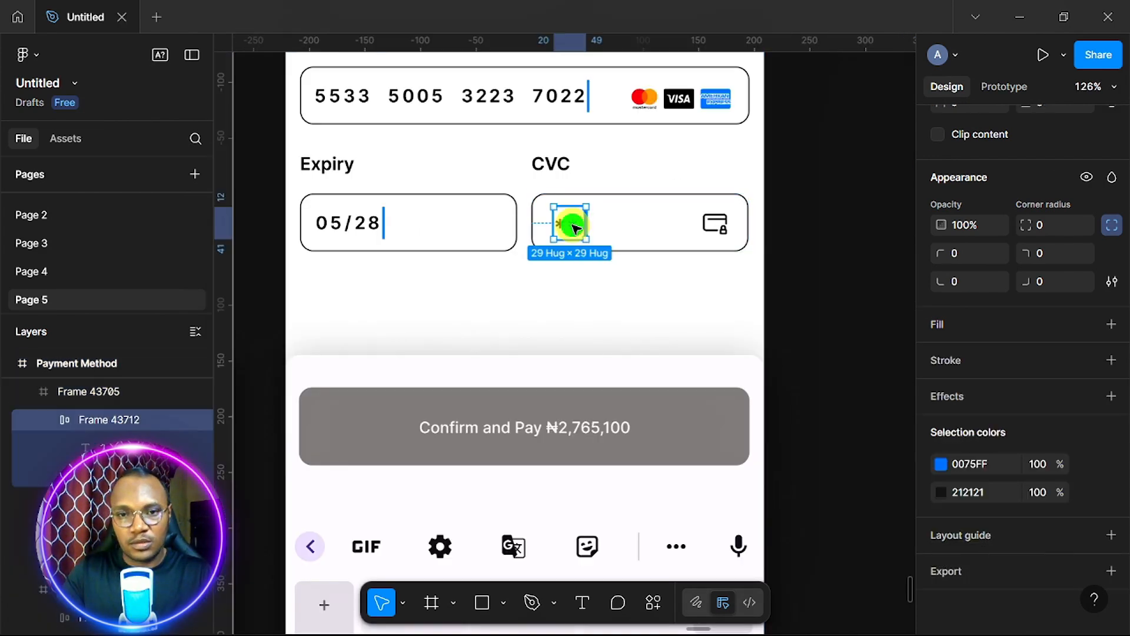
{"action": "double_click", "coordinate": [571, 226]}
{"action": "left_click", "coordinate": [578, 224]}
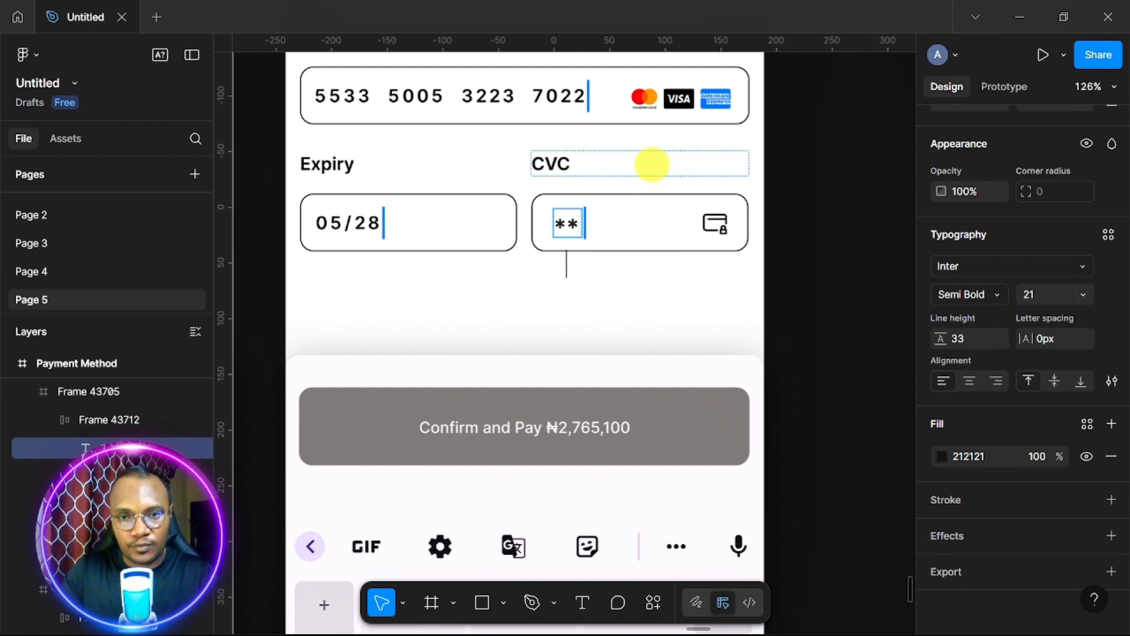
{"action": "type", "text": "*"}
{"action": "key", "text": "Escape"}
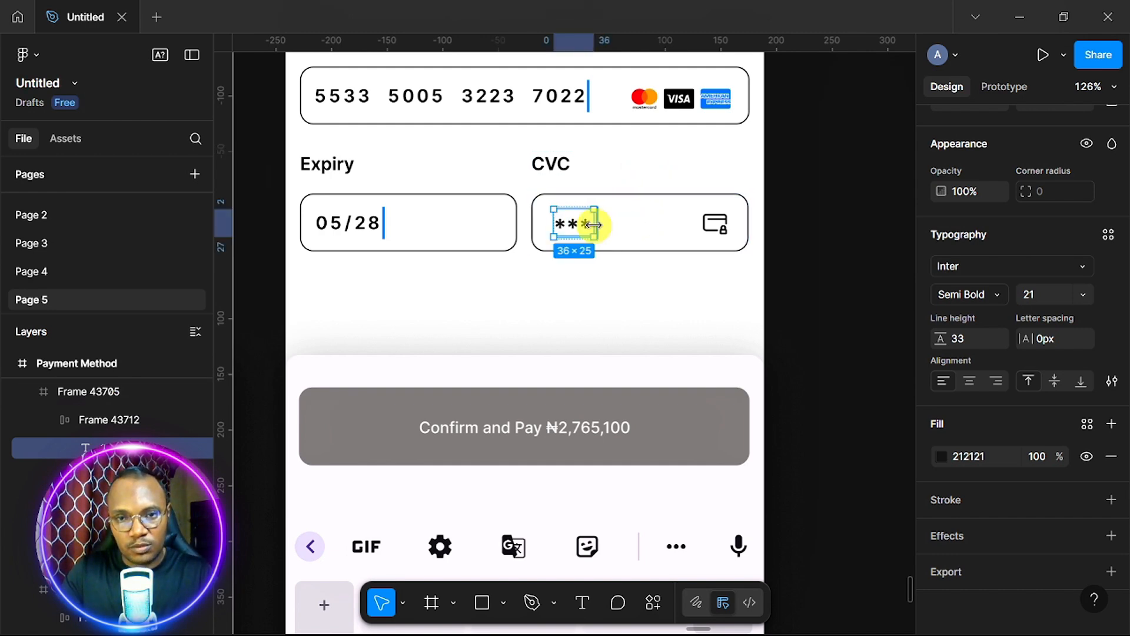
{"action": "scroll", "coordinate": [651, 235], "scroll_direction": "down", "scroll_amount": 5}
{"action": "scroll", "coordinate": [651, 235], "scroll_direction": "left", "scroll_amount": 3}
{"action": "scroll", "coordinate": [651, 235], "scroll_direction": "up", "scroll_amount": 4}
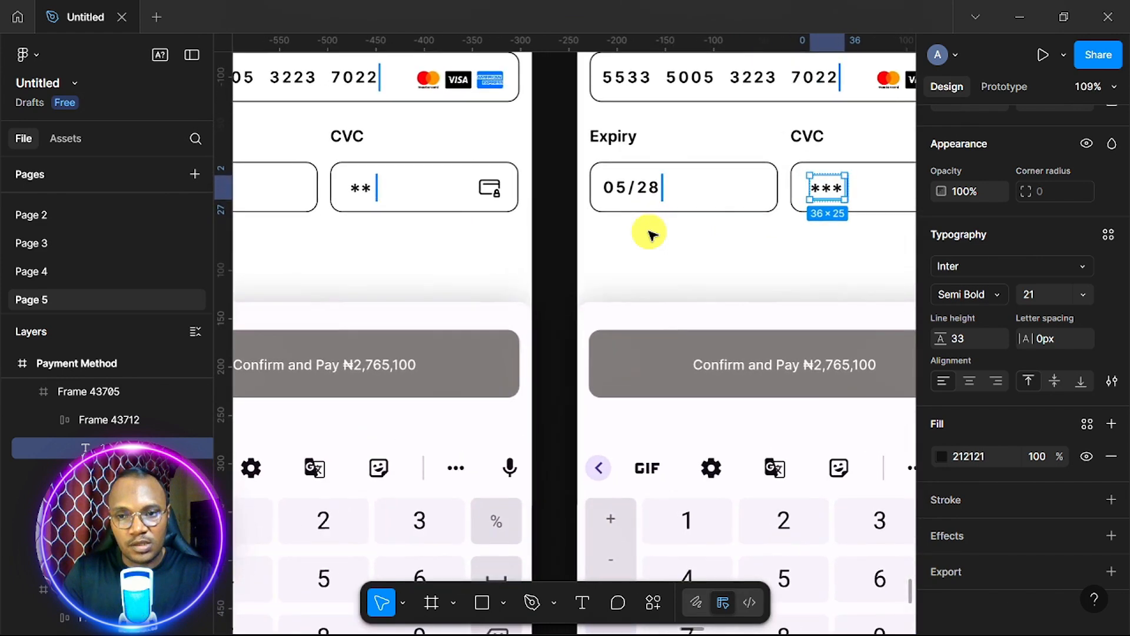
{"action": "scroll", "coordinate": [651, 234], "scroll_direction": "right", "scroll_amount": 3}
{"action": "scroll", "coordinate": [651, 235], "scroll_direction": "down", "scroll_amount": 1}
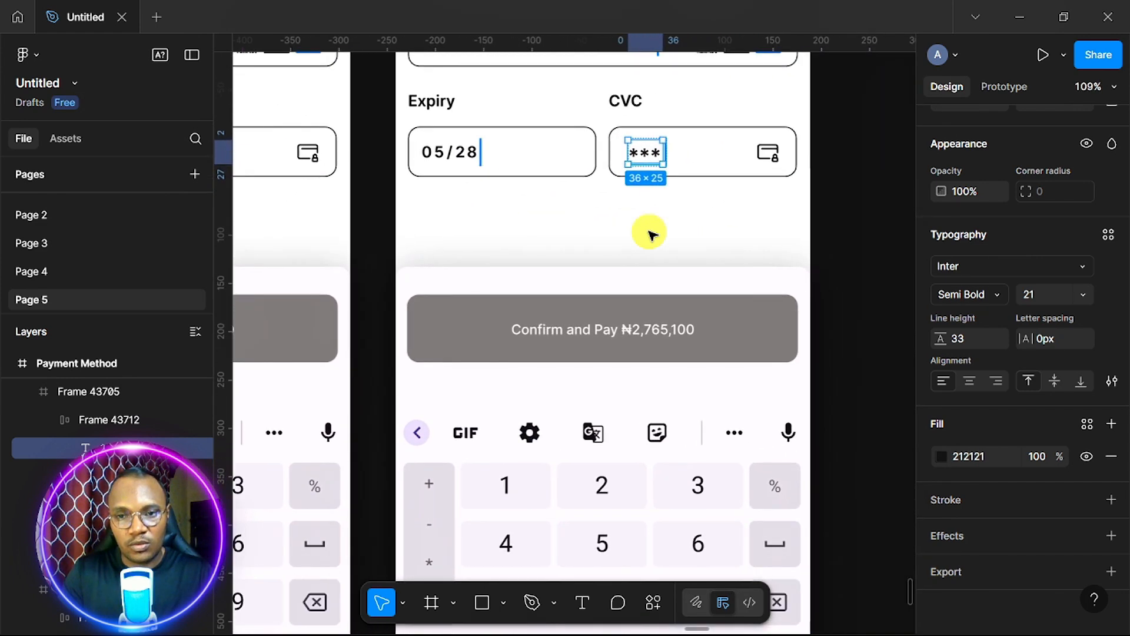
Select the Place Order button and check its fill colour value.
{"action": "left_click", "coordinate": [559, 351]}
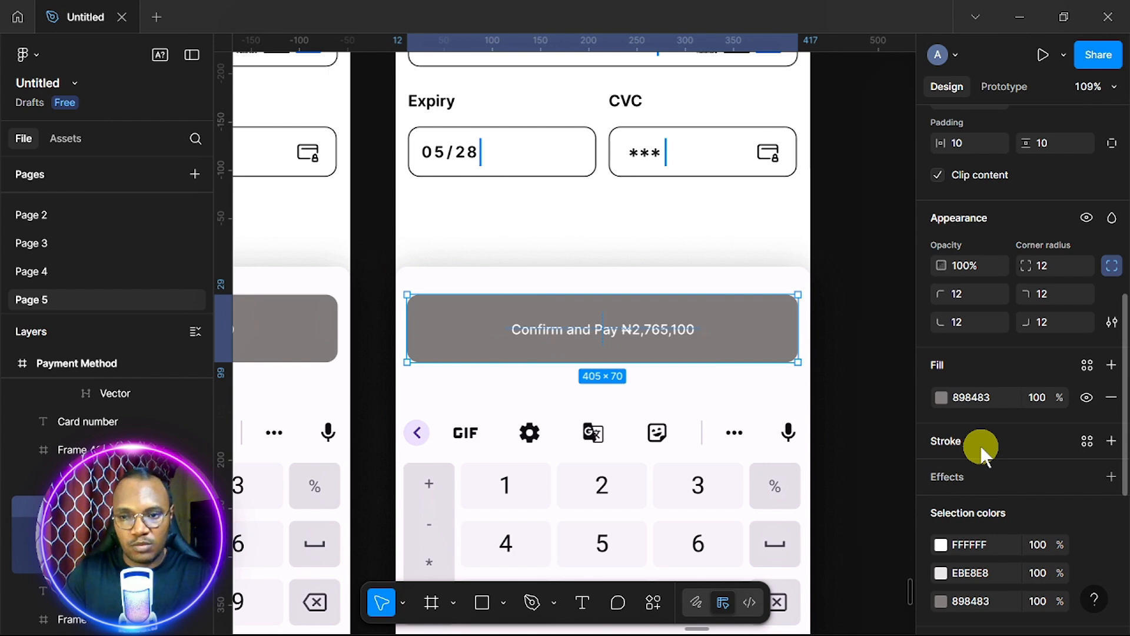
{"action": "scroll", "coordinate": [681, 419], "scroll_direction": "down", "scroll_amount": 5}
{"action": "scroll", "coordinate": [686, 419], "scroll_direction": "right", "scroll_amount": 2}
{"action": "scroll", "coordinate": [686, 418], "scroll_direction": "down", "scroll_amount": 1}
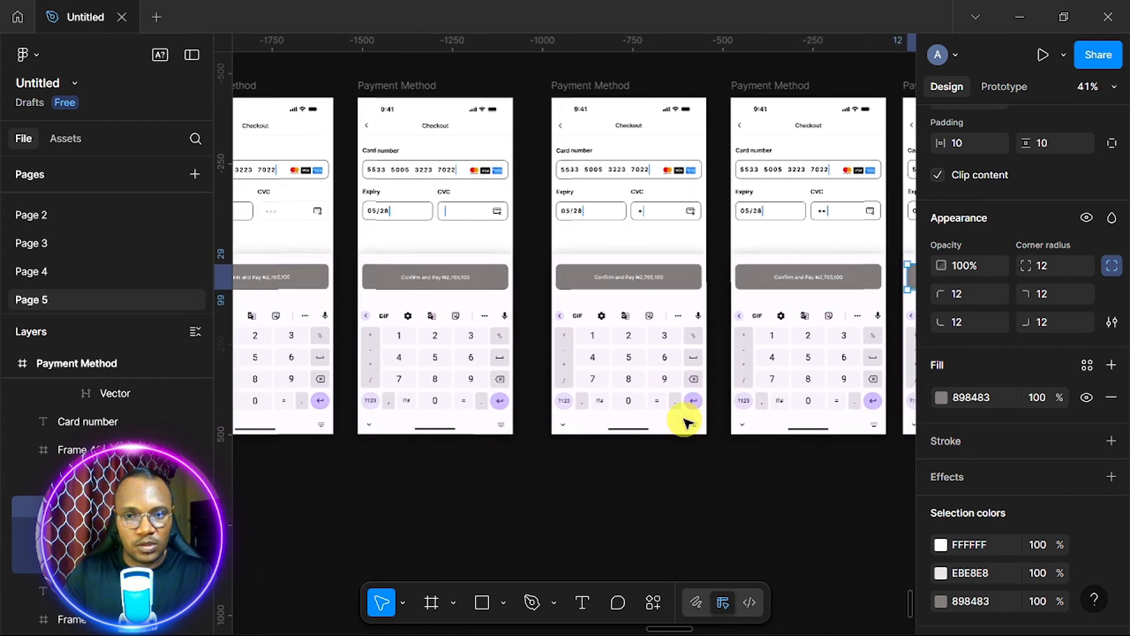
{"action": "scroll", "coordinate": [686, 418], "scroll_direction": "left", "scroll_amount": 20}
{"action": "scroll", "coordinate": [633, 389], "scroll_direction": "up", "scroll_amount": 2}
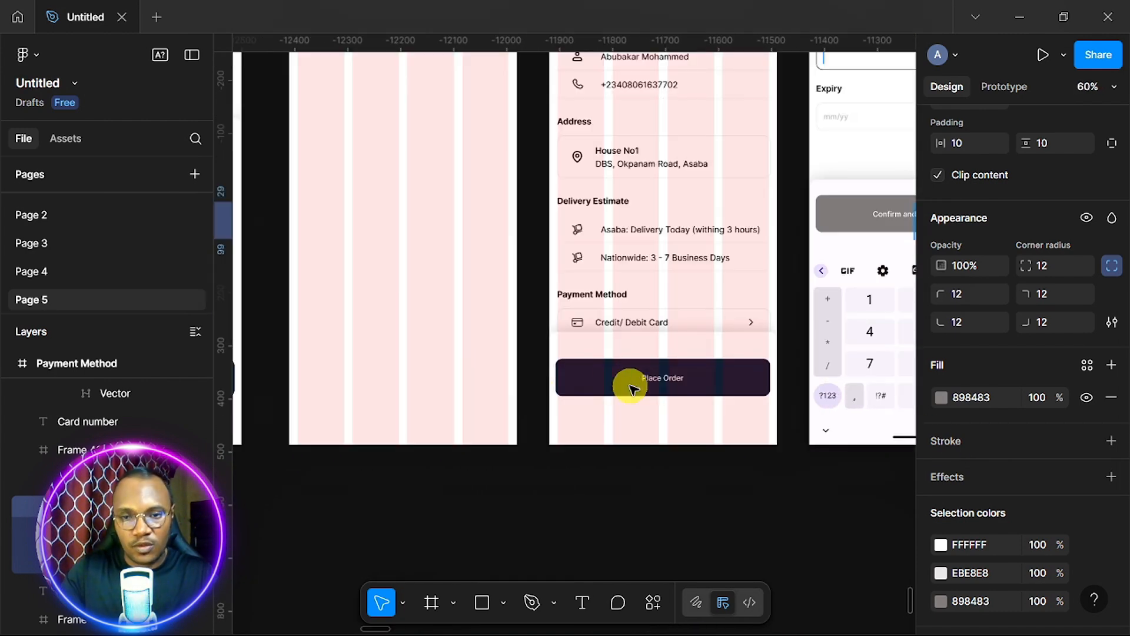
{"action": "left_click", "coordinate": [630, 388]}
{"action": "left_click", "coordinate": [630, 389]}
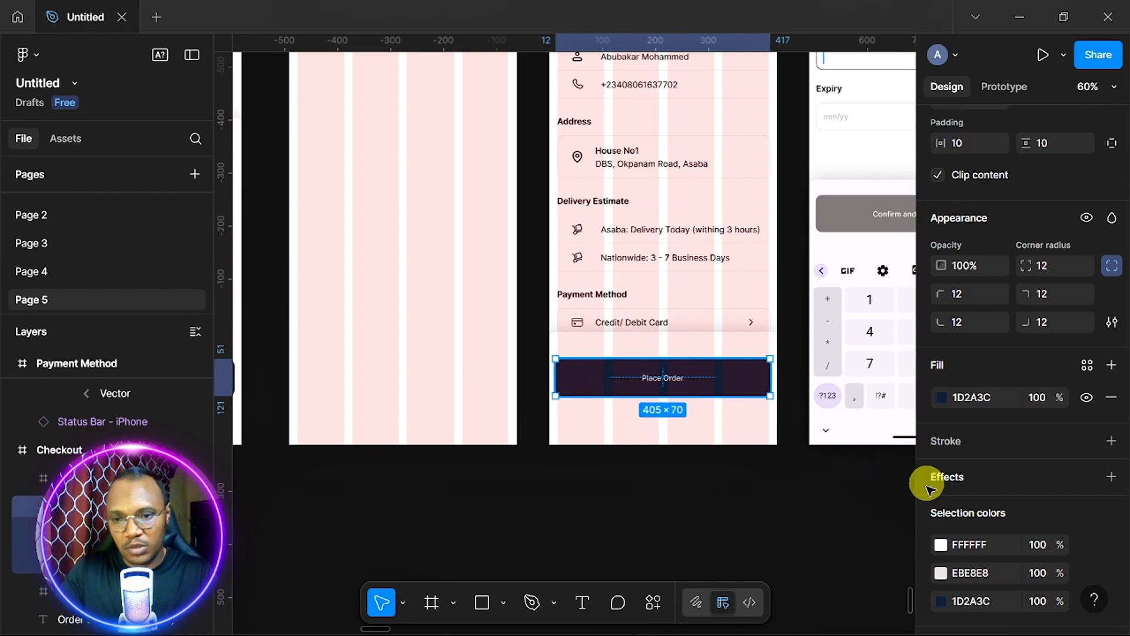
{"action": "scroll", "coordinate": [1038, 500], "scroll_direction": "down", "scroll_amount": 2}
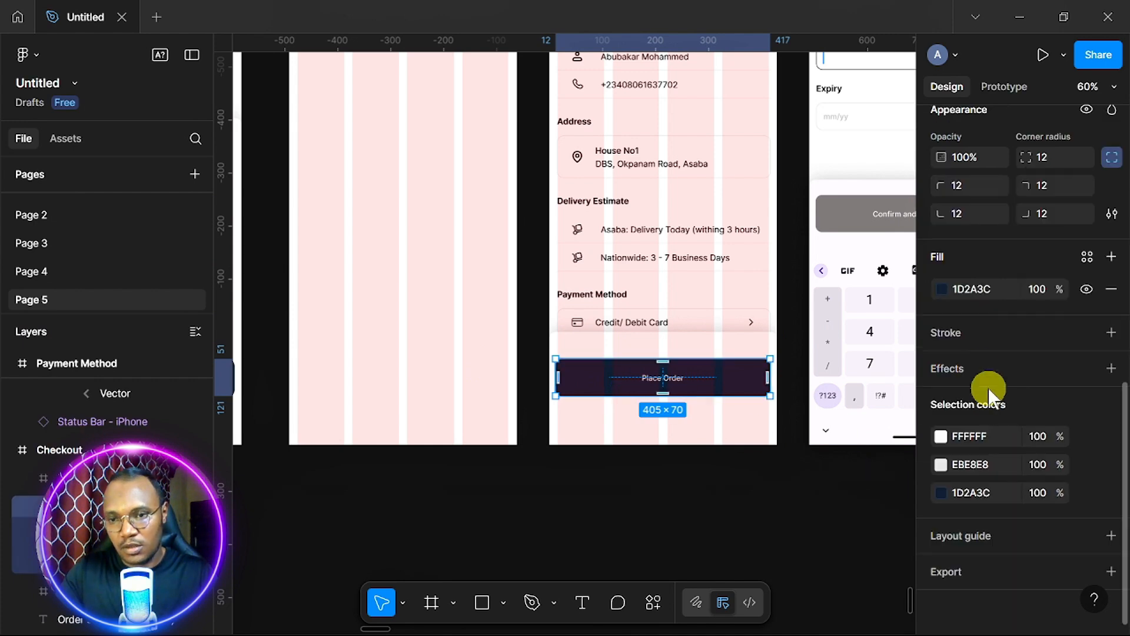
{"action": "left_click", "coordinate": [999, 282]}
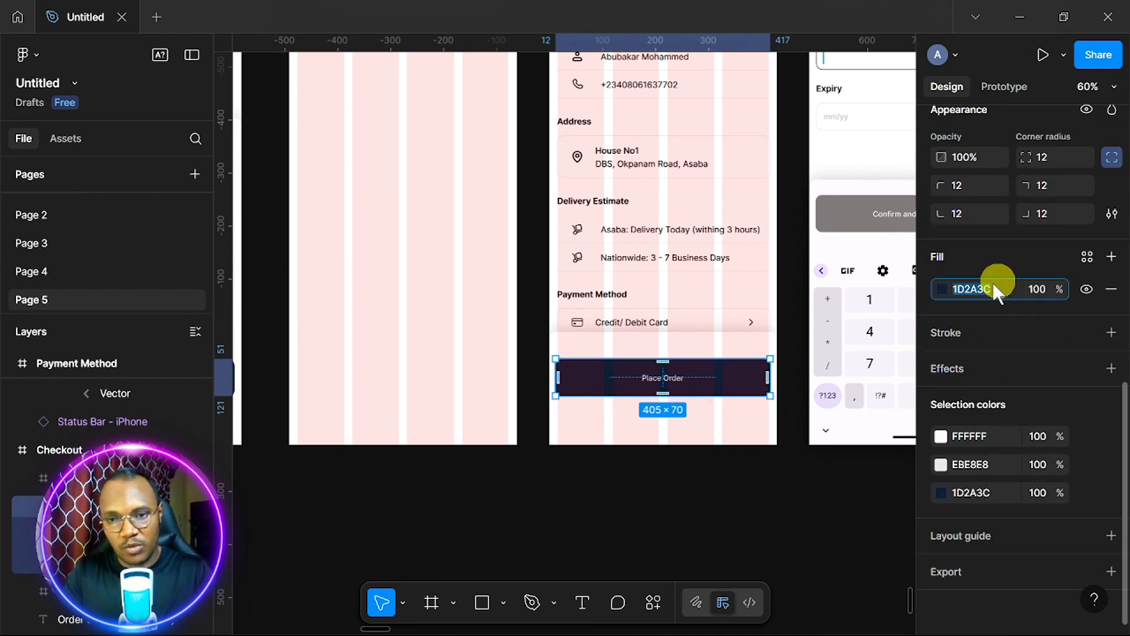
{"action": "scroll", "coordinate": [833, 391], "scroll_direction": "down", "scroll_amount": 5}
{"action": "scroll", "coordinate": [839, 389], "scroll_direction": "right", "scroll_amount": 5}
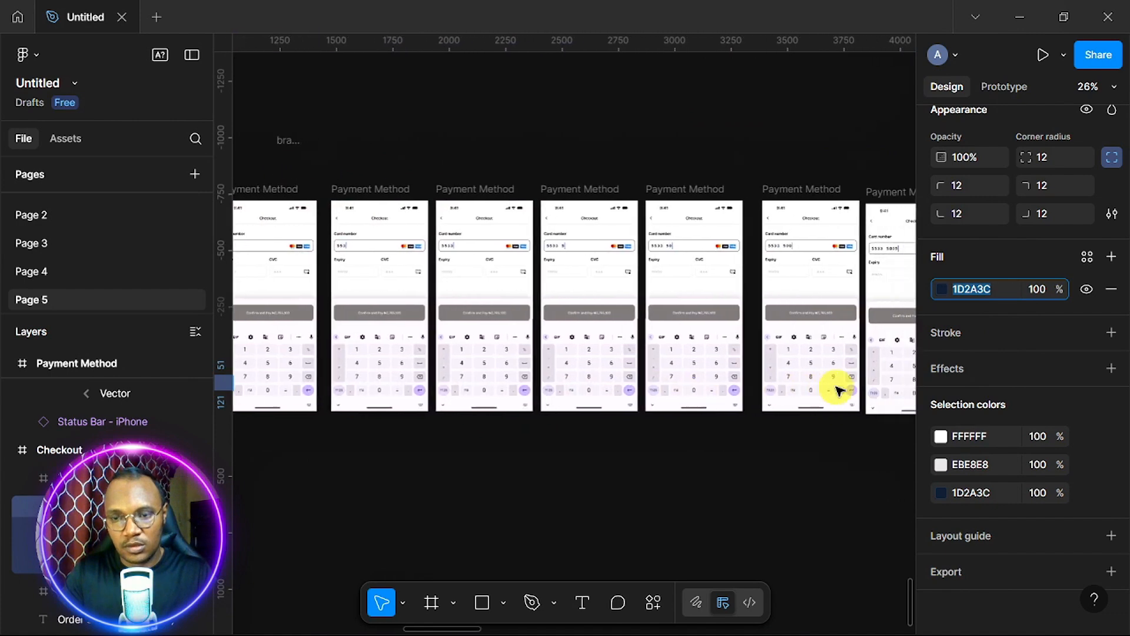
{"action": "scroll", "coordinate": [651, 315], "scroll_direction": "up", "scroll_amount": 5}
Give the latest frame's Confirm and Pay button a 1D2A3C fill.
{"action": "left_click", "coordinate": [652, 317]}
{"action": "left_click", "coordinate": [653, 318]}
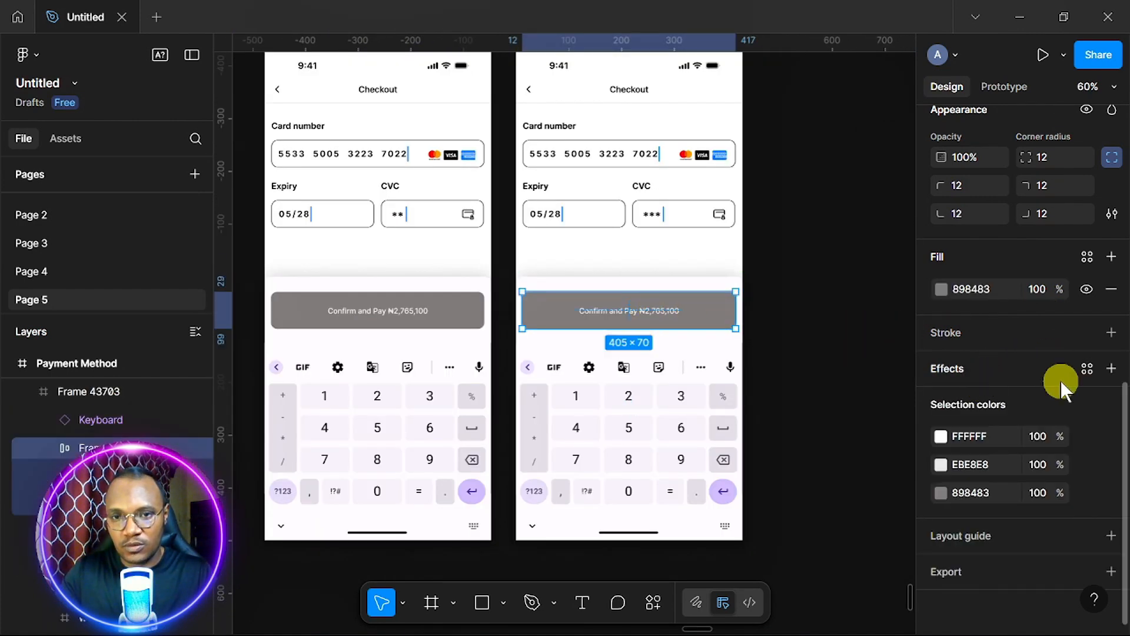
{"action": "left_click", "coordinate": [972, 289]}
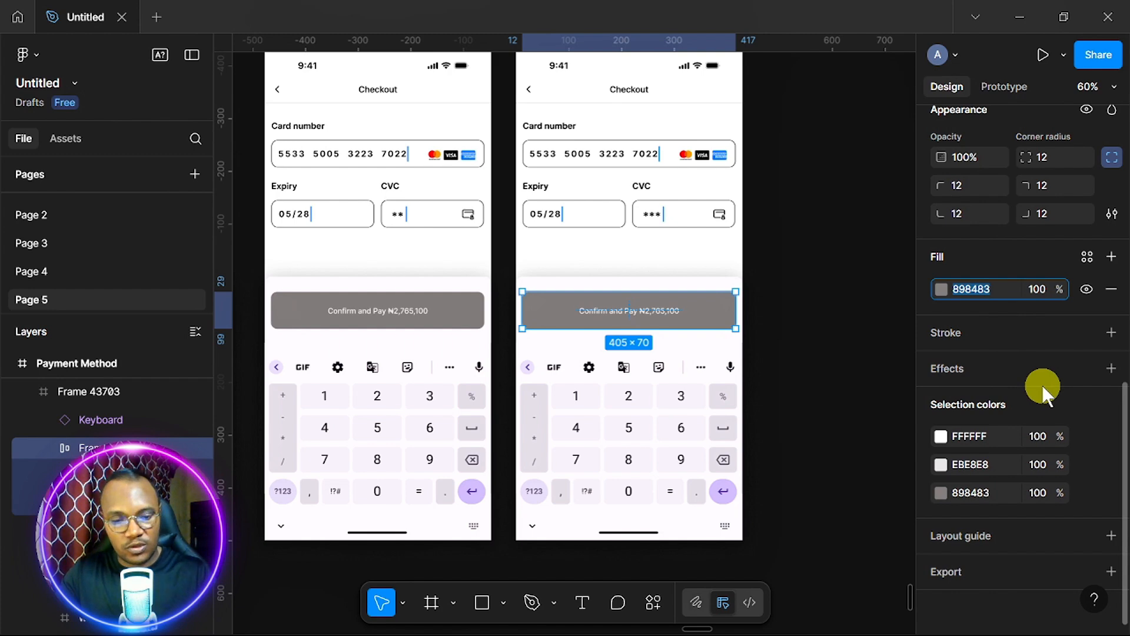
{"action": "type", "text": "1D2A3C"}
{"action": "key", "text": "Return"}
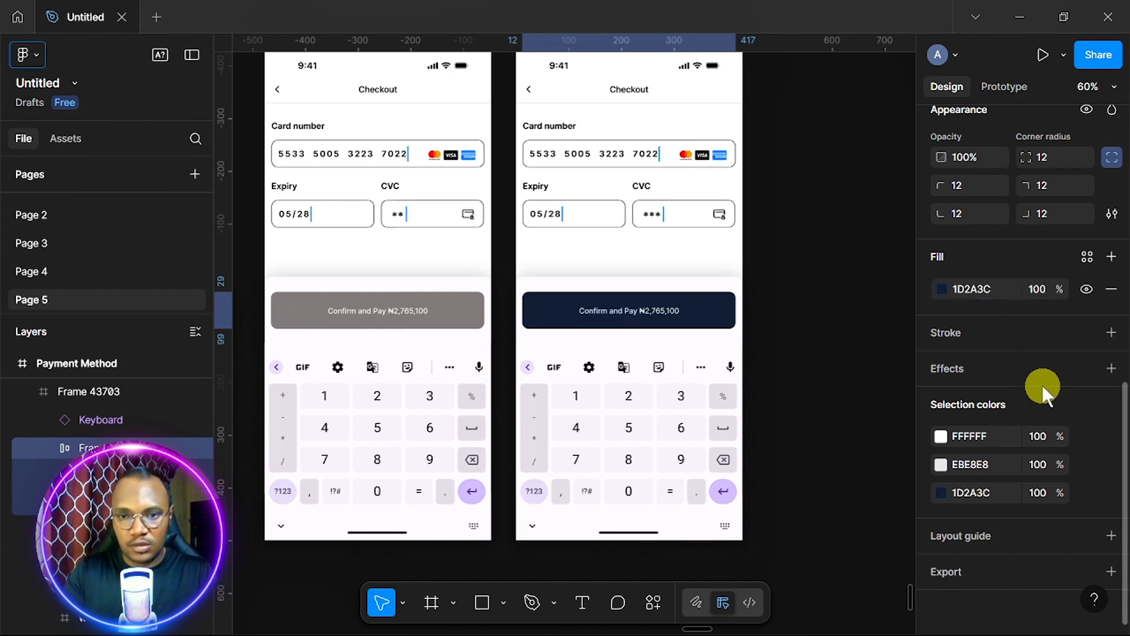
{"action": "scroll", "coordinate": [782, 366], "scroll_direction": "down", "scroll_amount": 5}
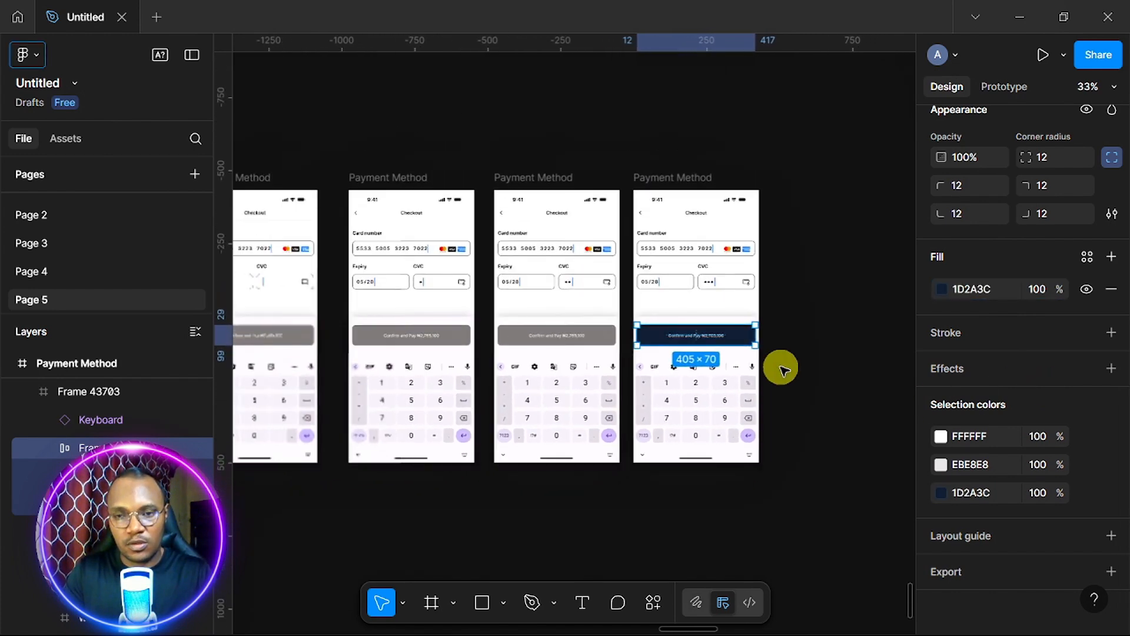
{"action": "scroll", "coordinate": [782, 368], "scroll_direction": "left", "scroll_amount": 1}
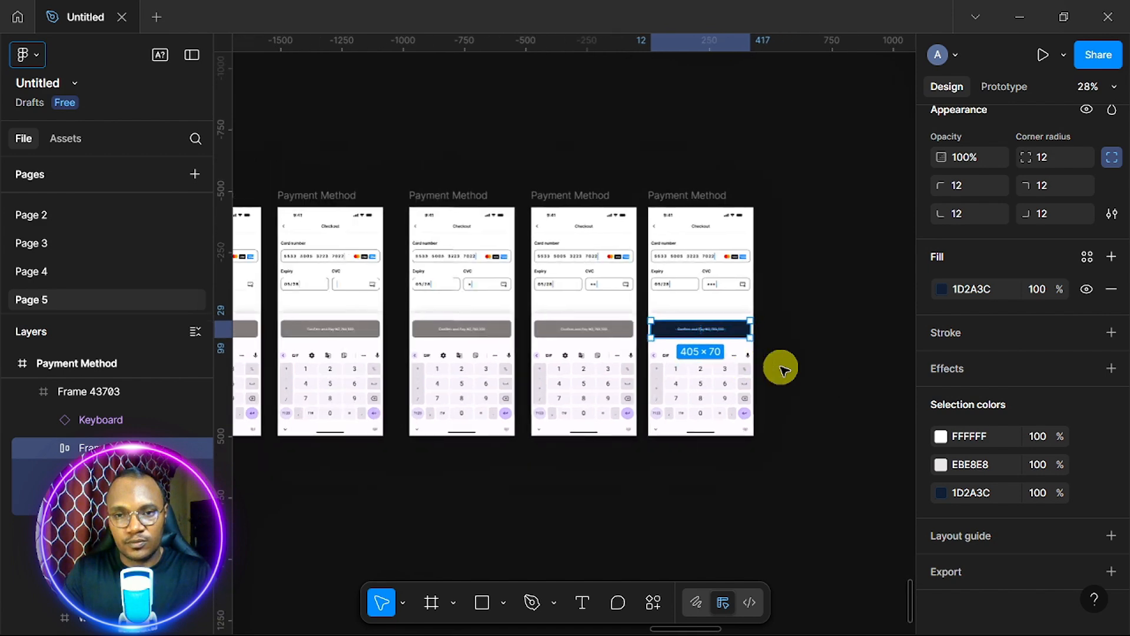
Delete the leftover cursor line after the 05/28 expiry date on the last frame.
{"action": "scroll", "coordinate": [780, 369], "scroll_direction": "up", "scroll_amount": 5}
{"action": "left_click", "coordinate": [596, 249]}
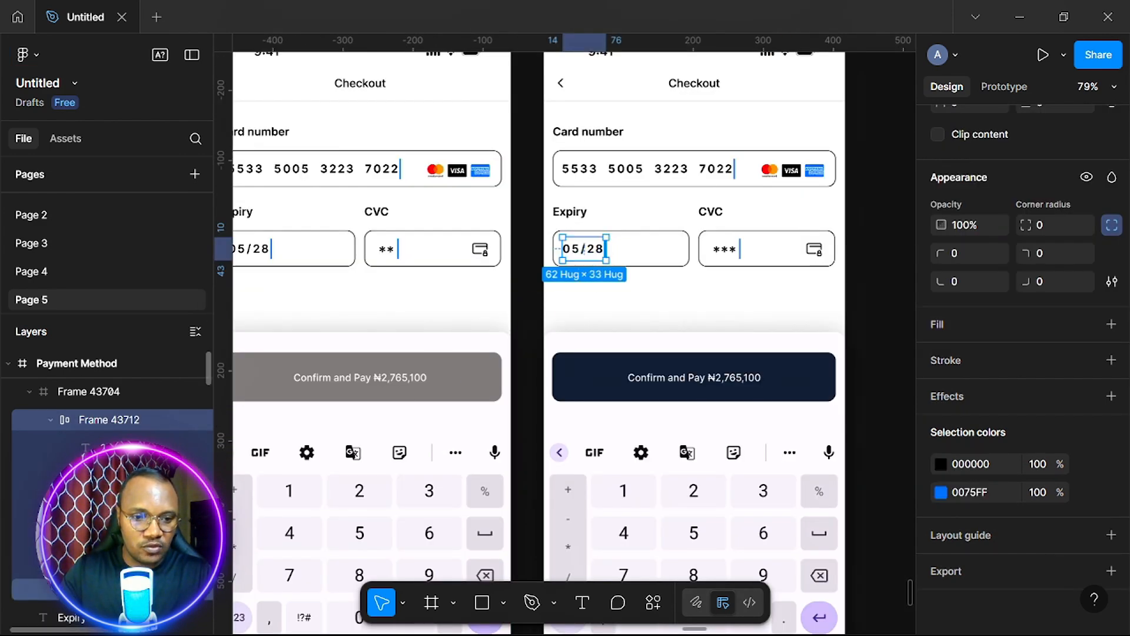
{"action": "left_click", "coordinate": [118, 589]}
{"action": "key", "text": "Delete"}
Delete the leftover cursor line after 7022 in the card-number field.
{"action": "double_click", "coordinate": [642, 169]}
{"action": "scroll", "coordinate": [117, 530], "scroll_direction": "down", "scroll_amount": 8}
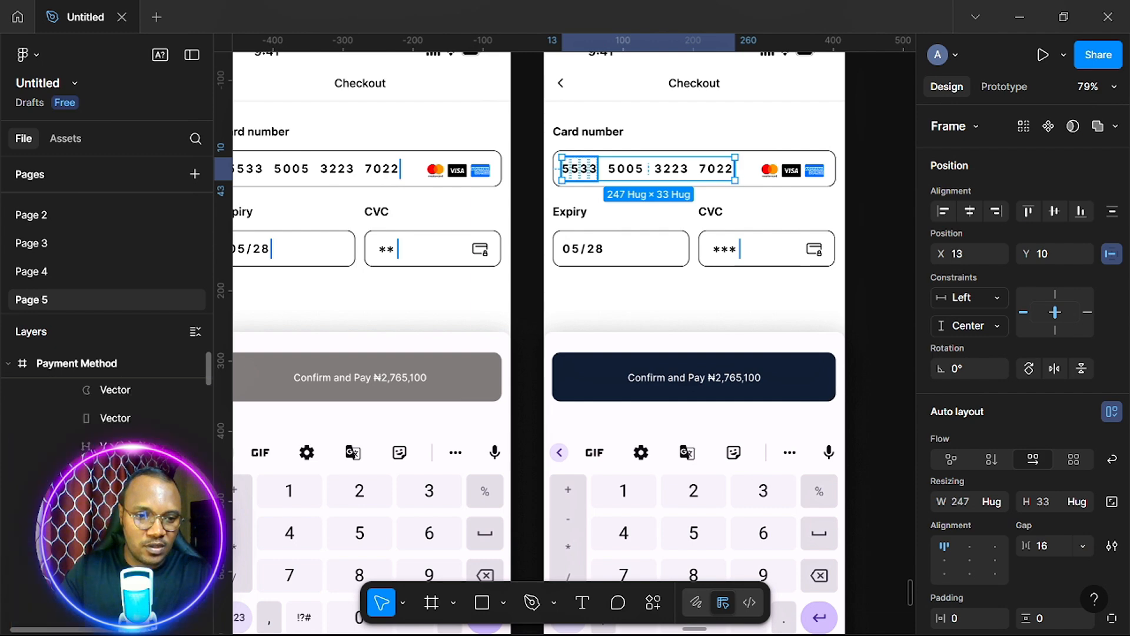
{"action": "scroll", "coordinate": [118, 530], "scroll_direction": "down", "scroll_amount": 3}
{"action": "left_click", "coordinate": [118, 476]}
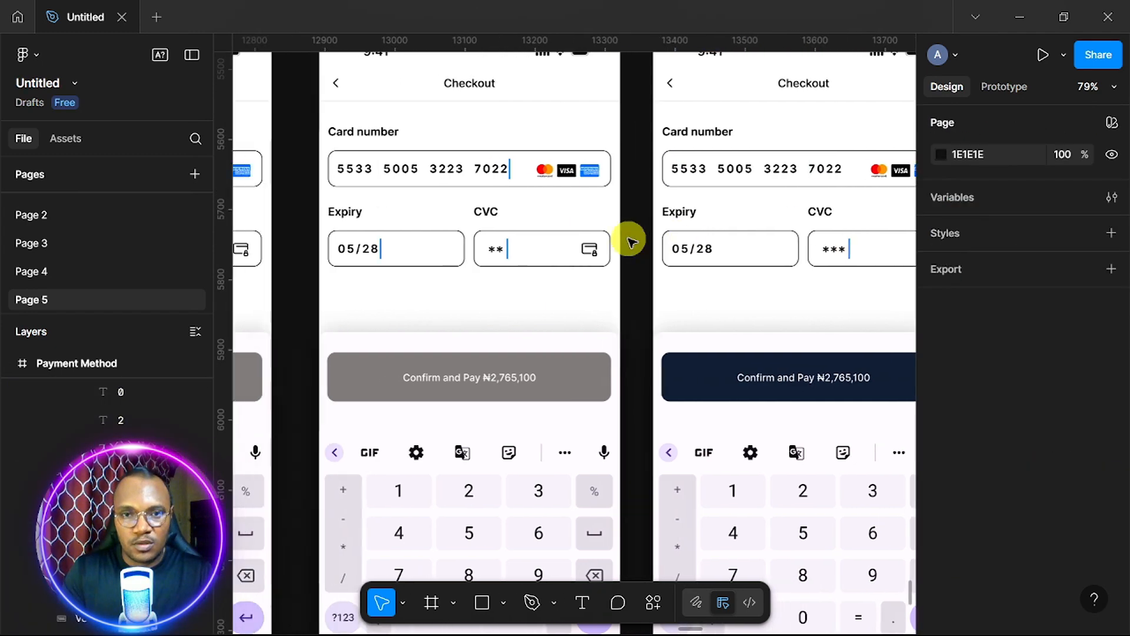
{"action": "scroll", "coordinate": [630, 241], "scroll_direction": "left", "scroll_amount": 5}
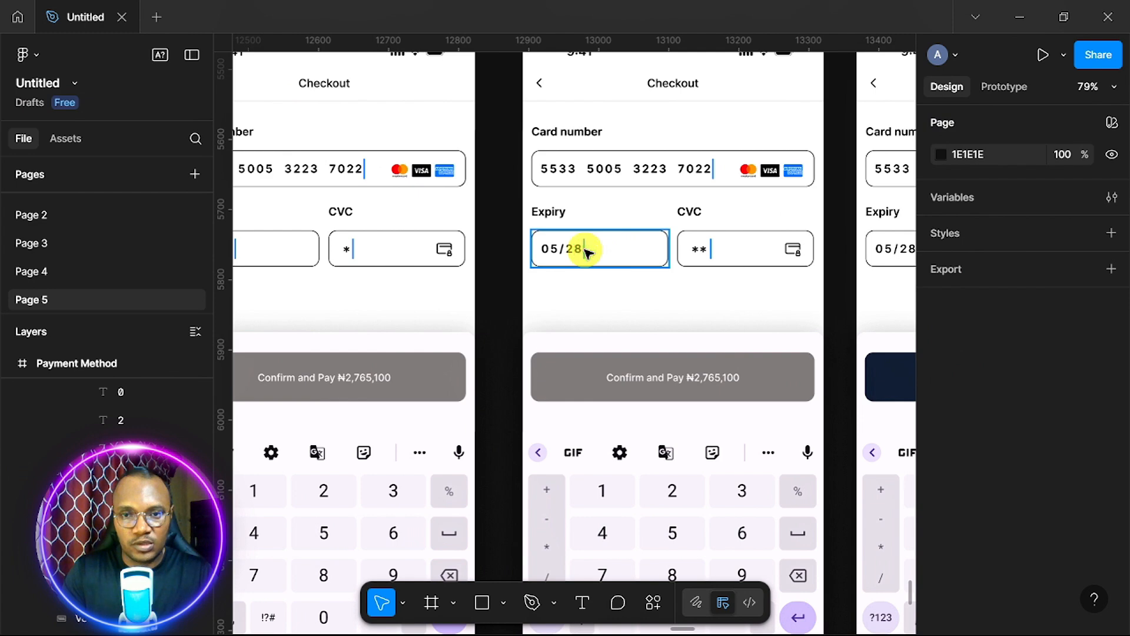
{"action": "left_click", "coordinate": [585, 249]}
{"action": "left_click", "coordinate": [713, 169], "text": "shift"}
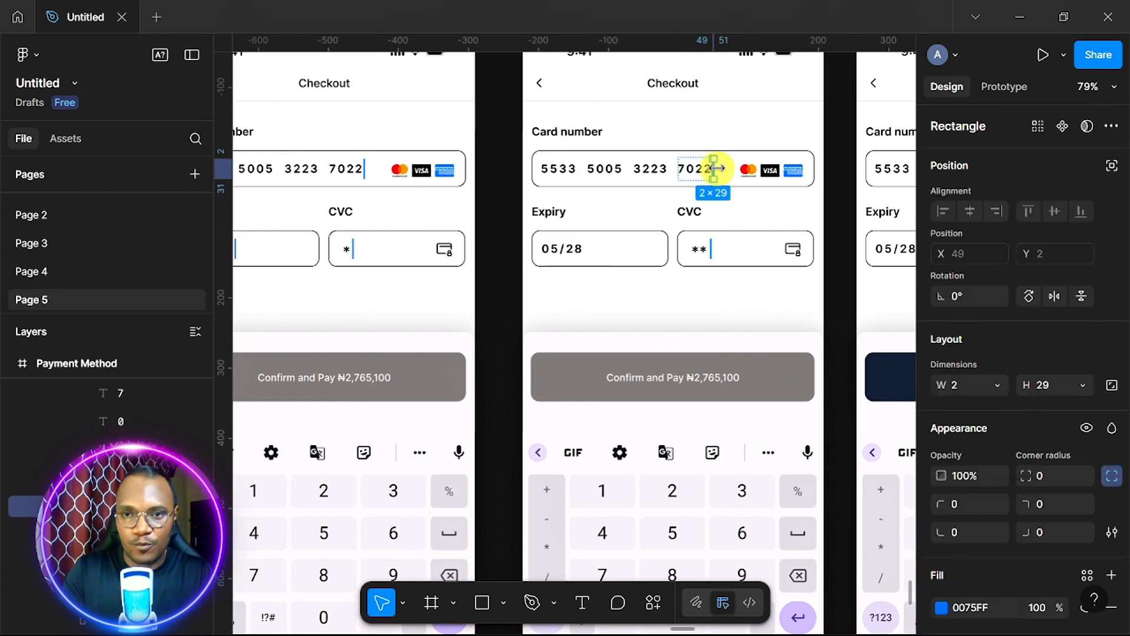
{"action": "scroll", "coordinate": [717, 169], "scroll_direction": "right", "scroll_amount": 3}
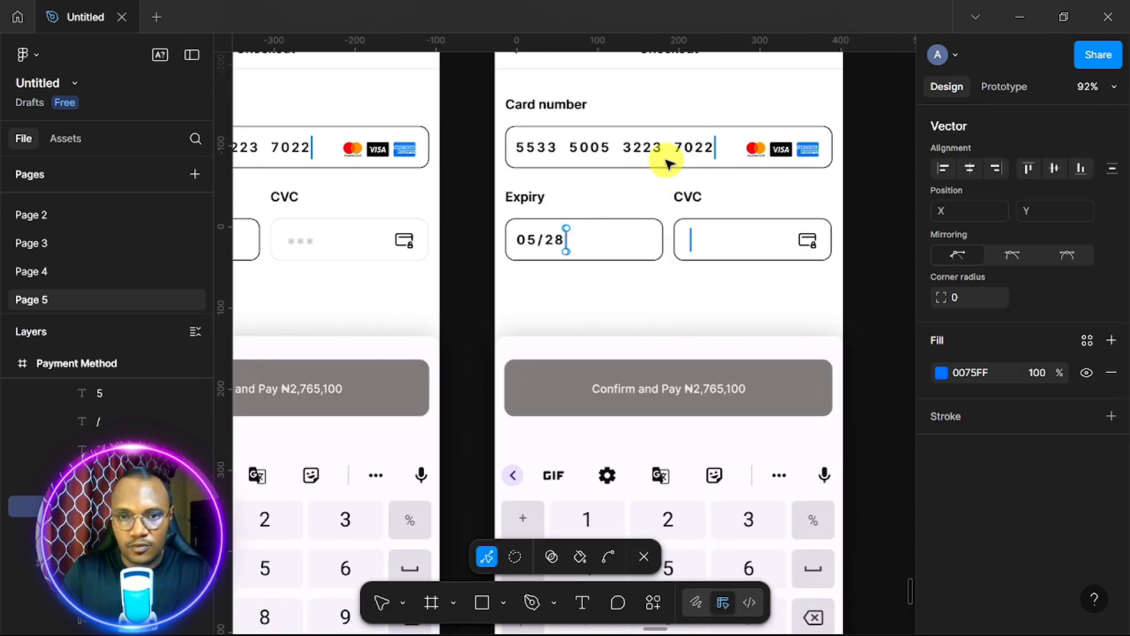
{"action": "left_click", "coordinate": [671, 158]}
{"action": "left_click", "coordinate": [568, 241]}
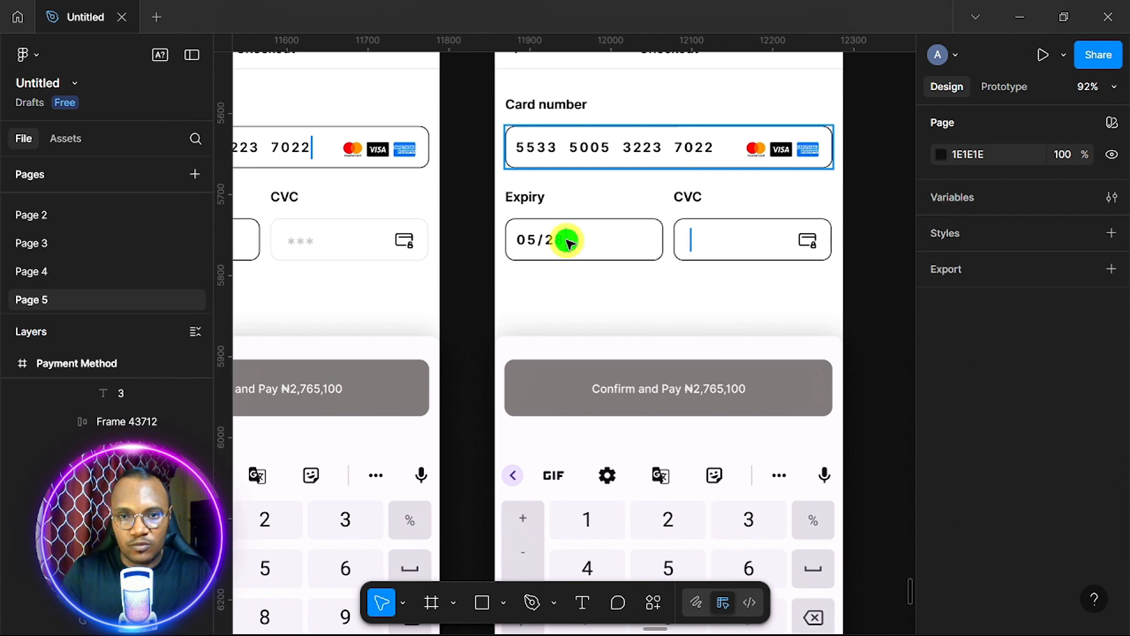
{"action": "left_click", "coordinate": [568, 240]}
{"action": "left_click", "coordinate": [568, 241]}
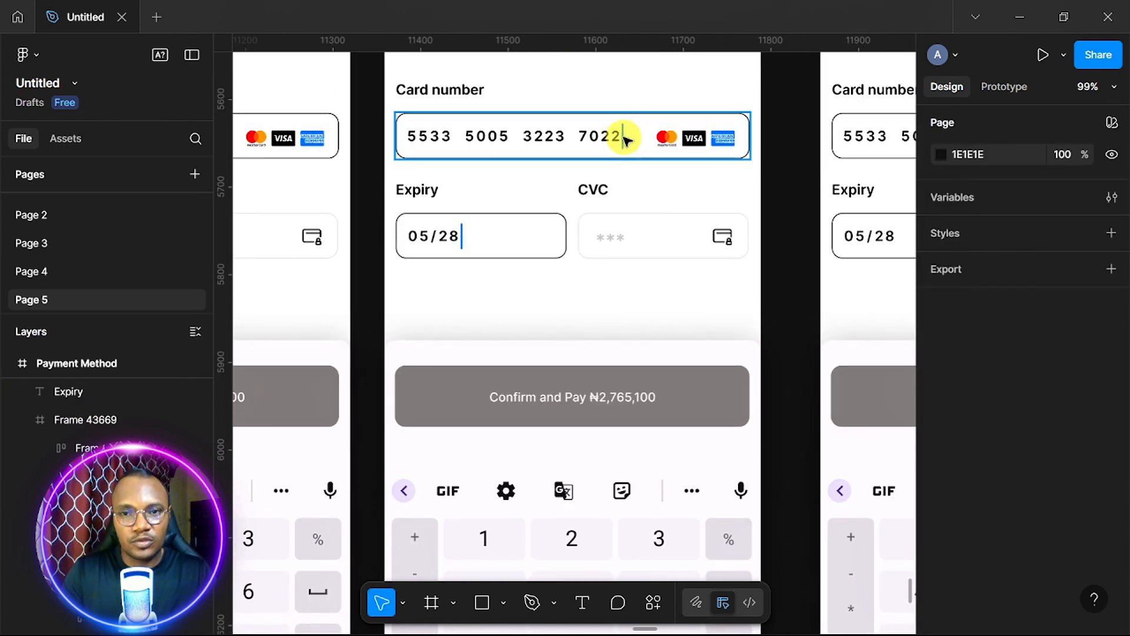
{"action": "left_click", "coordinate": [624, 140]}
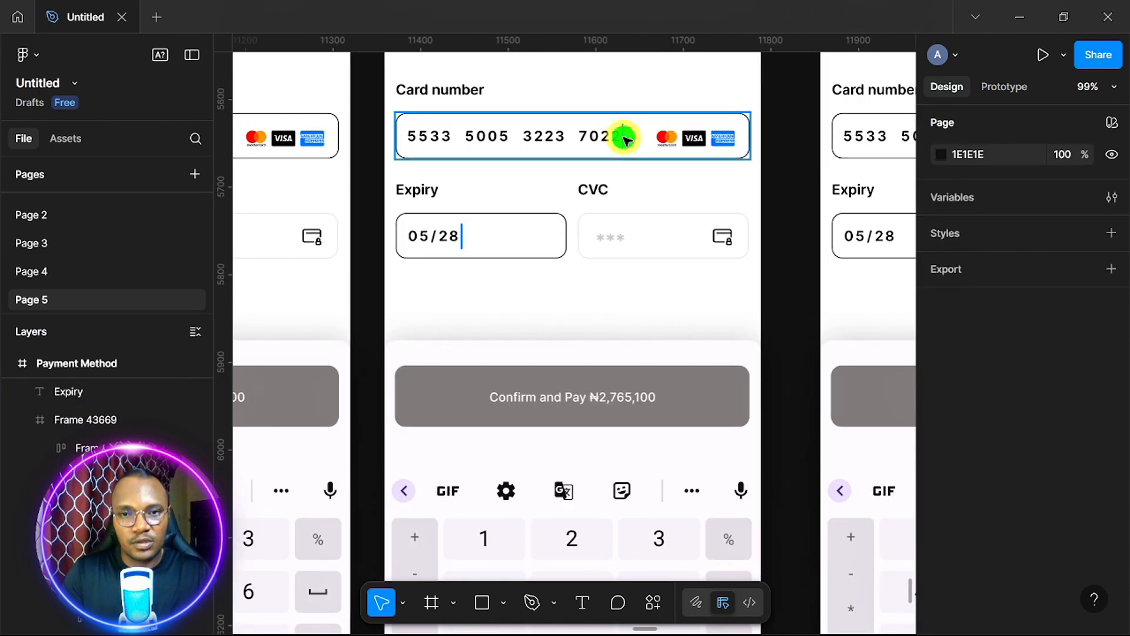
{"action": "left_click", "coordinate": [624, 137]}
{"action": "double_click", "coordinate": [624, 138]}
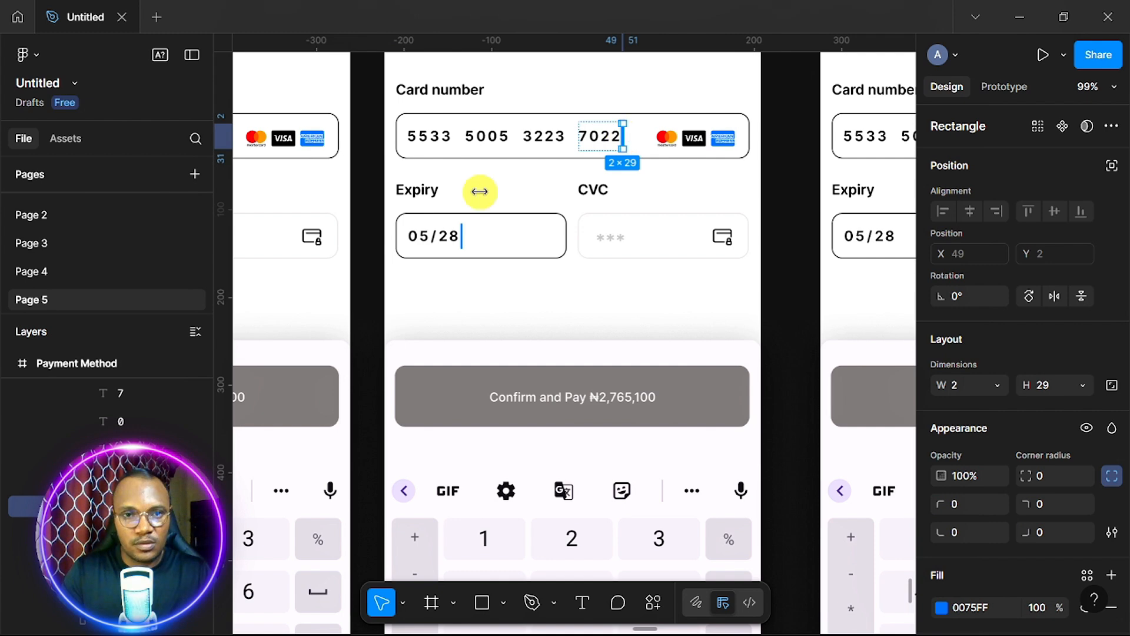
{"action": "key", "text": "Delete"}
Remove the next frame's card-number cursor line, undoing an accidental deletion of the number group.
{"action": "scroll", "coordinate": [480, 192], "scroll_direction": "left", "scroll_amount": 5}
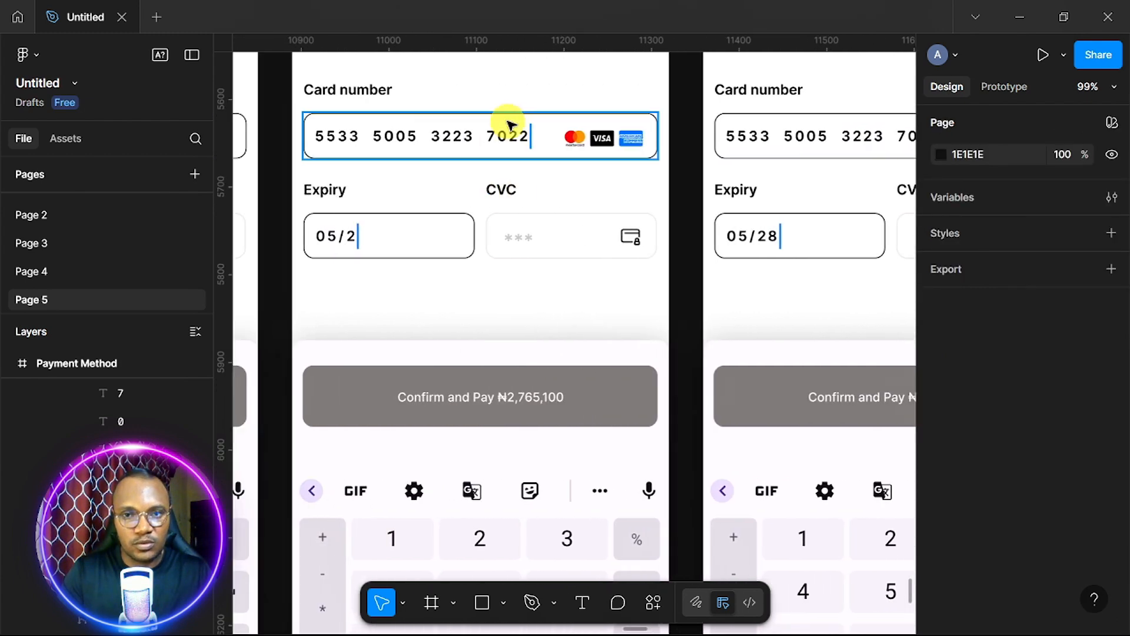
{"action": "left_click", "coordinate": [533, 137]}
{"action": "left_click", "coordinate": [533, 137]}
{"action": "key", "text": "Delete"}
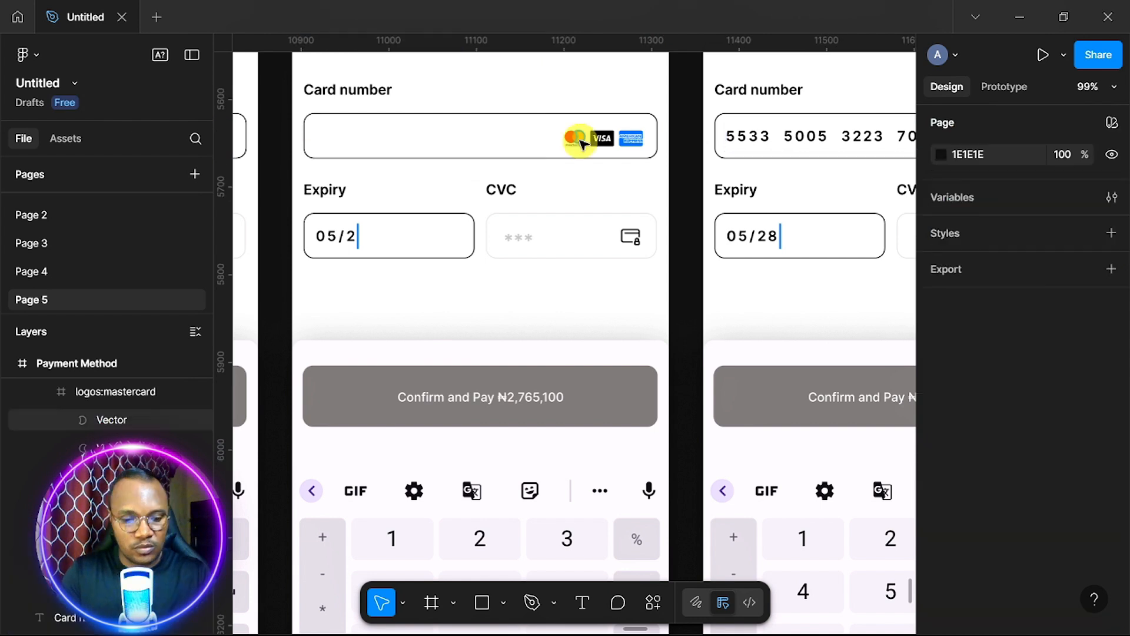
{"action": "key", "text": "ctrl+z"}
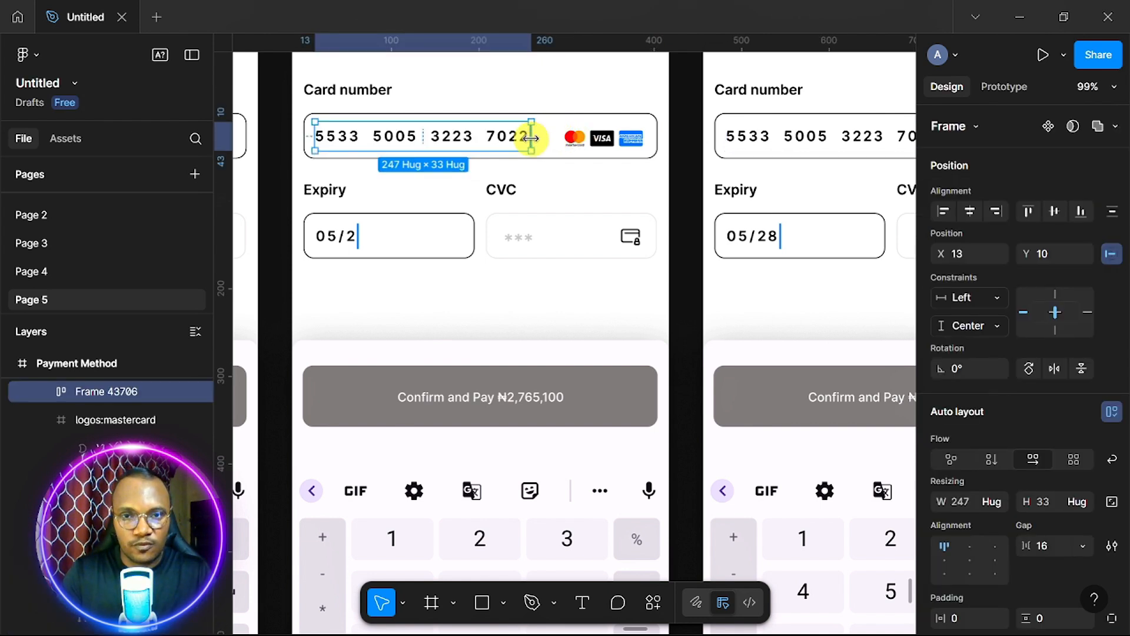
{"action": "double_click", "coordinate": [531, 139]}
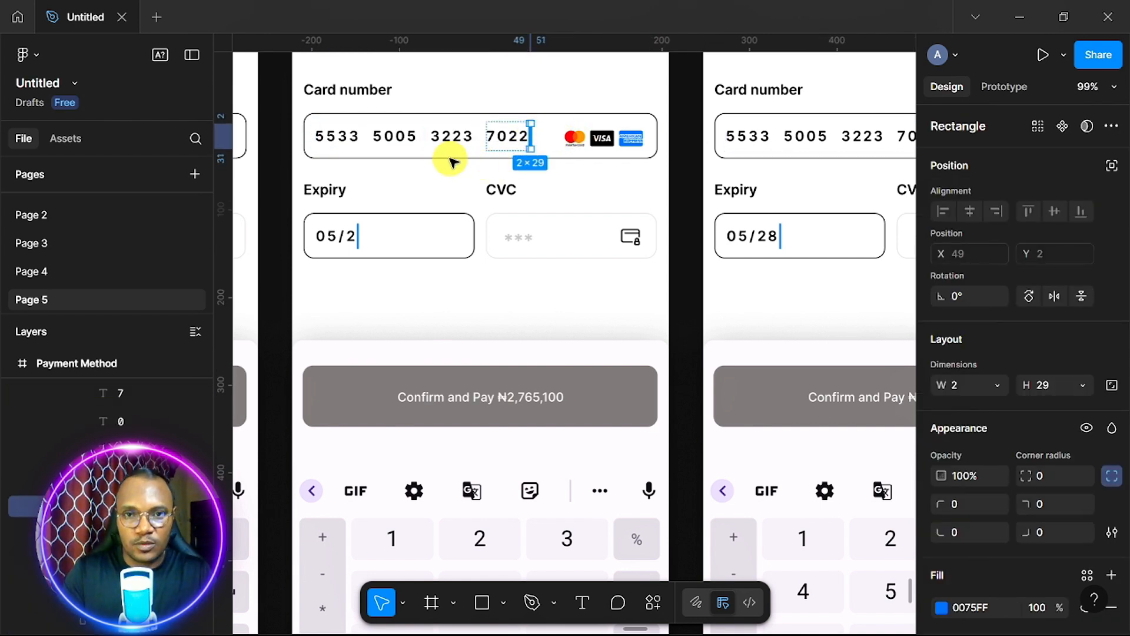
{"action": "key", "text": "Delete"}
Delete the remaining cursor lines after 7022 on the other checkout frames and review them.
{"action": "scroll", "coordinate": [456, 162], "scroll_direction": "left", "scroll_amount": 6}
{"action": "double_click", "coordinate": [511, 138]}
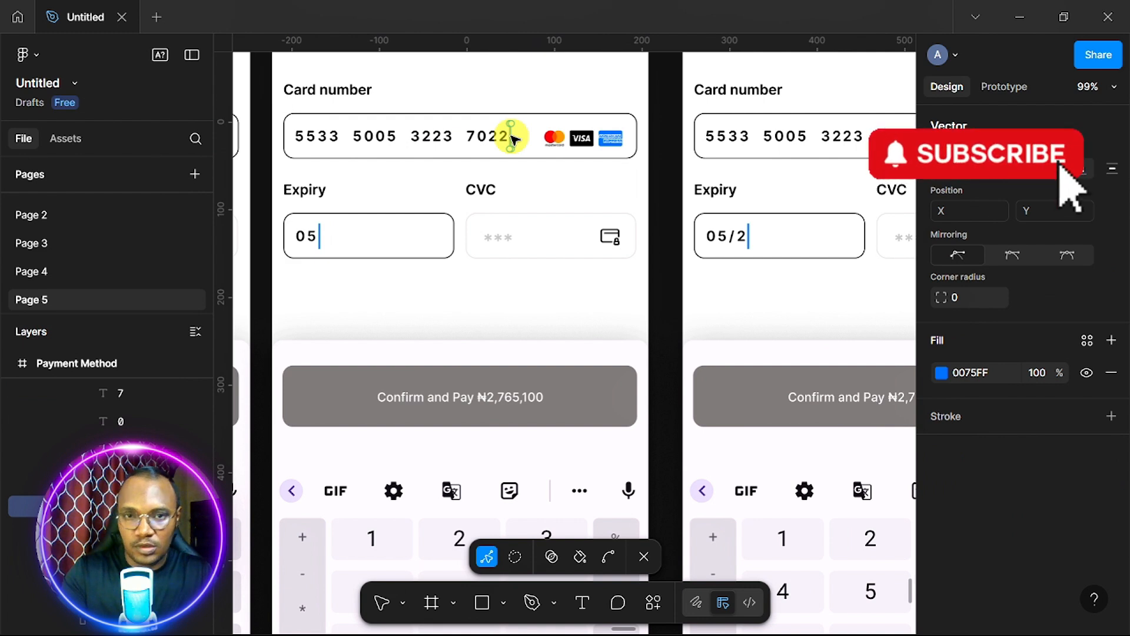
{"action": "key", "text": "Delete"}
{"action": "scroll", "coordinate": [512, 139], "scroll_direction": "left", "scroll_amount": 6}
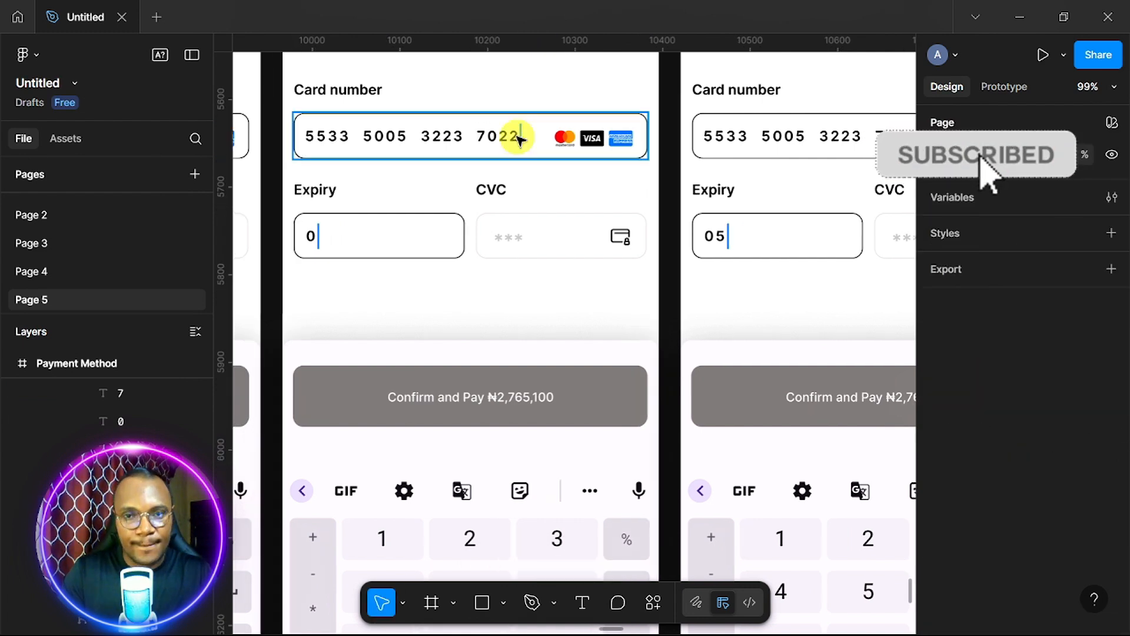
{"action": "left_click", "coordinate": [519, 138]}
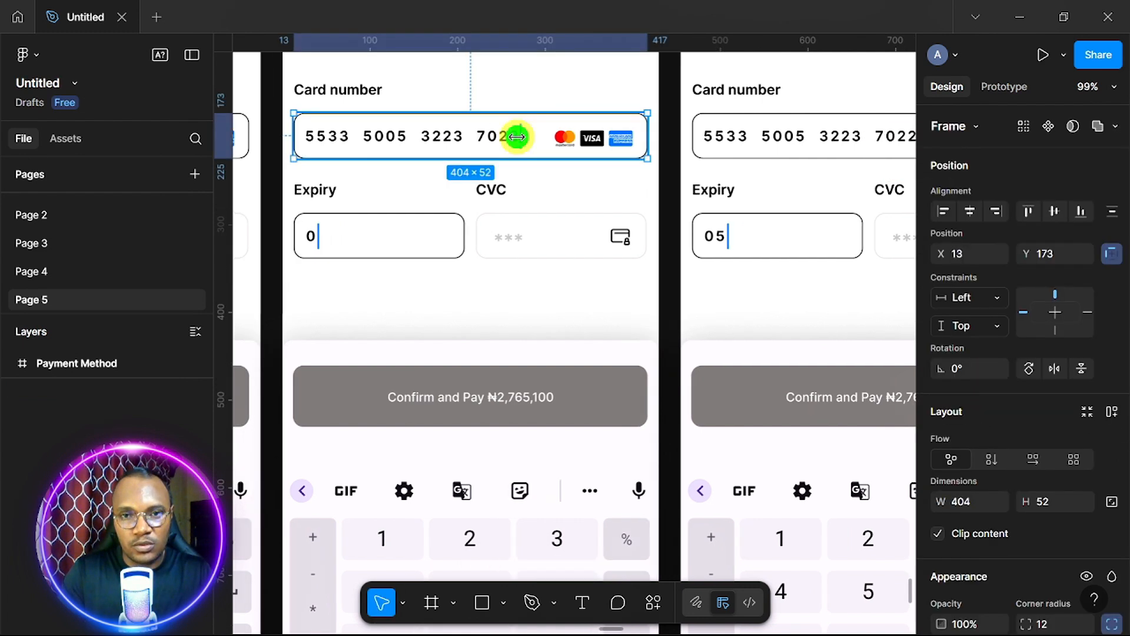
{"action": "left_click", "coordinate": [519, 138]}
{"action": "key", "text": "Delete"}
{"action": "scroll", "coordinate": [448, 157], "scroll_direction": "left", "scroll_amount": 10}
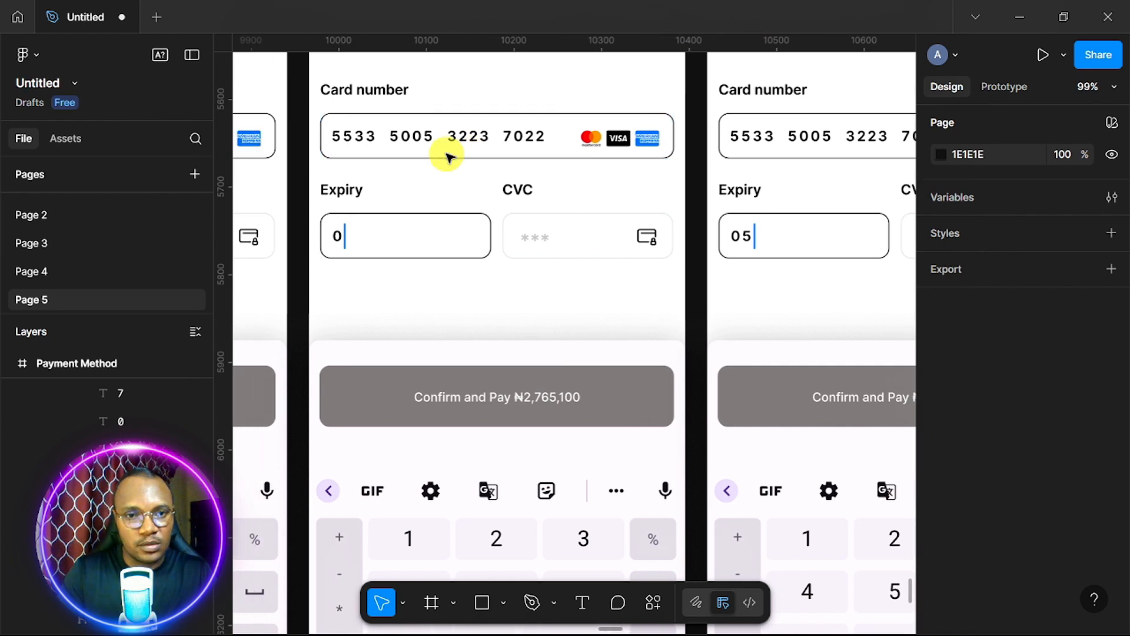
{"action": "scroll", "coordinate": [449, 157], "scroll_direction": "right", "scroll_amount": 1}
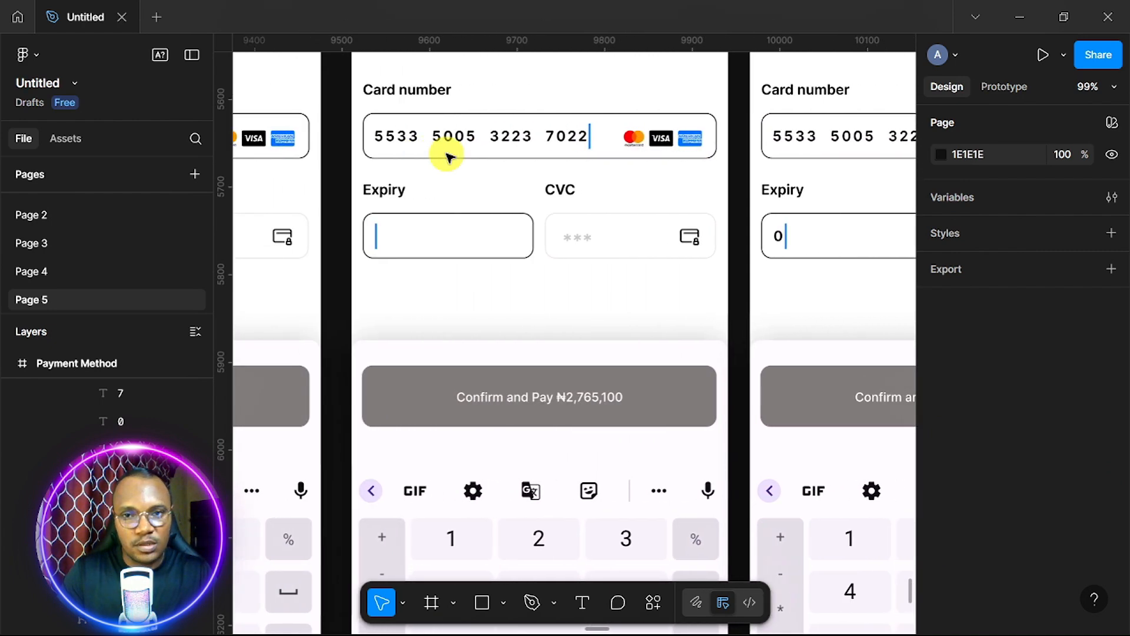
{"action": "left_click", "coordinate": [594, 134]}
{"action": "left_click", "coordinate": [592, 134]}
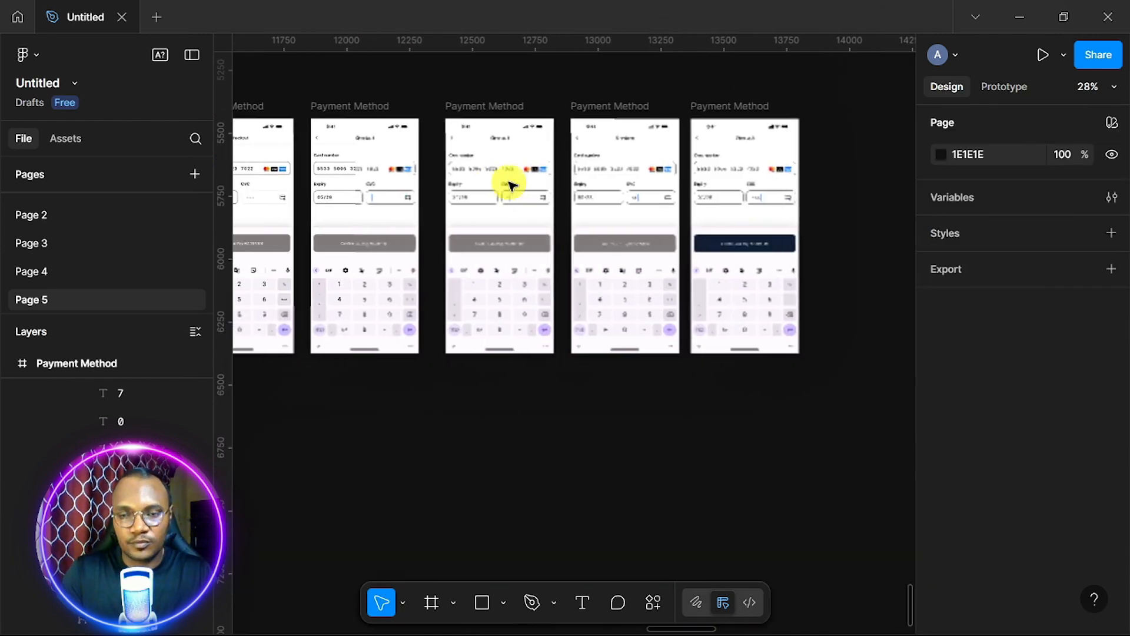
{"action": "scroll", "coordinate": [509, 182], "scroll_direction": "right", "scroll_amount": 5}
{"action": "scroll", "coordinate": [509, 182], "scroll_direction": "up", "scroll_amount": 5}
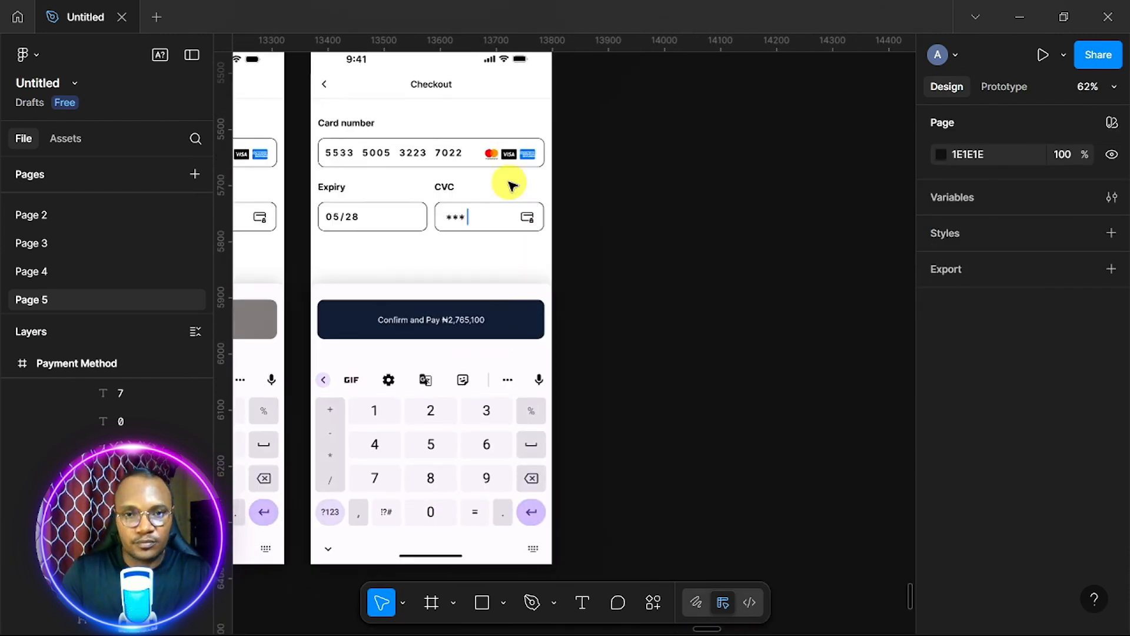
{"action": "scroll", "coordinate": [510, 183], "scroll_direction": "down", "scroll_amount": 1}
{"action": "scroll", "coordinate": [510, 183], "scroll_direction": "down", "scroll_amount": 2}
{"action": "scroll", "coordinate": [510, 182], "scroll_direction": "right", "scroll_amount": 2}
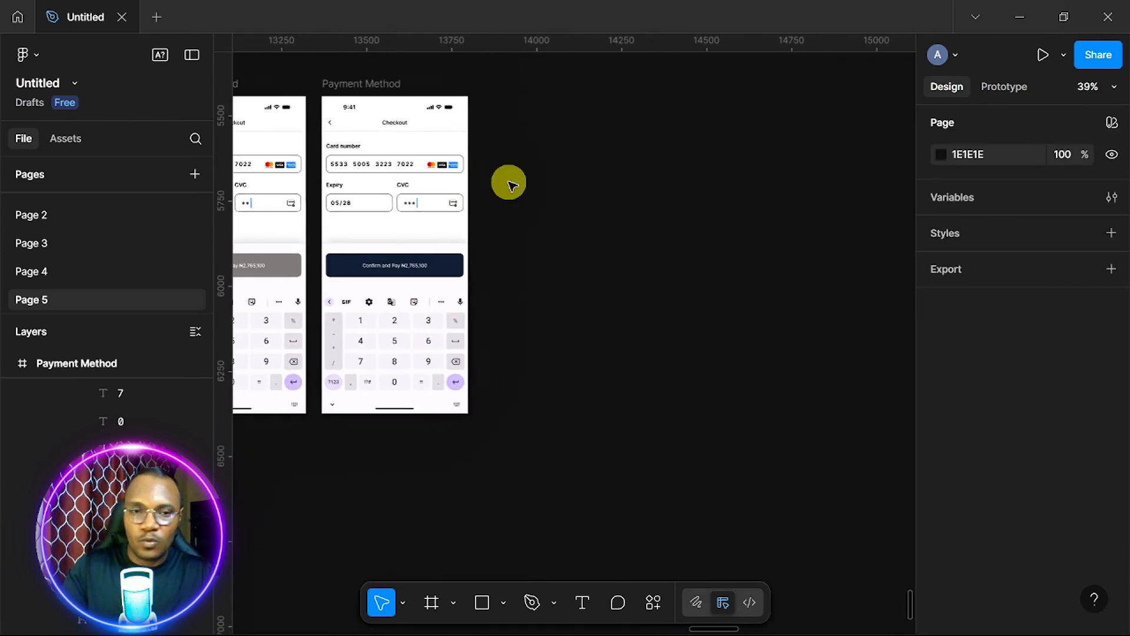
Add a 430×932 iPhone 14 & 15 Pro Max frame, top-aligned beside the last checkout frame.
{"action": "left_click", "coordinate": [431, 601]}
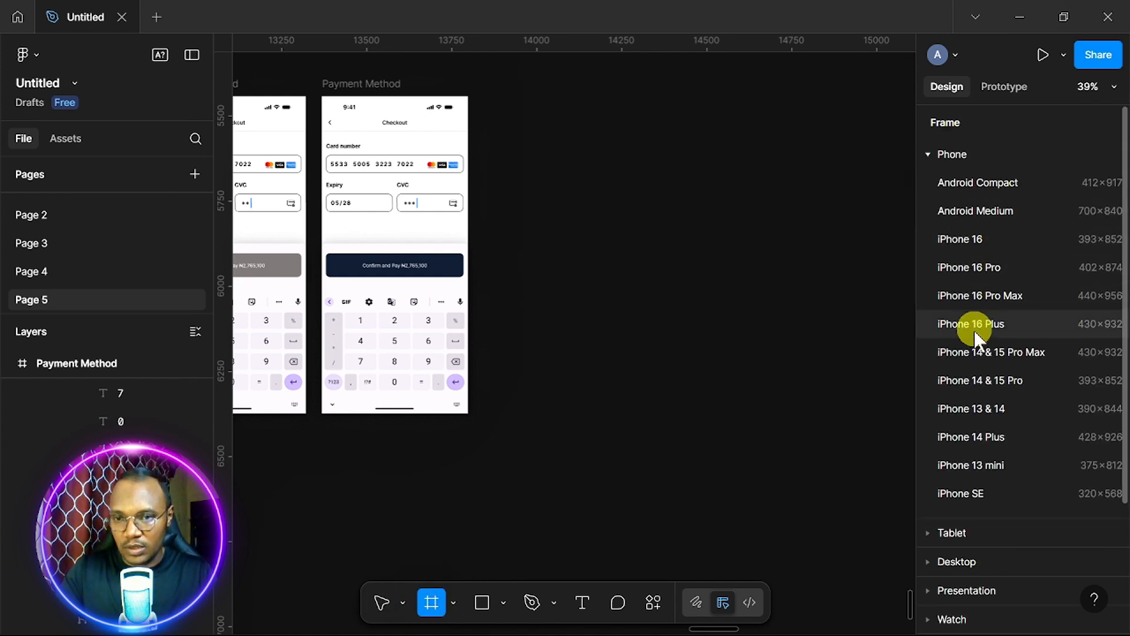
{"action": "left_click", "coordinate": [974, 436]}
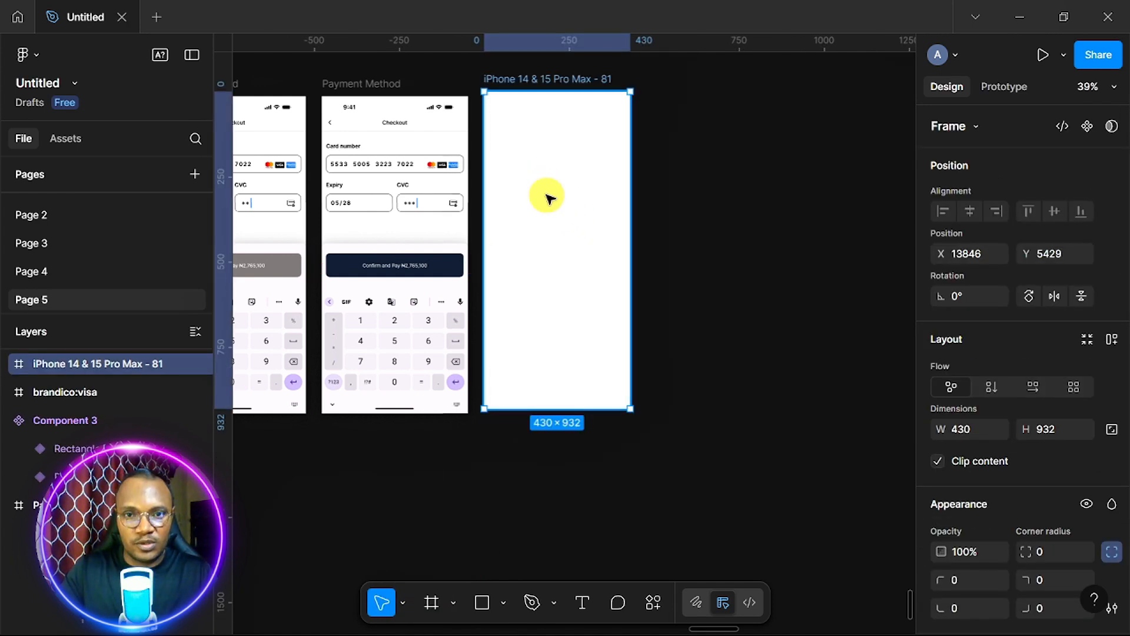
{"action": "mouse_move", "coordinate": [557, 216]}
{"action": "left_mouse_down"}
{"action": "mouse_move", "coordinate": [550, 204]}
{"action": "mouse_move", "coordinate": [559, 229]}
{"action": "left_mouse_up"}
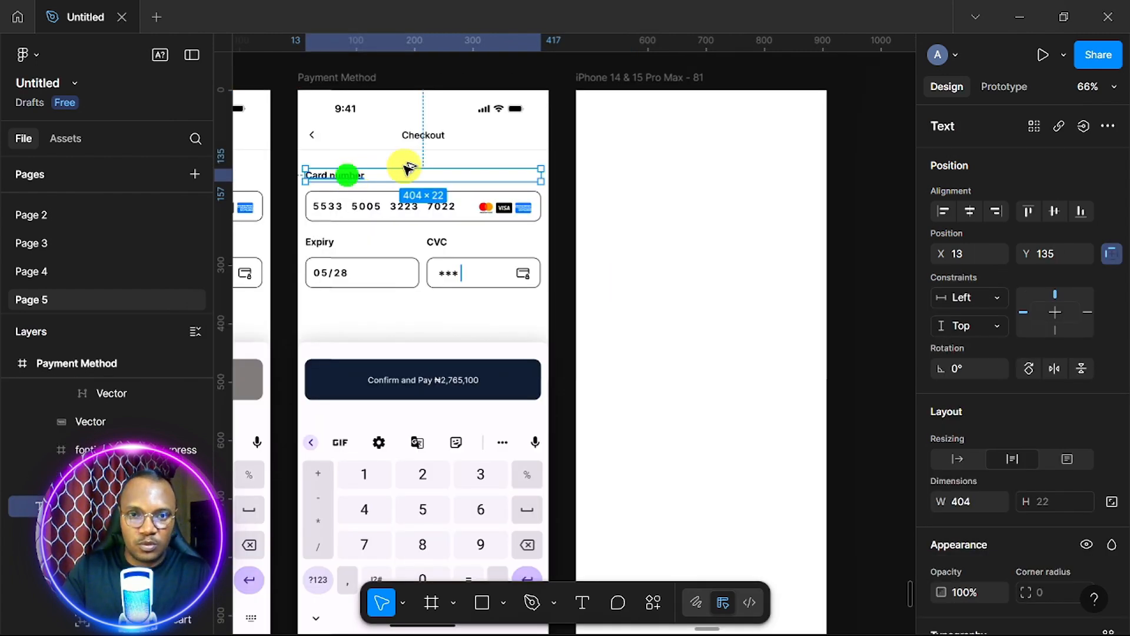
Move the Card number label into the new frame and retype it as 'Confirming Order'.
{"action": "left_click_drag", "start_coordinate": [580, 203], "coordinate": [752, 292]}
{"action": "double_click", "coordinate": [621, 299]}
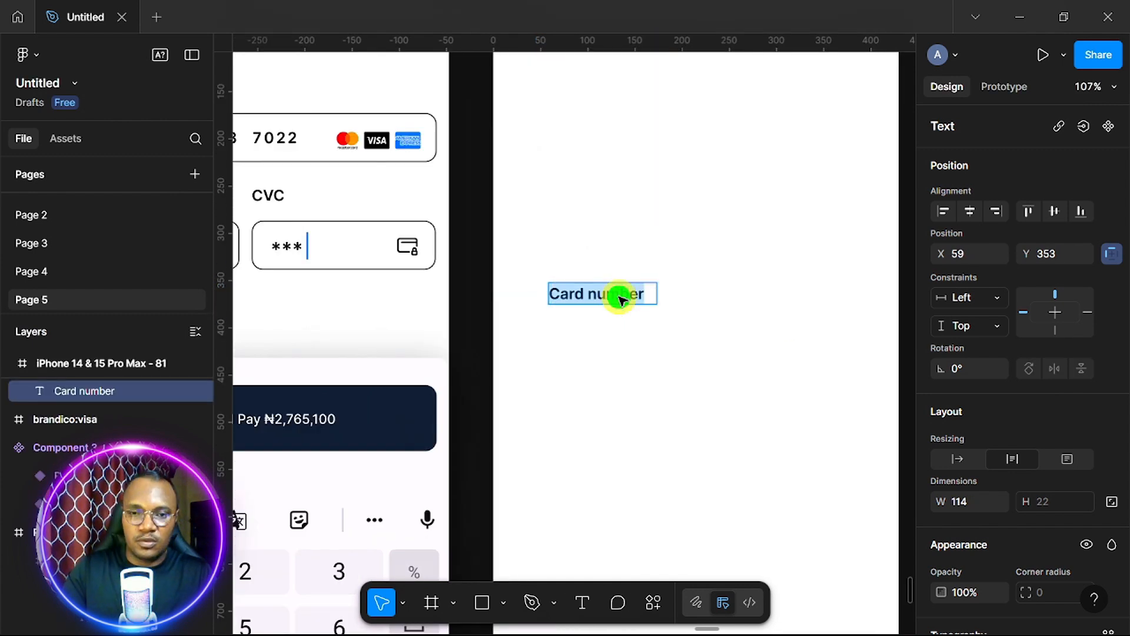
{"action": "type", "text": "Confi"}
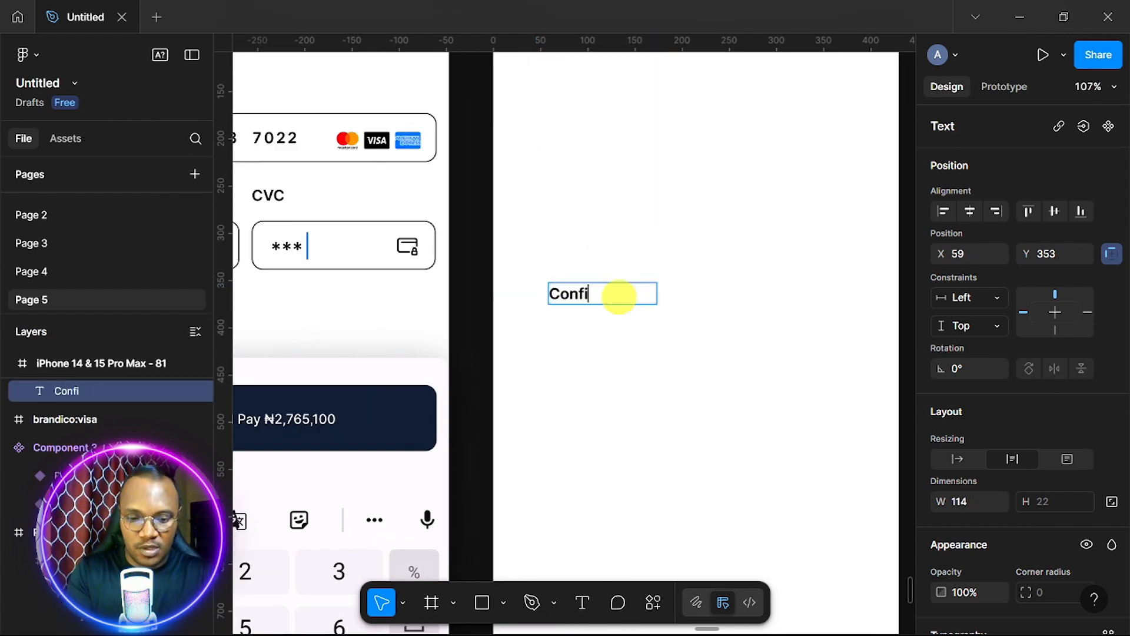
{"action": "type", "text": "rming Order"}
{"action": "key", "text": "Escape"}
{"action": "scroll", "coordinate": [987, 447], "scroll_direction": "down", "scroll_amount": 5}
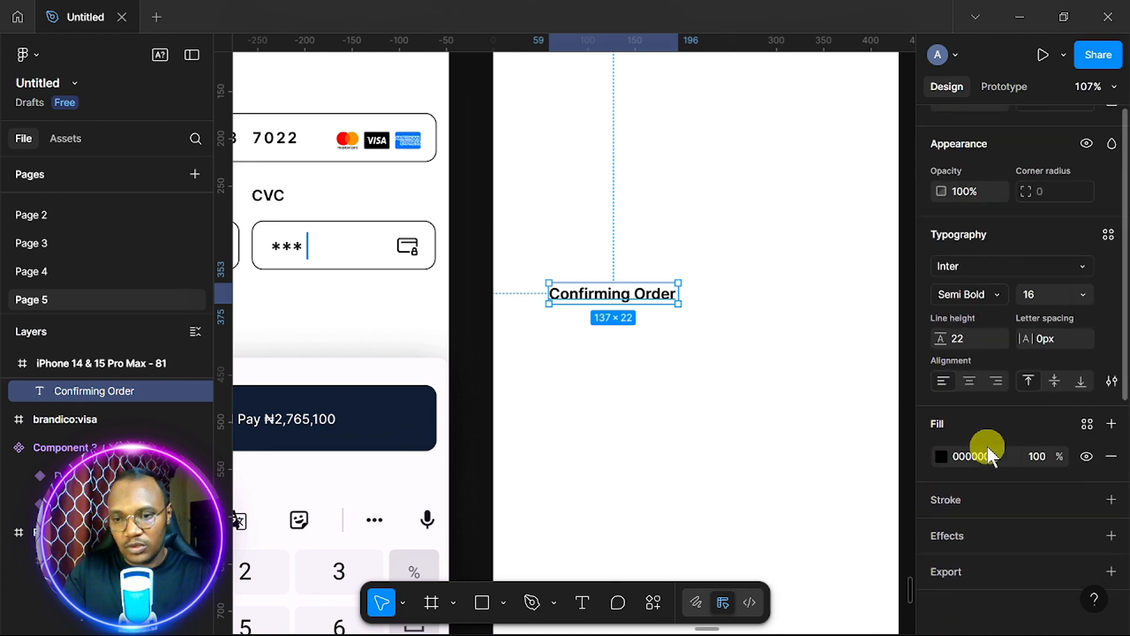
Set the heading to size 24, widen it to one line, and centre it in the frame.
{"action": "left_click", "coordinate": [1093, 292]}
{"action": "left_click", "coordinate": [1053, 333]}
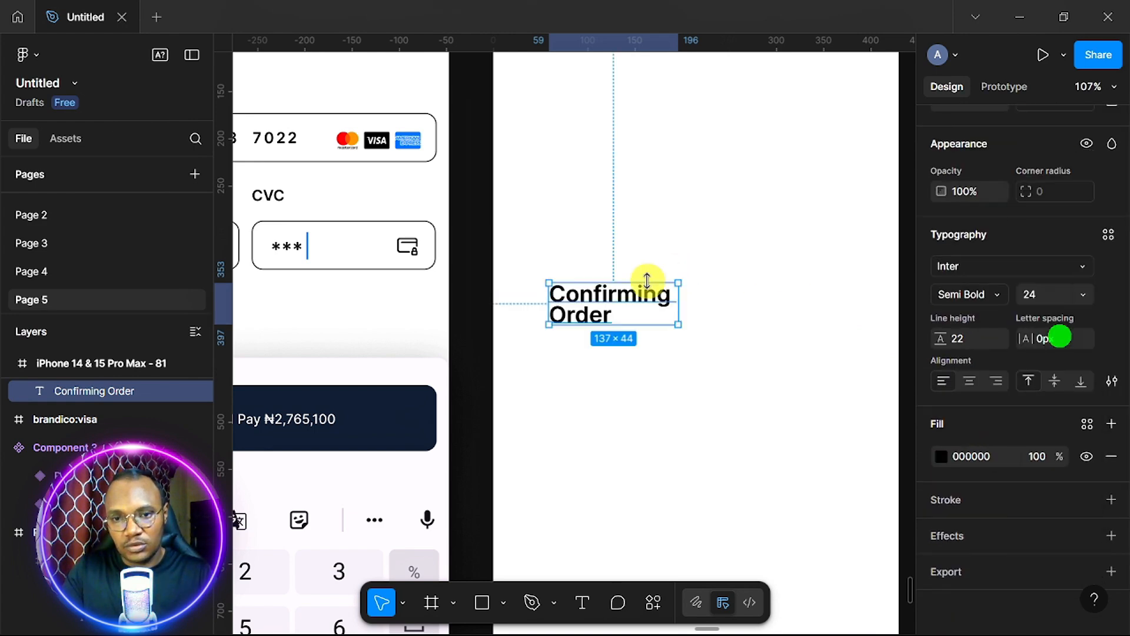
{"action": "left_click_drag", "start_coordinate": [705, 302], "coordinate": [741, 302]}
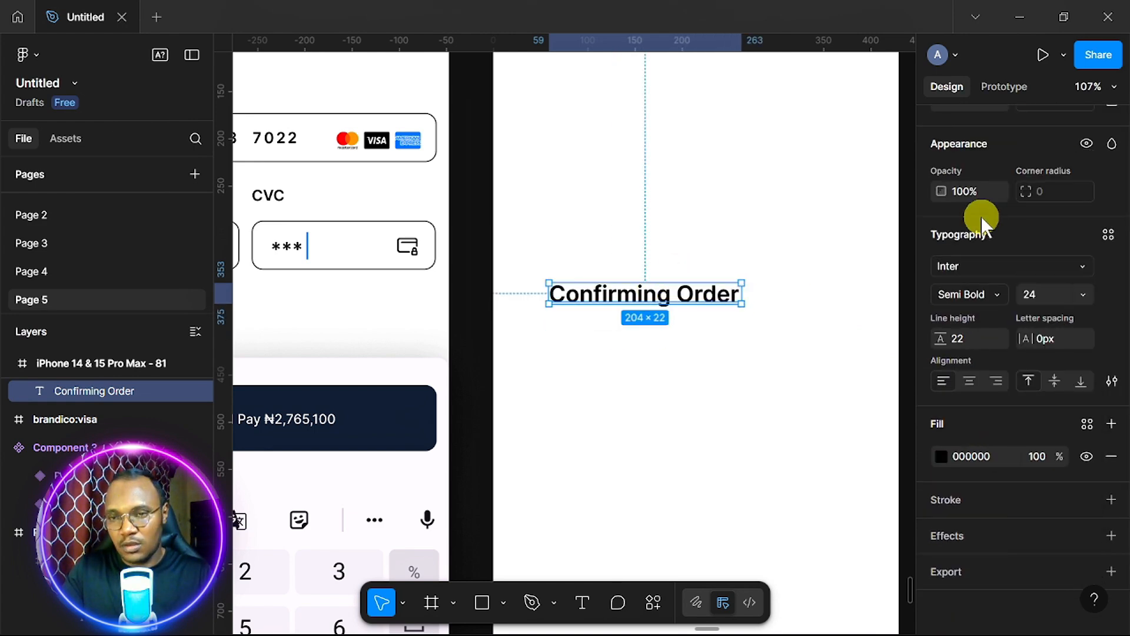
{"action": "scroll", "coordinate": [982, 217], "scroll_direction": "up", "scroll_amount": 5}
{"action": "left_click", "coordinate": [977, 213]}
{"action": "scroll", "coordinate": [740, 304], "scroll_direction": "down", "scroll_amount": 5}
{"action": "left_click", "coordinate": [741, 304]}
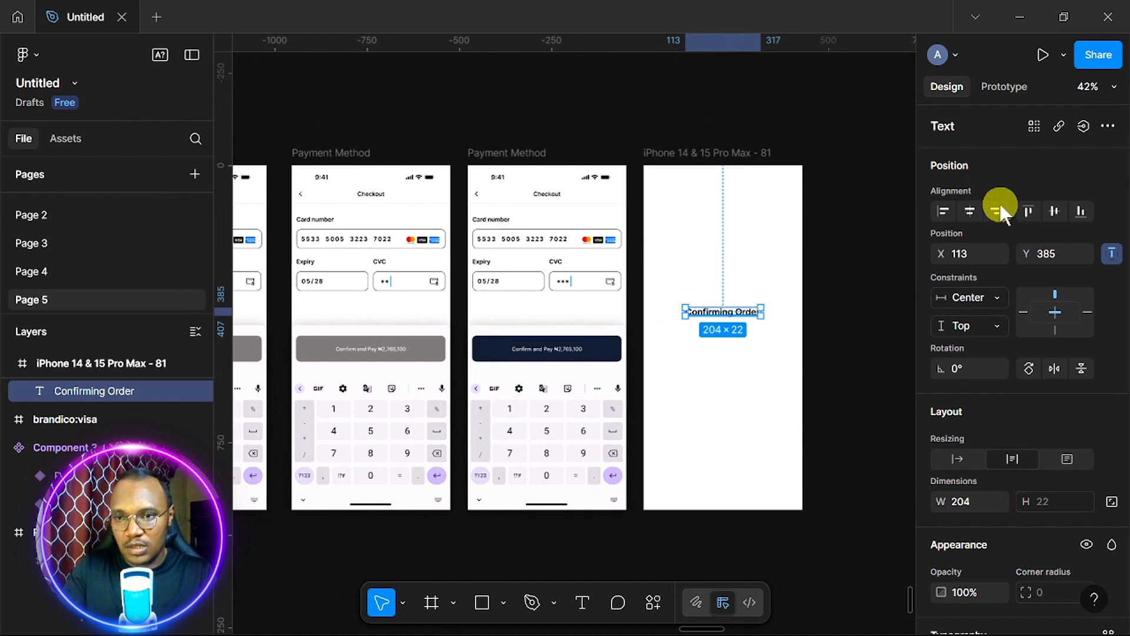
{"action": "left_click", "coordinate": [1054, 210]}
Launch LottieFiles from the canvas Plugins menu and search Discover for 'order confirmed'.
{"action": "right_click", "coordinate": [816, 283]}
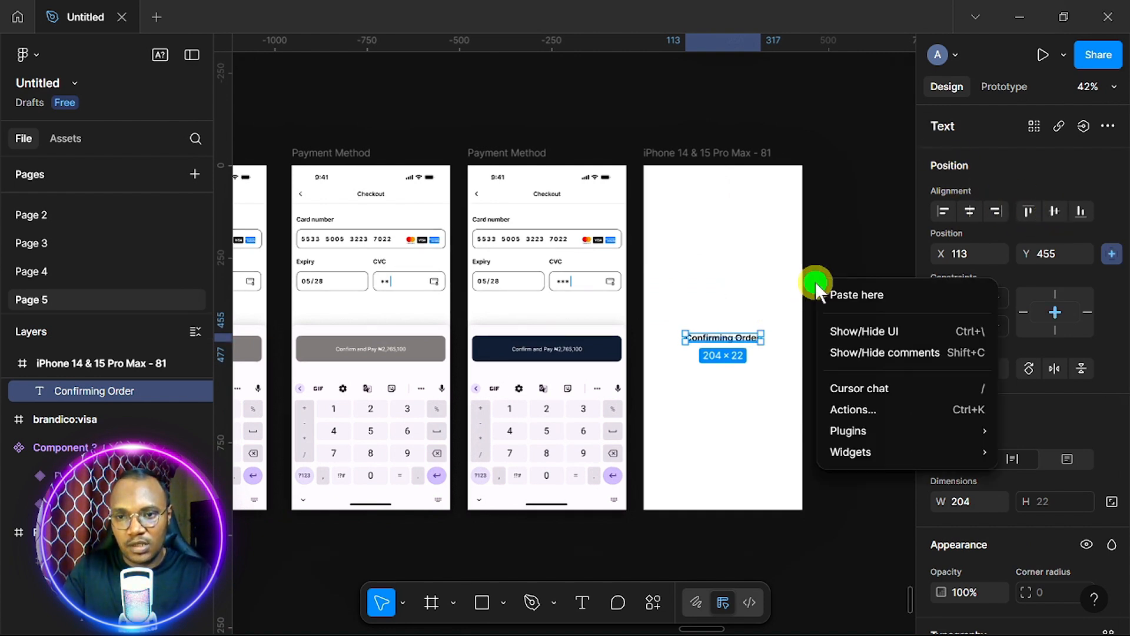
{"action": "mouse_move", "coordinate": [883, 433]}
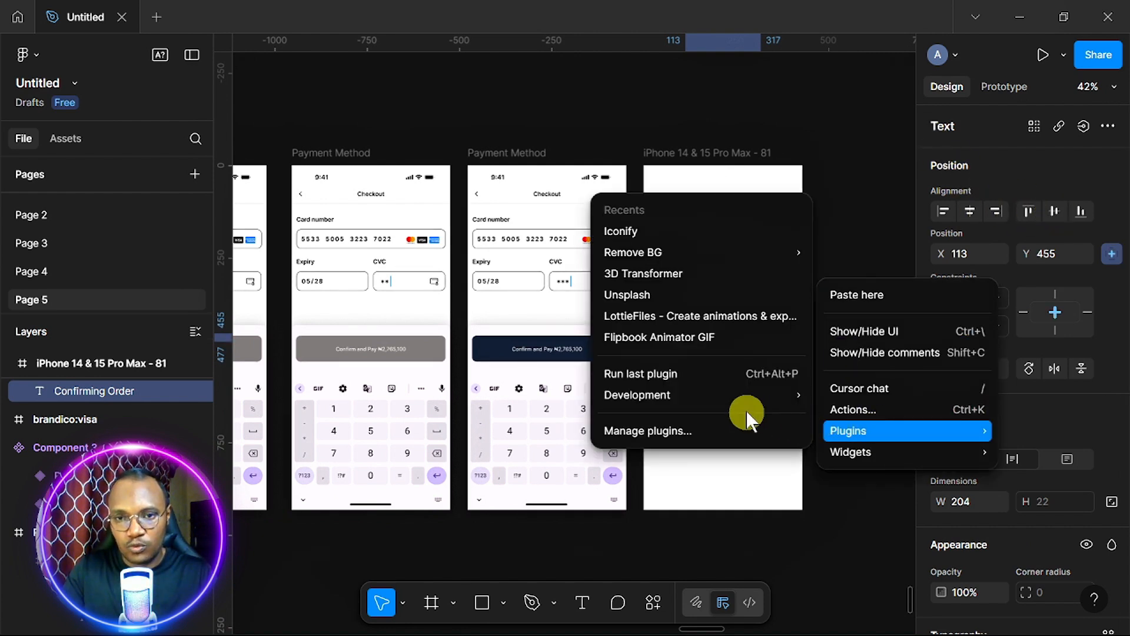
{"action": "left_click", "coordinate": [686, 320]}
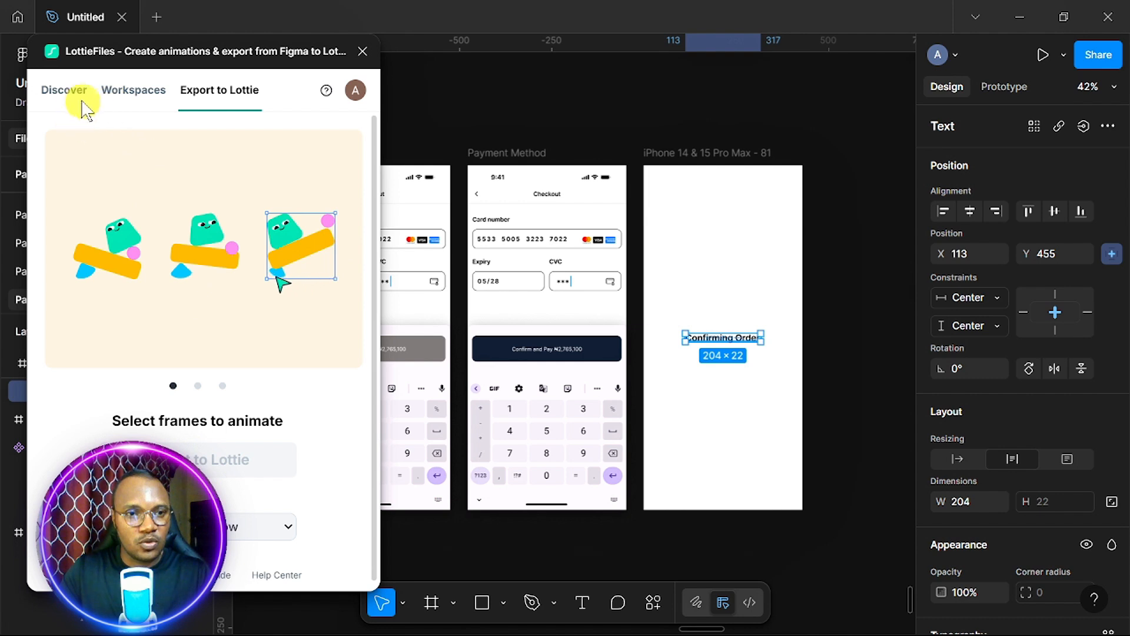
{"action": "left_click", "coordinate": [55, 93]}
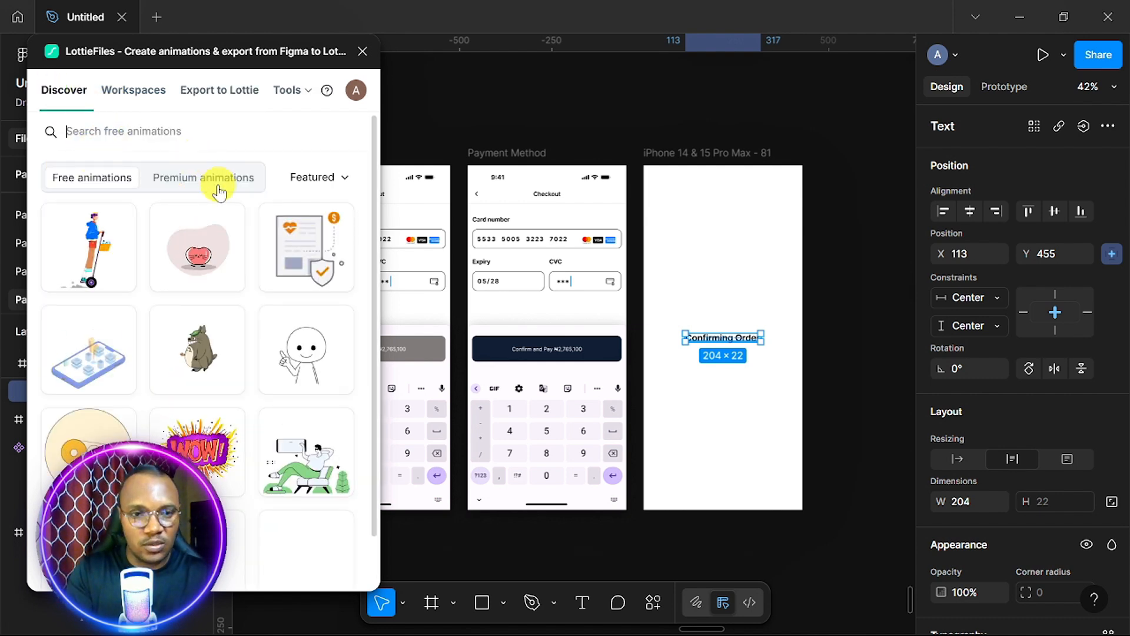
{"action": "type", "text": "order su"}
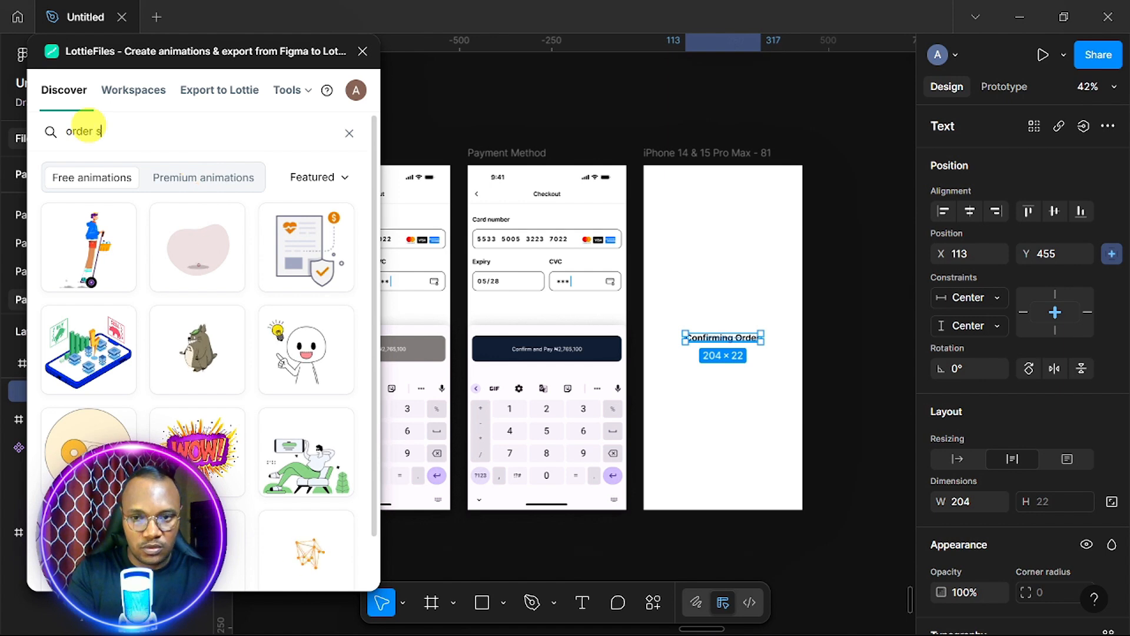
{"action": "key", "text": "BackSpace"}
{"action": "key", "text": "BackSpace"}
{"action": "key", "text": "BackSpace"}
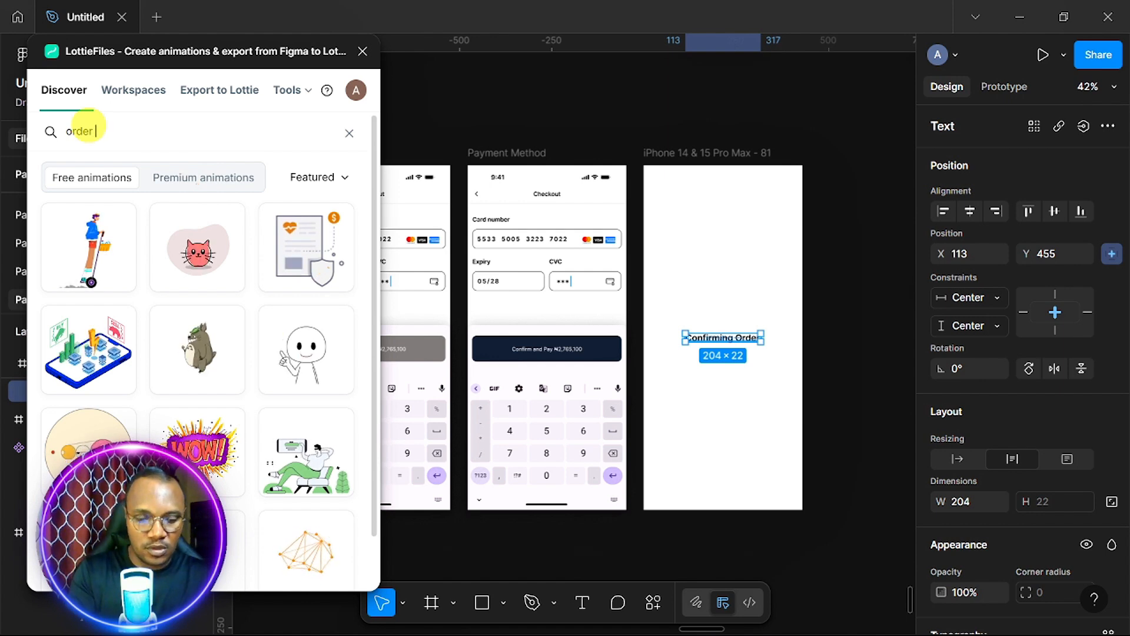
{"action": "type", "text": "confi"}
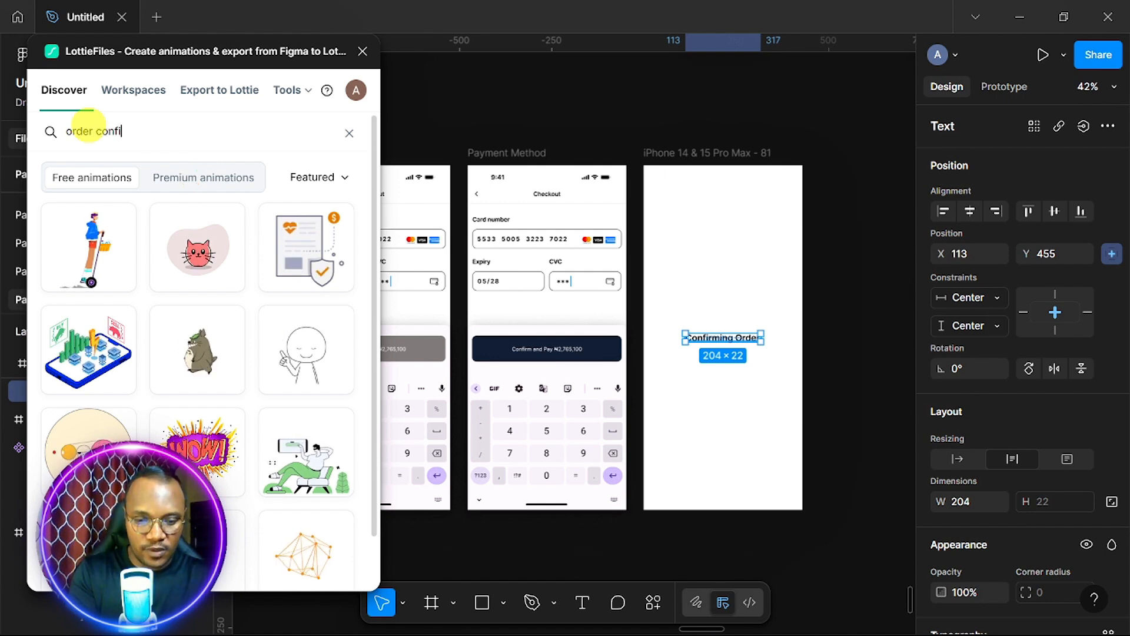
{"action": "type", "text": "rmed"}
{"action": "key", "text": "Return"}
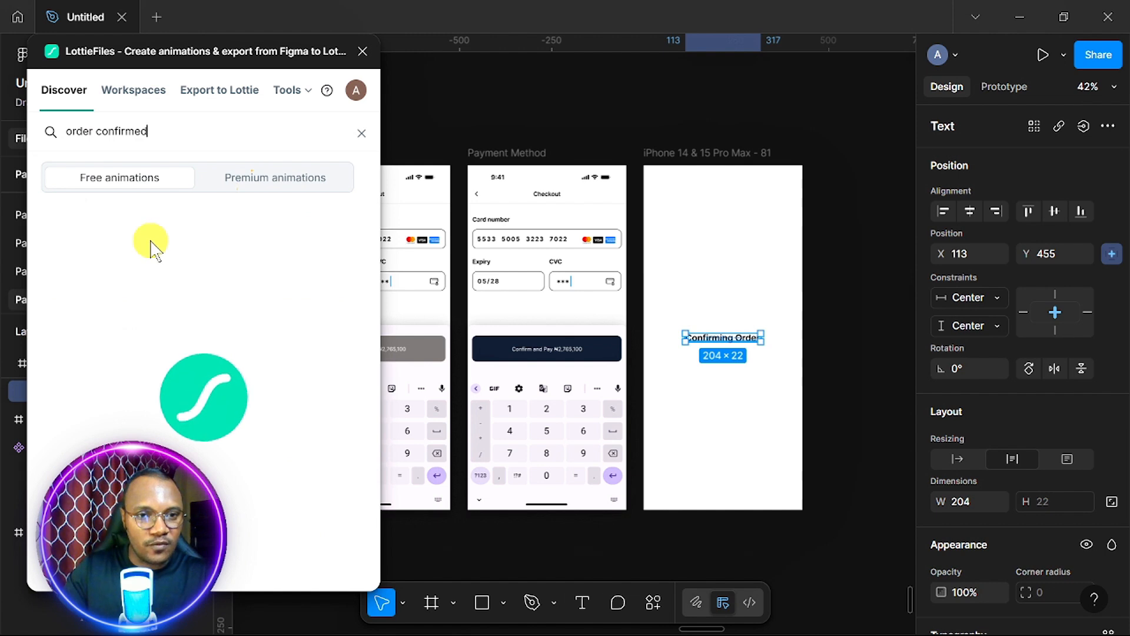
Pick the green checkmark animation and insert it as a Small 150×150 transparent GIF.
{"action": "scroll", "coordinate": [150, 246], "scroll_direction": "down", "scroll_amount": 5}
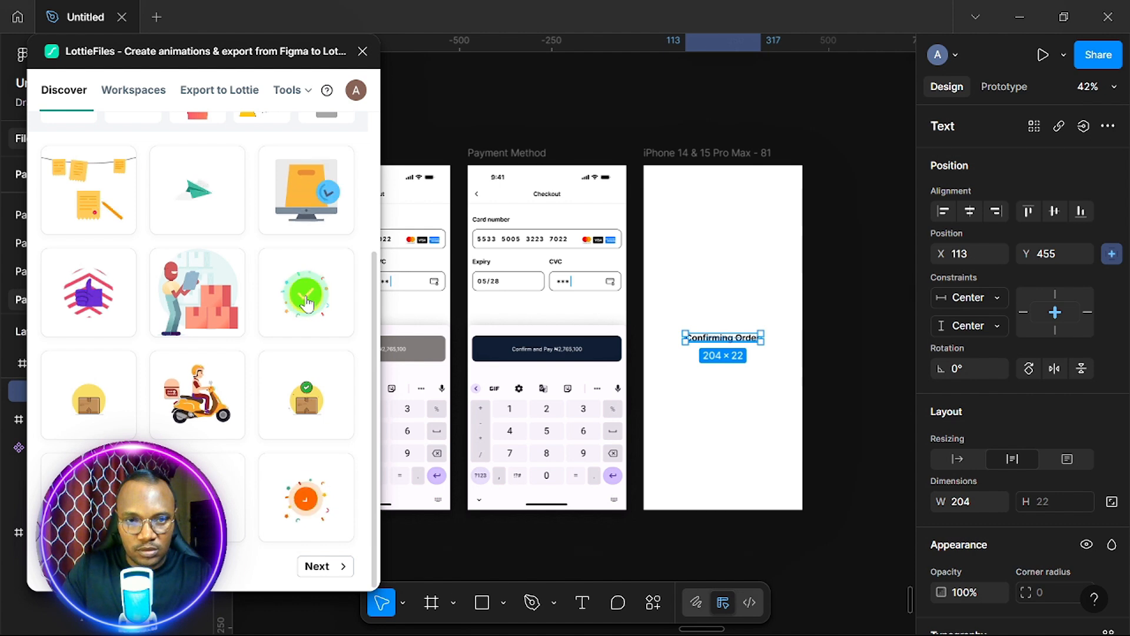
{"action": "left_click", "coordinate": [306, 302]}
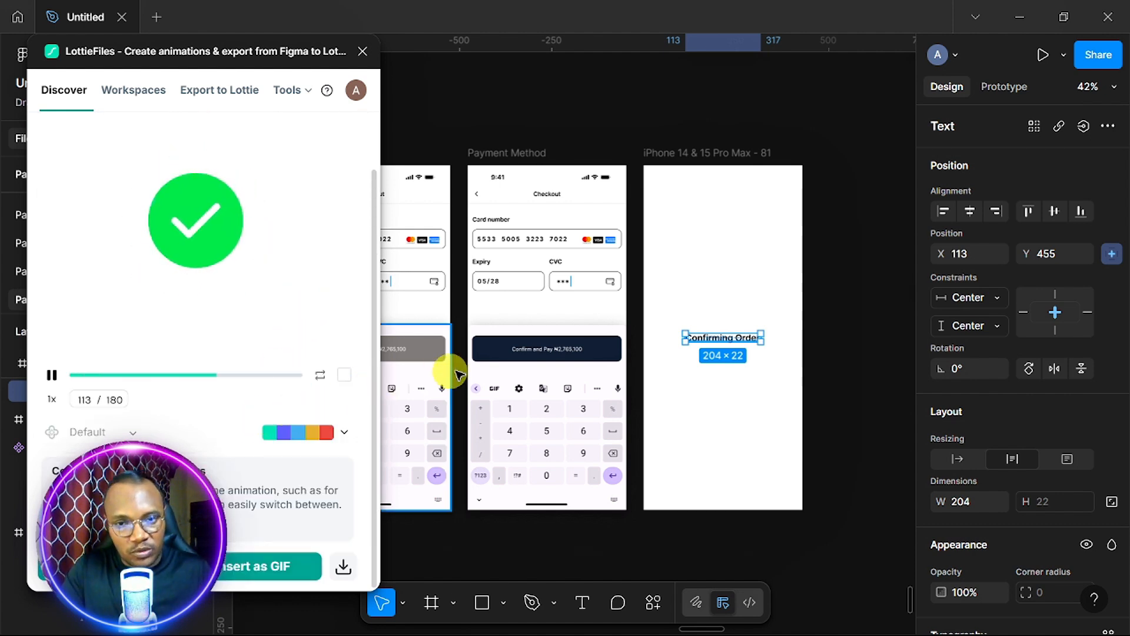
{"action": "left_click", "coordinate": [612, 356]}
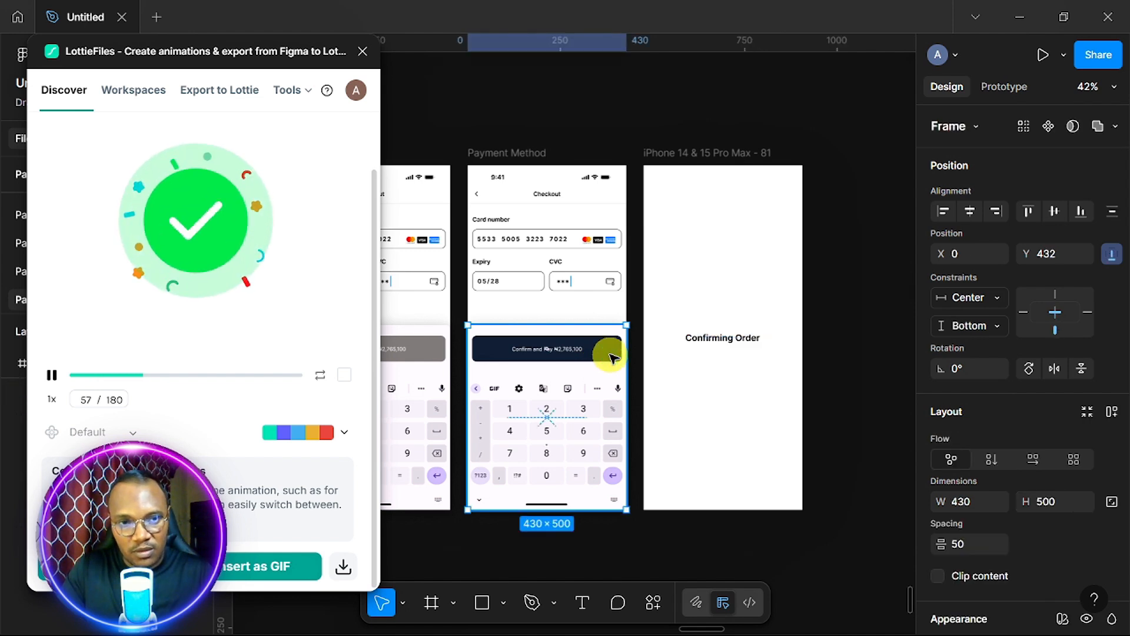
{"action": "left_click", "coordinate": [472, 359]}
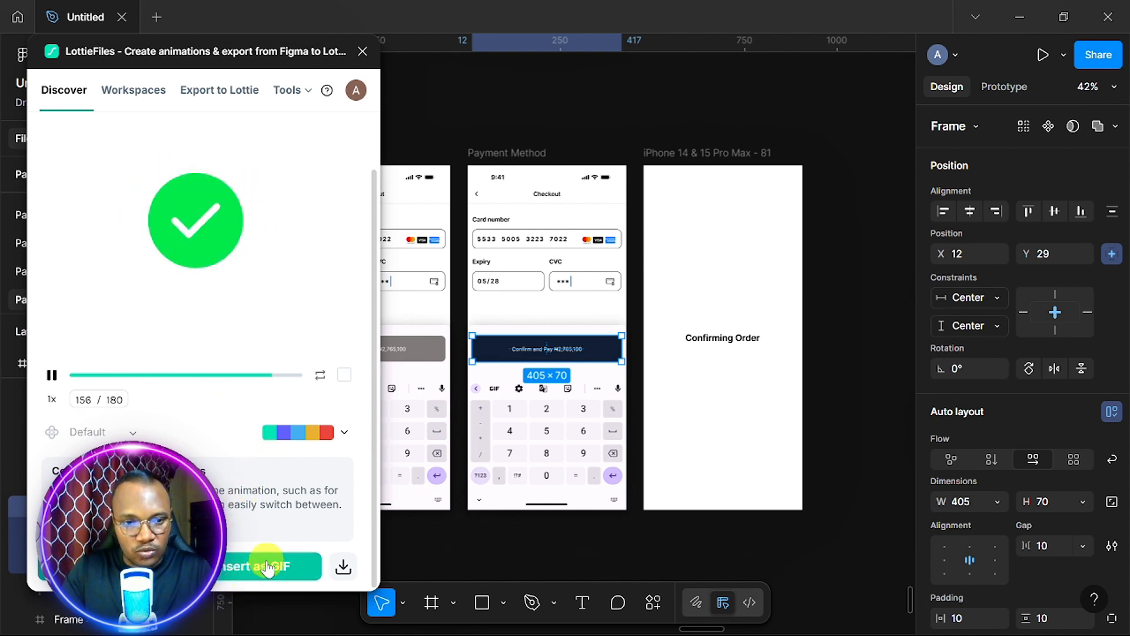
{"action": "left_click", "coordinate": [678, 268]}
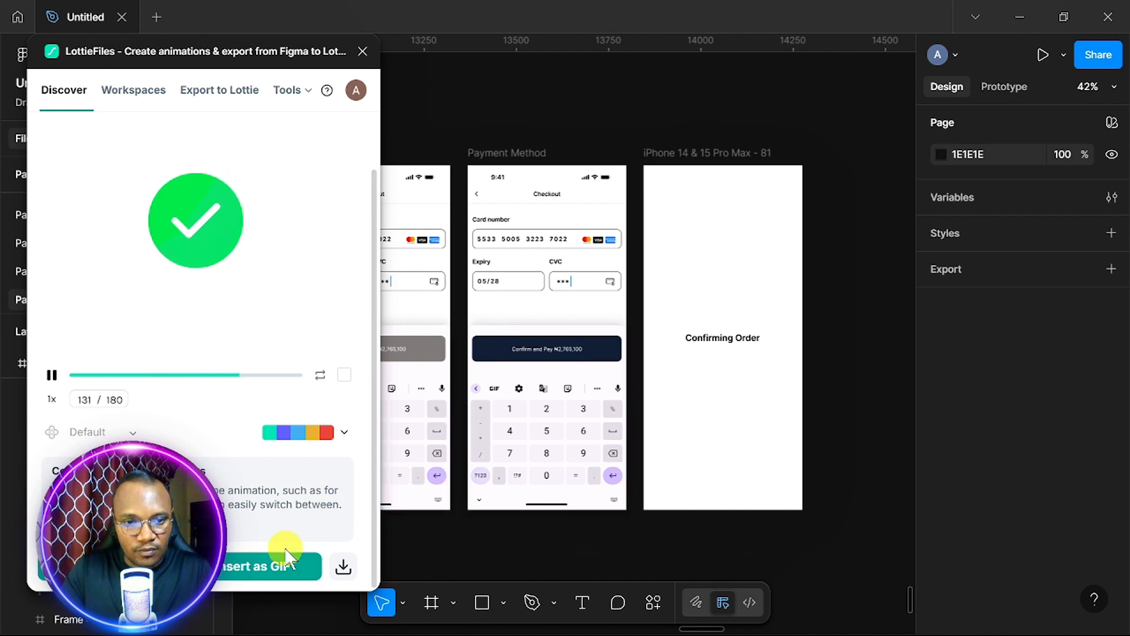
{"action": "left_click", "coordinate": [269, 566]}
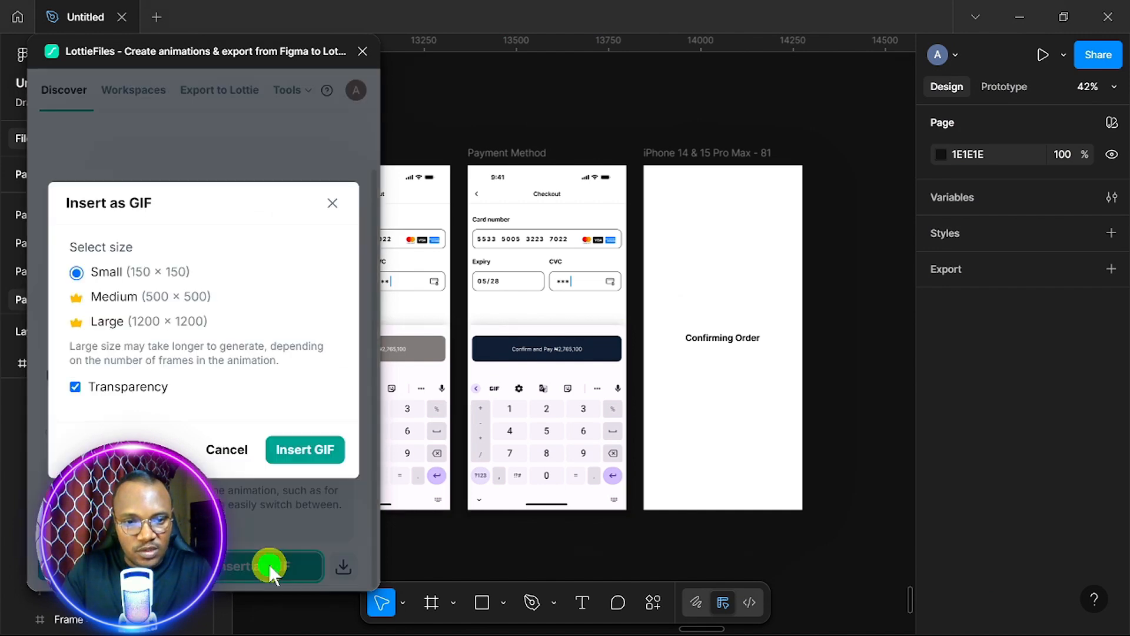
{"action": "left_click", "coordinate": [304, 450]}
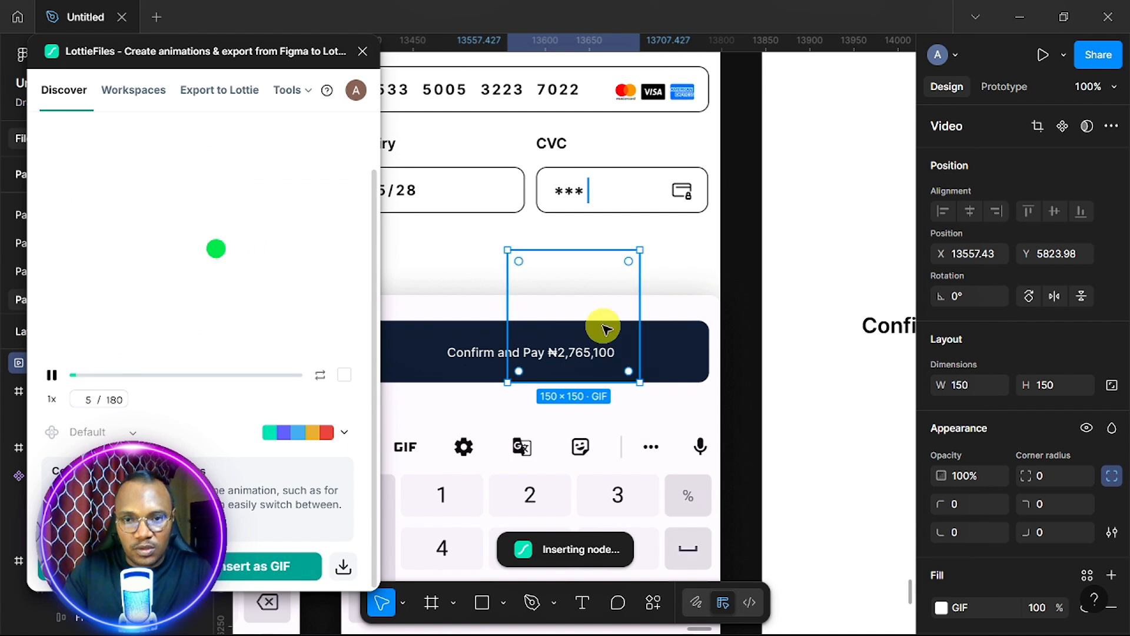
Cut the checkmark GIF, paste it inside the iPhone frame, and centre it horizontally.
{"action": "left_click_drag", "start_coordinate": [601, 325], "coordinate": [710, 296]}
{"action": "scroll", "coordinate": [715, 276], "scroll_direction": "down", "scroll_amount": 3}
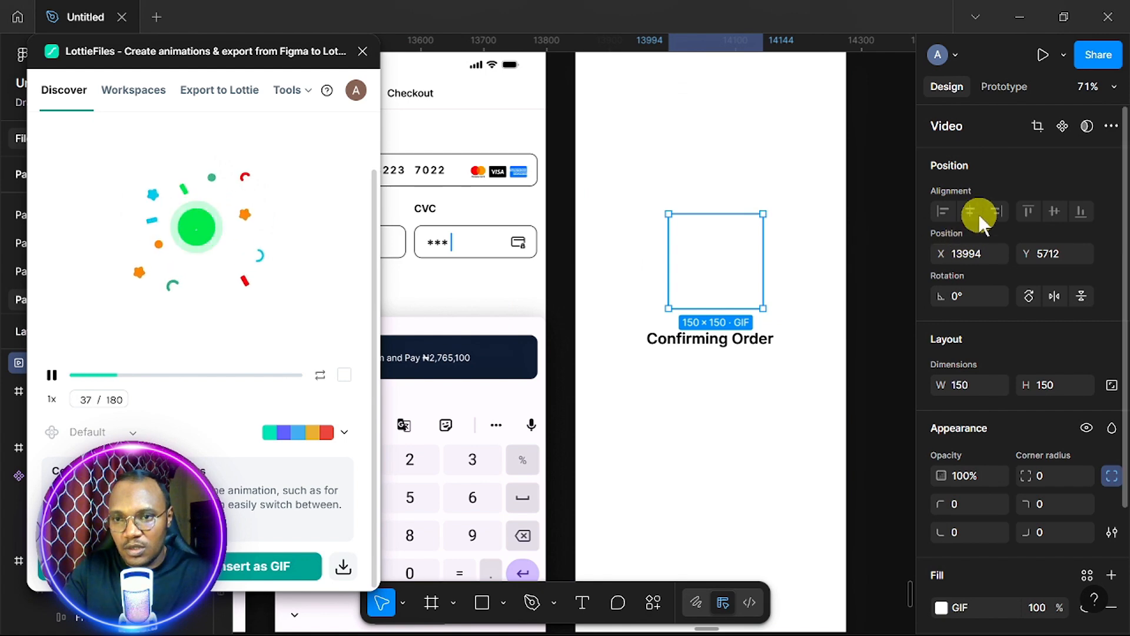
{"action": "left_click_drag", "start_coordinate": [755, 264], "coordinate": [810, 249]}
{"action": "scroll", "coordinate": [810, 251], "scroll_direction": "down", "scroll_amount": 5}
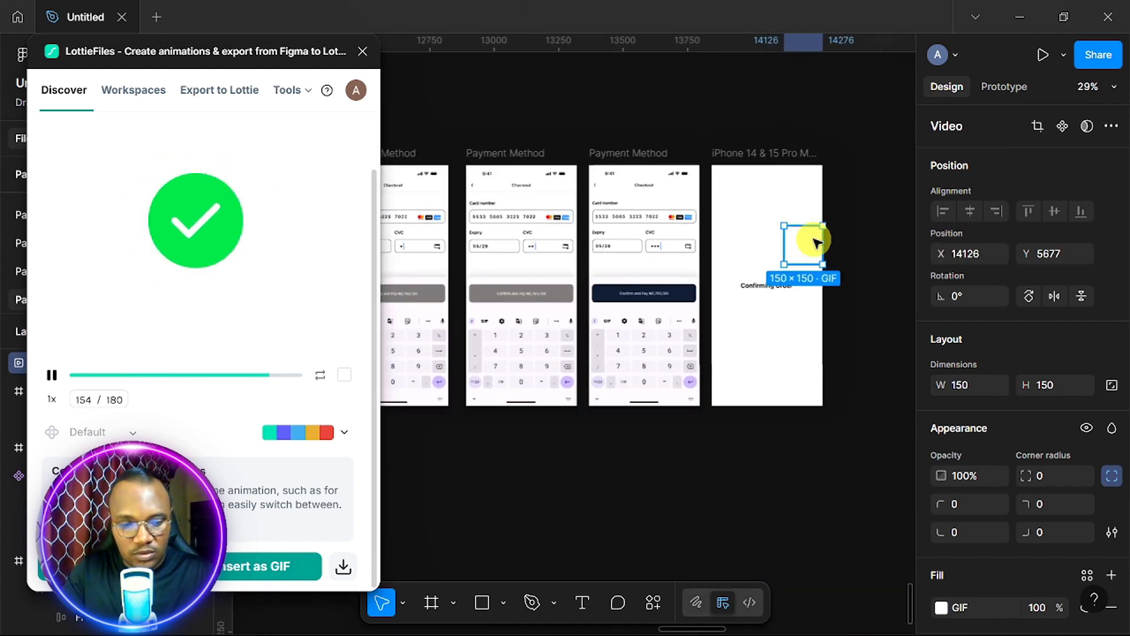
{"action": "key", "text": "Delete"}
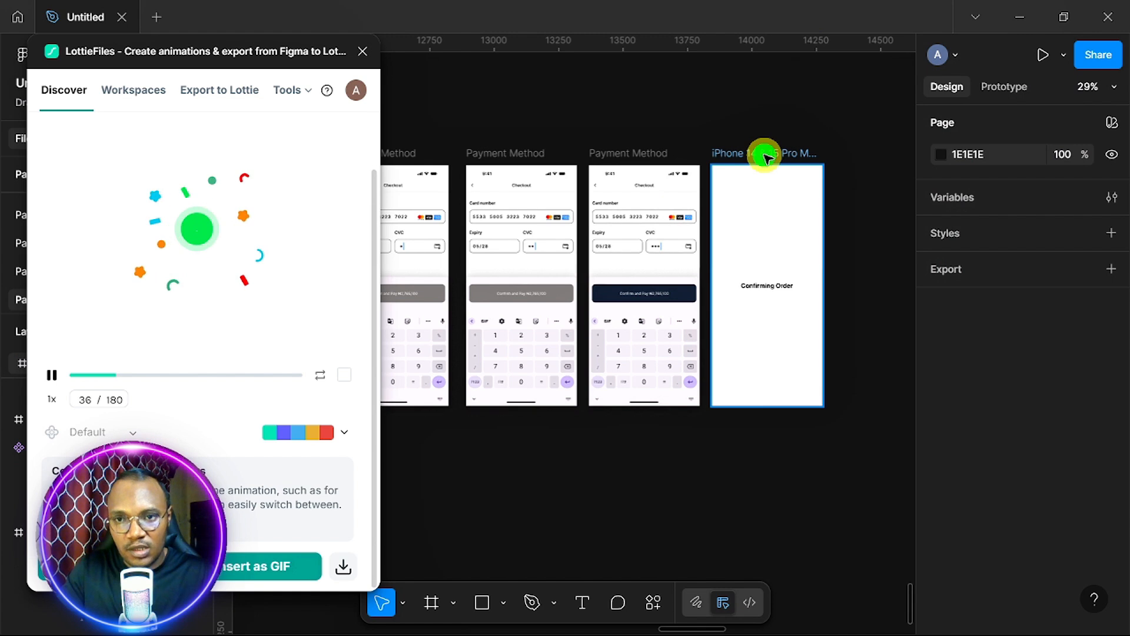
{"action": "left_click", "coordinate": [747, 228]}
{"action": "right_click", "coordinate": [756, 226]}
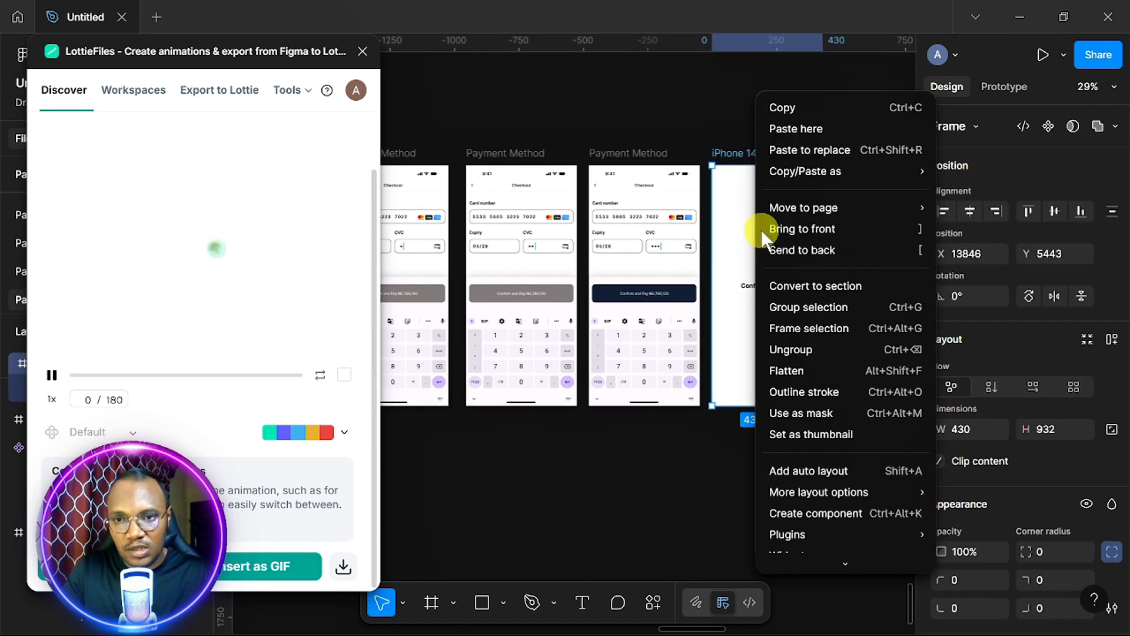
{"action": "left_click", "coordinate": [823, 142]}
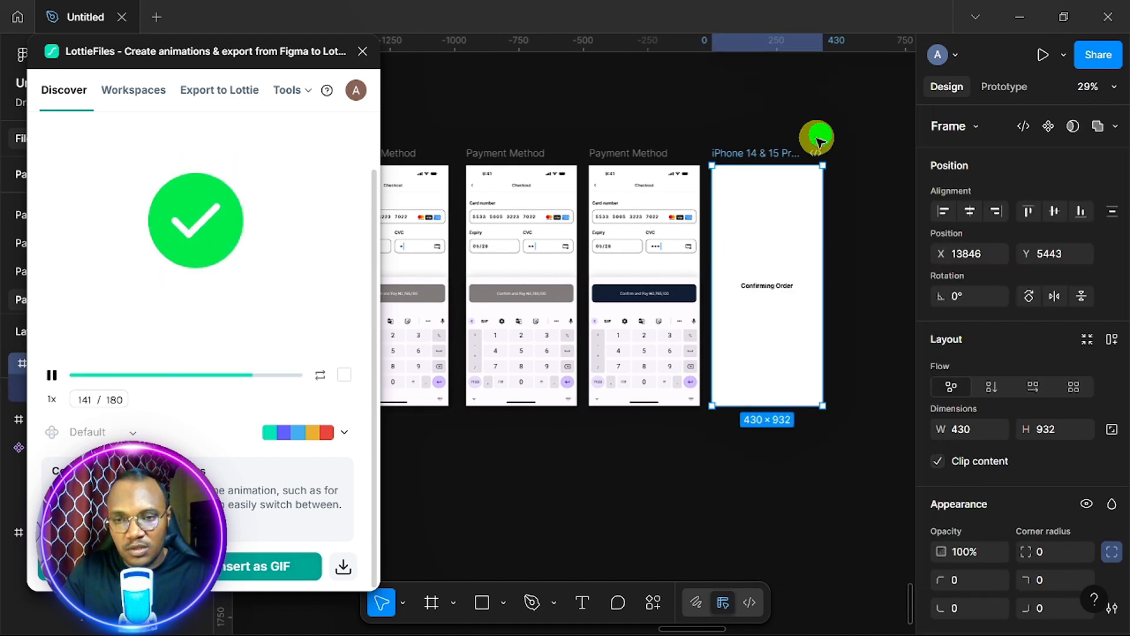
{"action": "left_click", "coordinate": [970, 210]}
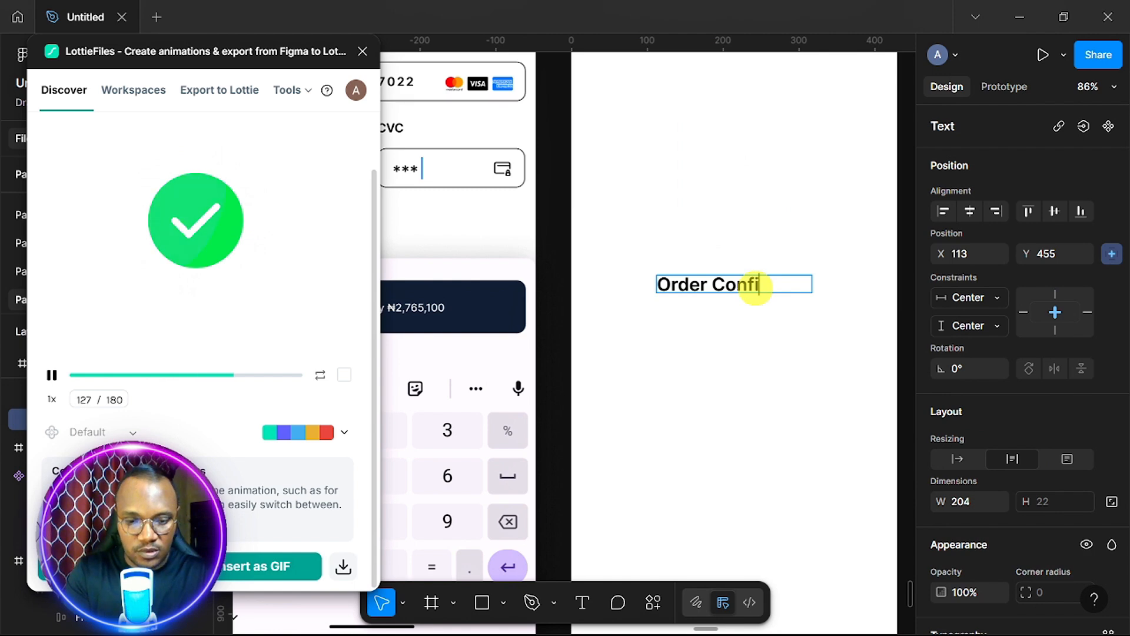
Change the heading to 'Order Confirmed' and re-centre the GIF just above it.
{"action": "type", "text": "rmed"}
{"action": "key", "text": "Escape"}
{"action": "left_click_drag", "start_coordinate": [813, 284], "coordinate": [807, 283]}
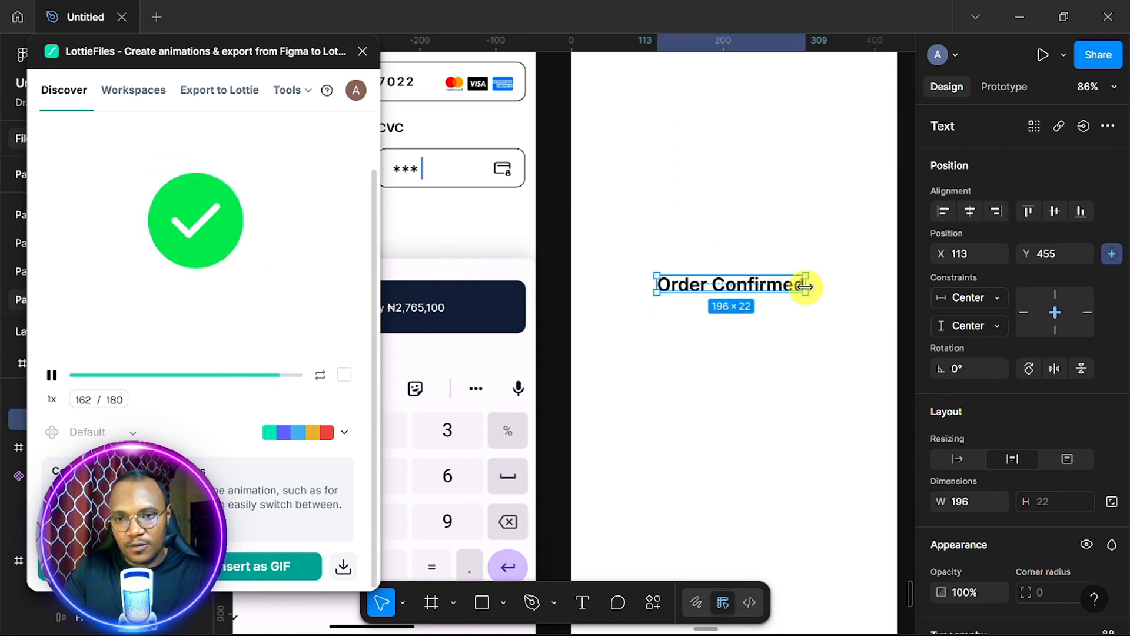
{"action": "left_click", "coordinate": [729, 222]}
{"action": "scroll", "coordinate": [729, 222], "scroll_direction": "down", "scroll_amount": 5}
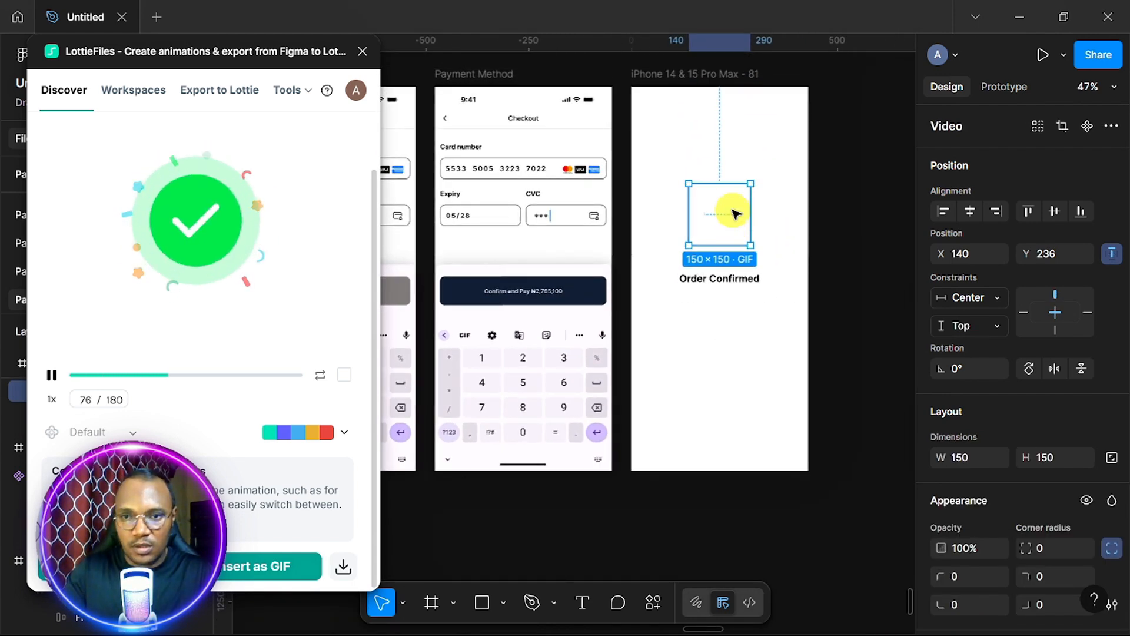
{"action": "left_click", "coordinate": [970, 211]}
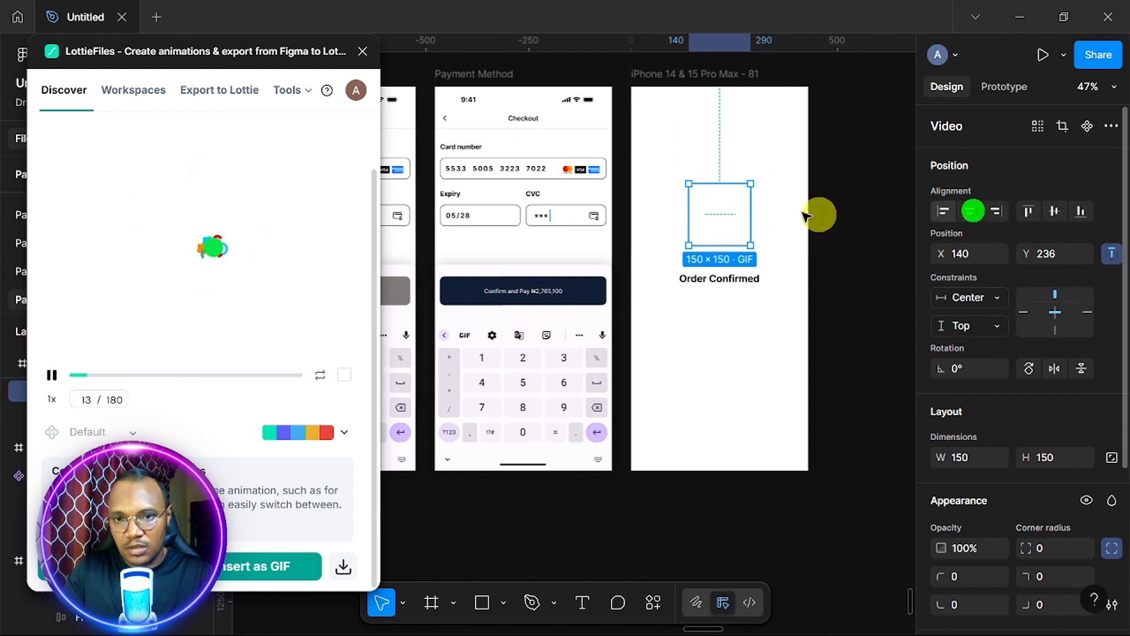
{"action": "left_click_drag", "start_coordinate": [720, 209], "coordinate": [720, 218]}
Check the Order Confirmed heading and frame, then clear the selection.
{"action": "left_click", "coordinate": [859, 252]}
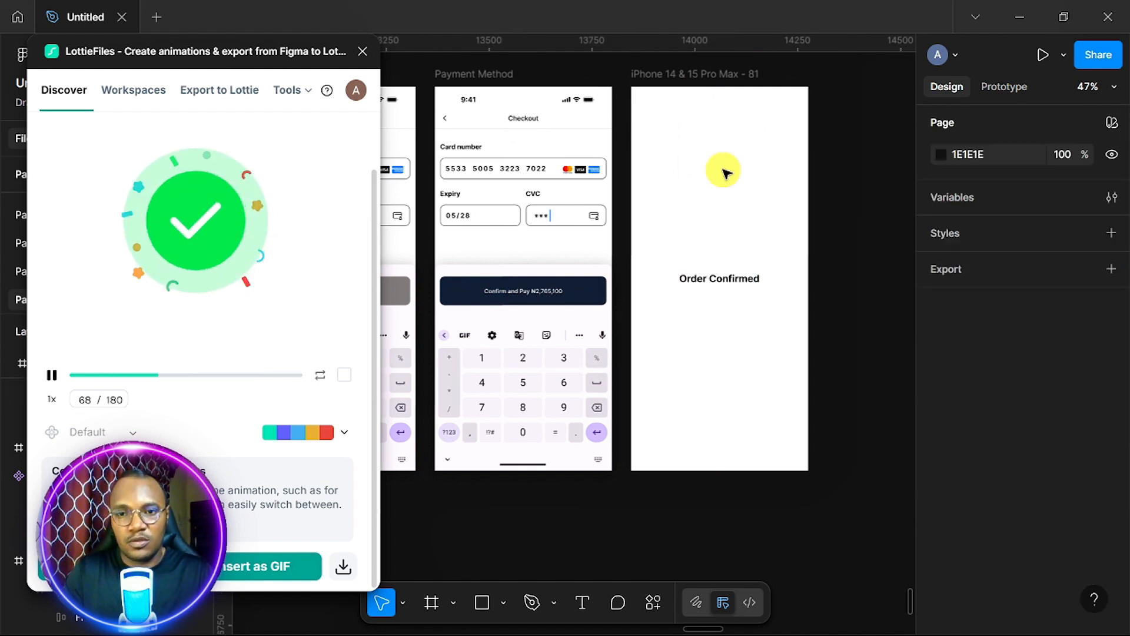
{"action": "scroll", "coordinate": [724, 172], "scroll_direction": "up", "scroll_amount": 2}
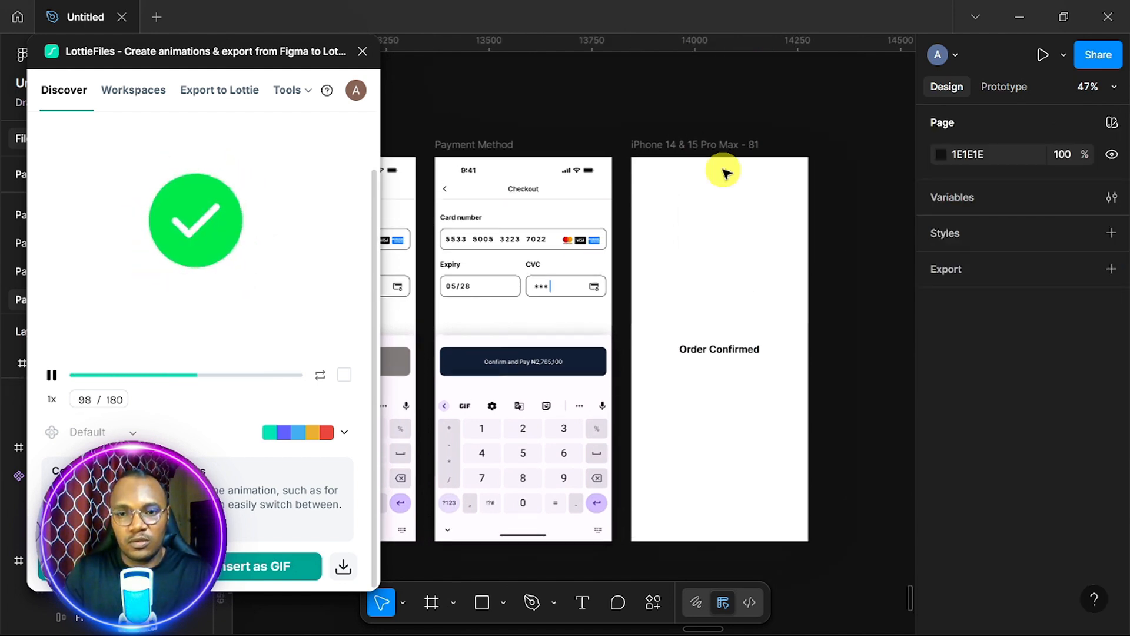
{"action": "left_click", "coordinate": [719, 350]}
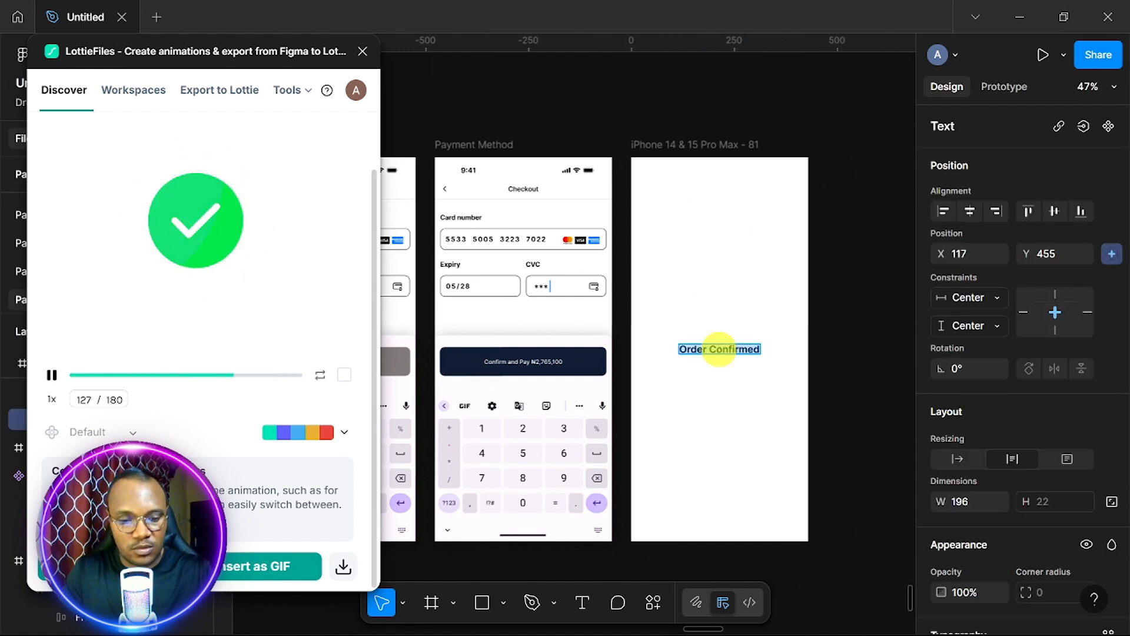
{"action": "left_click", "coordinate": [714, 144]}
{"action": "left_click", "coordinate": [825, 119]}
{"action": "scroll", "coordinate": [825, 118], "scroll_direction": "down", "scroll_amount": 3}
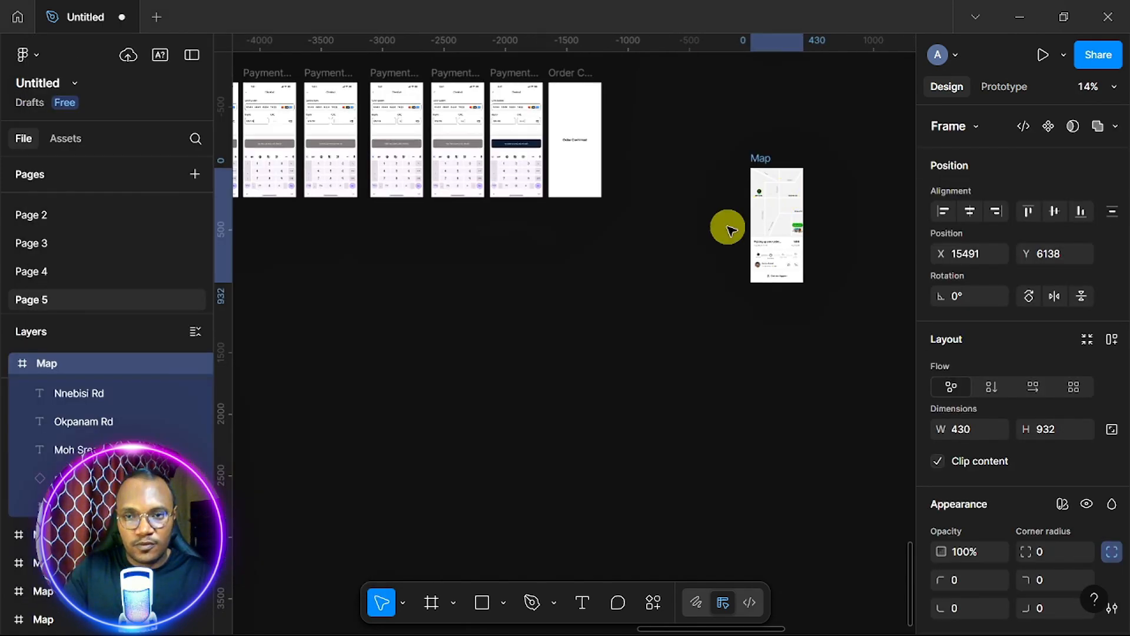
Duplicate the Order Confirmed frame and delete the GIF and heading from the copy.
{"action": "scroll", "coordinate": [644, 239], "scroll_direction": "up", "scroll_amount": 5}
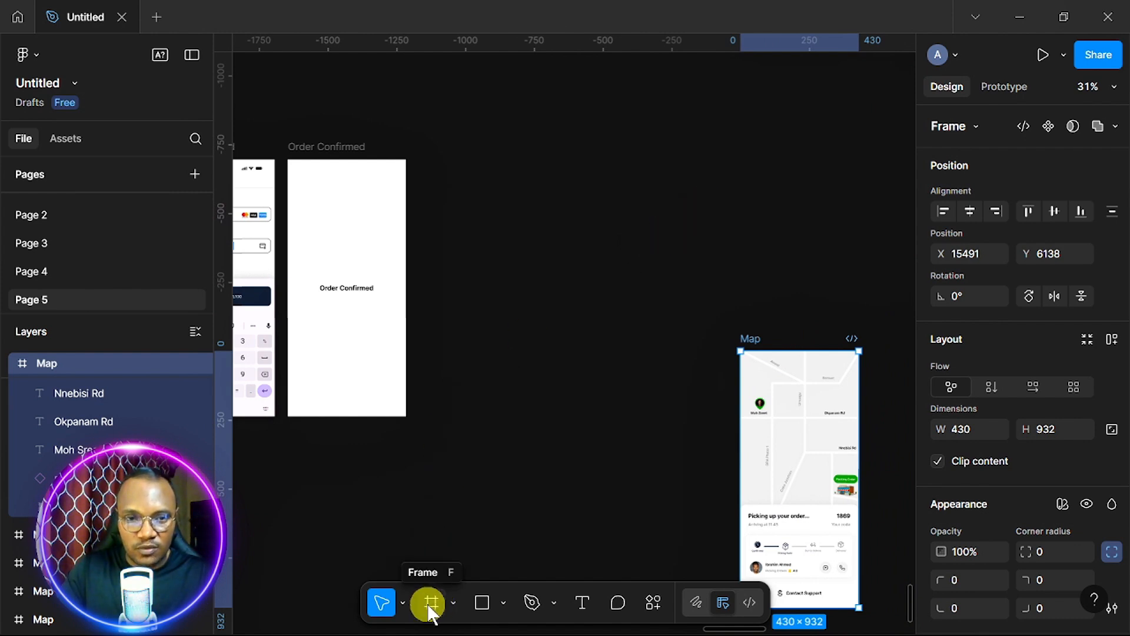
{"action": "left_click", "coordinate": [341, 228]}
{"action": "left_click_drag", "start_coordinate": [509, 228], "coordinate": [492, 259]}
{"action": "left_click", "coordinate": [496, 271]}
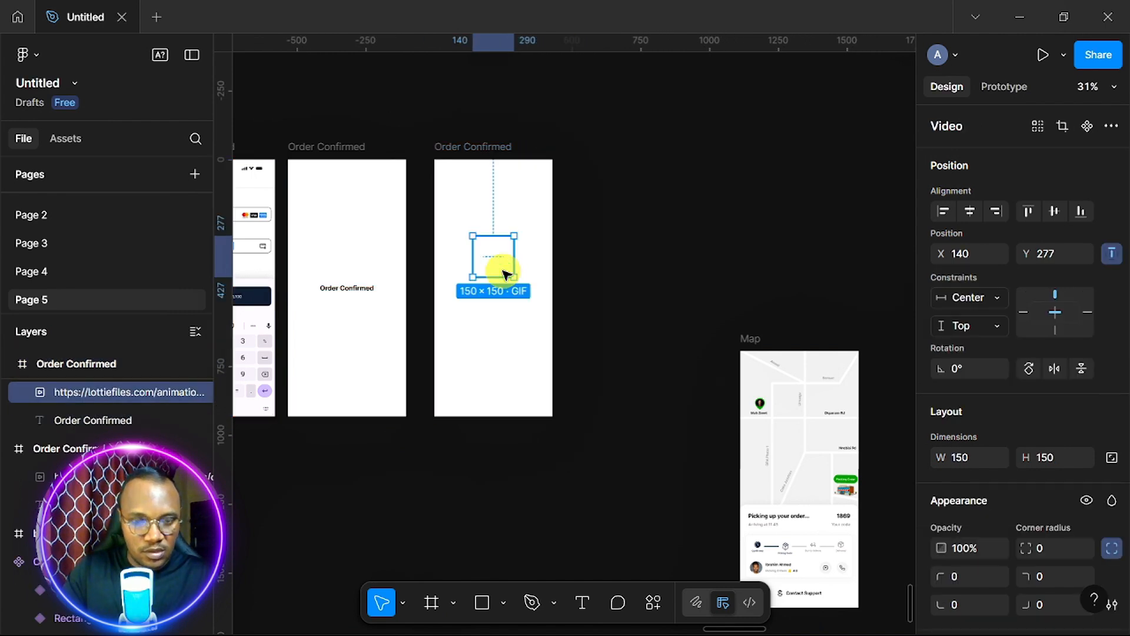
{"action": "left_click", "coordinate": [499, 297], "text": "shift"}
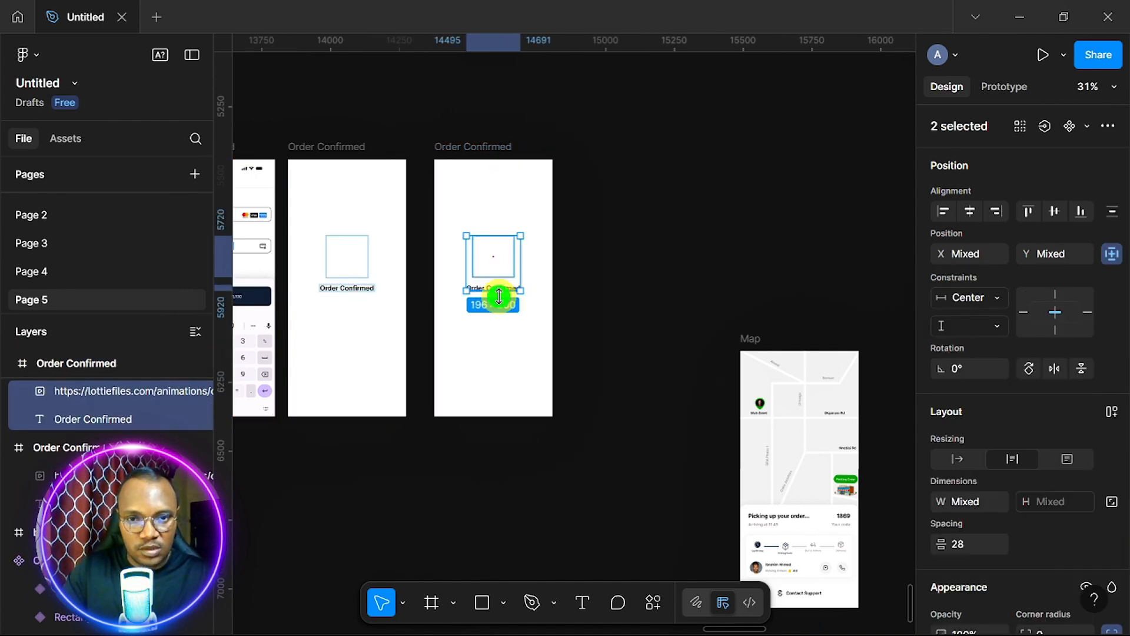
{"action": "key", "text": "Delete"}
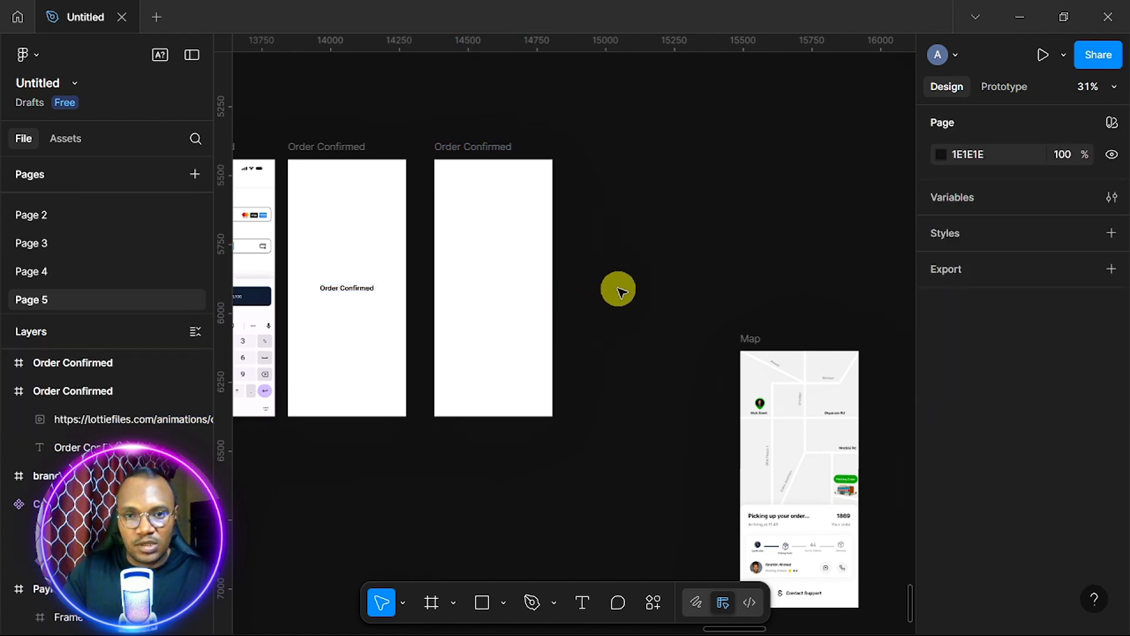
Pull the pickup card out of the map, then move the Map frame into the copy, centred horizontally.
{"action": "left_click_drag", "start_coordinate": [808, 548], "coordinate": [631, 556]}
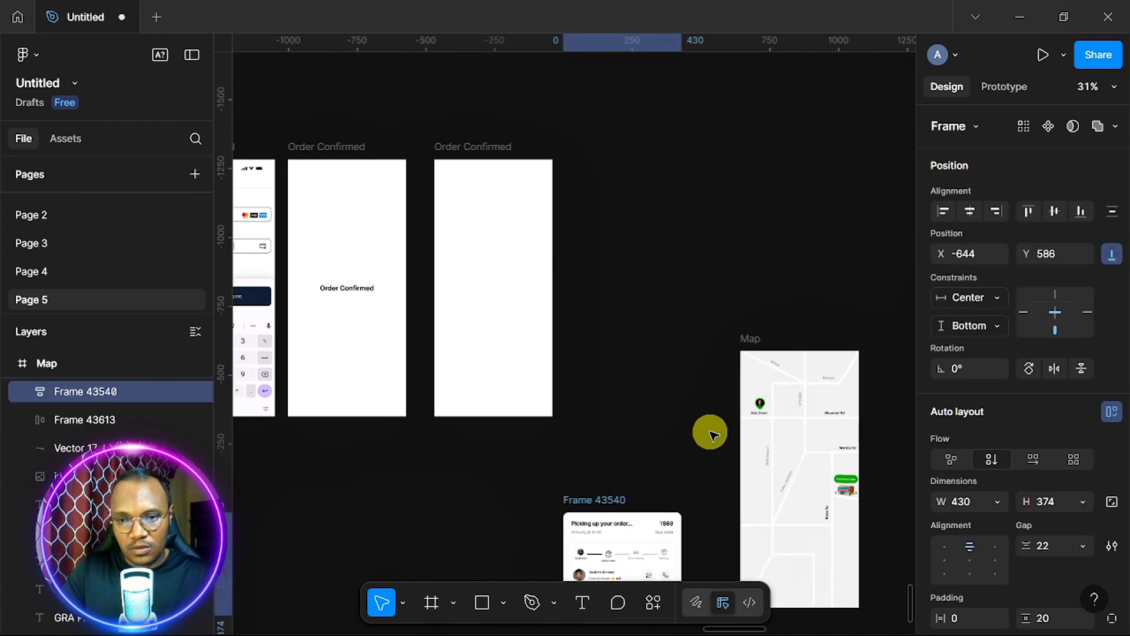
{"action": "left_click", "coordinate": [747, 339]}
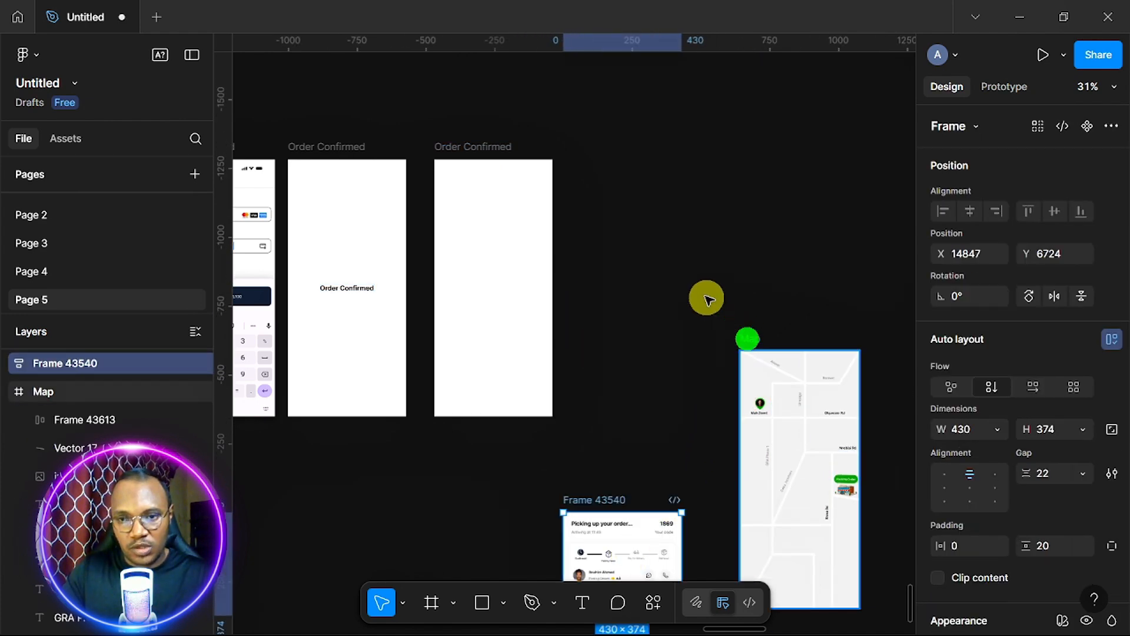
{"action": "left_click_drag", "start_coordinate": [584, 246], "coordinate": [459, 157]}
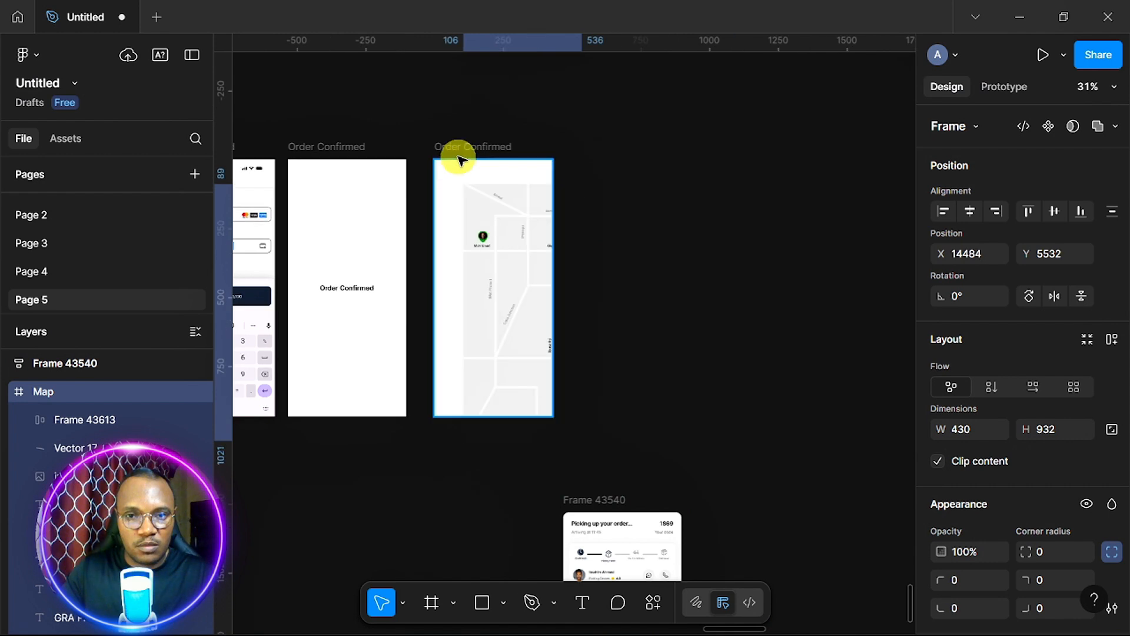
{"action": "left_click", "coordinate": [968, 212]}
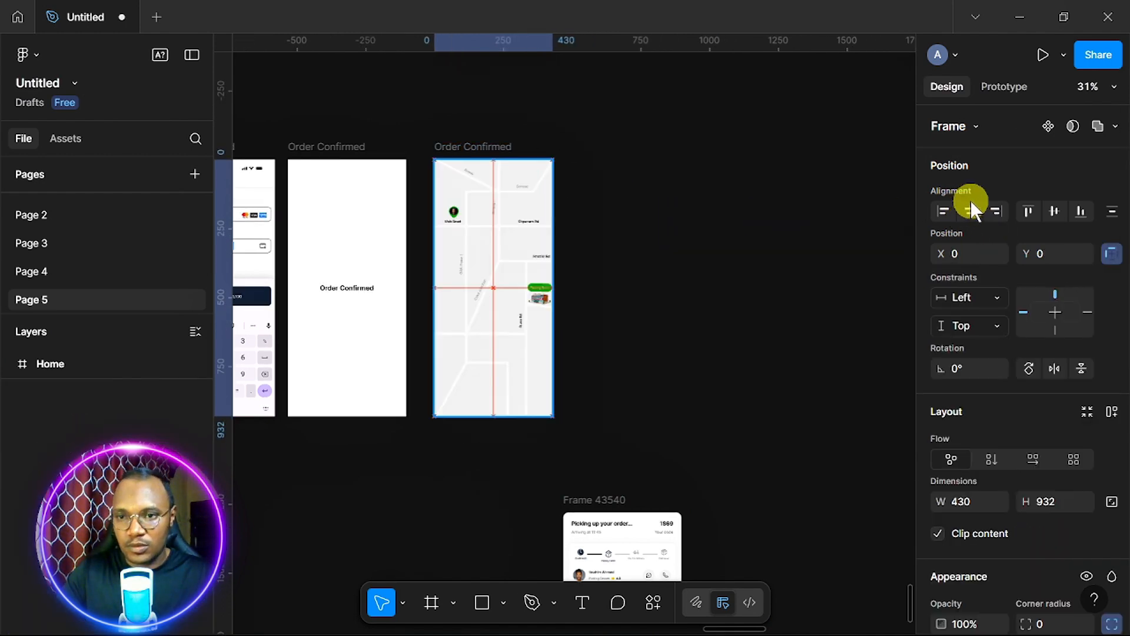
{"action": "left_click", "coordinate": [625, 361]}
{"action": "scroll", "coordinate": [625, 362], "scroll_direction": "down", "scroll_amount": 1}
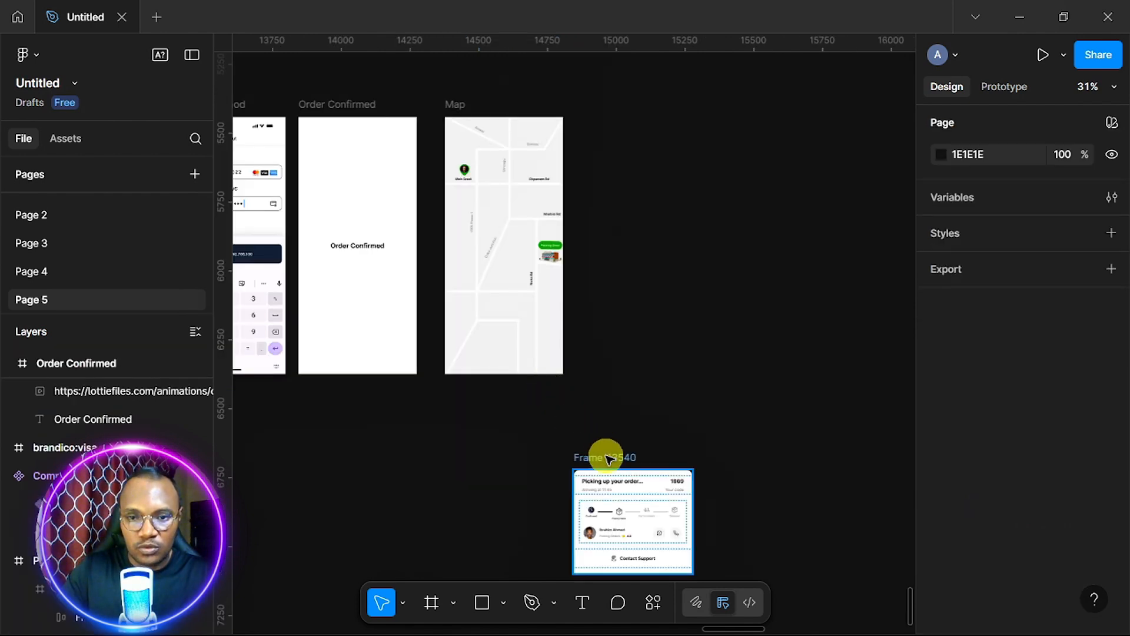
Place the 'Picking up your order...' card with code 1869 beside the map screen.
{"action": "left_click_drag", "start_coordinate": [606, 457], "coordinate": [620, 277]}
{"action": "scroll", "coordinate": [563, 369], "scroll_direction": "up", "scroll_amount": 10}
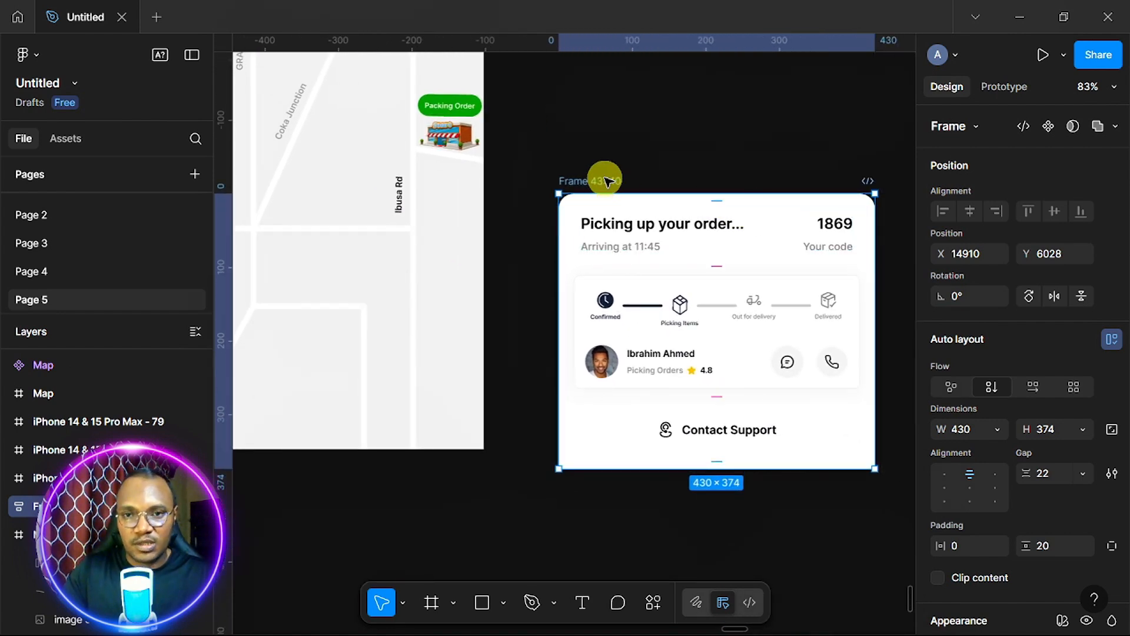
{"action": "left_click_drag", "start_coordinate": [601, 185], "coordinate": [654, 153]}
{"action": "scroll", "coordinate": [570, 347], "scroll_direction": "down", "scroll_amount": 2}
{"action": "scroll", "coordinate": [570, 348], "scroll_direction": "up", "scroll_amount": 1}
{"action": "scroll", "coordinate": [570, 347], "scroll_direction": "left", "scroll_amount": 1}
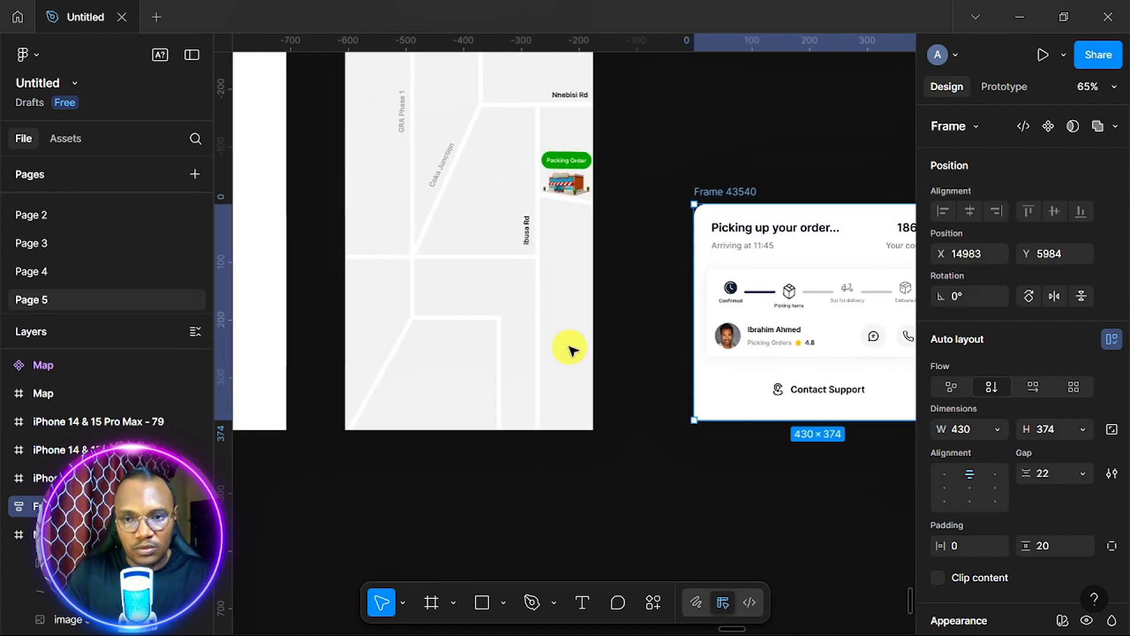
{"action": "scroll", "coordinate": [570, 350], "scroll_direction": "down", "scroll_amount": 1}
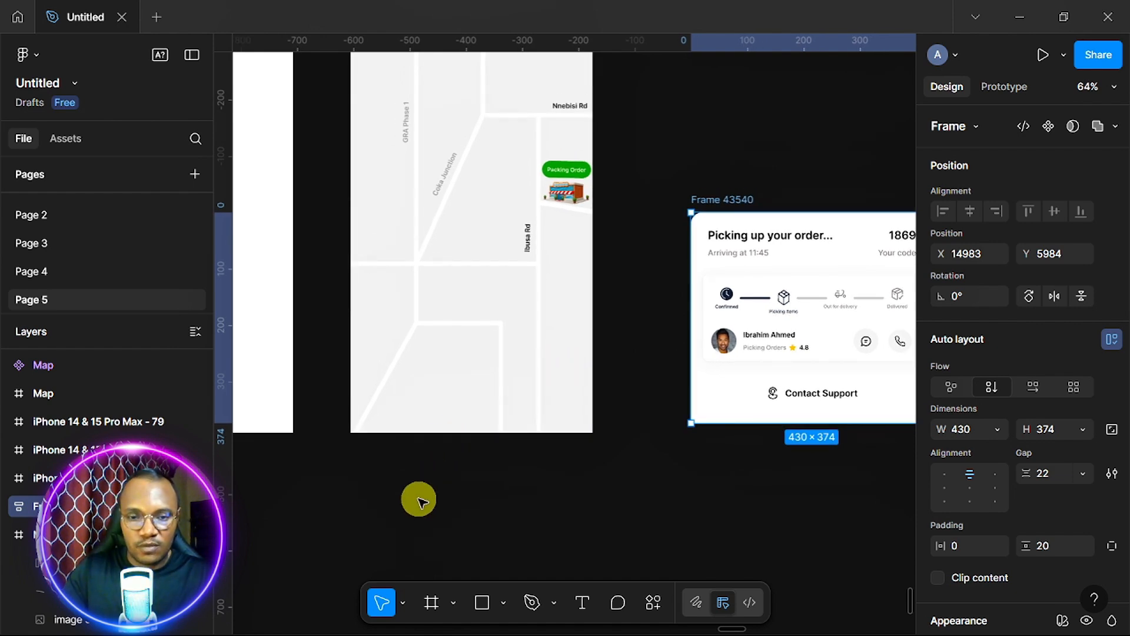
Draw a frame over the map's lower half and round its top corners to 12.
{"action": "key", "text": "f"}
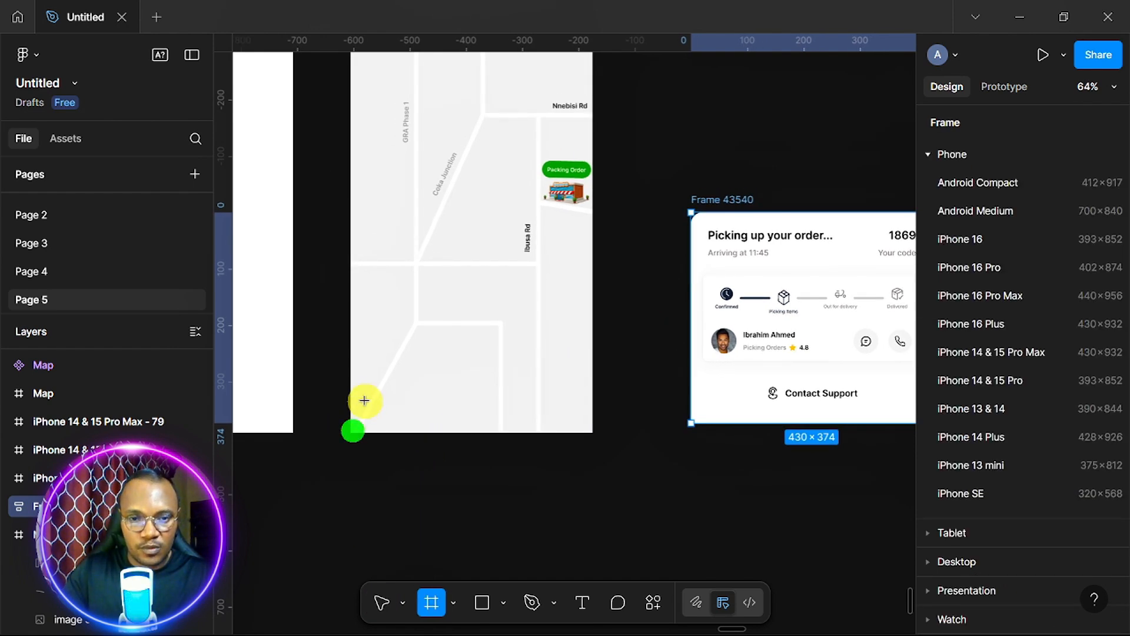
{"action": "left_click_drag", "start_coordinate": [351, 433], "coordinate": [589, 223]}
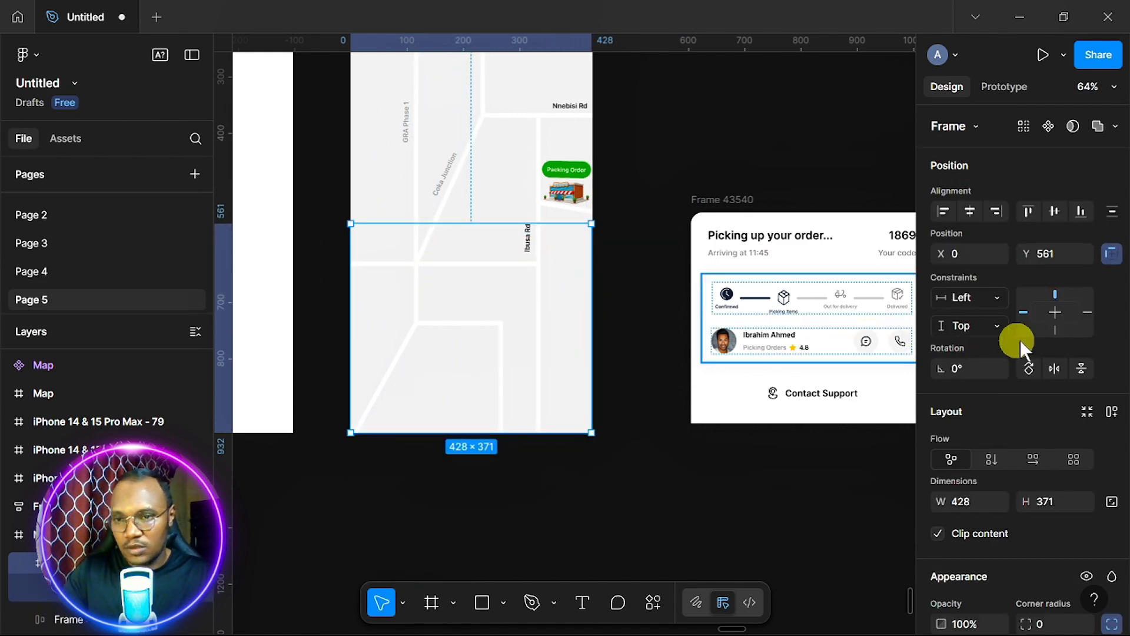
{"action": "scroll", "coordinate": [1025, 339], "scroll_direction": "down", "scroll_amount": 5}
{"action": "scroll", "coordinate": [1039, 400], "scroll_direction": "up", "scroll_amount": 3}
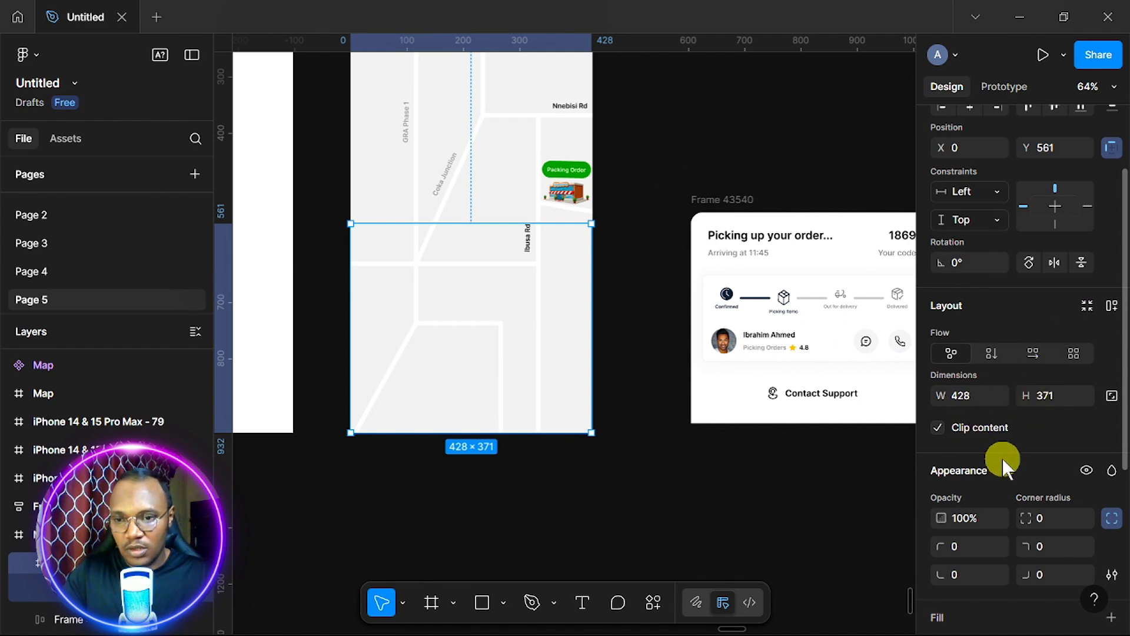
{"action": "left_click", "coordinate": [1050, 517]}
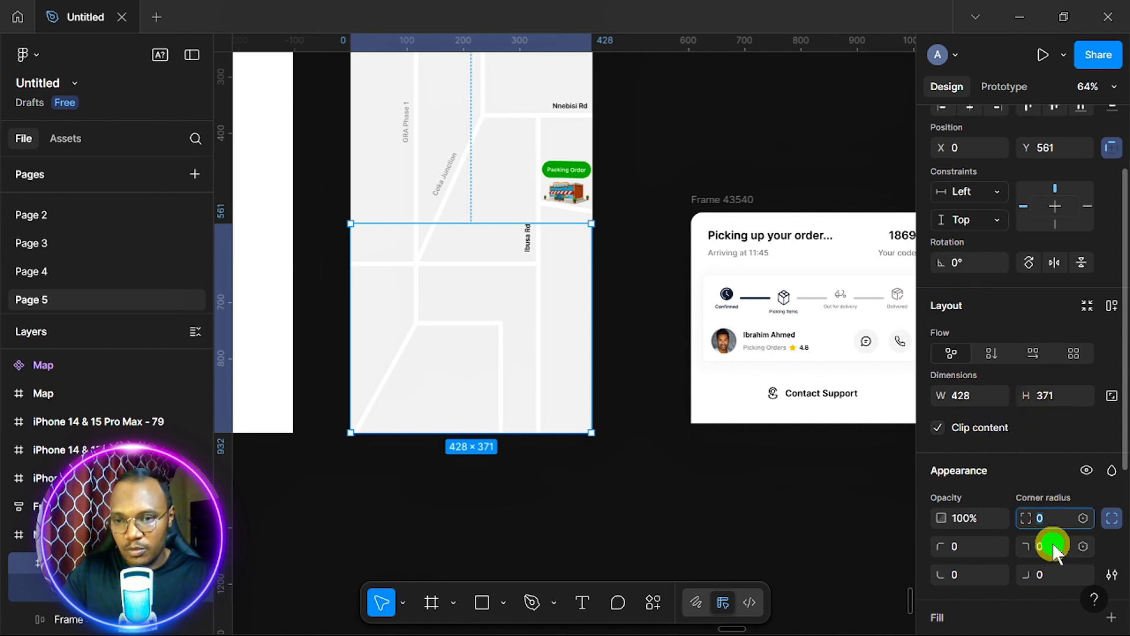
{"action": "left_click", "coordinate": [1052, 543]}
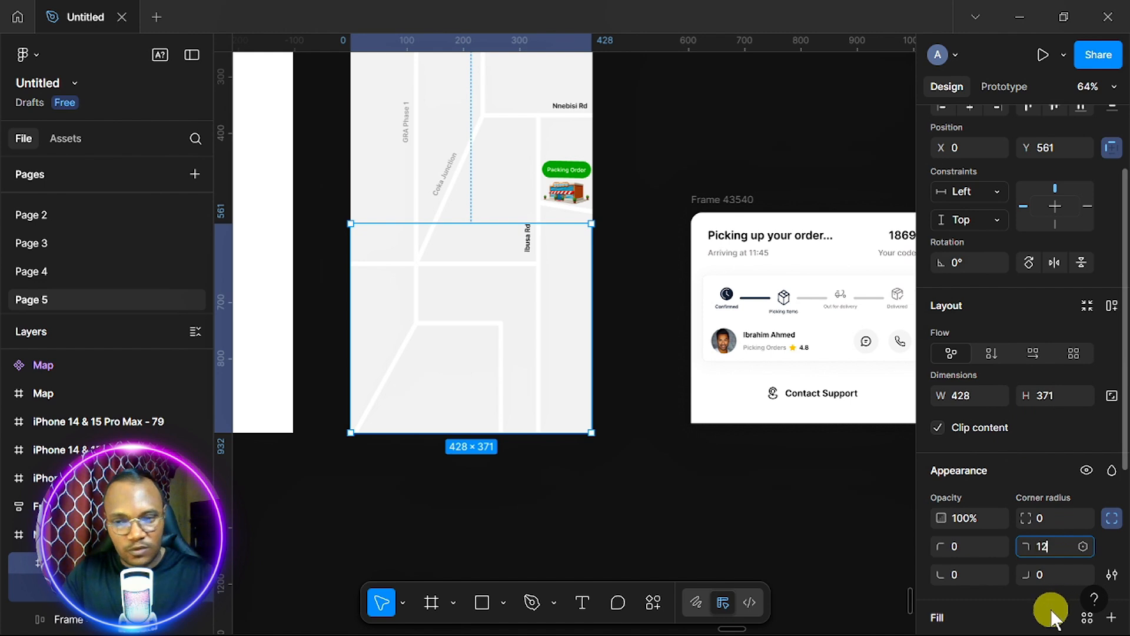
{"action": "left_click", "coordinate": [964, 548]}
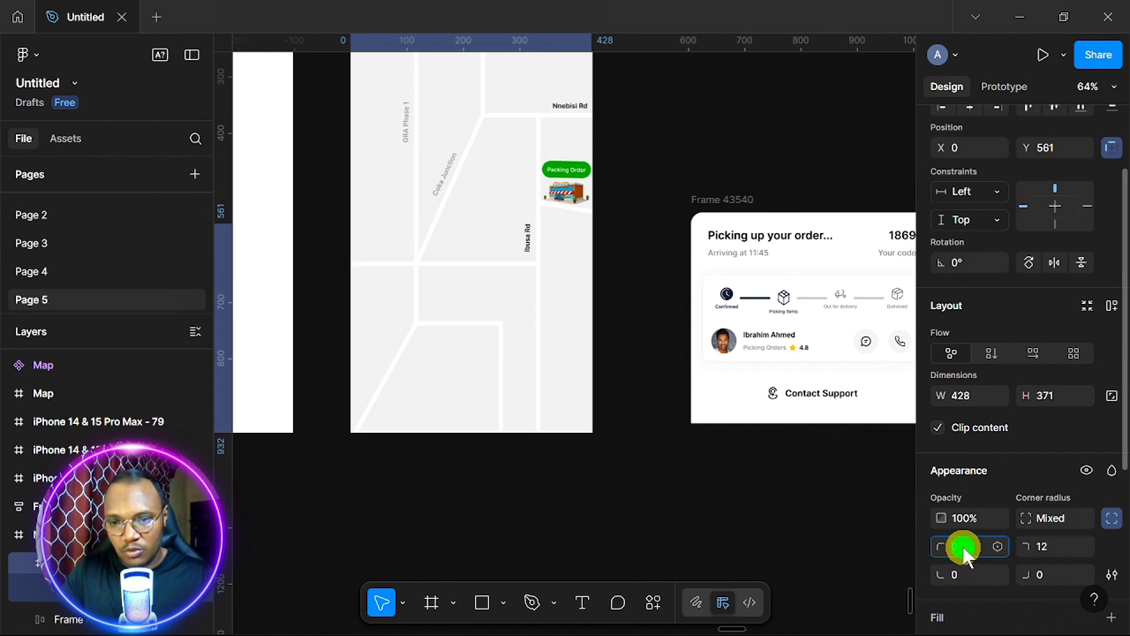
{"action": "type", "text": "12"}
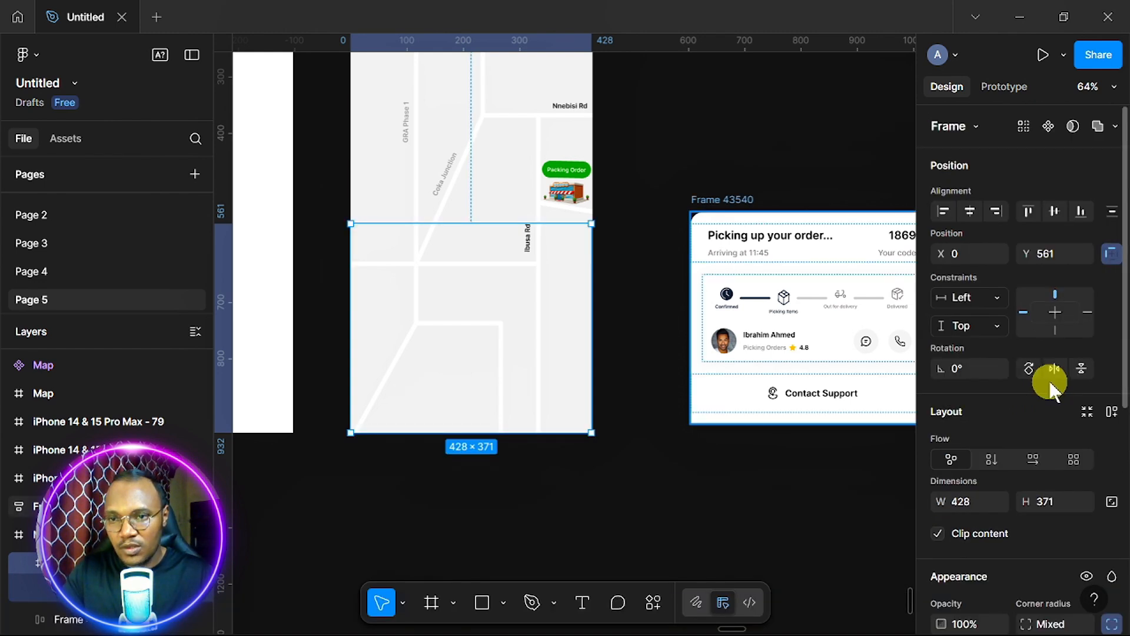
Give the new sheet a white fill and bring it in front of the map.
{"action": "scroll", "coordinate": [1111, 461], "scroll_direction": "down", "scroll_amount": 5}
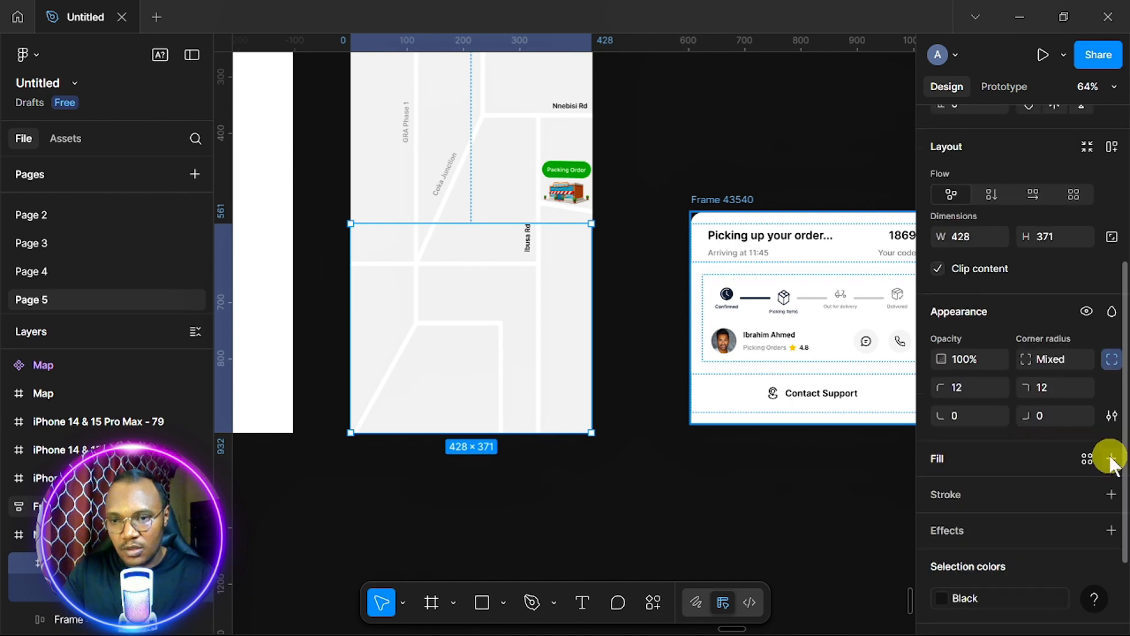
{"action": "left_click", "coordinate": [1110, 459]}
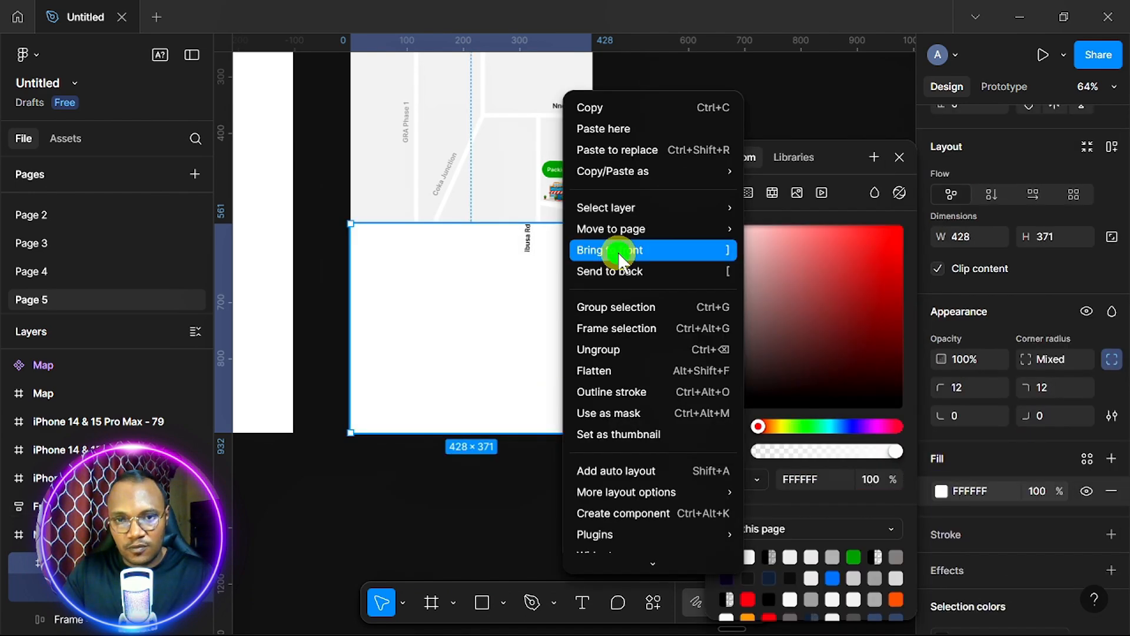
{"action": "left_click", "coordinate": [618, 259]}
{"action": "left_click", "coordinate": [529, 238]}
{"action": "key", "text": "Escape"}
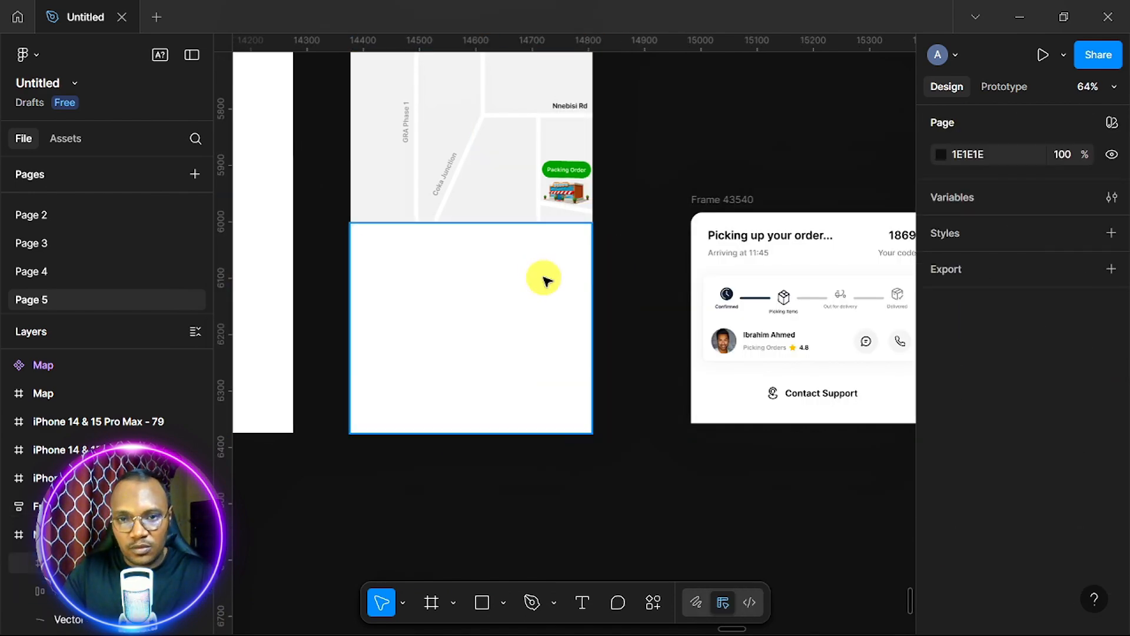
Add a drop shadow with blur 40 to the white bottom sheet.
{"action": "left_click", "coordinate": [543, 279]}
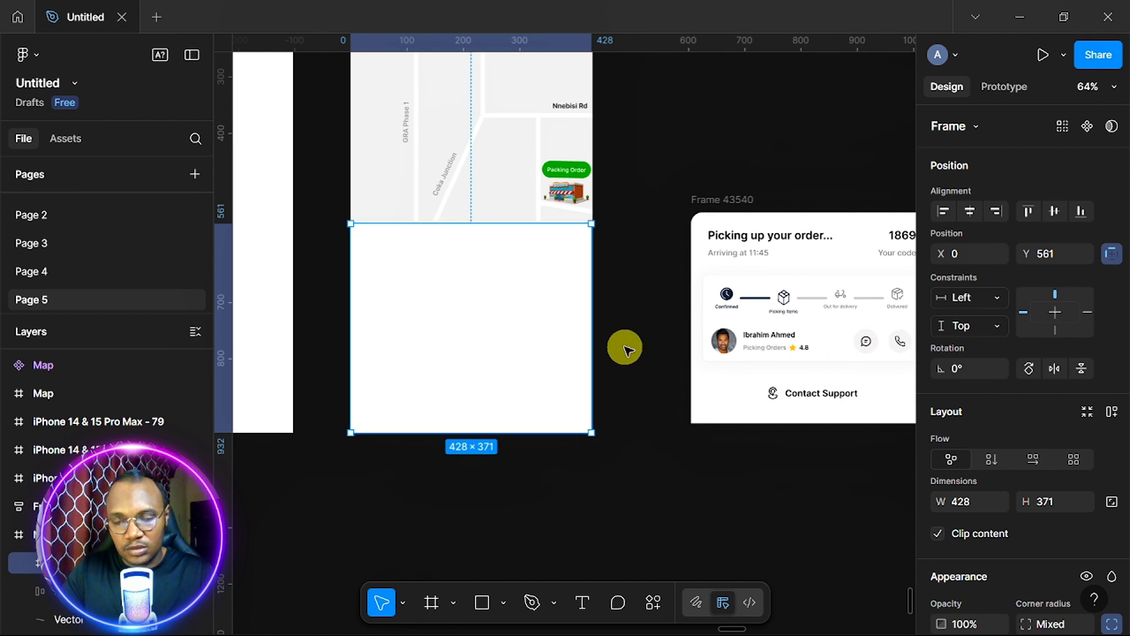
{"action": "scroll", "coordinate": [966, 477], "scroll_direction": "down", "scroll_amount": 3}
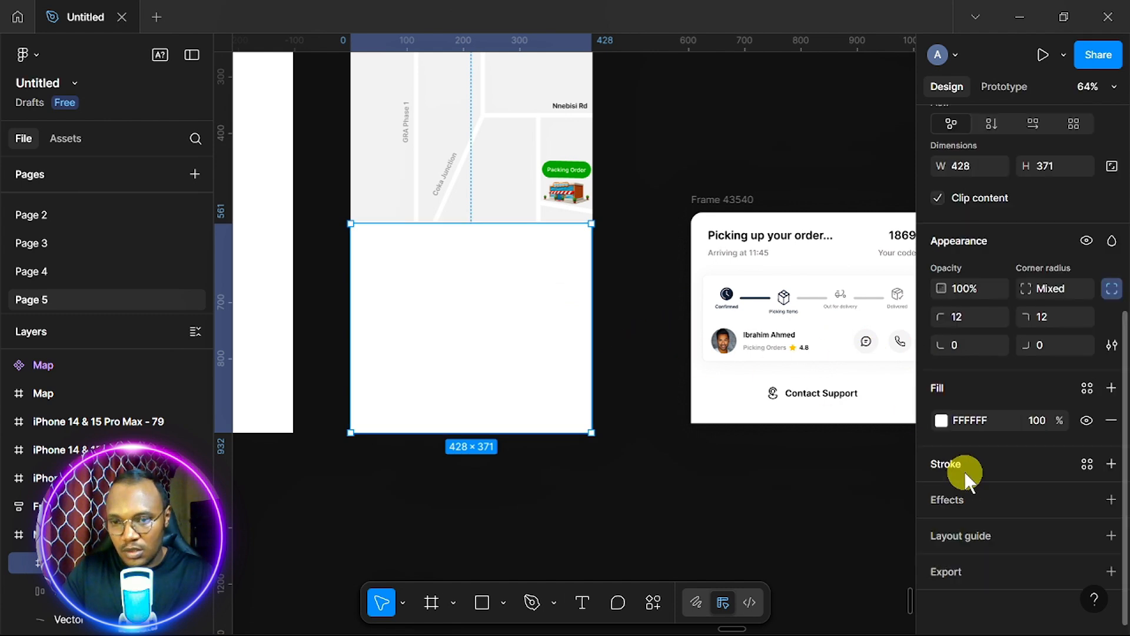
{"action": "left_click", "coordinate": [1112, 500]}
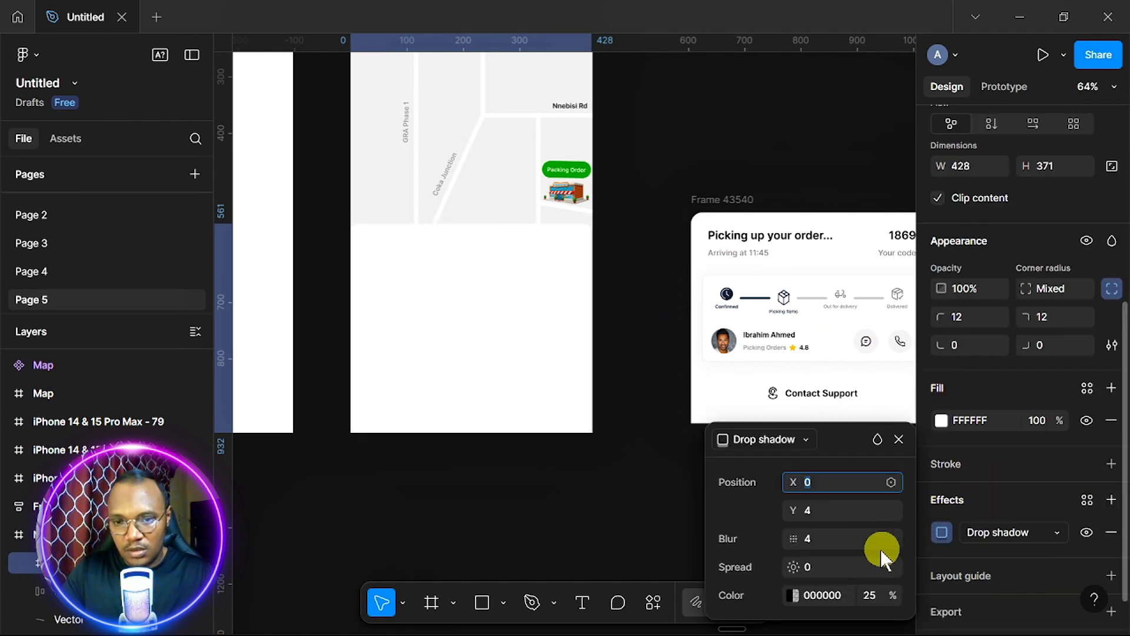
{"action": "left_click", "coordinate": [835, 537]}
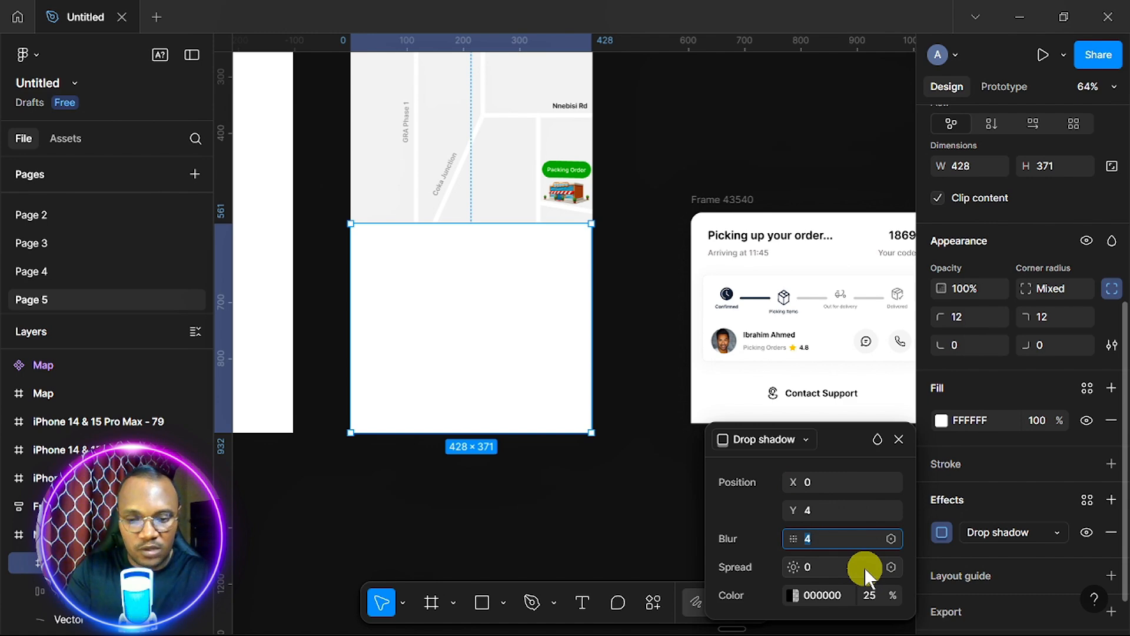
{"action": "type", "text": "40"}
{"action": "left_click", "coordinate": [637, 368]}
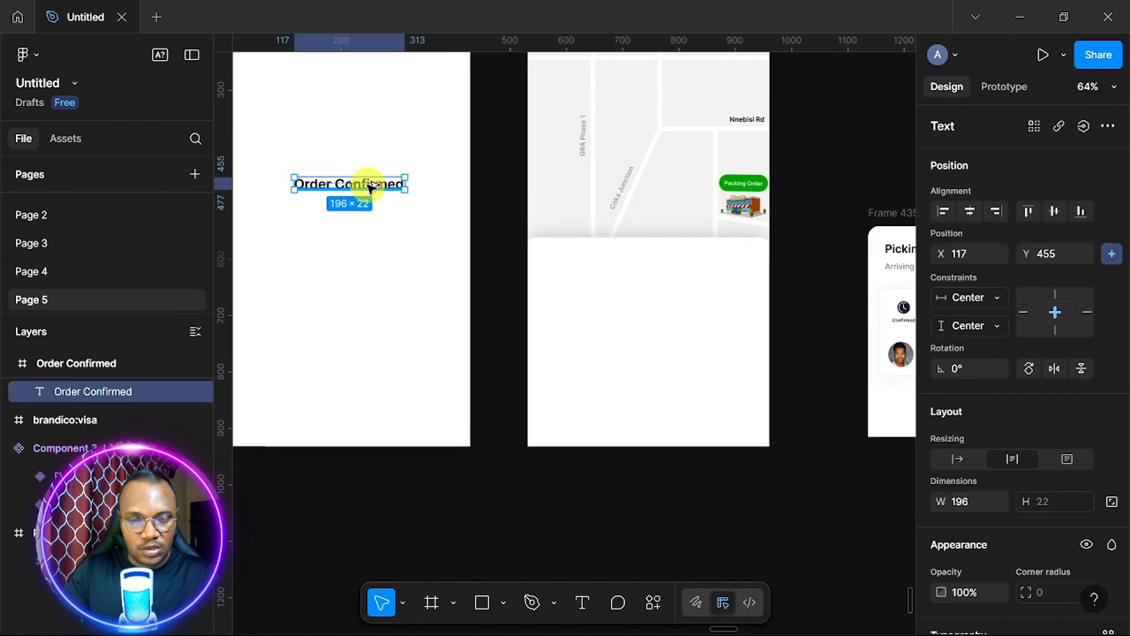
Copy the Order Confirmed heading into the map screen as 20-px 'Picking up your order...'.
{"action": "left_click_drag", "start_coordinate": [368, 182], "coordinate": [606, 266]}
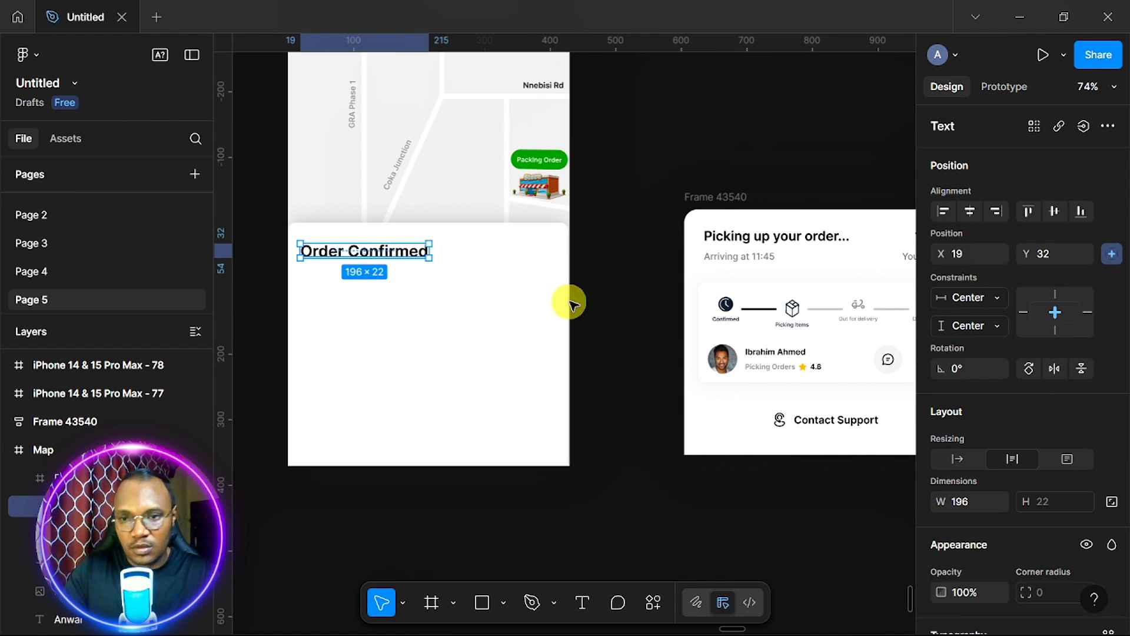
{"action": "scroll", "coordinate": [1041, 454], "scroll_direction": "down", "scroll_amount": 5}
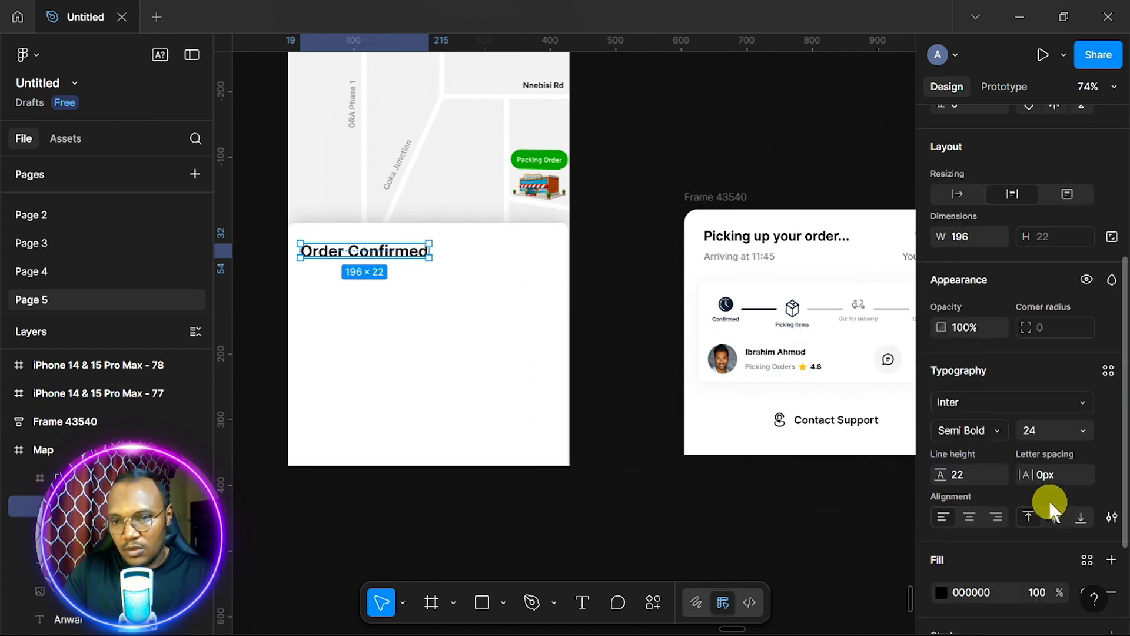
{"action": "left_click", "coordinate": [1082, 428]}
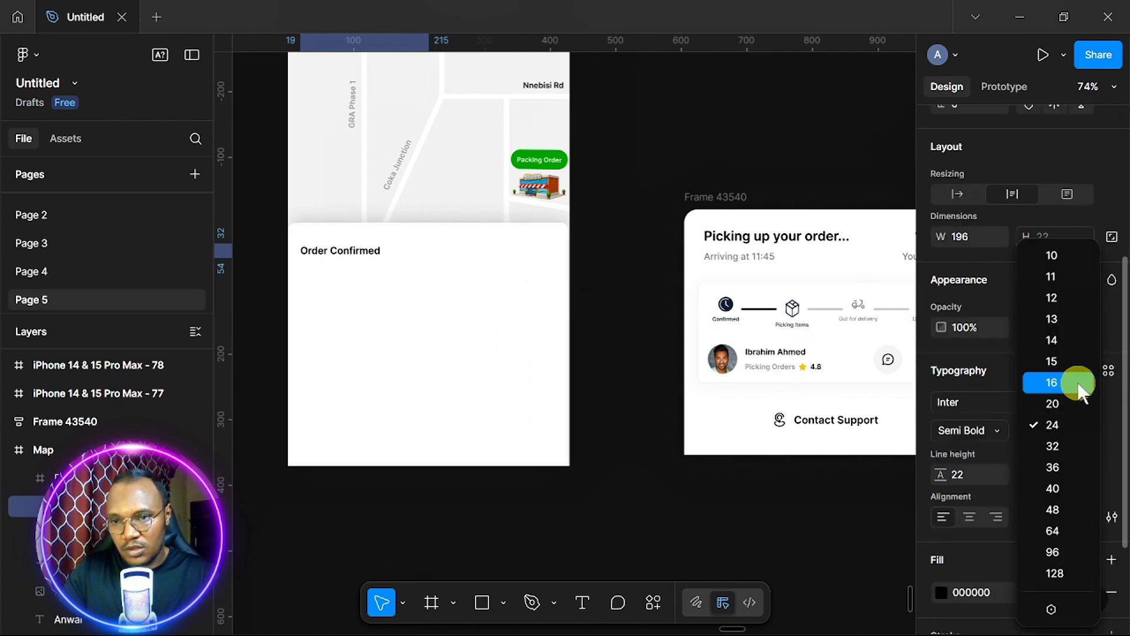
{"action": "left_click", "coordinate": [1052, 382]}
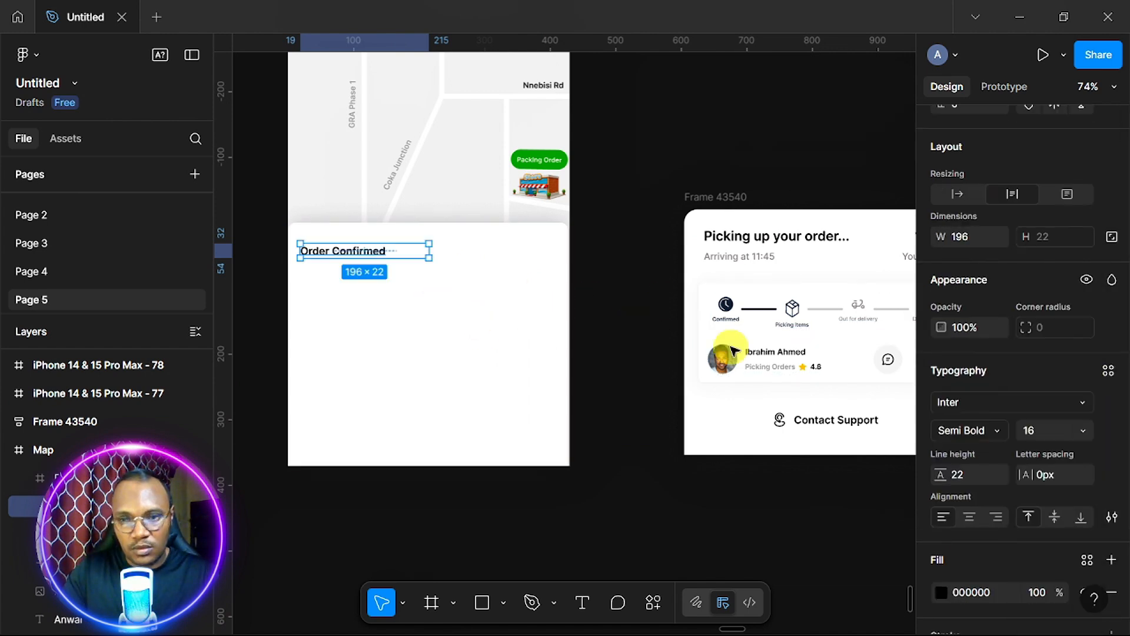
{"action": "left_click", "coordinate": [1082, 429]}
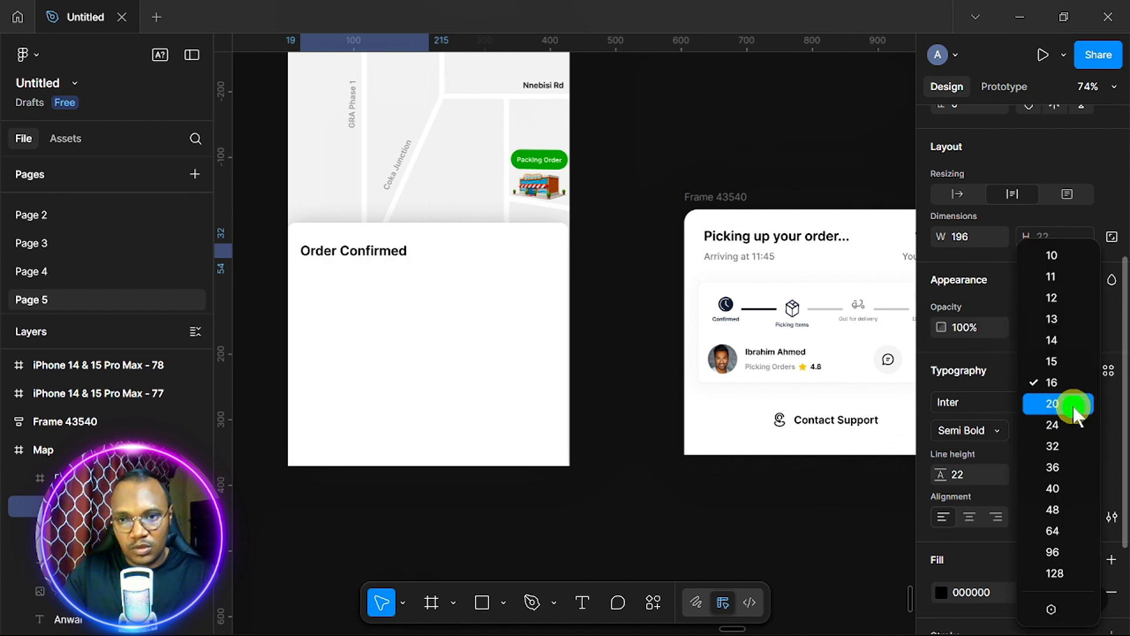
{"action": "left_click", "coordinate": [1073, 407]}
{"action": "double_click", "coordinate": [380, 252]}
{"action": "type", "text": "Picking up your order..."}
{"action": "left_click", "coordinate": [473, 263]}
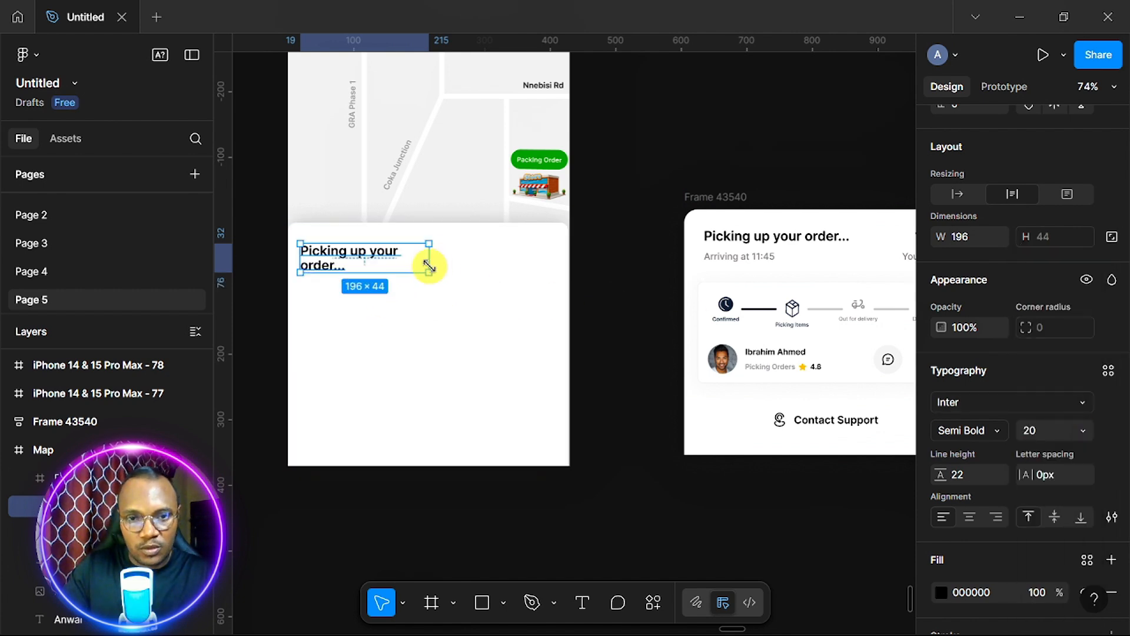
{"action": "left_click_drag", "start_coordinate": [429, 263], "coordinate": [450, 263]}
Duplicate the heading to its right and change it to the pickup code 1869.
{"action": "scroll", "coordinate": [450, 263], "scroll_direction": "right", "scroll_amount": 1}
{"action": "left_click_drag", "start_coordinate": [359, 251], "coordinate": [498, 252]}
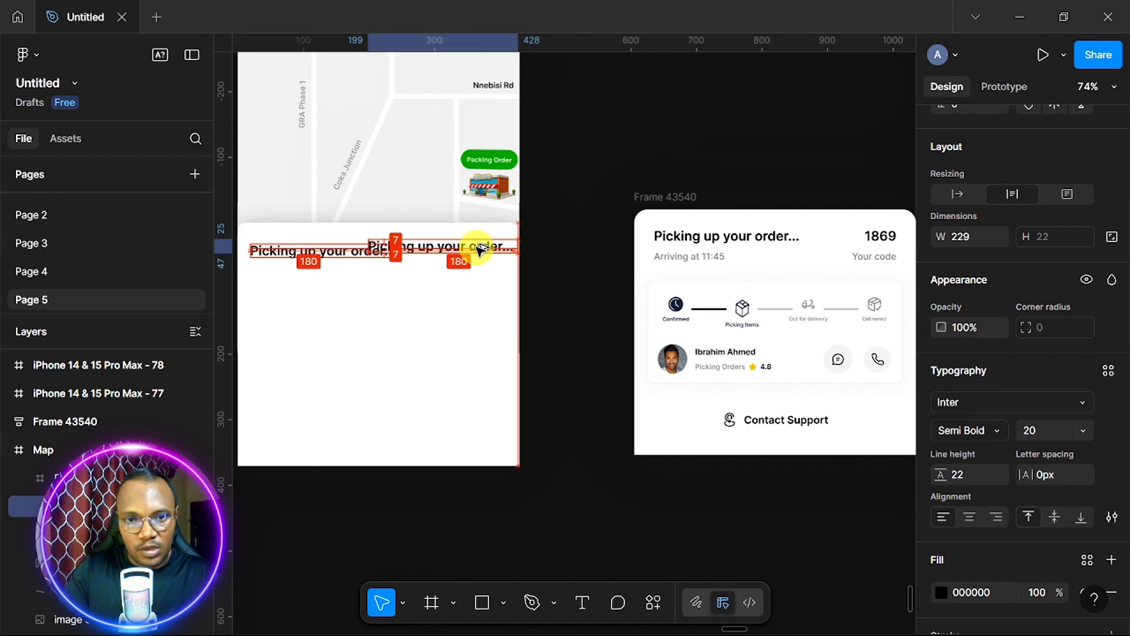
{"action": "double_click", "coordinate": [479, 249]}
{"action": "type", "text": "1"}
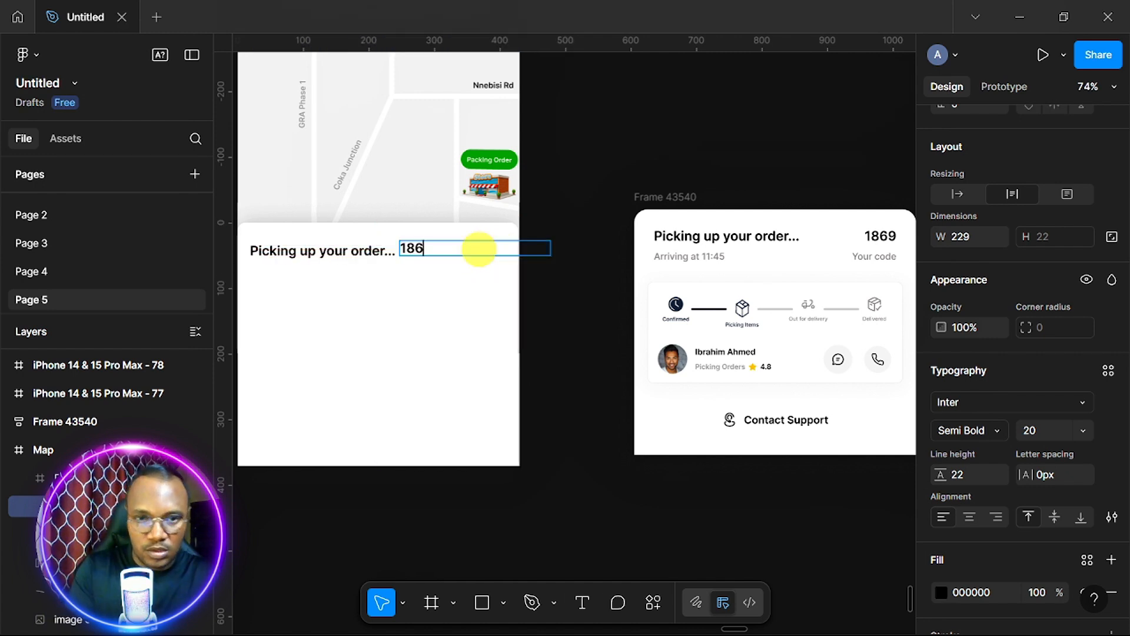
{"action": "type", "text": "86"}
{"action": "type", "text": "9"}
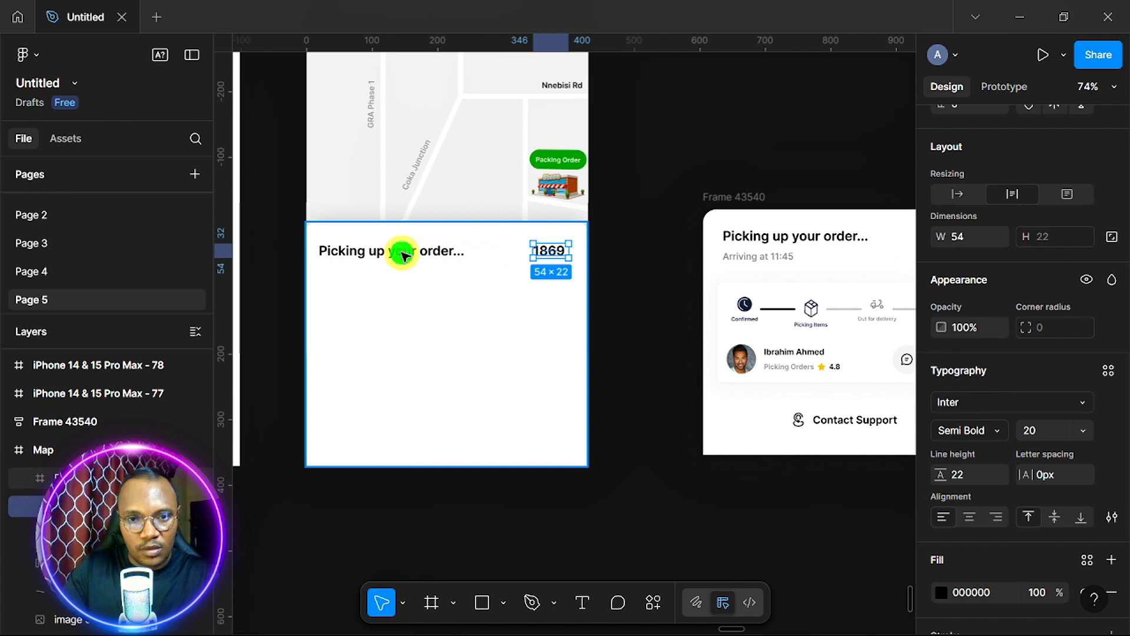
Add a grey 14-px 'Arriving at 11:45' line below the heading.
{"action": "left_click", "coordinate": [420, 253]}
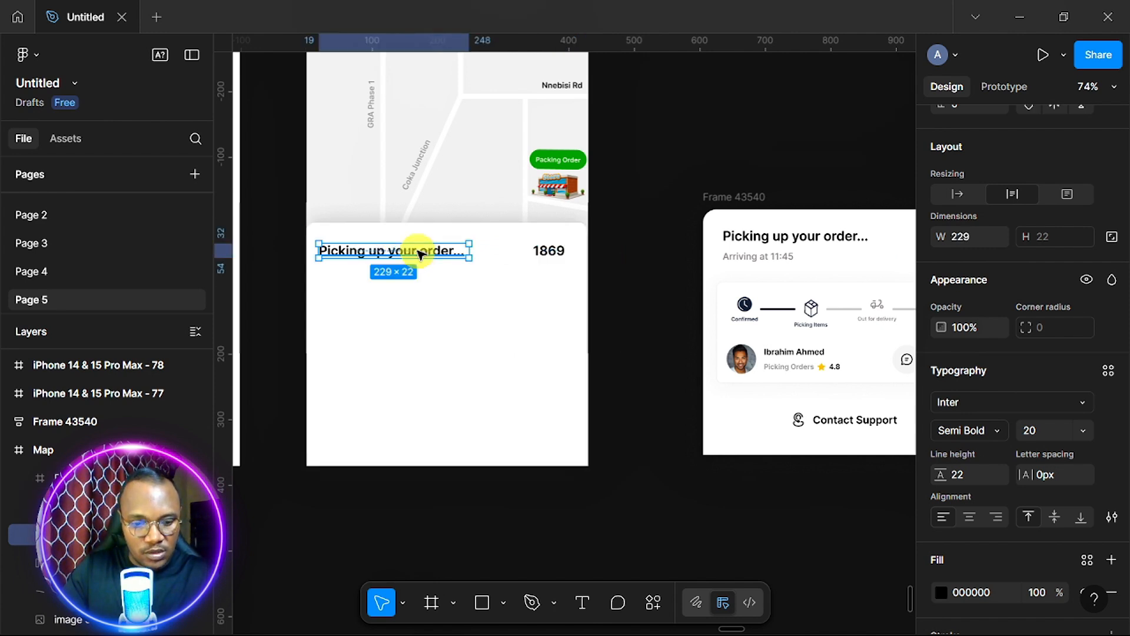
{"action": "left_click_drag", "start_coordinate": [421, 253], "coordinate": [423, 280]}
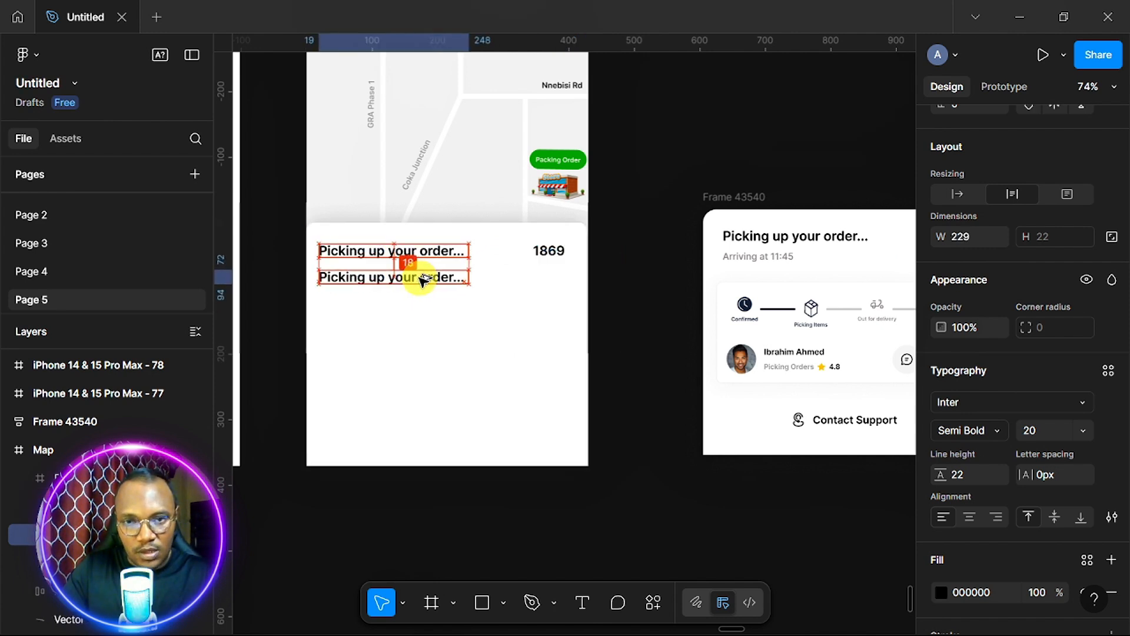
{"action": "double_click", "coordinate": [420, 277]}
{"action": "type", "text": "Arriving at 11:"}
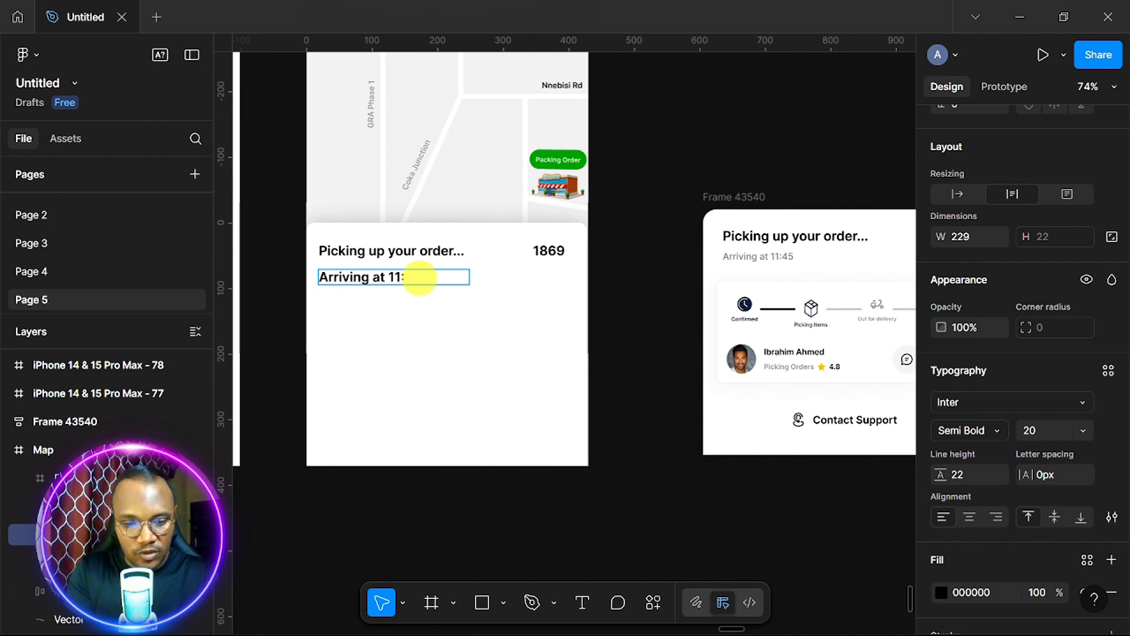
{"action": "type", "text": "45"}
{"action": "key", "text": "Escape"}
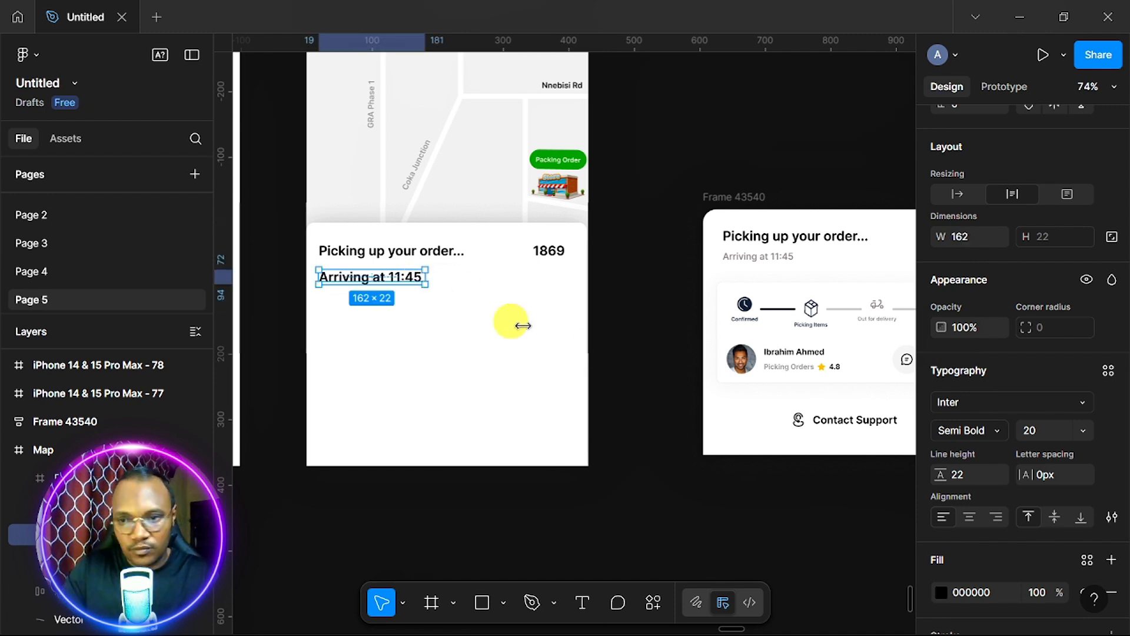
{"action": "left_click", "coordinate": [1084, 428]}
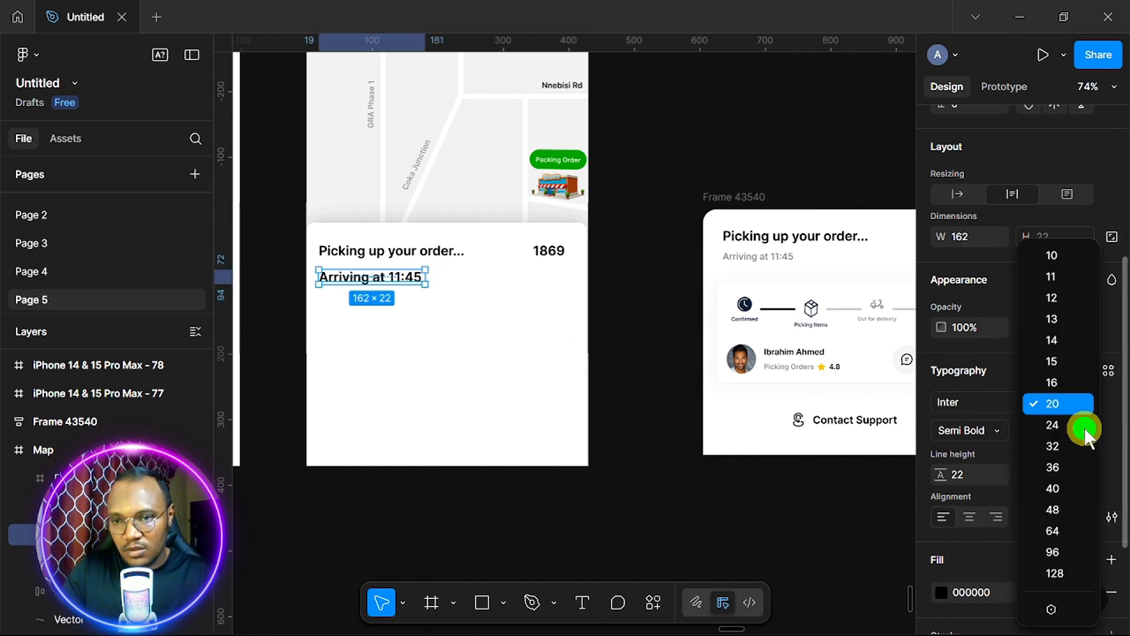
{"action": "left_click", "coordinate": [1073, 340]}
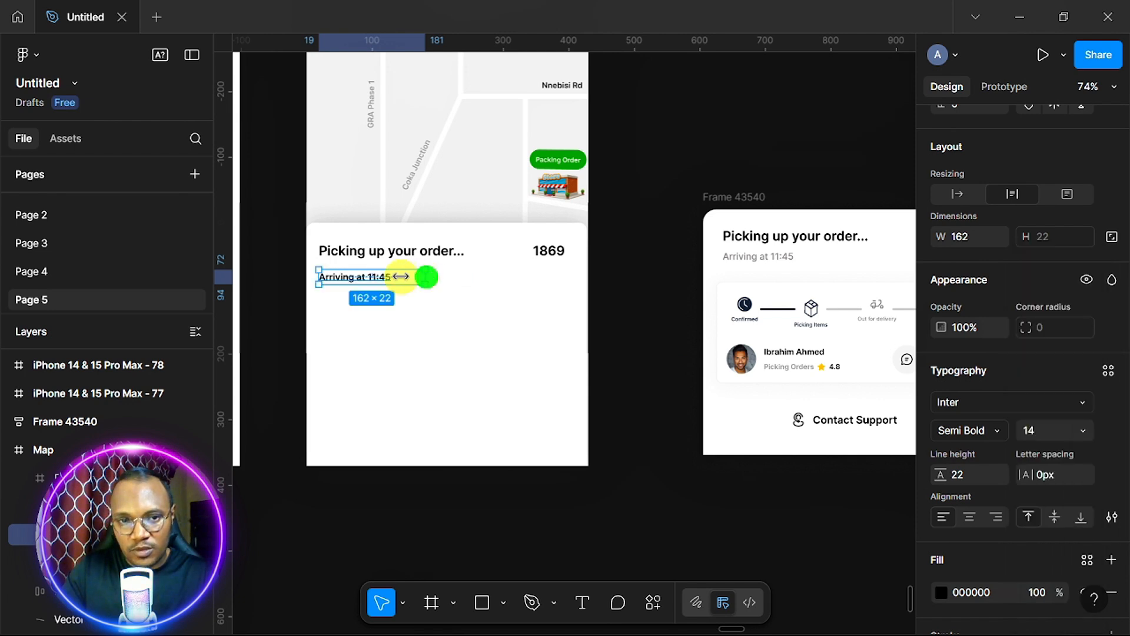
{"action": "left_click_drag", "start_coordinate": [401, 276], "coordinate": [396, 277]}
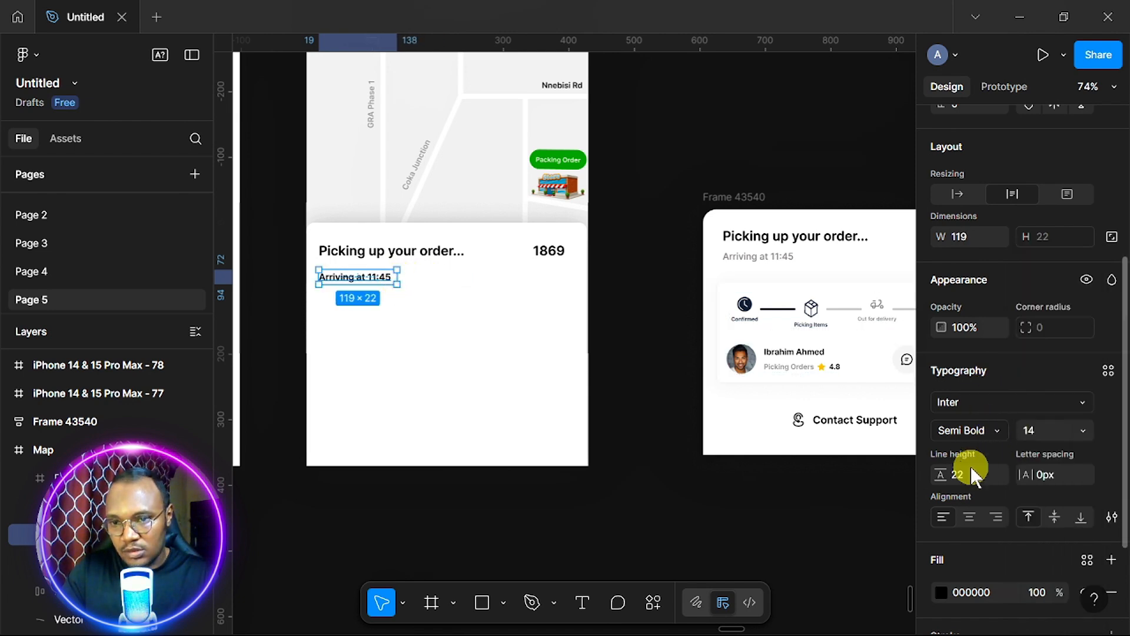
{"action": "left_click", "coordinate": [944, 589]}
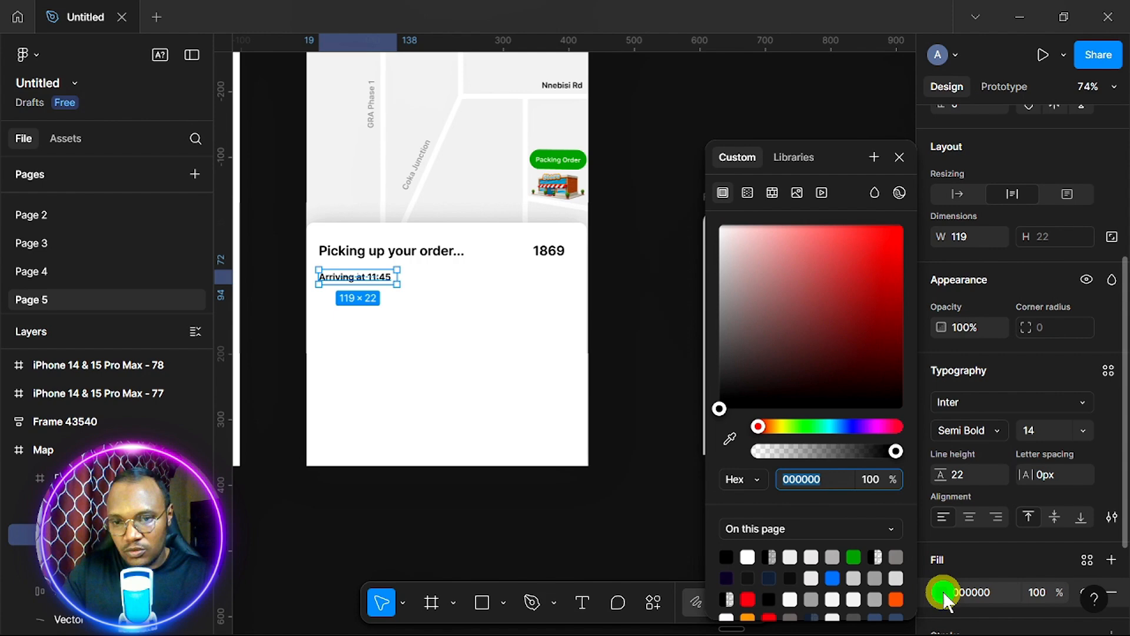
{"action": "left_click", "coordinate": [854, 578]}
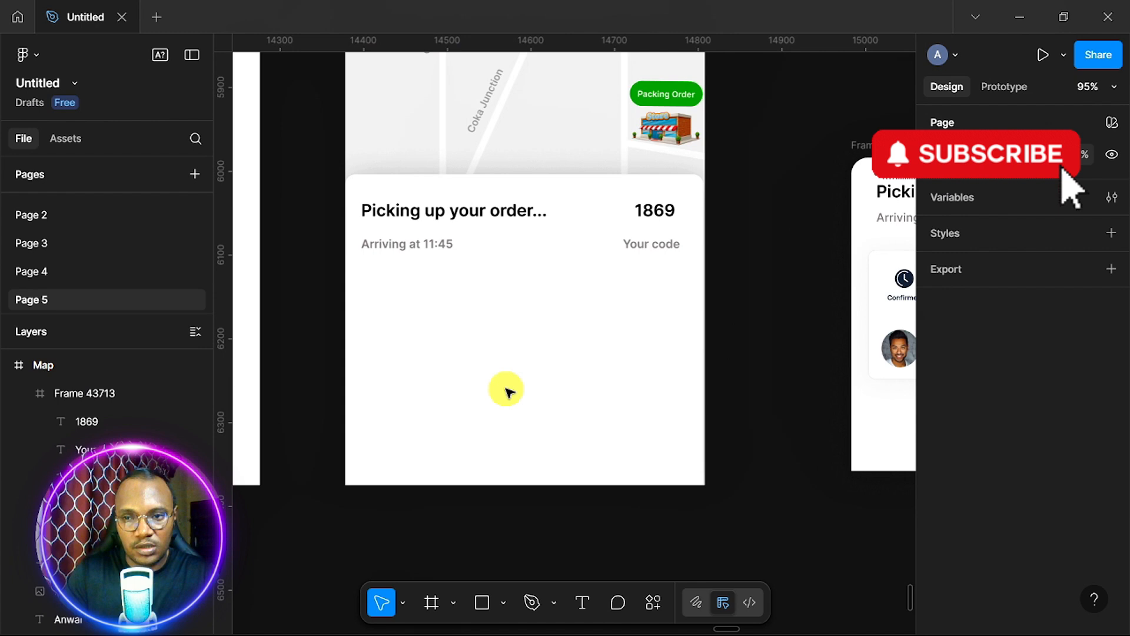
Launch the Iconify plugin from the canvas context menu beside Frame 43540.
{"action": "scroll", "coordinate": [507, 391], "scroll_direction": "right", "scroll_amount": 3}
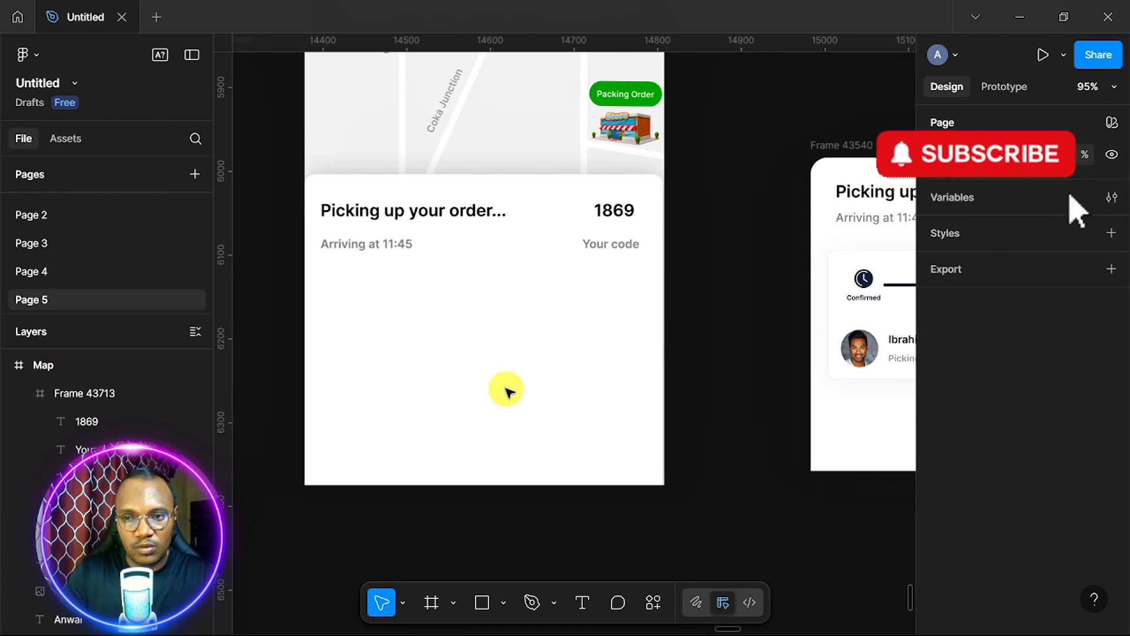
{"action": "scroll", "coordinate": [507, 392], "scroll_direction": "right", "scroll_amount": 10}
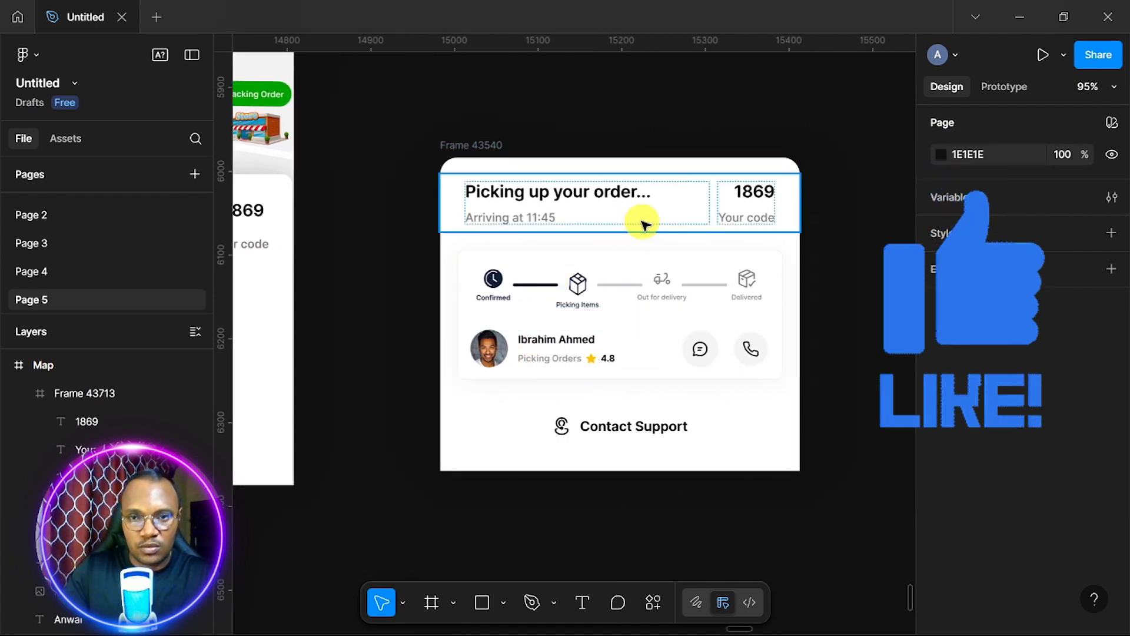
{"action": "right_click", "coordinate": [828, 259]}
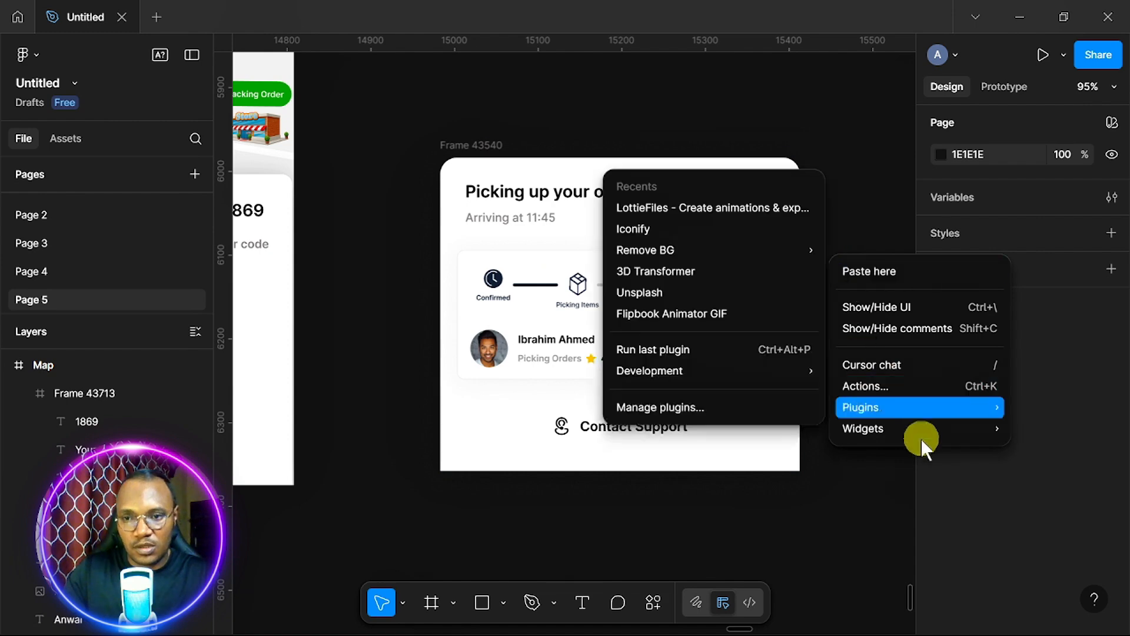
{"action": "mouse_move", "coordinate": [860, 408]}
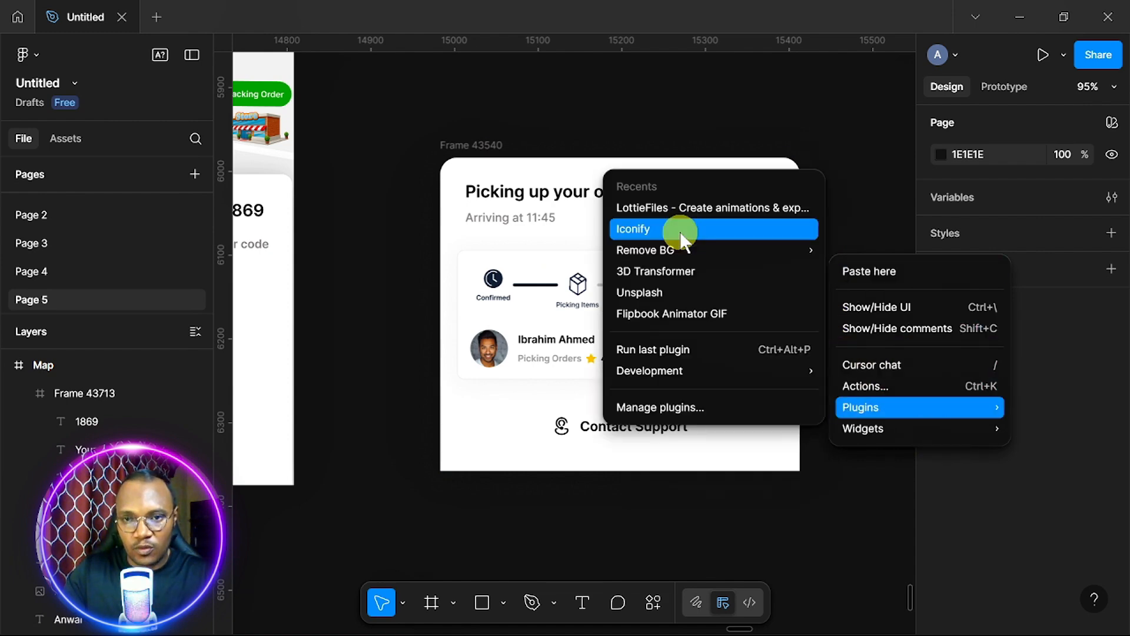
{"action": "left_click", "coordinate": [680, 230]}
Search Iconify for 'time' icons and browse the results.
{"action": "left_click", "coordinate": [115, 119]}
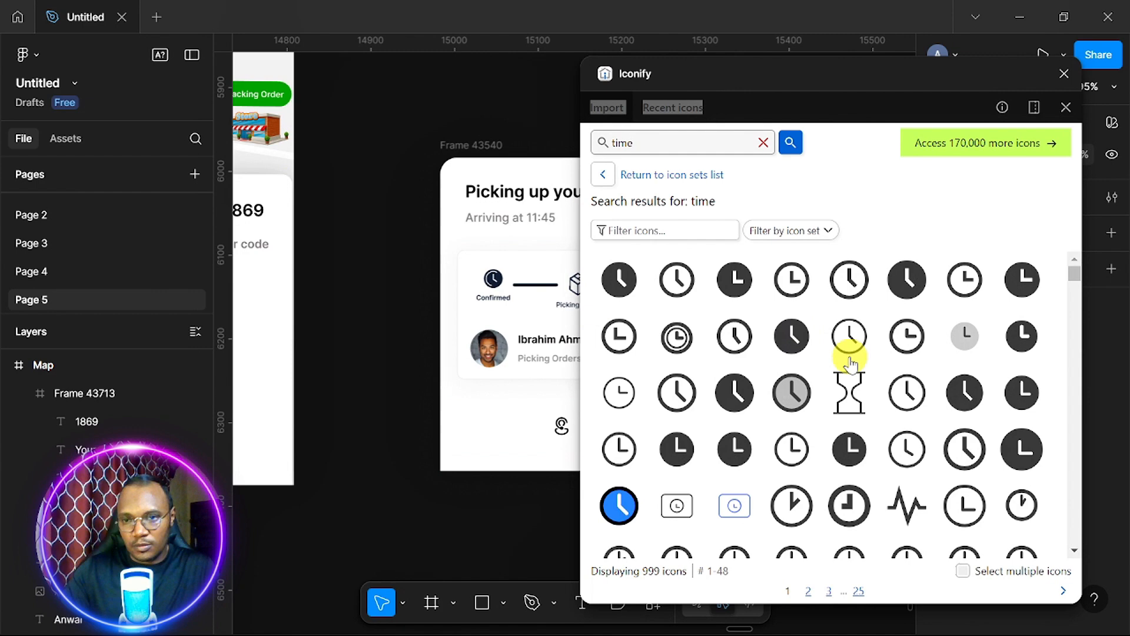
{"action": "scroll", "coordinate": [901, 371], "scroll_direction": "down", "scroll_amount": 4}
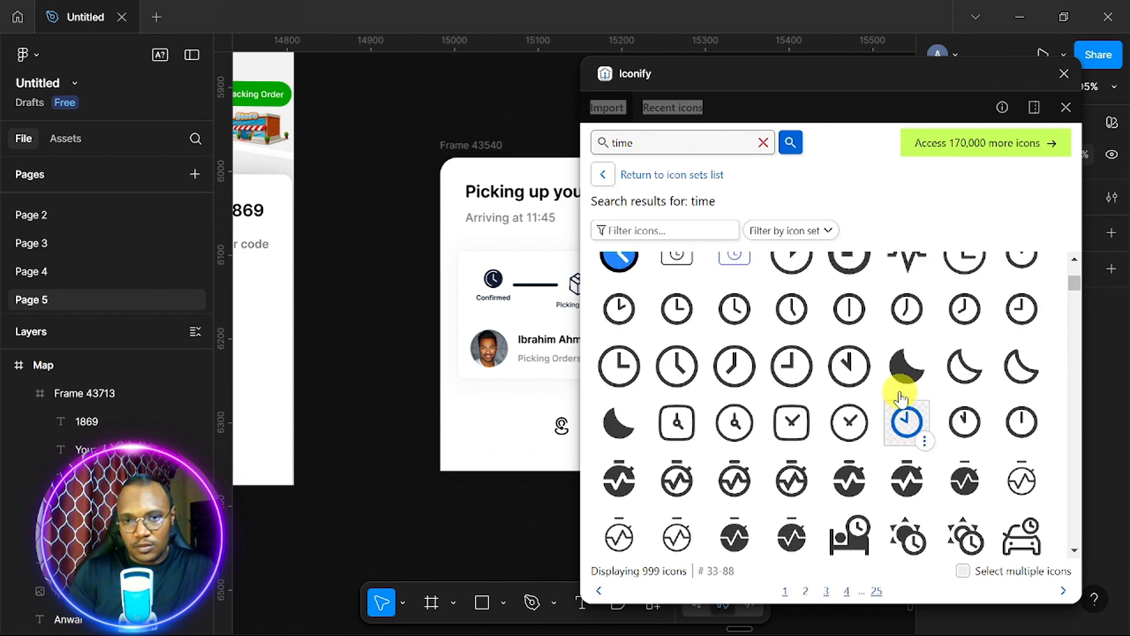
{"action": "scroll", "coordinate": [901, 395], "scroll_direction": "up", "scroll_amount": 2}
{"action": "scroll", "coordinate": [901, 398], "scroll_direction": "down", "scroll_amount": 15}
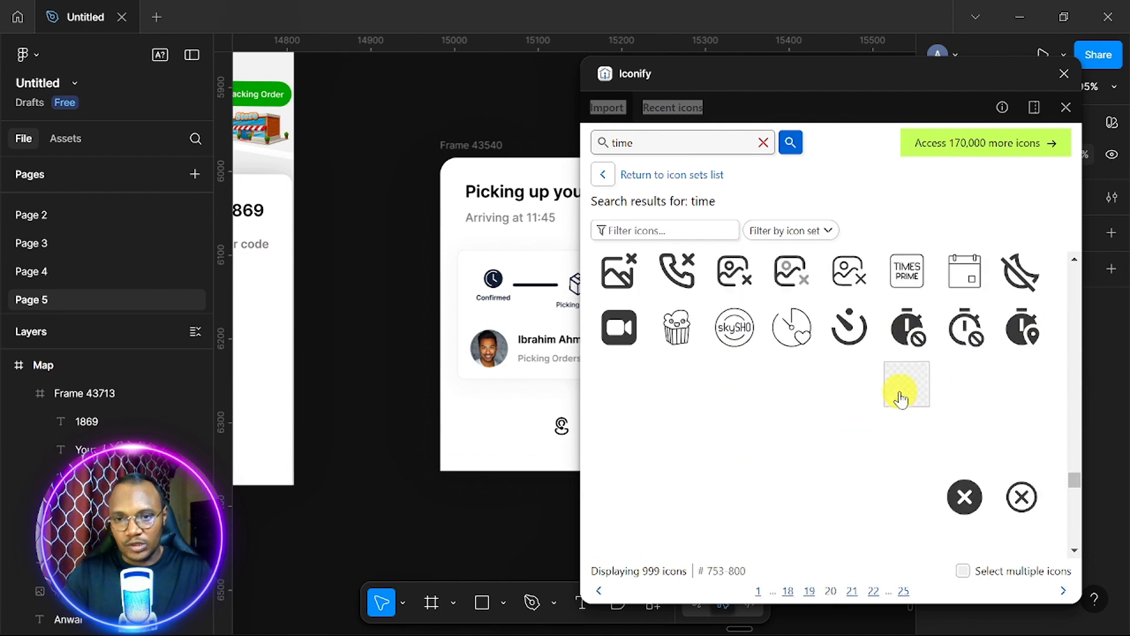
{"action": "scroll", "coordinate": [901, 398], "scroll_direction": "down", "scroll_amount": 5}
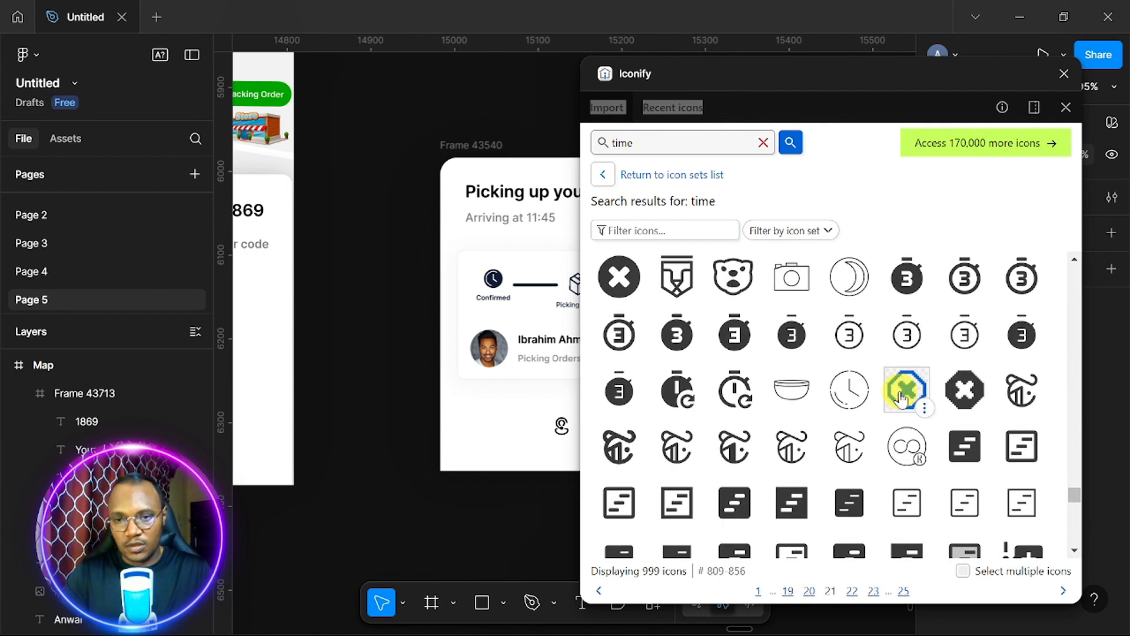
{"action": "scroll", "coordinate": [901, 399], "scroll_direction": "down", "scroll_amount": 1}
{"action": "scroll", "coordinate": [901, 398], "scroll_direction": "up", "scroll_amount": 5}
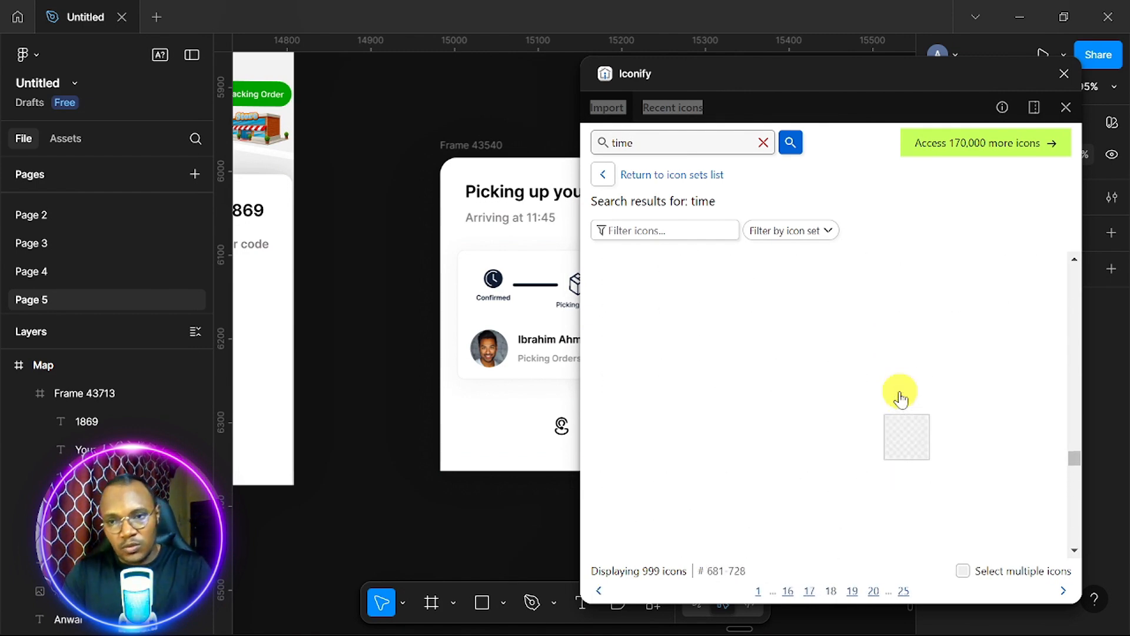